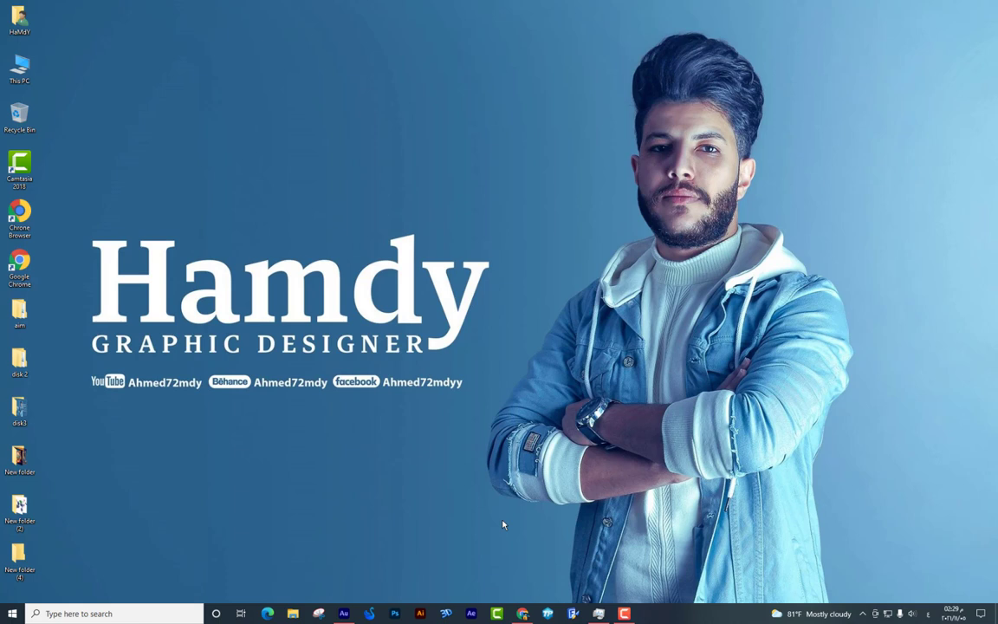
Scroll through the grape juice bottle ad pin on Pinterest for reference.
{"action": "left_click", "coordinate": [523, 614]}
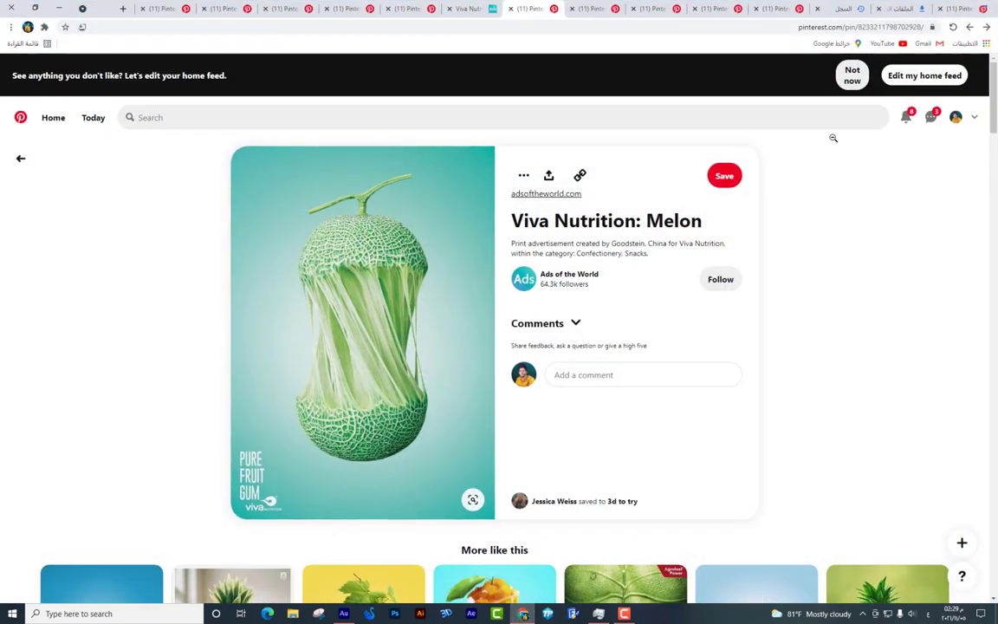
{"action": "left_click", "coordinate": [706, 9]}
{"action": "scroll", "coordinate": [581, 251], "scroll_direction": "down", "scroll_amount": 5}
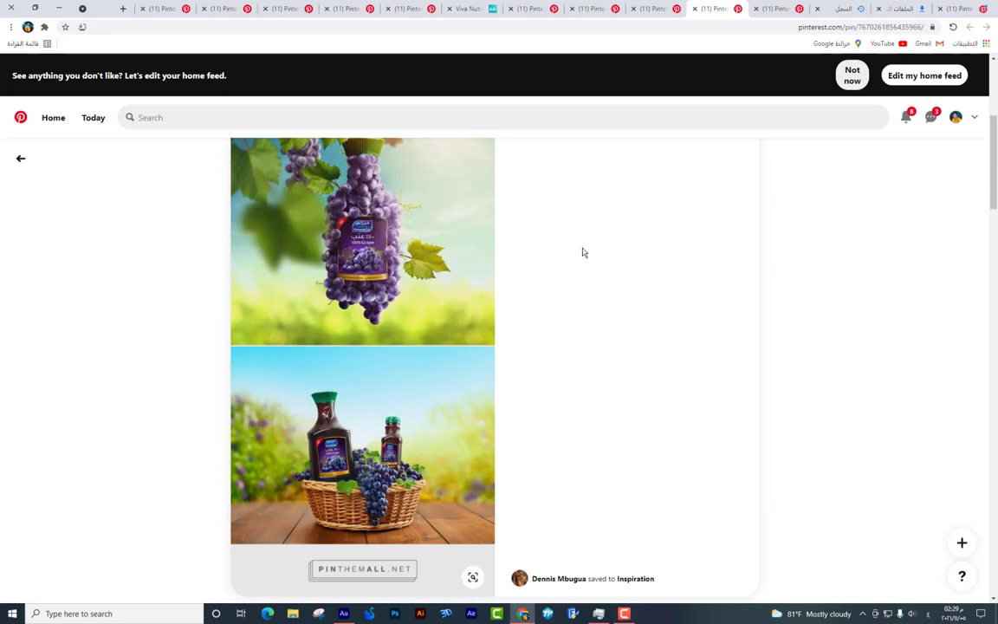
{"action": "scroll", "coordinate": [583, 257], "scroll_direction": "down", "scroll_amount": 4}
{"action": "scroll", "coordinate": [583, 256], "scroll_direction": "down", "scroll_amount": 3}
{"action": "scroll", "coordinate": [589, 254], "scroll_direction": "down", "scroll_amount": 3}
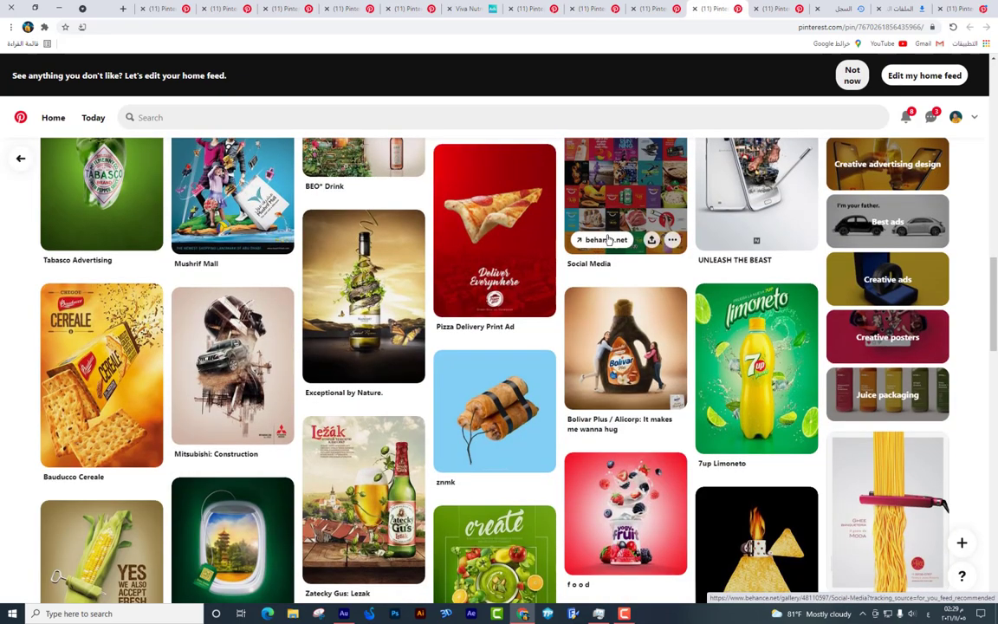
{"action": "scroll", "coordinate": [609, 240], "scroll_direction": "down", "scroll_amount": 2}
{"action": "scroll", "coordinate": [607, 236], "scroll_direction": "down", "scroll_amount": 3}
{"action": "scroll", "coordinate": [604, 230], "scroll_direction": "down", "scroll_amount": 2}
{"action": "scroll", "coordinate": [600, 225], "scroll_direction": "down", "scroll_amount": 3}
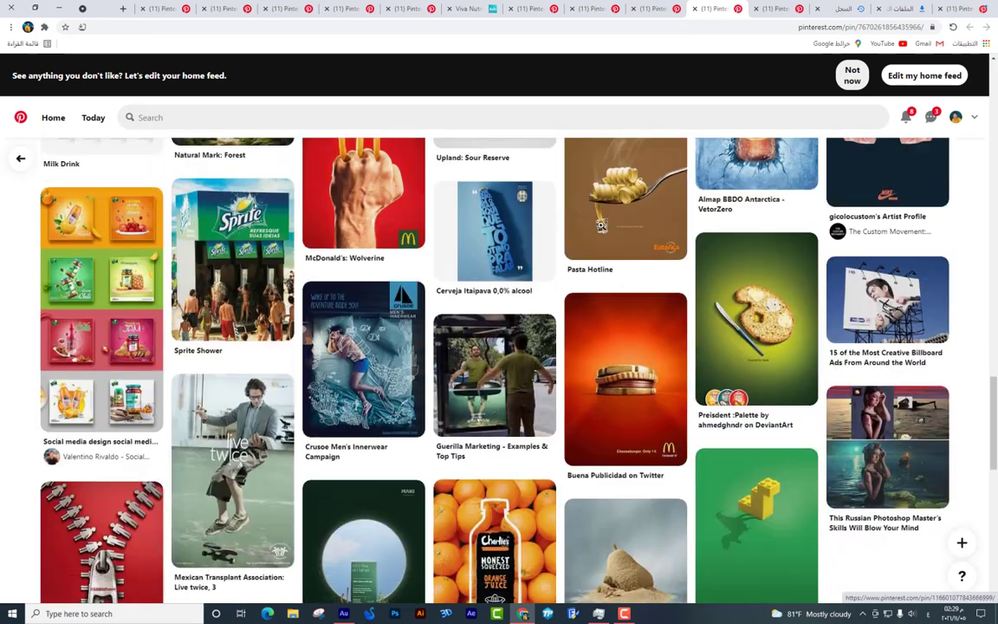
{"action": "scroll", "coordinate": [607, 221], "scroll_direction": "down", "scroll_amount": 1}
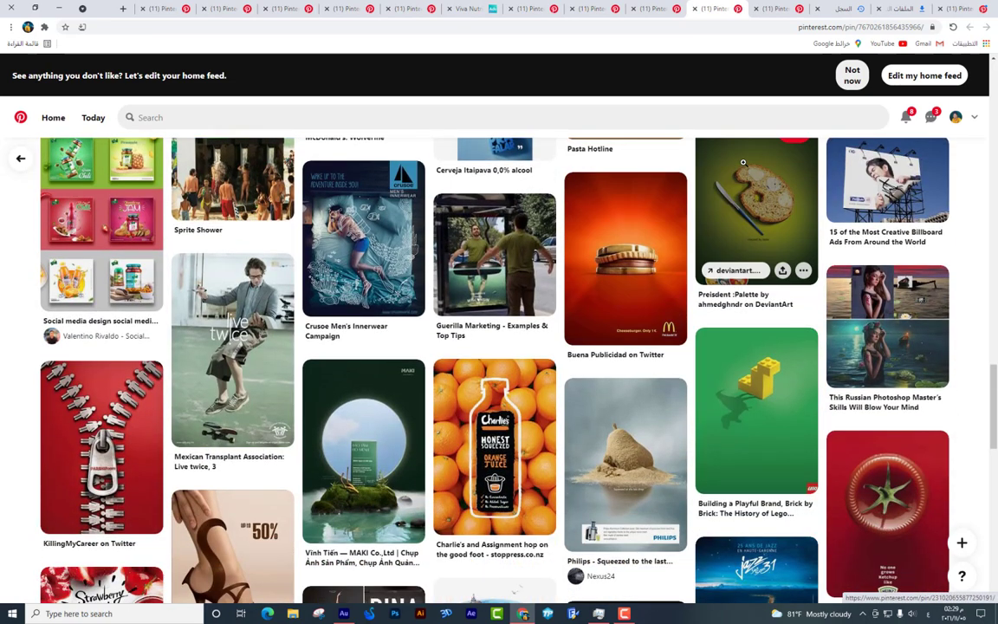
Look over the Fanta grape bottle pin, then launch Photoshop to its home screen.
{"action": "left_click", "coordinate": [654, 9]}
{"action": "scroll", "coordinate": [585, 69], "scroll_direction": "down", "scroll_amount": 2}
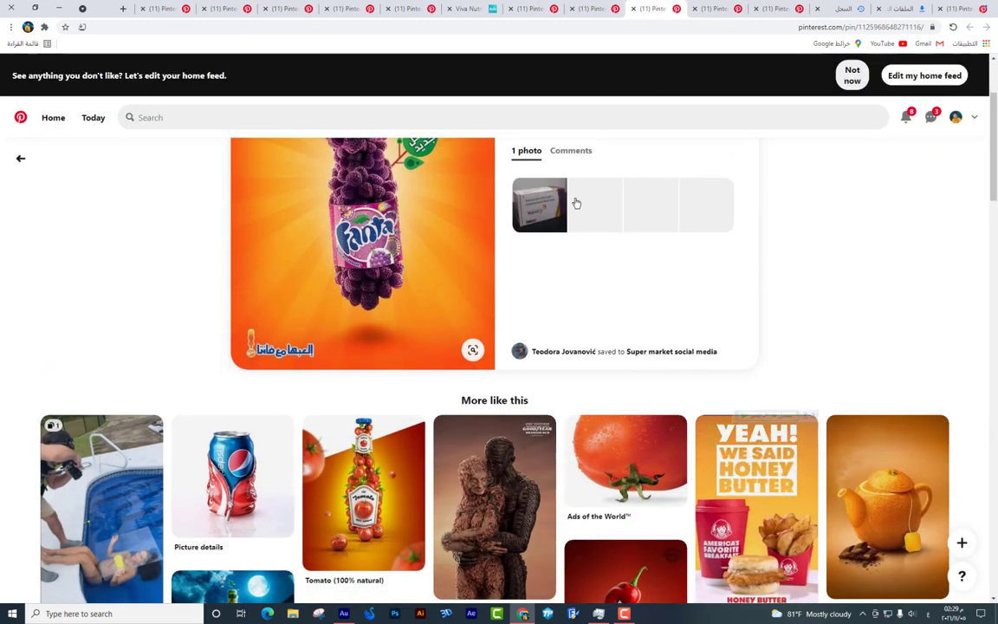
{"action": "left_click", "coordinate": [396, 613]}
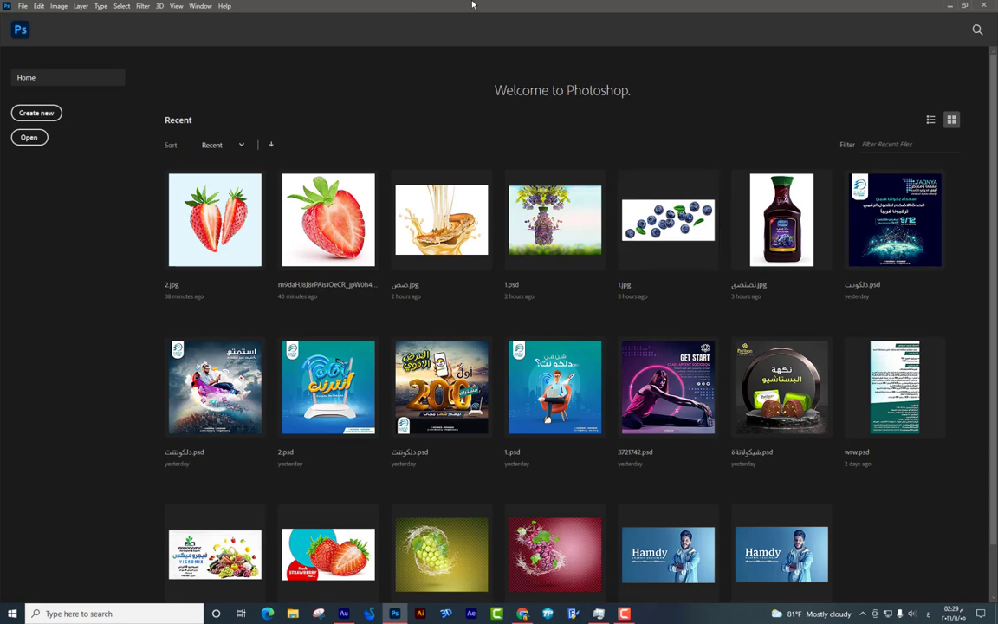
Open the New Document and Image Size dialogs, then cancel without changes.
{"action": "left_click", "coordinate": [23, 6]}
{"action": "left_click", "coordinate": [31, 17]}
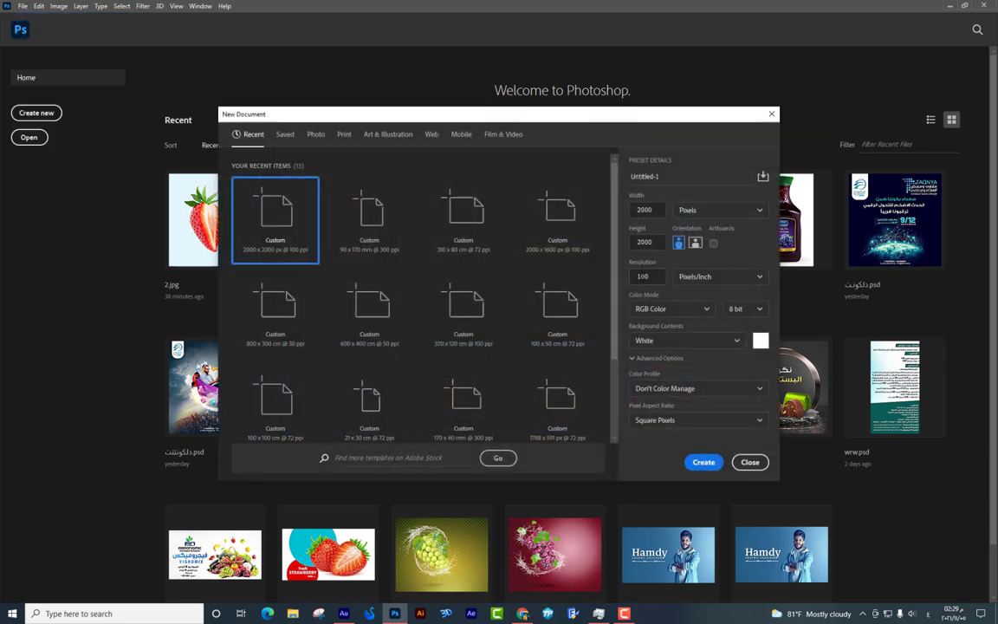
{"action": "key", "text": "Escape"}
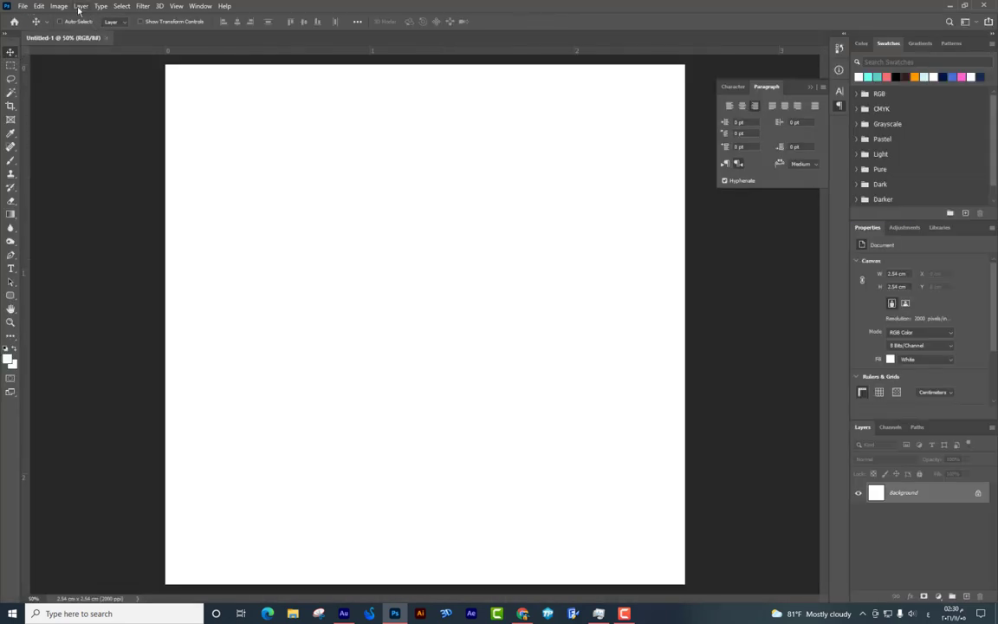
{"action": "left_click", "coordinate": [59, 6]}
{"action": "left_click", "coordinate": [73, 84]}
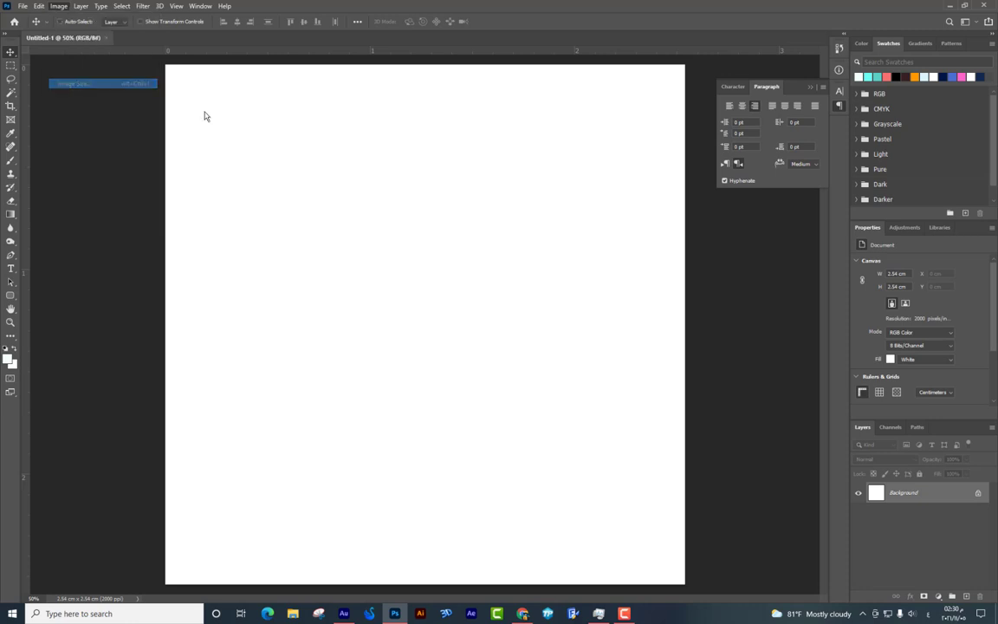
{"action": "key", "text": "Tab"}
{"action": "key", "text": "Tab"}
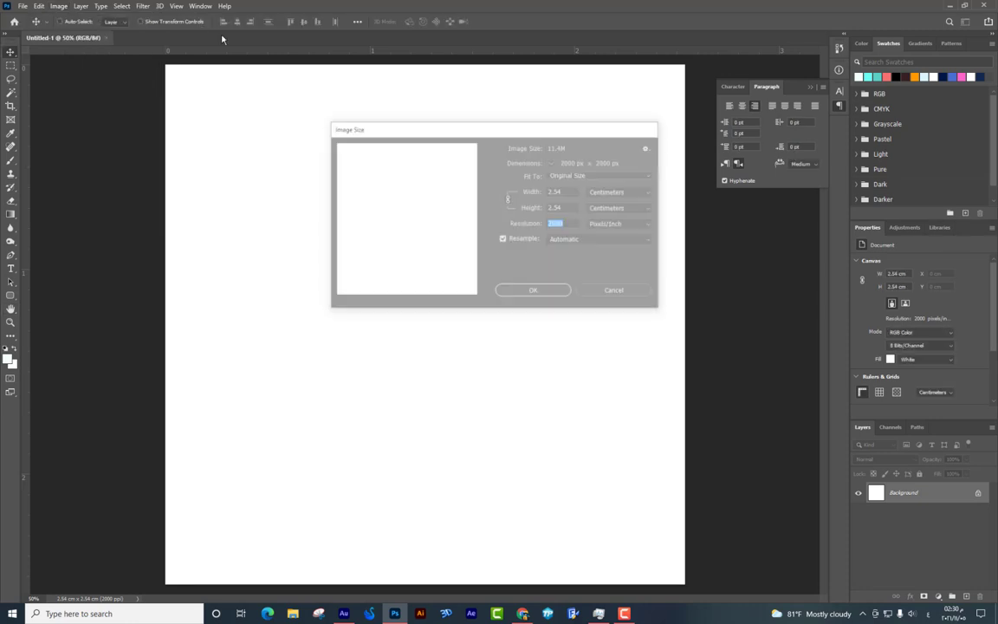
{"action": "left_click", "coordinate": [105, 38]}
Create a new 2000 × 2000 px document (25.4 cm at 200 ppi) and zoom out.
{"action": "left_click", "coordinate": [22, 6]}
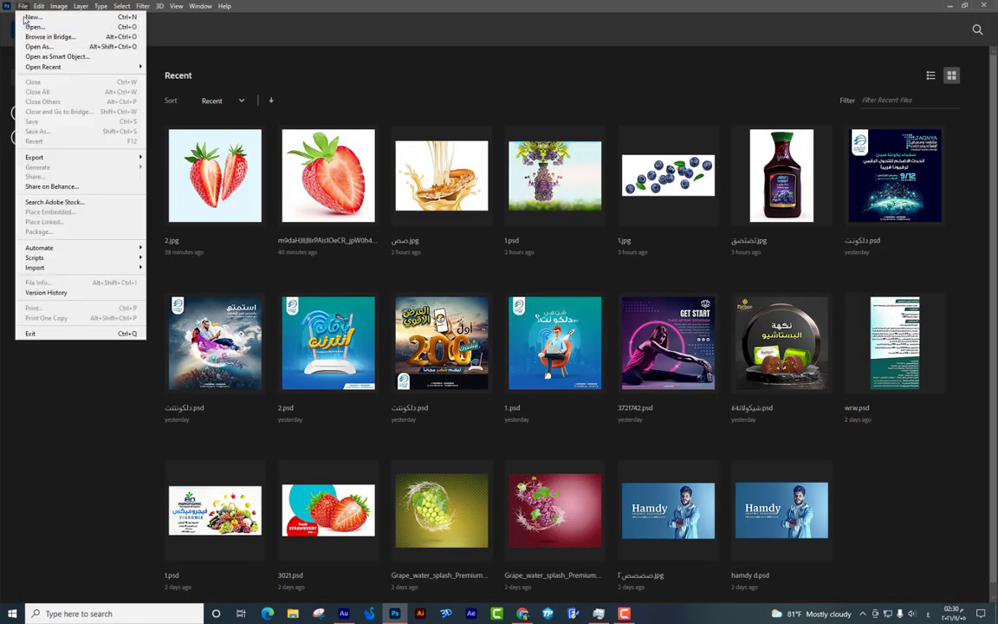
{"action": "left_click", "coordinate": [32, 16]}
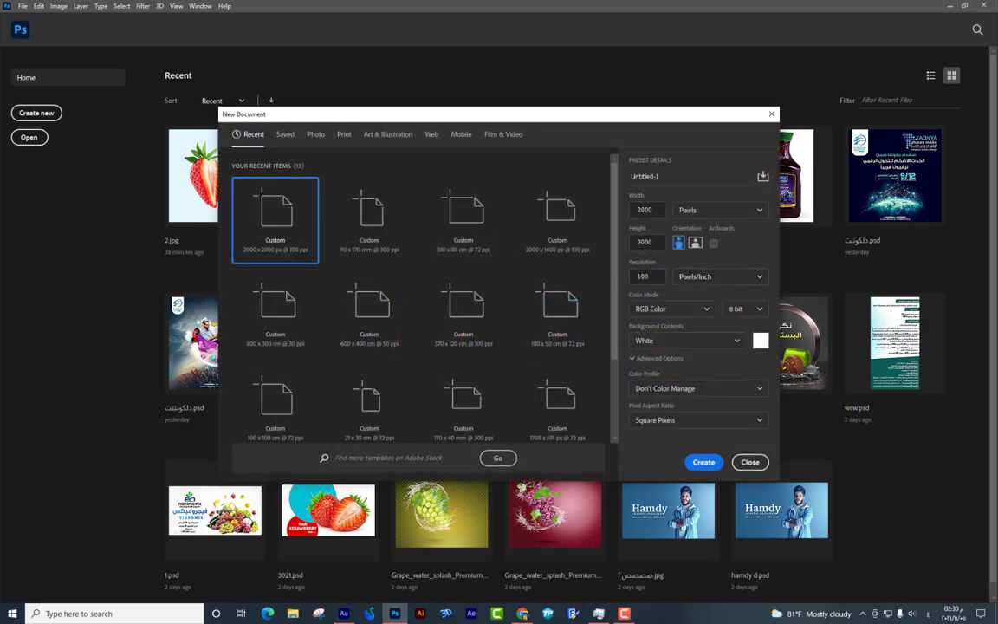
{"action": "double_click", "coordinate": [663, 274]}
{"action": "type", "text": "2000"}
{"action": "key", "text": "Return"}
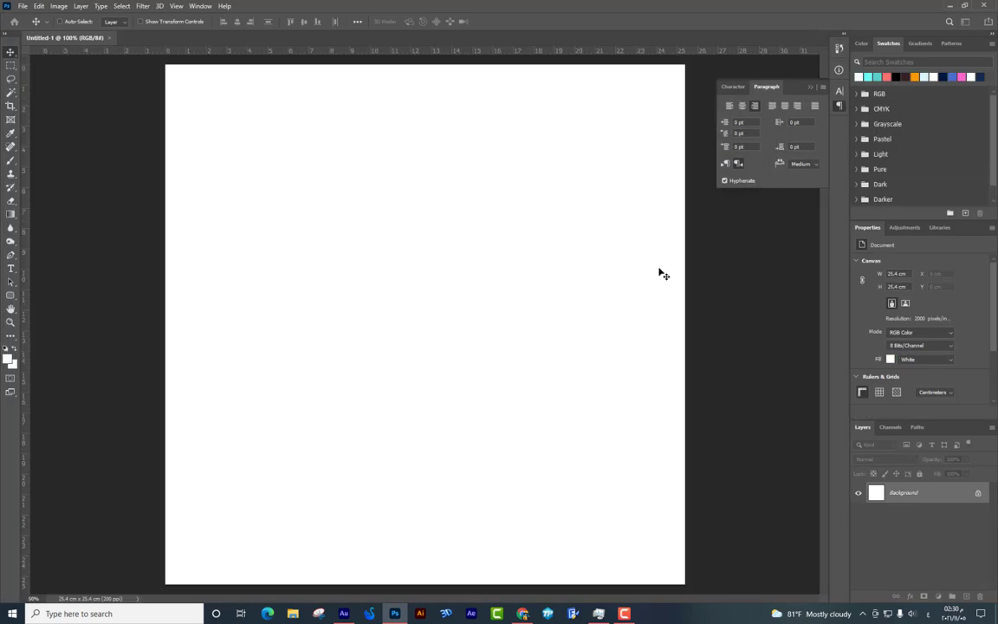
{"action": "key", "text": "ctrl+minus"}
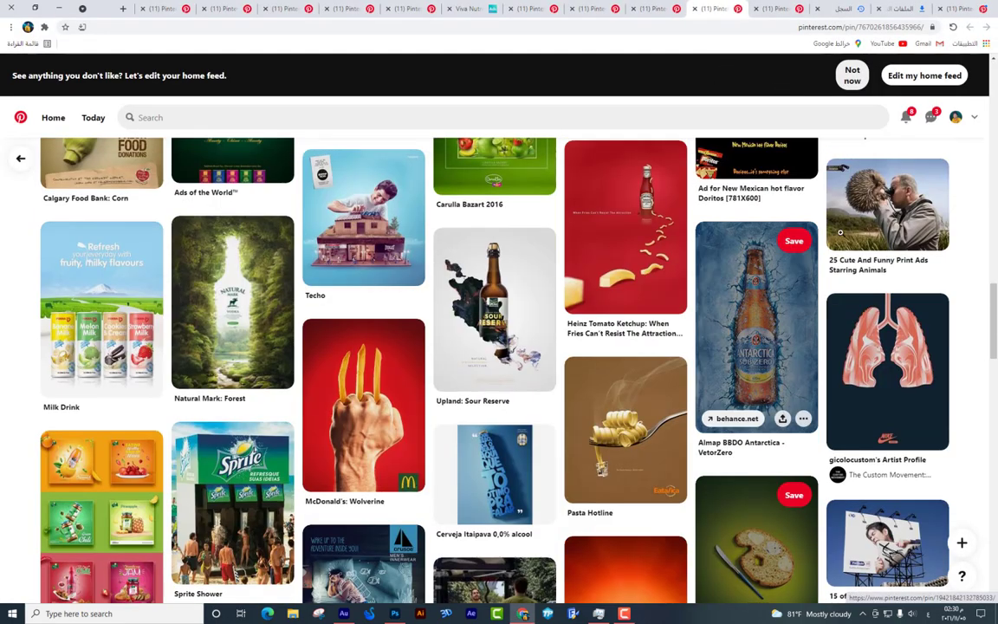
Scroll back through the grape juice, Fanta grape and Cadbury CRAVE ad pins.
{"action": "scroll", "coordinate": [840, 232], "scroll_direction": "up", "scroll_amount": 3}
{"action": "scroll", "coordinate": [538, 221], "scroll_direction": "up", "scroll_amount": 10}
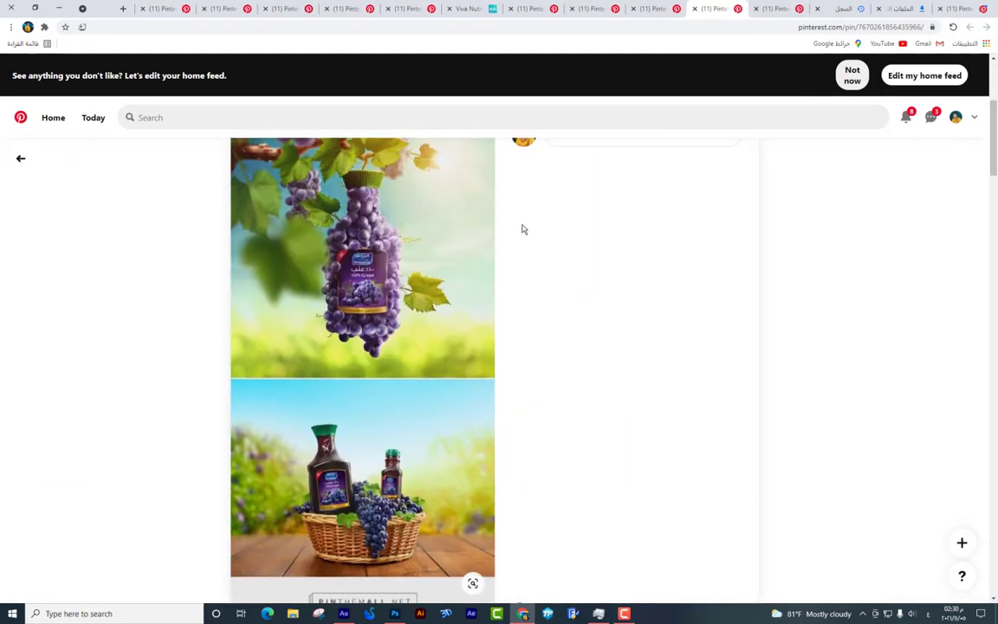
{"action": "scroll", "coordinate": [397, 191], "scroll_direction": "up", "scroll_amount": 2}
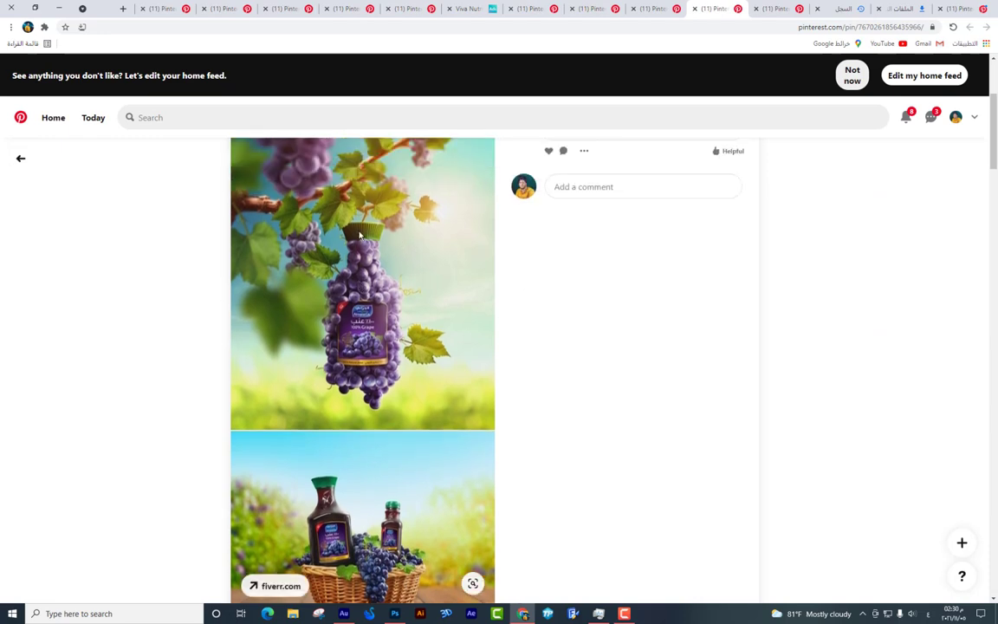
{"action": "left_click", "coordinate": [656, 9]}
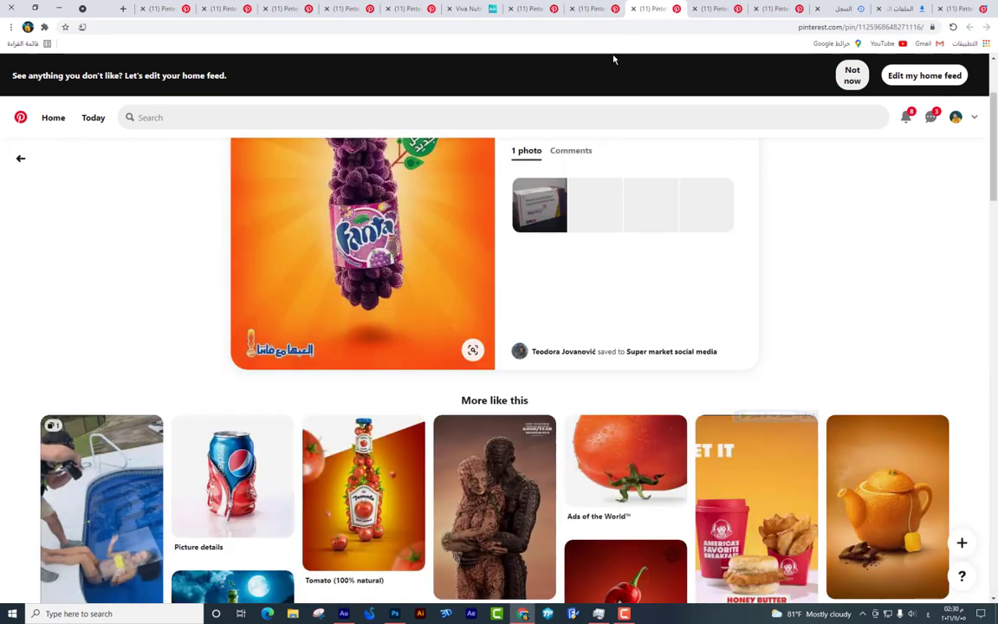
{"action": "scroll", "coordinate": [390, 234], "scroll_direction": "up", "scroll_amount": 1}
{"action": "scroll", "coordinate": [390, 234], "scroll_direction": "up", "scroll_amount": 1}
{"action": "key", "text": "ctrl+Page_Up"}
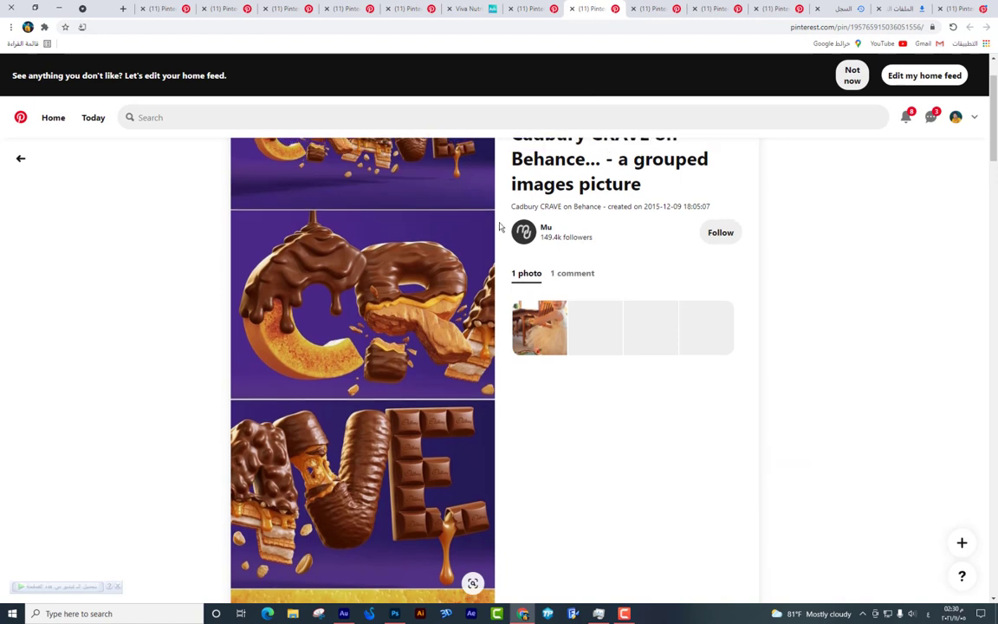
{"action": "scroll", "coordinate": [388, 397], "scroll_direction": "up", "scroll_amount": 2}
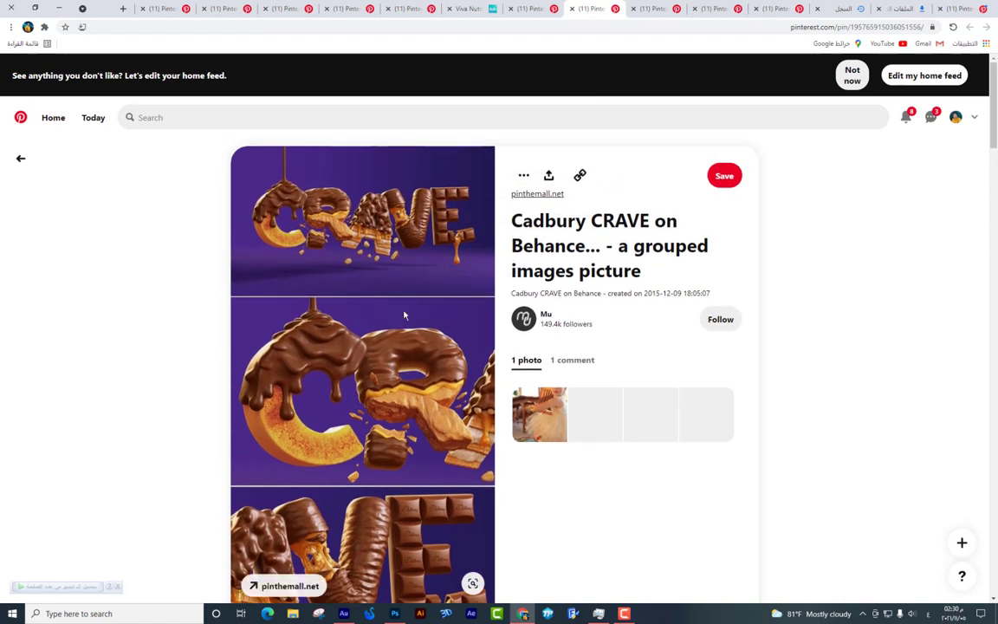
Compare the Viva Nutrition melon and strawberry ads and other pins, then return to Photoshop.
{"action": "left_click", "coordinate": [507, 8]}
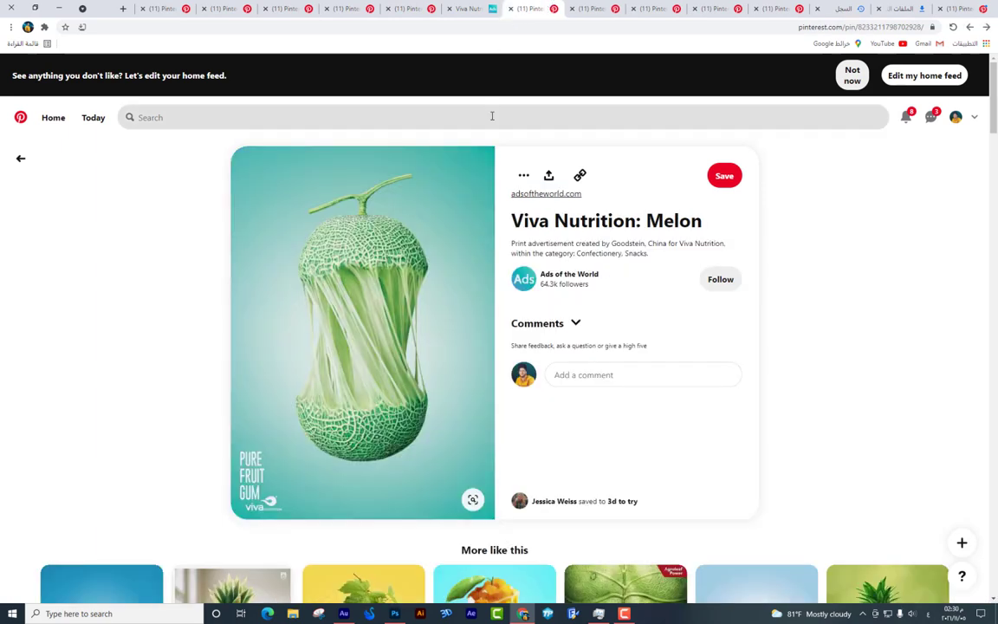
{"action": "mouse_move", "coordinate": [382, 399]}
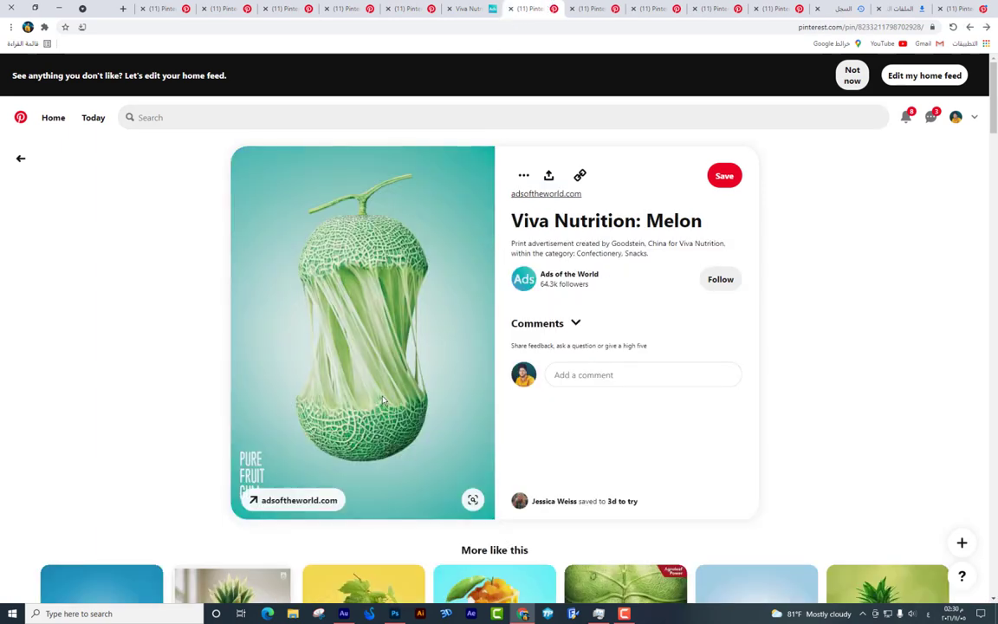
{"action": "key", "text": "ctrl+Page_Up"}
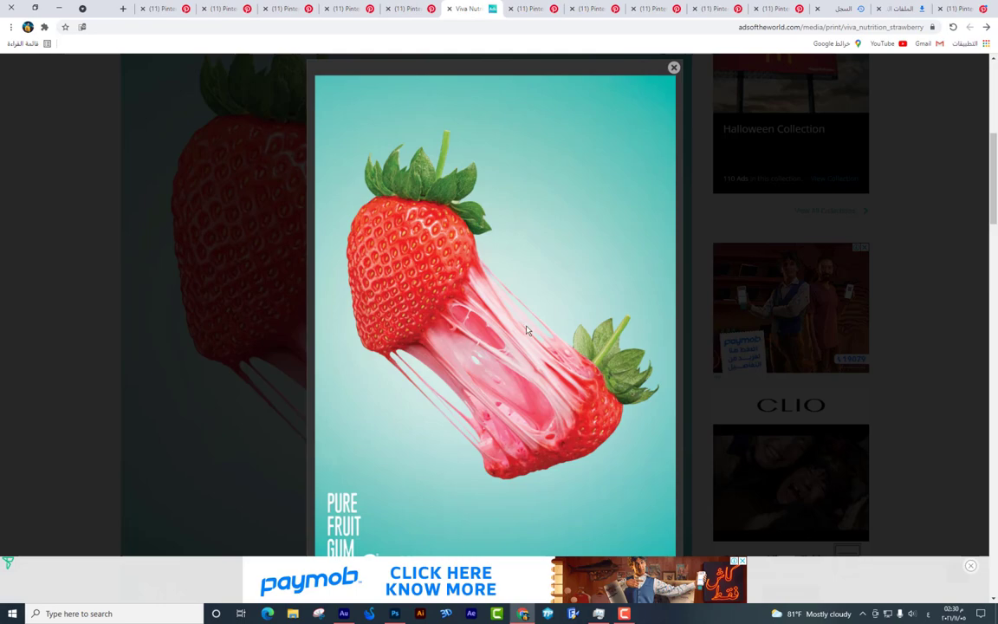
{"action": "key", "text": "ctrl+Page_Up"}
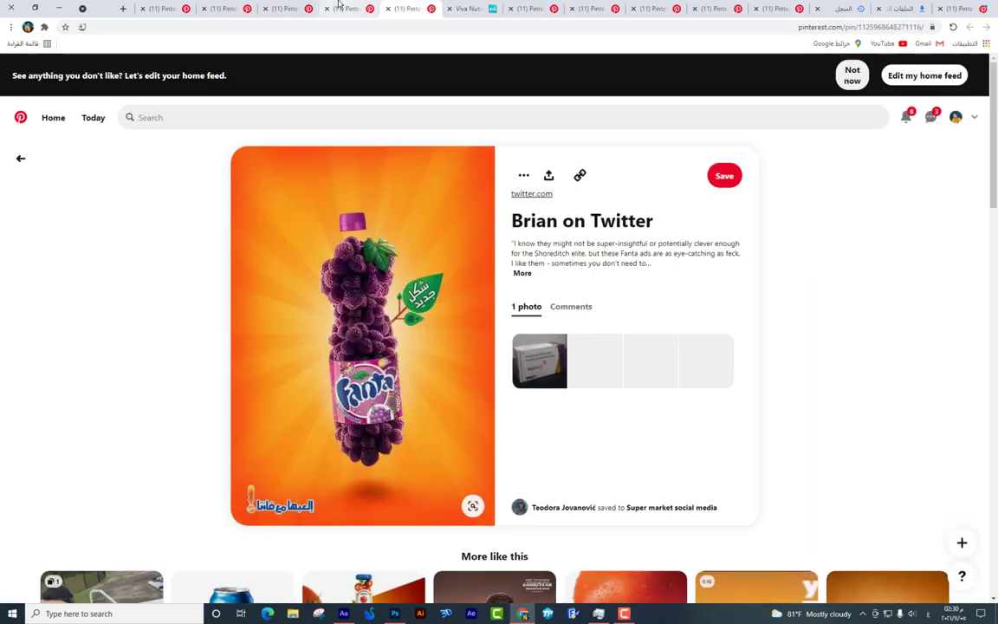
{"action": "left_click", "coordinate": [340, 4]}
{"action": "left_click", "coordinate": [285, 8]}
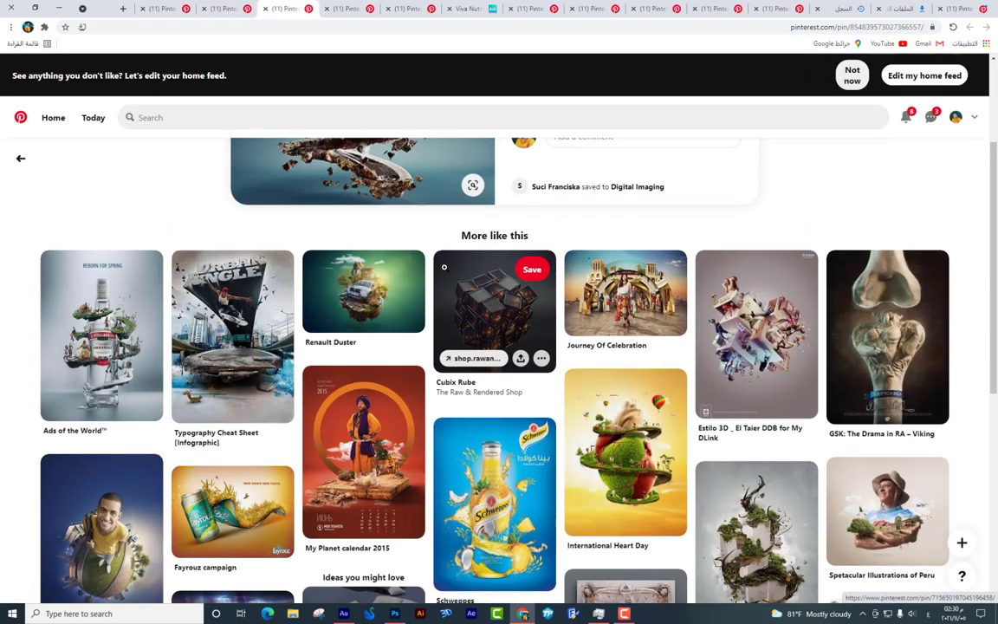
{"action": "scroll", "coordinate": [444, 268], "scroll_direction": "up", "scroll_amount": 2}
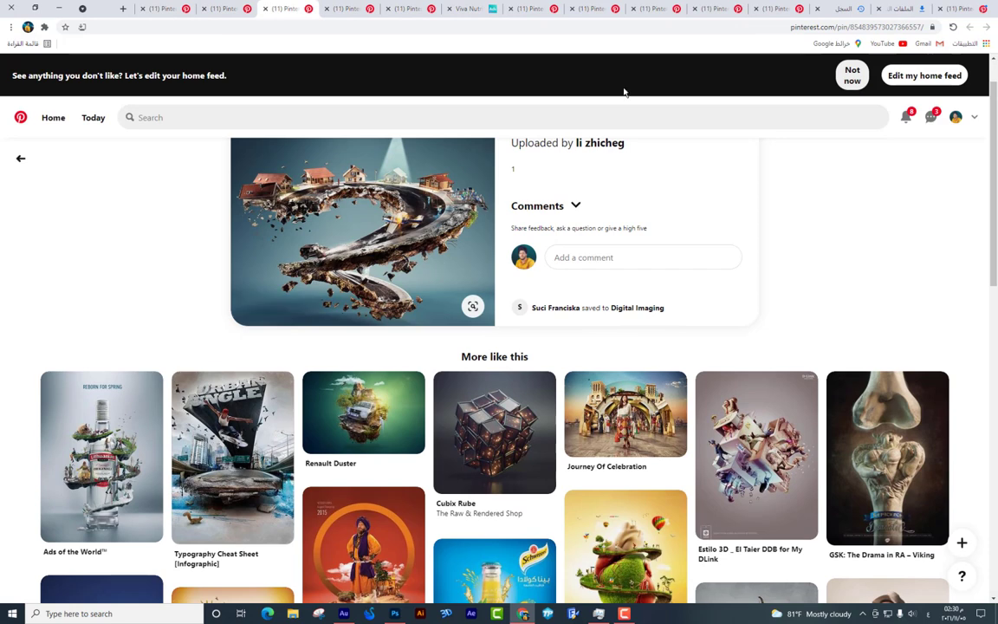
{"action": "left_click", "coordinate": [472, 8]}
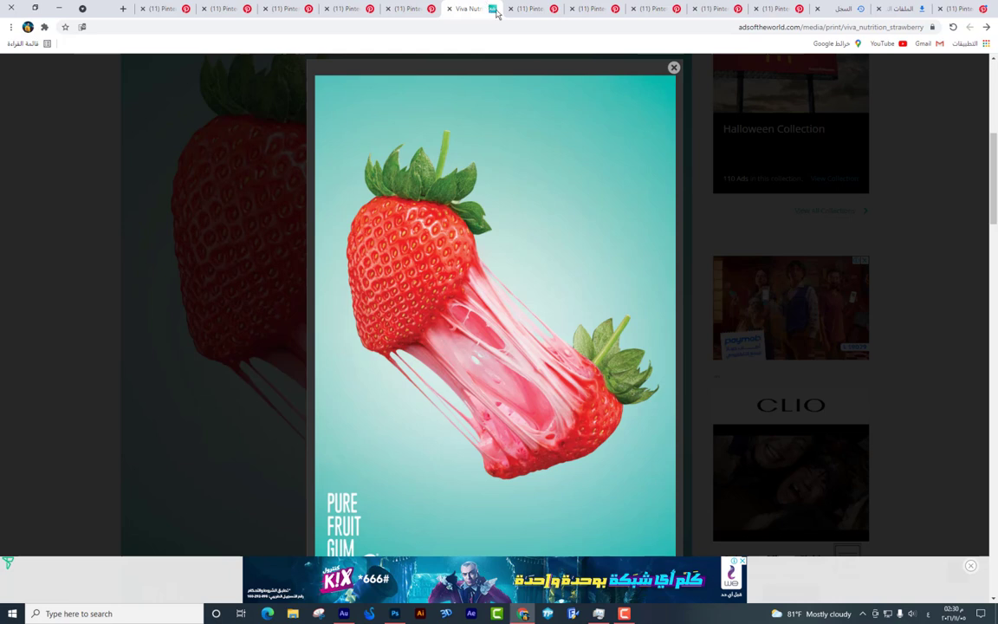
{"action": "left_click", "coordinate": [397, 614]}
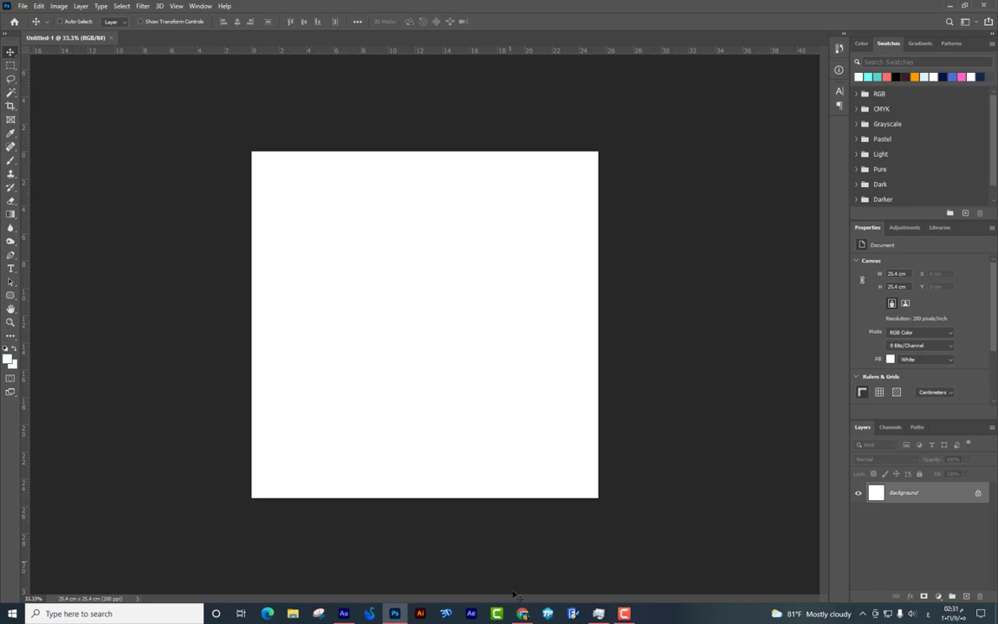
{"action": "mouse_move", "coordinate": [522, 613]}
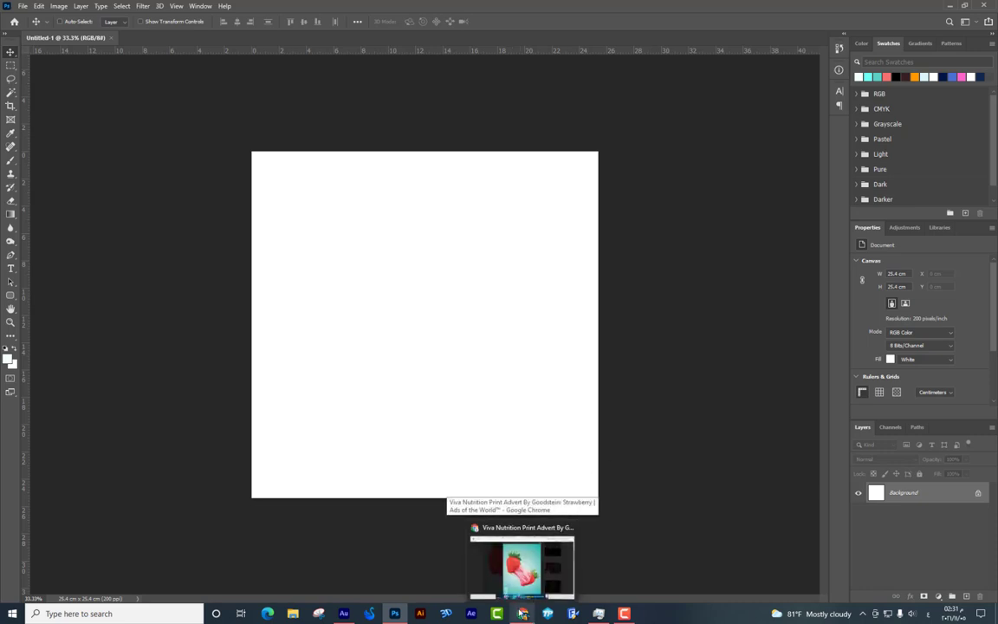
{"action": "left_click", "coordinate": [522, 614]}
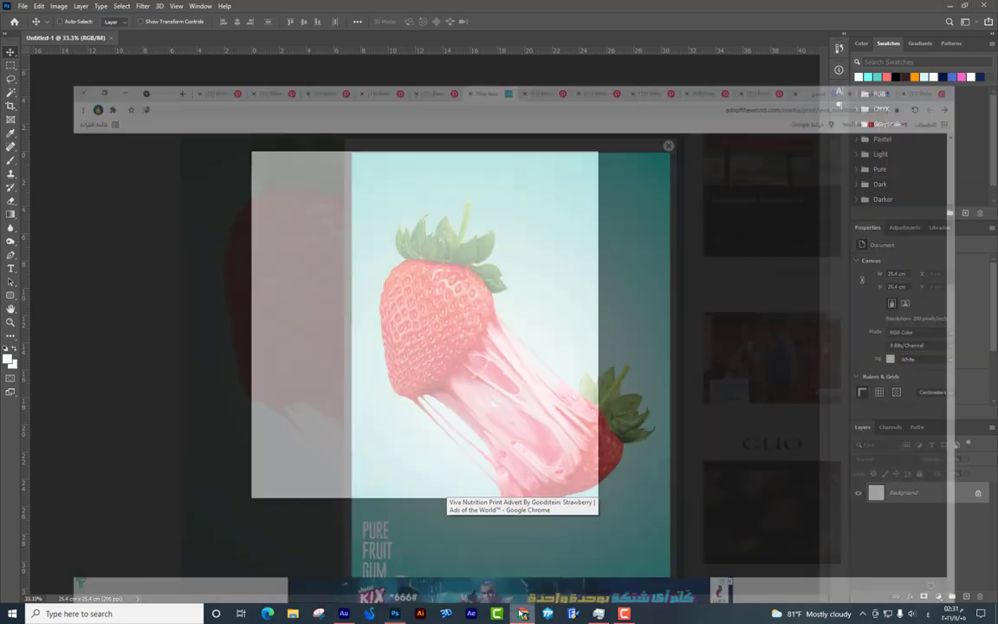
{"action": "left_click", "coordinate": [712, 8]}
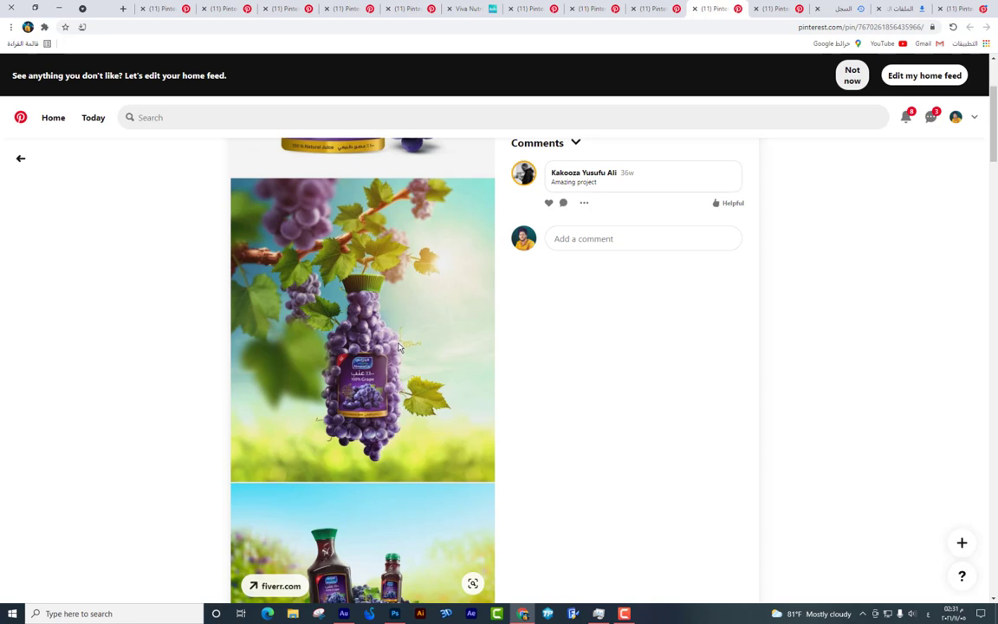
{"action": "left_click", "coordinate": [394, 614]}
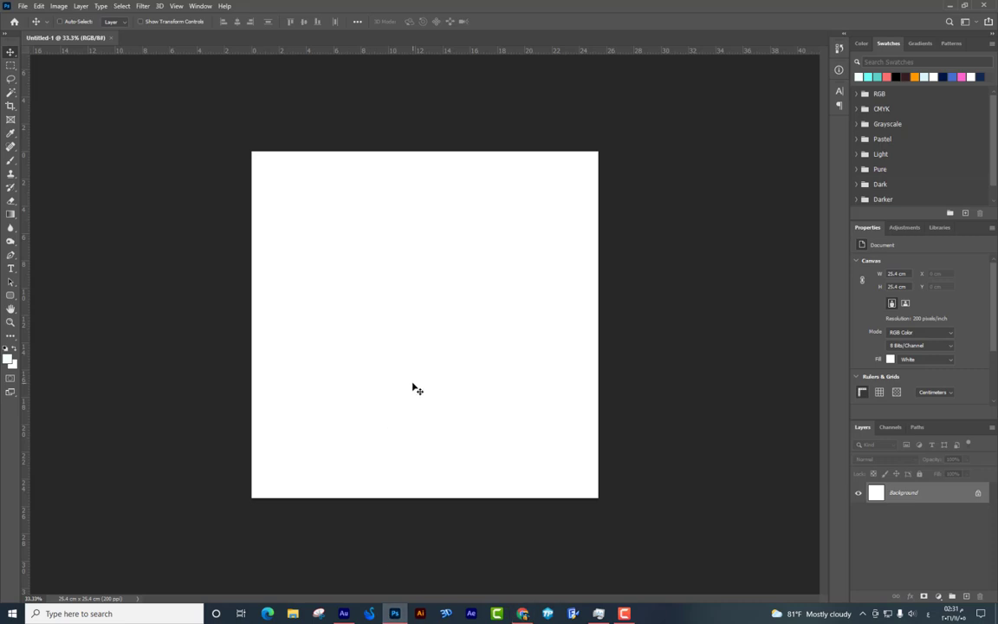
{"action": "left_click", "coordinate": [395, 613]}
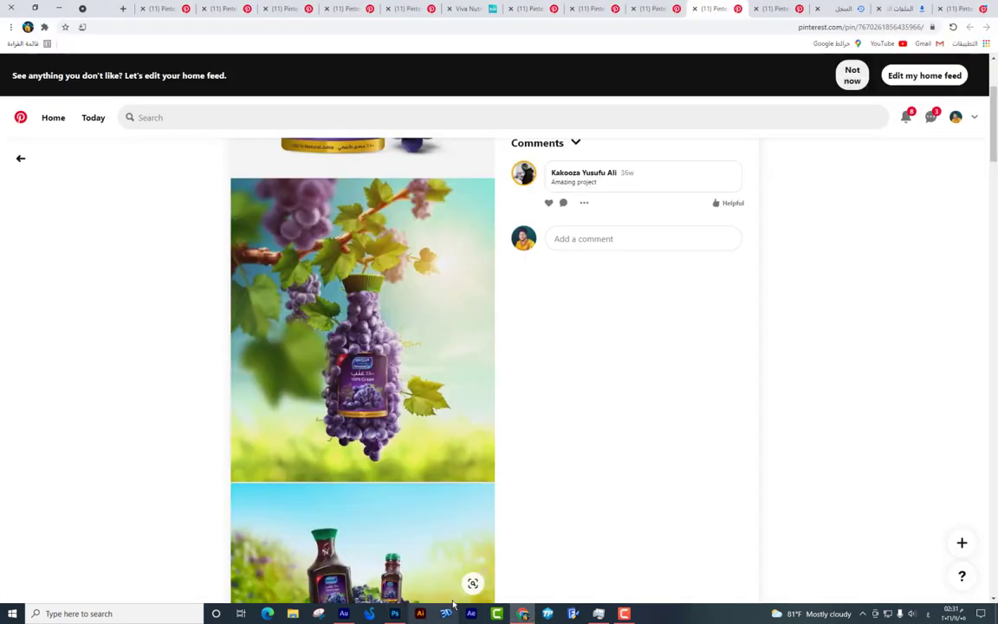
{"action": "left_click", "coordinate": [394, 614]}
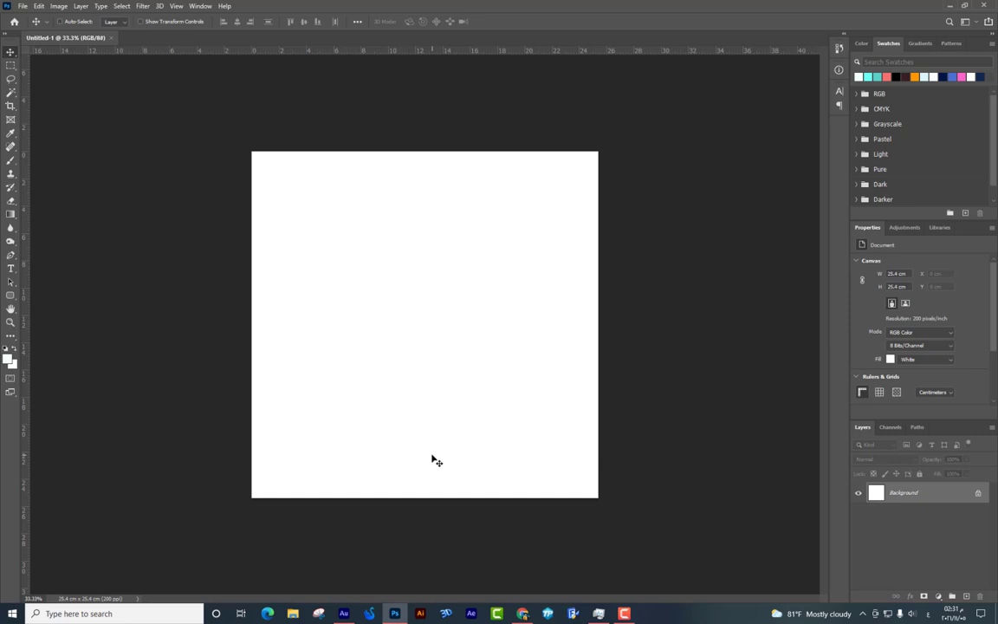
{"action": "left_click", "coordinate": [394, 614]}
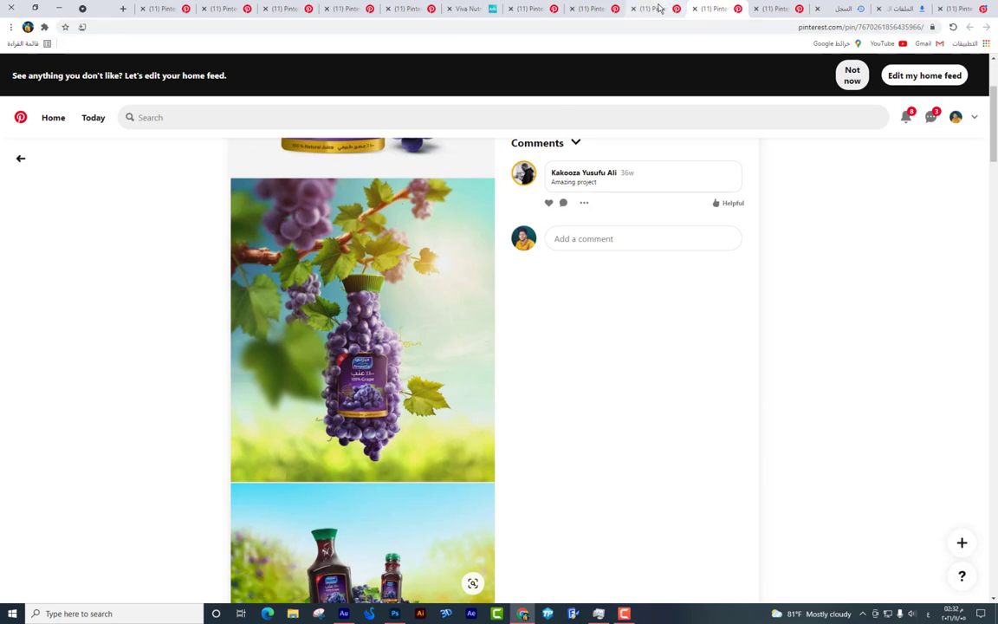
Save the grape-bottle pin image to the Desktop as 111.jpg.
{"action": "right_click", "coordinate": [382, 280]}
{"action": "left_click", "coordinate": [361, 300]}
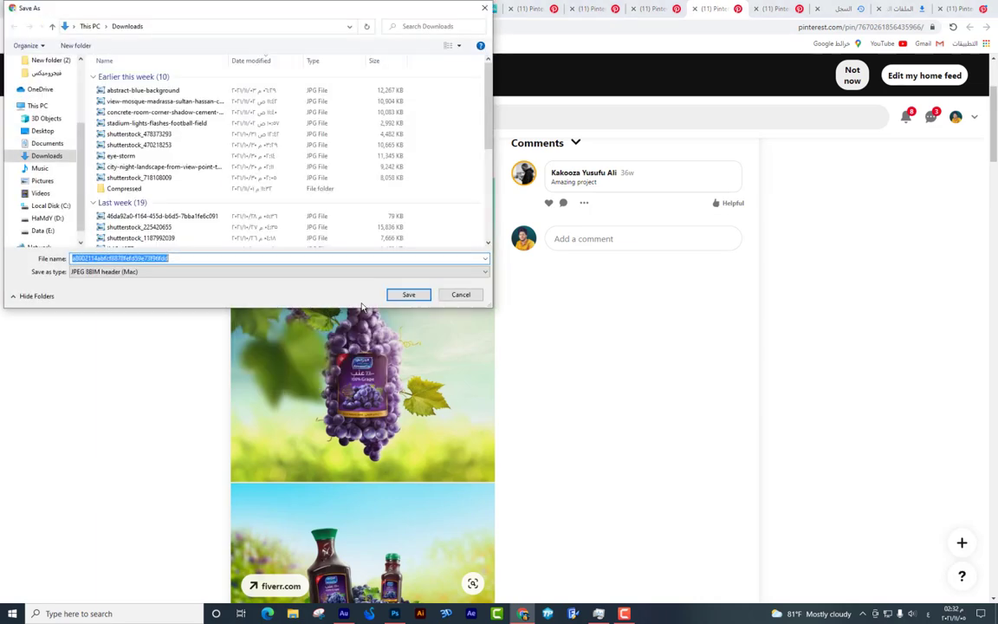
{"action": "type", "text": "111"}
{"action": "left_click", "coordinate": [43, 130]}
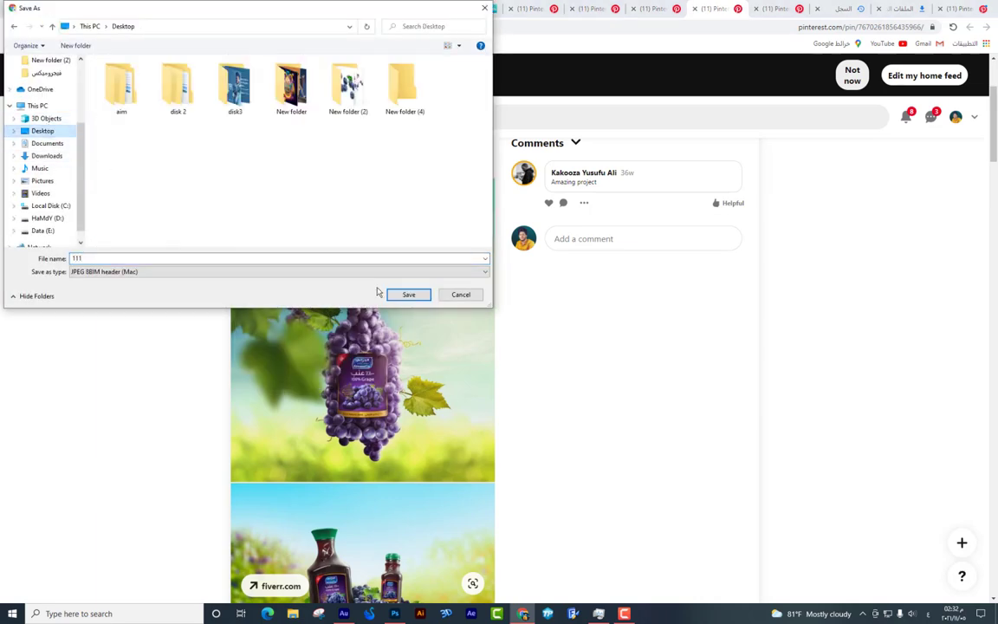
{"action": "left_click", "coordinate": [408, 295]}
Save the strawberry ad image as 222.jpg and show the desktop.
{"action": "left_click", "coordinate": [652, 8]}
{"action": "left_click", "coordinate": [591, 8]}
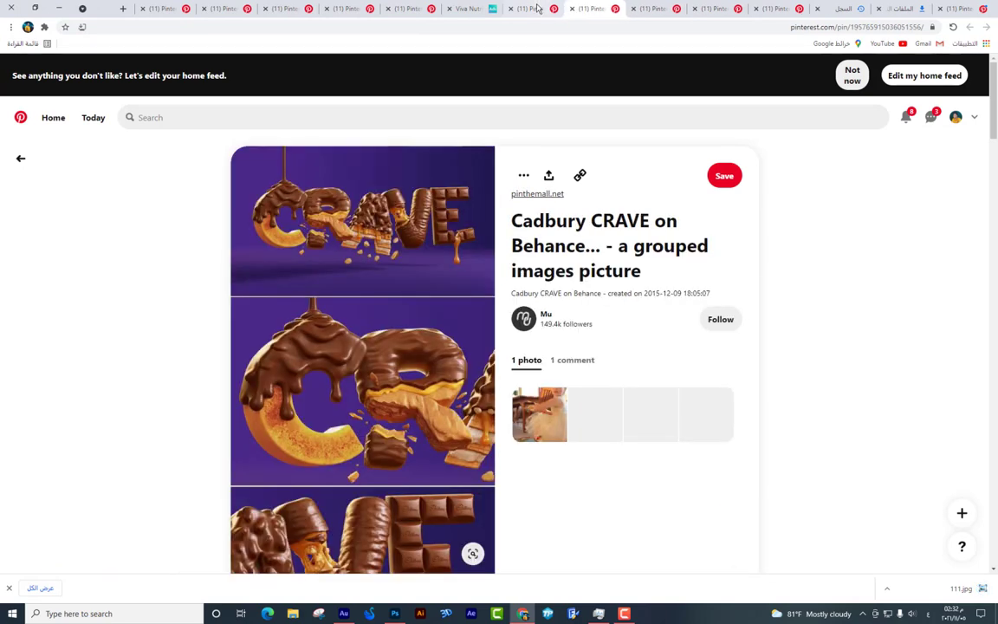
{"action": "left_click", "coordinate": [530, 8]}
{"action": "left_click", "coordinate": [408, 8]}
{"action": "left_click", "coordinate": [457, 8]}
{"action": "right_click", "coordinate": [402, 189]}
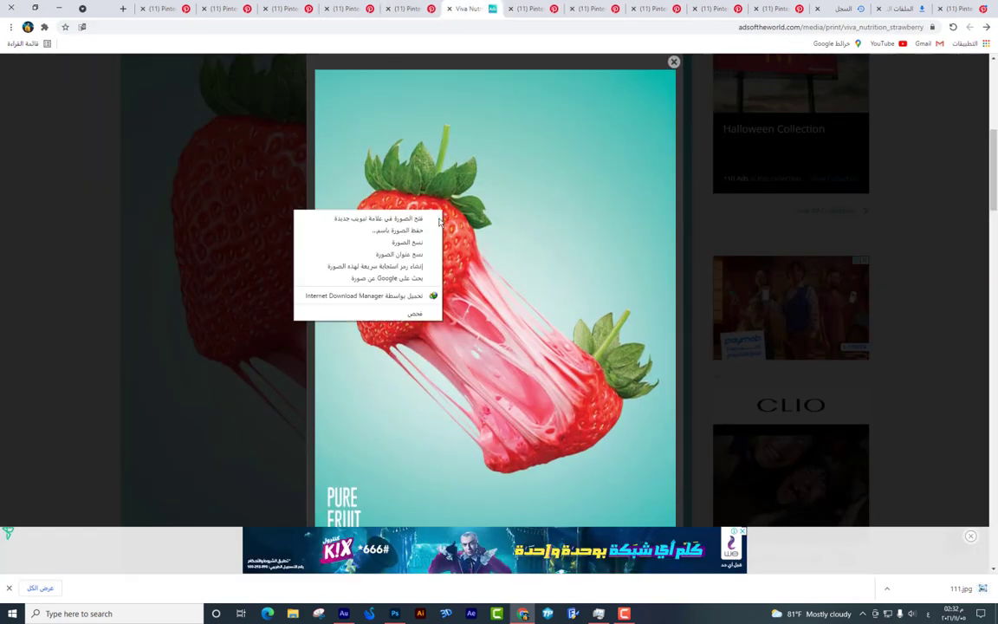
{"action": "left_click", "coordinate": [422, 230]}
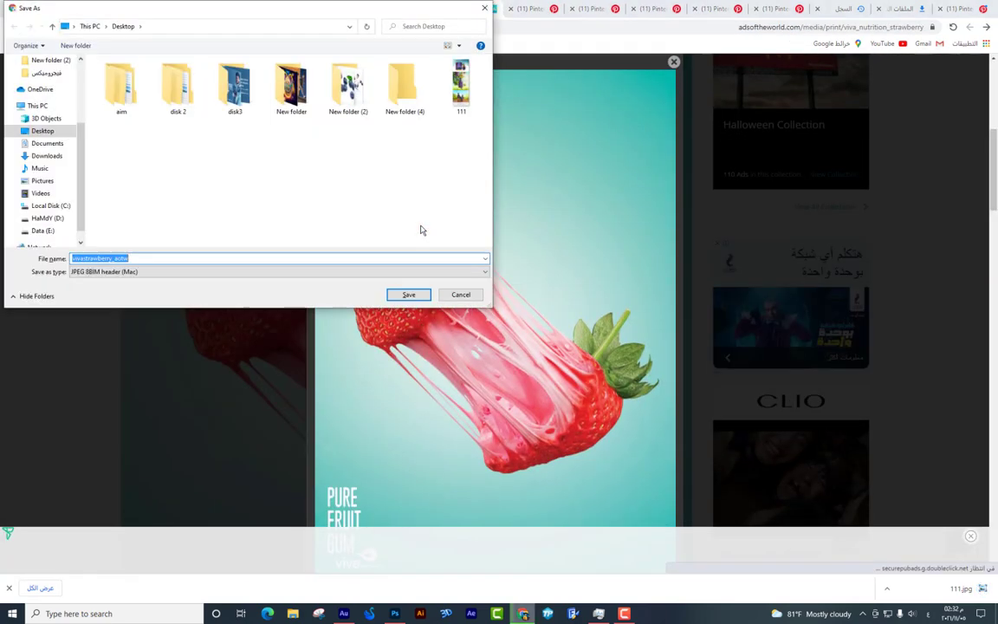
{"action": "type", "text": "222"}
{"action": "key", "text": "Return"}
{"action": "key", "text": "super+d"}
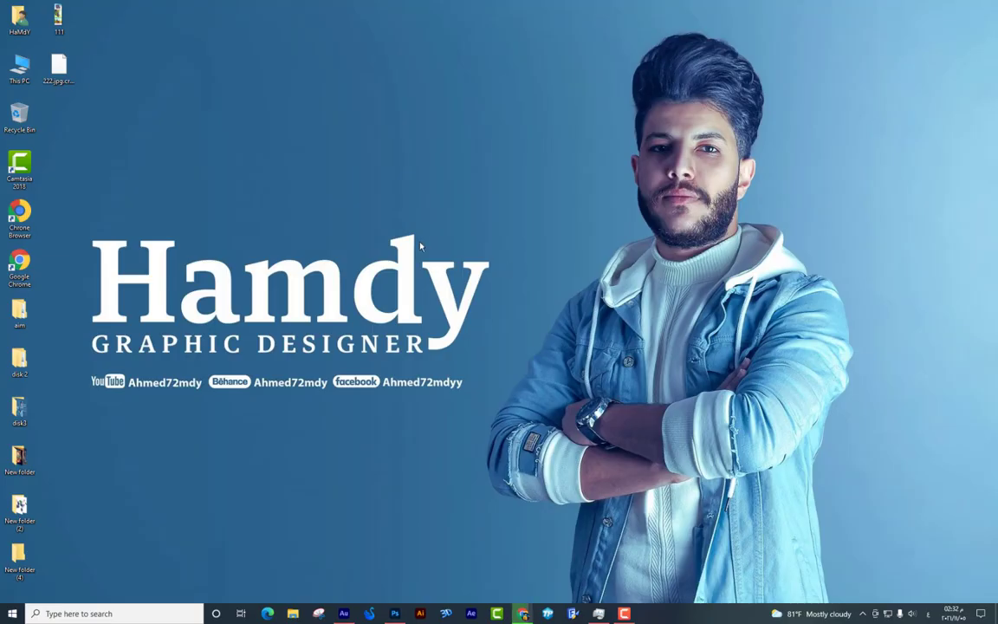
Open 111.jpg in Windows Photo Viewer, zoom in to study the grape bottle, then return to Chrome.
{"action": "double_click", "coordinate": [71, 26]}
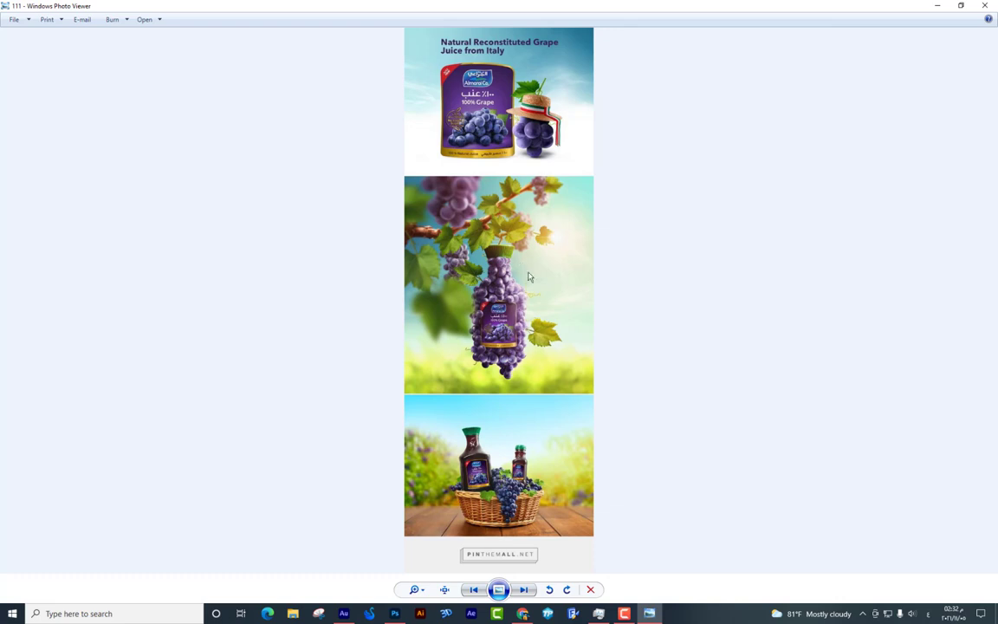
{"action": "scroll", "coordinate": [527, 273], "scroll_direction": "up", "scroll_amount": 1}
{"action": "scroll", "coordinate": [533, 282], "scroll_direction": "down", "scroll_amount": 1}
{"action": "scroll", "coordinate": [533, 282], "scroll_direction": "up", "scroll_amount": 1}
{"action": "scroll", "coordinate": [533, 281], "scroll_direction": "up", "scroll_amount": 1}
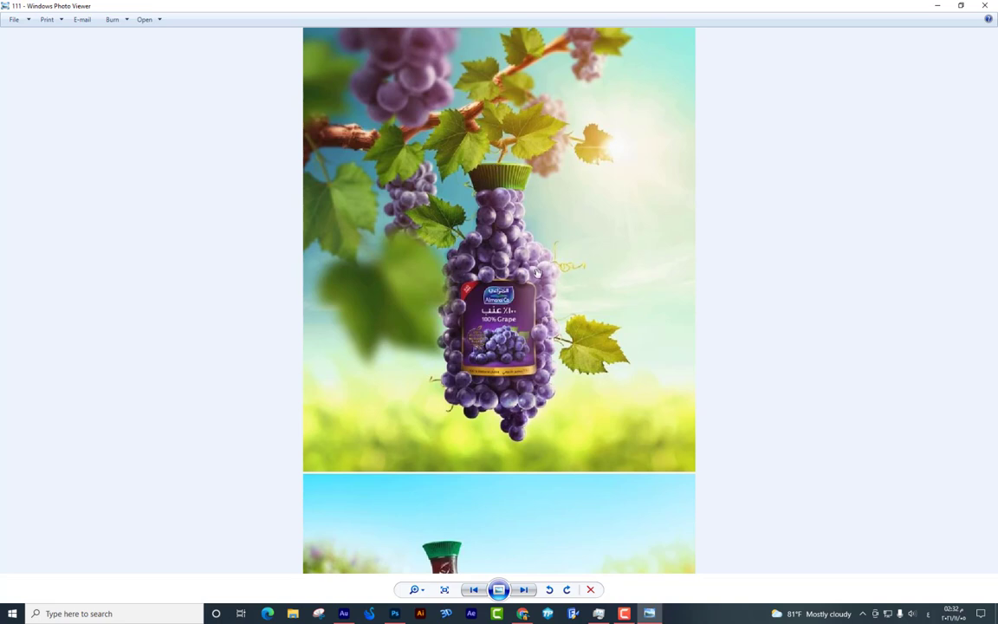
{"action": "scroll", "coordinate": [525, 299], "scroll_direction": "down", "scroll_amount": 1}
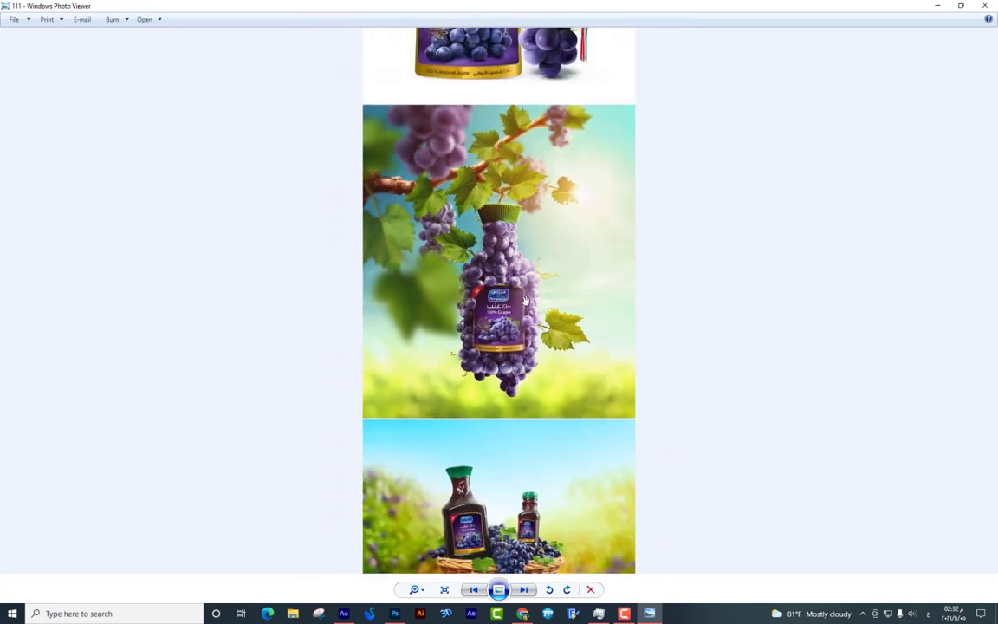
{"action": "scroll", "coordinate": [525, 299], "scroll_direction": "up", "scroll_amount": 1}
{"action": "scroll", "coordinate": [526, 305], "scroll_direction": "up", "scroll_amount": 1}
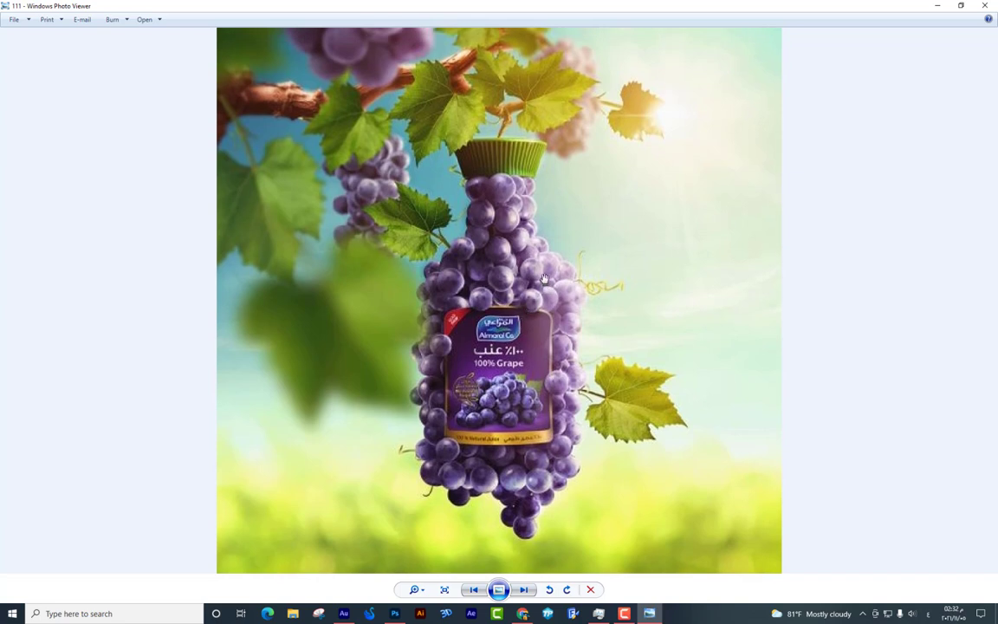
{"action": "scroll", "coordinate": [584, 390], "scroll_direction": "down", "scroll_amount": 1}
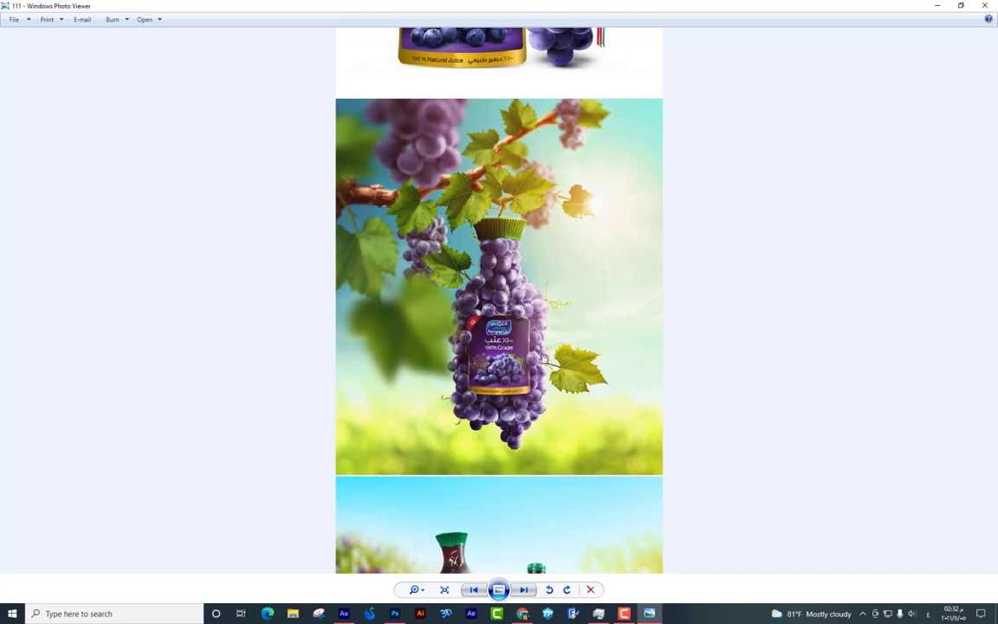
{"action": "scroll", "coordinate": [462, 321], "scroll_direction": "up", "scroll_amount": 1}
{"action": "scroll", "coordinate": [461, 310], "scroll_direction": "up", "scroll_amount": 1}
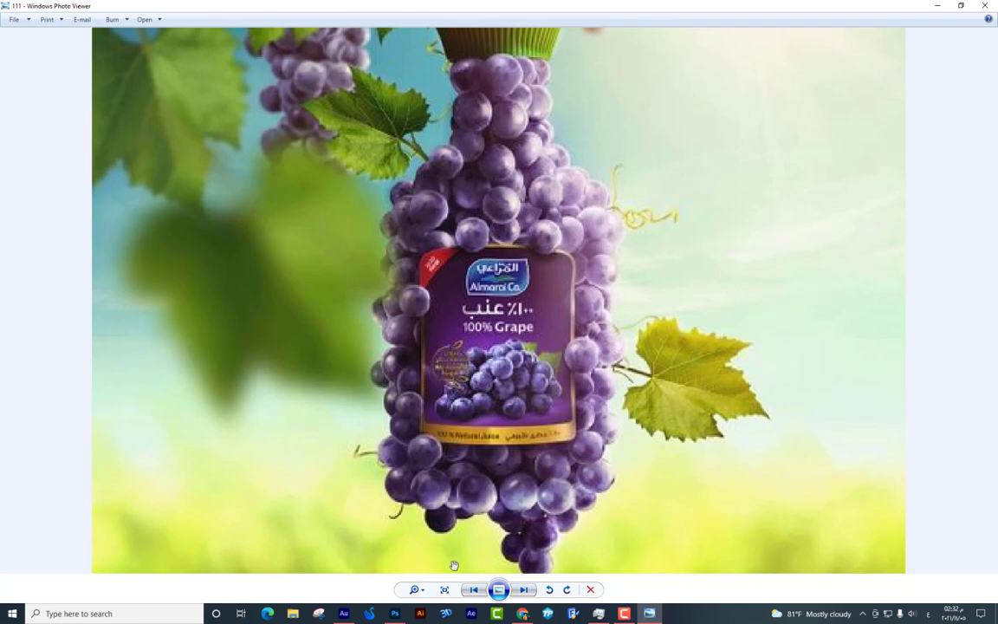
{"action": "key", "text": "Right"}
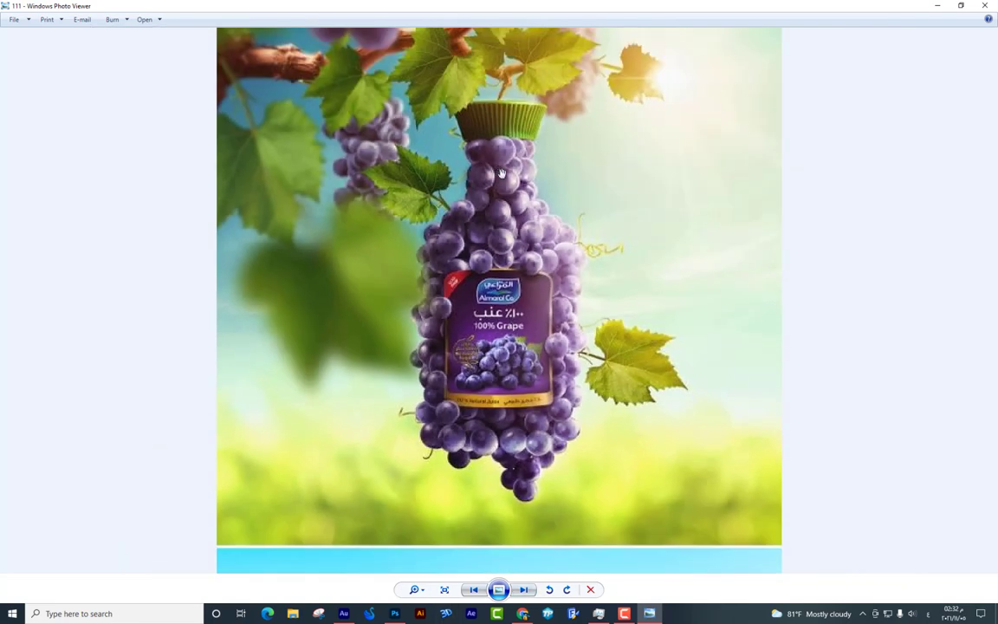
{"action": "left_click", "coordinate": [522, 614]}
Open the Shutterstock homepage in a new tab.
{"action": "left_click", "coordinate": [120, 8]}
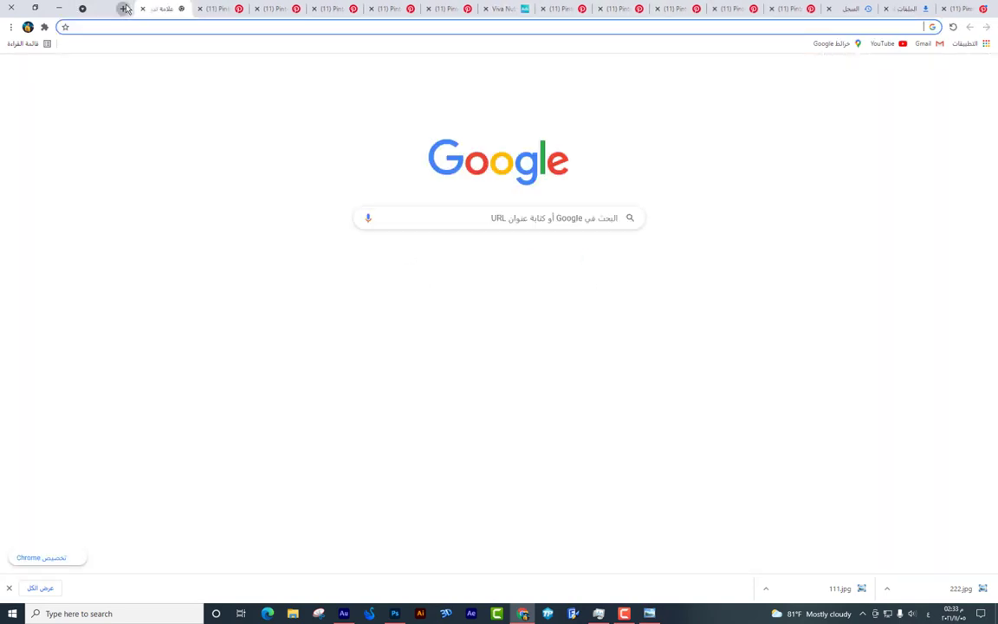
{"action": "type", "text": "shutterstock.com"}
{"action": "key", "text": "Return"}
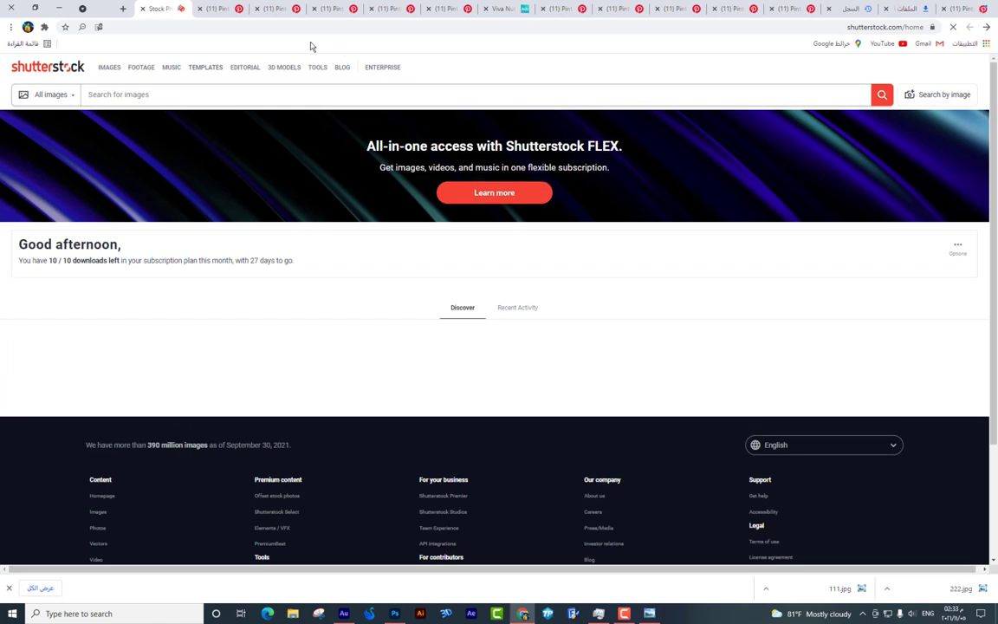
Translate توت to 'blueberry' in Google Translate and copy it, returning to Shutterstock.
{"action": "left_click", "coordinate": [123, 8]}
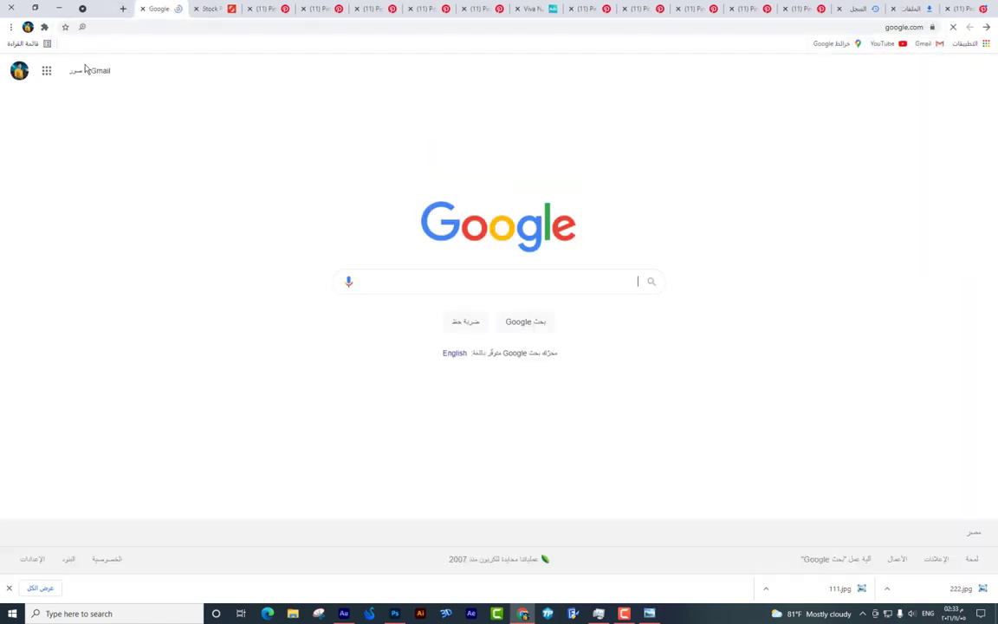
{"action": "left_click", "coordinate": [47, 70]}
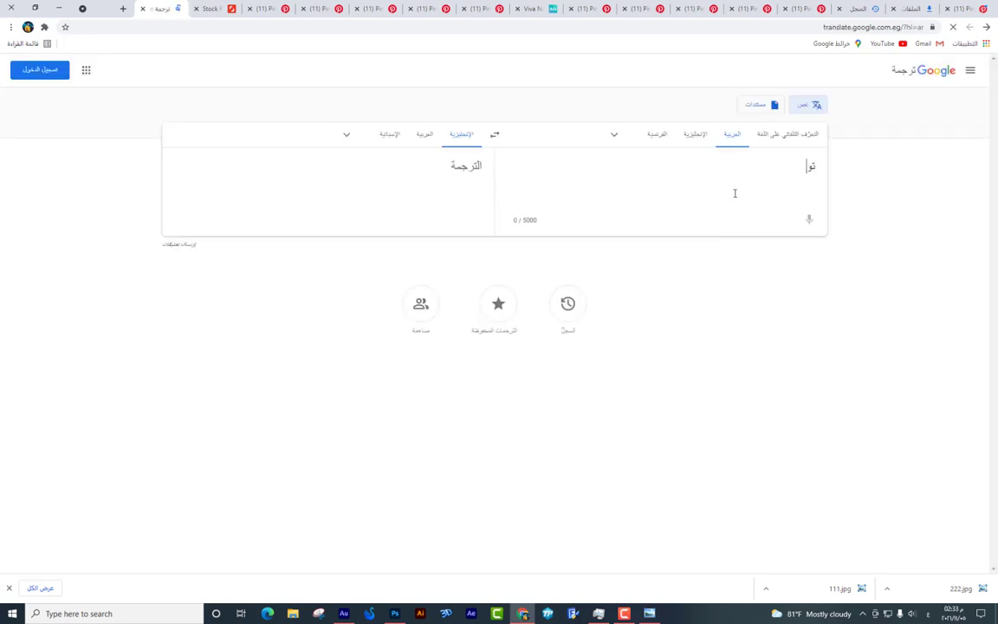
{"action": "type", "text": "ت"}
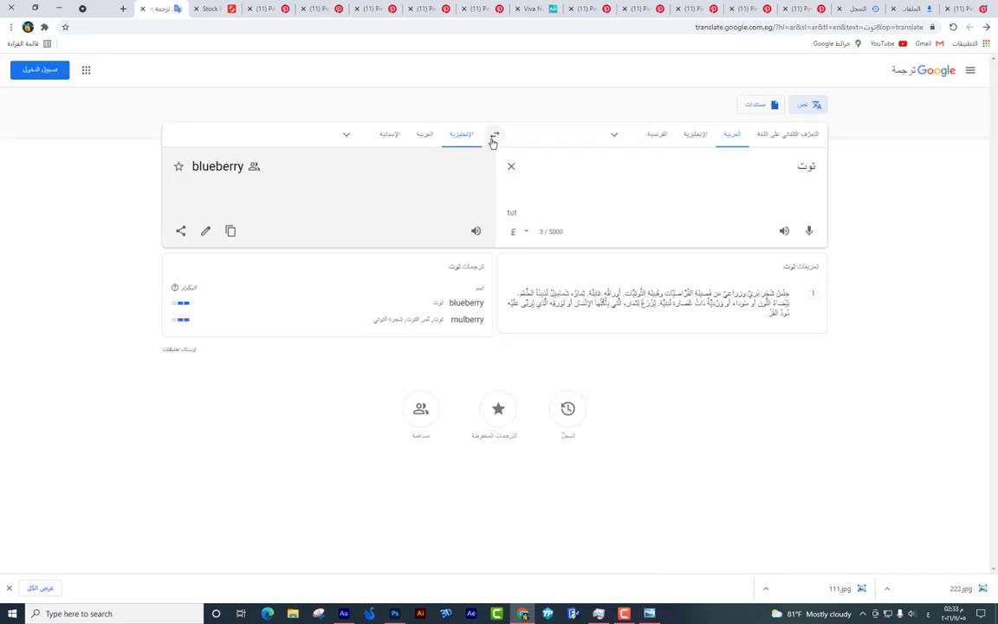
{"action": "left_click", "coordinate": [231, 230]}
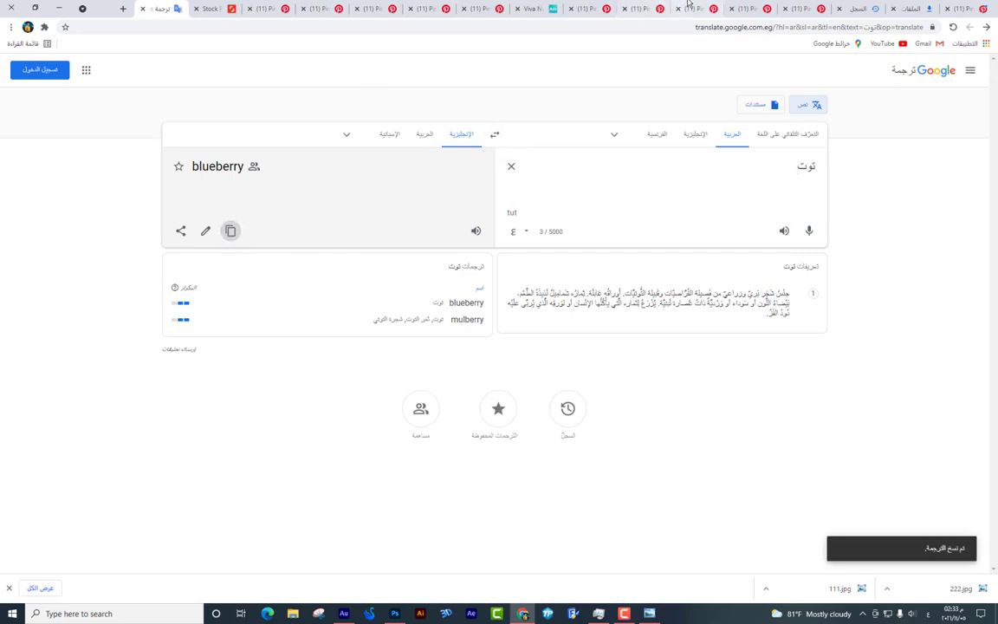
{"action": "left_click", "coordinate": [213, 8]}
Search Shutterstock for 'blueberry', scroll the results, then bring up the 111 reference in Photo Viewer.
{"action": "left_click", "coordinate": [567, 100]}
{"action": "key", "text": "ctrl+v"}
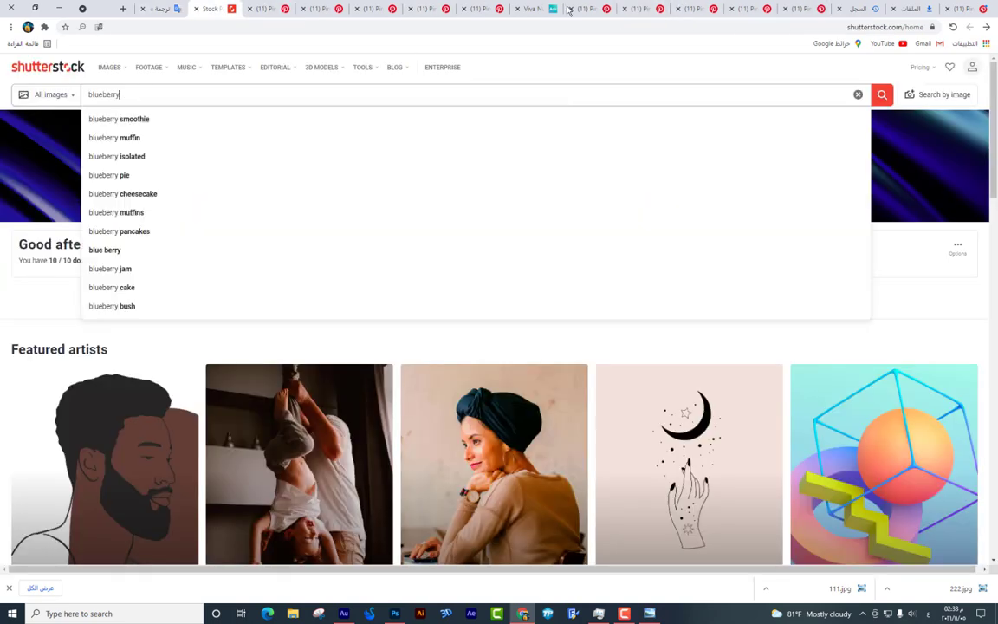
{"action": "key", "text": "Return"}
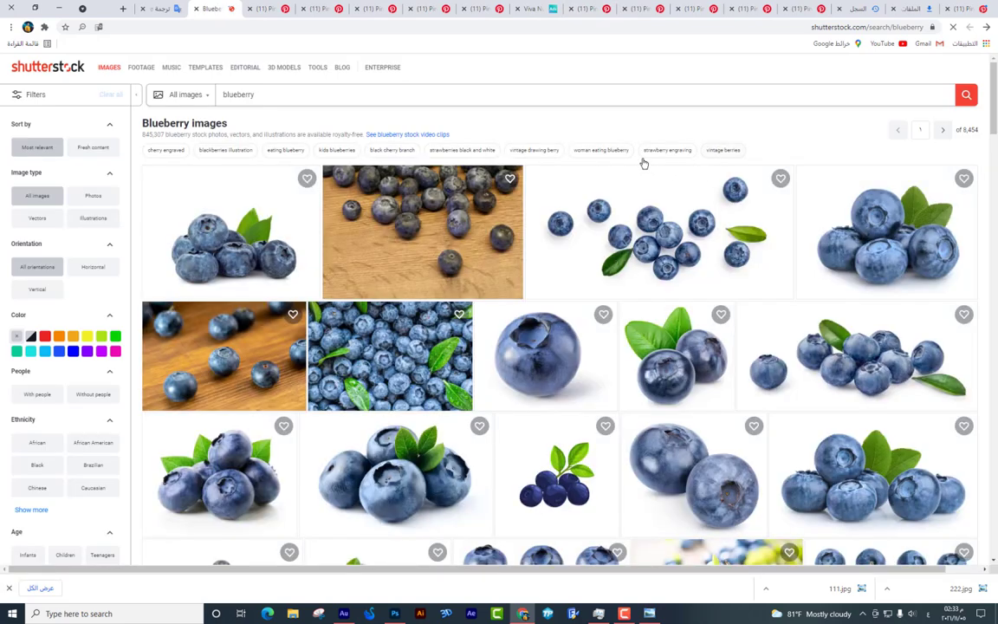
{"action": "scroll", "coordinate": [658, 199], "scroll_direction": "down", "scroll_amount": 3}
{"action": "scroll", "coordinate": [660, 223], "scroll_direction": "down", "scroll_amount": 3}
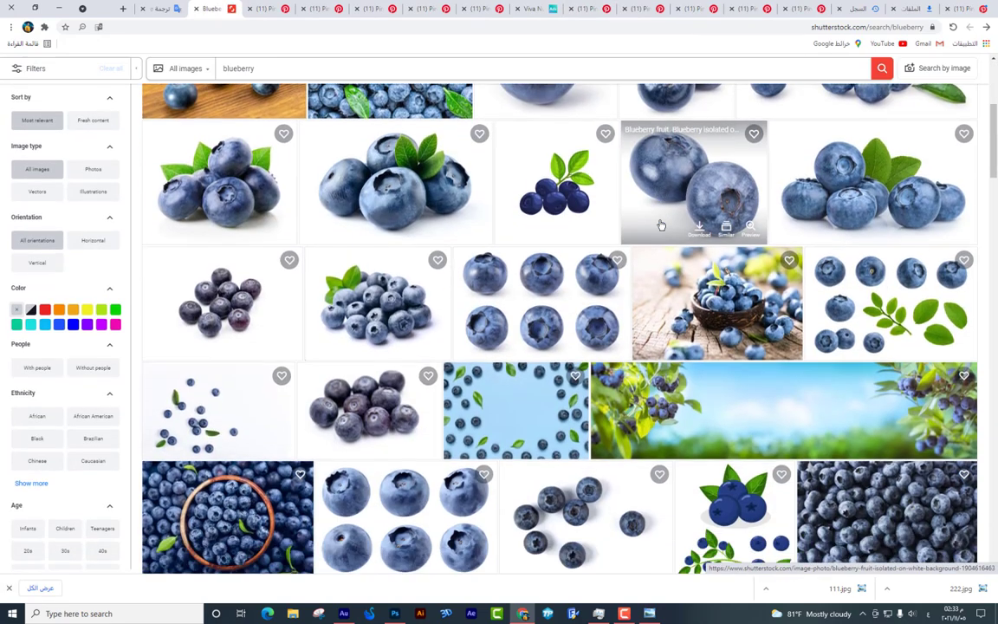
{"action": "key", "text": "alt+Tab"}
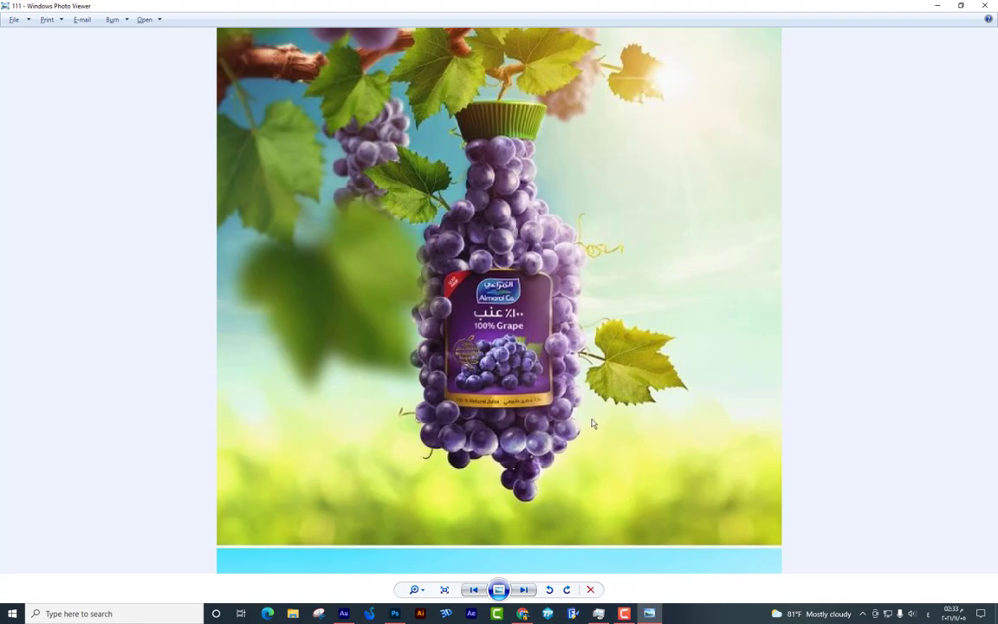
Open 111.jpg in Photoshop and zoom in on the grape bottle.
{"action": "key", "text": "super+d"}
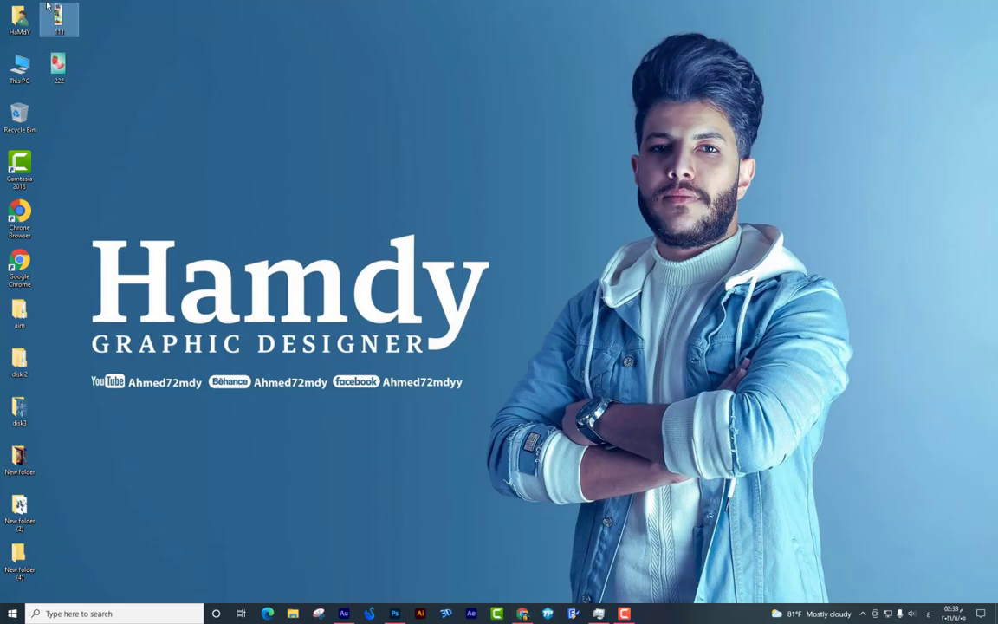
{"action": "left_click", "coordinate": [394, 613]}
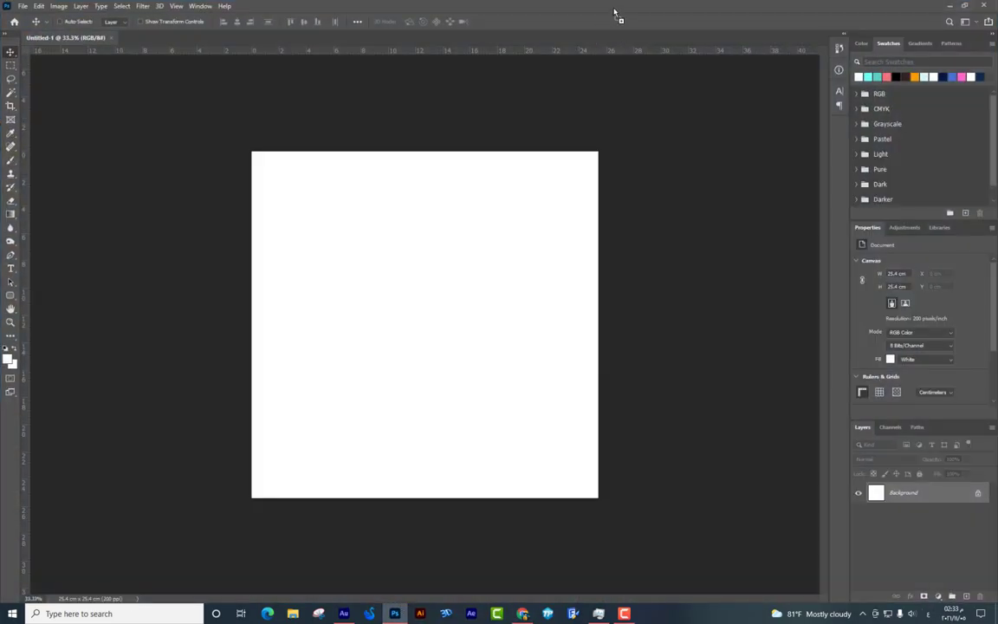
{"action": "left_click_drag", "start_coordinate": [614, 12], "coordinate": [597, 40]}
{"action": "key", "text": "ctrl+plus"}
{"action": "key", "text": "ctrl+plus"}
{"action": "key", "text": "ctrl+plus"}
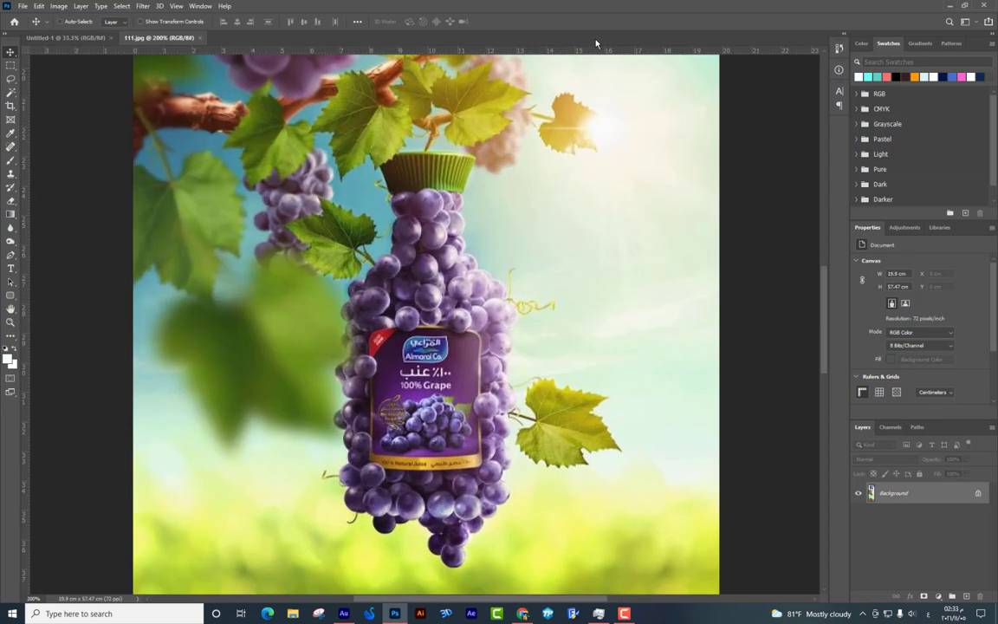
Choose a 100% hard round brush and undo a test stroke.
{"action": "left_click", "coordinate": [11, 161]}
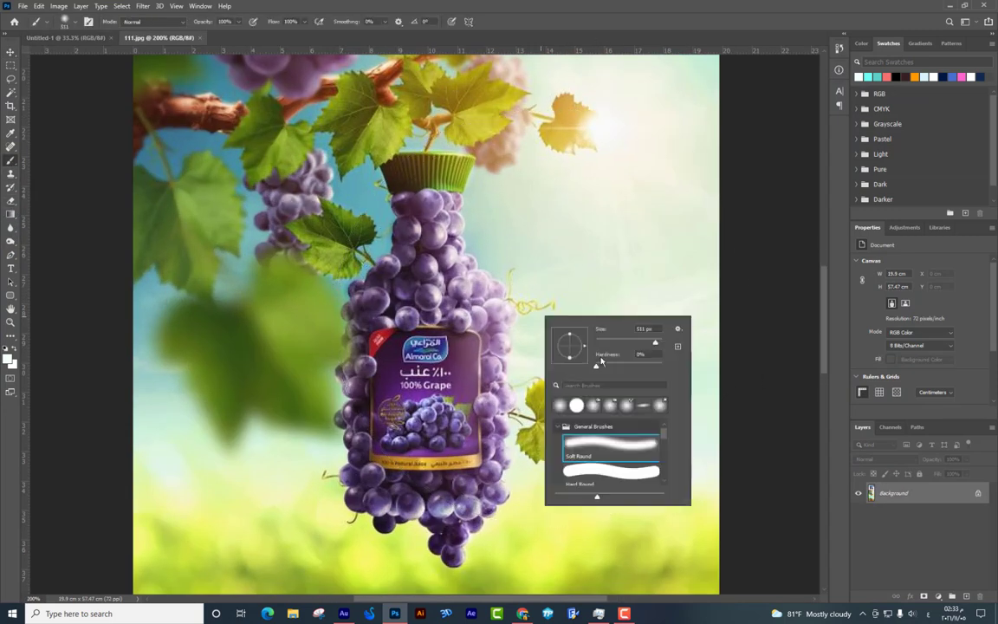
{"action": "right_click", "coordinate": [546, 317]}
{"action": "left_click", "coordinate": [611, 470]}
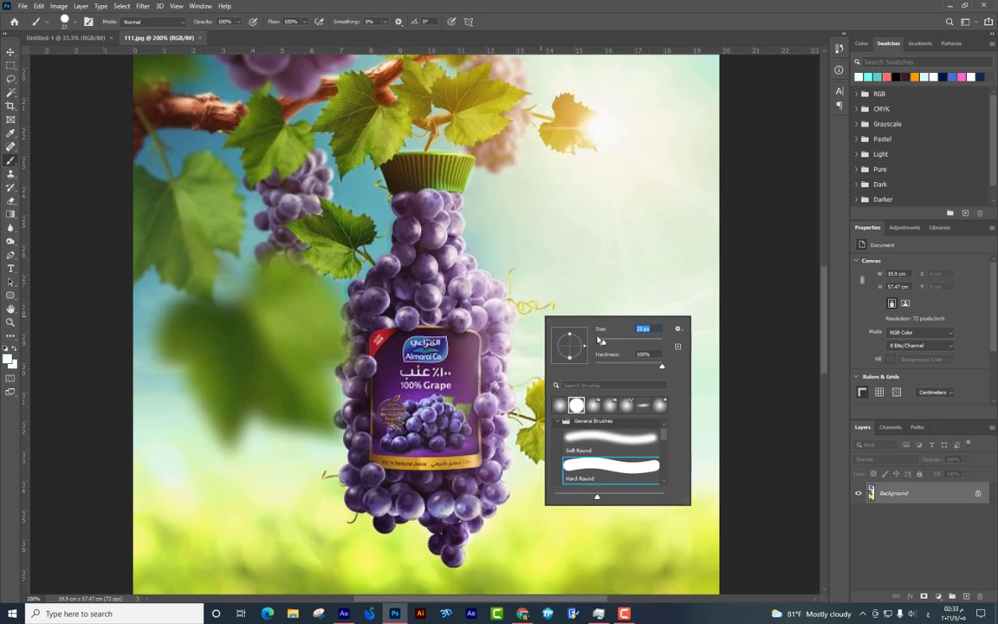
{"action": "left_click_drag", "start_coordinate": [325, 455], "coordinate": [325, 360]}
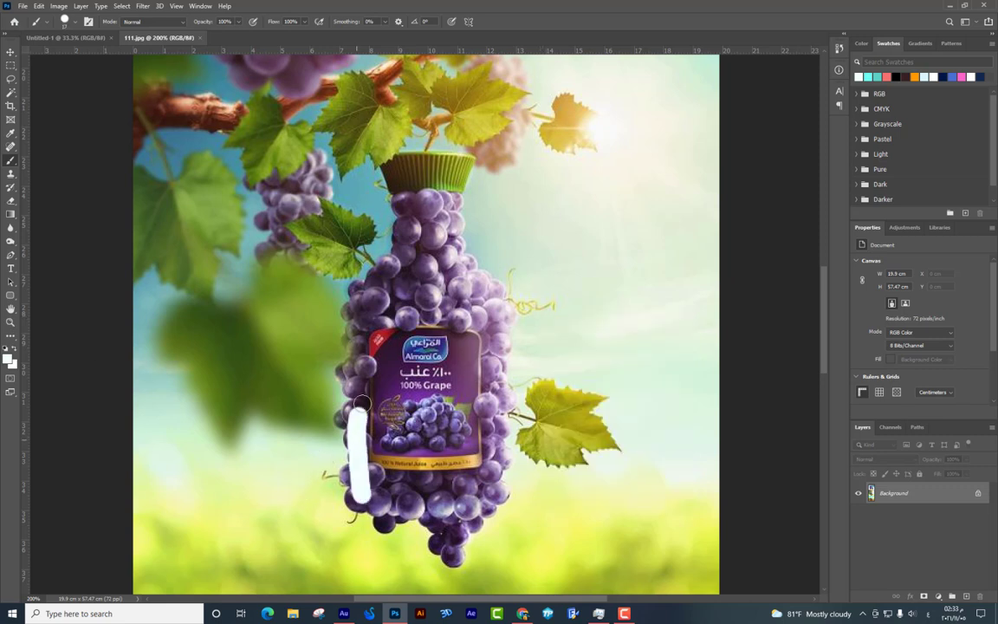
{"action": "key", "text": "ctrl+z"}
Outline the bottle body in orange #ffc000, undo a stray mark, and return to Untitled-1.
{"action": "left_click", "coordinate": [10, 359]}
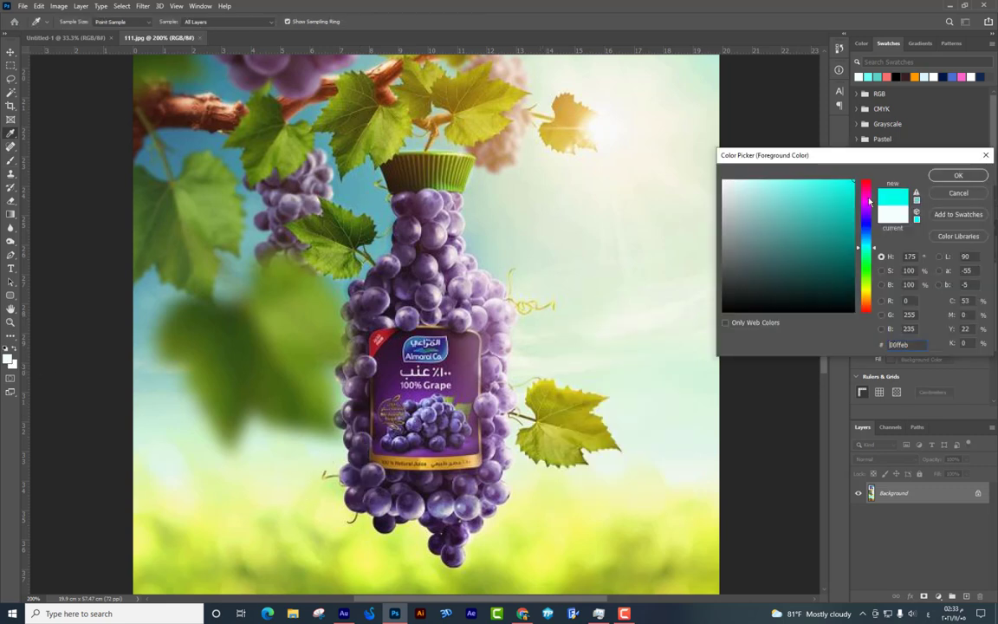
{"action": "type", "text": "ffc000"}
{"action": "key", "text": "Return"}
{"action": "right_click", "coordinate": [686, 274]}
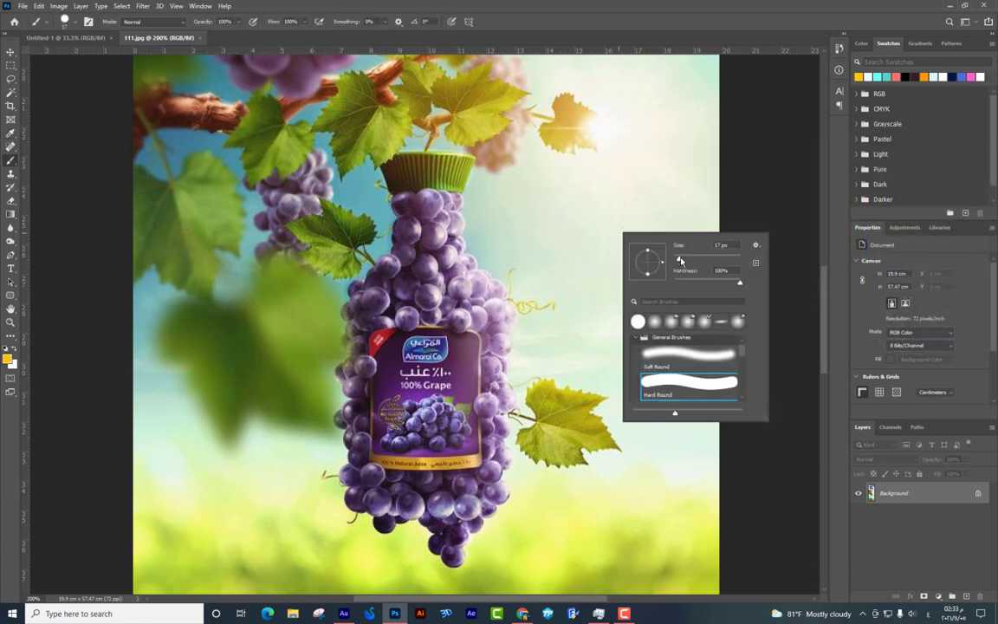
{"action": "mouse_move", "coordinate": [357, 496]}
{"action": "left_mouse_down"}
{"action": "mouse_move", "coordinate": [360, 329]}
{"action": "mouse_move", "coordinate": [406, 198]}
{"action": "mouse_move", "coordinate": [487, 292]}
{"action": "mouse_move", "coordinate": [499, 490]}
{"action": "mouse_move", "coordinate": [349, 494]}
{"action": "left_mouse_up"}
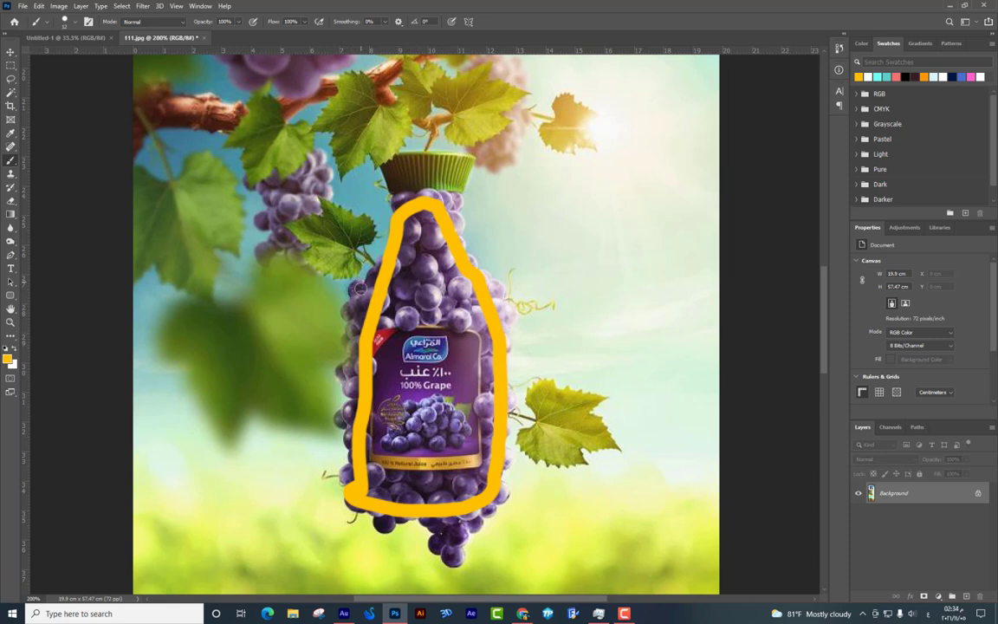
{"action": "left_click_drag", "start_coordinate": [358, 289], "coordinate": [338, 425]}
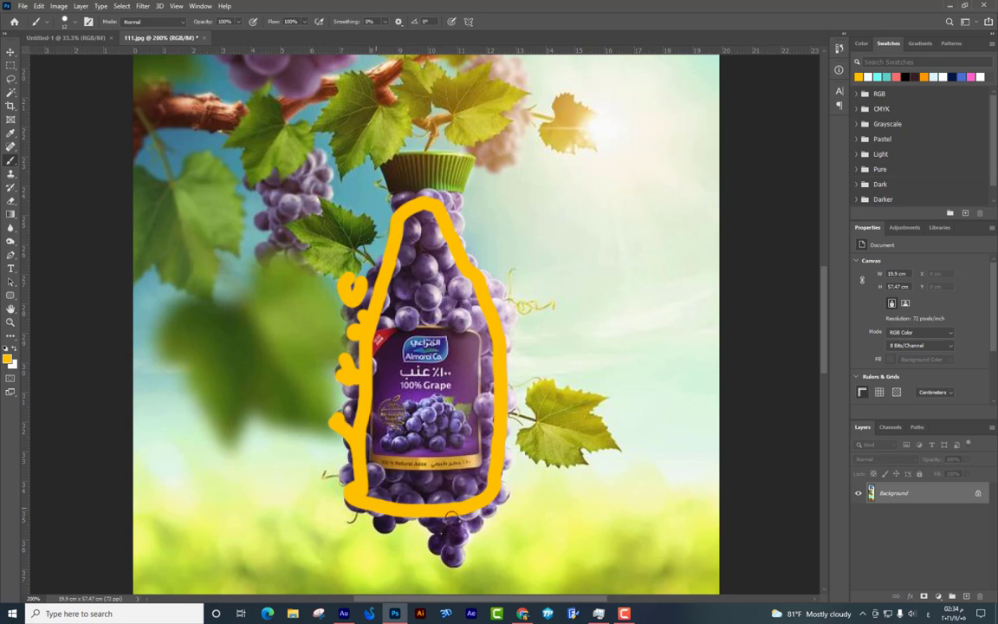
{"action": "mouse_move", "coordinate": [488, 273]}
{"action": "left_mouse_down"}
{"action": "mouse_move", "coordinate": [519, 309]}
{"action": "mouse_move", "coordinate": [519, 351]}
{"action": "left_mouse_up"}
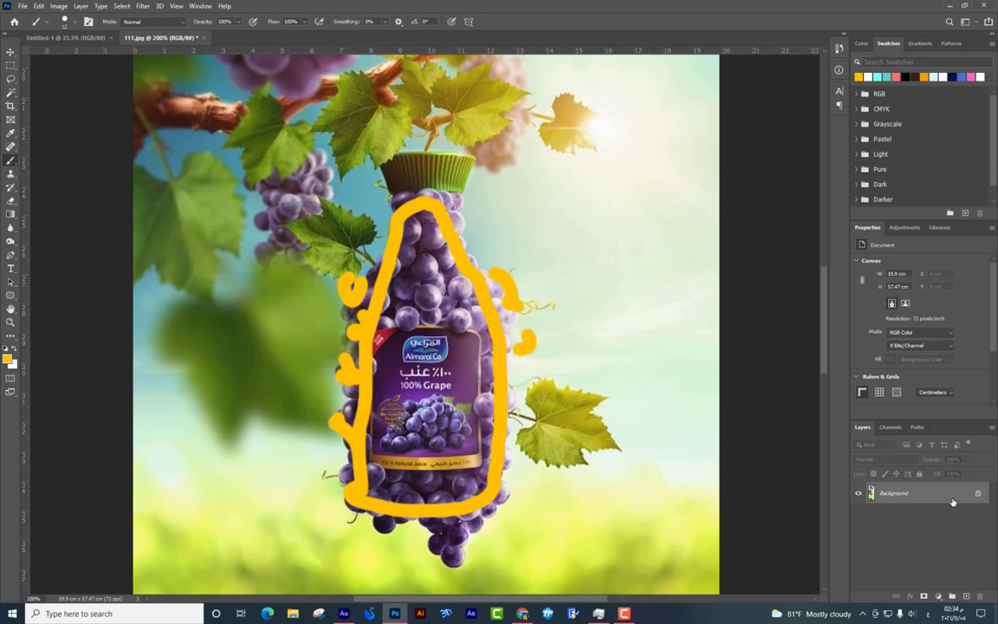
{"action": "key", "text": "ctrl+z"}
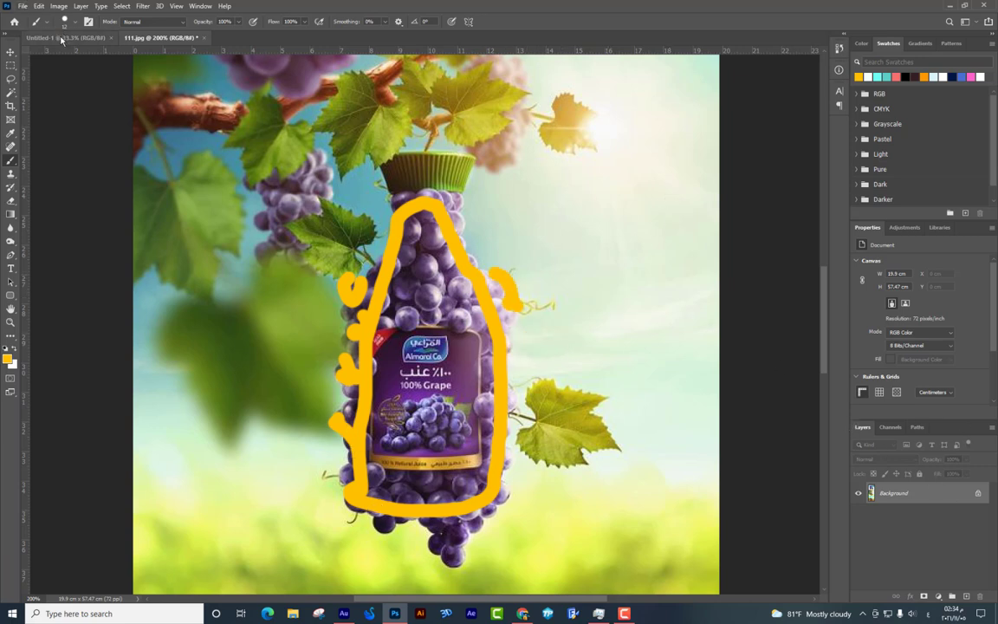
{"action": "left_click", "coordinate": [66, 38]}
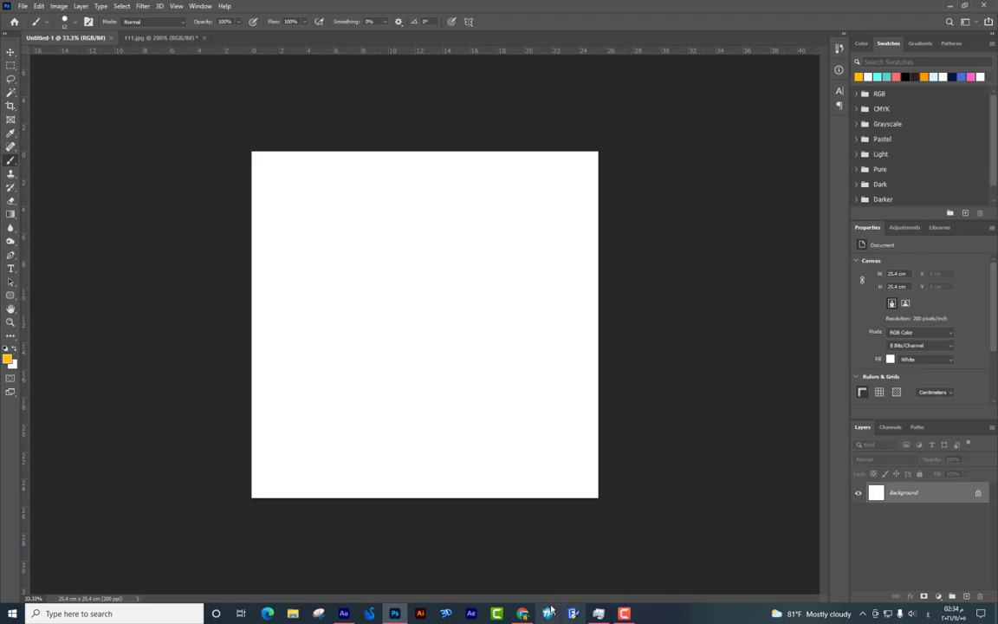
Preview the 'Freshly picked blueberries' photo from the Shutterstock results, then go back.
{"action": "left_click", "coordinate": [523, 614]}
{"action": "scroll", "coordinate": [347, 312], "scroll_direction": "down", "scroll_amount": 3}
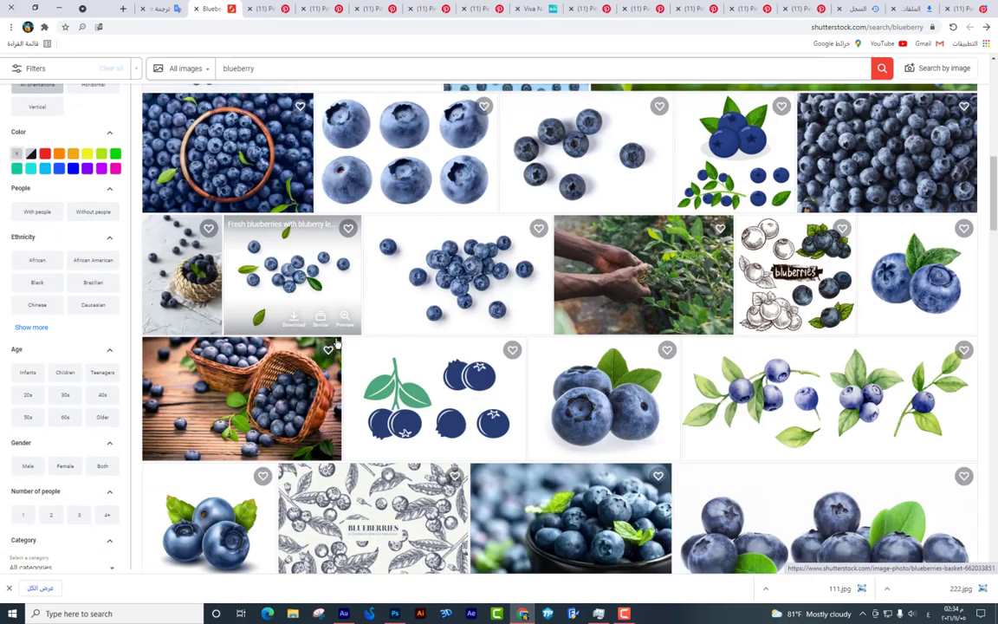
{"action": "scroll", "coordinate": [391, 314], "scroll_direction": "down", "scroll_amount": 2}
{"action": "scroll", "coordinate": [425, 355], "scroll_direction": "down", "scroll_amount": 1}
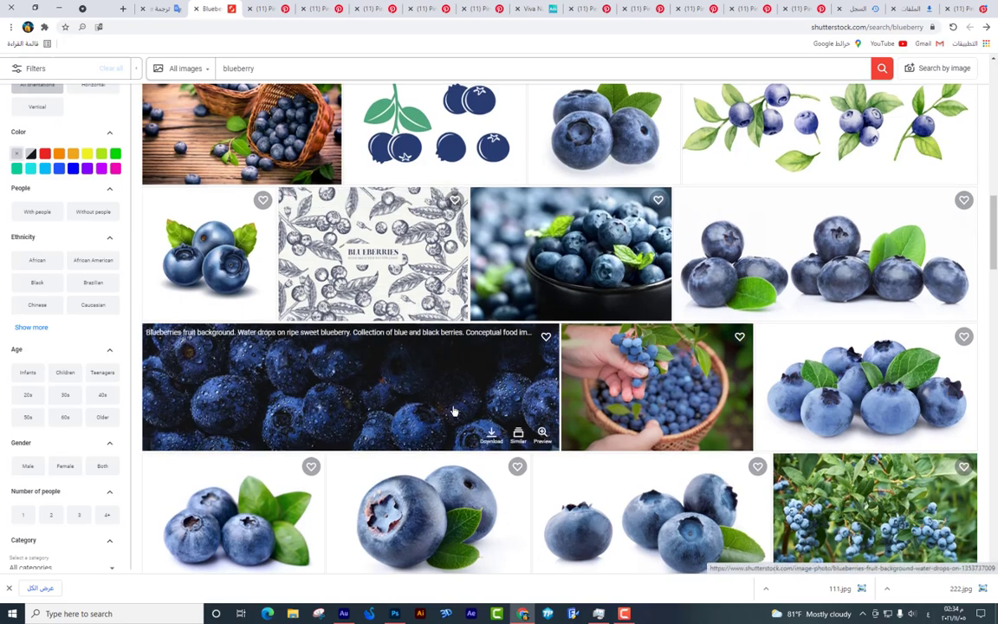
{"action": "scroll", "coordinate": [452, 407], "scroll_direction": "down", "scroll_amount": 3}
{"action": "scroll", "coordinate": [493, 407], "scroll_direction": "down", "scroll_amount": 3}
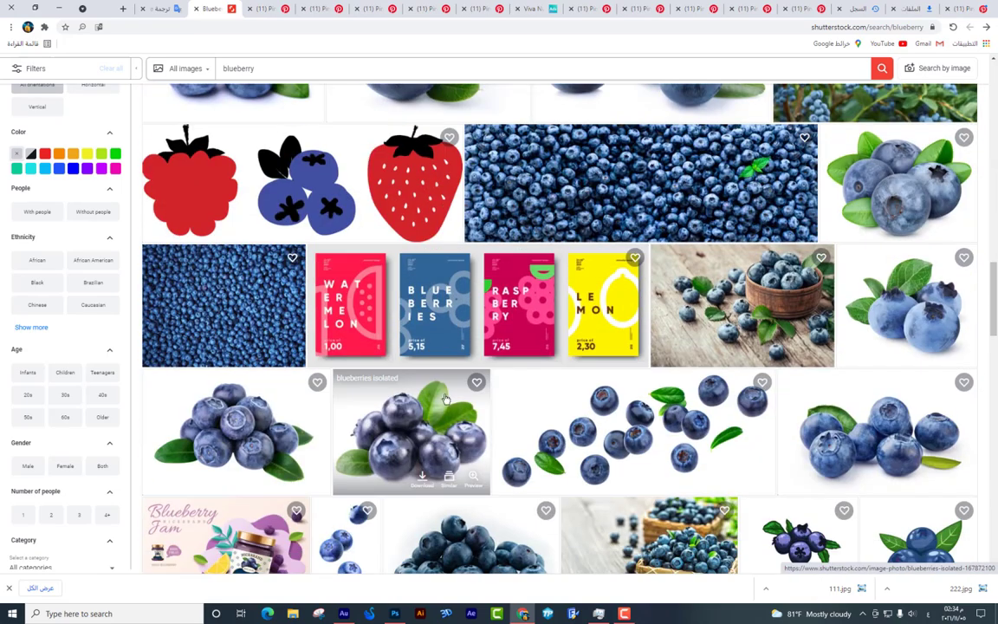
{"action": "scroll", "coordinate": [486, 379], "scroll_direction": "down", "scroll_amount": 2}
{"action": "scroll", "coordinate": [486, 379], "scroll_direction": "down", "scroll_amount": 2}
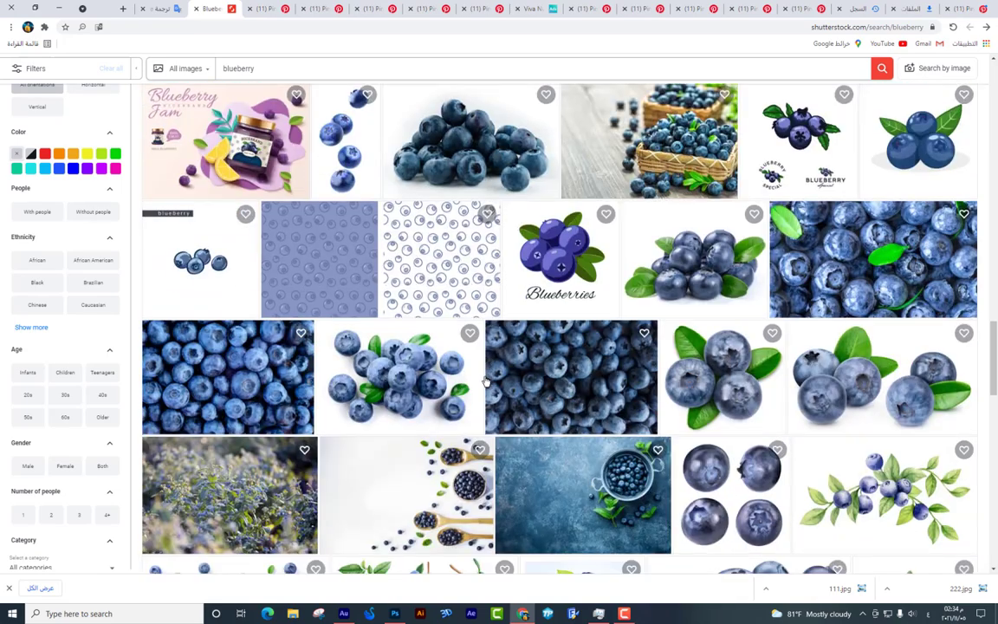
{"action": "mouse_move", "coordinate": [228, 377]}
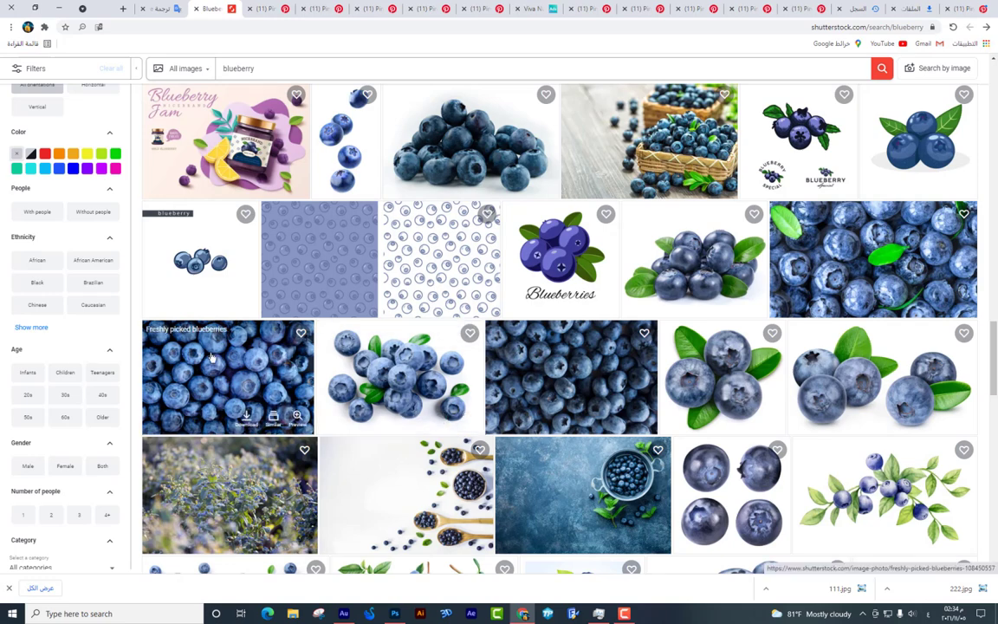
{"action": "left_click", "coordinate": [246, 351]}
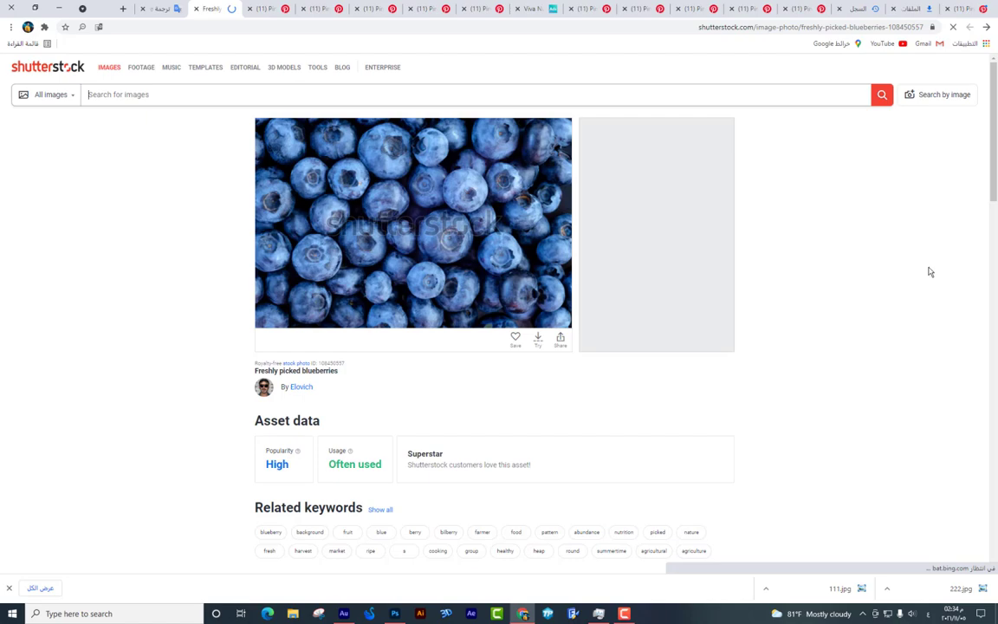
{"action": "scroll", "coordinate": [470, 225], "scroll_direction": "down", "scroll_amount": 5}
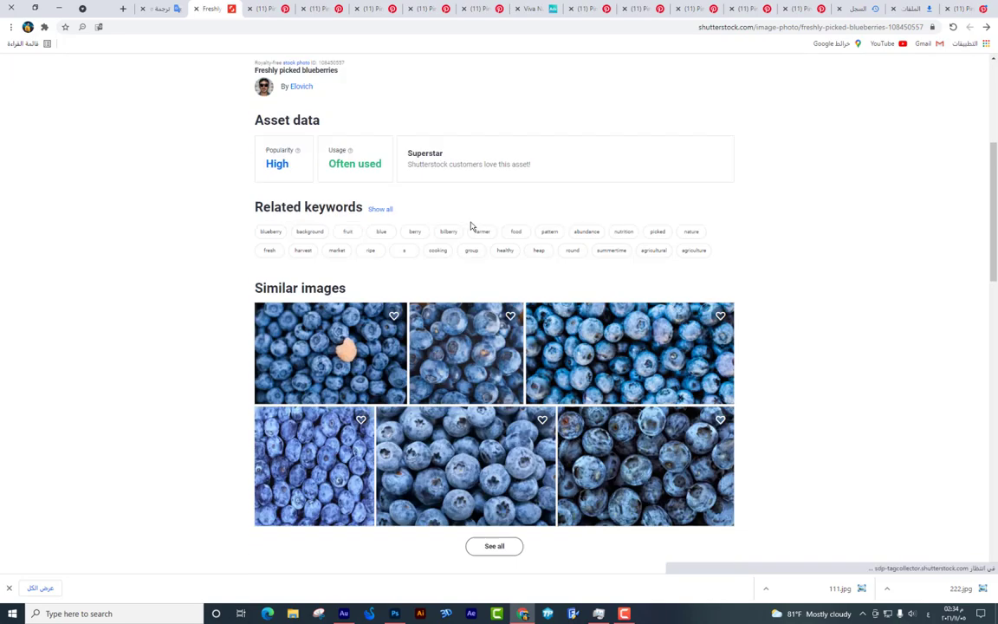
{"action": "scroll", "coordinate": [471, 226], "scroll_direction": "down", "scroll_amount": 3}
{"action": "scroll", "coordinate": [470, 226], "scroll_direction": "up", "scroll_amount": 2}
{"action": "scroll", "coordinate": [470, 225], "scroll_direction": "up", "scroll_amount": 4}
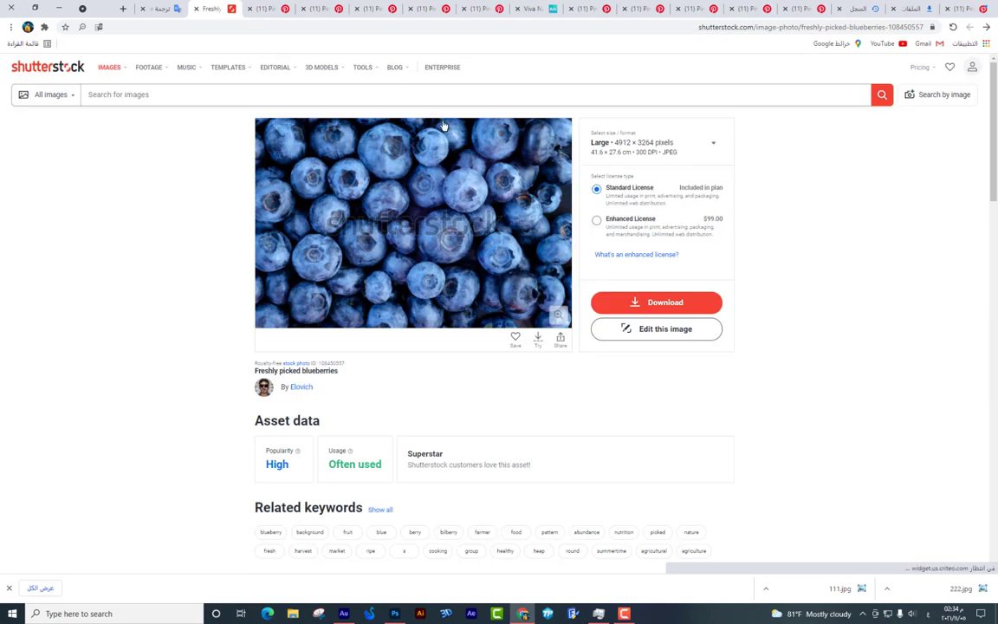
{"action": "left_click", "coordinate": [986, 27]}
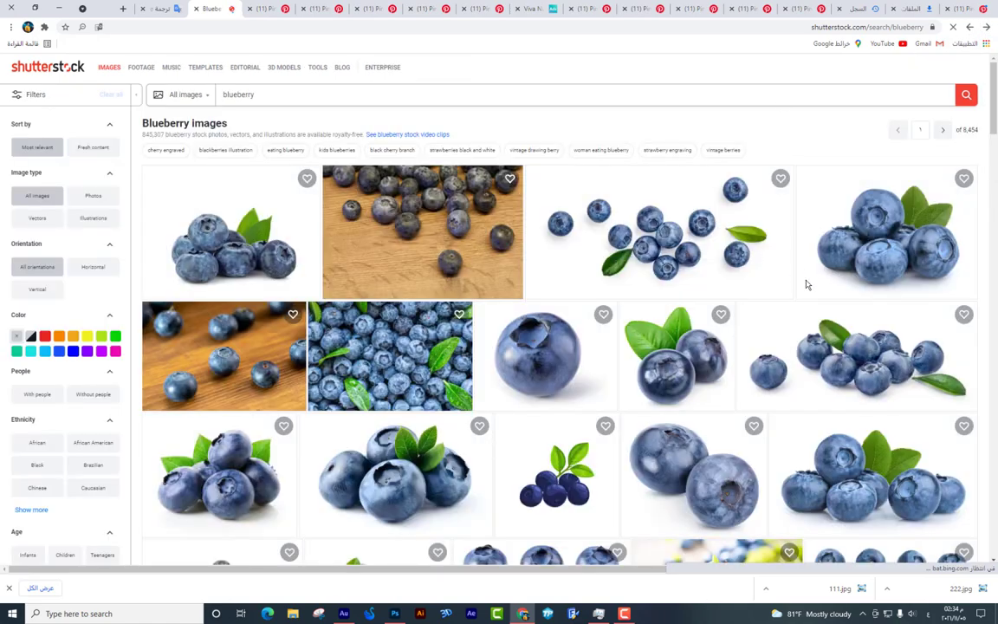
Open the 'Fresh blueberries background with copy space' 12032 × 4016 photo detail page.
{"action": "scroll", "coordinate": [390, 286], "scroll_direction": "down", "scroll_amount": 1}
{"action": "scroll", "coordinate": [353, 264], "scroll_direction": "down", "scroll_amount": 2}
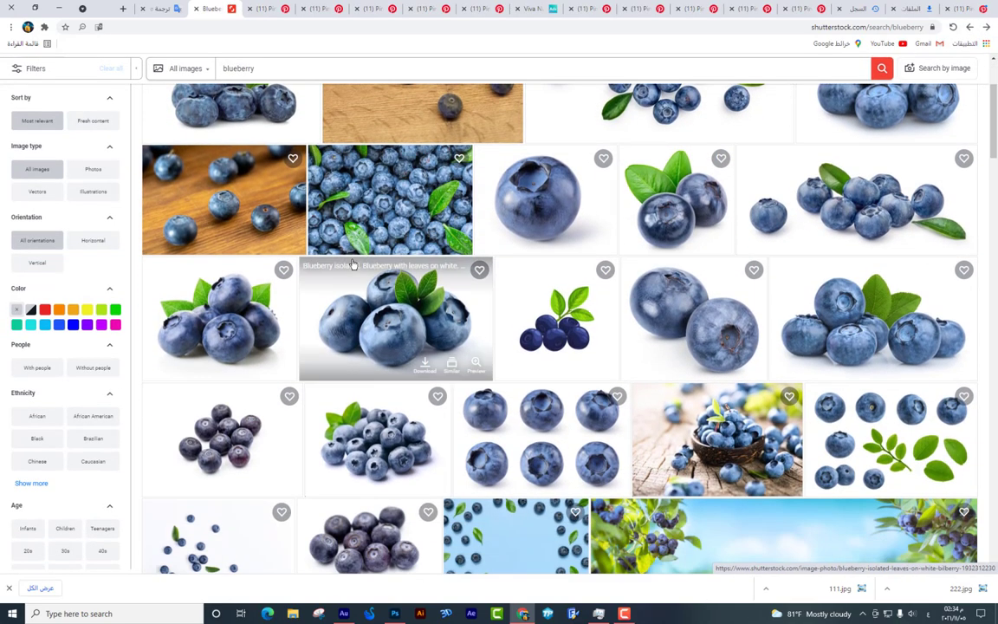
{"action": "scroll", "coordinate": [353, 264], "scroll_direction": "down", "scroll_amount": 2}
{"action": "scroll", "coordinate": [353, 264], "scroll_direction": "down", "scroll_amount": 2}
{"action": "scroll", "coordinate": [352, 264], "scroll_direction": "down", "scroll_amount": 4}
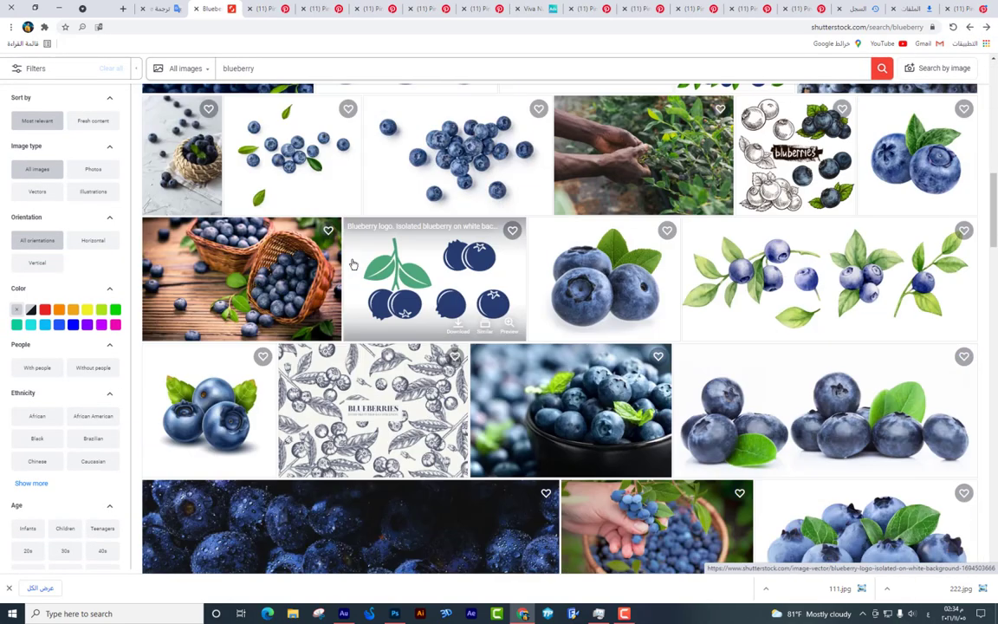
{"action": "scroll", "coordinate": [352, 264], "scroll_direction": "up", "scroll_amount": 4}
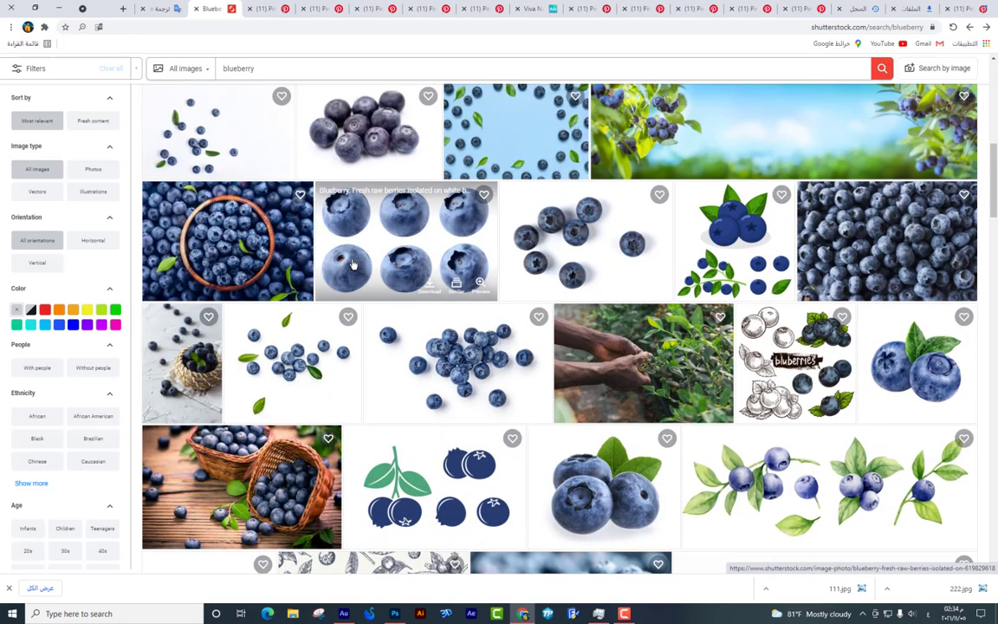
{"action": "scroll", "coordinate": [358, 258], "scroll_direction": "down", "scroll_amount": 4}
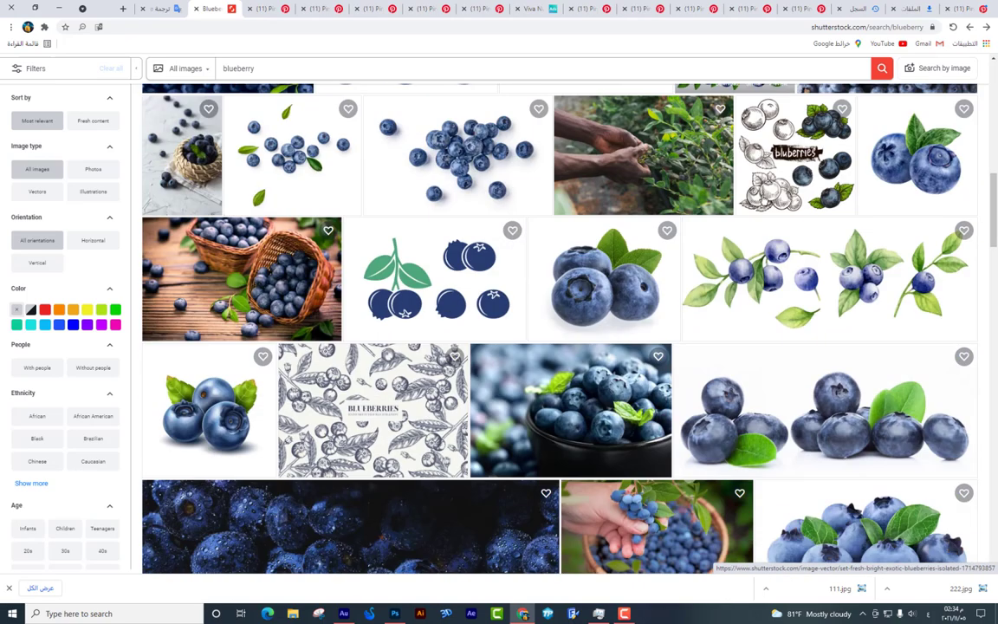
{"action": "scroll", "coordinate": [763, 200], "scroll_direction": "down", "scroll_amount": 3}
{"action": "scroll", "coordinate": [764, 200], "scroll_direction": "down", "scroll_amount": 2}
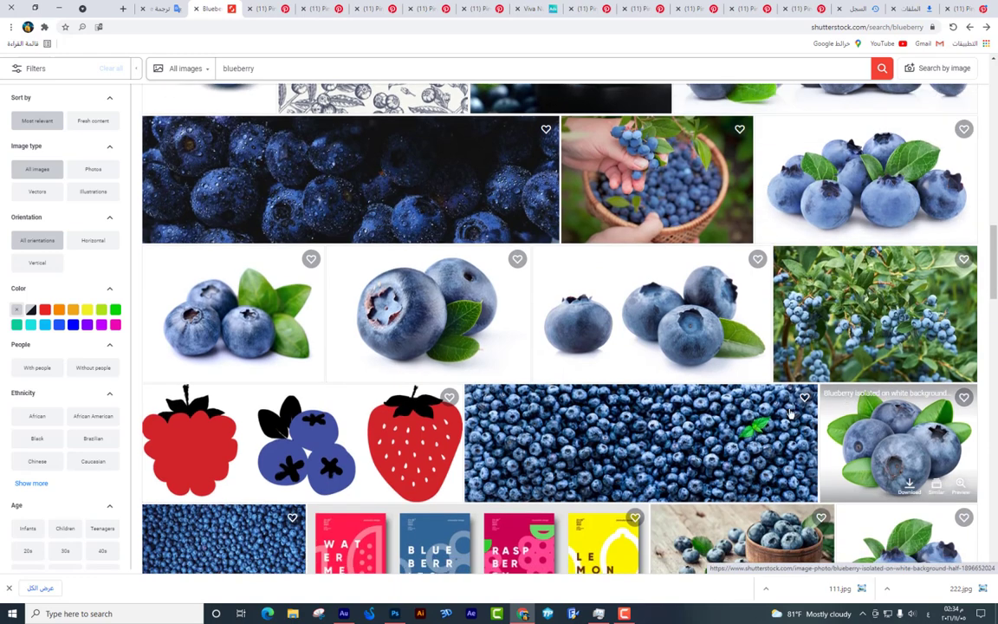
{"action": "left_click", "coordinate": [719, 430]}
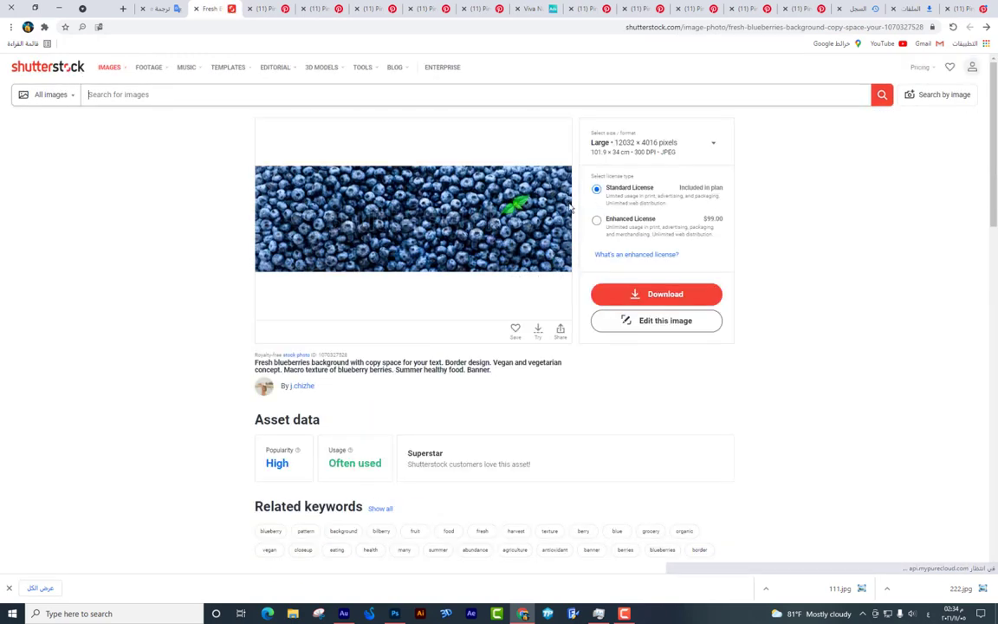
Download the blueberry background photo as a 46.9 MB JPEG, briefly checking Photoshop meanwhile.
{"action": "left_click", "coordinate": [686, 295]}
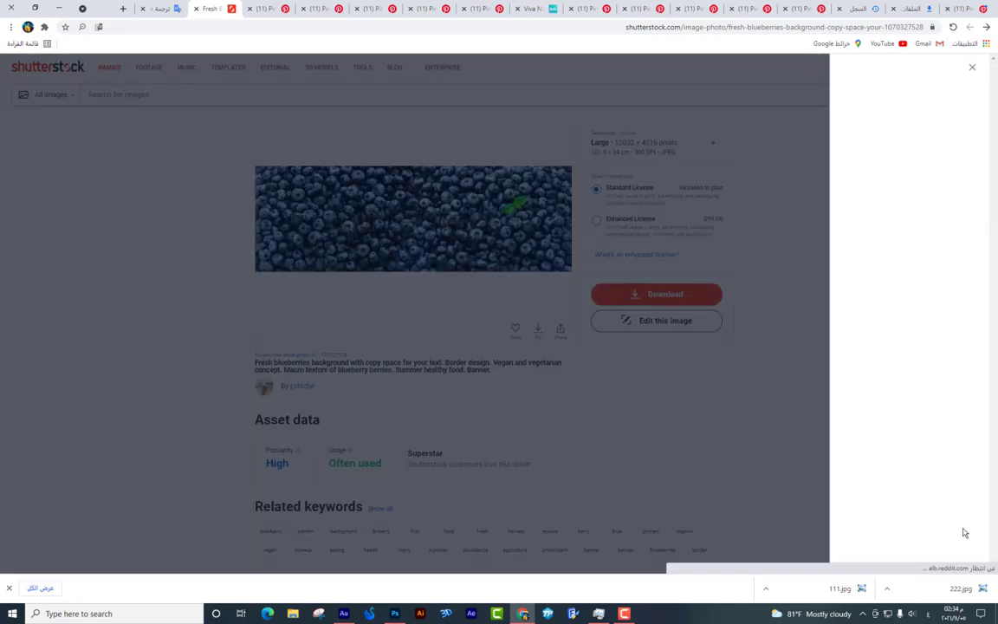
{"action": "left_click", "coordinate": [904, 539]}
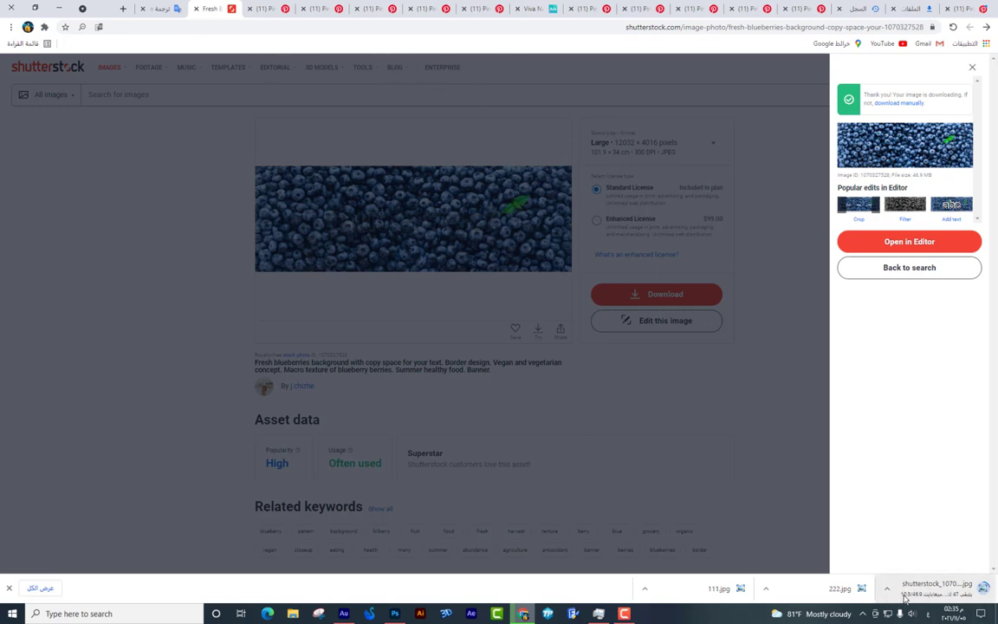
{"action": "left_click", "coordinate": [397, 612]}
{"action": "key", "text": "alt+Tab"}
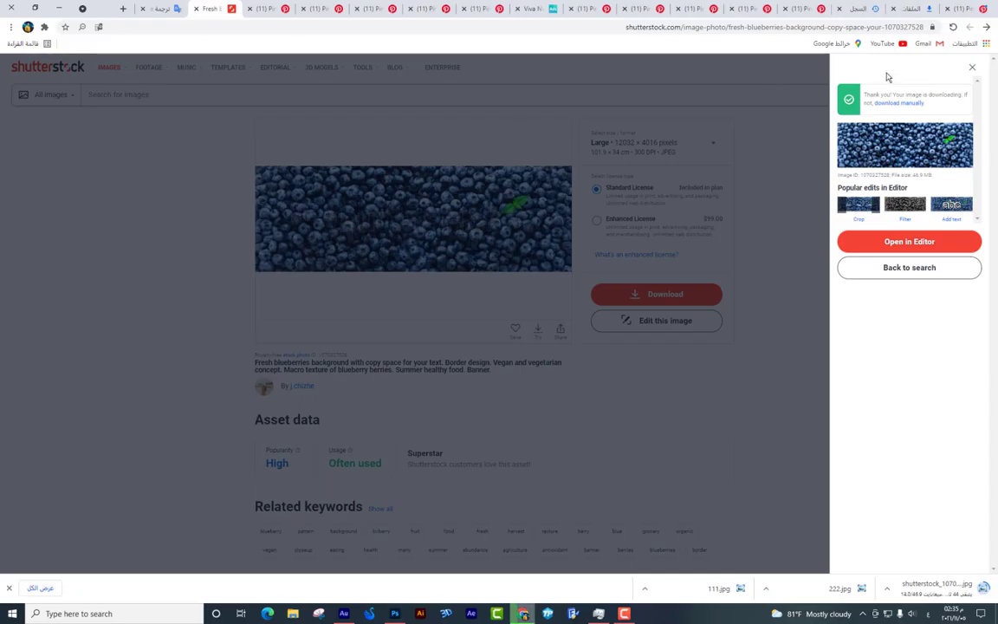
Check the 111 reference image on the desktop, then return to Chrome in a new tab.
{"action": "left_click", "coordinate": [58, 7]}
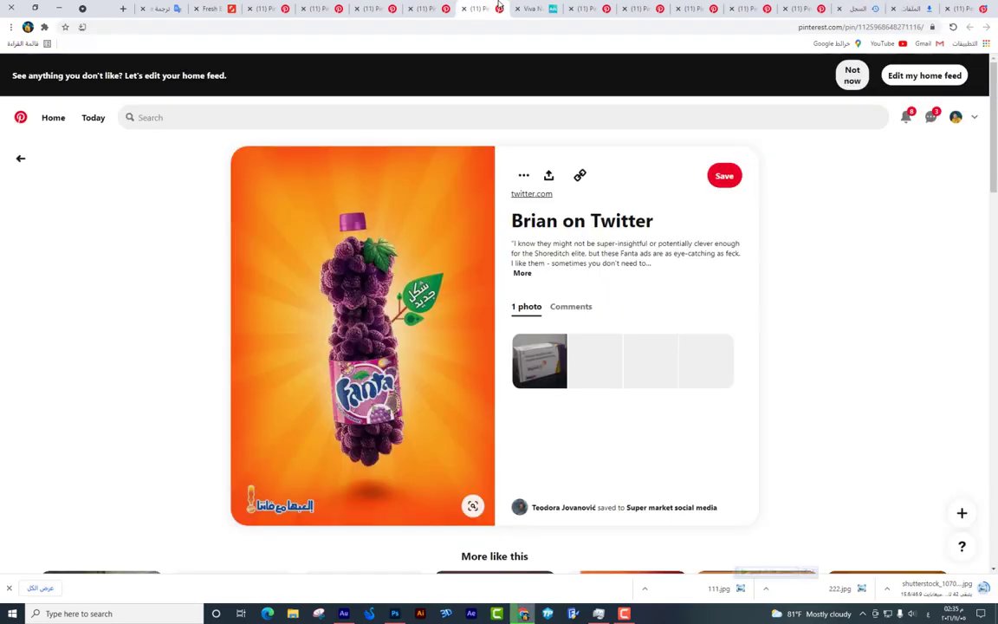
{"action": "left_click", "coordinate": [58, 8]}
{"action": "key", "text": "super+d"}
{"action": "double_click", "coordinate": [66, 21]}
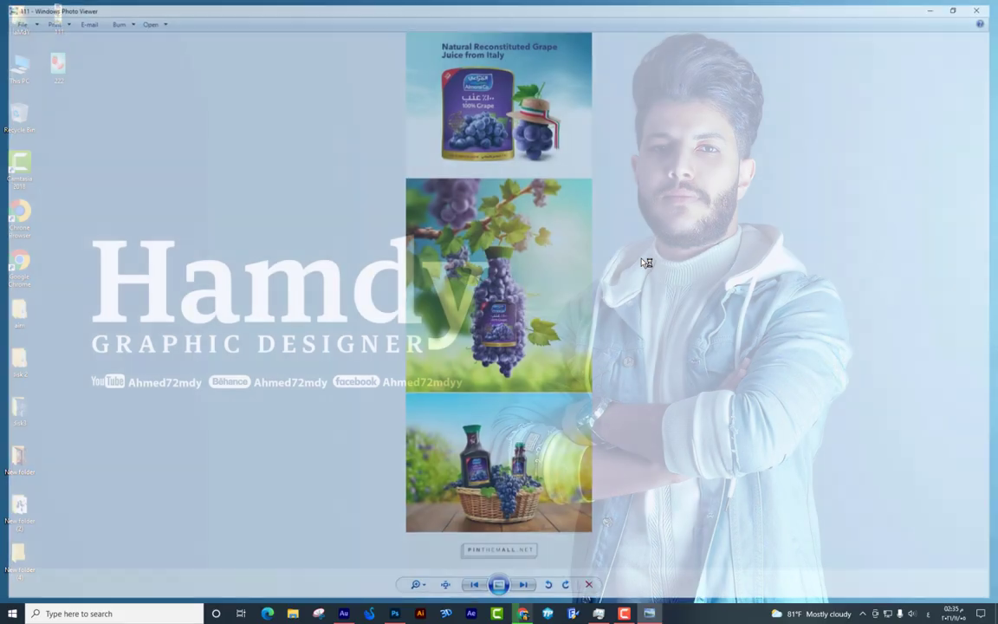
{"action": "scroll", "coordinate": [545, 340], "scroll_direction": "up", "scroll_amount": 1}
{"action": "scroll", "coordinate": [545, 341], "scroll_direction": "up", "scroll_amount": 1}
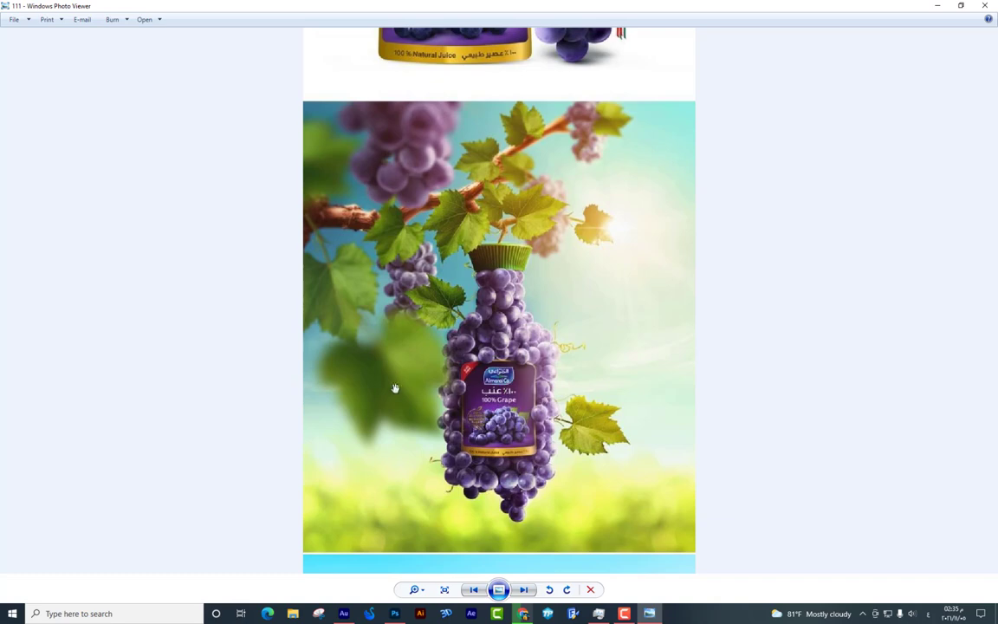
{"action": "key", "text": "alt+Tab"}
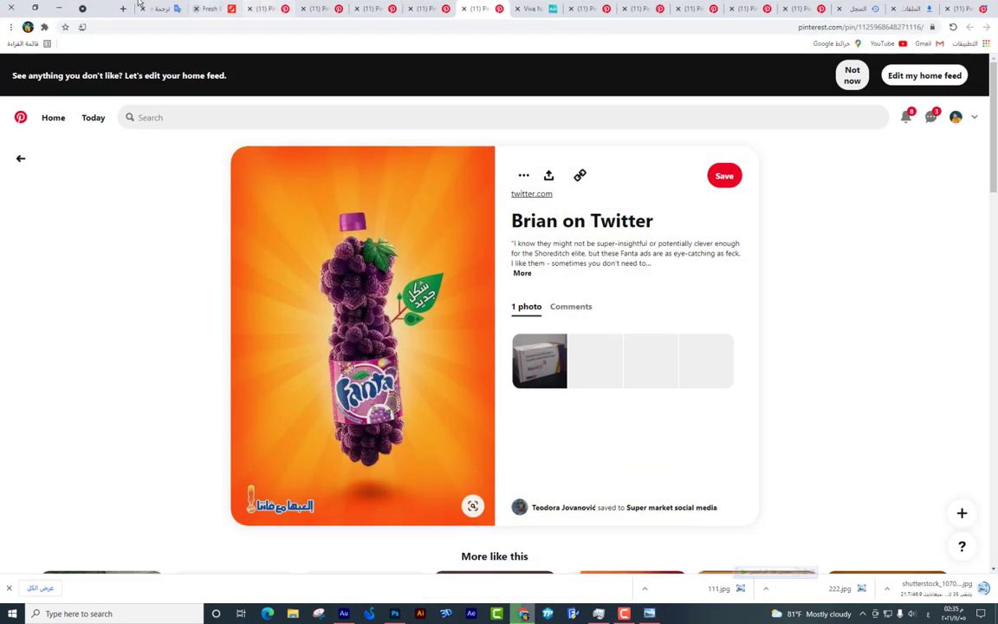
{"action": "left_click", "coordinate": [124, 8]}
{"action": "type", "text": "عنب المراعي"}
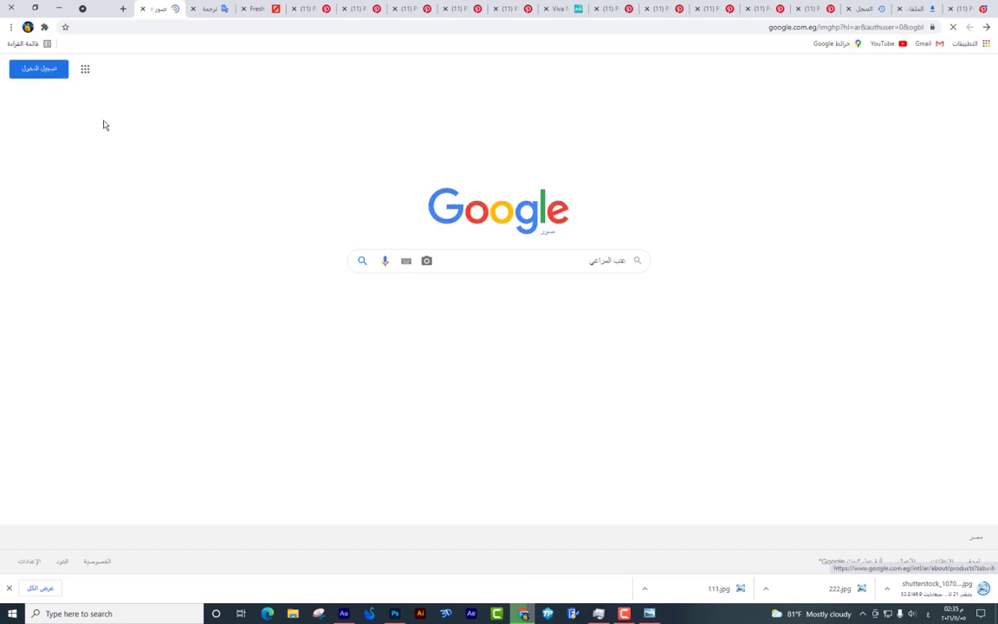
Search Google Images for Almarai grape and preview the 1.5-litre grape juice bottle.
{"action": "key", "text": "Return"}
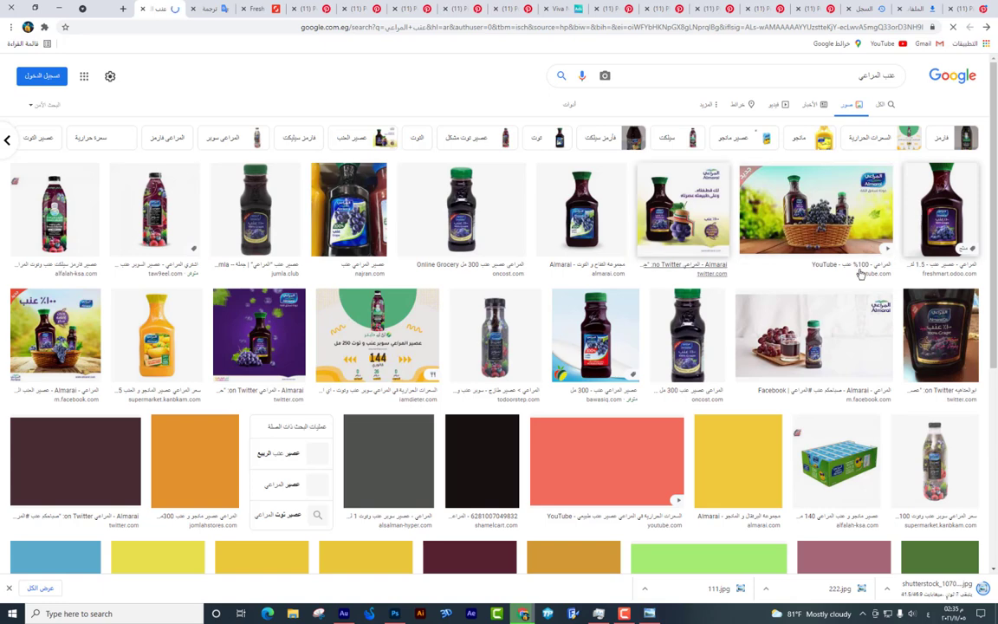
{"action": "left_click", "coordinate": [891, 230]}
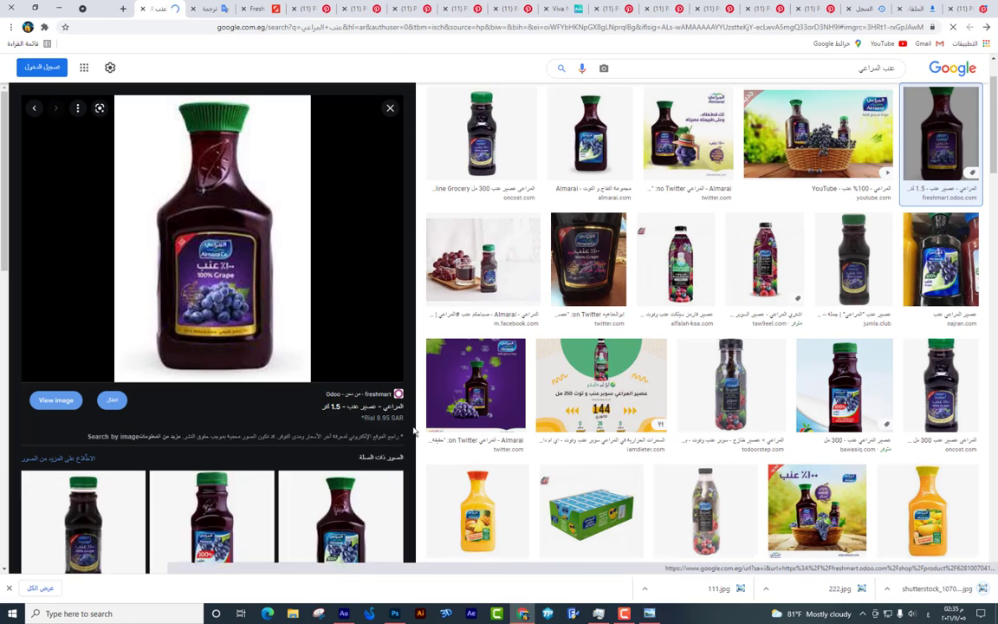
{"action": "right_click", "coordinate": [276, 229]}
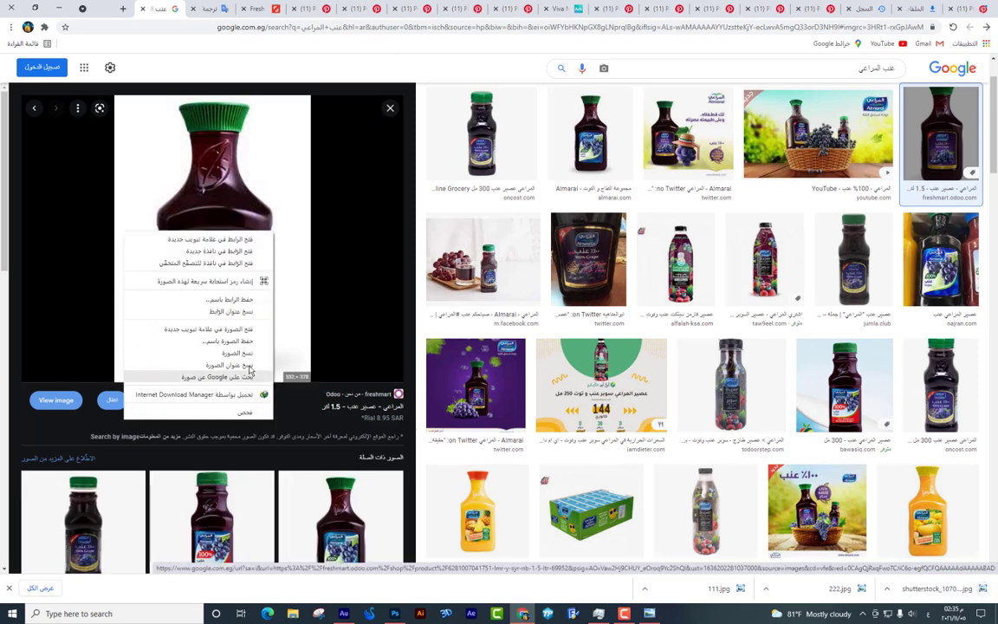
Save the bottle picture as image.jpg into a new desktop folder, New folder (3).
{"action": "left_click", "coordinate": [217, 313]}
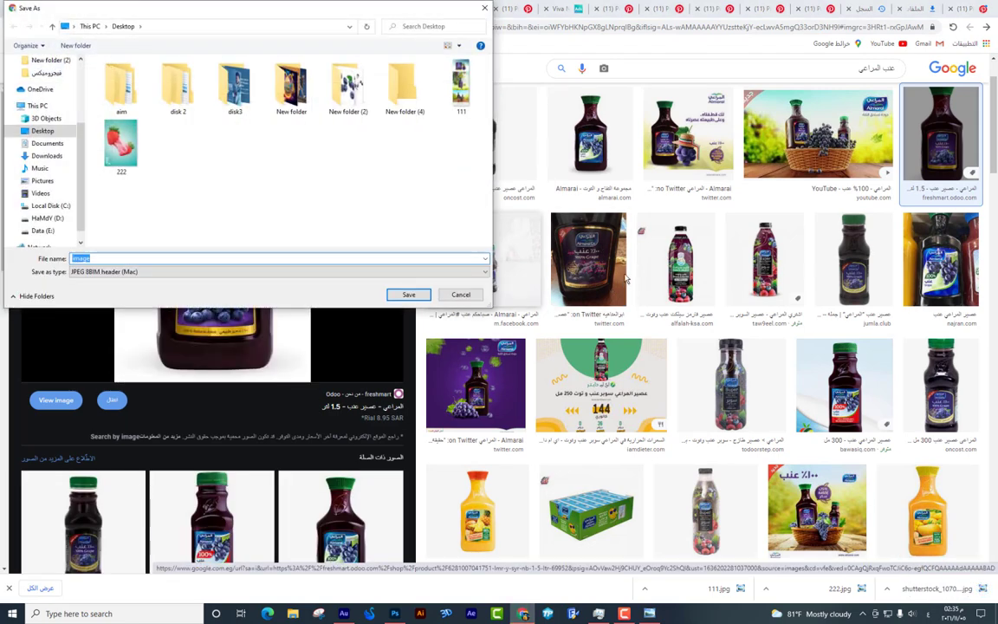
{"action": "right_click", "coordinate": [256, 137]}
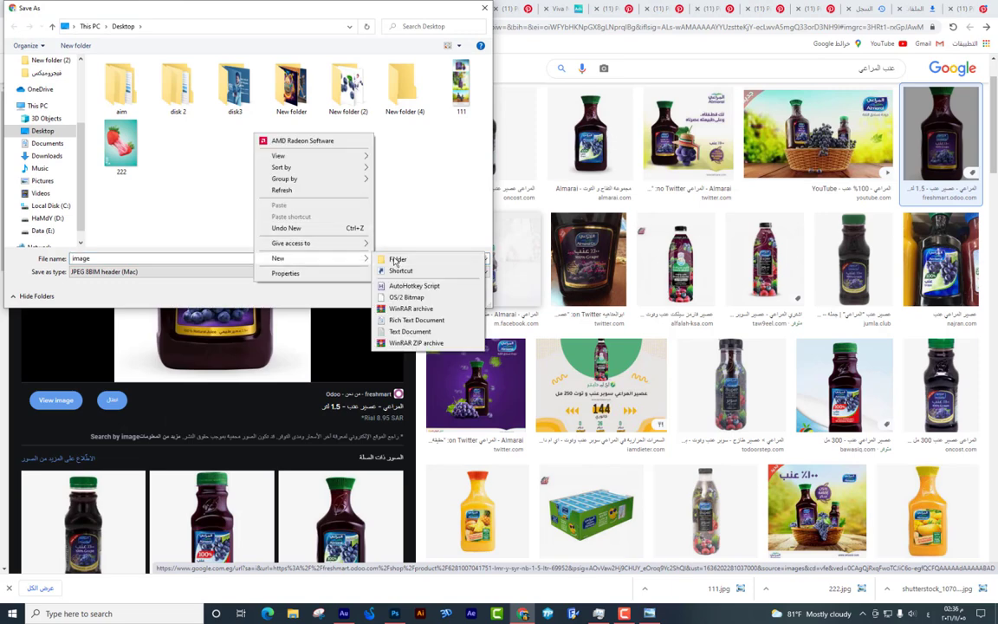
{"action": "left_click", "coordinate": [398, 258]}
{"action": "left_click", "coordinate": [409, 297]}
{"action": "left_click", "coordinate": [409, 296]}
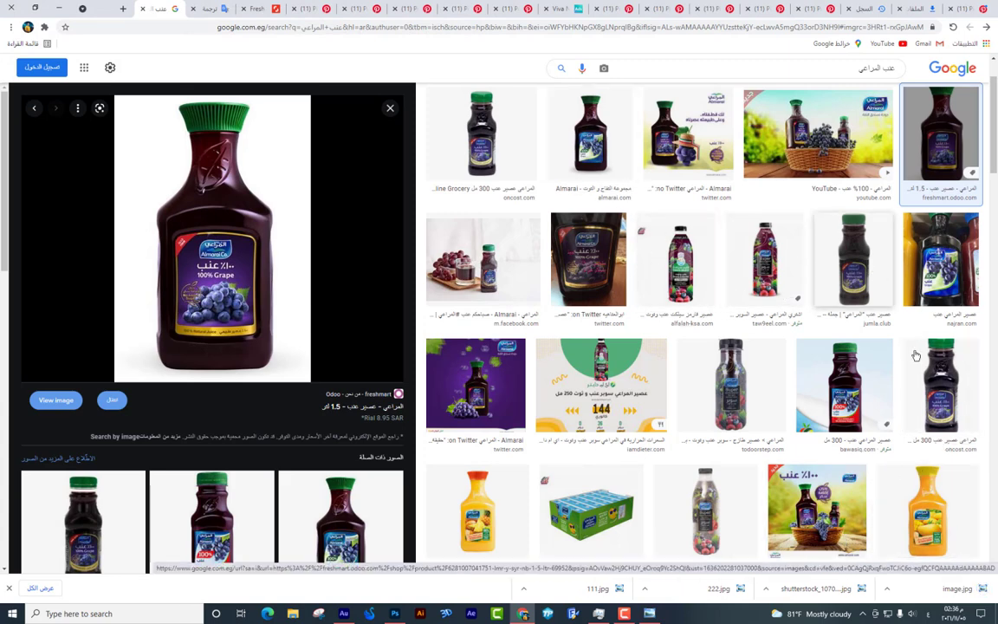
Show the finished download in its Downloads folder from the download bar.
{"action": "left_click", "coordinate": [767, 589]}
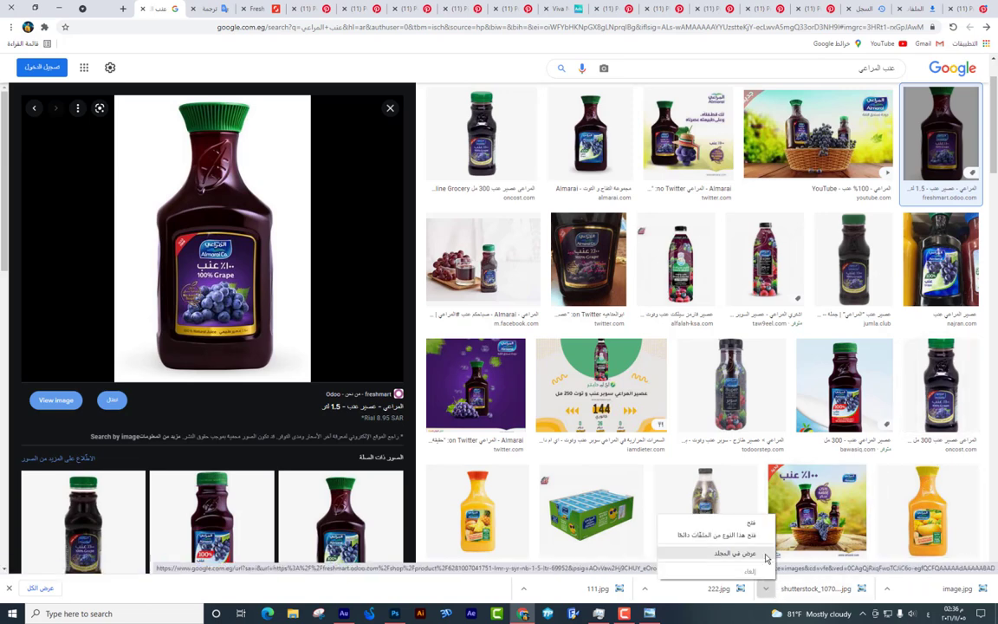
{"action": "scroll", "coordinate": [612, 400], "scroll_direction": "down", "scroll_amount": 4}
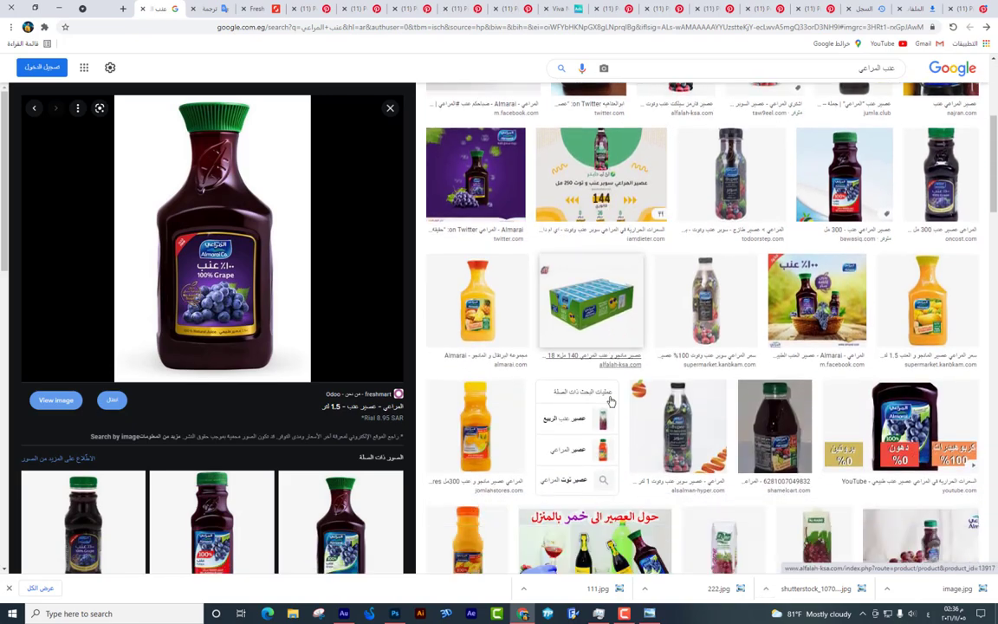
{"action": "scroll", "coordinate": [612, 400], "scroll_direction": "down", "scroll_amount": 2}
{"action": "scroll", "coordinate": [996, 50], "scroll_direction": "up", "scroll_amount": 5}
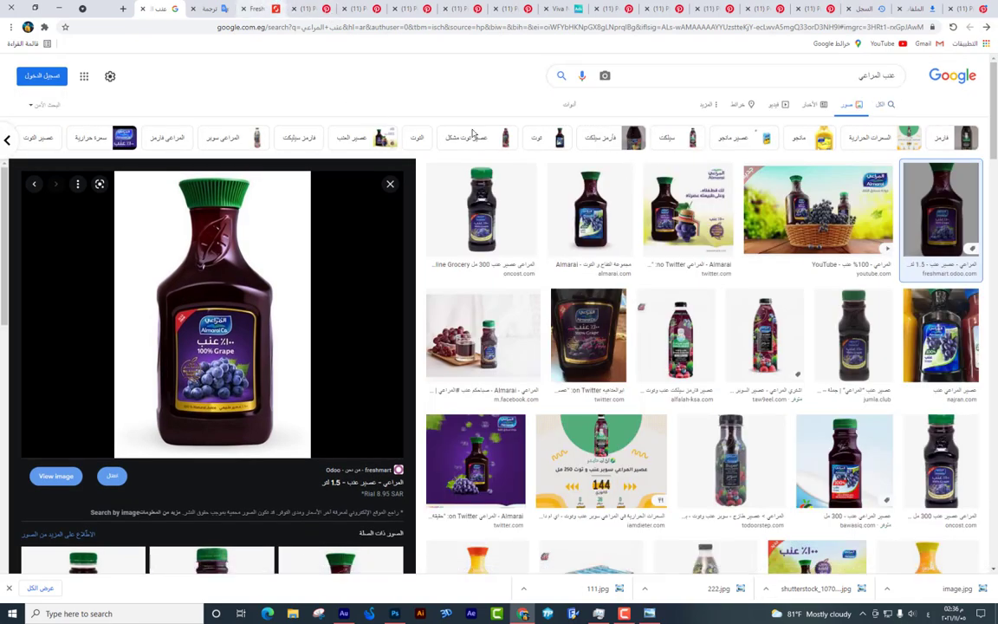
{"action": "left_click", "coordinate": [887, 589]}
{"action": "left_click", "coordinate": [823, 525]}
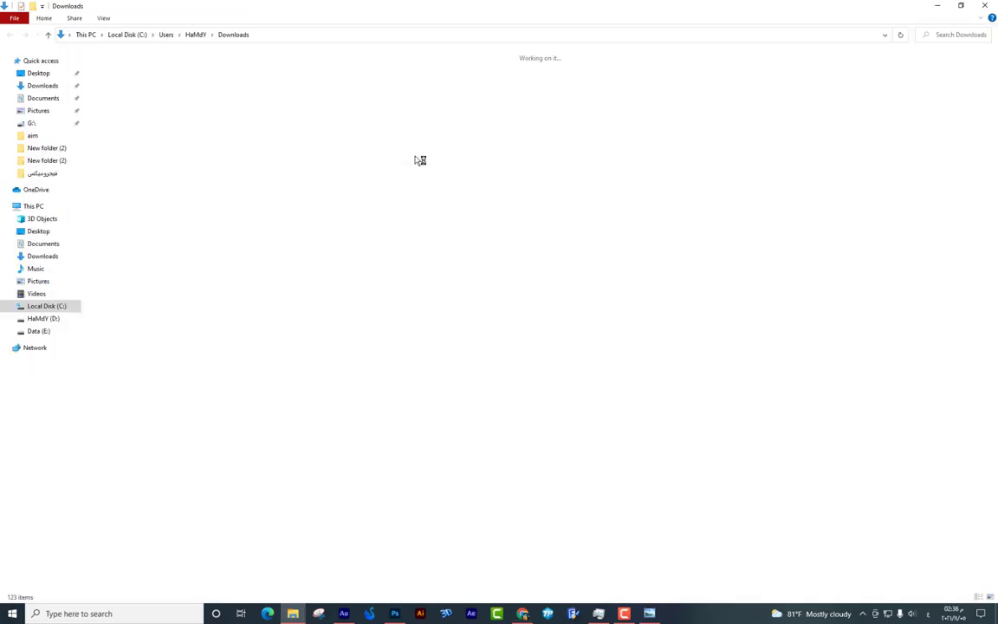
Paste the Shutterstock blueberry file into New folder (3) beside the bottle image.
{"action": "key", "text": "alt+Tab"}
{"action": "key", "text": "super+d"}
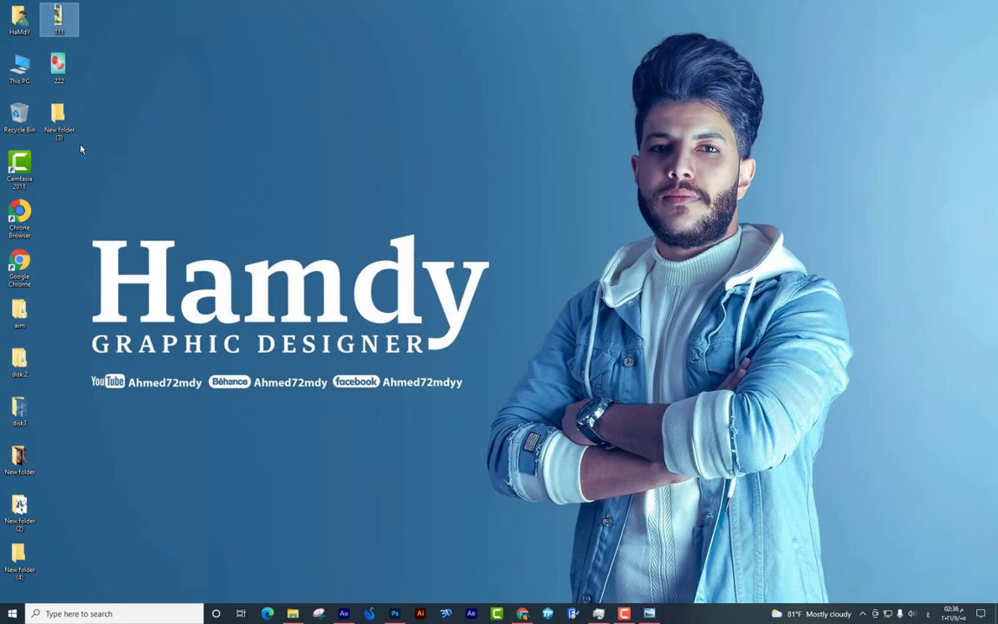
{"action": "key", "text": "Return"}
{"action": "key", "text": "ctrl+v"}
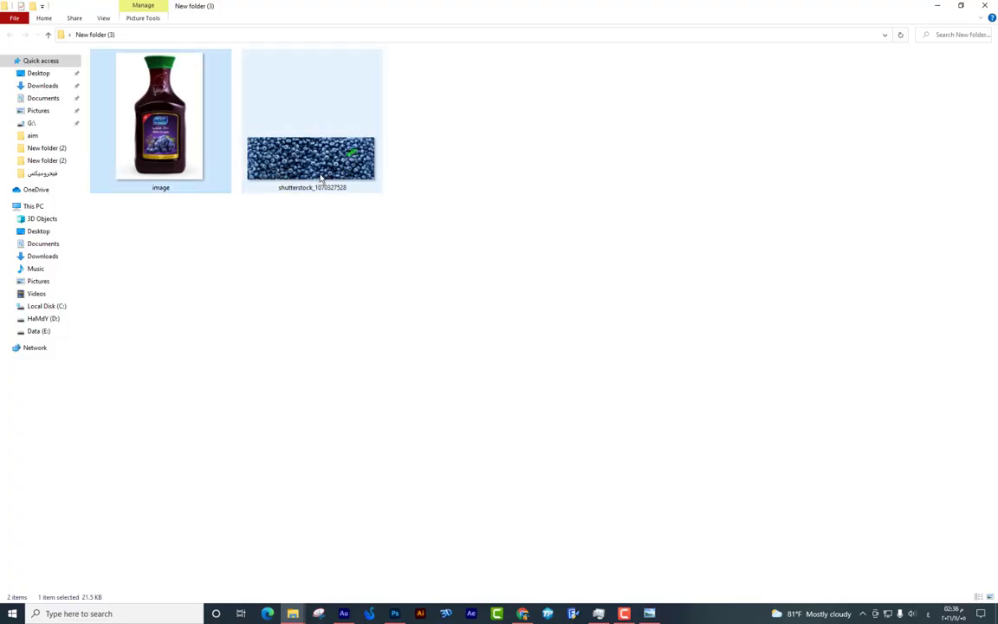
{"action": "left_click", "coordinate": [212, 161]}
Select both blueberry images in New folder (2), then bring Chrome back.
{"action": "key", "text": "super+d"}
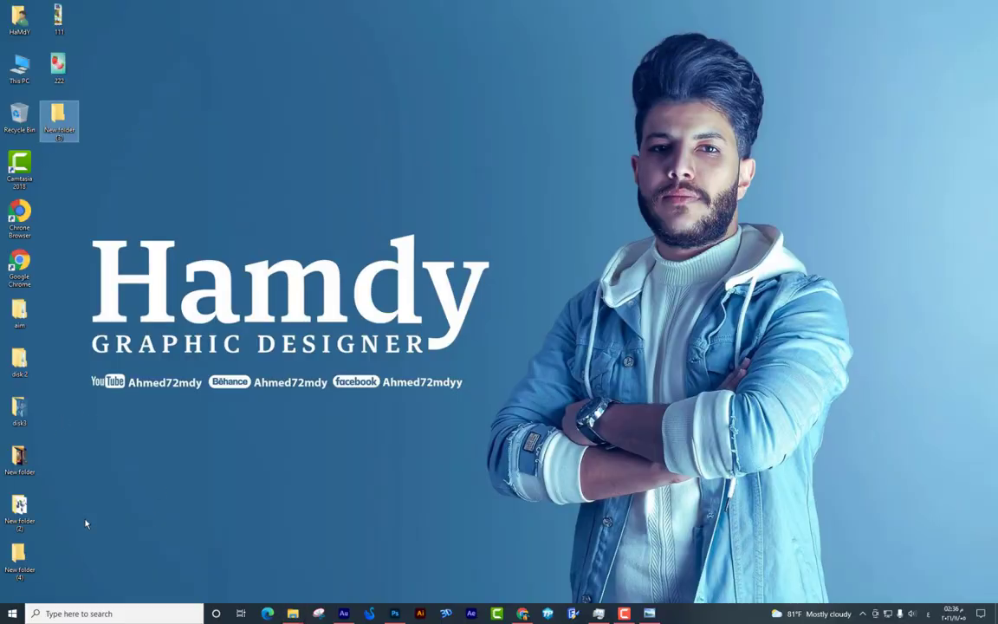
{"action": "double_click", "coordinate": [21, 512]}
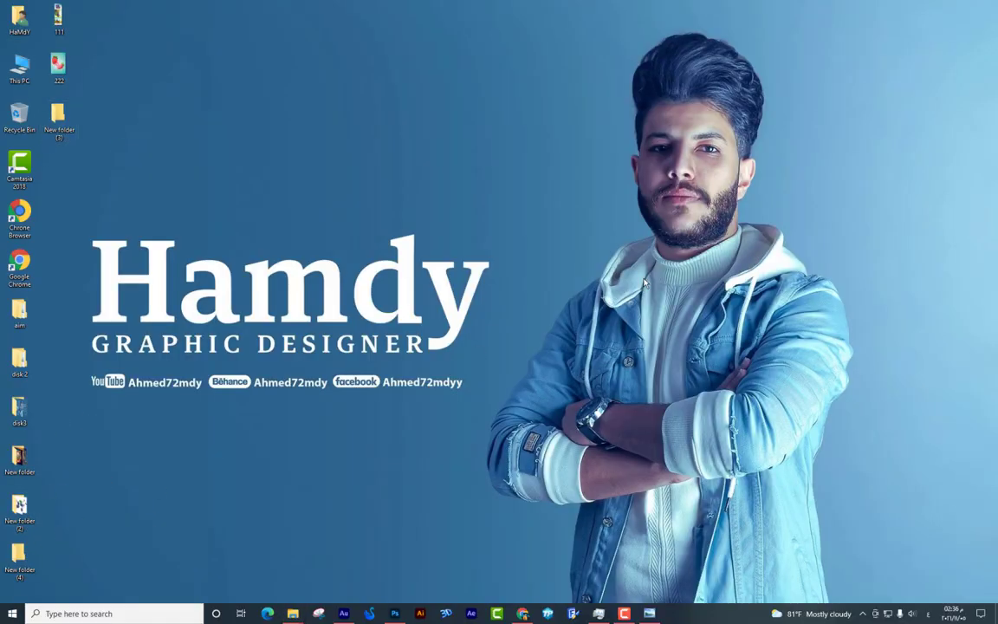
{"action": "left_click_drag", "start_coordinate": [439, 225], "coordinate": [87, 47]}
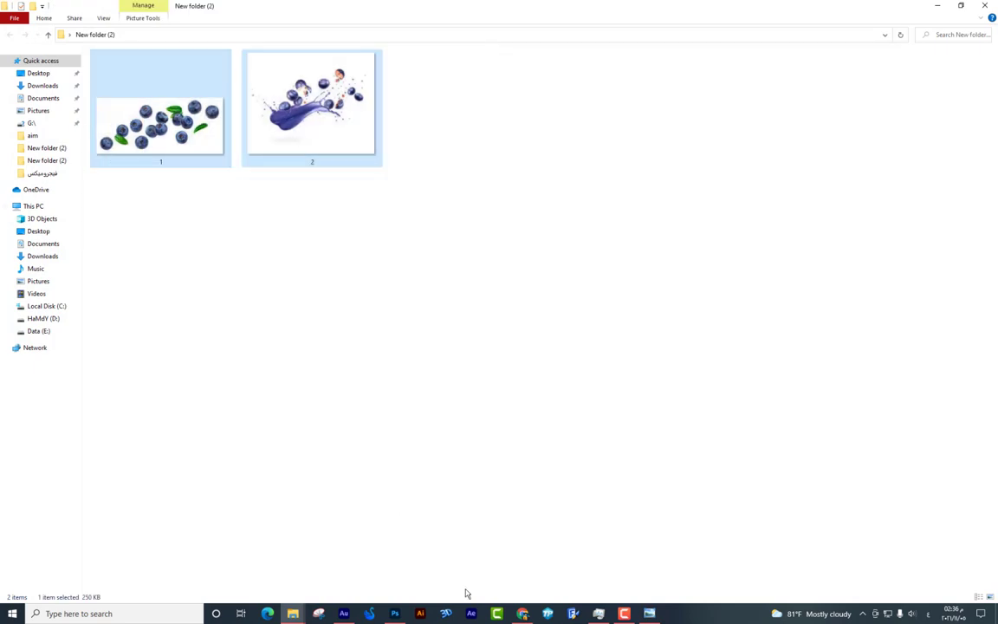
{"action": "left_click", "coordinate": [522, 615]}
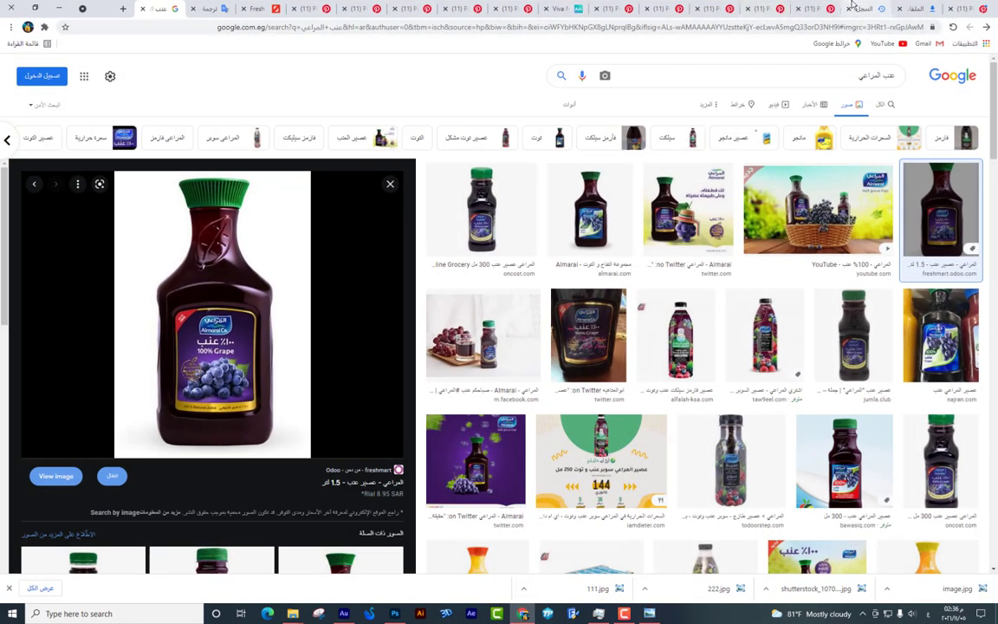
Return to the Shutterstock blueberry search results and scroll through the page.
{"action": "left_click", "coordinate": [246, 8]}
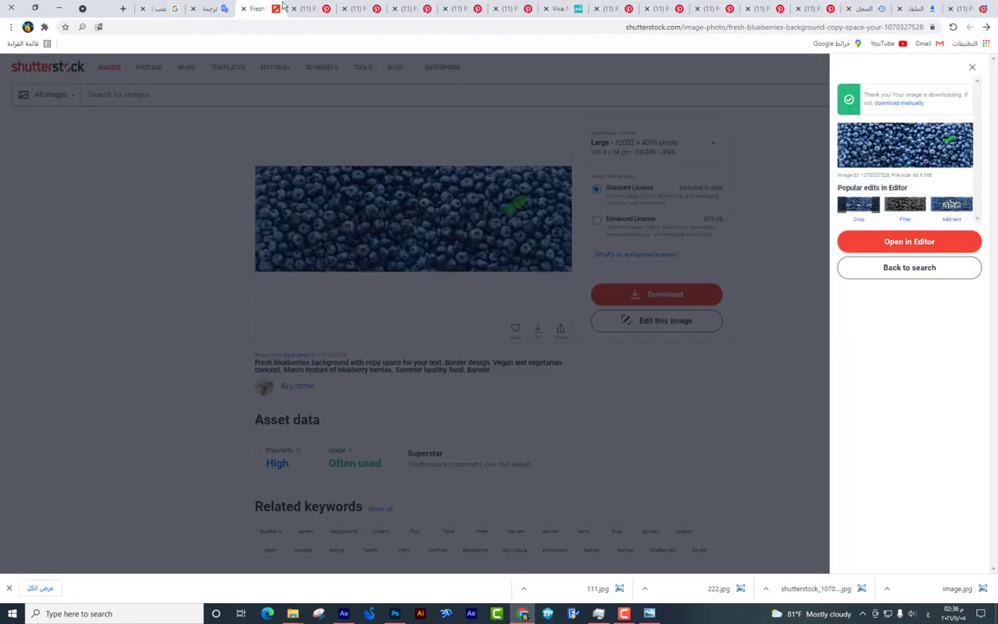
{"action": "left_click", "coordinate": [988, 27]}
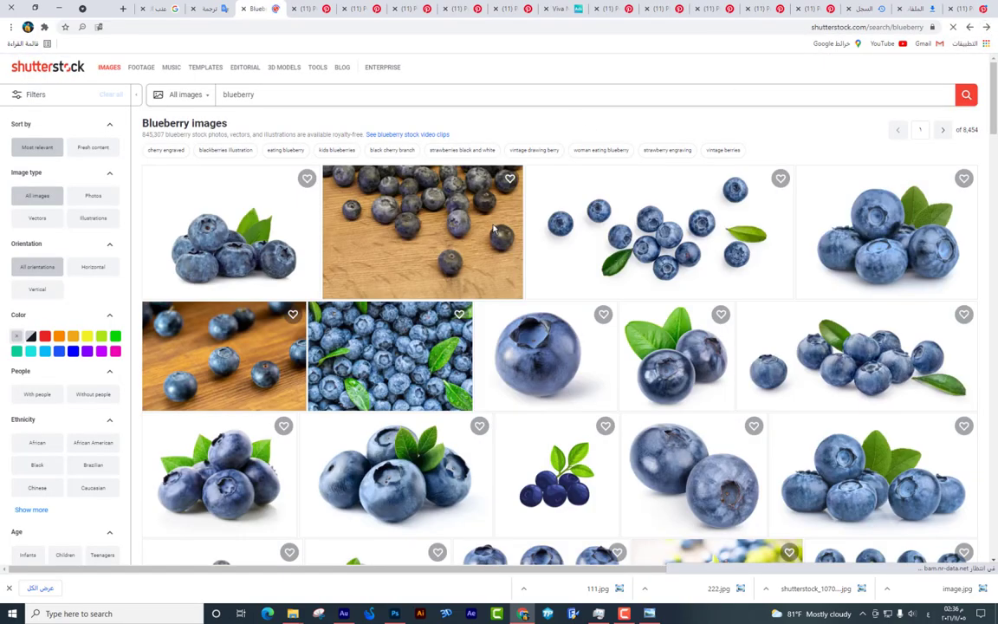
{"action": "scroll", "coordinate": [771, 340], "scroll_direction": "down", "scroll_amount": 2}
{"action": "scroll", "coordinate": [771, 339], "scroll_direction": "down", "scroll_amount": 3}
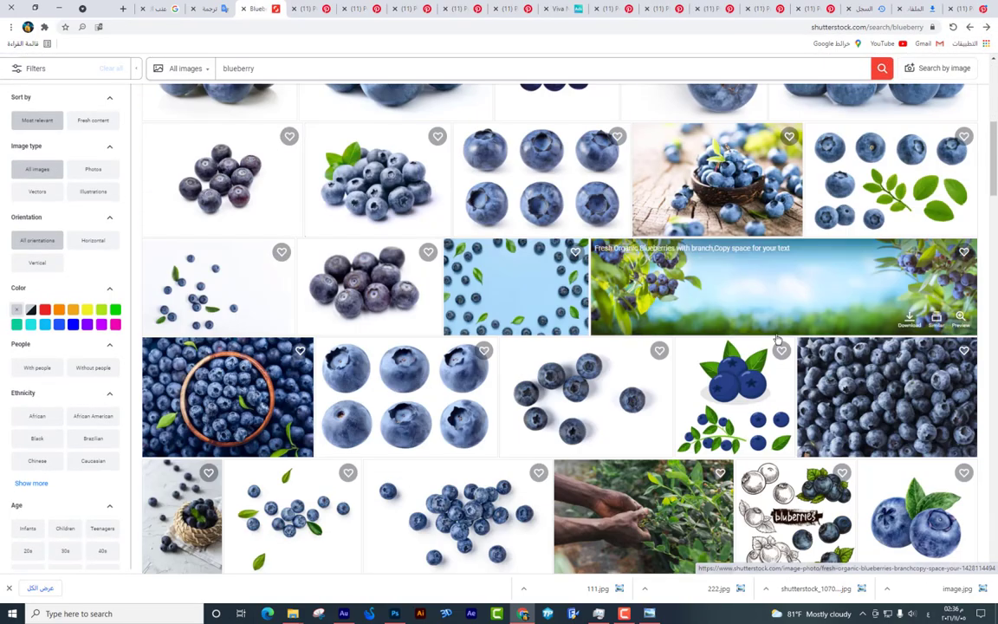
{"action": "scroll", "coordinate": [778, 339], "scroll_direction": "down", "scroll_amount": 4}
{"action": "scroll", "coordinate": [778, 339], "scroll_direction": "down", "scroll_amount": 1}
{"action": "scroll", "coordinate": [780, 338], "scroll_direction": "down", "scroll_amount": 3}
{"action": "scroll", "coordinate": [806, 334], "scroll_direction": "down", "scroll_amount": 3}
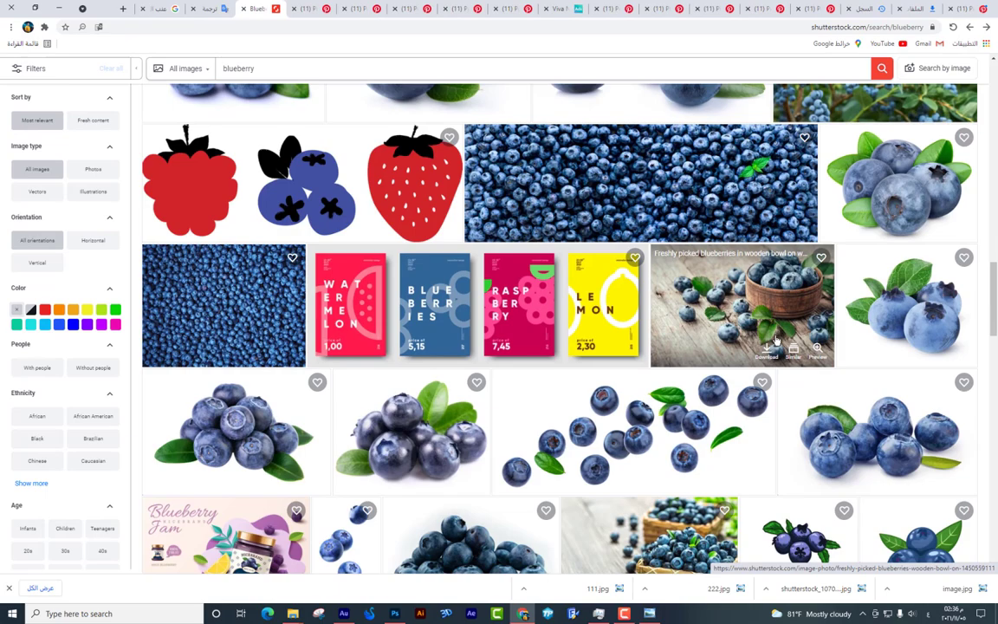
{"action": "scroll", "coordinate": [828, 327], "scroll_direction": "down", "scroll_amount": 3}
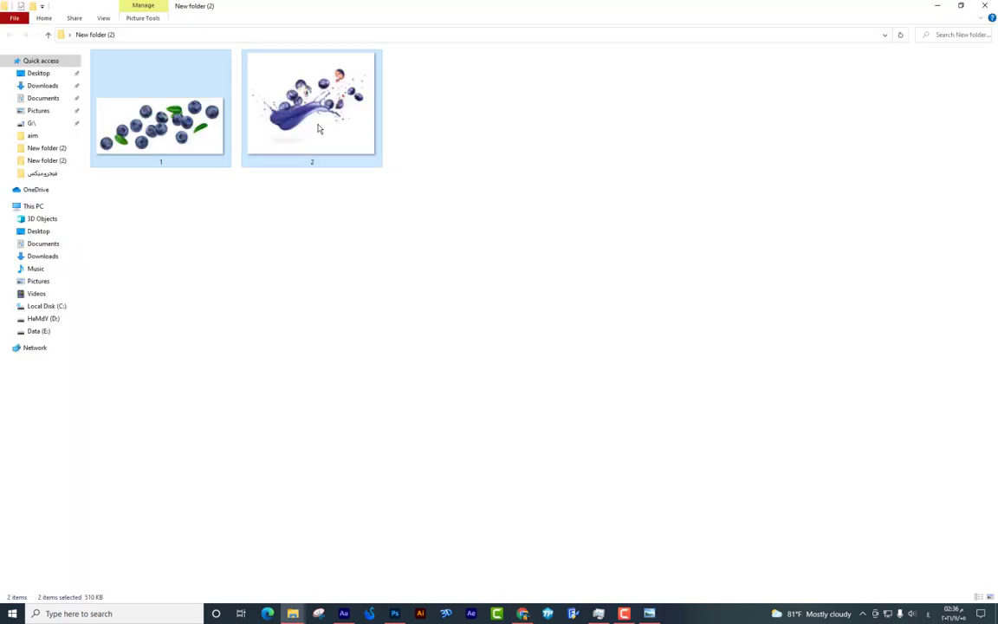
{"action": "scroll", "coordinate": [571, 297], "scroll_direction": "down", "scroll_amount": 3}
{"action": "scroll", "coordinate": [571, 298], "scroll_direction": "down", "scroll_amount": 3}
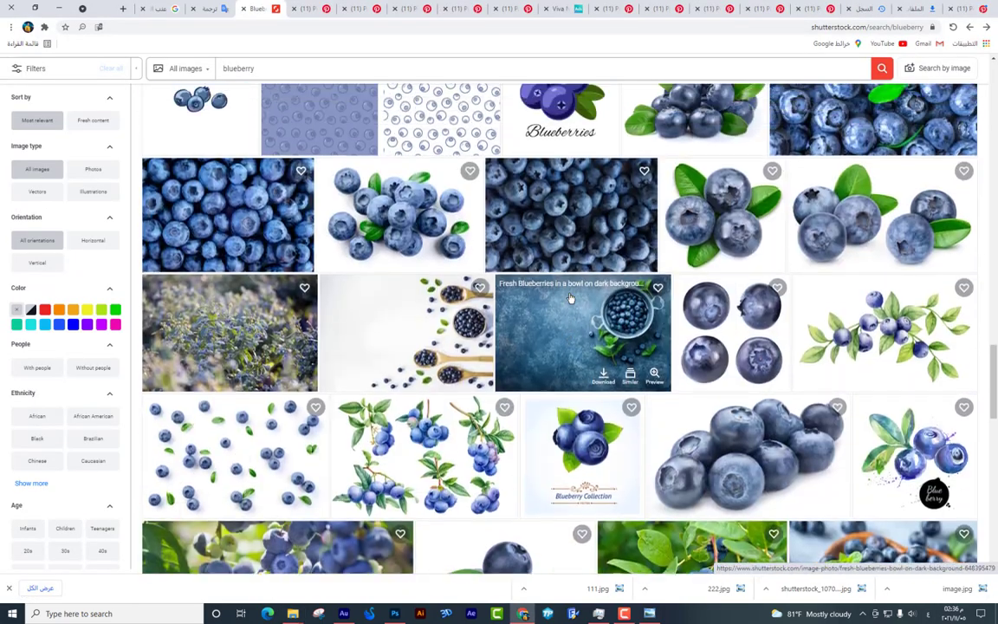
{"action": "scroll", "coordinate": [570, 300], "scroll_direction": "down", "scroll_amount": 2}
{"action": "scroll", "coordinate": [569, 305], "scroll_direction": "down", "scroll_amount": 2}
{"action": "scroll", "coordinate": [568, 312], "scroll_direction": "down", "scroll_amount": 3}
{"action": "scroll", "coordinate": [570, 311], "scroll_direction": "down", "scroll_amount": 3}
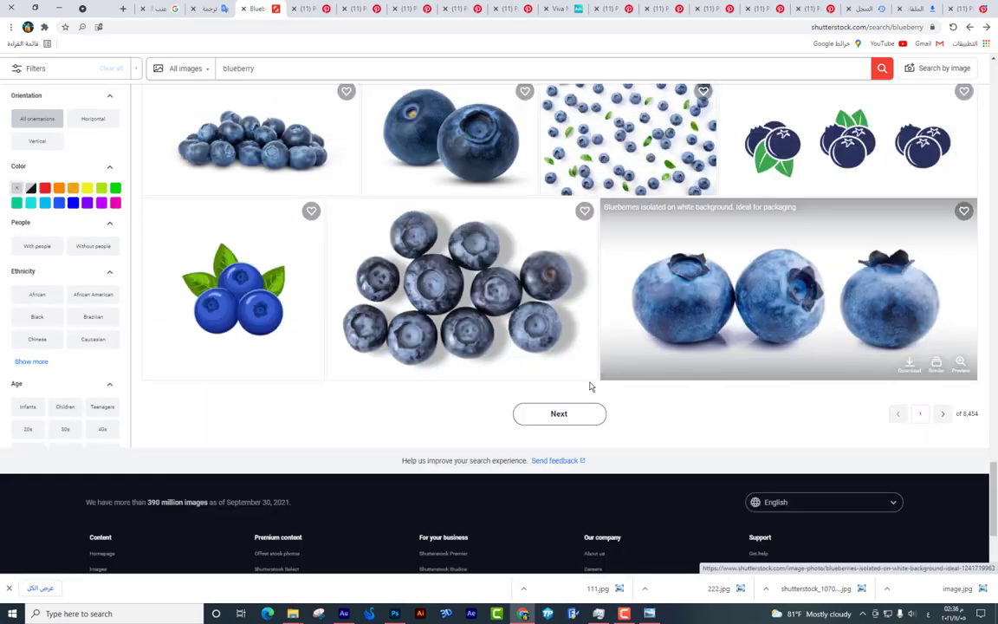
Load the next page of blueberry results and scroll through it.
{"action": "left_click", "coordinate": [572, 413]}
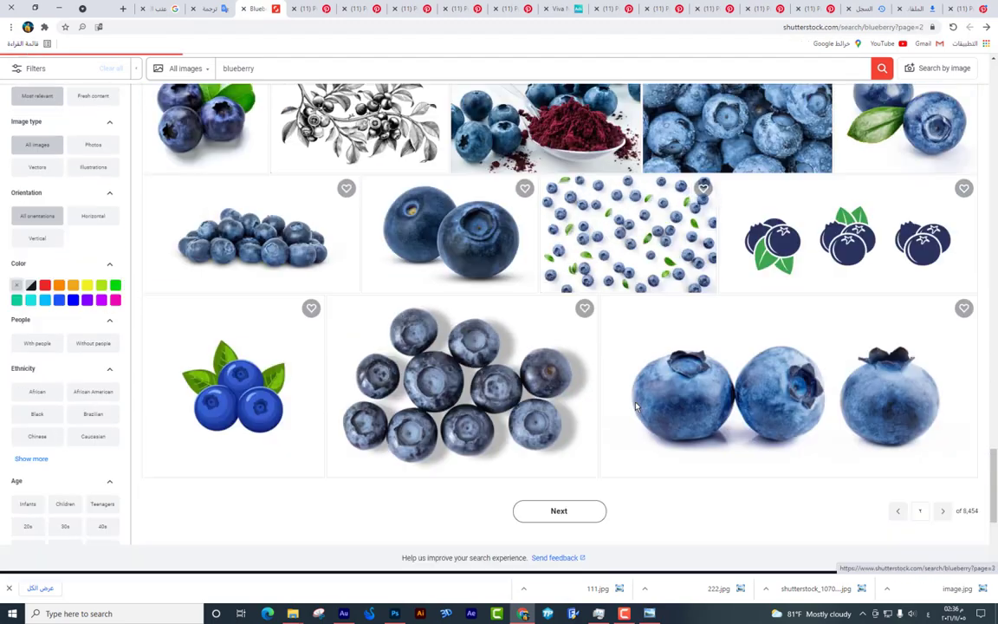
{"action": "scroll", "coordinate": [397, 214], "scroll_direction": "down", "scroll_amount": 1}
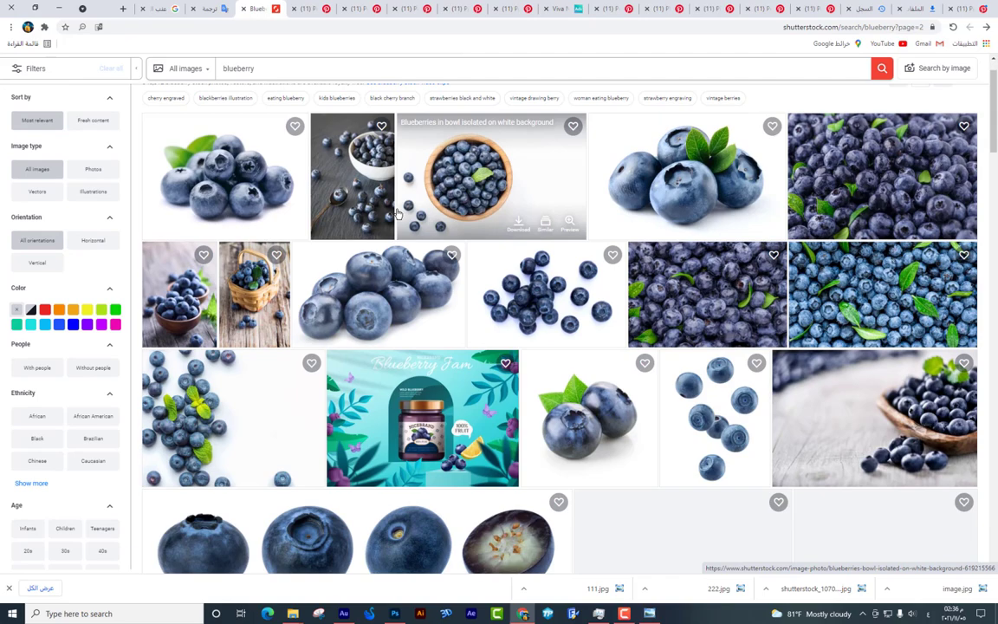
{"action": "scroll", "coordinate": [398, 214], "scroll_direction": "down", "scroll_amount": 2}
{"action": "scroll", "coordinate": [397, 215], "scroll_direction": "down", "scroll_amount": 1}
{"action": "scroll", "coordinate": [398, 216], "scroll_direction": "down", "scroll_amount": 1}
{"action": "scroll", "coordinate": [398, 215], "scroll_direction": "down", "scroll_amount": 2}
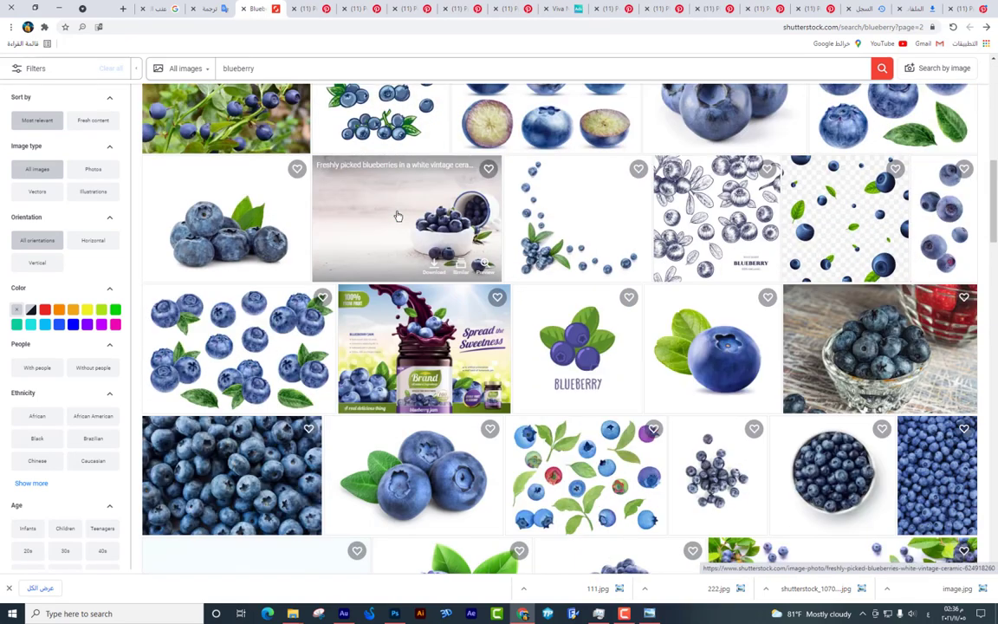
{"action": "scroll", "coordinate": [398, 215], "scroll_direction": "down", "scroll_amount": 2}
{"action": "scroll", "coordinate": [397, 215], "scroll_direction": "down", "scroll_amount": 2}
{"action": "scroll", "coordinate": [397, 215], "scroll_direction": "down", "scroll_amount": 1}
{"action": "scroll", "coordinate": [398, 215], "scroll_direction": "down", "scroll_amount": 2}
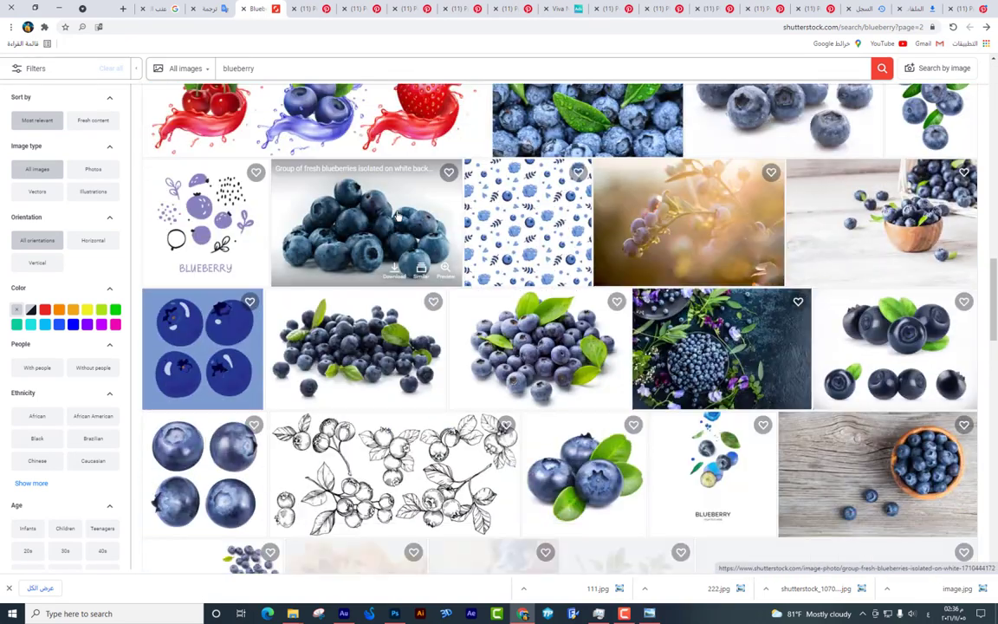
{"action": "scroll", "coordinate": [397, 215], "scroll_direction": "down", "scroll_amount": 2}
{"action": "scroll", "coordinate": [398, 215], "scroll_direction": "down", "scroll_amount": 2}
{"action": "scroll", "coordinate": [571, 346], "scroll_direction": "down", "scroll_amount": 1}
{"action": "scroll", "coordinate": [595, 347], "scroll_direction": "down", "scroll_amount": 3}
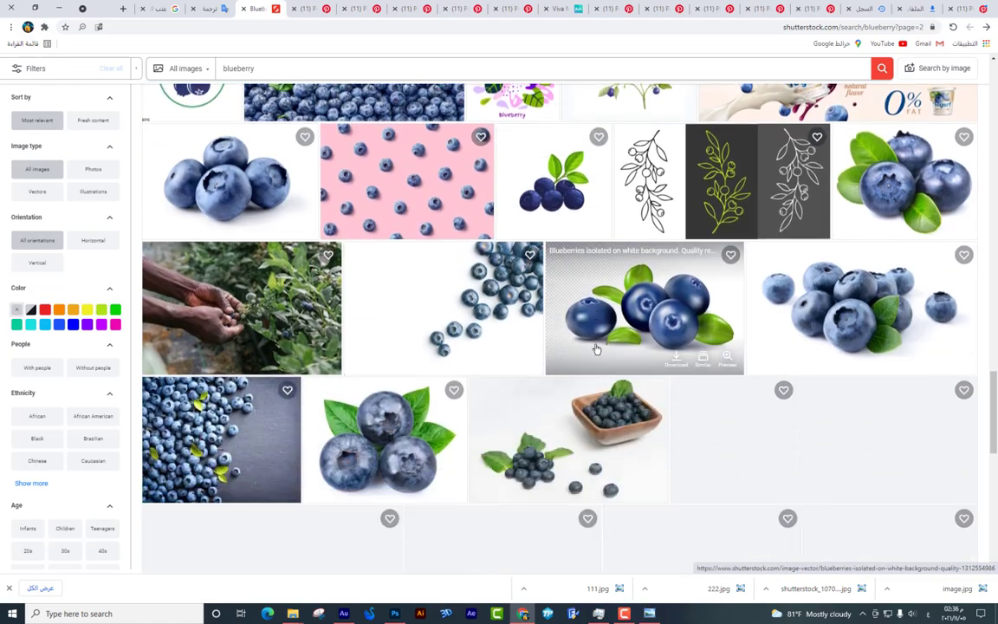
{"action": "scroll", "coordinate": [608, 530], "scroll_direction": "down", "scroll_amount": 2}
{"action": "scroll", "coordinate": [600, 480], "scroll_direction": "down", "scroll_amount": 1}
{"action": "scroll", "coordinate": [568, 552], "scroll_direction": "down", "scroll_amount": 2}
Move to page 3, open one blueberry result in a background tab, and browse the page.
{"action": "left_click", "coordinate": [559, 545]}
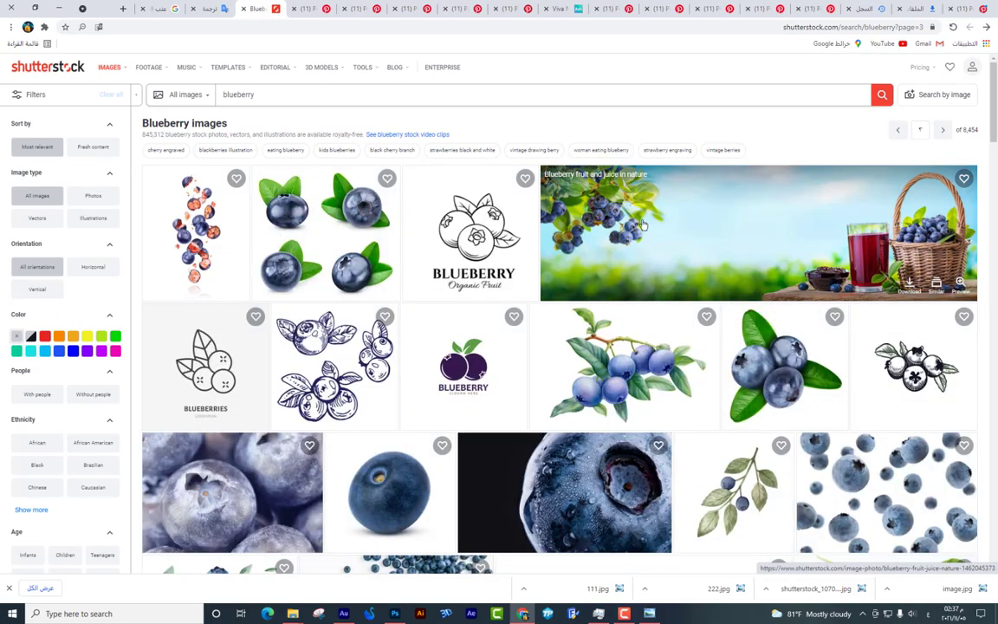
{"action": "left_click", "coordinate": [607, 230]}
{"action": "scroll", "coordinate": [718, 194], "scroll_direction": "down", "scroll_amount": 5}
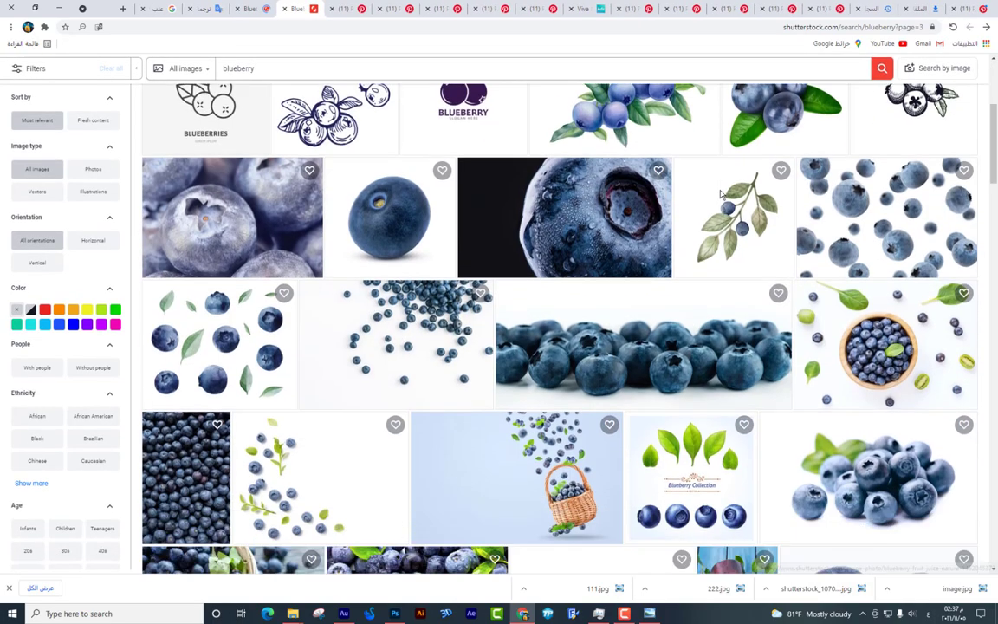
{"action": "scroll", "coordinate": [721, 194], "scroll_direction": "down", "scroll_amount": 5}
{"action": "scroll", "coordinate": [720, 198], "scroll_direction": "down", "scroll_amount": 3}
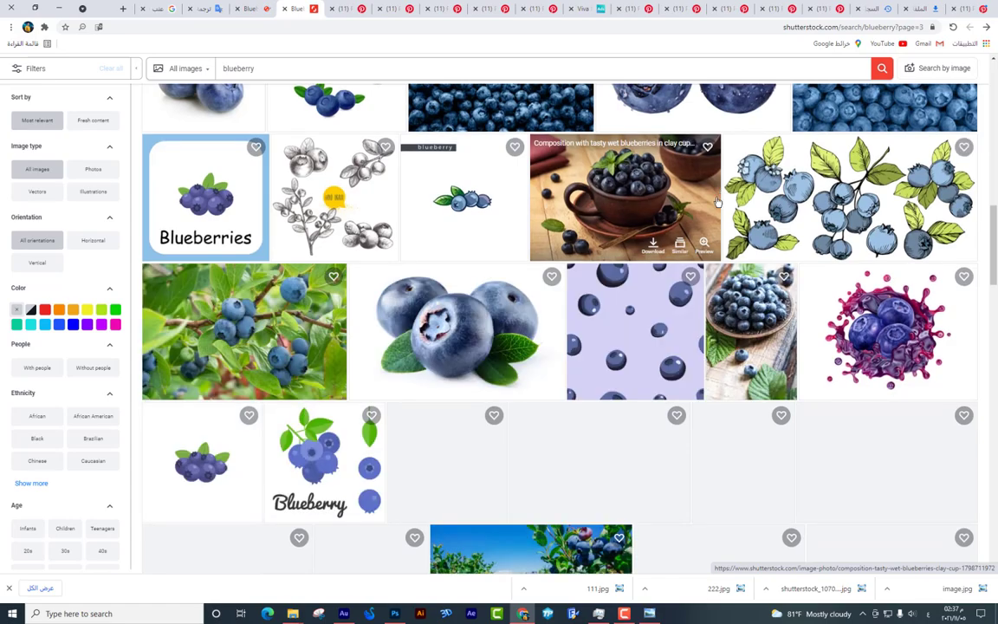
{"action": "scroll", "coordinate": [712, 203], "scroll_direction": "down", "scroll_amount": 4}
{"action": "scroll", "coordinate": [711, 206], "scroll_direction": "down", "scroll_amount": 1}
{"action": "scroll", "coordinate": [676, 242], "scroll_direction": "down", "scroll_amount": 3}
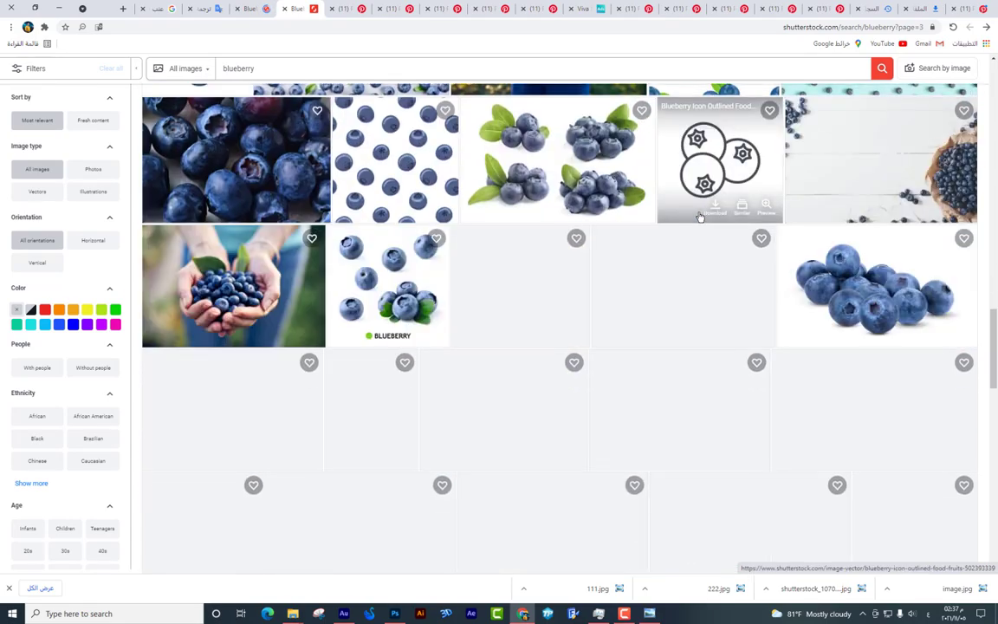
{"action": "scroll", "coordinate": [642, 276], "scroll_direction": "down", "scroll_amount": 3}
{"action": "scroll", "coordinate": [642, 279], "scroll_direction": "down", "scroll_amount": 1}
{"action": "scroll", "coordinate": [645, 282], "scroll_direction": "down", "scroll_amount": 1}
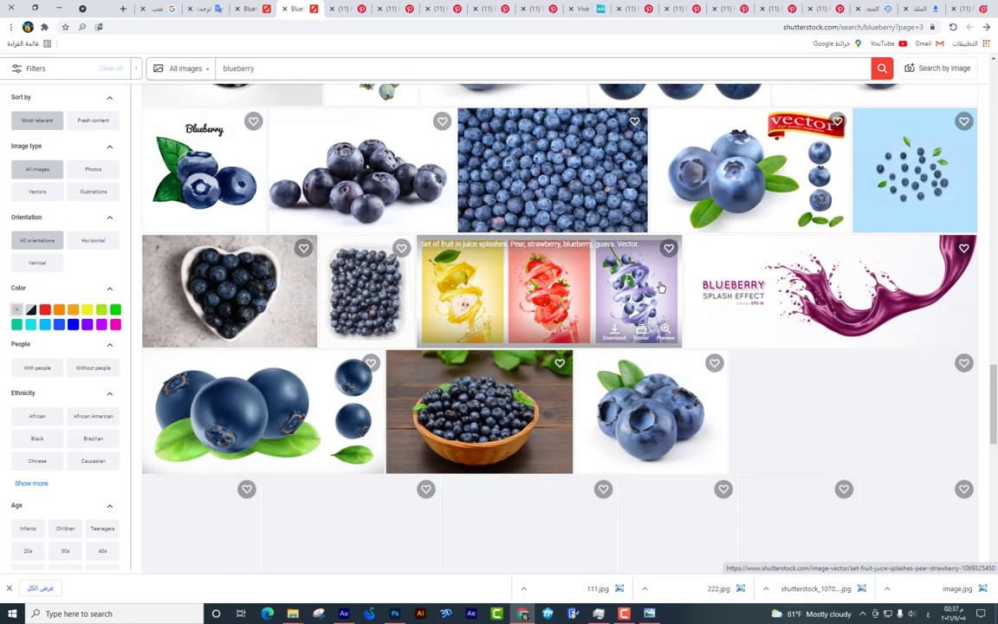
{"action": "scroll", "coordinate": [660, 287], "scroll_direction": "up", "scroll_amount": 3}
{"action": "scroll", "coordinate": [667, 303], "scroll_direction": "down", "scroll_amount": 4}
{"action": "scroll", "coordinate": [680, 329], "scroll_direction": "down", "scroll_amount": 2}
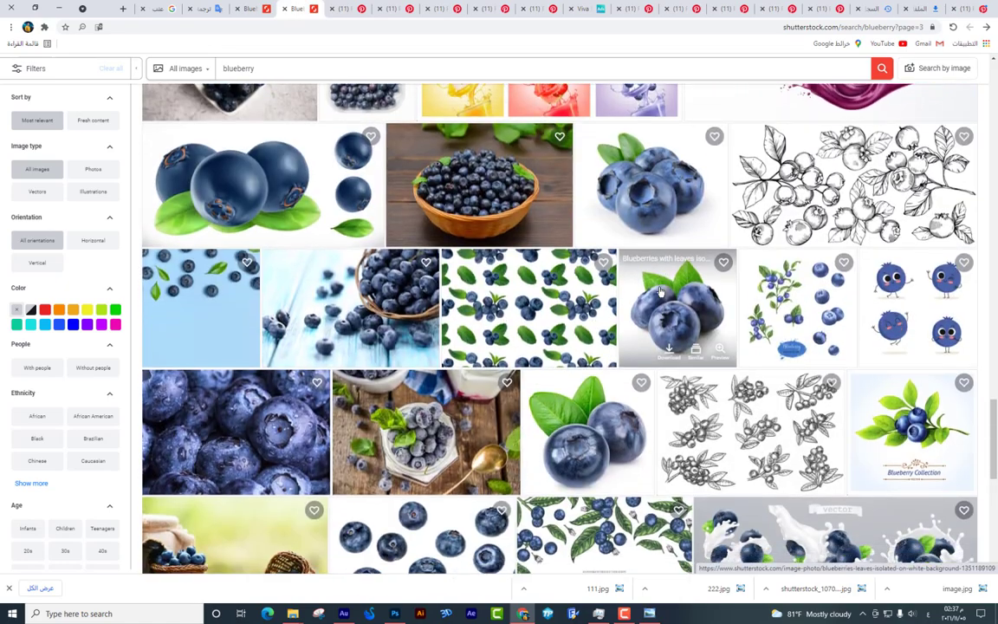
{"action": "scroll", "coordinate": [693, 351], "scroll_direction": "down", "scroll_amount": 1}
{"action": "scroll", "coordinate": [641, 390], "scroll_direction": "down", "scroll_amount": 2}
Go on to page 4 of the blueberry results and scroll to the bottom.
{"action": "left_click", "coordinate": [569, 433]}
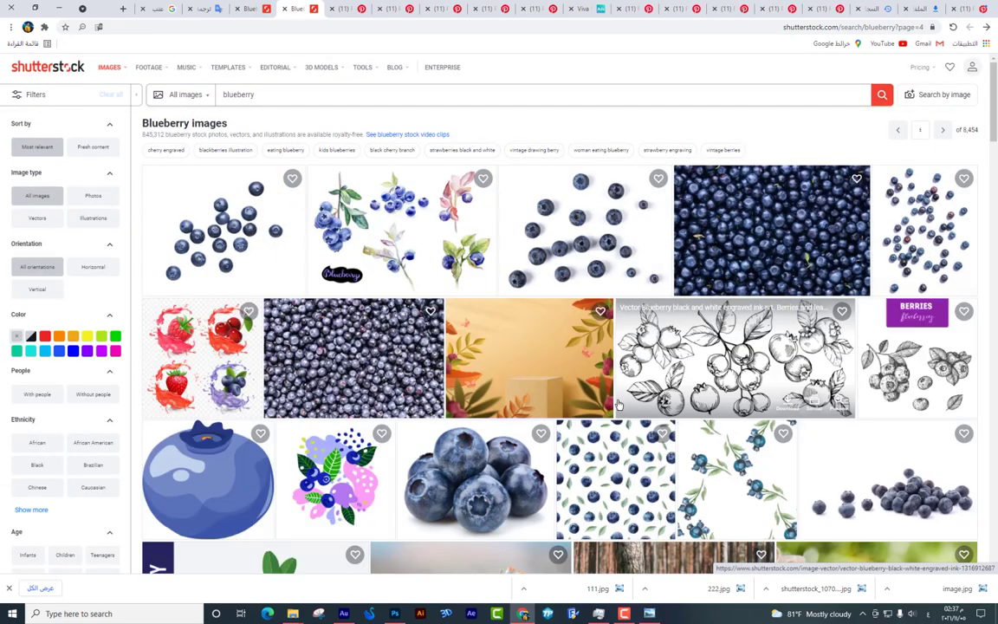
{"action": "scroll", "coordinate": [618, 403], "scroll_direction": "down", "scroll_amount": 3}
{"action": "scroll", "coordinate": [617, 403], "scroll_direction": "down", "scroll_amount": 3}
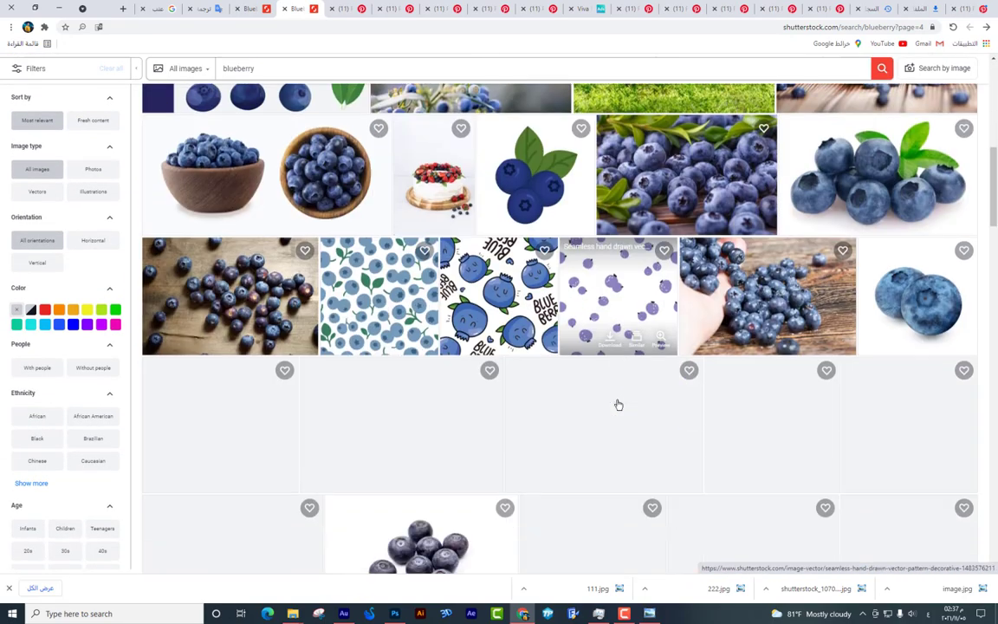
{"action": "scroll", "coordinate": [618, 403], "scroll_direction": "down", "scroll_amount": 3}
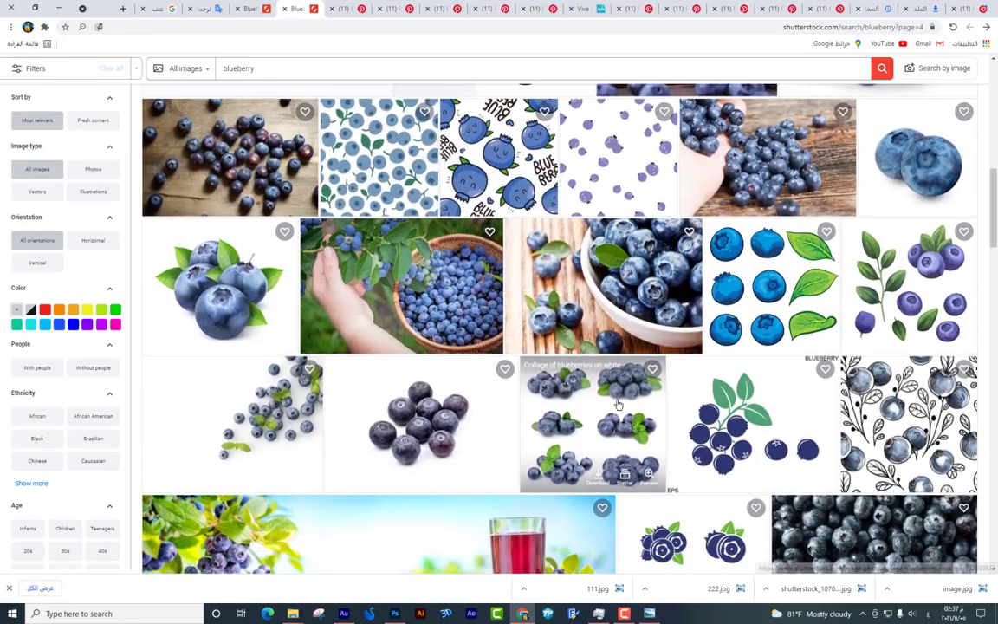
{"action": "scroll", "coordinate": [618, 404], "scroll_direction": "down", "scroll_amount": 3}
{"action": "scroll", "coordinate": [618, 404], "scroll_direction": "down", "scroll_amount": 3}
{"action": "scroll", "coordinate": [618, 404], "scroll_direction": "down", "scroll_amount": 2}
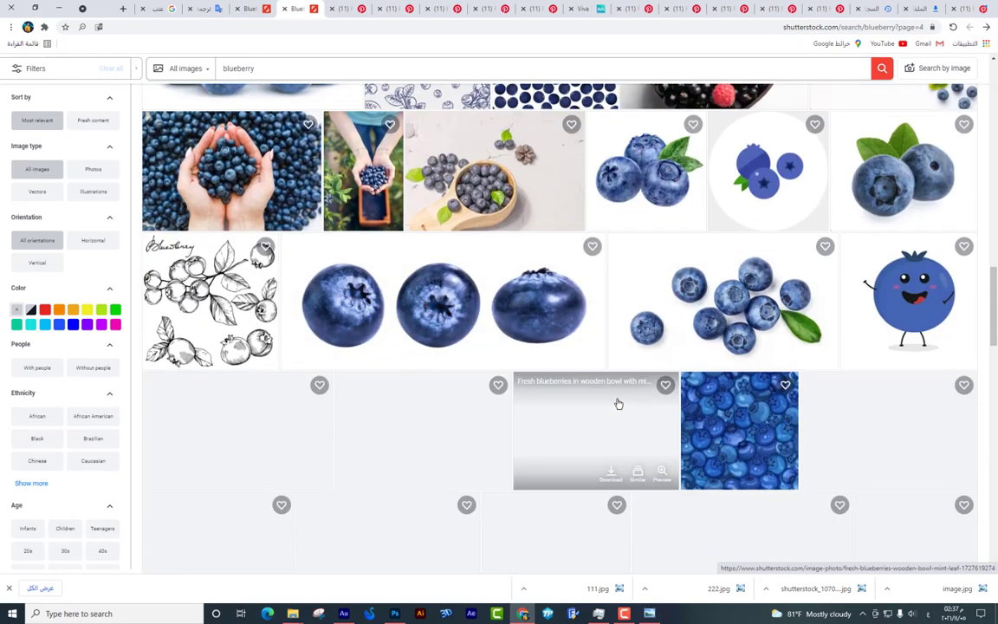
{"action": "scroll", "coordinate": [618, 404], "scroll_direction": "down", "scroll_amount": 2}
{"action": "scroll", "coordinate": [618, 404], "scroll_direction": "down", "scroll_amount": 2}
{"action": "scroll", "coordinate": [618, 404], "scroll_direction": "down", "scroll_amount": 2}
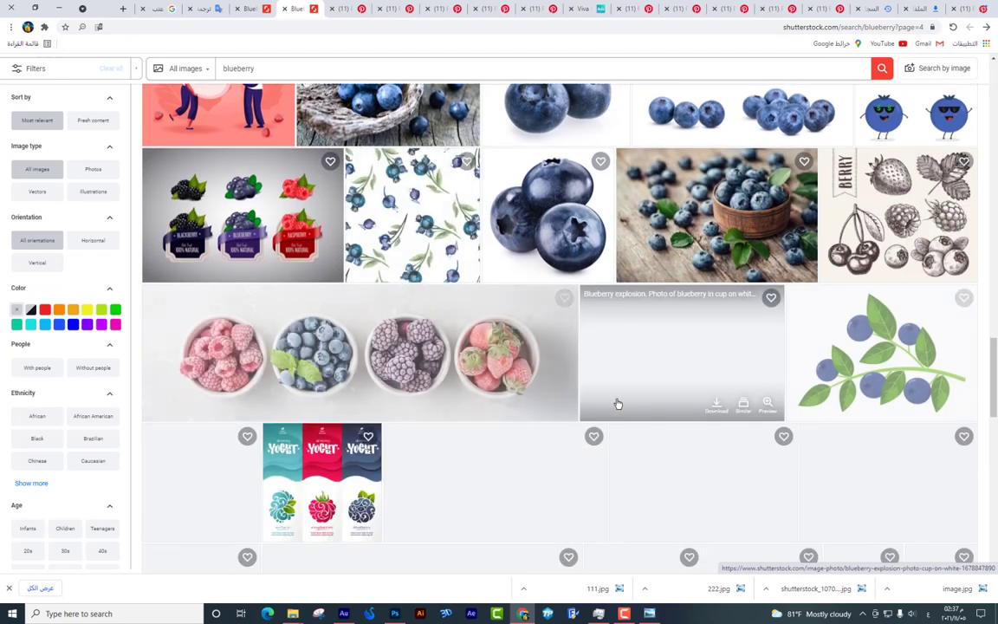
{"action": "scroll", "coordinate": [617, 404], "scroll_direction": "down", "scroll_amount": 3}
{"action": "scroll", "coordinate": [618, 404], "scroll_direction": "down", "scroll_amount": 2}
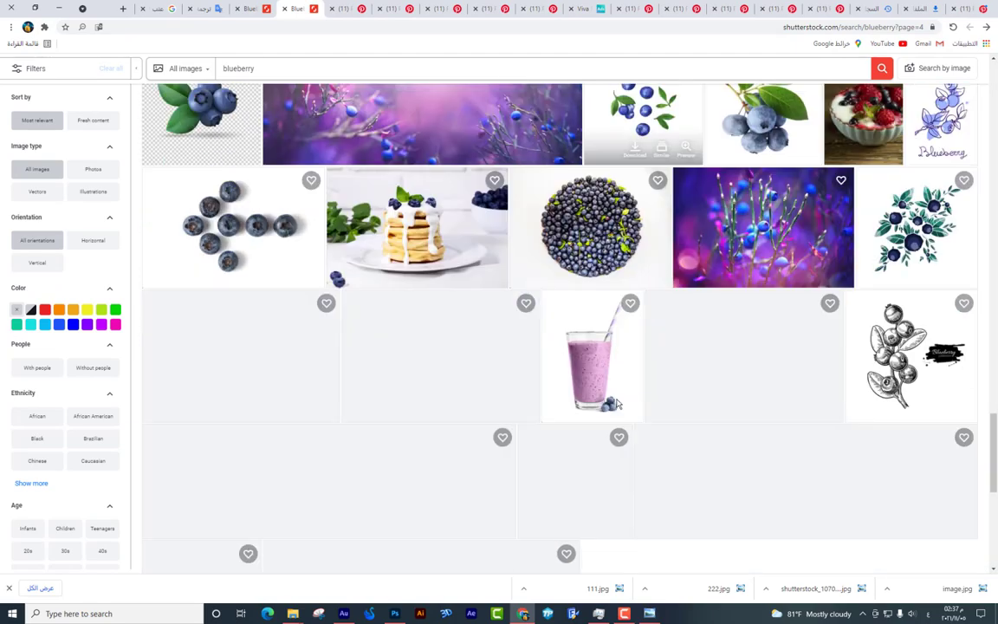
{"action": "scroll", "coordinate": [618, 404], "scroll_direction": "down", "scroll_amount": 1}
{"action": "scroll", "coordinate": [618, 404], "scroll_direction": "down", "scroll_amount": 2}
{"action": "scroll", "coordinate": [618, 403], "scroll_direction": "down", "scroll_amount": 2}
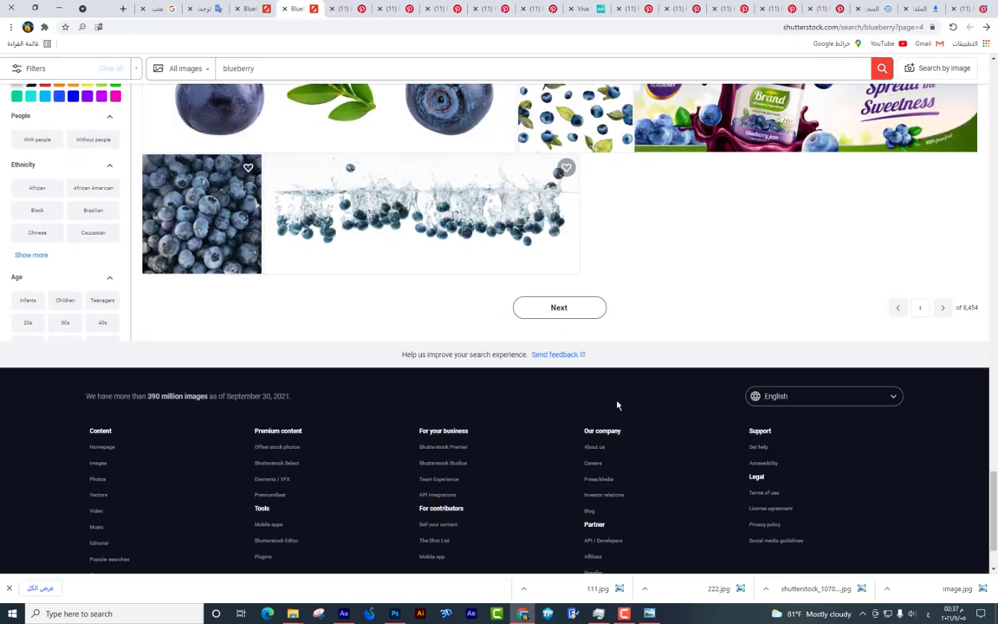
{"action": "scroll", "coordinate": [627, 253], "scroll_direction": "up", "scroll_amount": 1}
{"action": "key", "text": "alt+Tab"}
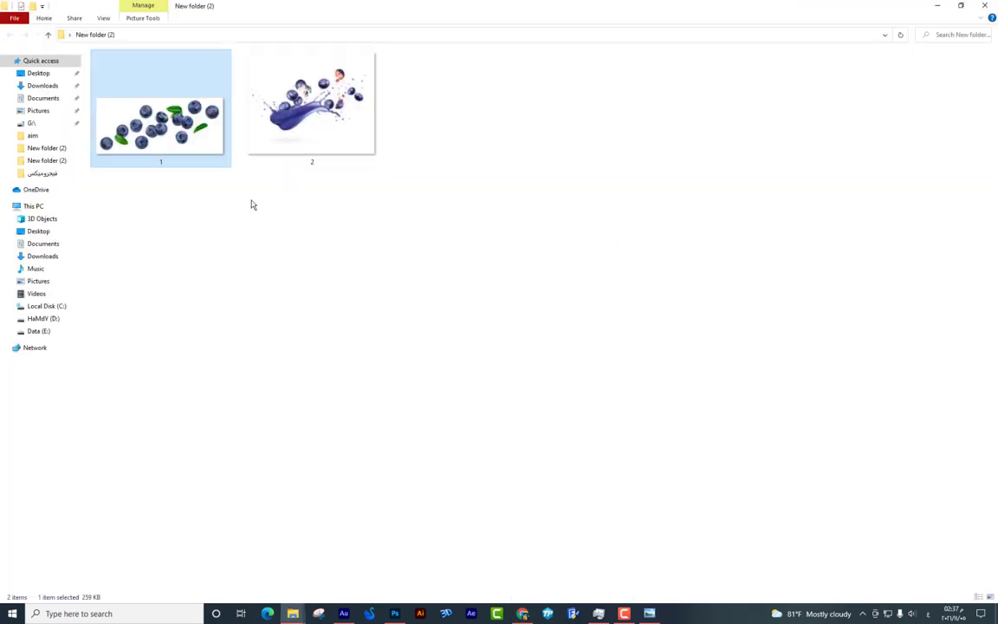
Search Shutterstock by image with the juice-splash photo and open the blueberries-with-splashes result.
{"action": "left_click_drag", "start_coordinate": [352, 137], "coordinate": [388, 609]}
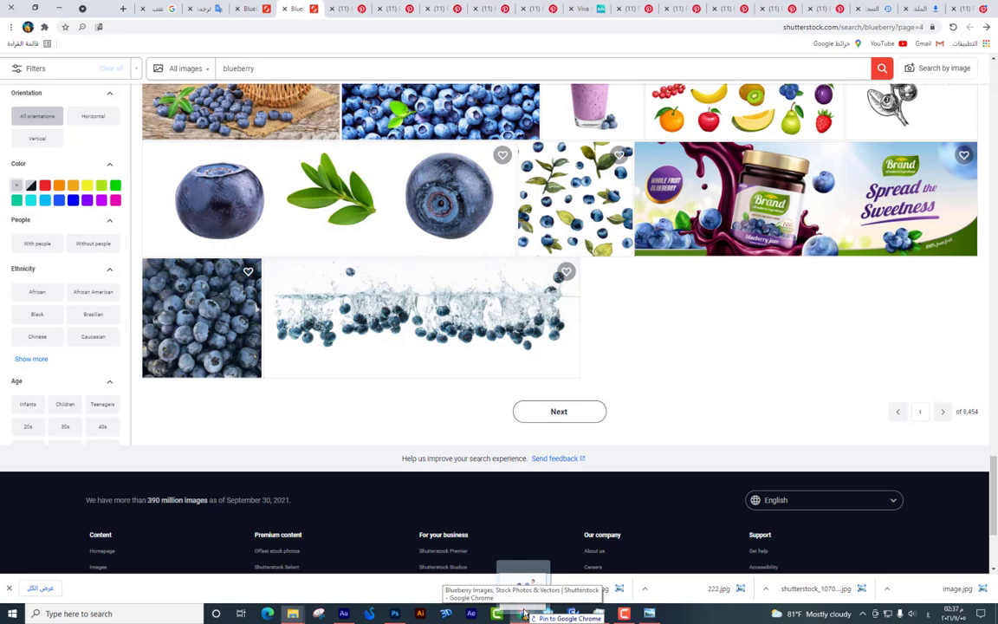
{"action": "mouse_move", "coordinate": [388, 609]}
{"action": "left_mouse_down"}
{"action": "mouse_move", "coordinate": [704, 160]}
{"action": "mouse_move", "coordinate": [704, 171]}
{"action": "left_mouse_up"}
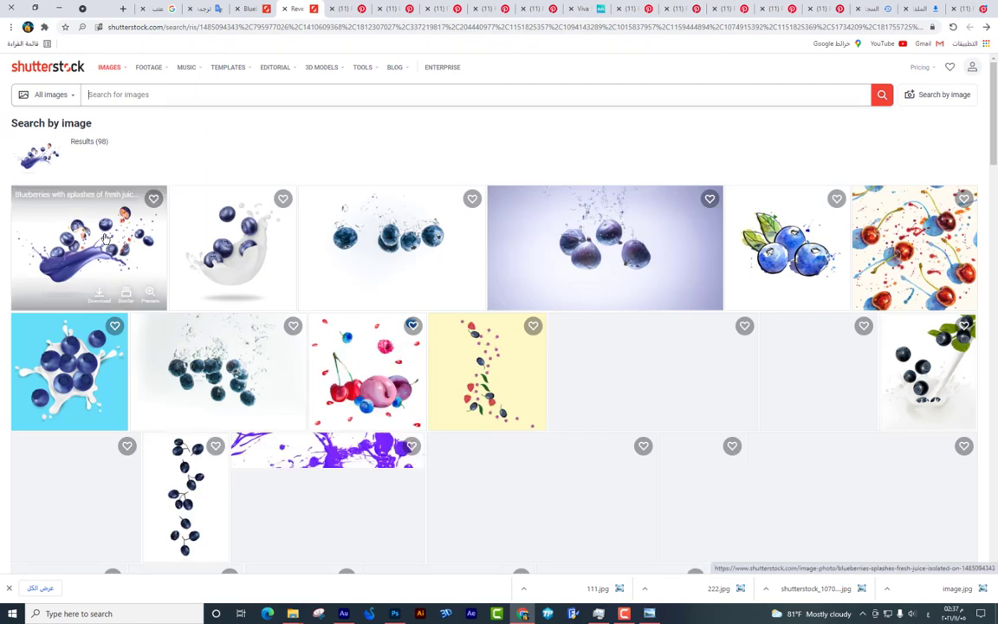
{"action": "left_click", "coordinate": [123, 245]}
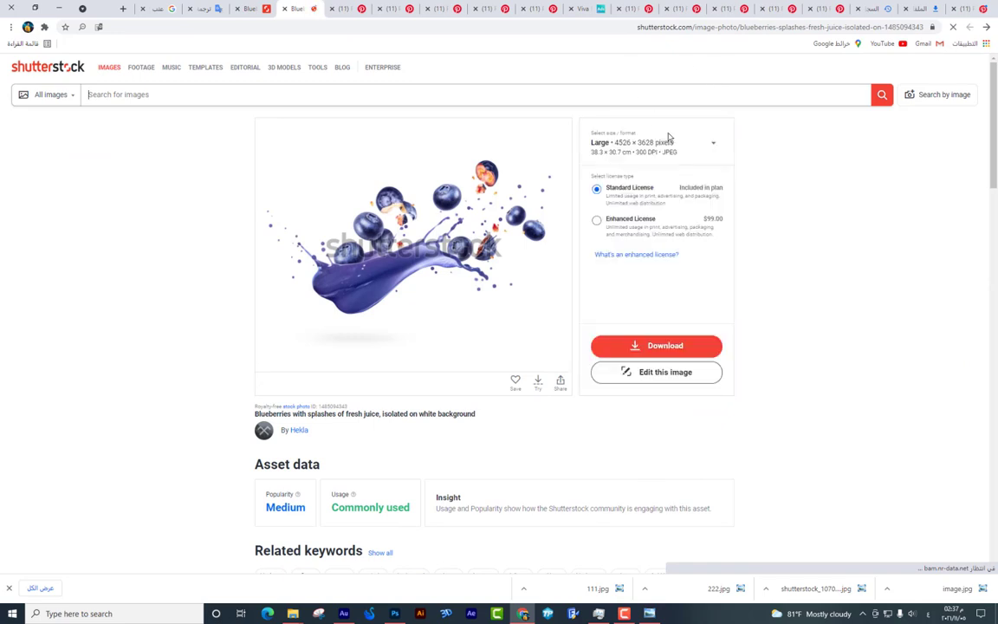
{"action": "key", "text": "alt+Tab"}
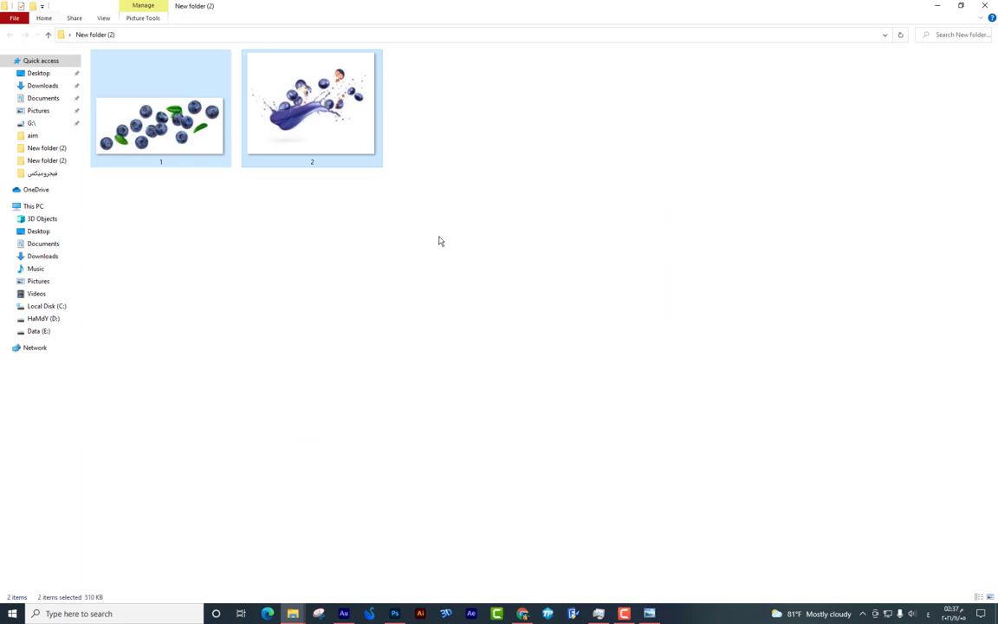
Copy blueberry images 1 and 2 into New folder (3).
{"action": "left_click_drag", "start_coordinate": [151, 100], "coordinate": [126, 92]}
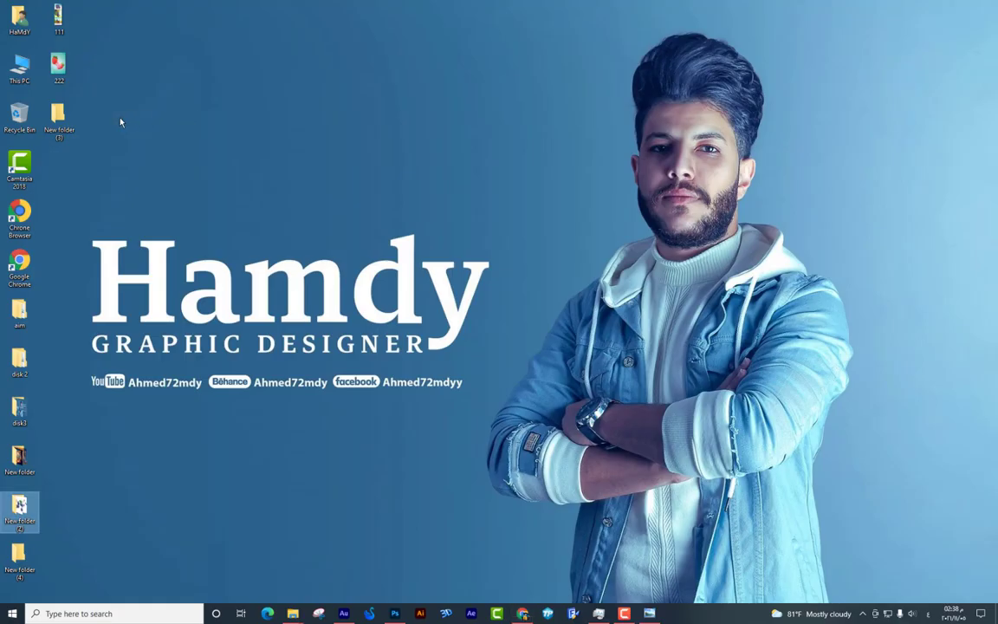
{"action": "key", "text": "Return"}
{"action": "left_click", "coordinate": [214, 116]}
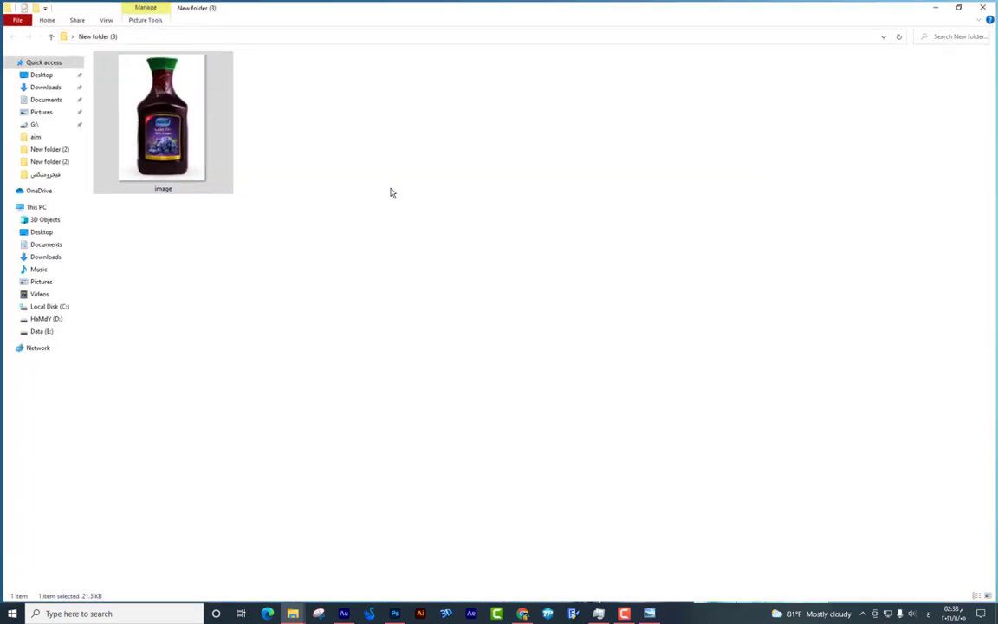
{"action": "key", "text": "ctrl+v"}
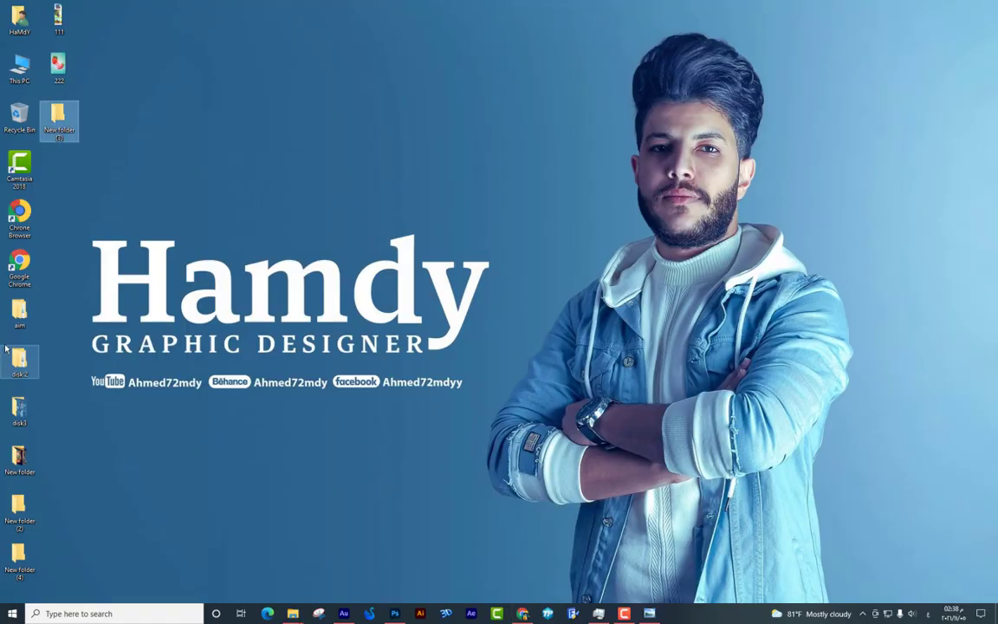
{"action": "double_click", "coordinate": [21, 556]}
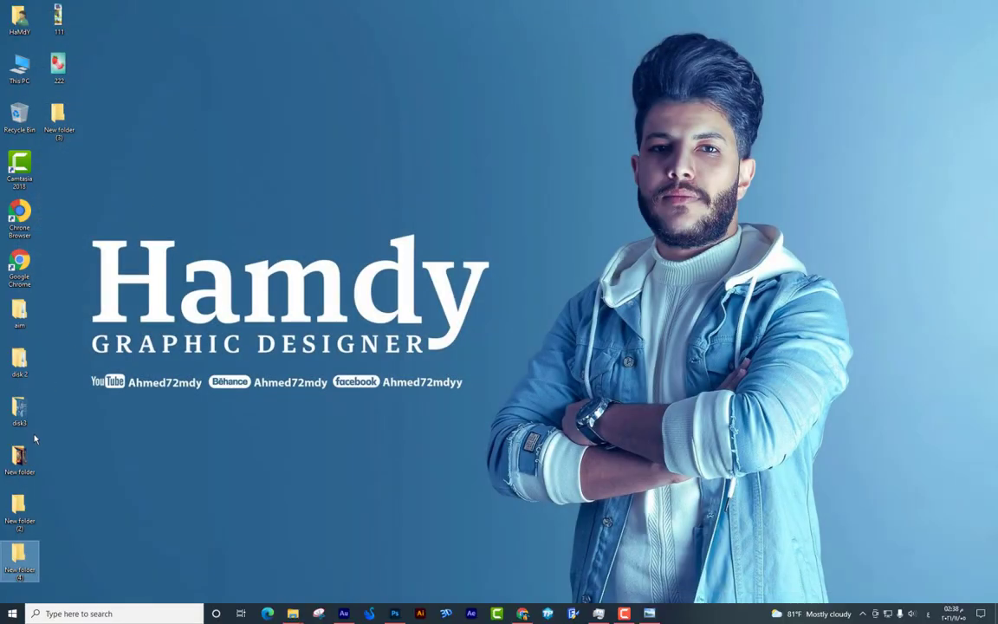
{"action": "double_click", "coordinate": [19, 504]}
{"action": "left_click", "coordinate": [252, 130]}
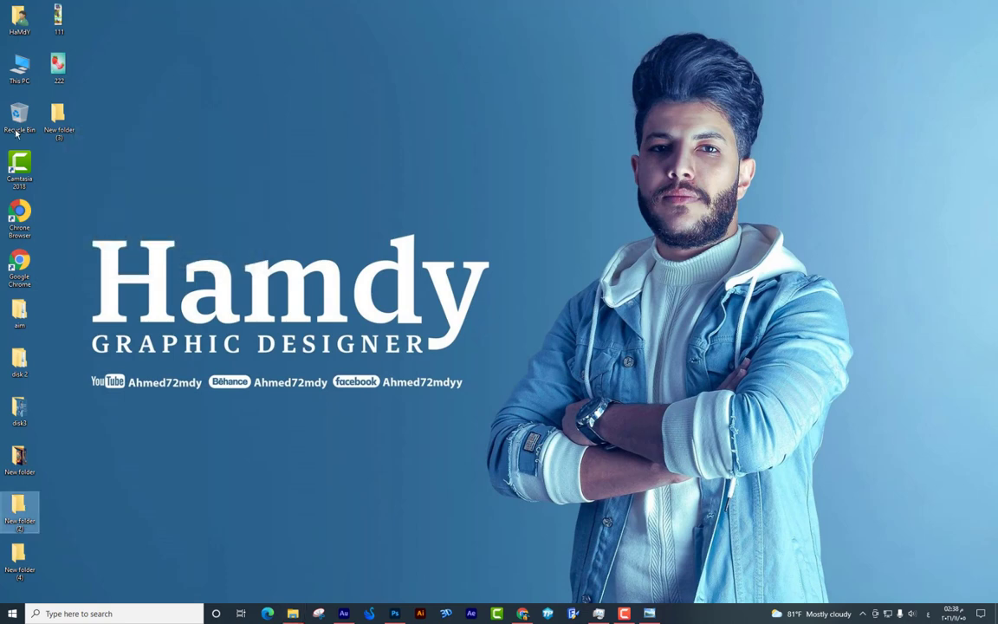
{"action": "double_click", "coordinate": [57, 117]}
{"action": "left_click", "coordinate": [216, 117]}
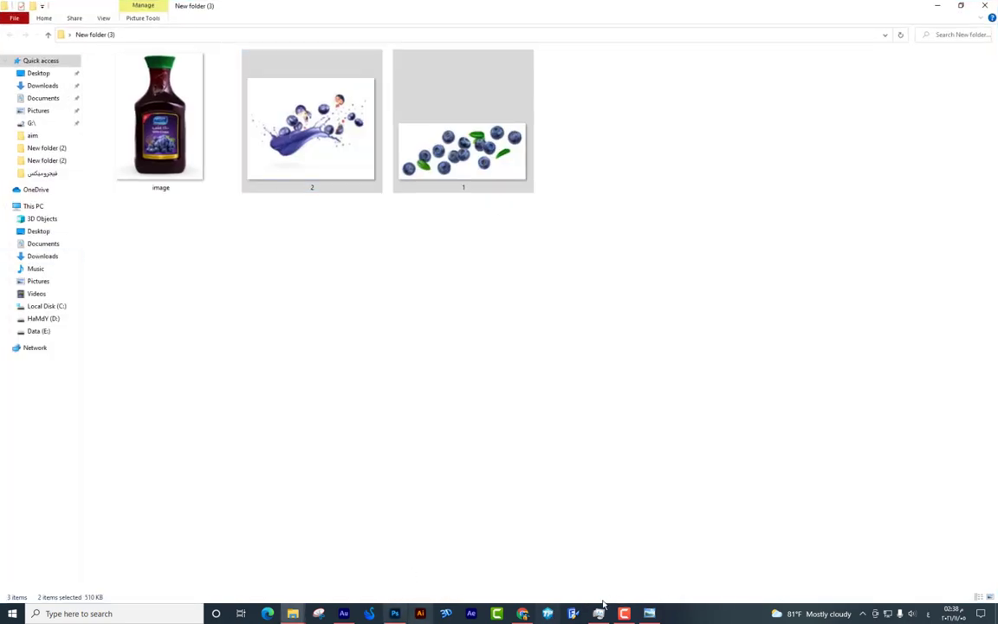
{"action": "left_click", "coordinate": [526, 613]}
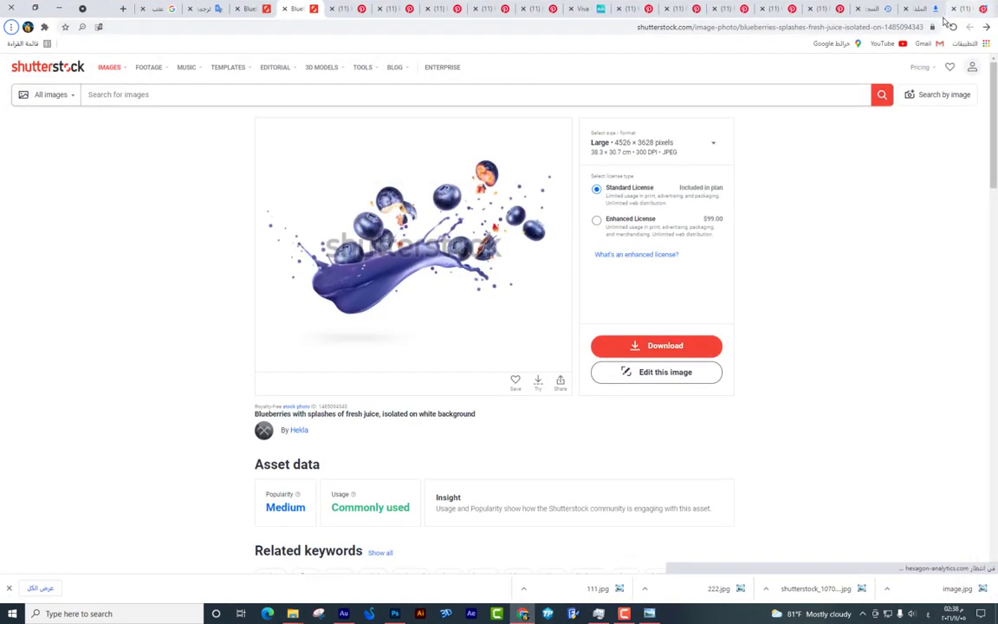
{"action": "left_click", "coordinate": [10, 27]}
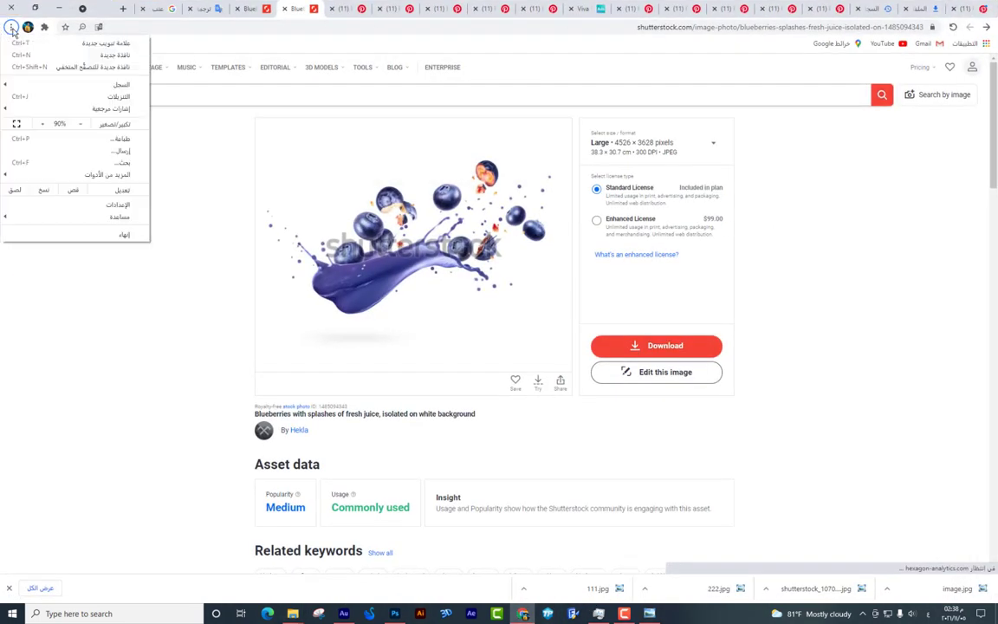
{"action": "left_click", "coordinate": [110, 94]}
{"action": "left_click", "coordinate": [606, 168]}
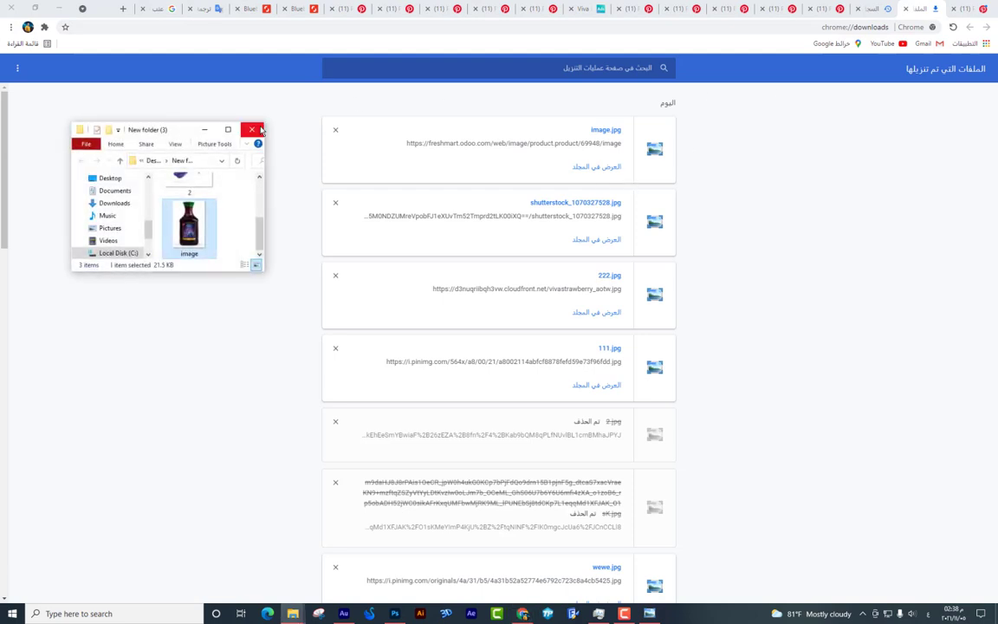
{"action": "left_click", "coordinate": [260, 130]}
{"action": "left_click", "coordinate": [591, 239]}
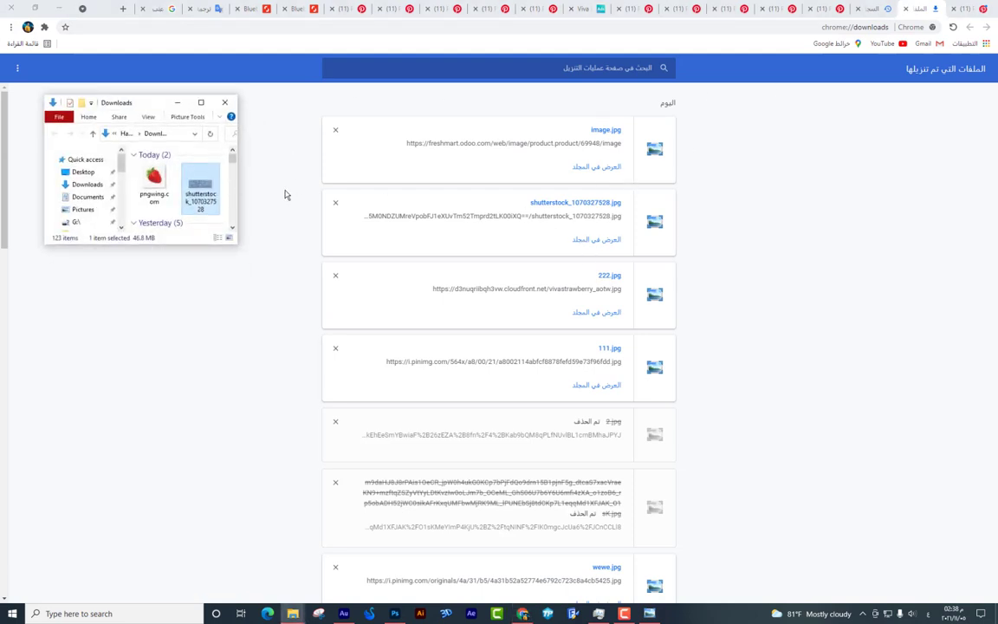
{"action": "key", "text": "super+d"}
{"action": "double_click", "coordinate": [59, 121]}
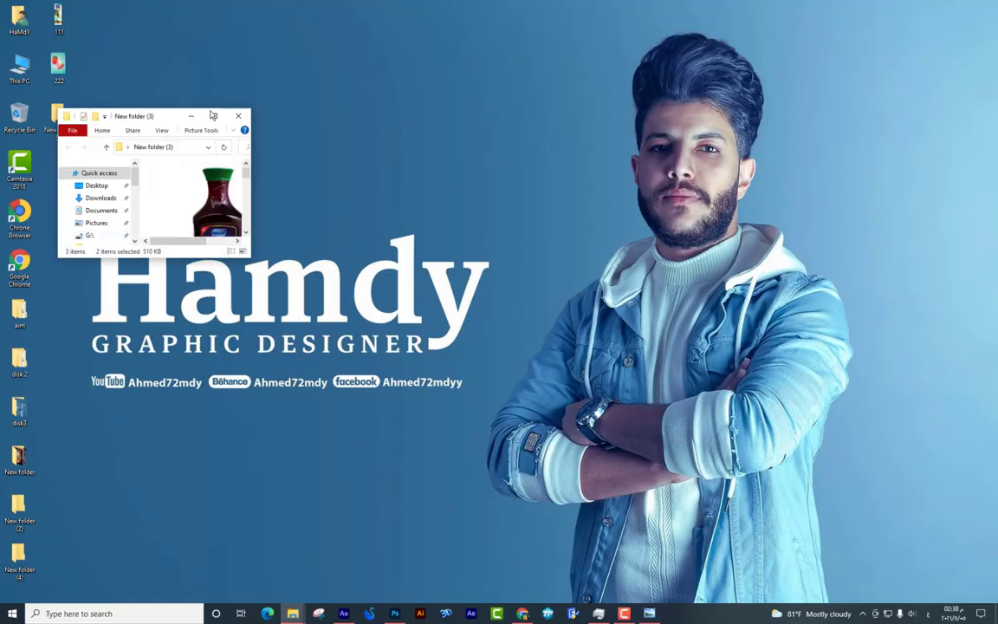
{"action": "left_click", "coordinate": [213, 115]}
{"action": "left_click", "coordinate": [419, 258]}
{"action": "key", "text": "ctrl+v"}
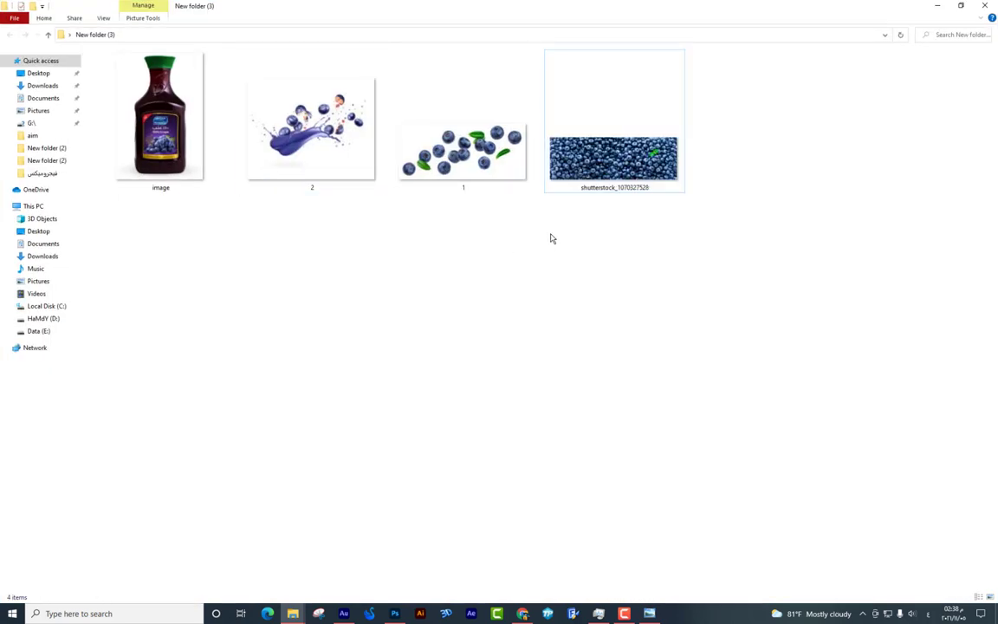
{"action": "mouse_move", "coordinate": [186, 147]}
{"action": "left_mouse_down"}
{"action": "mouse_move", "coordinate": [227, 156]}
{"action": "mouse_move", "coordinate": [443, 332]}
{"action": "left_mouse_up"}
Place the bottle image and add a dark green #0f2b11 Solid Color fill layer.
{"action": "key", "text": "Return"}
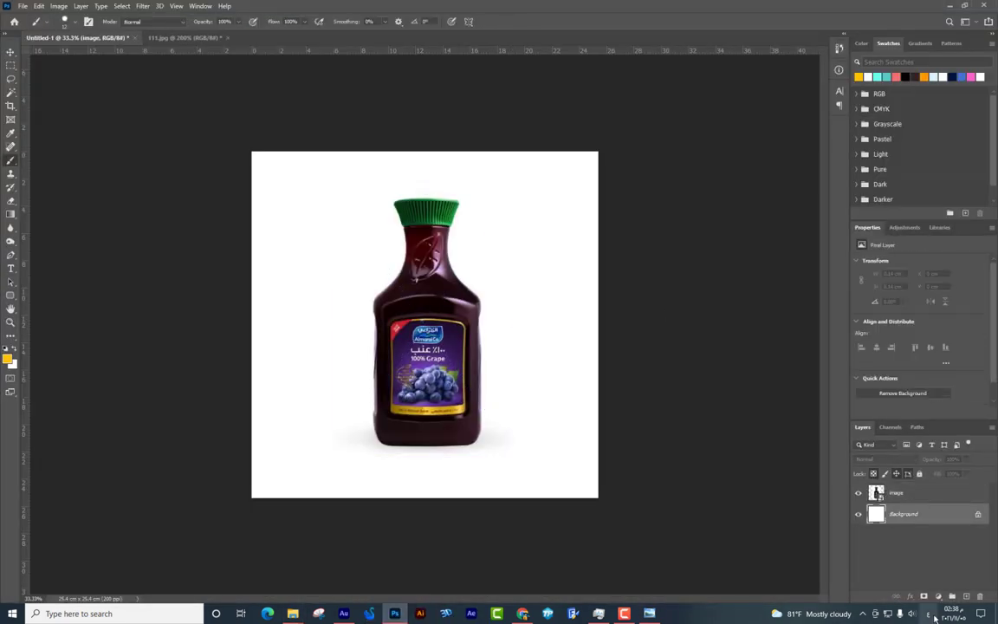
{"action": "left_click", "coordinate": [938, 596]}
{"action": "left_click", "coordinate": [936, 416]}
{"action": "left_click", "coordinate": [417, 202]}
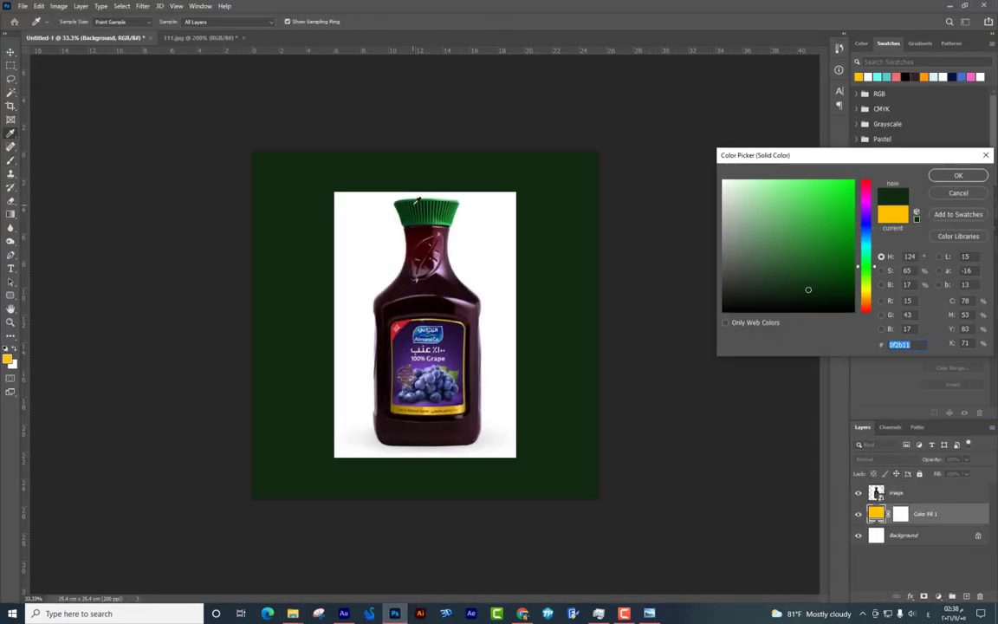
{"action": "key", "text": "Return"}
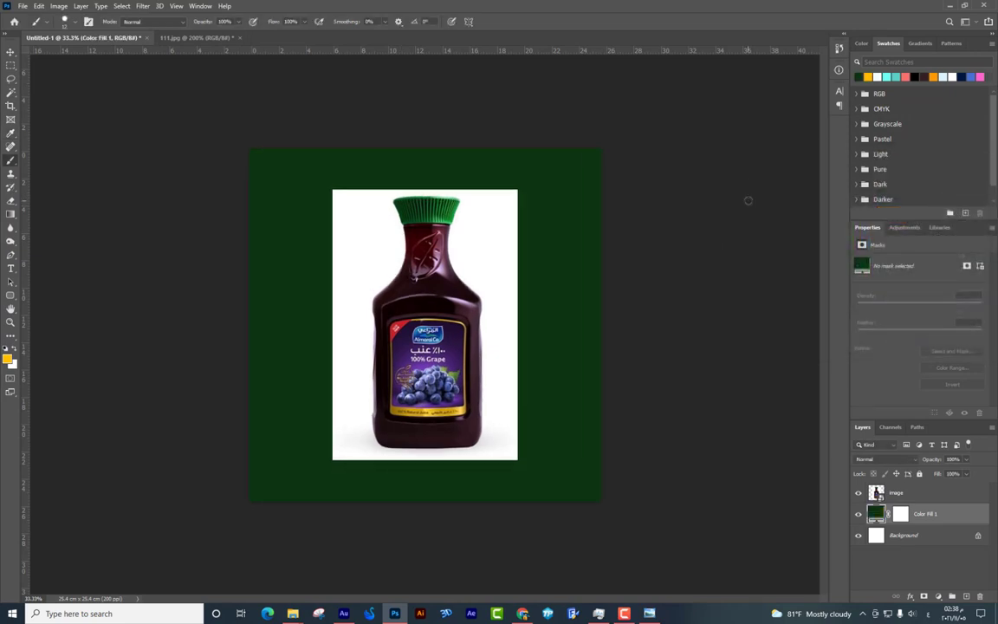
{"action": "key", "text": "ctrl+plus"}
Delete the old bottle layer and open image.jpg as its own document.
{"action": "right_click", "coordinate": [480, 230]}
{"action": "key", "text": "Escape"}
{"action": "key", "text": "v"}
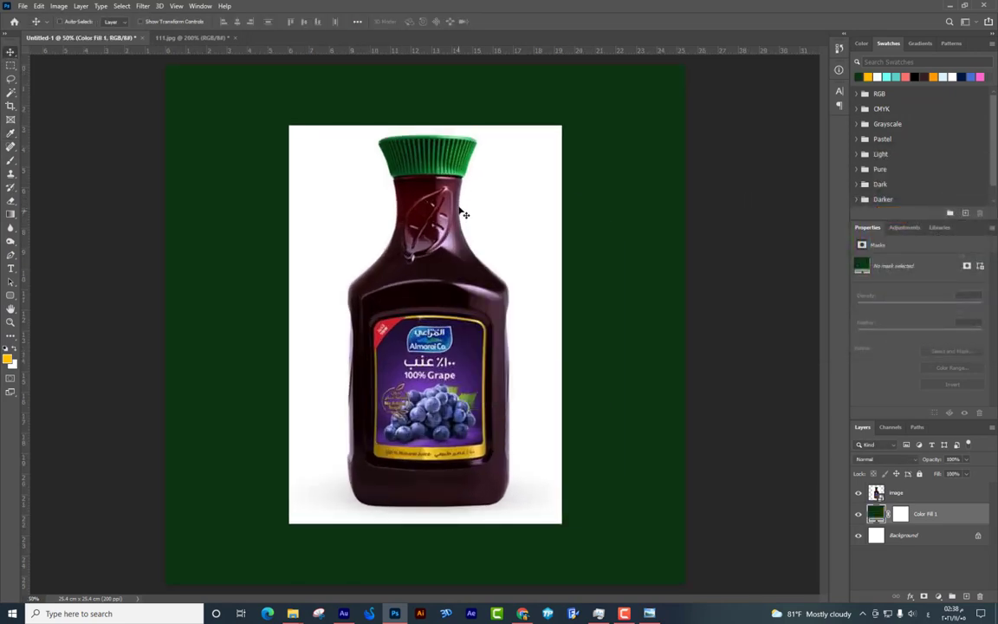
{"action": "right_click", "coordinate": [475, 211]}
{"action": "left_click", "coordinate": [498, 208]}
{"action": "key", "text": "Delete"}
{"action": "key", "text": "alt+Tab"}
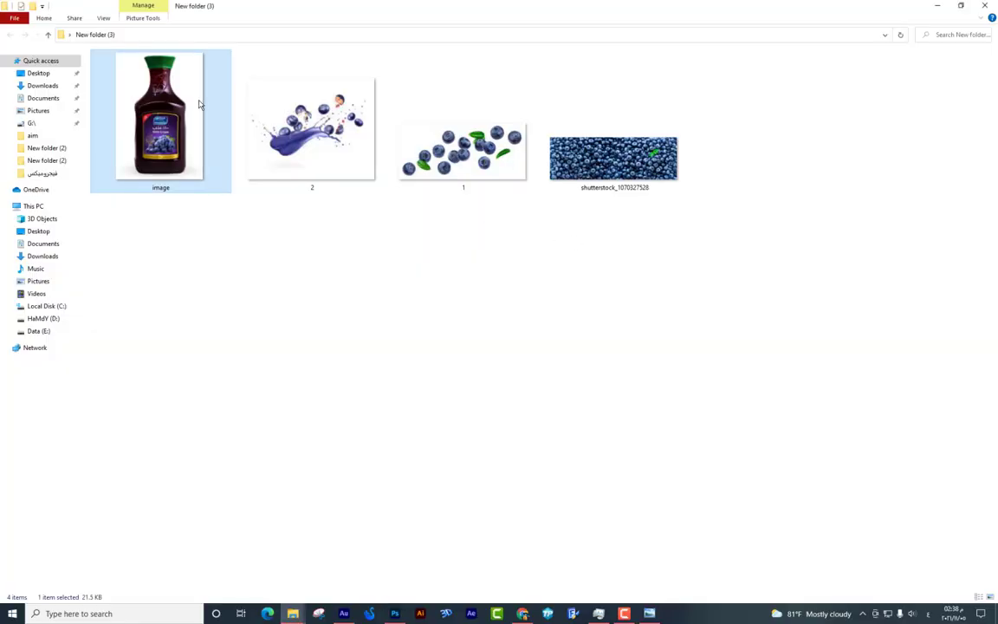
{"action": "mouse_move", "coordinate": [198, 103]}
{"action": "left_mouse_down"}
{"action": "mouse_move", "coordinate": [396, 610]}
{"action": "mouse_move", "coordinate": [692, 7]}
{"action": "left_mouse_up"}
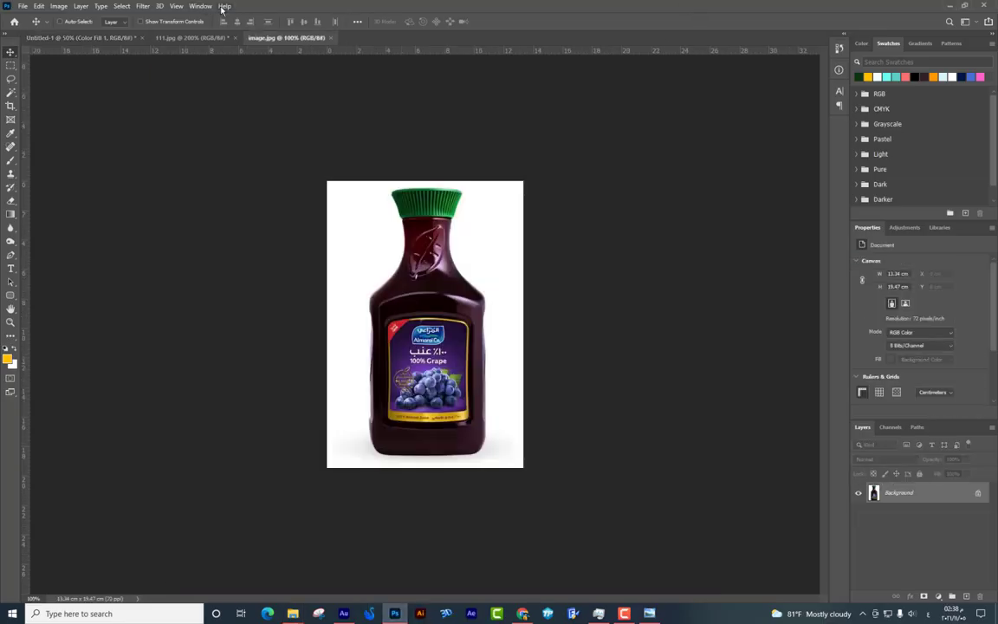
Remove the white background from the bottle photo with the Remove background quick action.
{"action": "left_click", "coordinate": [225, 6]}
{"action": "left_click", "coordinate": [251, 30]}
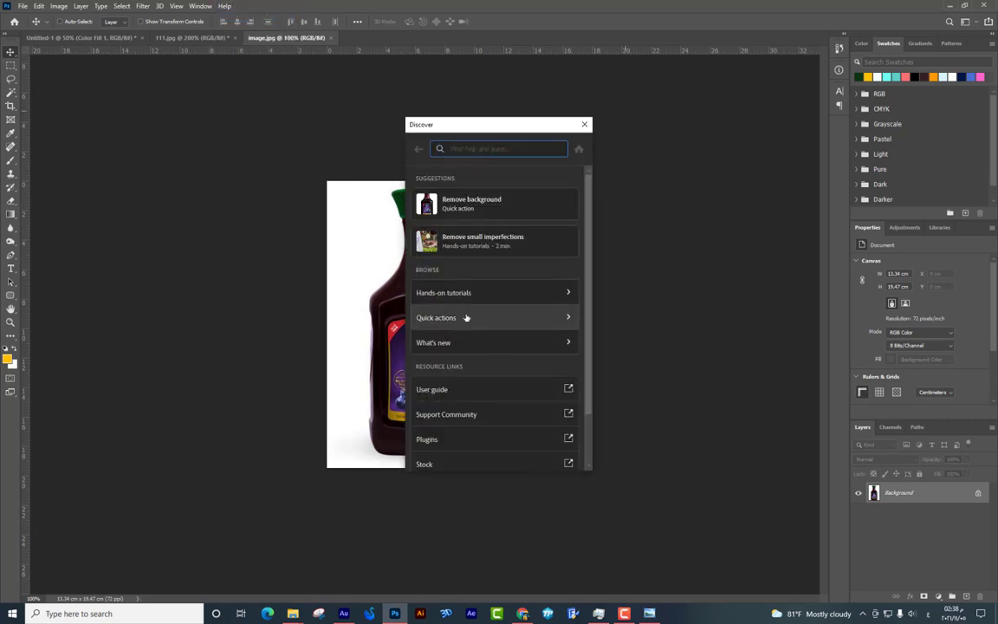
{"action": "left_click", "coordinate": [467, 318]}
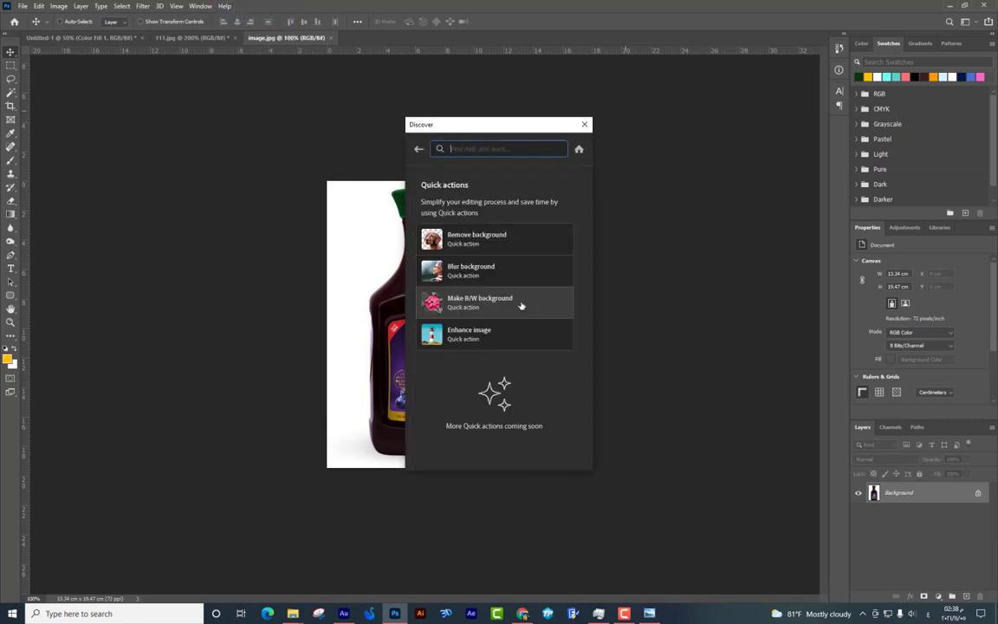
{"action": "left_click", "coordinate": [510, 242]}
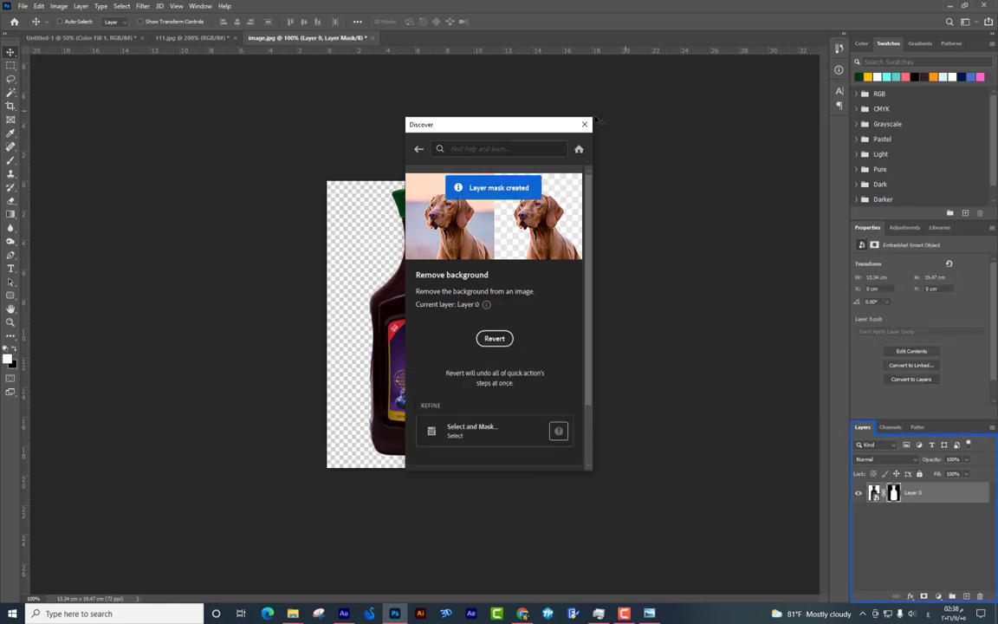
{"action": "left_click", "coordinate": [588, 124]}
Drag the masked bottle layer from image.jpg into the Untitled-1 green design as Layer 1.
{"action": "left_click", "coordinate": [960, 597]}
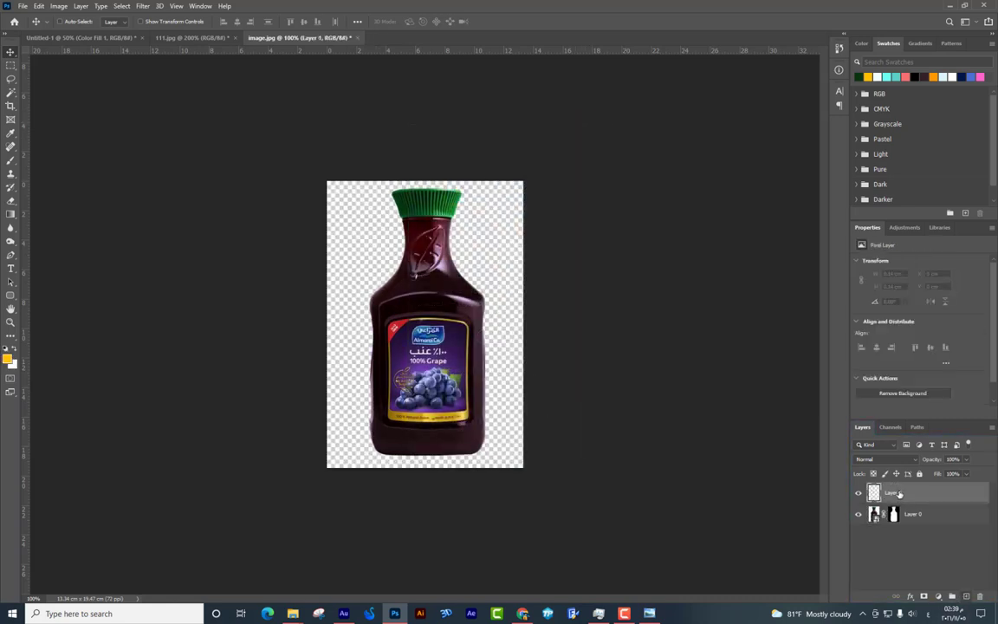
{"action": "key", "text": "ctrl+e"}
{"action": "left_click_drag", "start_coordinate": [373, 290], "coordinate": [280, 67]}
{"action": "key", "text": "ctrl+z"}
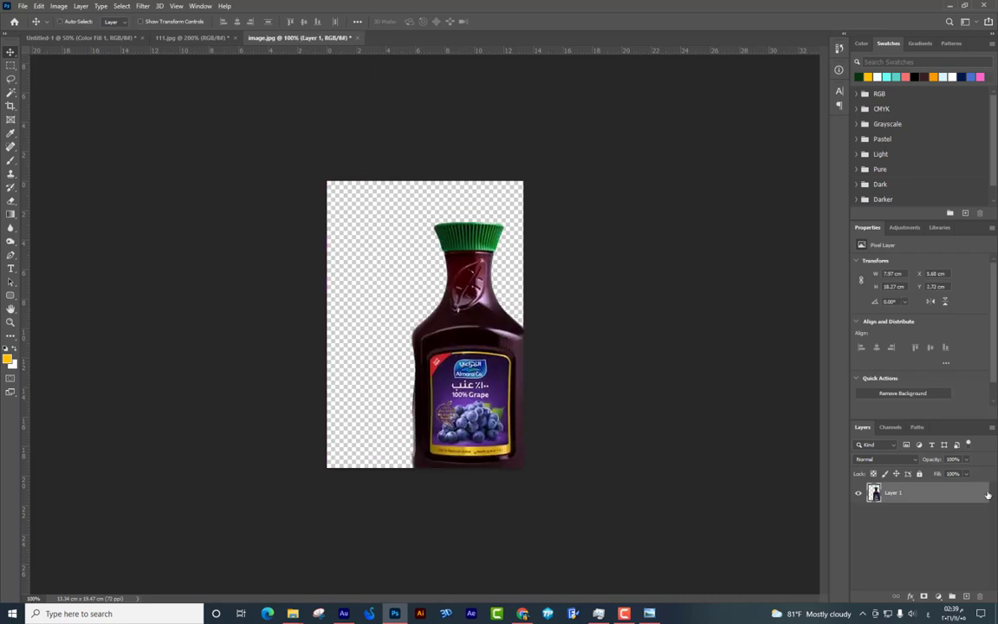
{"action": "key", "text": "ctrl+z"}
{"action": "left_click", "coordinate": [938, 514]}
{"action": "left_click_drag", "start_coordinate": [371, 305], "coordinate": [199, 121]}
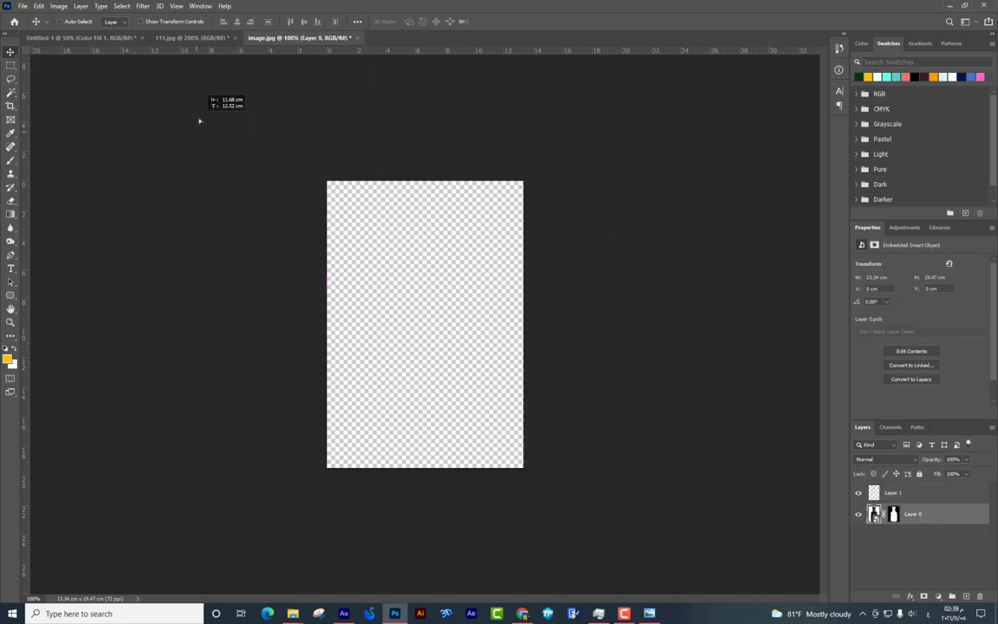
{"action": "left_click", "coordinate": [209, 38]}
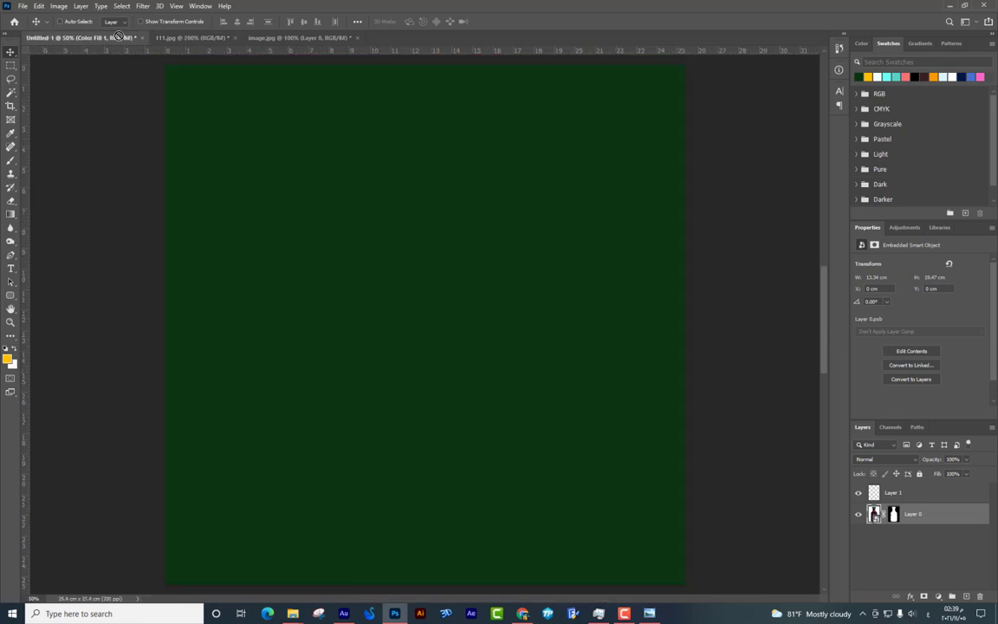
{"action": "left_click_drag", "start_coordinate": [118, 33], "coordinate": [403, 254]}
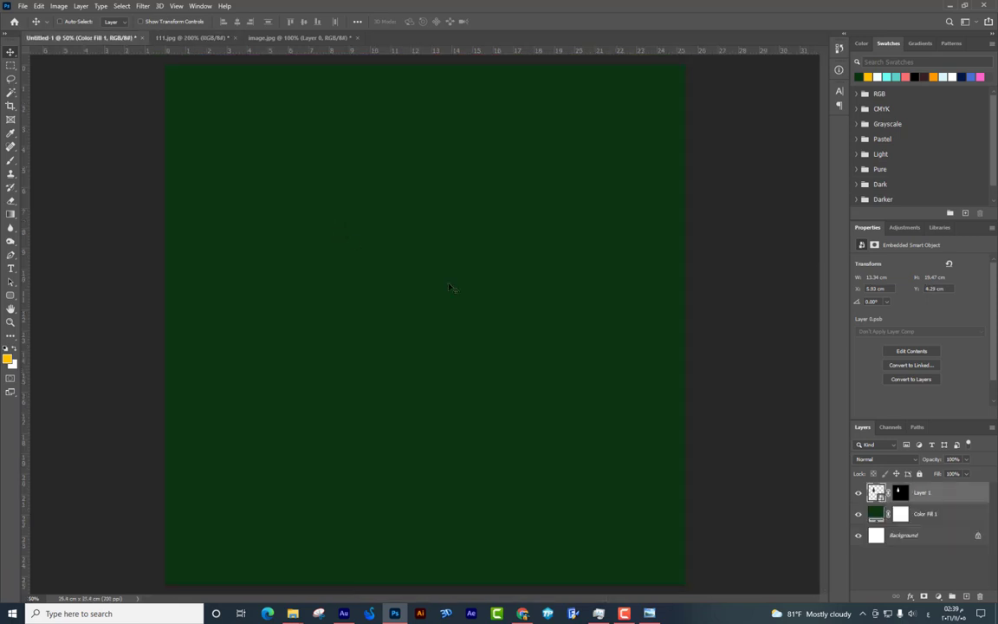
Convert the bottle's Layer 1 into a smart object.
{"action": "left_click", "coordinate": [966, 597]}
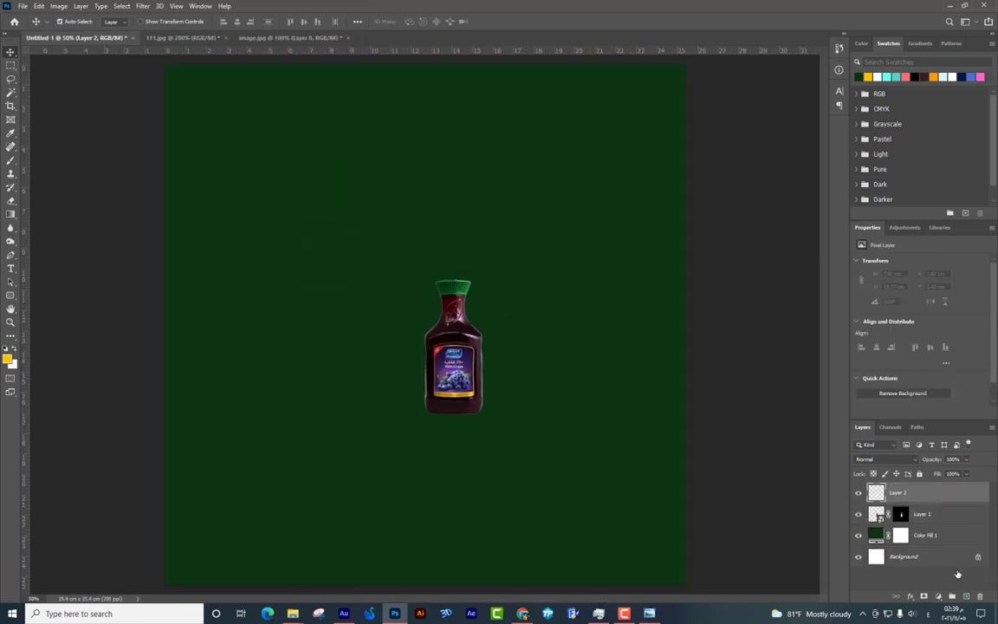
{"action": "key", "text": "ctrl+z"}
{"action": "left_click", "coordinate": [966, 597]}
{"action": "right_click", "coordinate": [940, 514]}
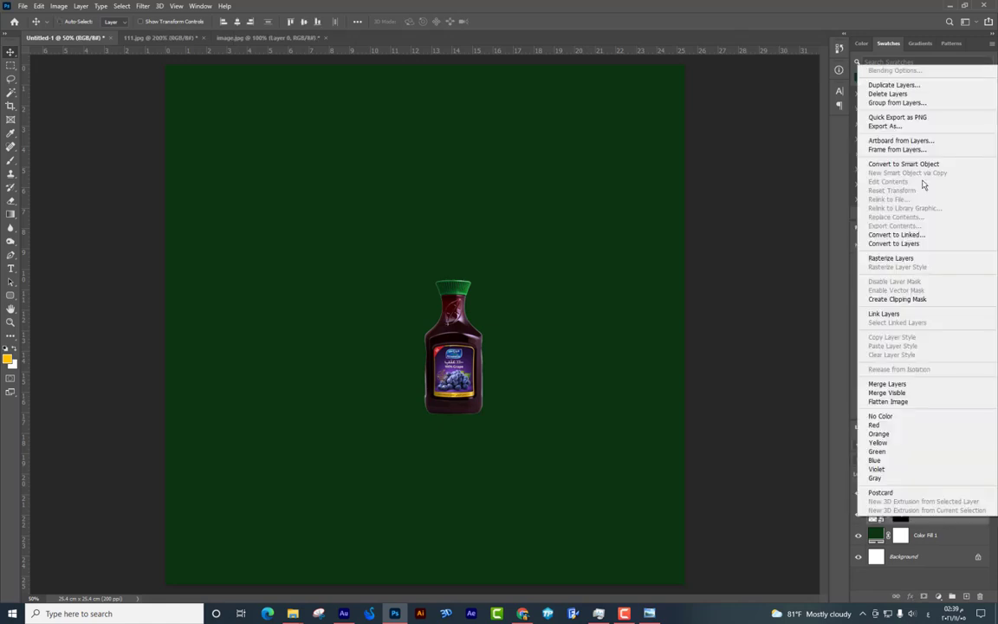
{"action": "left_click", "coordinate": [899, 164]}
{"action": "right_click", "coordinate": [922, 514]}
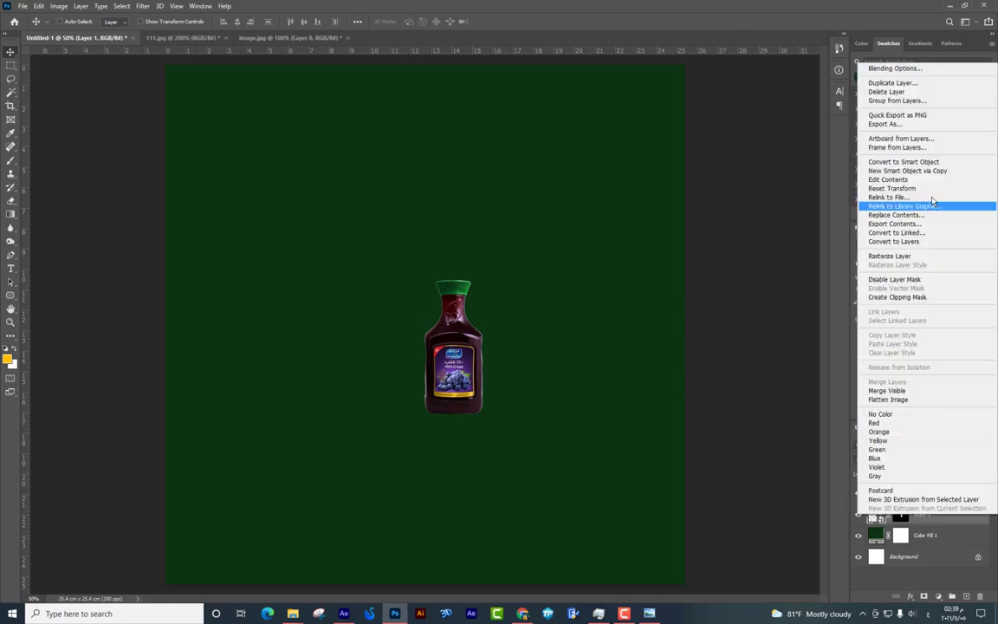
{"action": "left_click", "coordinate": [904, 162]}
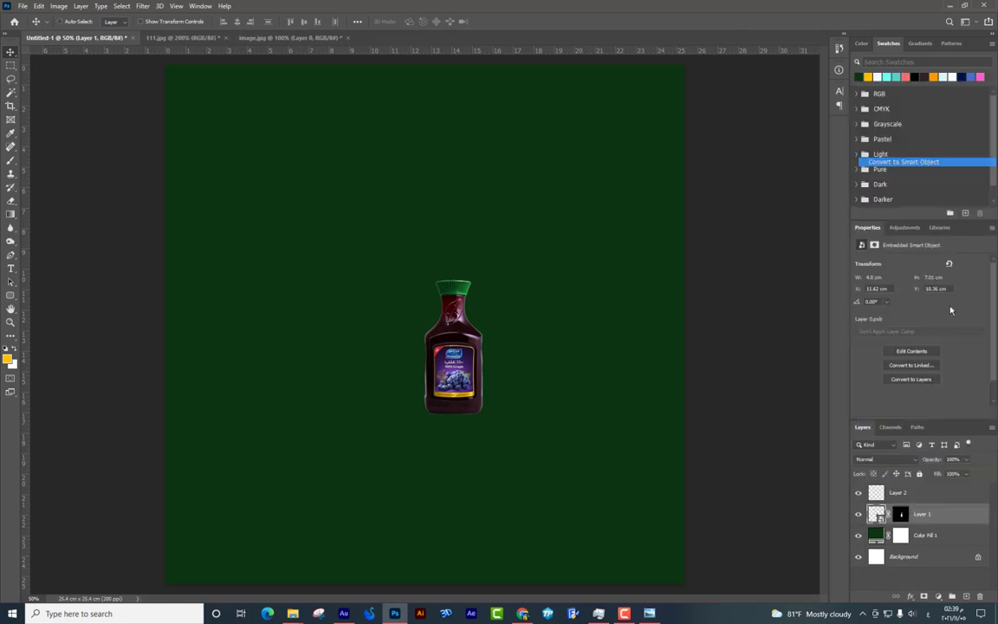
Scale the bottle up to 6.96 × 15.91 cm and centre it on the green canvas.
{"action": "right_click", "coordinate": [483, 376]}
{"action": "left_click", "coordinate": [490, 378]}
{"action": "key", "text": "ctrl+t"}
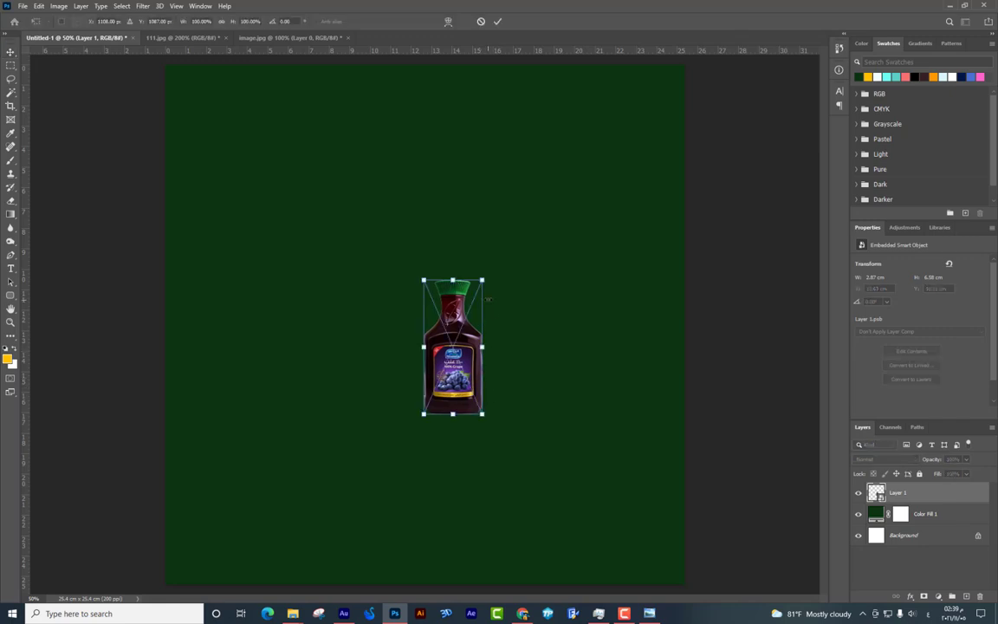
{"action": "left_click_drag", "start_coordinate": [482, 282], "coordinate": [535, 200]}
{"action": "key", "text": "Return"}
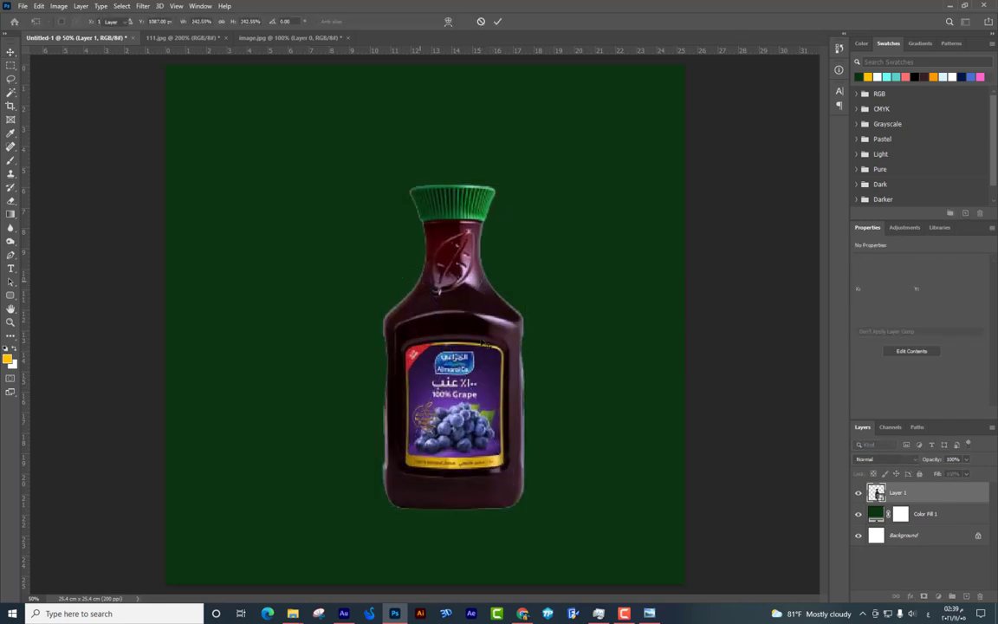
{"action": "left_click_drag", "start_coordinate": [480, 347], "coordinate": [454, 316]}
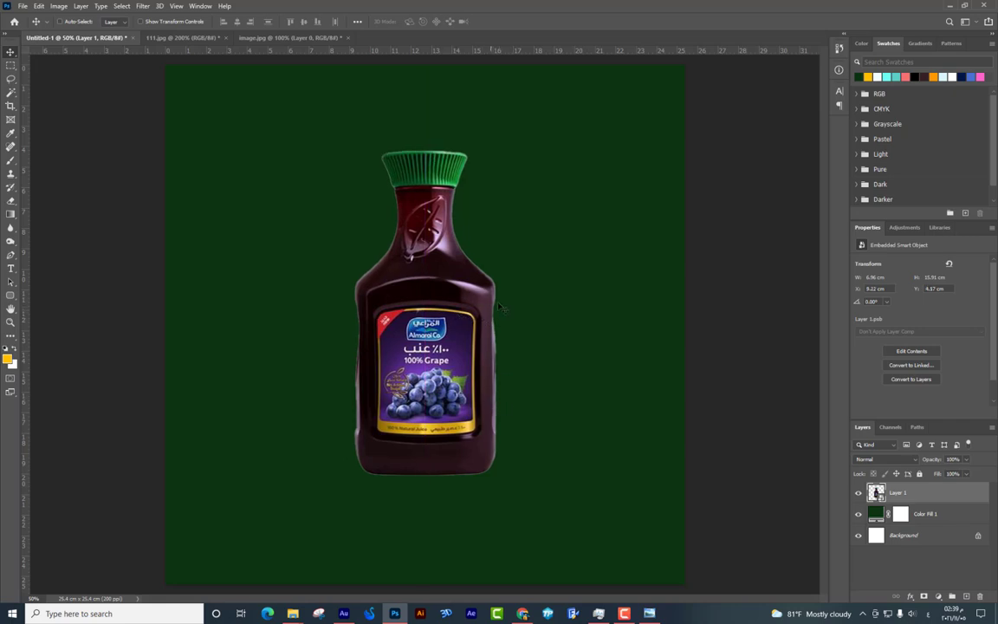
Zoom in and pan so the bottle cap sits in the middle of the view.
{"action": "scroll", "coordinate": [506, 245], "scroll_direction": "up", "scroll_amount": 3}
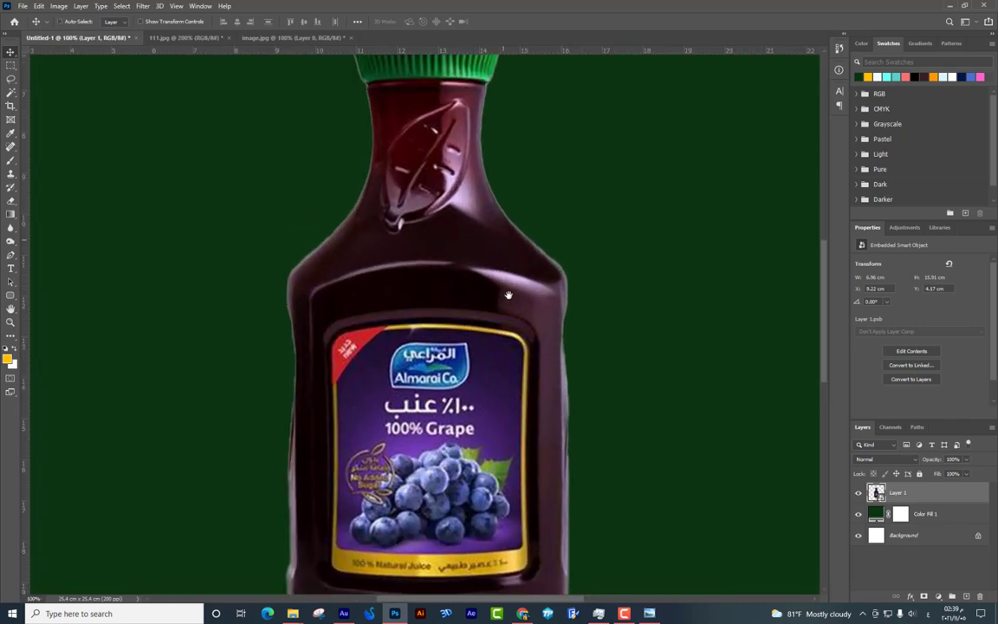
{"action": "scroll", "coordinate": [512, 382], "scroll_direction": "up", "scroll_amount": 3}
{"action": "key", "text": "ctrl+plus"}
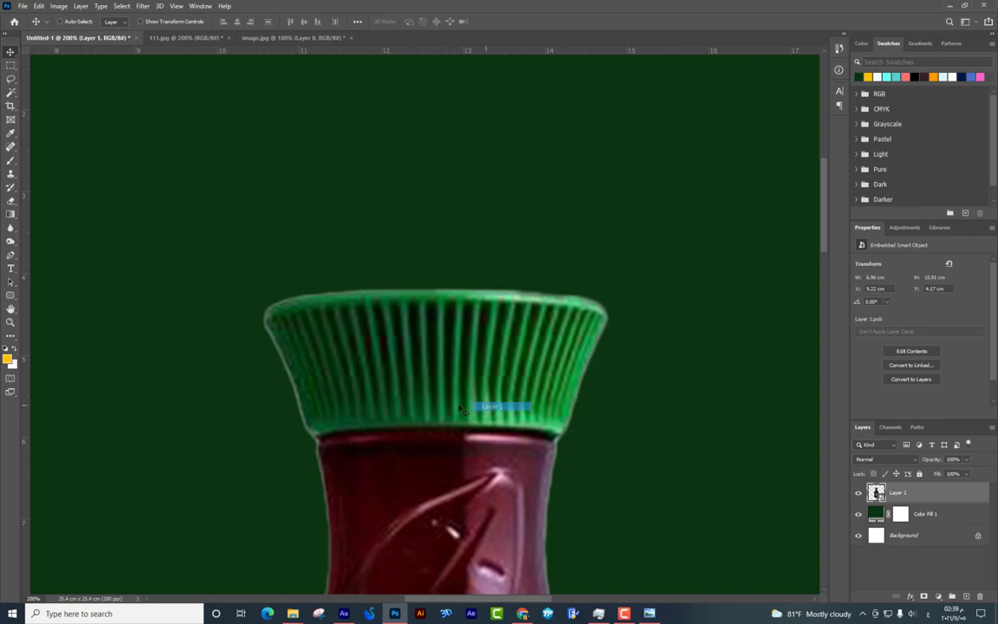
{"action": "left_click_drag", "start_coordinate": [461, 409], "coordinate": [423, 334]}
{"action": "key", "text": "ctrl+z"}
{"action": "scroll", "coordinate": [390, 347], "scroll_direction": "down", "scroll_amount": 2}
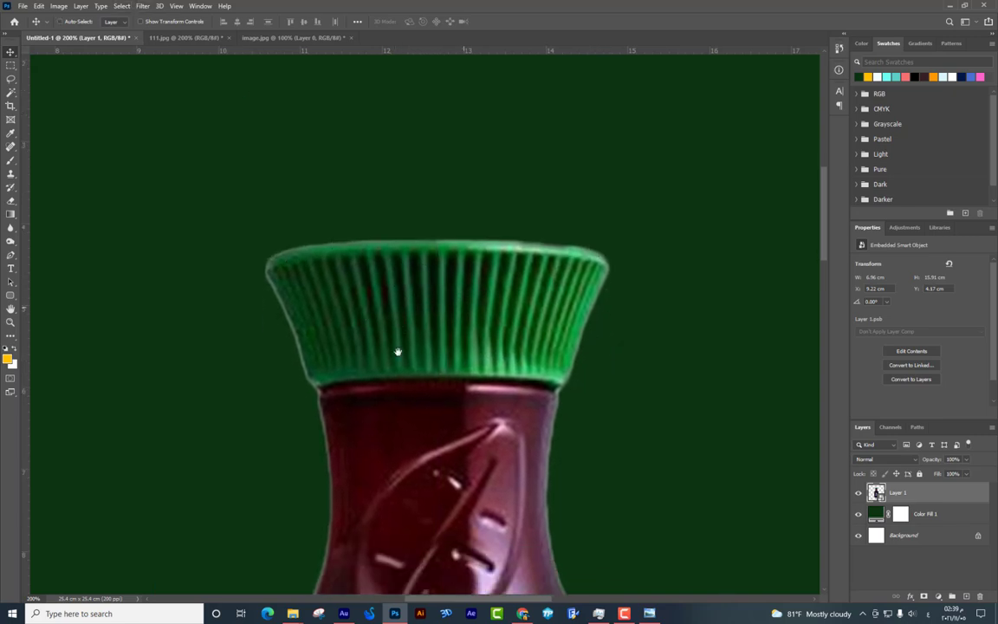
{"action": "left_click_drag", "start_coordinate": [398, 352], "coordinate": [402, 332]}
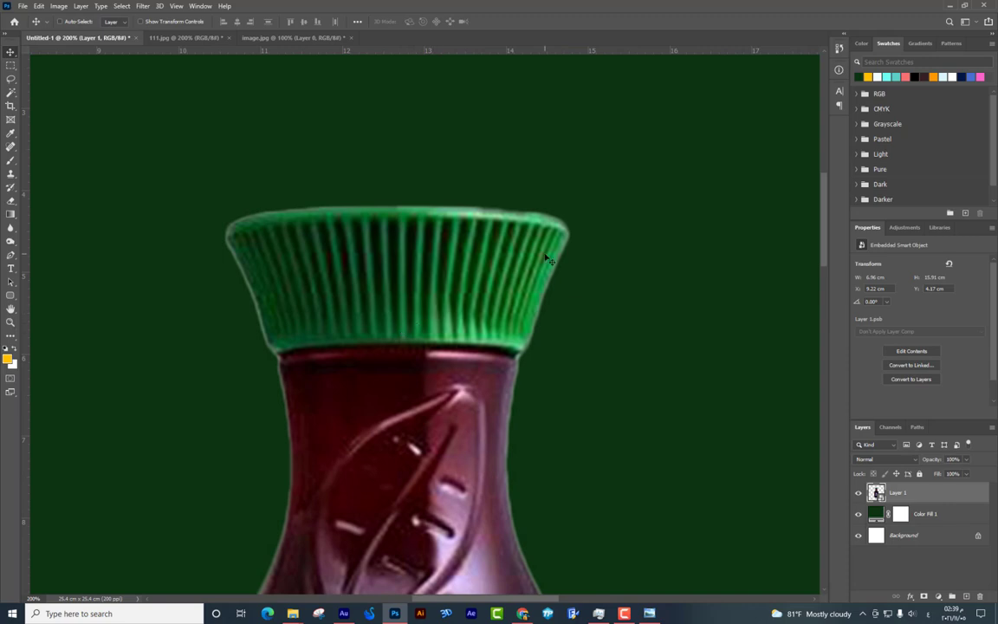
{"action": "left_click_drag", "start_coordinate": [552, 242], "coordinate": [521, 303]}
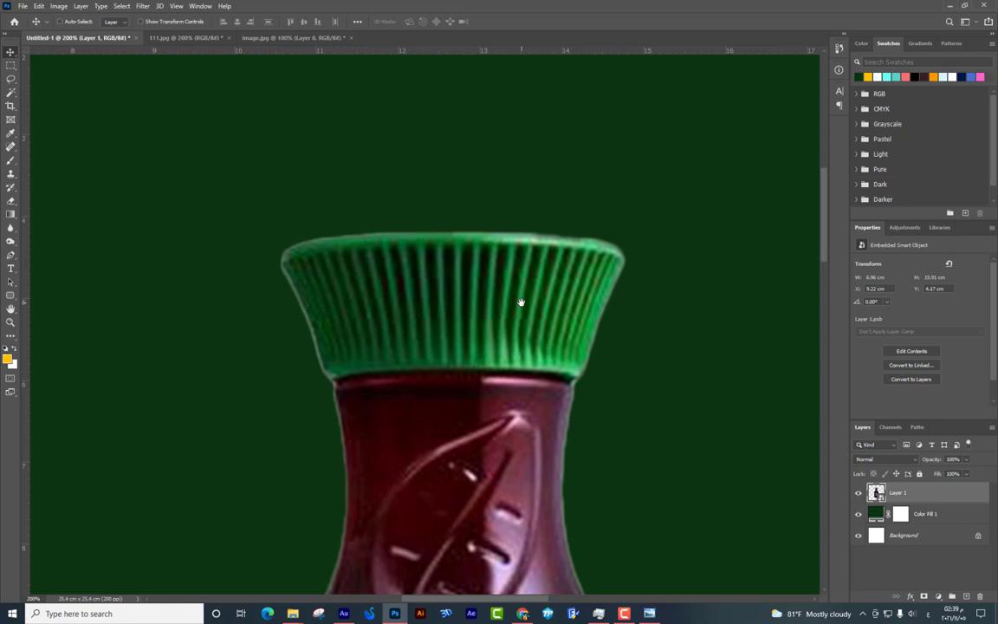
Apply the Sharpen More filter twice to the bottle smart object.
{"action": "left_click", "coordinate": [144, 7]}
{"action": "mouse_move", "coordinate": [154, 198]}
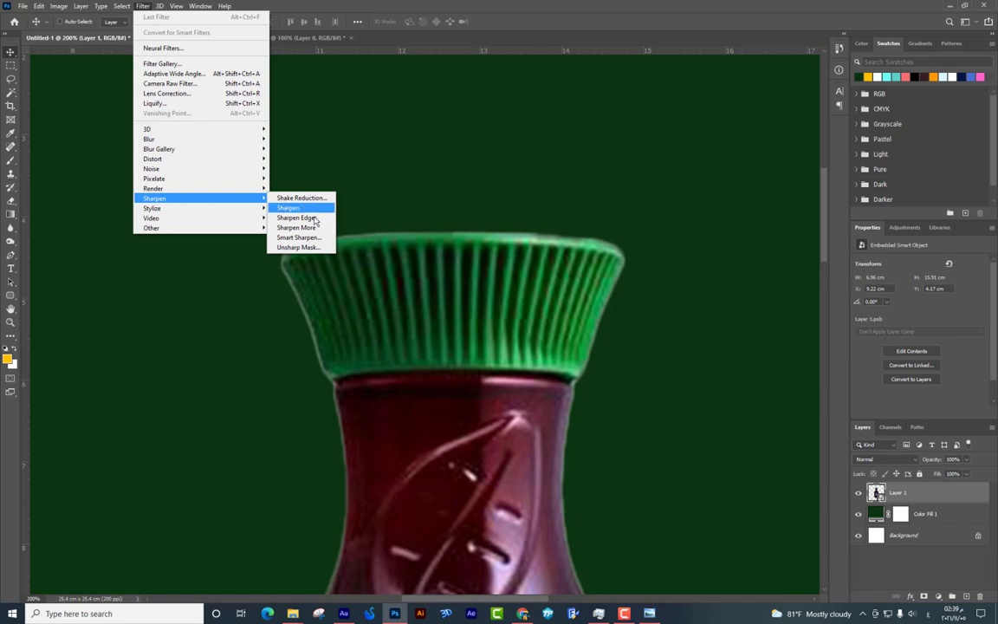
{"action": "left_click", "coordinate": [311, 230]}
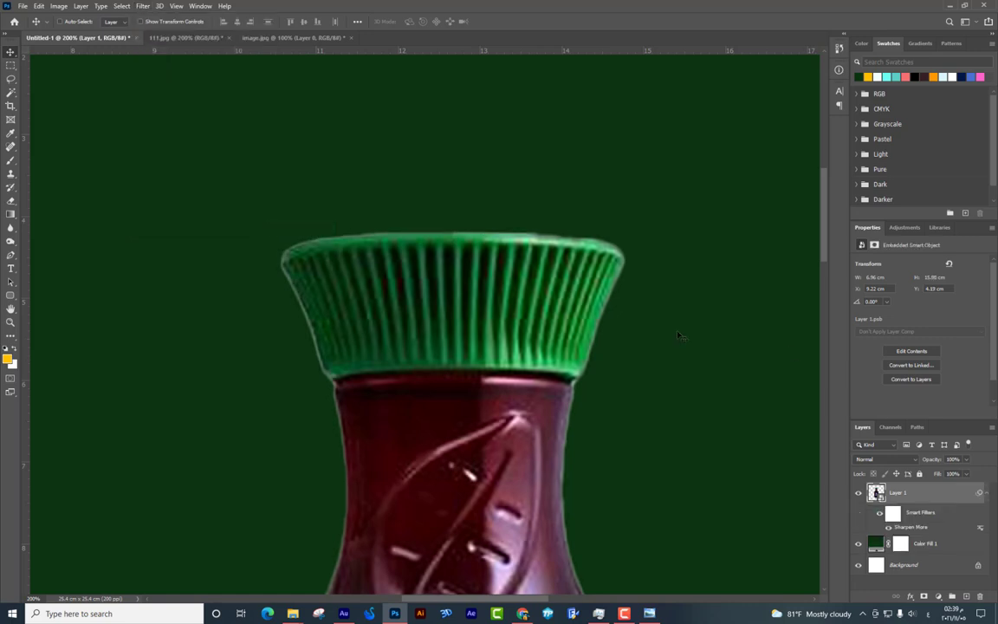
{"action": "left_click", "coordinate": [158, 7]}
{"action": "mouse_move", "coordinate": [143, 6]}
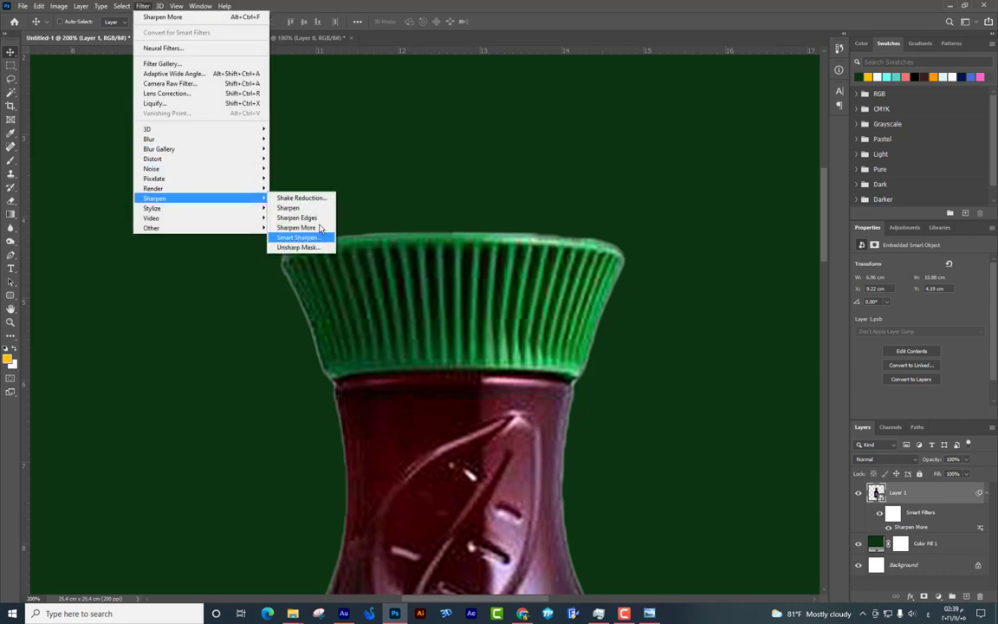
{"action": "left_click", "coordinate": [311, 227]}
{"action": "scroll", "coordinate": [468, 234], "scroll_direction": "down", "scroll_amount": 1}
{"action": "key", "text": "ctrl+minus"}
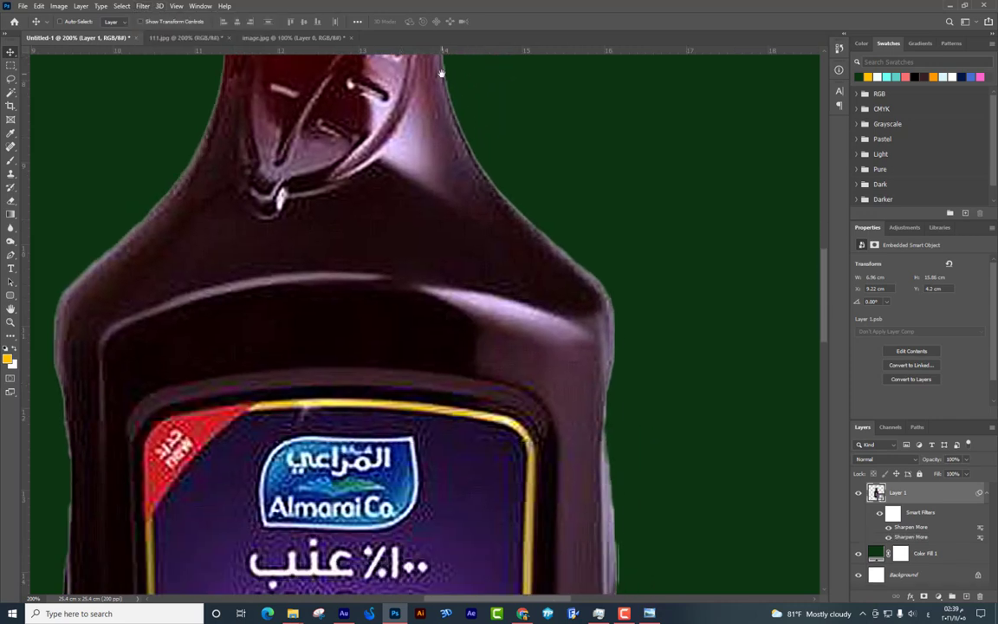
{"action": "scroll", "coordinate": [441, 73], "scroll_direction": "up", "scroll_amount": 1}
{"action": "scroll", "coordinate": [441, 73], "scroll_direction": "down", "scroll_amount": 1}
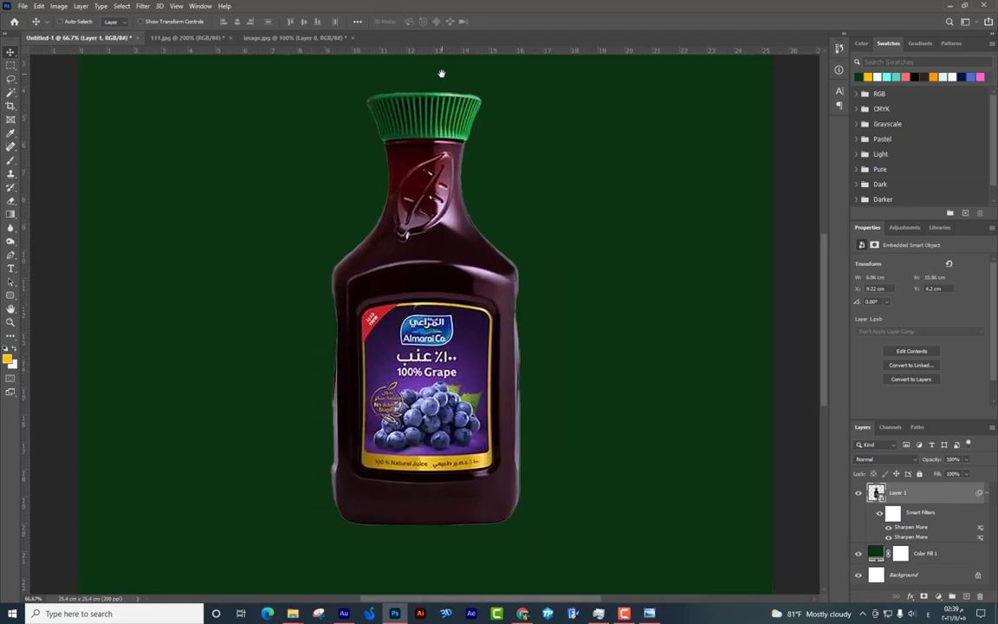
{"action": "left_click_drag", "start_coordinate": [552, 216], "coordinate": [581, 311]}
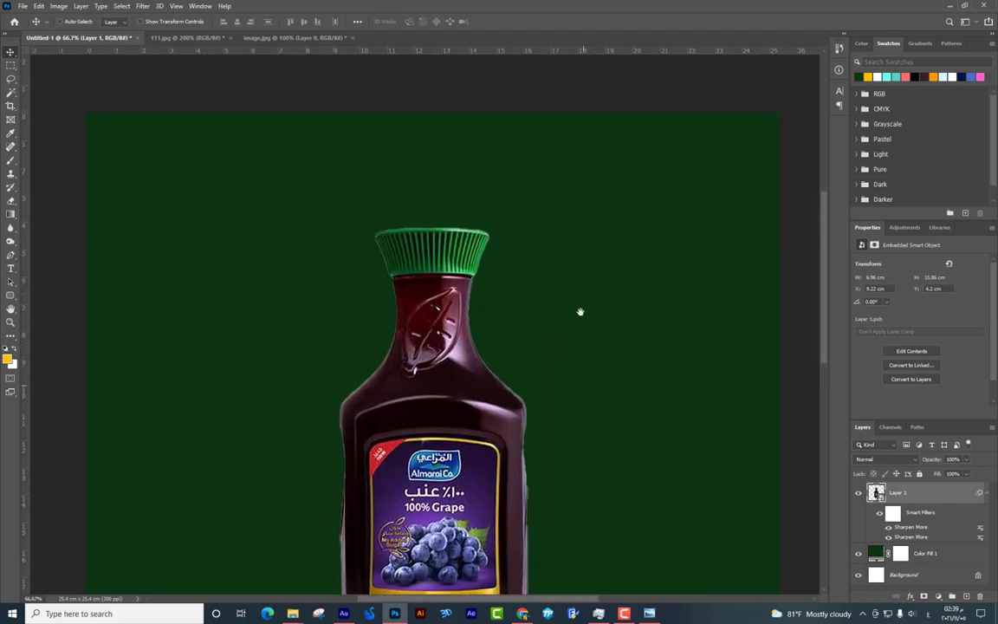
Add a Camera Raw filter with Noise Reduction raised from 30 to 97.
{"action": "left_click", "coordinate": [143, 6]}
{"action": "left_click", "coordinate": [161, 86]}
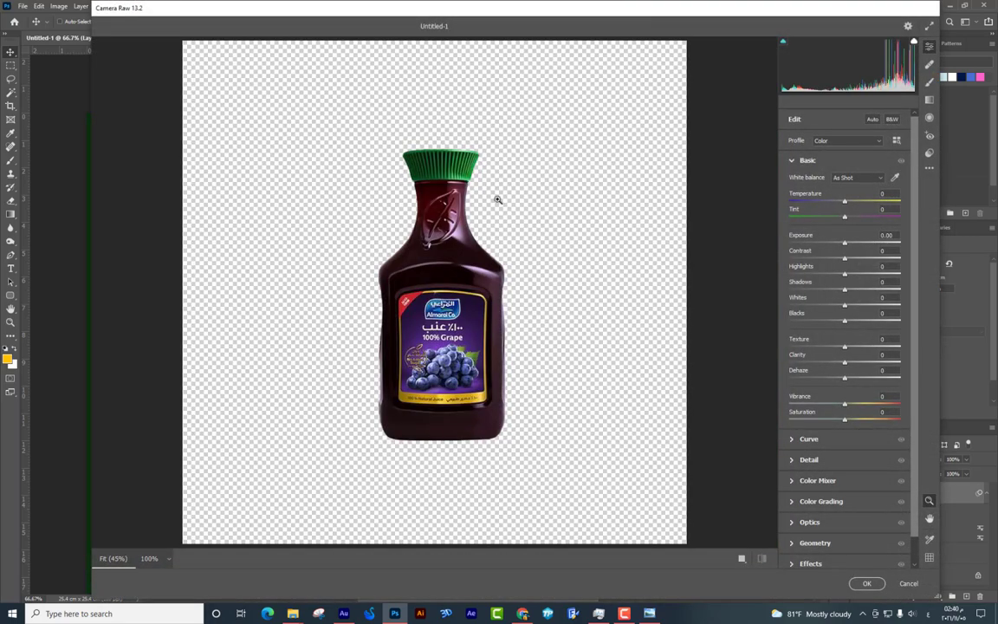
{"action": "scroll", "coordinate": [447, 174], "scroll_direction": "up", "scroll_amount": 5}
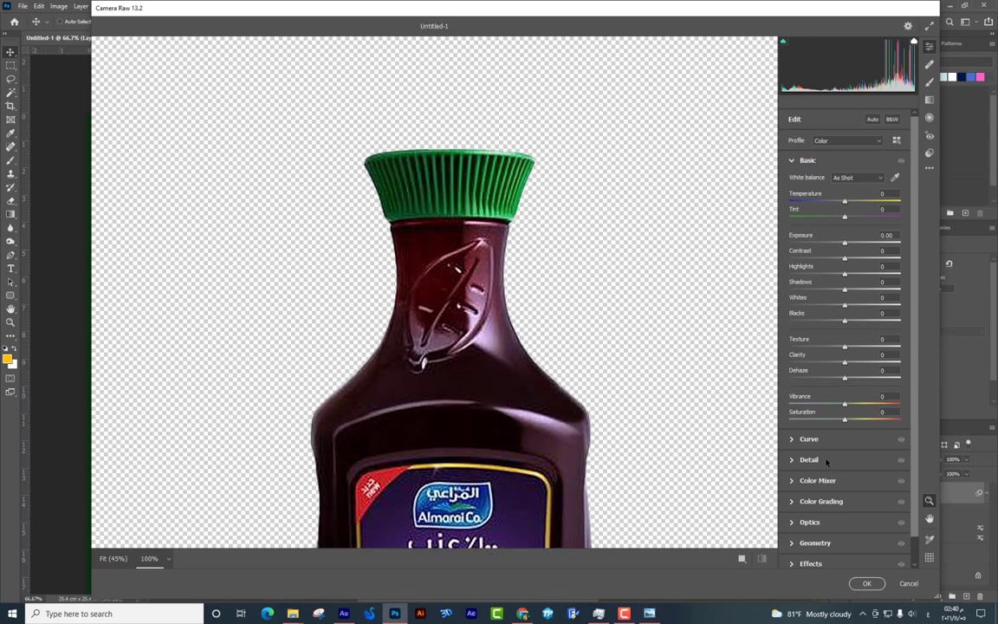
{"action": "left_click", "coordinate": [827, 460]}
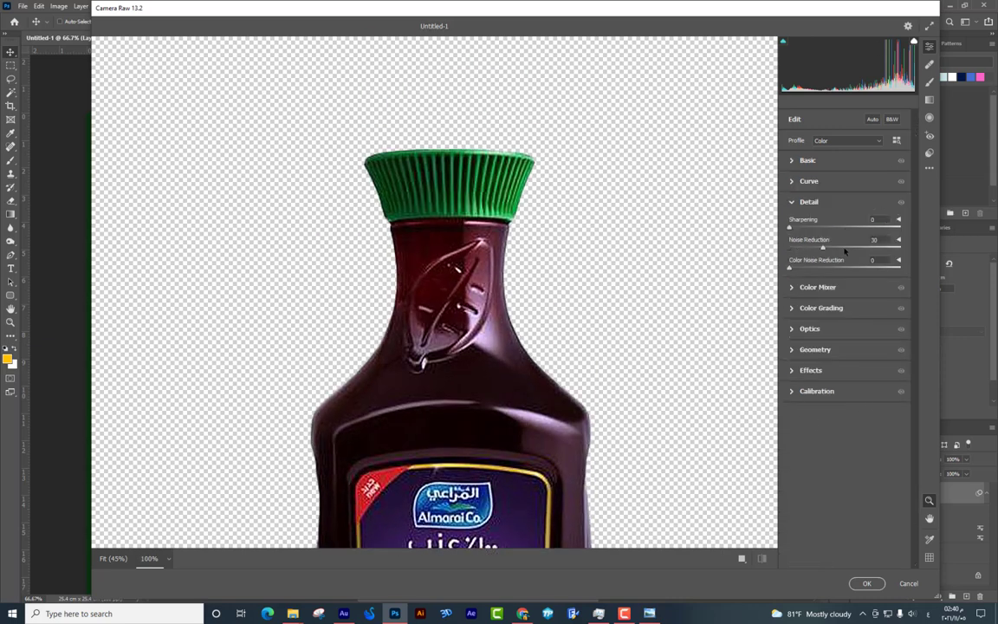
{"action": "left_click_drag", "start_coordinate": [845, 250], "coordinate": [898, 251]}
{"action": "left_click", "coordinate": [867, 583]}
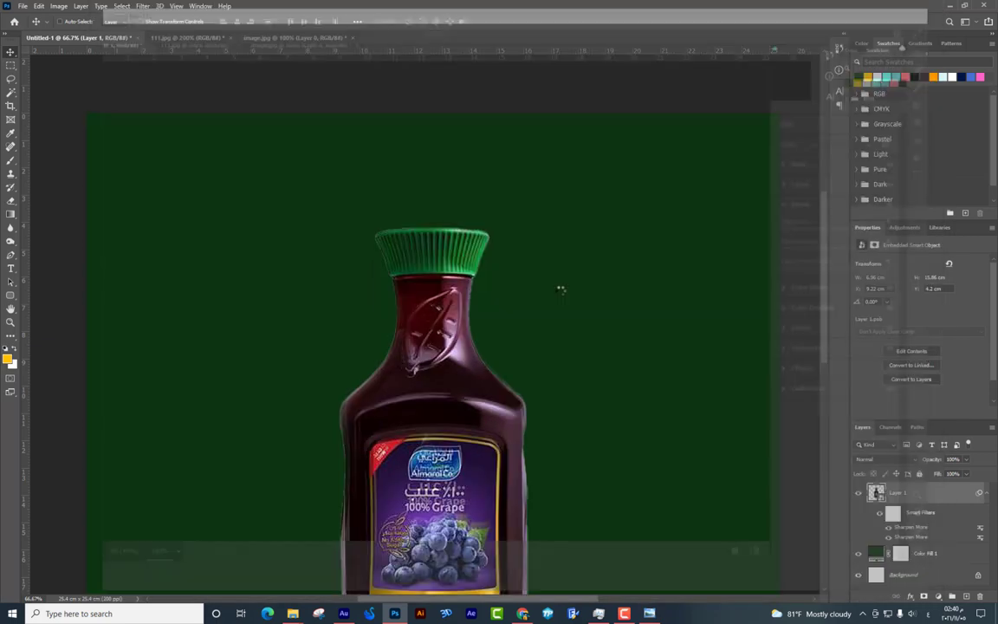
{"action": "scroll", "coordinate": [402, 238], "scroll_direction": "up", "scroll_amount": 2}
{"action": "scroll", "coordinate": [402, 238], "scroll_direction": "up", "scroll_amount": 2}
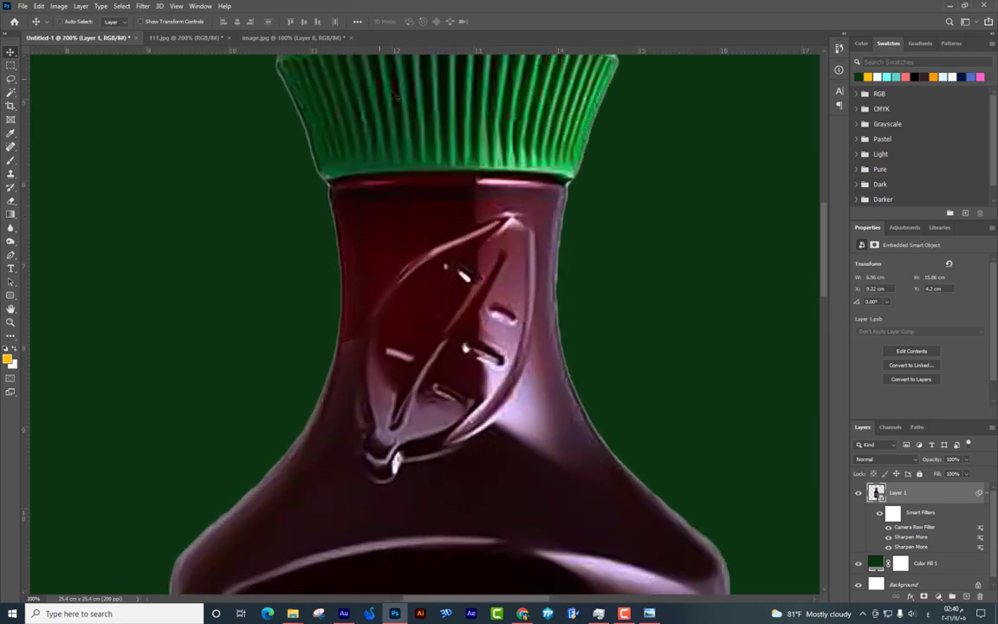
{"action": "scroll", "coordinate": [402, 238], "scroll_direction": "up", "scroll_amount": 1}
{"action": "scroll", "coordinate": [402, 238], "scroll_direction": "down", "scroll_amount": 2}
{"action": "scroll", "coordinate": [403, 240], "scroll_direction": "down", "scroll_amount": 1}
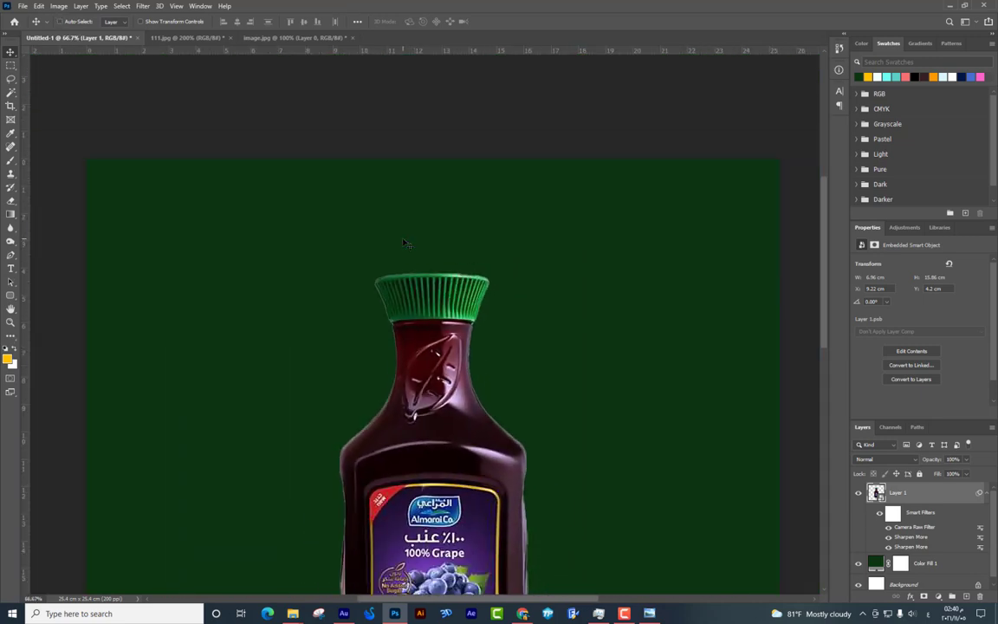
{"action": "scroll", "coordinate": [419, 240], "scroll_direction": "up", "scroll_amount": 3}
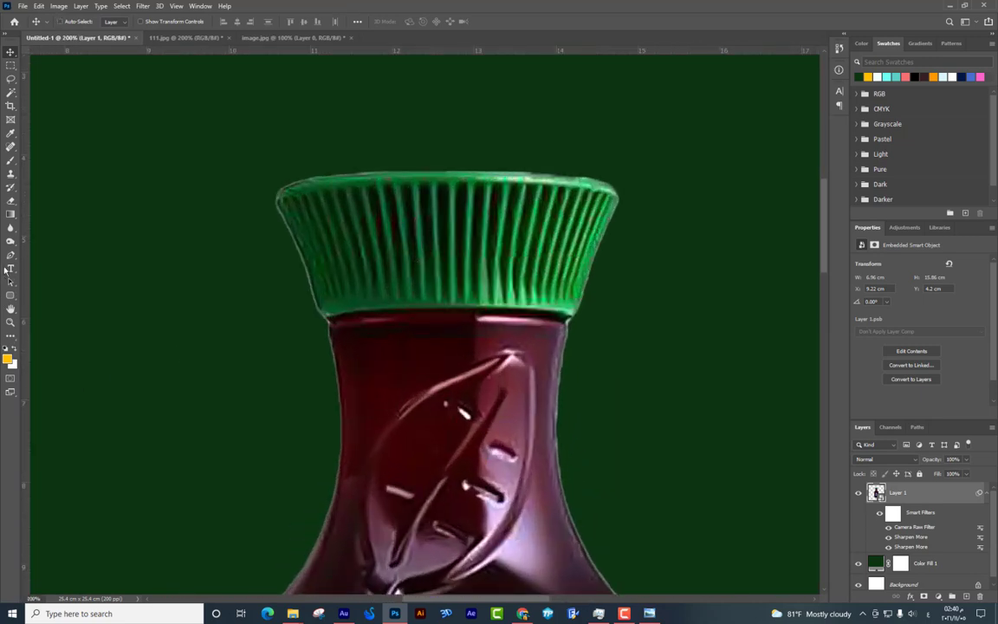
Trace the green cap's outline with the Pen tool and turn it into a selection.
{"action": "left_click", "coordinate": [10, 255]}
{"action": "left_click", "coordinate": [326, 323]}
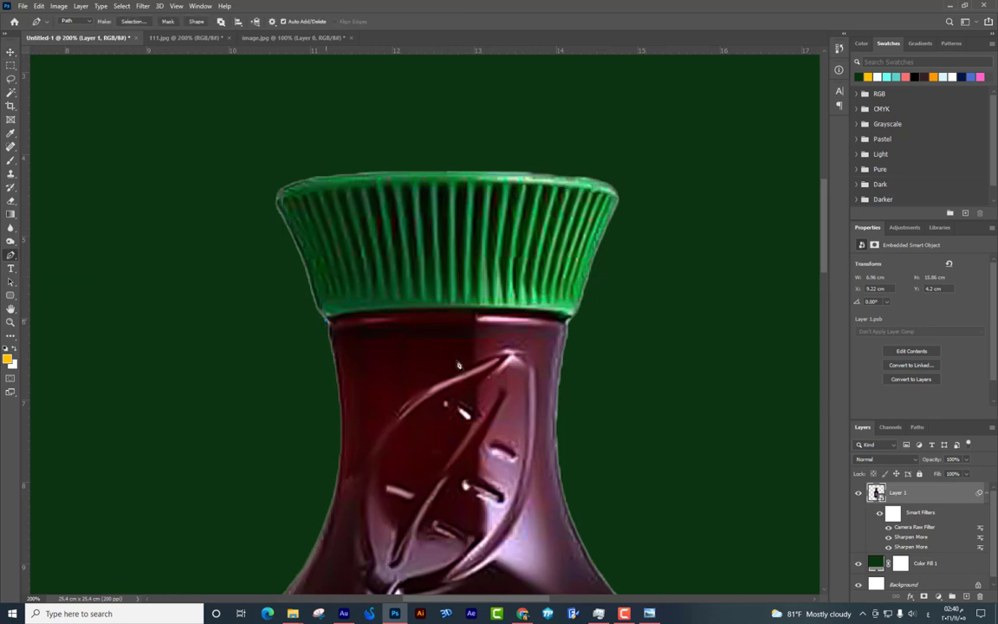
{"action": "left_click_drag", "start_coordinate": [575, 329], "coordinate": [646, 355]}
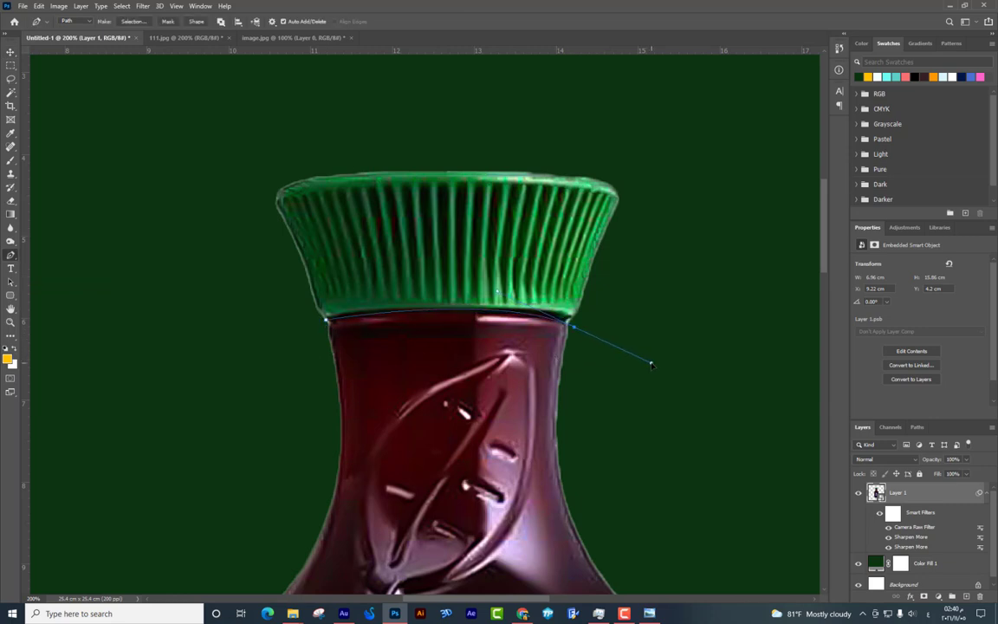
{"action": "left_click_drag", "start_coordinate": [402, 310], "coordinate": [422, 308]}
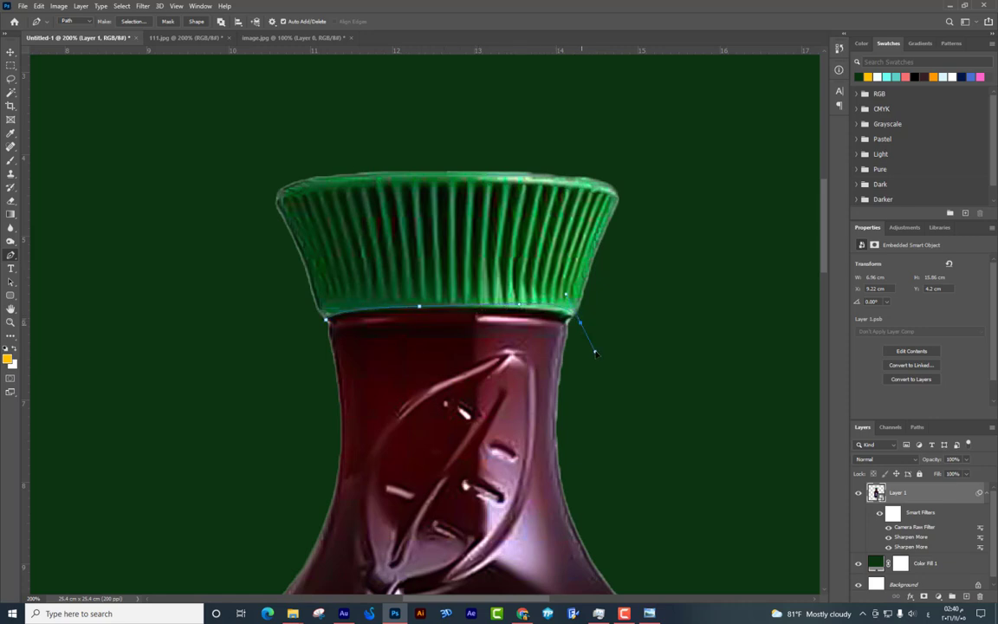
{"action": "left_click", "coordinate": [653, 266]}
{"action": "left_click", "coordinate": [655, 175]}
{"action": "left_click", "coordinate": [564, 133]}
{"action": "left_click", "coordinate": [448, 129]}
{"action": "left_click_drag", "start_coordinate": [385, 129], "coordinate": [342, 128]}
{"action": "left_click", "coordinate": [283, 128]}
{"action": "left_click", "coordinate": [227, 169]}
{"action": "left_click_drag", "start_coordinate": [222, 232], "coordinate": [223, 261]}
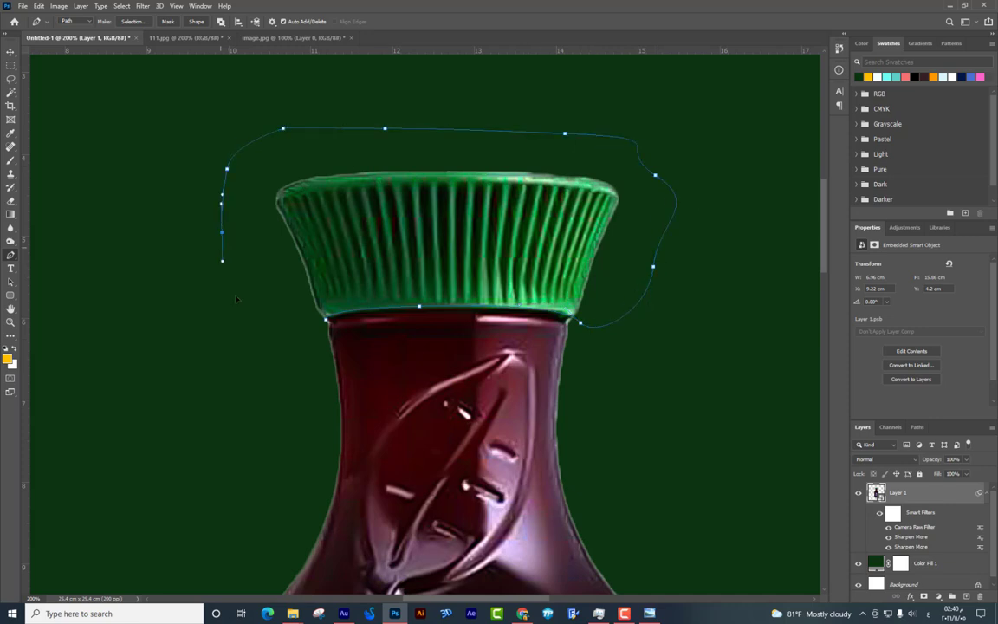
{"action": "key", "text": "ctrl+Return"}
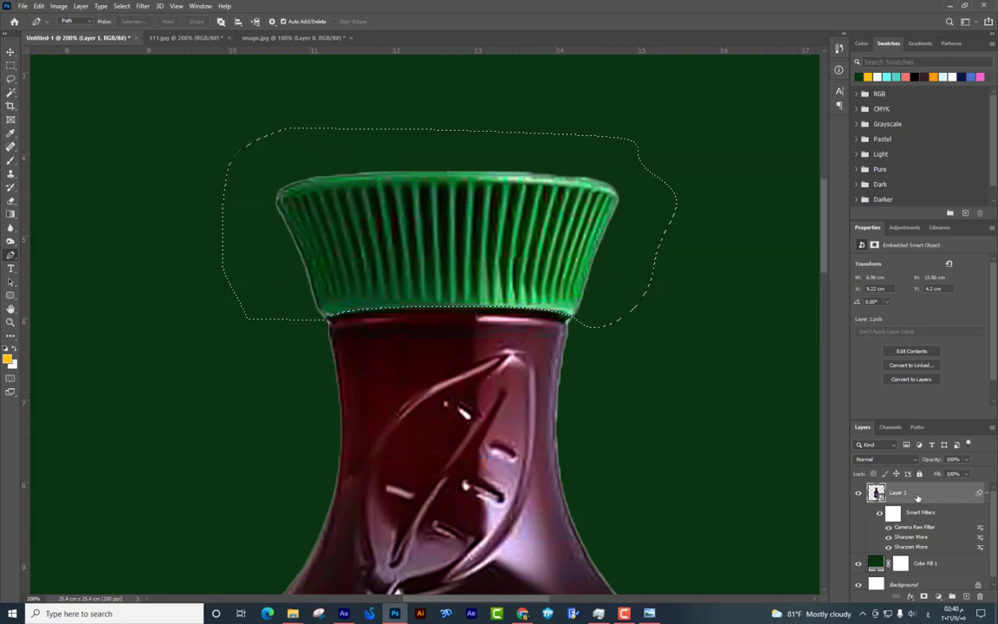
Rasterize Layer 1 and cut the selected cap onto its own Layer 2, left in place.
{"action": "right_click", "coordinate": [905, 492]}
{"action": "left_click", "coordinate": [890, 236]}
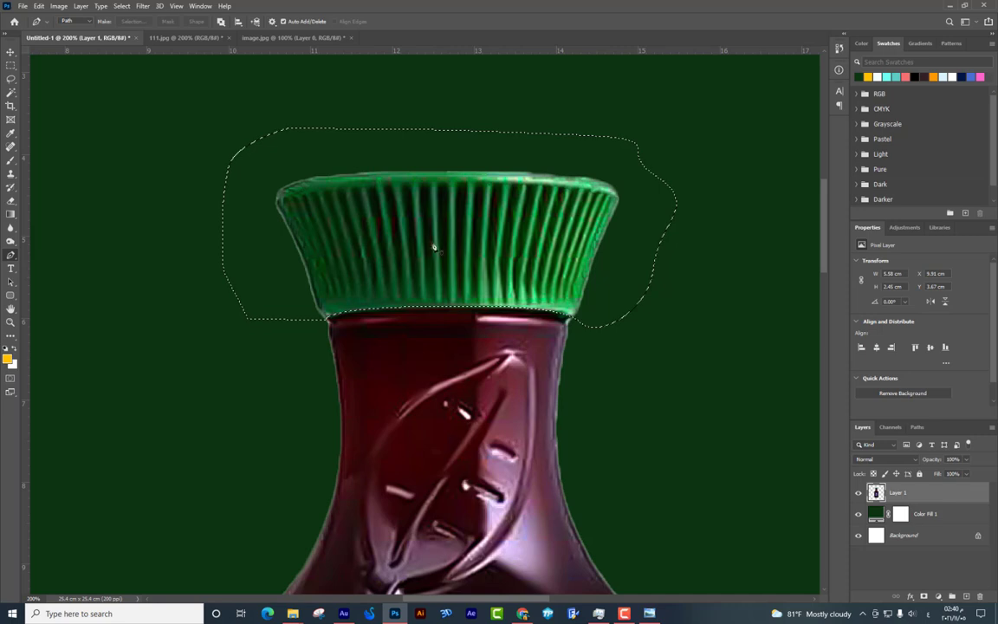
{"action": "left_click", "coordinate": [10, 66]}
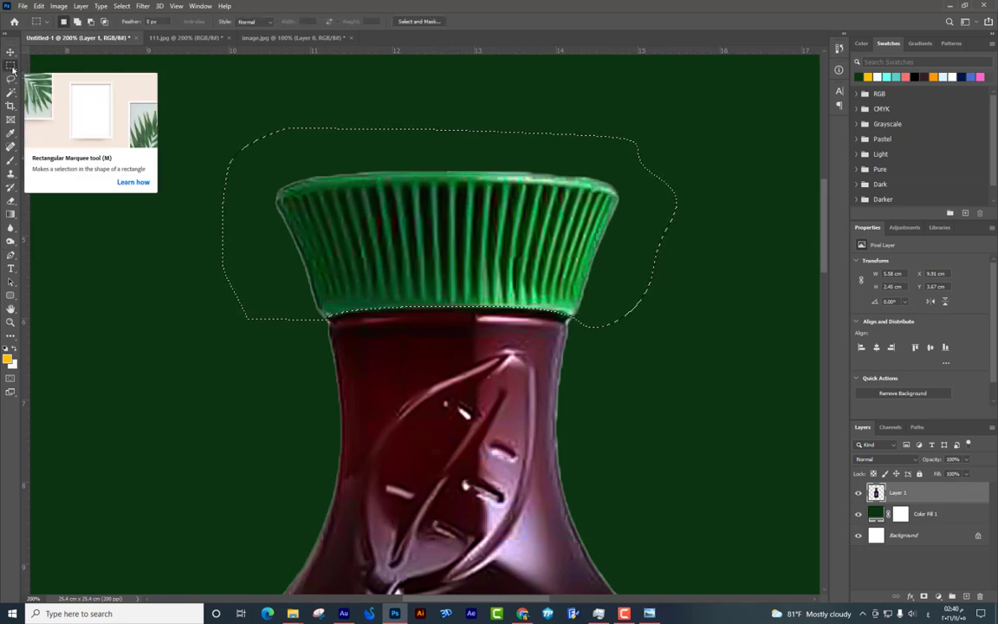
{"action": "right_click", "coordinate": [478, 224]}
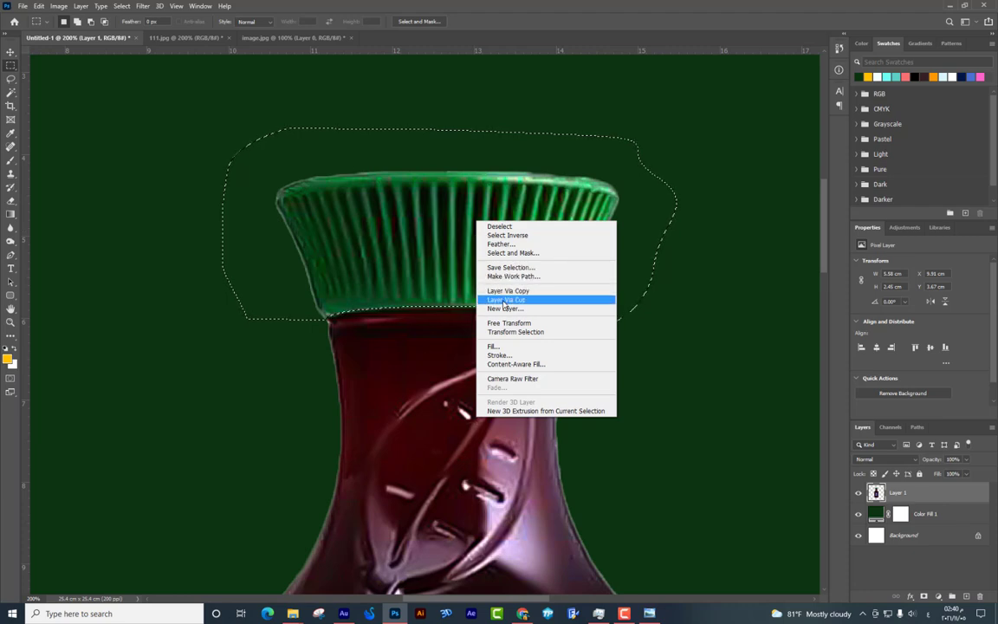
{"action": "left_click", "coordinate": [515, 303]}
{"action": "key", "text": "v"}
{"action": "left_click_drag", "start_coordinate": [524, 291], "coordinate": [530, 222]}
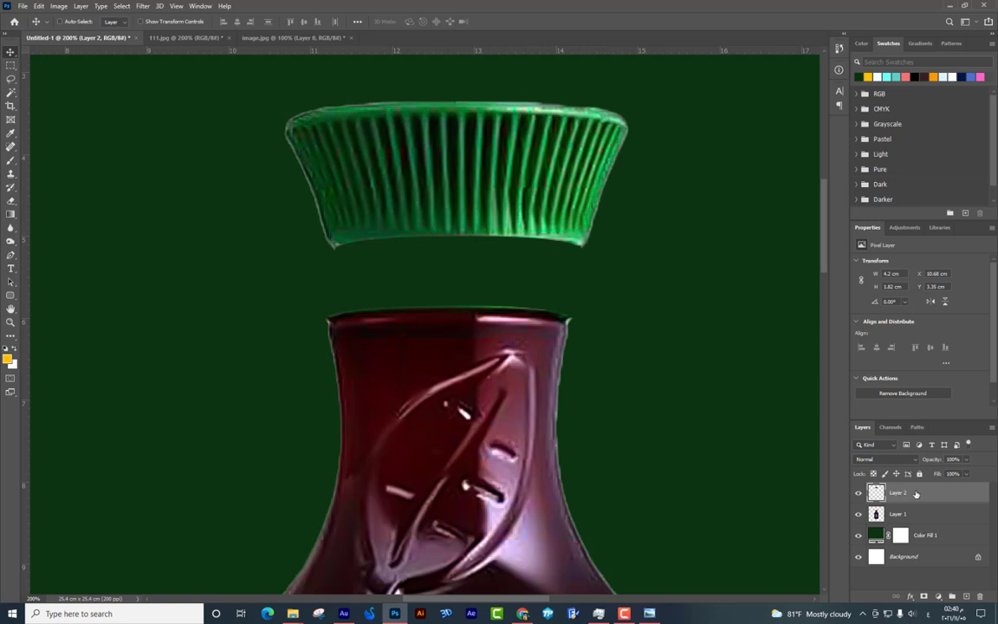
{"action": "left_click", "coordinate": [897, 514]}
{"action": "key", "text": "ctrl+z"}
{"action": "key", "text": "ctrl+shift+z"}
{"action": "key", "text": "ctrl+z"}
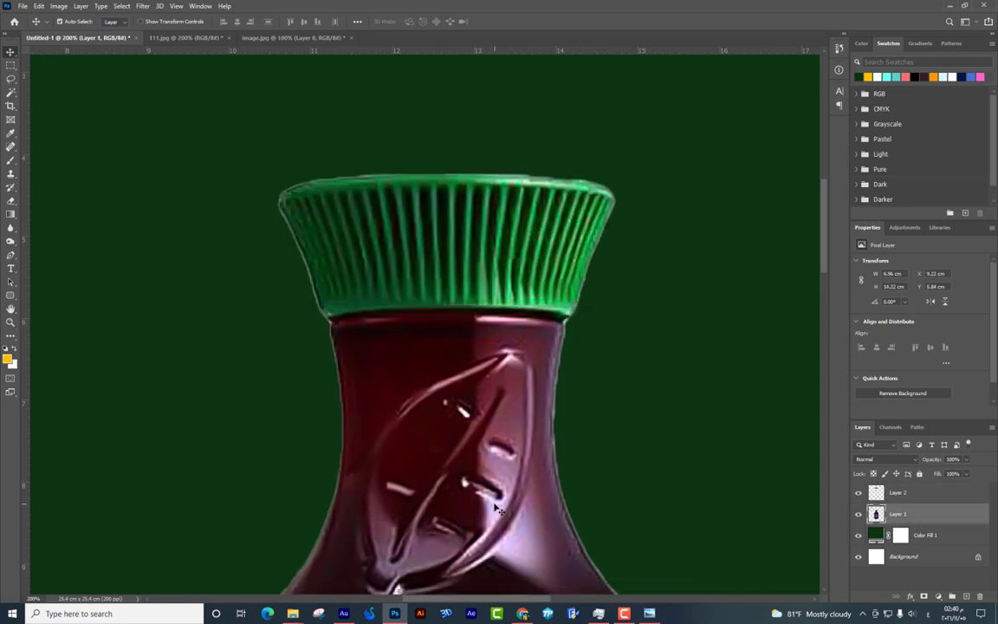
Zoom out and recentre the view to see the whole bottle.
{"action": "key", "text": "ctrl+minus"}
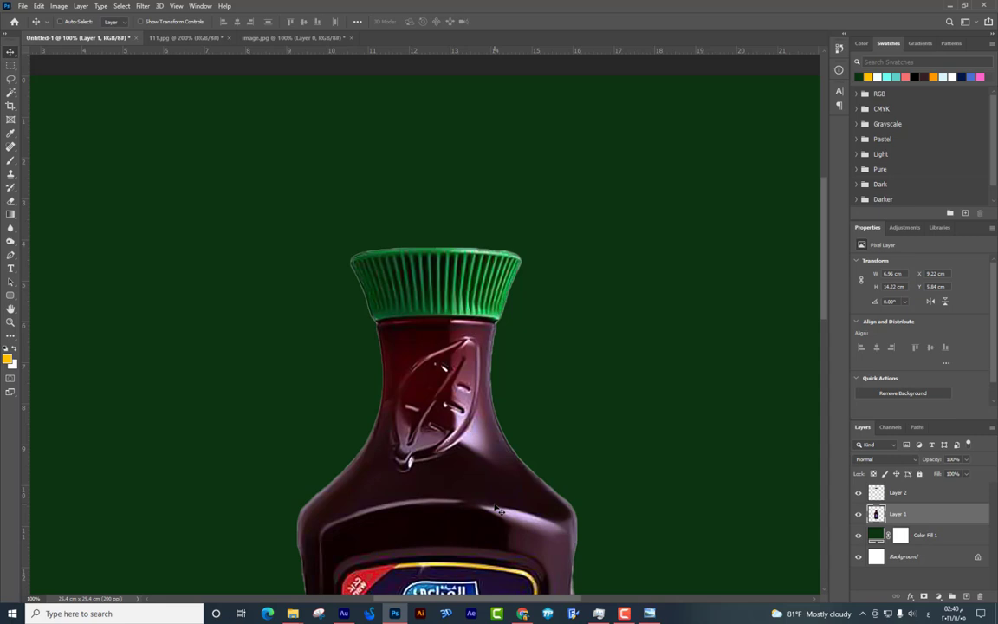
{"action": "scroll", "coordinate": [577, 268], "scroll_direction": "down", "scroll_amount": 3}
{"action": "scroll", "coordinate": [563, 216], "scroll_direction": "down", "scroll_amount": 1}
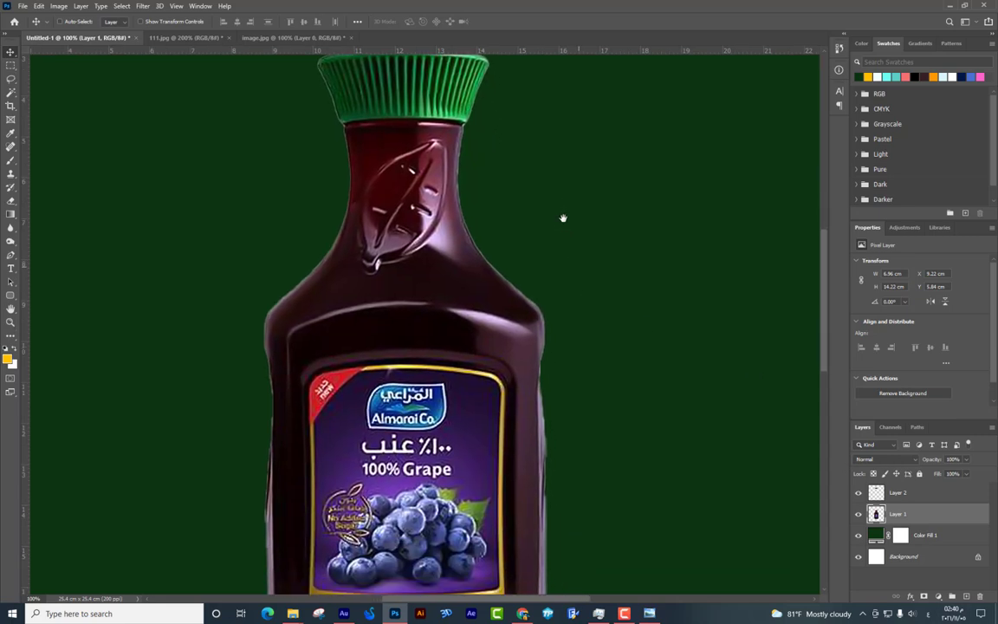
{"action": "key", "text": "ctrl+minus"}
{"action": "left_click_drag", "start_coordinate": [501, 292], "coordinate": [563, 215]}
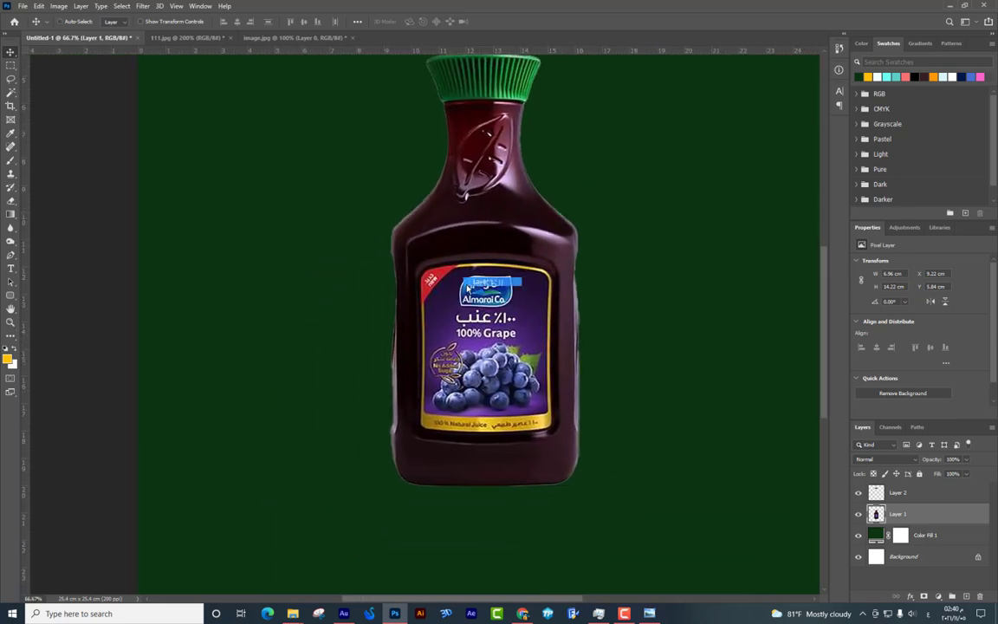
{"action": "scroll", "coordinate": [486, 337], "scroll_direction": "up", "scroll_amount": 2}
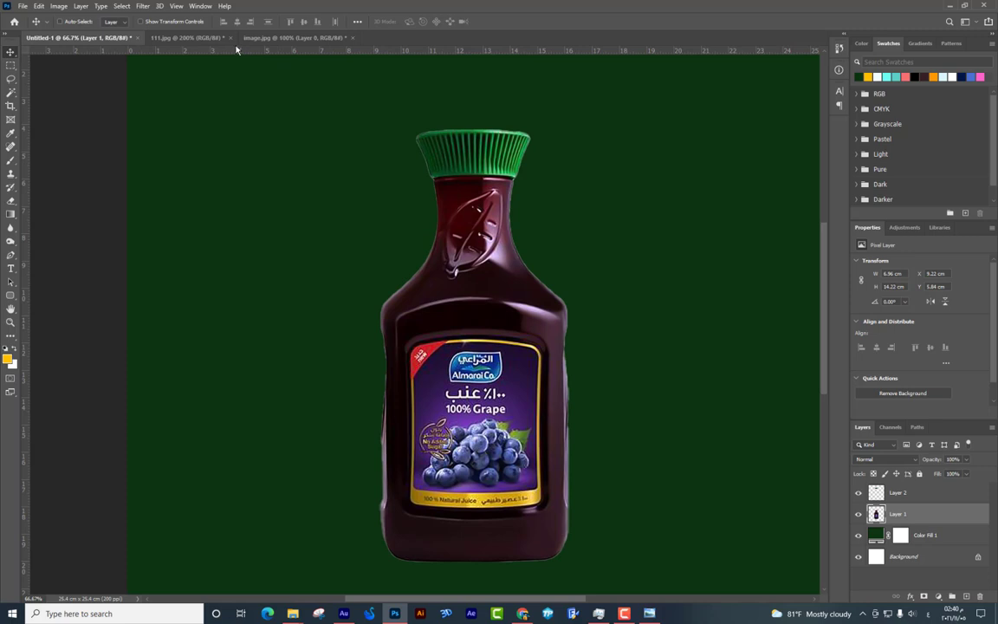
Review the 111.jpg and image.jpg tabs, return to Untitled-1, then switch to File Explorer.
{"action": "left_click", "coordinate": [187, 38]}
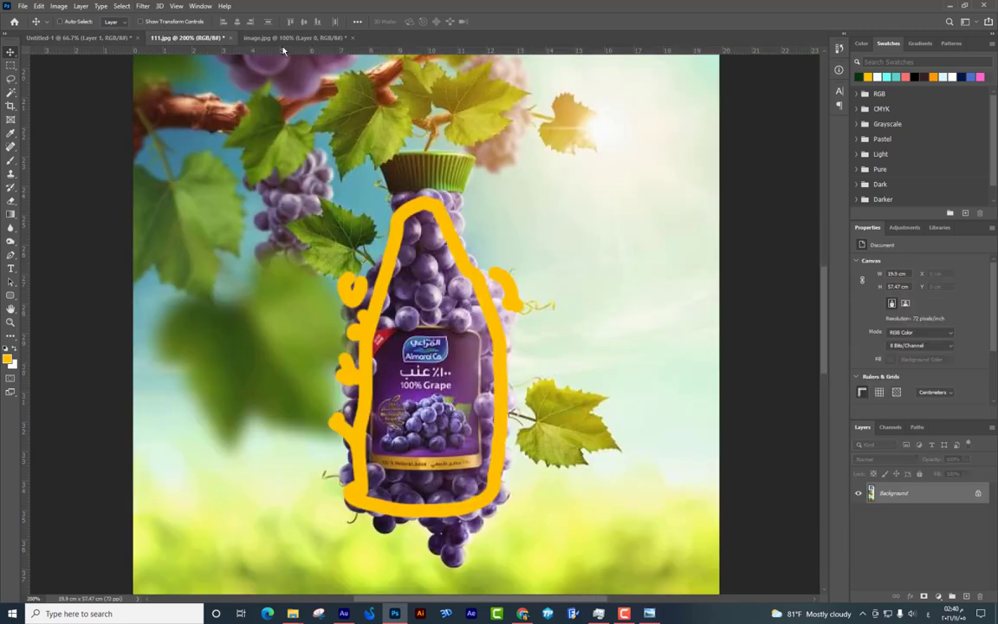
{"action": "left_click", "coordinate": [260, 38]}
{"action": "left_click", "coordinate": [108, 39]}
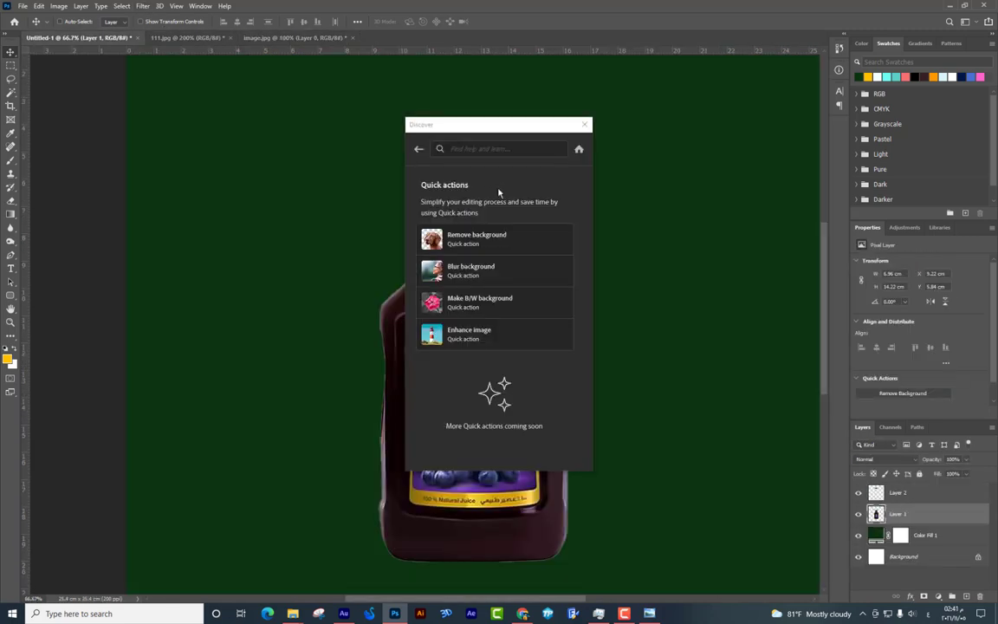
{"action": "left_click", "coordinate": [585, 124]}
{"action": "right_click", "coordinate": [439, 231]}
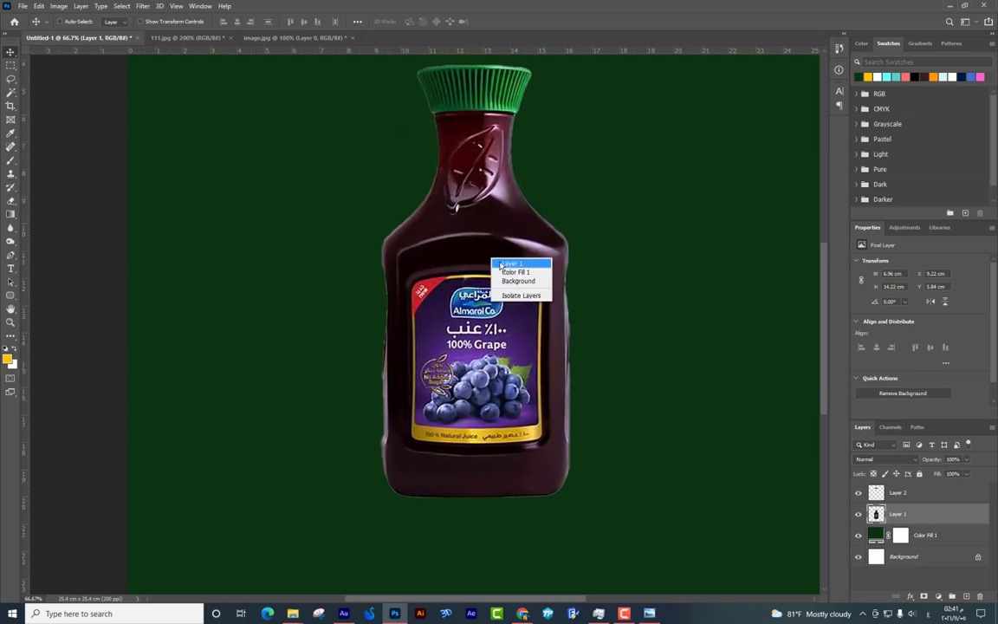
{"action": "key", "text": "alt+Tab"}
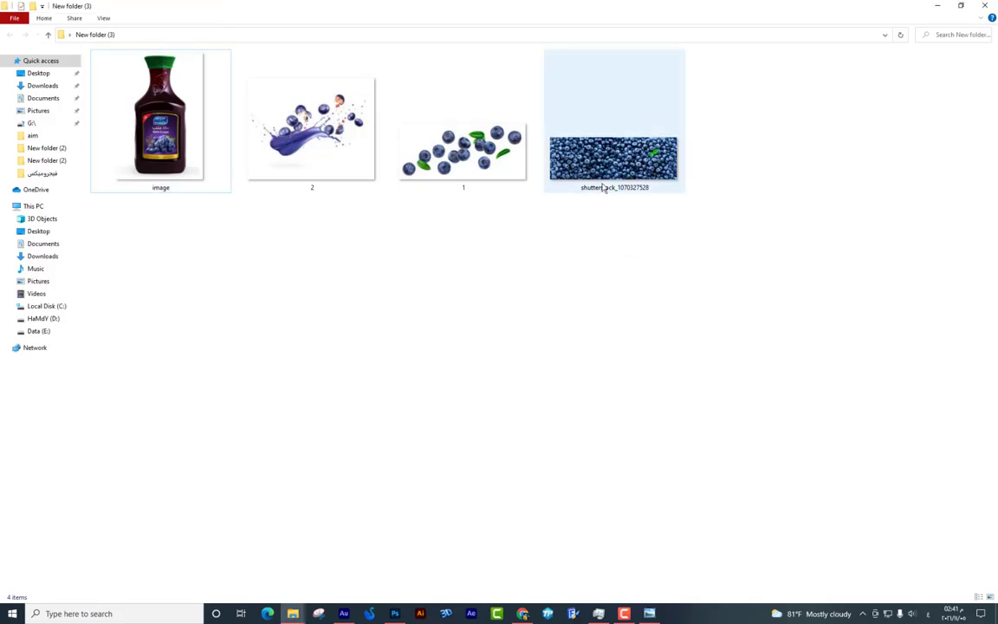
{"action": "mouse_move", "coordinate": [606, 187]}
{"action": "left_mouse_down"}
{"action": "mouse_move", "coordinate": [373, 546]}
{"action": "mouse_move", "coordinate": [482, 317]}
{"action": "mouse_move", "coordinate": [480, 303]}
{"action": "mouse_move", "coordinate": [411, 257]}
{"action": "left_mouse_up"}
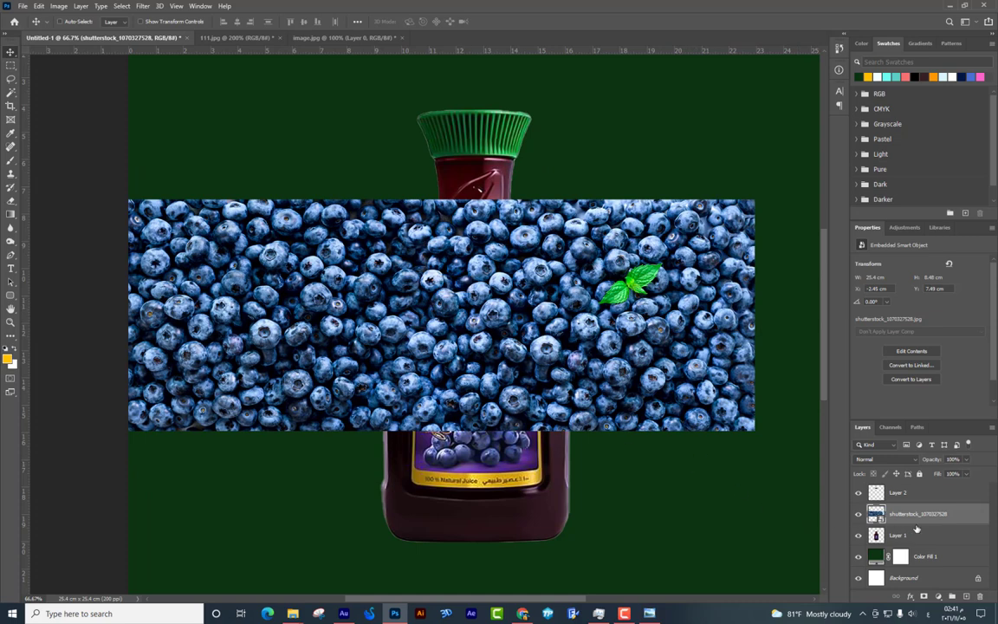
Position the blueberry photo over the bottle body and clip it to Layer 1.
{"action": "left_click_drag", "start_coordinate": [641, 290], "coordinate": [780, 351]}
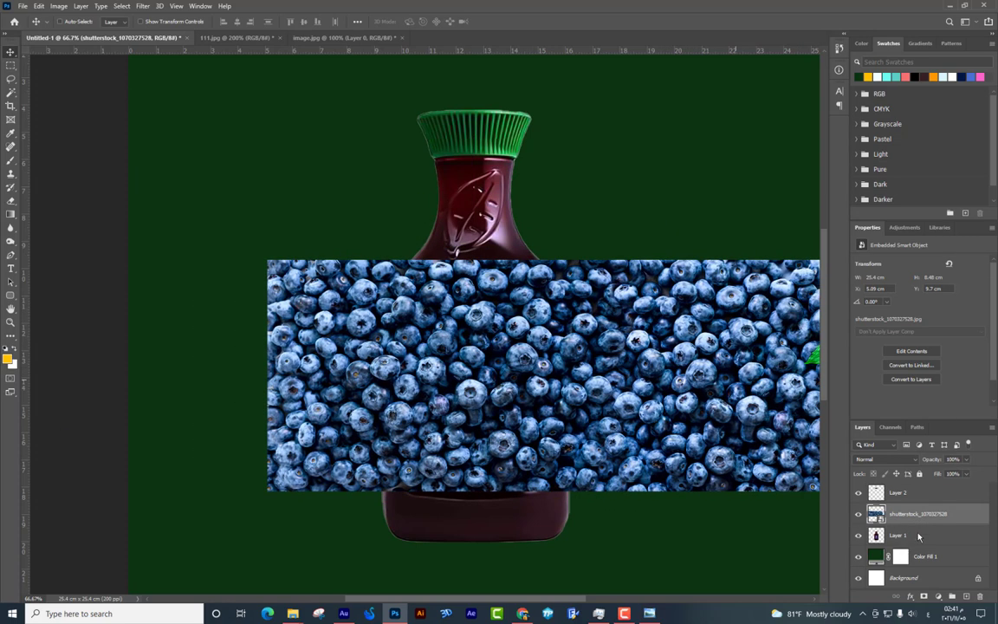
{"action": "left_click", "coordinate": [527, 505]}
{"action": "left_click_drag", "start_coordinate": [527, 505], "coordinate": [520, 382]}
{"action": "key", "text": "ctrl+z"}
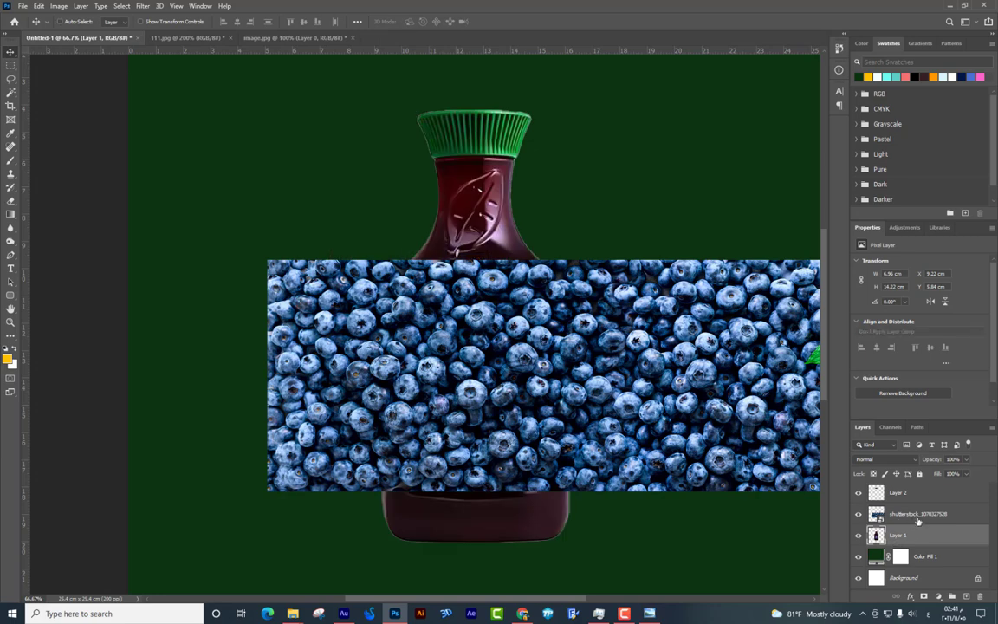
{"action": "left_click", "coordinate": [923, 515]}
{"action": "left_click", "coordinate": [906, 537]}
{"action": "right_click", "coordinate": [609, 358]}
{"action": "left_click", "coordinate": [642, 364]}
{"action": "left_click_drag", "start_coordinate": [693, 394], "coordinate": [616, 382]}
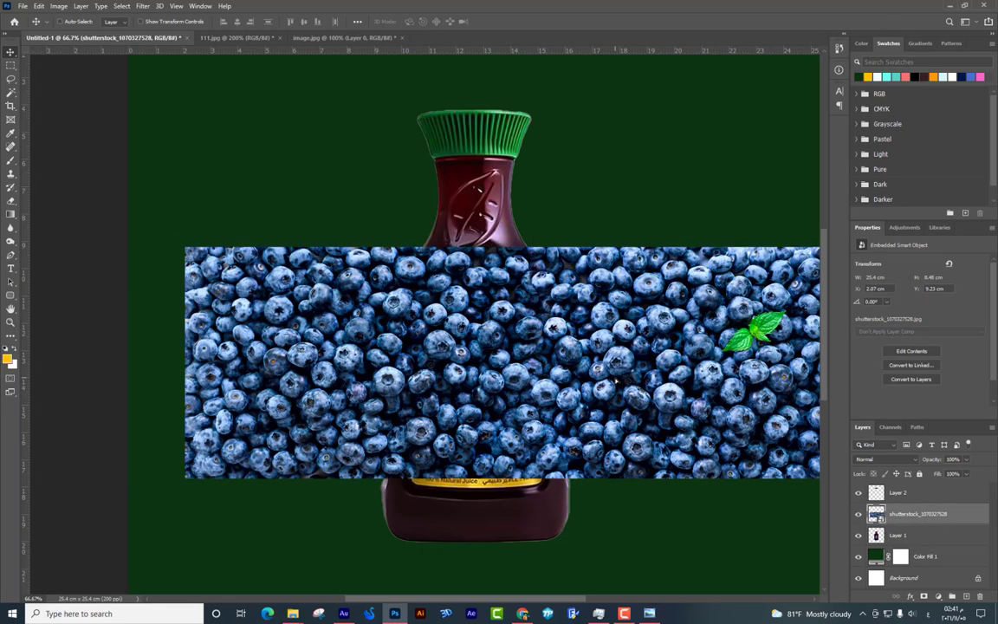
{"action": "key", "text": "ctrl+alt+g"}
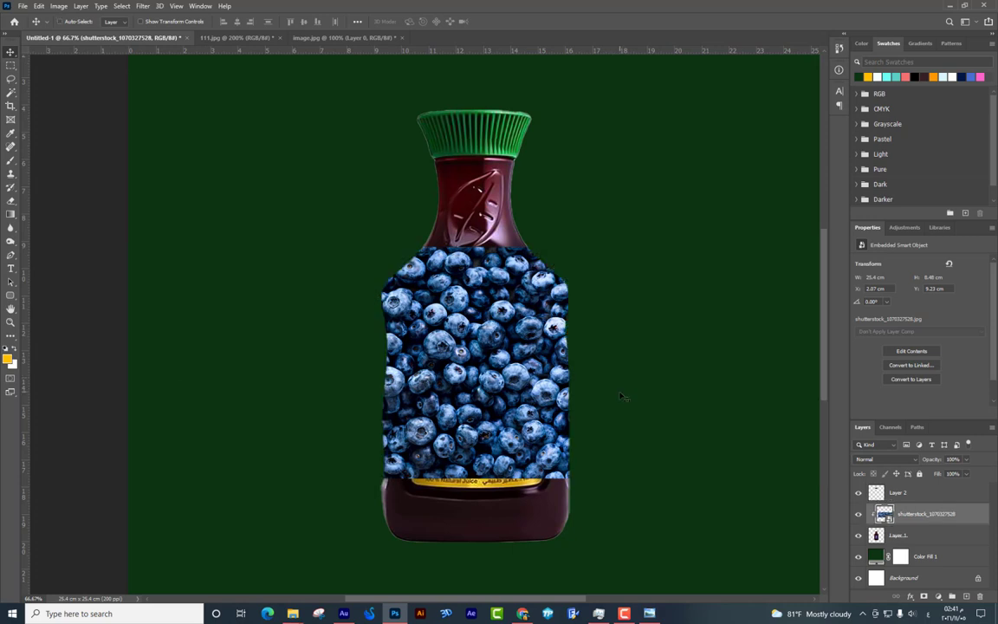
Shift the clipped blueberry texture up inside the bottle and try a free transform.
{"action": "left_click_drag", "start_coordinate": [576, 373], "coordinate": [576, 358]}
{"action": "key", "text": "ctrl+t"}
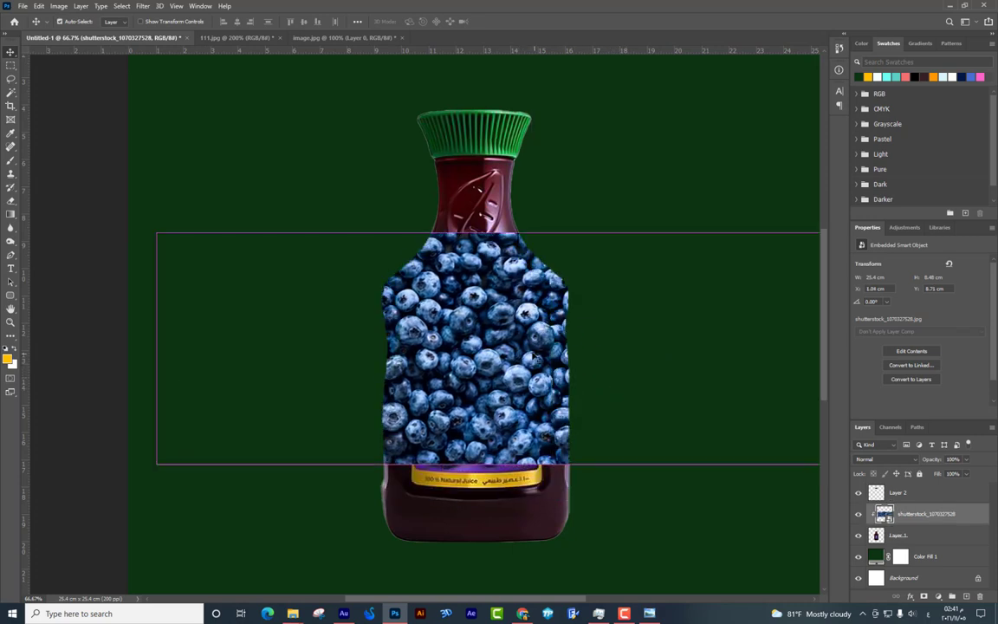
{"action": "right_click", "coordinate": [533, 369]}
{"action": "left_click", "coordinate": [572, 423]}
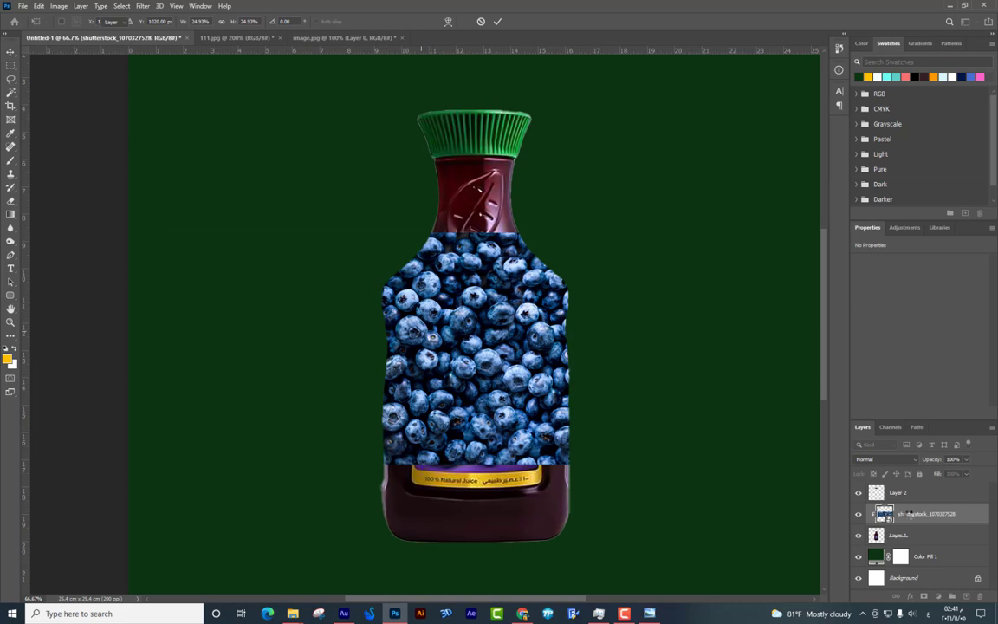
{"action": "key", "text": "Return"}
Test clipping the blueberry to Layer 2, then move it back below and re-clip it to the bottle.
{"action": "key", "text": "ctrl+alt+g"}
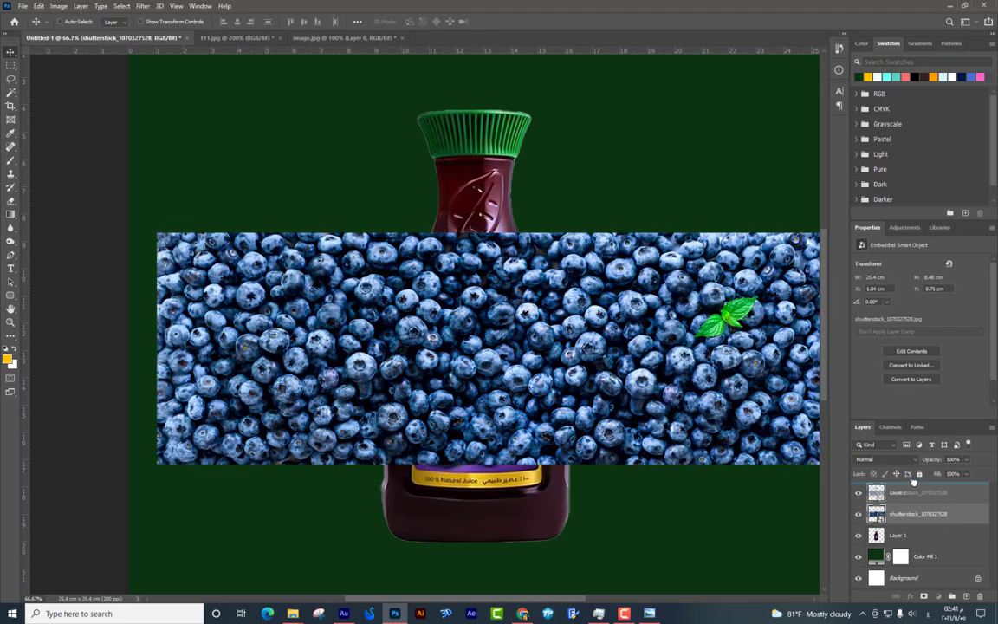
{"action": "key", "text": "ctrl+bracketright"}
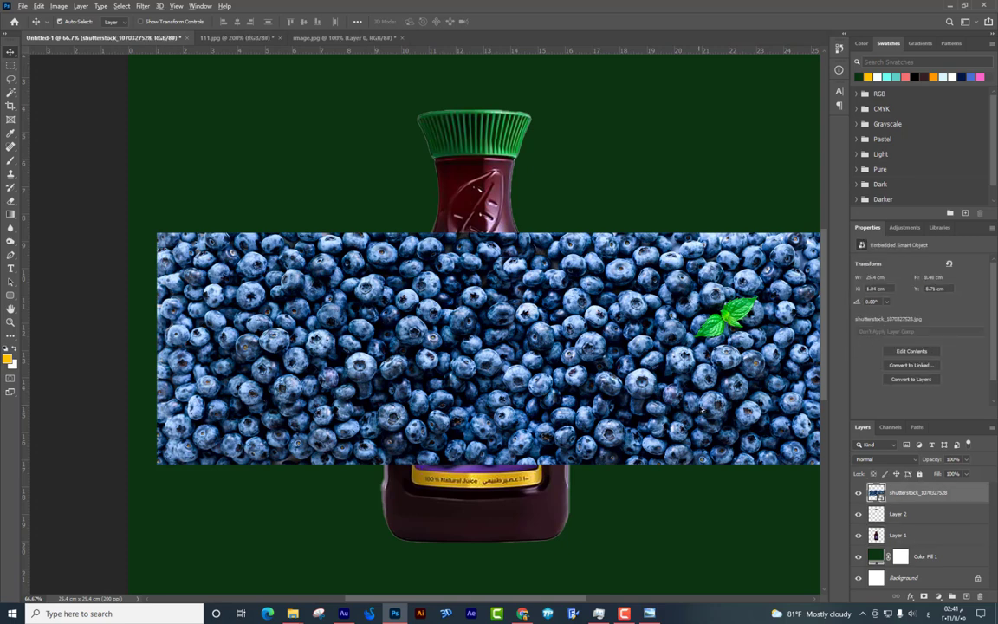
{"action": "key", "text": "ctrl+alt+g"}
{"action": "mouse_move", "coordinate": [553, 288]}
{"action": "left_mouse_down"}
{"action": "mouse_move", "coordinate": [606, 282]}
{"action": "mouse_move", "coordinate": [603, 101]}
{"action": "mouse_move", "coordinate": [547, 109]}
{"action": "left_mouse_up"}
{"action": "key", "text": "ctrl+z"}
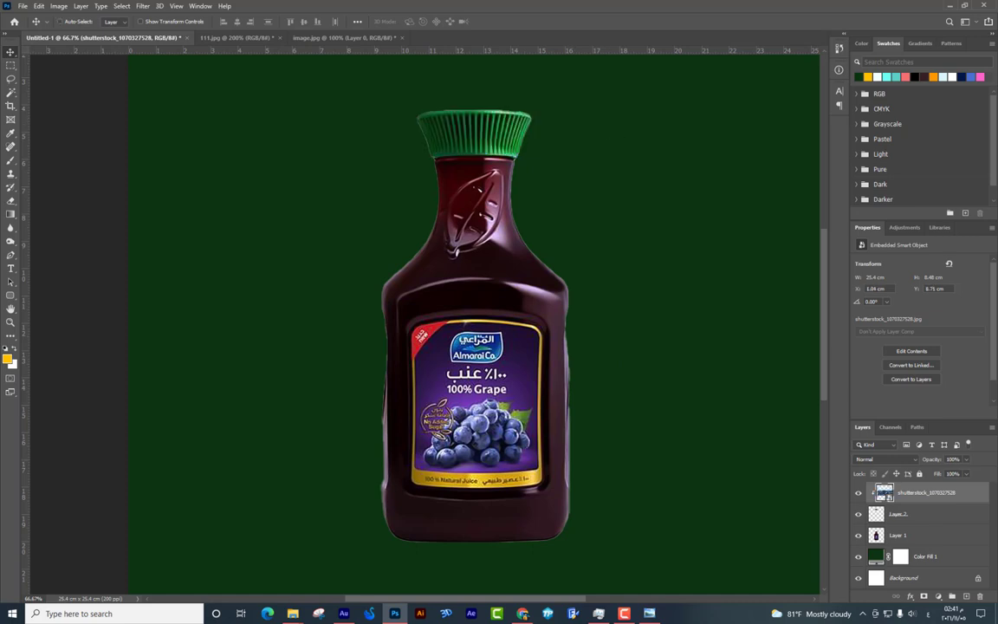
{"action": "left_click_drag", "start_coordinate": [924, 514], "coordinate": [909, 523]}
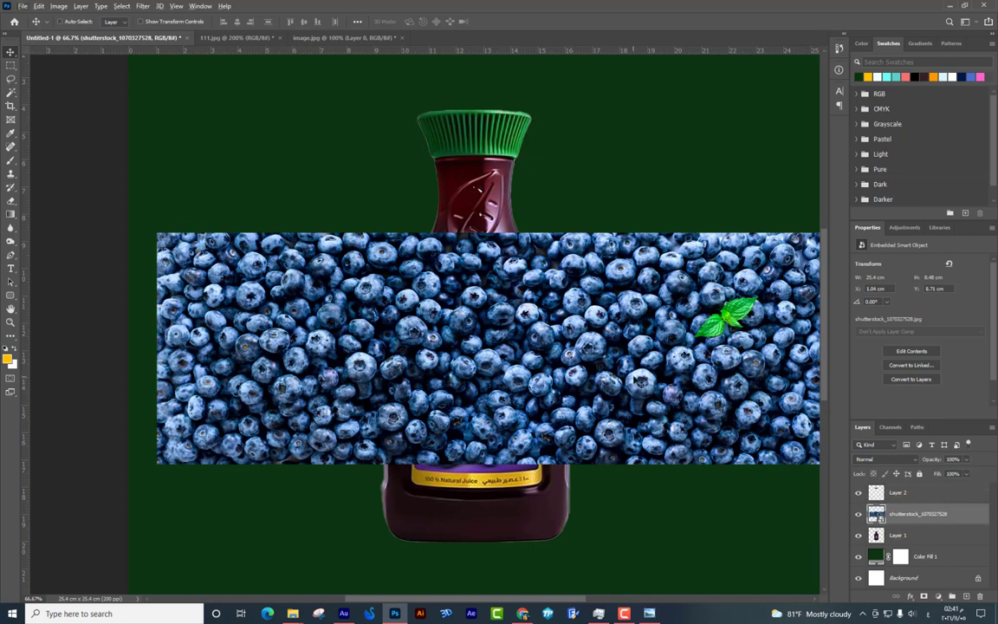
{"action": "left_click_drag", "start_coordinate": [639, 382], "coordinate": [567, 454]}
{"action": "key", "text": "ctrl+alt+g"}
Rotate the blueberry texture 90° clockwise inside the bottle.
{"action": "key", "text": "ctrl+t"}
{"action": "key", "text": "Return"}
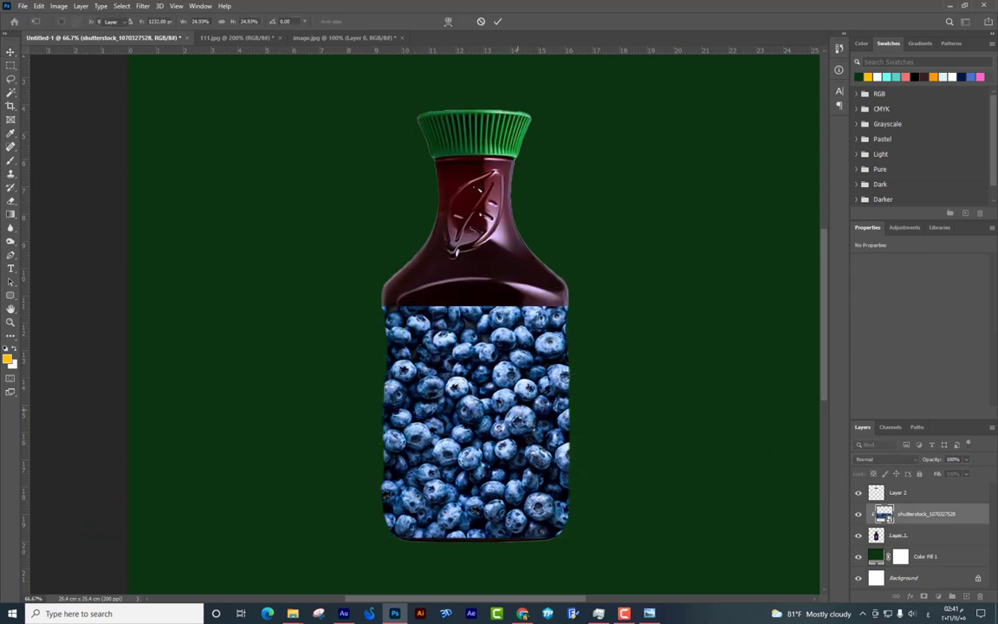
{"action": "key", "text": "ctrl+t"}
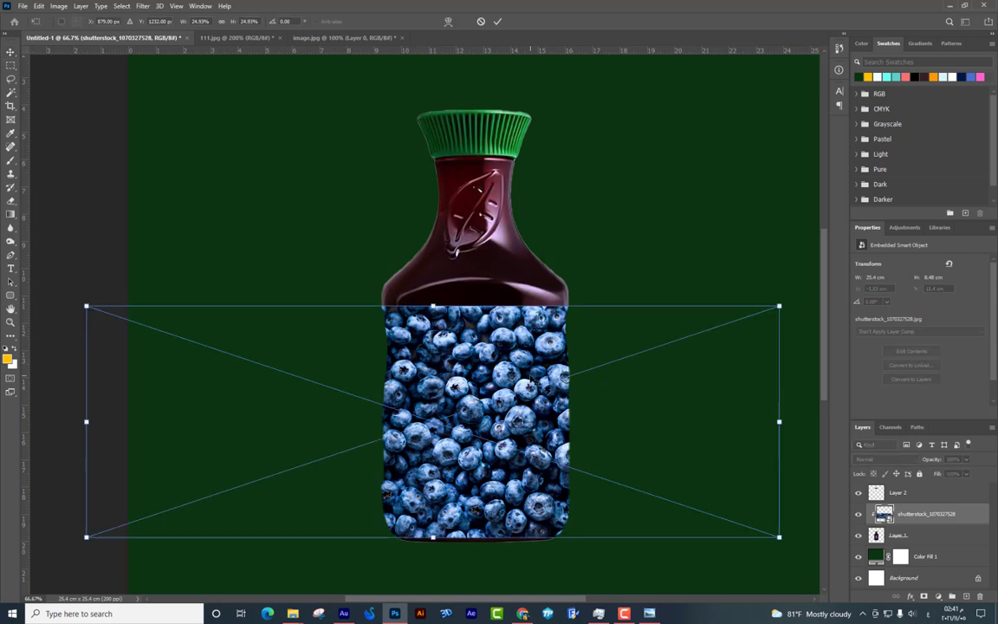
{"action": "right_click", "coordinate": [502, 381]}
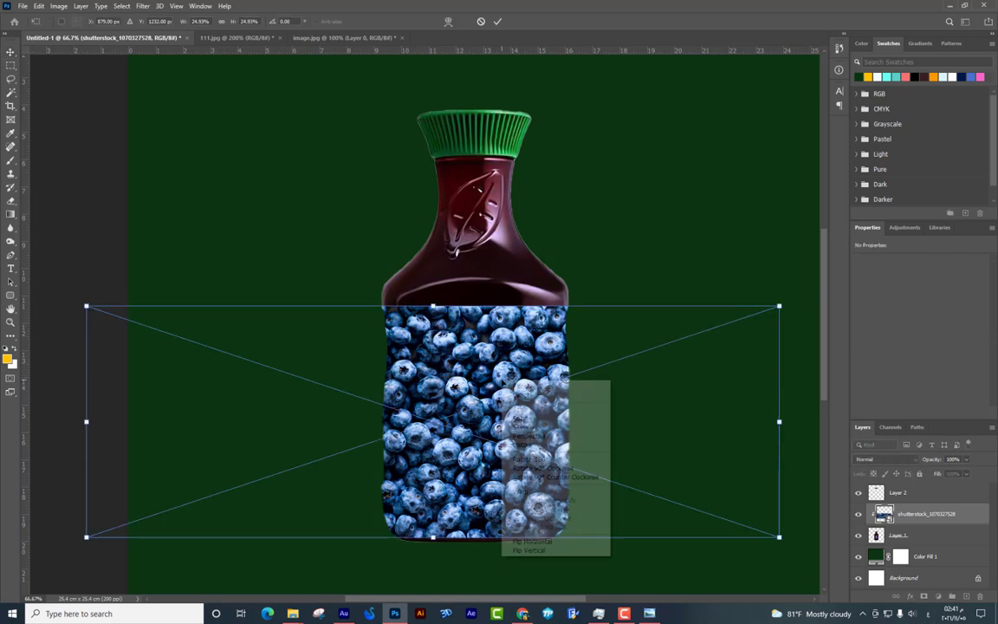
{"action": "left_click", "coordinate": [538, 459]}
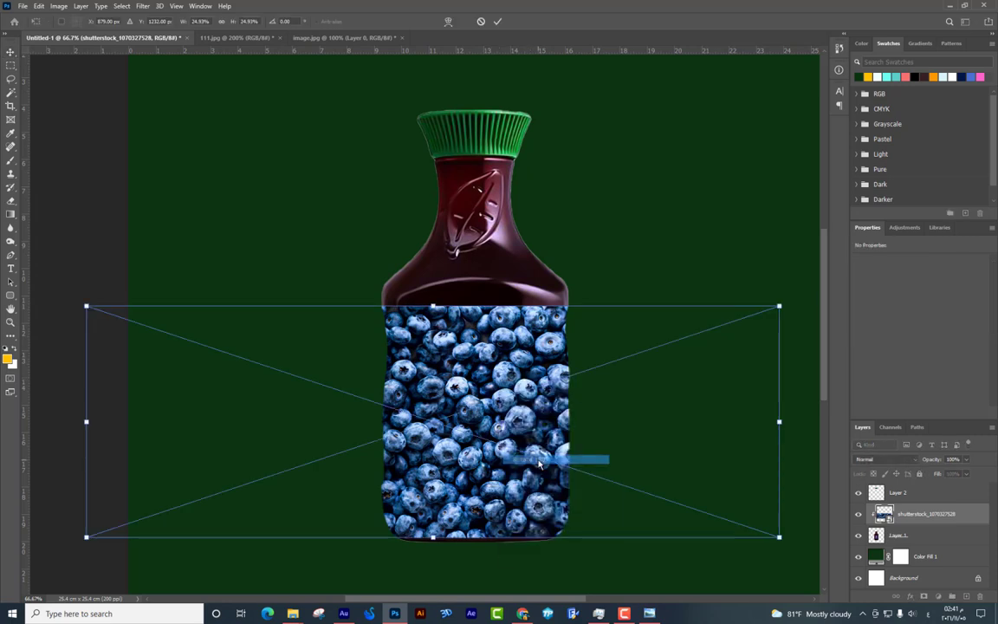
{"action": "right_click", "coordinate": [472, 384]}
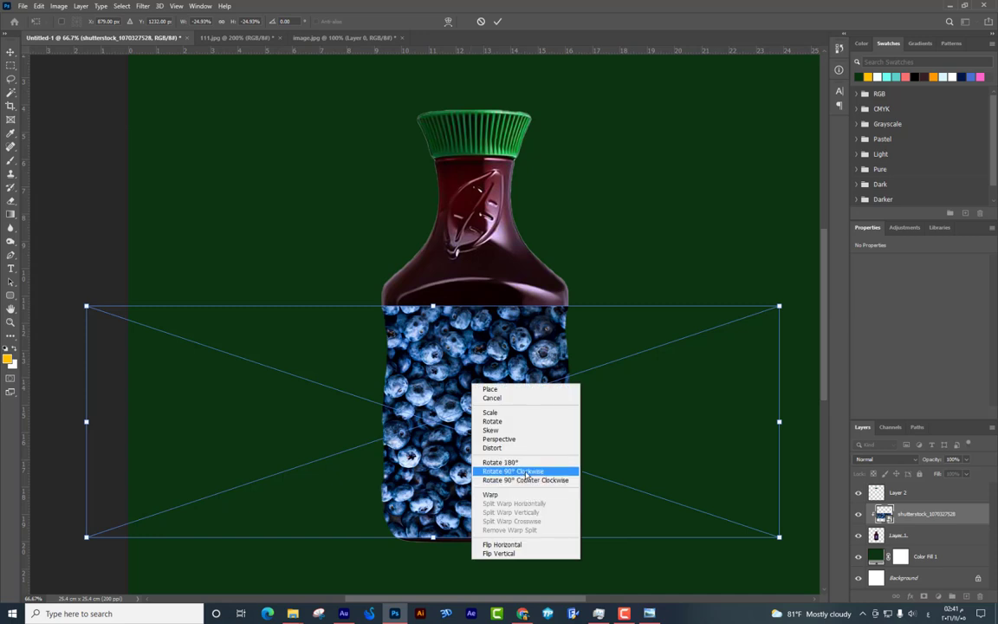
{"action": "left_click", "coordinate": [526, 473]}
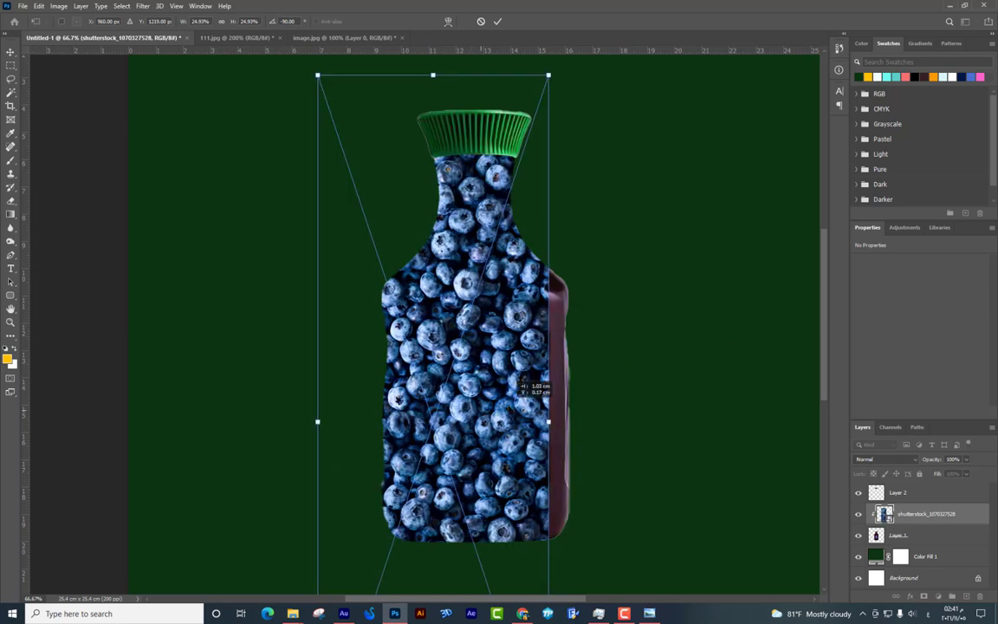
{"action": "left_click_drag", "start_coordinate": [450, 355], "coordinate": [476, 352]}
{"action": "key", "text": "Return"}
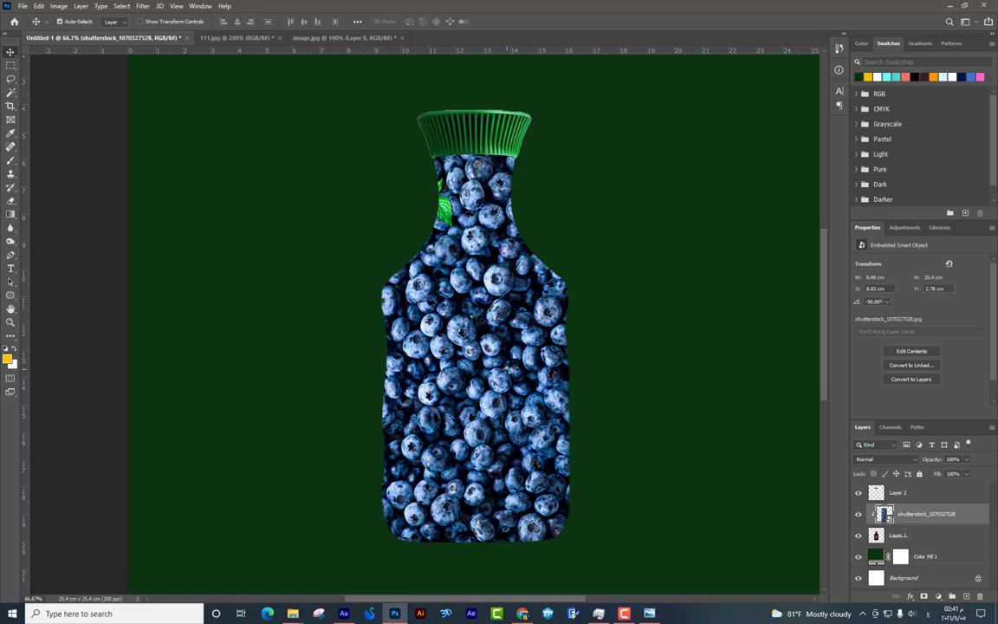
{"action": "left_click_drag", "start_coordinate": [474, 208], "coordinate": [507, 234]}
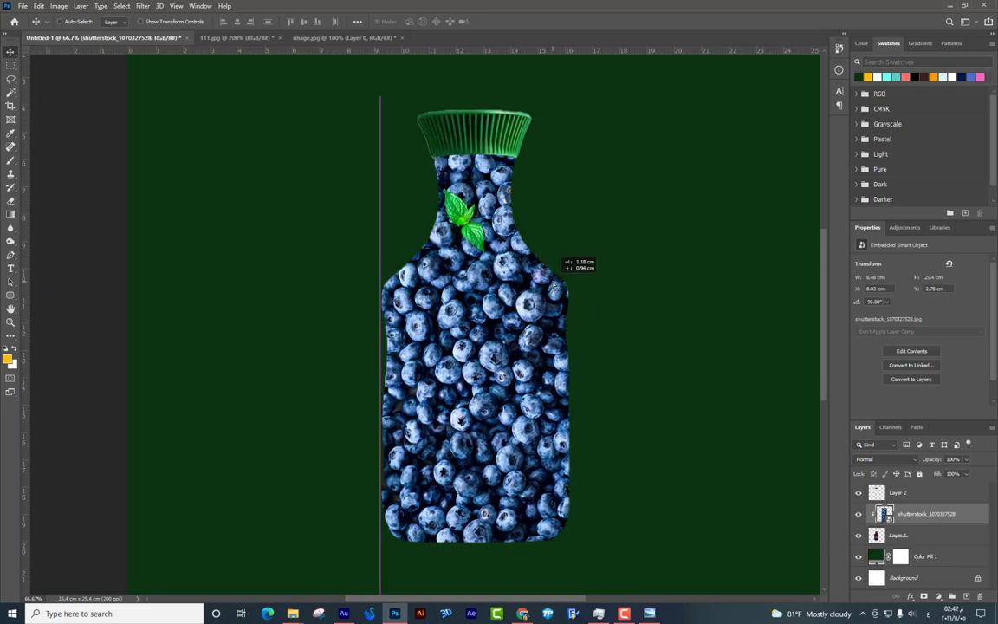
{"action": "key", "text": "ctrl+minus"}
Enlarge the blueberry texture from its centre to 13.39 × 40.06 cm and reposition it in the bottle.
{"action": "key", "text": "ctrl+t"}
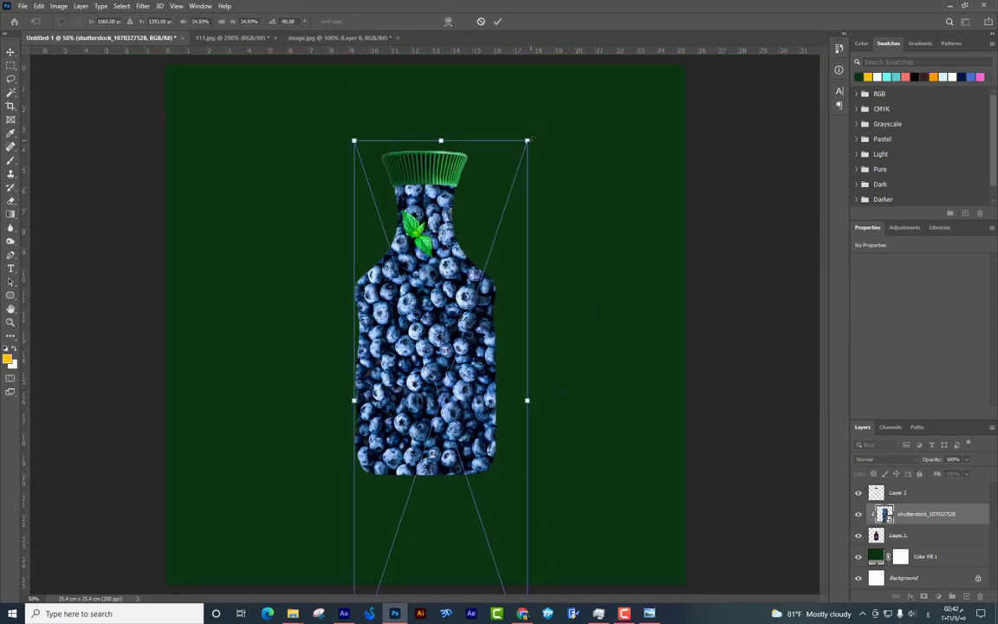
{"action": "left_click_drag", "start_coordinate": [537, 133], "coordinate": [606, 13]}
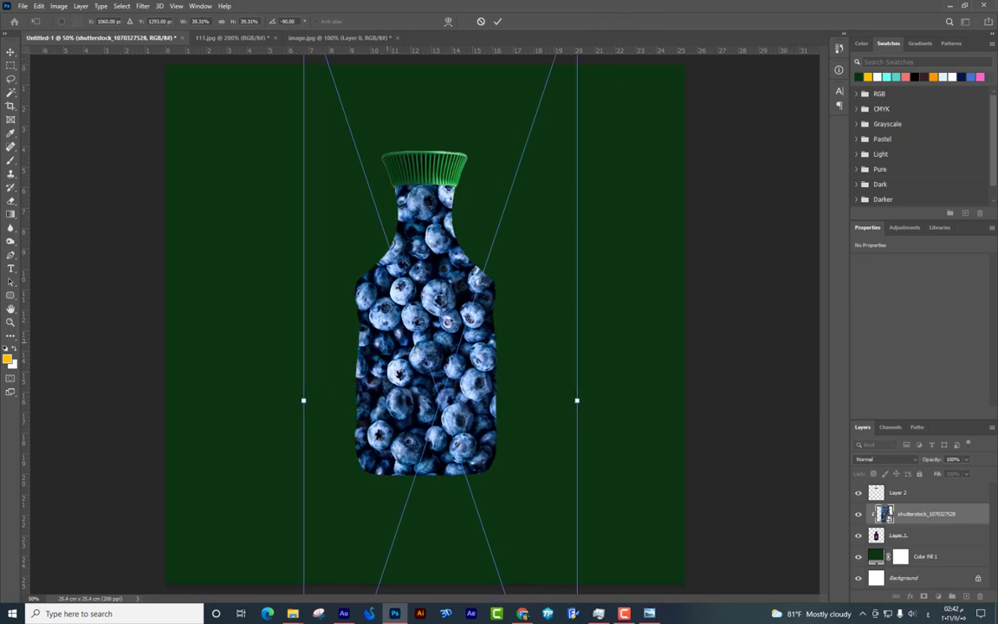
{"action": "key", "text": "Return"}
{"action": "left_click_drag", "start_coordinate": [416, 329], "coordinate": [447, 412]}
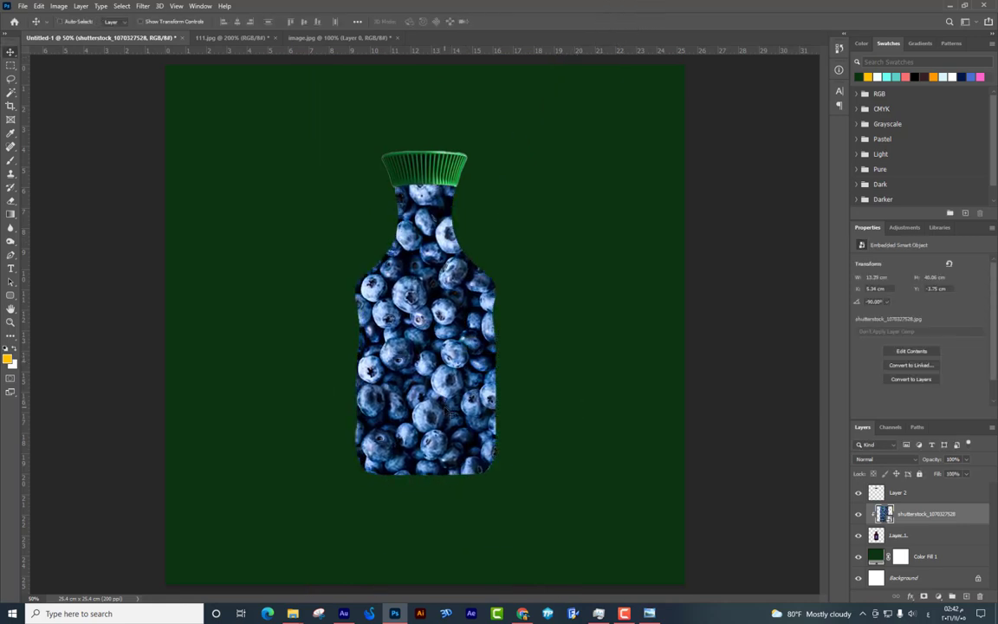
{"action": "left_click_drag", "start_coordinate": [447, 413], "coordinate": [453, 412]}
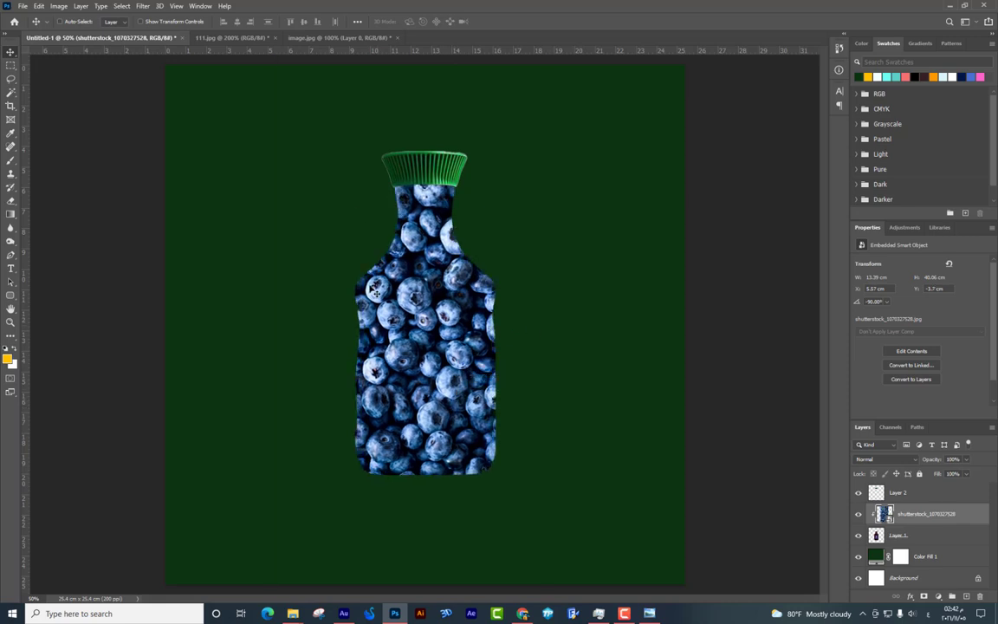
{"action": "key", "text": "alt+Tab"}
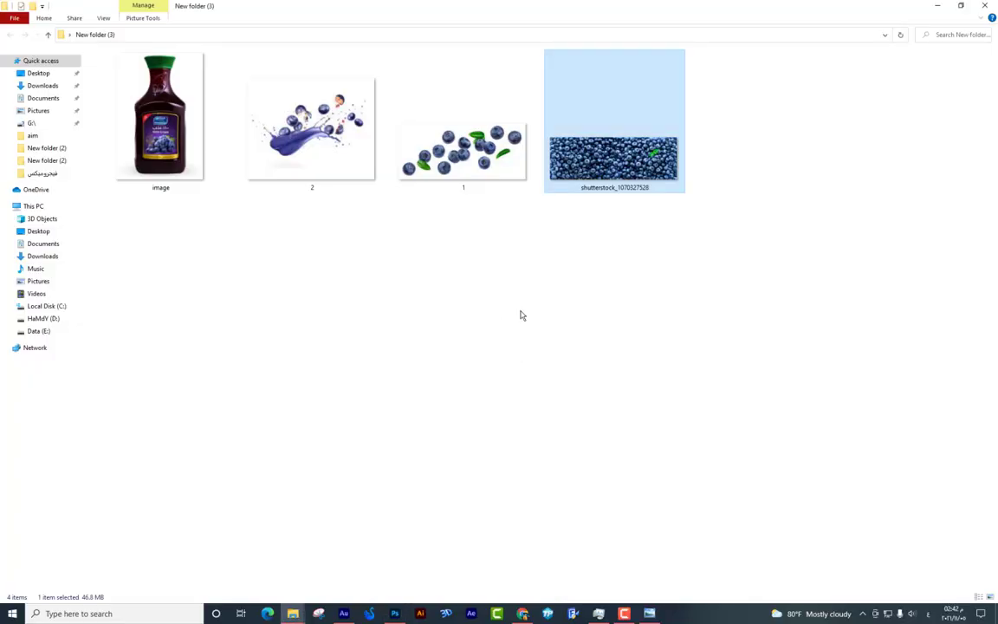
Download the 12877 × 4000 px 'Blueberry fruit and juice in nature' photo under the standard-licence subscription.
{"action": "left_click", "coordinate": [462, 171]}
{"action": "left_click_drag", "start_coordinate": [463, 175], "coordinate": [524, 613]}
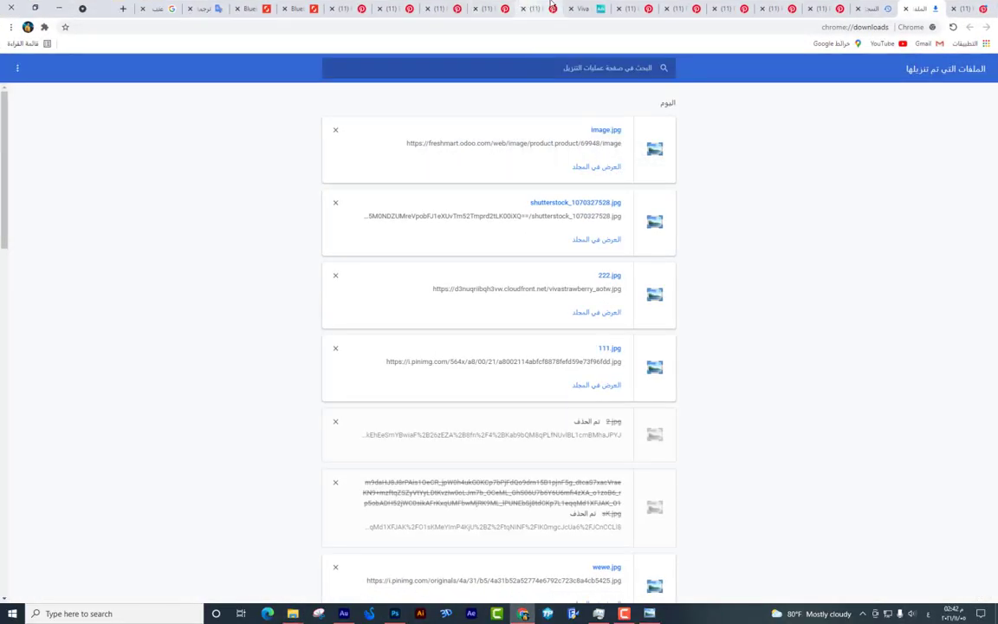
{"action": "mouse_move", "coordinate": [523, 614]}
{"action": "left_mouse_down"}
{"action": "mouse_move", "coordinate": [790, 7]}
{"action": "mouse_move", "coordinate": [268, 7]}
{"action": "mouse_move", "coordinate": [573, 456]}
{"action": "left_mouse_up"}
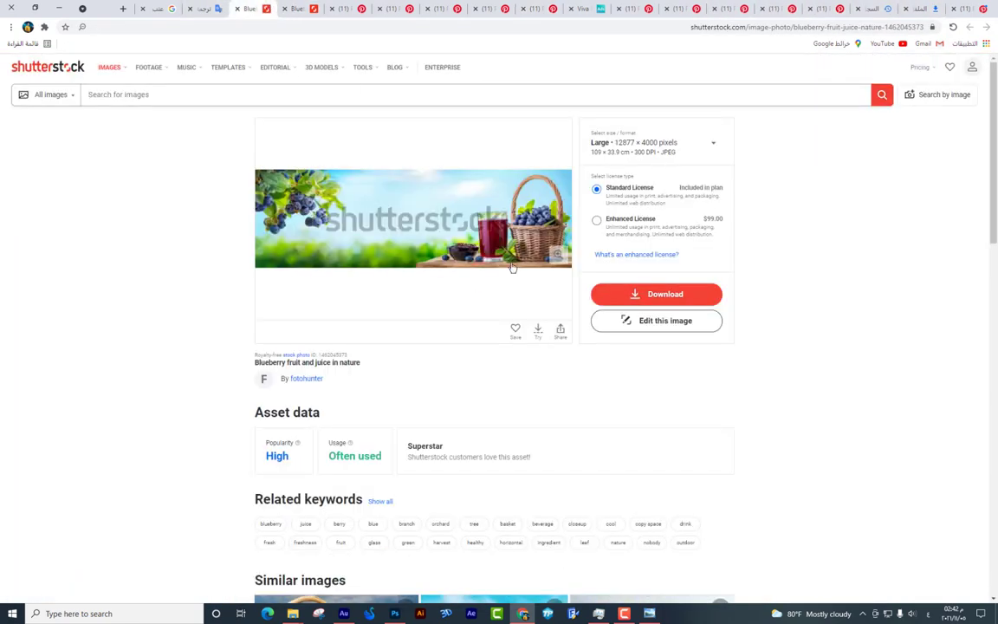
{"action": "left_click", "coordinate": [658, 294]}
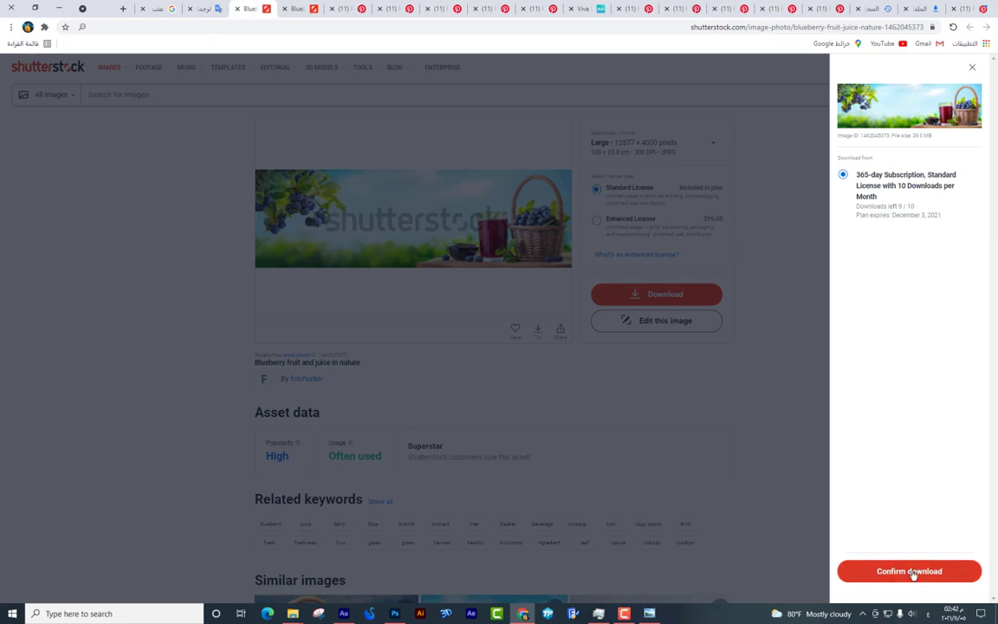
{"action": "left_click", "coordinate": [914, 576]}
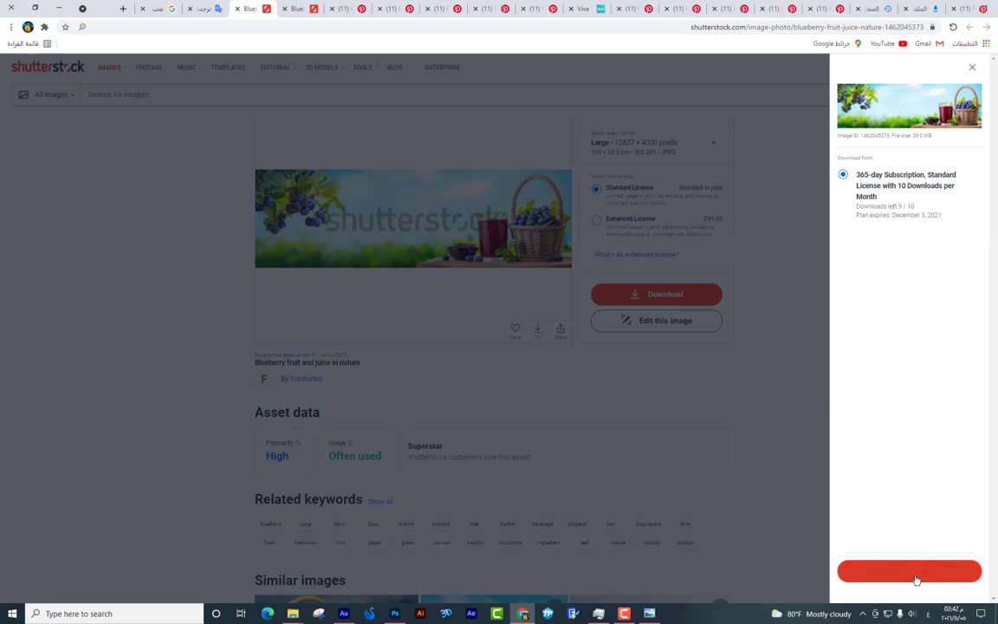
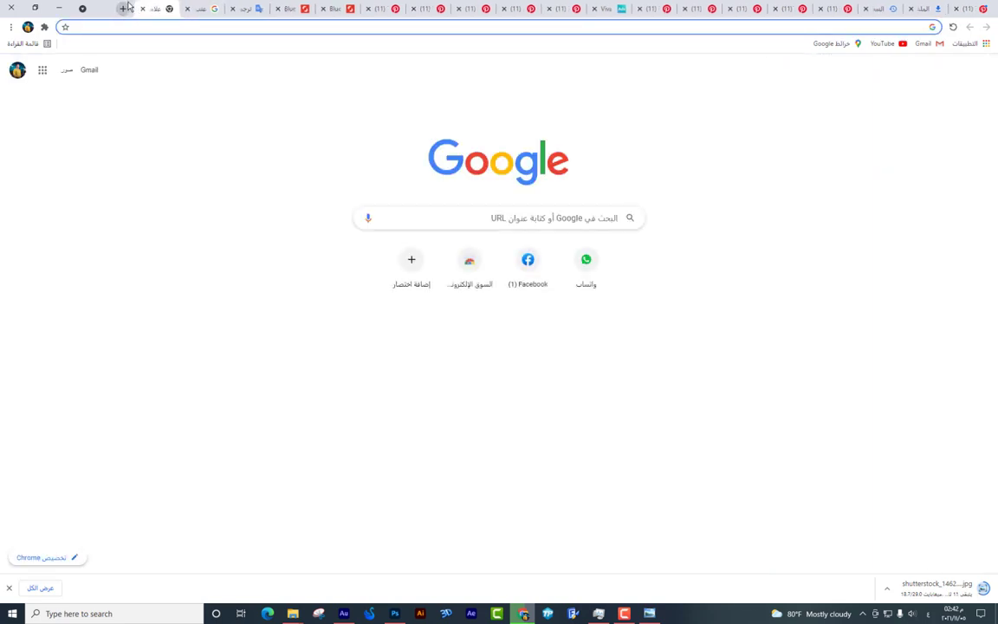
Load facebook.com and expand the full text of the top news-feed post.
{"action": "type", "text": "facebook.com"}
{"action": "key", "text": "Return"}
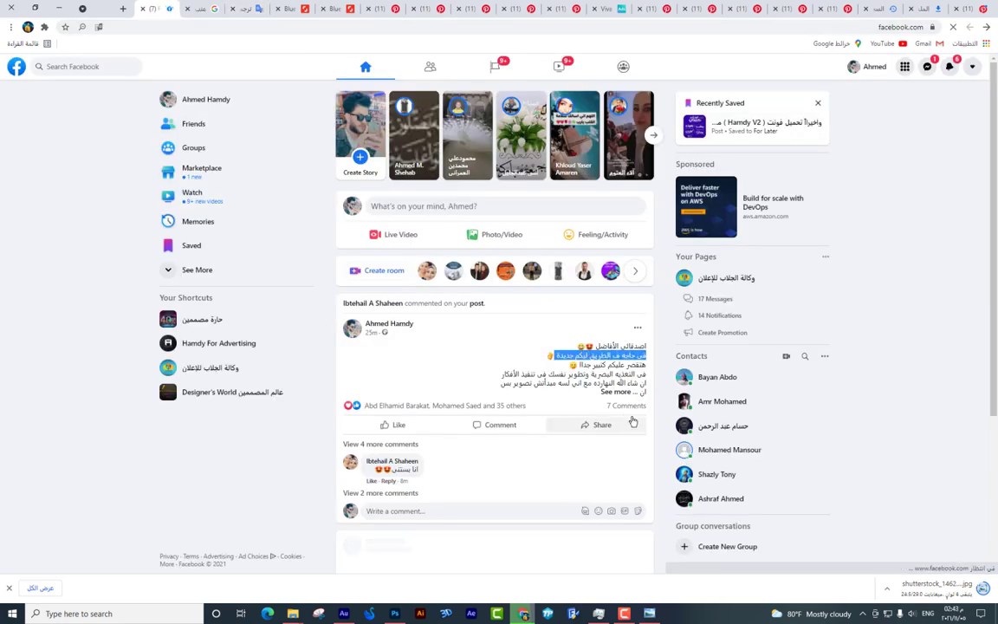
{"action": "left_click", "coordinate": [617, 392]}
{"action": "scroll", "coordinate": [435, 295], "scroll_direction": "down", "scroll_amount": 1}
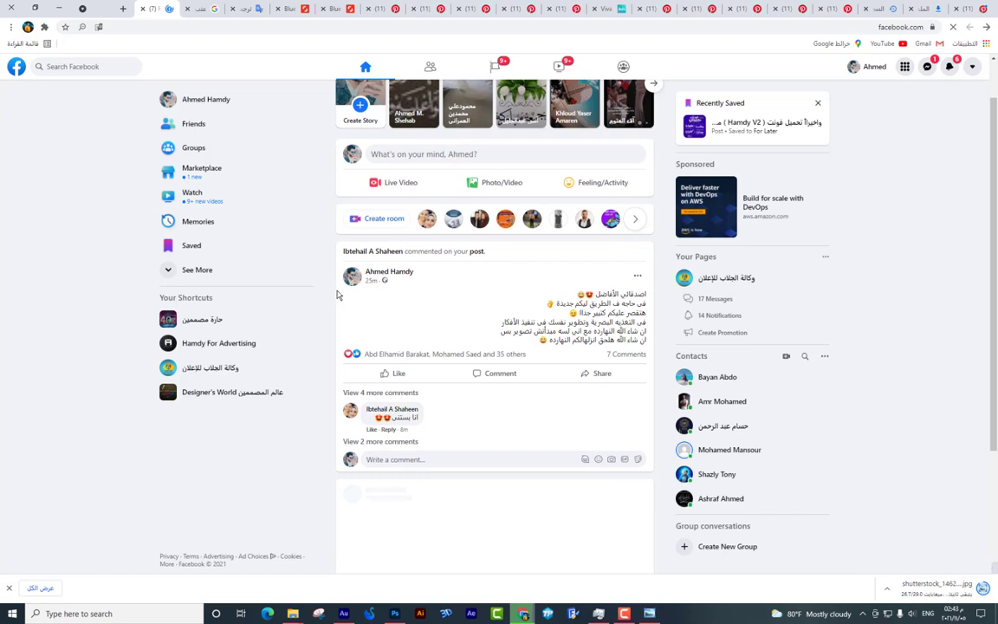
{"action": "scroll", "coordinate": [425, 336], "scroll_direction": "down", "scroll_amount": 1}
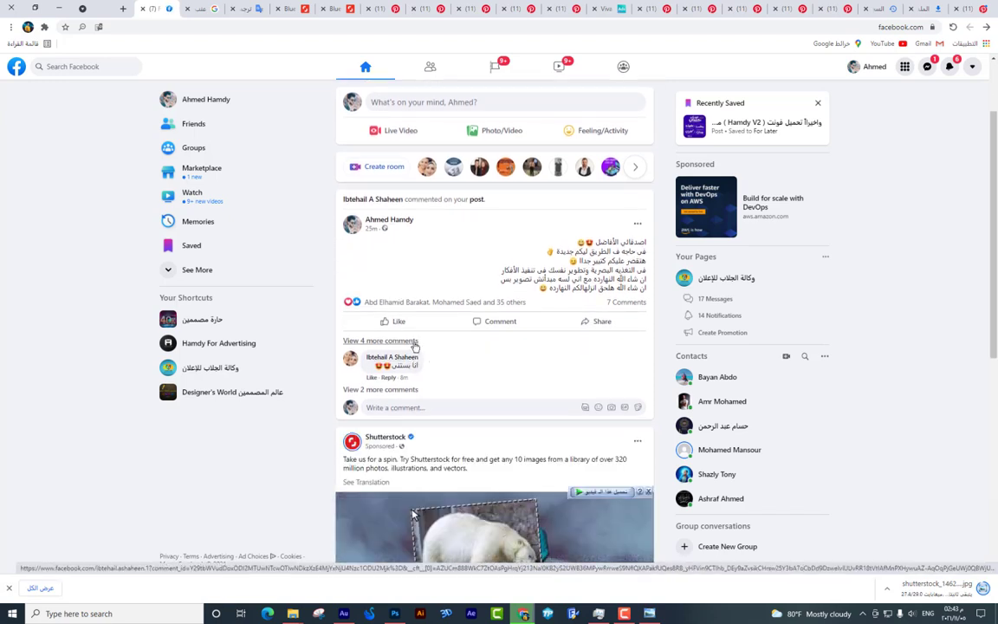
Reveal the post's seven hidden comments and scroll through them.
{"action": "left_click", "coordinate": [415, 391]}
{"action": "scroll", "coordinate": [468, 363], "scroll_direction": "down", "scroll_amount": 1}
{"action": "scroll", "coordinate": [489, 353], "scroll_direction": "down", "scroll_amount": 2}
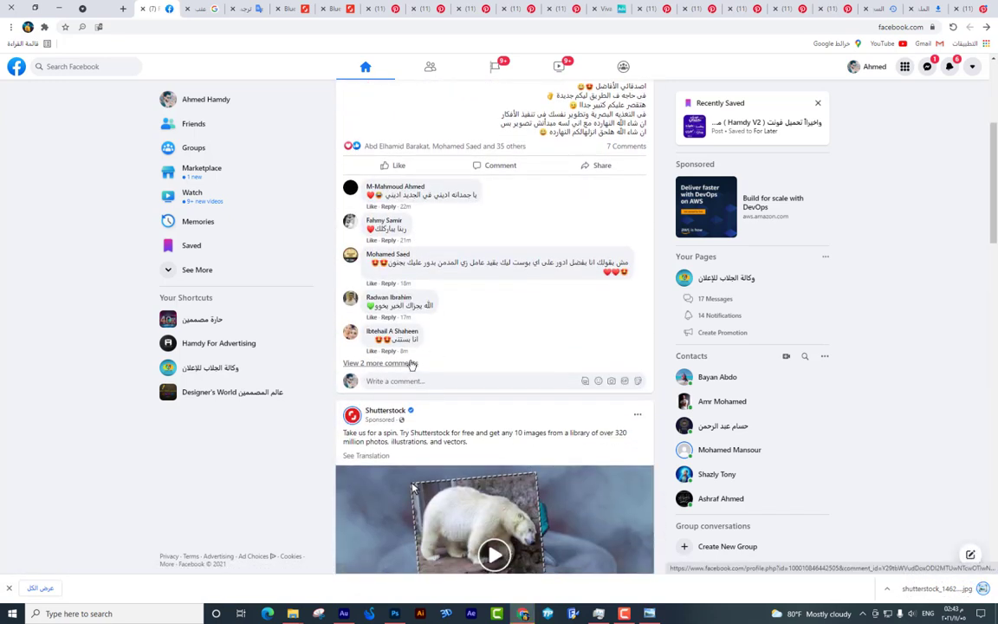
{"action": "scroll", "coordinate": [492, 352], "scroll_direction": "down", "scroll_amount": 1}
{"action": "scroll", "coordinate": [537, 357], "scroll_direction": "up", "scroll_amount": 2}
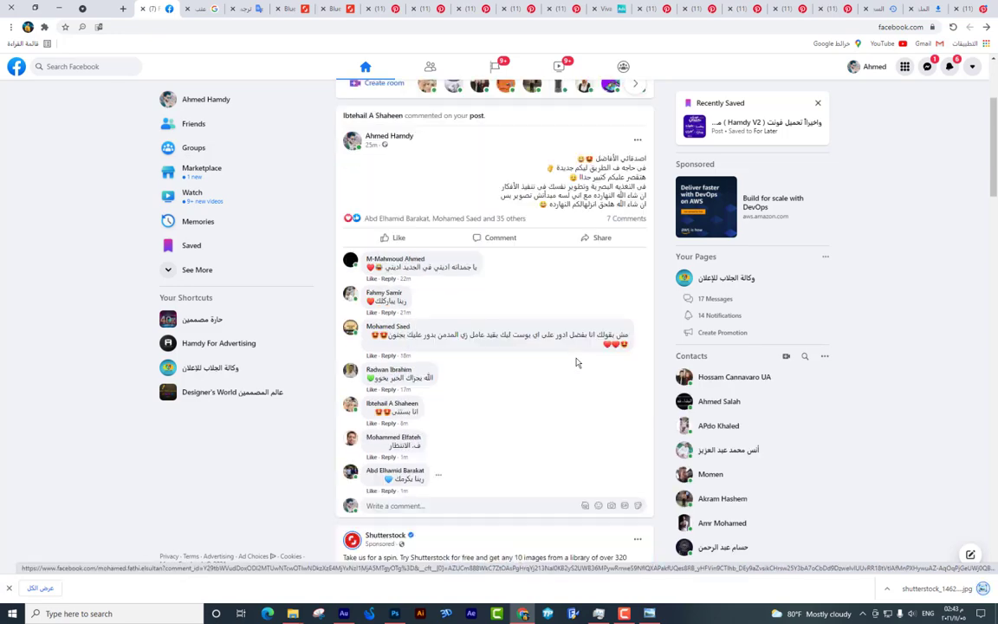
{"action": "scroll", "coordinate": [576, 362], "scroll_direction": "up", "scroll_amount": 2}
{"action": "scroll", "coordinate": [581, 361], "scroll_direction": "down", "scroll_amount": 5}
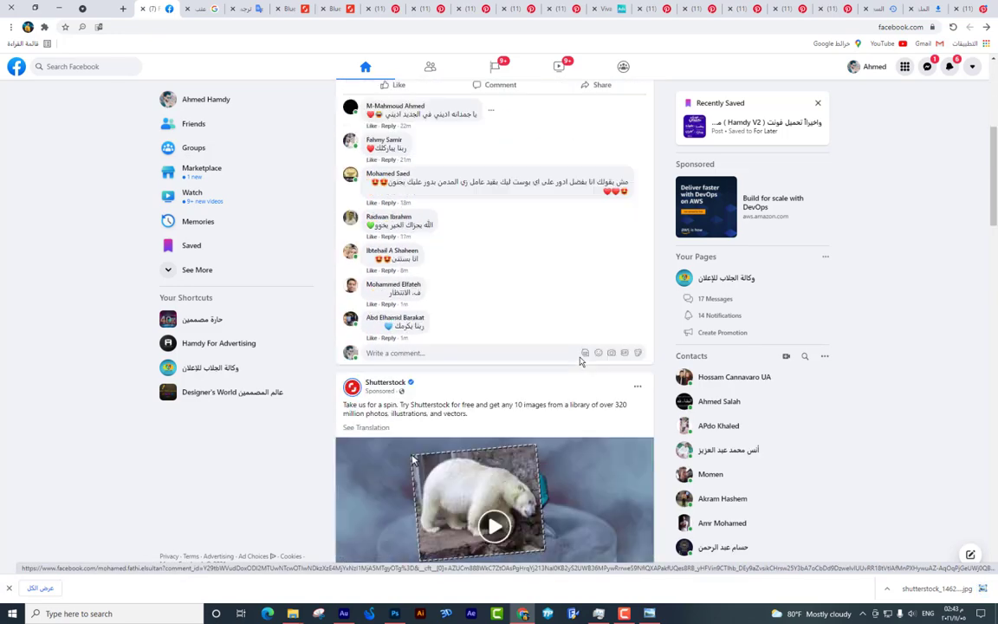
{"action": "scroll", "coordinate": [584, 362], "scroll_direction": "down", "scroll_amount": 2}
{"action": "scroll", "coordinate": [593, 360], "scroll_direction": "up", "scroll_amount": 5}
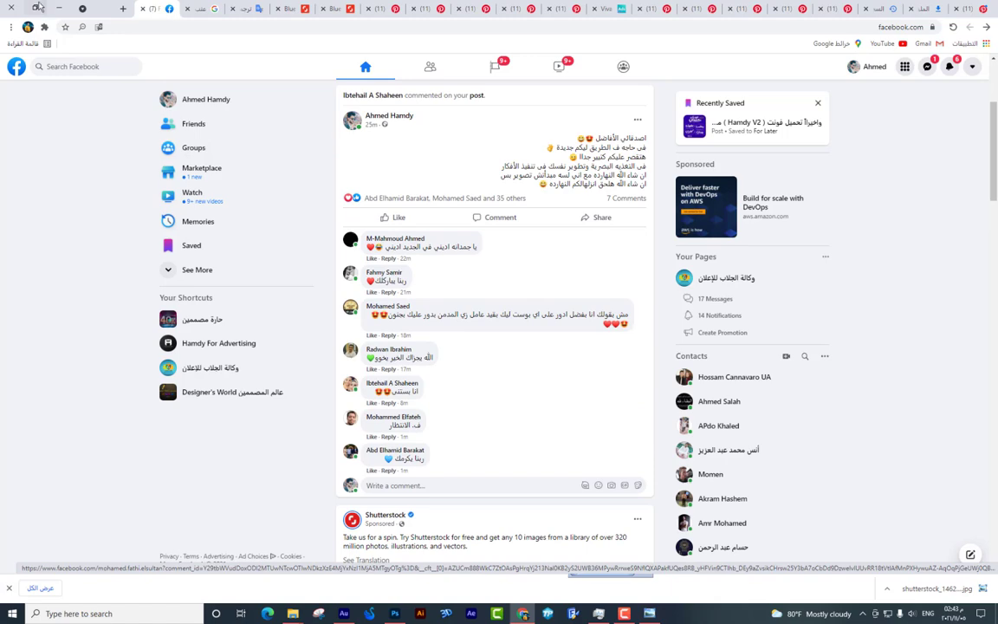
Reveal the downloaded Shutterstock image in its folder from Chrome's download options.
{"action": "key", "text": "alt+Tab"}
{"action": "left_click", "coordinate": [760, 472]}
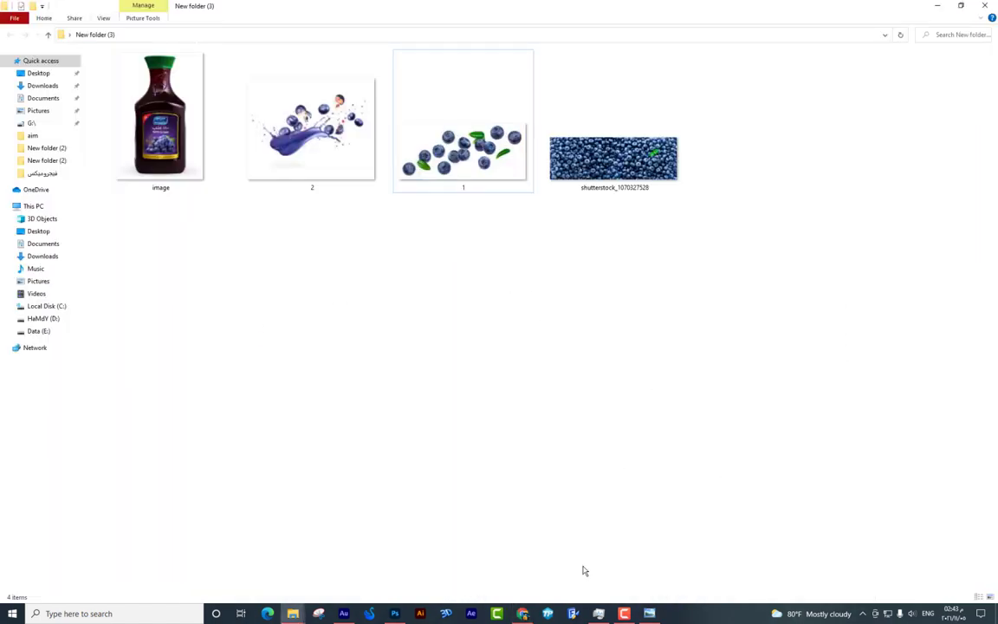
{"action": "key", "text": "alt+Tab"}
{"action": "left_click", "coordinate": [886, 588]}
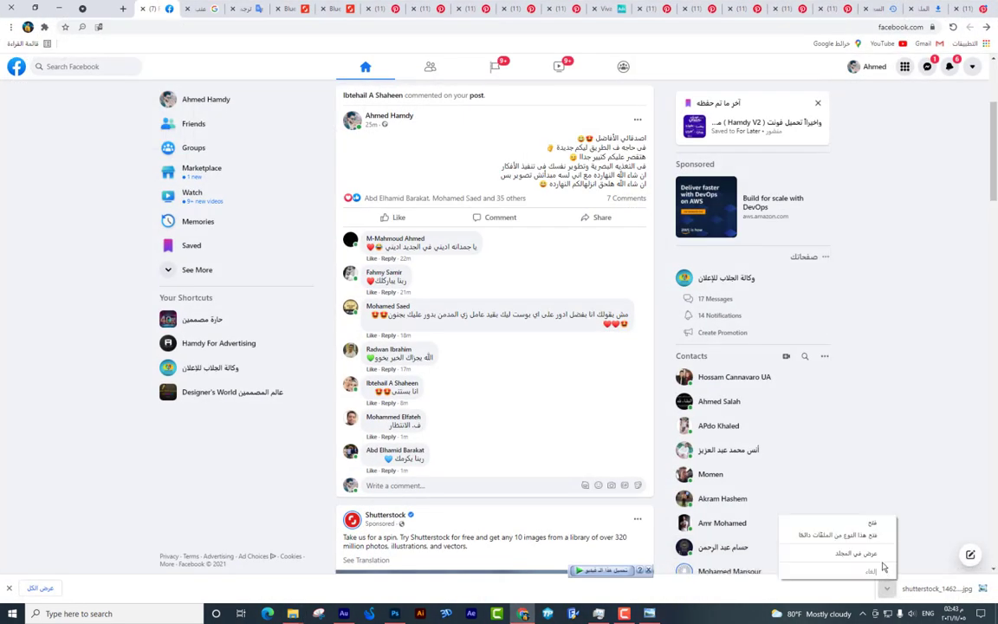
{"action": "left_click", "coordinate": [856, 553]}
{"action": "key", "text": "super+d"}
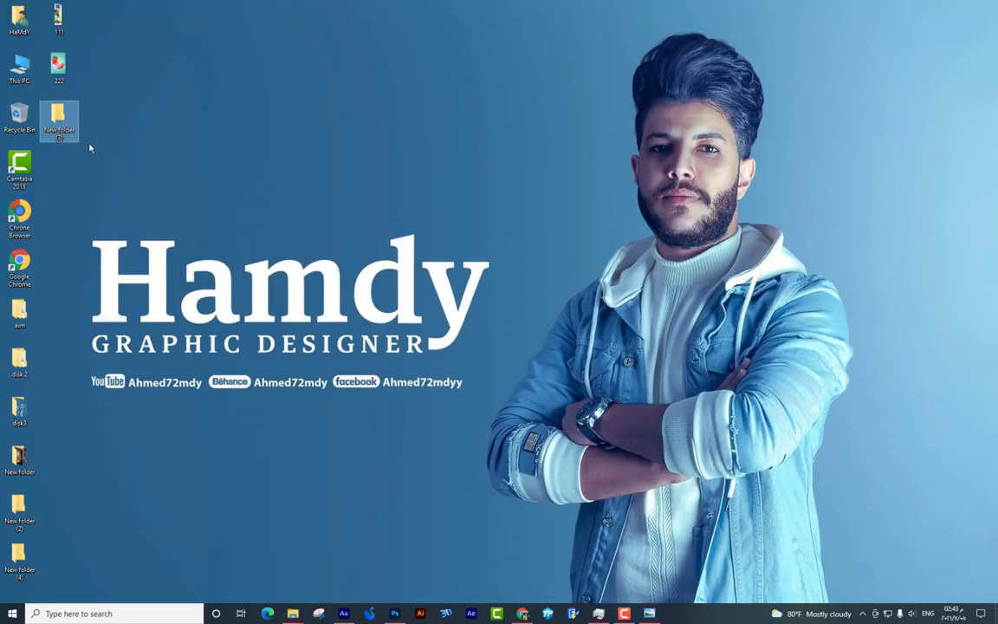
{"action": "double_click", "coordinate": [59, 113]}
{"action": "left_click", "coordinate": [217, 104]}
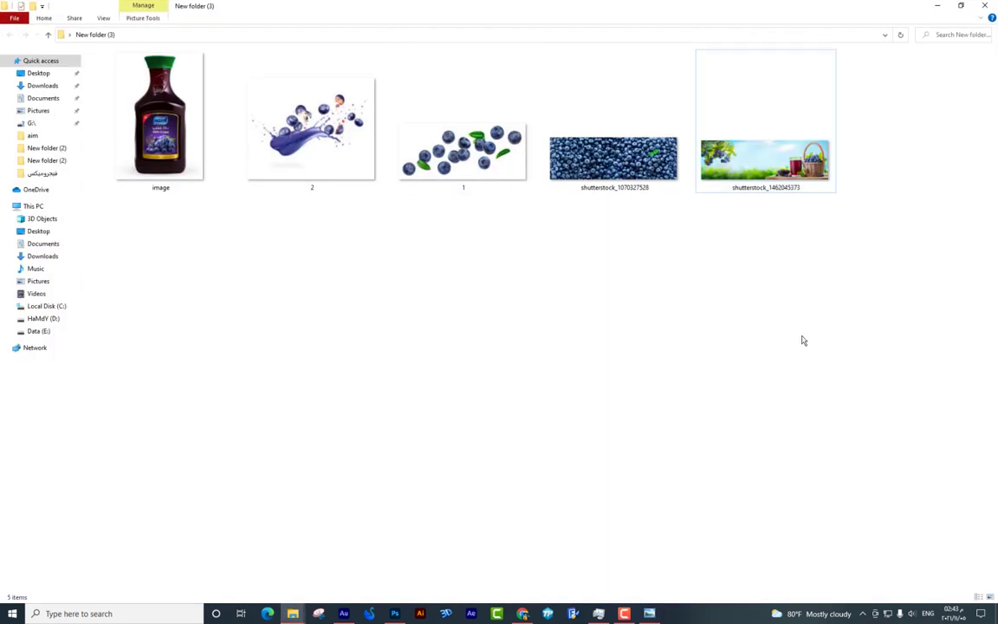
{"action": "mouse_move", "coordinate": [760, 189]}
{"action": "left_mouse_down"}
{"action": "mouse_move", "coordinate": [743, 208]}
{"action": "mouse_move", "coordinate": [513, 308]}
{"action": "left_mouse_up"}
Commit the placed berry photo, move its layer below the bottle, and shift it lower.
{"action": "key", "text": "Return"}
{"action": "key", "text": "ctrl+minus"}
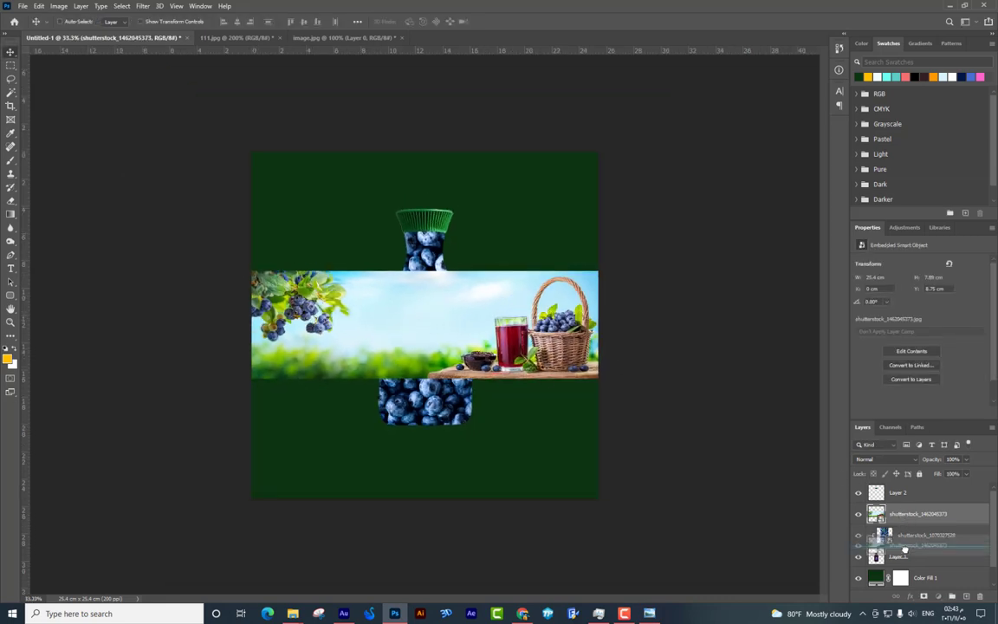
{"action": "left_click_drag", "start_coordinate": [902, 517], "coordinate": [903, 568]}
{"action": "mouse_move", "coordinate": [450, 400]}
{"action": "left_mouse_down"}
{"action": "mouse_move", "coordinate": [550, 417]}
{"action": "mouse_move", "coordinate": [536, 457]}
{"action": "left_mouse_up"}
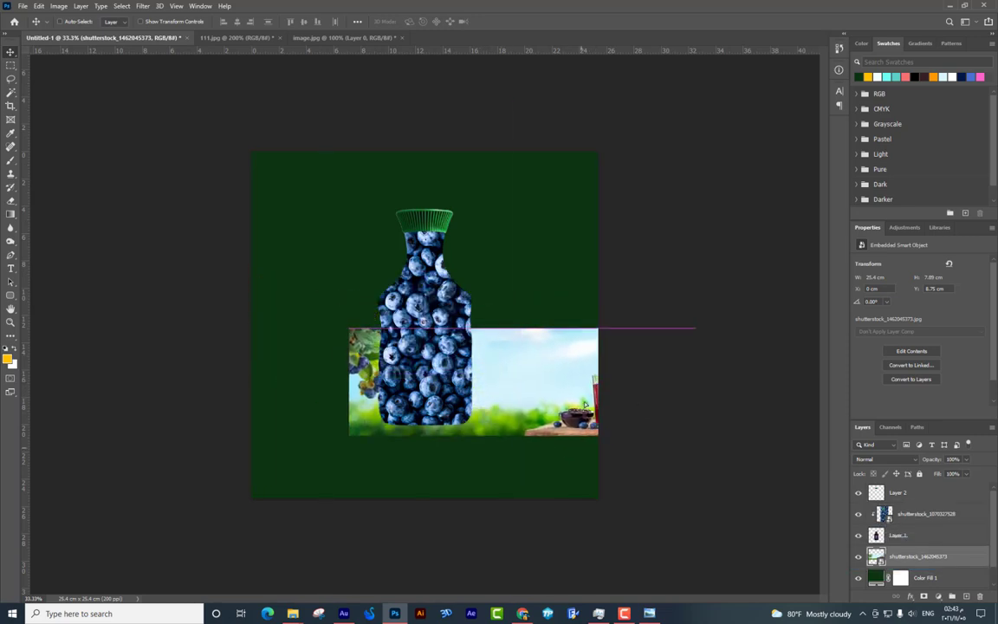
Free-transform the berry photo, resizing and shifting it behind the bottle.
{"action": "key", "text": "ctrl+t"}
{"action": "mouse_move", "coordinate": [697, 327]}
{"action": "left_mouse_down"}
{"action": "mouse_move", "coordinate": [816, 271]}
{"action": "mouse_move", "coordinate": [753, 286]}
{"action": "left_mouse_up"}
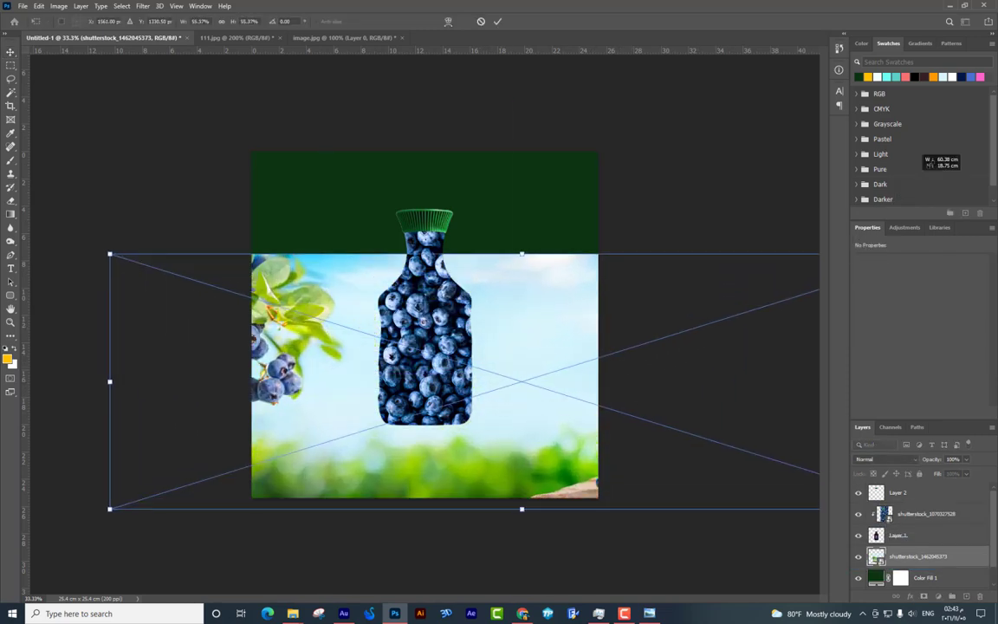
{"action": "left_click_drag", "start_coordinate": [490, 346], "coordinate": [535, 340]}
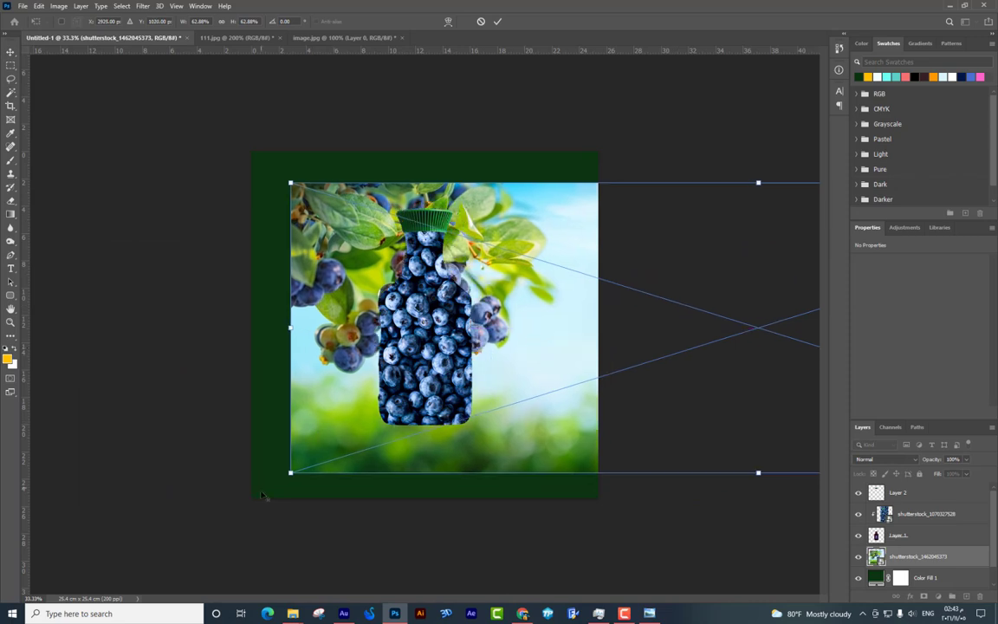
{"action": "left_click_drag", "start_coordinate": [290, 474], "coordinate": [327, 461]}
{"action": "mouse_move", "coordinate": [399, 370]}
{"action": "left_mouse_down"}
{"action": "mouse_move", "coordinate": [409, 315]}
{"action": "mouse_move", "coordinate": [421, 310]}
{"action": "left_mouse_up"}
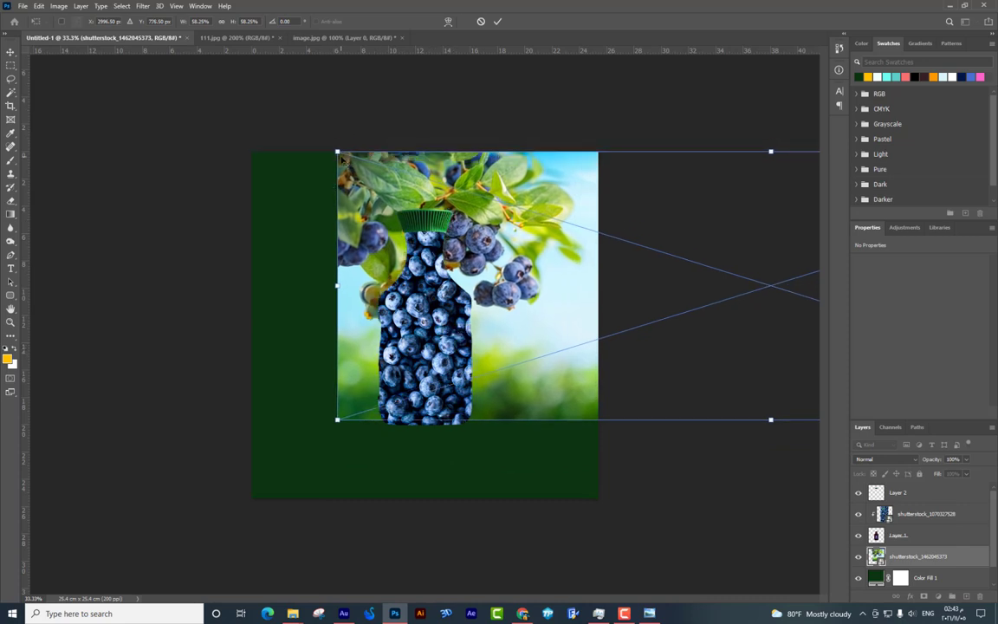
{"action": "left_click_drag", "start_coordinate": [338, 153], "coordinate": [349, 328]}
{"action": "key", "text": "Return"}
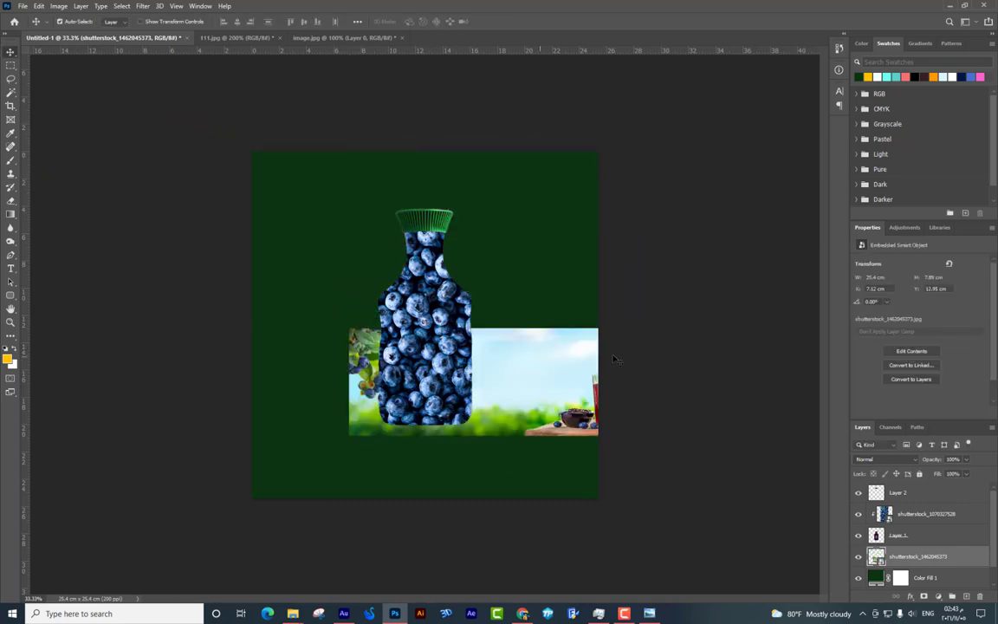
Re-transform the berry photo to about 44.8% in the canvas's upper right.
{"action": "key", "text": "ctrl+t"}
{"action": "mouse_move", "coordinate": [726, 312]}
{"action": "left_mouse_down"}
{"action": "mouse_move", "coordinate": [555, 266]}
{"action": "mouse_move", "coordinate": [547, 274]}
{"action": "left_mouse_up"}
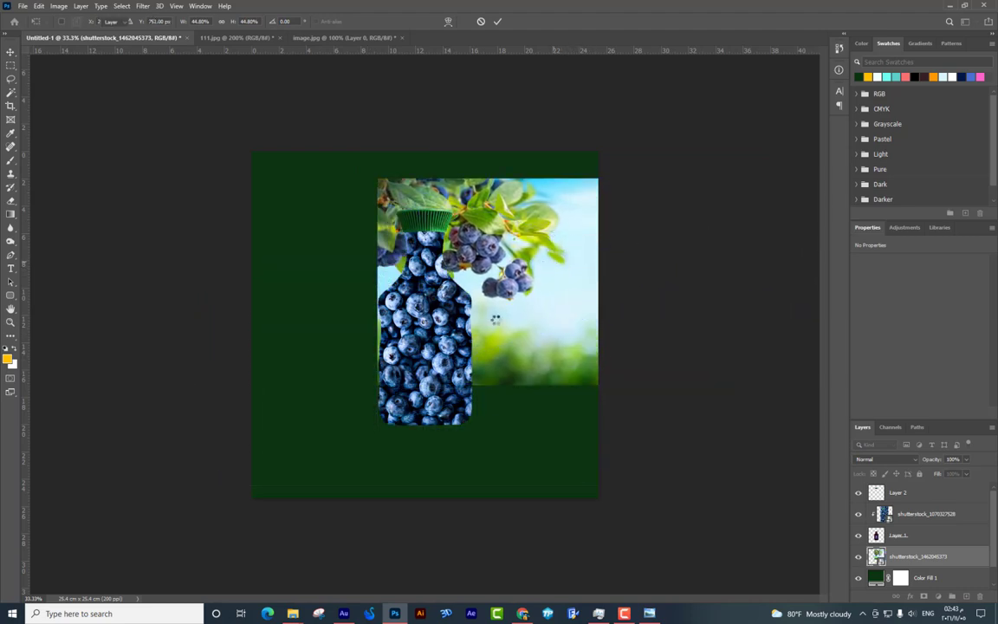
{"action": "key", "text": "Return"}
{"action": "left_click", "coordinate": [925, 514]}
Group Layer 1 with its clipped bottle layer, then ungroup them again.
{"action": "left_click", "coordinate": [901, 536], "text": "shift"}
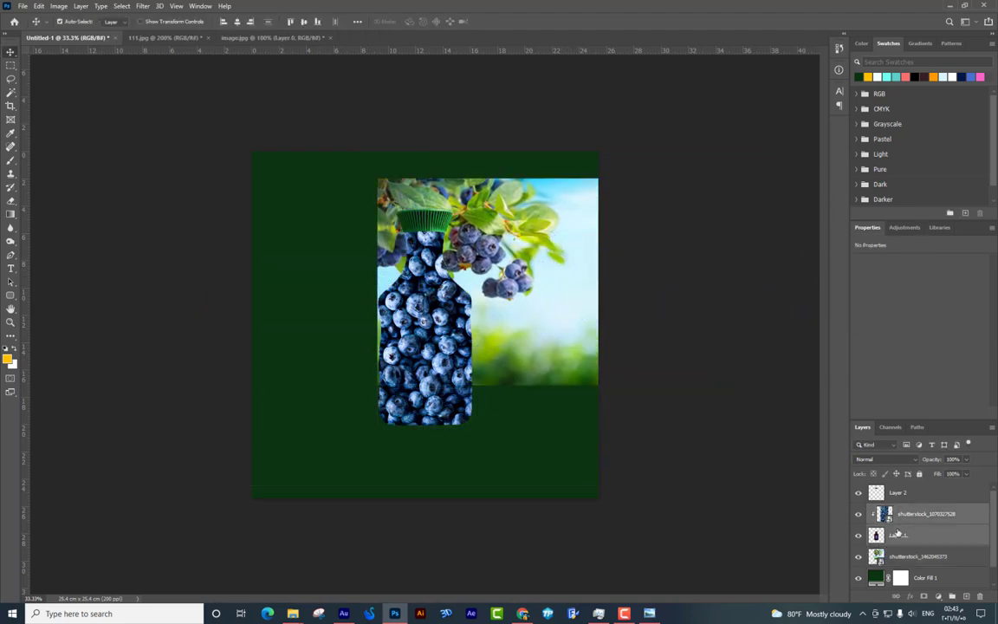
{"action": "key", "text": "ctrl+g"}
{"action": "left_click", "coordinate": [859, 510]}
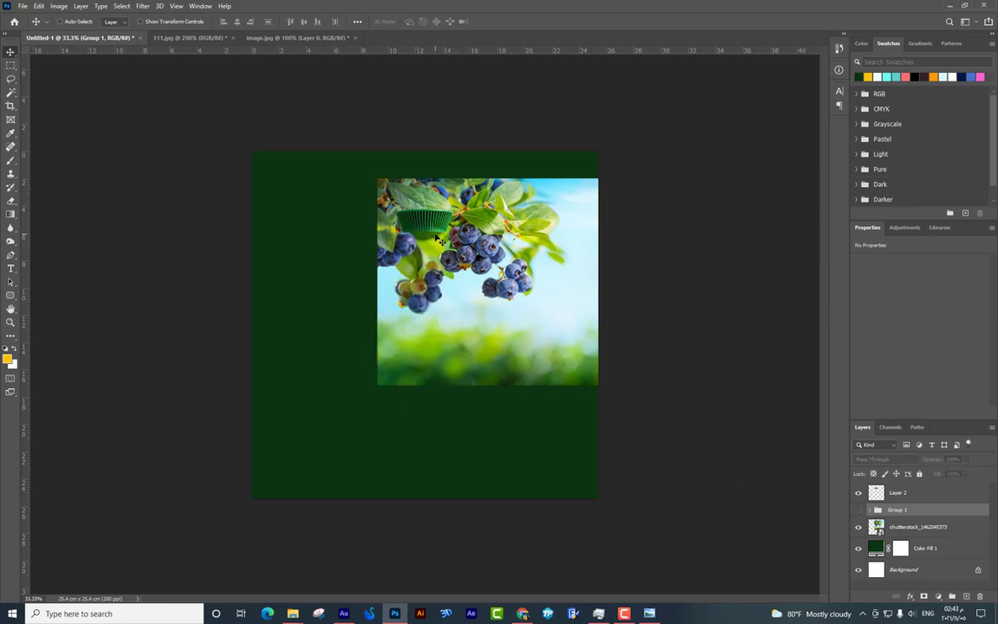
{"action": "left_click", "coordinate": [926, 548]}
{"action": "left_click", "coordinate": [859, 511]}
{"action": "left_click", "coordinate": [897, 492]}
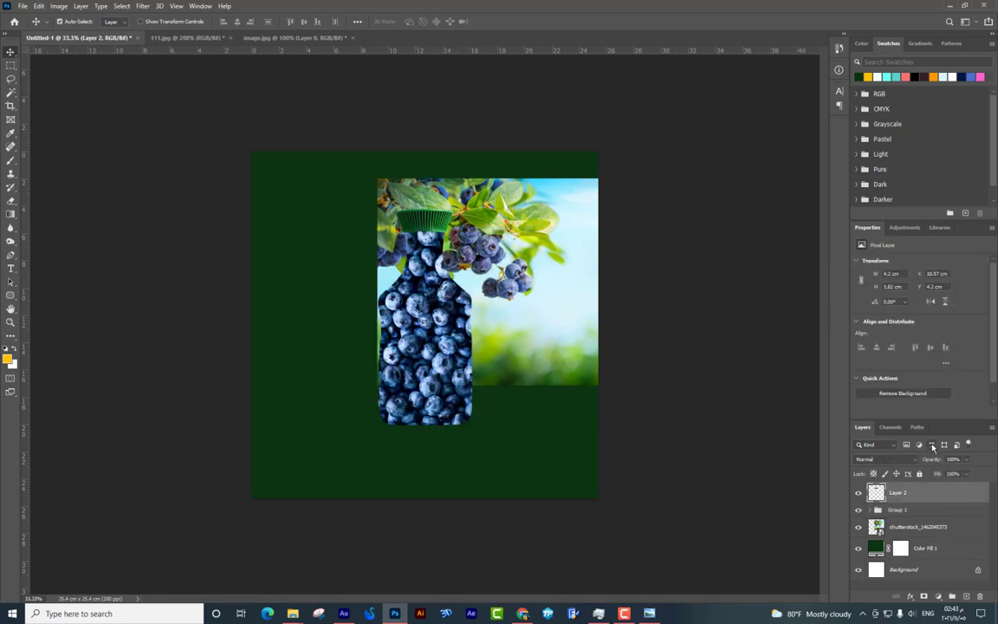
{"action": "left_click", "coordinate": [897, 509]}
{"action": "key", "text": "ctrl+shift+g"}
Hide the top three bottle layers and nudge the berry photo upward.
{"action": "left_click", "coordinate": [898, 492]}
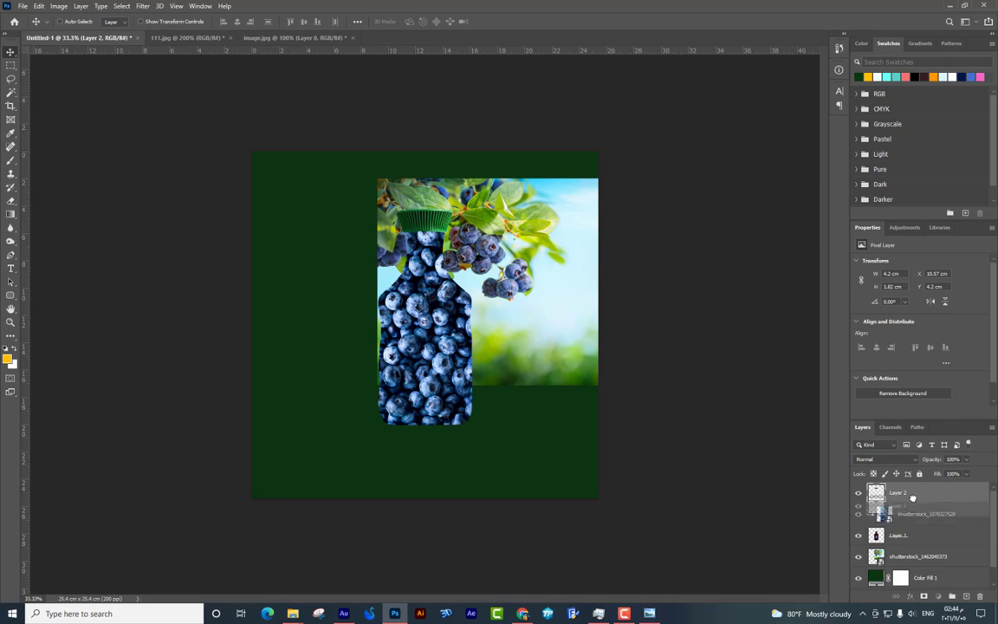
{"action": "left_click", "coordinate": [859, 492]}
{"action": "left_click", "coordinate": [859, 492]}
{"action": "left_click", "coordinate": [859, 514]}
{"action": "left_click", "coordinate": [859, 534]}
{"action": "left_click", "coordinate": [918, 557]}
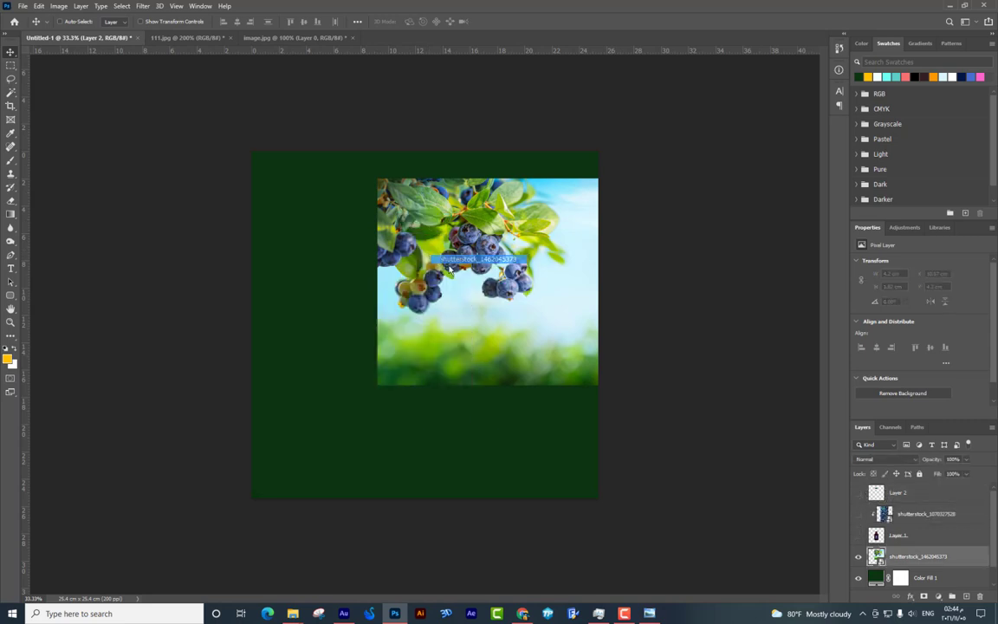
{"action": "left_click_drag", "start_coordinate": [451, 264], "coordinate": [447, 270]}
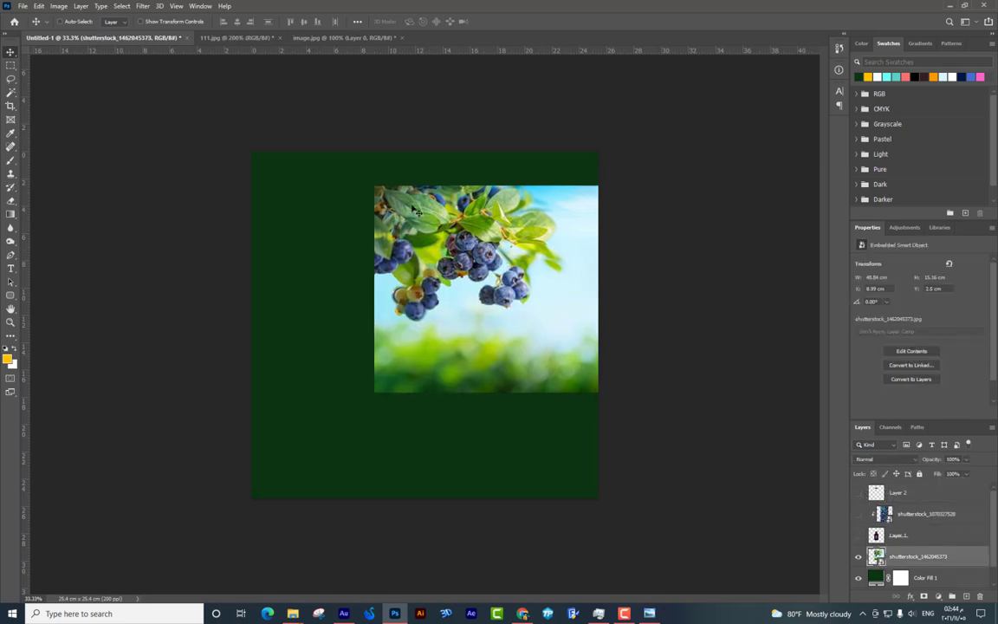
{"action": "right_click", "coordinate": [481, 206]}
{"action": "left_click_drag", "start_coordinate": [482, 206], "coordinate": [472, 179]}
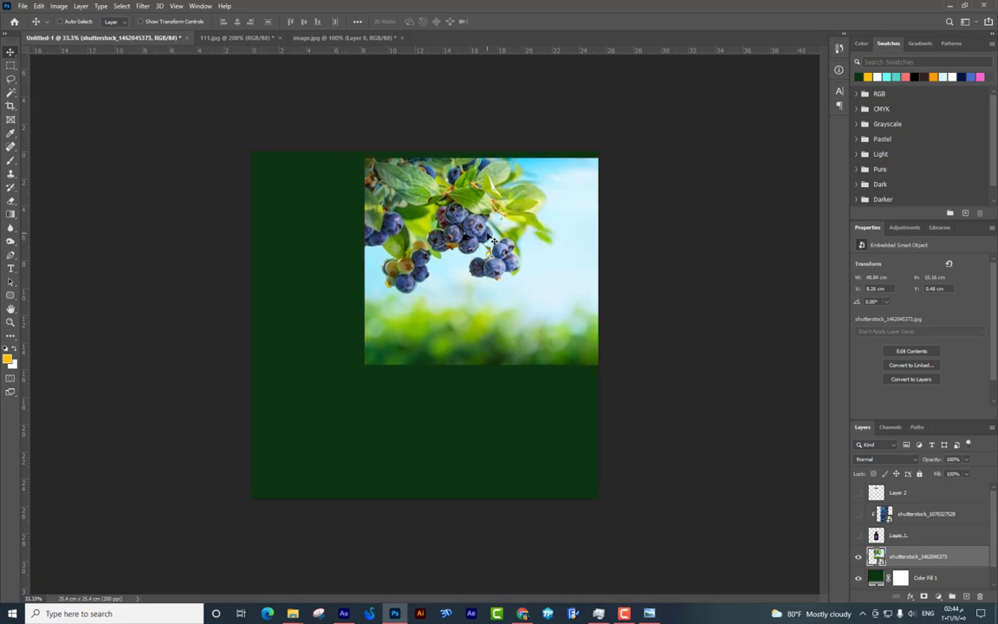
Trial-resize the berry photo, cancel, and set it flush top-right at X 10.78 cm, Y 0 cm.
{"action": "key", "text": "ctrl+t"}
{"action": "left_click_drag", "start_coordinate": [365, 158], "coordinate": [223, 105]}
{"action": "left_click_drag", "start_coordinate": [433, 260], "coordinate": [532, 355]}
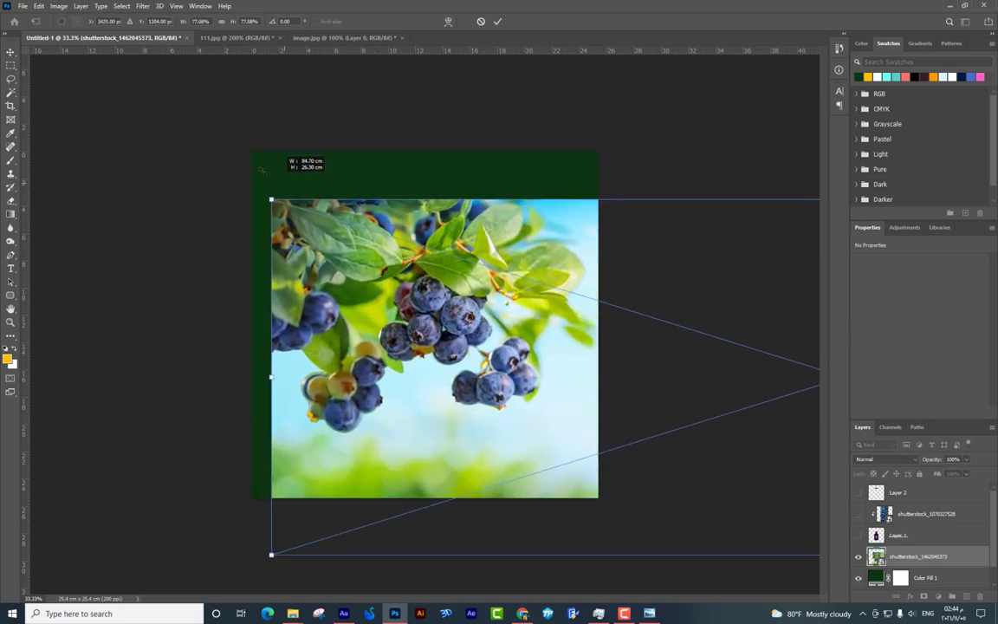
{"action": "left_click_drag", "start_coordinate": [348, 223], "coordinate": [231, 187]}
{"action": "left_click_drag", "start_coordinate": [442, 312], "coordinate": [477, 262]}
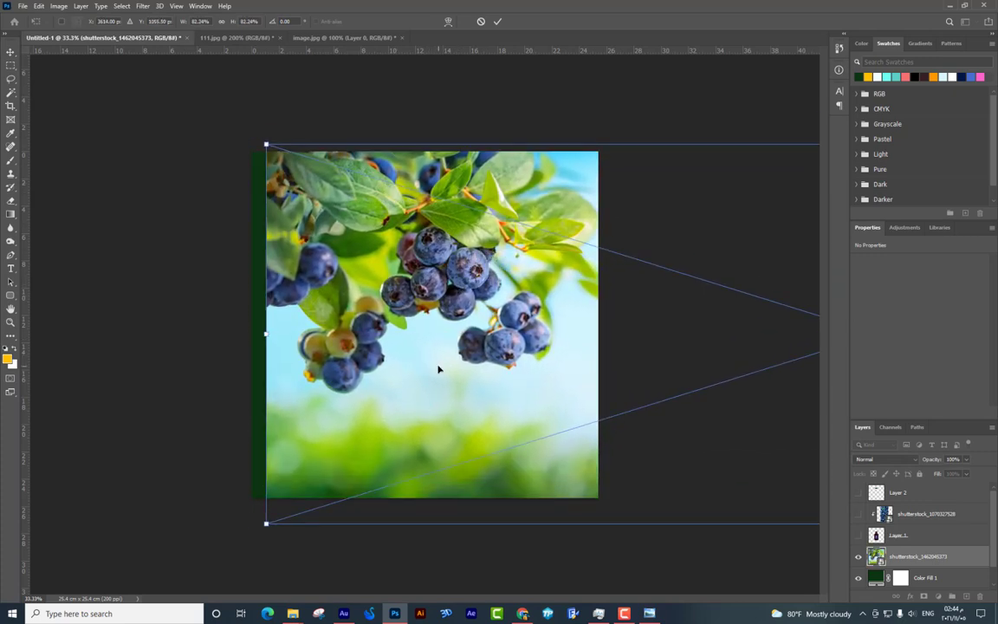
{"action": "key", "text": "Escape"}
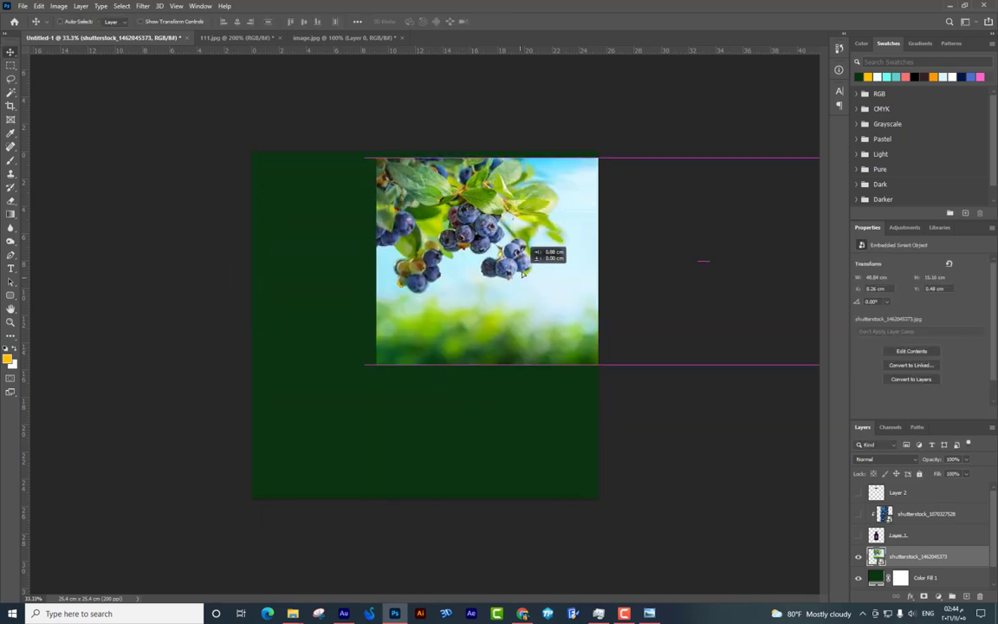
{"action": "left_click_drag", "start_coordinate": [509, 272], "coordinate": [530, 274]}
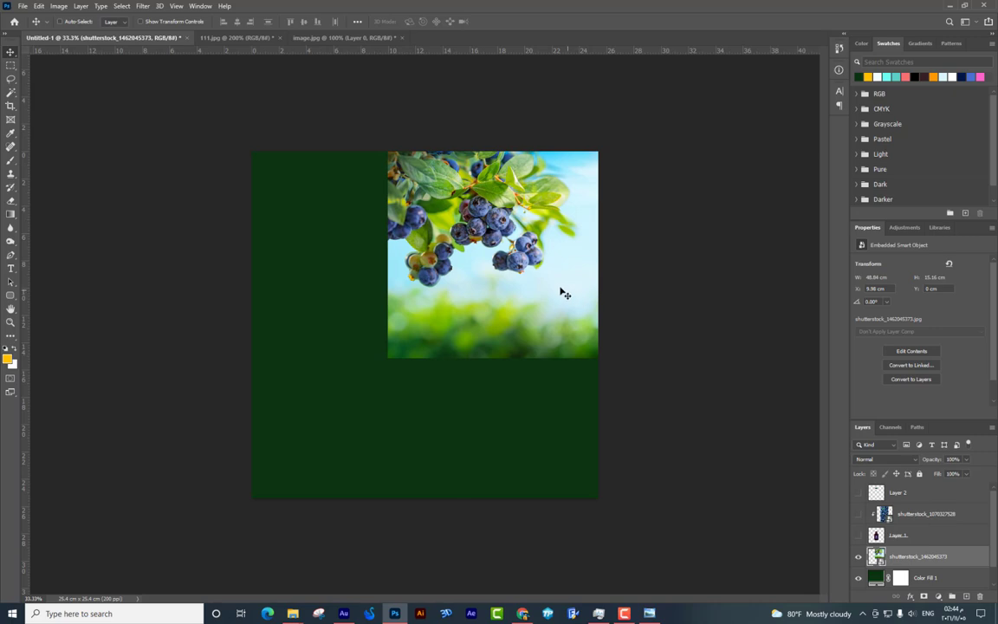
{"action": "left_click_drag", "start_coordinate": [564, 294], "coordinate": [575, 294]}
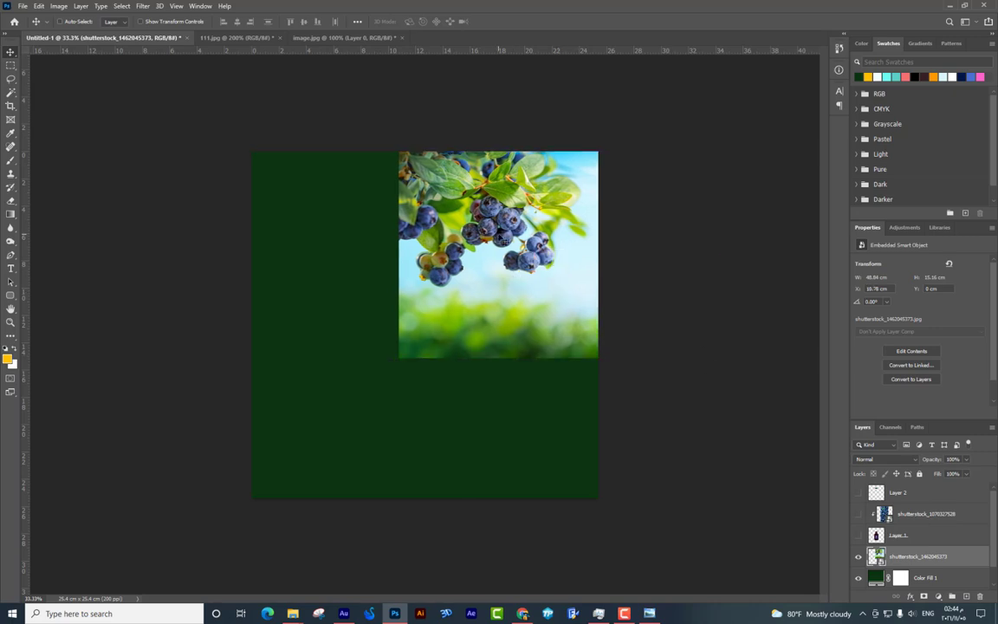
Marquee the photo's left strip and copy it onto new Layer 3.
{"action": "left_click", "coordinate": [11, 66]}
{"action": "mouse_move", "coordinate": [377, 117]}
{"action": "left_mouse_down"}
{"action": "mouse_move", "coordinate": [495, 429]}
{"action": "mouse_move", "coordinate": [474, 429]}
{"action": "left_mouse_up"}
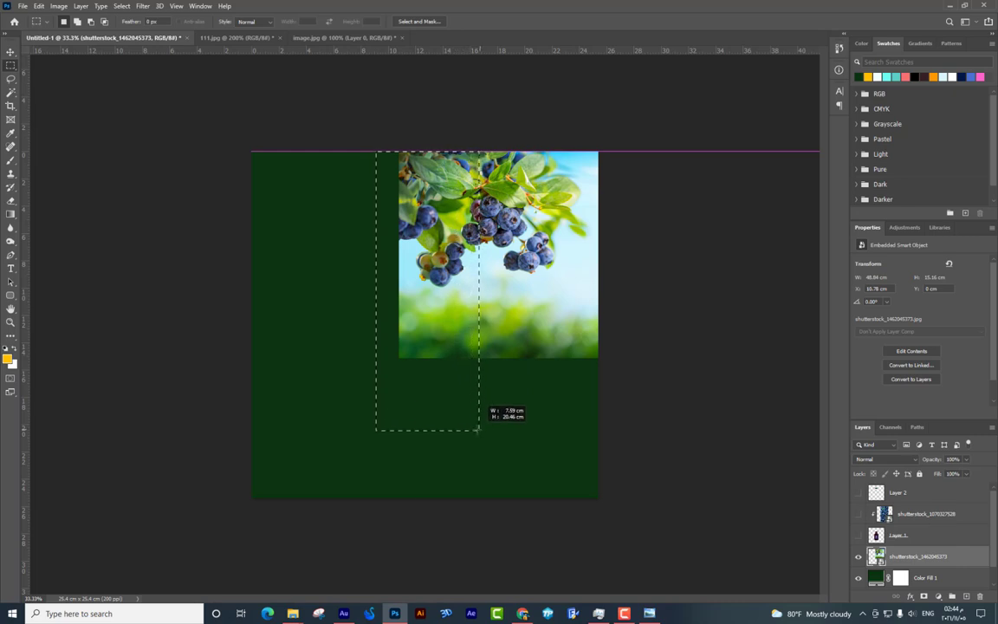
{"action": "left_click_drag", "start_coordinate": [474, 429], "coordinate": [478, 430]}
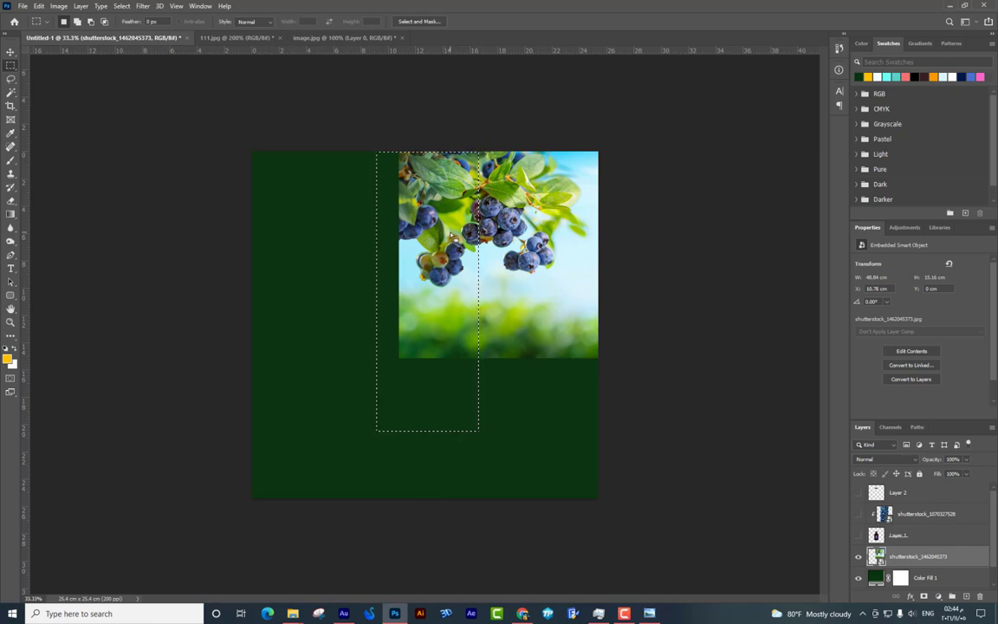
{"action": "key", "text": "ctrl+j"}
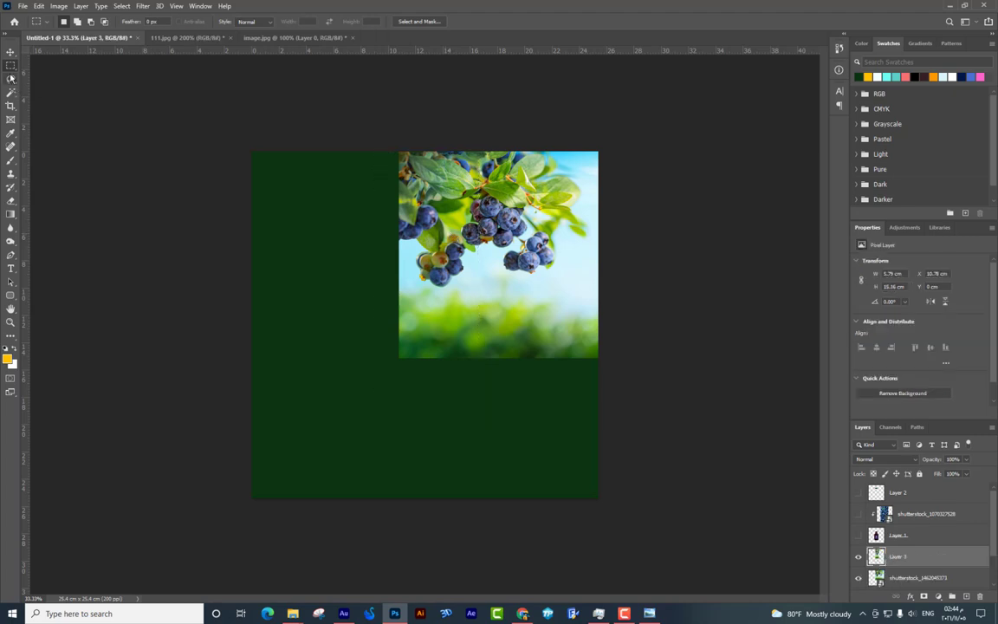
Mirror the Layer 3 strip leftward to 6.4 cm wide at X 4.38 cm.
{"action": "left_click", "coordinate": [10, 52]}
{"action": "left_click_drag", "start_coordinate": [400, 222], "coordinate": [279, 221]}
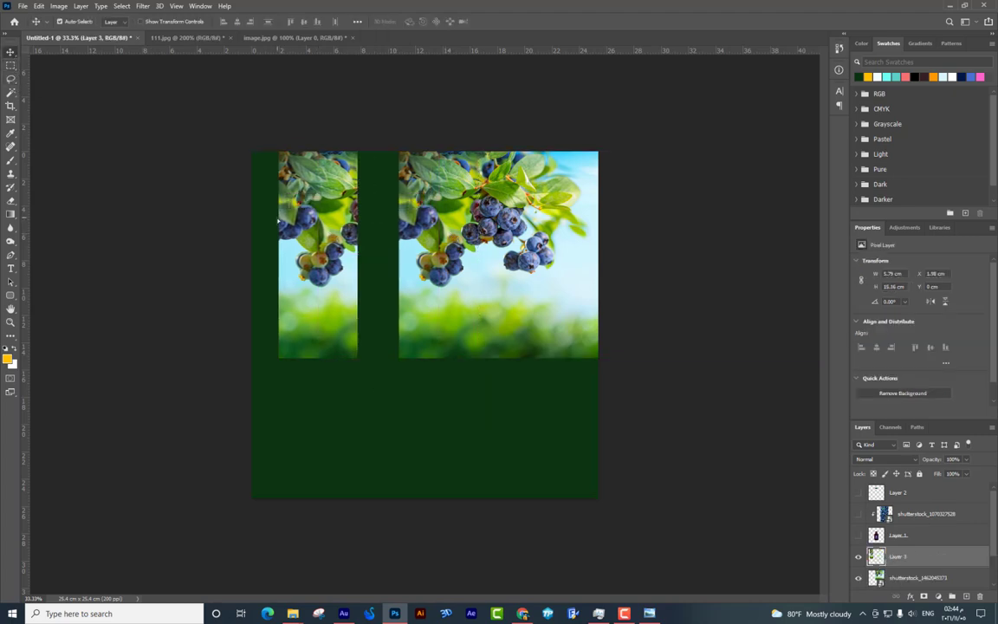
{"action": "key", "text": "ctrl+z"}
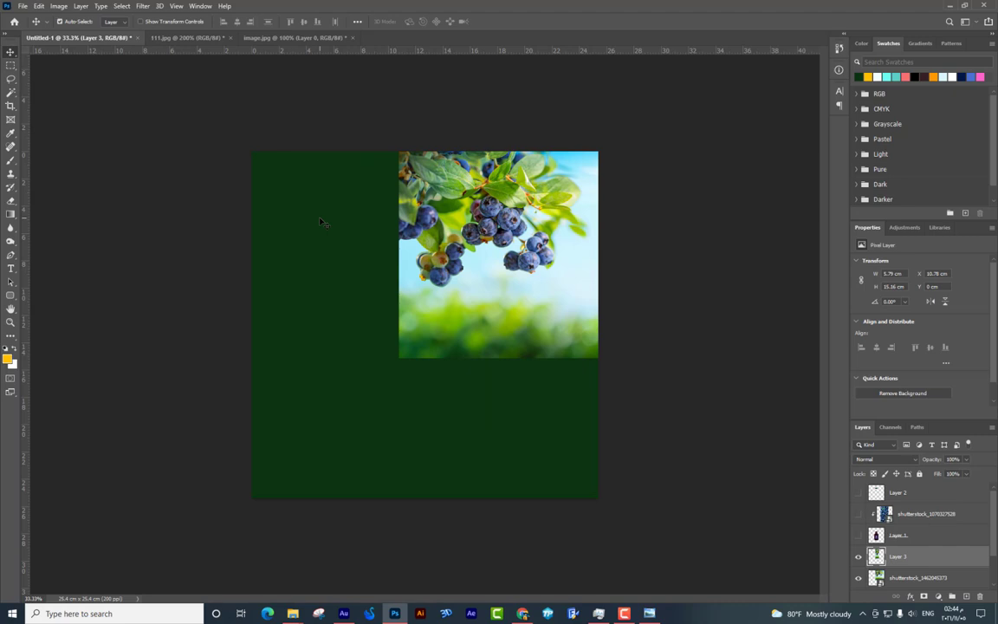
{"action": "key", "text": "ctrl+t"}
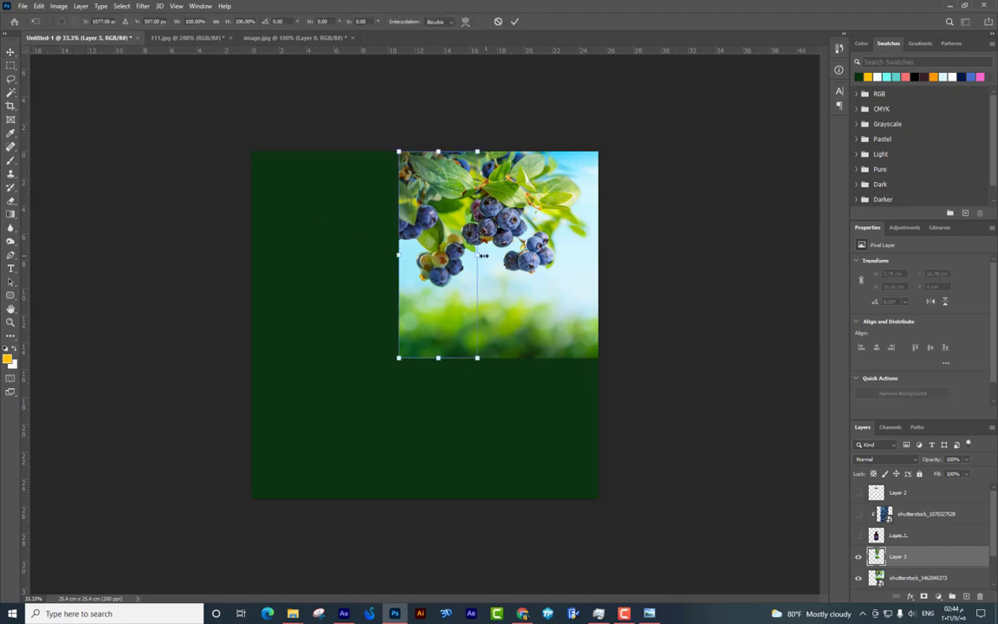
{"action": "left_click_drag", "start_coordinate": [478, 255], "coordinate": [312, 254]}
{"action": "key", "text": "Return"}
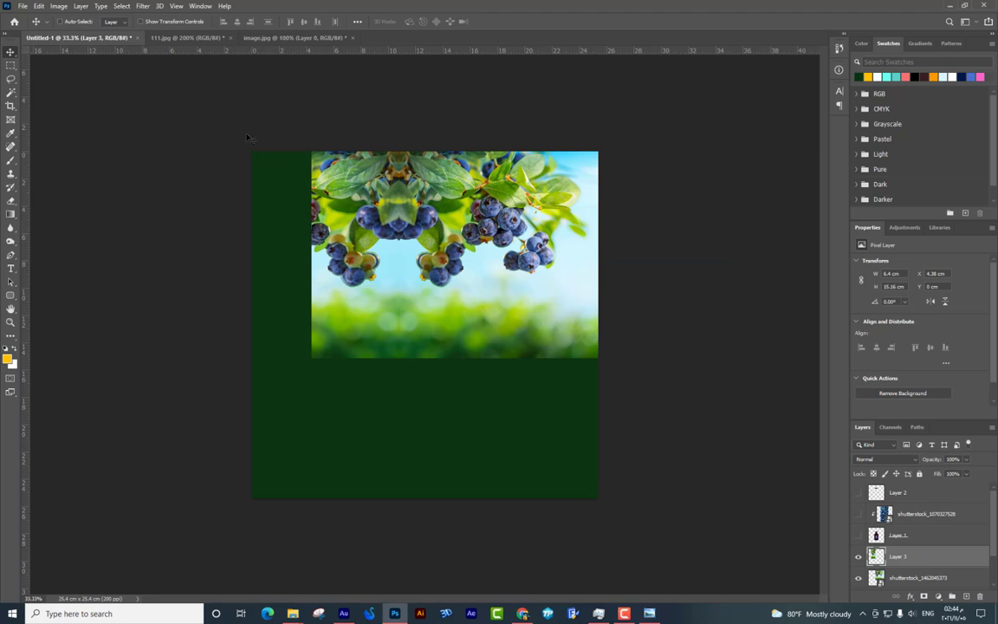
Discard a trial copy and delete the mirrored strip layer Layer 3.
{"action": "left_click_drag", "start_coordinate": [387, 367], "coordinate": [826, 480]}
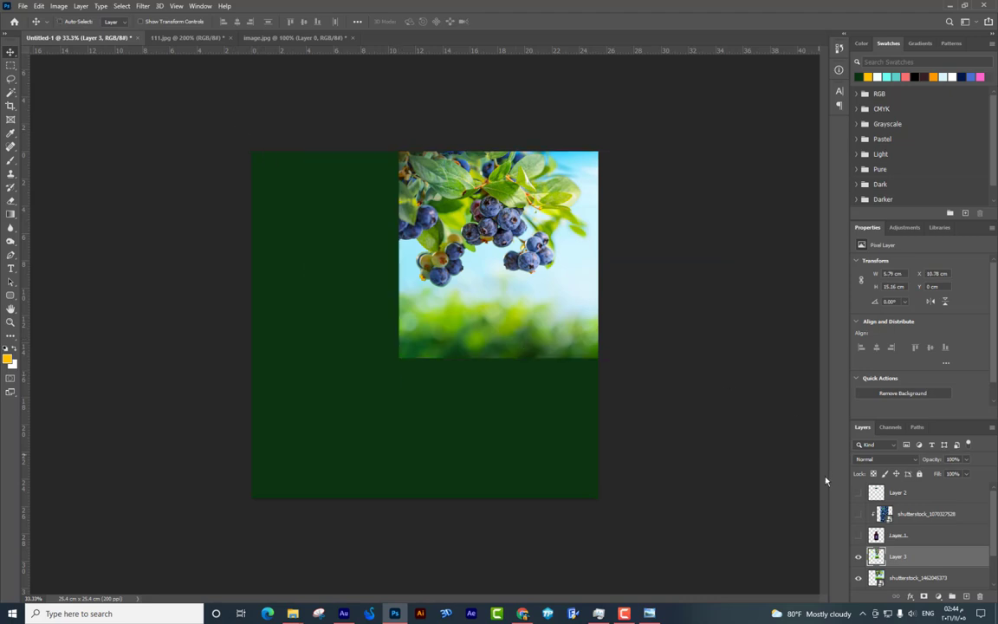
{"action": "left_click", "coordinate": [10, 65]}
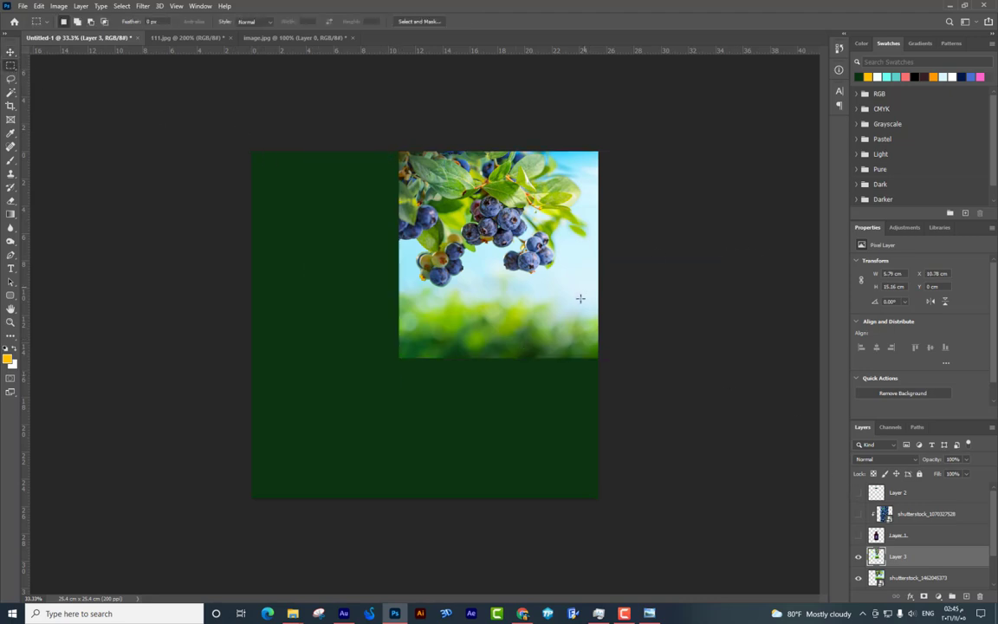
{"action": "mouse_move", "coordinate": [596, 289]}
{"action": "left_mouse_down"}
{"action": "mouse_move", "coordinate": [534, 190]}
{"action": "mouse_move", "coordinate": [476, 152]}
{"action": "left_mouse_up"}
{"action": "left_click_drag", "start_coordinate": [382, 139], "coordinate": [596, 475]}
{"action": "key", "text": "ctrl+j"}
{"action": "key", "text": "ctrl+t"}
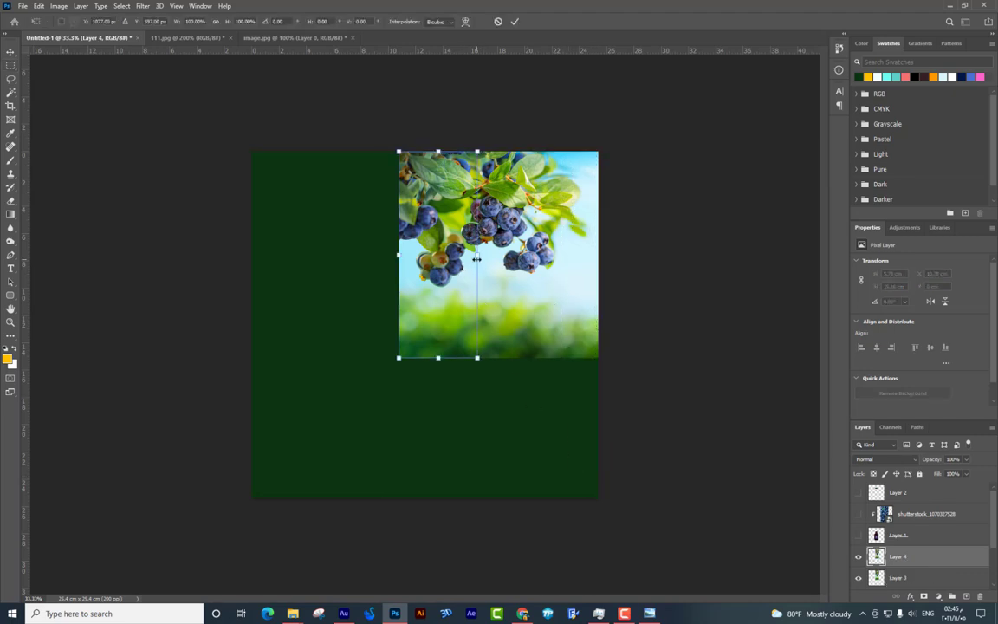
{"action": "key", "text": "Escape"}
{"action": "key", "text": "ctrl+z"}
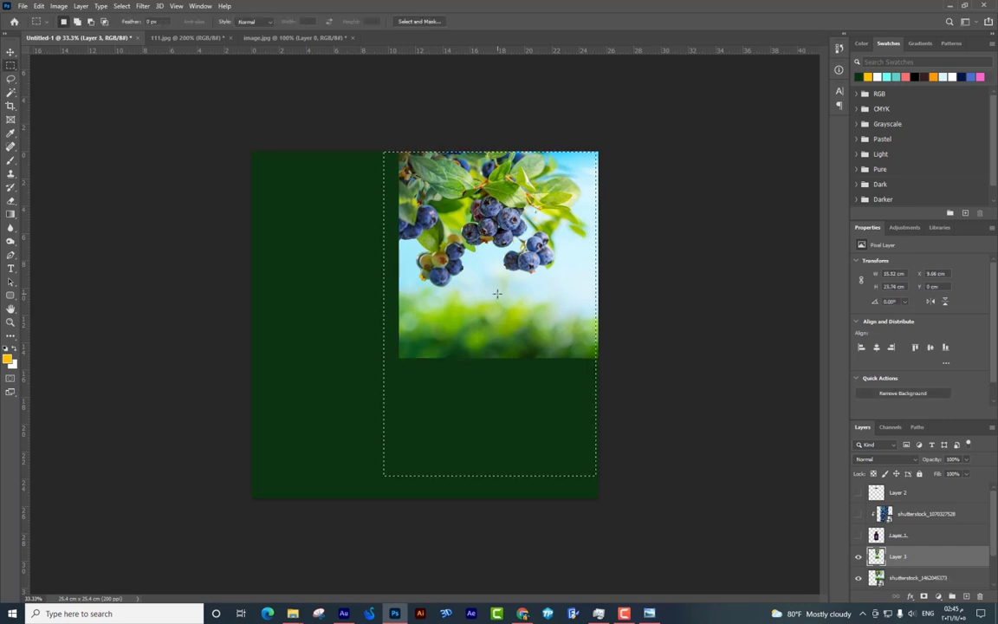
{"action": "key", "text": "ctrl+z"}
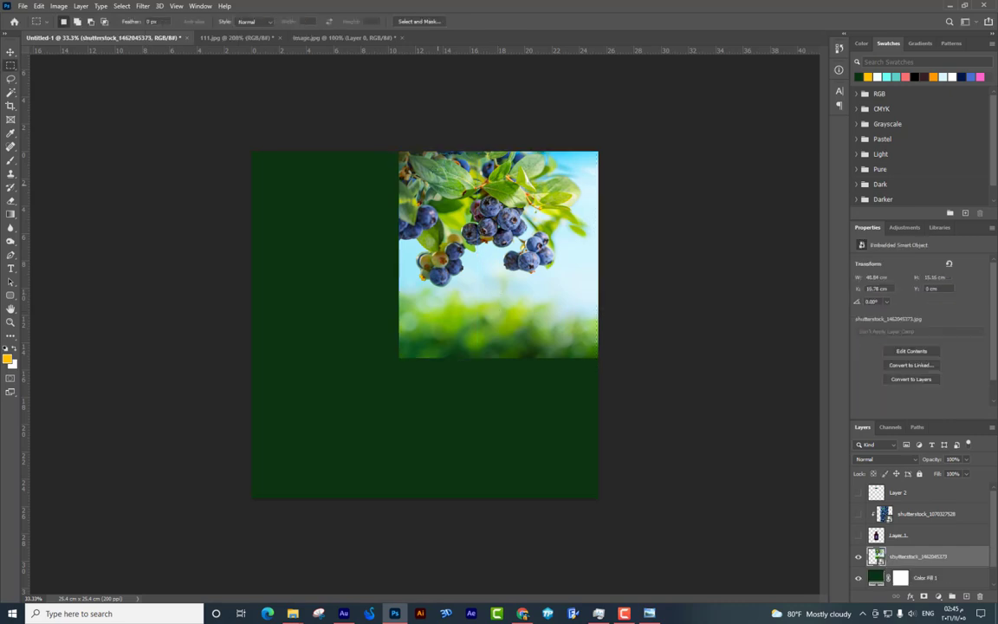
Copy the whole photo to Layer 3 and flip it leftward to 12.67 cm at X -1.89 cm.
{"action": "left_click_drag", "start_coordinate": [387, 151], "coordinate": [594, 428]}
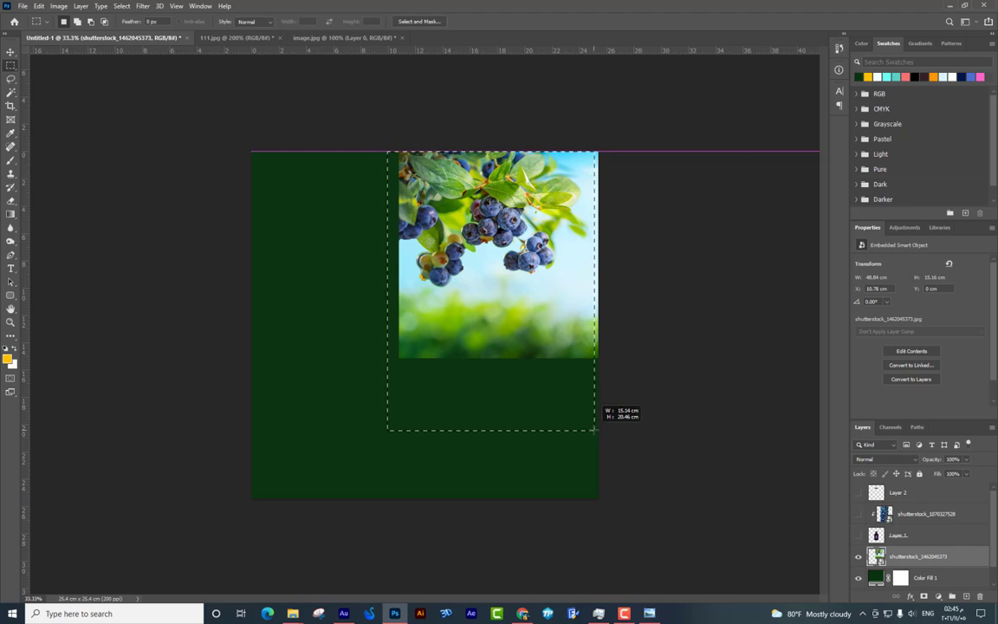
{"action": "key", "text": "ctrl+j"}
{"action": "key", "text": "ctrl+t"}
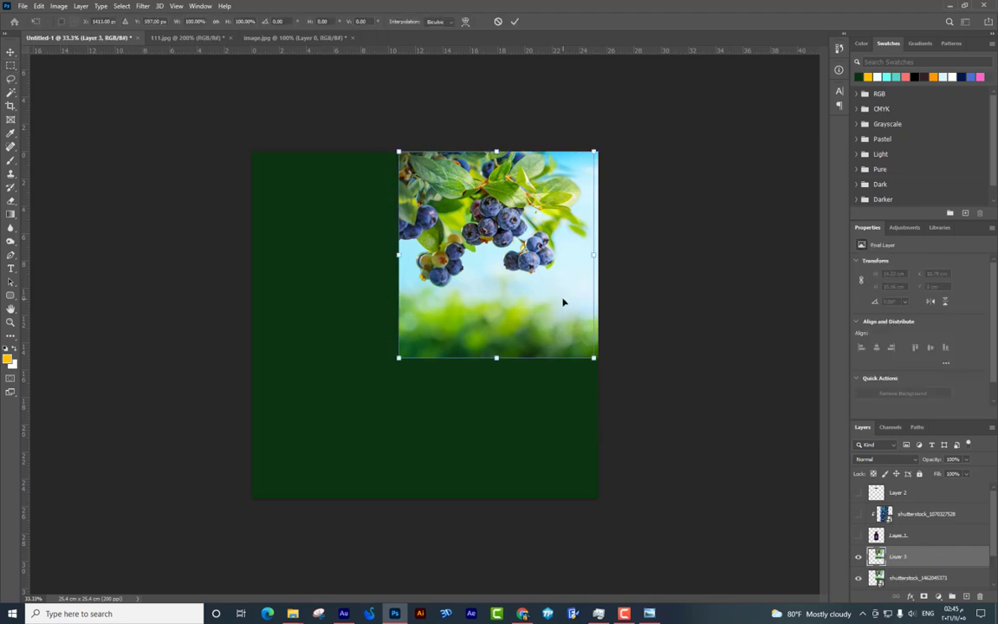
{"action": "left_click_drag", "start_coordinate": [592, 254], "coordinate": [225, 233]}
{"action": "key", "text": "Return"}
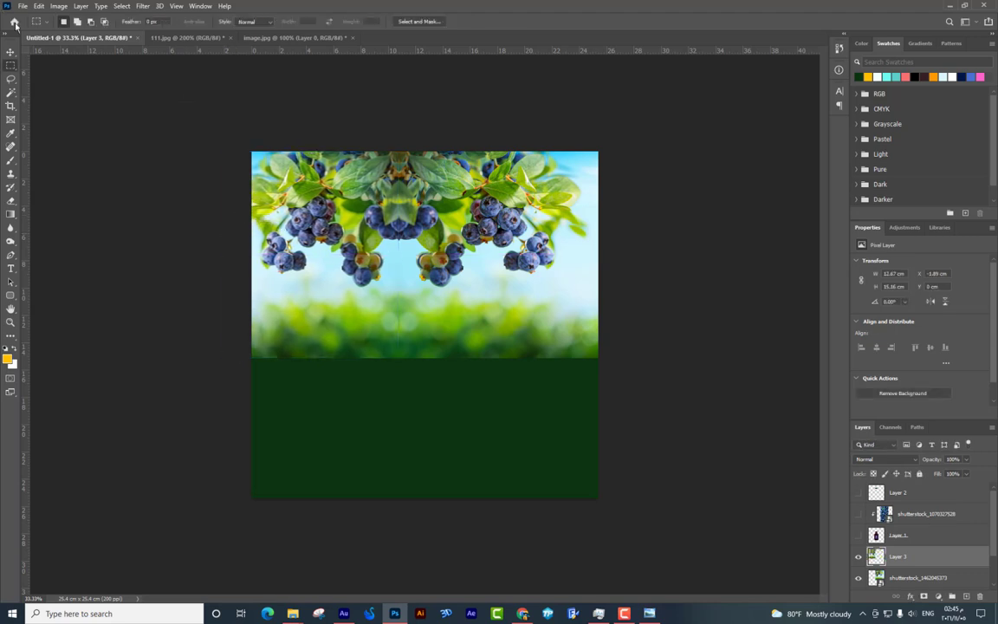
{"action": "left_click", "coordinate": [10, 51]}
{"action": "left_click", "coordinate": [915, 581], "text": "shift"}
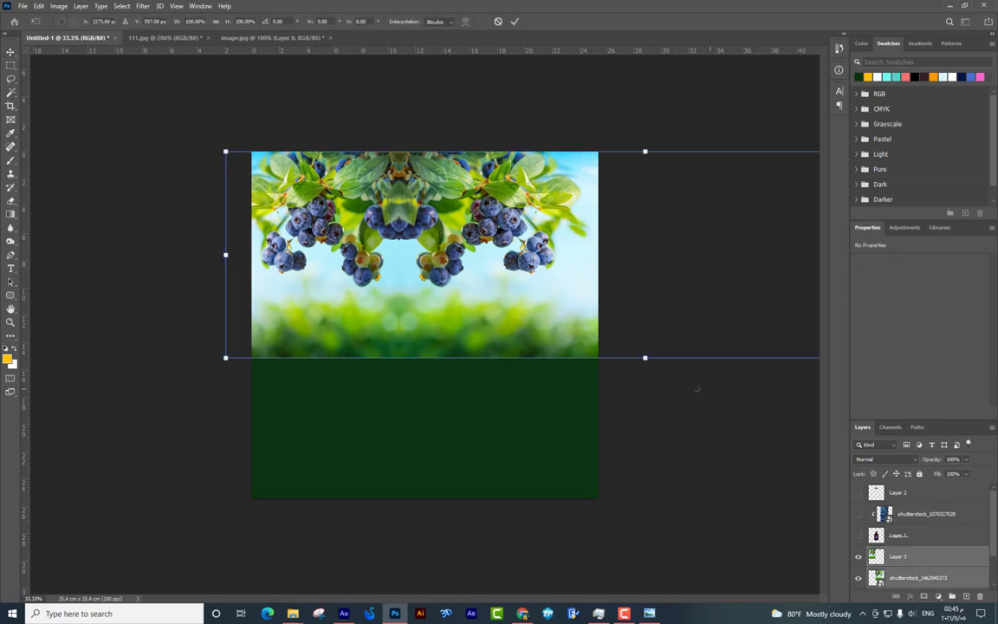
Convert Layer 3 to a smart object and nudge both photo layers slightly right.
{"action": "left_click_drag", "start_coordinate": [413, 213], "coordinate": [414, 214]}
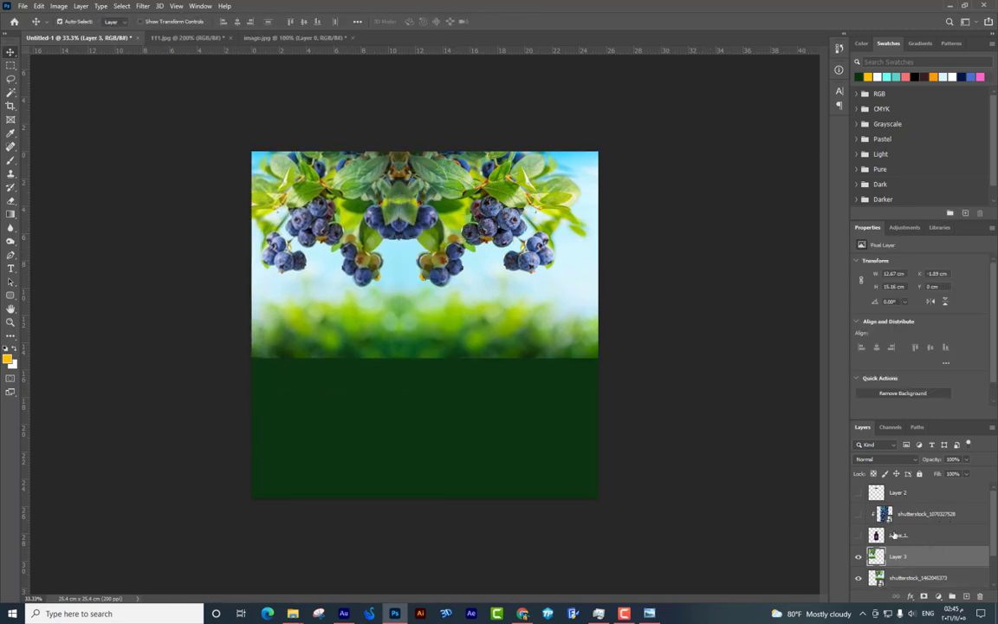
{"action": "right_click", "coordinate": [898, 556]}
{"action": "left_click", "coordinate": [898, 259]}
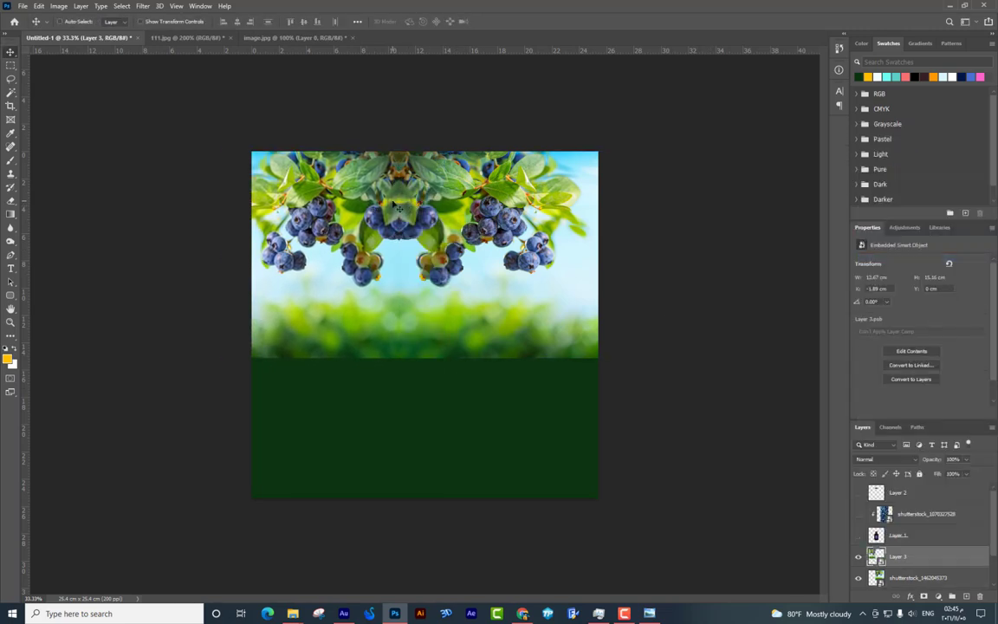
{"action": "left_click_drag", "start_coordinate": [391, 213], "coordinate": [393, 213]}
{"action": "right_click", "coordinate": [944, 578]}
{"action": "key", "text": "Escape"}
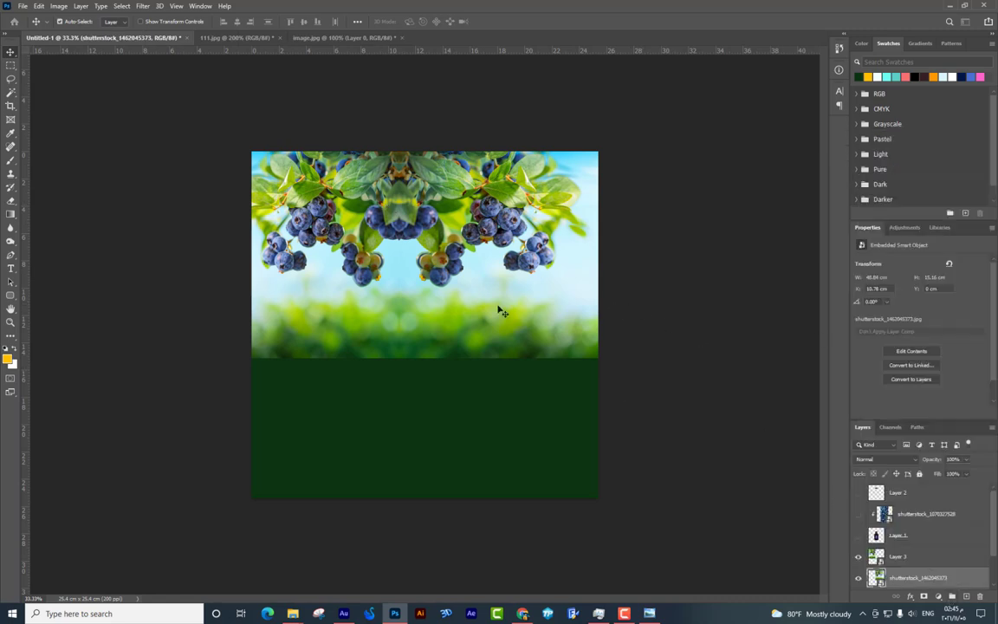
{"action": "left_click_drag", "start_coordinate": [500, 311], "coordinate": [495, 285]}
Scale both photos to the canvas width and merge them into Layer 3 at X -0.36 cm.
{"action": "key", "text": "ctrl+t"}
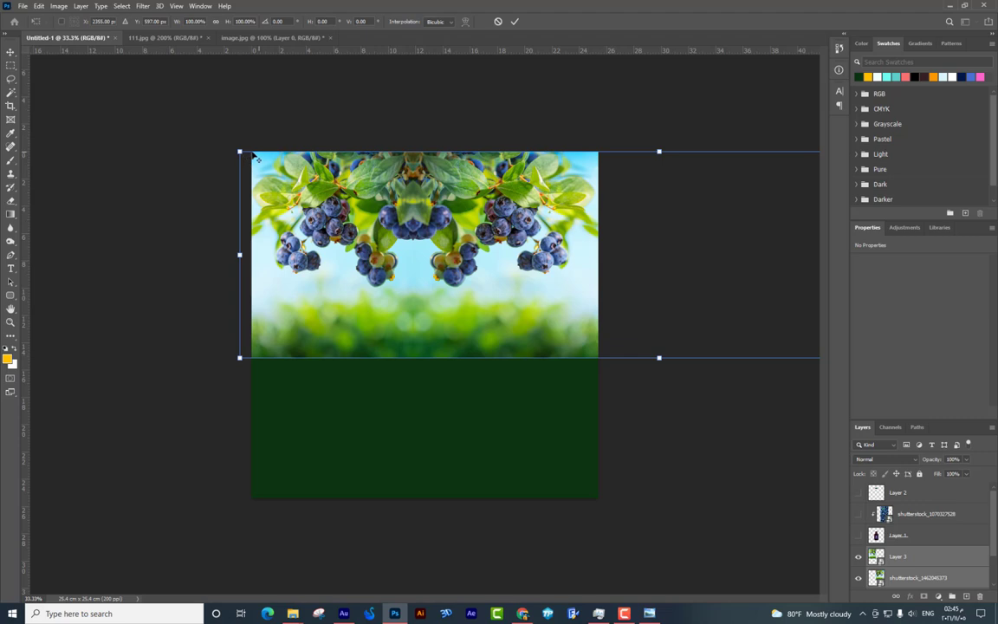
{"action": "mouse_move", "coordinate": [256, 158]}
{"action": "left_mouse_down"}
{"action": "mouse_move", "coordinate": [273, 164]}
{"action": "mouse_move", "coordinate": [253, 152]}
{"action": "left_mouse_up"}
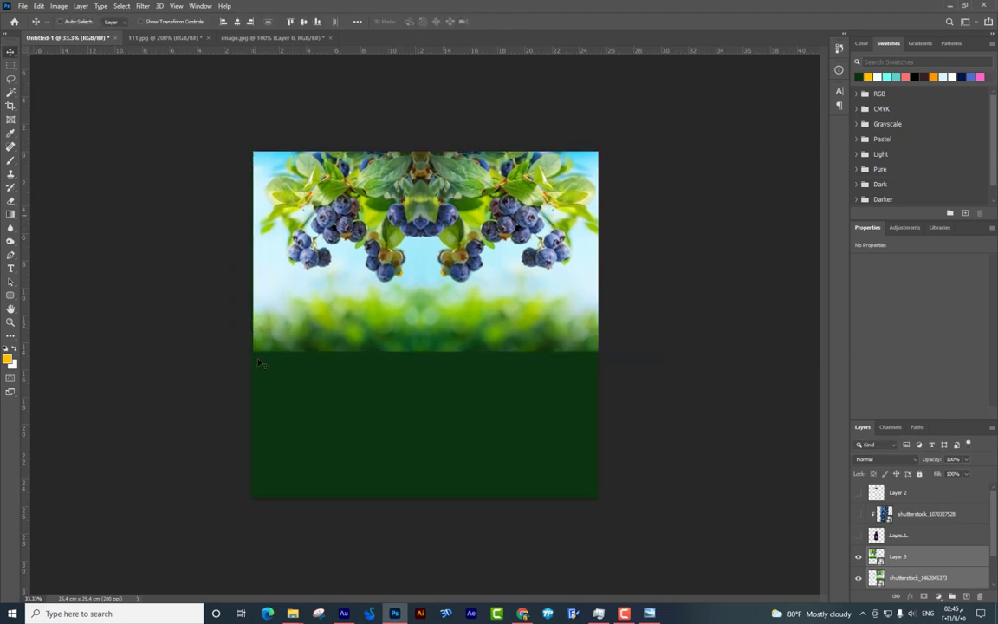
{"action": "left_click_drag", "start_coordinate": [253, 350], "coordinate": [511, 354]}
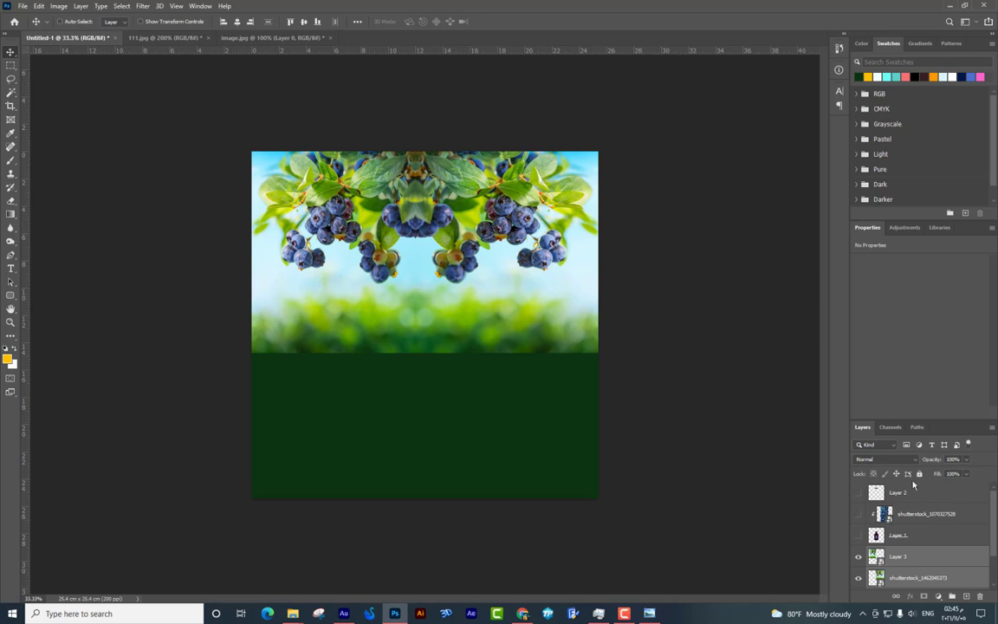
{"action": "right_click", "coordinate": [918, 562]}
{"action": "left_click", "coordinate": [646, 269]}
{"action": "left_click_drag", "start_coordinate": [716, 298], "coordinate": [630, 324]}
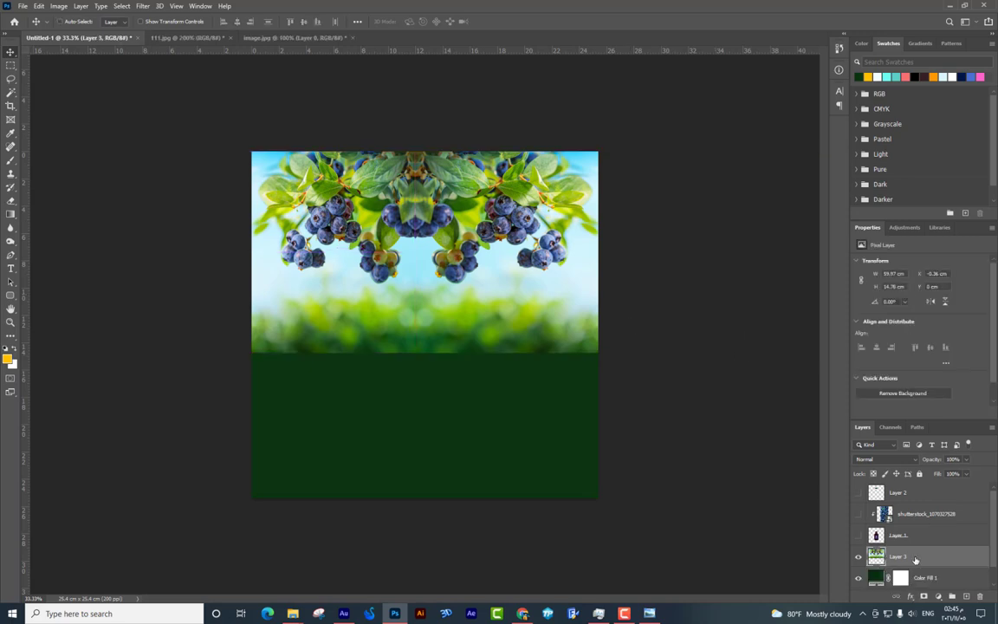
Move the blurred greenery band down to the bottom of the canvas.
{"action": "left_click", "coordinate": [11, 66]}
{"action": "left_click_drag", "start_coordinate": [655, 407], "coordinate": [186, 284]}
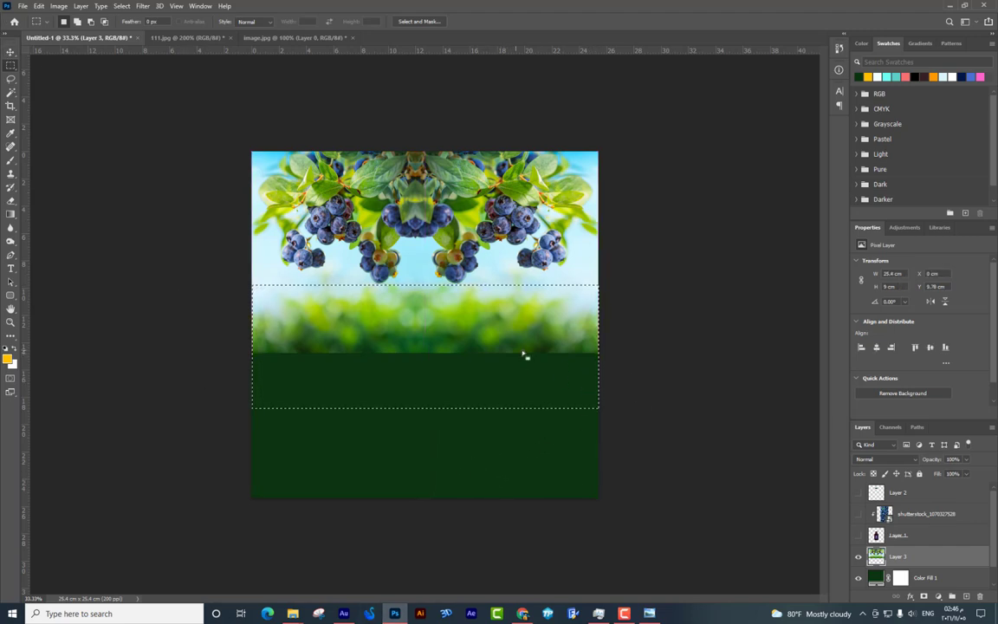
{"action": "key", "text": "v"}
{"action": "left_click_drag", "start_coordinate": [535, 356], "coordinate": [538, 482]}
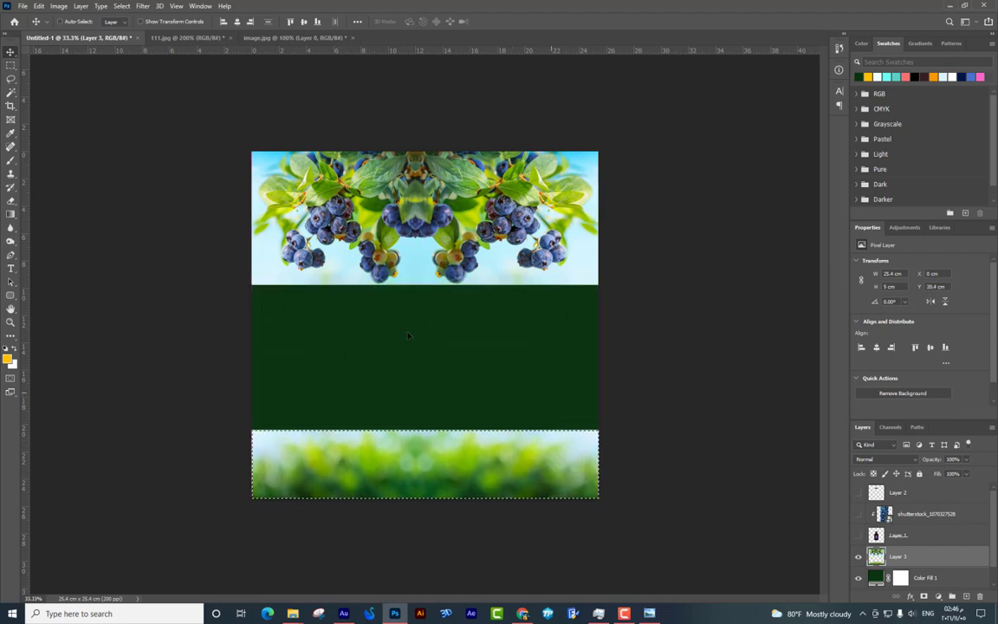
{"action": "key", "text": "ctrl+d"}
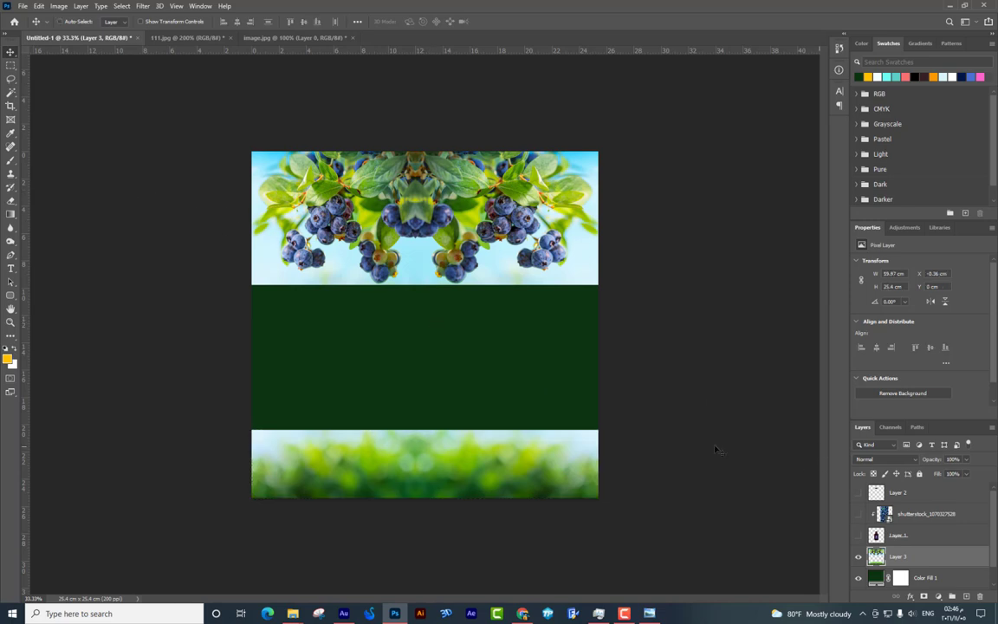
Stretch a thin sky strip upward to cover the dark green gap.
{"action": "key", "text": "m"}
{"action": "left_click_drag", "start_coordinate": [218, 409], "coordinate": [638, 437]}
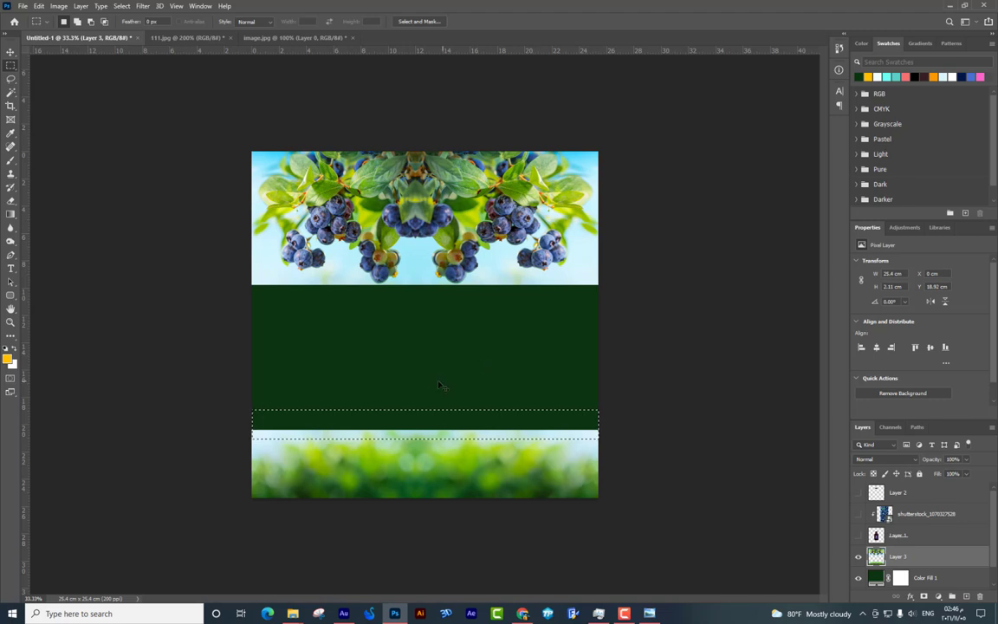
{"action": "key", "text": "ctrl+t"}
{"action": "mouse_move", "coordinate": [424, 409]}
{"action": "left_mouse_down"}
{"action": "mouse_move", "coordinate": [407, 135]}
{"action": "mouse_move", "coordinate": [412, 19]}
{"action": "left_mouse_up"}
{"action": "mouse_move", "coordinate": [414, 5]}
{"action": "left_mouse_down"}
{"action": "mouse_move", "coordinate": [424, 294]}
{"action": "mouse_move", "coordinate": [424, 281]}
{"action": "left_mouse_up"}
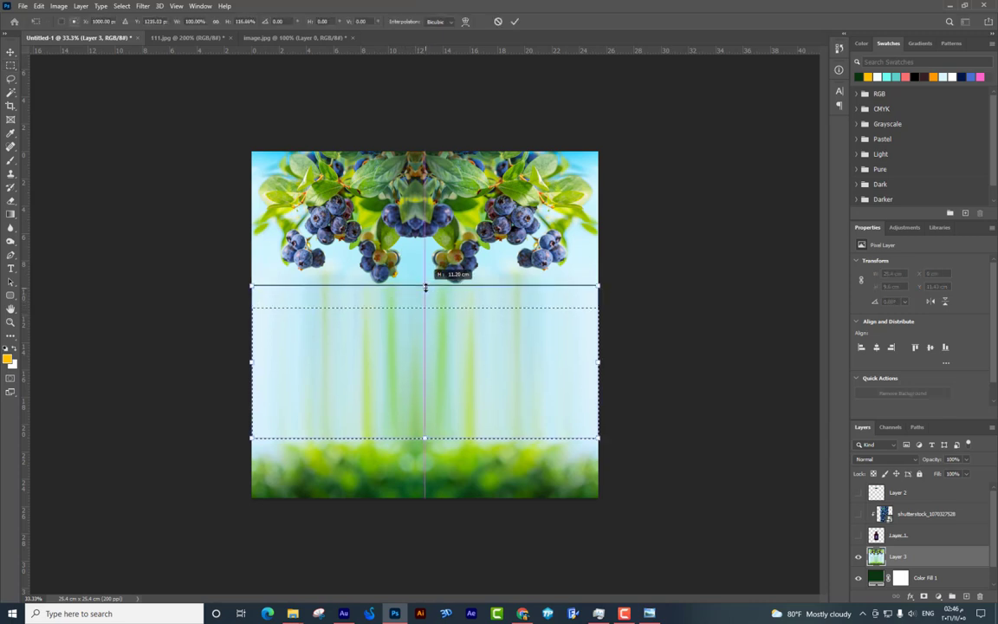
{"action": "key", "text": "Return"}
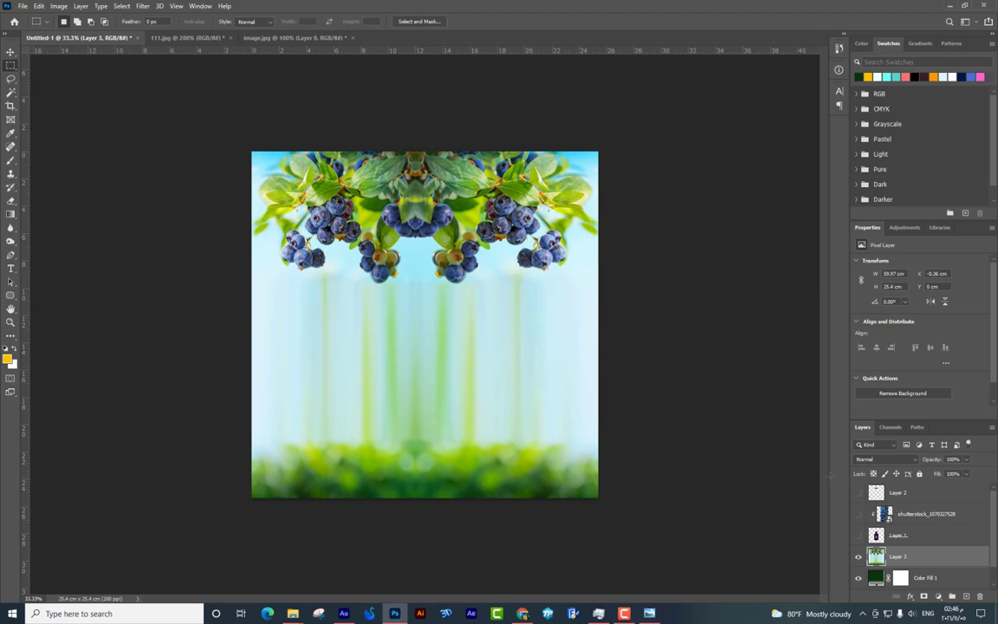
Add Layer 4 with a soft round brush, sampled light blue and 30% flow.
{"action": "left_click", "coordinate": [967, 597]}
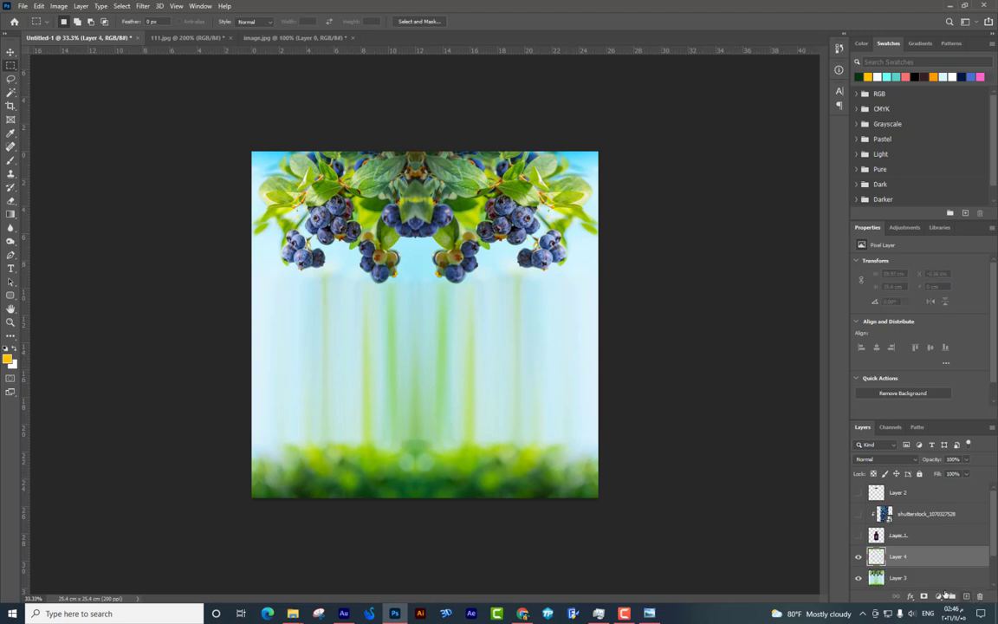
{"action": "left_click", "coordinate": [11, 160]}
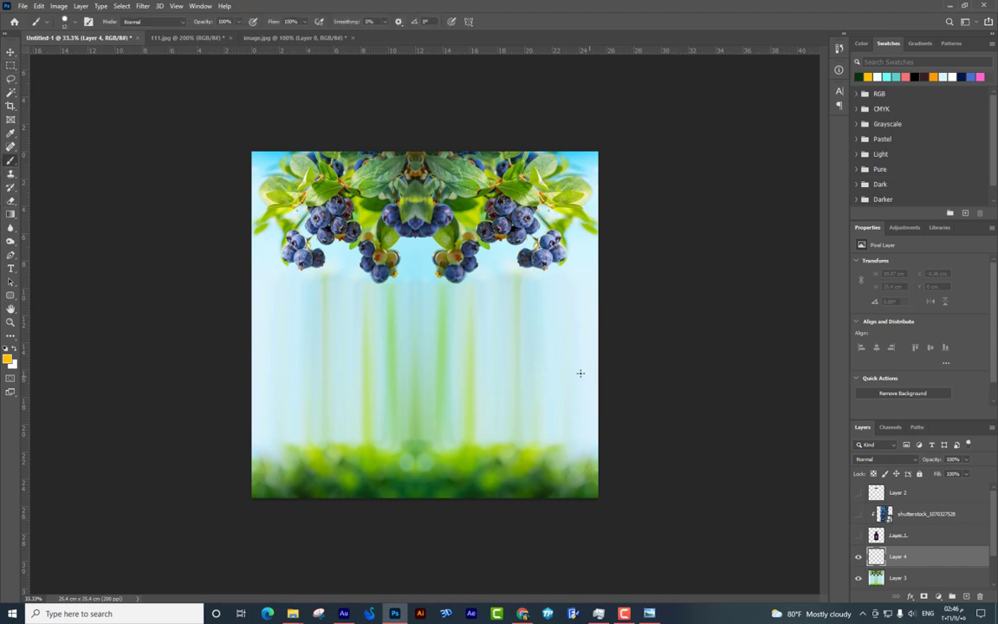
{"action": "right_click", "coordinate": [527, 344]}
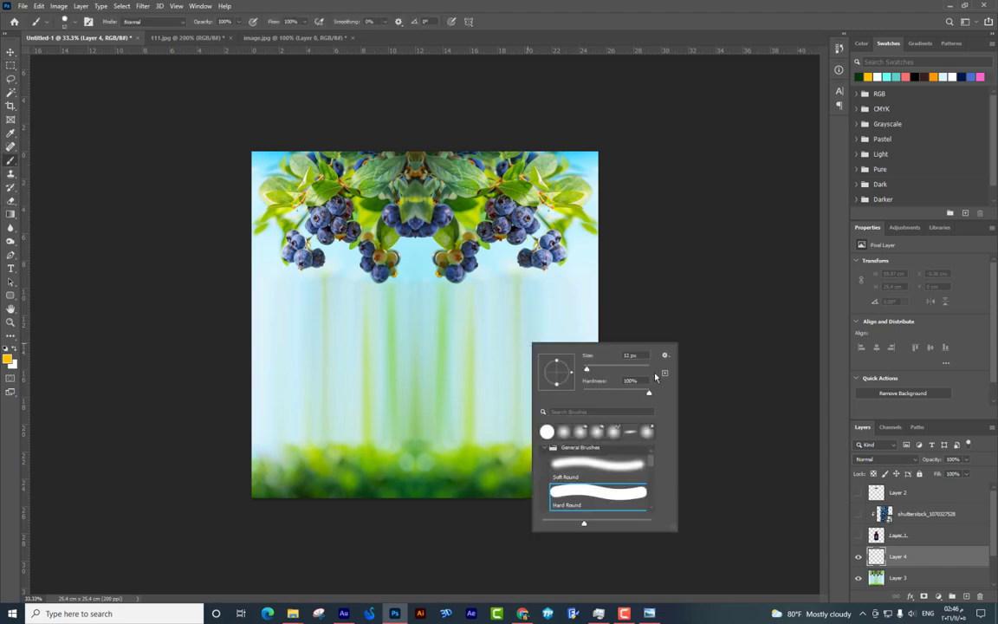
{"action": "left_click", "coordinate": [607, 461]}
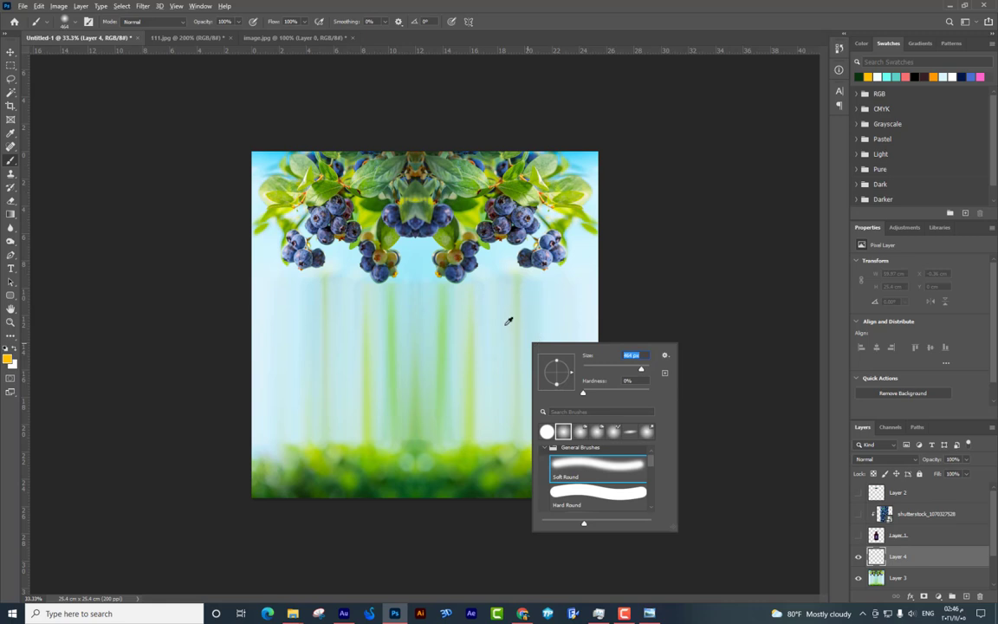
{"action": "left_click", "coordinate": [506, 321], "text": "alt"}
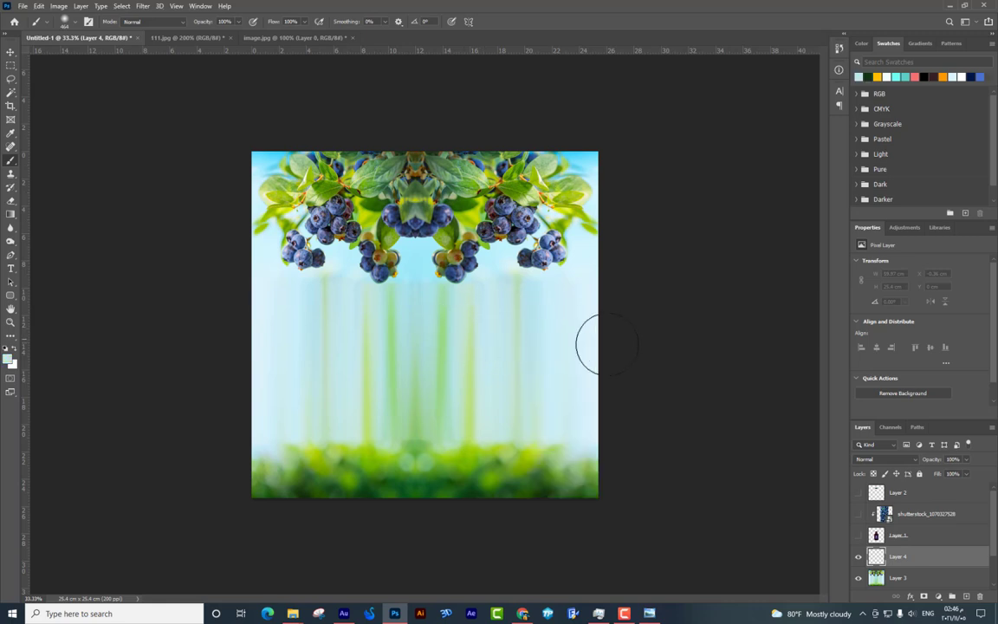
{"action": "left_click_drag", "start_coordinate": [305, 22], "coordinate": [245, 37]}
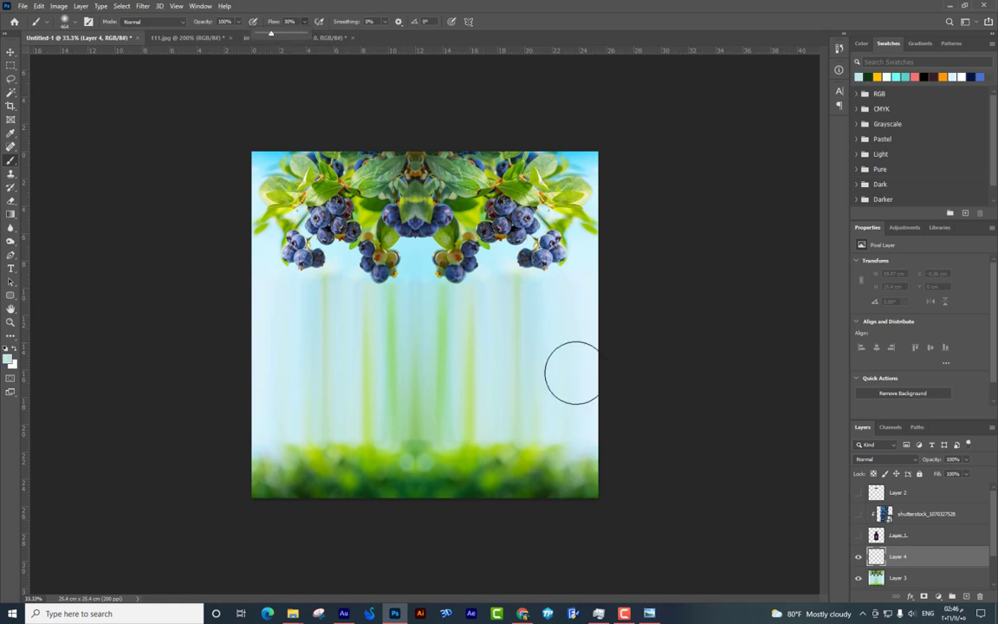
Paint light blue over the green streaks in the middle of the sky.
{"action": "mouse_move", "coordinate": [670, 355]}
{"action": "left_mouse_down"}
{"action": "mouse_move", "coordinate": [646, 367]}
{"action": "mouse_move", "coordinate": [307, 417]}
{"action": "mouse_move", "coordinate": [574, 316]}
{"action": "mouse_move", "coordinate": [472, 305]}
{"action": "left_mouse_up"}
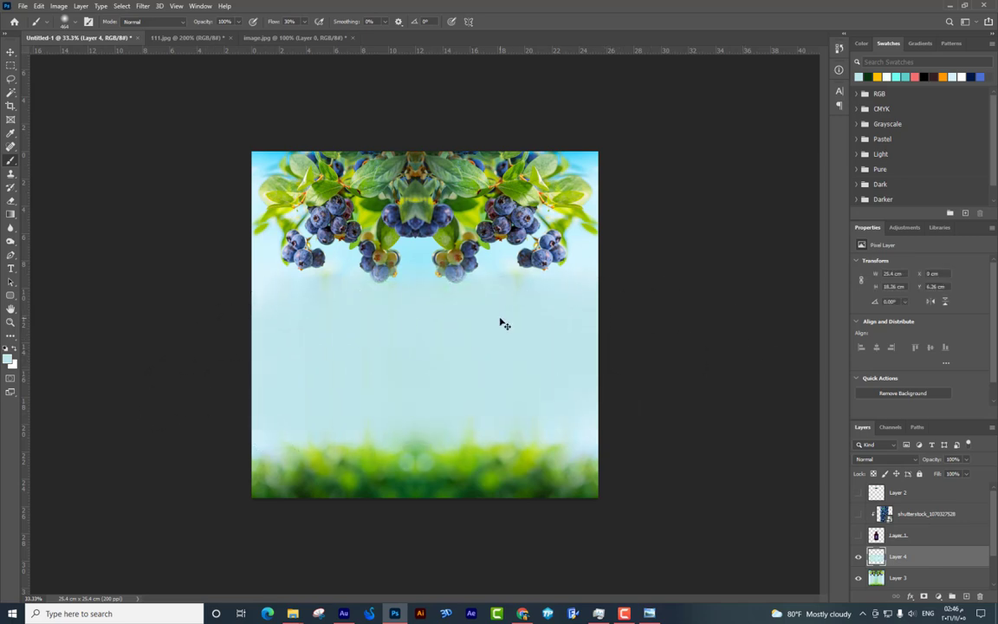
{"action": "key", "text": "ctrl+z"}
{"action": "mouse_move", "coordinate": [316, 336]}
{"action": "left_mouse_down"}
{"action": "mouse_move", "coordinate": [499, 324]}
{"action": "mouse_move", "coordinate": [419, 341]}
{"action": "mouse_move", "coordinate": [325, 394]}
{"action": "mouse_move", "coordinate": [305, 384]}
{"action": "left_mouse_up"}
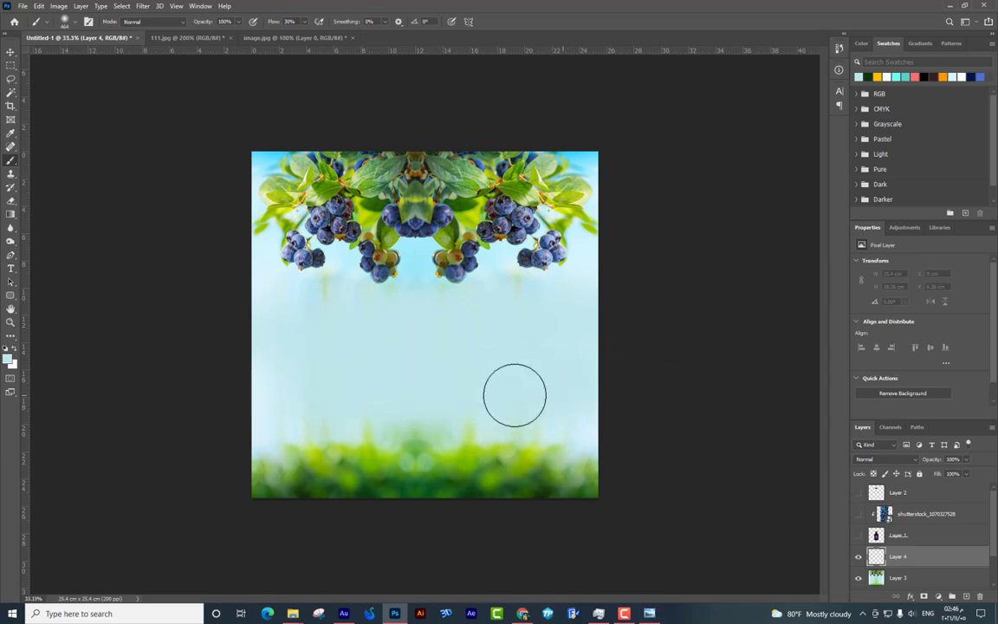
Select Layer 3 from the canvas and cancel a Free Transform on it.
{"action": "left_click", "coordinate": [11, 52]}
{"action": "right_click", "coordinate": [565, 212]}
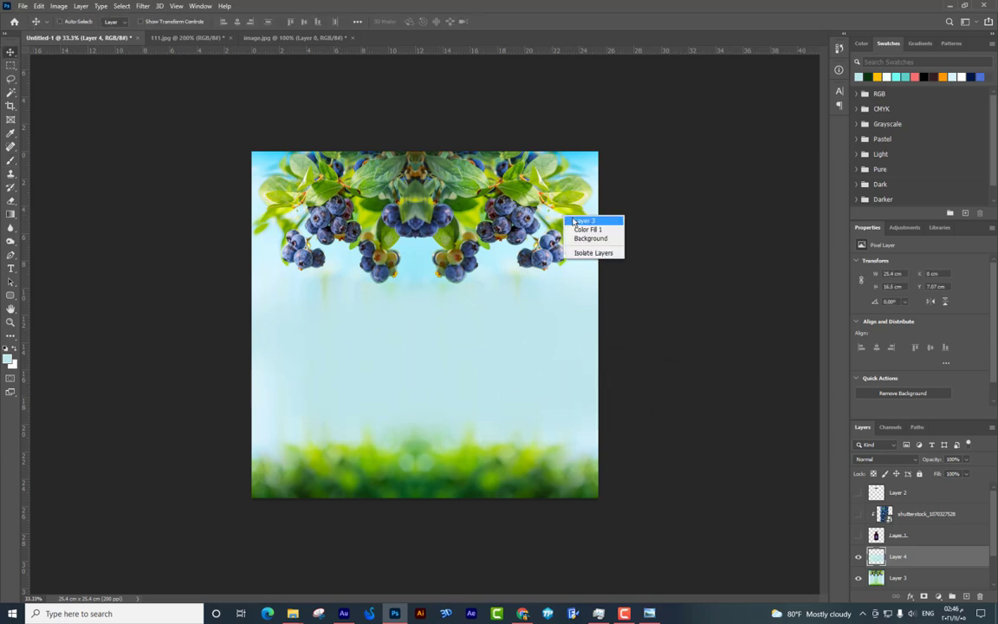
{"action": "left_click", "coordinate": [589, 229]}
{"action": "key", "text": "ctrl+t"}
{"action": "key", "text": "Escape"}
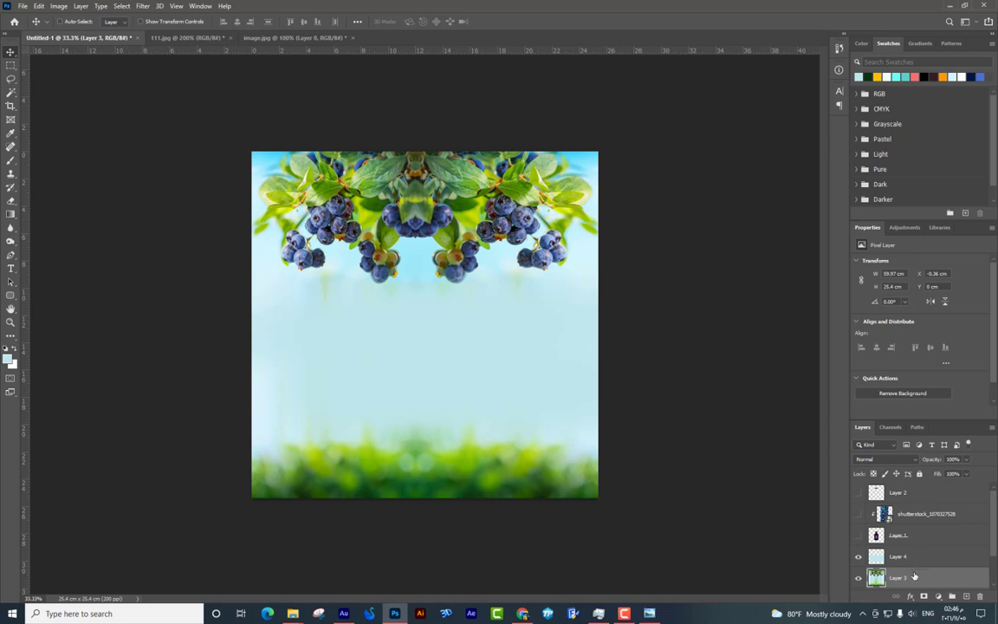
Convert Layer 3 to a Smart Object and stretch the background image wider to the right.
{"action": "key", "text": "ctrl+t"}
{"action": "key", "text": "ctrl+minus"}
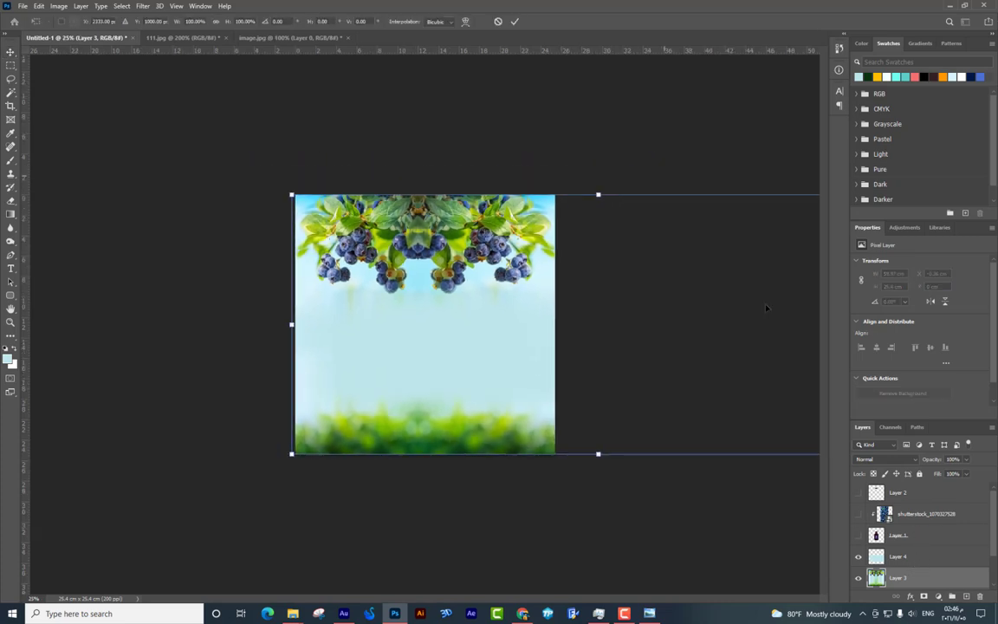
{"action": "right_click", "coordinate": [915, 567]}
{"action": "left_click", "coordinate": [927, 339]}
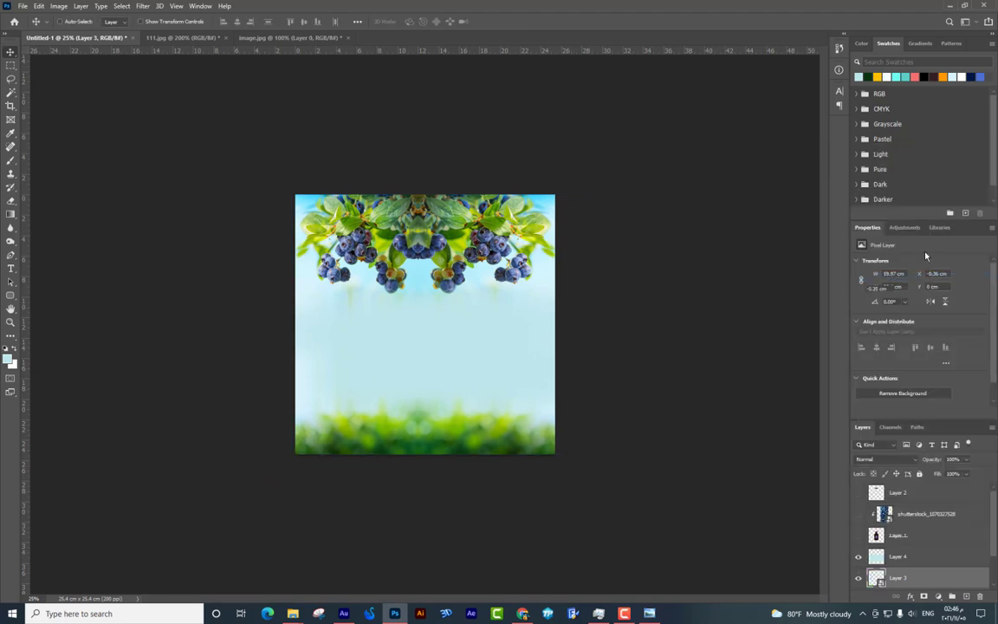
{"action": "key", "text": "ctrl+minus"}
{"action": "left_click_drag", "start_coordinate": [746, 408], "coordinate": [759, 414]}
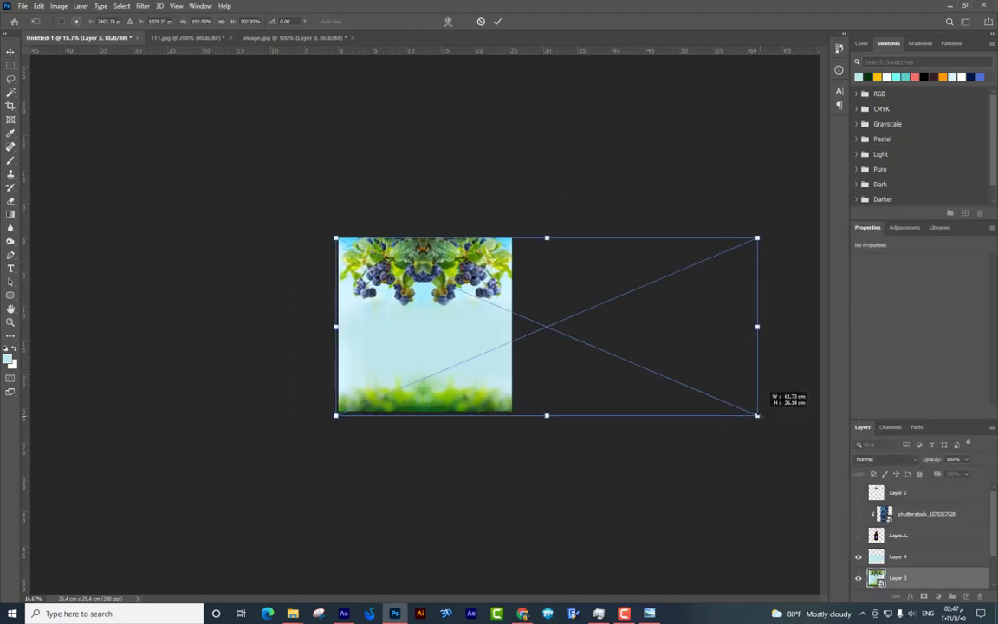
{"action": "key", "text": "Return"}
{"action": "key", "text": "ctrl+plus"}
{"action": "key", "text": "ctrl+plus"}
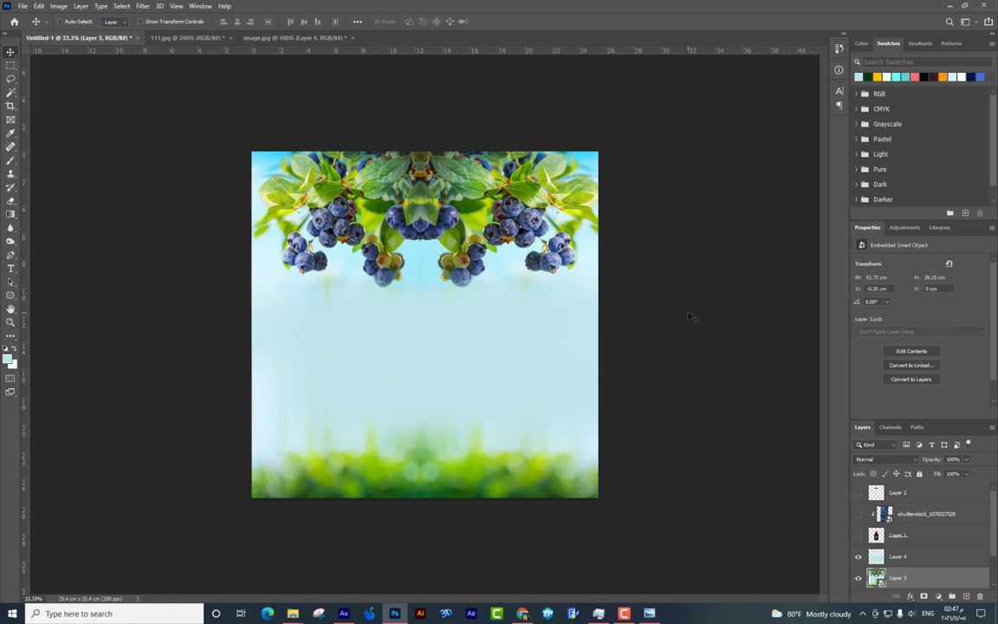
Show the bottle, blueberry texture and green cap layers and select them together.
{"action": "left_click", "coordinate": [858, 536]}
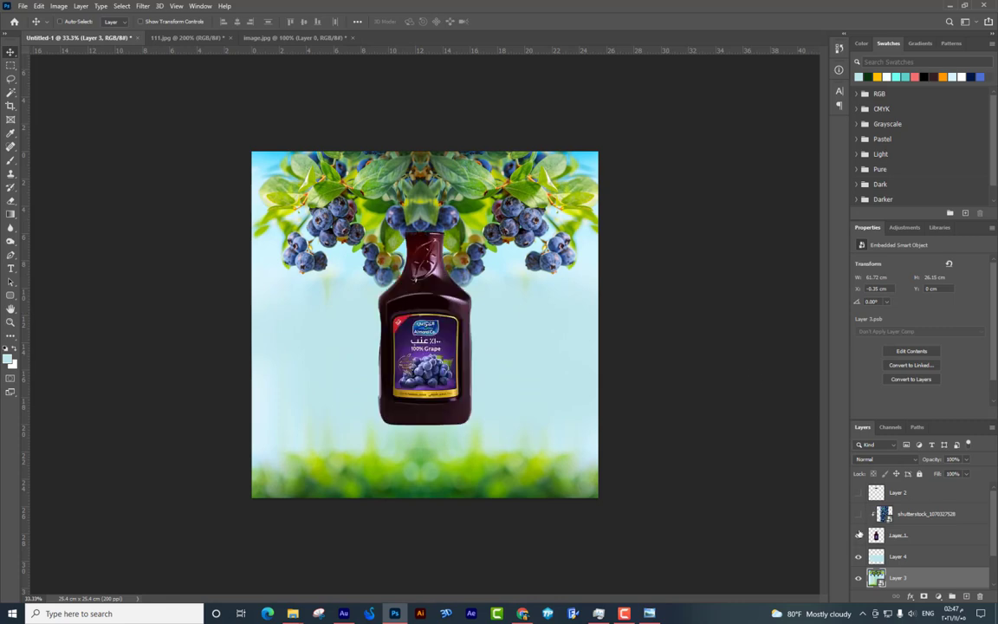
{"action": "left_click", "coordinate": [858, 515]}
{"action": "left_click", "coordinate": [858, 493]}
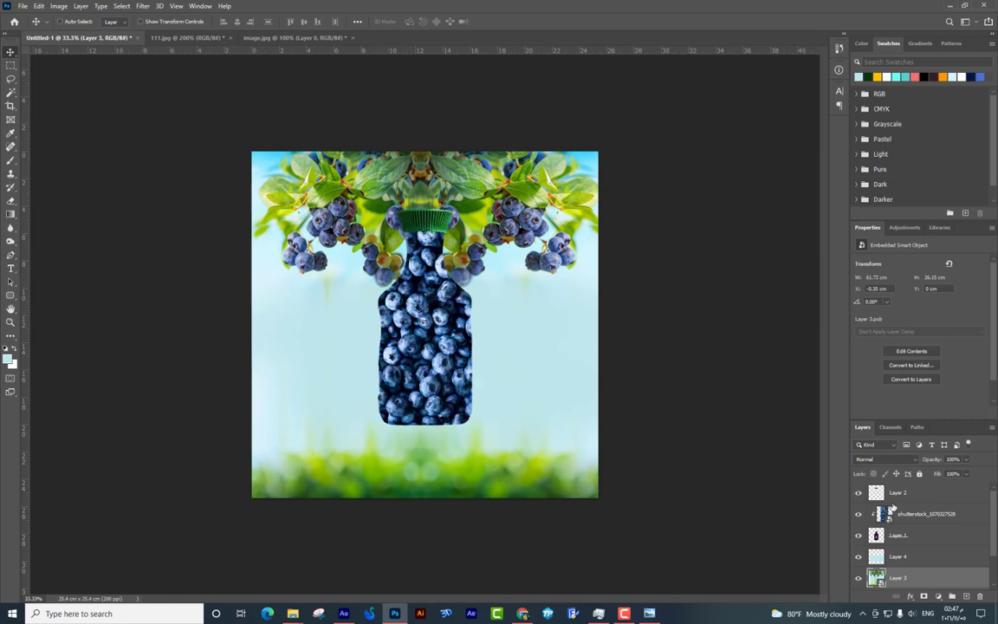
{"action": "left_click", "coordinate": [930, 493]}
{"action": "left_click", "coordinate": [927, 536], "text": "shift"}
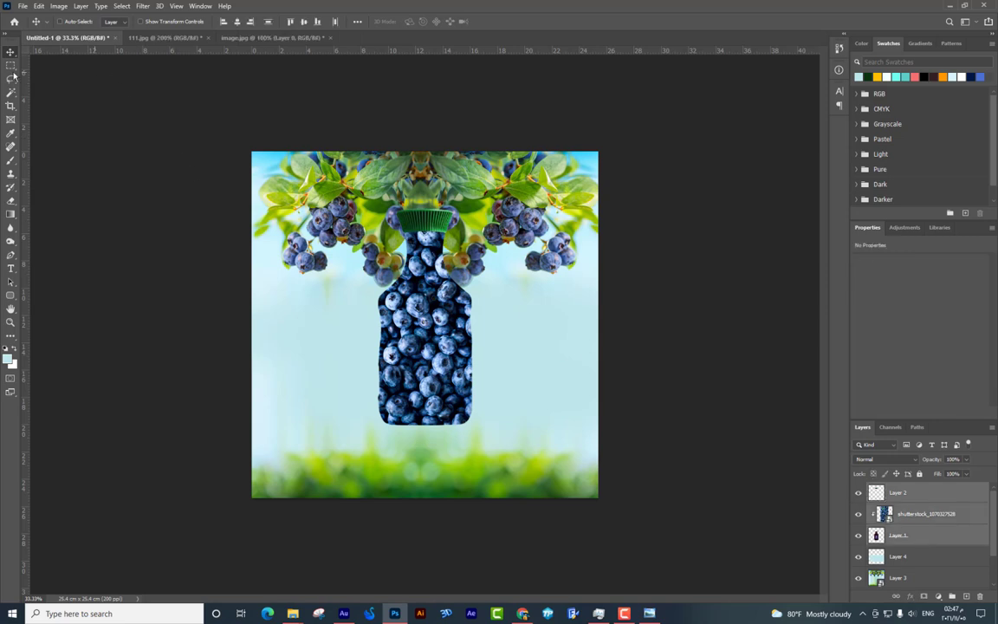
Move the bottle layers lower and scale them down to about 94%.
{"action": "left_click_drag", "start_coordinate": [423, 256], "coordinate": [425, 289]}
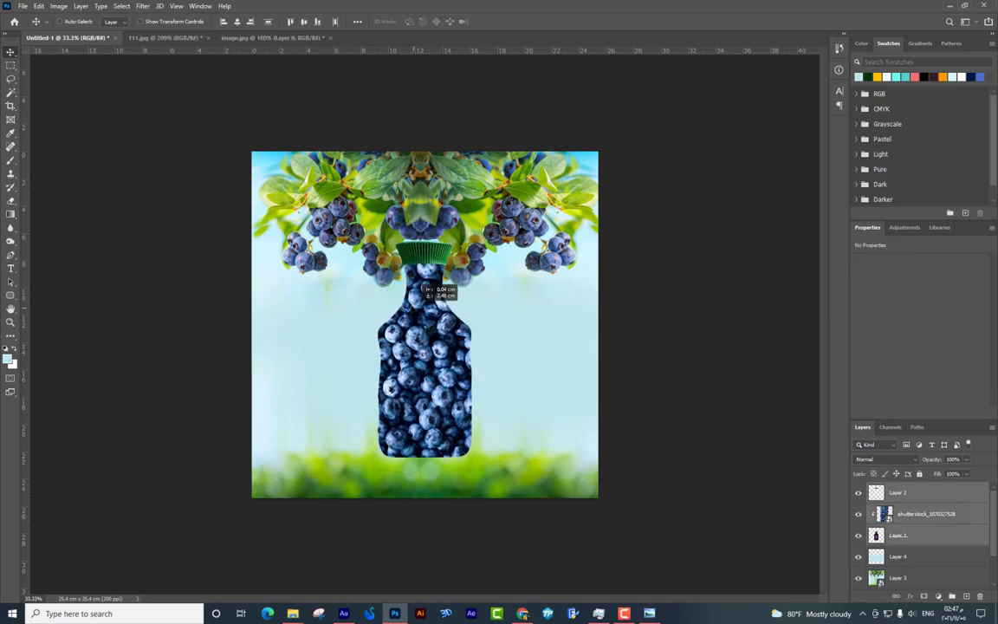
{"action": "key", "text": "ctrl+t"}
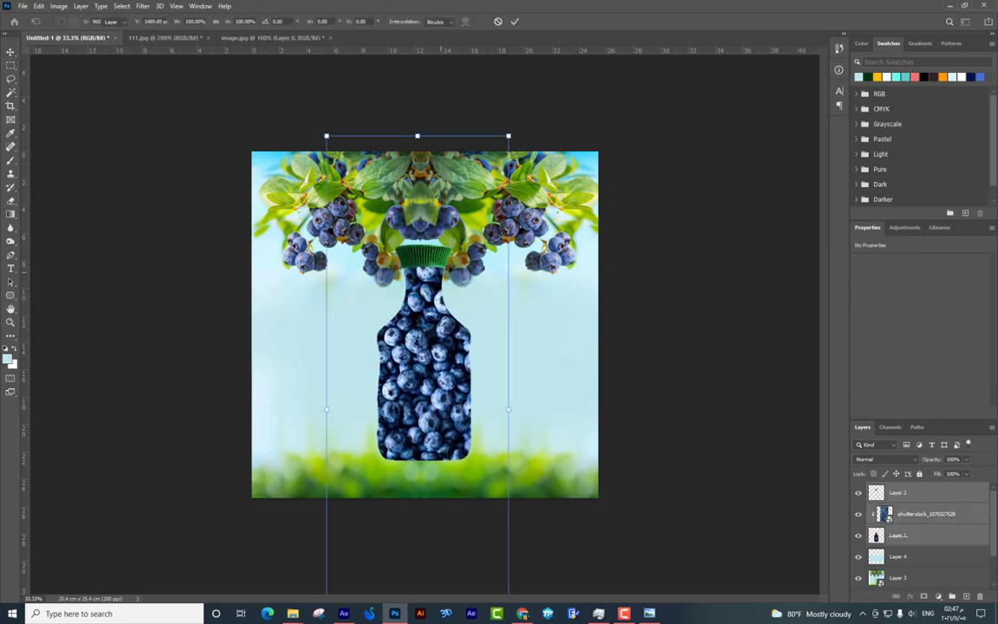
{"action": "left_click_drag", "start_coordinate": [509, 136], "coordinate": [451, 235]}
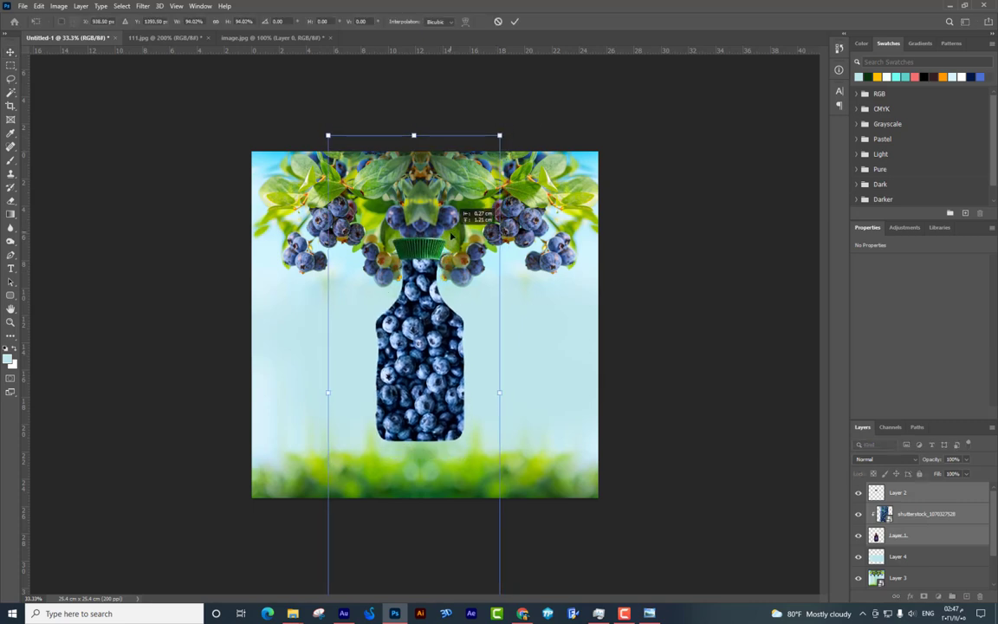
{"action": "left_click_drag", "start_coordinate": [381, 234], "coordinate": [382, 240]}
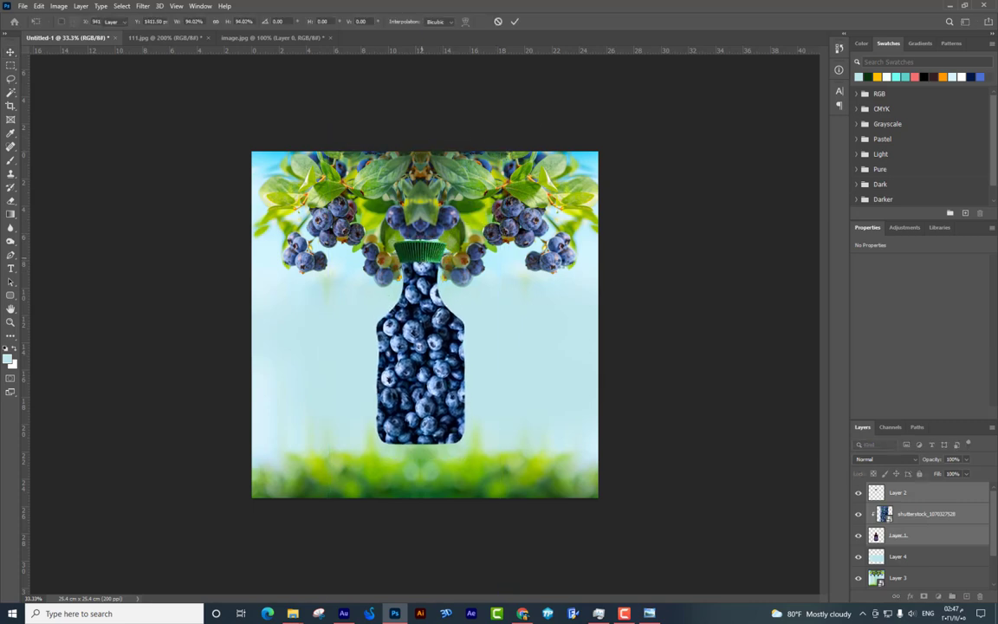
{"action": "key", "text": "Return"}
{"action": "key", "text": "ctrl+plus"}
{"action": "key", "text": "ctrl+plus"}
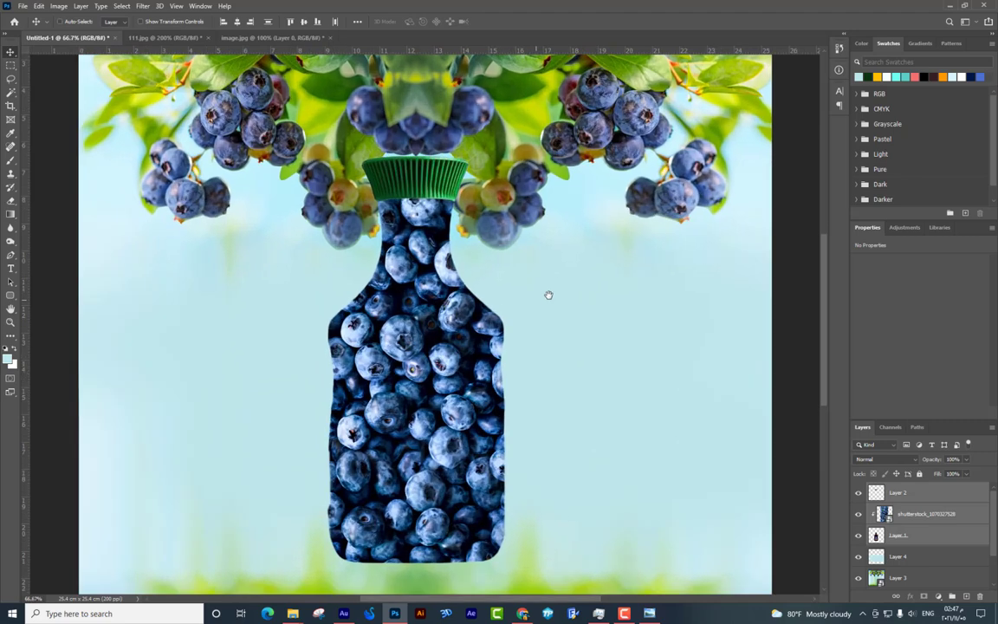
Bring the loose-blueberries photo 1.jpg into Photoshop from File Explorer.
{"action": "left_click", "coordinate": [535, 303]}
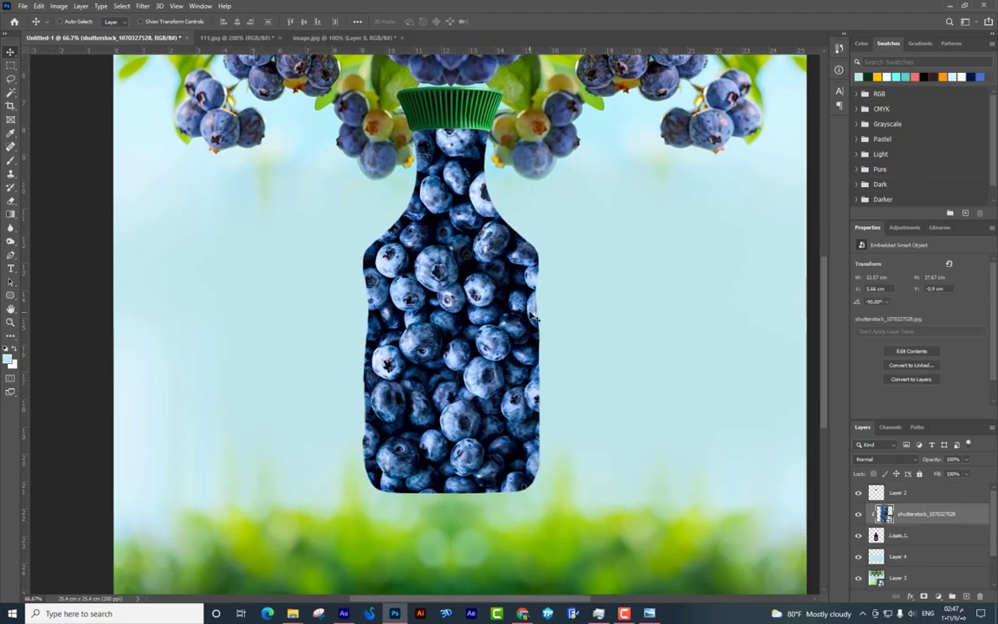
{"action": "key", "text": "alt+Tab"}
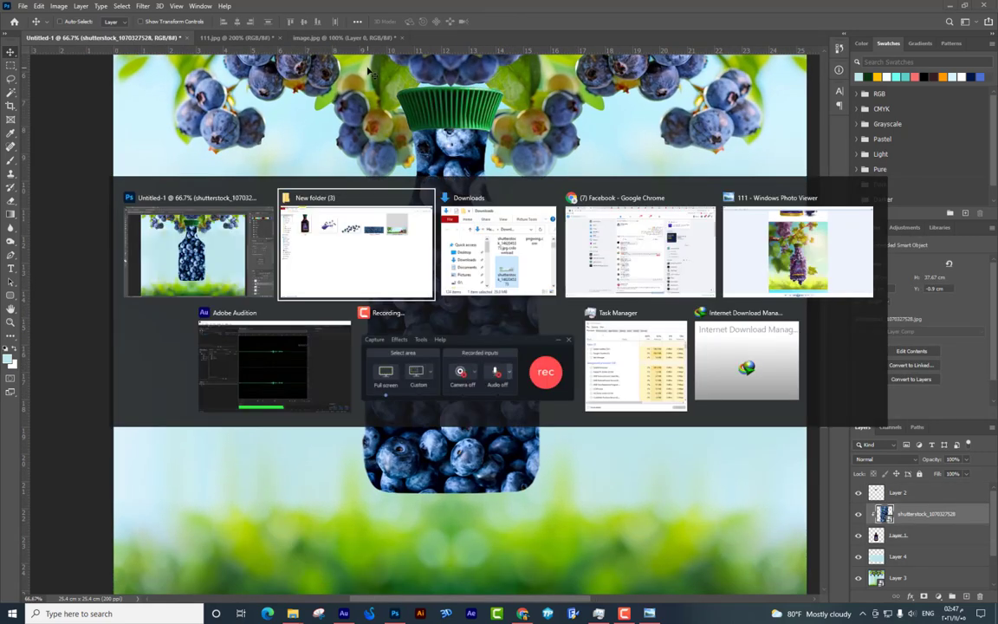
{"action": "mouse_move", "coordinate": [460, 151]}
{"action": "left_mouse_down"}
{"action": "mouse_move", "coordinate": [500, 556]}
{"action": "mouse_move", "coordinate": [358, 153]}
{"action": "left_mouse_up"}
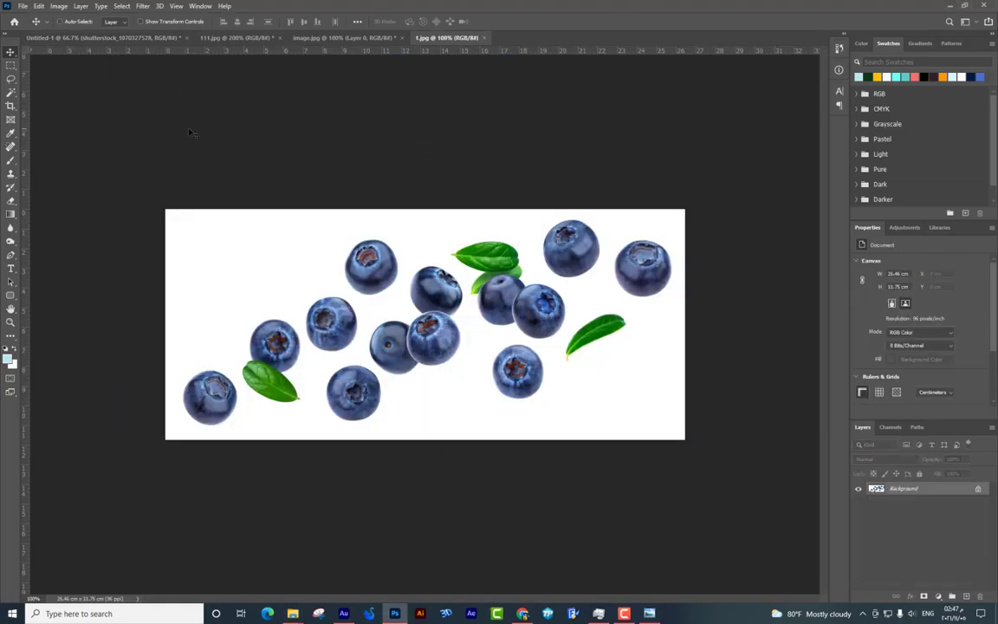
Cut away the white background of 1.jpg with the Remove background quick action.
{"action": "left_click", "coordinate": [224, 6]}
{"action": "left_click", "coordinate": [217, 17]}
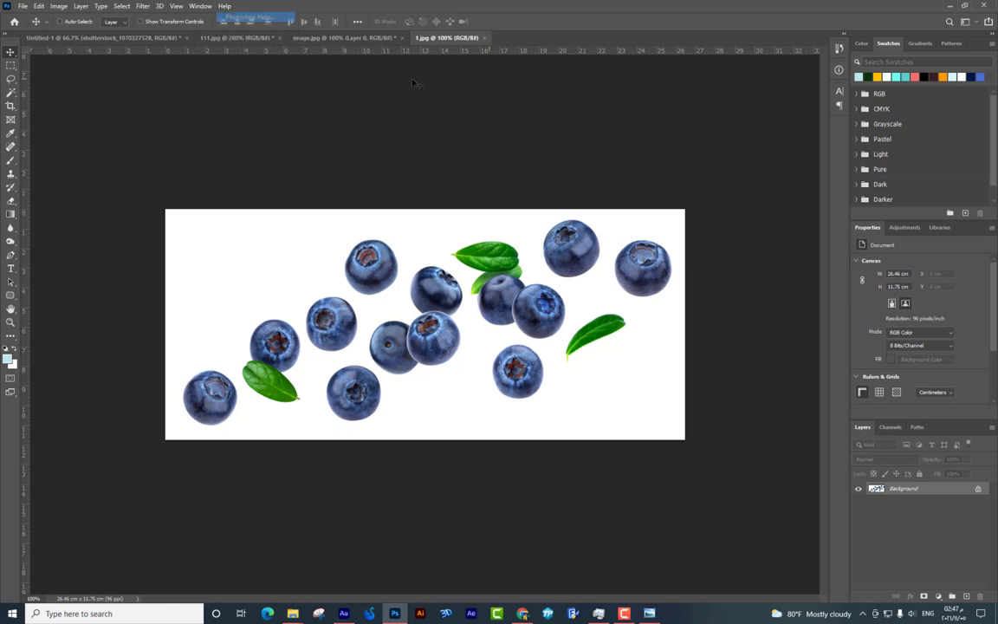
{"action": "left_click", "coordinate": [461, 280]}
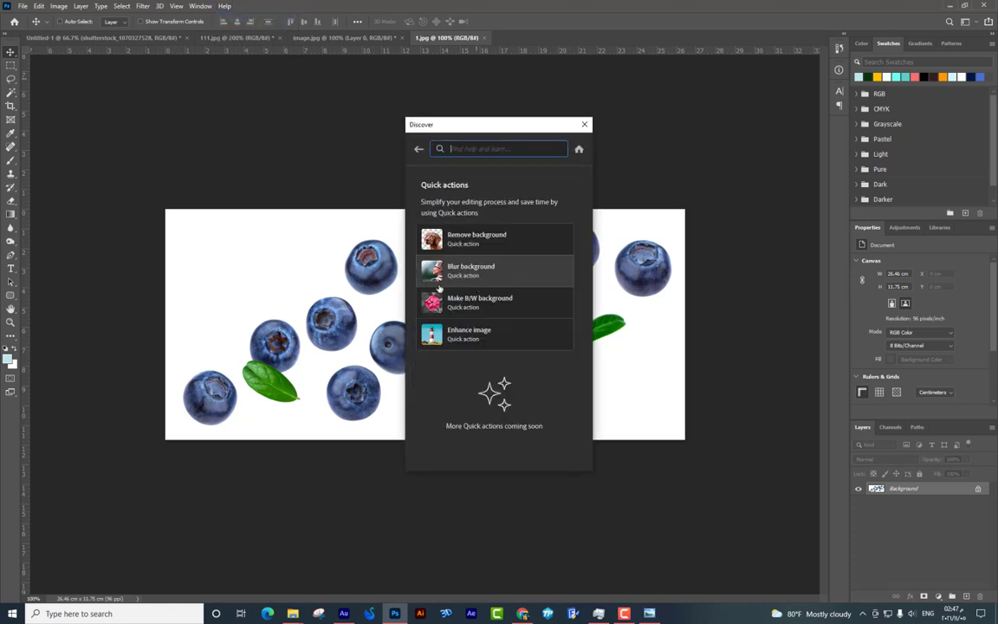
{"action": "left_click", "coordinate": [524, 236]}
{"action": "left_click", "coordinate": [485, 340]}
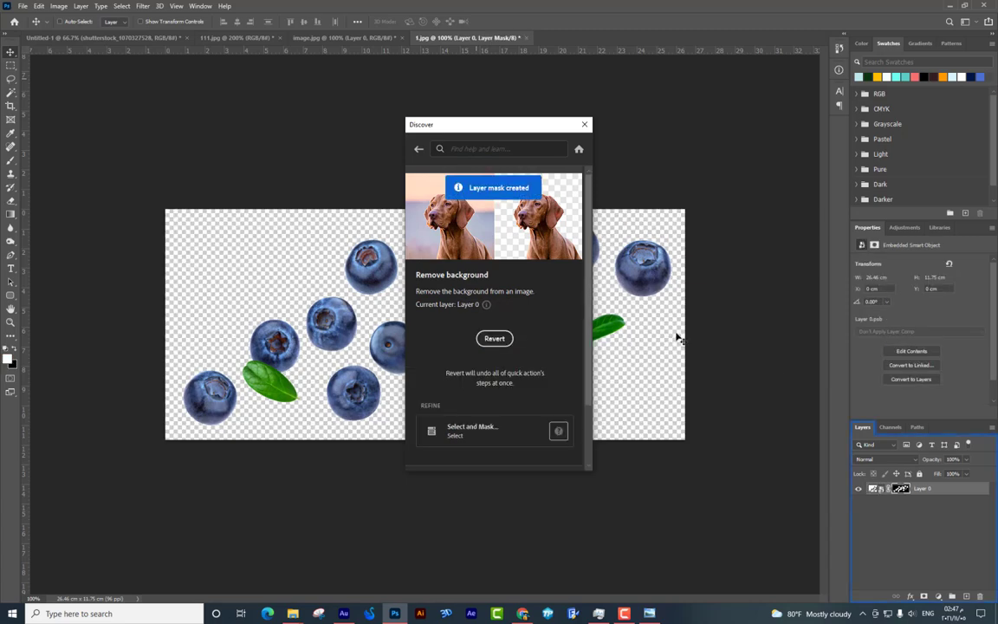
{"action": "left_click", "coordinate": [584, 124]}
Convert the cutout Layer 0 to a Smart Object and reposition it on the canvas.
{"action": "right_click", "coordinate": [922, 487]}
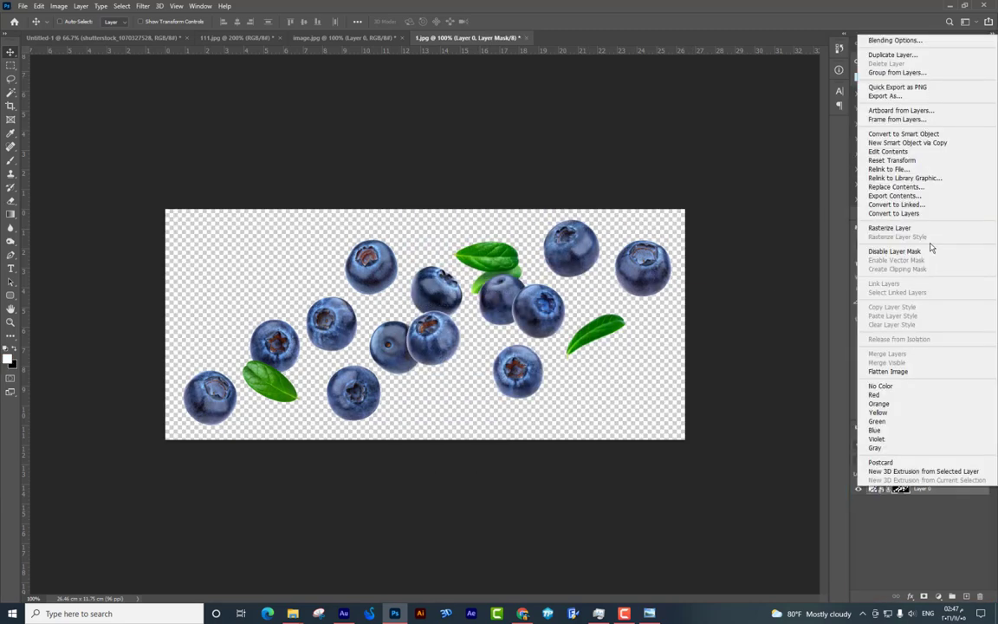
{"action": "left_click", "coordinate": [902, 135]}
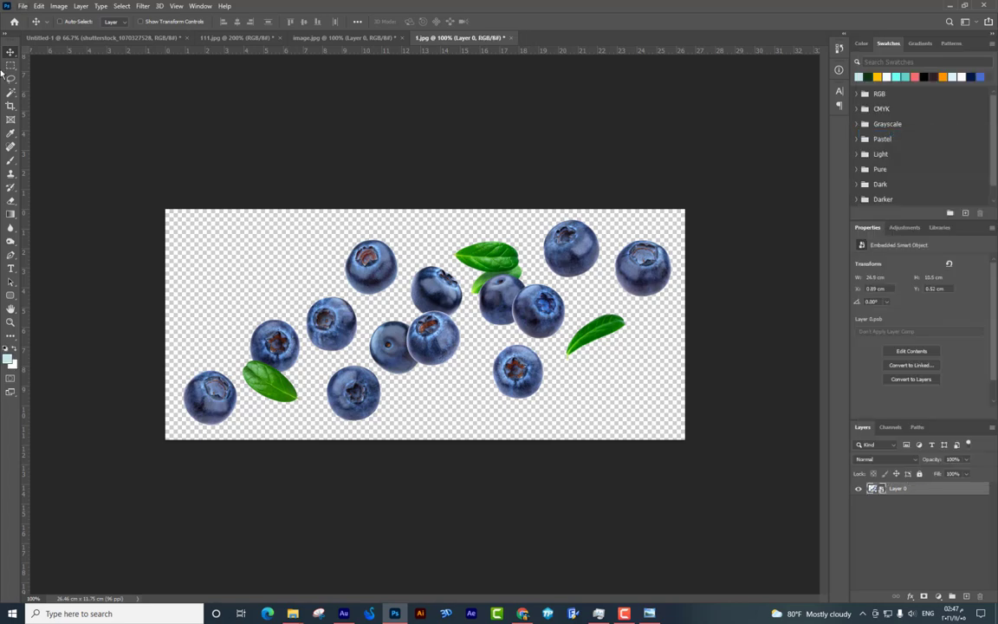
{"action": "mouse_move", "coordinate": [497, 271]}
{"action": "left_mouse_down"}
{"action": "mouse_move", "coordinate": [476, 249]}
{"action": "mouse_move", "coordinate": [507, 259]}
{"action": "left_mouse_up"}
{"action": "left_click", "coordinate": [317, 39]}
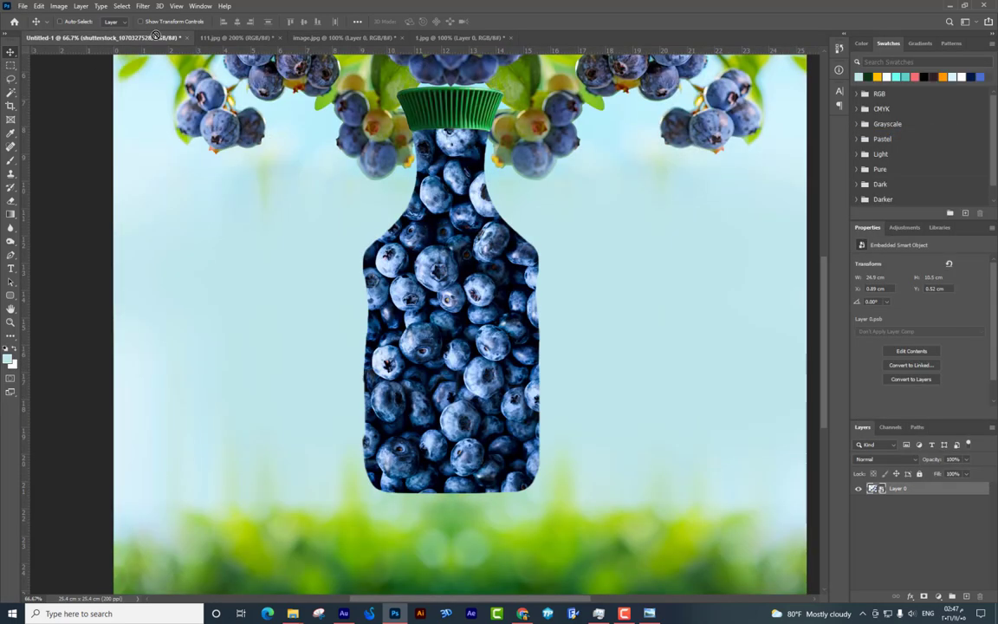
Rotate and distort Layer 5's berries into an upright column left of the bottle.
{"action": "key", "text": "ctrl+t"}
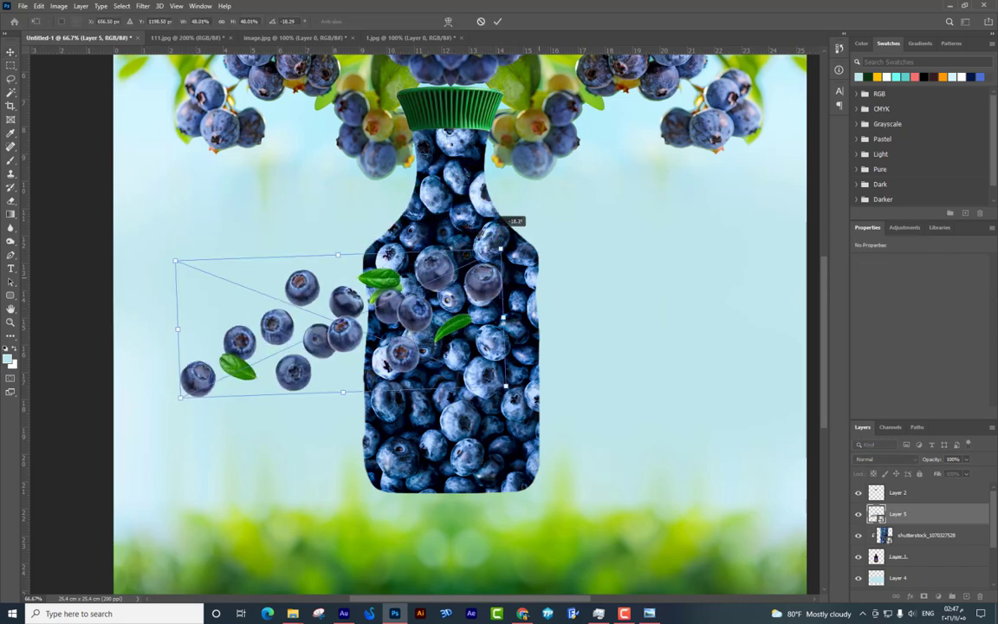
{"action": "left_click_drag", "start_coordinate": [549, 286], "coordinate": [357, 205]}
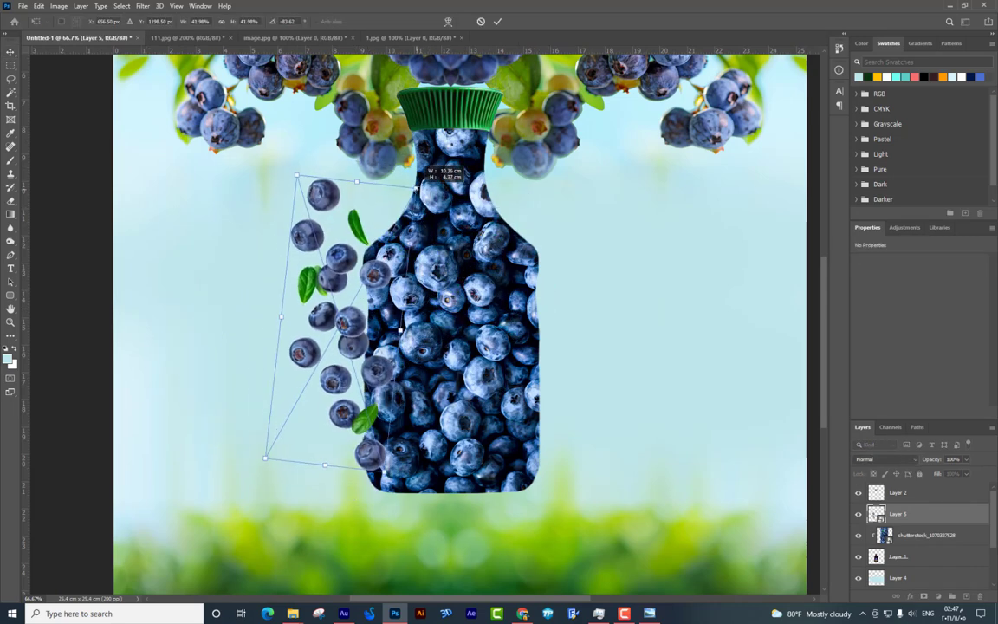
{"action": "mouse_move", "coordinate": [254, 478]}
{"action": "left_mouse_down"}
{"action": "mouse_move", "coordinate": [341, 265]}
{"action": "mouse_move", "coordinate": [311, 273]}
{"action": "left_mouse_up"}
{"action": "key", "text": "Return"}
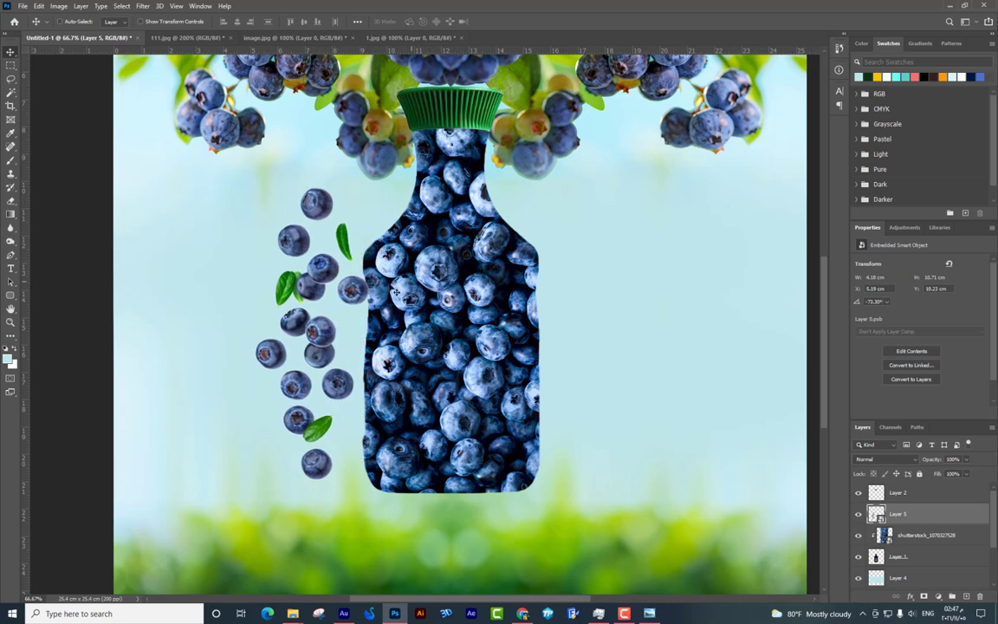
{"action": "left_click_drag", "start_coordinate": [461, 259], "coordinate": [459, 259]}
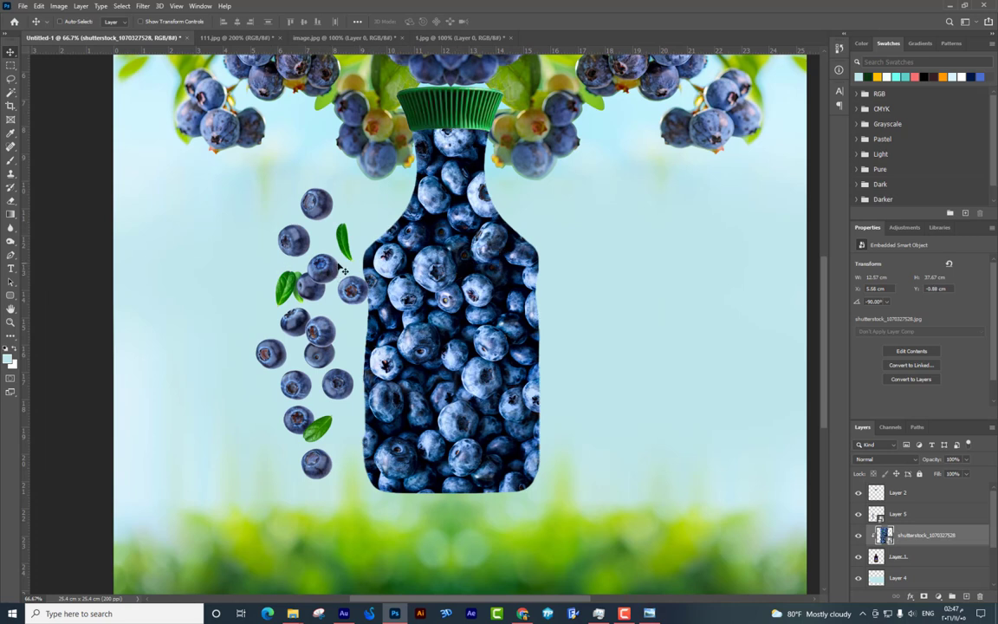
{"action": "left_click_drag", "start_coordinate": [338, 274], "coordinate": [322, 275]}
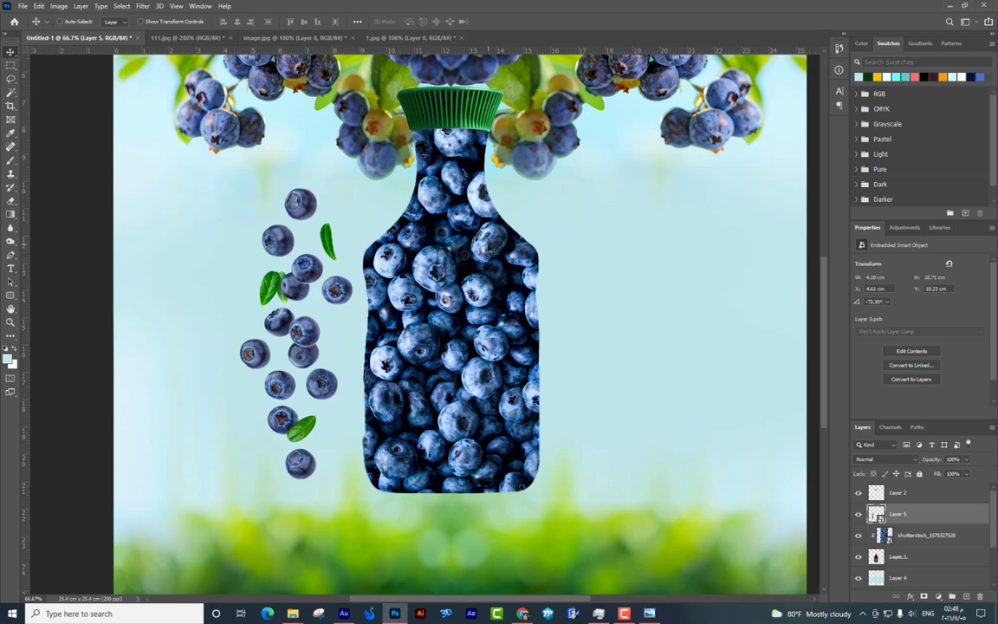
Nudge the berry photo clipped inside the bottle slightly right and up.
{"action": "left_click", "coordinate": [490, 249]}
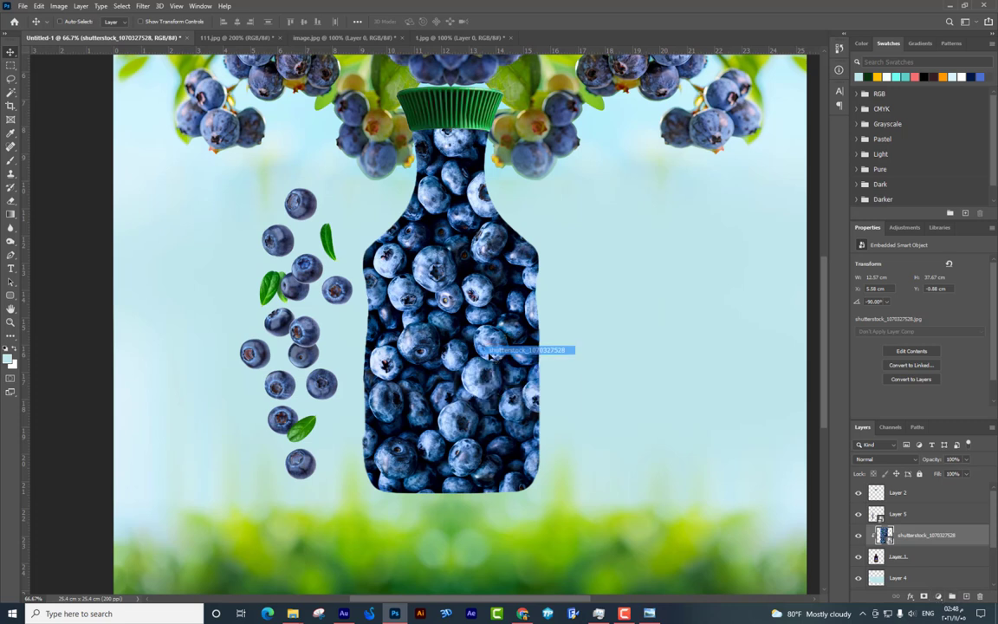
{"action": "left_click_drag", "start_coordinate": [440, 321], "coordinate": [451, 323]}
{"action": "key", "text": "Right"}
{"action": "key", "text": "Up"}
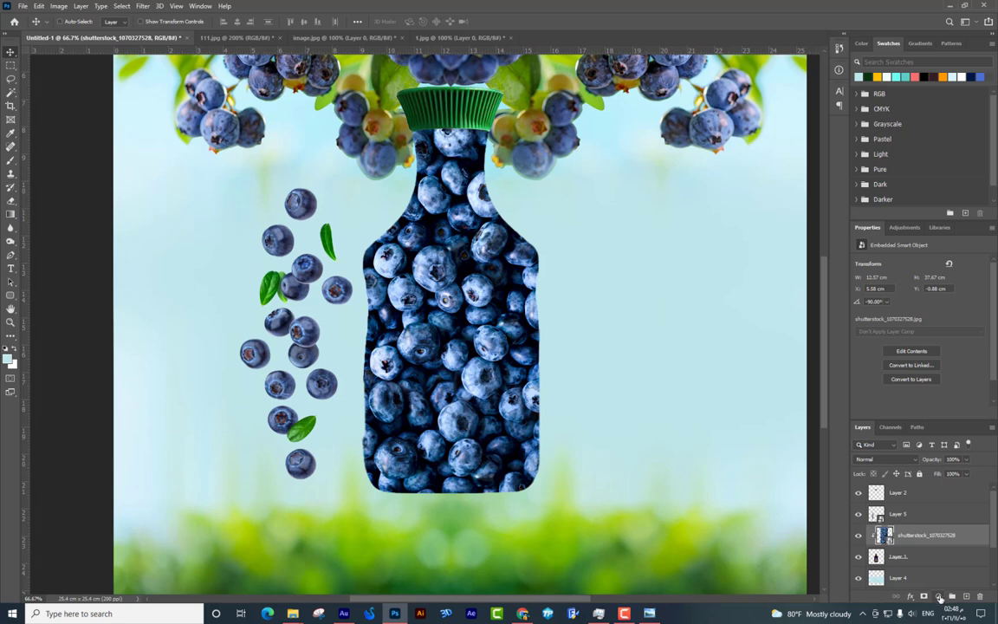
Clip a new Brightness/Contrast adjustment to the bottle's berry photo at brightness -4, contrast -46.
{"action": "left_click", "coordinate": [939, 597]}
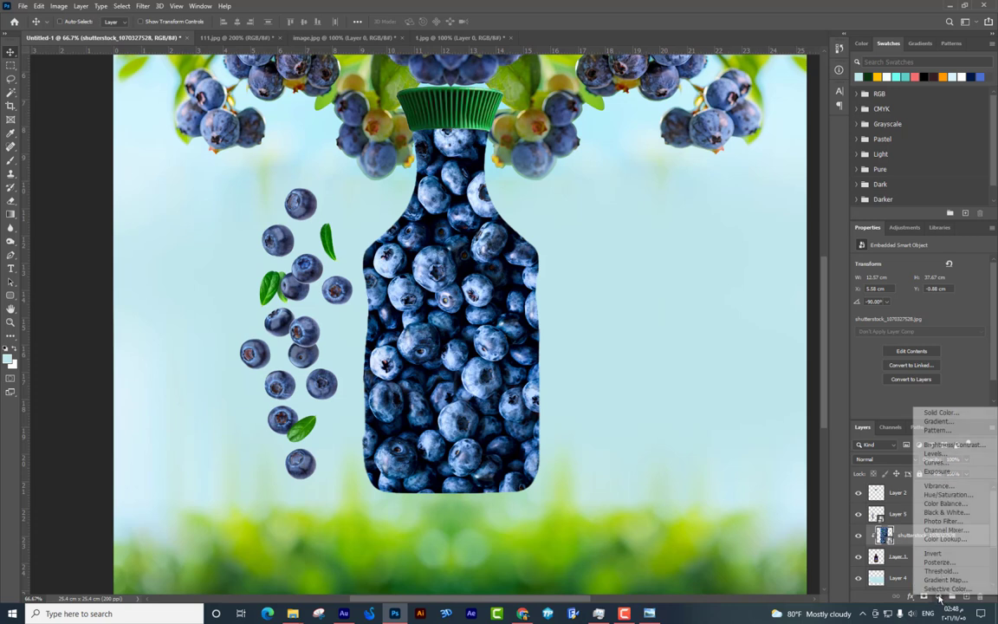
{"action": "left_click", "coordinate": [953, 444]}
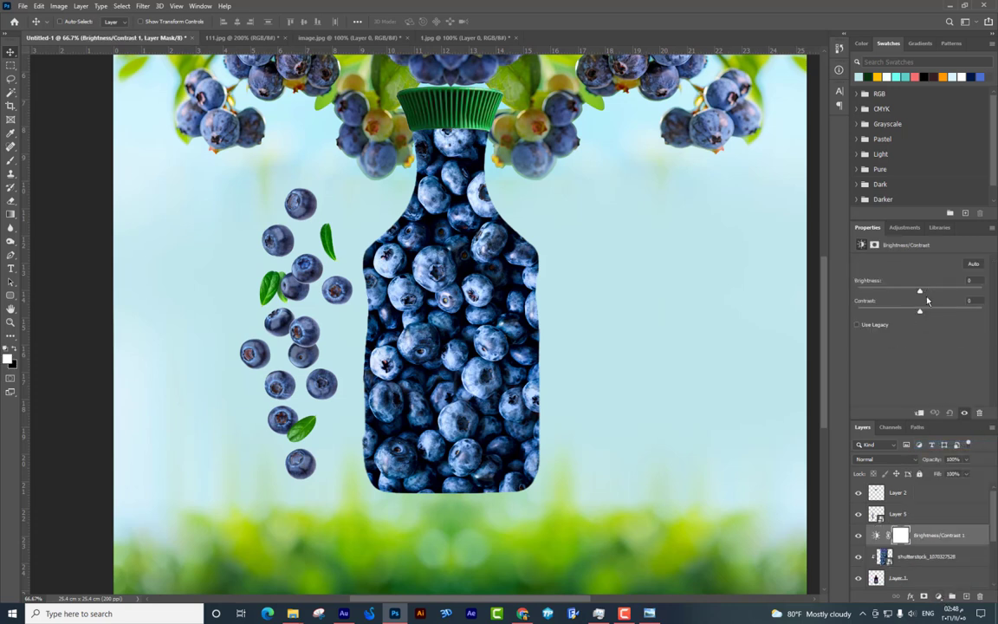
{"action": "key", "text": "ctrl+alt+g"}
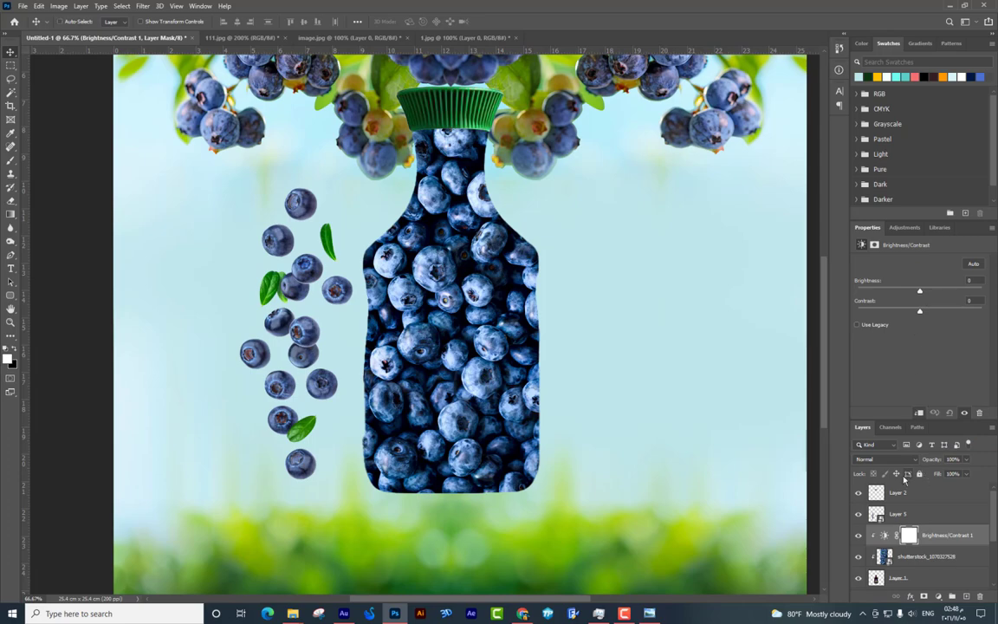
{"action": "key", "text": "ctrl+alt+g"}
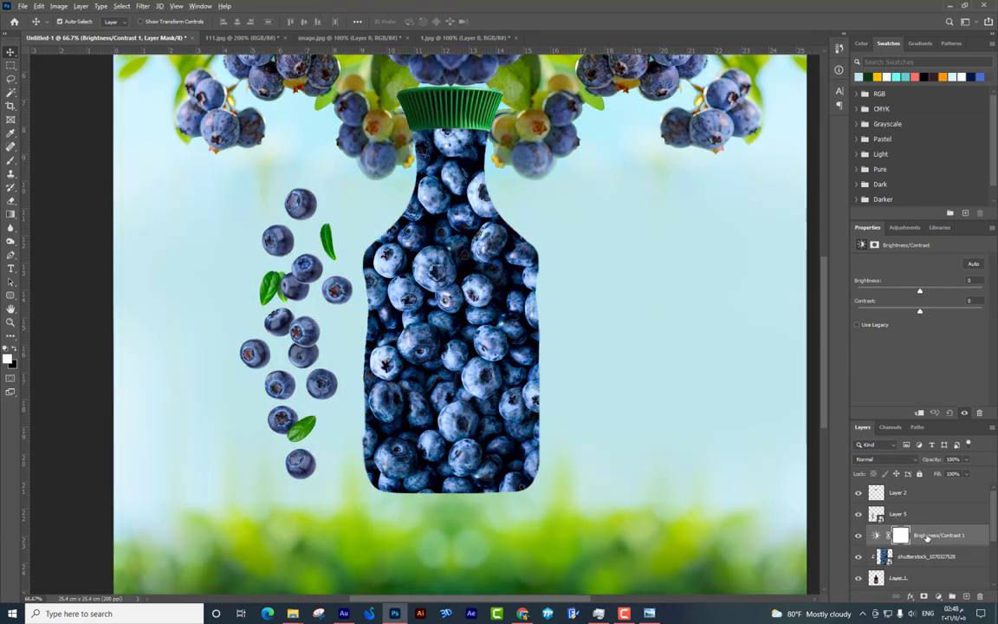
{"action": "key", "text": "ctrl+alt+g"}
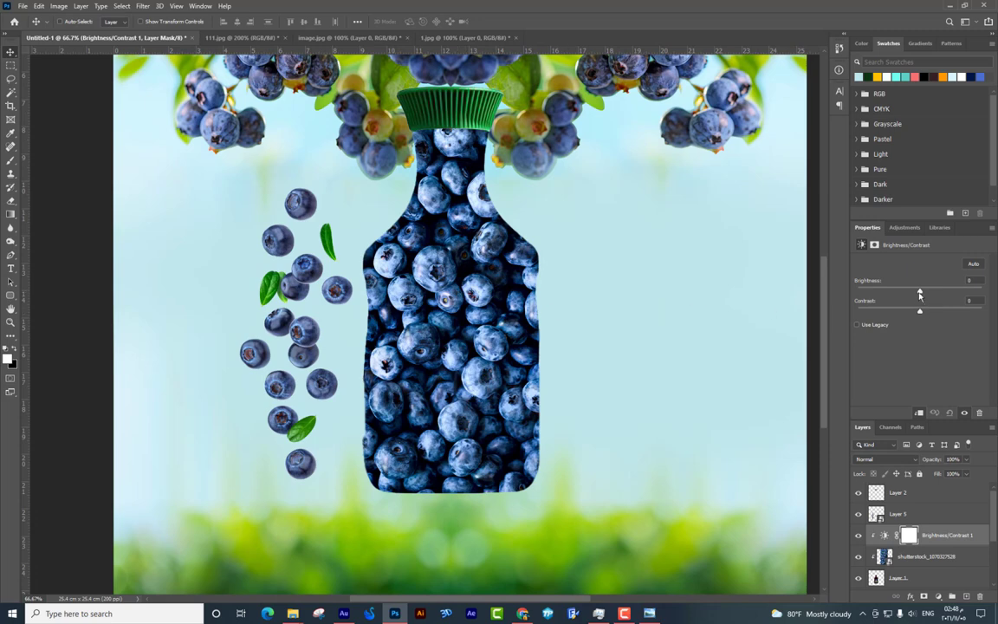
{"action": "left_click_drag", "start_coordinate": [920, 292], "coordinate": [918, 293]}
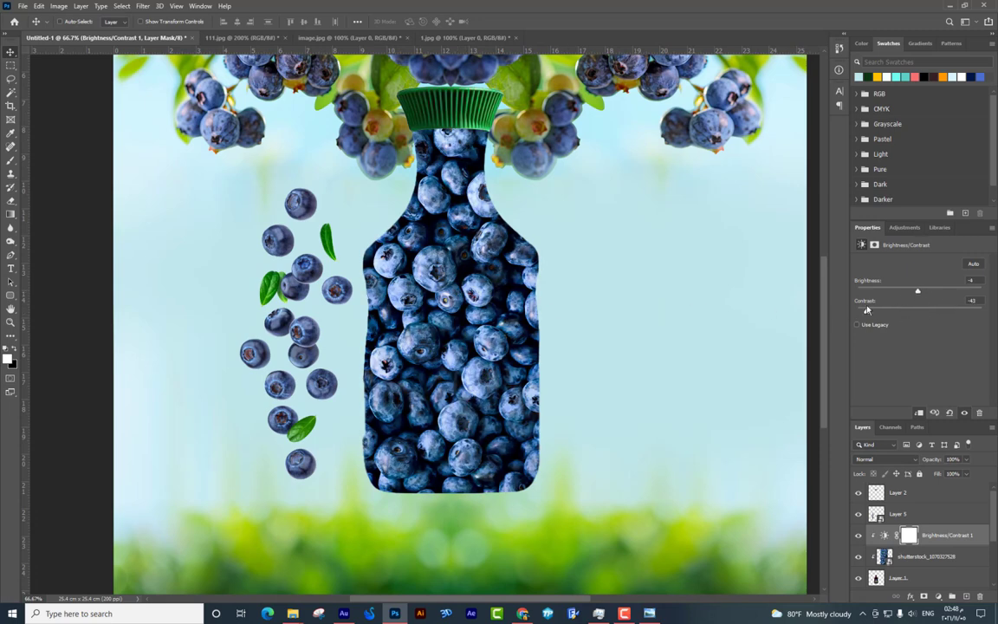
{"action": "left_click_drag", "start_coordinate": [867, 309], "coordinate": [996, 302]}
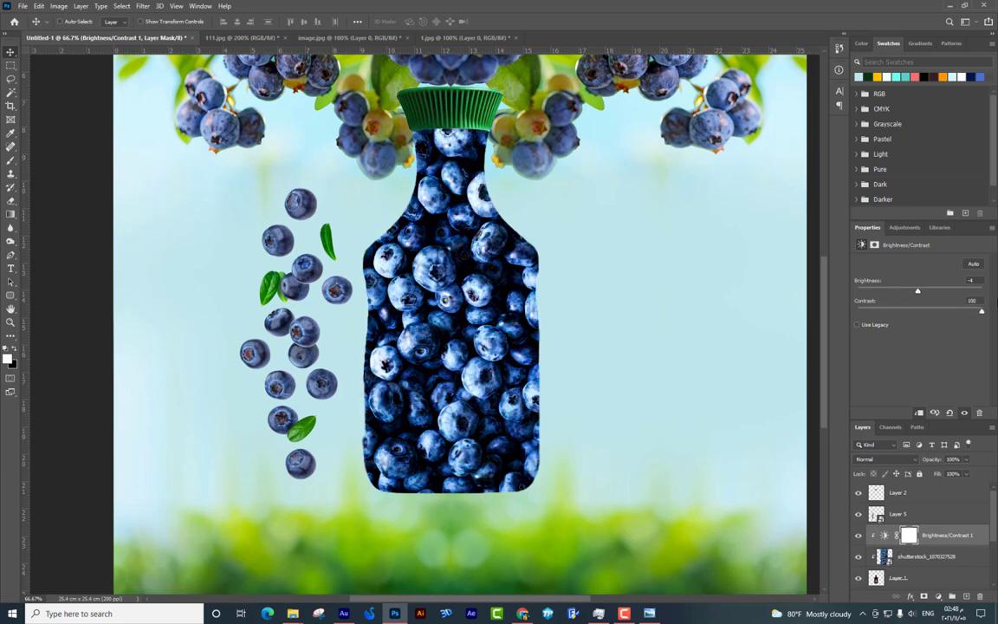
{"action": "left_click_drag", "start_coordinate": [928, 310], "coordinate": [879, 310]}
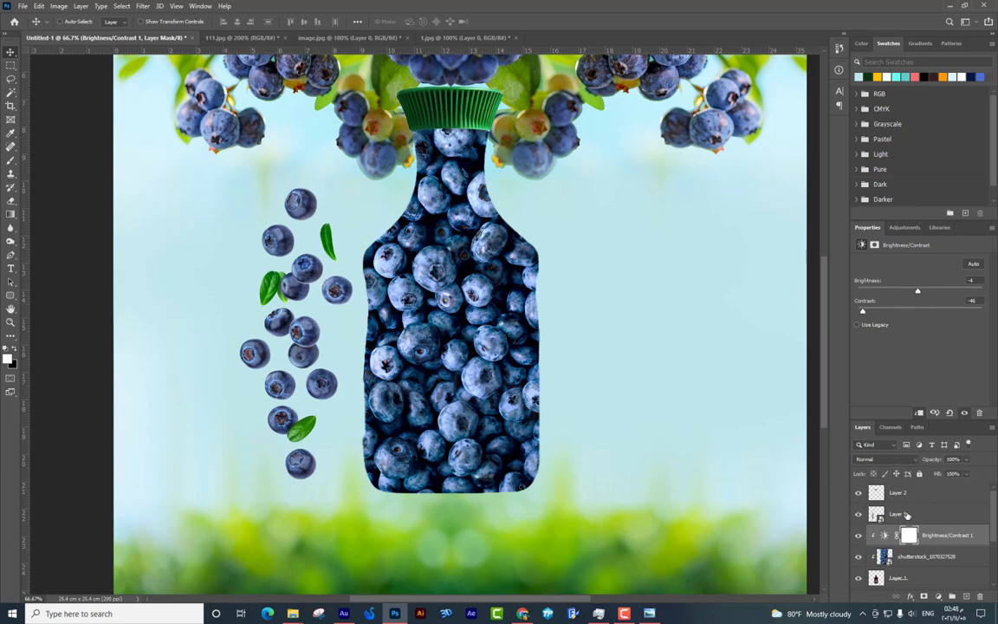
Select Layer 5 and reshape the falling-berry column with Free Transform.
{"action": "right_click", "coordinate": [337, 302]}
{"action": "left_click", "coordinate": [351, 308]}
{"action": "left_click_drag", "start_coordinate": [339, 288], "coordinate": [409, 288]}
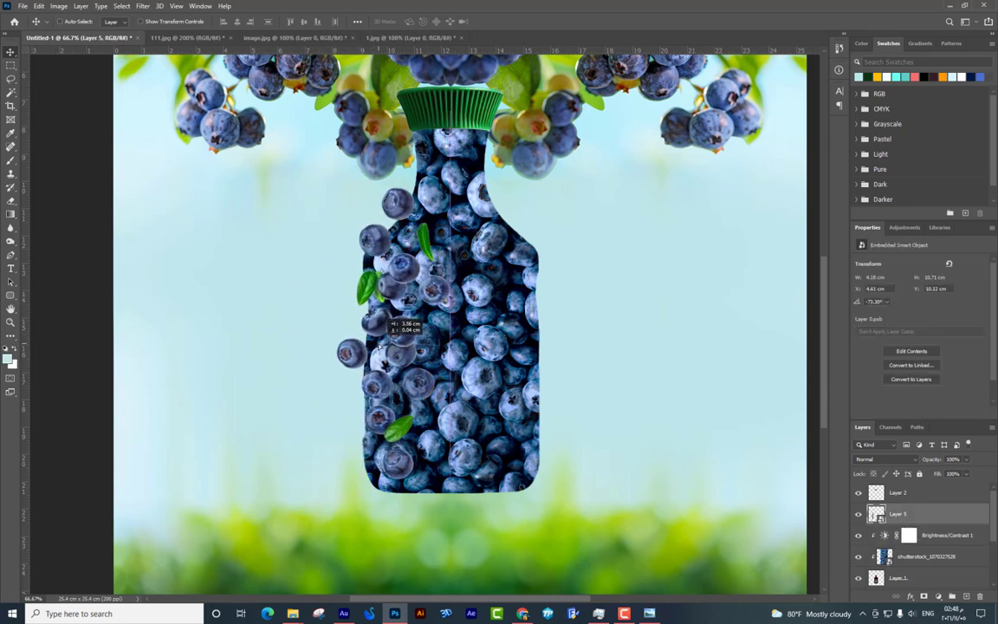
{"action": "key", "text": "ctrl+t"}
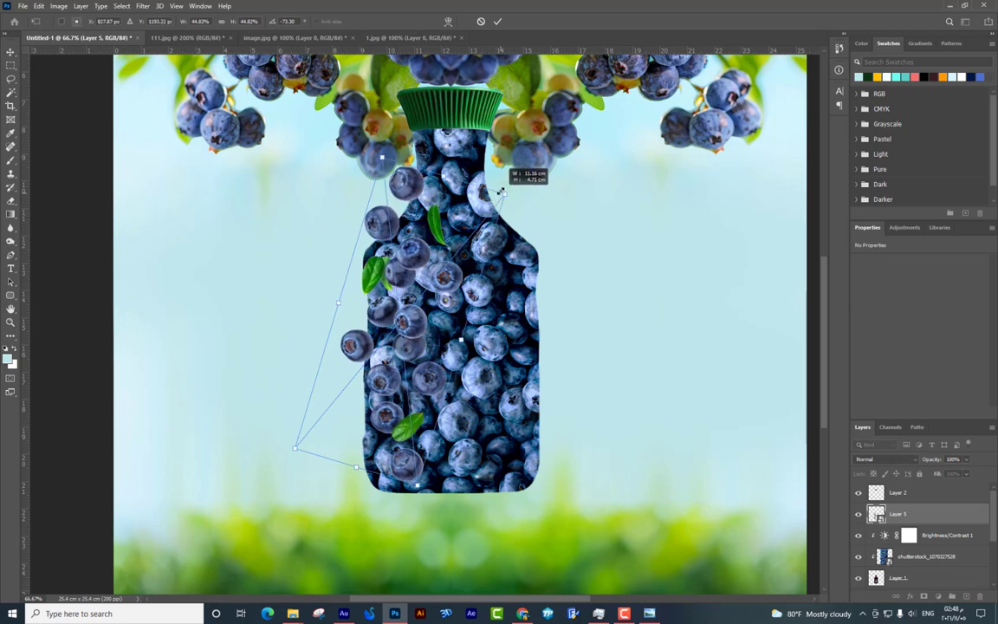
{"action": "left_click_drag", "start_coordinate": [383, 246], "coordinate": [394, 259]}
{"action": "key", "text": "Return"}
Move the berry column left to X 4.24 cm, Y 10.27 cm and rasterize Layer 5.
{"action": "left_click_drag", "start_coordinate": [344, 324], "coordinate": [258, 328]}
{"action": "key", "text": "ctrl+plus"}
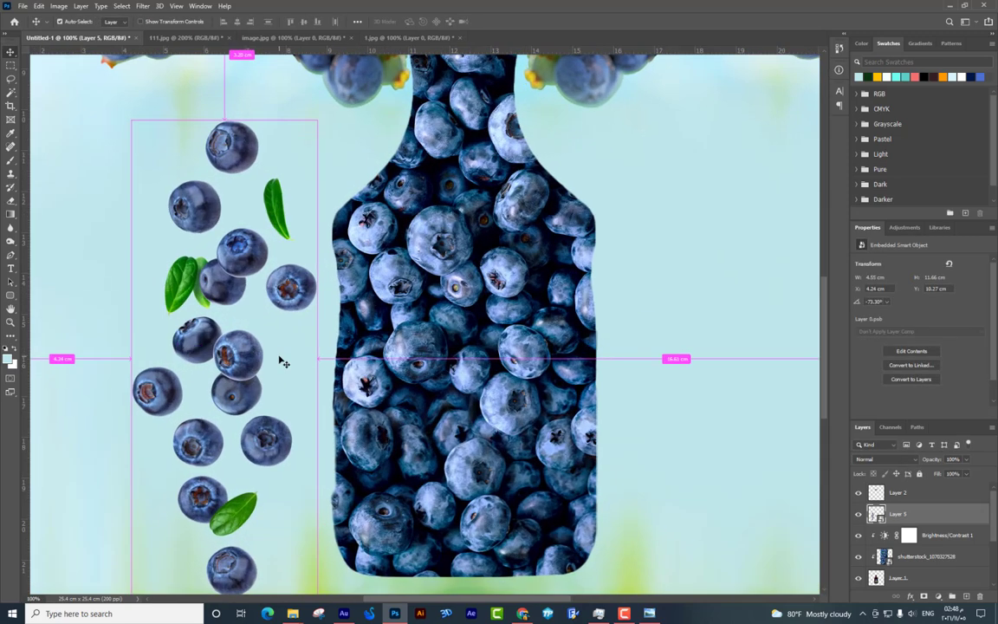
{"action": "key", "text": "ctrl+plus"}
{"action": "mouse_move", "coordinate": [64, 296]}
{"action": "left_mouse_down"}
{"action": "mouse_move", "coordinate": [471, 294]}
{"action": "mouse_move", "coordinate": [445, 210]}
{"action": "left_mouse_up"}
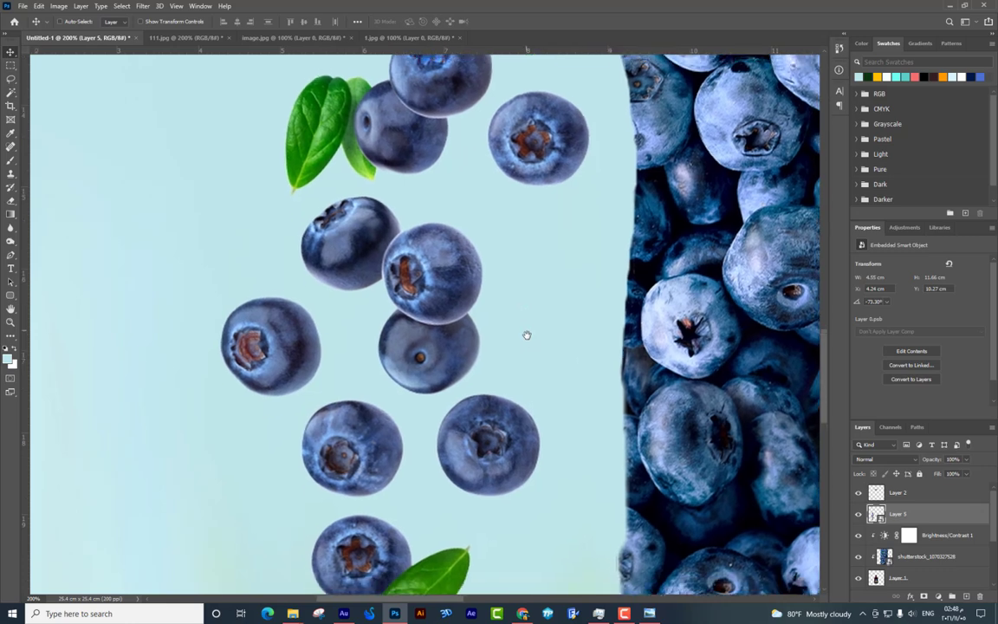
{"action": "key", "text": "ctrl+minus"}
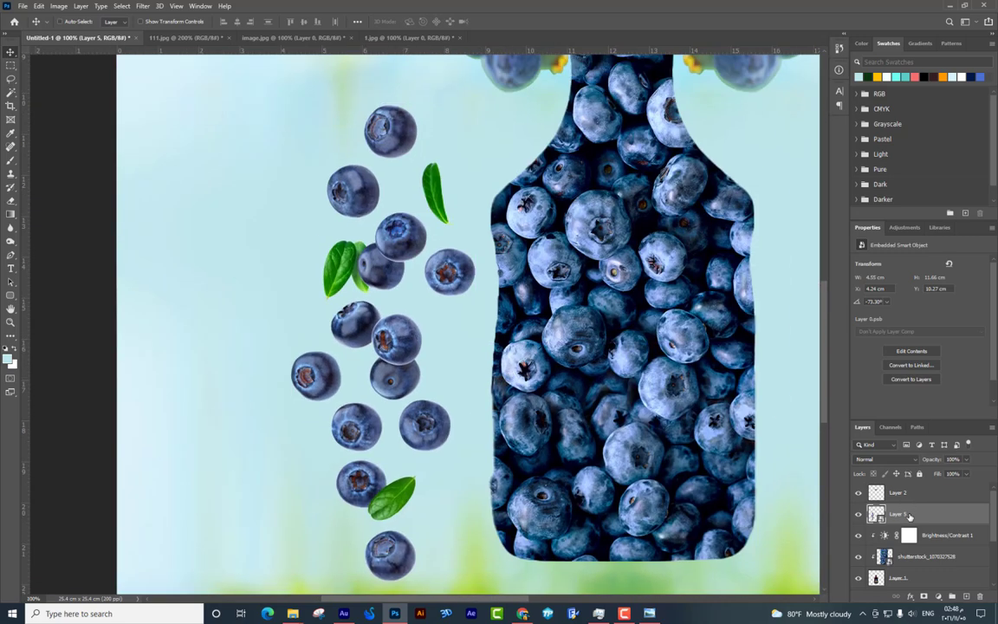
{"action": "right_click", "coordinate": [909, 516]}
{"action": "left_click", "coordinate": [909, 261]}
Select single blueberries with the Elliptical Marquee and move them down and left into the column.
{"action": "right_click", "coordinate": [10, 65]}
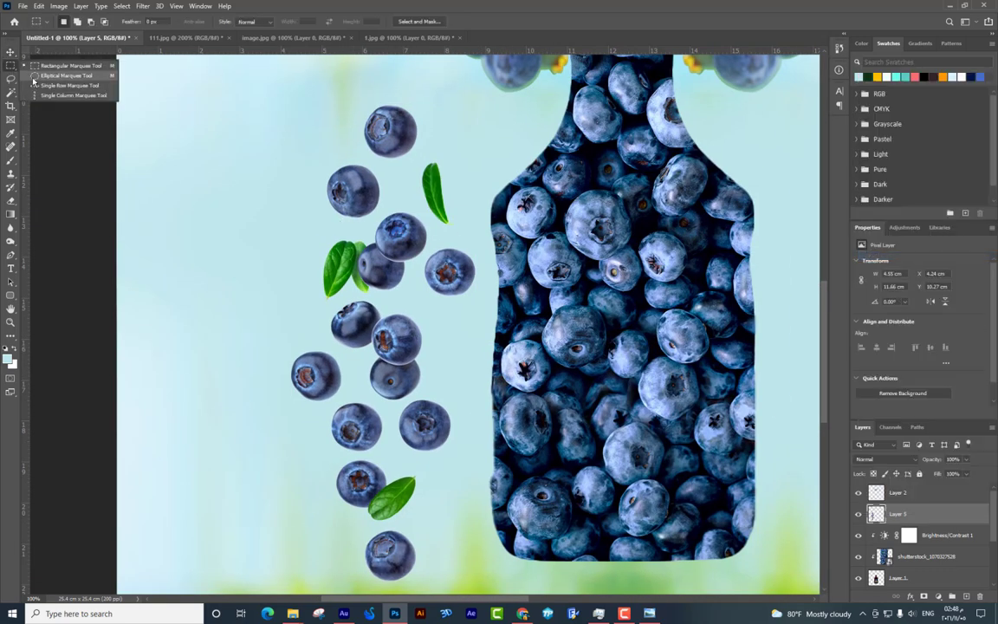
{"action": "left_click", "coordinate": [51, 73]}
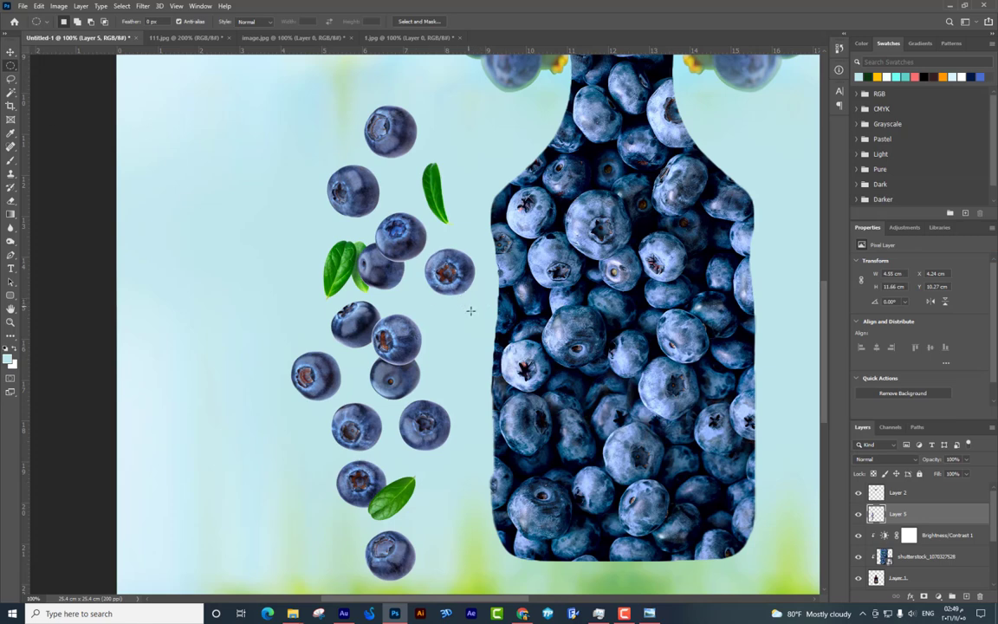
{"action": "left_click_drag", "start_coordinate": [449, 275], "coordinate": [418, 243]}
{"action": "left_click", "coordinate": [10, 52]}
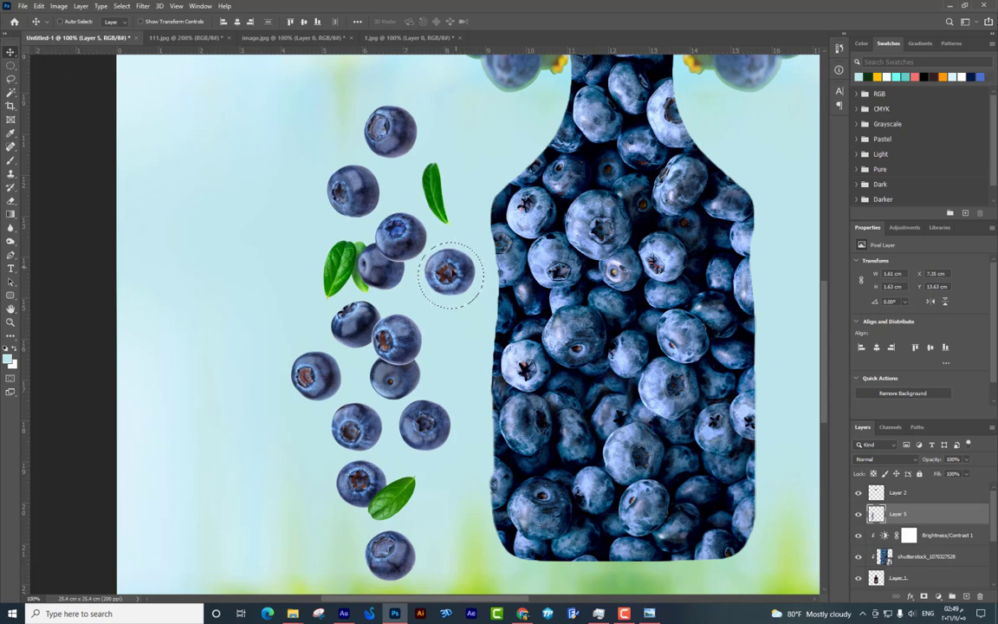
{"action": "left_click_drag", "start_coordinate": [456, 274], "coordinate": [419, 293]}
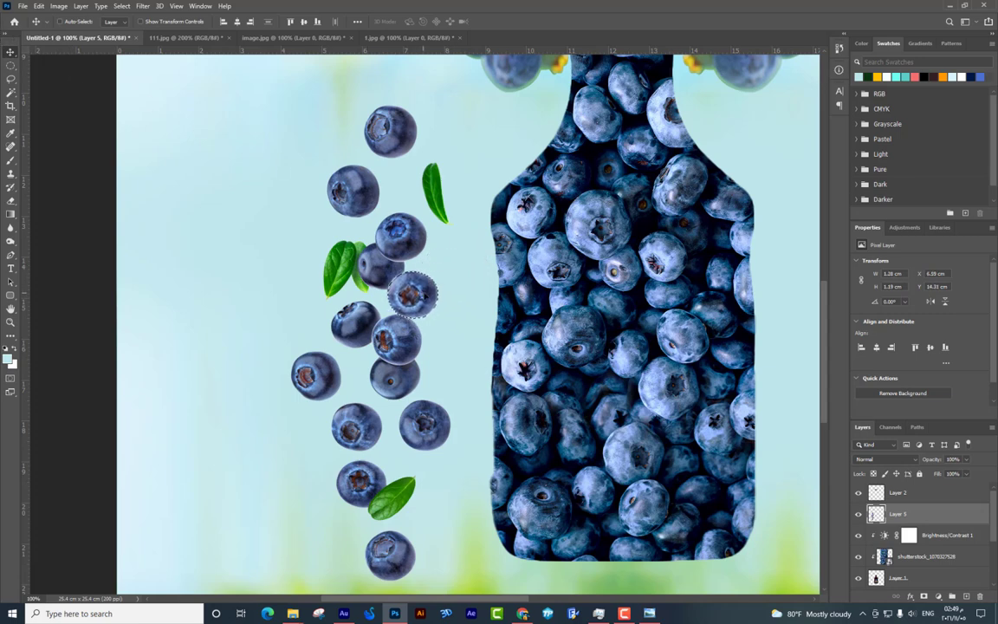
{"action": "left_click_drag", "start_coordinate": [406, 327], "coordinate": [438, 287]}
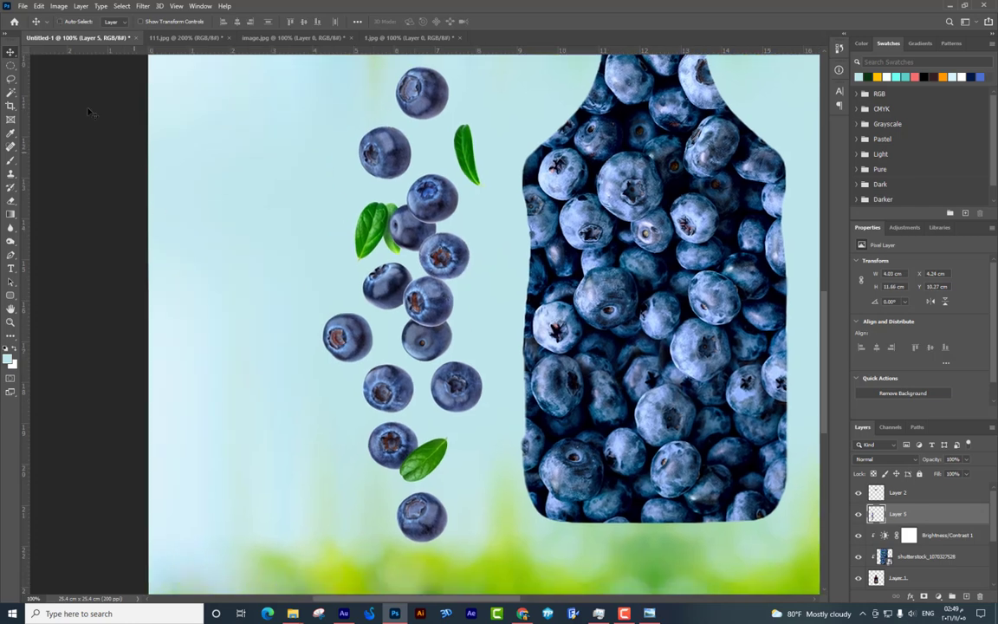
{"action": "left_click", "coordinate": [10, 65]}
{"action": "mouse_move", "coordinate": [444, 385]}
{"action": "left_mouse_down"}
{"action": "mouse_move", "coordinate": [424, 358]}
{"action": "mouse_move", "coordinate": [433, 390]}
{"action": "mouse_move", "coordinate": [442, 382]}
{"action": "left_mouse_up"}
{"action": "key", "text": "v"}
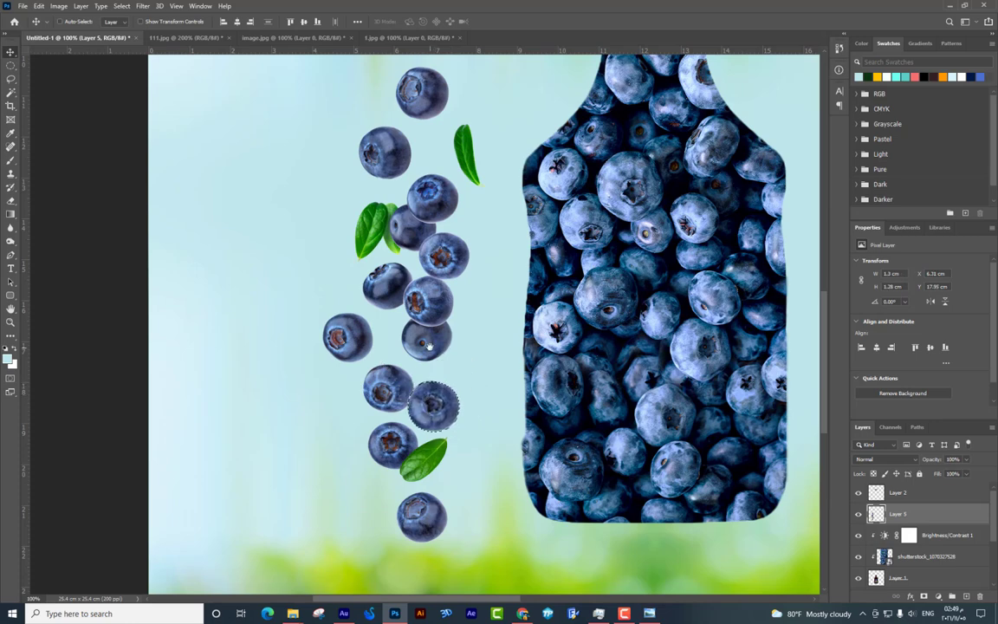
{"action": "scroll", "coordinate": [441, 382], "scroll_direction": "up", "scroll_amount": 1}
{"action": "key", "text": "ctrl+d"}
Circle the blueberry on the column's left and shift it slightly right.
{"action": "left_click", "coordinate": [11, 65]}
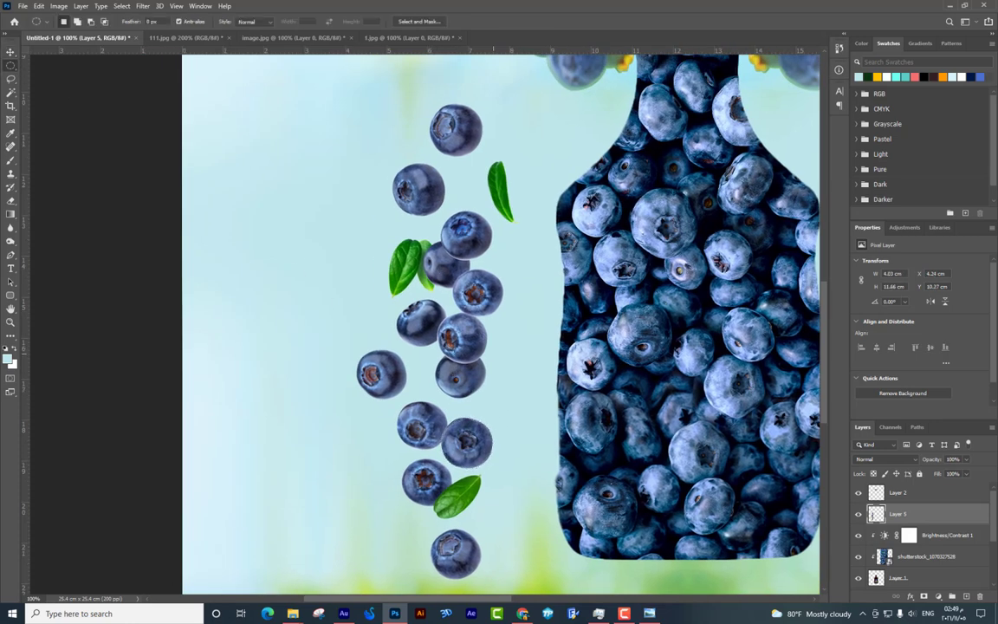
{"action": "left_click_drag", "start_coordinate": [353, 346], "coordinate": [411, 403]}
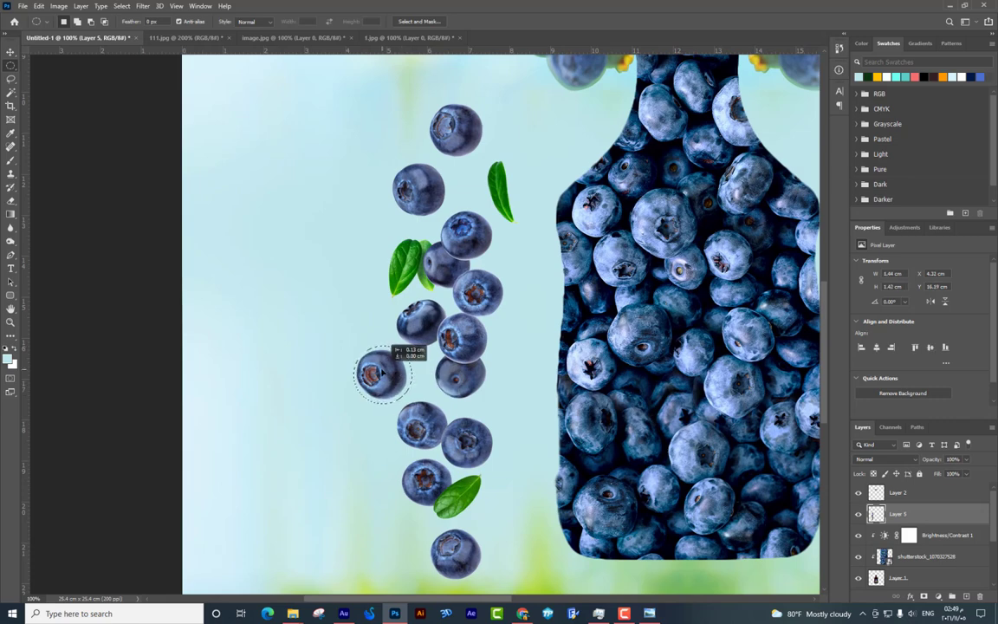
{"action": "key", "text": "v"}
{"action": "left_click_drag", "start_coordinate": [356, 339], "coordinate": [381, 339]}
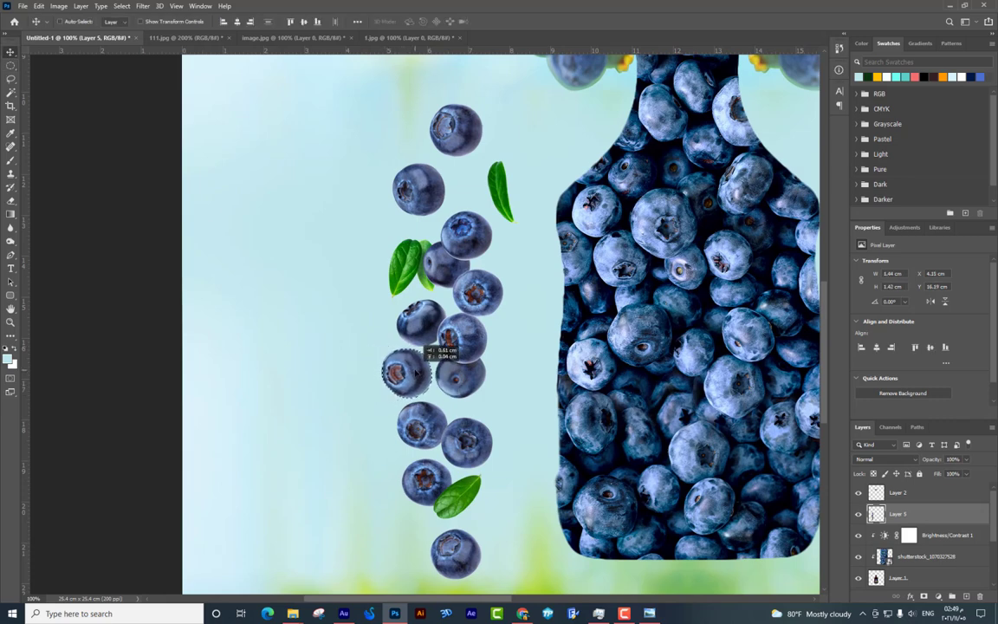
{"action": "scroll", "coordinate": [386, 322], "scroll_direction": "up", "scroll_amount": 1}
{"action": "scroll", "coordinate": [333, 192], "scroll_direction": "up", "scroll_amount": 1}
{"action": "scroll", "coordinate": [333, 192], "scroll_direction": "right", "scroll_amount": 1}
Circle the top blueberry of the column and move it closer to the cluster.
{"action": "left_click", "coordinate": [10, 65]}
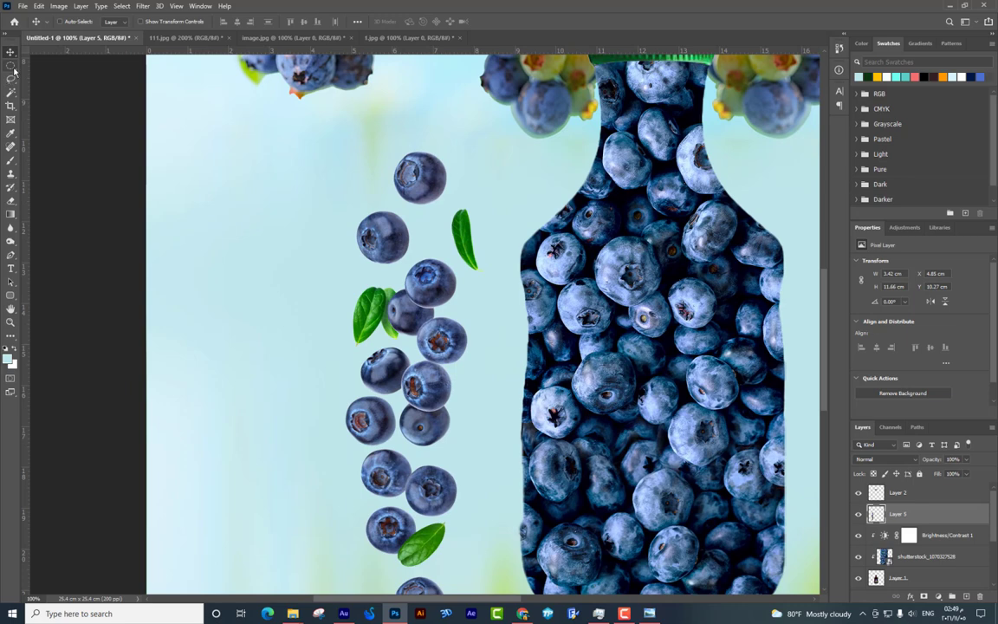
{"action": "mouse_move", "coordinate": [360, 212]}
{"action": "left_mouse_down"}
{"action": "mouse_move", "coordinate": [416, 259]}
{"action": "mouse_move", "coordinate": [382, 260]}
{"action": "left_mouse_up"}
{"action": "key", "text": "v"}
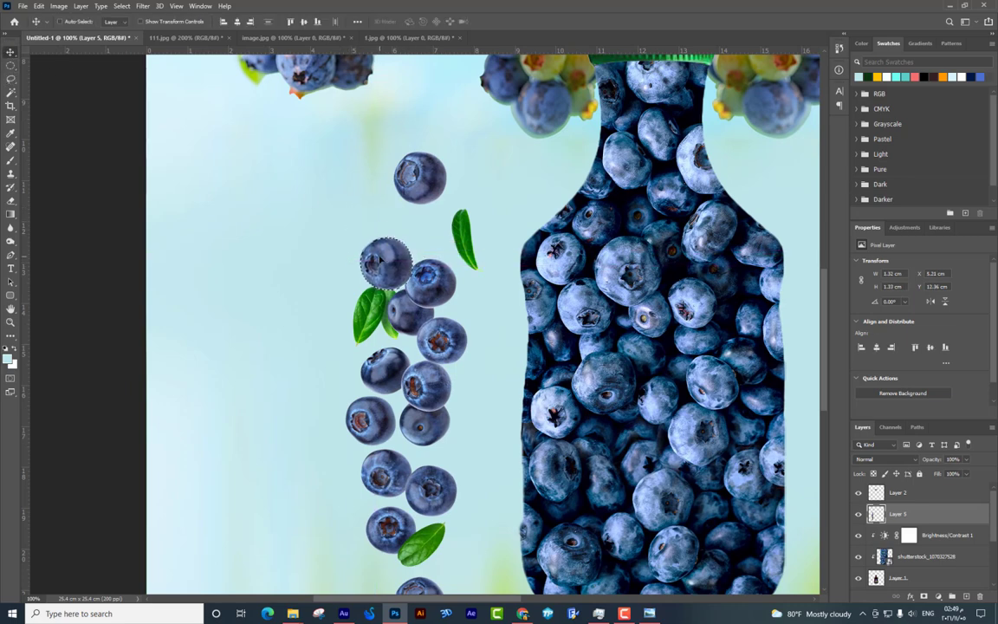
{"action": "key", "text": "m"}
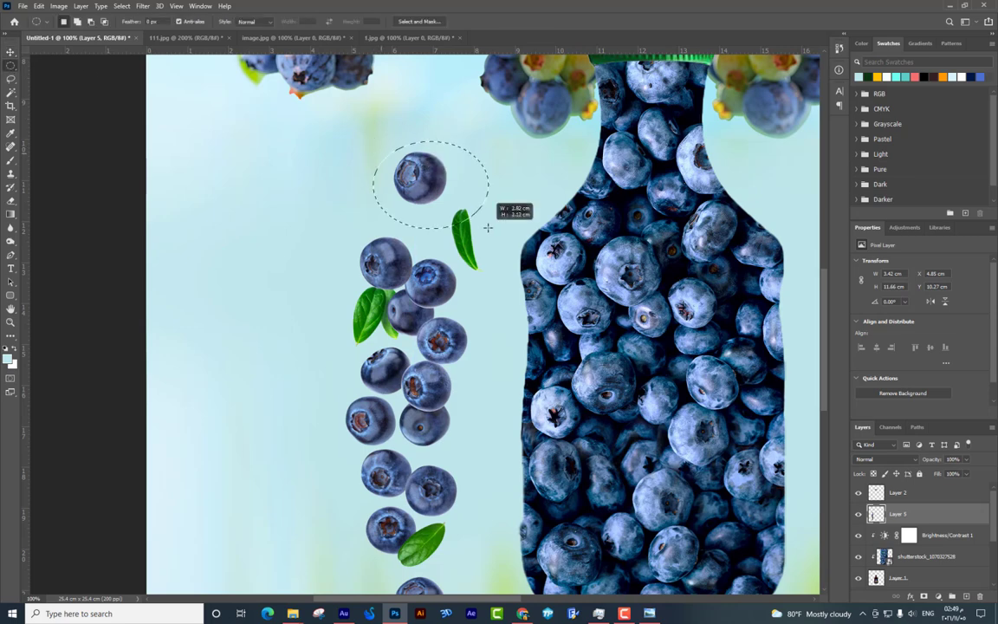
{"action": "mouse_move", "coordinate": [374, 142]}
{"action": "left_mouse_down"}
{"action": "mouse_move", "coordinate": [459, 216]}
{"action": "mouse_move", "coordinate": [436, 249]}
{"action": "left_mouse_up"}
{"action": "key", "text": "v"}
{"action": "right_click", "coordinate": [445, 350]}
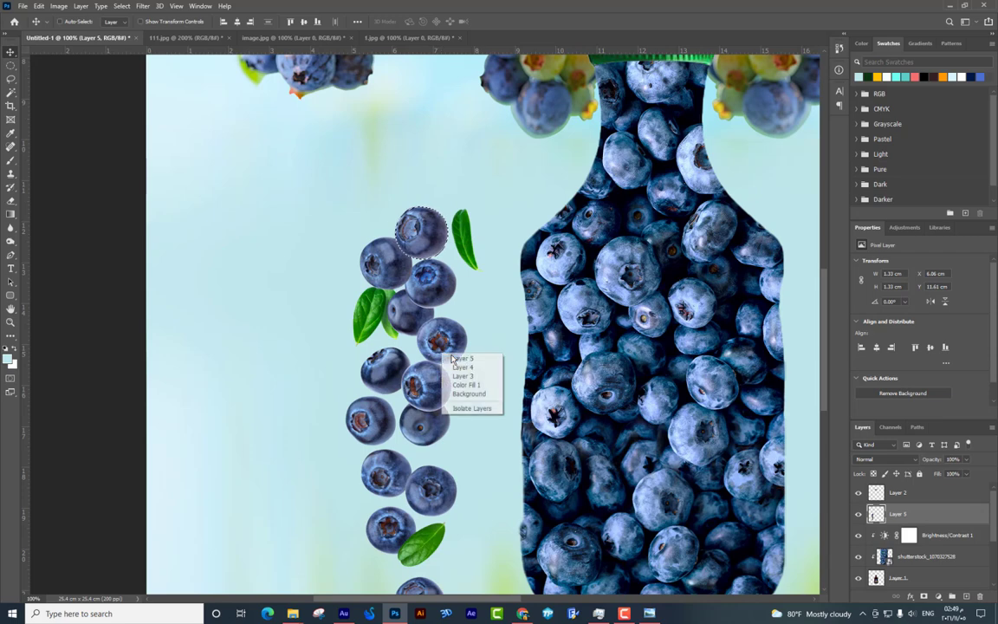
{"action": "key", "text": "Escape"}
{"action": "key", "text": "ctrl+d"}
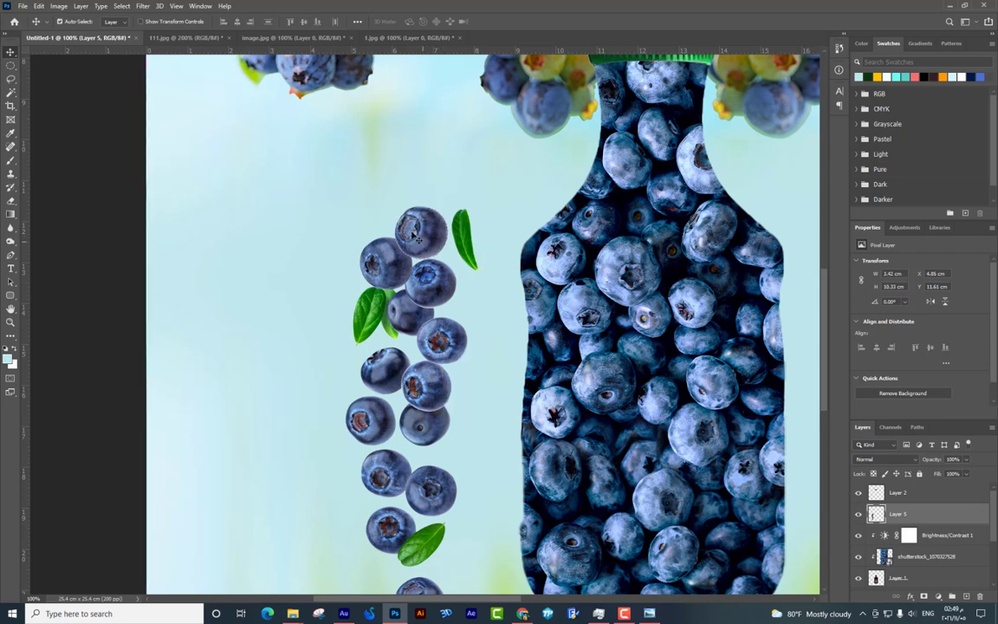
{"action": "scroll", "coordinate": [434, 264], "scroll_direction": "down", "scroll_amount": 3}
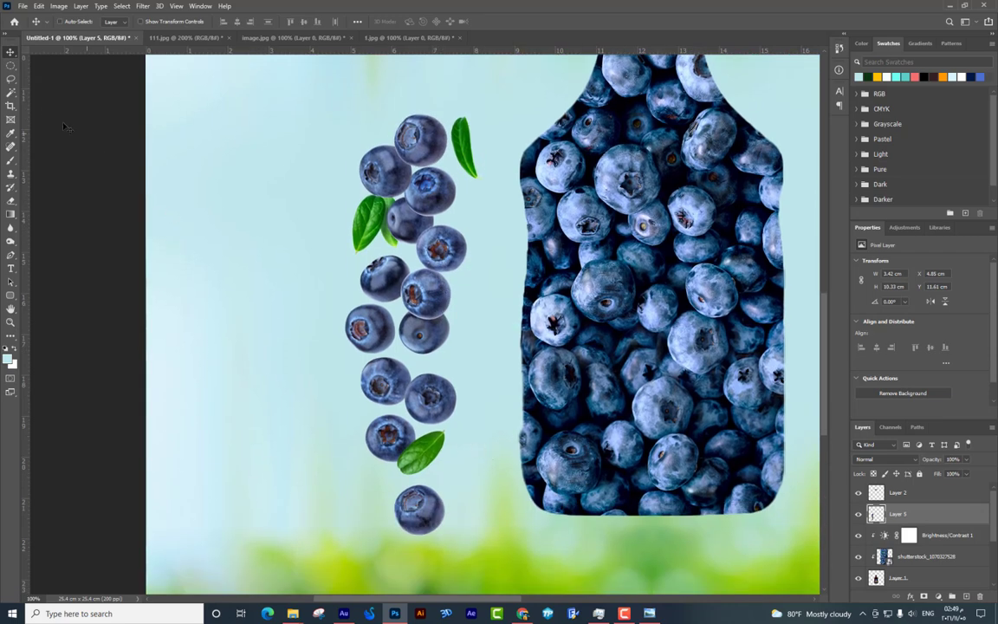
Move the lone bottom blueberry up into the column.
{"action": "left_click", "coordinate": [11, 65]}
{"action": "left_click_drag", "start_coordinate": [449, 543], "coordinate": [381, 476]}
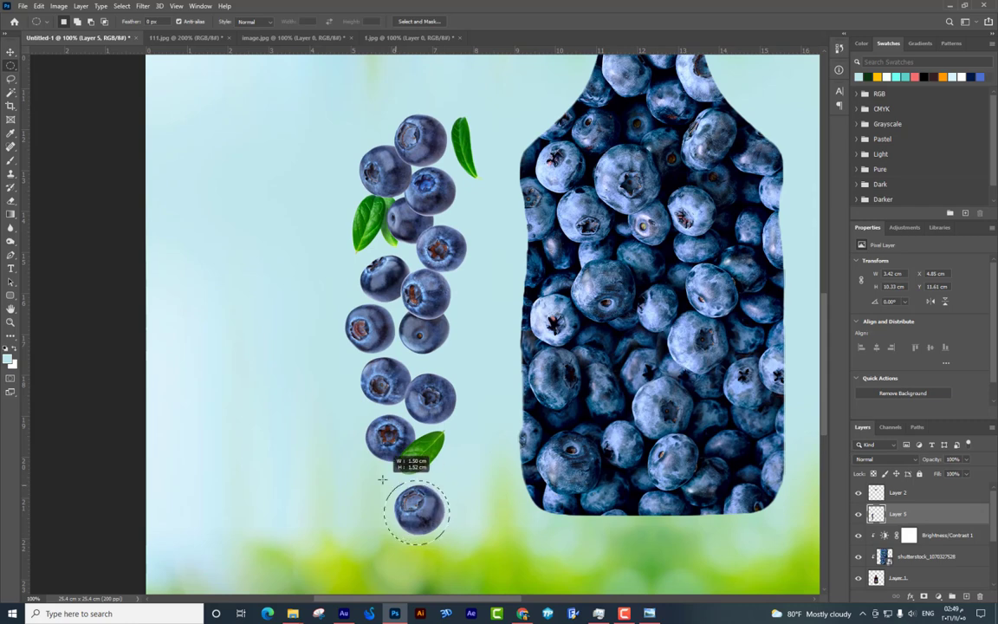
{"action": "left_click", "coordinate": [10, 54]}
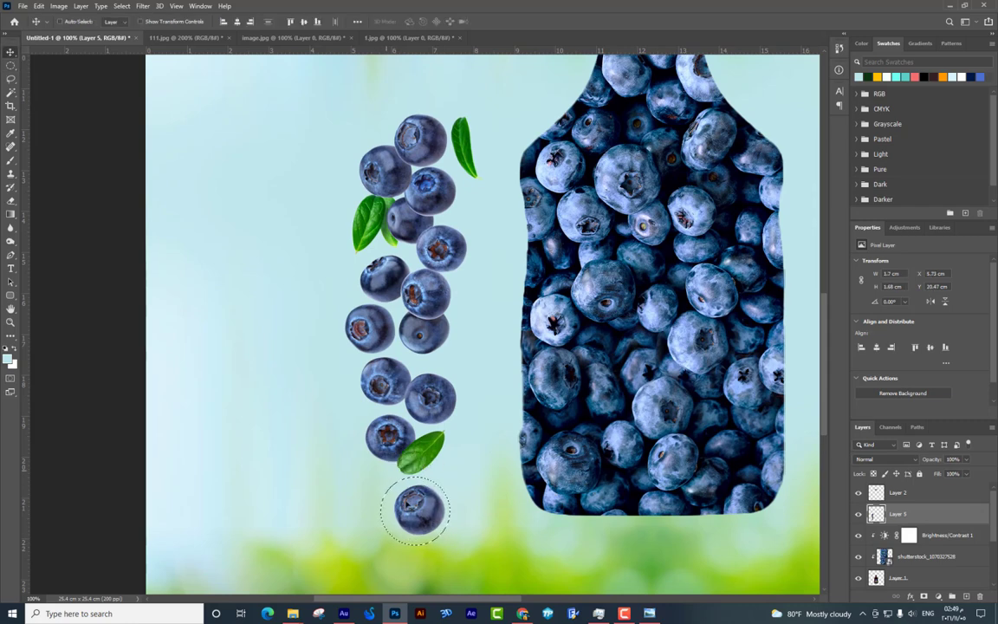
{"action": "left_click_drag", "start_coordinate": [419, 510], "coordinate": [449, 363]}
{"action": "key", "text": "ctrl+d"}
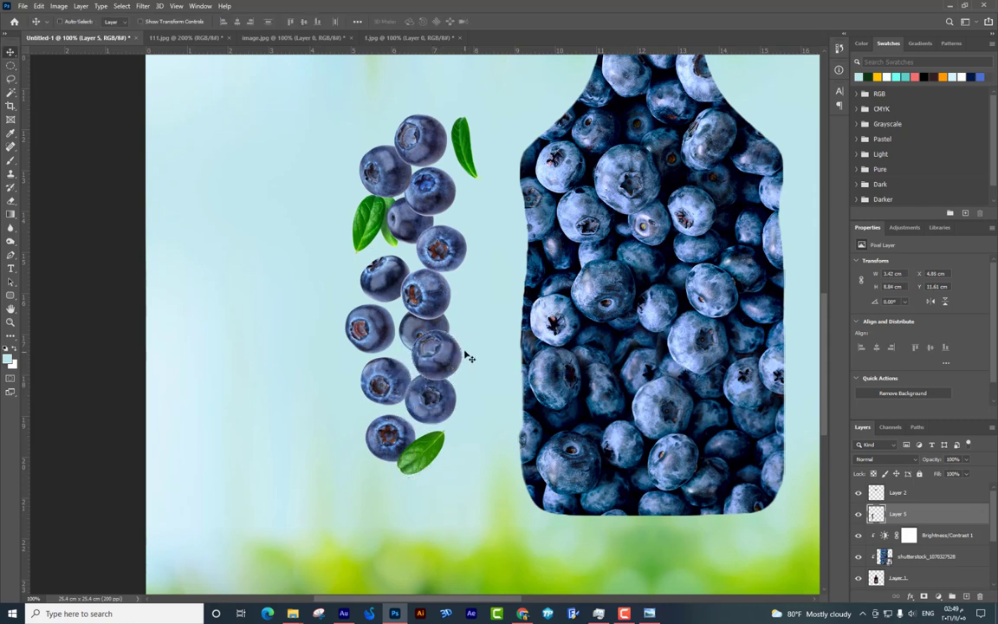
{"action": "key", "text": "ctrl+minus"}
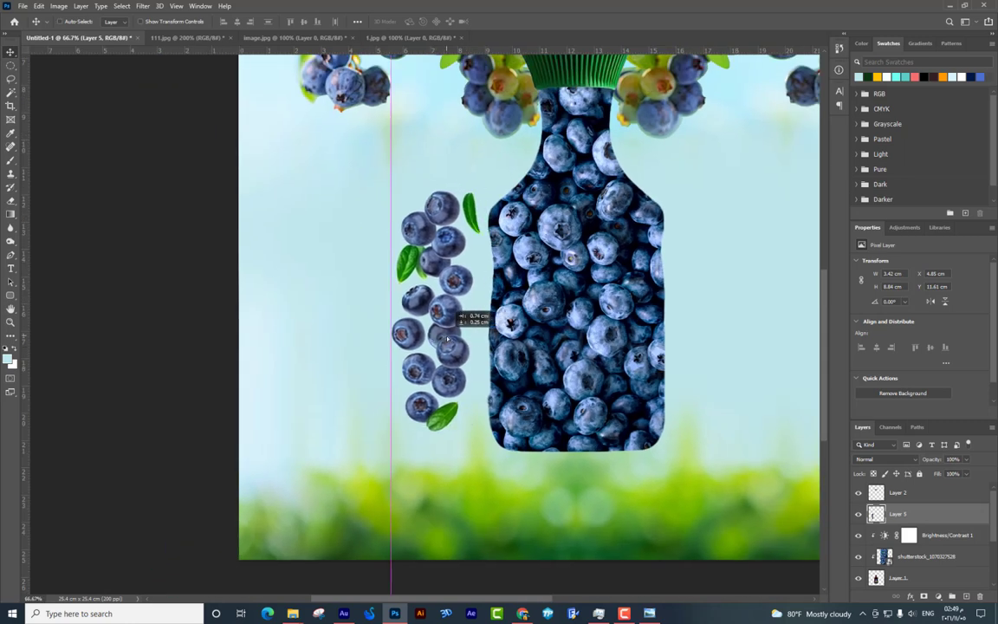
Place the berry column on the bottle's left side, tilted about -4° and scaled ~95%.
{"action": "left_click_drag", "start_coordinate": [442, 314], "coordinate": [525, 318]}
{"action": "key", "text": "ctrl+t"}
{"action": "left_click_drag", "start_coordinate": [457, 452], "coordinate": [474, 456]}
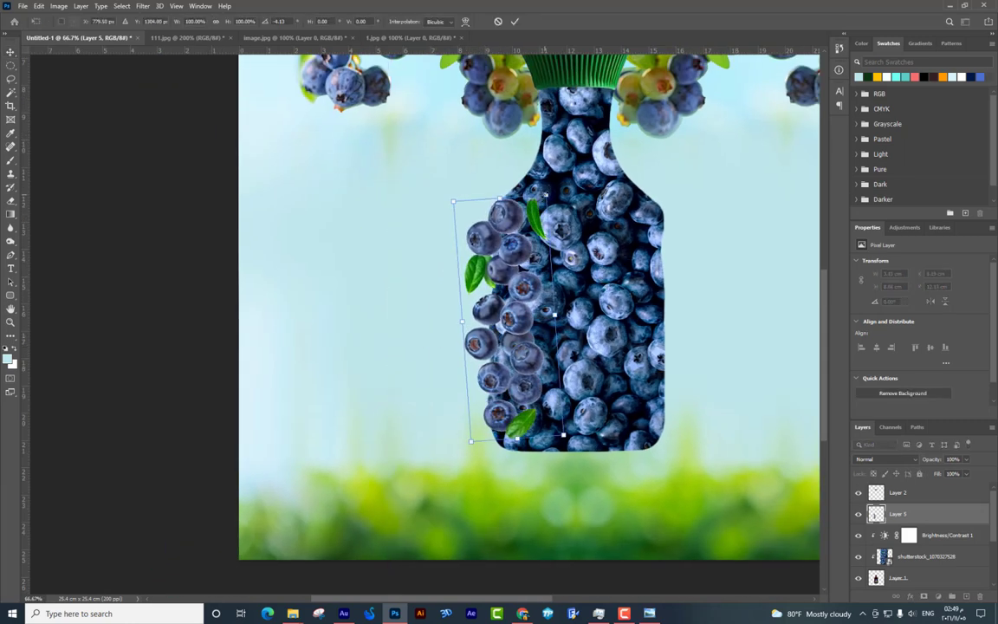
{"action": "left_click_drag", "start_coordinate": [461, 201], "coordinate": [516, 308]}
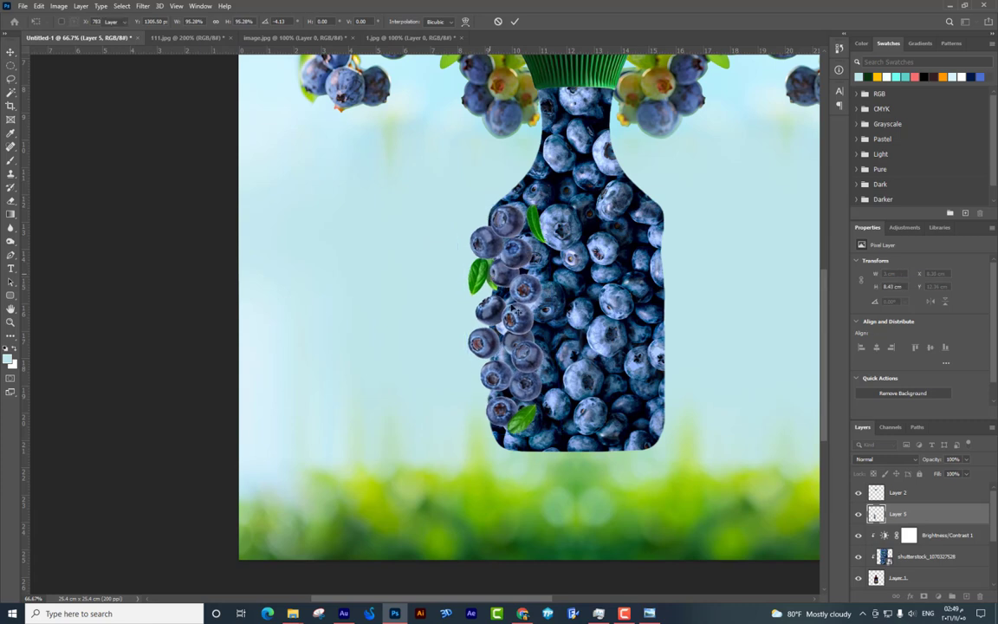
{"action": "key", "text": "Return"}
Add a Brightness/Contrast adjustment to Layer 5 with brightness 2 and contrast 36.
{"action": "left_click", "coordinate": [926, 596]}
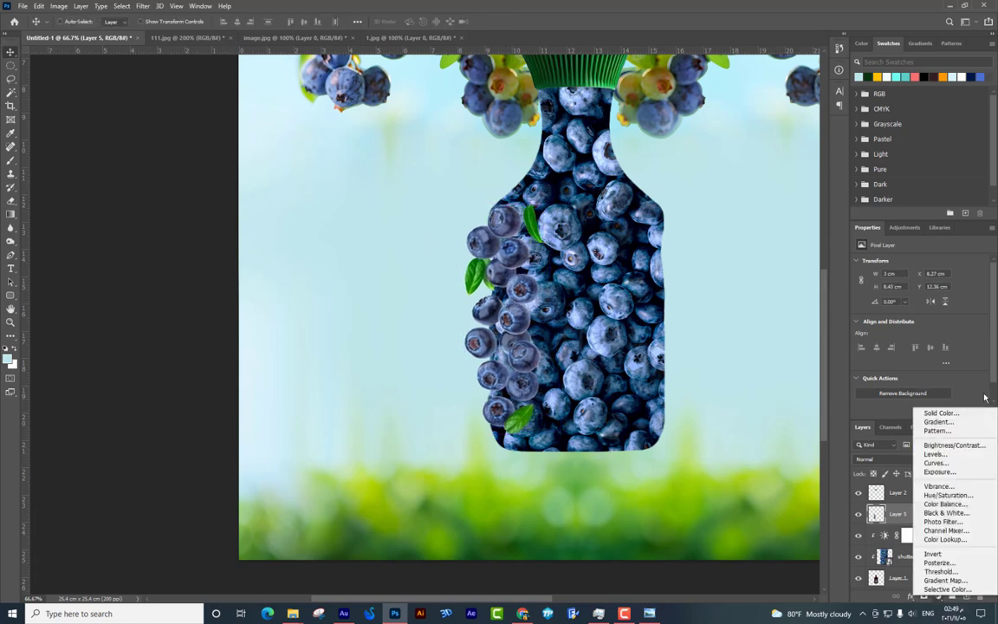
{"action": "left_click", "coordinate": [940, 446]}
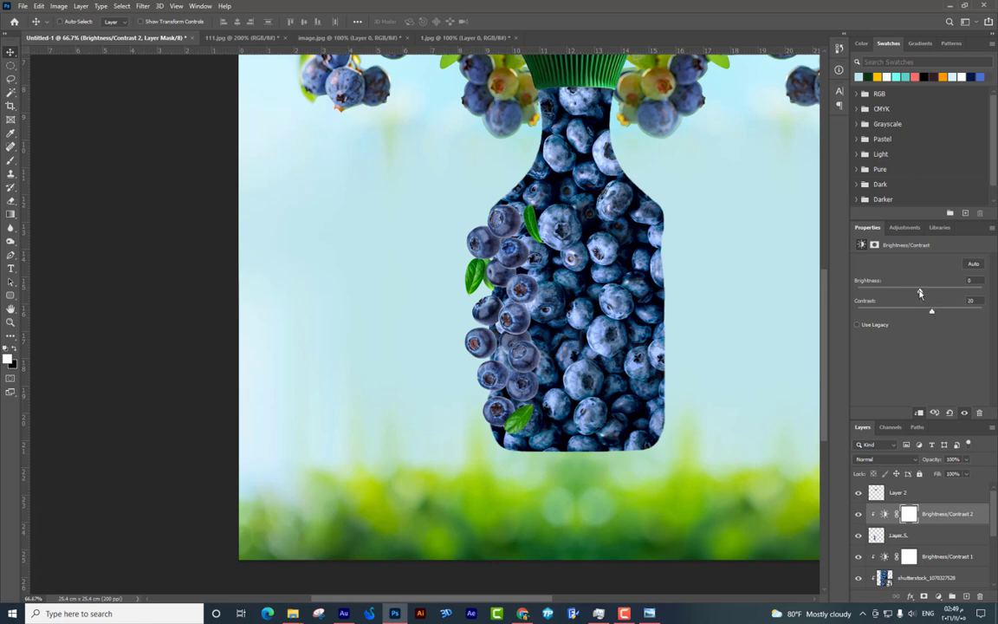
{"action": "mouse_move", "coordinate": [920, 293]}
{"action": "left_mouse_down"}
{"action": "mouse_move", "coordinate": [928, 293]}
{"action": "mouse_move", "coordinate": [920, 293]}
{"action": "left_mouse_up"}
Merge the brightness adjustment into the blueberry column and copy it to the bottle's right side.
{"action": "key", "text": "ctrl+minus"}
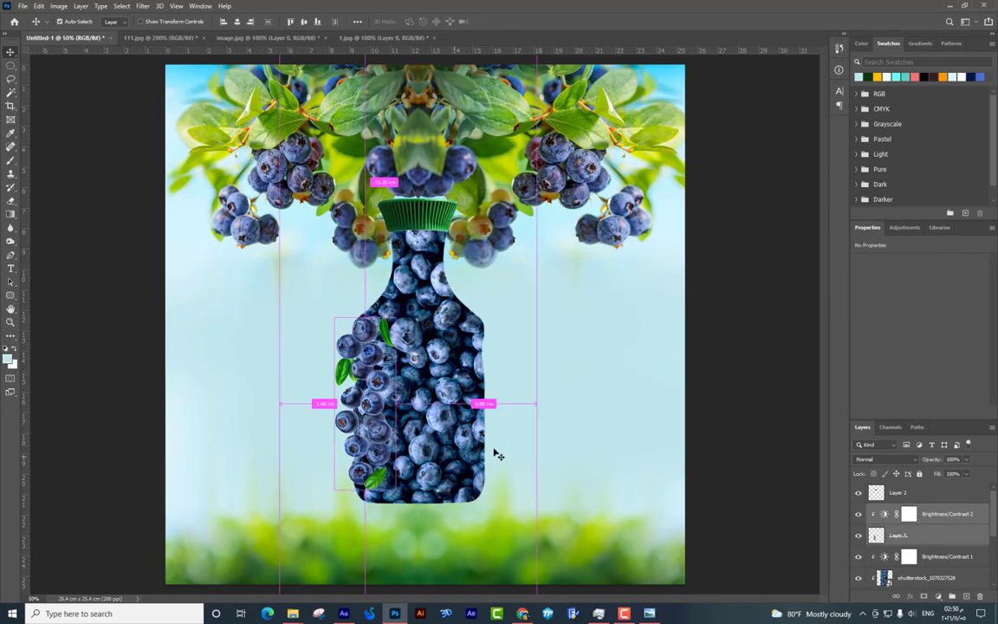
{"action": "key", "text": "ctrl+e"}
{"action": "mouse_move", "coordinate": [538, 431]}
{"action": "left_mouse_down"}
{"action": "mouse_move", "coordinate": [389, 392]}
{"action": "mouse_move", "coordinate": [405, 397]}
{"action": "left_mouse_up"}
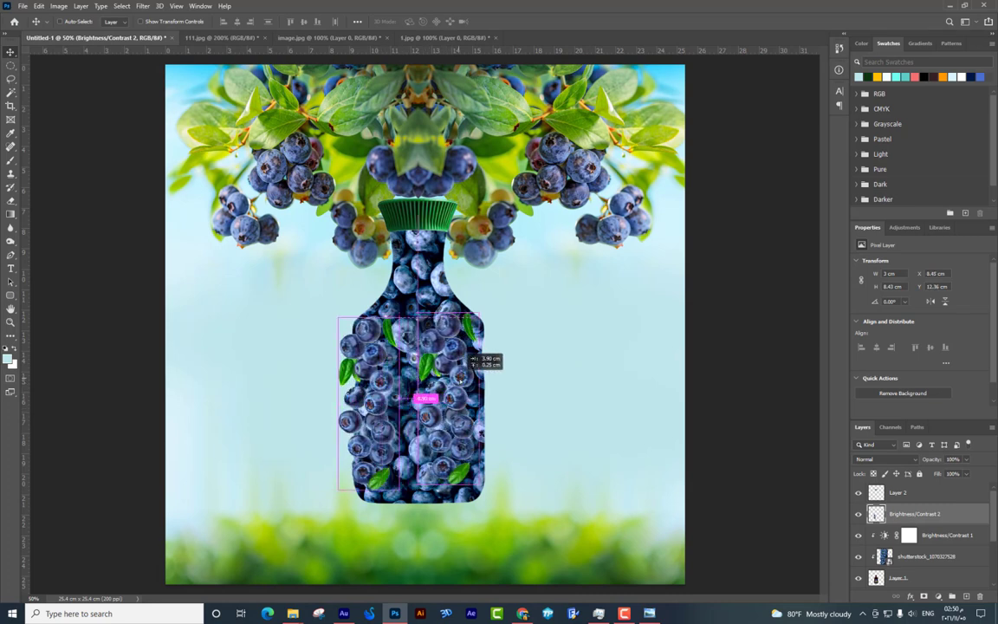
{"action": "key", "text": "ctrl+z"}
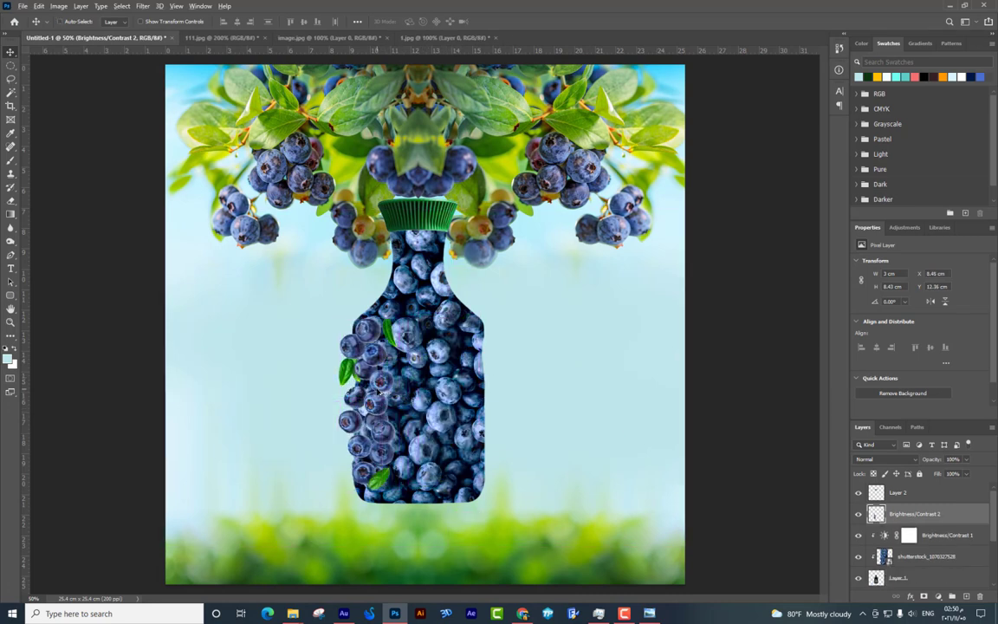
{"action": "left_click_drag", "start_coordinate": [379, 391], "coordinate": [438, 394]}
Rotate the copied column 180° and flip it vertically, aligning it with the bottle's right edge.
{"action": "key", "text": "ctrl+t"}
{"action": "right_click", "coordinate": [464, 375]}
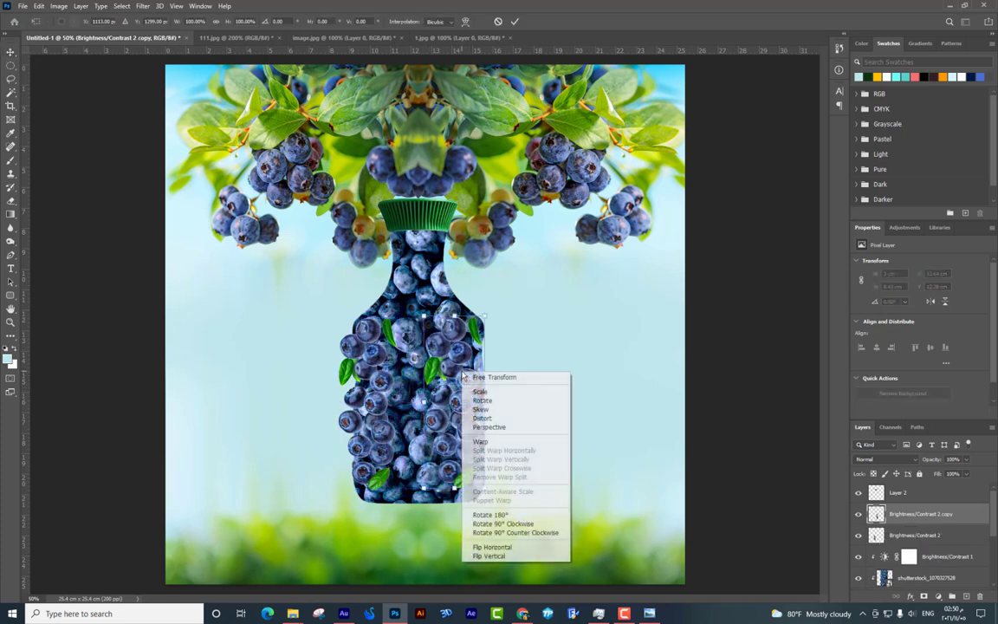
{"action": "left_click", "coordinate": [489, 515]}
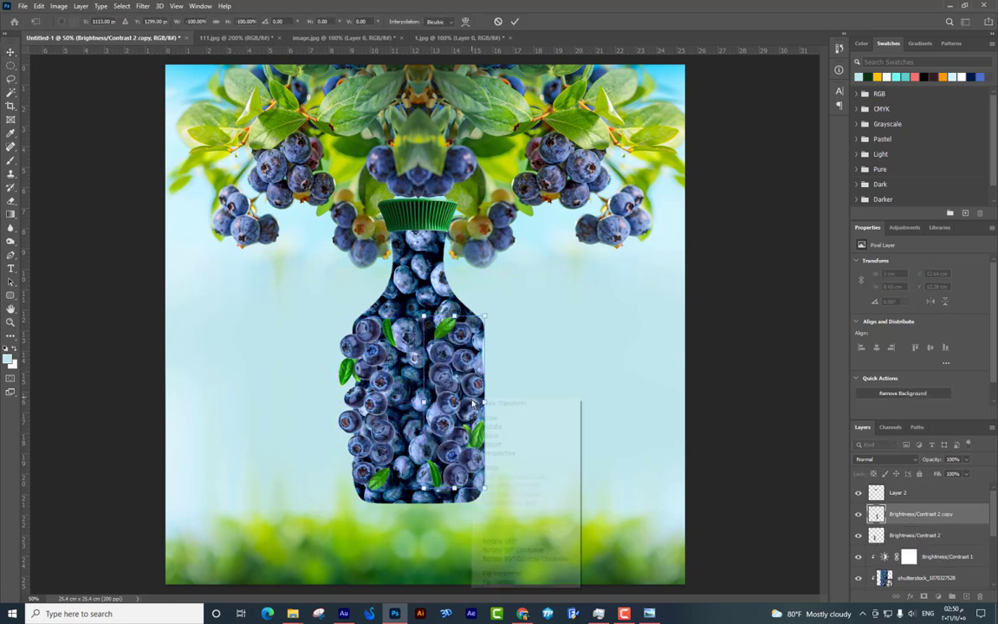
{"action": "left_click", "coordinate": [511, 583]}
{"action": "key", "text": "Return"}
{"action": "left_click_drag", "start_coordinate": [469, 396], "coordinate": [493, 397]}
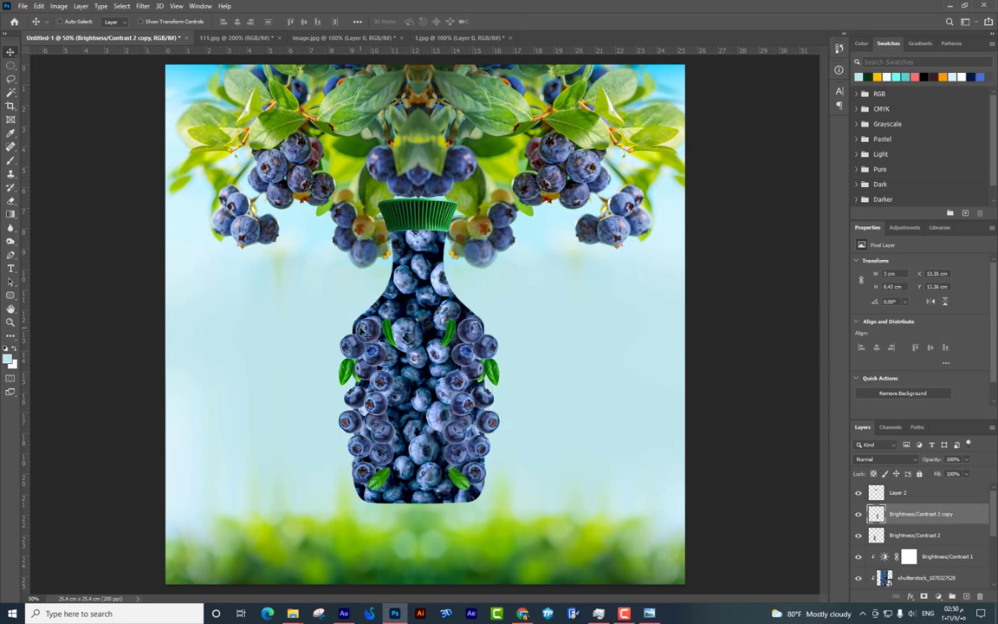
Select both blueberry columns and enlarge them evenly around their centre.
{"action": "right_click", "coordinate": [367, 353]}
{"action": "left_click", "coordinate": [394, 361], "text": "shift"}
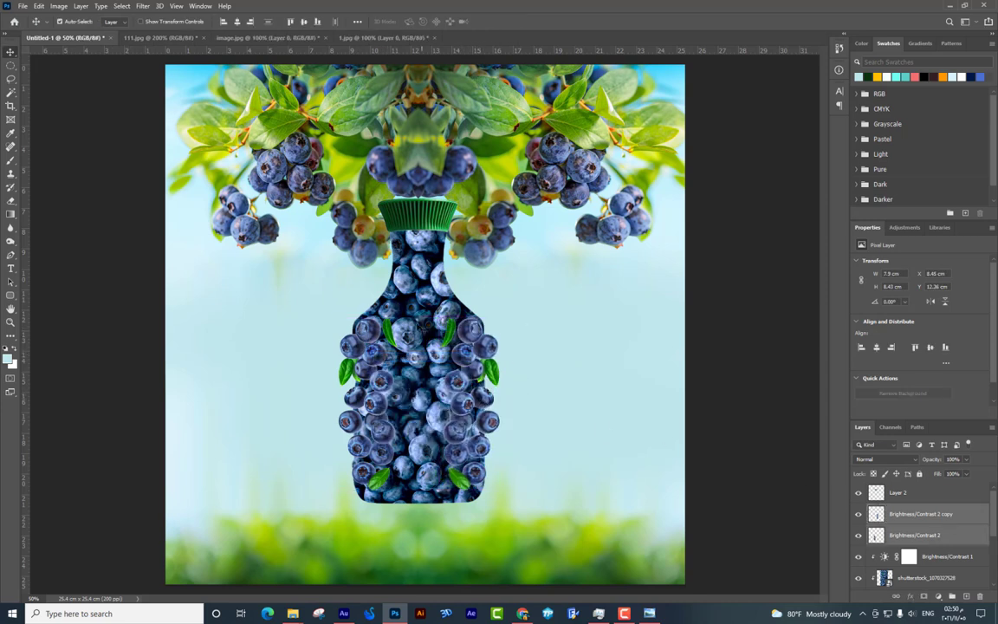
{"action": "key", "text": "ctrl+t"}
{"action": "left_click_drag", "start_coordinate": [335, 313], "coordinate": [328, 303]}
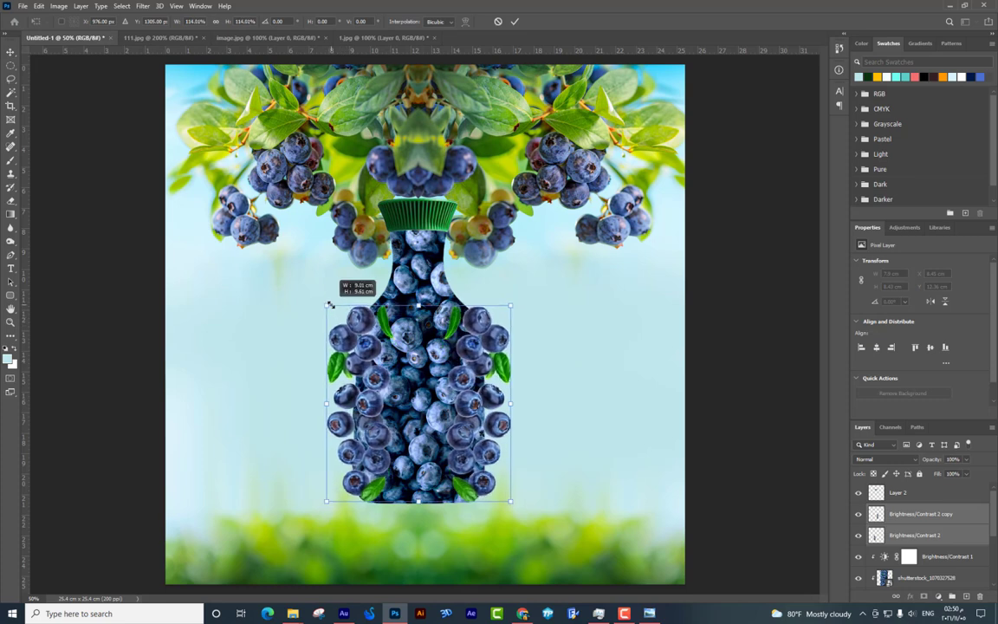
{"action": "key", "text": "Return"}
Enlarge the right-hand blueberry column on its own.
{"action": "right_click", "coordinate": [490, 351]}
{"action": "left_click", "coordinate": [520, 364]}
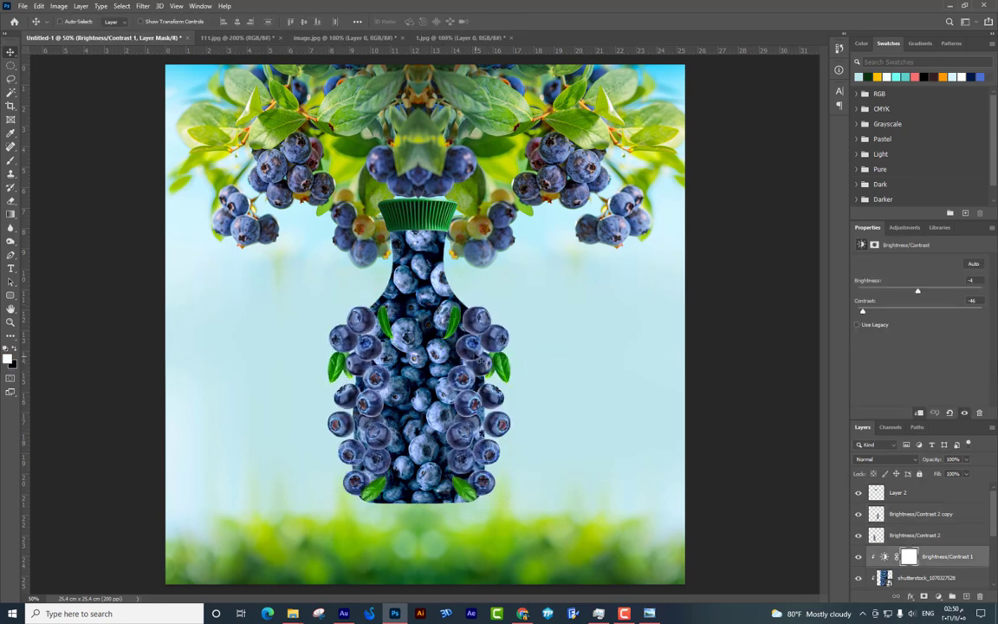
{"action": "right_click", "coordinate": [489, 351]}
{"action": "left_click", "coordinate": [520, 364]}
{"action": "right_click", "coordinate": [490, 353]}
{"action": "left_click", "coordinate": [518, 356]}
{"action": "key", "text": "ctrl+t"}
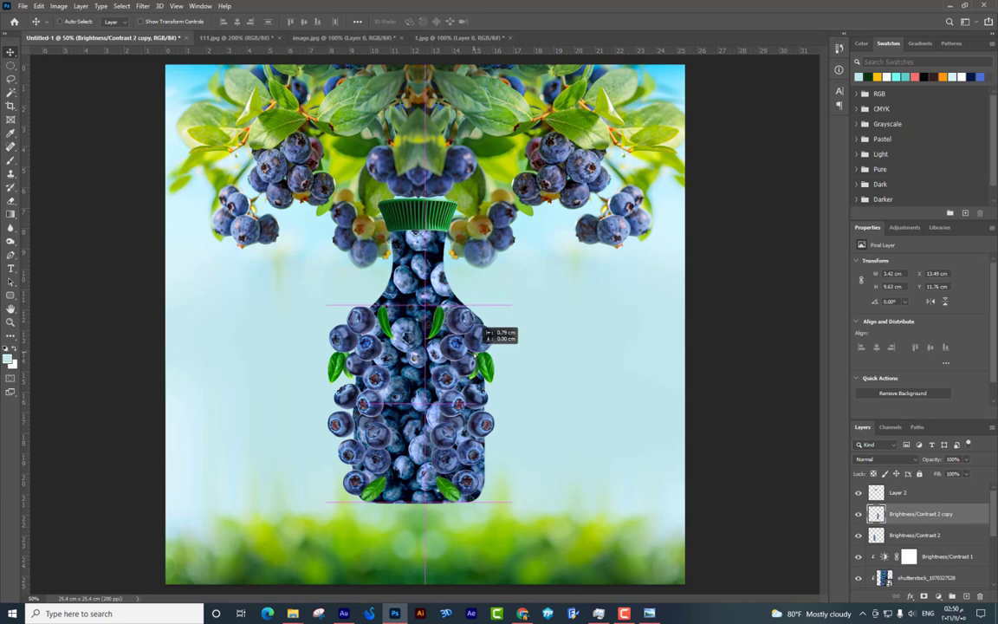
{"action": "left_click_drag", "start_coordinate": [492, 309], "coordinate": [499, 298]}
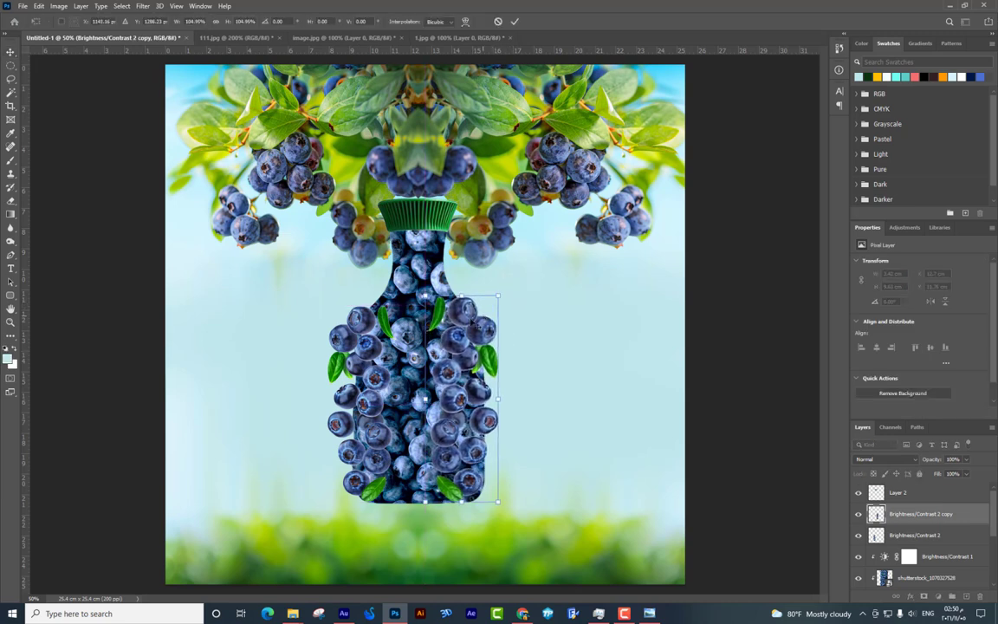
{"action": "key", "text": "Return"}
Enlarge the left-hand blueberry column to match the right one.
{"action": "right_click", "coordinate": [362, 324]}
{"action": "left_click", "coordinate": [361, 324]}
{"action": "key", "text": "ctrl+t"}
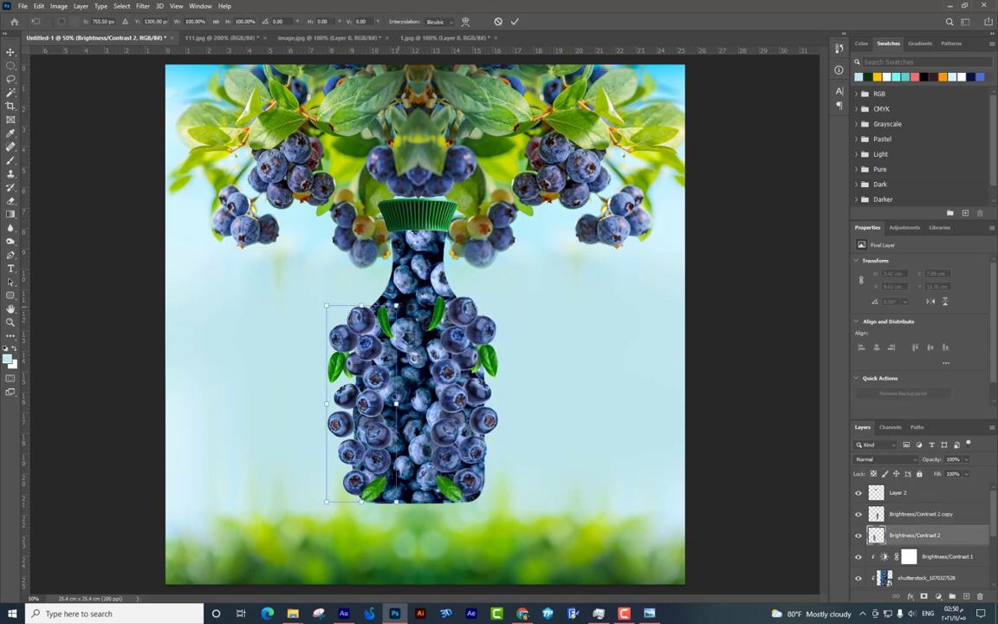
{"action": "left_click_drag", "start_coordinate": [396, 305], "coordinate": [399, 298]}
{"action": "key", "text": "Return"}
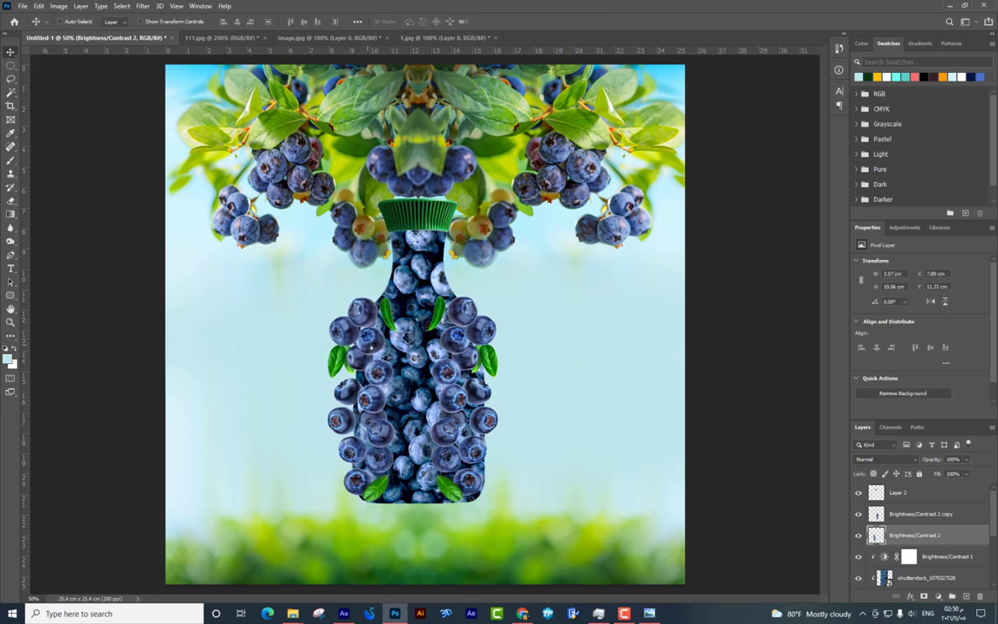
Shrink both columns slightly and recentre them so they frame the bottle.
{"action": "right_click", "coordinate": [462, 375]}
{"action": "left_click", "coordinate": [463, 378]}
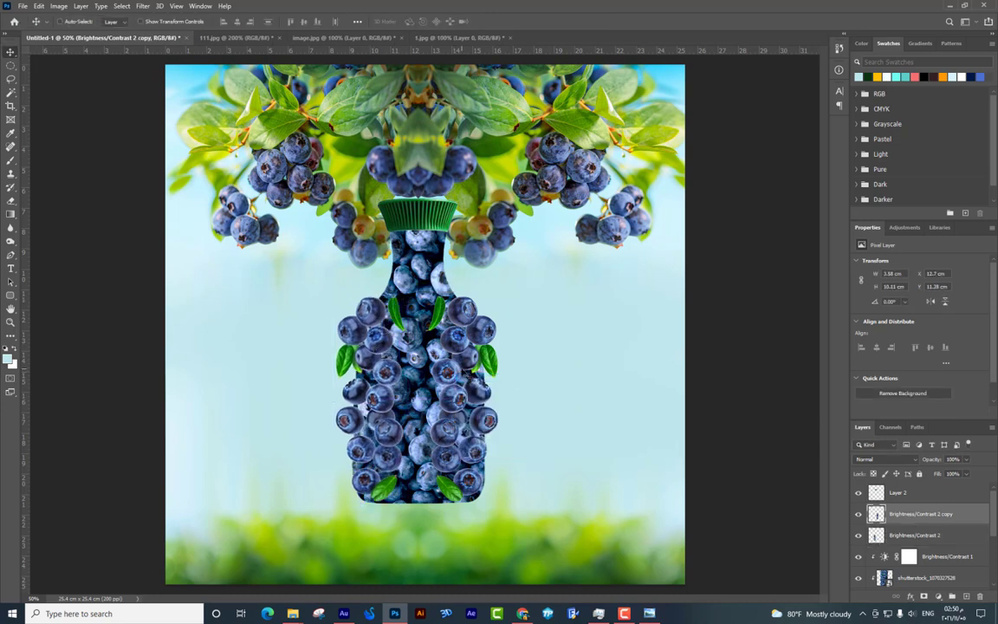
{"action": "right_click", "coordinate": [416, 302]}
{"action": "left_click", "coordinate": [425, 305]}
{"action": "left_click", "coordinate": [381, 345], "text": "ctrl+shift"}
{"action": "key", "text": "ctrl+t"}
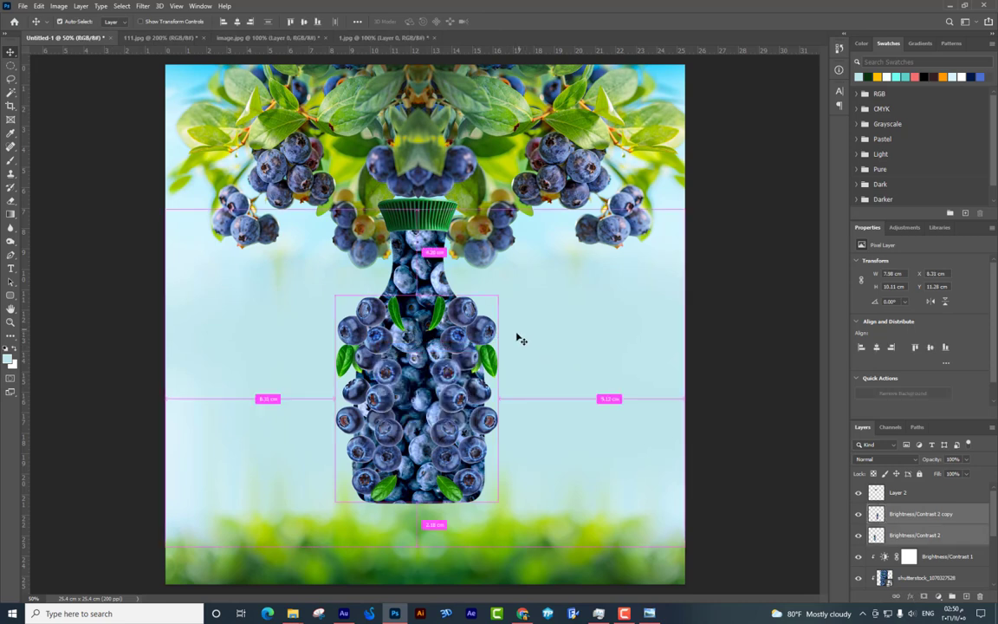
{"action": "left_click_drag", "start_coordinate": [496, 297], "coordinate": [490, 303]}
{"action": "mouse_move", "coordinate": [470, 354]}
{"action": "left_mouse_down"}
{"action": "mouse_move", "coordinate": [472, 329]}
{"action": "mouse_move", "coordinate": [417, 296]}
{"action": "left_mouse_up"}
{"action": "key", "text": "Return"}
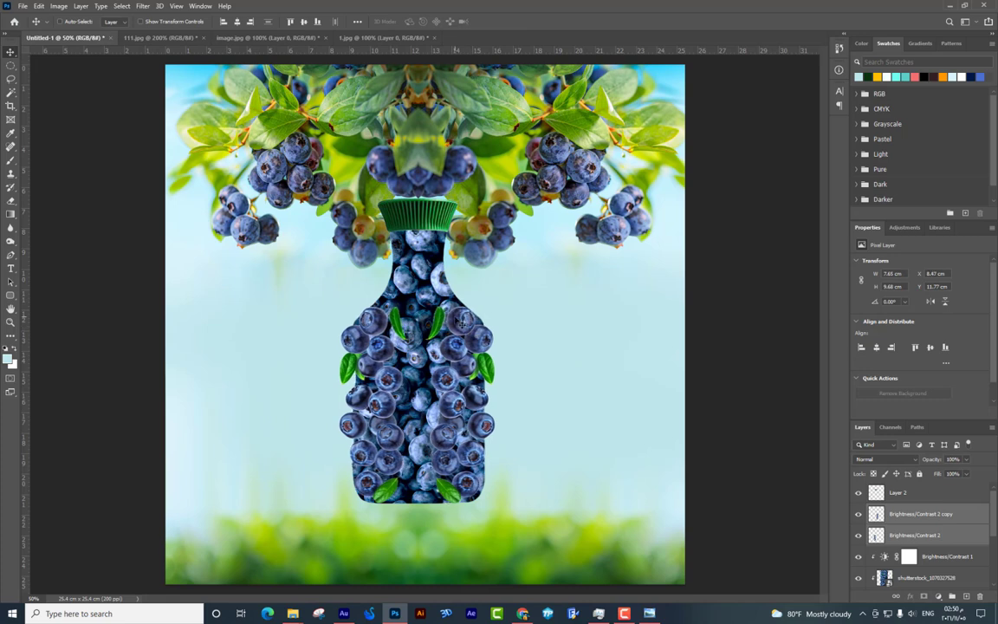
{"action": "right_click", "coordinate": [479, 345]}
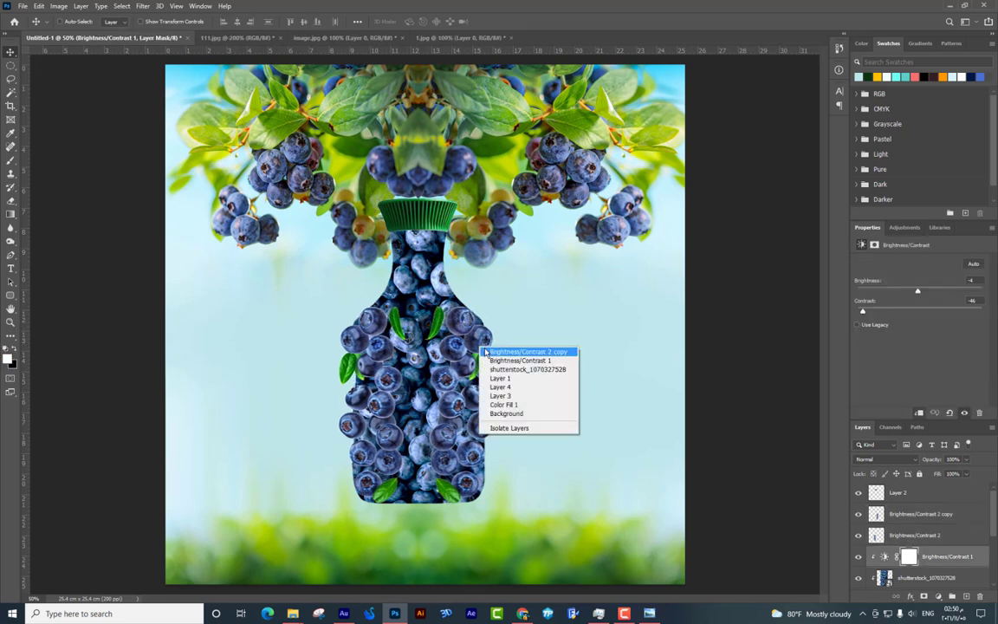
Copy the Brightness/Contrast 2 berry strip, rotate it 90° clockwise, and fit it across the bottle's base.
{"action": "left_click", "coordinate": [502, 351]}
{"action": "left_click_drag", "start_coordinate": [503, 336], "coordinate": [579, 391]}
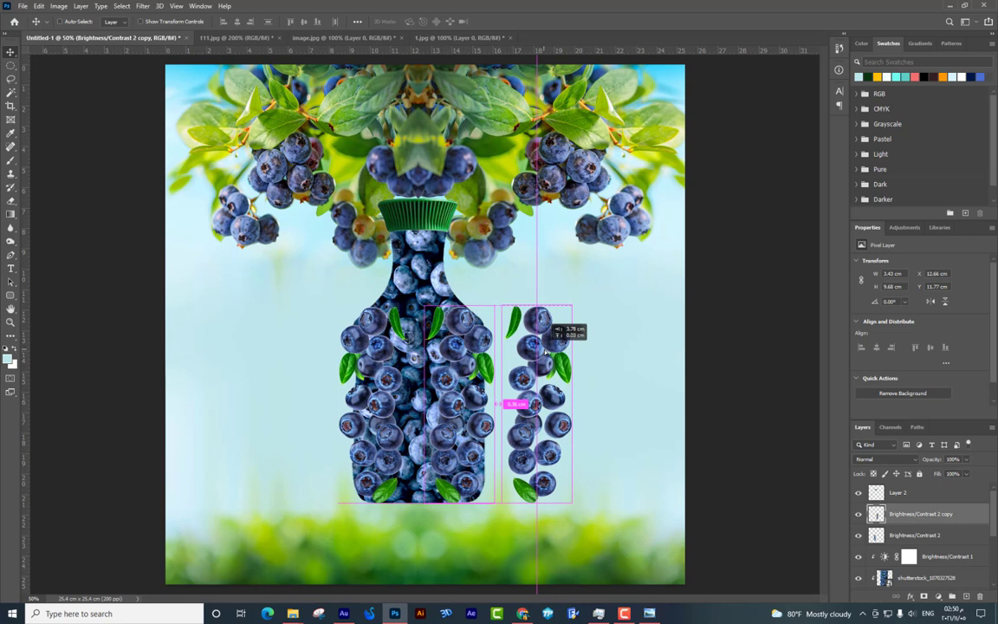
{"action": "key", "text": "ctrl+t"}
{"action": "right_click", "coordinate": [542, 347]}
{"action": "left_click", "coordinate": [580, 498]}
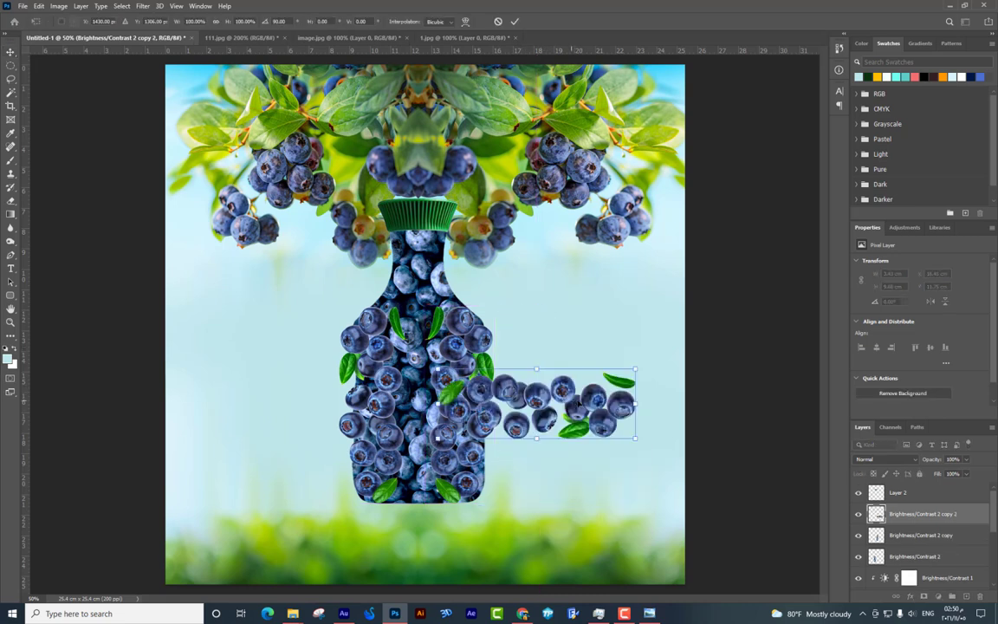
{"action": "left_click_drag", "start_coordinate": [567, 403], "coordinate": [442, 487]}
{"action": "left_click_drag", "start_coordinate": [539, 521], "coordinate": [471, 512]}
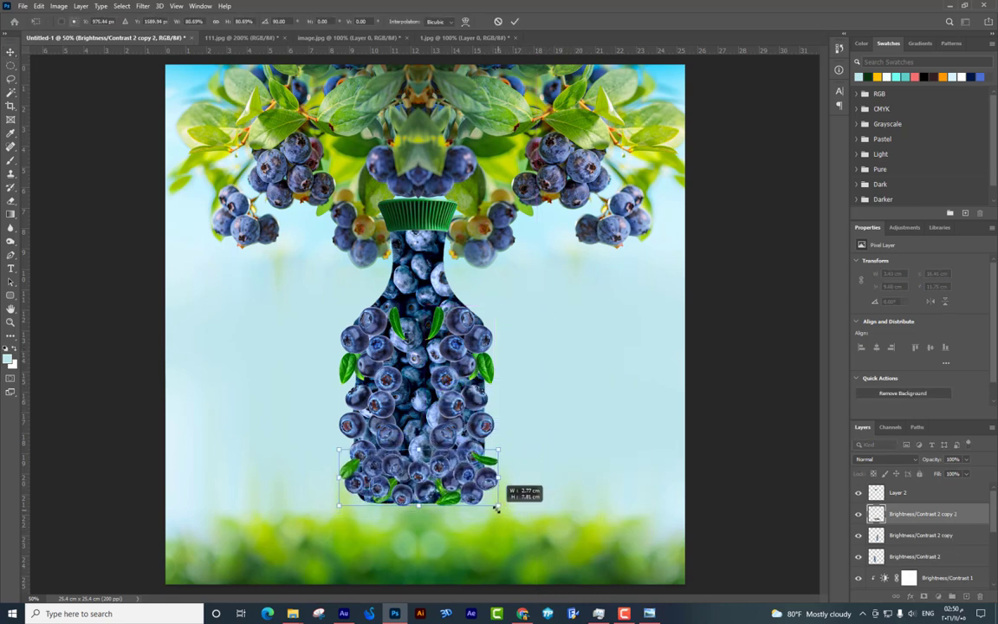
{"action": "key", "text": "Return"}
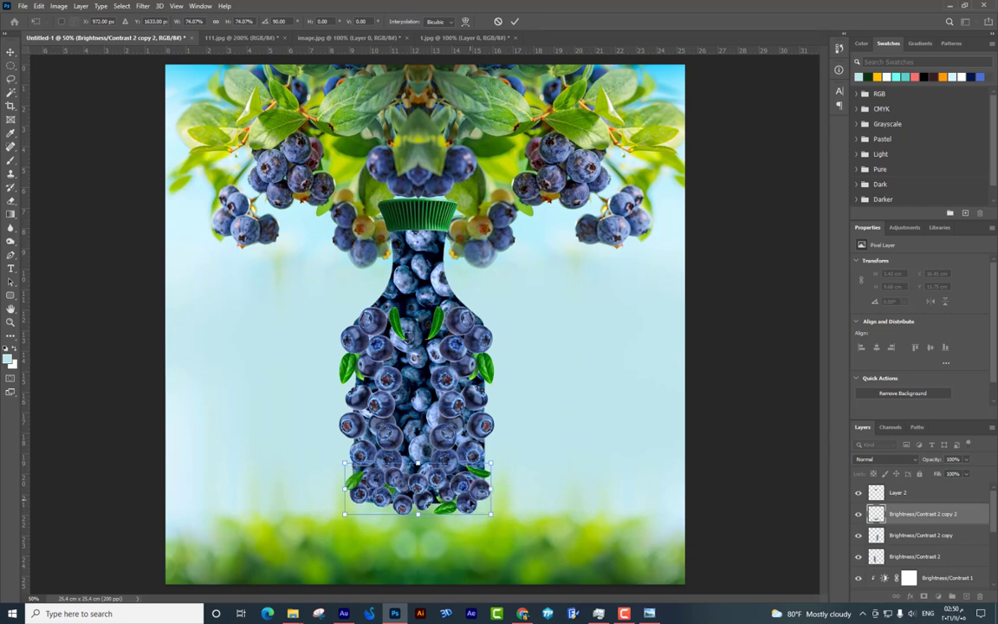
Fine-tune the bottom berry strip's width and slight tilt on the bottle base.
{"action": "key", "text": "ctrl+equal"}
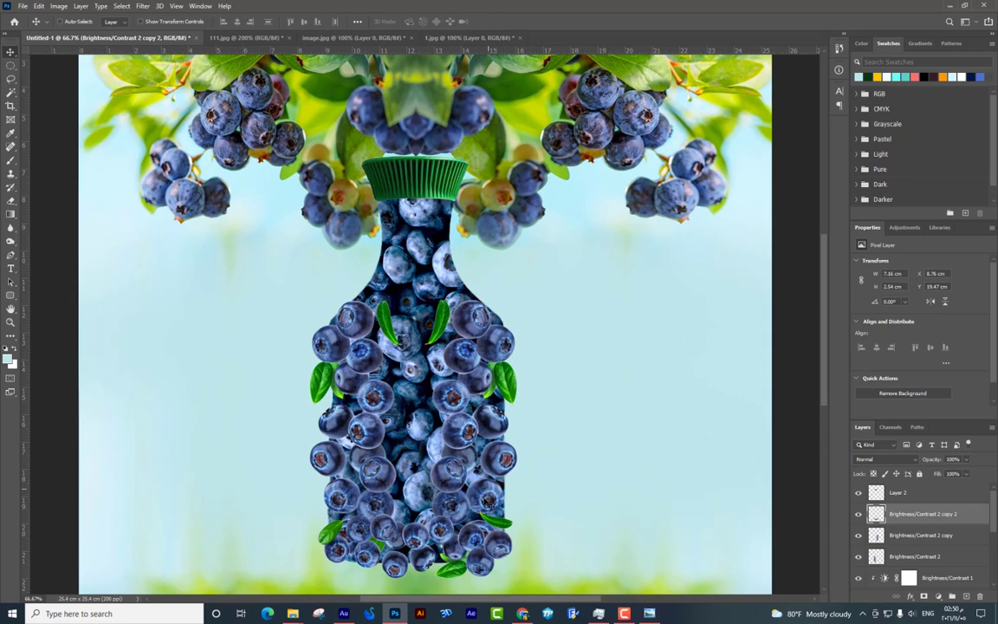
{"action": "key", "text": "ctrl+t"}
{"action": "left_click_drag", "start_coordinate": [506, 516], "coordinate": [522, 511]}
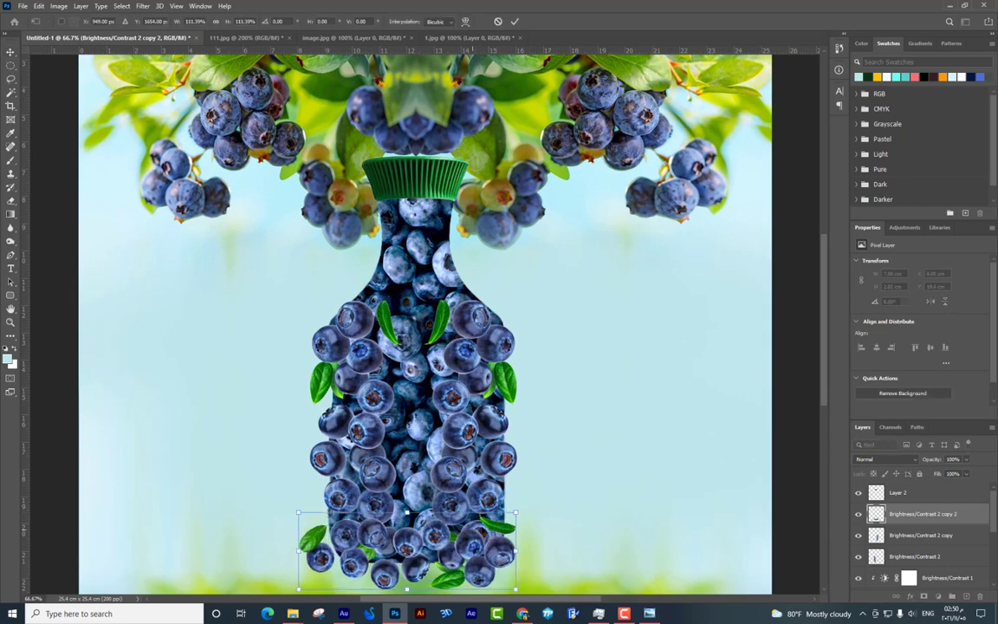
{"action": "key", "text": "Return"}
{"action": "key", "text": "ctrl+t"}
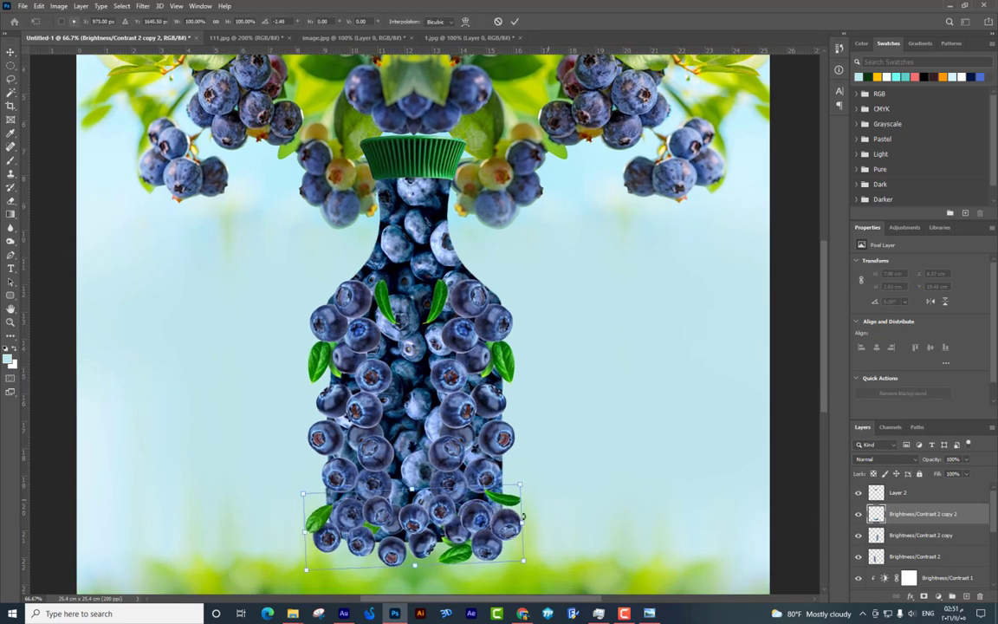
{"action": "left_click_drag", "start_coordinate": [524, 569], "coordinate": [515, 556]}
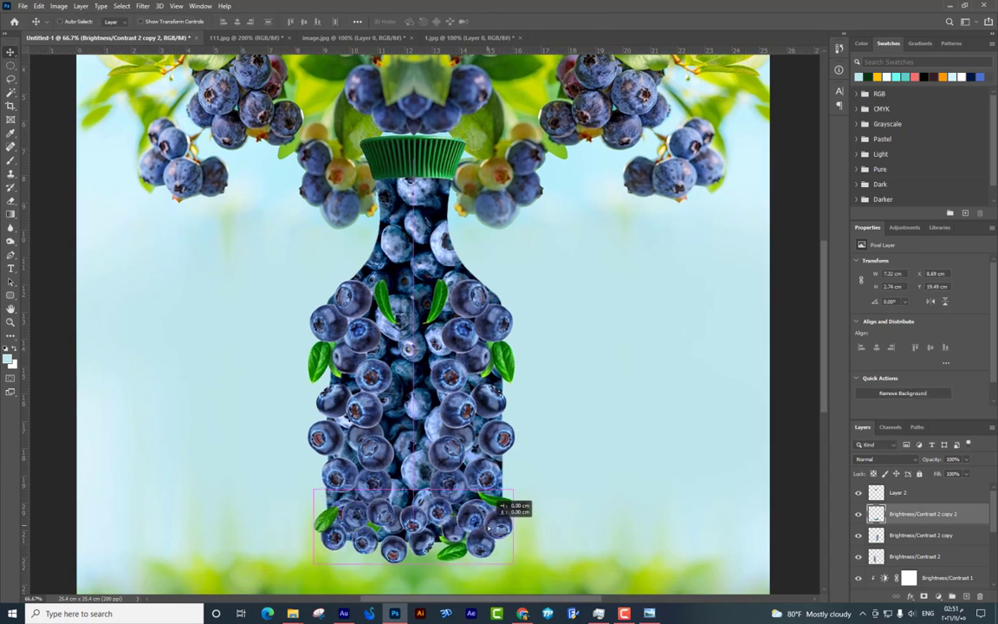
{"action": "key", "text": "Return"}
Duplicate a berry-and-leaf piece and move it up toward the bottle neck.
{"action": "scroll", "coordinate": [515, 556], "scroll_direction": "up", "scroll_amount": 2}
{"action": "mouse_move", "coordinate": [433, 483]}
{"action": "left_mouse_down"}
{"action": "mouse_move", "coordinate": [543, 289]}
{"action": "mouse_move", "coordinate": [320, 259]}
{"action": "left_mouse_up"}
{"action": "key", "text": "ctrl+t"}
{"action": "left_click_drag", "start_coordinate": [528, 371], "coordinate": [545, 330]}
Finish angling the berry copy near the neck and pick a Hard Round eraser brush.
{"action": "left_click_drag", "start_coordinate": [457, 289], "coordinate": [448, 321]}
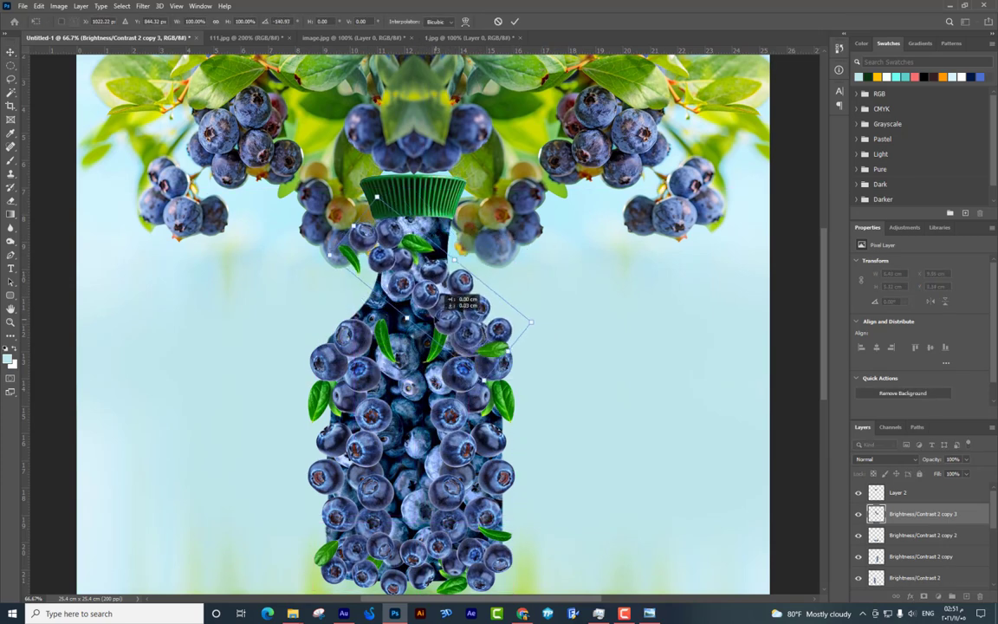
{"action": "key", "text": "Return"}
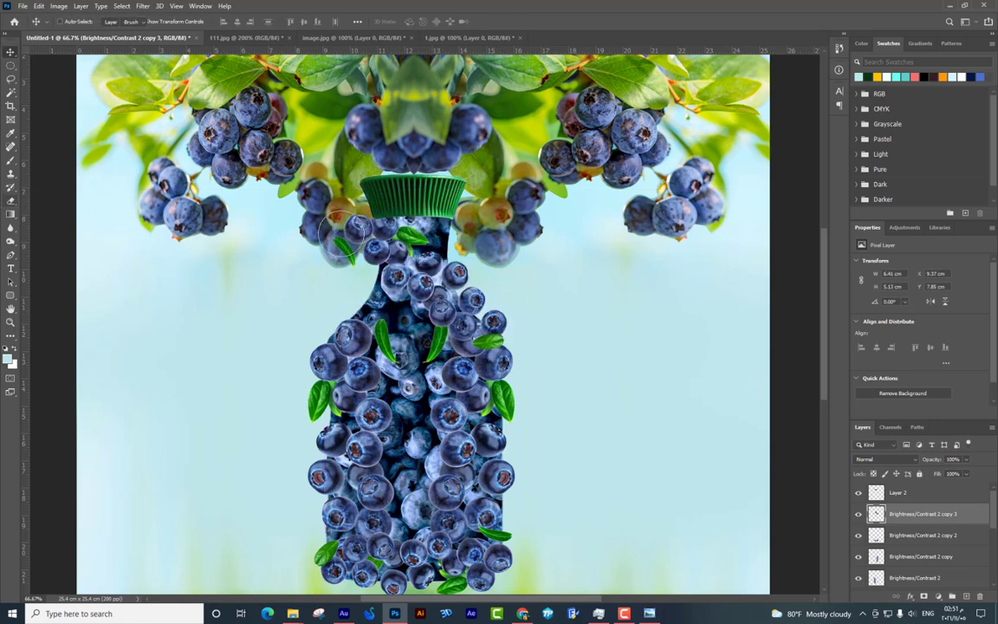
{"action": "key", "text": "e"}
{"action": "right_click", "coordinate": [419, 276]}
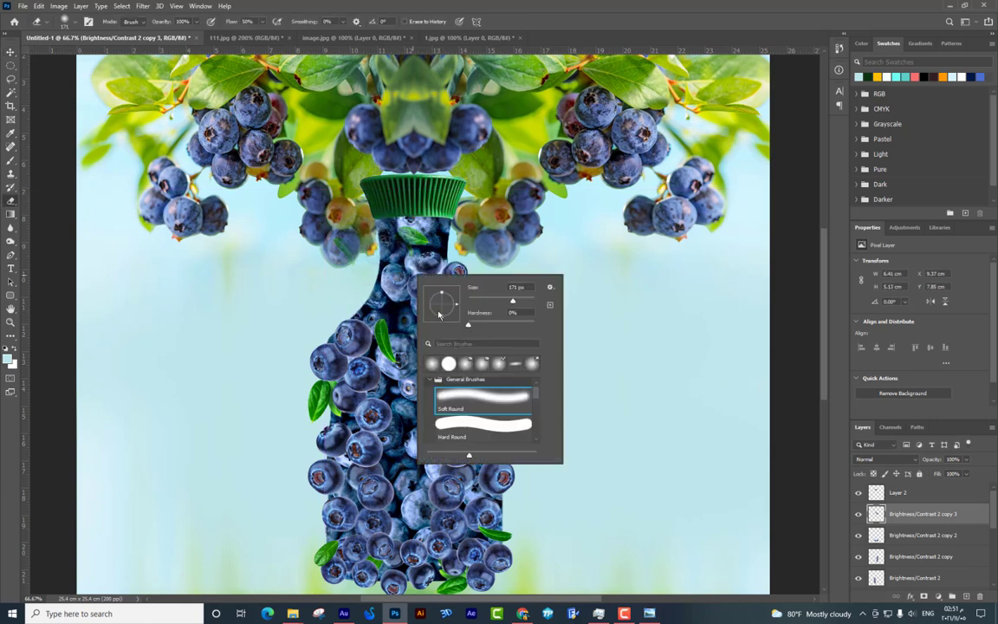
{"action": "double_click", "coordinate": [448, 364]}
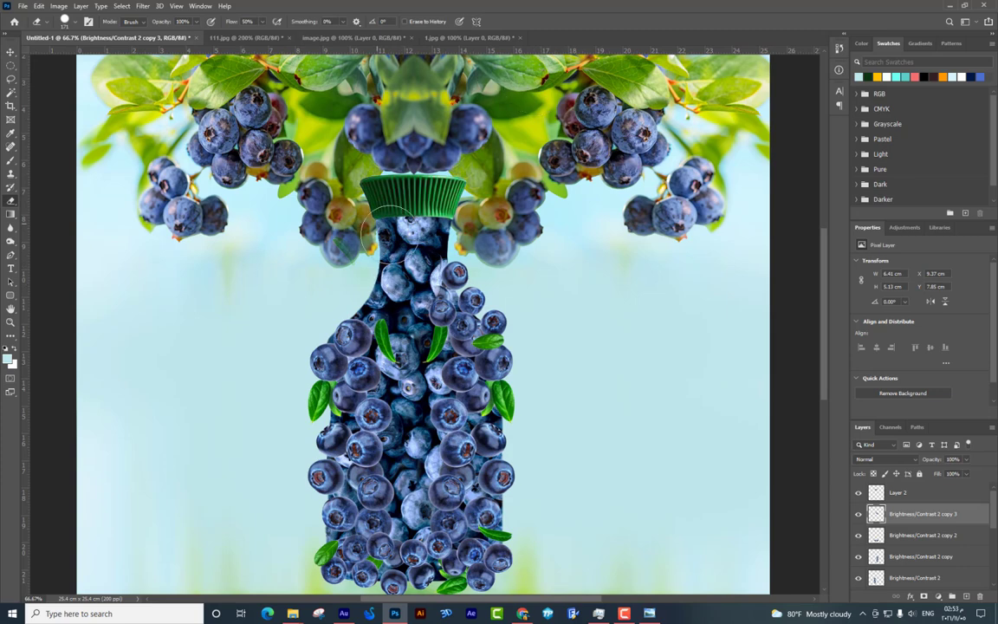
Raise eraser flow to 100%, then duplicate another berry piece higher up the bottle.
{"action": "right_click", "coordinate": [448, 261]}
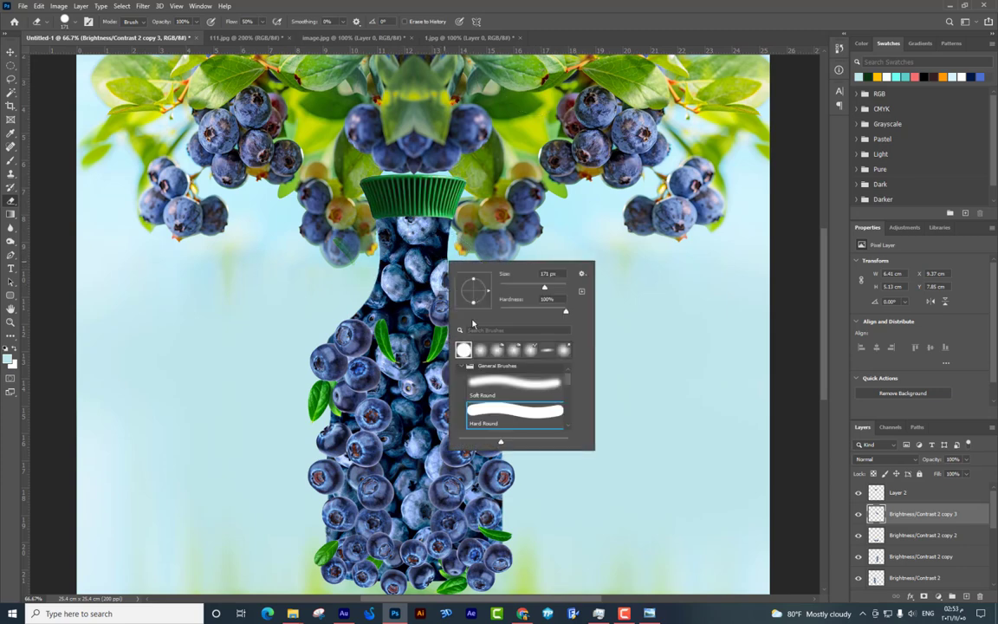
{"action": "left_click", "coordinate": [260, 26]}
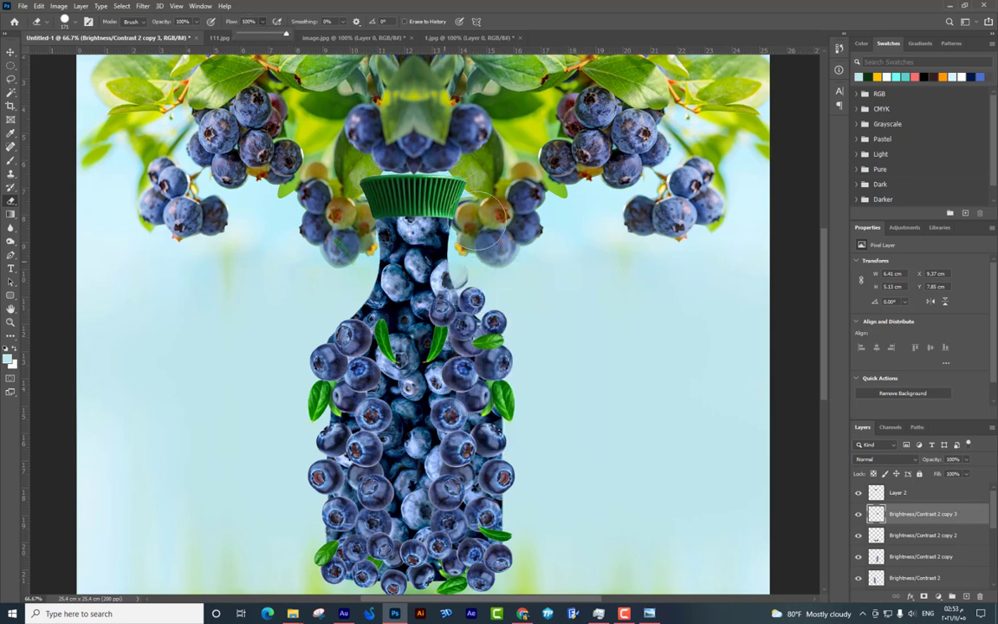
{"action": "left_click", "coordinate": [451, 260]}
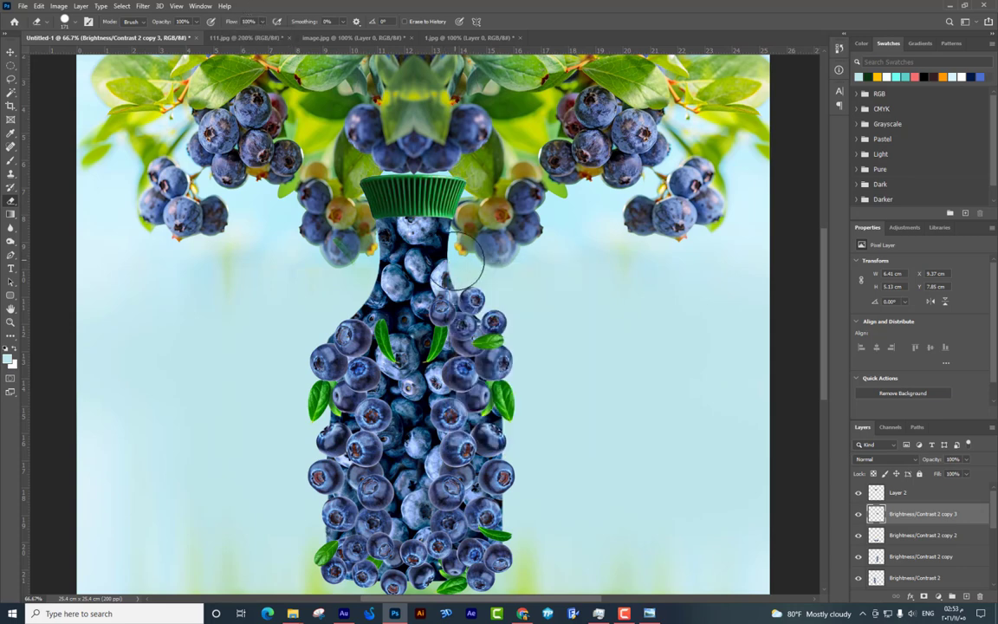
{"action": "left_click", "coordinate": [13, 53]}
{"action": "left_click_drag", "start_coordinate": [385, 277], "coordinate": [386, 247]}
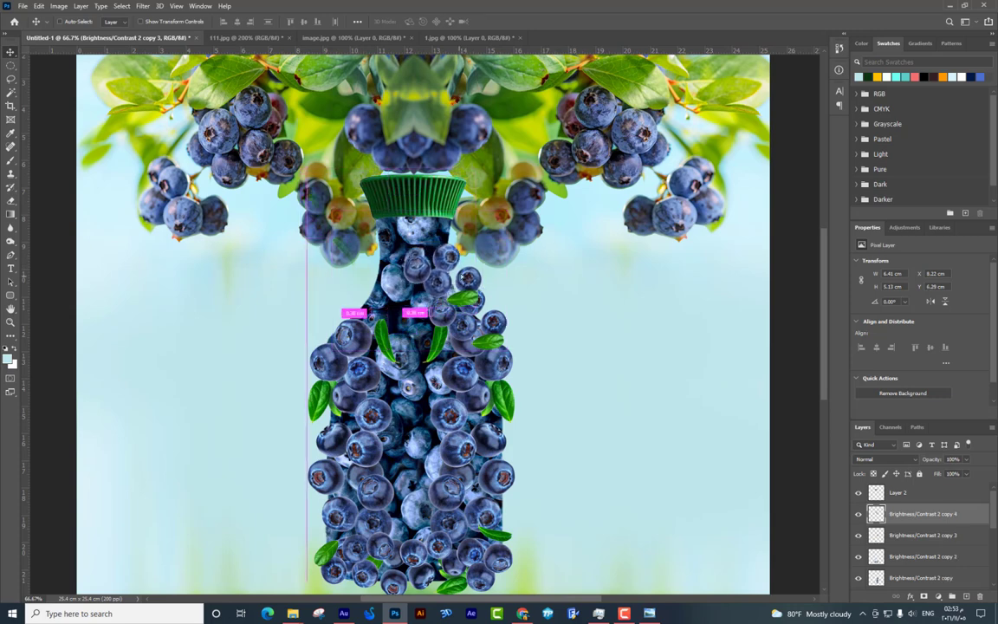
Rotate berry copy 4 onto the neck and merge it with copy 3.
{"action": "key", "text": "ctrl+t"}
{"action": "left_click_drag", "start_coordinate": [528, 272], "coordinate": [457, 216]}
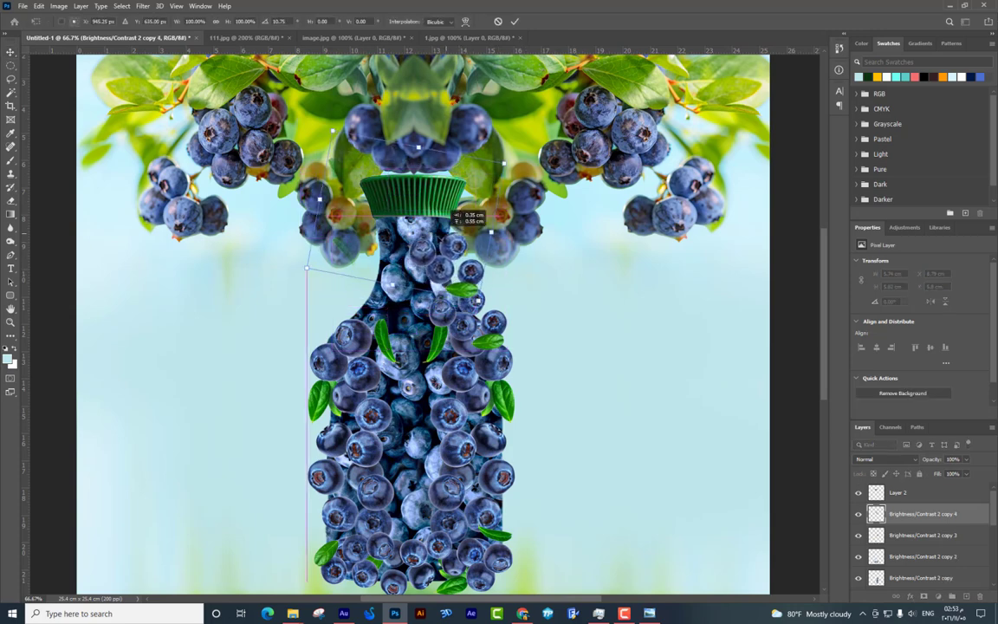
{"action": "key", "text": "Return"}
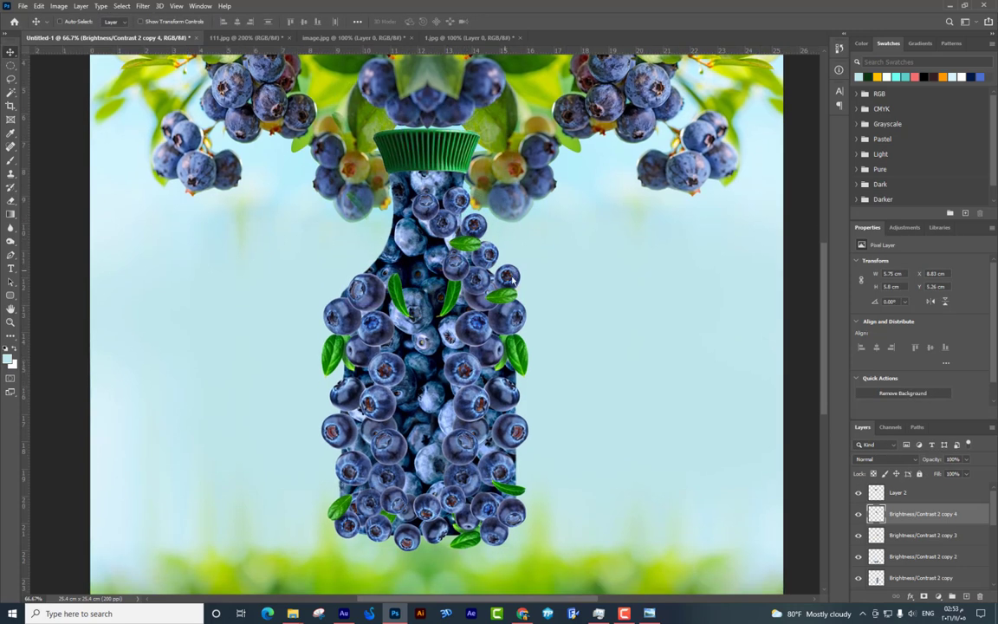
{"action": "left_click_drag", "start_coordinate": [512, 277], "coordinate": [486, 234]}
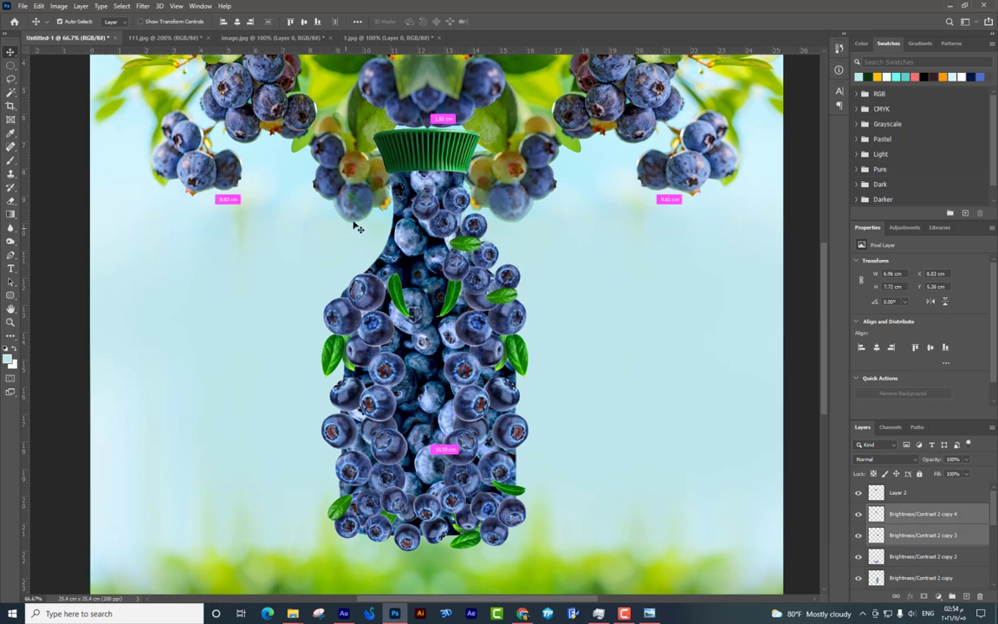
{"action": "key", "text": "ctrl+e"}
Duplicate the berry cluster, flip it horizontally, and move the mirrored copy onto the neck.
{"action": "key", "text": "e"}
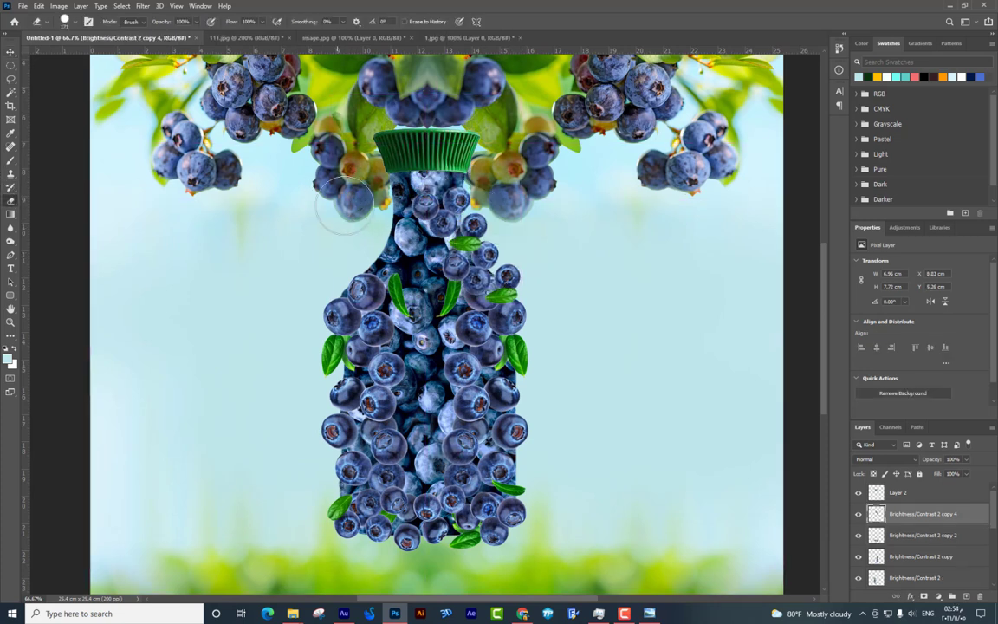
{"action": "left_click_drag", "start_coordinate": [459, 252], "coordinate": [314, 235]}
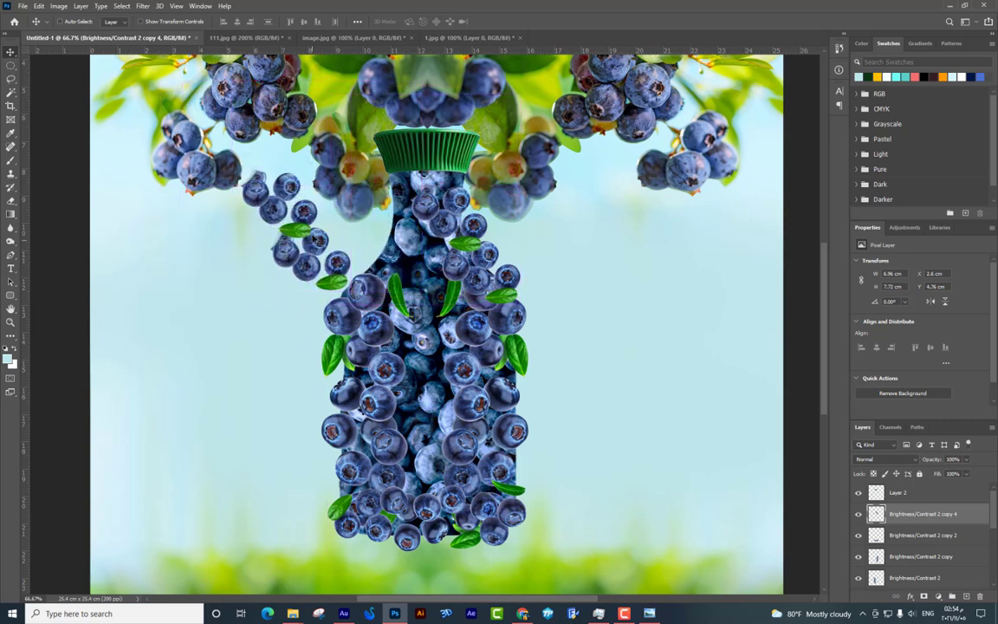
{"action": "key", "text": "ctrl+t"}
{"action": "right_click", "coordinate": [314, 236]}
{"action": "left_click", "coordinate": [359, 379]}
{"action": "right_click", "coordinate": [314, 236]}
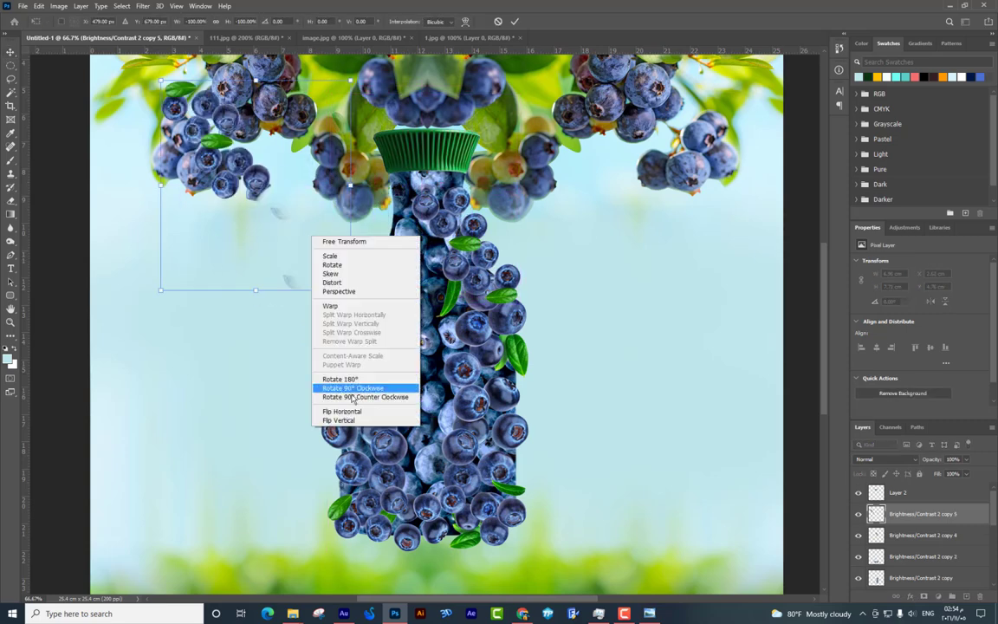
{"action": "left_click", "coordinate": [340, 420]}
{"action": "key", "text": "Return"}
{"action": "left_click_drag", "start_coordinate": [260, 223], "coordinate": [436, 222]}
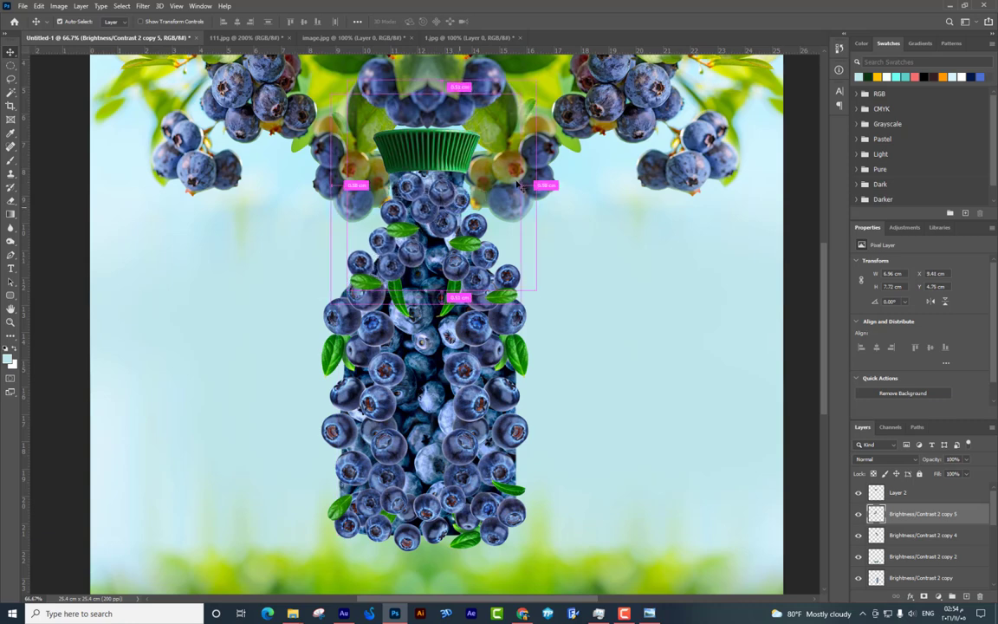
Tilt the neck cluster about 9 degrees and nudge it slightly left.
{"action": "key", "text": "ctrl+t"}
{"action": "left_click_drag", "start_coordinate": [567, 157], "coordinate": [561, 137]}
{"action": "key", "text": "Return"}
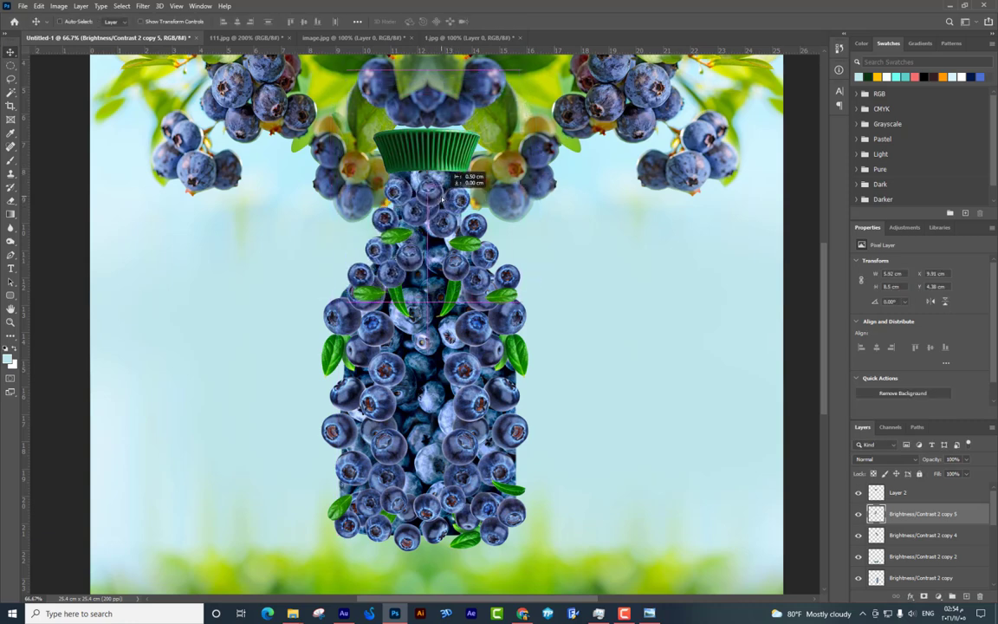
{"action": "left_click_drag", "start_coordinate": [455, 169], "coordinate": [442, 172]}
Erase stray cluster edges and shift the bottle's left half 0.24 cm right.
{"action": "left_click", "coordinate": [11, 201]}
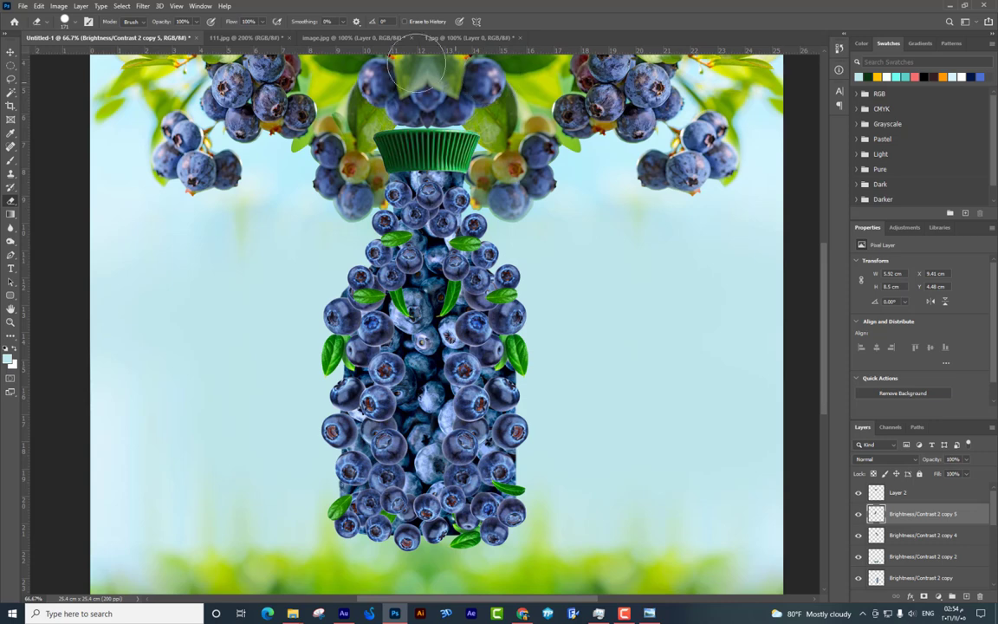
{"action": "scroll", "coordinate": [612, 196], "scroll_direction": "down", "scroll_amount": 1}
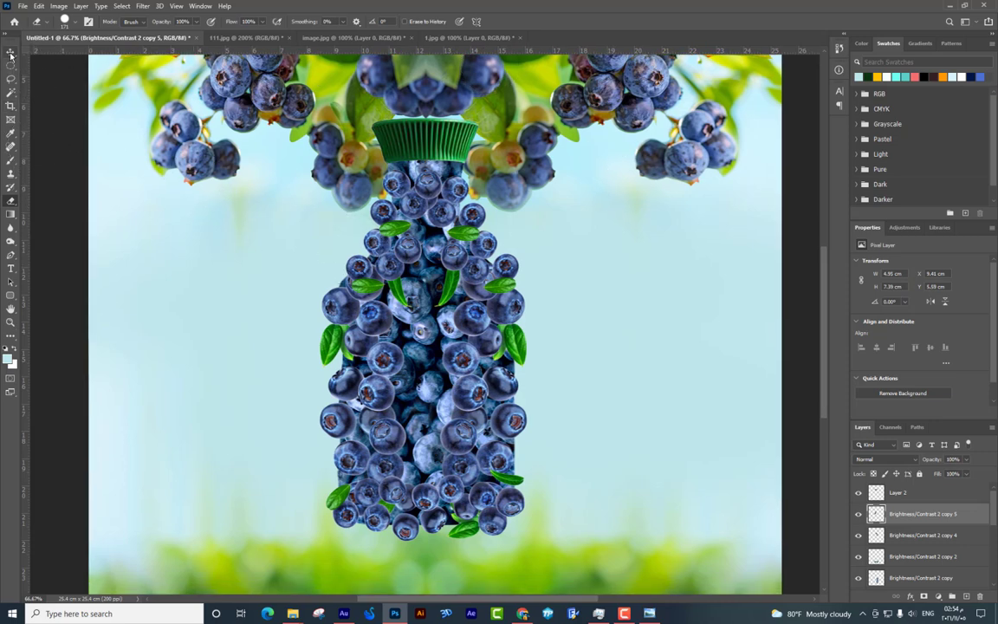
{"action": "left_click", "coordinate": [11, 54]}
{"action": "left_click_drag", "start_coordinate": [392, 400], "coordinate": [399, 400]}
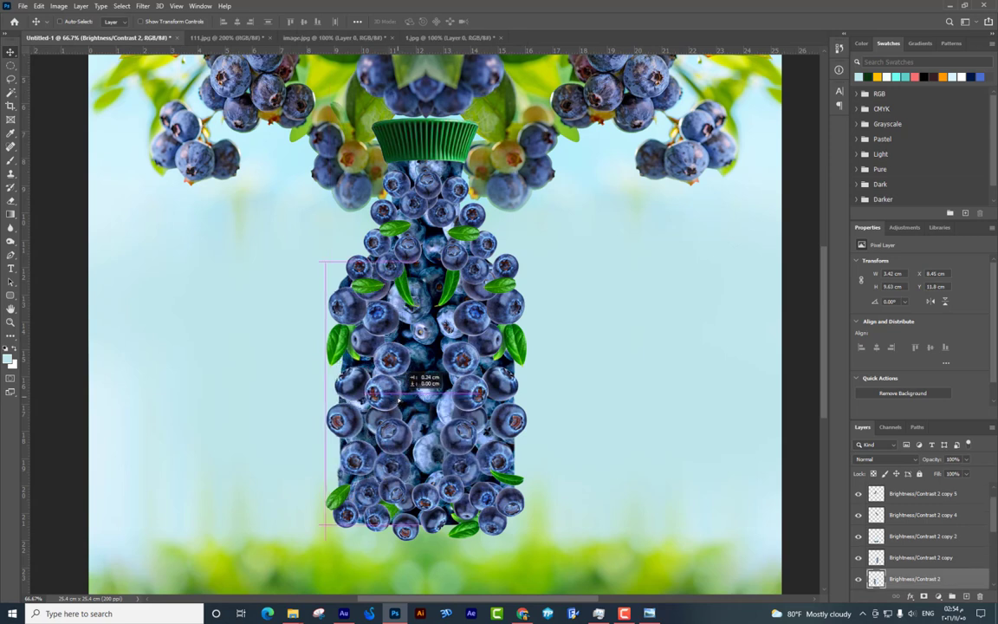
{"action": "left_click_drag", "start_coordinate": [536, 398], "coordinate": [544, 398]}
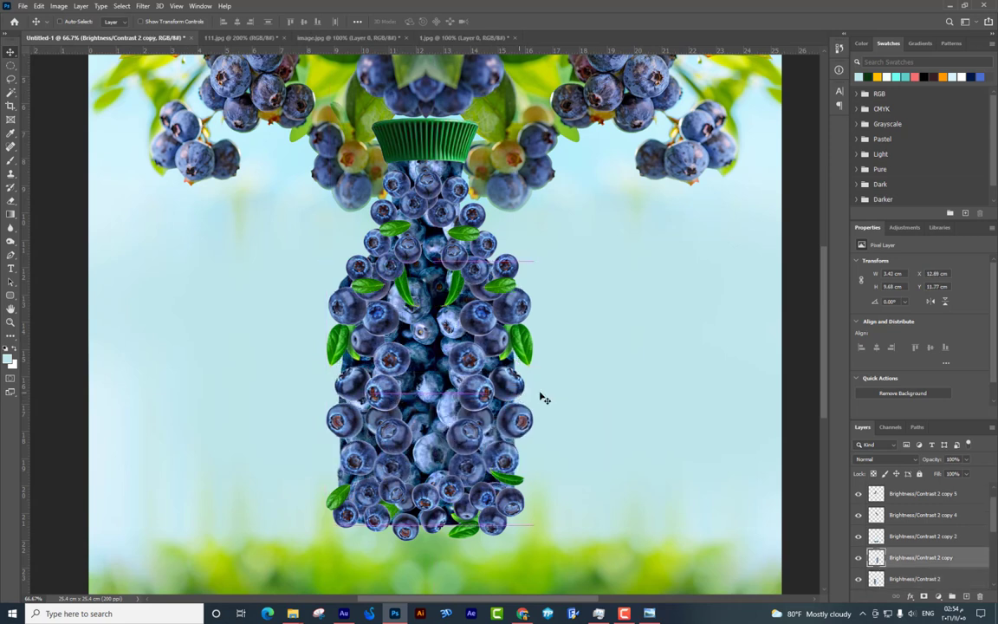
{"action": "key", "text": "ctrl+t"}
{"action": "right_click", "coordinate": [484, 374]}
{"action": "left_click", "coordinate": [511, 444]}
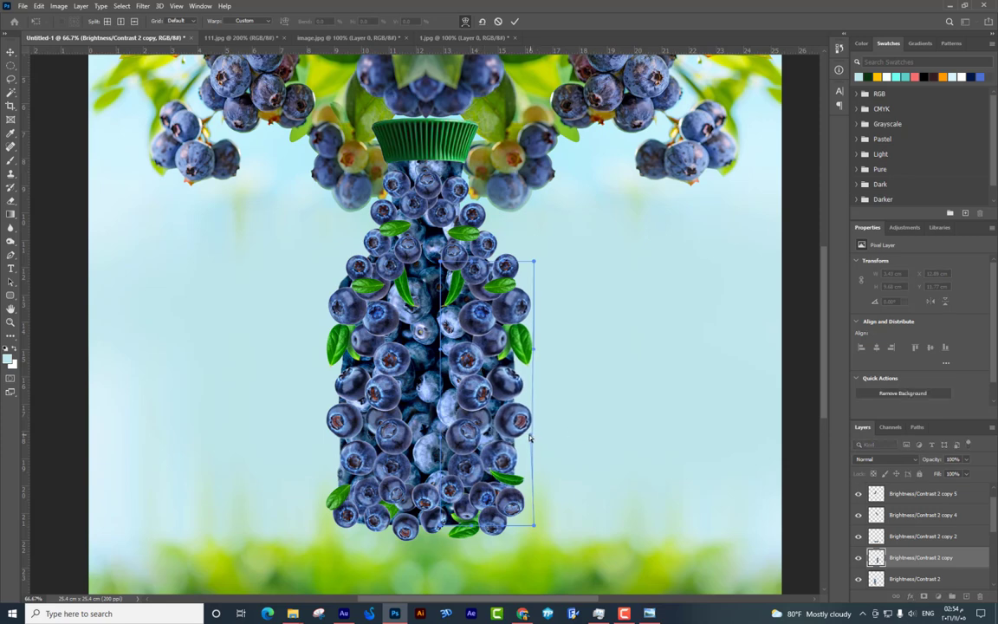
{"action": "key", "text": "Return"}
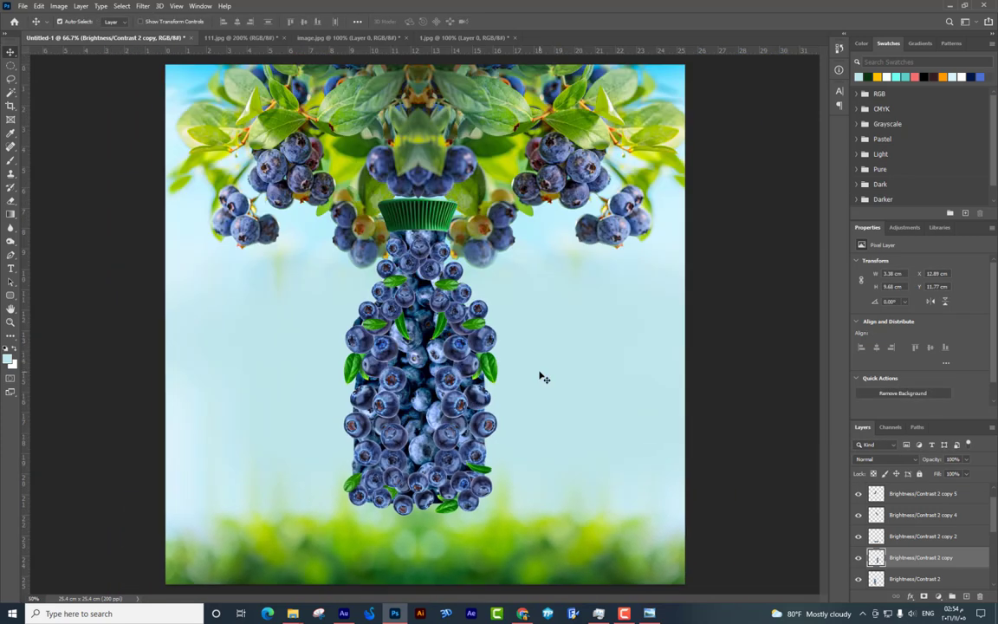
{"action": "key", "text": "ctrl+minus"}
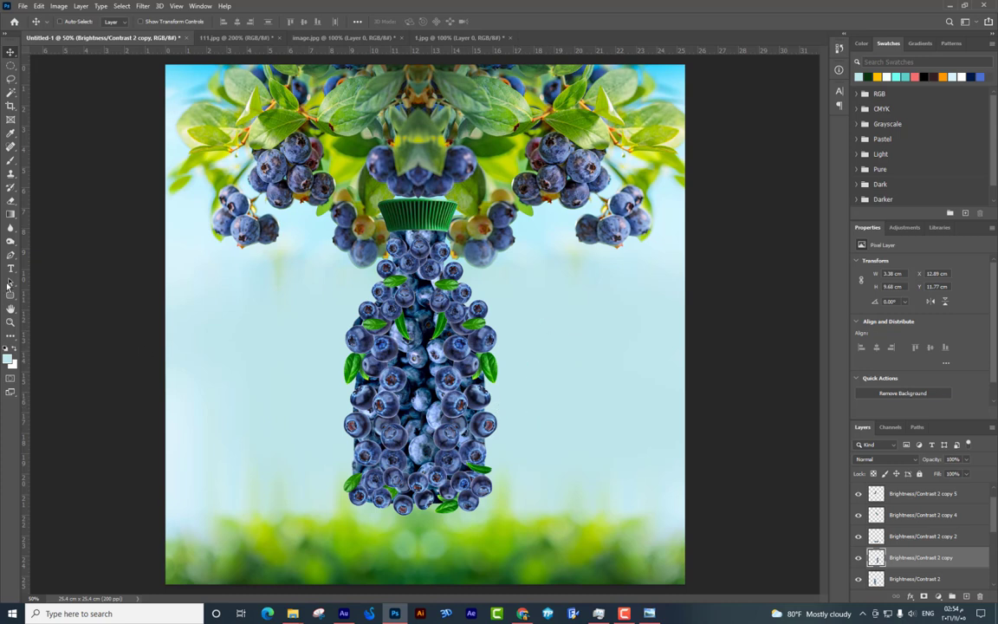
Try drawing rounded rectangles over the bottle, then discard the attempts.
{"action": "left_click", "coordinate": [11, 295]}
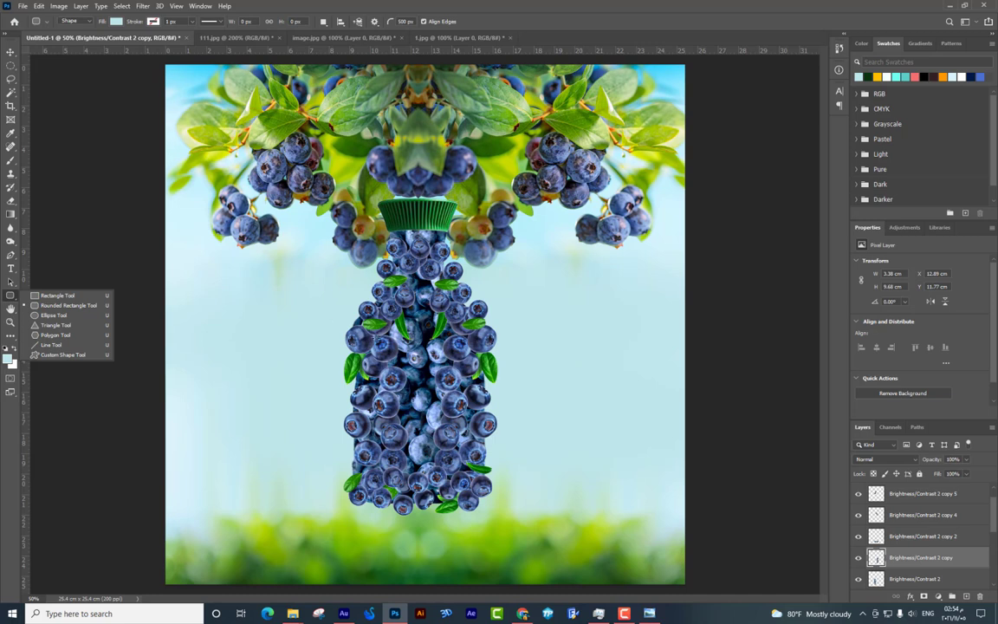
{"action": "left_click", "coordinate": [68, 305]}
{"action": "left_click_drag", "start_coordinate": [375, 337], "coordinate": [467, 463]}
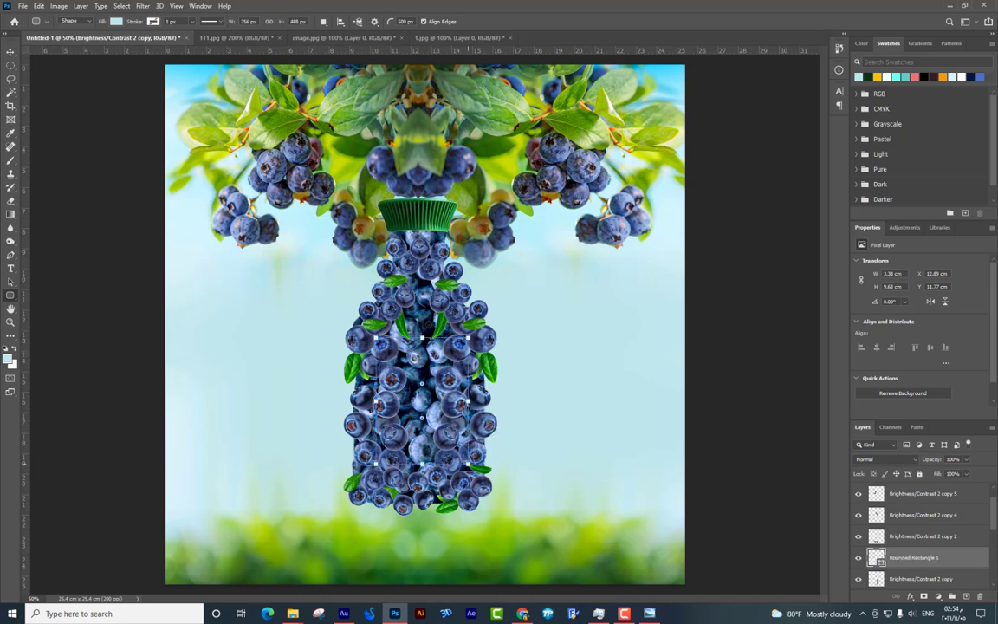
{"action": "key", "text": "ctrl+z"}
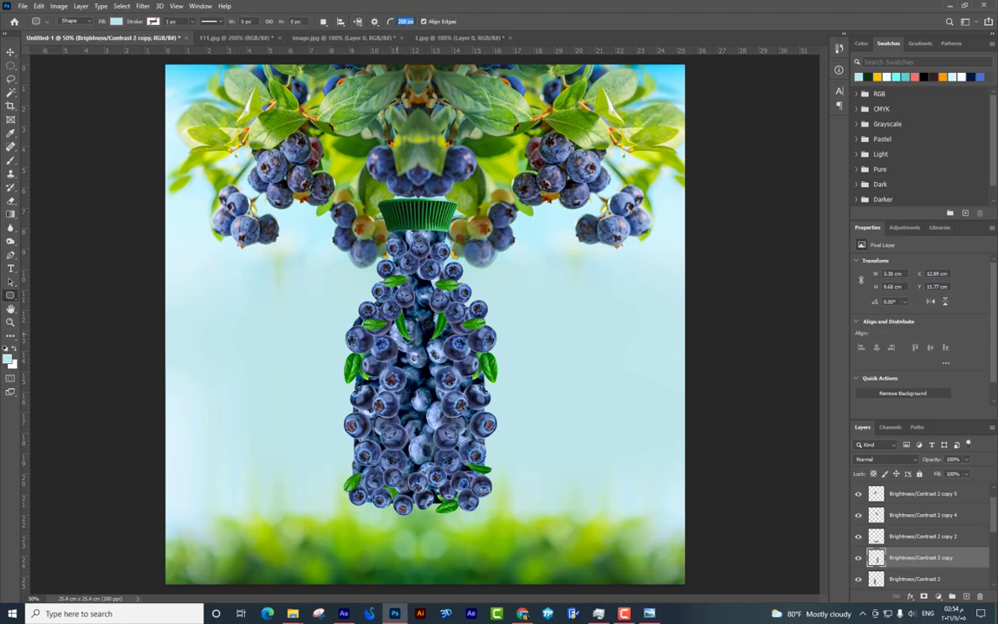
{"action": "left_click_drag", "start_coordinate": [376, 316], "coordinate": [473, 459]}
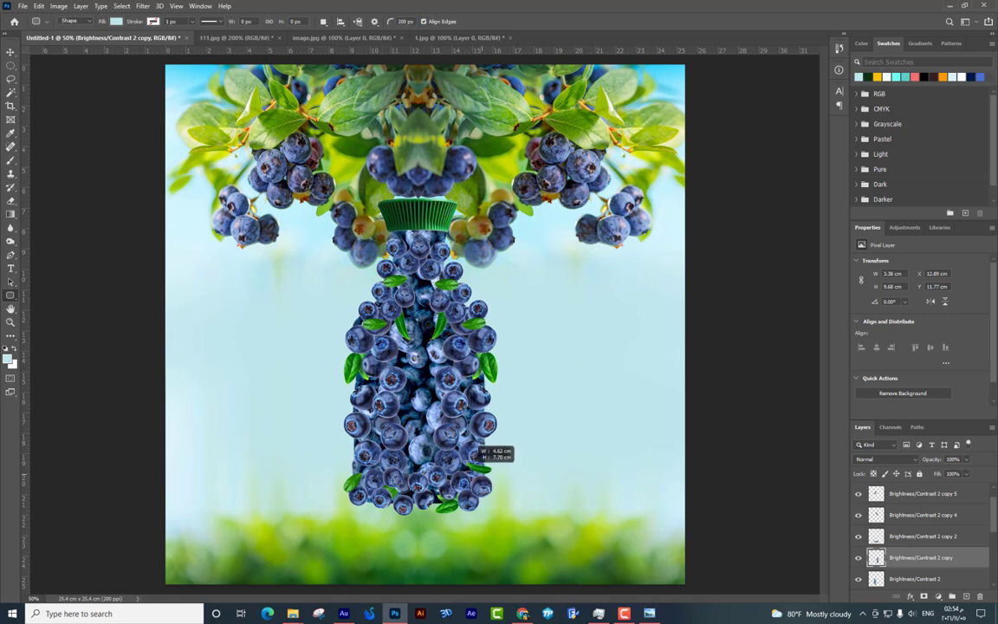
{"action": "left_click", "coordinate": [10, 52]}
{"action": "left_click_drag", "start_coordinate": [359, 282], "coordinate": [350, 291]}
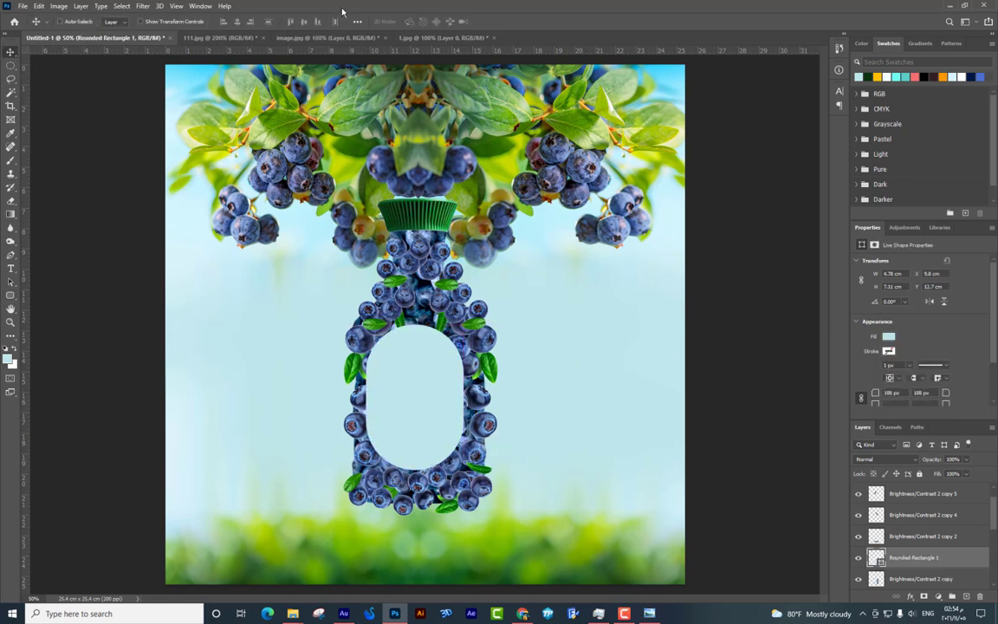
{"action": "key", "text": "Delete"}
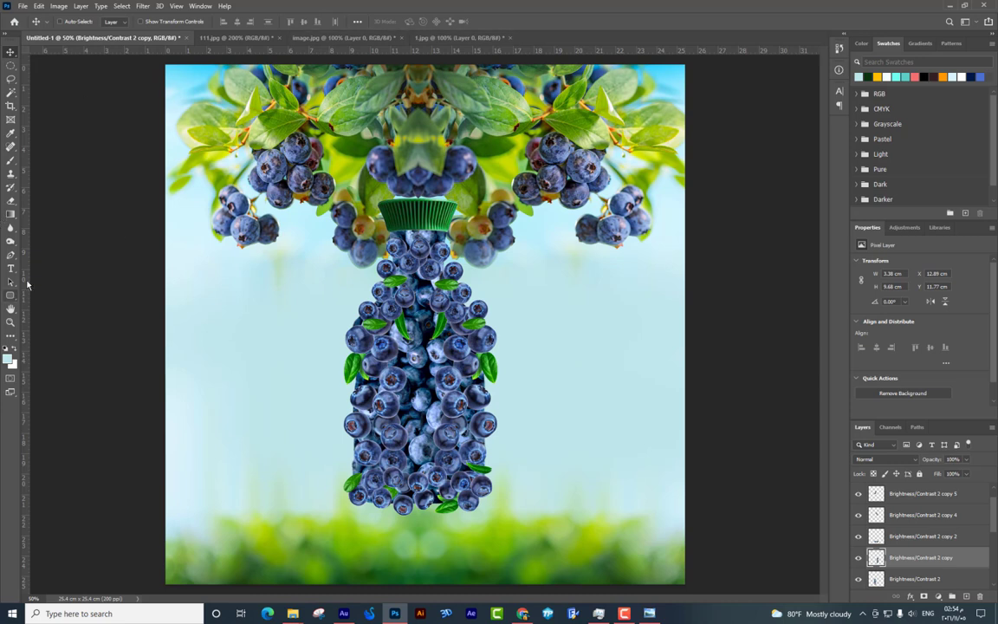
Draw the 4.65 × 6.1 cm light-blue label with 70 px corners and centre it on the bottle.
{"action": "left_click", "coordinate": [10, 295]}
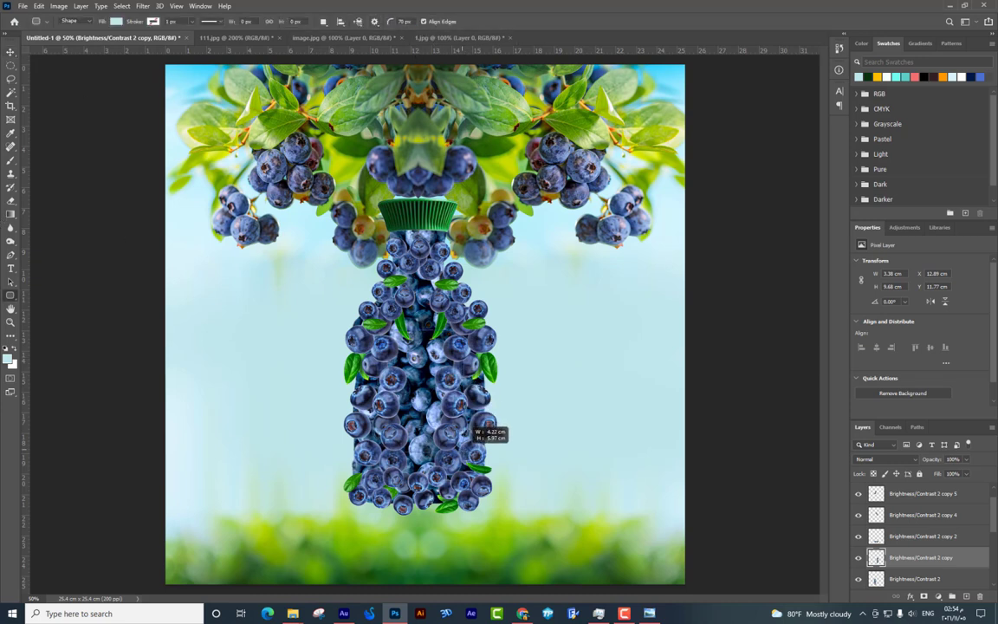
{"action": "left_click_drag", "start_coordinate": [449, 407], "coordinate": [473, 454]}
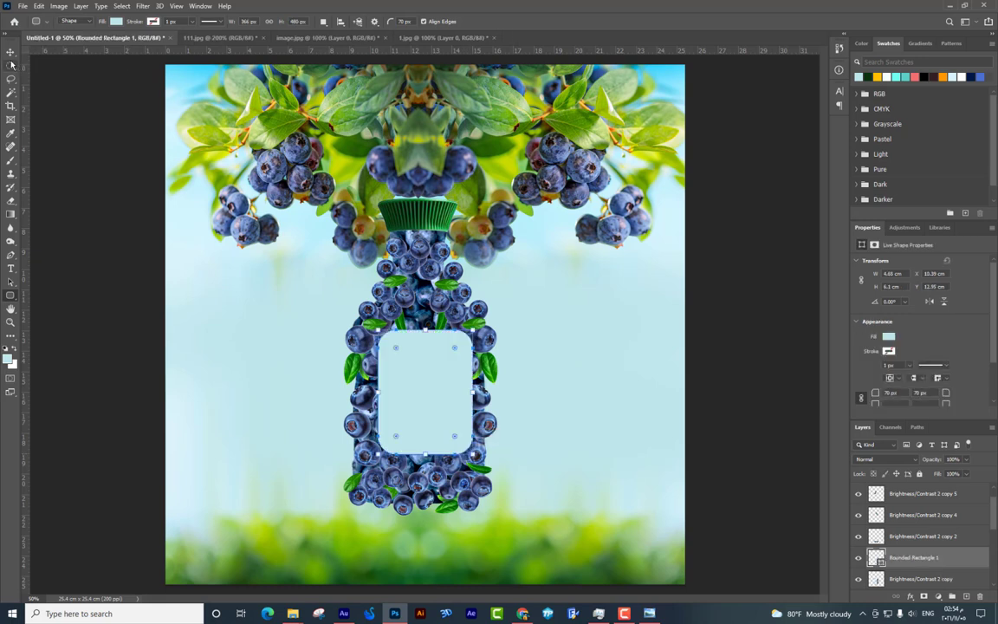
{"action": "left_click", "coordinate": [11, 65]}
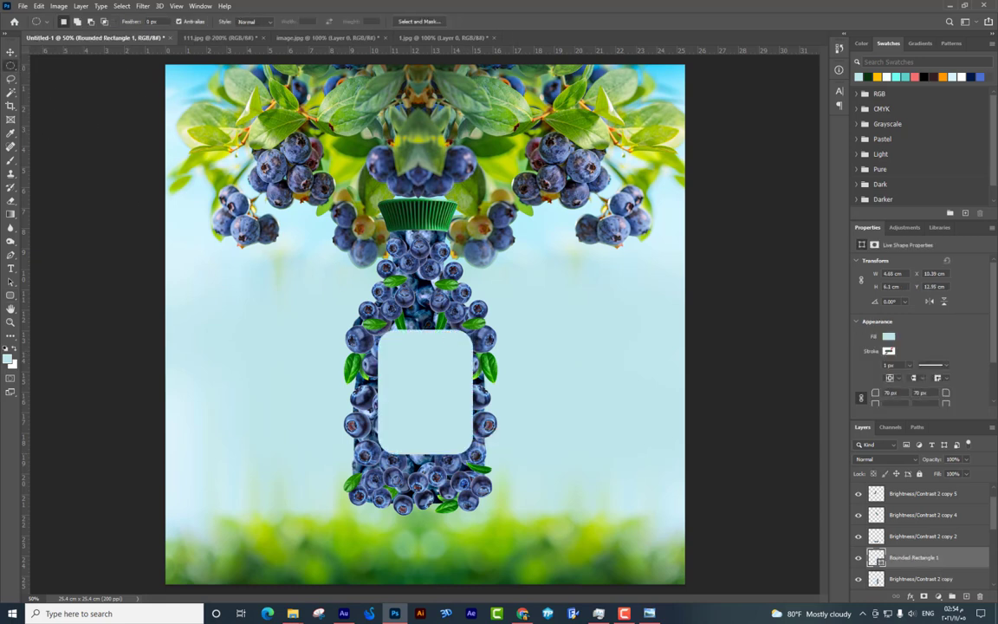
{"action": "left_click", "coordinate": [9, 51]}
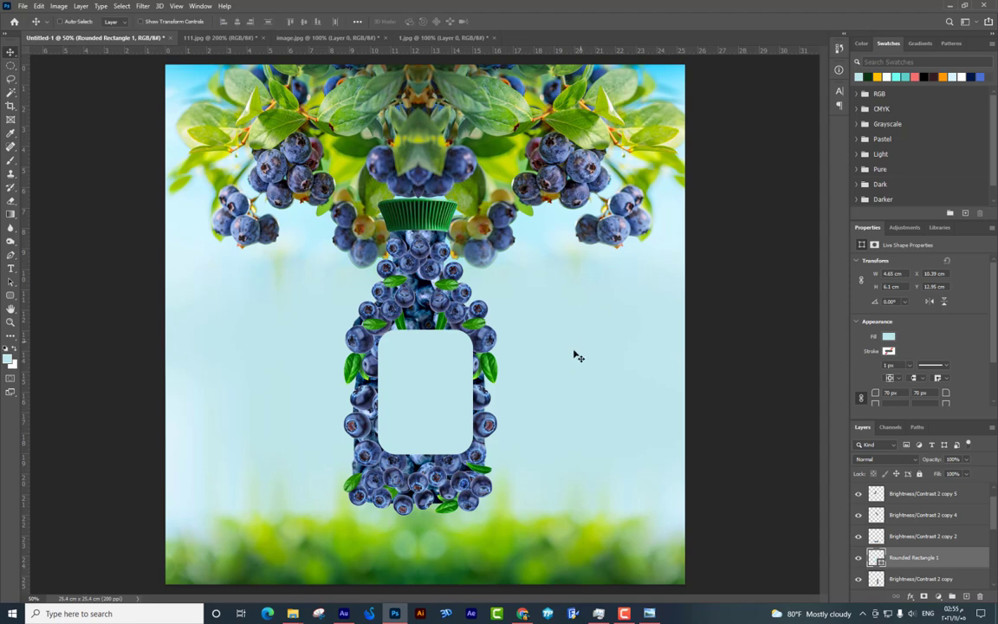
{"action": "left_click_drag", "start_coordinate": [512, 379], "coordinate": [500, 383]}
{"action": "key", "text": "ctrl+plus"}
{"action": "key", "text": "ctrl+plus"}
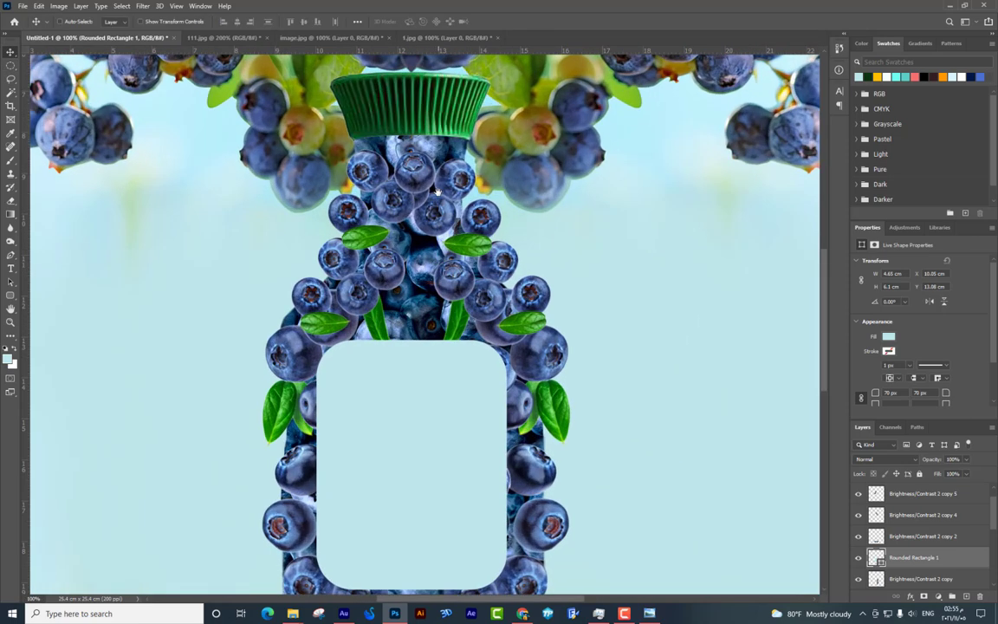
{"action": "left_click_drag", "start_coordinate": [484, 258], "coordinate": [490, 258]}
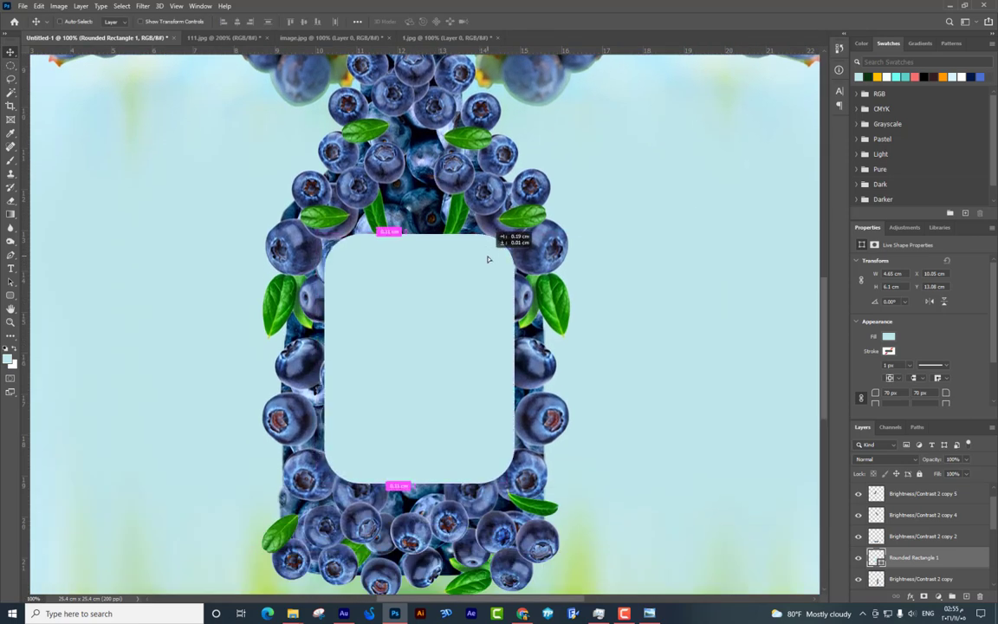
Recolour the Rounded Rectangle 1 label fill to dark navy #121b33.
{"action": "double_click", "coordinate": [878, 559]}
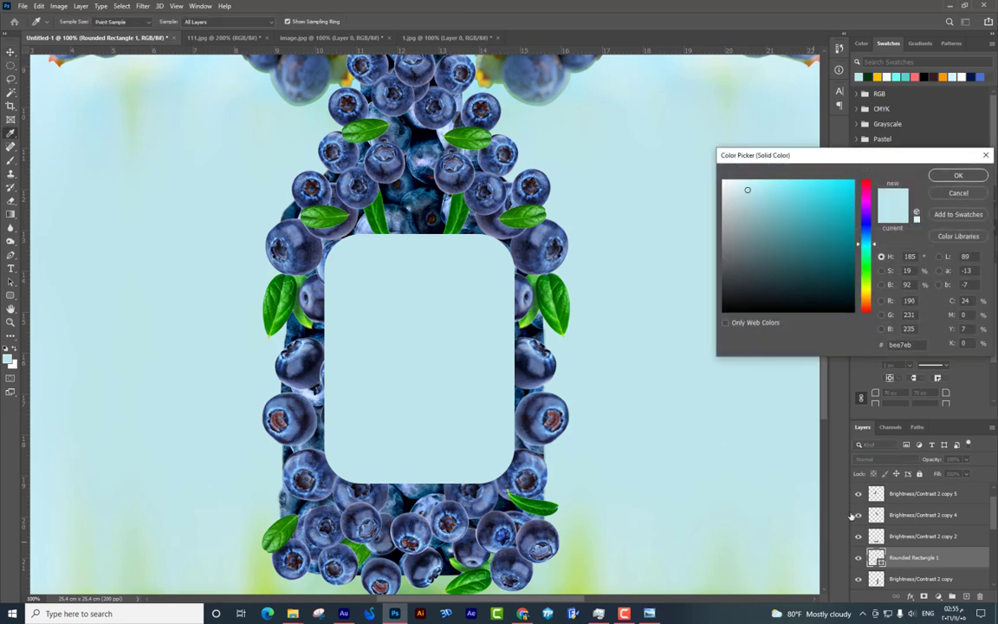
{"action": "left_click_drag", "start_coordinate": [821, 260], "coordinate": [853, 270]}
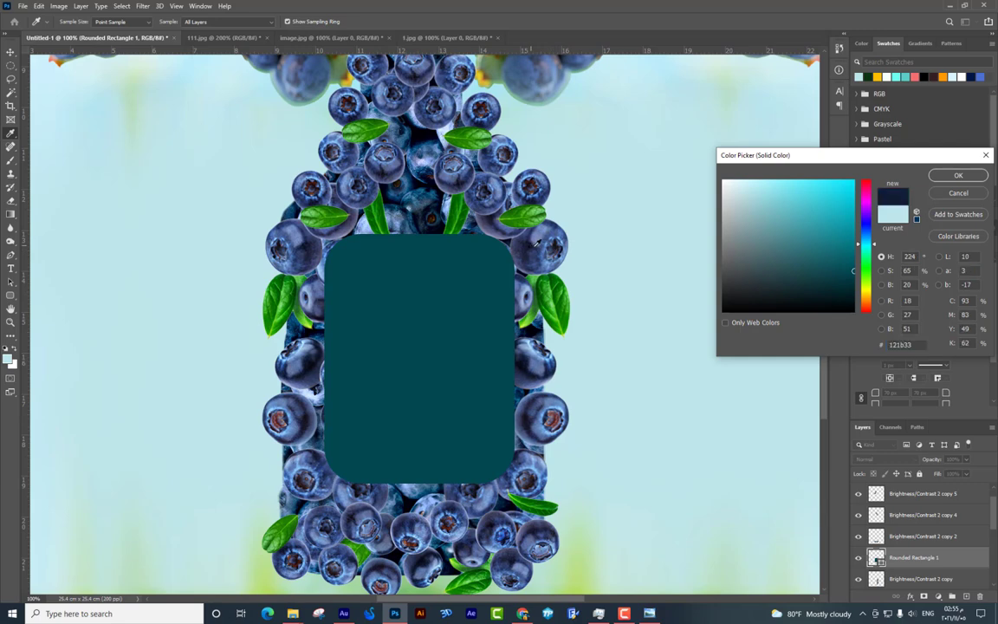
{"action": "left_click", "coordinate": [483, 218]}
{"action": "key", "text": "Return"}
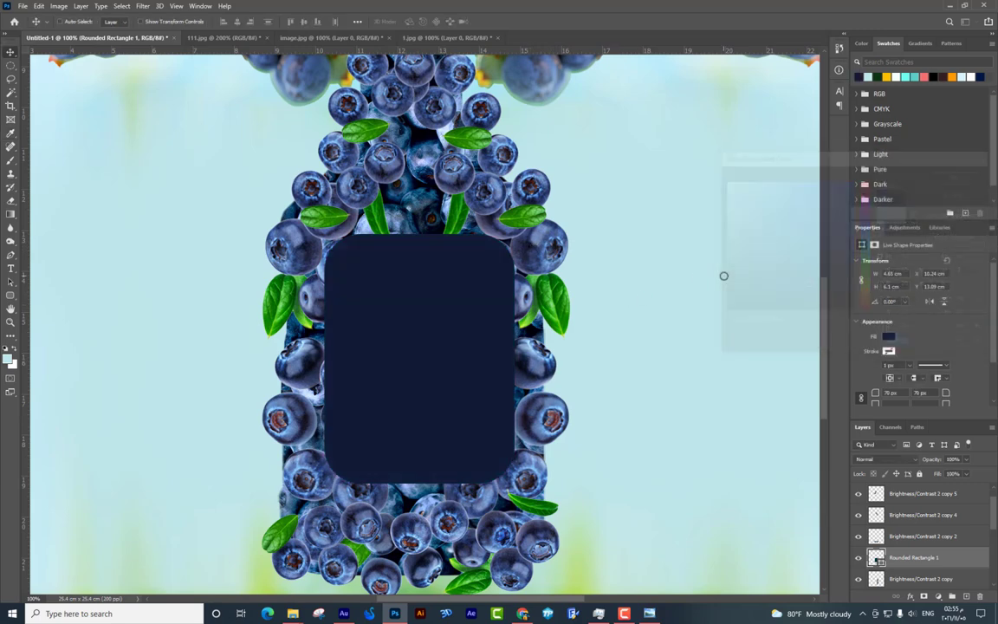
{"action": "key", "text": "ctrl+minus"}
{"action": "key", "text": "ctrl+minus"}
{"action": "key", "text": "ctrl+plus"}
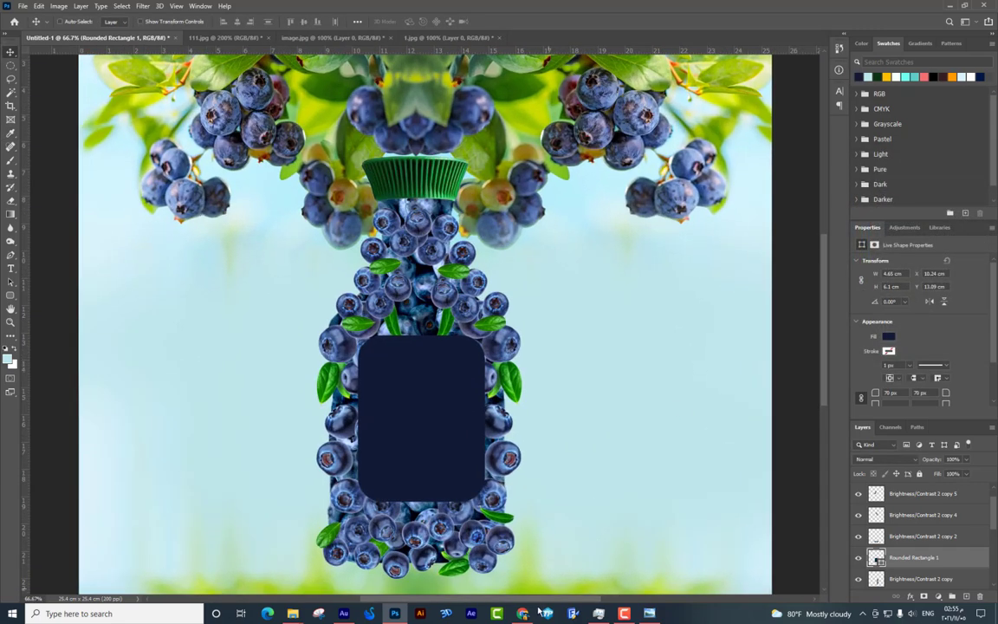
{"action": "left_click", "coordinate": [524, 614]}
Find the Shutterstock blueberry results, open the 'Ripe blueberry with green leaf' photo, and select its URL.
{"action": "left_click", "coordinate": [532, 11]}
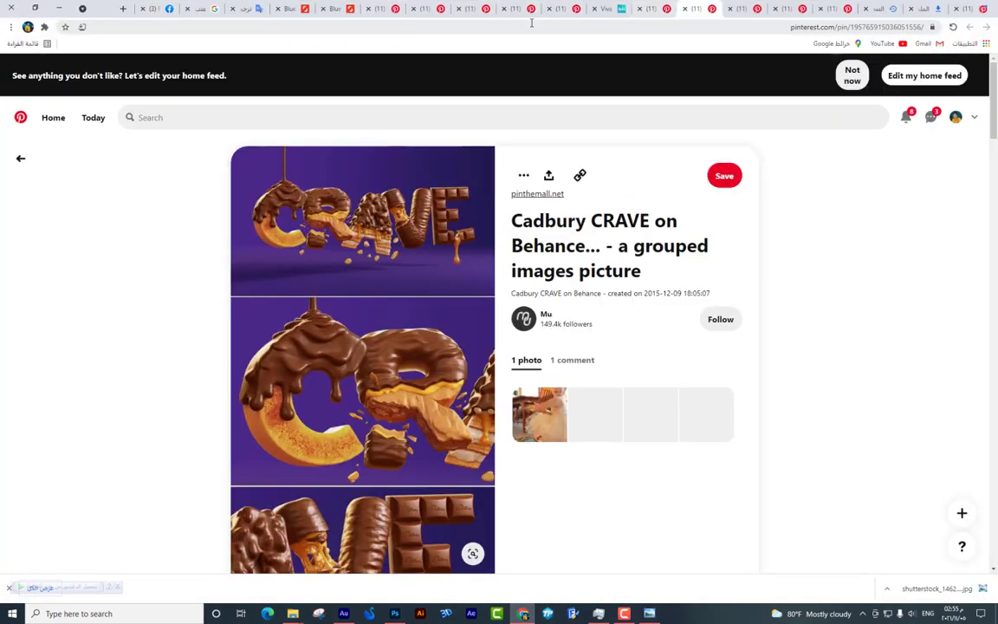
{"action": "left_click", "coordinate": [668, 9]}
{"action": "left_click", "coordinate": [851, 8]}
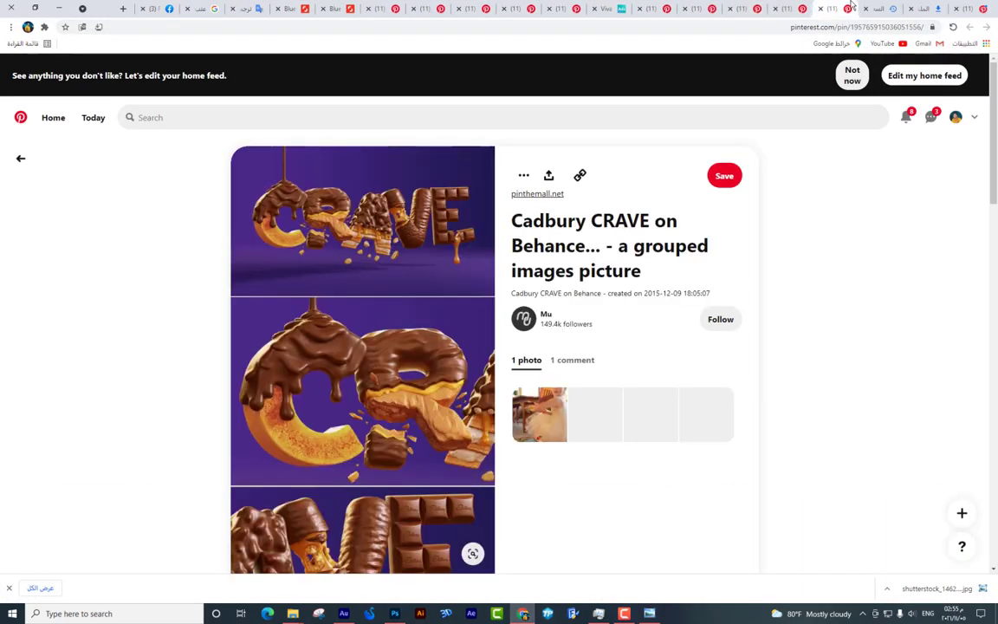
{"action": "left_click", "coordinate": [304, 8]}
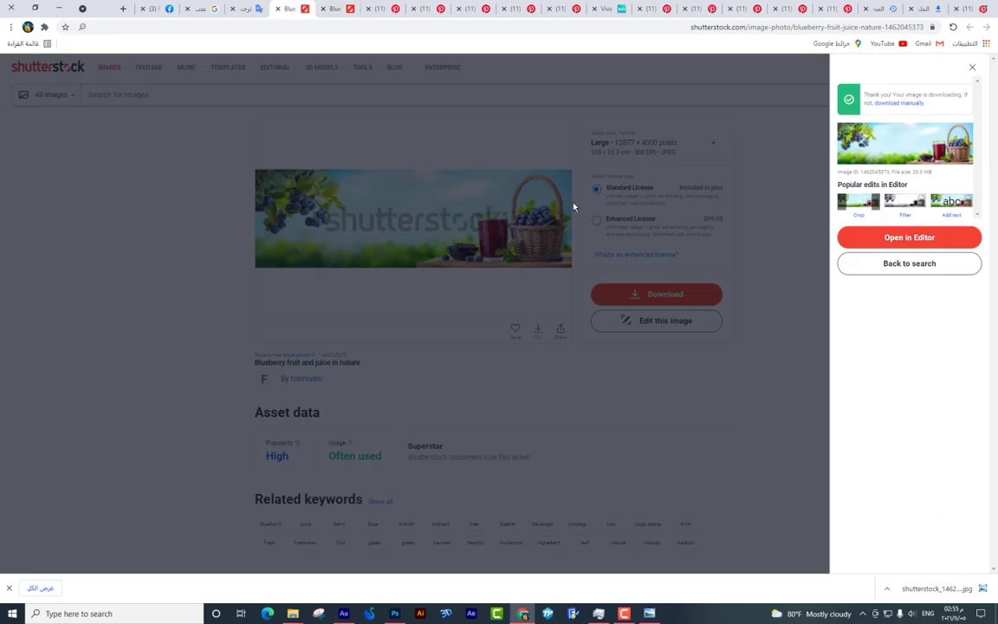
{"action": "left_click", "coordinate": [342, 8]}
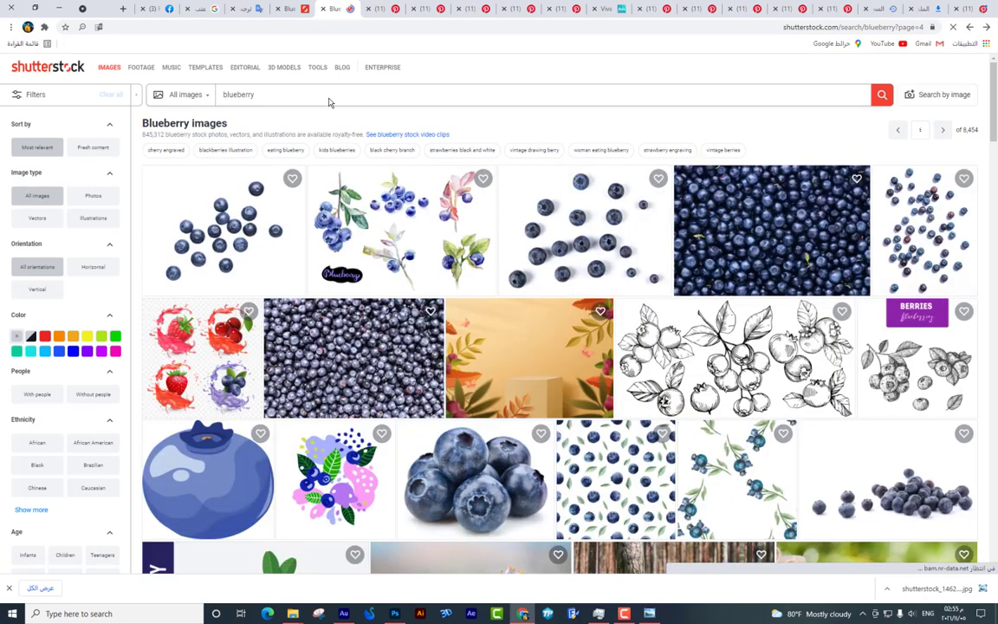
{"action": "left_click", "coordinate": [330, 98]}
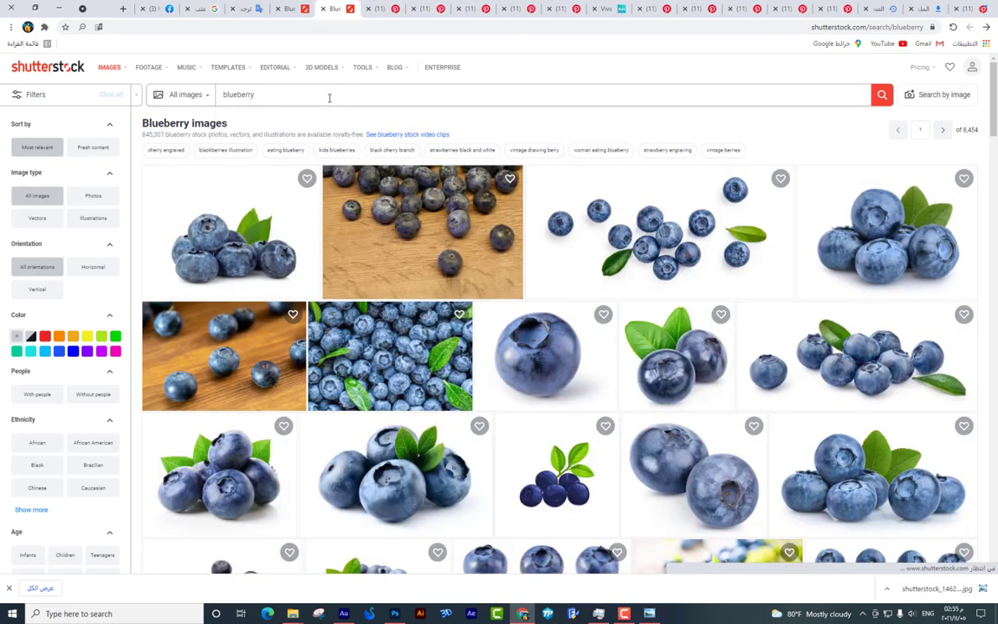
{"action": "left_click", "coordinate": [732, 400]}
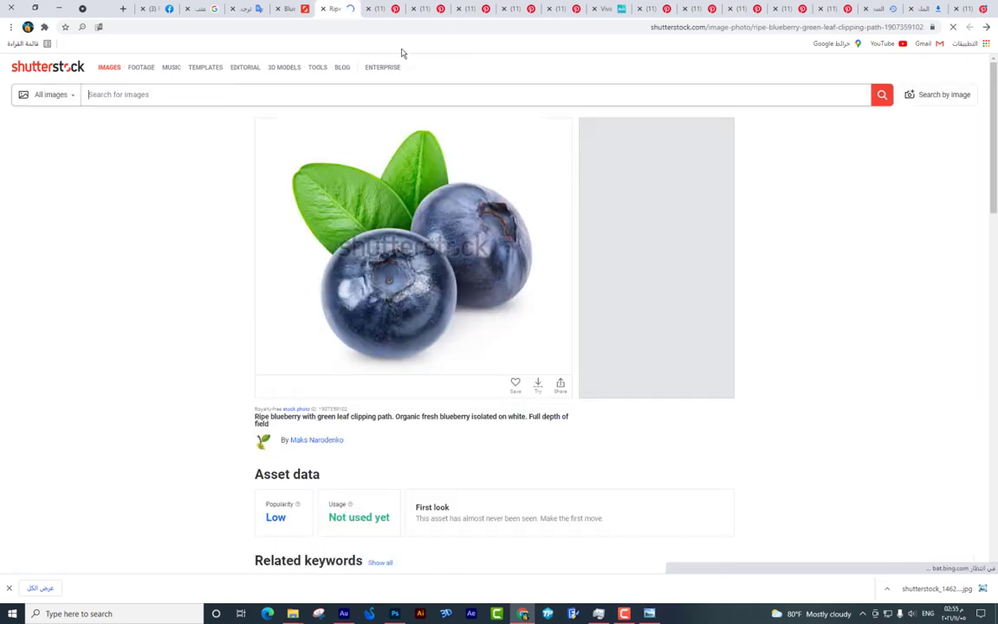
{"action": "left_click", "coordinate": [617, 28]}
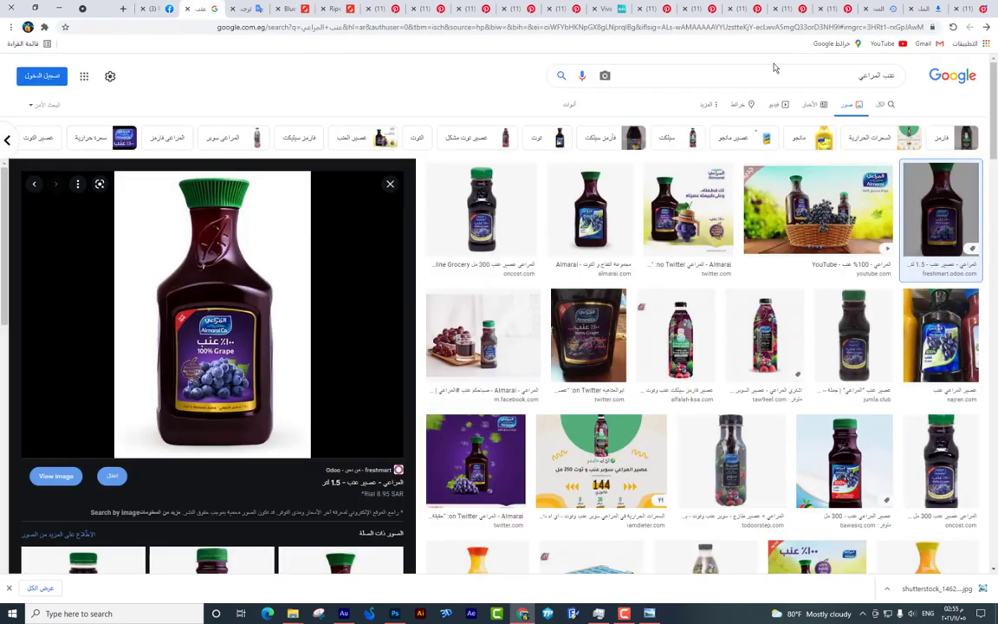
{"action": "left_click", "coordinate": [201, 9]}
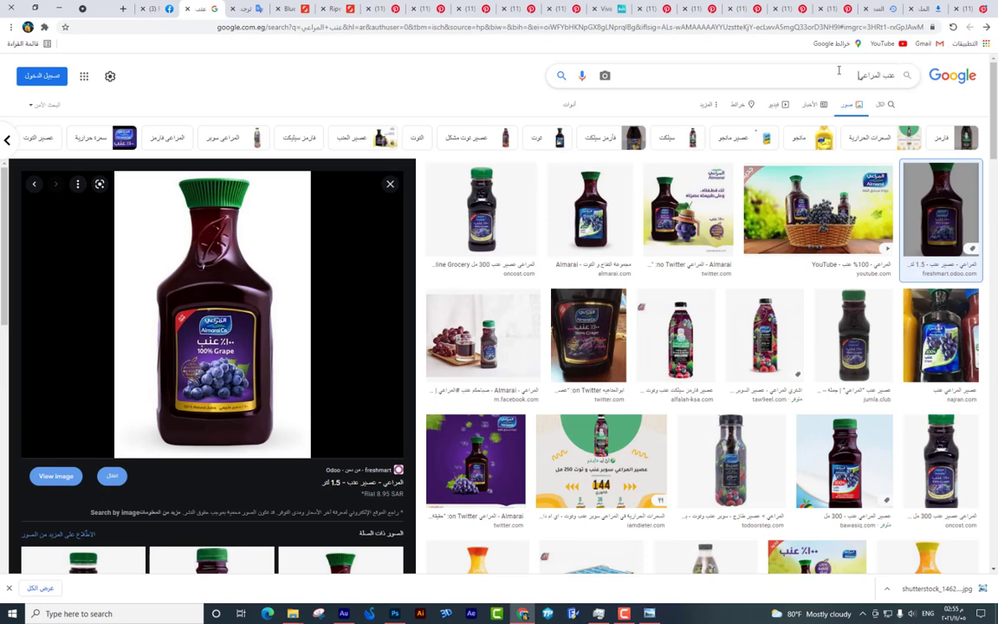
Load nohat.cc in a new tab and submit the pasted Shutterstock photo link for download.
{"action": "left_click", "coordinate": [124, 8]}
{"action": "type", "text": "nohat.cc"}
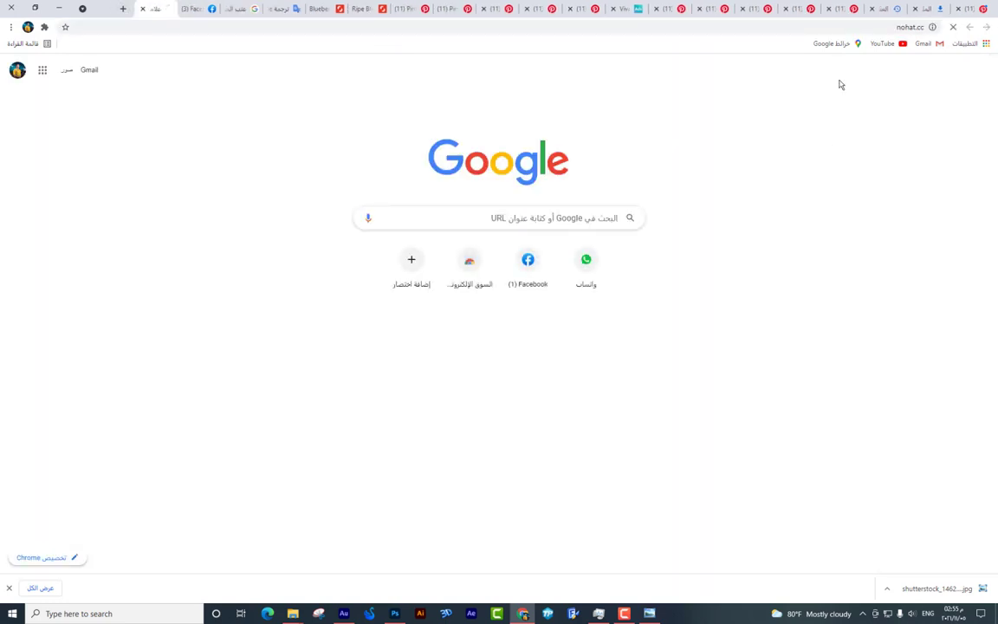
{"action": "key", "text": "Return"}
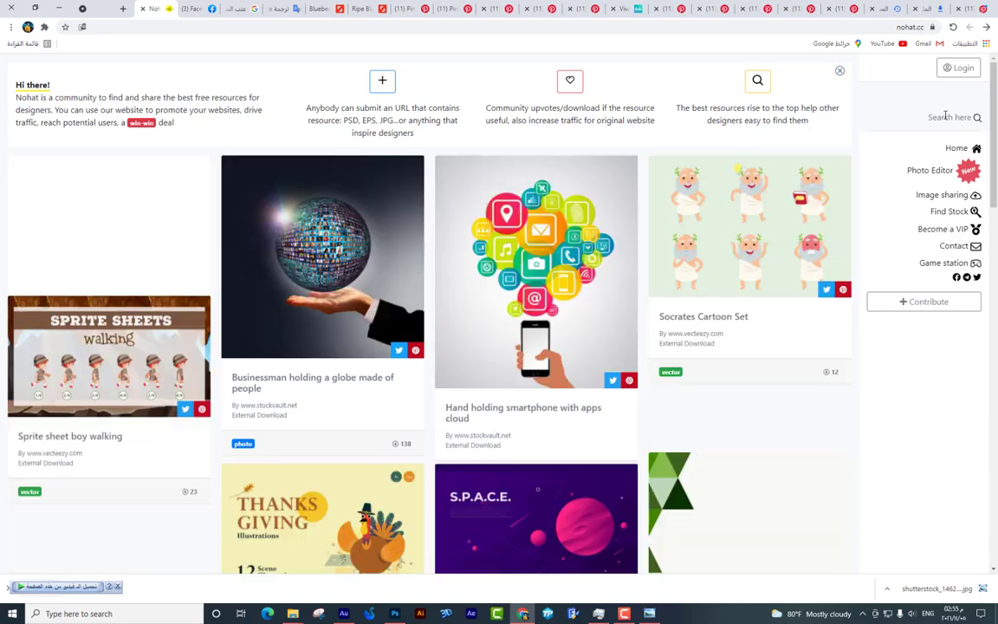
{"action": "left_click", "coordinate": [947, 117]}
{"action": "key", "text": "ctrl+v"}
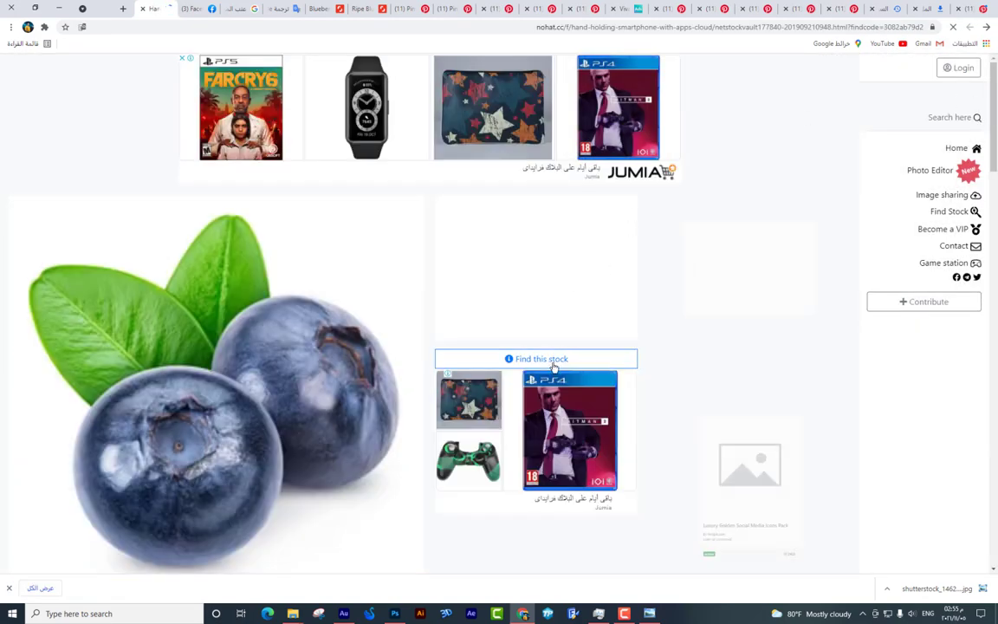
{"action": "left_click", "coordinate": [582, 359]}
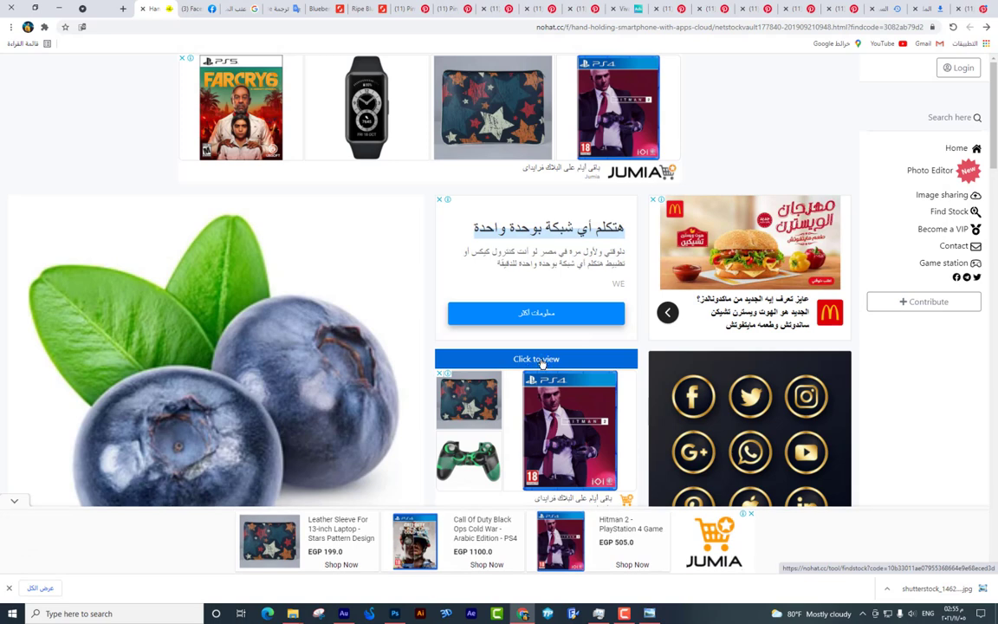
{"action": "left_click", "coordinate": [542, 359]}
Pass the human verification captcha by marking the truck and bus images.
{"action": "left_click", "coordinate": [363, 260]}
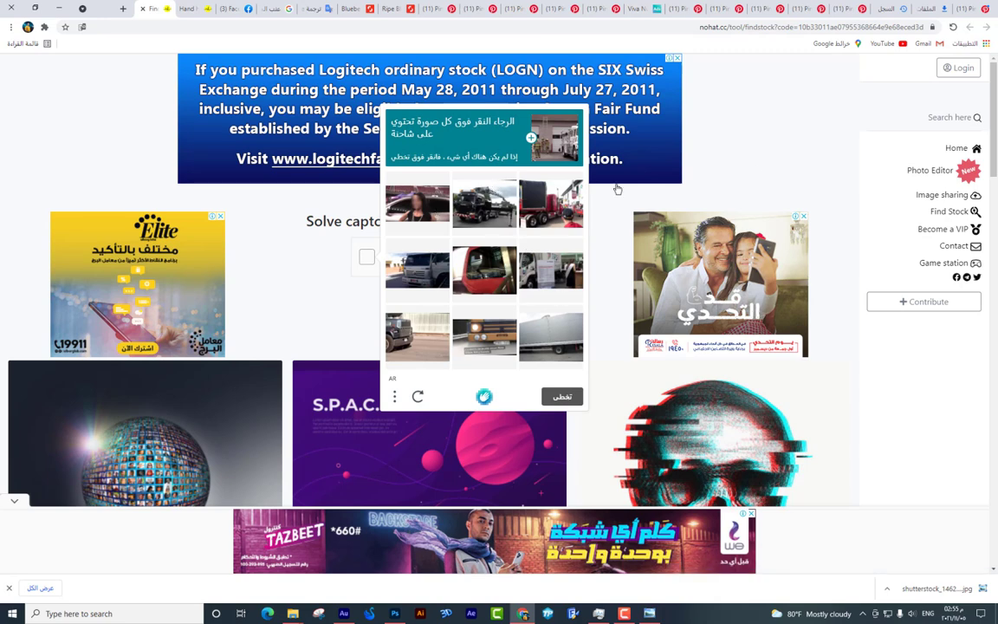
{"action": "left_click", "coordinate": [544, 188]}
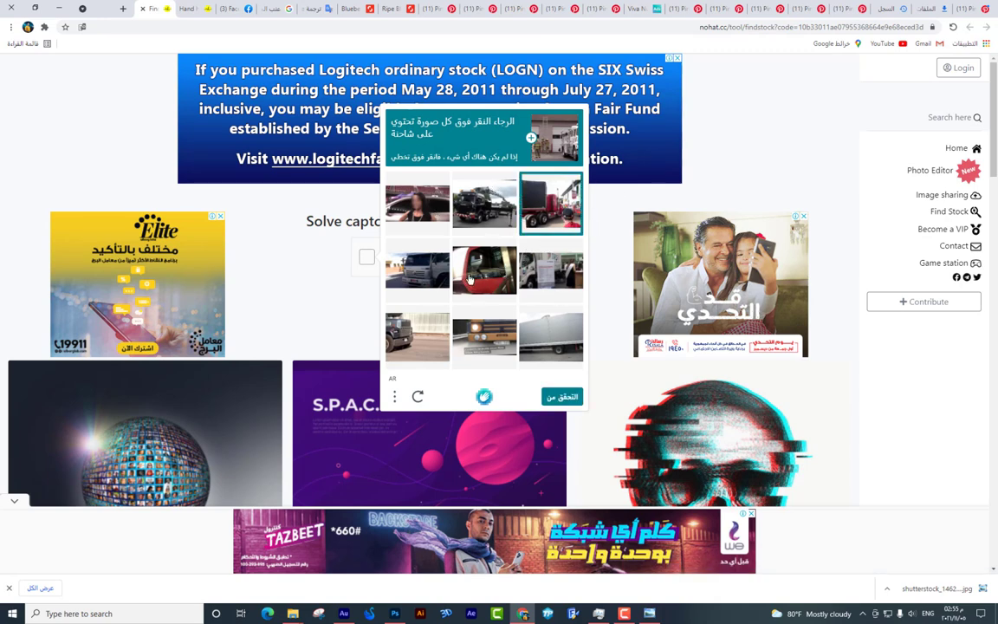
{"action": "left_click", "coordinate": [568, 402]}
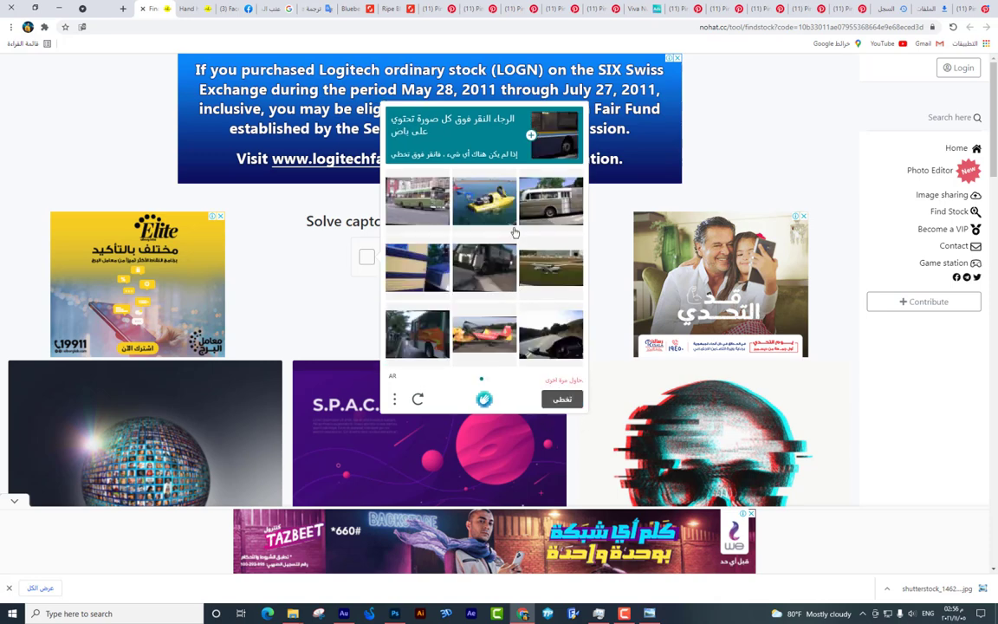
{"action": "left_click", "coordinate": [433, 208]}
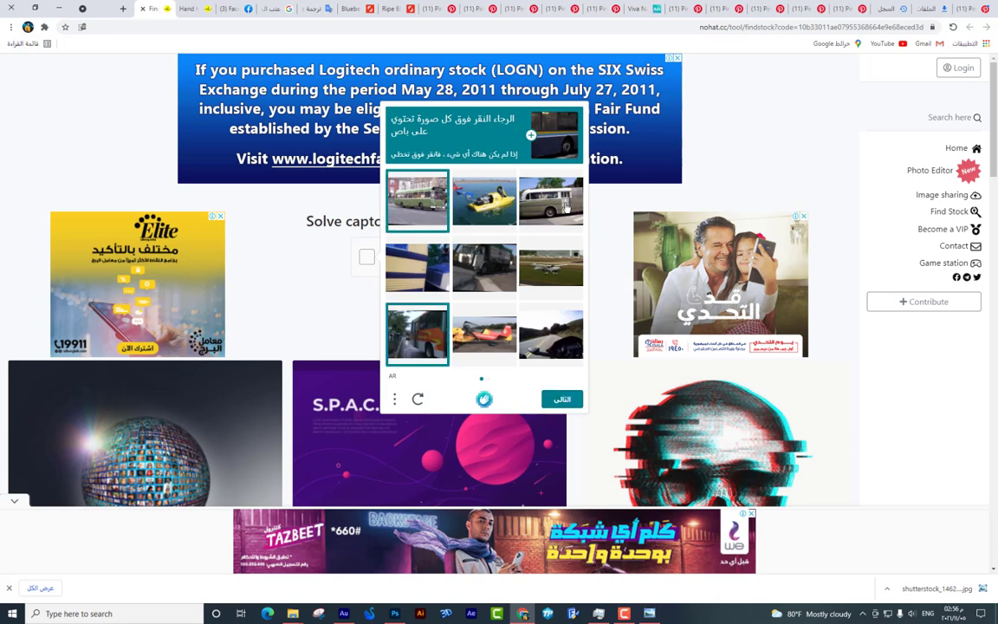
{"action": "left_click", "coordinate": [566, 403]}
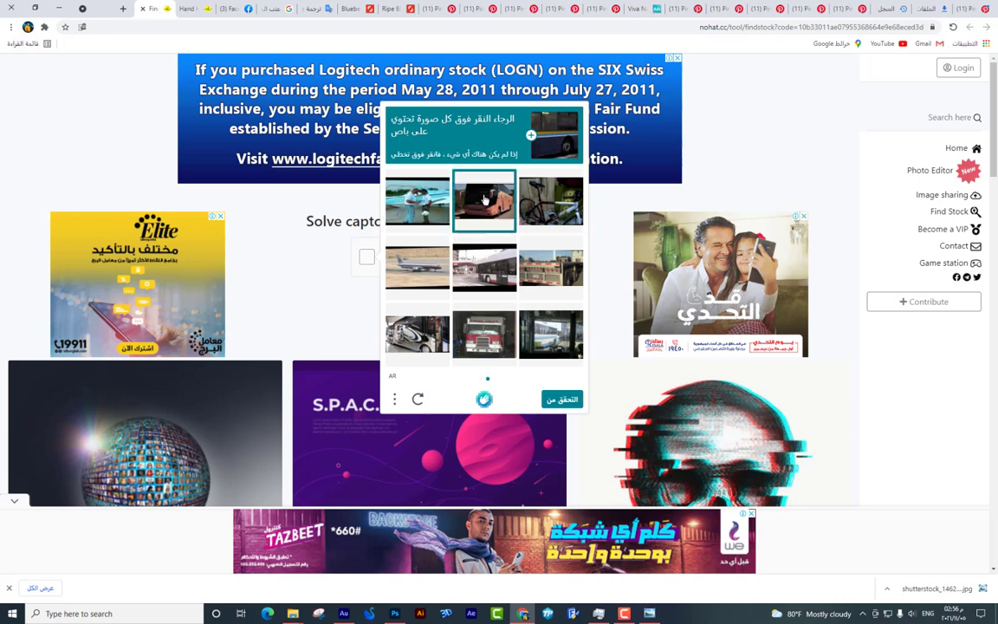
{"action": "left_click", "coordinate": [486, 272]}
{"action": "left_click", "coordinate": [492, 357]}
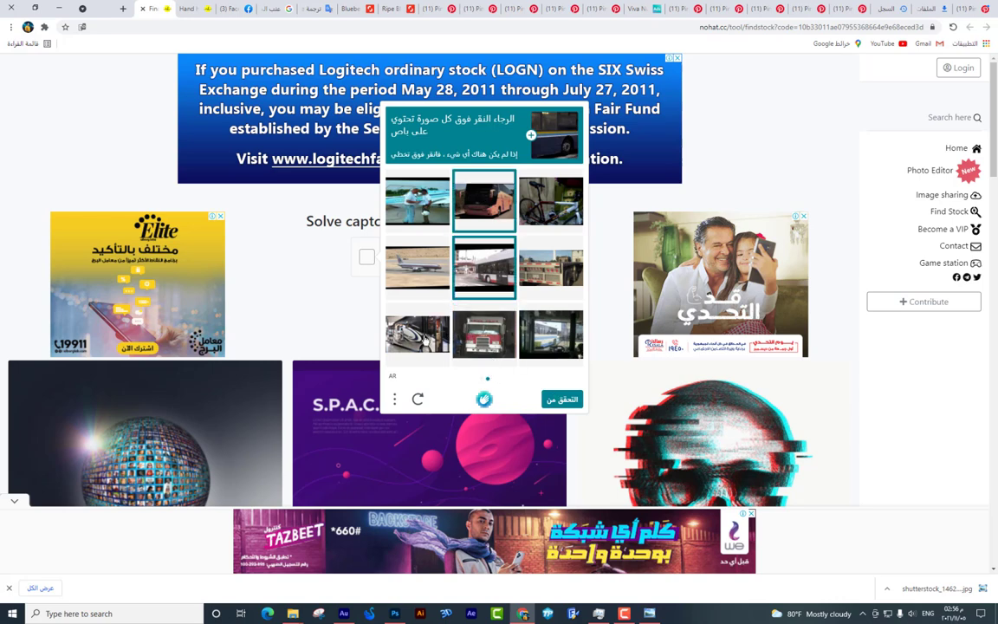
{"action": "left_click", "coordinate": [425, 341]}
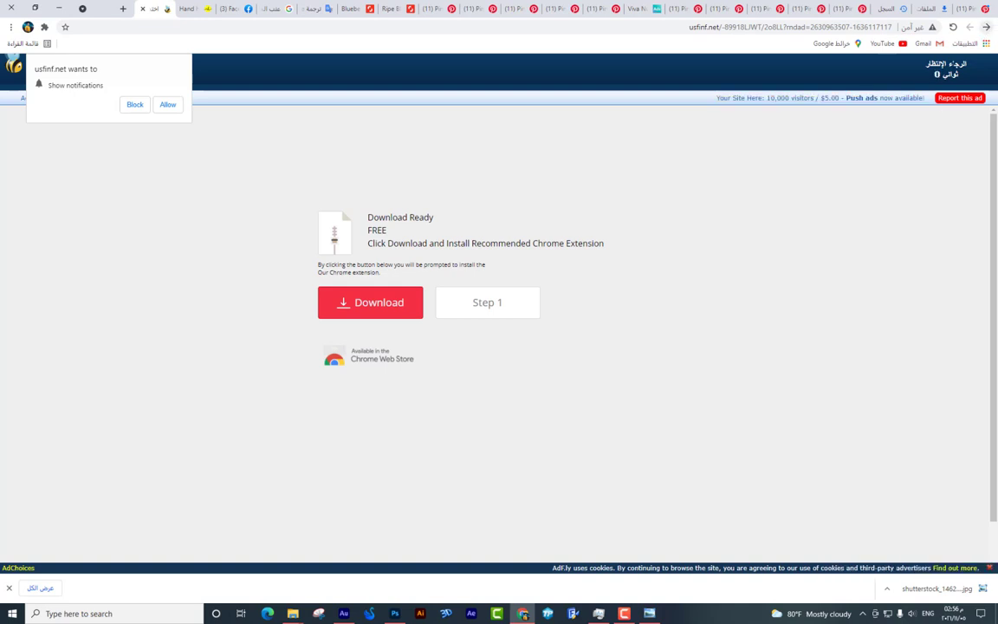
Skip the ad, download the full blueberry photo and save it as eqreqr.jpg.
{"action": "left_click", "coordinate": [848, 71]}
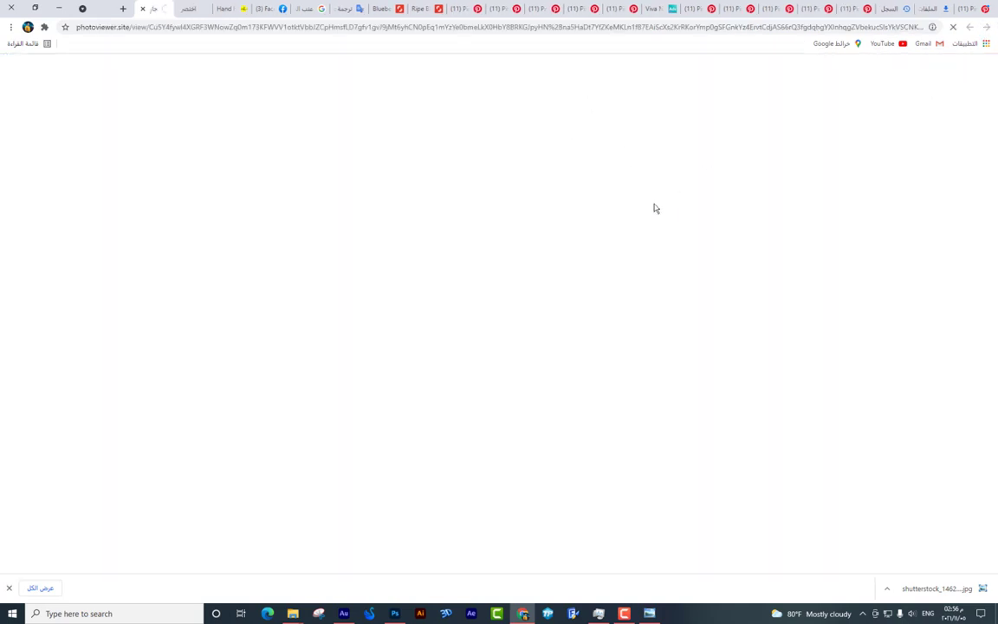
{"action": "left_click", "coordinate": [557, 263]}
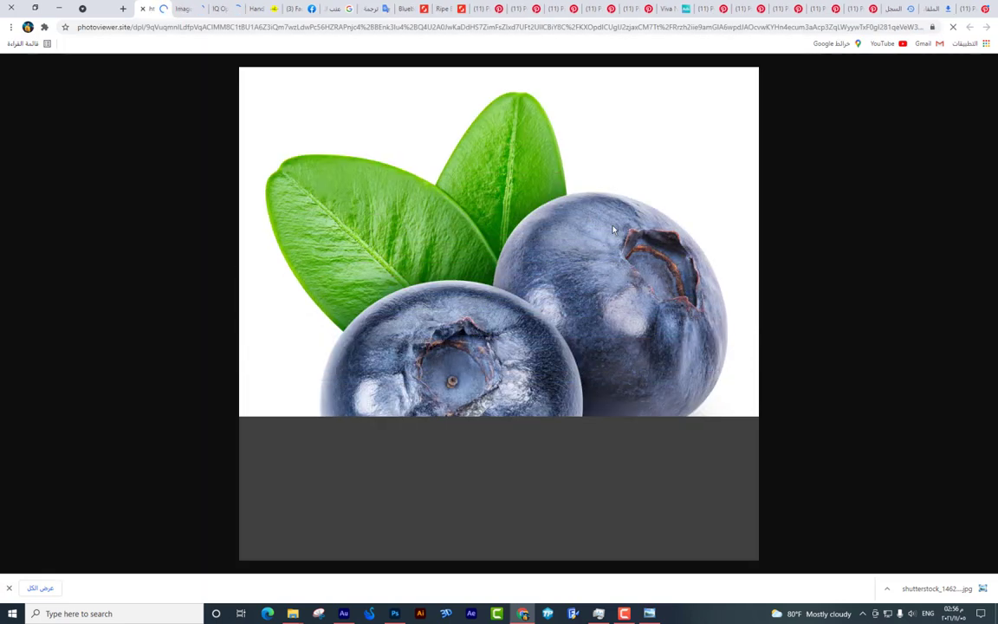
{"action": "right_click", "coordinate": [477, 221]}
{"action": "left_click", "coordinate": [467, 242]}
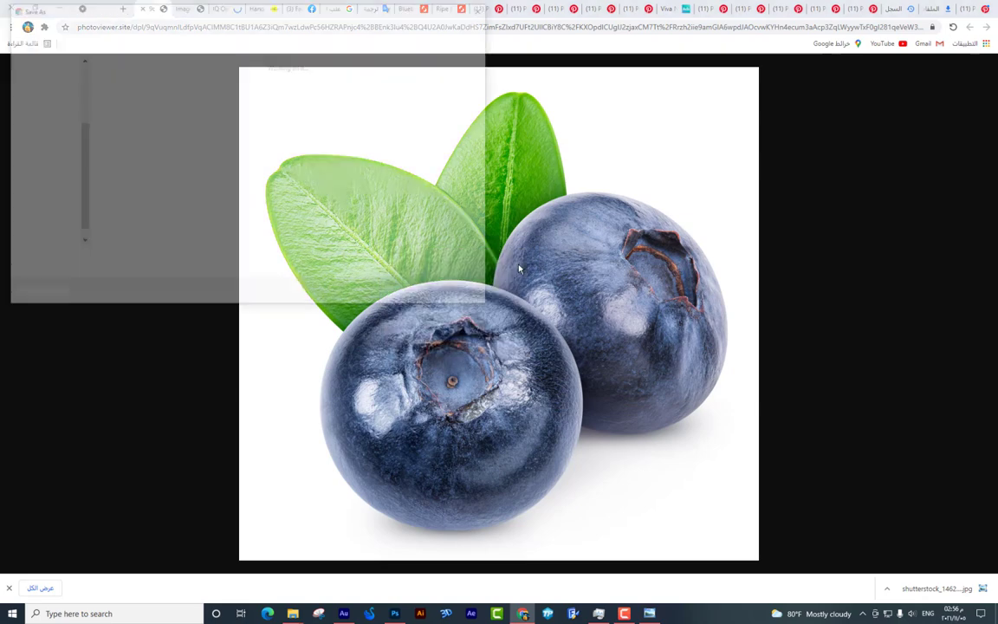
{"action": "type", "text": "eqreqr"}
{"action": "key", "text": "Return"}
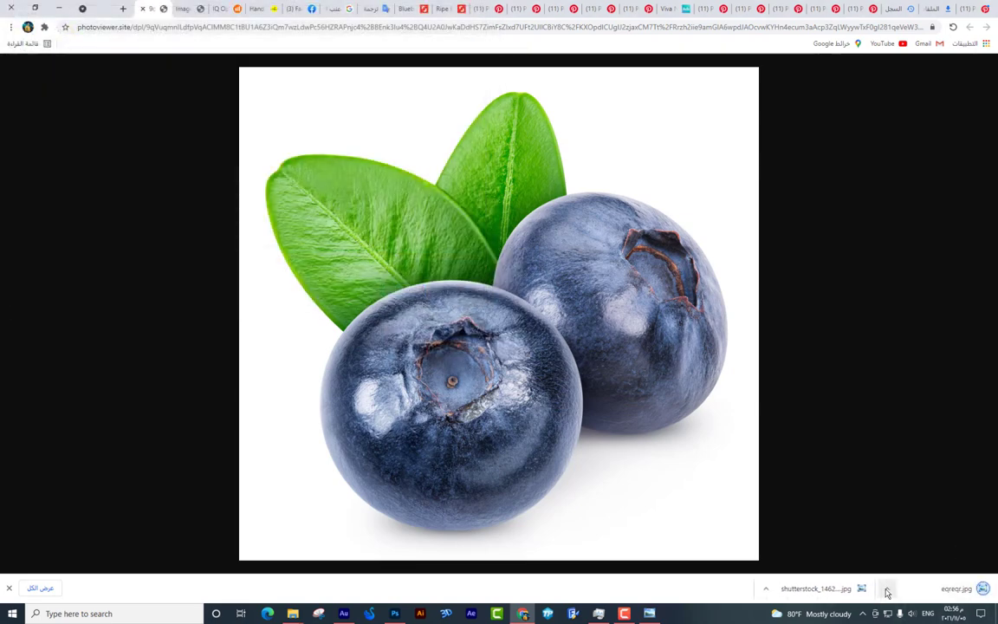
Show eqreqr.jpg in its folder and drag it into Photoshop.
{"action": "left_click", "coordinate": [887, 588]}
{"action": "left_click", "coordinate": [837, 550]}
{"action": "mouse_move", "coordinate": [189, 225]}
{"action": "left_mouse_down"}
{"action": "mouse_move", "coordinate": [454, 487]}
{"action": "mouse_move", "coordinate": [209, 22]}
{"action": "left_mouse_up"}
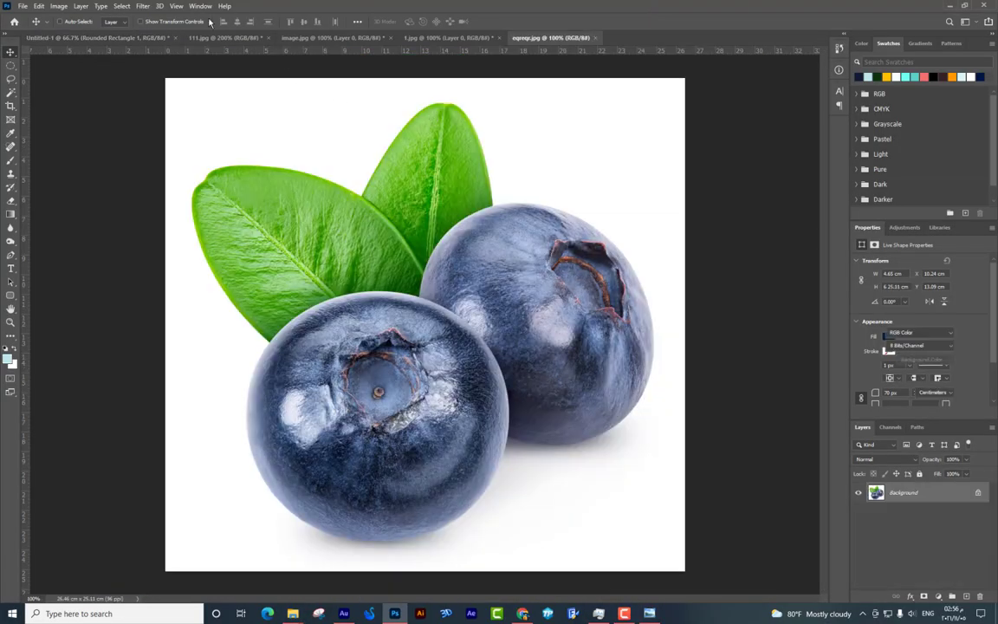
Remove the blueberry photo's white background with the Remove background quick action.
{"action": "left_click", "coordinate": [224, 7]}
{"action": "left_click", "coordinate": [247, 18]}
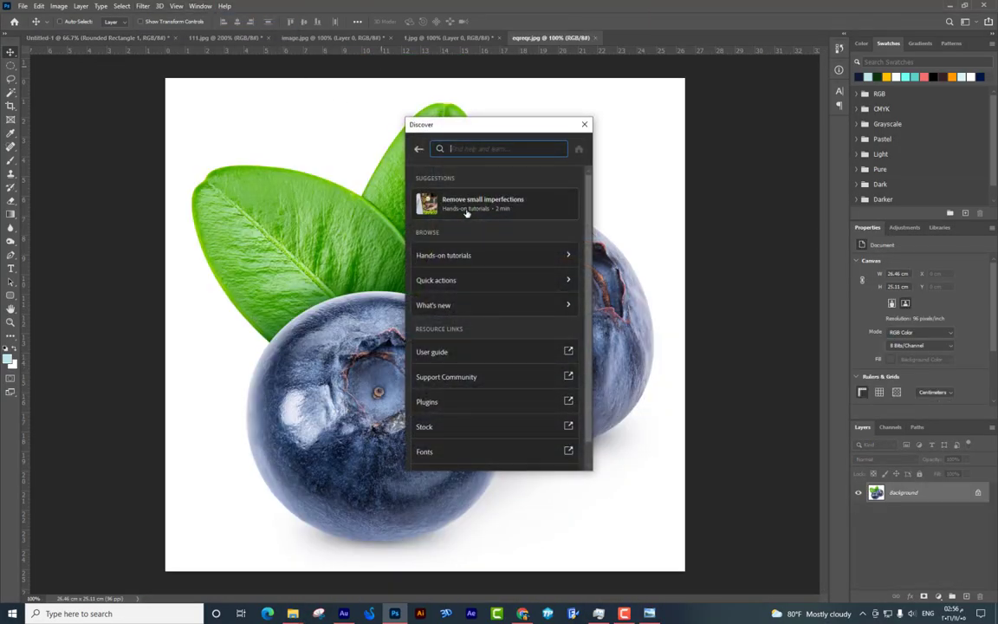
{"action": "left_click", "coordinate": [450, 280]}
{"action": "left_click", "coordinate": [463, 241]}
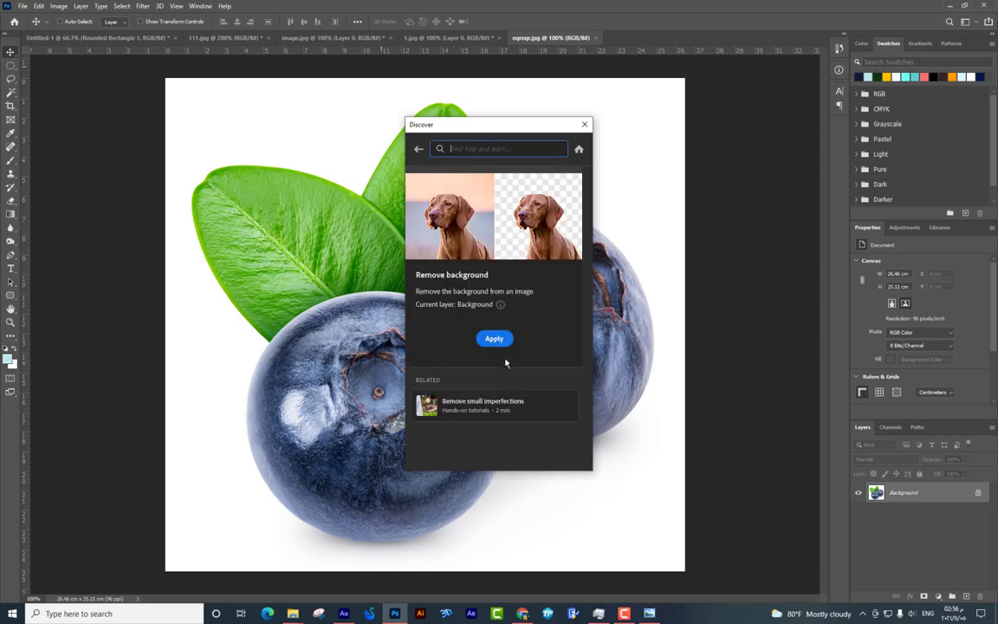
{"action": "left_click", "coordinate": [499, 344]}
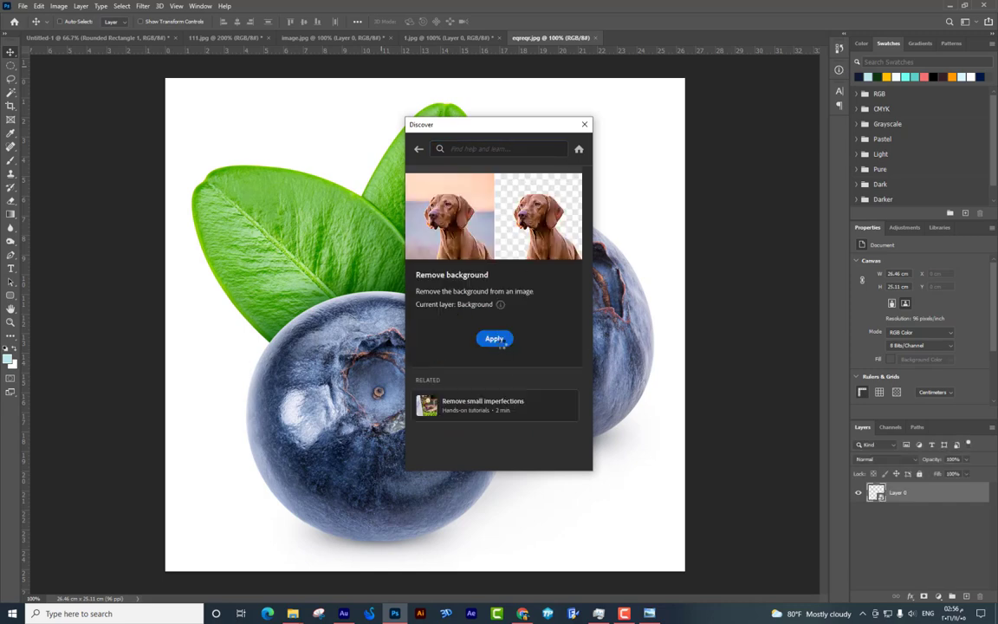
Convert the cut-out blueberry layer into a smart object.
{"action": "left_click", "coordinate": [584, 124]}
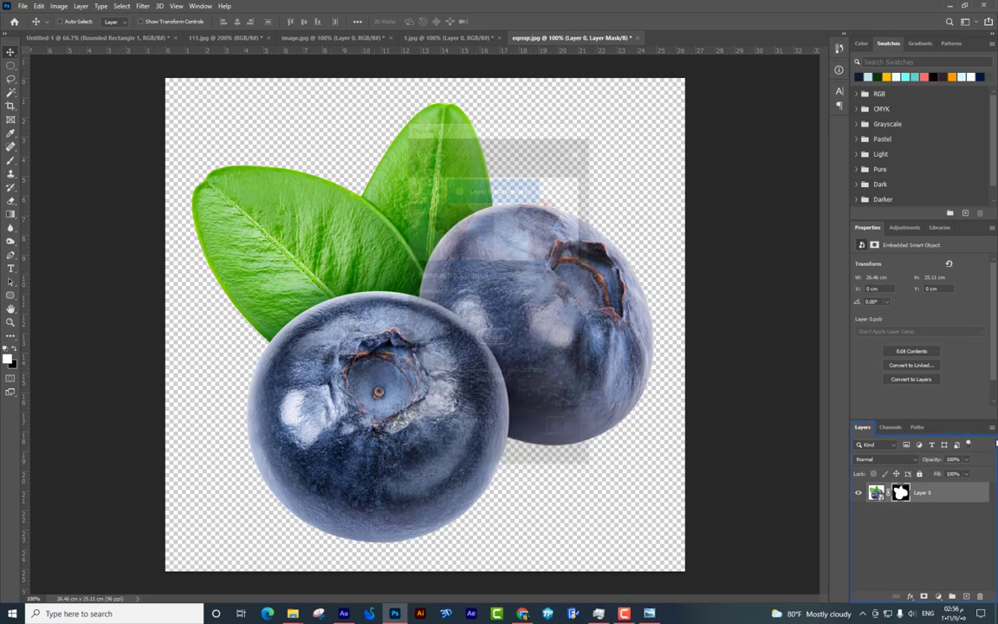
{"action": "right_click", "coordinate": [922, 492]}
{"action": "left_click", "coordinate": [898, 136]}
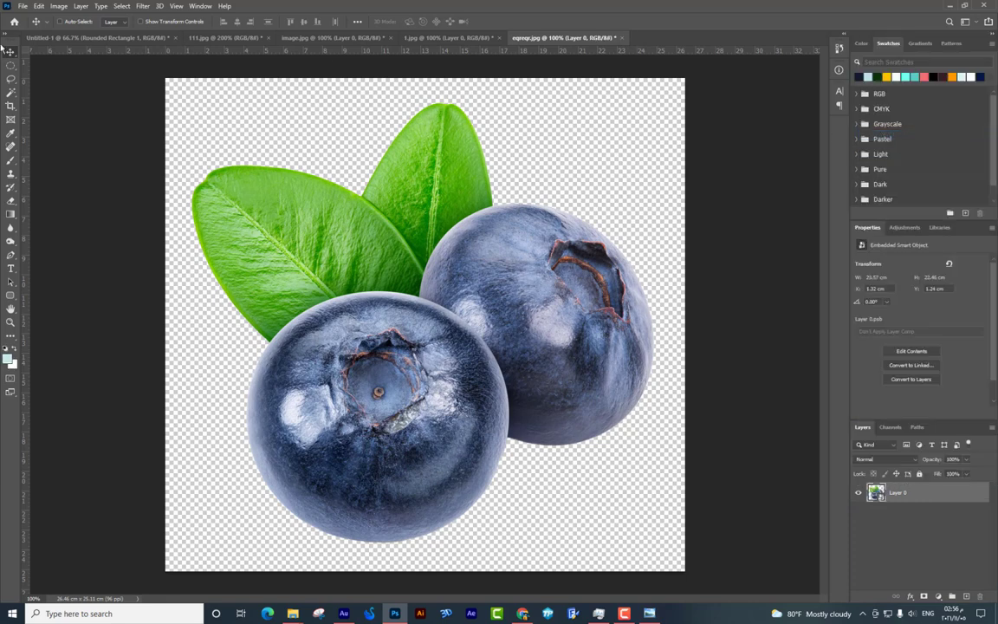
Bring the blueberry cutout into the bottle document, scaled to about 15% on the navy label.
{"action": "left_click_drag", "start_coordinate": [401, 266], "coordinate": [325, 61]}
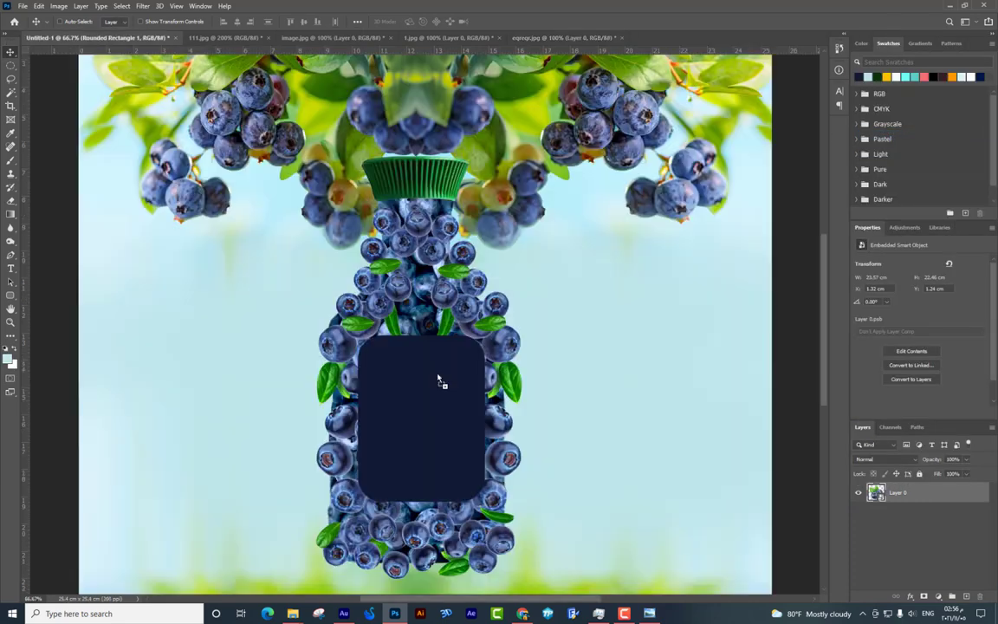
{"action": "left_click_drag", "start_coordinate": [102, 38], "coordinate": [462, 362]}
{"action": "key", "text": "ctrl+t"}
{"action": "left_click_drag", "start_coordinate": [587, 227], "coordinate": [484, 327]}
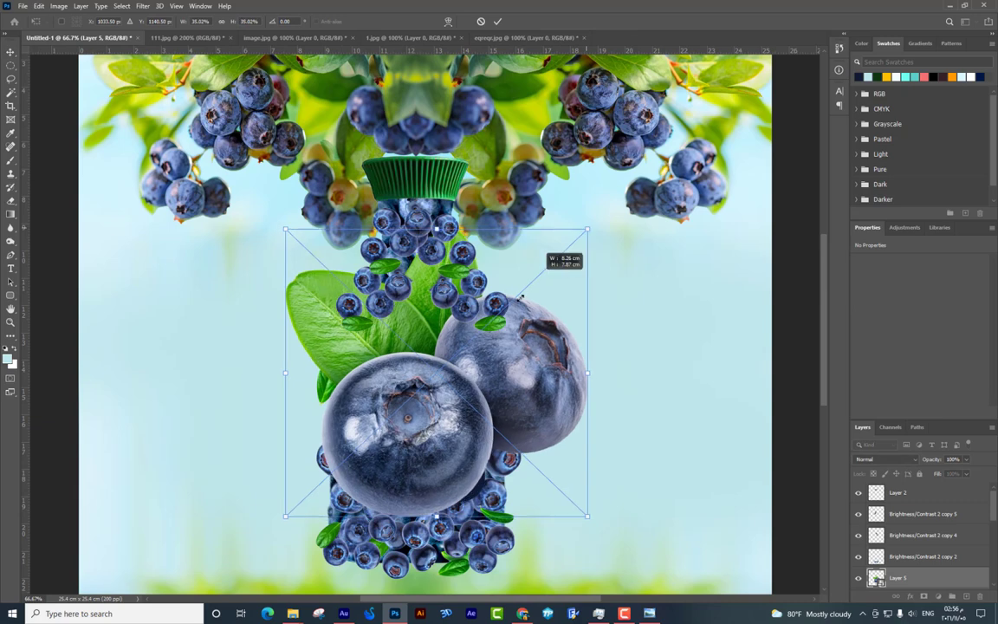
{"action": "left_click_drag", "start_coordinate": [459, 372], "coordinate": [439, 417]}
{"action": "key", "text": "Return"}
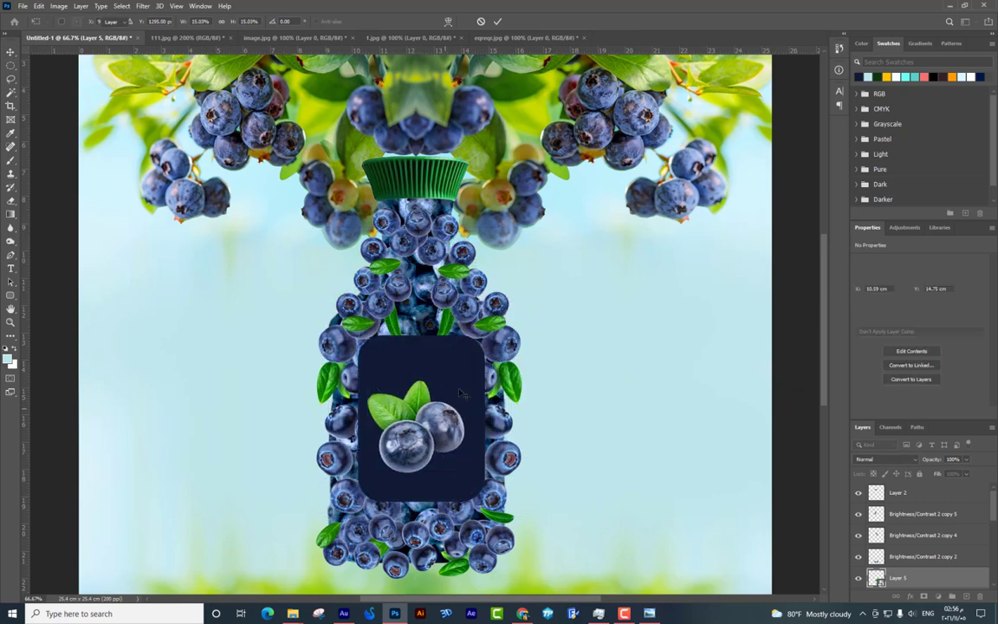
Shrink the blueberries further to about 13% and commit the placement.
{"action": "key", "text": "ctrl+t"}
{"action": "left_click_drag", "start_coordinate": [473, 482], "coordinate": [457, 467]}
{"action": "key", "text": "Return"}
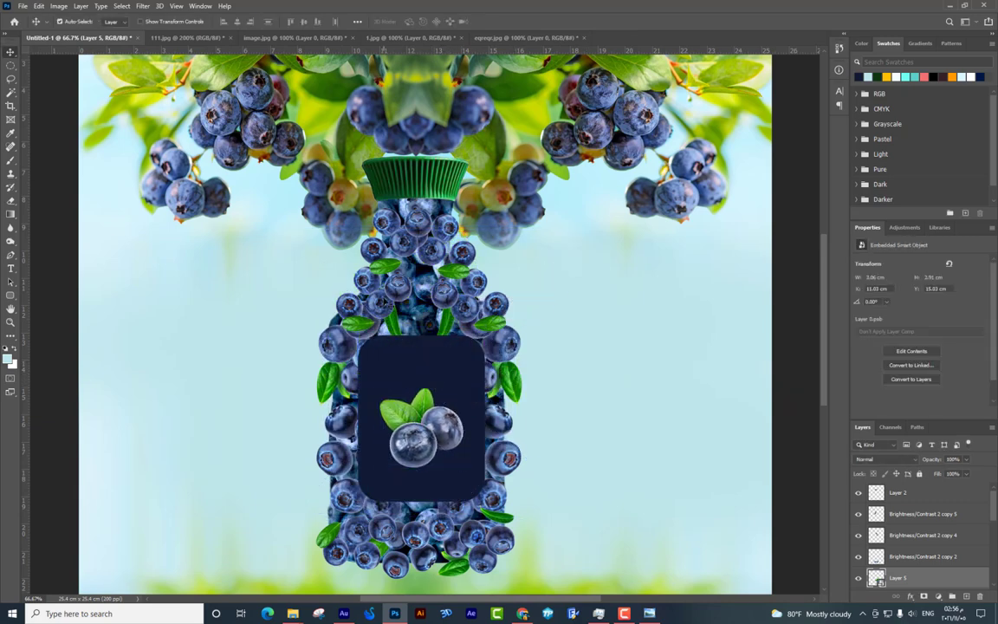
Select the Rounded Rectangle 1 label layer and add a new empty layer.
{"action": "key", "text": "ctrl+plus"}
{"action": "key", "text": "ctrl+plus"}
{"action": "scroll", "coordinate": [360, 307], "scroll_direction": "down", "scroll_amount": 4}
{"action": "right_click", "coordinate": [468, 284]}
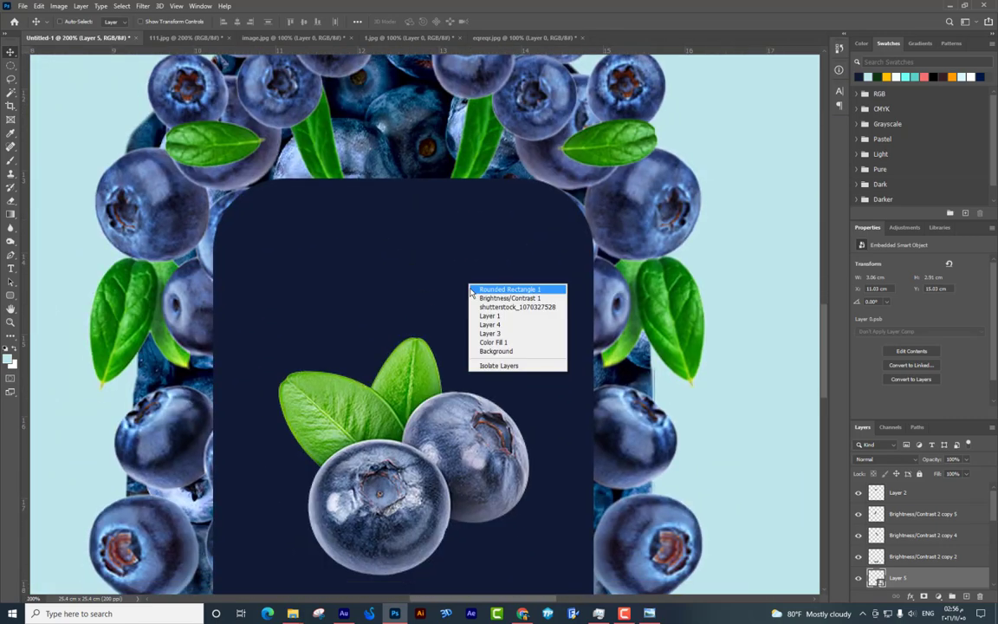
{"action": "left_click", "coordinate": [500, 305]}
{"action": "left_click_drag", "start_coordinate": [485, 299], "coordinate": [471, 302]}
{"action": "scroll", "coordinate": [471, 303], "scroll_direction": "down", "scroll_amount": 2}
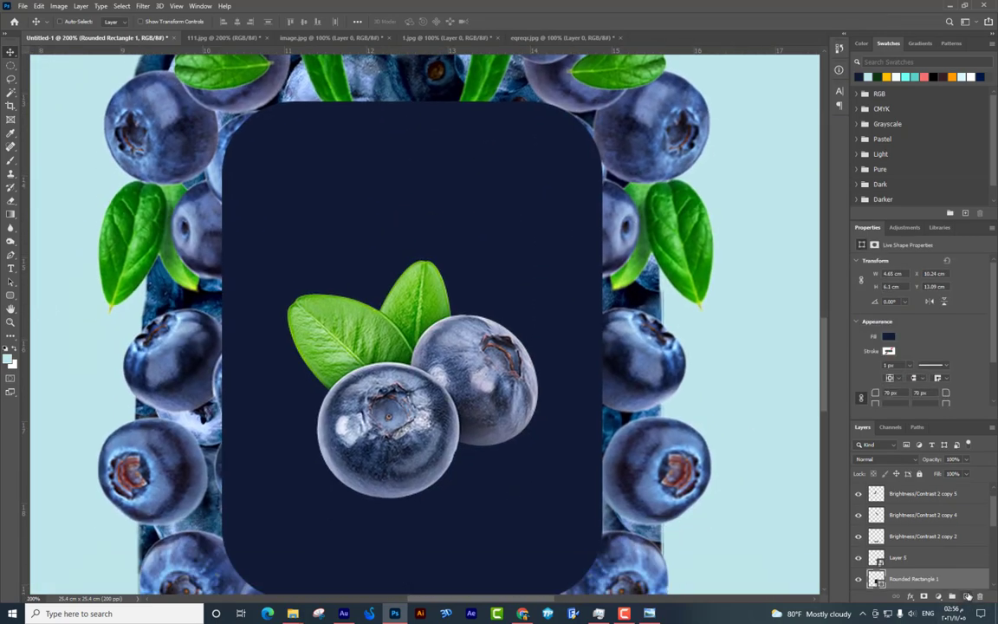
{"action": "left_click", "coordinate": [967, 597]}
{"action": "key", "text": "ctrl+minus"}
{"action": "scroll", "coordinate": [917, 545], "scroll_direction": "down", "scroll_amount": 1}
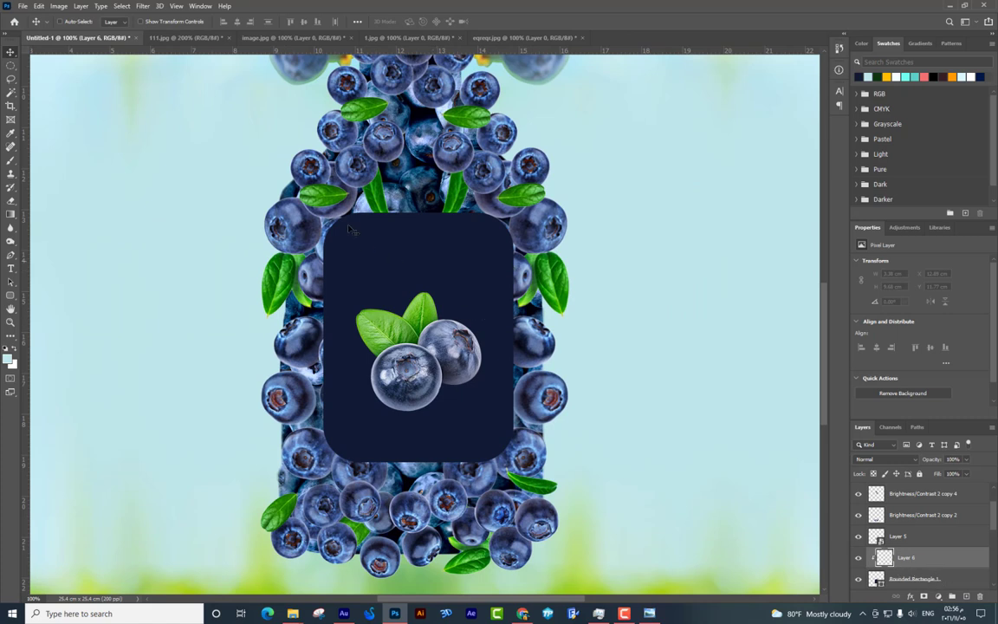
Paint a lighter navy tint over the card's top with a soft brush.
{"action": "left_click", "coordinate": [11, 161]}
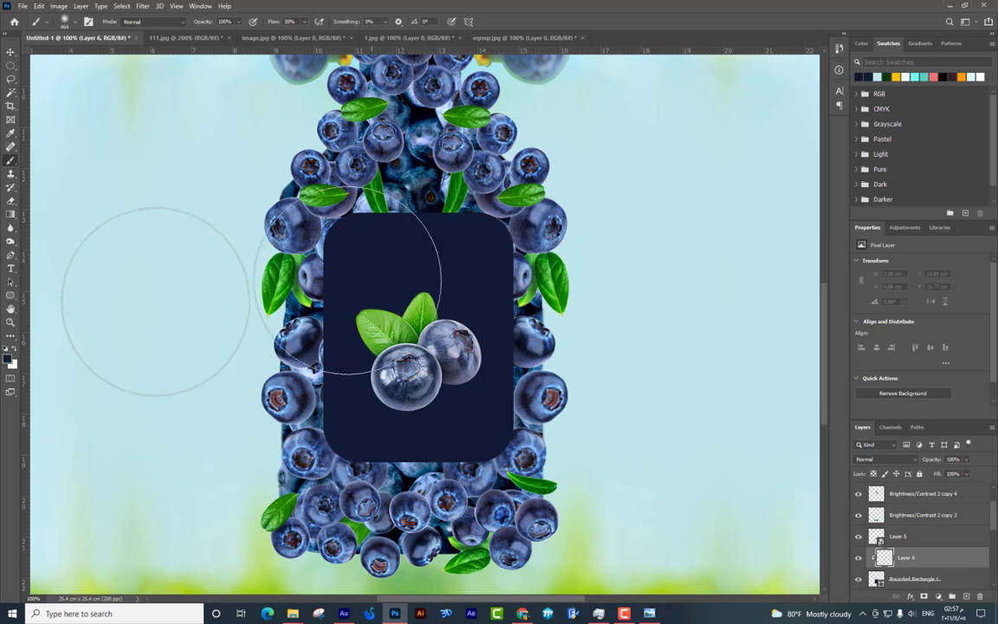
{"action": "key", "text": "d"}
{"action": "left_click", "coordinate": [8, 361]}
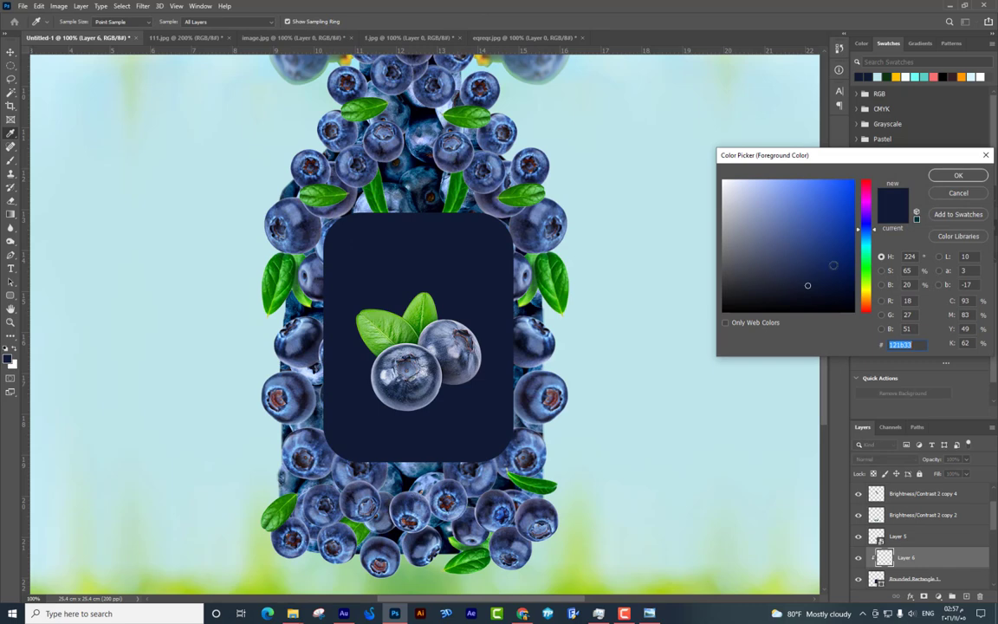
{"action": "left_click", "coordinate": [956, 176]}
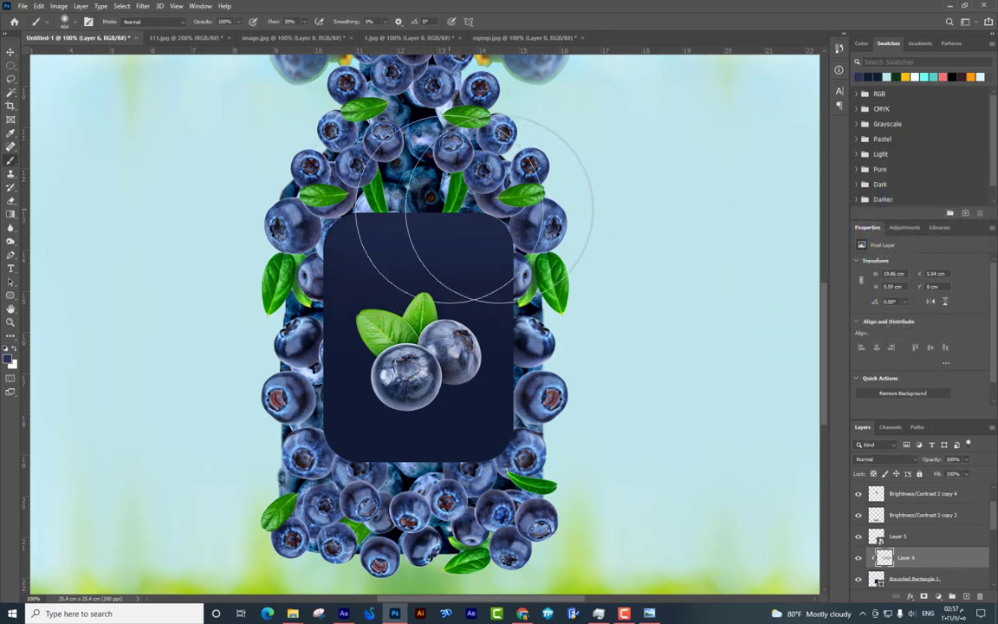
{"action": "mouse_move", "coordinate": [458, 216]}
{"action": "left_mouse_down"}
{"action": "mouse_move", "coordinate": [654, 195]}
{"action": "mouse_move", "coordinate": [356, 246]}
{"action": "mouse_move", "coordinate": [127, 200]}
{"action": "left_mouse_up"}
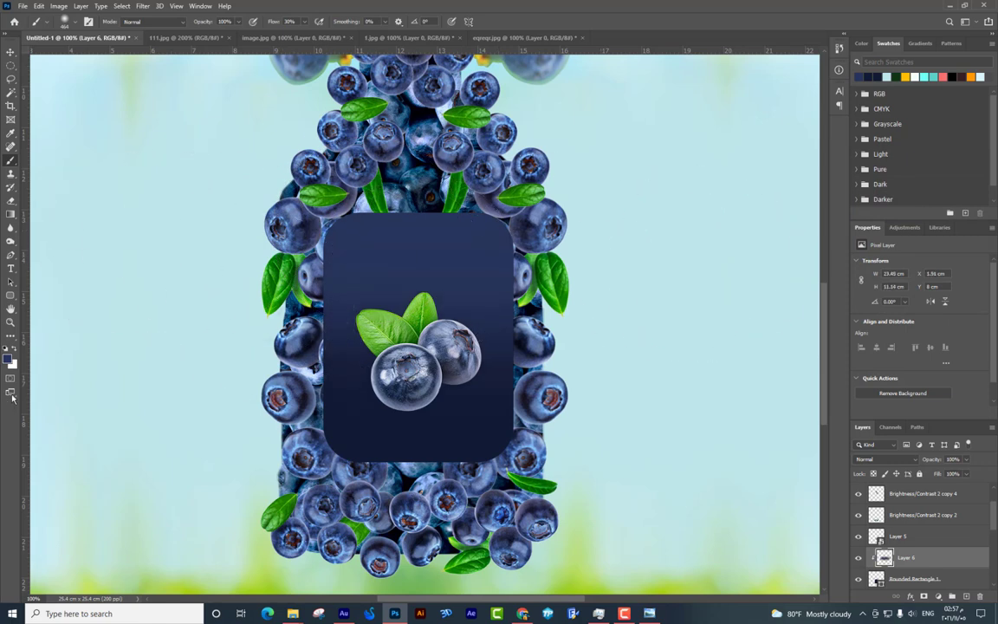
Switch to light blue #67a3e0, undo the tint, and paint a glow behind the central berries.
{"action": "left_click", "coordinate": [10, 361]}
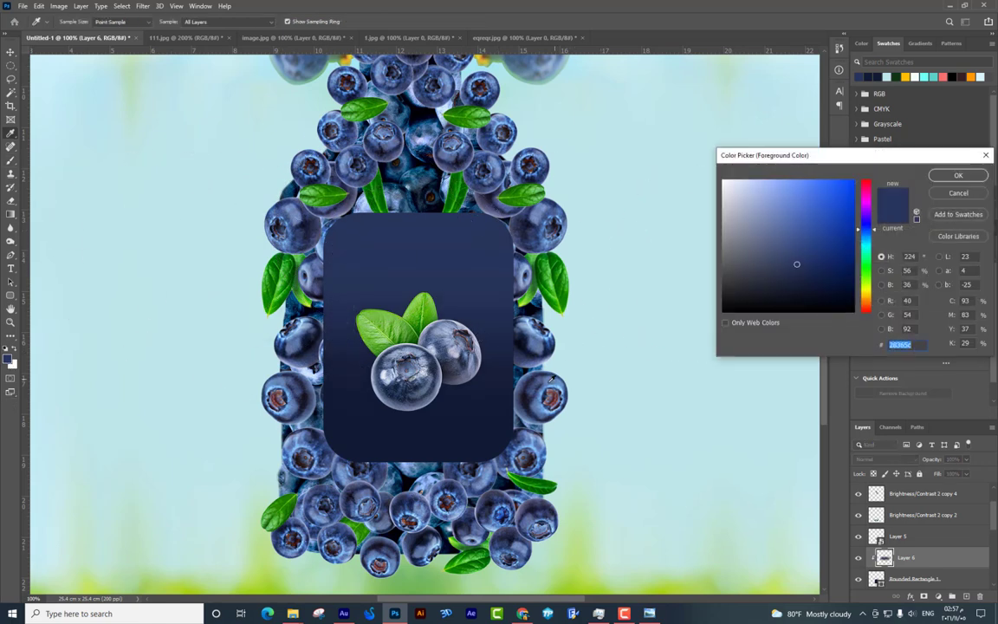
{"action": "left_click", "coordinate": [793, 196]}
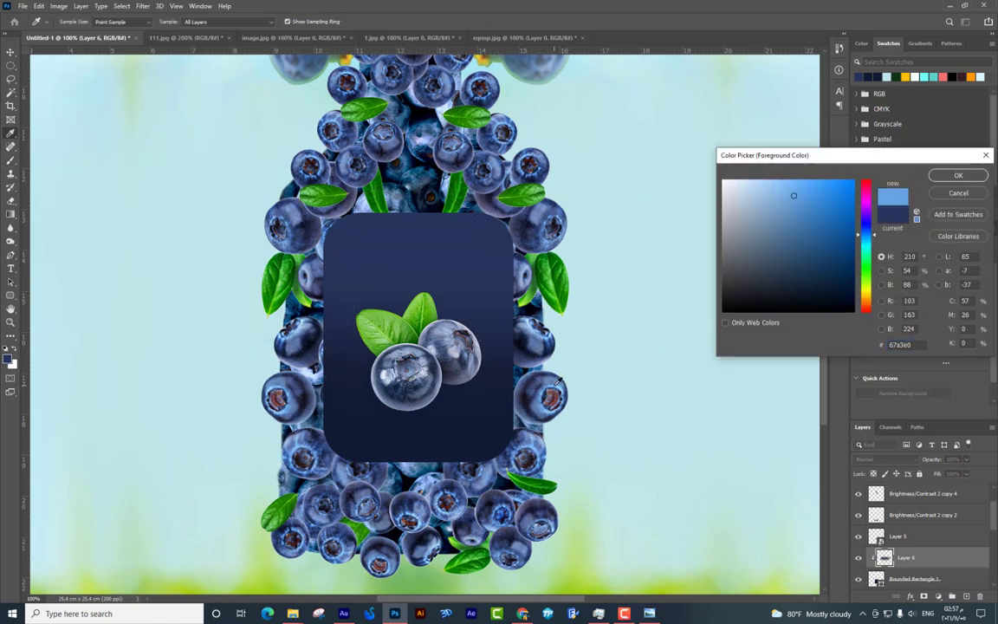
{"action": "left_click", "coordinate": [959, 175]}
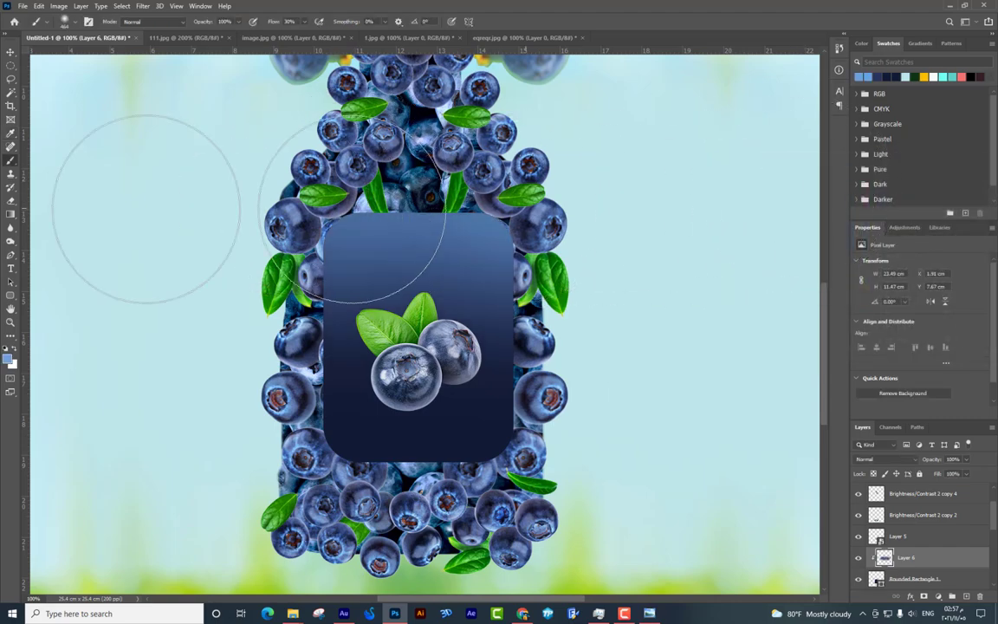
{"action": "scroll", "coordinate": [485, 347], "scroll_direction": "up", "scroll_amount": 3}
{"action": "scroll", "coordinate": [485, 347], "scroll_direction": "up", "scroll_amount": 2}
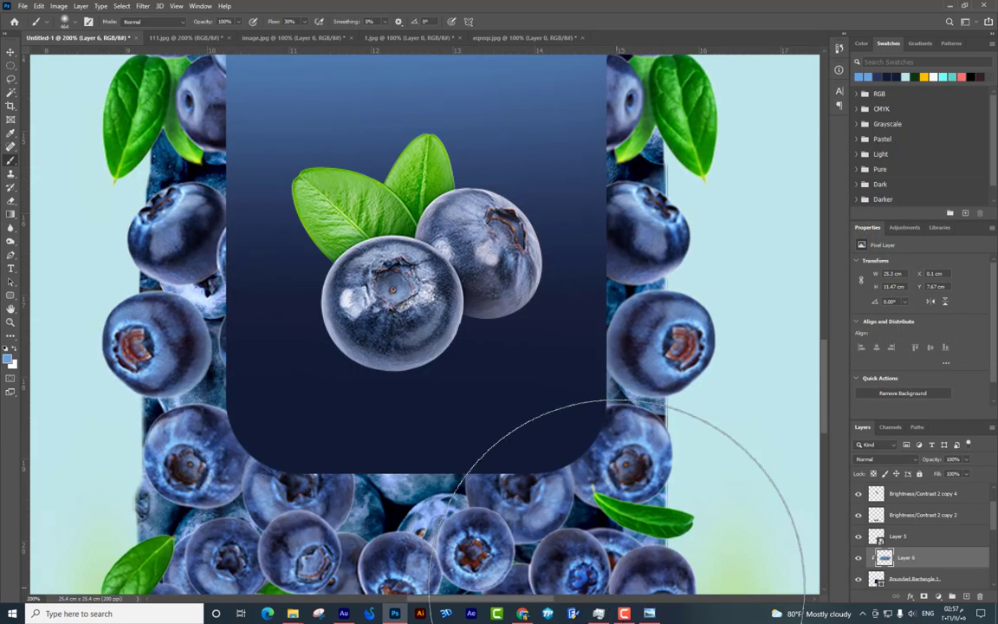
{"action": "scroll", "coordinate": [618, 588], "scroll_direction": "down", "scroll_amount": 3}
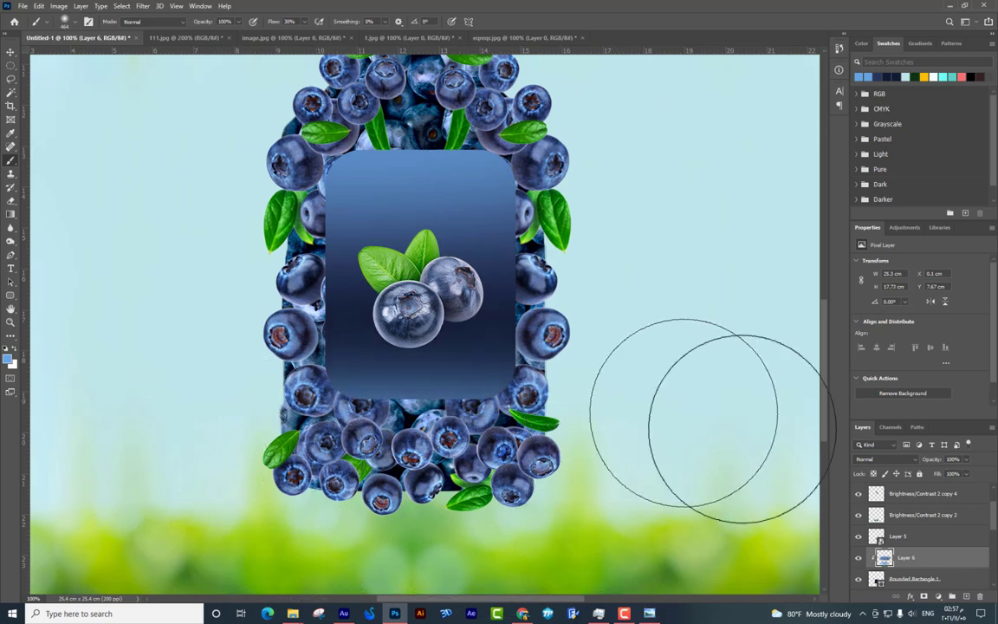
{"action": "key", "text": "ctrl+z"}
{"action": "key", "text": "ctrl+z"}
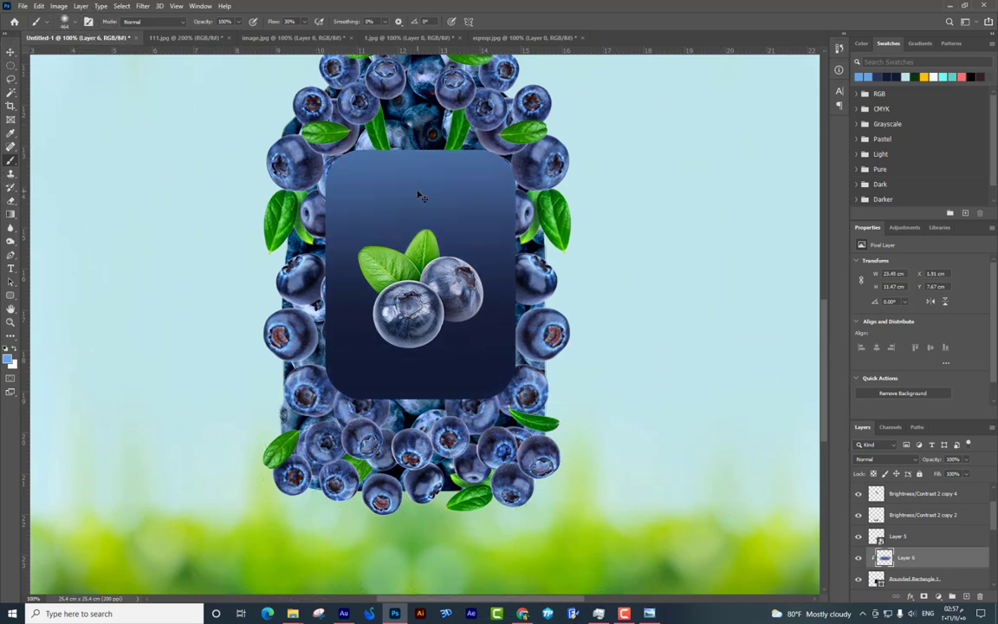
{"action": "key", "text": "ctrl+z"}
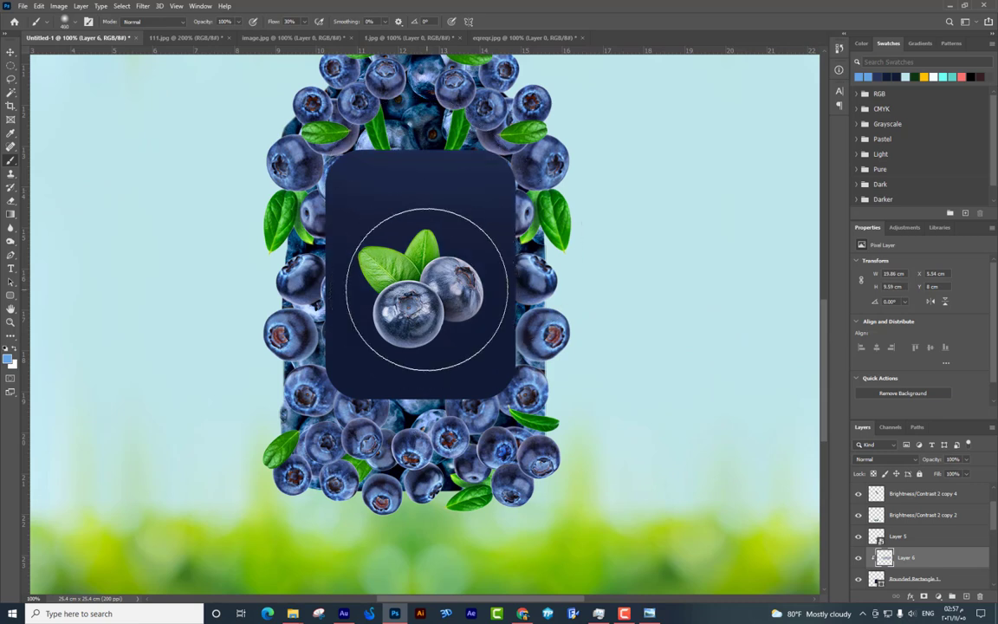
{"action": "left_click", "coordinate": [426, 289]}
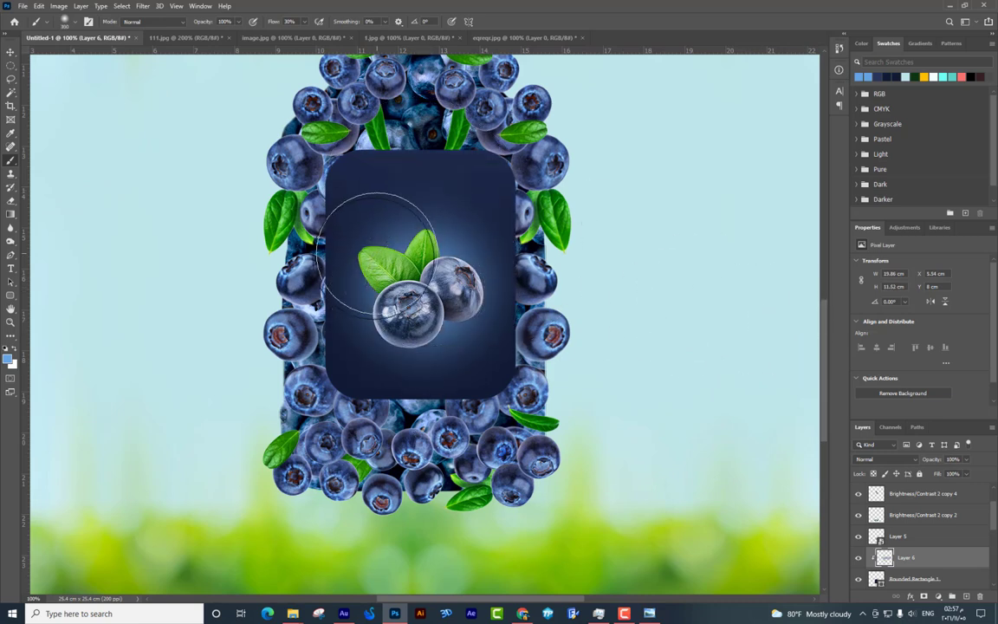
{"action": "key", "text": "ctrl+plus"}
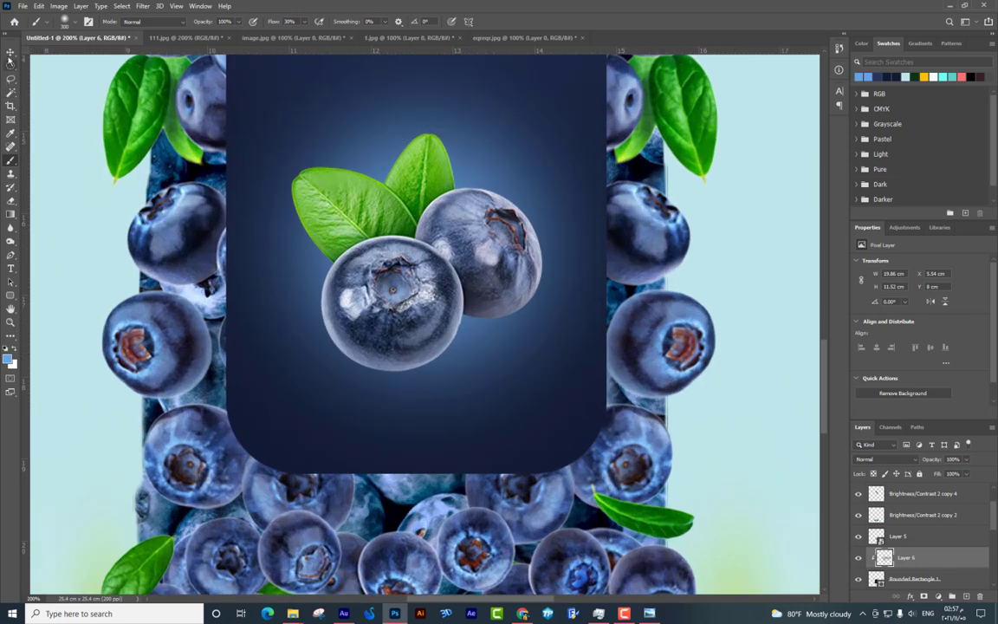
Shrink the central berry cluster slightly about its centre.
{"action": "left_click", "coordinate": [9, 58]}
{"action": "left_click", "coordinate": [447, 290]}
{"action": "key", "text": "ctrl+t"}
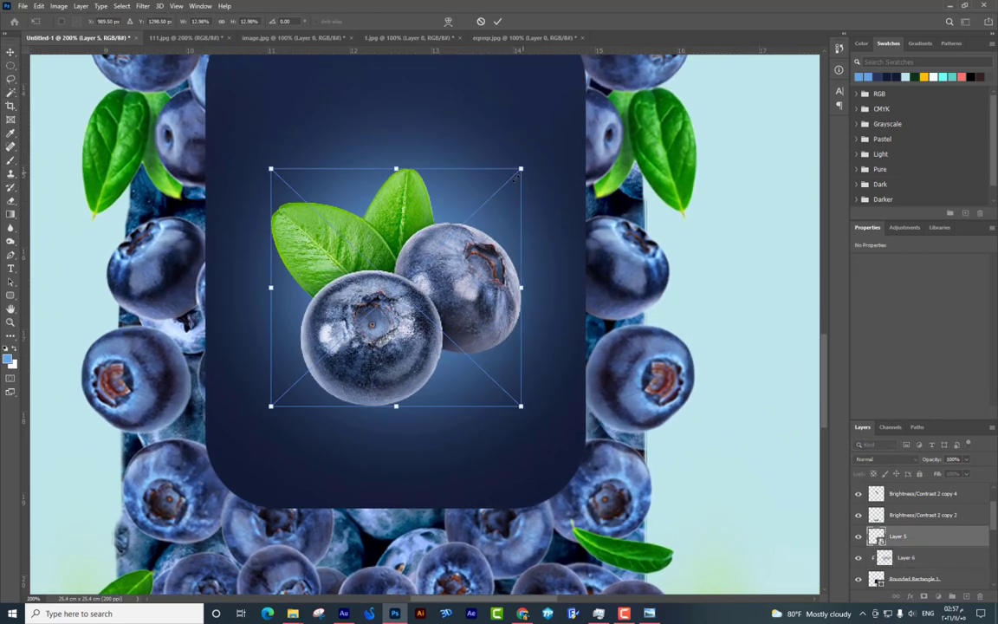
{"action": "left_click_drag", "start_coordinate": [516, 177], "coordinate": [511, 183]}
{"action": "key", "text": "Return"}
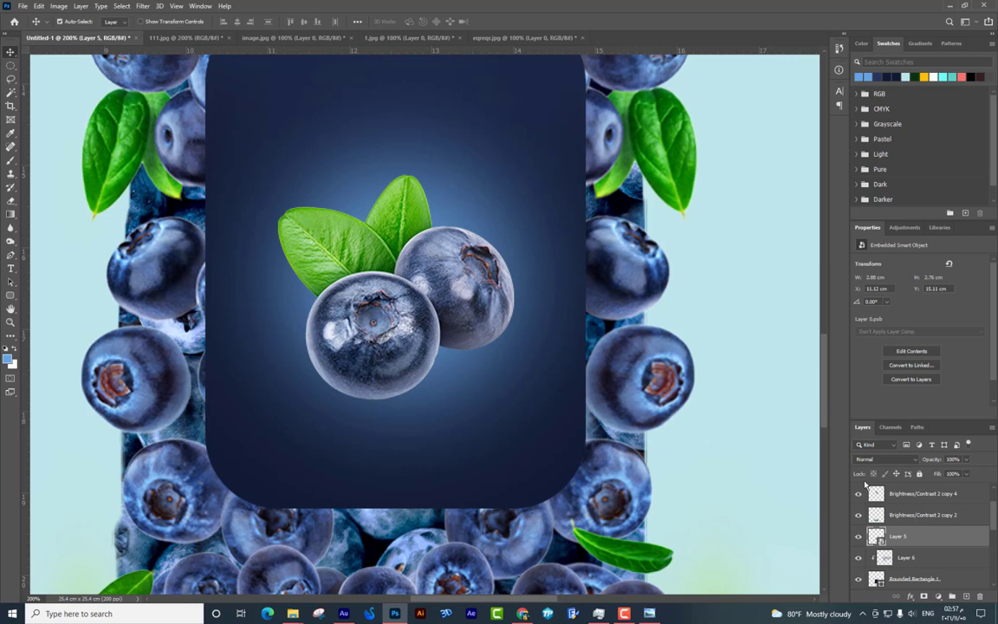
Duplicate the berries beneath the original and squash the copy flat into a shadow shape.
{"action": "left_click_drag", "start_coordinate": [476, 295], "coordinate": [441, 182]}
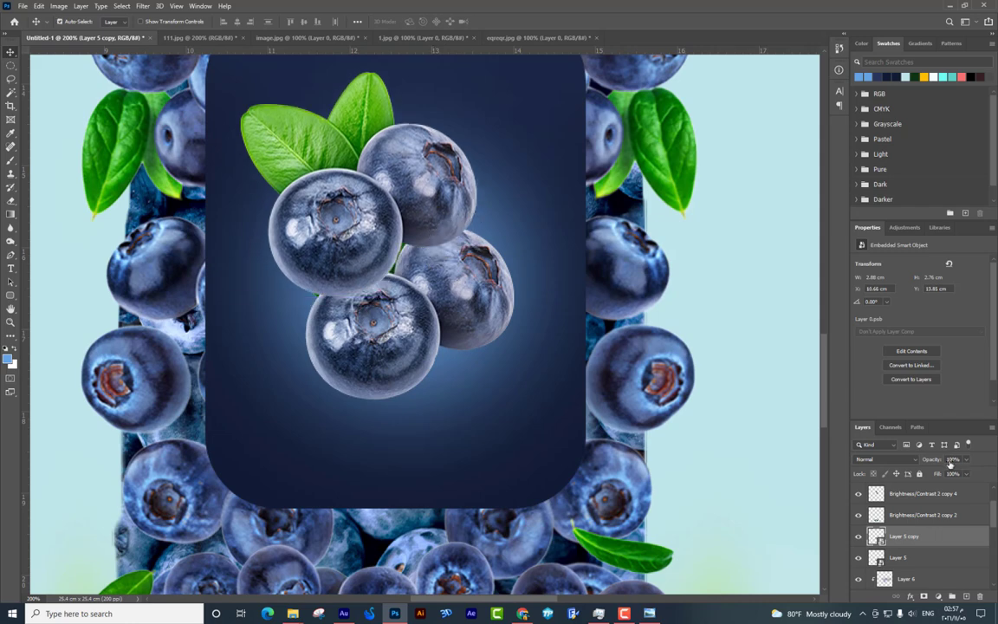
{"action": "key", "text": "ctrl+z"}
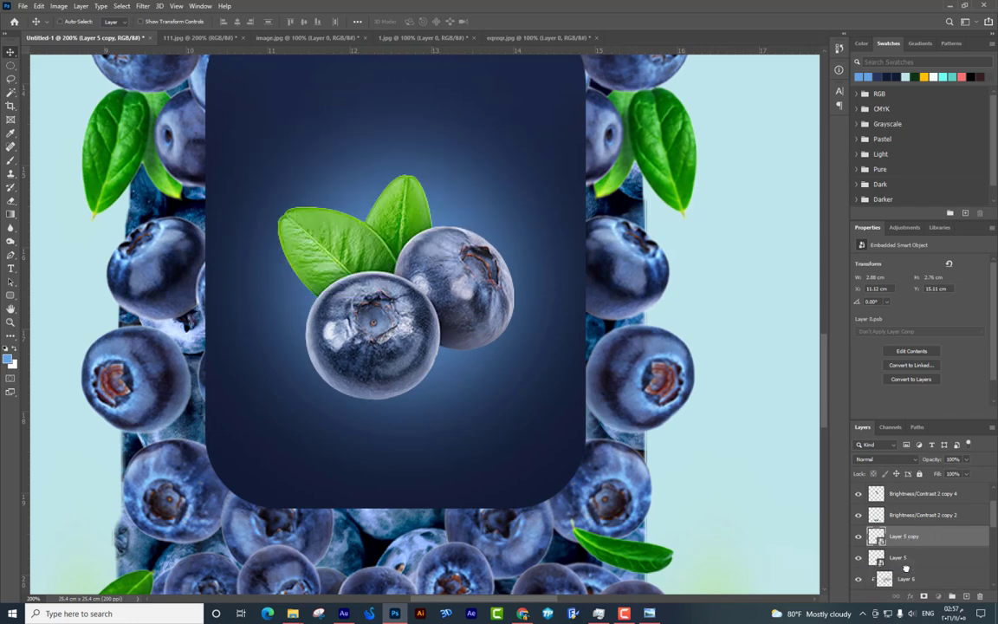
{"action": "key", "text": "ctrl+bracketleft"}
{"action": "key", "text": "ctrl+t"}
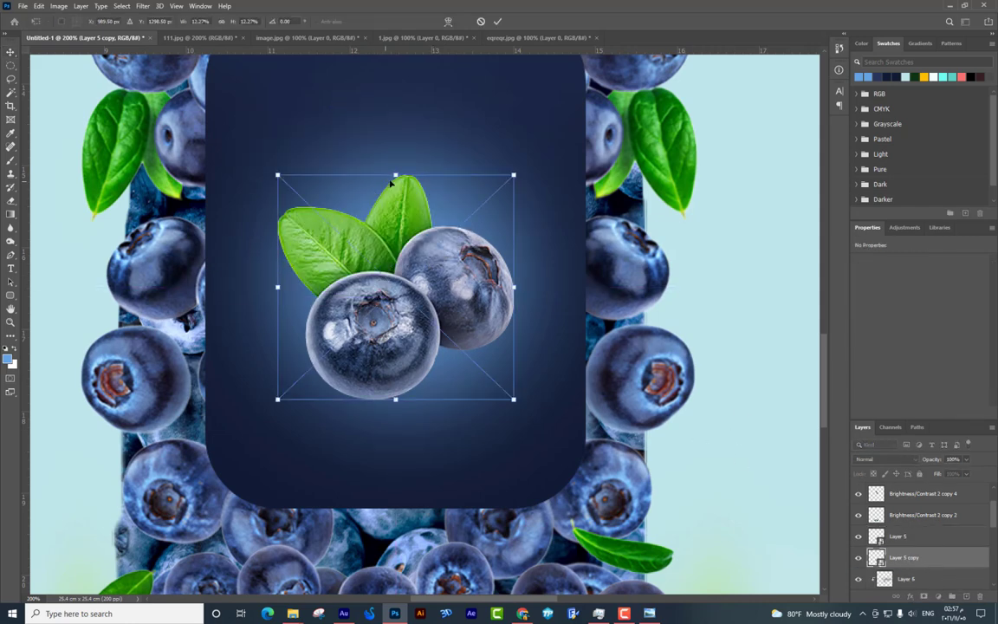
{"action": "mouse_move", "coordinate": [396, 176]}
{"action": "left_mouse_down"}
{"action": "mouse_move", "coordinate": [399, 319]}
{"action": "mouse_move", "coordinate": [516, 367]}
{"action": "left_mouse_up"}
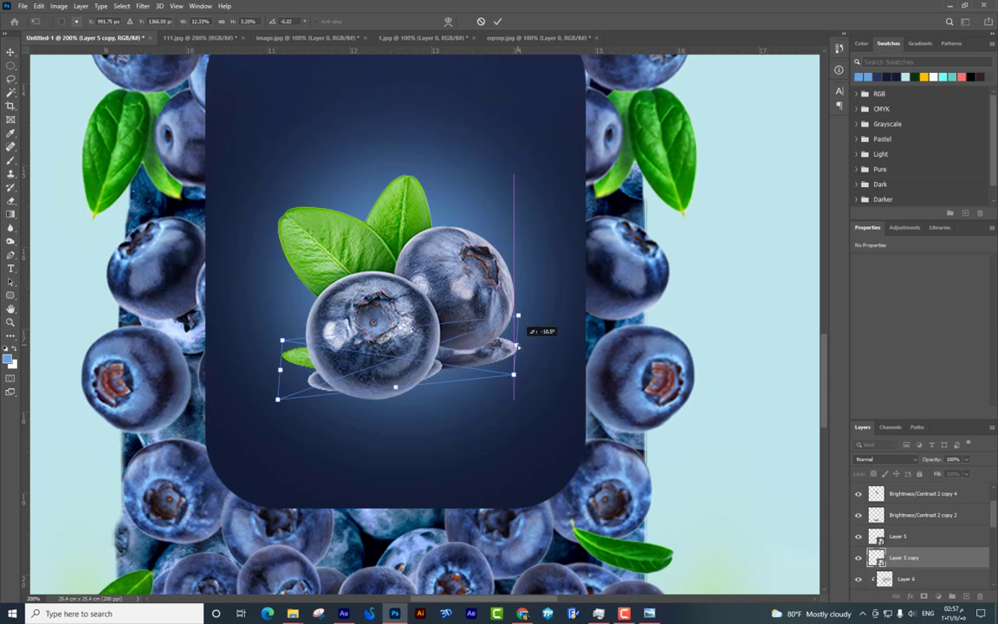
{"action": "left_click_drag", "start_coordinate": [517, 366], "coordinate": [516, 328]}
{"action": "left_click_drag", "start_coordinate": [290, 375], "coordinate": [286, 384]}
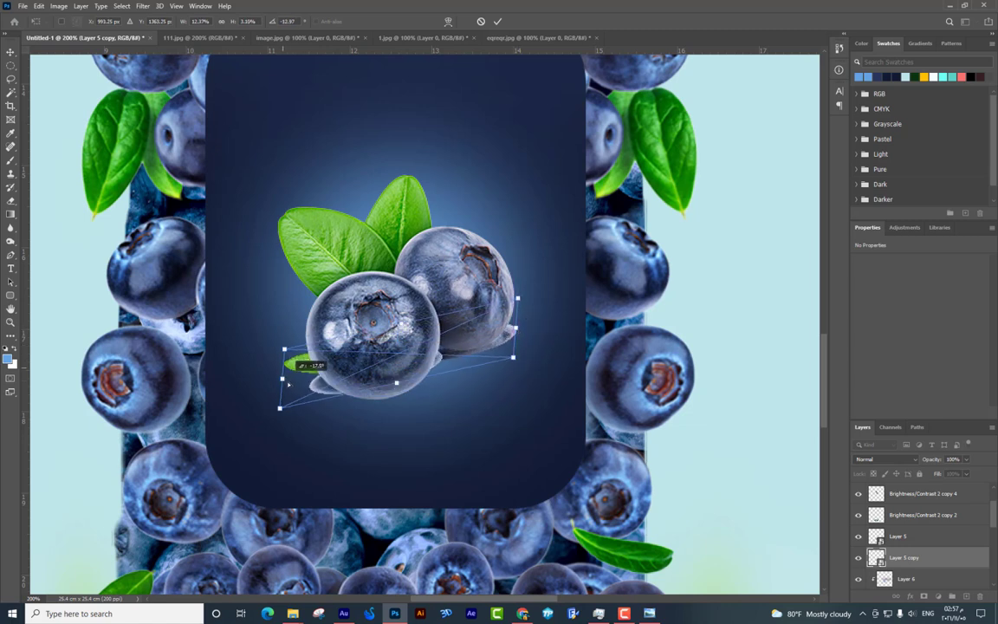
{"action": "left_click_drag", "start_coordinate": [513, 363], "coordinate": [513, 371]}
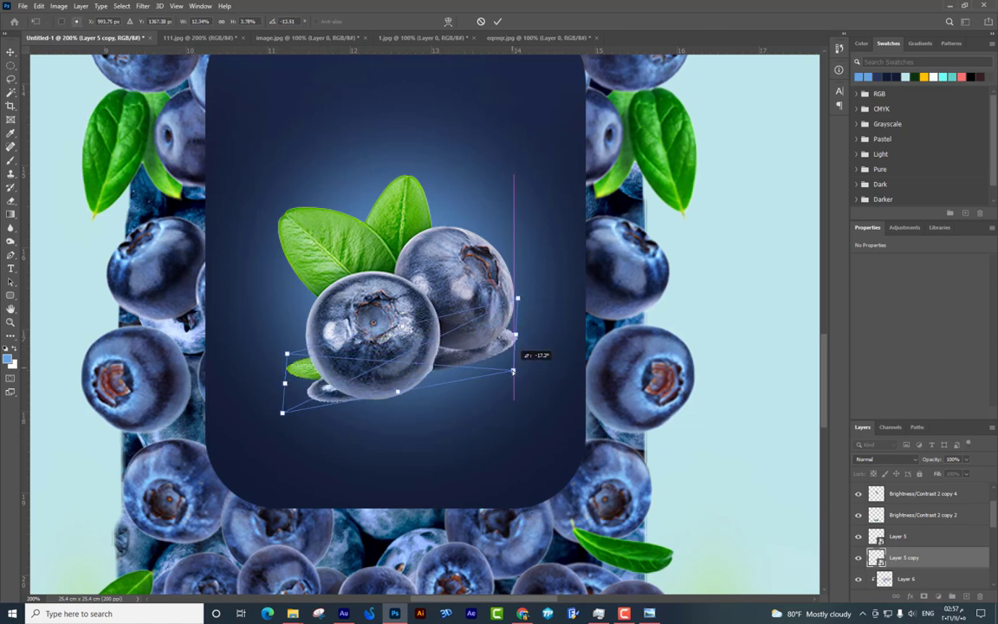
{"action": "left_click_drag", "start_coordinate": [457, 355], "coordinate": [460, 364]}
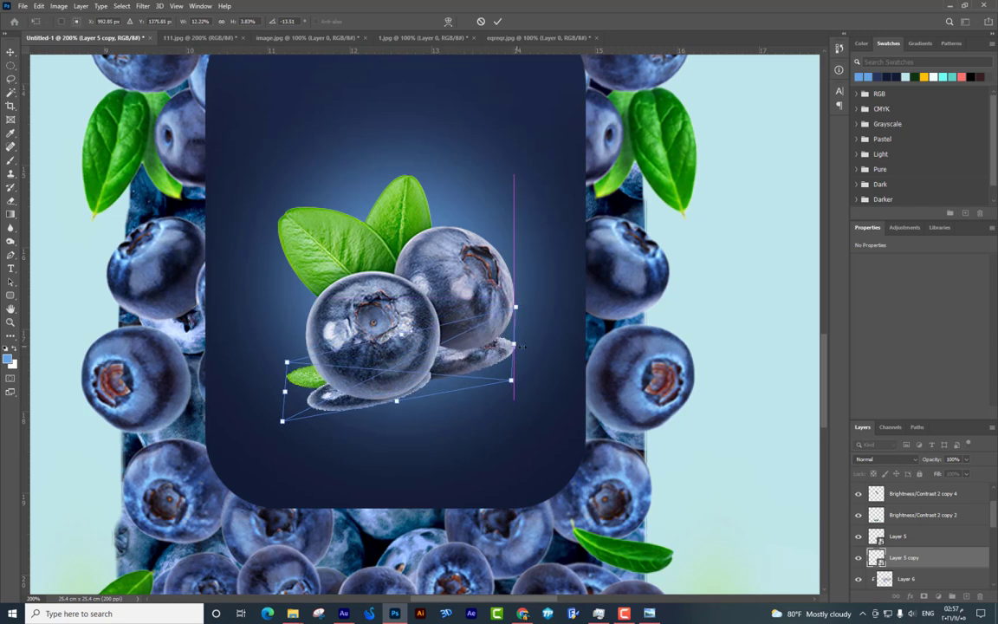
{"action": "left_click_drag", "start_coordinate": [531, 343], "coordinate": [533, 354]}
{"action": "key", "text": "Return"}
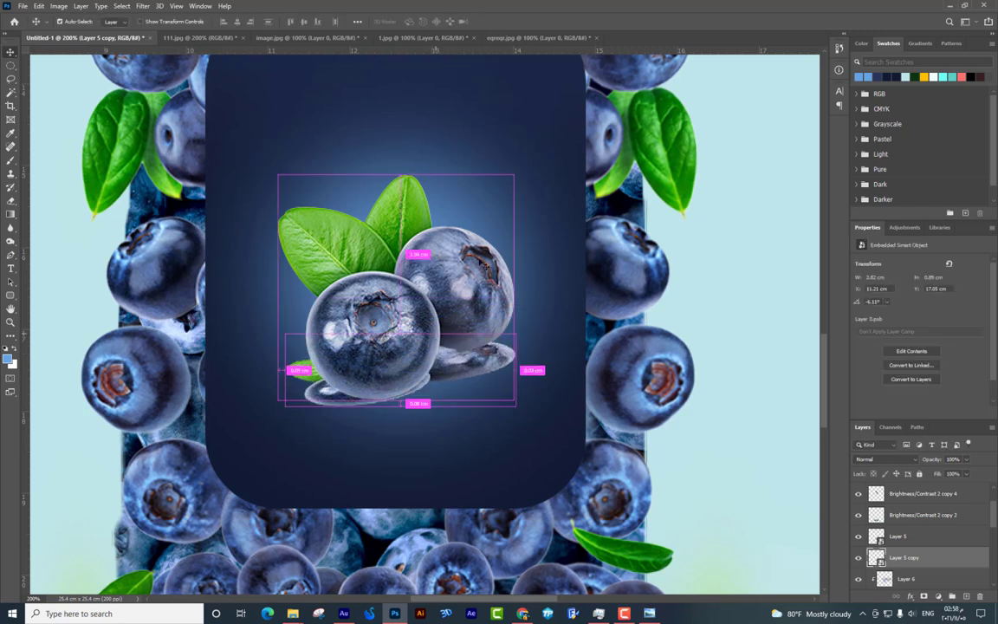
Darken the flattened copy to black and warp it upward under the berries.
{"action": "key", "text": "ctrl+u"}
{"action": "left_click_drag", "start_coordinate": [471, 255], "coordinate": [384, 254]}
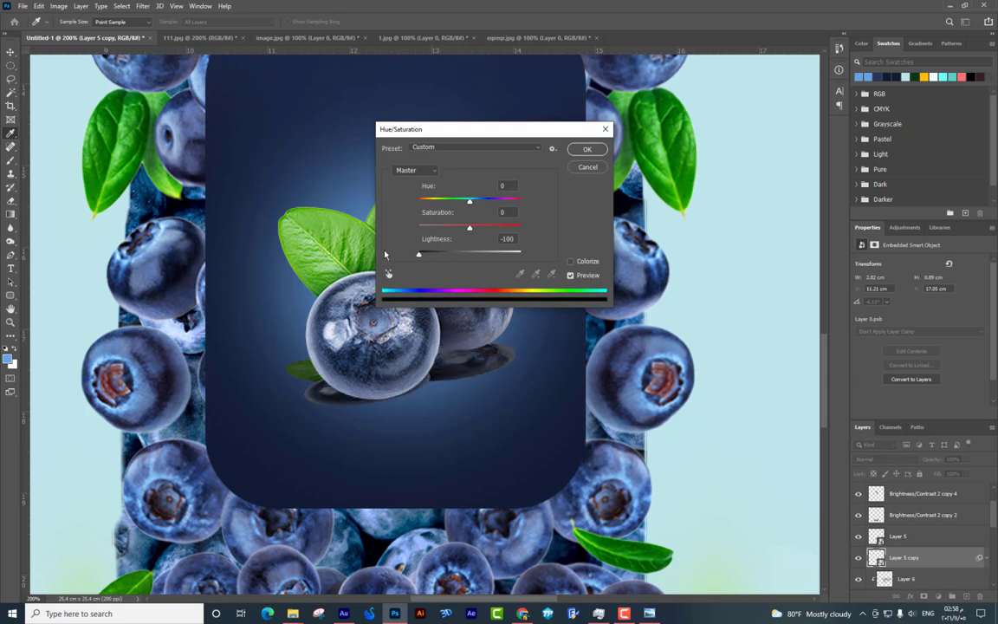
{"action": "key", "text": "Return"}
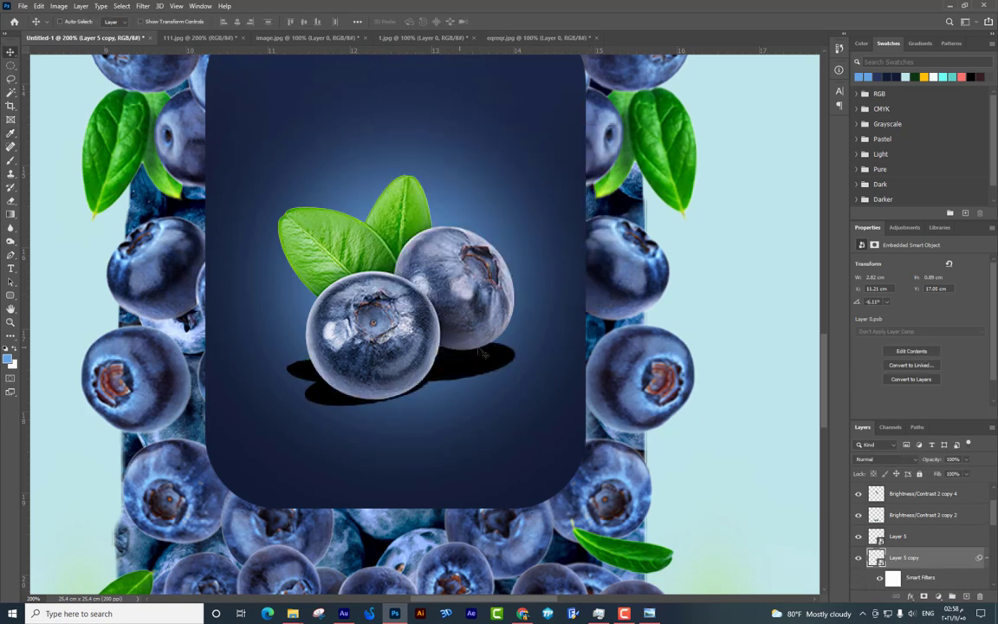
{"action": "key", "text": "ctrl+t"}
{"action": "right_click", "coordinate": [509, 355]}
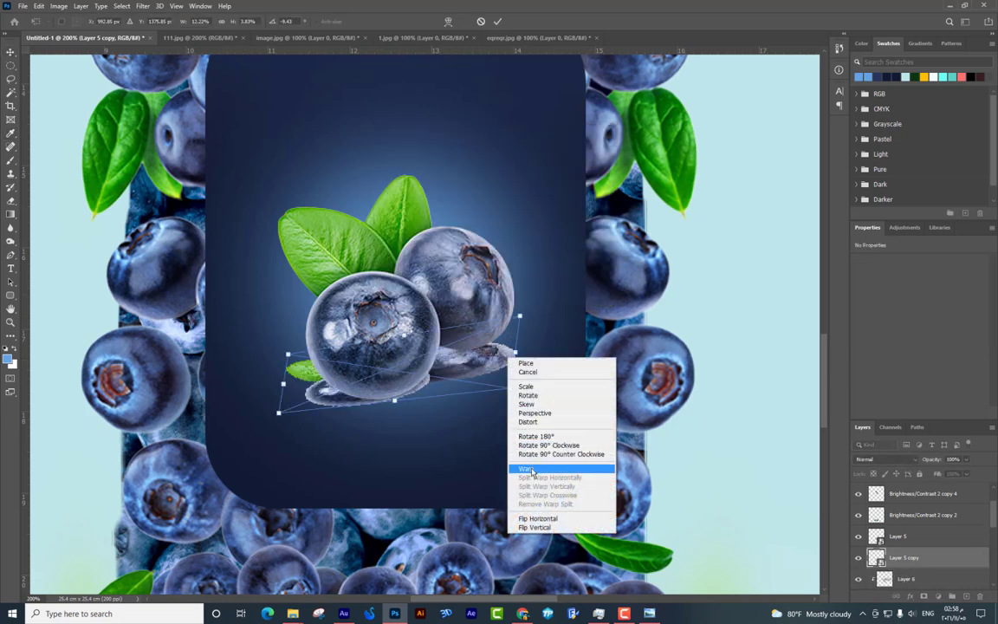
{"action": "left_click", "coordinate": [530, 421]}
{"action": "left_click_drag", "start_coordinate": [491, 367], "coordinate": [488, 347]}
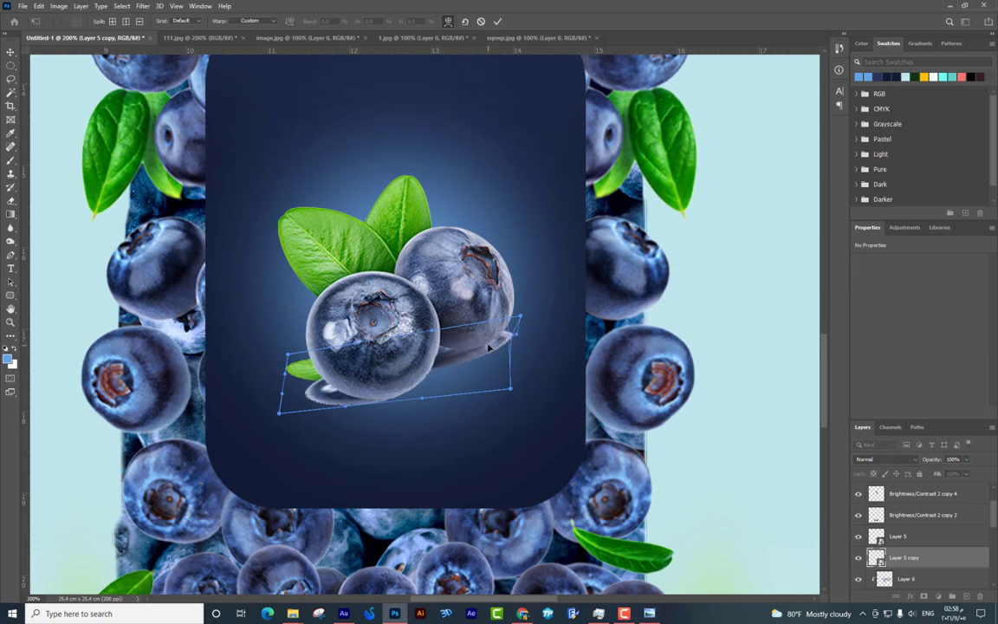
{"action": "key", "text": "Return"}
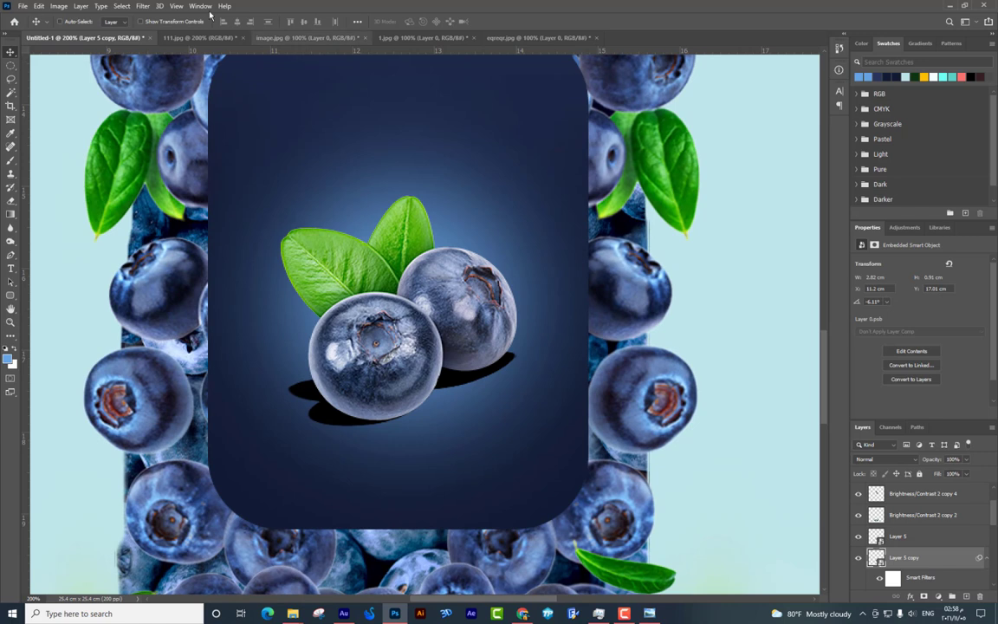
Apply a Motion Blur of distance 82 to the shadow and lower its opacity.
{"action": "left_click", "coordinate": [143, 6]}
{"action": "mouse_move", "coordinate": [149, 139]}
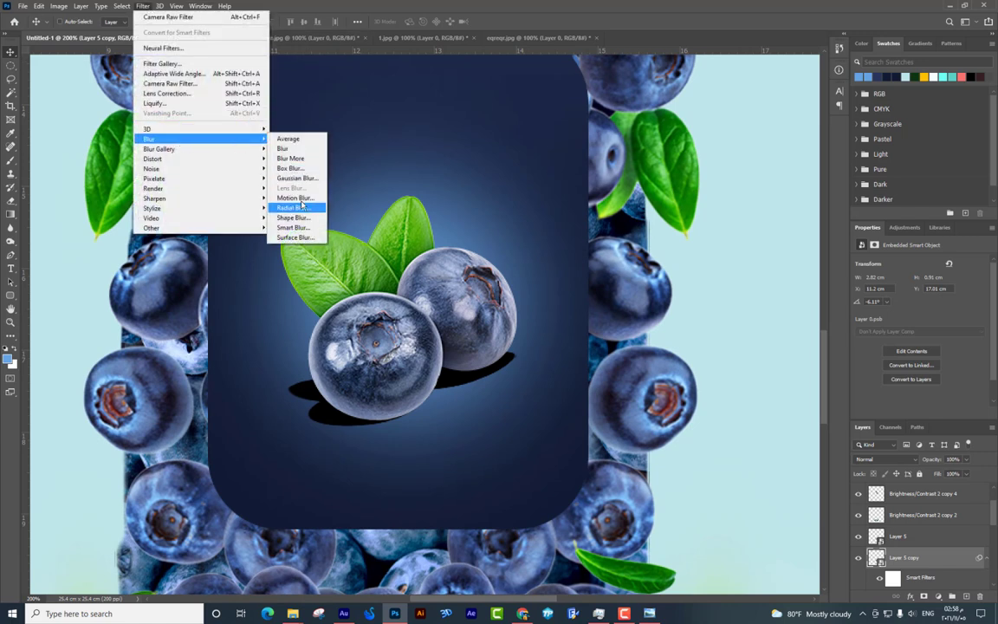
{"action": "left_click", "coordinate": [296, 198]}
{"action": "left_click_drag", "start_coordinate": [440, 314], "coordinate": [449, 316]}
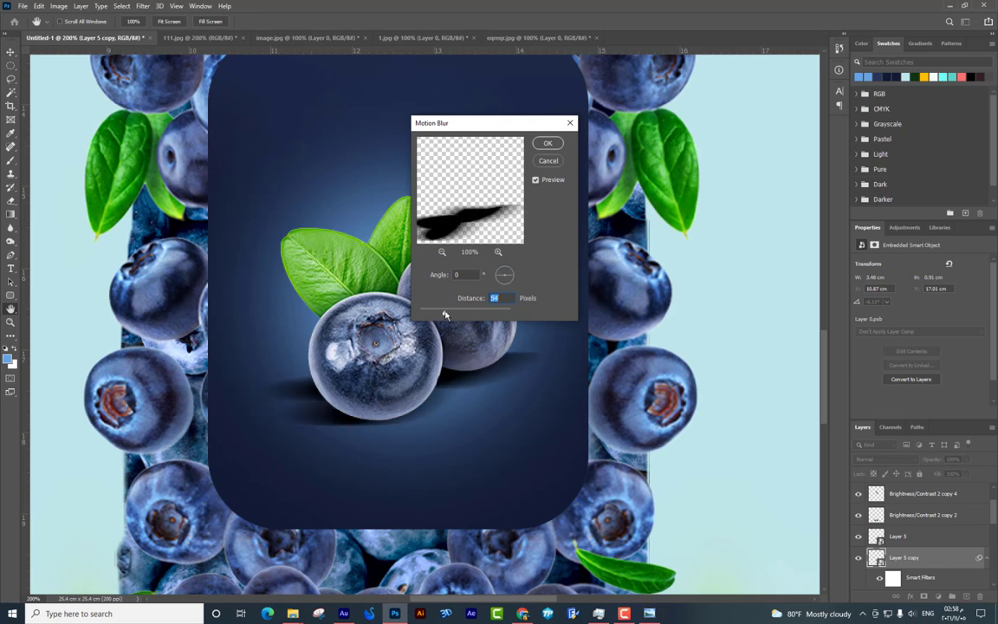
{"action": "key", "text": "Return"}
{"action": "left_click", "coordinate": [946, 475]}
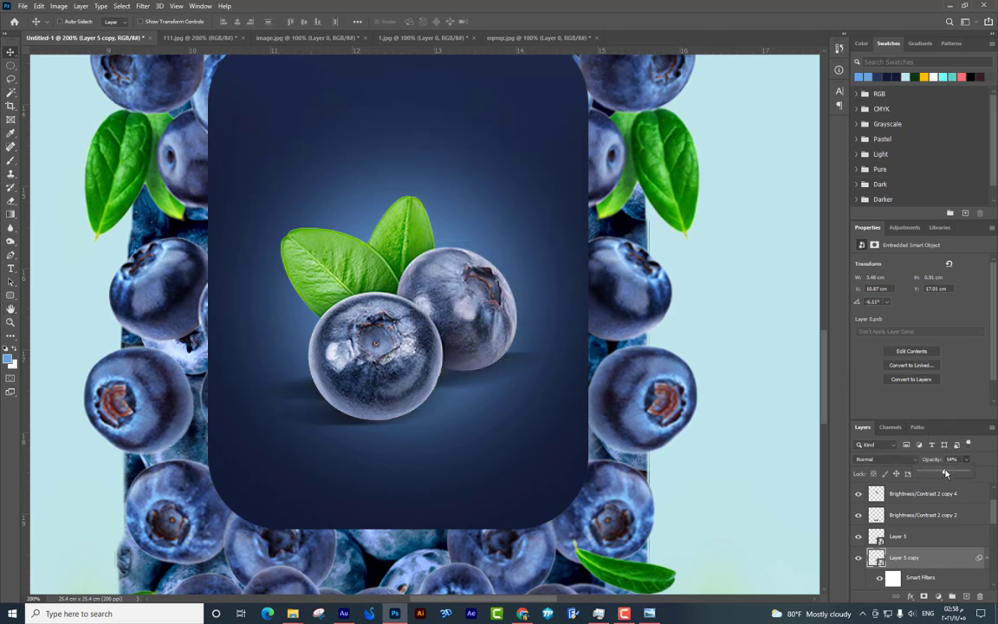
Rotate the blueberry pair about 2.9° and nudge it into place on the label.
{"action": "left_click_drag", "start_coordinate": [524, 391], "coordinate": [565, 474]}
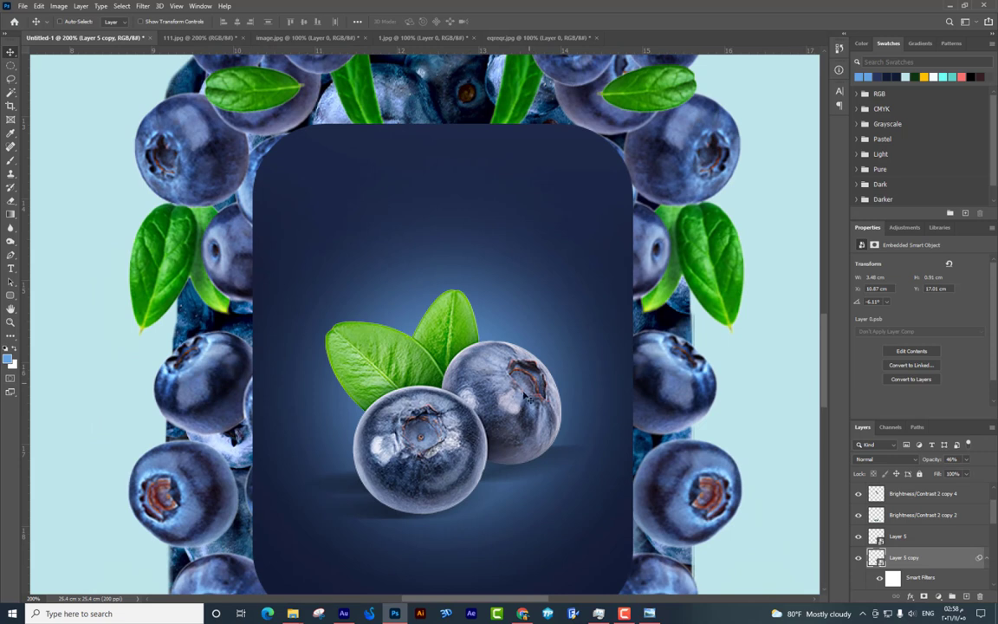
{"action": "left_click", "coordinate": [527, 402], "text": "ctrl"}
{"action": "key", "text": "ctrl+t"}
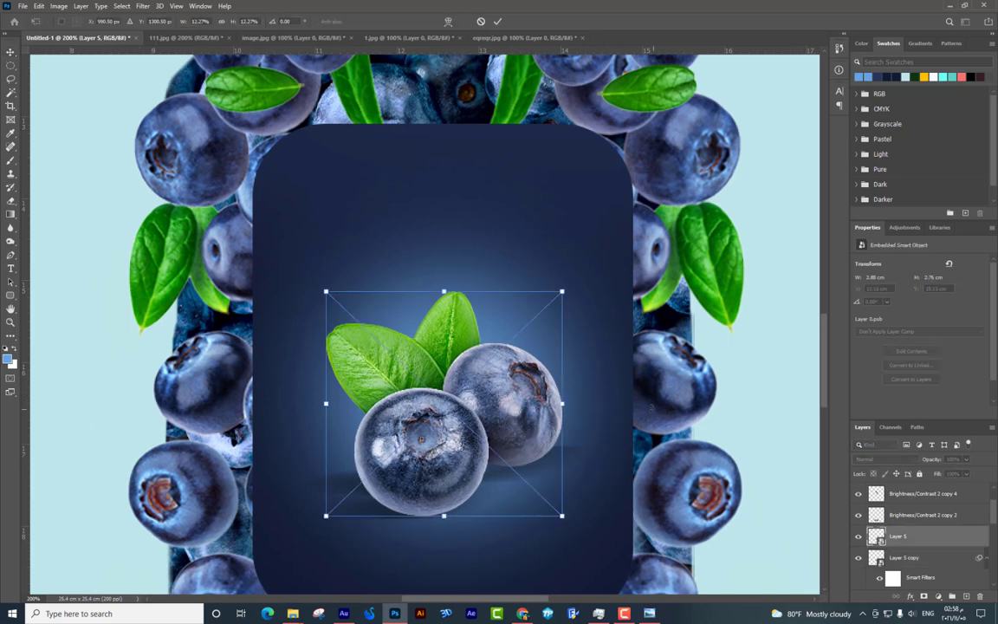
{"action": "left_click_drag", "start_coordinate": [589, 392], "coordinate": [587, 408]}
{"action": "key", "text": "Return"}
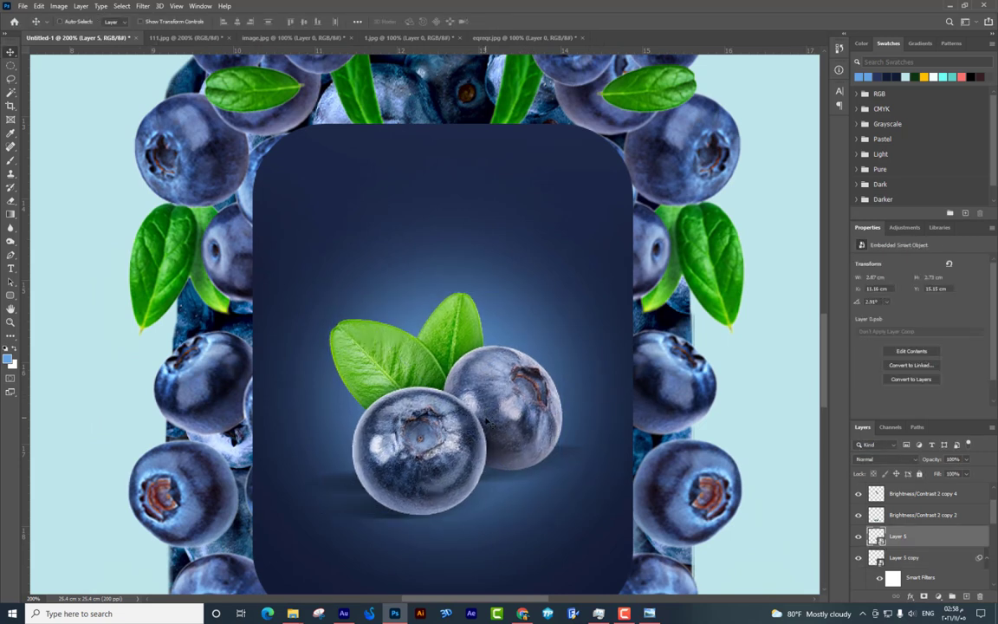
{"action": "left_click_drag", "start_coordinate": [485, 422], "coordinate": [488, 422]}
{"action": "scroll", "coordinate": [487, 422], "scroll_direction": "down", "scroll_amount": 1}
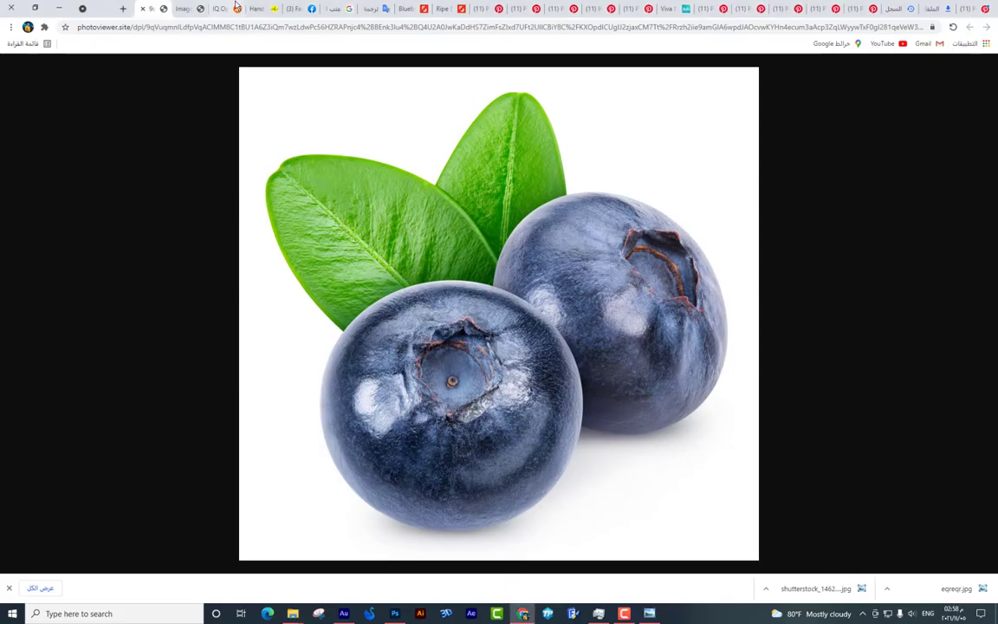
Search Google Images for 'لوجو المراعي' and copy the large PNG Almarai logo.
{"action": "left_click", "coordinate": [340, 8]}
{"action": "type", "text": "g "}
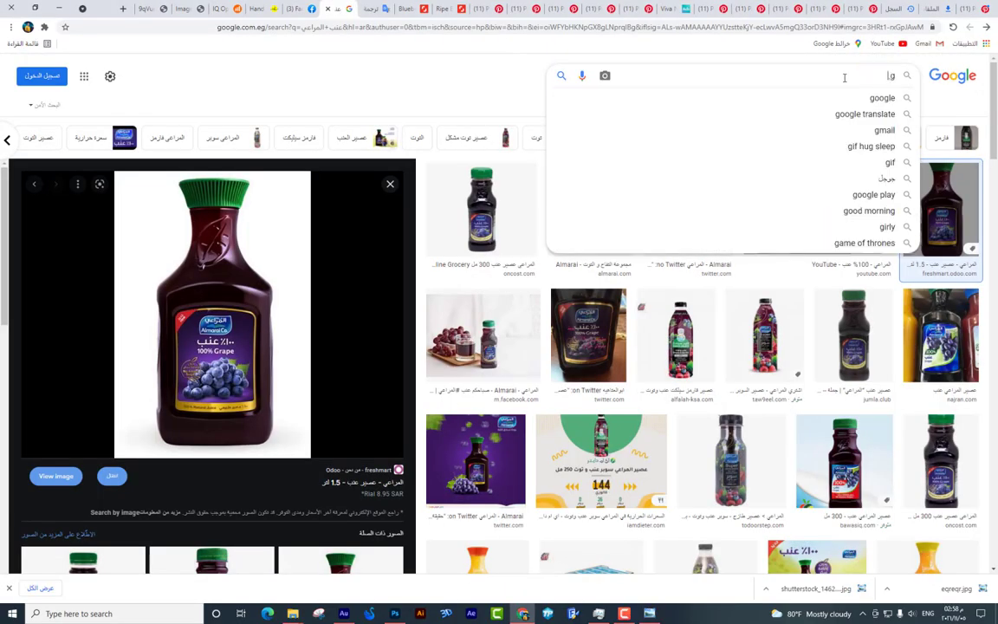
{"action": "type", "text": "لوجو ا"}
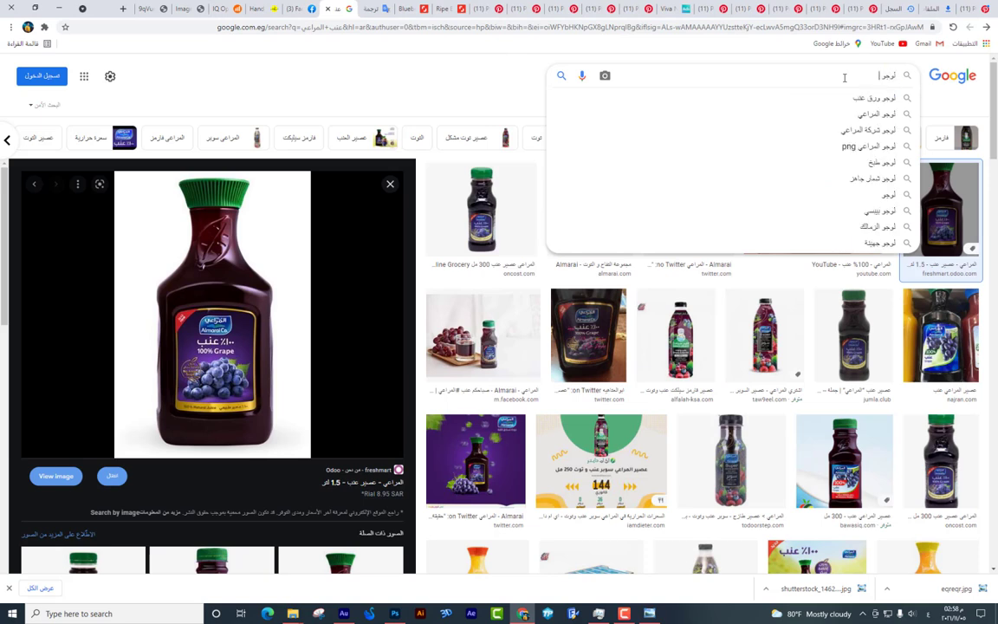
{"action": "type", "text": "لمراعي"}
{"action": "key", "text": "Return"}
{"action": "left_click", "coordinate": [845, 77]}
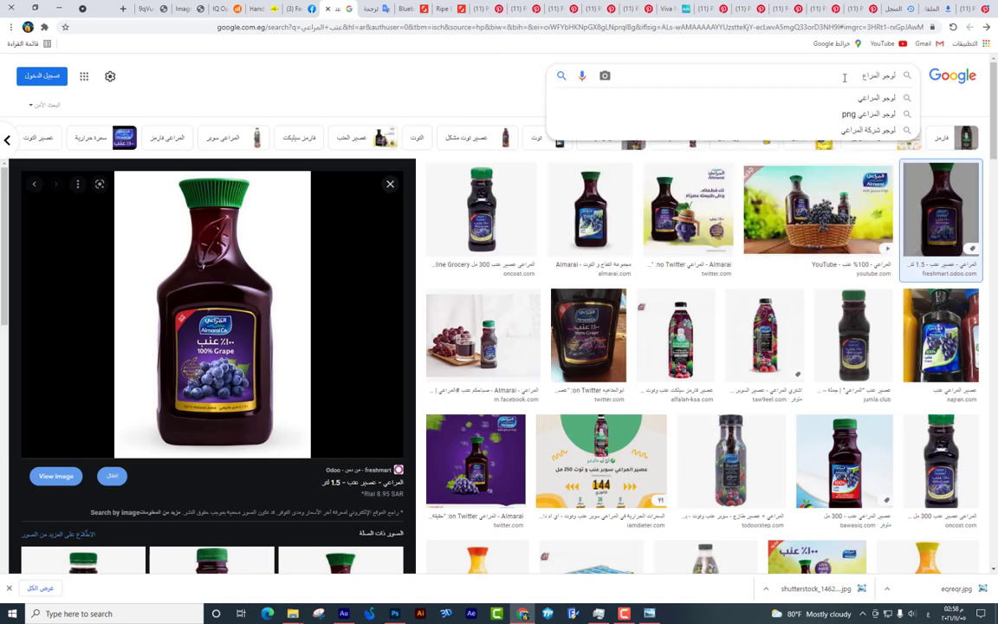
{"action": "left_click", "coordinate": [828, 97]}
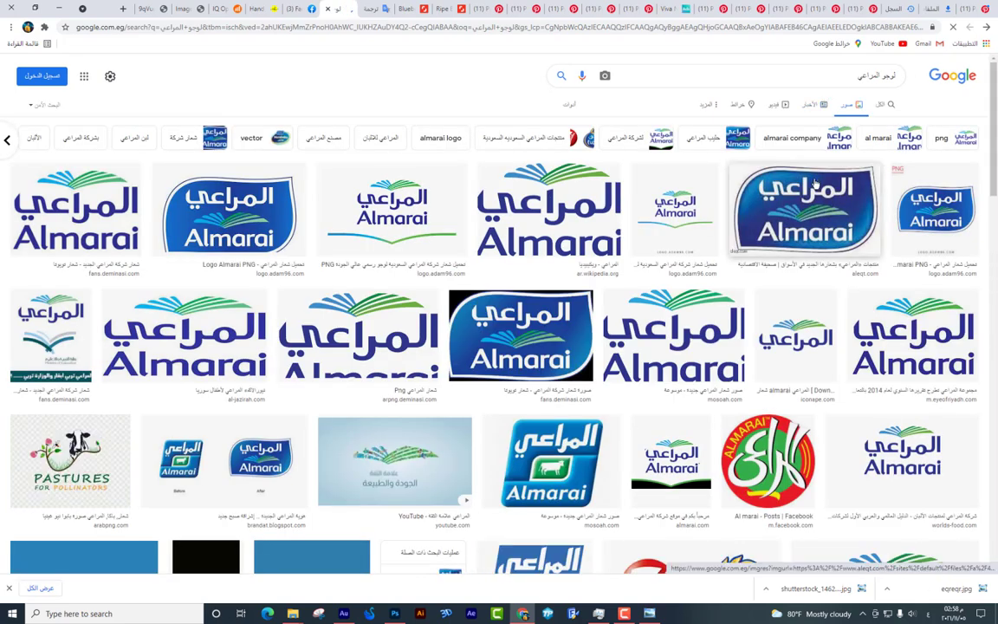
{"action": "left_click", "coordinate": [806, 209]}
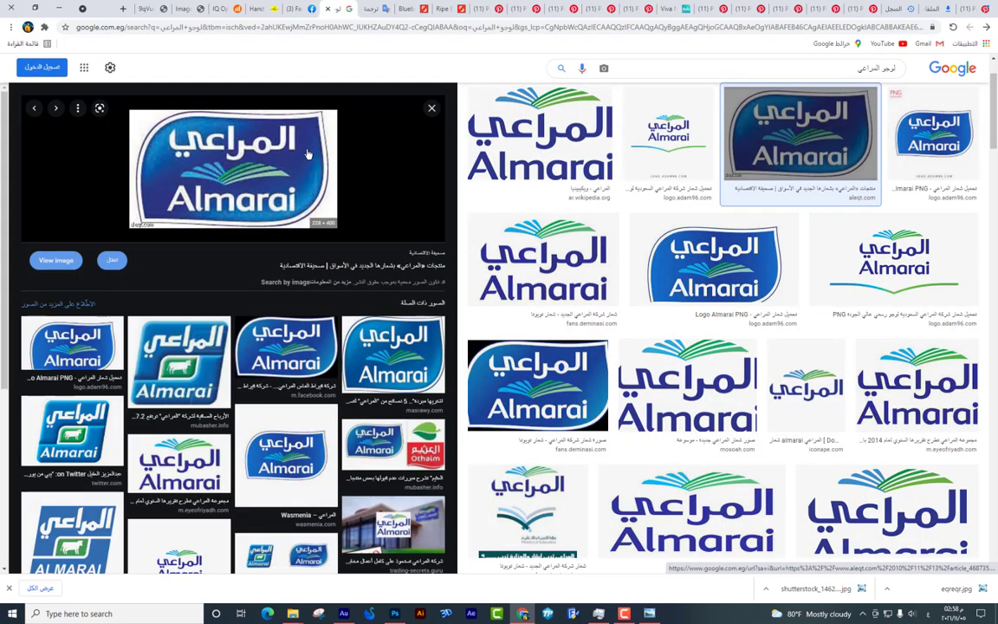
{"action": "key", "text": "Right"}
{"action": "right_click", "coordinate": [321, 208]}
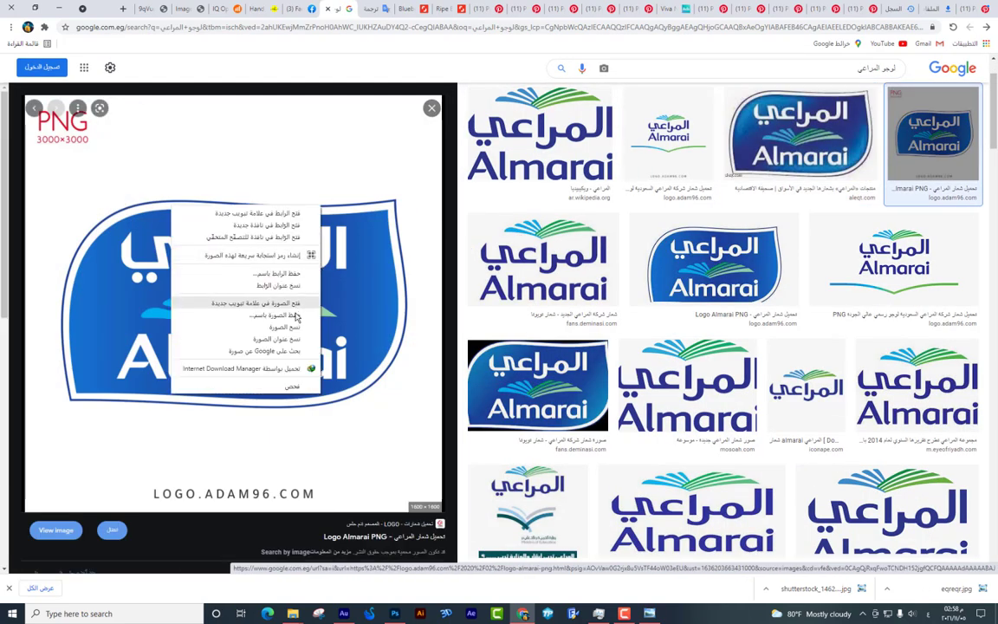
{"action": "left_click", "coordinate": [295, 317]}
Paste the Almarai logo and delete its white background with the Magic Wand.
{"action": "key", "text": "ctrl+v"}
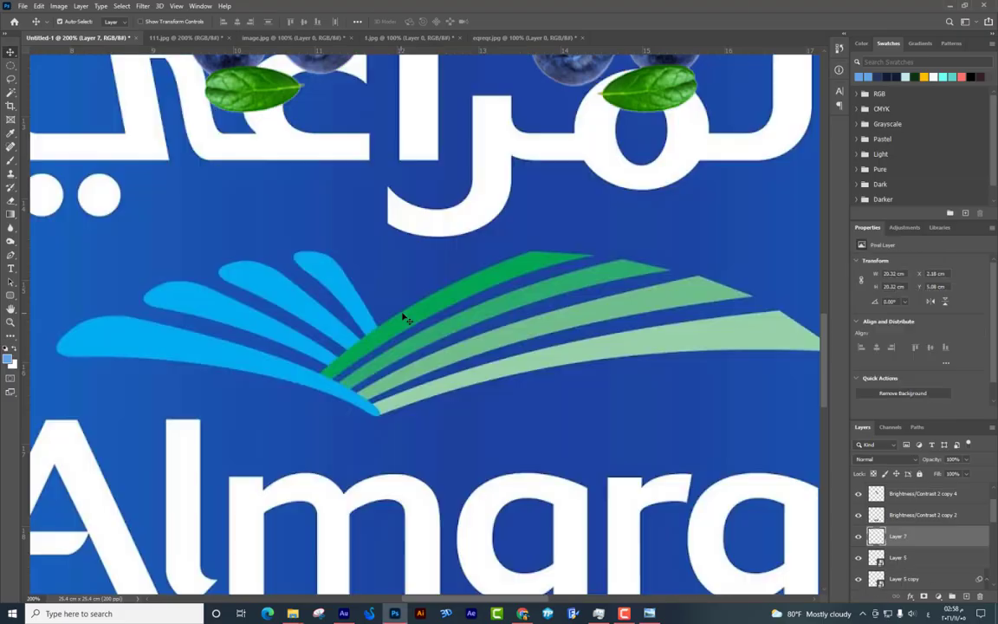
{"action": "key", "text": "ctrl+minus"}
{"action": "key", "text": "ctrl+minus"}
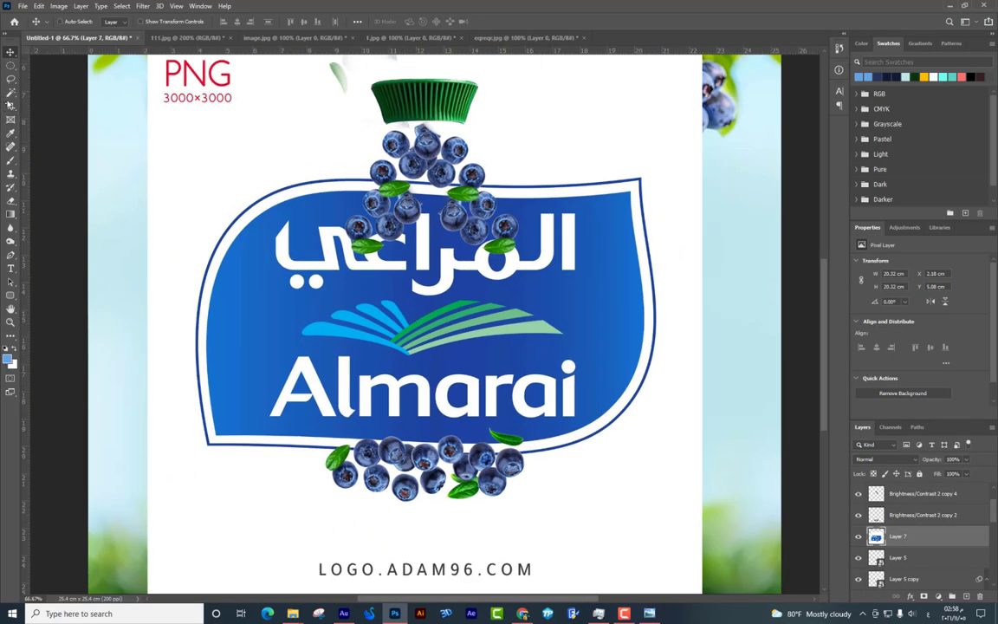
{"action": "left_click", "coordinate": [10, 92]}
{"action": "left_click", "coordinate": [283, 123]}
{"action": "key", "text": "Delete"}
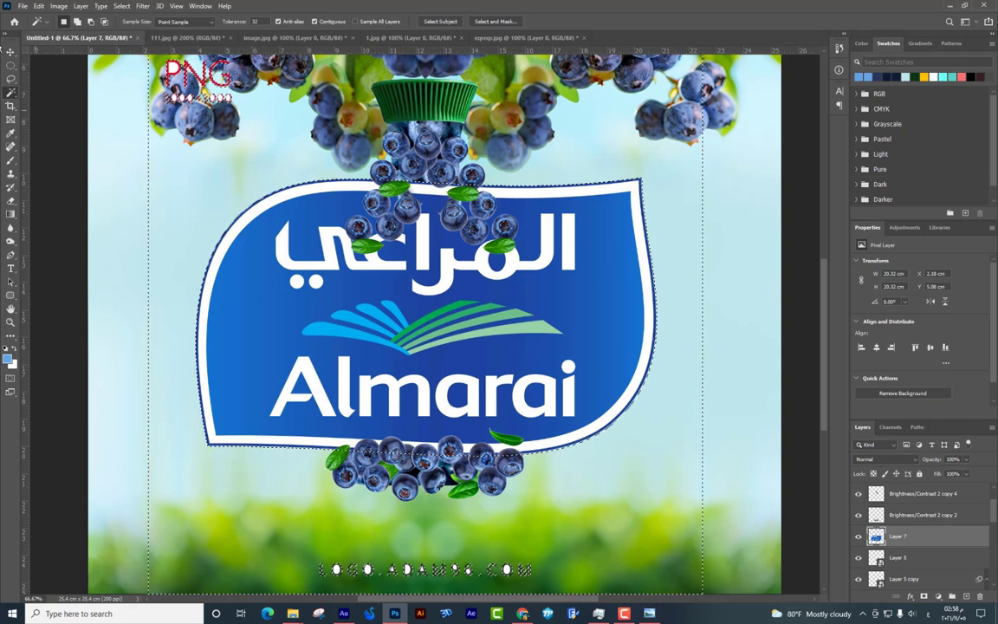
Select a rectangle around the logo badge and convert the logo layer to a Smart Object.
{"action": "right_click", "coordinate": [11, 65]}
{"action": "left_click", "coordinate": [52, 61]}
{"action": "mouse_move", "coordinate": [154, 160]}
{"action": "left_mouse_down"}
{"action": "mouse_move", "coordinate": [619, 466]}
{"action": "mouse_move", "coordinate": [714, 515]}
{"action": "left_mouse_up"}
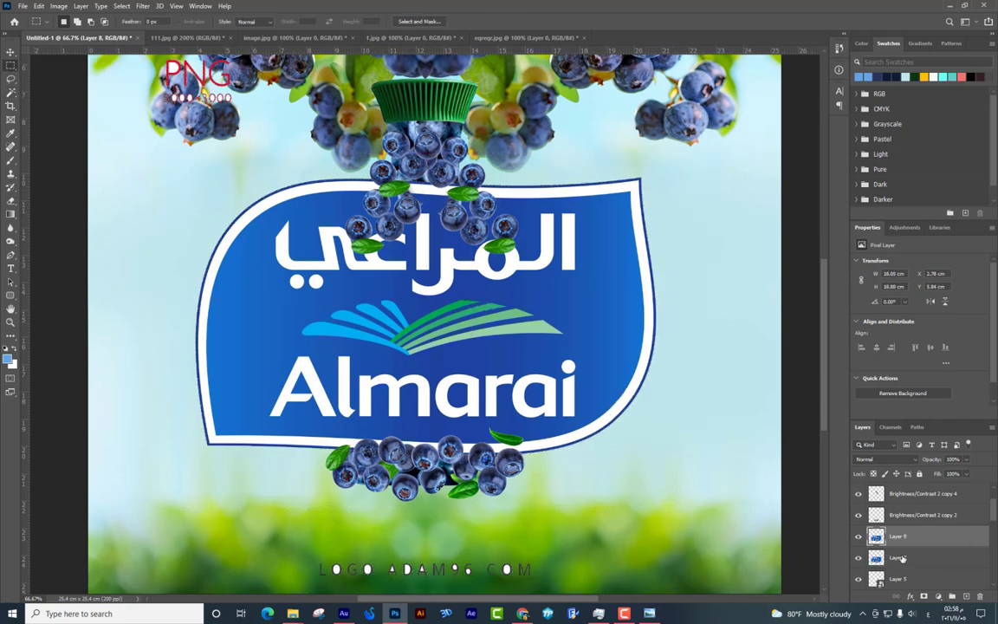
{"action": "right_click", "coordinate": [899, 538]}
{"action": "left_click", "coordinate": [832, 219]}
Shrink the logo and position it at the top of the dark label.
{"action": "key", "text": "ctrl+t"}
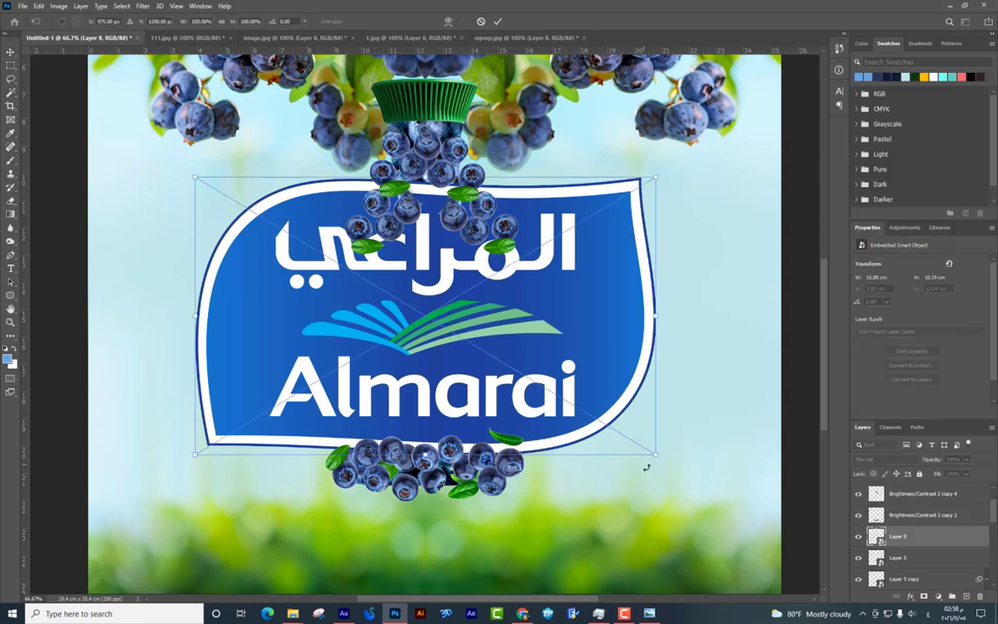
{"action": "left_click_drag", "start_coordinate": [656, 453], "coordinate": [479, 336]}
{"action": "mouse_move", "coordinate": [457, 272]}
{"action": "left_mouse_down"}
{"action": "mouse_move", "coordinate": [465, 289]}
{"action": "mouse_move", "coordinate": [451, 299]}
{"action": "mouse_move", "coordinate": [469, 276]}
{"action": "left_mouse_up"}
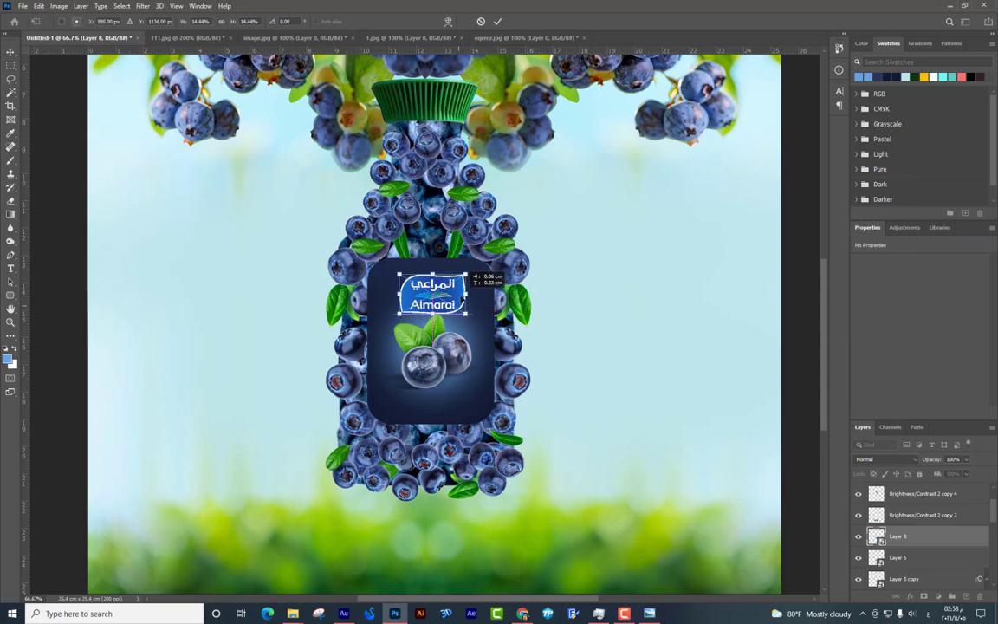
{"action": "key", "text": "Return"}
{"action": "key", "text": "ctrl+plus"}
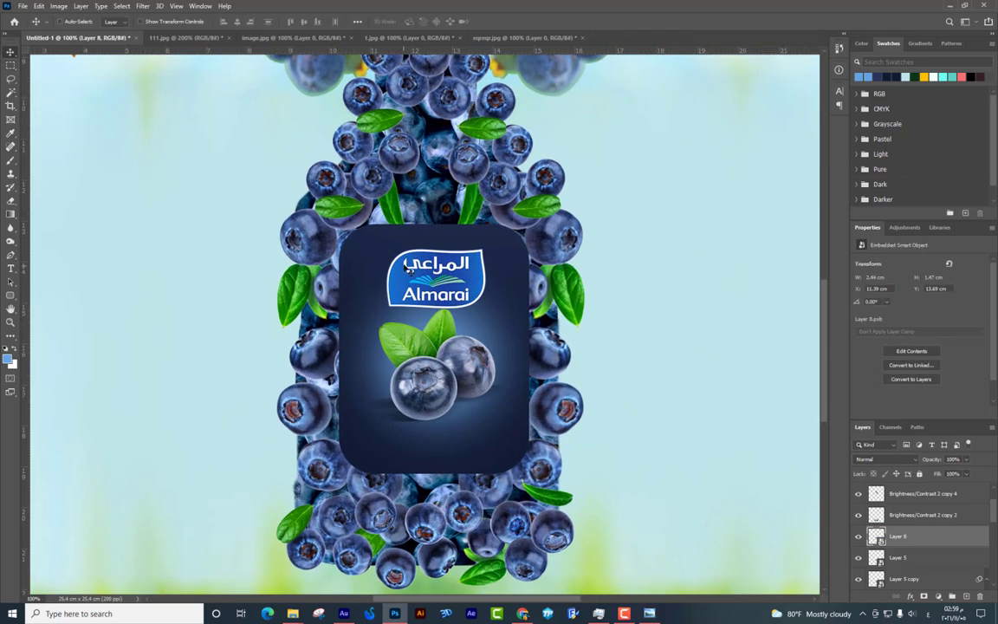
{"action": "left_click_drag", "start_coordinate": [440, 274], "coordinate": [438, 268]}
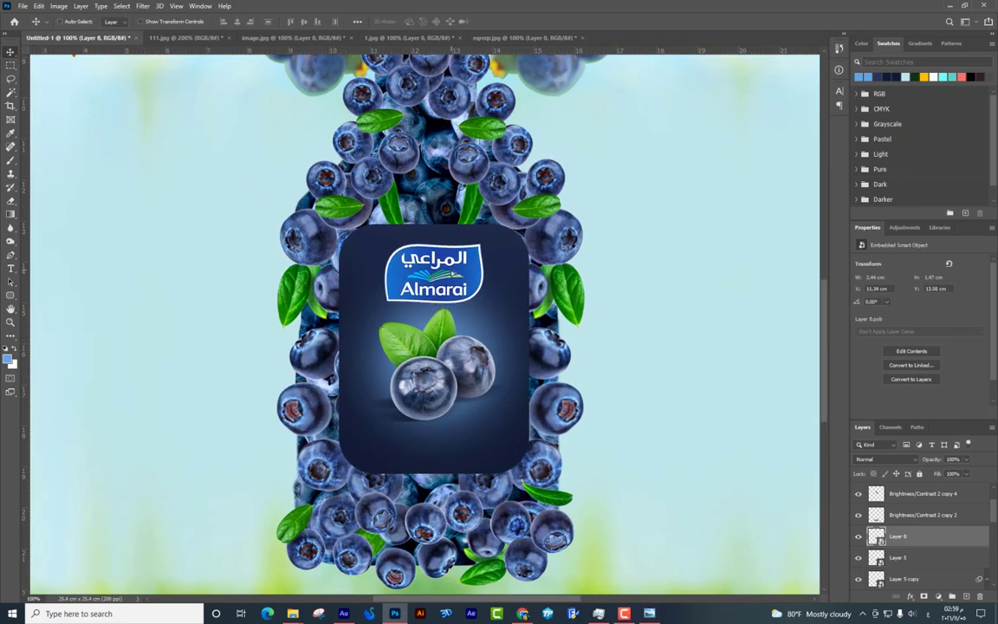
{"action": "left_click", "coordinate": [486, 317]}
Duplicate the Layer 6 label background and merge the copy back into the card.
{"action": "key", "text": "ctrl+t"}
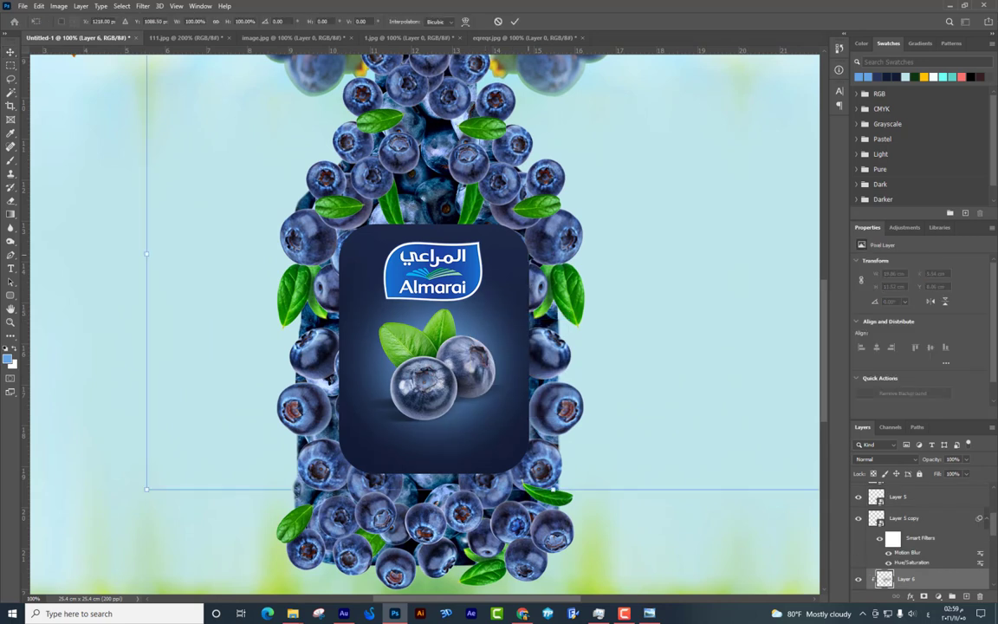
{"action": "key", "text": "Return"}
{"action": "key", "text": "ctrl+j"}
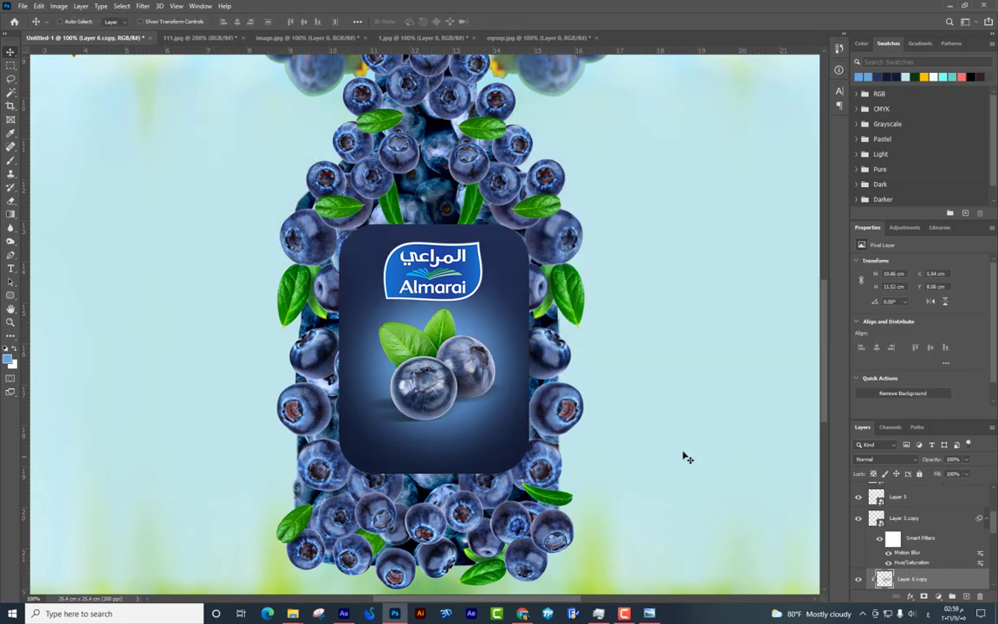
{"action": "left_click_drag", "start_coordinate": [463, 341], "coordinate": [460, 385]}
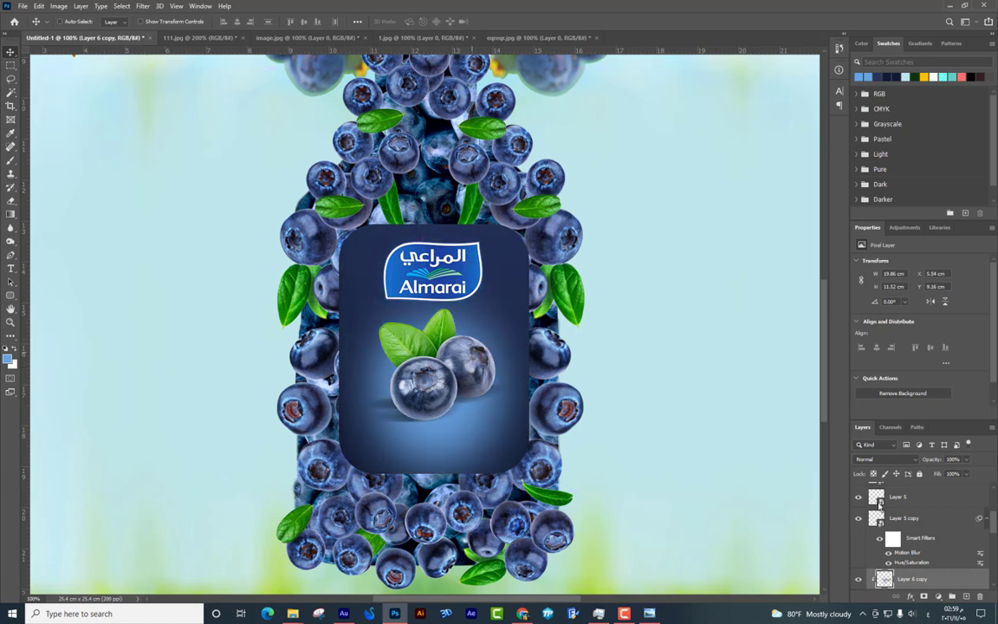
{"action": "scroll", "coordinate": [919, 546], "scroll_direction": "down", "scroll_amount": 3}
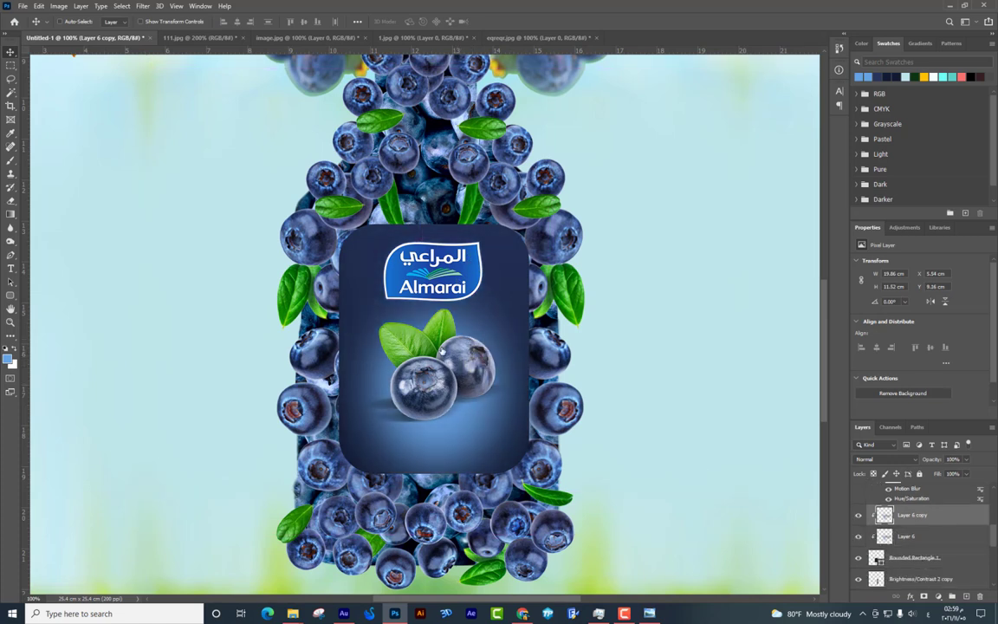
{"action": "left_click_drag", "start_coordinate": [441, 350], "coordinate": [617, 350]}
{"action": "key", "text": "ctrl+z"}
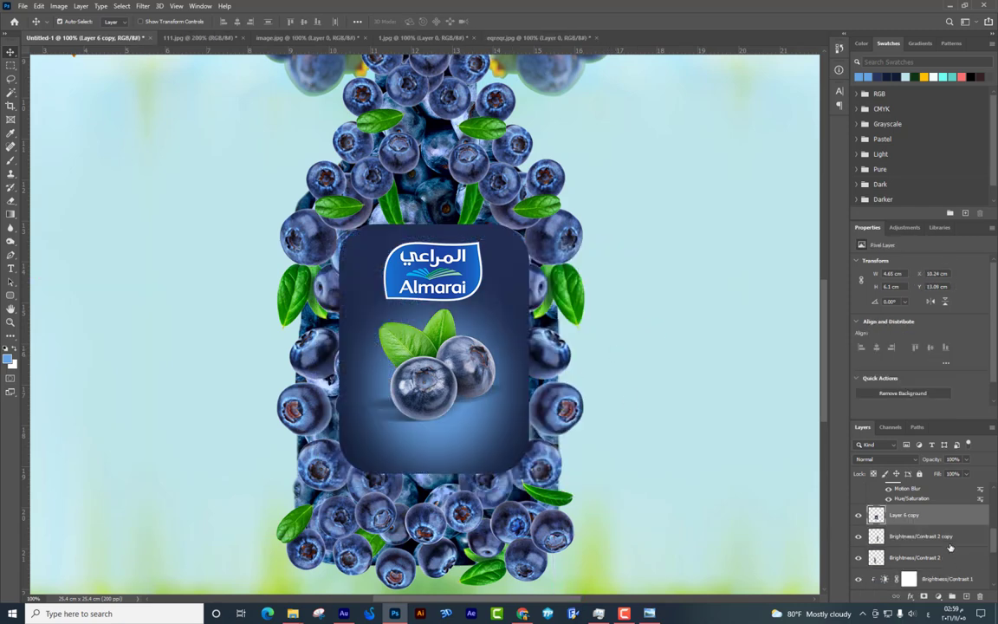
Shift the card's Hue +18 toward violet-purple.
{"action": "key", "text": "ctrl+u"}
{"action": "left_click_drag", "start_coordinate": [666, 204], "coordinate": [689, 207]}
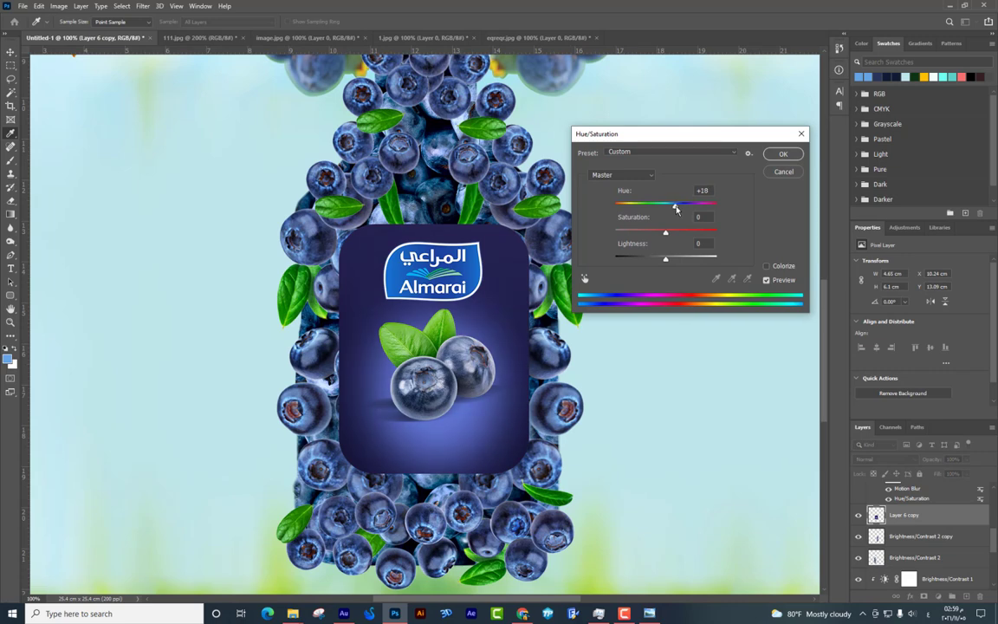
{"action": "key", "text": "Return"}
{"action": "scroll", "coordinate": [639, 153], "scroll_direction": "up", "scroll_amount": 2}
{"action": "scroll", "coordinate": [521, 319], "scroll_direction": "up", "scroll_amount": 2}
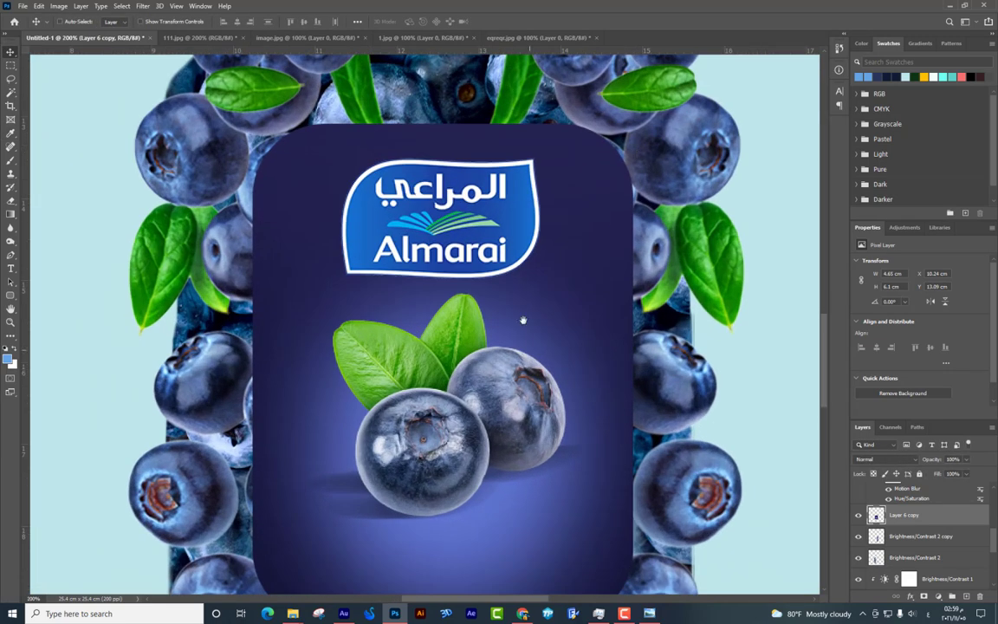
Add the Arabic text 'طبيعي ١٠٠@' in a text box on the label.
{"action": "scroll", "coordinate": [513, 197], "scroll_direction": "down", "scroll_amount": 2}
{"action": "key", "text": "t"}
{"action": "left_click_drag", "start_coordinate": [380, 291], "coordinate": [517, 336]}
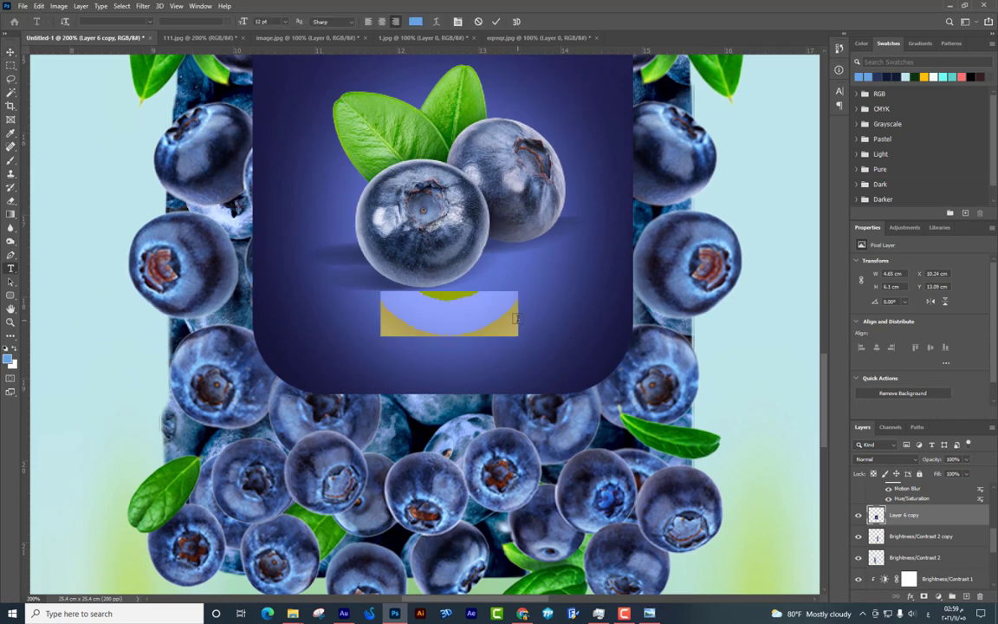
{"action": "type", "text": "طبيعي ١٠٠"}
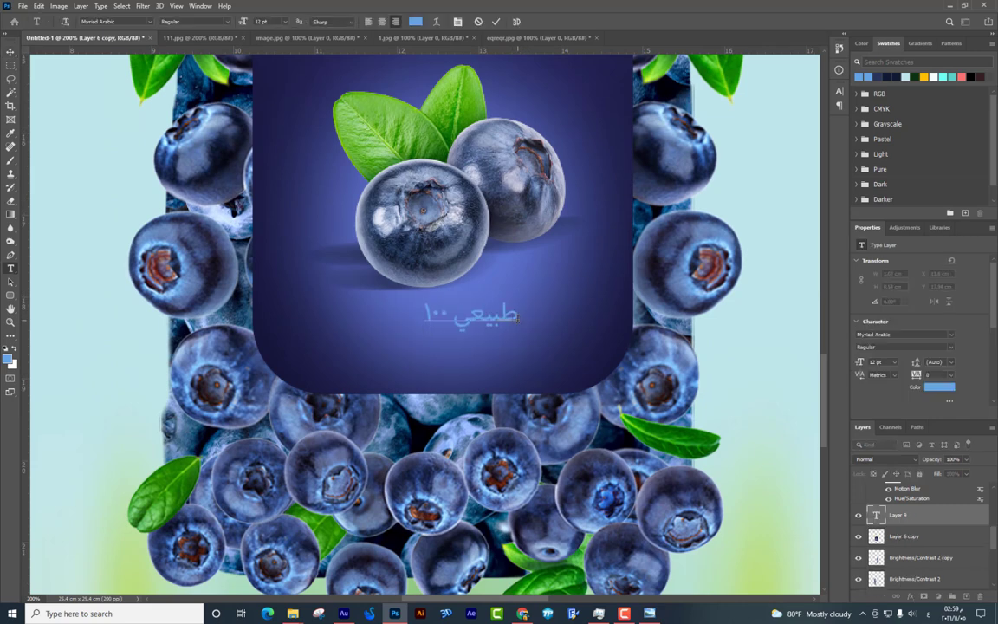
{"action": "type", "text": "@"}
Set the Arabic text to Handy Bold in white.
{"action": "key", "text": "ctrl+a"}
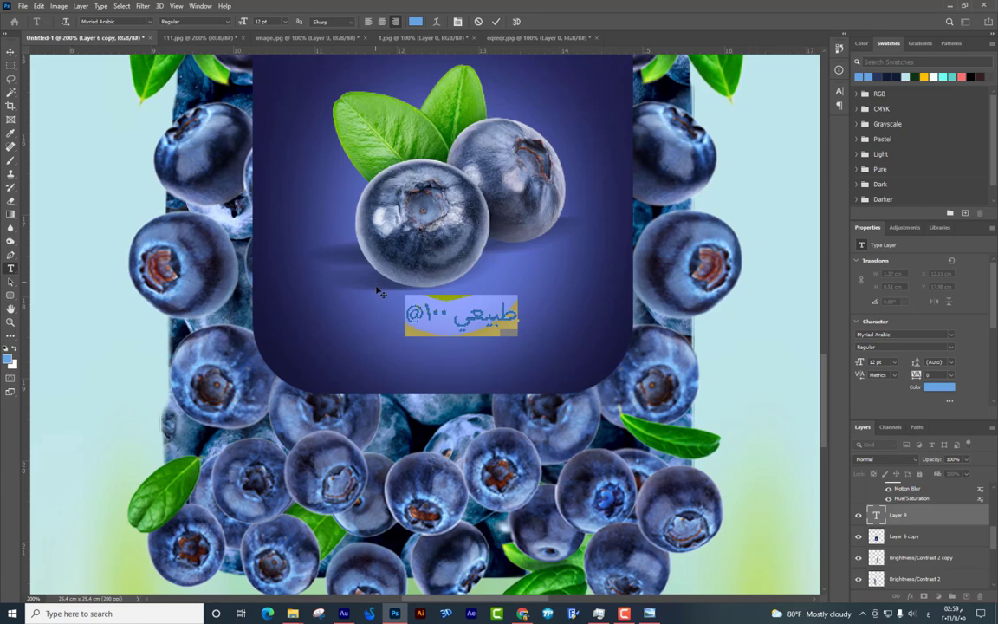
{"action": "left_click", "coordinate": [427, 316]}
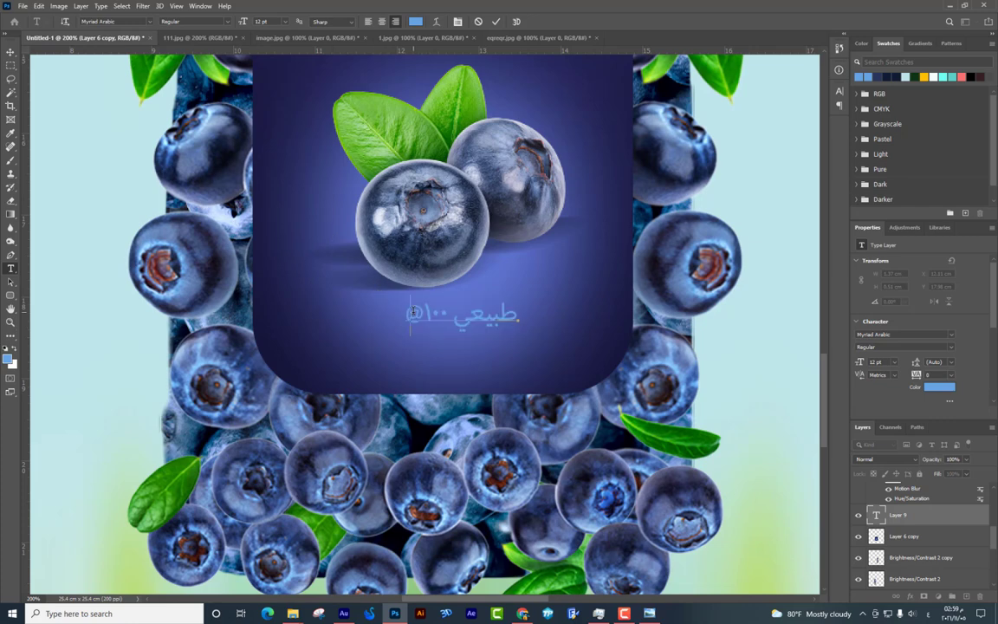
{"action": "type", "text": "٪"}
{"action": "key", "text": "ctrl+a"}
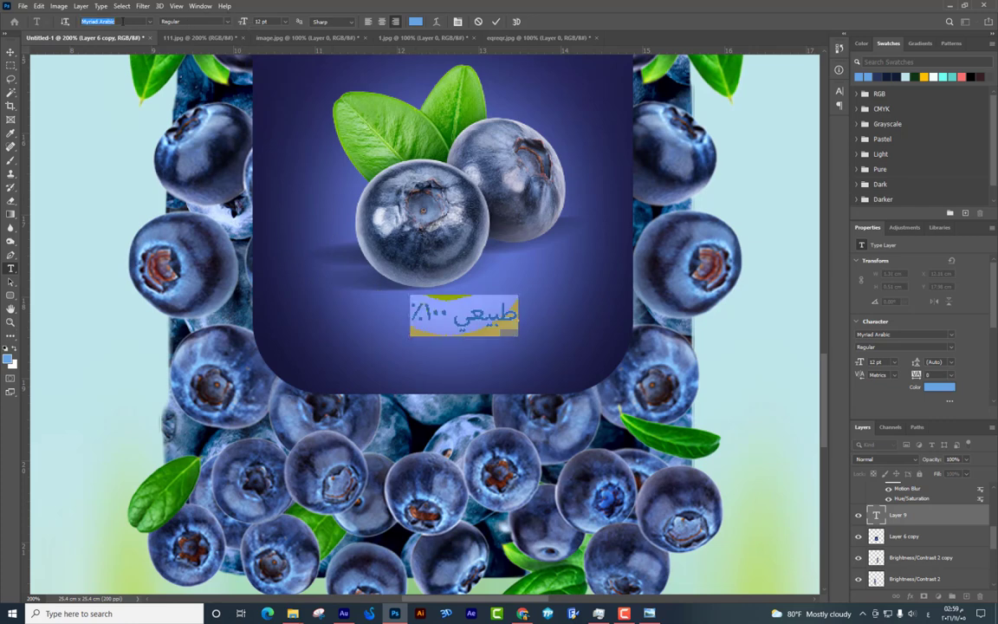
{"action": "type", "text": "Handy"}
{"action": "key", "text": "Return"}
{"action": "left_click", "coordinate": [9, 358]}
{"action": "left_click", "coordinate": [733, 180]}
{"action": "left_click", "coordinate": [957, 174]}
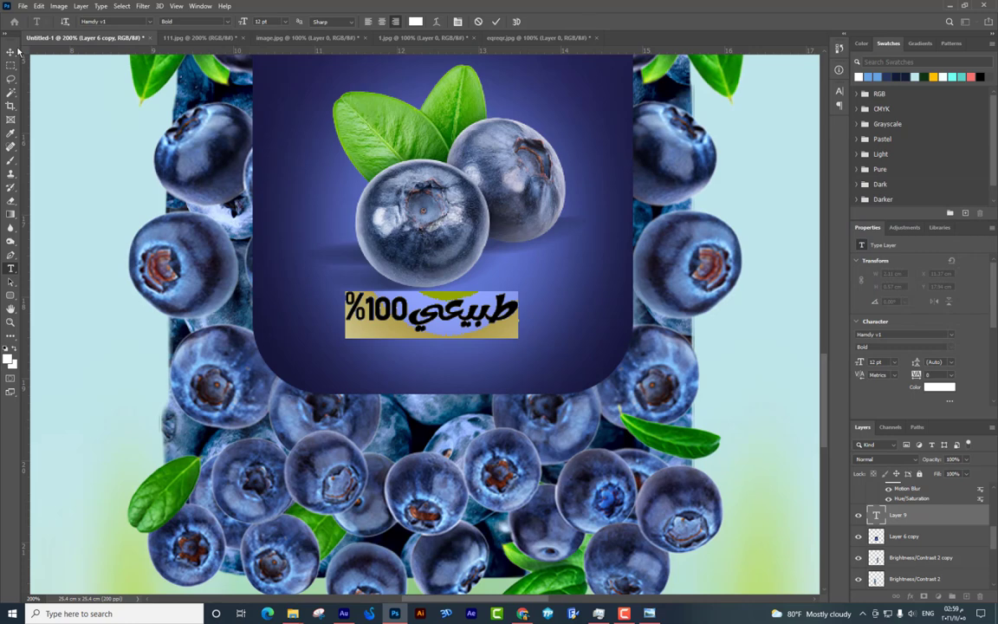
{"action": "left_click", "coordinate": [10, 52]}
Move the Arabic text below the blueberries and zoom around to check its placement.
{"action": "mouse_move", "coordinate": [511, 294]}
{"action": "left_mouse_down"}
{"action": "mouse_move", "coordinate": [525, 309]}
{"action": "mouse_move", "coordinate": [538, 295]}
{"action": "left_mouse_up"}
{"action": "key", "text": "ctrl+t"}
{"action": "key", "text": "Escape"}
{"action": "key", "text": "ctrl+minus"}
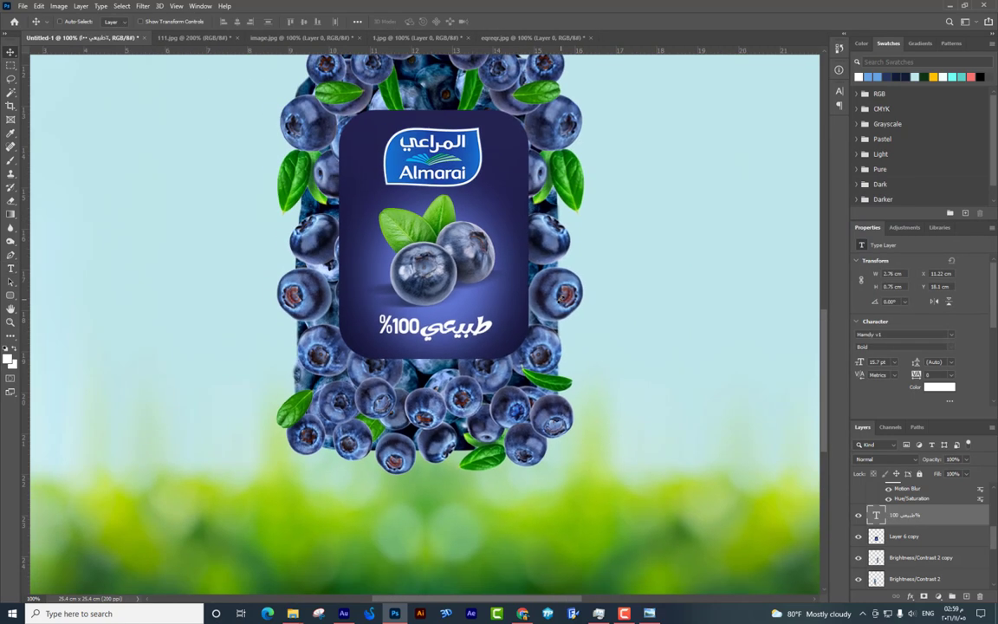
{"action": "key", "text": "ctrl+minus"}
{"action": "key", "text": "ctrl+plus"}
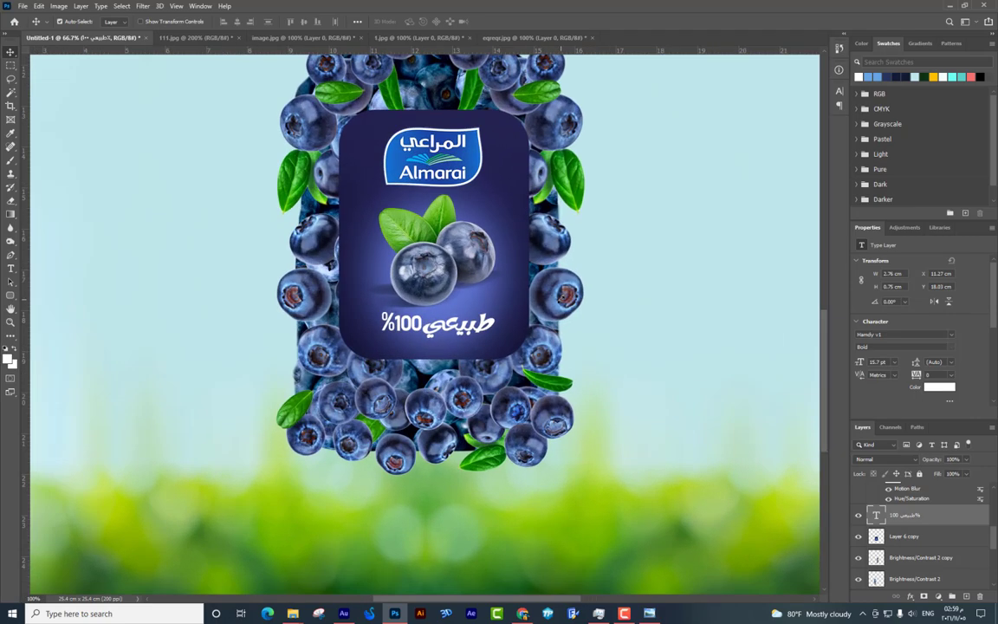
{"action": "key", "text": "ctrl+minus"}
{"action": "key", "text": "ctrl+plus"}
{"action": "key", "text": "ctrl+plus"}
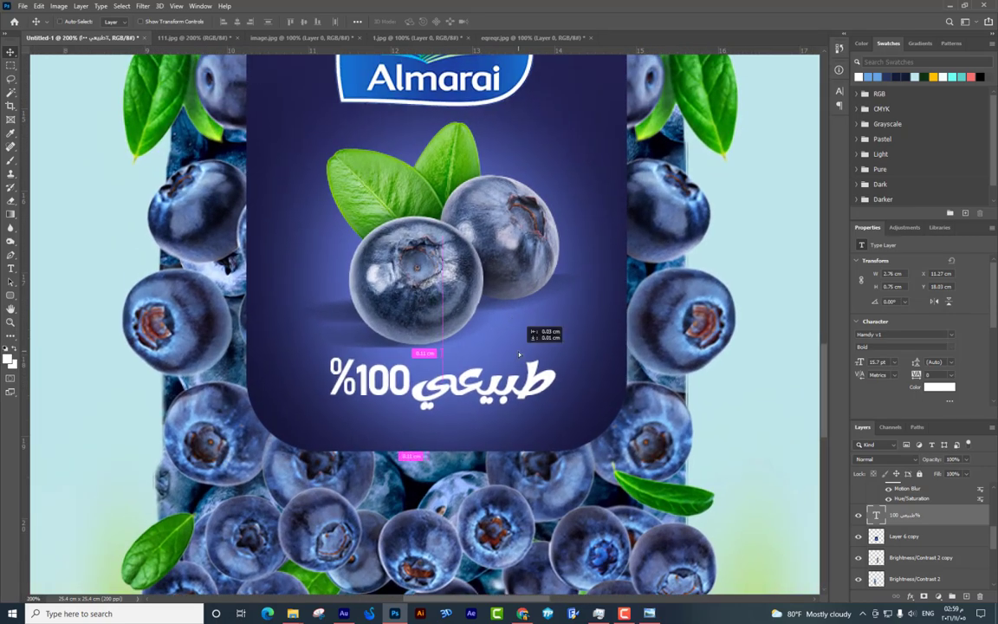
{"action": "key", "text": "ctrl+minus"}
{"action": "key", "text": "ctrl+minus"}
{"action": "key", "text": "ctrl+minus"}
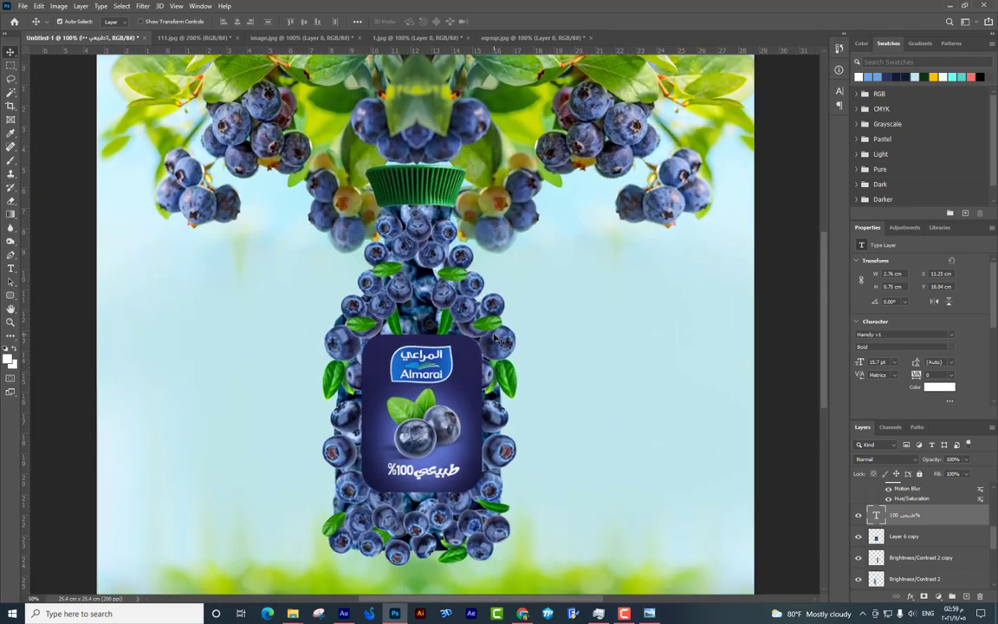
{"action": "key", "text": "ctrl+minus"}
{"action": "key", "text": "ctrl+plus"}
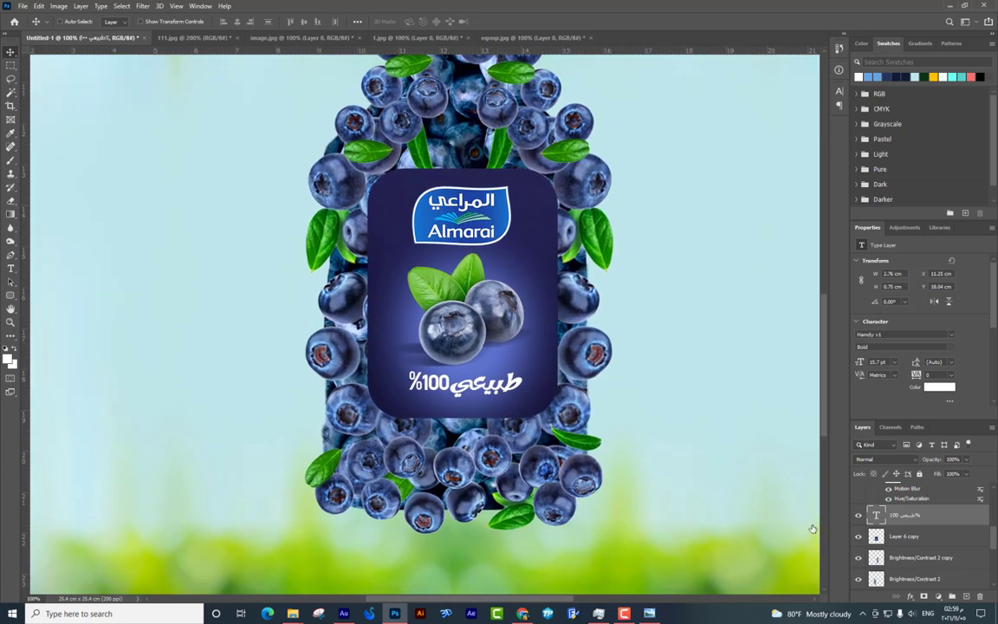
{"action": "scroll", "coordinate": [901, 524], "scroll_direction": "up", "scroll_amount": 2}
Stamp the label's logo, berries and text into one merged layer, keeping it centred.
{"action": "key", "text": "ctrl+shift+alt+e"}
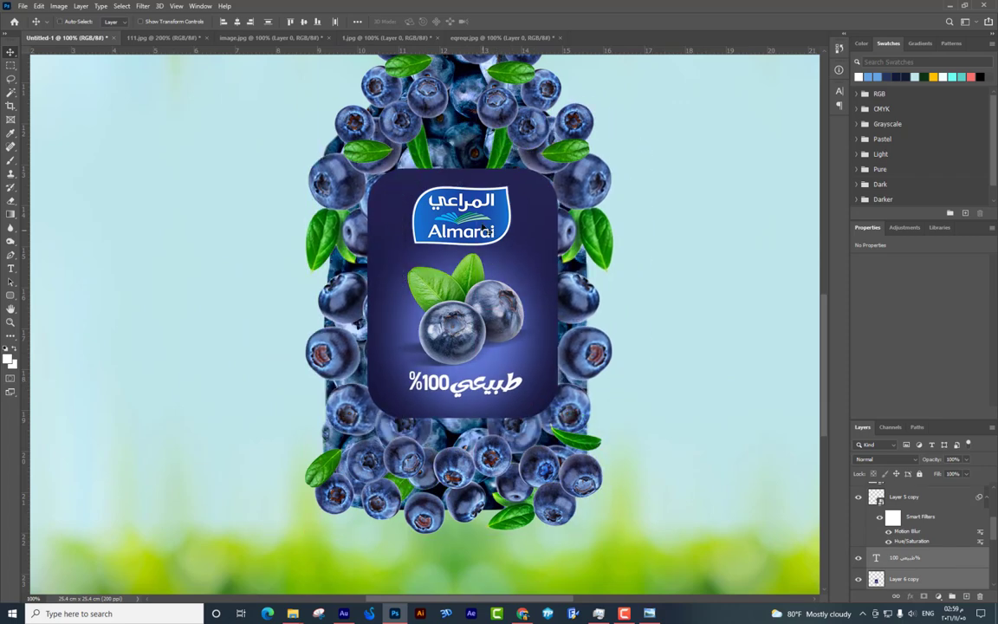
{"action": "left_click_drag", "start_coordinate": [464, 274], "coordinate": [433, 242]}
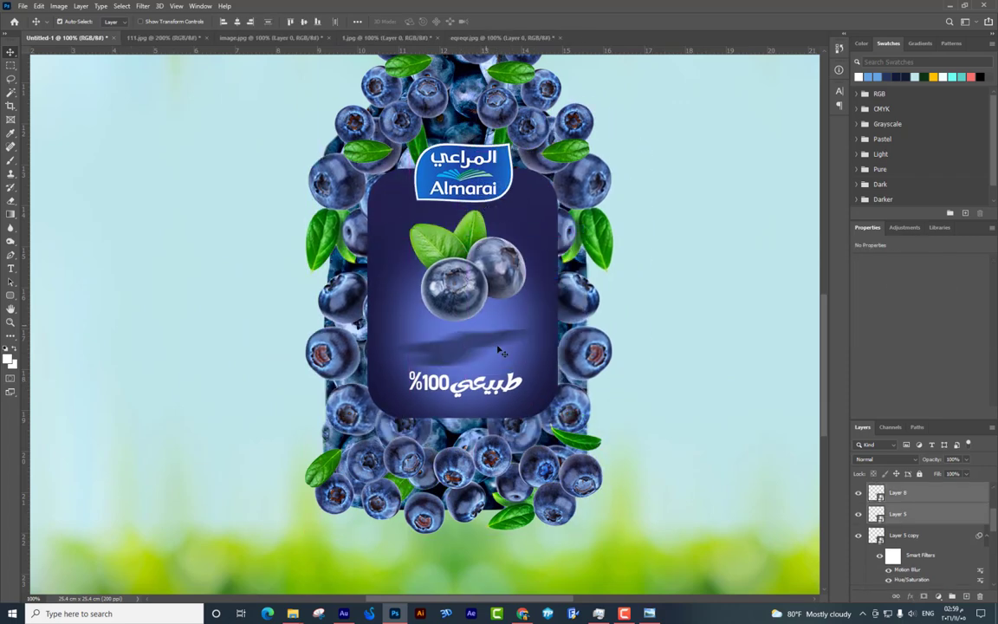
{"action": "key", "text": "ctrl+z"}
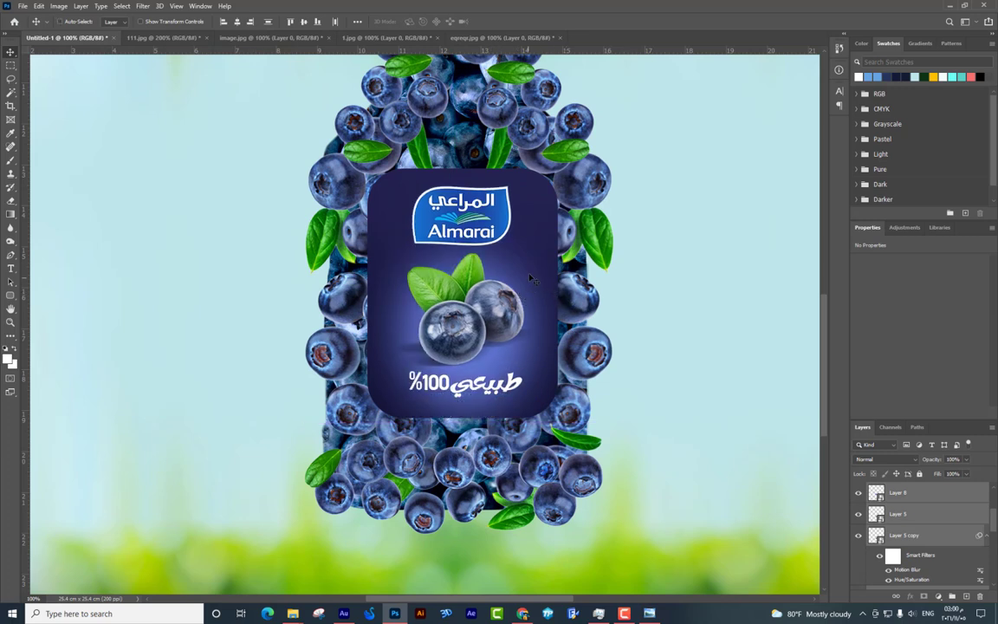
{"action": "right_click", "coordinate": [540, 253]}
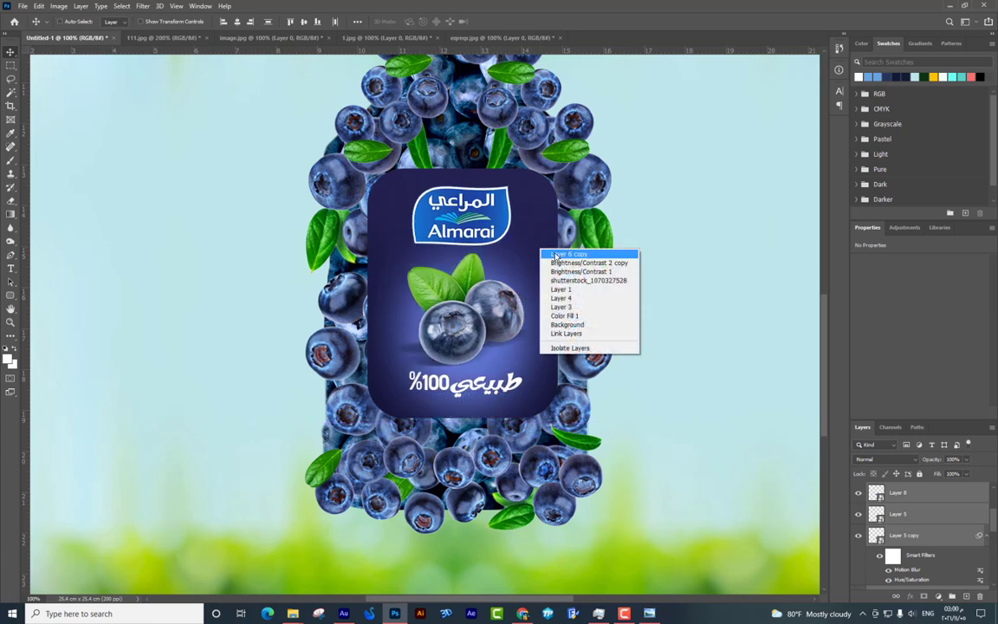
{"action": "left_click", "coordinate": [554, 254]}
{"action": "left_click_drag", "start_coordinate": [555, 256], "coordinate": [413, 190]}
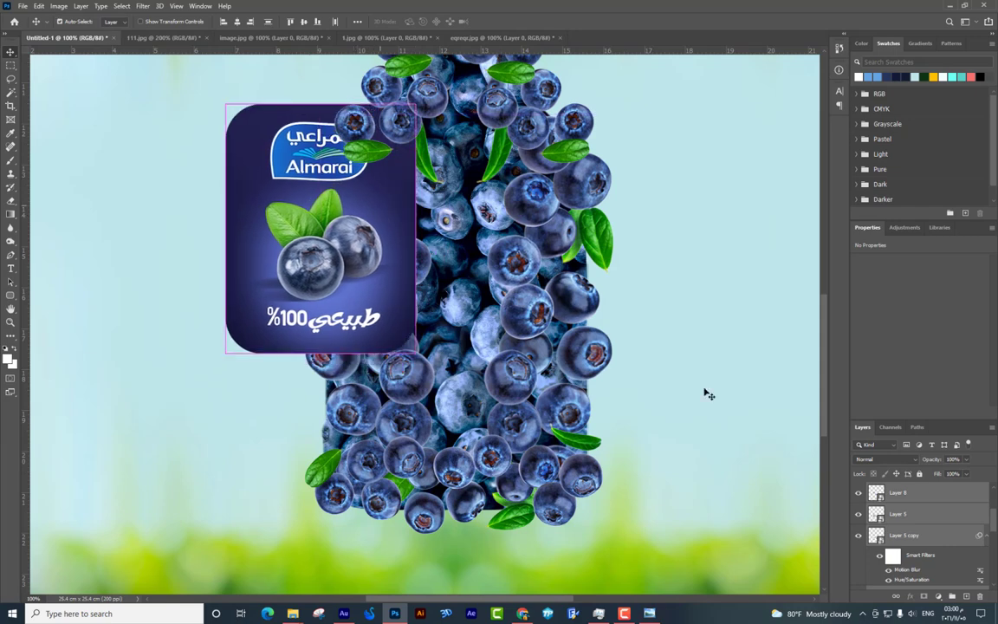
{"action": "key", "text": "ctrl+z"}
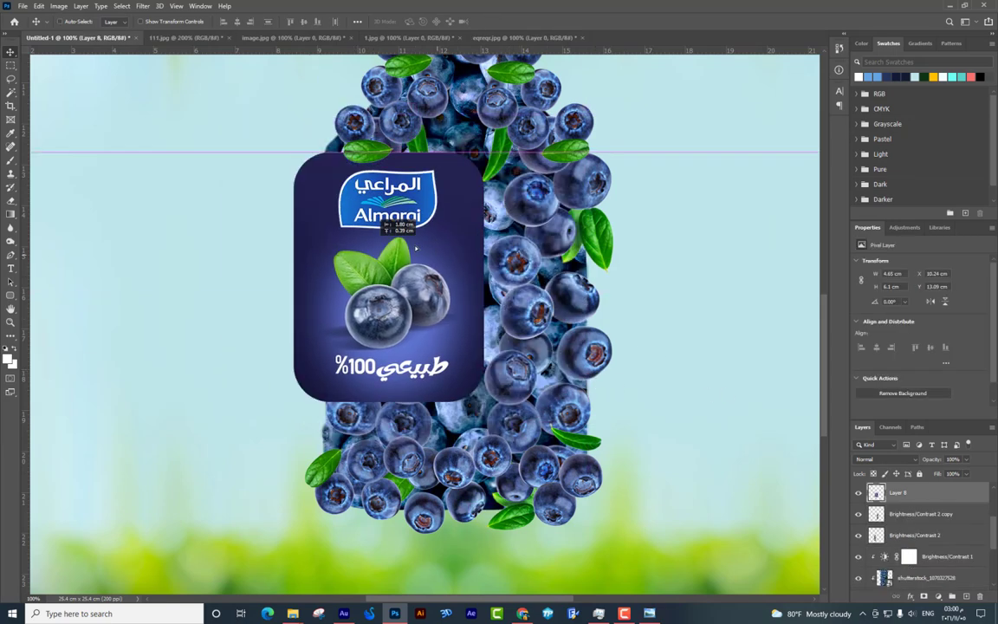
Convert the merged label layer to a Smart Object and zoom to 200%.
{"action": "right_click", "coordinate": [897, 491]}
{"action": "left_click", "coordinate": [904, 194]}
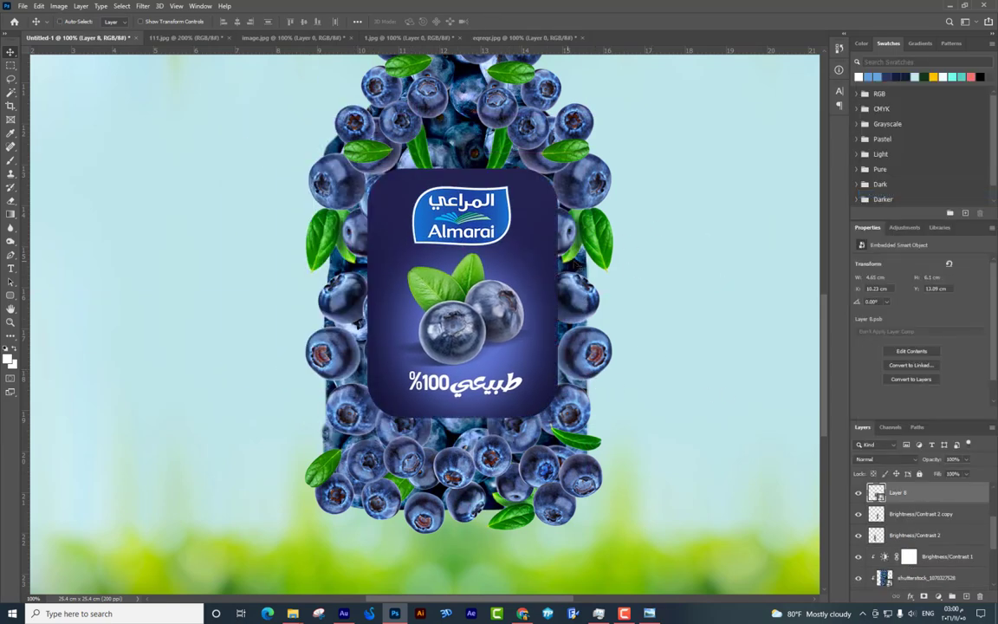
{"action": "mouse_move", "coordinate": [490, 266]}
{"action": "left_mouse_down"}
{"action": "mouse_move", "coordinate": [489, 318]}
{"action": "mouse_move", "coordinate": [466, 283]}
{"action": "left_mouse_up"}
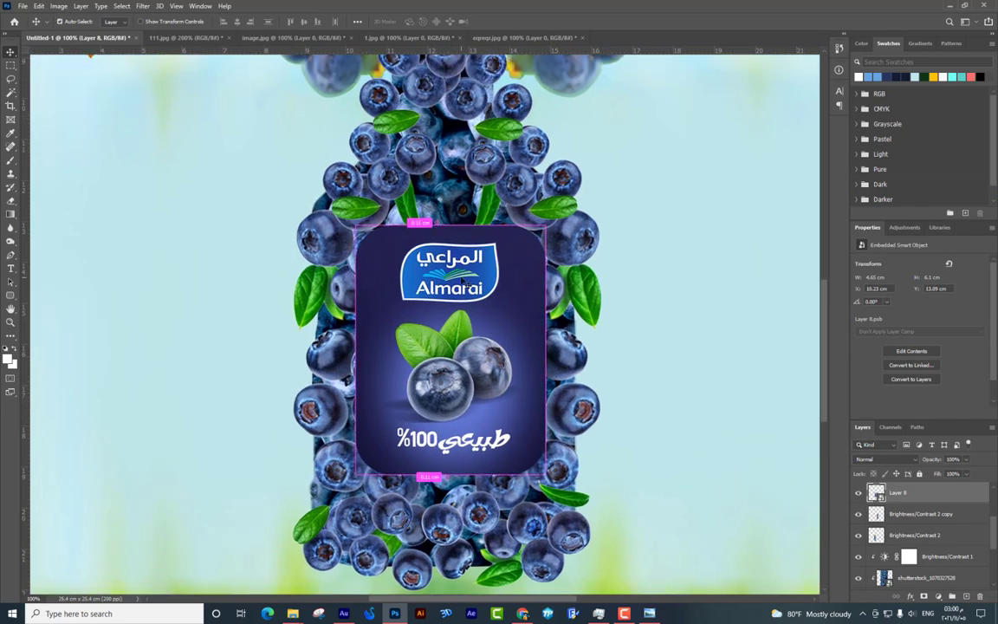
{"action": "key", "text": "ctrl+plus"}
{"action": "scroll", "coordinate": [454, 312], "scroll_direction": "up", "scroll_amount": 1}
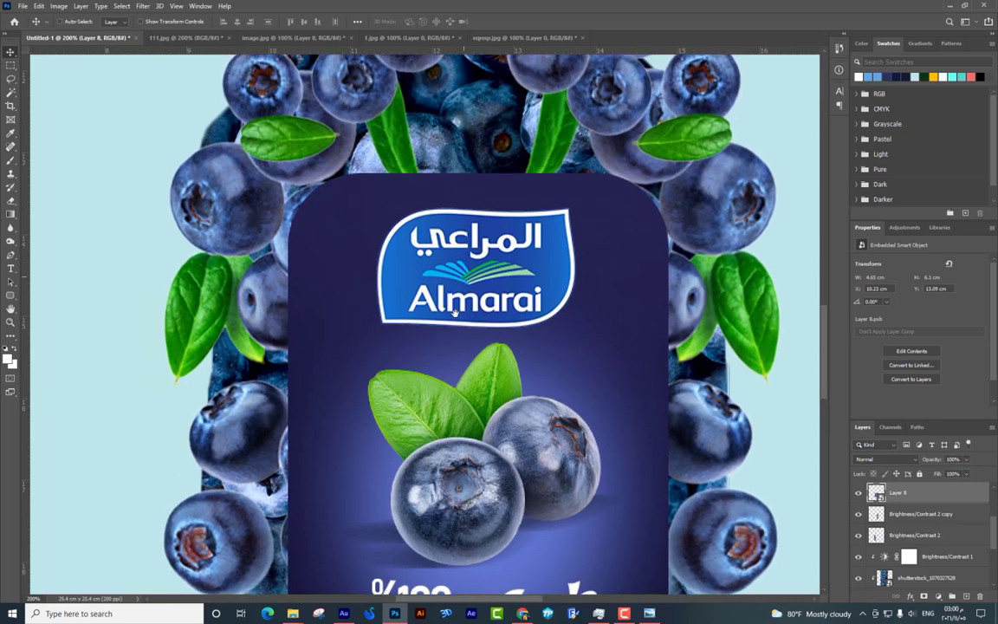
{"action": "scroll", "coordinate": [454, 312], "scroll_direction": "up", "scroll_amount": 2}
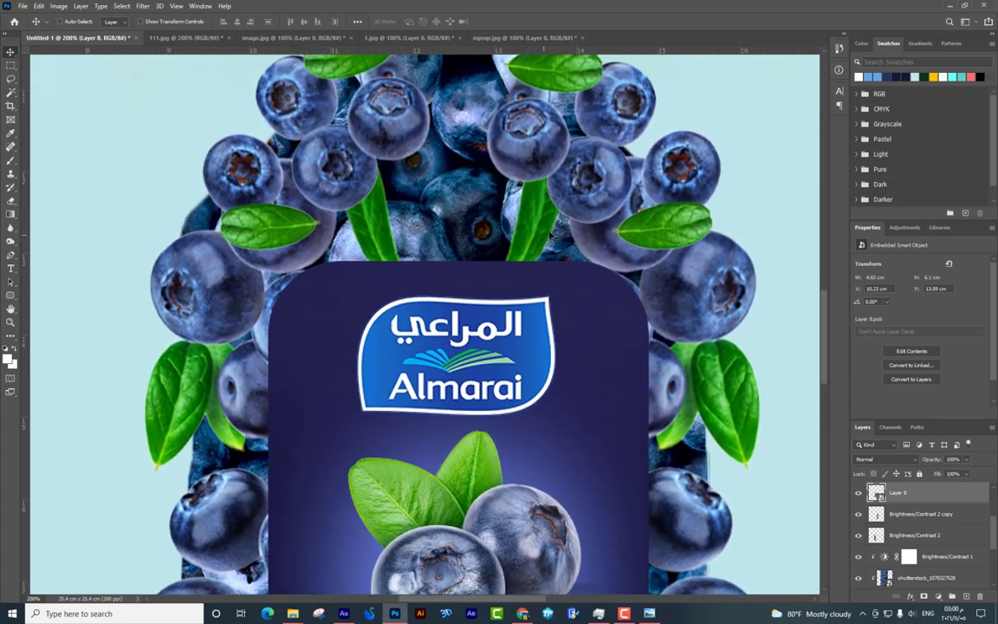
In 1.jpg, copy one blueberry onto its own layer using an elliptical selection.
{"action": "left_click", "coordinate": [416, 37]}
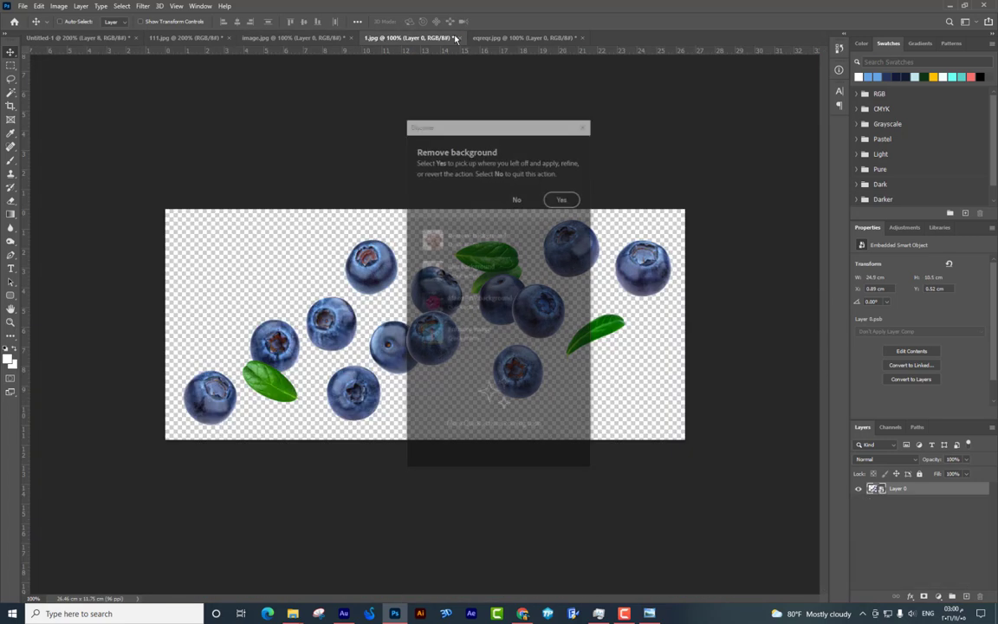
{"action": "left_click", "coordinate": [517, 198]}
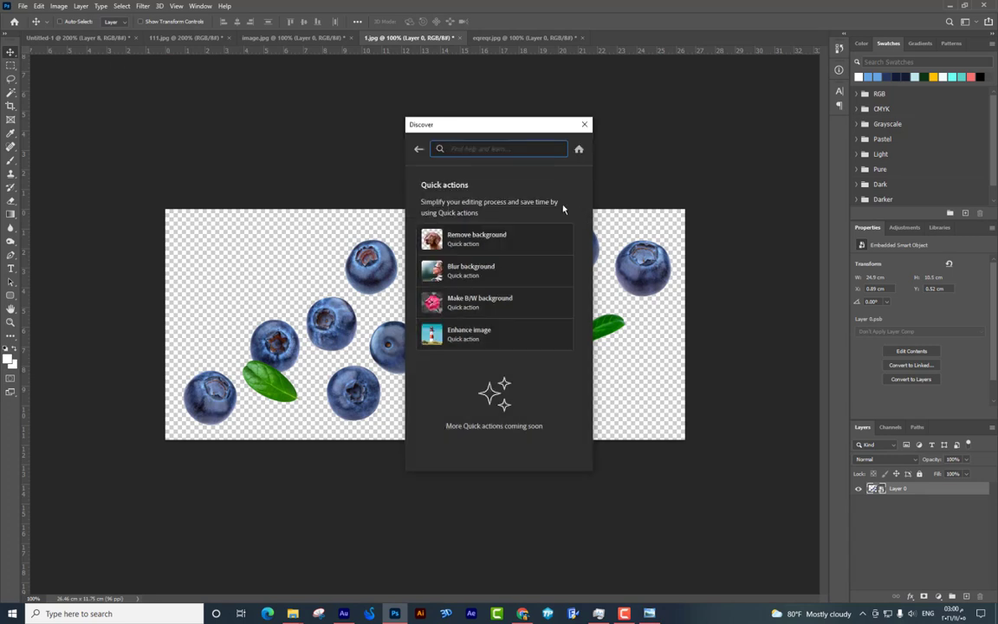
{"action": "left_click", "coordinate": [584, 126]}
{"action": "right_click", "coordinate": [11, 65]}
{"action": "left_click", "coordinate": [52, 69]}
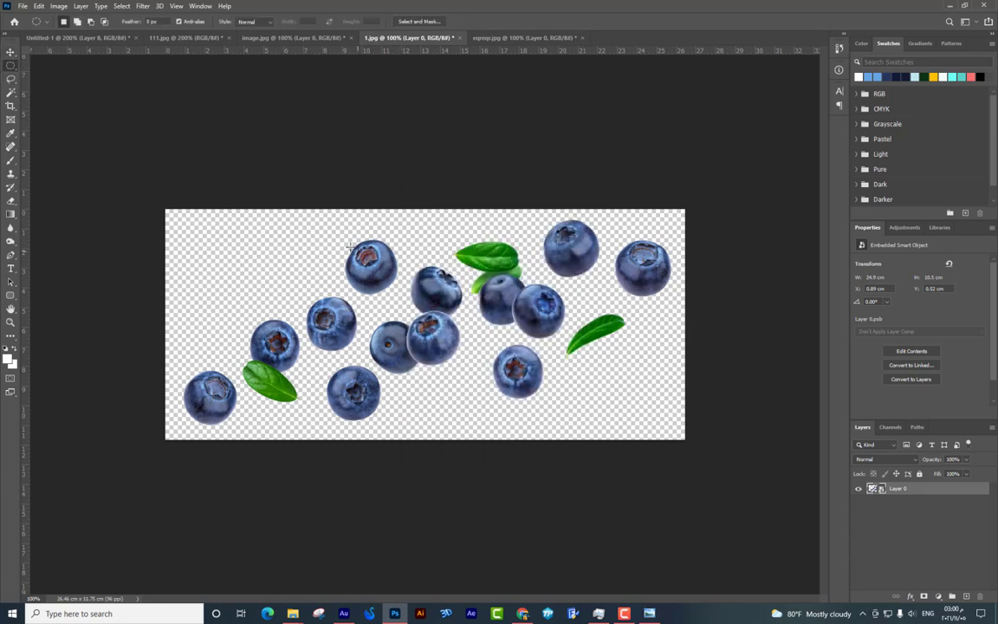
{"action": "left_click_drag", "start_coordinate": [391, 291], "coordinate": [400, 300]}
{"action": "right_click", "coordinate": [378, 269]}
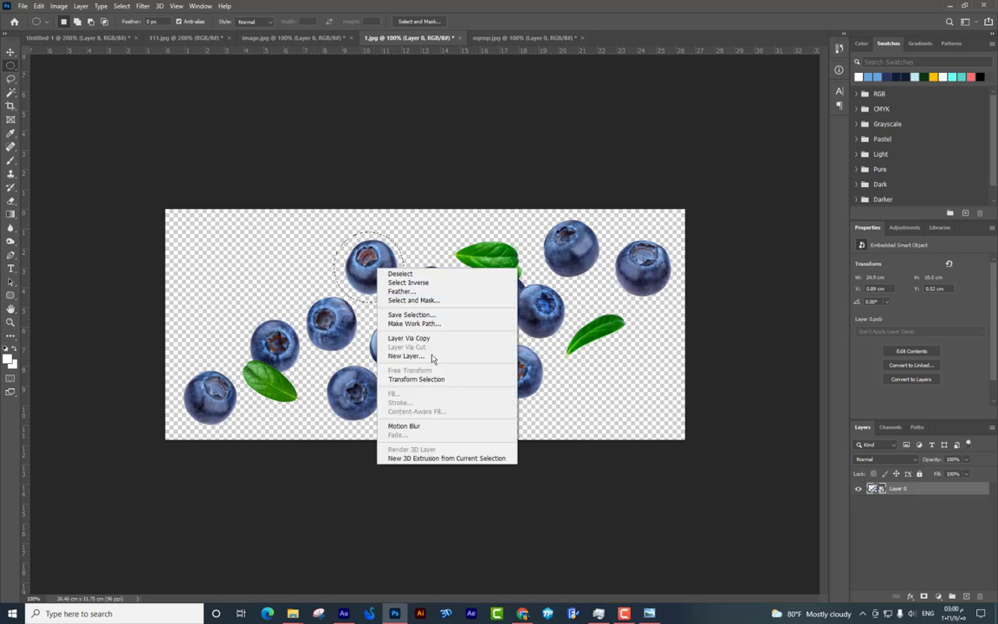
{"action": "left_click", "coordinate": [414, 339]}
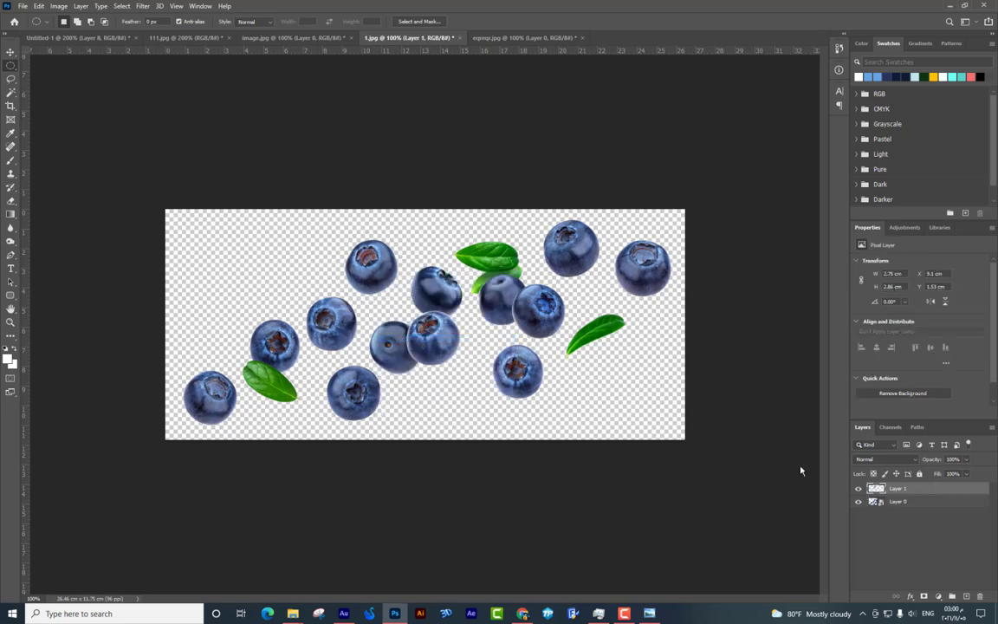
Copy a second blueberry to a new layer and drag it onto the Untitled-1 poster.
{"action": "key", "text": "alt+bracketleft"}
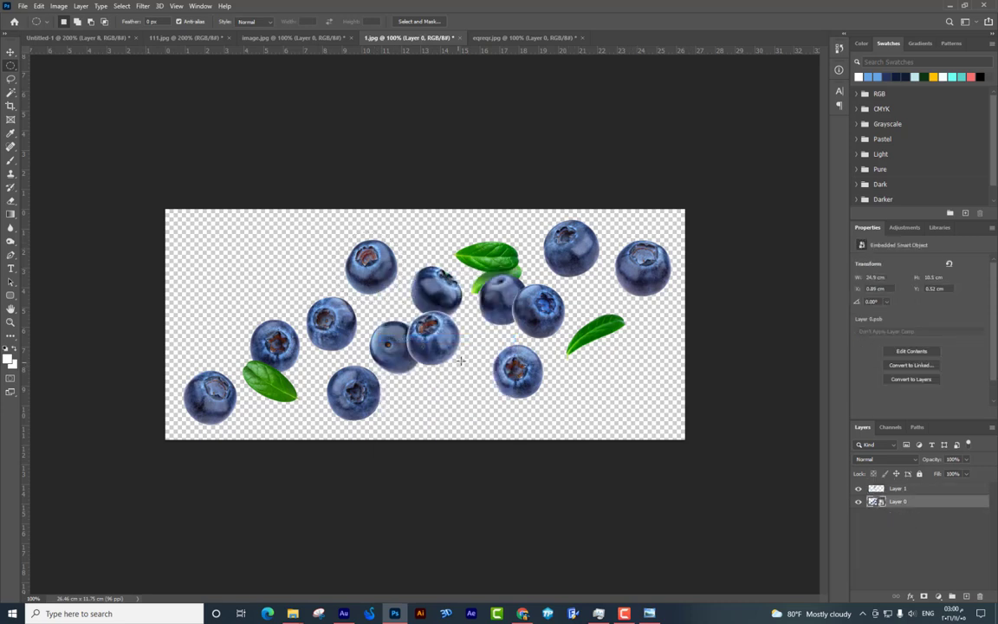
{"action": "left_click_drag", "start_coordinate": [537, 212], "coordinate": [601, 272]}
{"action": "right_click", "coordinate": [579, 256]}
{"action": "left_click", "coordinate": [624, 330]}
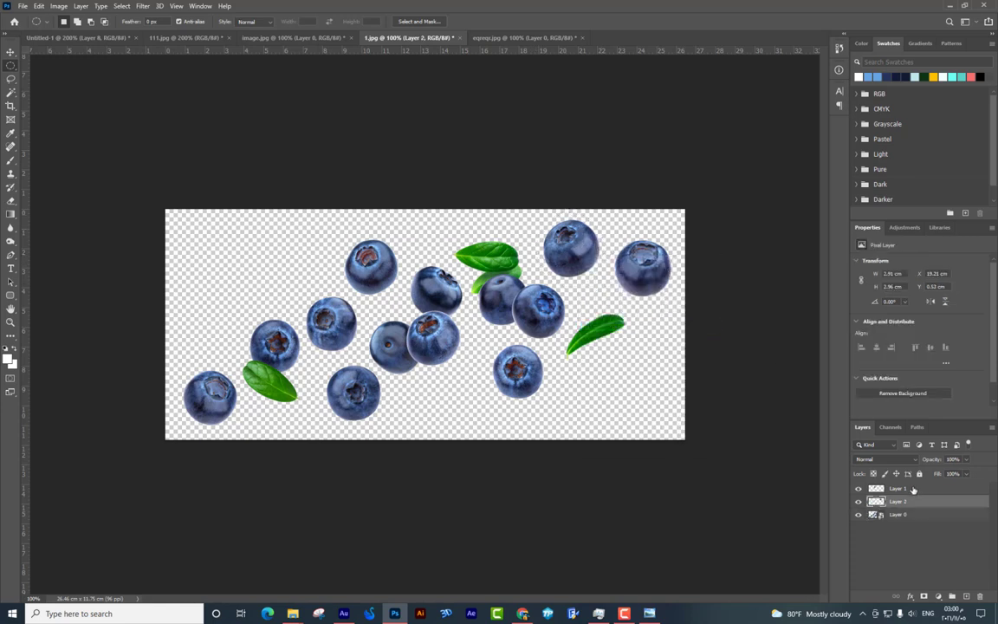
{"action": "key", "text": "v"}
{"action": "left_click_drag", "start_coordinate": [470, 232], "coordinate": [298, 78]}
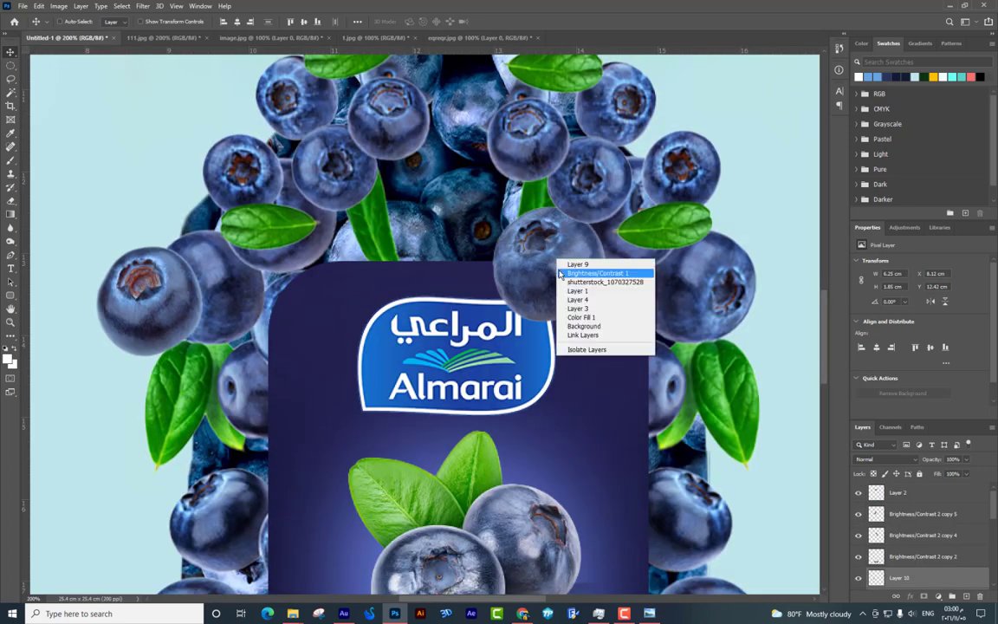
Drop the blueberry onto the poster and shrink Layer 9 to about half size.
{"action": "mouse_move", "coordinate": [74, 40]}
{"action": "left_mouse_down"}
{"action": "mouse_move", "coordinate": [601, 252]}
{"action": "mouse_move", "coordinate": [631, 247]}
{"action": "left_mouse_up"}
{"action": "right_click", "coordinate": [564, 256]}
{"action": "left_click", "coordinate": [598, 279]}
{"action": "key", "text": "ctrl+t"}
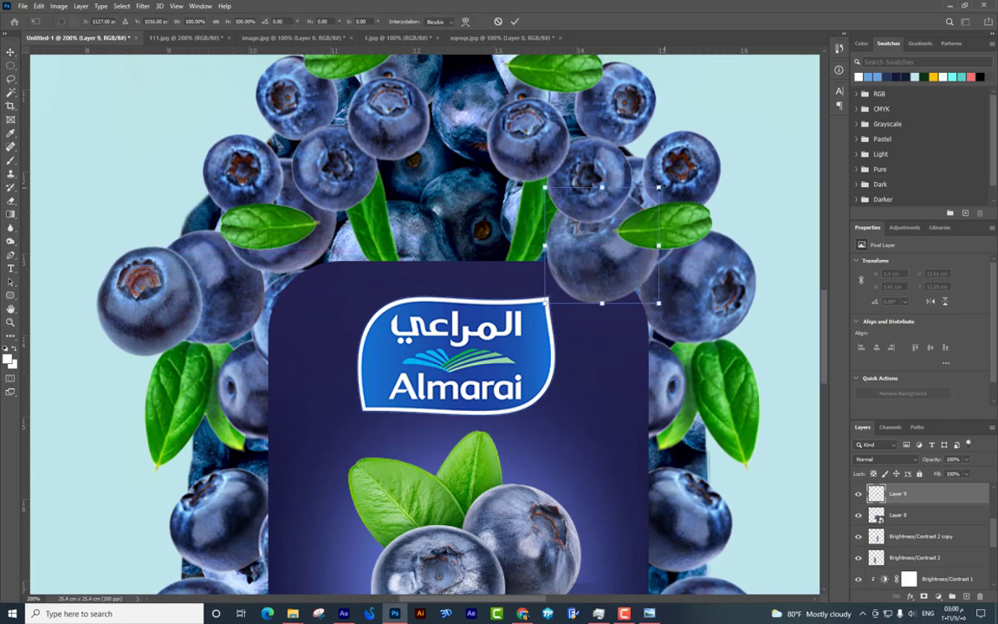
{"action": "left_click_drag", "start_coordinate": [598, 173], "coordinate": [615, 249]}
{"action": "key", "text": "Return"}
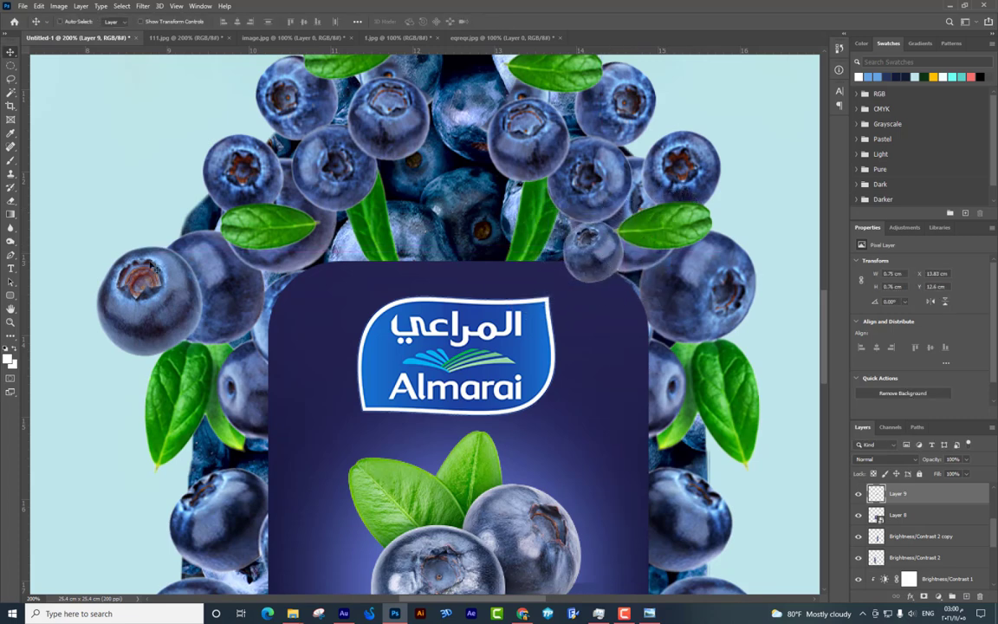
Place a ~55% blueberry copy above the label's left side and open its Blending Options.
{"action": "right_click", "coordinate": [147, 250]}
{"action": "left_click", "coordinate": [173, 269]}
{"action": "mouse_move", "coordinate": [196, 285]}
{"action": "left_mouse_down"}
{"action": "mouse_move", "coordinate": [405, 241]}
{"action": "mouse_move", "coordinate": [424, 224]}
{"action": "left_mouse_up"}
{"action": "key", "text": "ctrl+t"}
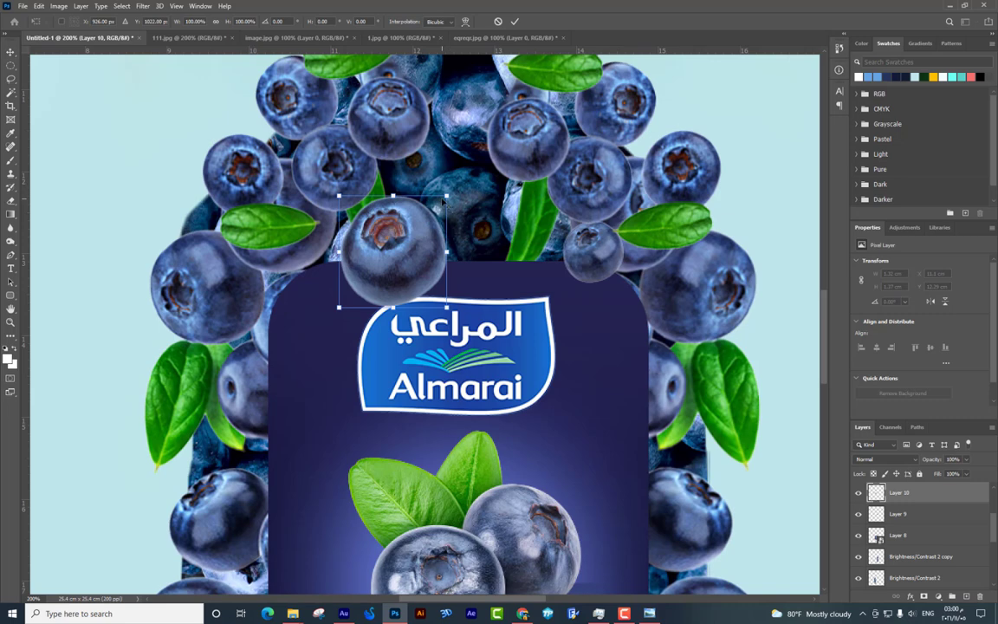
{"action": "mouse_move", "coordinate": [405, 173]}
{"action": "left_mouse_down"}
{"action": "mouse_move", "coordinate": [421, 234]}
{"action": "mouse_move", "coordinate": [343, 243]}
{"action": "left_mouse_up"}
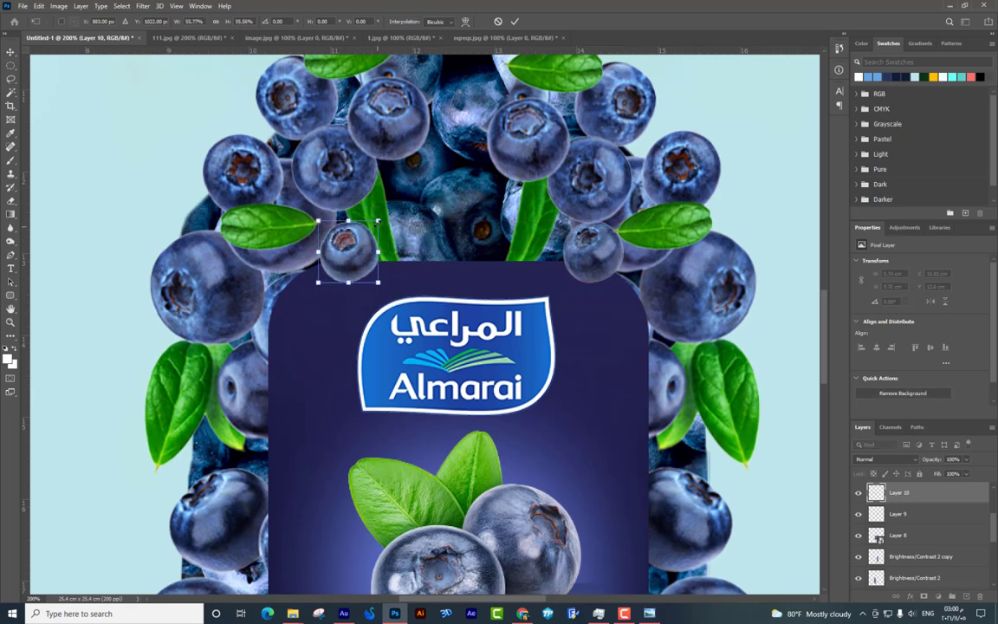
{"action": "key", "text": "Return"}
{"action": "right_click", "coordinate": [930, 493]}
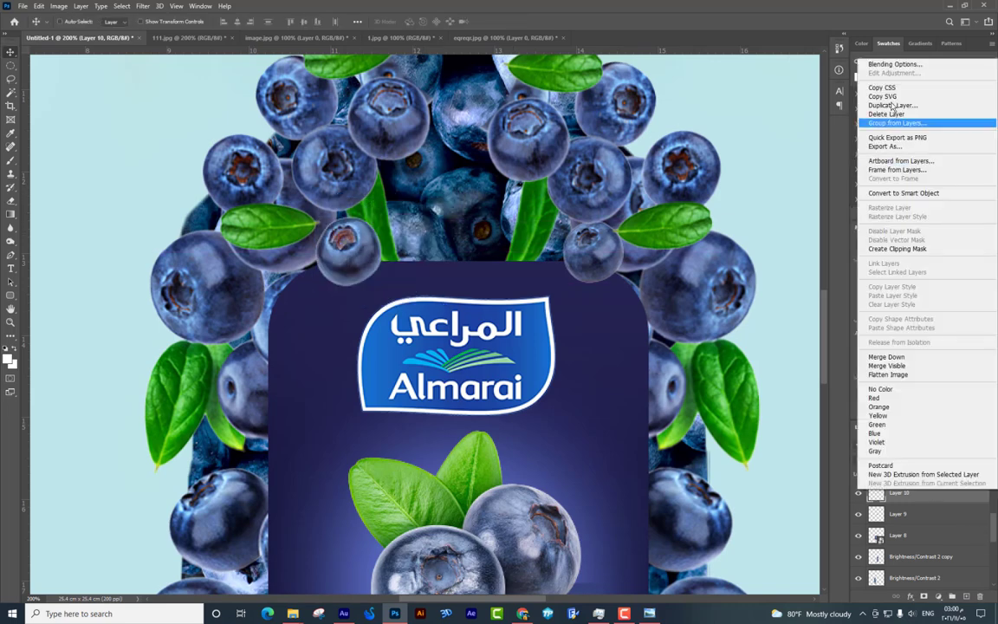
{"action": "left_click", "coordinate": [892, 120]}
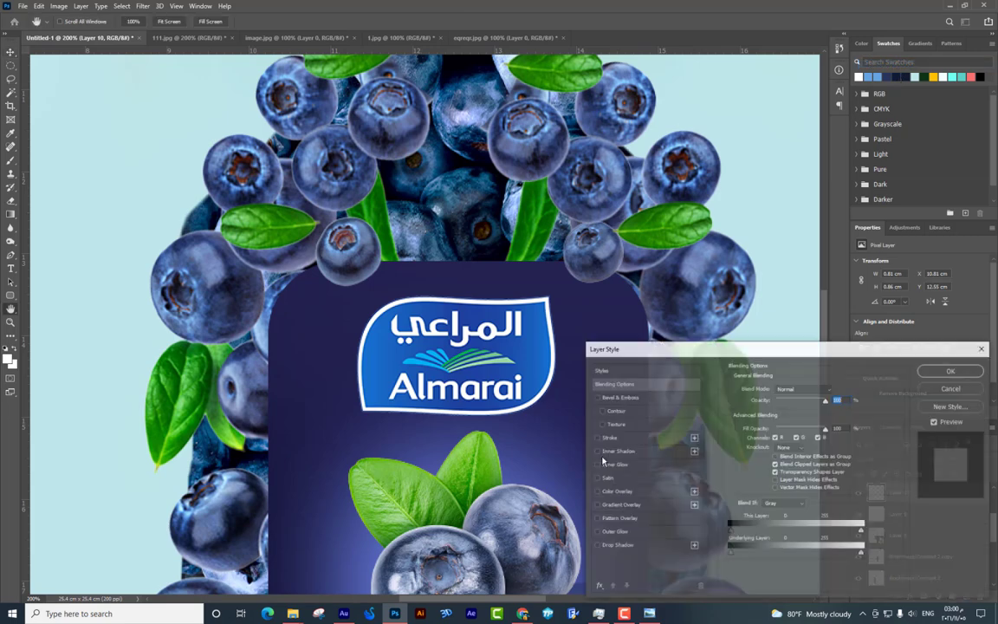
Give Layer 10 a drop shadow and paste the same layer style onto Layer 9.
{"action": "left_click", "coordinate": [616, 545]}
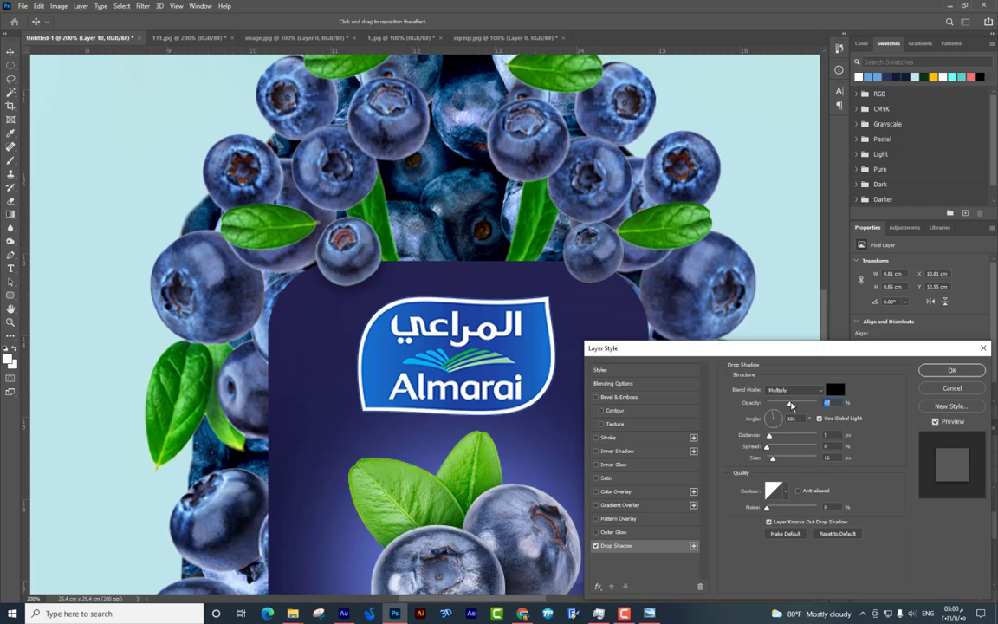
{"action": "key", "text": "Return"}
{"action": "right_click", "coordinate": [956, 506]}
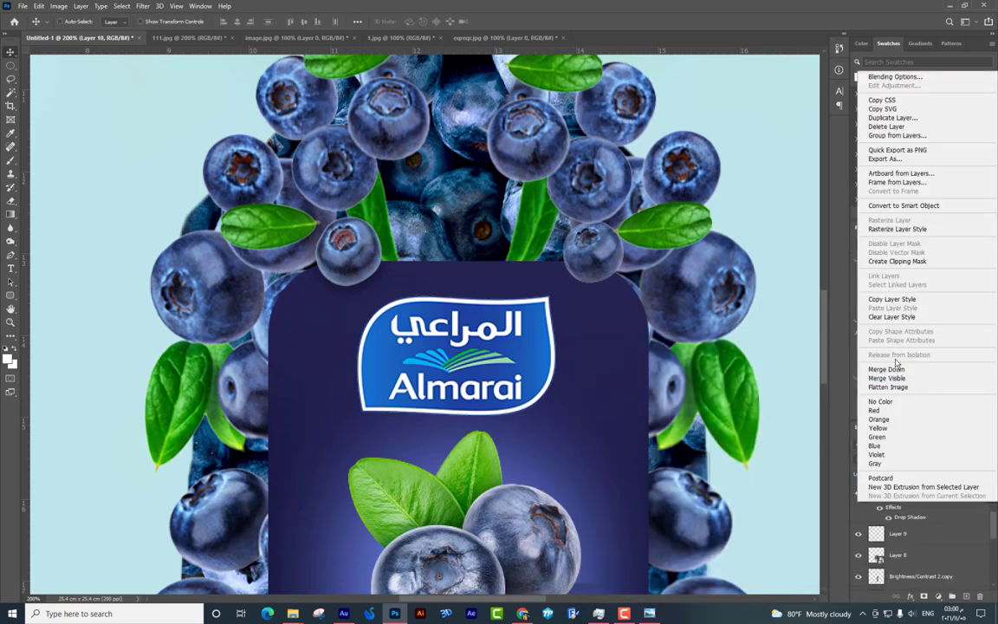
{"action": "left_click", "coordinate": [884, 297]}
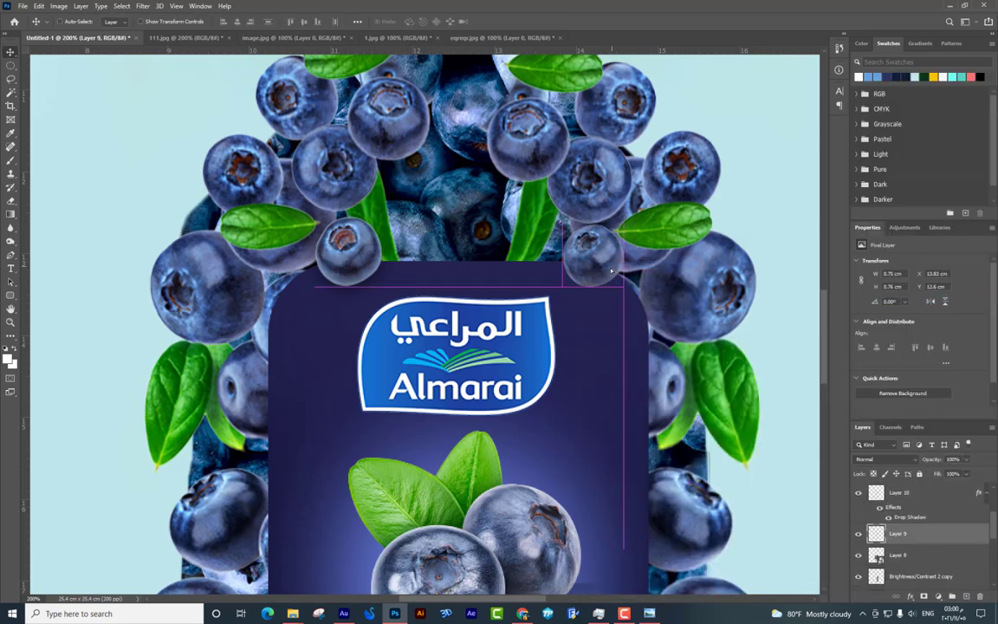
{"action": "right_click", "coordinate": [901, 533]}
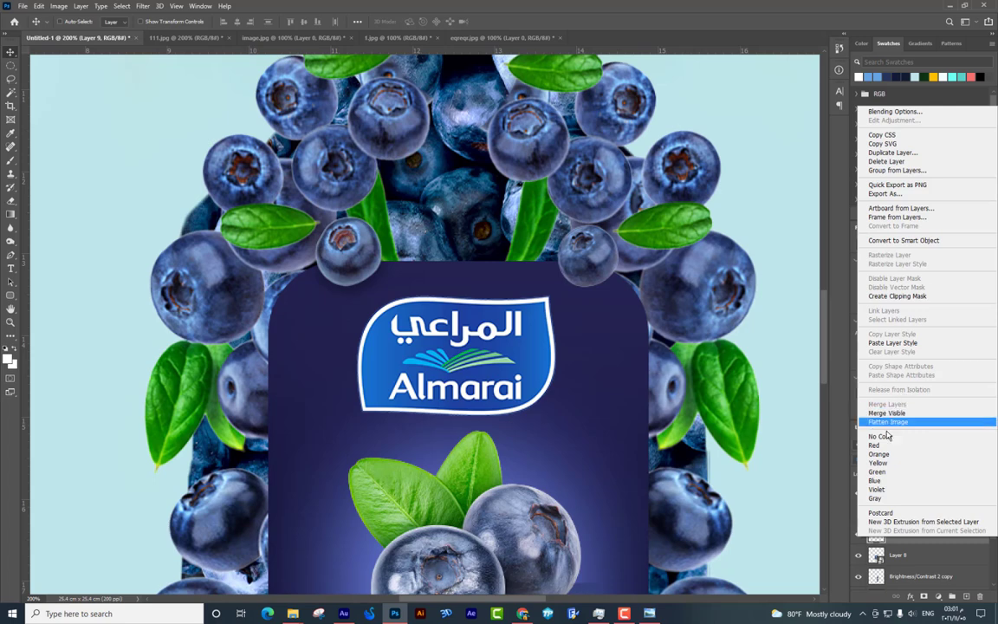
{"action": "left_click", "coordinate": [892, 342]}
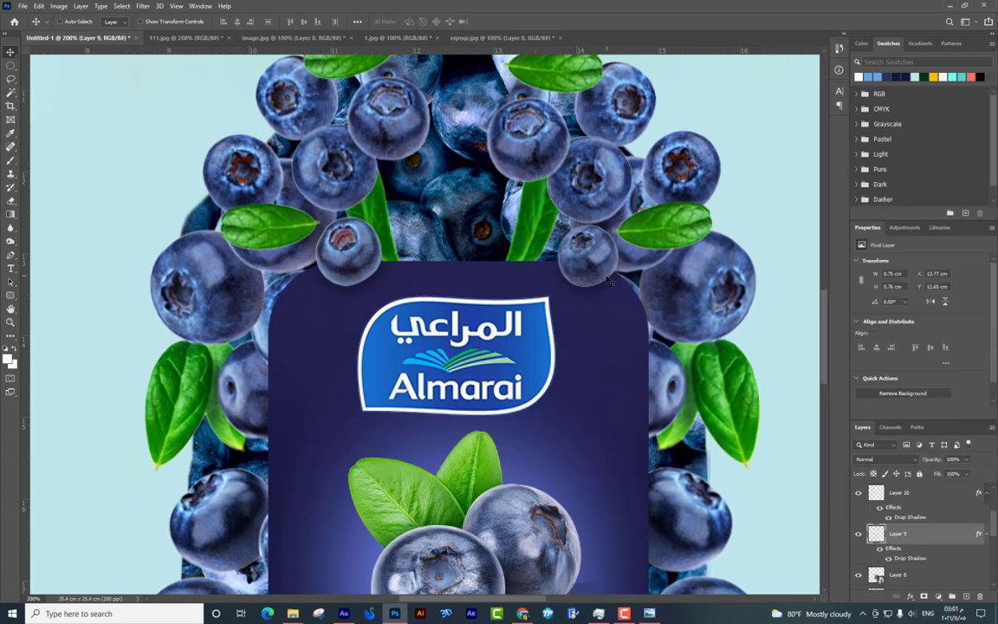
Duplicate shadowed blueberries along the label's right edge and bottom corner.
{"action": "scroll", "coordinate": [594, 289], "scroll_direction": "down", "scroll_amount": 1}
{"action": "left_click_drag", "start_coordinate": [597, 195], "coordinate": [455, 170]}
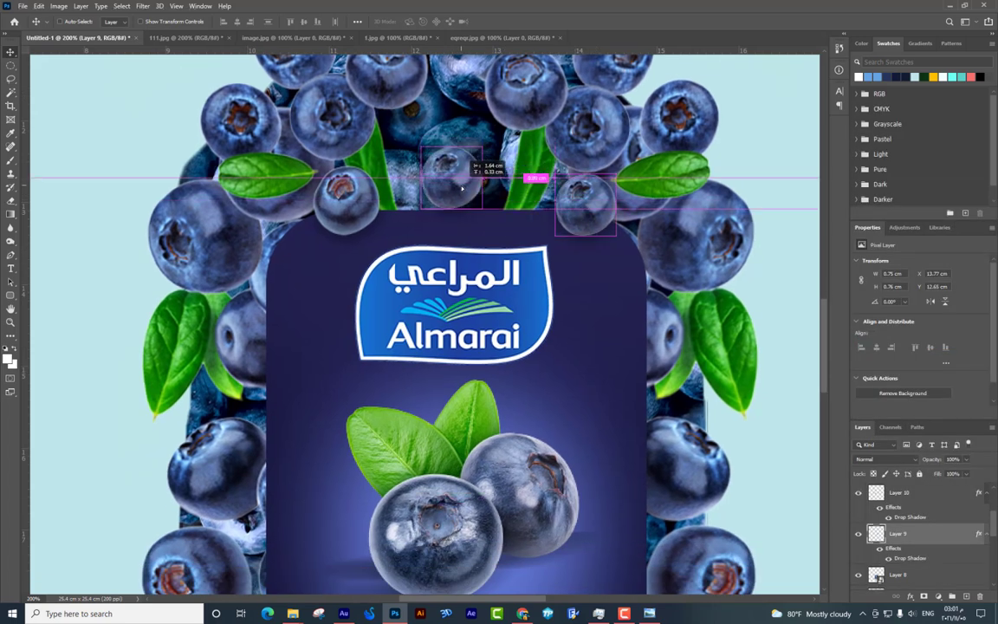
{"action": "scroll", "coordinate": [461, 167], "scroll_direction": "down", "scroll_amount": 1}
{"action": "mouse_move", "coordinate": [667, 364]}
{"action": "left_mouse_down"}
{"action": "mouse_move", "coordinate": [656, 422]}
{"action": "mouse_move", "coordinate": [624, 407]}
{"action": "left_mouse_up"}
{"action": "scroll", "coordinate": [656, 363], "scroll_direction": "down", "scroll_amount": 1}
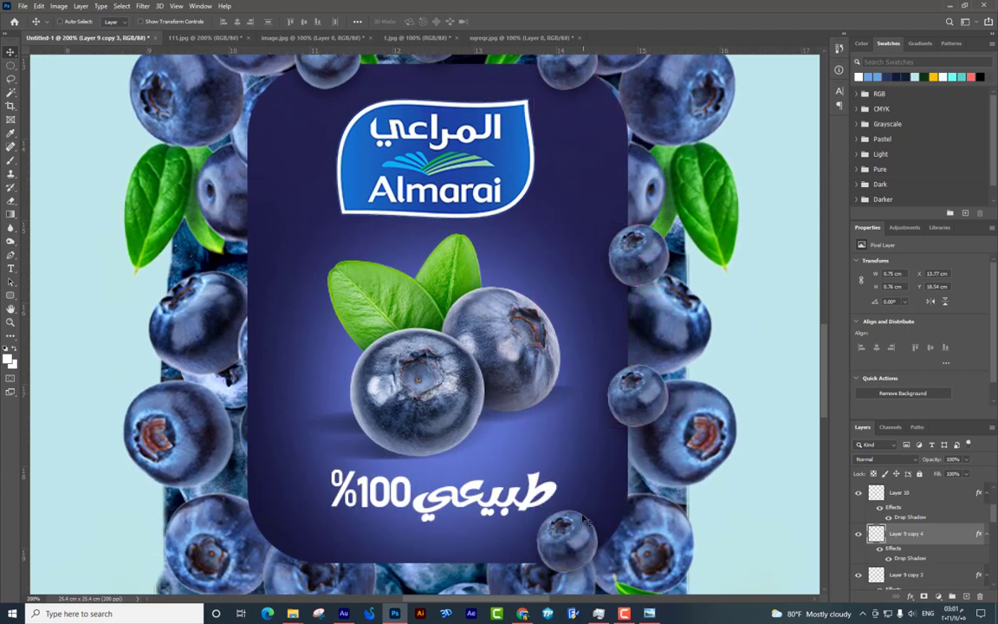
Add more blueberry copies around the label and reposition Layer 9 copy 3.
{"action": "scroll", "coordinate": [607, 450], "scroll_direction": "down", "scroll_amount": 2}
{"action": "left_click_drag", "start_coordinate": [607, 450], "coordinate": [585, 520]}
{"action": "key", "text": "ctrl+minus"}
{"action": "key", "text": "ctrl+t"}
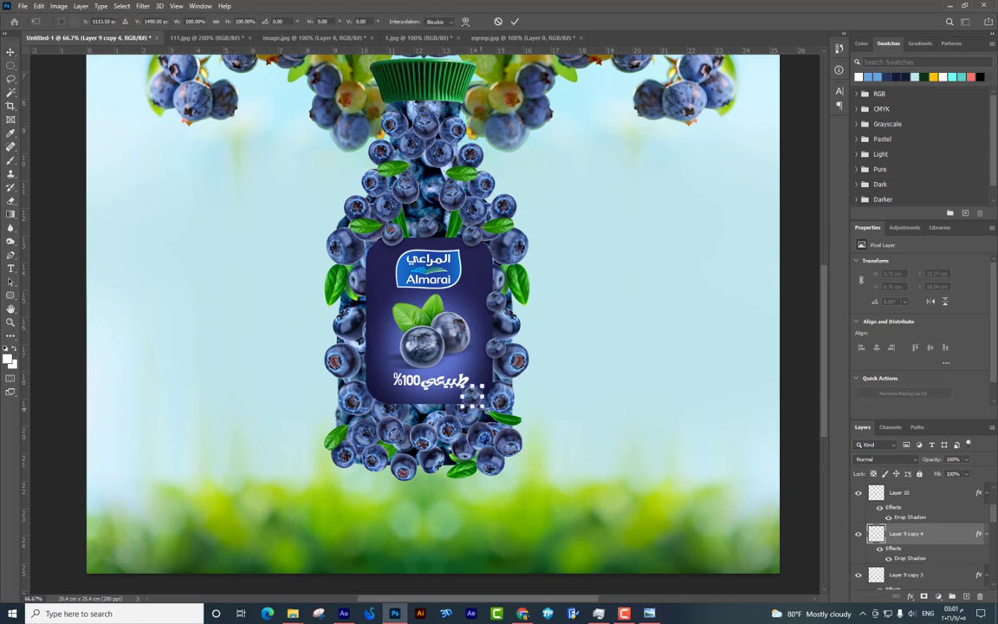
{"action": "key", "text": "Return"}
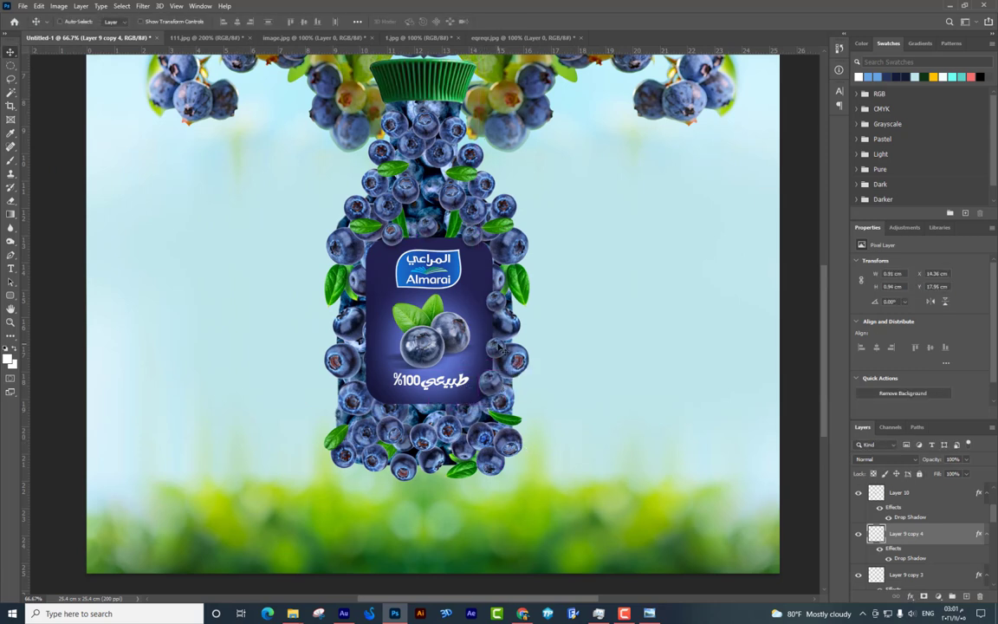
{"action": "right_click", "coordinate": [499, 346]}
{"action": "left_click", "coordinate": [535, 356]}
{"action": "mouse_move", "coordinate": [561, 344]}
{"action": "left_mouse_down"}
{"action": "mouse_move", "coordinate": [570, 347]}
{"action": "mouse_move", "coordinate": [394, 295]}
{"action": "left_mouse_up"}
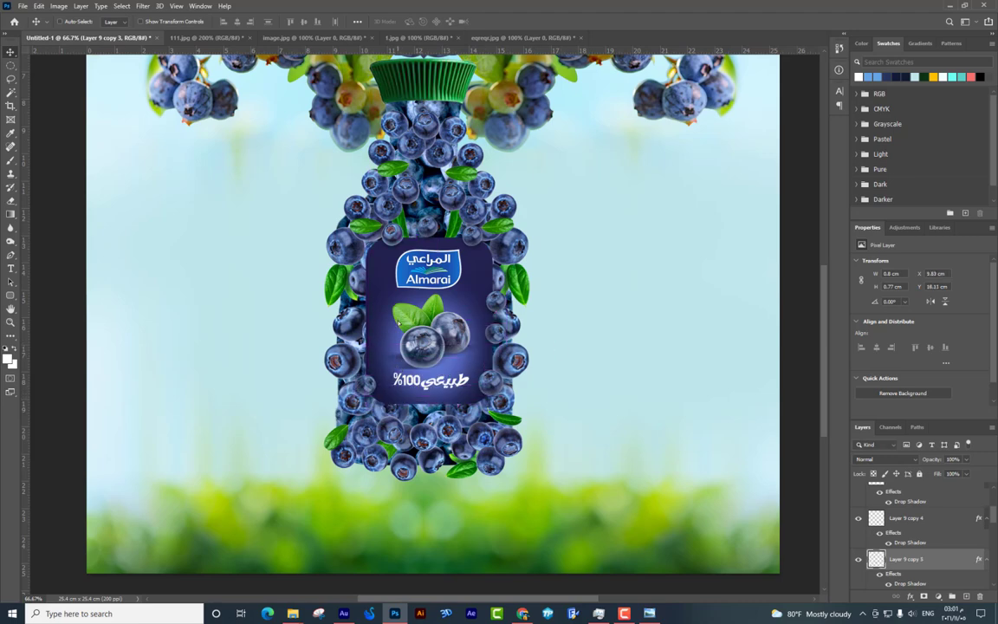
Nudge the bottle's berry body slightly left and select the label's Layer 8.
{"action": "key", "text": "ctrl+minus"}
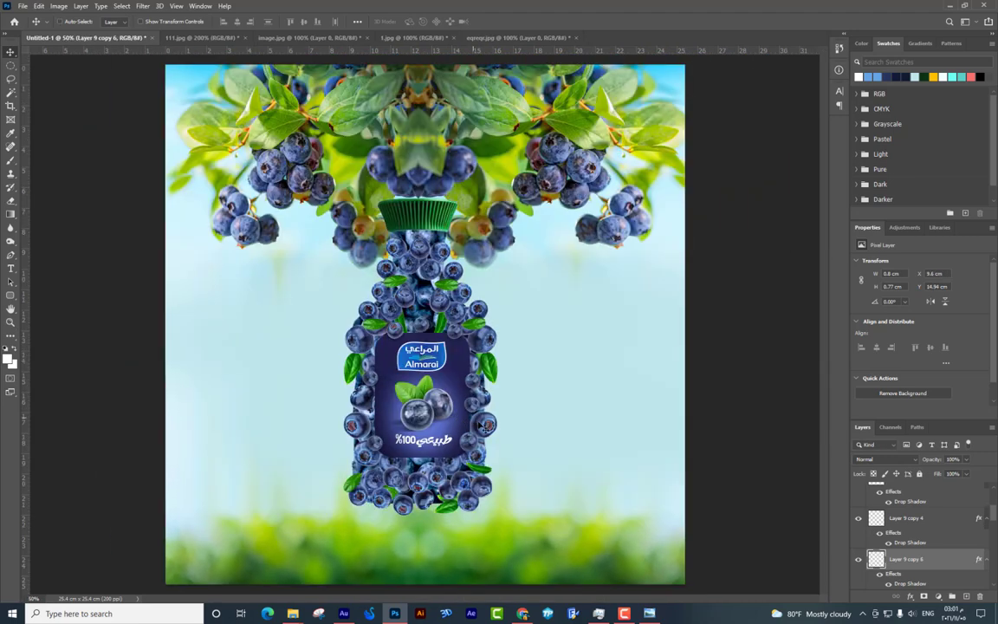
{"action": "left_click_drag", "start_coordinate": [485, 424], "coordinate": [480, 430]}
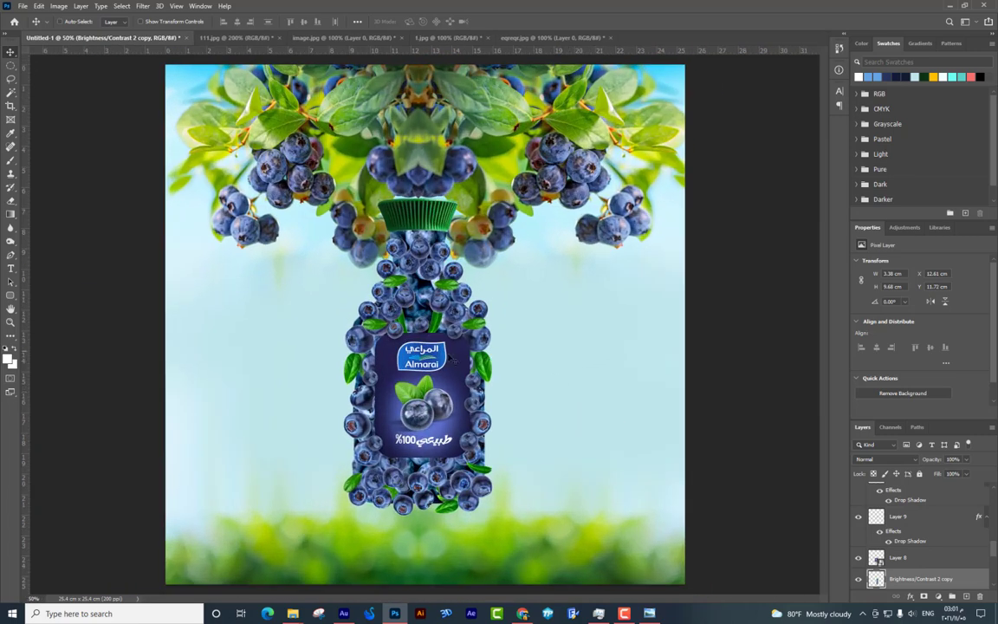
{"action": "right_click", "coordinate": [448, 358]}
{"action": "left_click", "coordinate": [490, 401]}
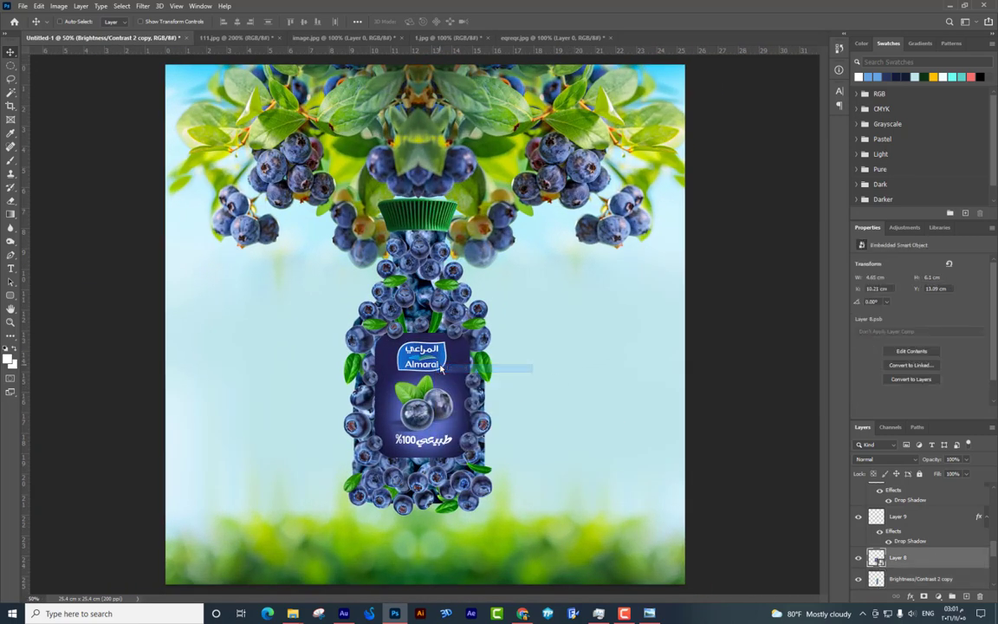
{"action": "scroll", "coordinate": [417, 458], "scroll_direction": "up", "scroll_amount": 2}
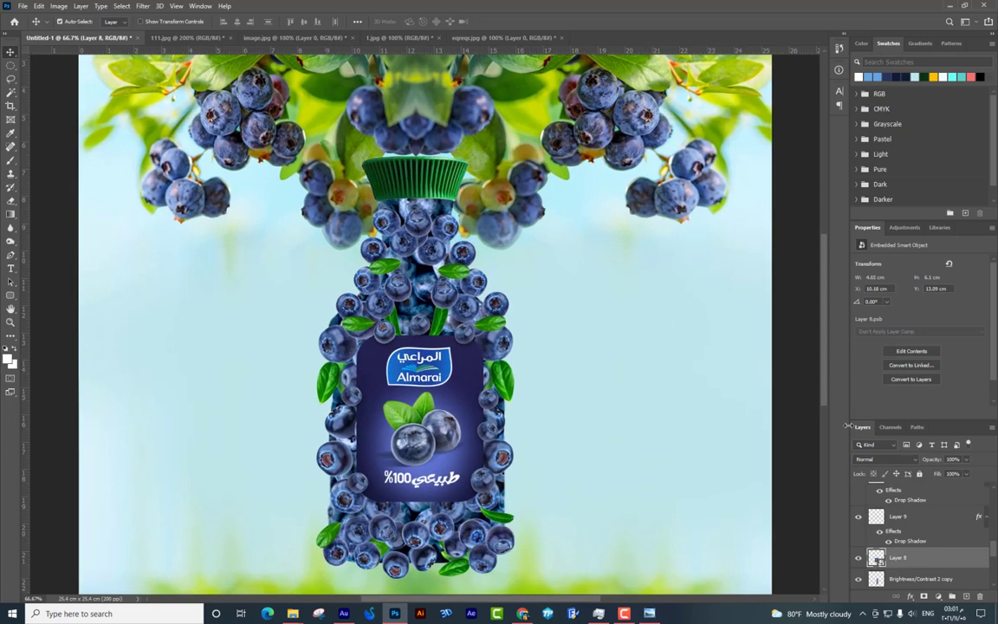
{"action": "scroll", "coordinate": [417, 457], "scroll_direction": "up", "scroll_amount": 2}
{"action": "scroll", "coordinate": [417, 458], "scroll_direction": "up", "scroll_amount": 1}
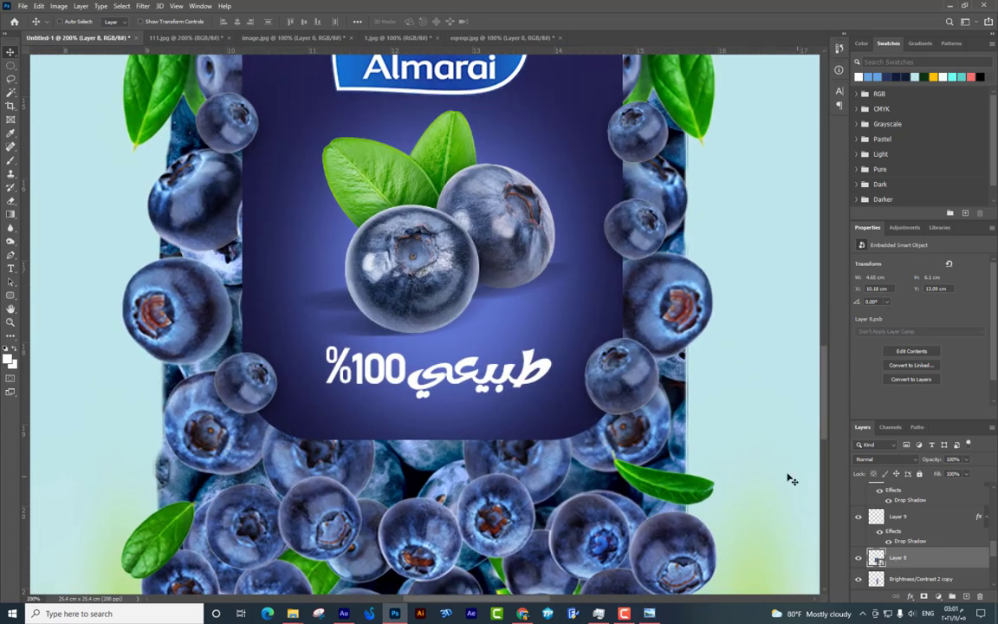
{"action": "scroll", "coordinate": [791, 479], "scroll_direction": "down", "scroll_amount": 2}
{"action": "scroll", "coordinate": [750, 341], "scroll_direction": "down", "scroll_amount": 2}
Give the label Layer 8 a drop shadow with size 46.
{"action": "right_click", "coordinate": [926, 565]}
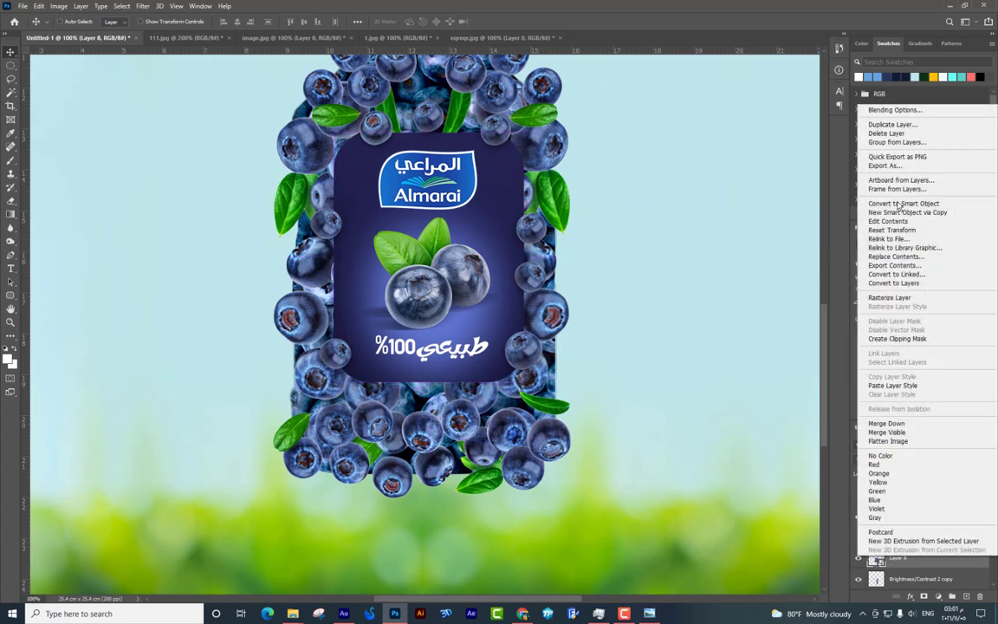
{"action": "left_click", "coordinate": [895, 119]}
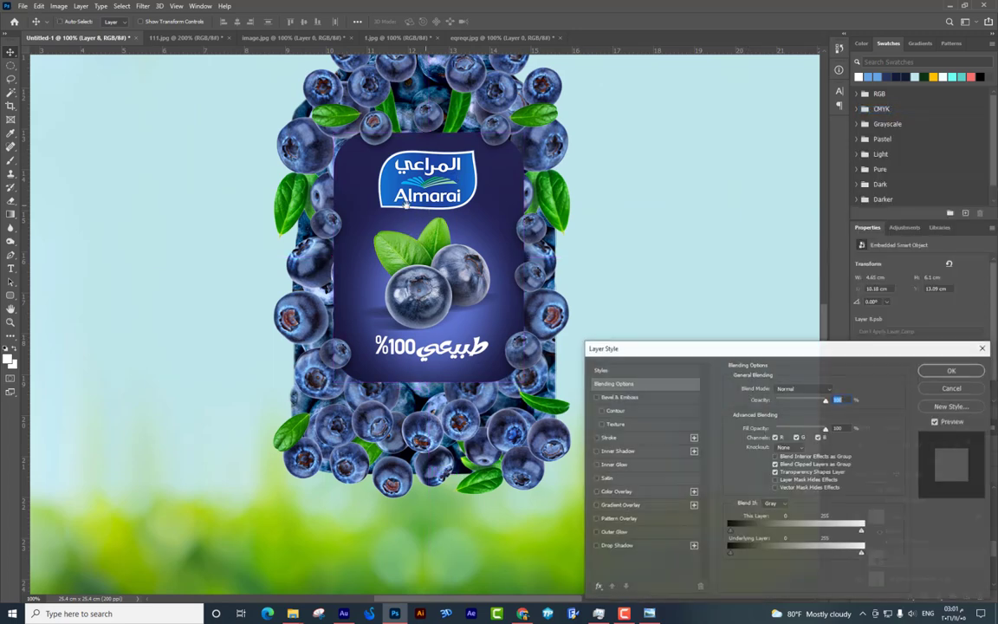
{"action": "left_click", "coordinate": [615, 547]}
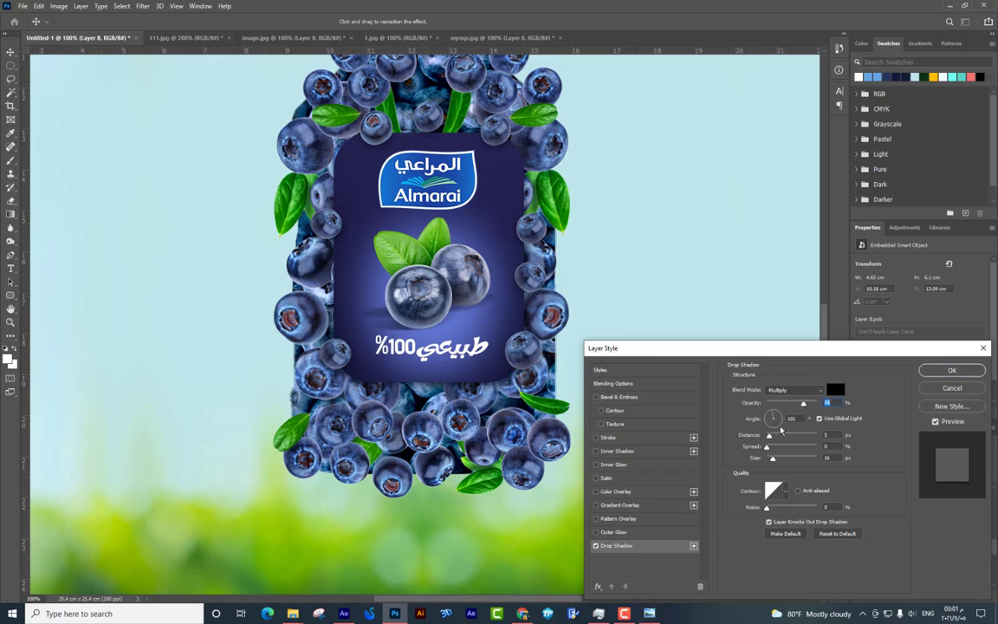
{"action": "left_click_drag", "start_coordinate": [772, 460], "coordinate": [779, 460]}
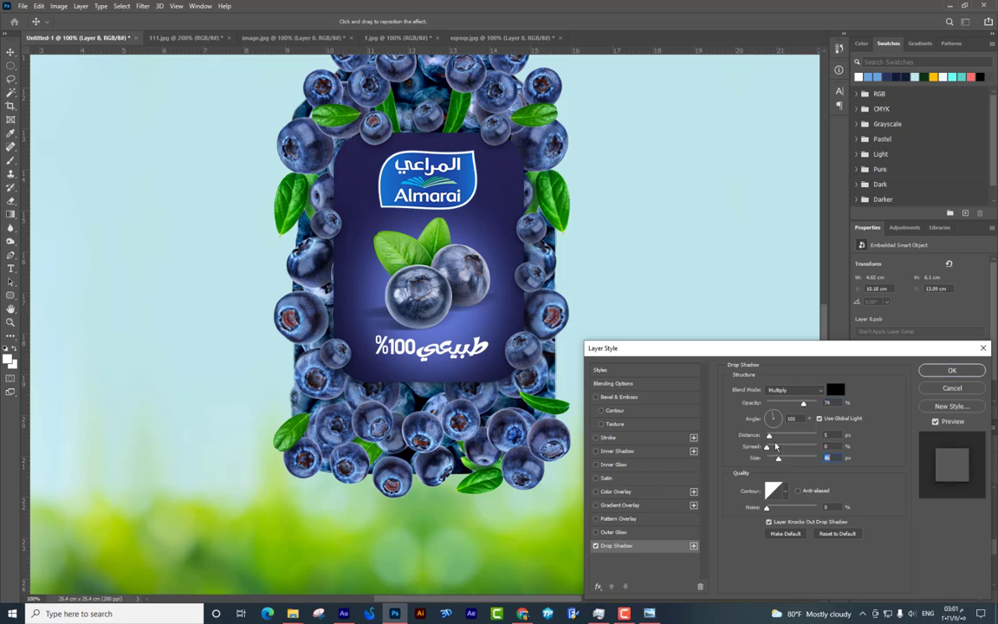
{"action": "key", "text": "Return"}
{"action": "key", "text": "ctrl+minus"}
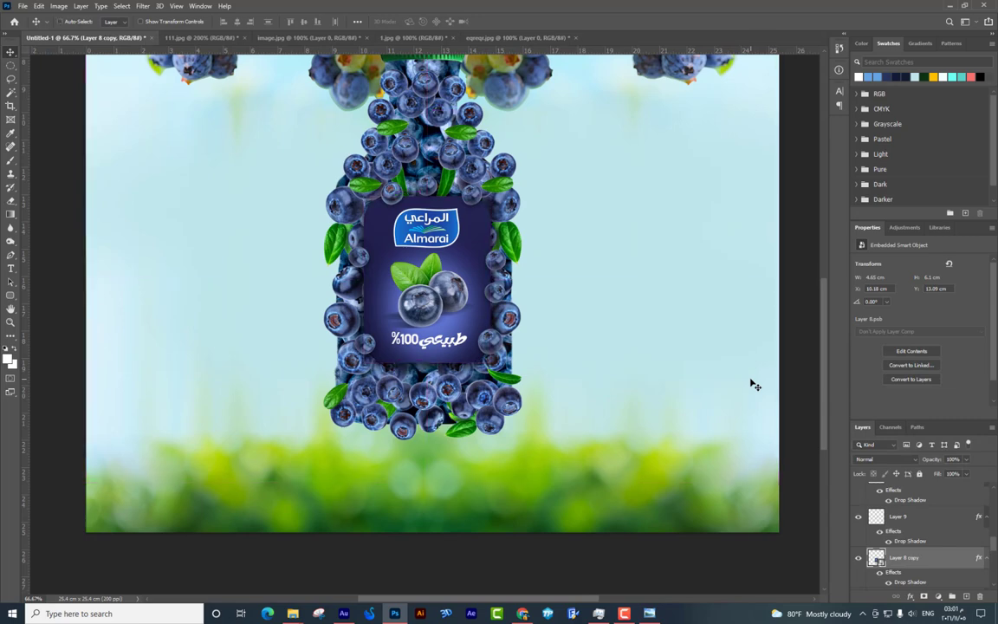
{"action": "key", "text": "ctrl+minus"}
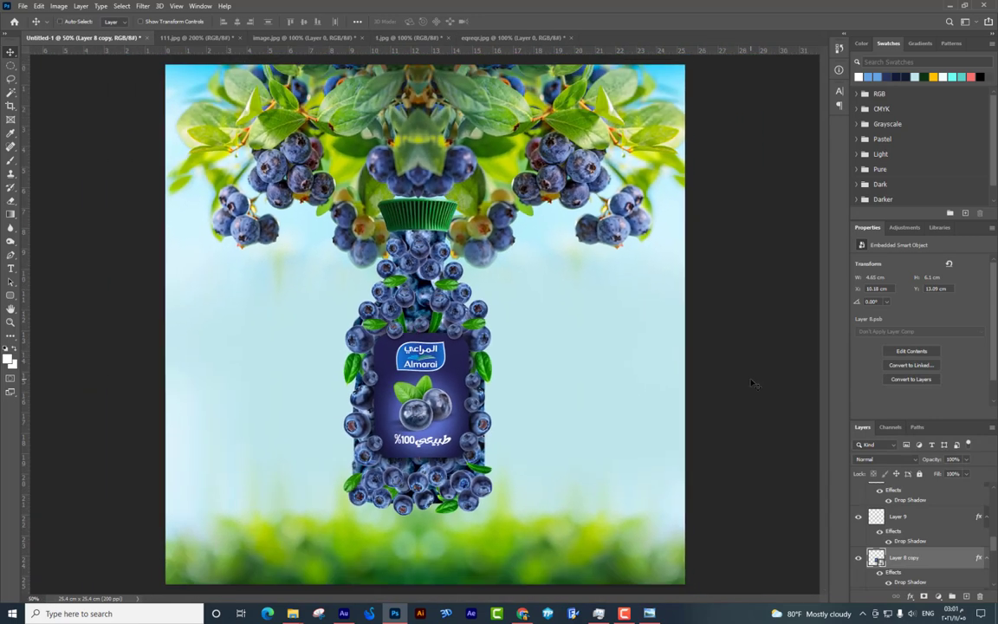
Select both label layers together, then switch to the downloaded images folder.
{"action": "right_click", "coordinate": [445, 390]}
{"action": "left_click", "coordinate": [455, 401], "text": "shift"}
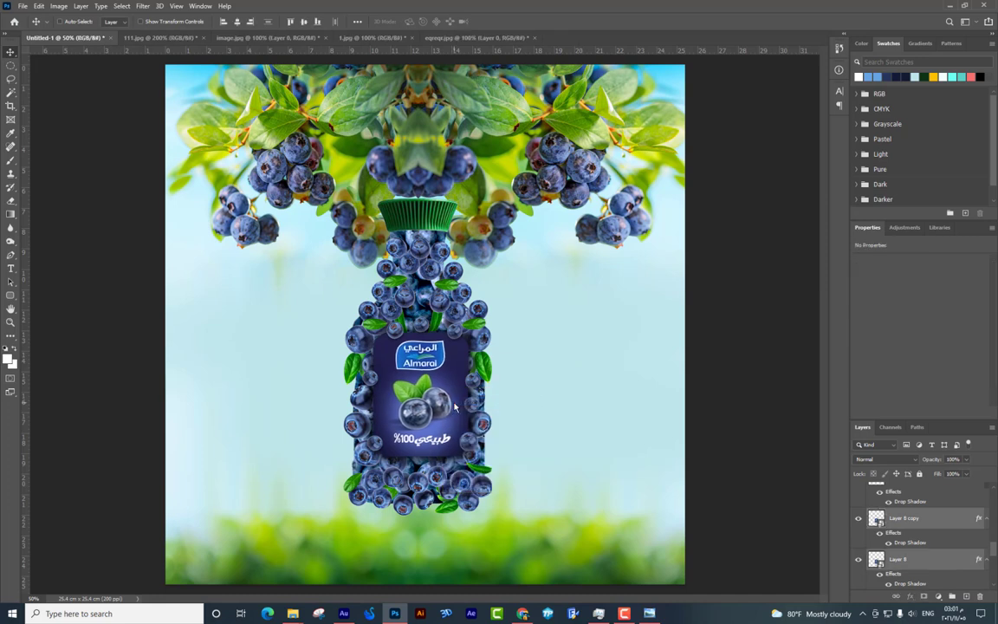
{"action": "right_click", "coordinate": [522, 343]}
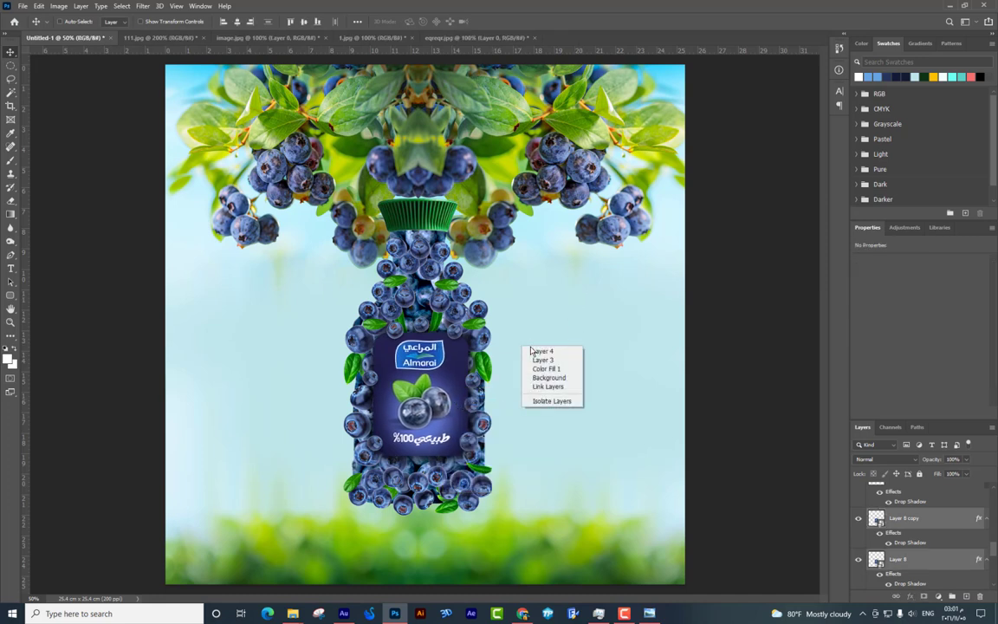
{"action": "key", "text": "alt+Tab"}
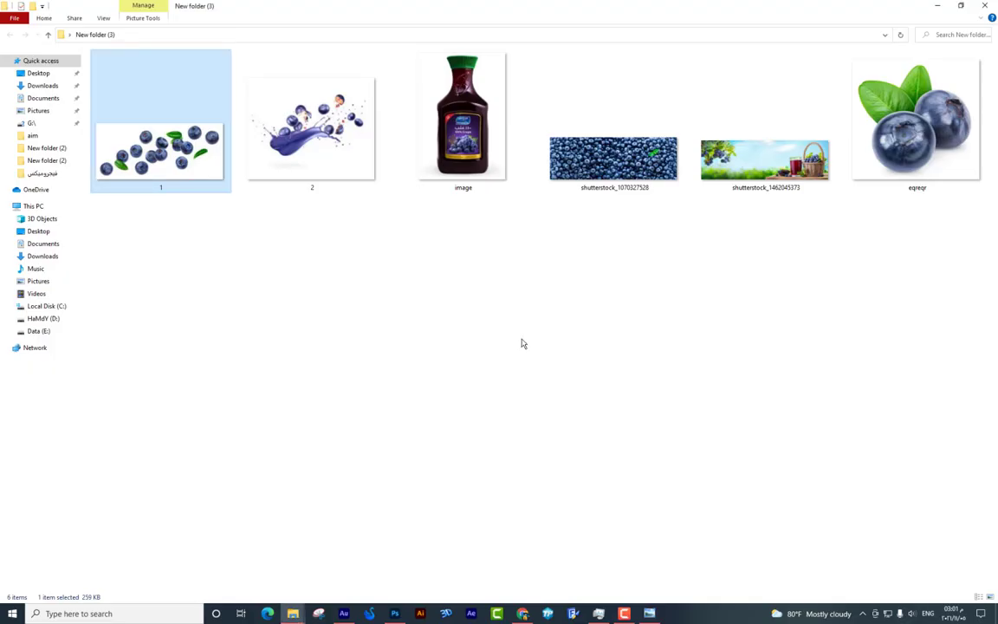
Open 2.jpg, try the Remove Background quick action, then undo the resulting mask.
{"action": "left_click_drag", "start_coordinate": [312, 130], "coordinate": [654, 36]}
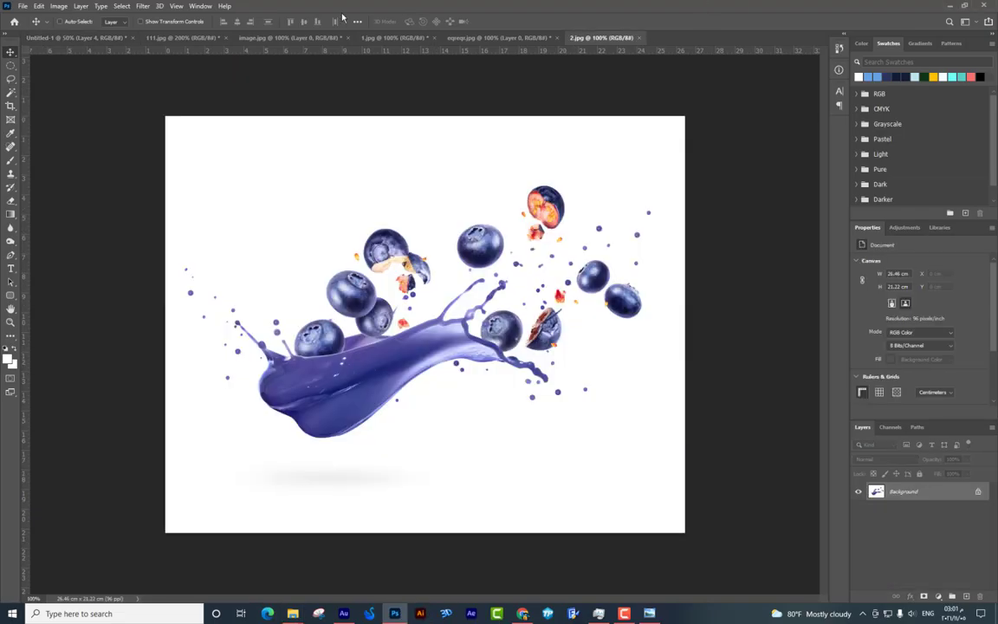
{"action": "left_click", "coordinate": [227, 7]}
{"action": "left_click", "coordinate": [252, 15]}
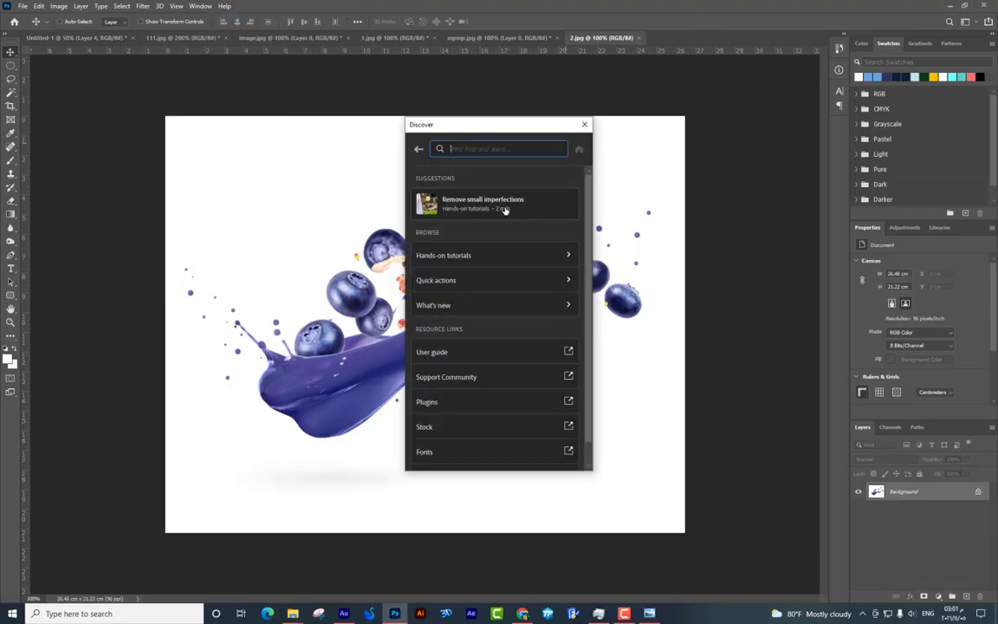
{"action": "left_click", "coordinate": [554, 278]}
{"action": "left_click", "coordinate": [446, 234]}
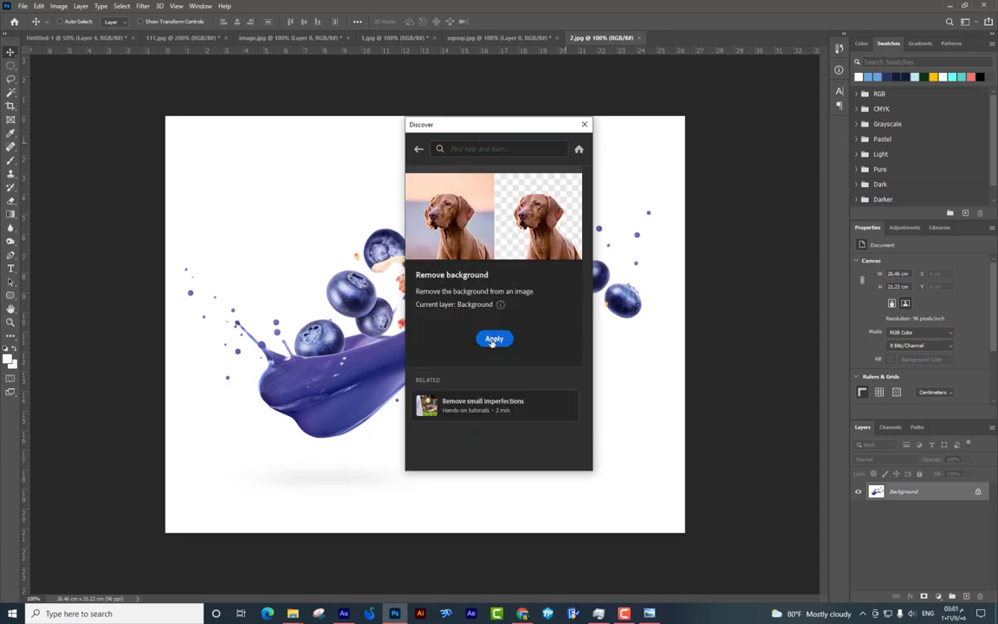
{"action": "left_click", "coordinate": [493, 339]}
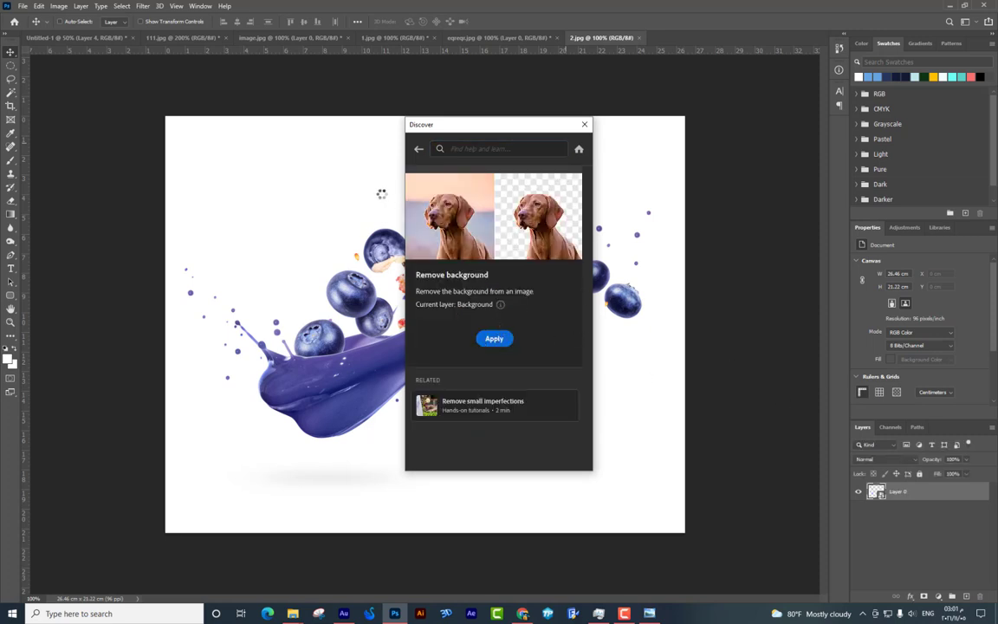
{"action": "left_click", "coordinate": [584, 124]}
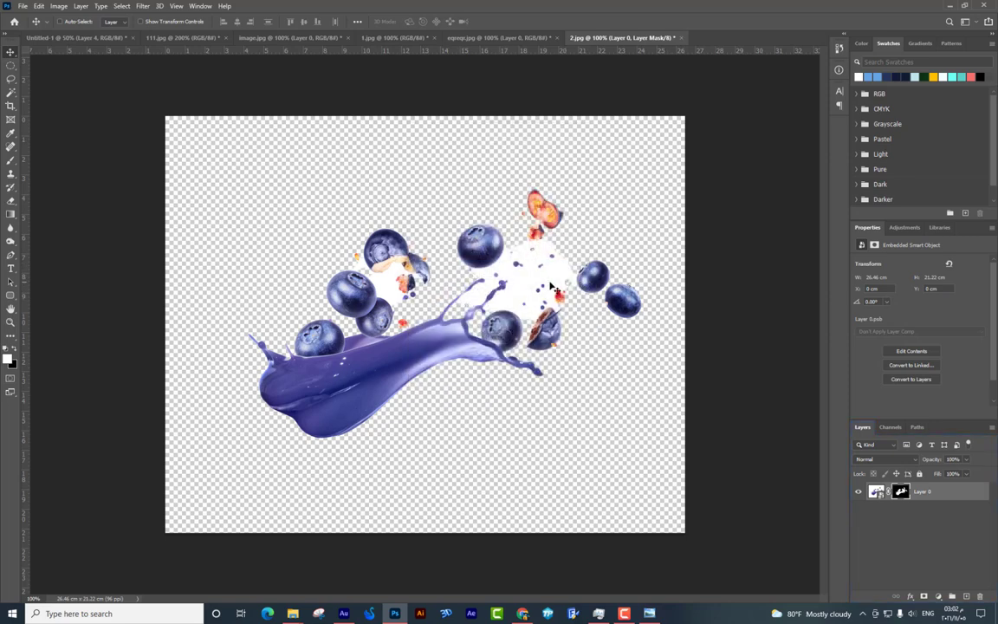
{"action": "key", "text": "ctrl+z"}
Magic Wand the splash's white background, rasterize the layer, and delete the white.
{"action": "key", "text": "ctrl+d"}
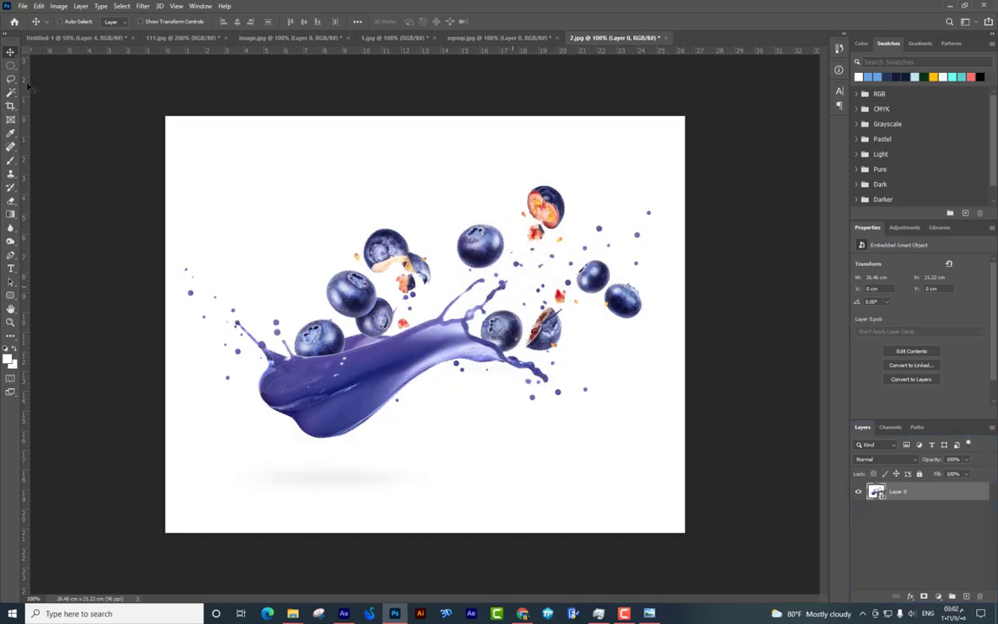
{"action": "left_click", "coordinate": [11, 91]}
{"action": "left_click", "coordinate": [659, 315]}
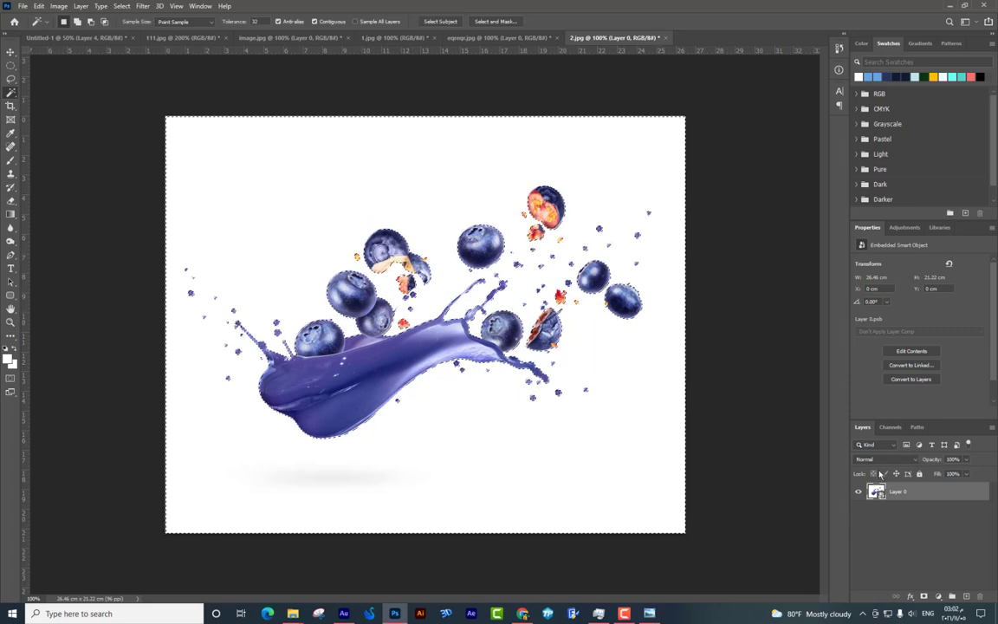
{"action": "key", "text": "Delete"}
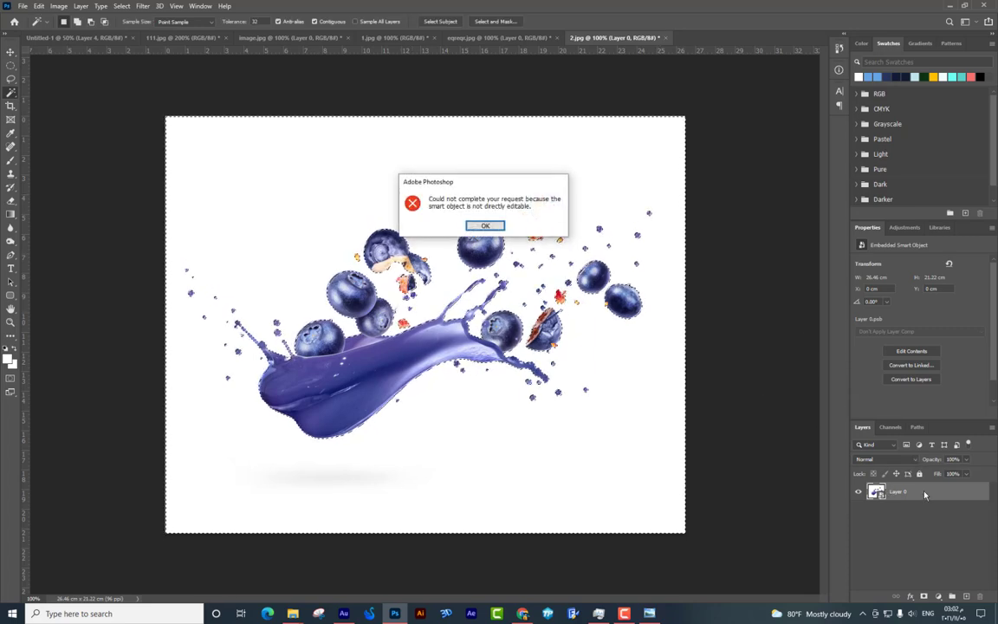
{"action": "key", "text": "Return"}
{"action": "right_click", "coordinate": [893, 491]}
{"action": "left_click", "coordinate": [890, 232]}
{"action": "key", "text": "Delete"}
{"action": "key", "text": "ctrl+d"}
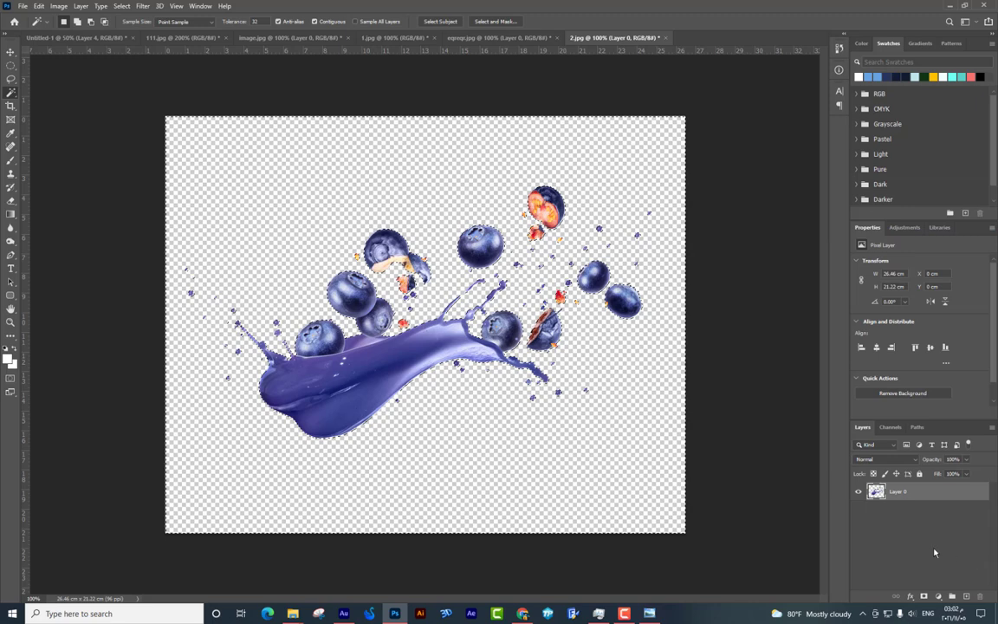
Convert the cut-out splash to a smart object and drag it into the poster.
{"action": "right_click", "coordinate": [917, 501]}
{"action": "left_click", "coordinate": [857, 224]}
{"action": "key", "text": "v"}
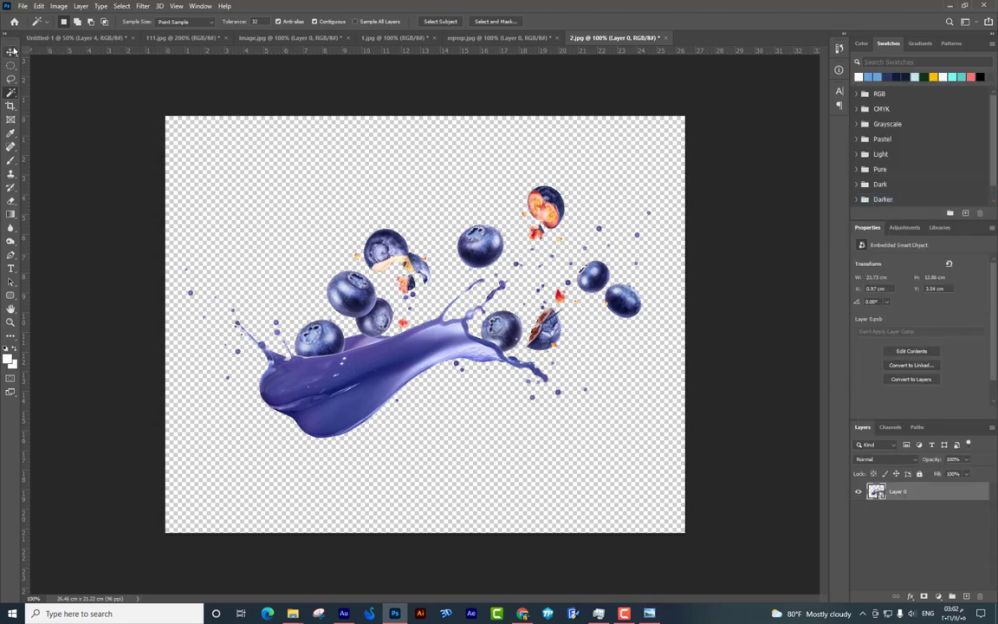
{"action": "mouse_move", "coordinate": [395, 341]}
{"action": "left_mouse_down"}
{"action": "mouse_move", "coordinate": [92, 37]}
{"action": "mouse_move", "coordinate": [672, 320]}
{"action": "mouse_move", "coordinate": [555, 321]}
{"action": "mouse_move", "coordinate": [640, 401]}
{"action": "mouse_move", "coordinate": [635, 418]}
{"action": "left_mouse_up"}
{"action": "key", "text": "ctrl+t"}
Commit the splash's transform and position it on the right of the bottle.
{"action": "key", "text": "Return"}
{"action": "key", "text": "ctrl+t"}
{"action": "key", "text": "Return"}
{"action": "left_click_drag", "start_coordinate": [570, 349], "coordinate": [142, 347]}
Duplicate the splash, rotate it 180° and flip it vertically on the bottle's left.
{"action": "key", "text": "ctrl+j"}
{"action": "key", "text": "ctrl+t"}
{"action": "right_click", "coordinate": [373, 349]}
{"action": "left_click", "coordinate": [404, 428]}
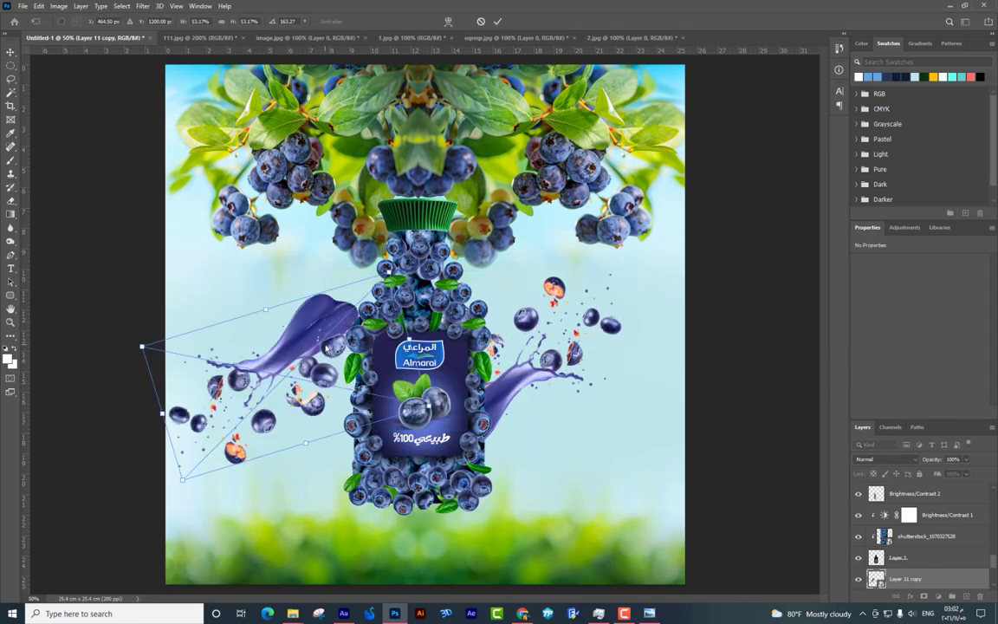
{"action": "right_click", "coordinate": [387, 339]}
{"action": "left_click", "coordinate": [398, 508]}
{"action": "mouse_move", "coordinate": [338, 379]}
{"action": "left_mouse_down"}
{"action": "mouse_move", "coordinate": [411, 397]}
{"action": "mouse_move", "coordinate": [423, 376]}
{"action": "left_mouse_up"}
{"action": "key", "text": "Return"}
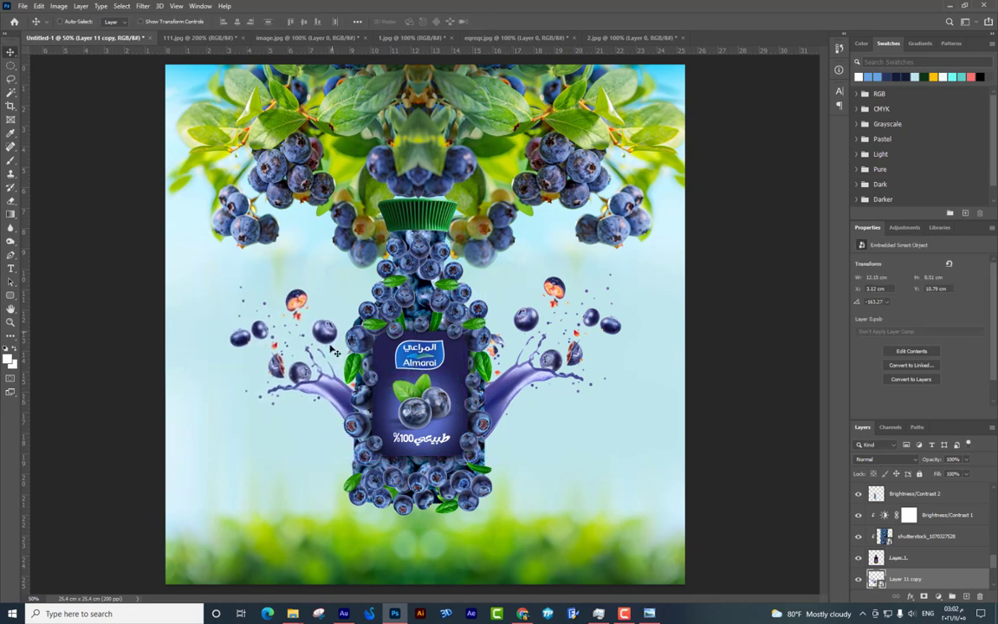
Select both splash layers and reorder them within the layer stack.
{"action": "right_click", "coordinate": [374, 290]}
{"action": "left_click", "coordinate": [408, 296]}
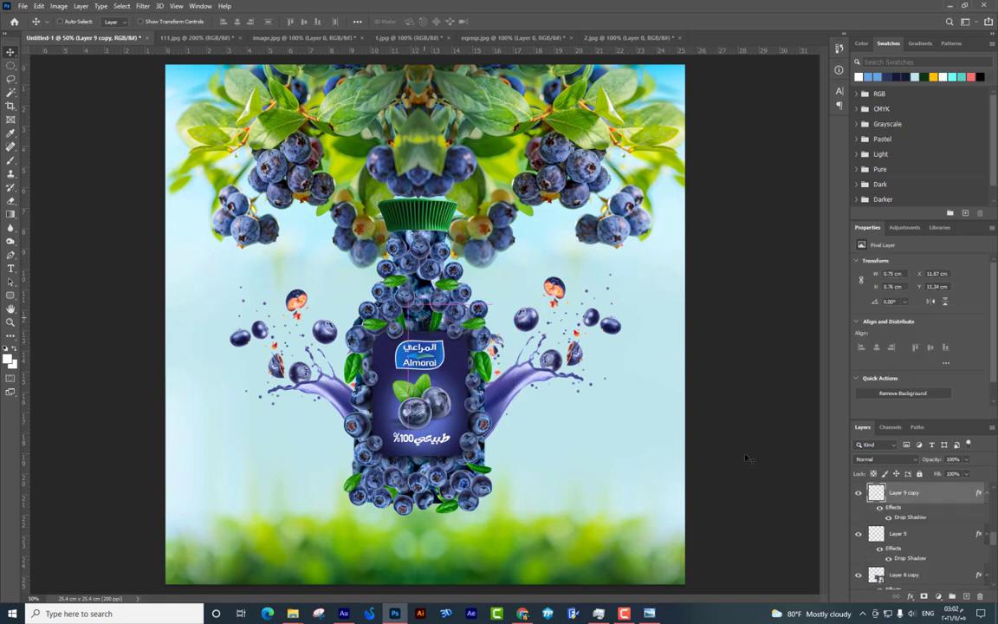
{"action": "right_click", "coordinate": [292, 380]}
{"action": "left_click_drag", "start_coordinate": [416, 381], "coordinate": [394, 370]}
{"action": "key", "text": "ctrl+z"}
{"action": "left_click_drag", "start_coordinate": [951, 570], "coordinate": [910, 522]}
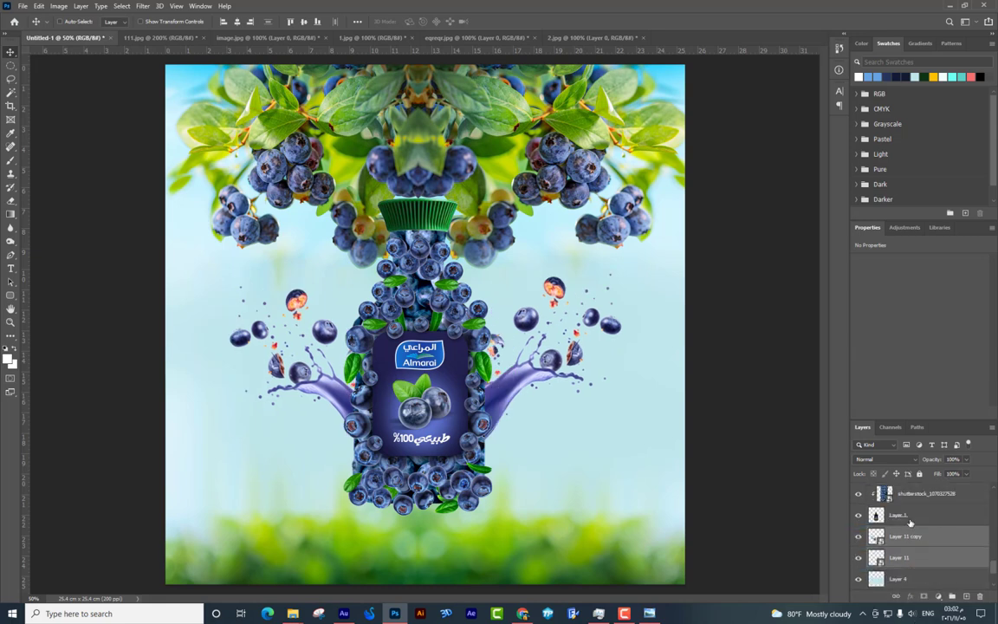
Select the bottle's layers from Layer 2 downward and group them into Group 1.
{"action": "scroll", "coordinate": [919, 529], "scroll_direction": "up", "scroll_amount": 5}
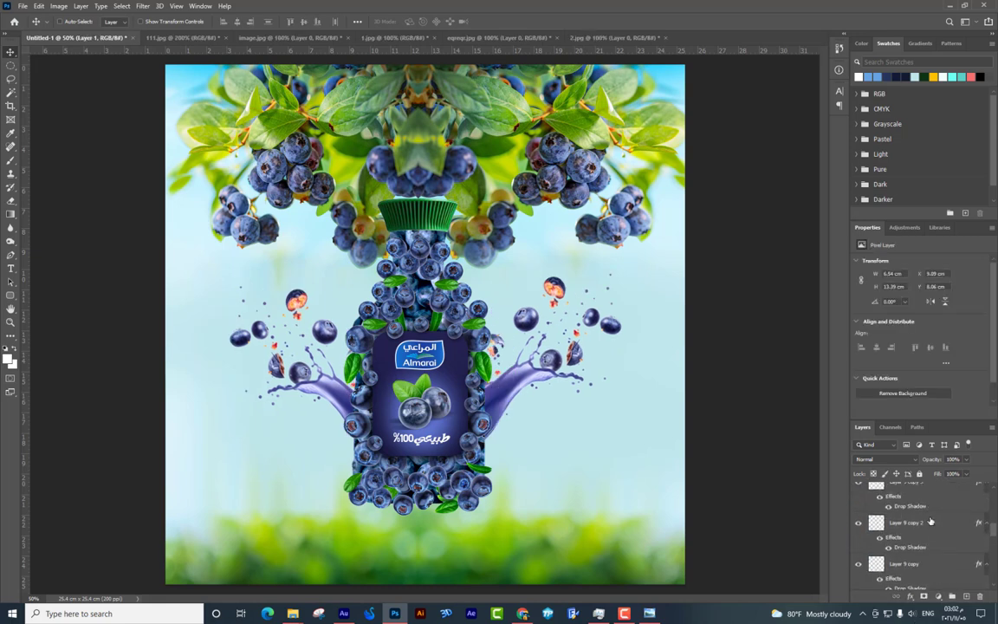
{"action": "left_click", "coordinate": [921, 493]}
{"action": "left_click", "coordinate": [921, 577], "text": "shift"}
{"action": "mouse_move", "coordinate": [505, 308]}
{"action": "left_mouse_down"}
{"action": "mouse_move", "coordinate": [621, 327]}
{"action": "mouse_move", "coordinate": [499, 329]}
{"action": "left_mouse_up"}
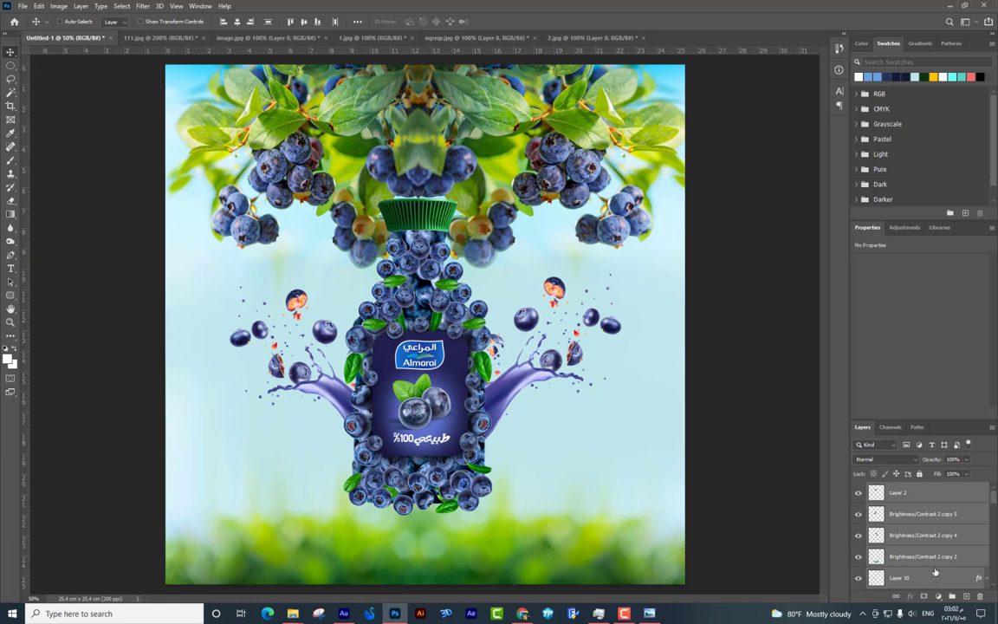
{"action": "key", "text": "ctrl+g"}
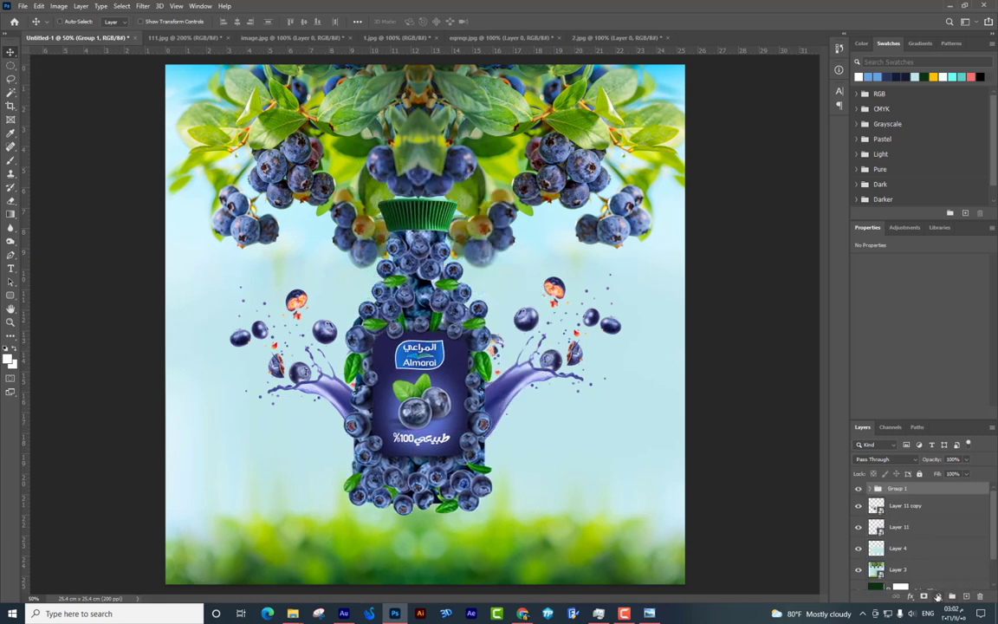
Clip a Brightness/Contrast layer with brightness 17 to Group 1, then add Color Balance.
{"action": "left_click", "coordinate": [937, 597]}
{"action": "left_click", "coordinate": [867, 405]}
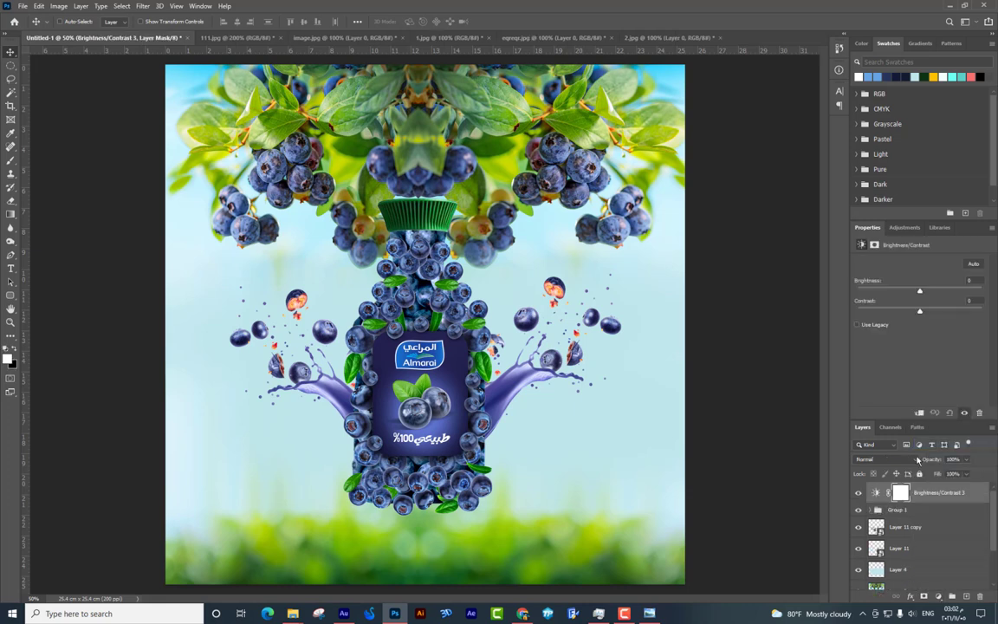
{"action": "key", "text": "ctrl+alt+g"}
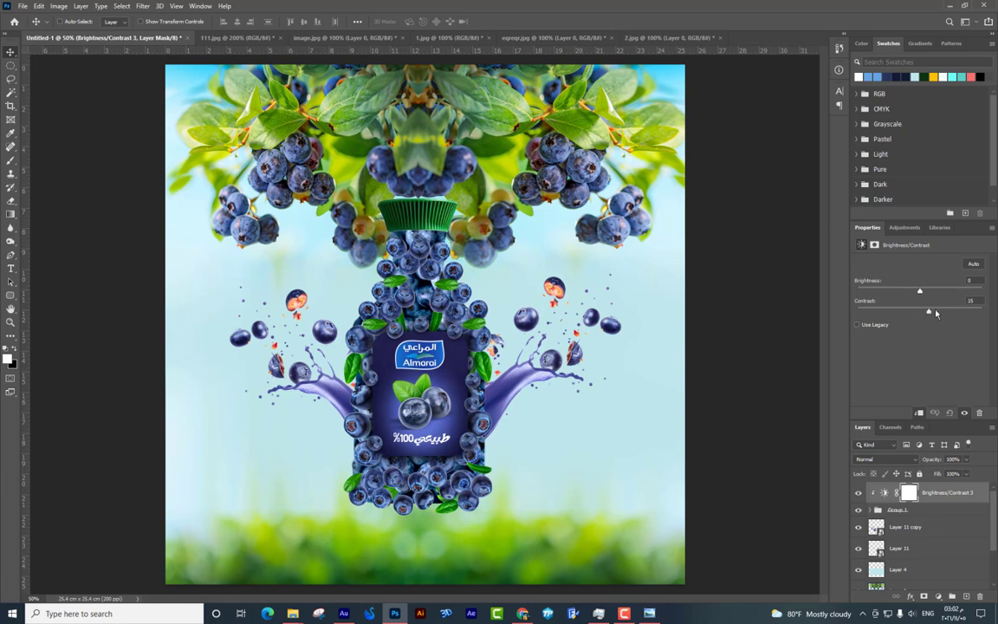
{"action": "left_click_drag", "start_coordinate": [922, 292], "coordinate": [927, 293]}
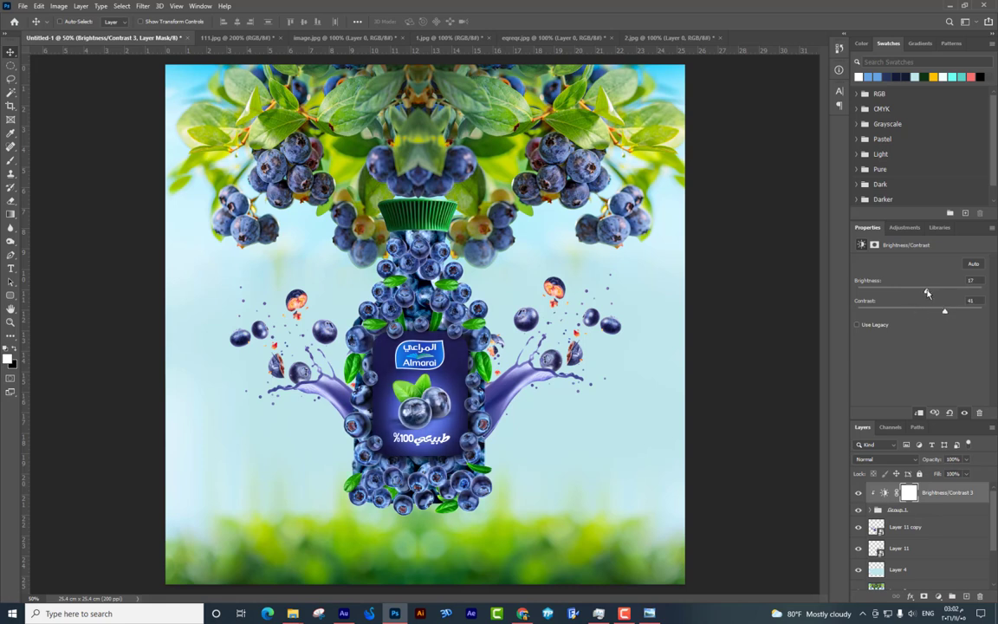
{"action": "left_click", "coordinate": [938, 597]}
{"action": "left_click", "coordinate": [951, 507]}
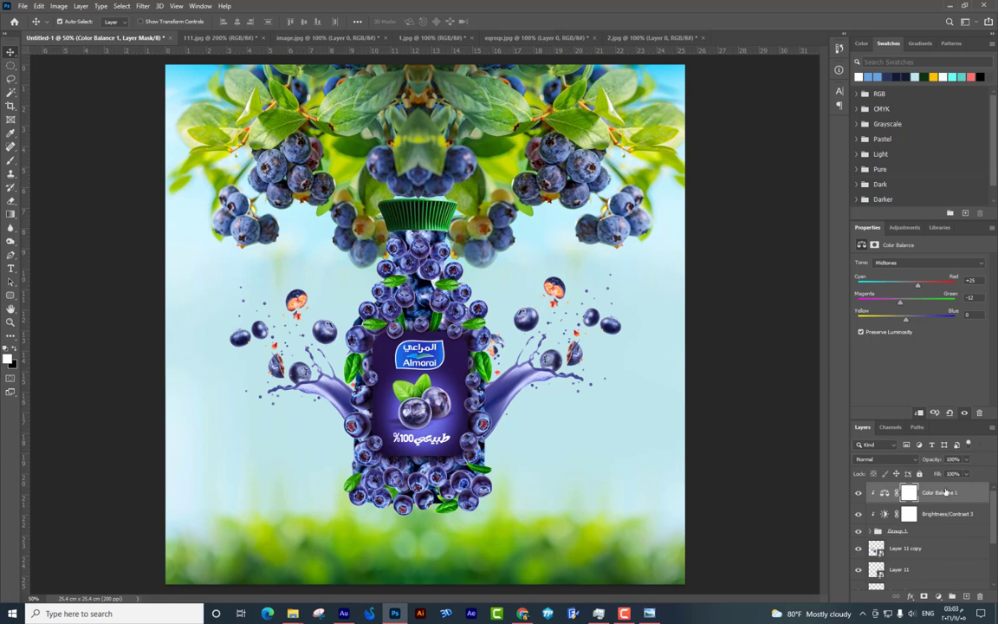
Duplicate the Color Balance layer and place the copy above Layer 4.
{"action": "key", "text": "ctrl+j"}
{"action": "scroll", "coordinate": [943, 493], "scroll_direction": "down", "scroll_amount": 2}
{"action": "scroll", "coordinate": [940, 494], "scroll_direction": "down", "scroll_amount": 2}
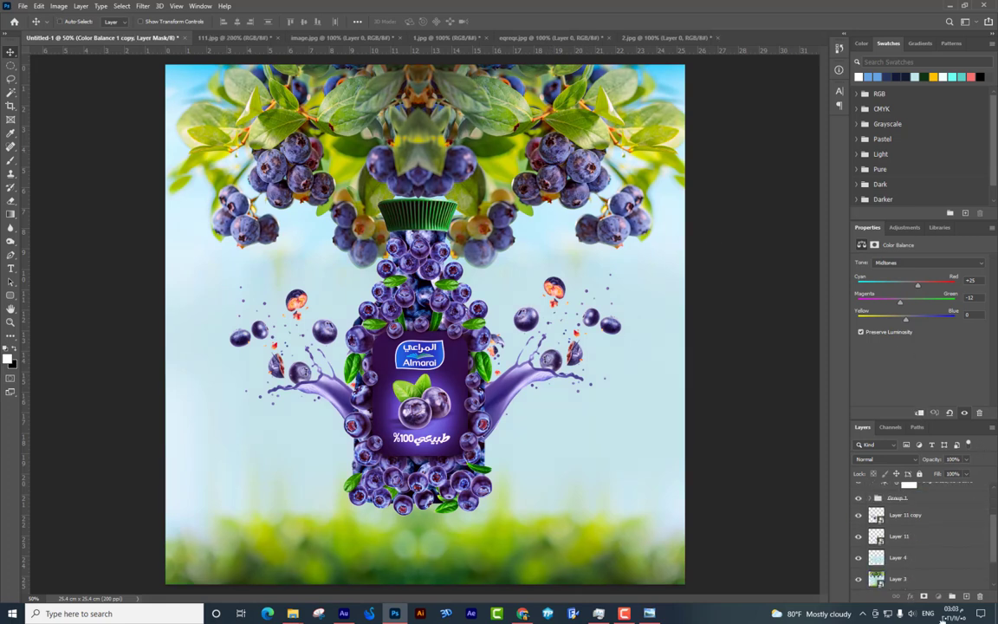
{"action": "scroll", "coordinate": [935, 497], "scroll_direction": "down", "scroll_amount": 2}
{"action": "scroll", "coordinate": [931, 500], "scroll_direction": "down", "scroll_amount": 2}
{"action": "scroll", "coordinate": [931, 500], "scroll_direction": "up", "scroll_amount": 1}
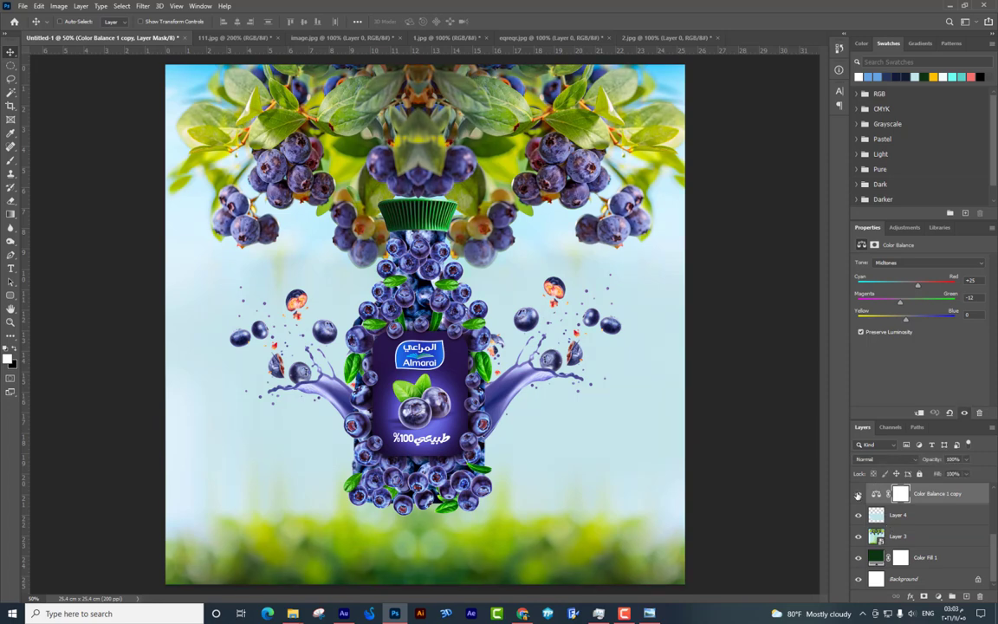
{"action": "key", "text": "ctrl+minus"}
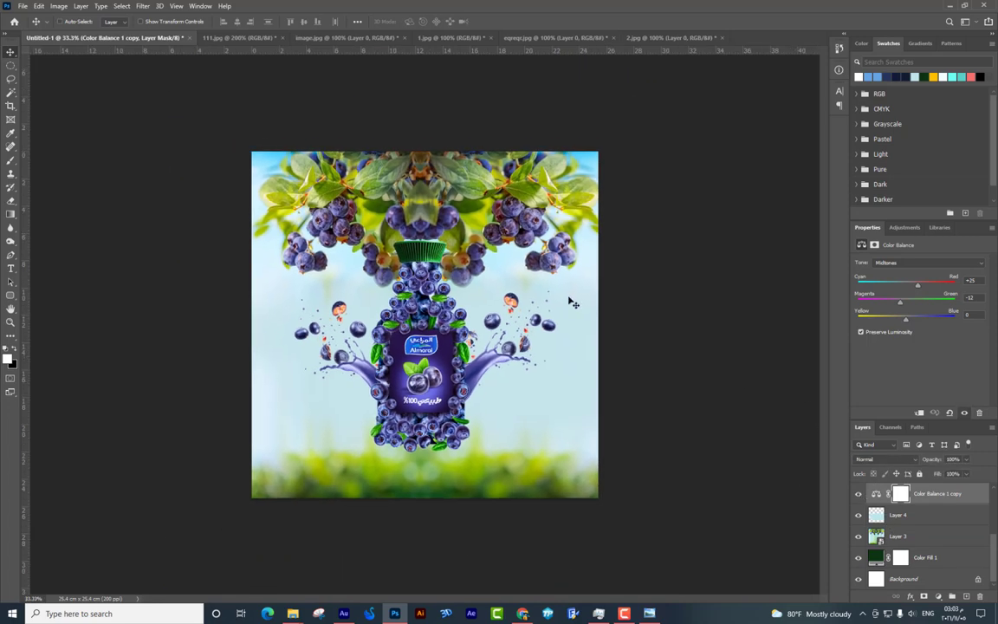
Add a Brightness/Contrast adjustment with contrast 33 for the background.
{"action": "left_click", "coordinate": [928, 599]}
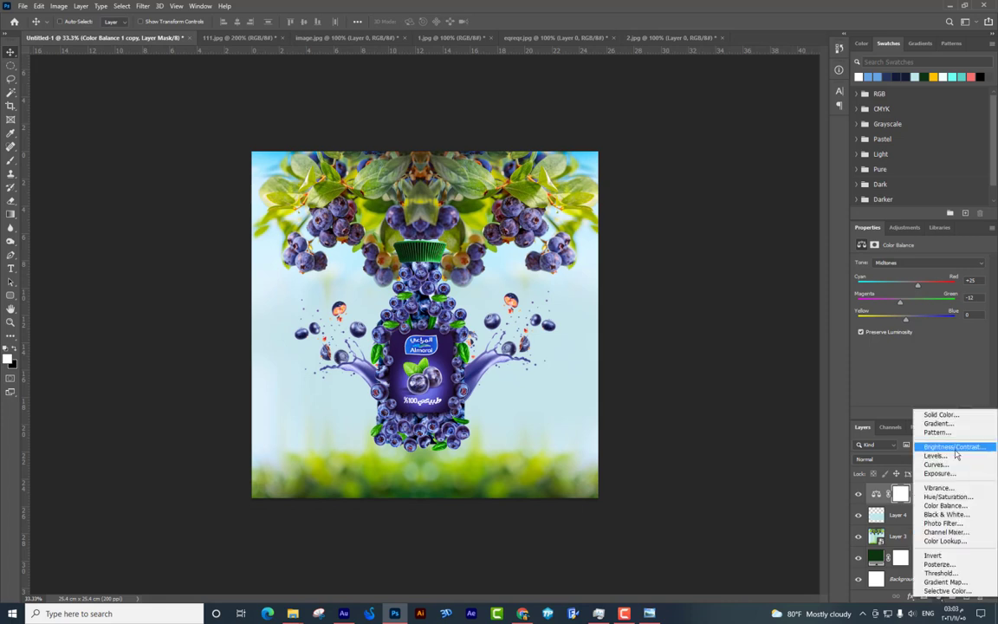
{"action": "left_click", "coordinate": [941, 400]}
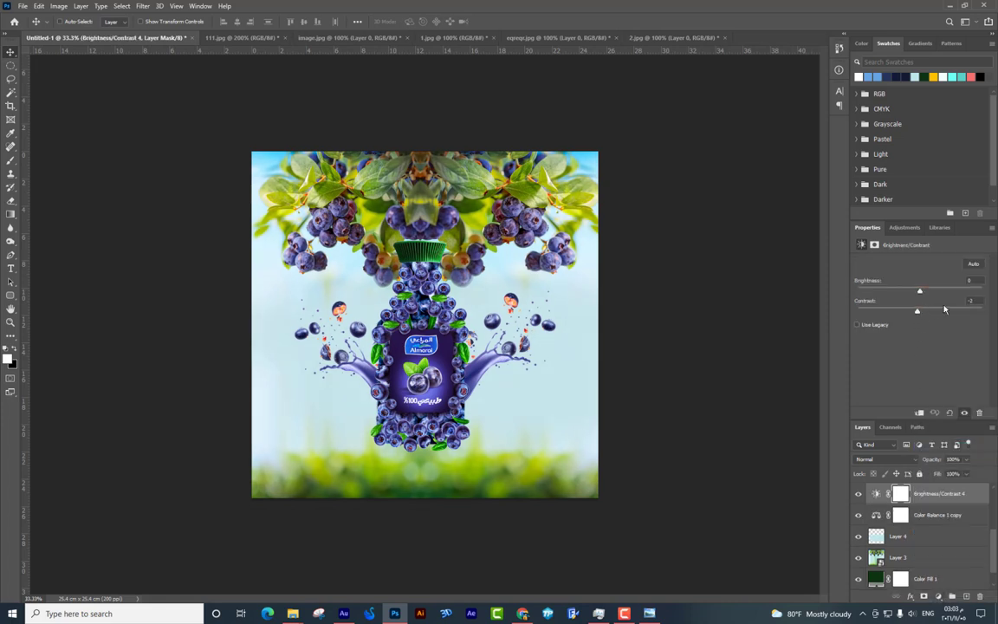
{"action": "left_click_drag", "start_coordinate": [944, 309], "coordinate": [947, 311]}
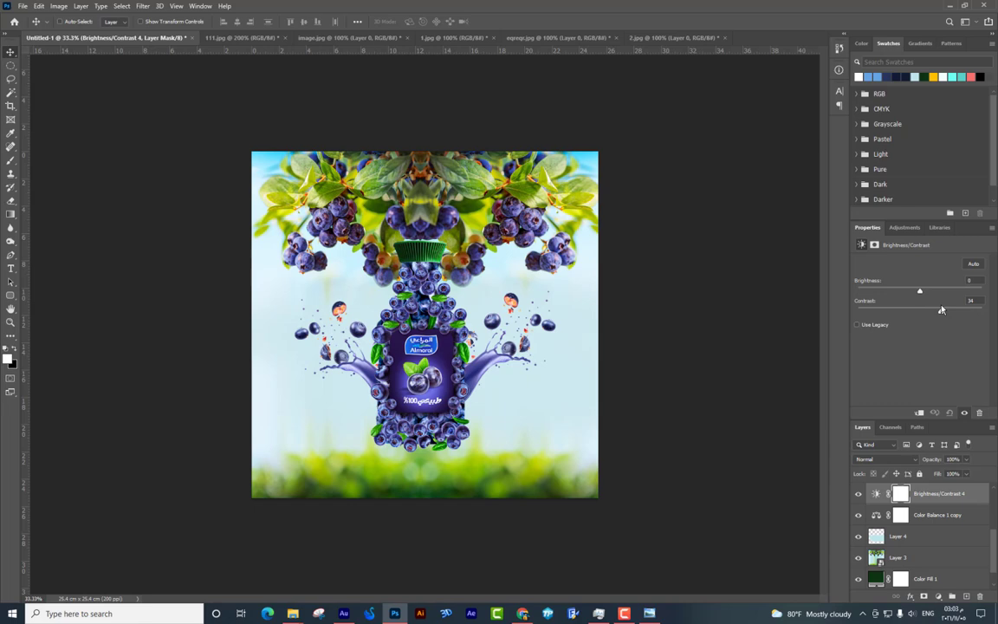
{"action": "key", "text": "ctrl+plus"}
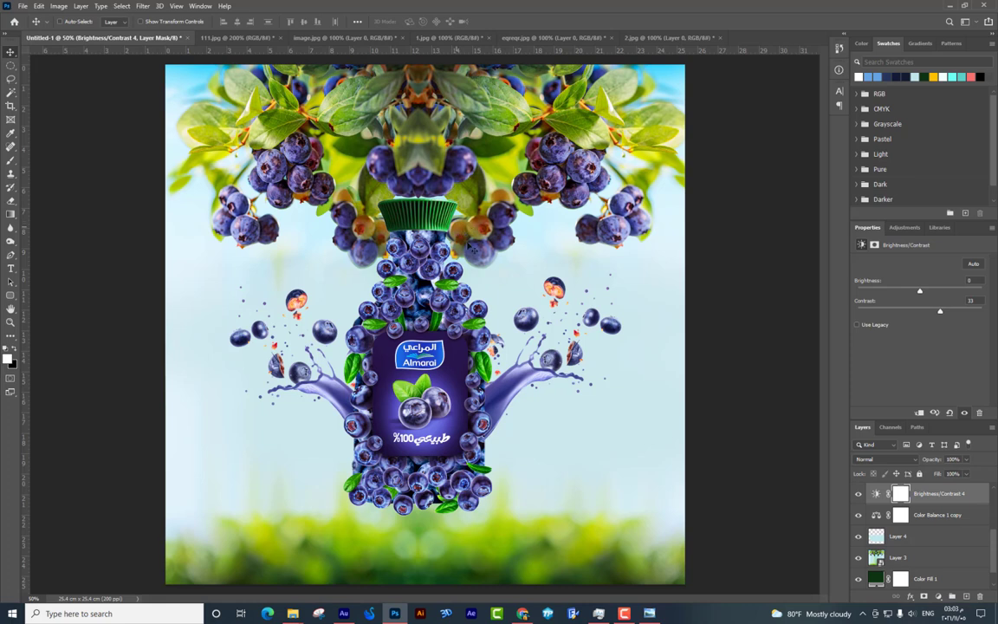
Select Layer 11, Layer 11 copy and Group 1, and merge the bottle group into one layer.
{"action": "scroll", "coordinate": [950, 532], "scroll_direction": "up", "scroll_amount": 2}
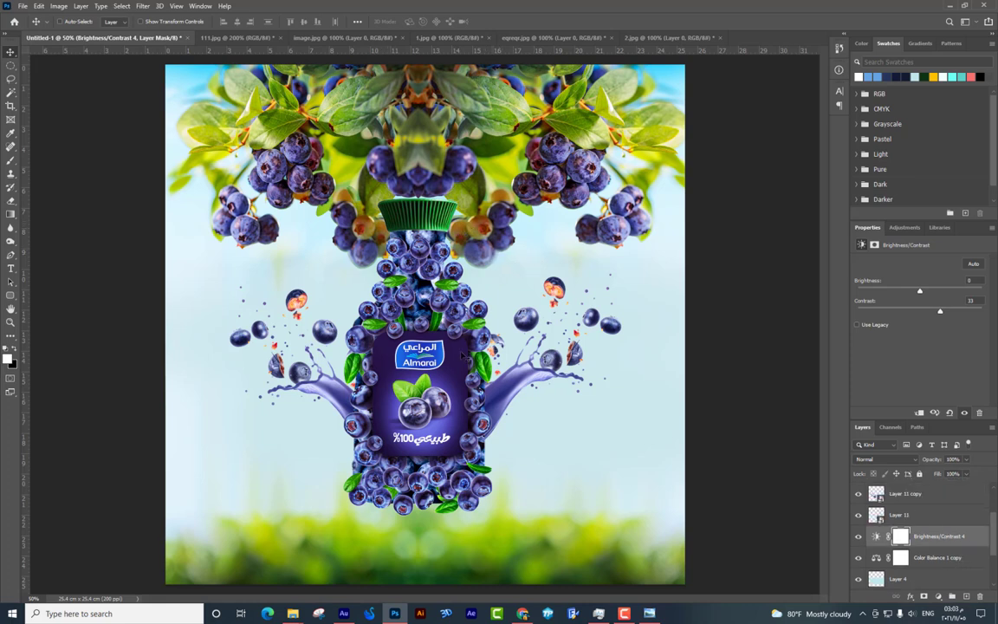
{"action": "right_click", "coordinate": [462, 351]}
{"action": "left_click", "coordinate": [494, 359]}
{"action": "mouse_move", "coordinate": [460, 357]}
{"action": "left_mouse_down"}
{"action": "mouse_move", "coordinate": [475, 362]}
{"action": "mouse_move", "coordinate": [466, 360]}
{"action": "left_mouse_up"}
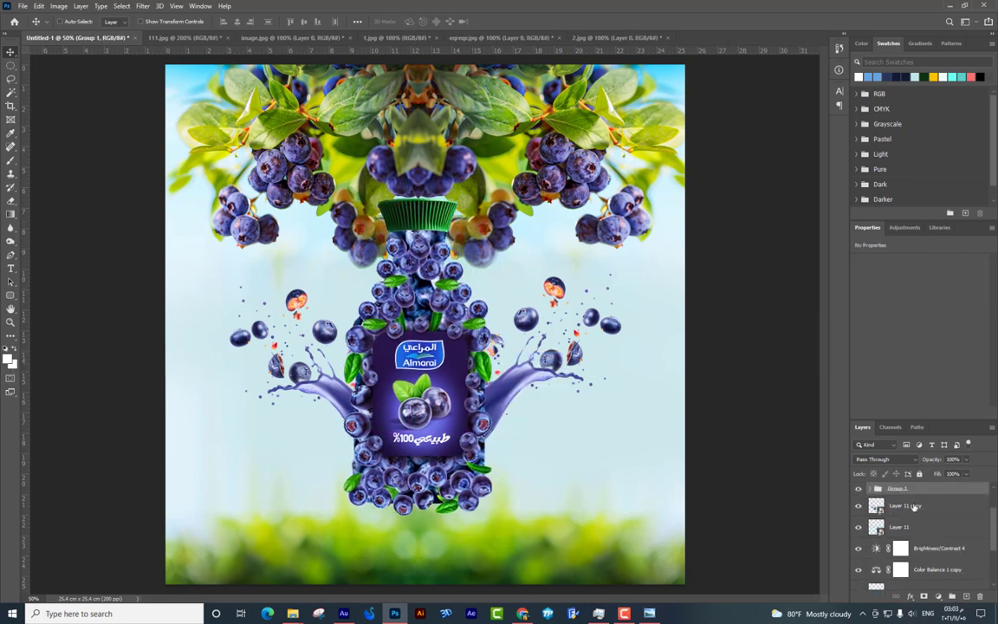
{"action": "left_click", "coordinate": [905, 506]}
{"action": "left_click", "coordinate": [901, 526], "text": "shift"}
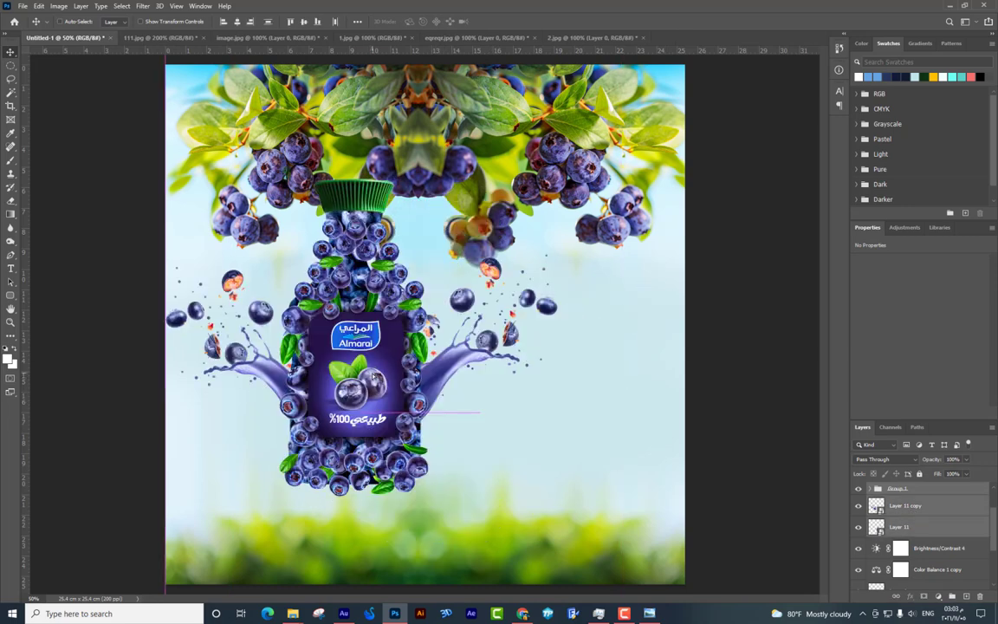
{"action": "left_click", "coordinate": [869, 490]}
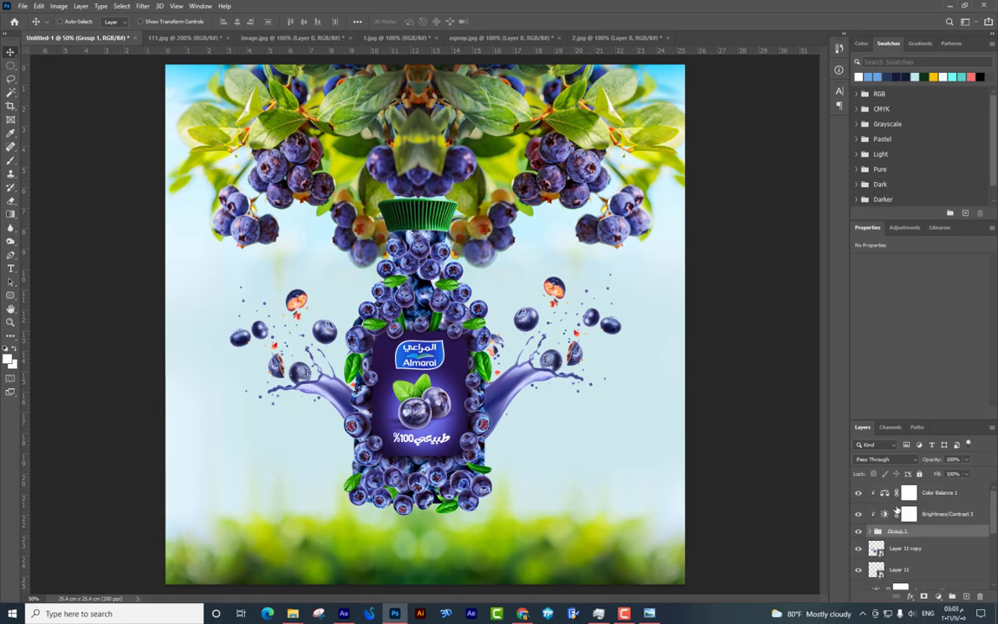
{"action": "key", "text": "ctrl+shift+g"}
{"action": "left_click_drag", "start_coordinate": [531, 348], "coordinate": [555, 384]}
{"action": "key", "text": "ctrl+z"}
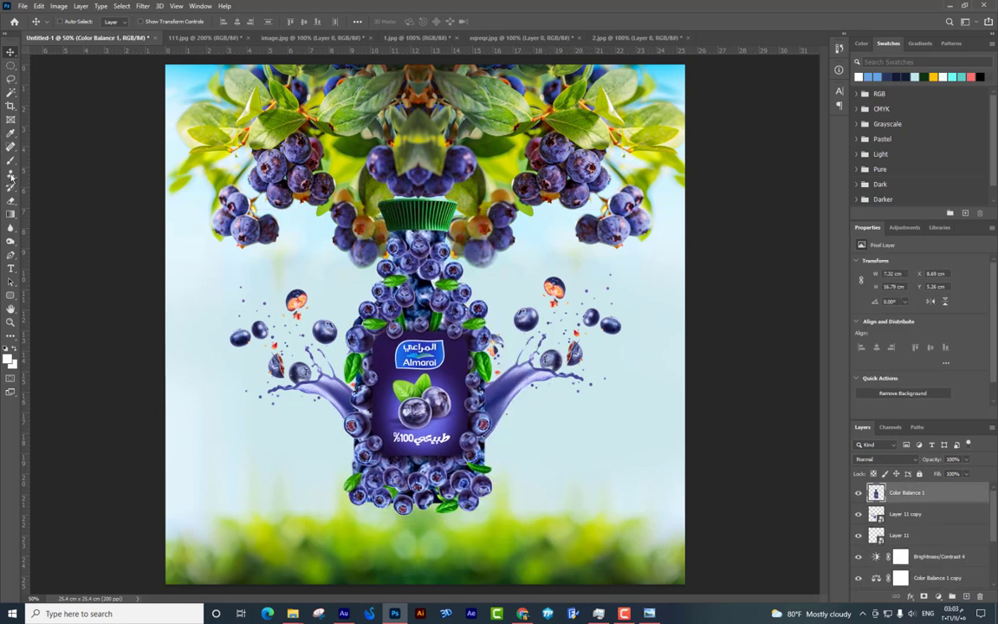
Pick Layer 11 from the splash stack and nudge both splashes slightly into place.
{"action": "left_click", "coordinate": [15, 201]}
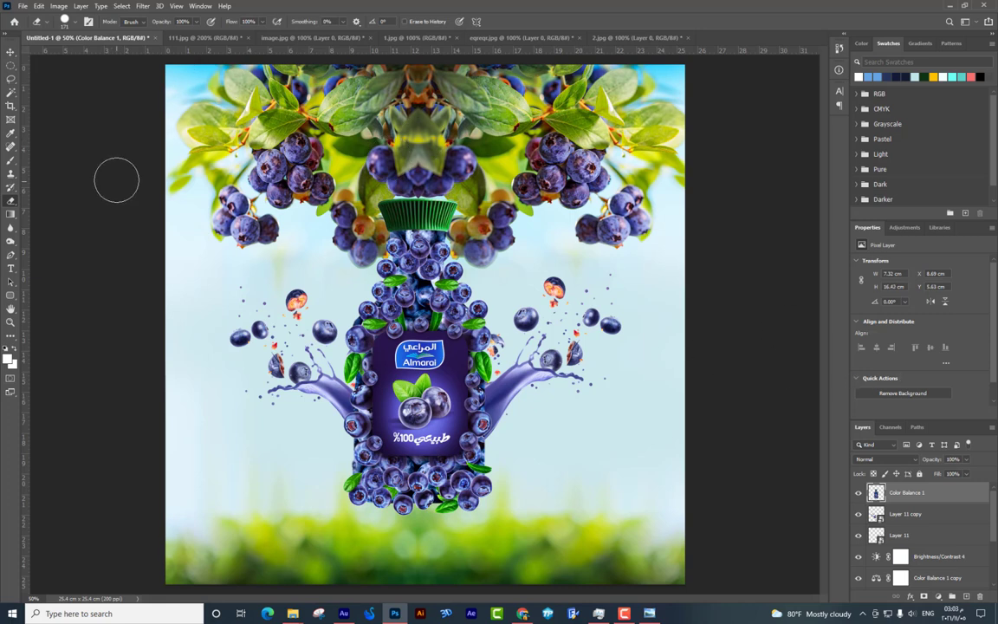
{"action": "left_click", "coordinate": [11, 52]}
{"action": "right_click", "coordinate": [537, 355]}
{"action": "left_click", "coordinate": [532, 370]}
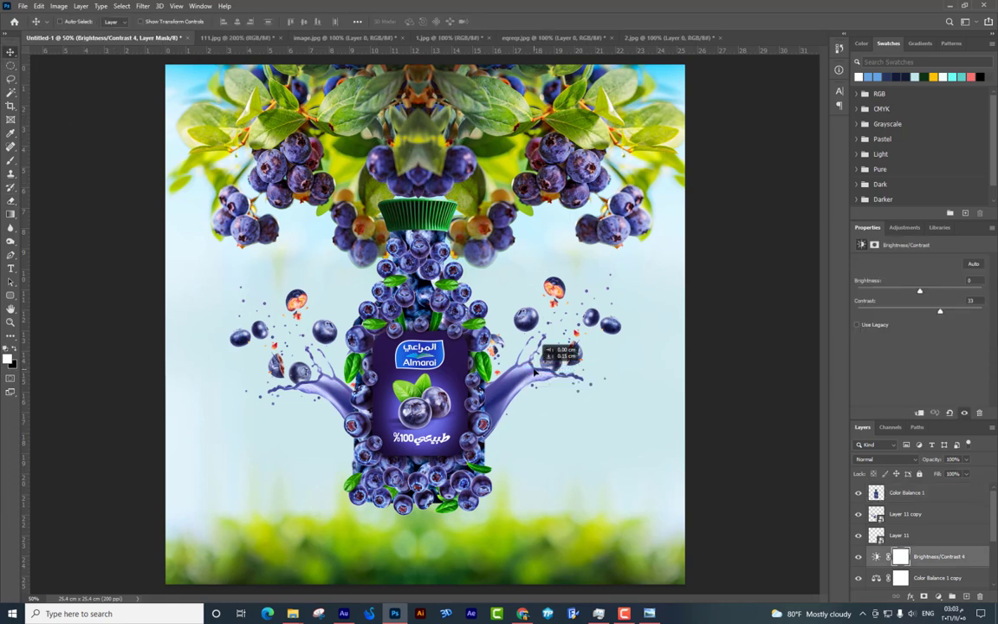
{"action": "right_click", "coordinate": [535, 378]}
{"action": "left_click", "coordinate": [544, 388]}
{"action": "right_click", "coordinate": [565, 364]}
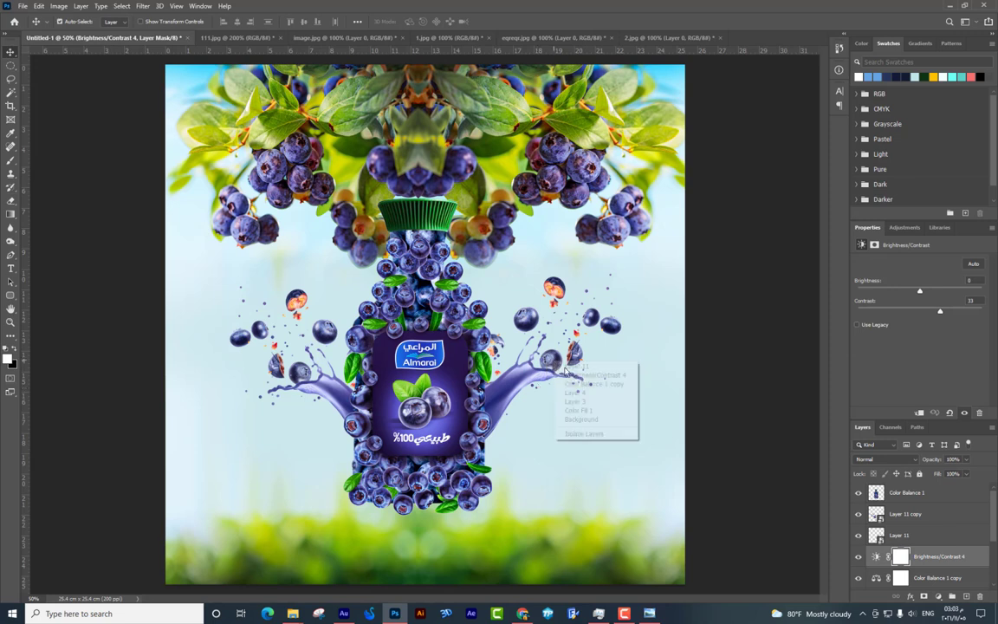
{"action": "left_click", "coordinate": [574, 378]}
{"action": "left_click_drag", "start_coordinate": [557, 368], "coordinate": [562, 372]}
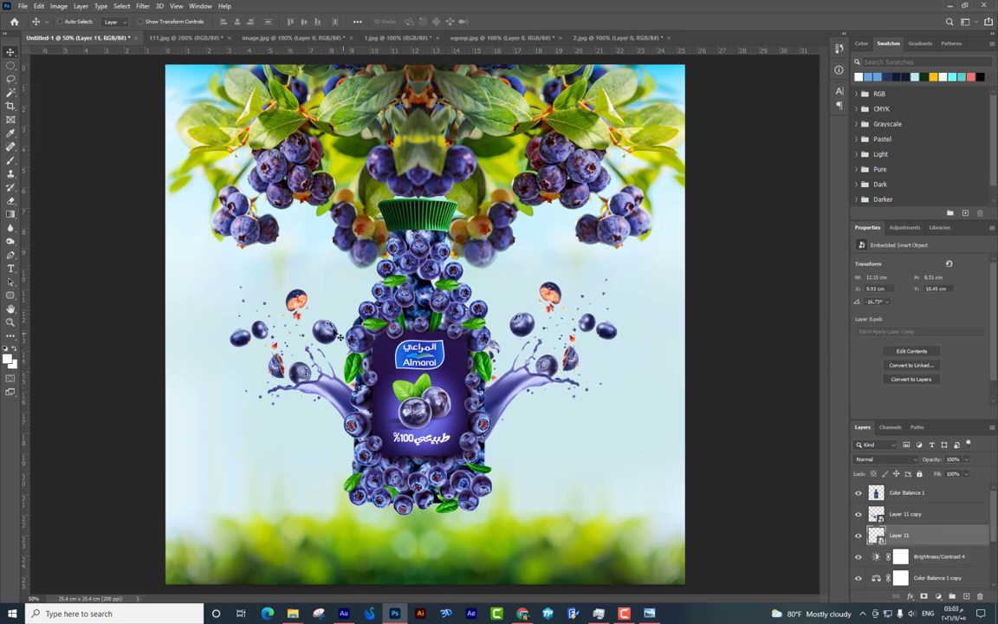
{"action": "left_click_drag", "start_coordinate": [344, 338], "coordinate": [334, 338]}
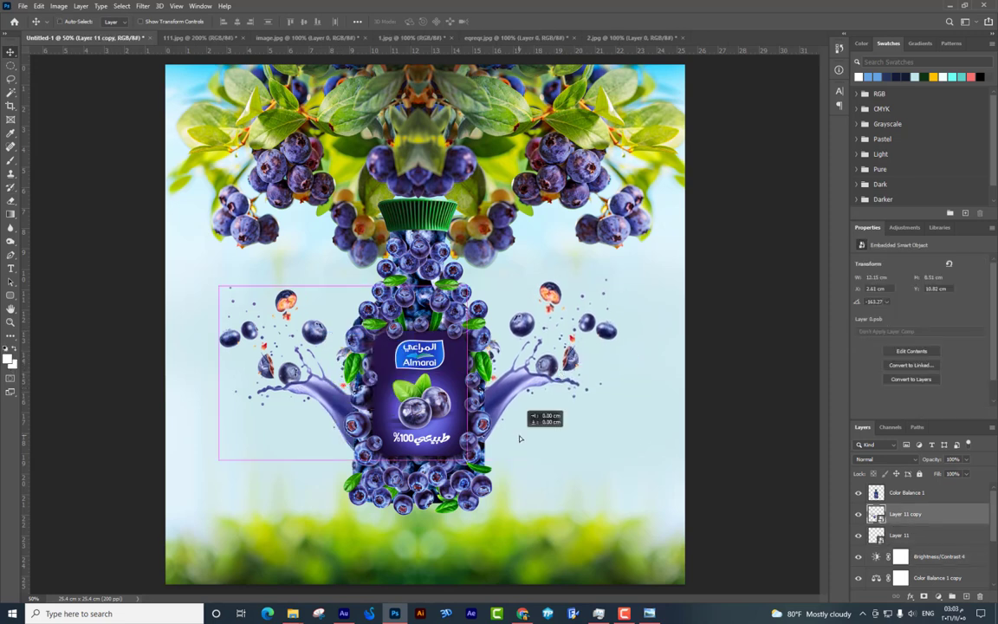
Try the right splash slightly lower, undo it, and select Color Balance 1.
{"action": "right_click", "coordinate": [547, 372]}
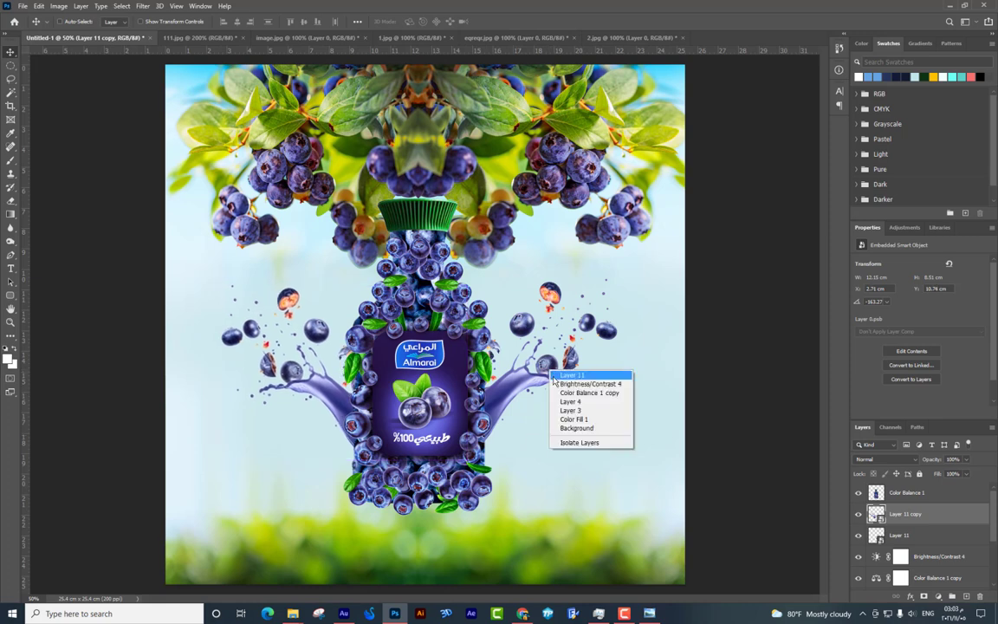
{"action": "left_click", "coordinate": [572, 410]}
{"action": "left_click_drag", "start_coordinate": [559, 384], "coordinate": [559, 390]}
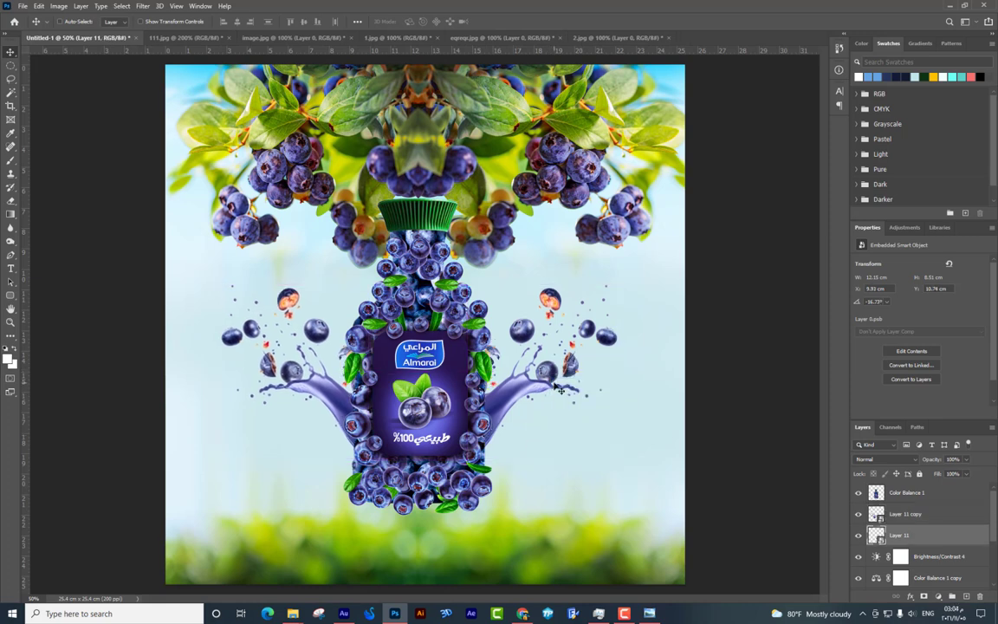
{"action": "key", "text": "ctrl+z"}
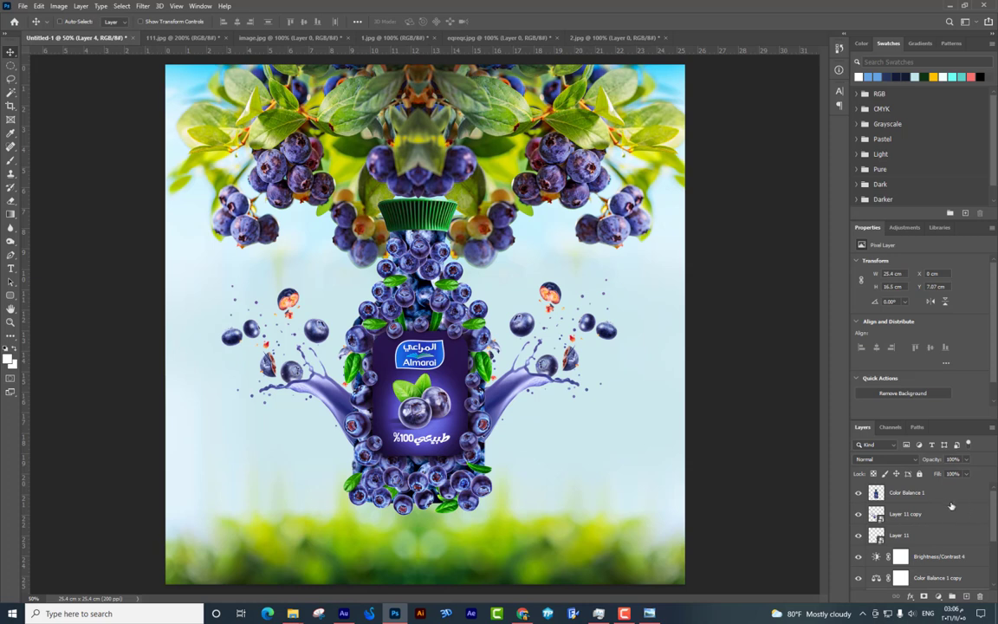
{"action": "left_click", "coordinate": [915, 492]}
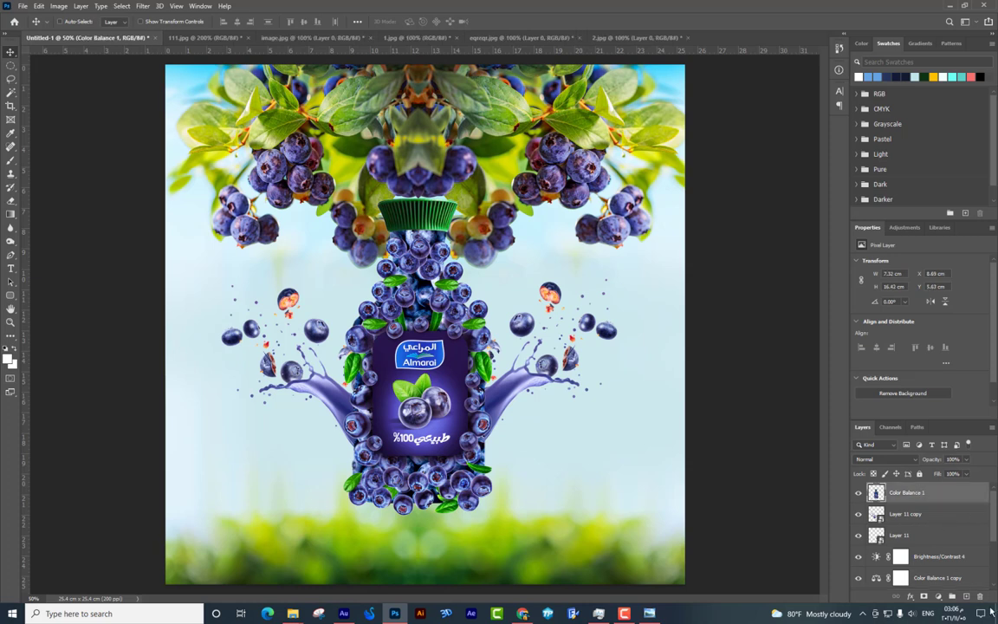
Add a new layer and set a soft brush to an orange (#ffb400) foreground colour.
{"action": "left_click", "coordinate": [966, 597]}
{"action": "left_click", "coordinate": [10, 160]}
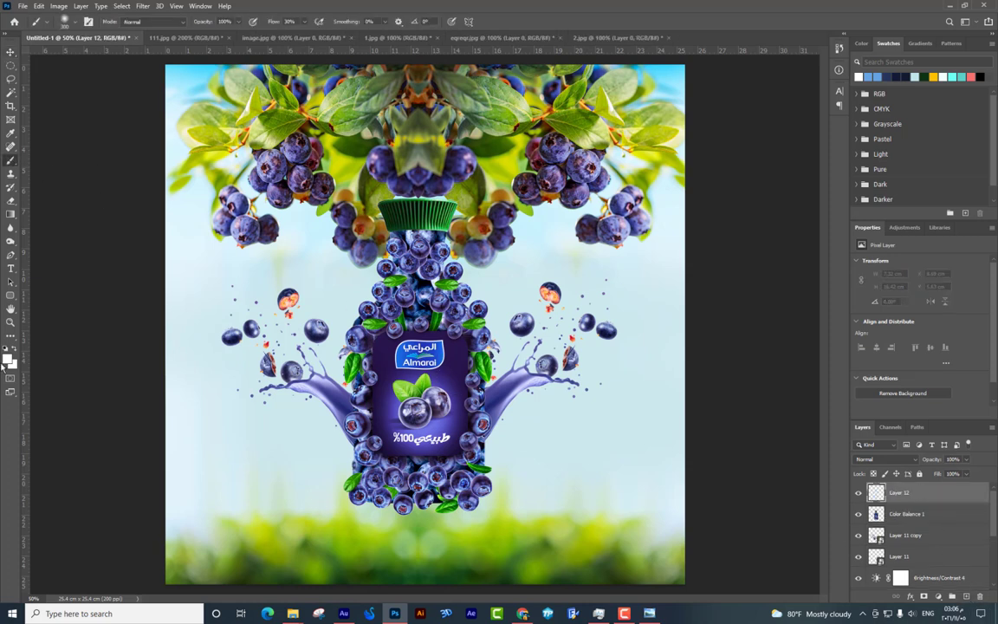
{"action": "left_click", "coordinate": [8, 360]}
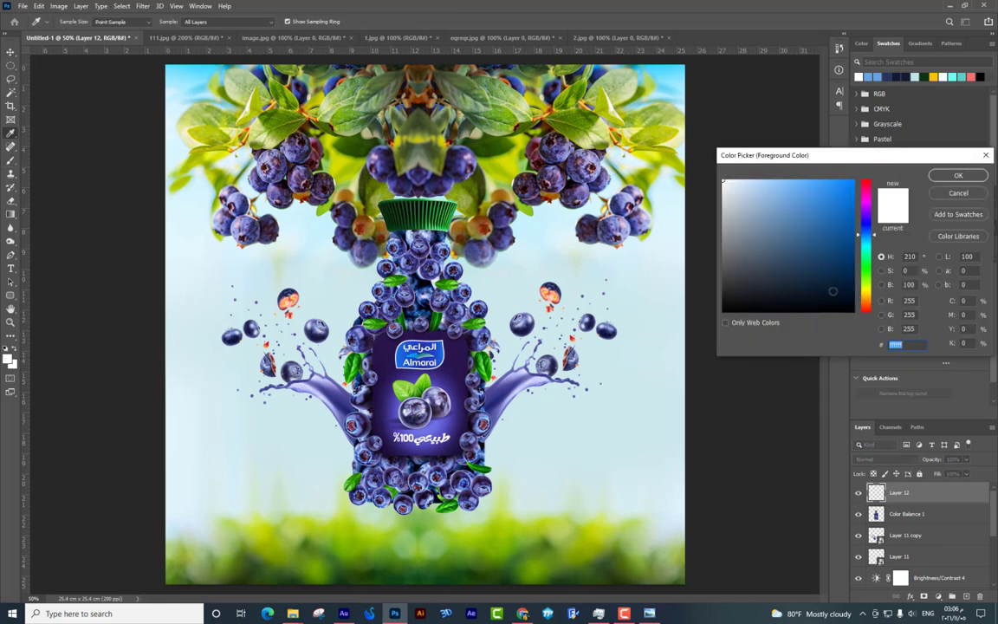
{"action": "left_click_drag", "start_coordinate": [832, 291], "coordinate": [893, 184]}
{"action": "left_click", "coordinate": [866, 296]}
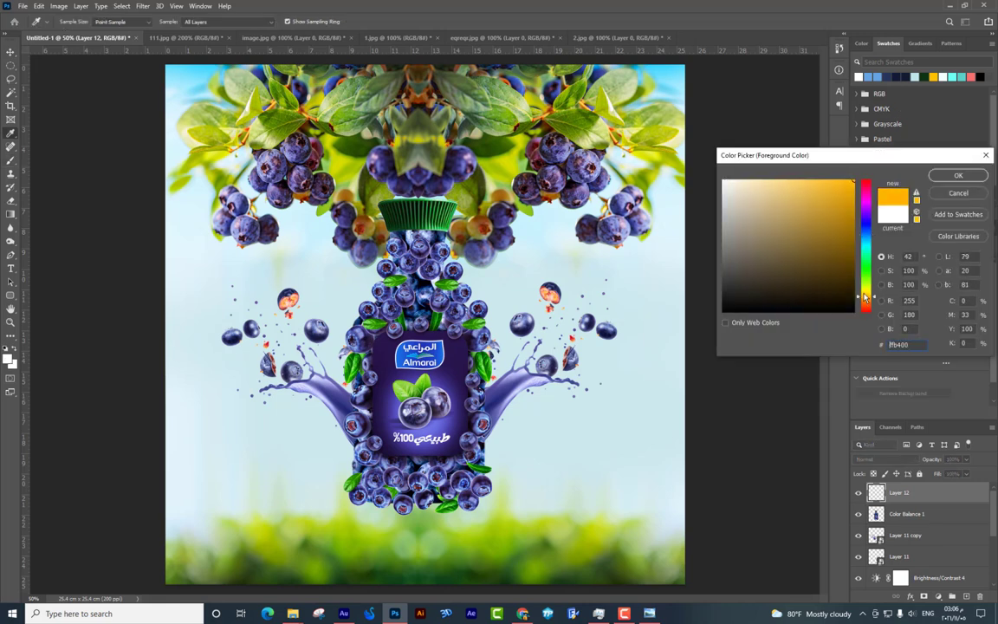
{"action": "left_click", "coordinate": [949, 177]}
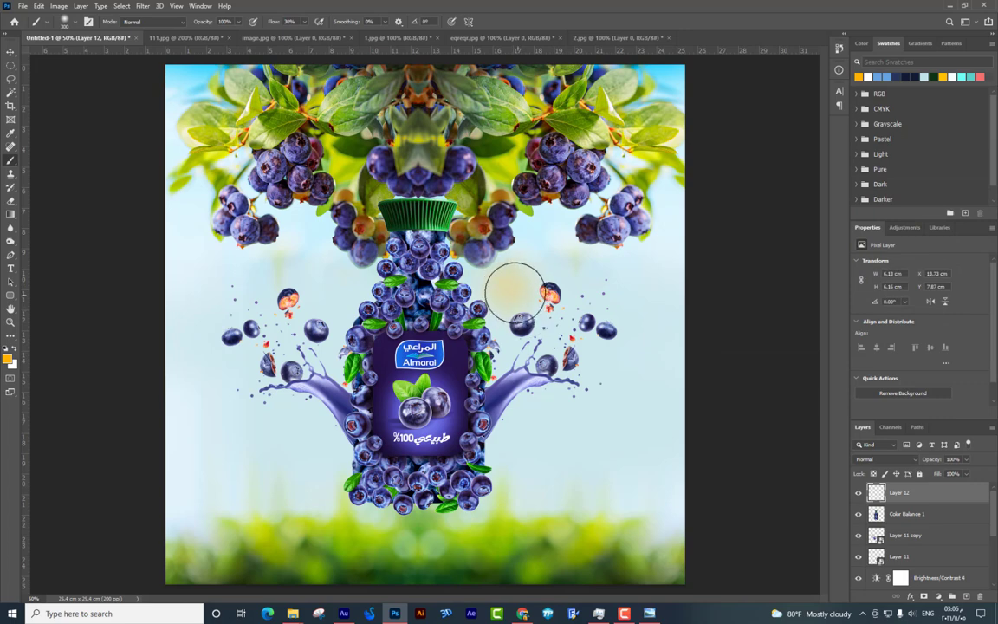
Paint an orange dab at 100% flow, scale it into a large glow, and set it to Screen.
{"action": "key", "text": "ctrl+z"}
{"action": "left_click_drag", "start_coordinate": [305, 21], "coordinate": [339, 33]}
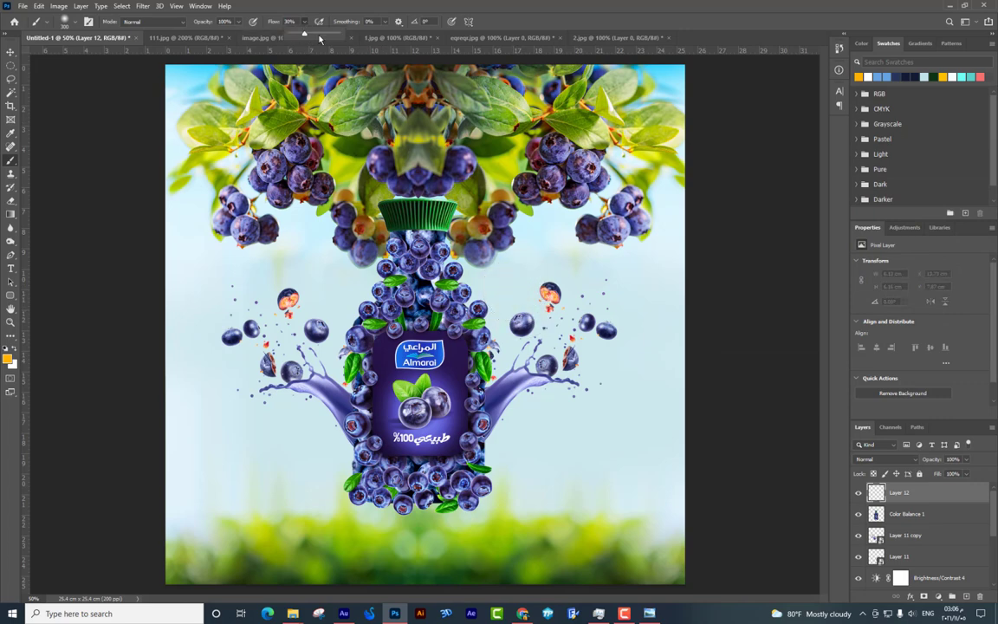
{"action": "left_click", "coordinate": [526, 262]}
{"action": "key", "text": "ctrl+t"}
{"action": "left_click_drag", "start_coordinate": [507, 309], "coordinate": [755, 515]}
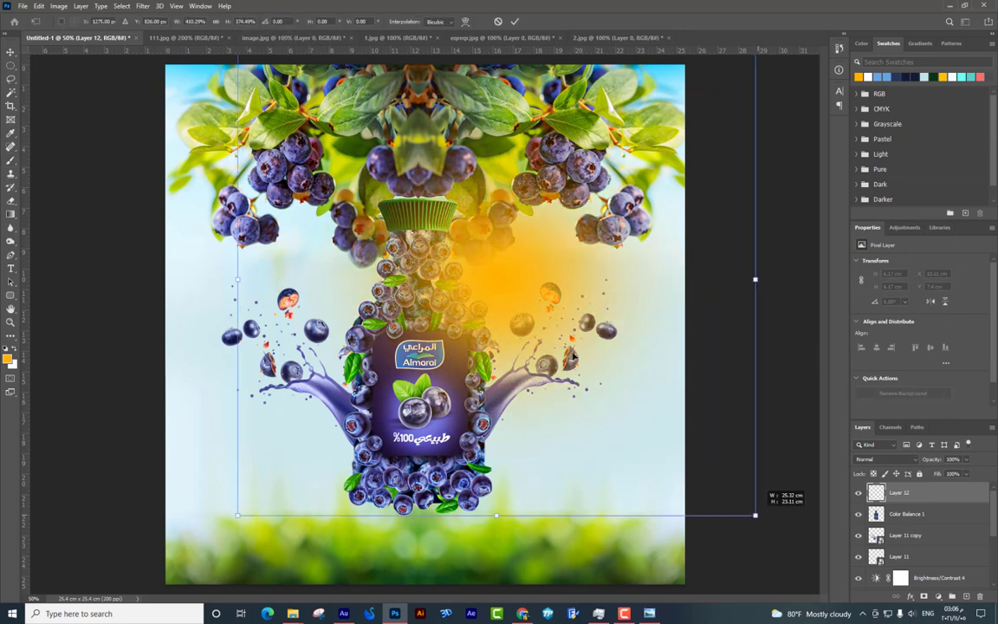
{"action": "left_click_drag", "start_coordinate": [477, 275], "coordinate": [617, 382]}
{"action": "key", "text": "Return"}
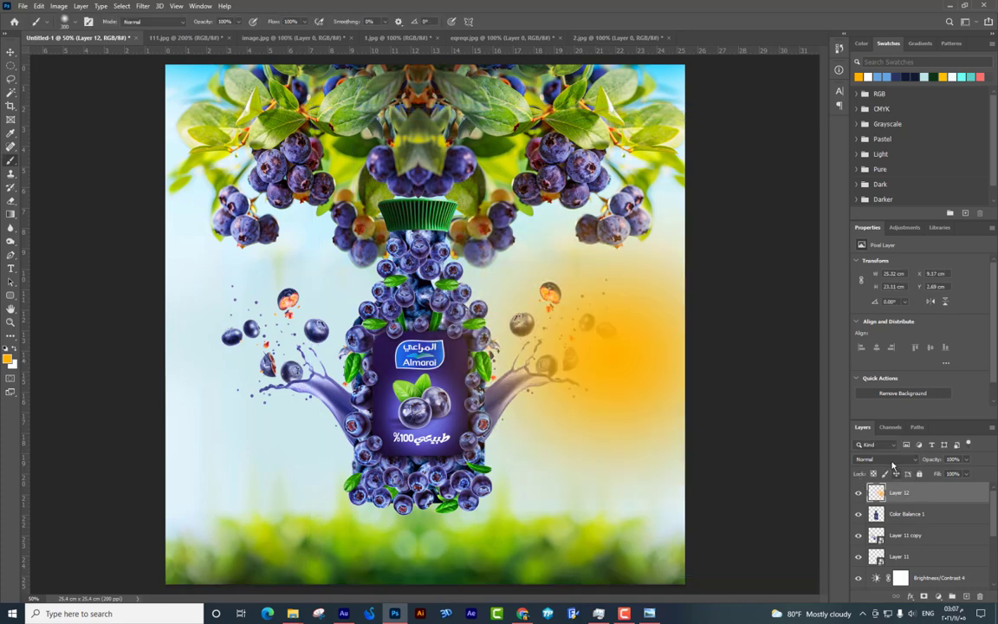
{"action": "left_click", "coordinate": [890, 460]}
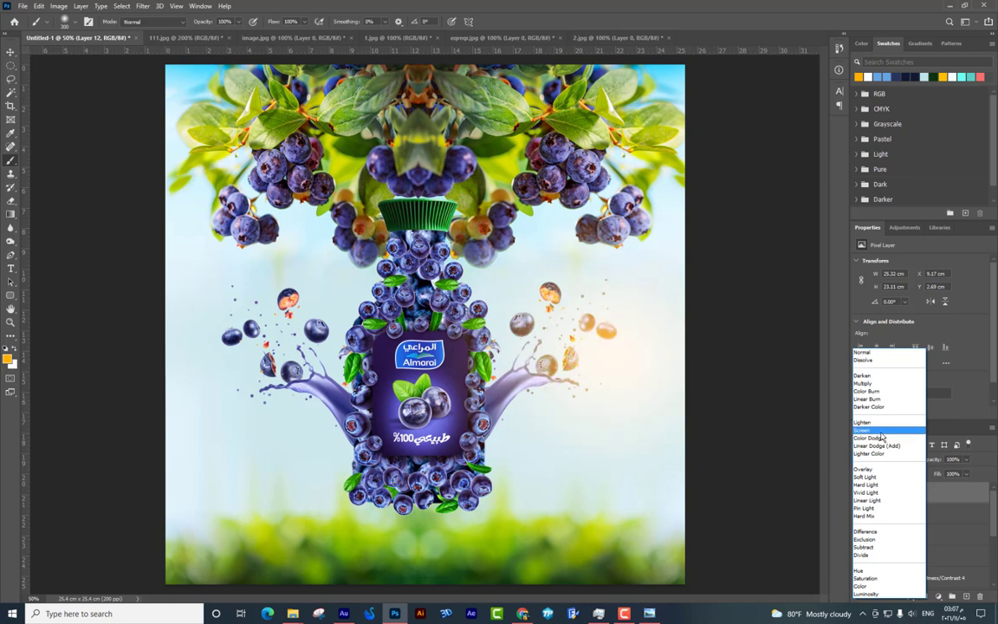
{"action": "left_click", "coordinate": [880, 431]}
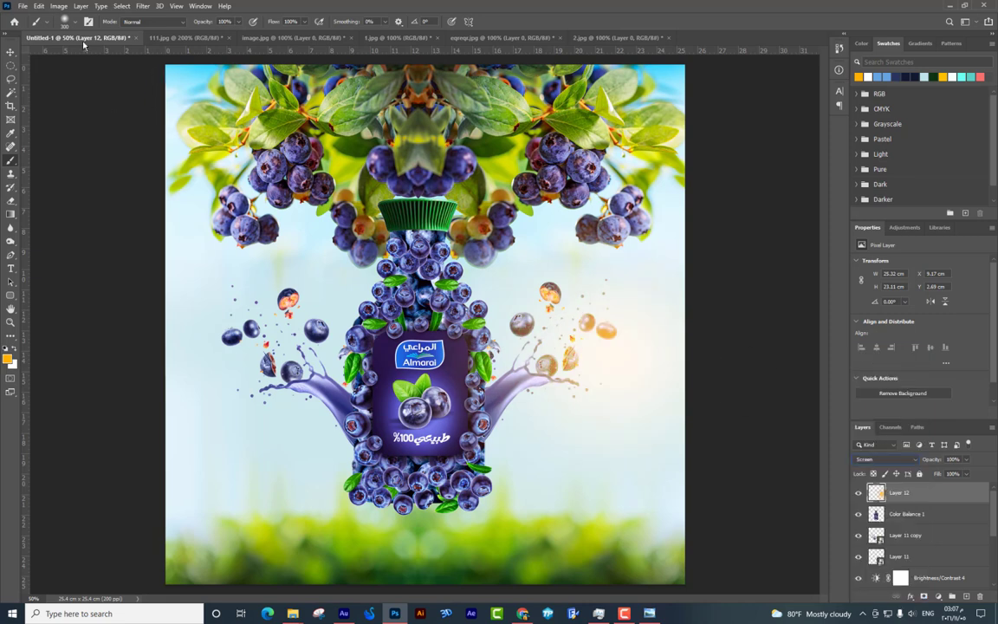
Shift the orange glow left and stretch it wider and flatter beside the bottle.
{"action": "left_click", "coordinate": [11, 51]}
{"action": "left_click_drag", "start_coordinate": [647, 323], "coordinate": [586, 313]}
{"action": "key", "text": "ctrl+t"}
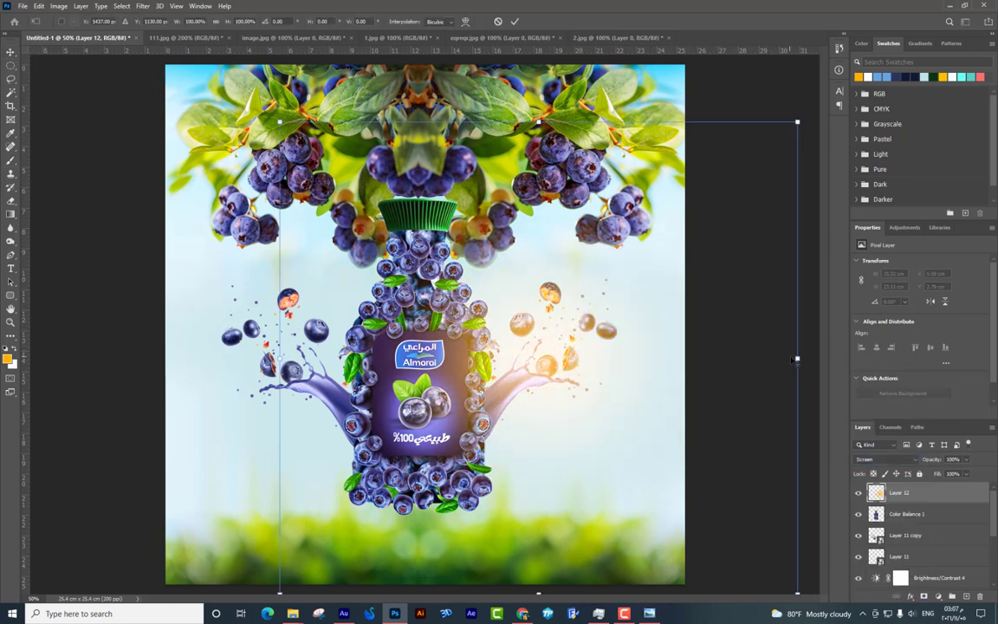
{"action": "left_click_drag", "start_coordinate": [796, 357], "coordinate": [644, 301]}
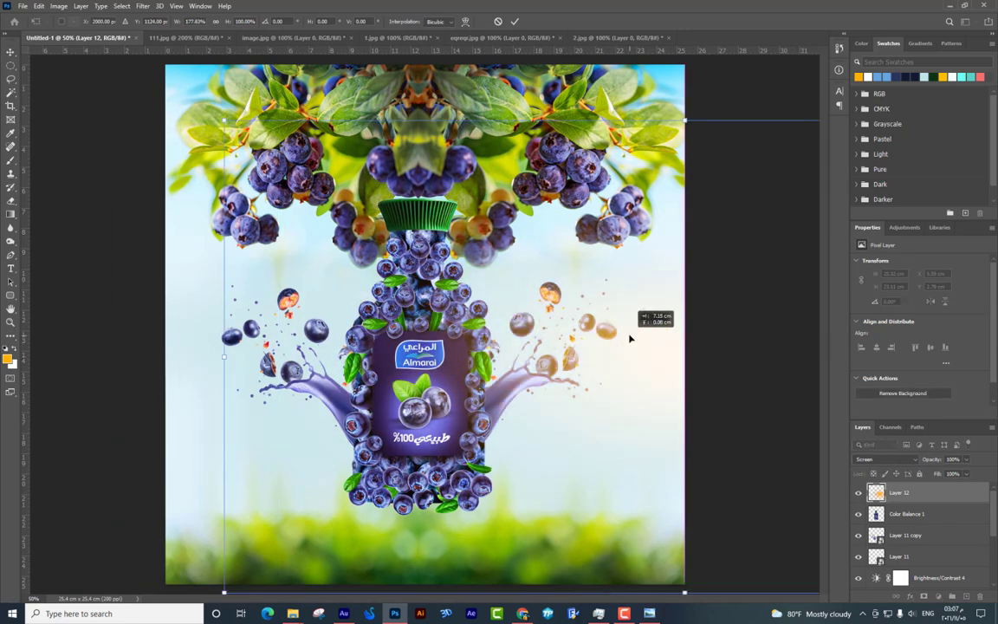
{"action": "left_click_drag", "start_coordinate": [685, 122], "coordinate": [680, 270]}
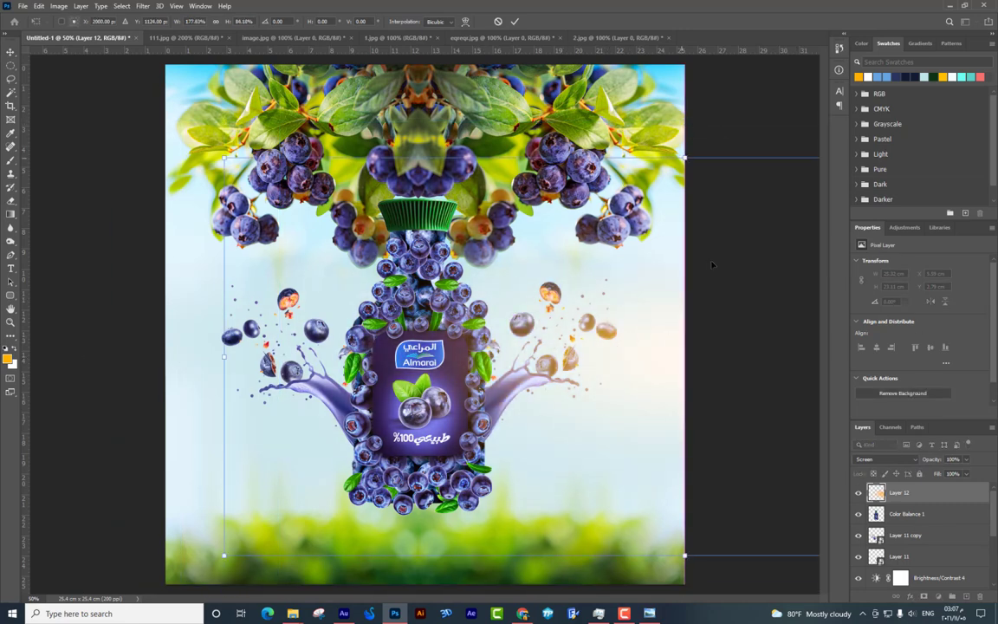
{"action": "key", "text": "Return"}
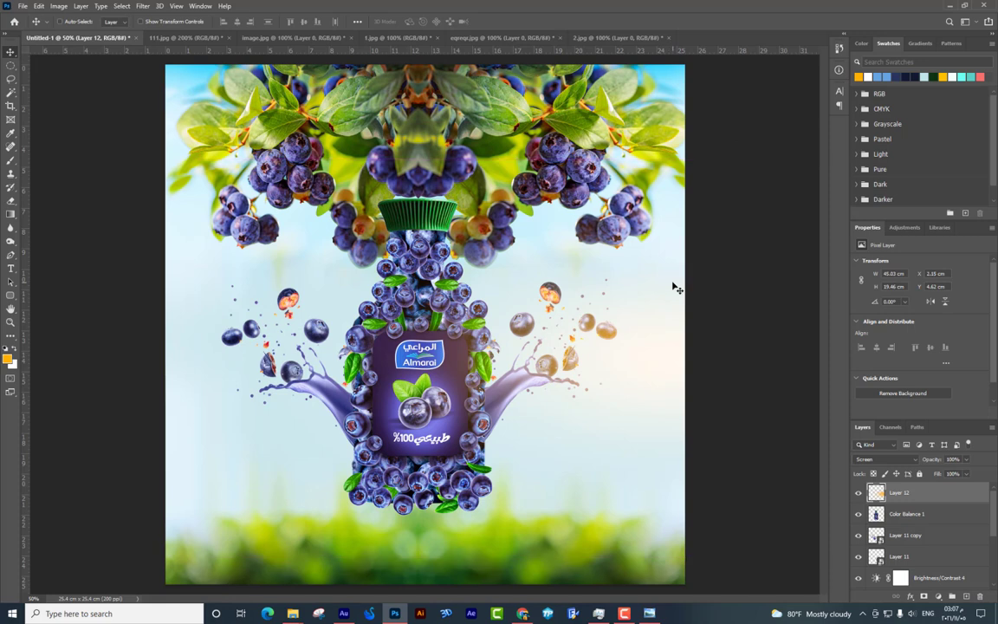
Alt-drag a copy of the glow lower left beside the splashes, then select Color Balance 1.
{"action": "left_click_drag", "start_coordinate": [668, 305], "coordinate": [653, 407]}
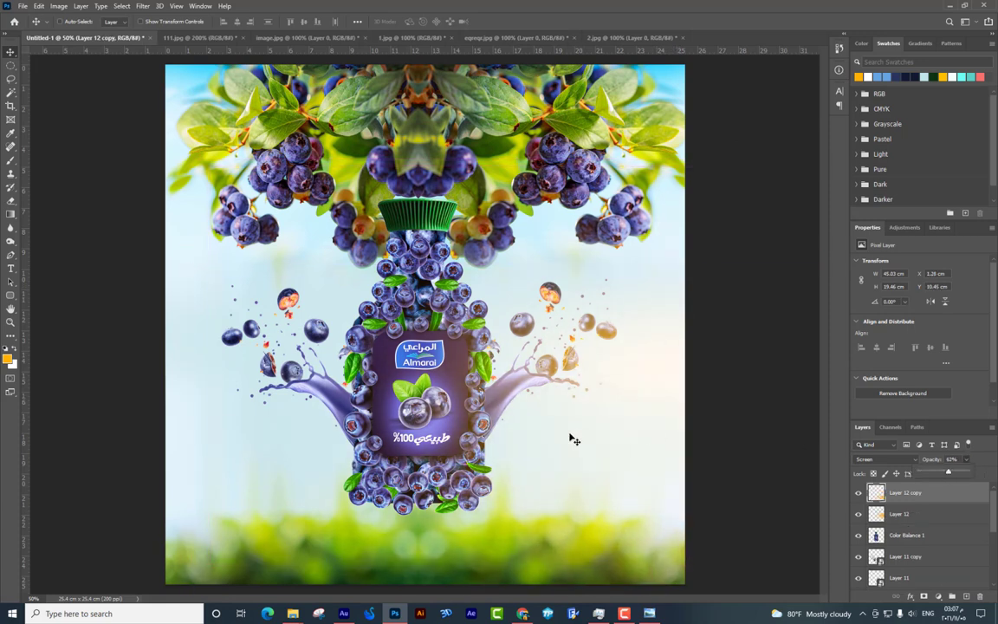
{"action": "left_click_drag", "start_coordinate": [541, 429], "coordinate": [526, 446]}
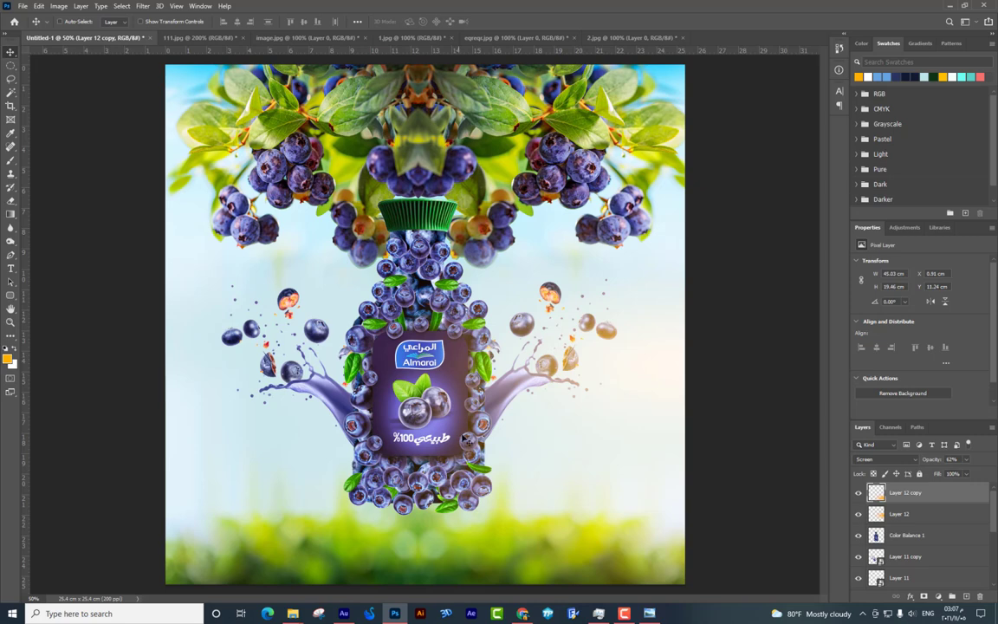
{"action": "left_click_drag", "start_coordinate": [468, 440], "coordinate": [461, 446]}
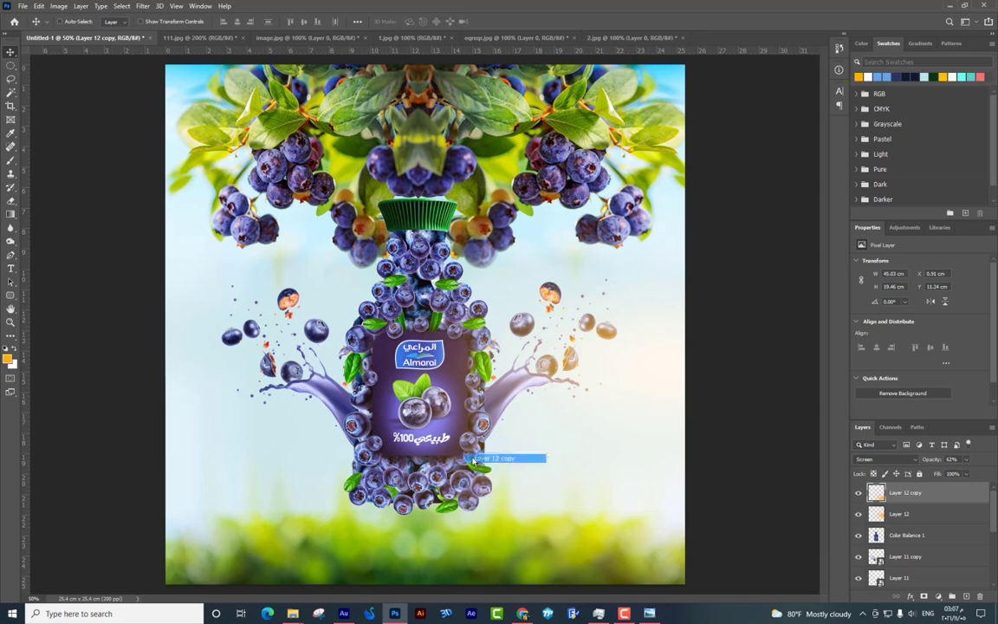
{"action": "left_click", "coordinate": [918, 535]}
Scale Color Balance 1, Layer 11 and Layer 11 copy to about 104.59%, recentre them, and switch to Chrome.
{"action": "left_click", "coordinate": [881, 574], "text": "shift"}
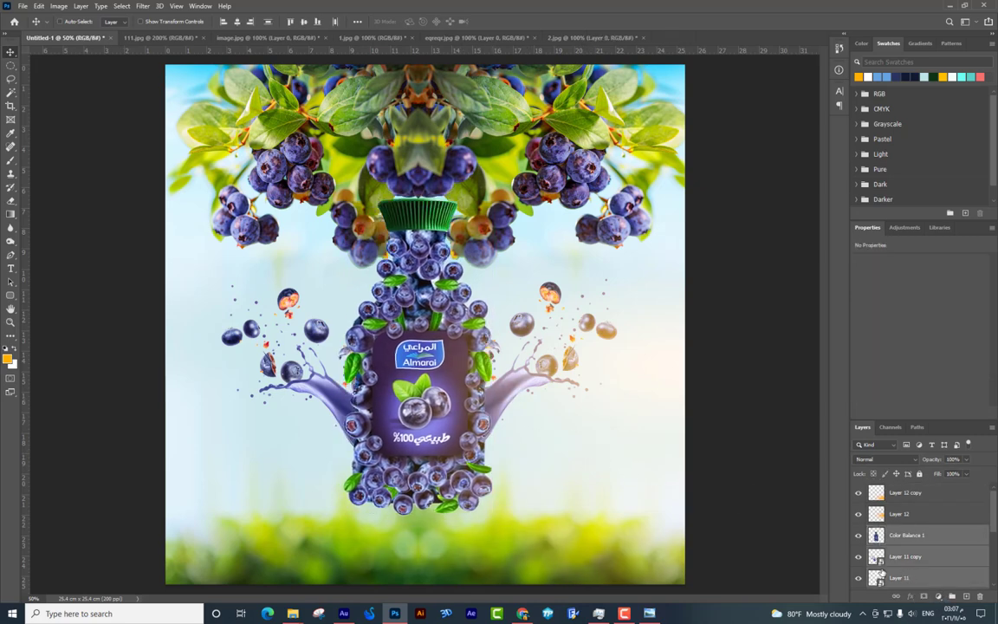
{"action": "left_click_drag", "start_coordinate": [506, 372], "coordinate": [627, 445]}
{"action": "key", "text": "ctrl+t"}
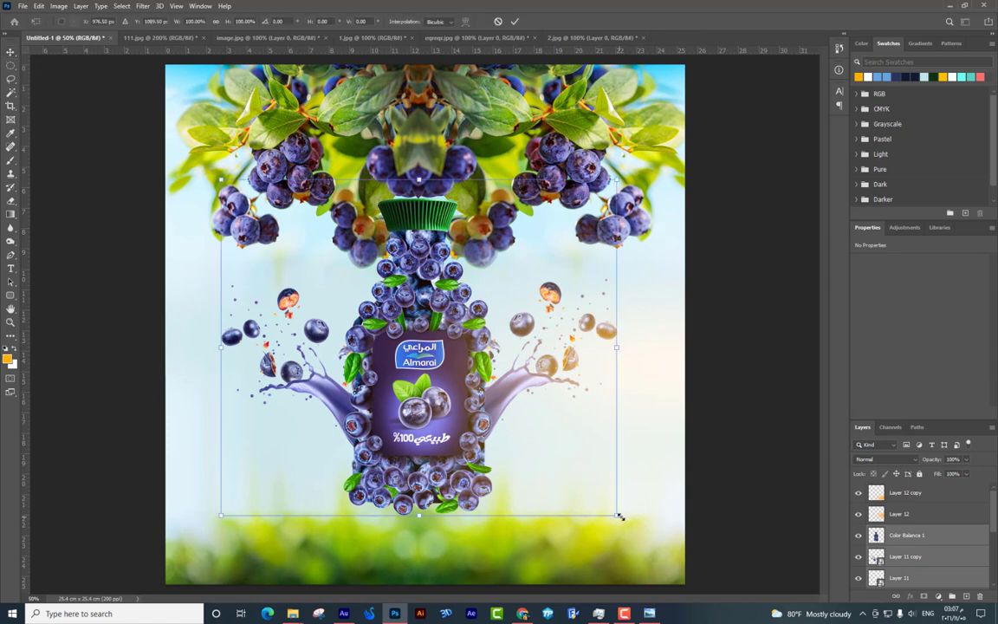
{"action": "left_click_drag", "start_coordinate": [618, 516], "coordinate": [632, 532]}
{"action": "left_click_drag", "start_coordinate": [586, 486], "coordinate": [572, 496]}
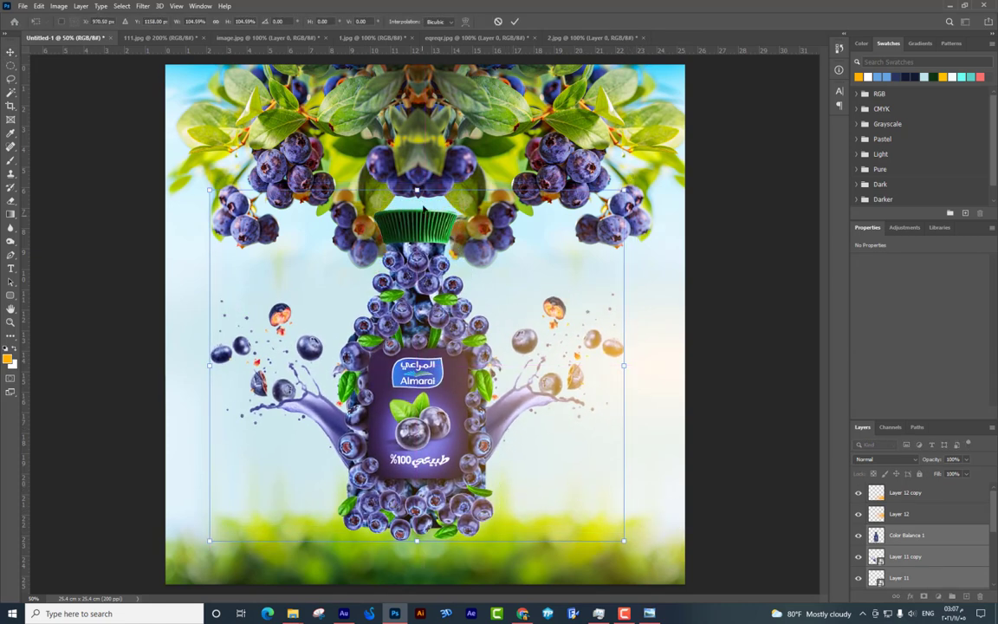
{"action": "left_click_drag", "start_coordinate": [423, 208], "coordinate": [426, 248]}
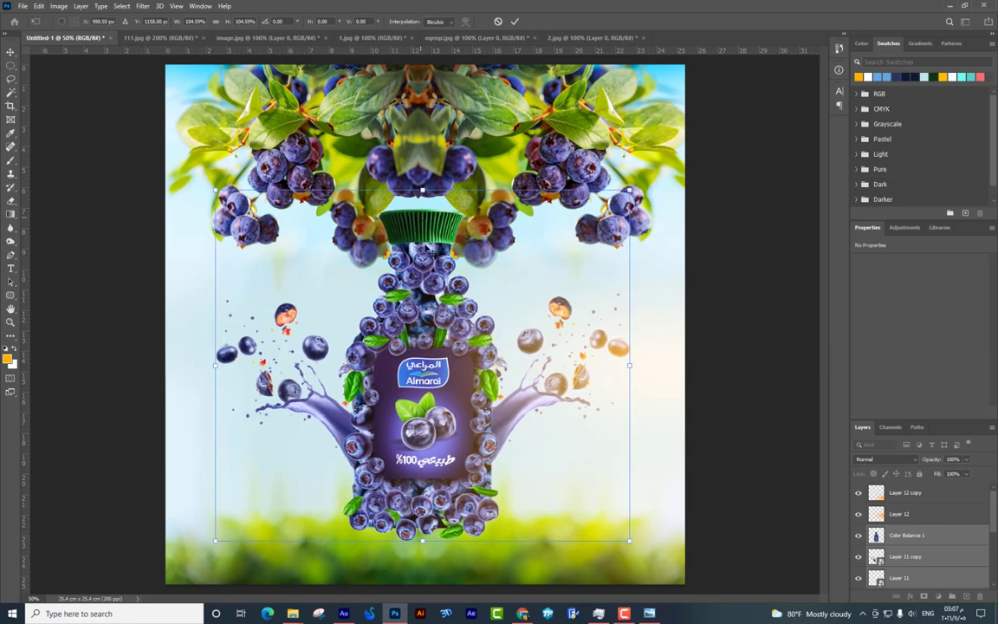
{"action": "key", "text": "Return"}
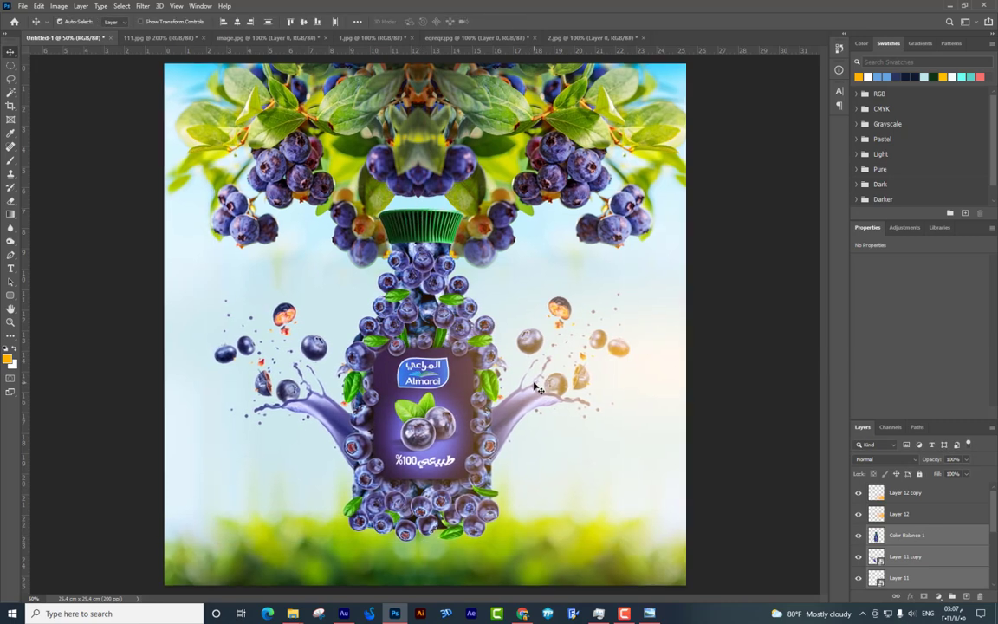
{"action": "key", "text": "alt+Tab"}
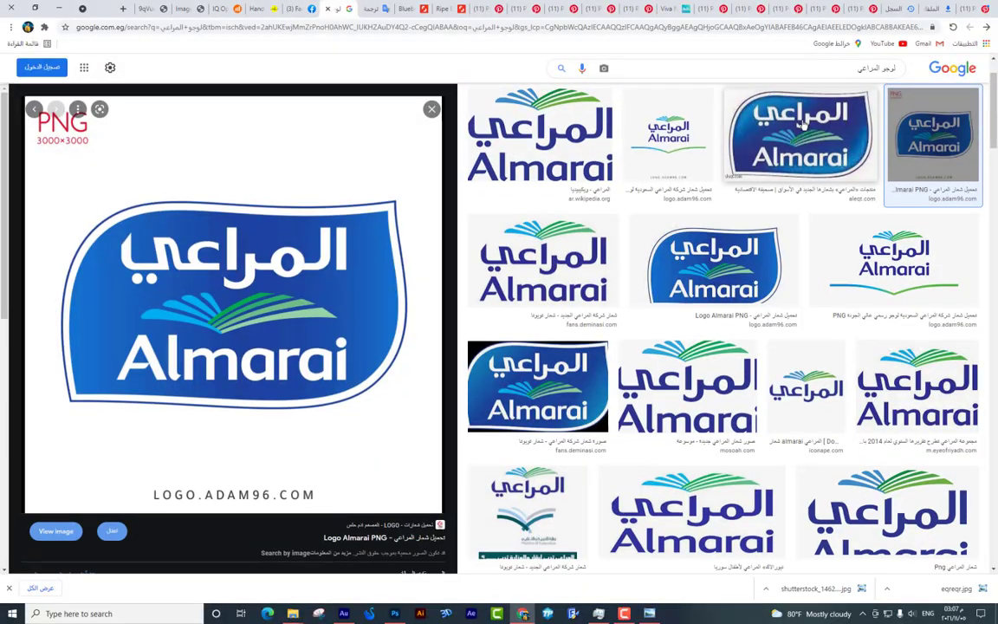
Run a new Google Images search for 'tree' in English.
{"action": "scroll", "coordinate": [803, 126], "scroll_direction": "up", "scroll_amount": 2}
{"action": "left_click", "coordinate": [858, 76]}
{"action": "key", "text": "alt+shift"}
{"action": "type", "text": "tre"}
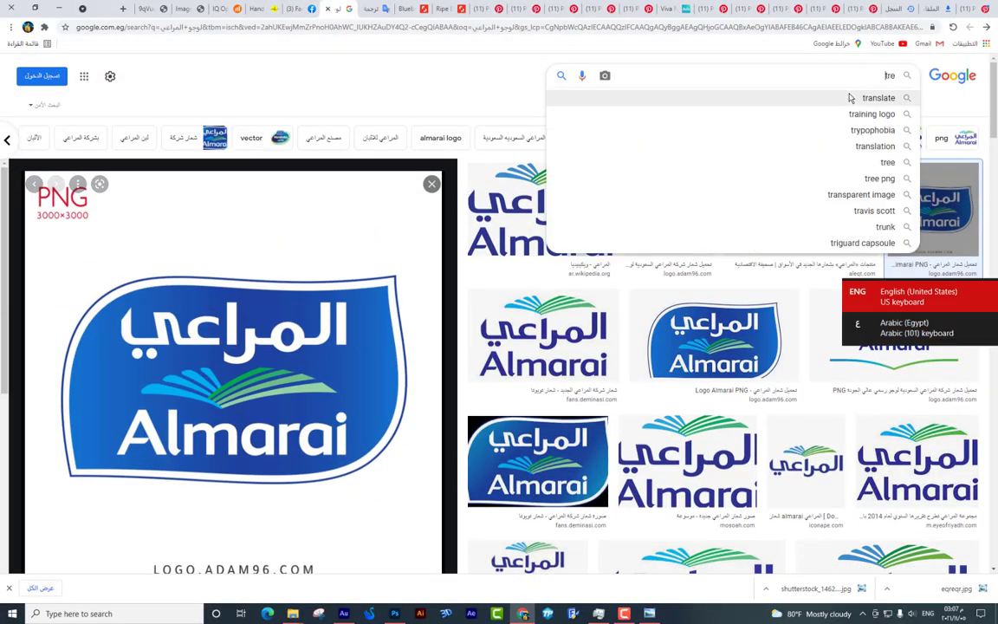
{"action": "type", "text": "e"}
{"action": "key", "text": "Return"}
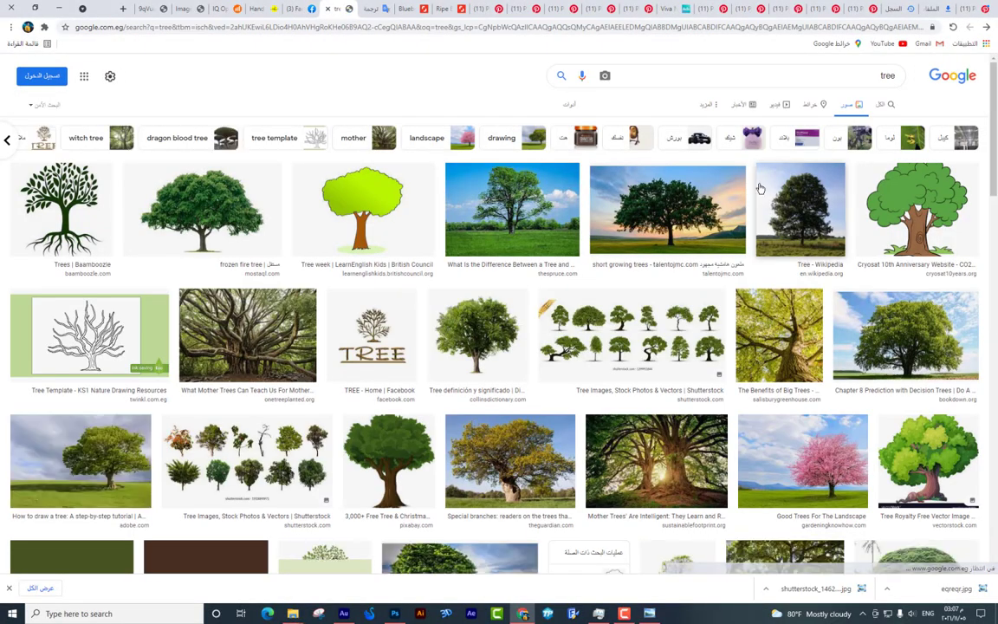
Copy the old gnarled tree image from the results and paste it into the poster.
{"action": "scroll", "coordinate": [325, 216], "scroll_direction": "down", "scroll_amount": 2}
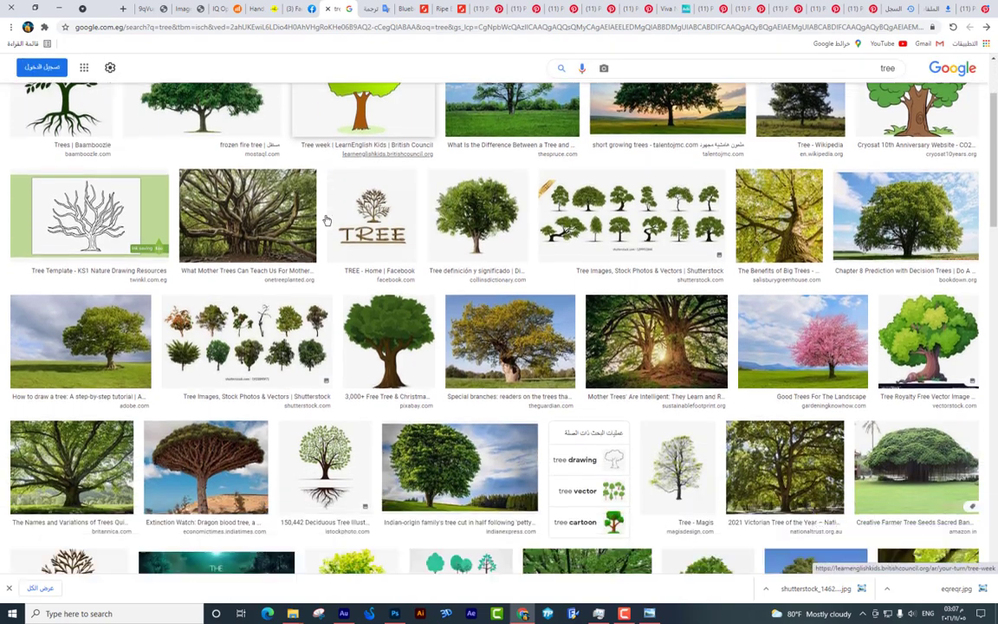
{"action": "scroll", "coordinate": [326, 220], "scroll_direction": "down", "scroll_amount": 2}
{"action": "scroll", "coordinate": [327, 220], "scroll_direction": "down", "scroll_amount": 3}
{"action": "scroll", "coordinate": [326, 220], "scroll_direction": "down", "scroll_amount": 2}
{"action": "scroll", "coordinate": [326, 220], "scroll_direction": "down", "scroll_amount": 1}
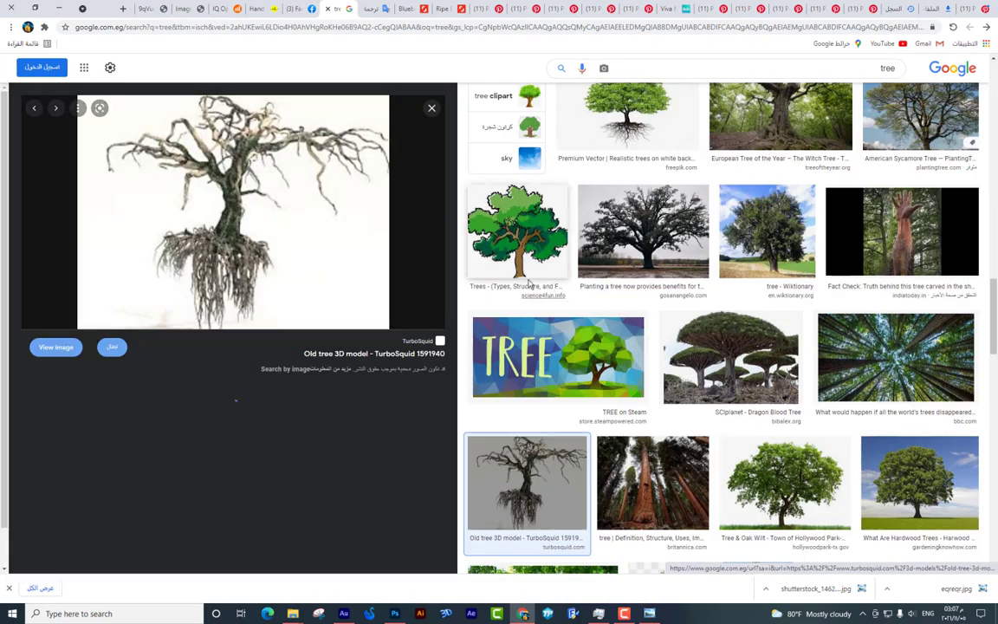
{"action": "left_click", "coordinate": [902, 416]}
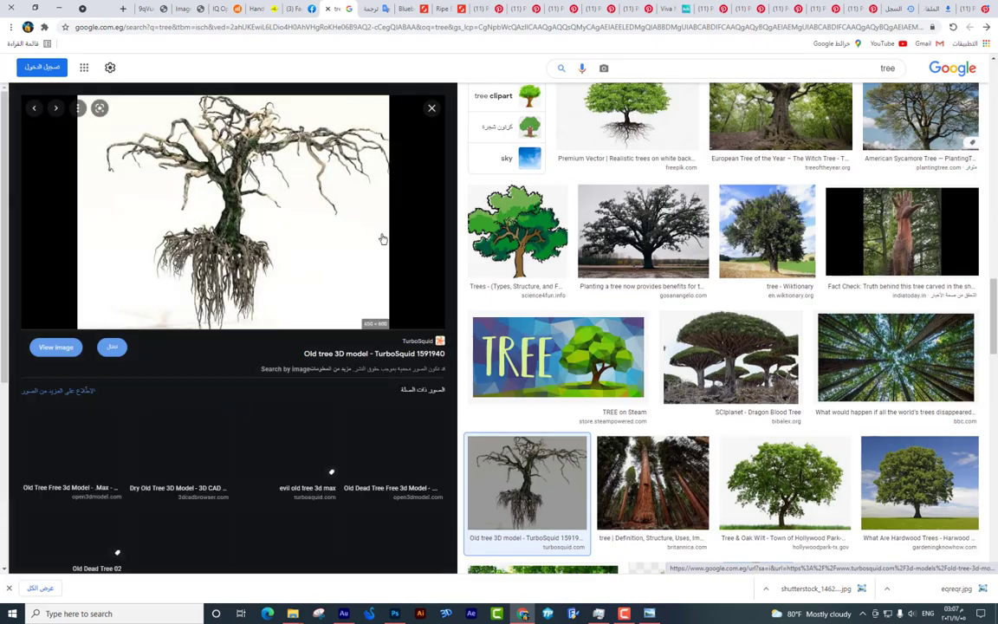
{"action": "right_click", "coordinate": [293, 191]}
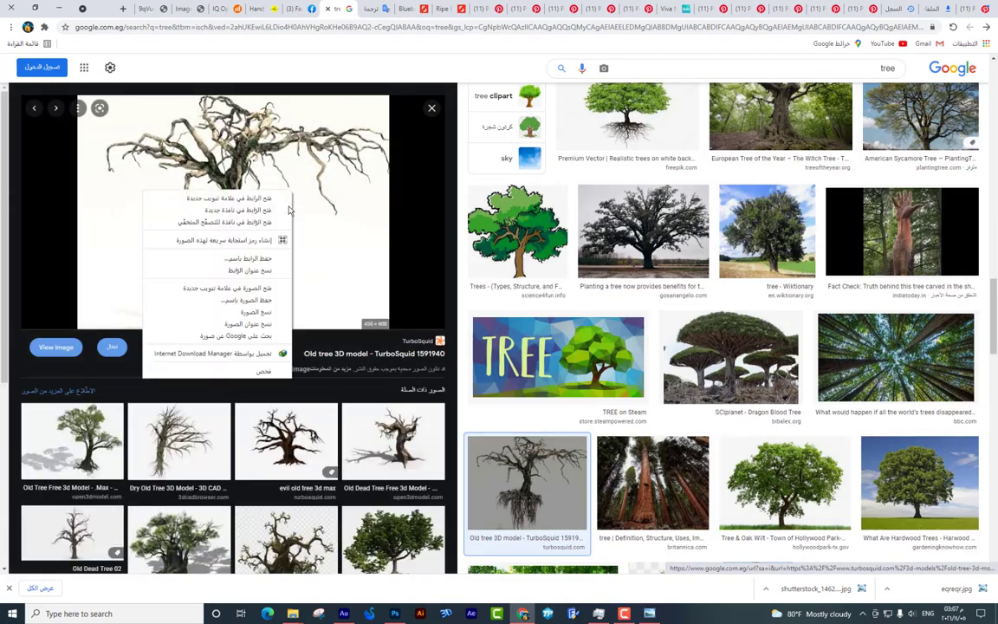
{"action": "left_click", "coordinate": [270, 313]}
{"action": "key", "text": "alt+Tab"}
{"action": "key", "text": "ctrl+v"}
Move the pasted tree top-left, delete its white background, and enlarge and tilt it.
{"action": "mouse_move", "coordinate": [475, 274]}
{"action": "left_mouse_down"}
{"action": "mouse_move", "coordinate": [396, 213]}
{"action": "mouse_move", "coordinate": [367, 173]}
{"action": "left_mouse_up"}
{"action": "key", "text": "w"}
{"action": "left_click", "coordinate": [387, 161]}
{"action": "key", "text": "Delete"}
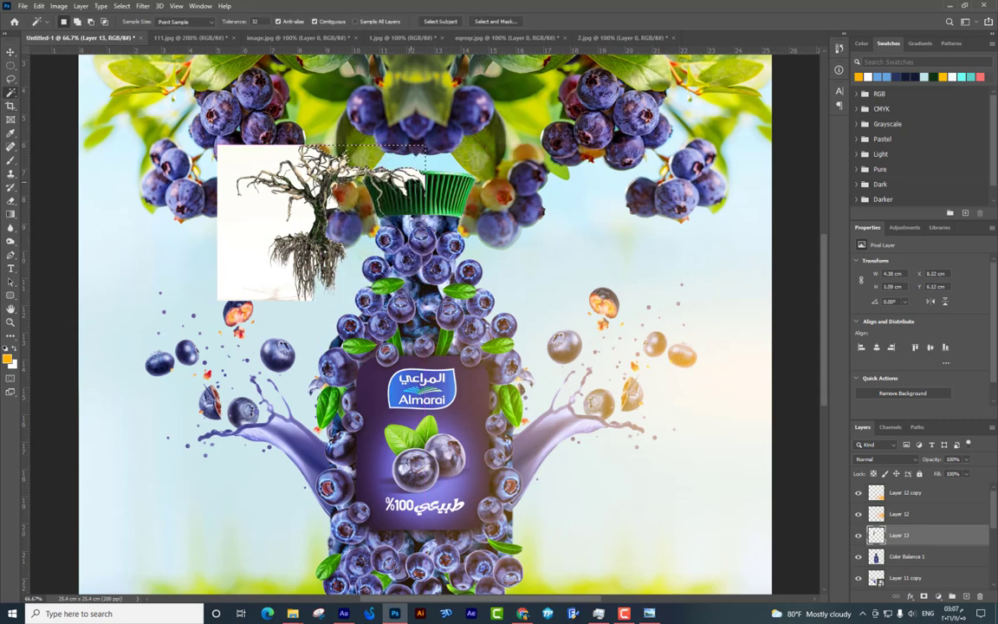
{"action": "key", "text": "ctrl+t"}
{"action": "mouse_move", "coordinate": [440, 111]}
{"action": "left_mouse_down"}
{"action": "mouse_move", "coordinate": [473, 199]}
{"action": "mouse_move", "coordinate": [401, 178]}
{"action": "left_mouse_up"}
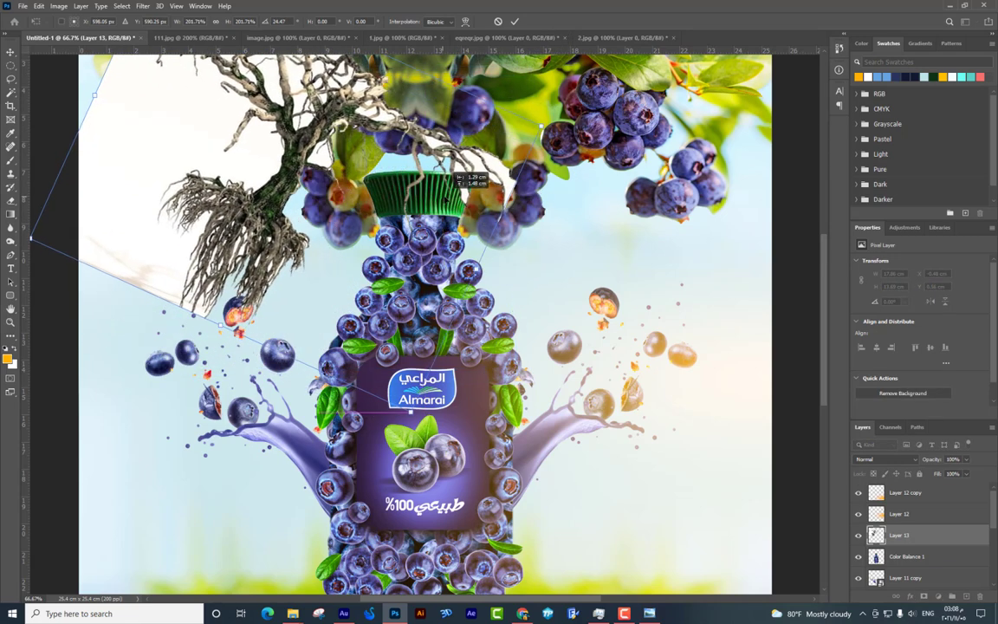
{"action": "key", "text": "Return"}
Erase the tree near the bottle cap, keep a rectangle of roots there, and delete Layer 13.
{"action": "left_click", "coordinate": [11, 200]}
{"action": "left_click_drag", "start_coordinate": [433, 108], "coordinate": [489, 178]}
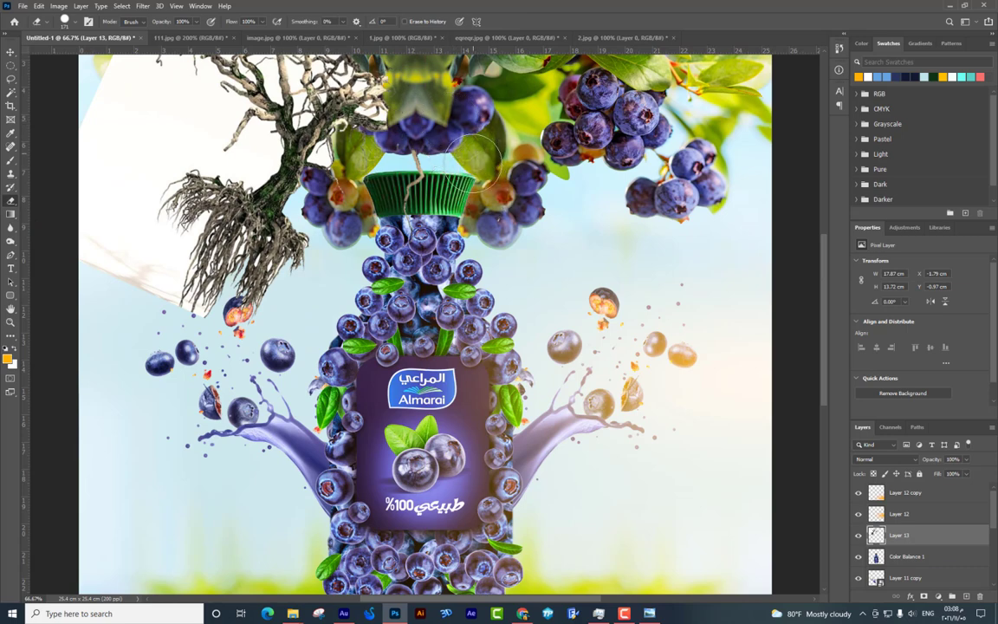
{"action": "right_click", "coordinate": [11, 65]}
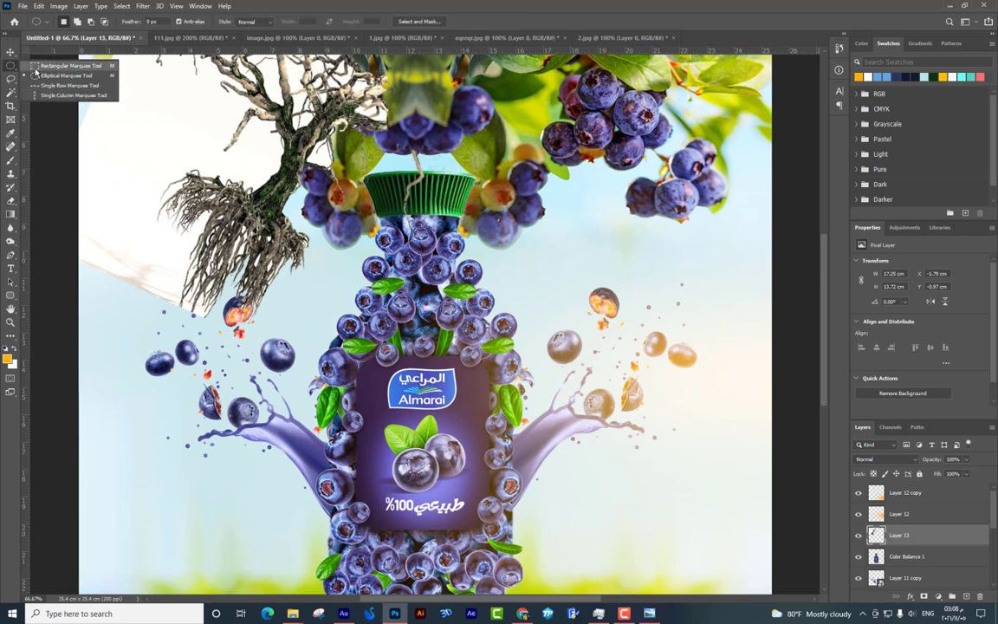
{"action": "left_click", "coordinate": [52, 60]}
{"action": "left_click_drag", "start_coordinate": [391, 138], "coordinate": [435, 282]}
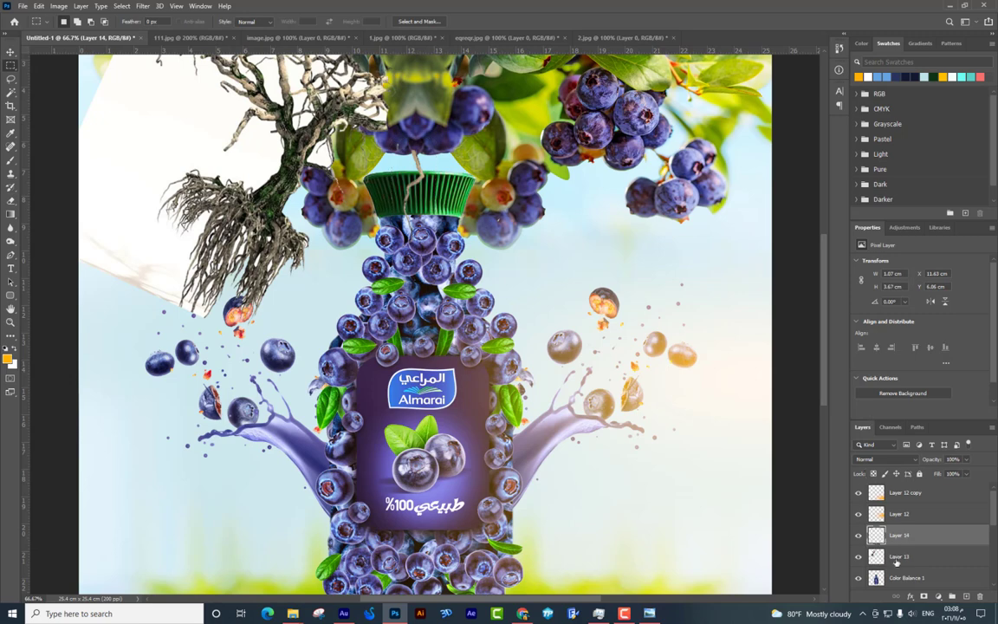
{"action": "left_click", "coordinate": [897, 559]}
{"action": "key", "text": "Delete"}
{"action": "left_click", "coordinate": [11, 52]}
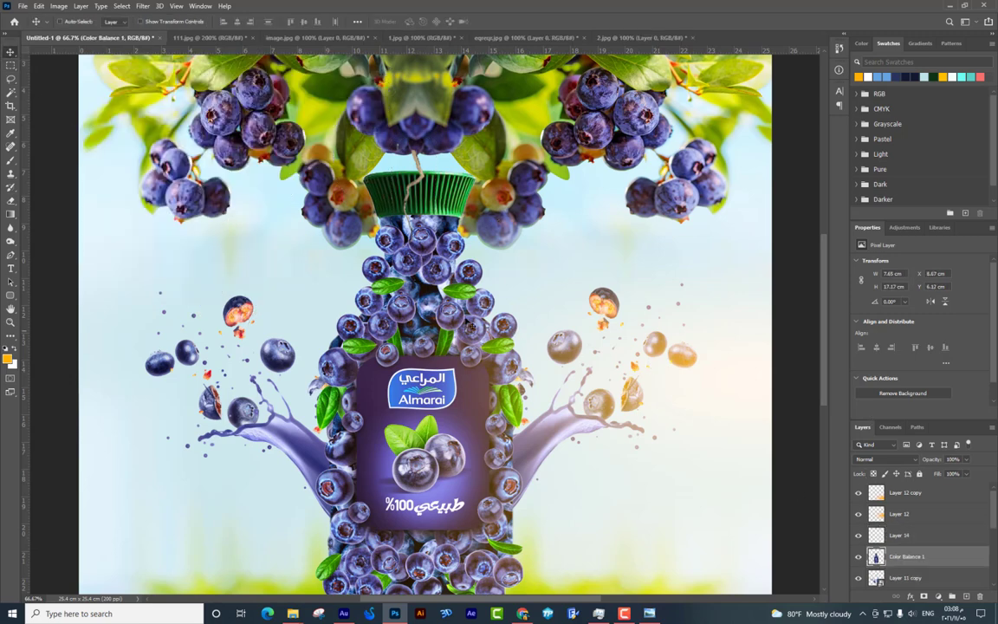
Move the root strand layer below Color Balance 1 and rotate it slightly.
{"action": "right_click", "coordinate": [419, 163]}
{"action": "left_click", "coordinate": [438, 173]}
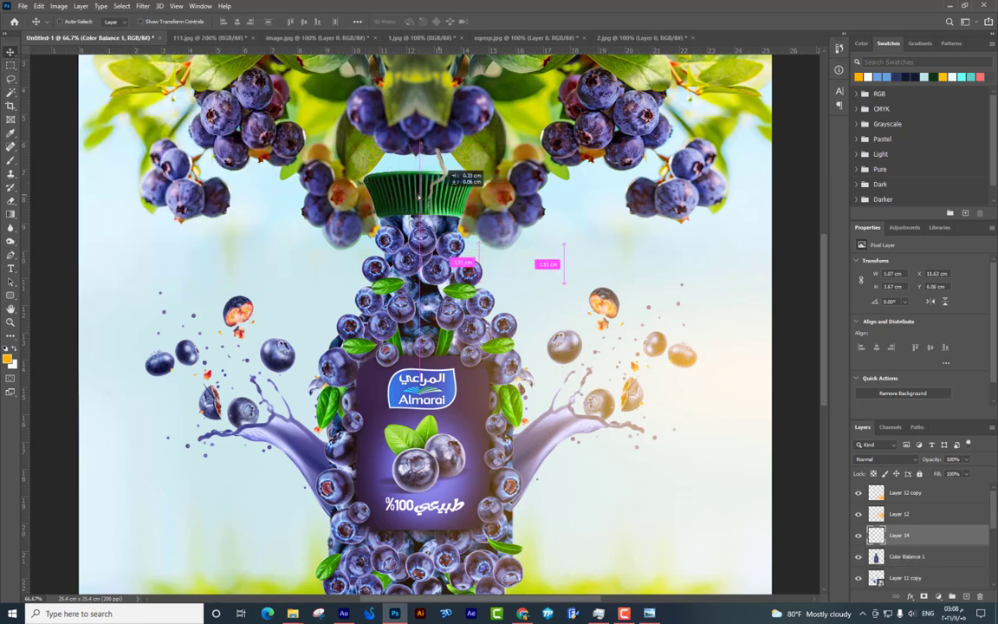
{"action": "left_click_drag", "start_coordinate": [897, 535], "coordinate": [897, 561]}
{"action": "left_click_drag", "start_coordinate": [453, 198], "coordinate": [454, 198]}
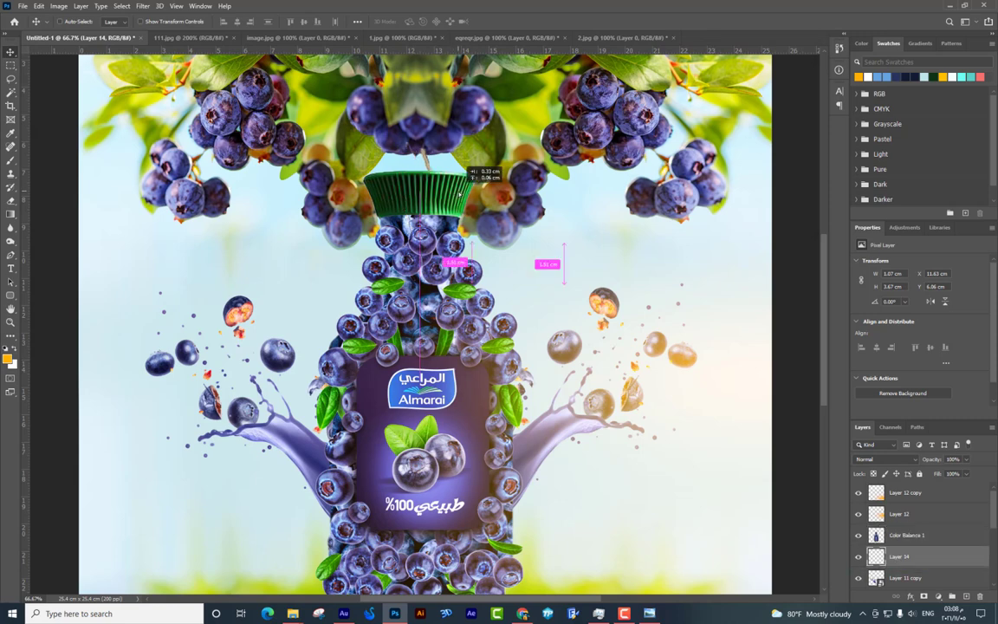
{"action": "key", "text": "ctrl+t"}
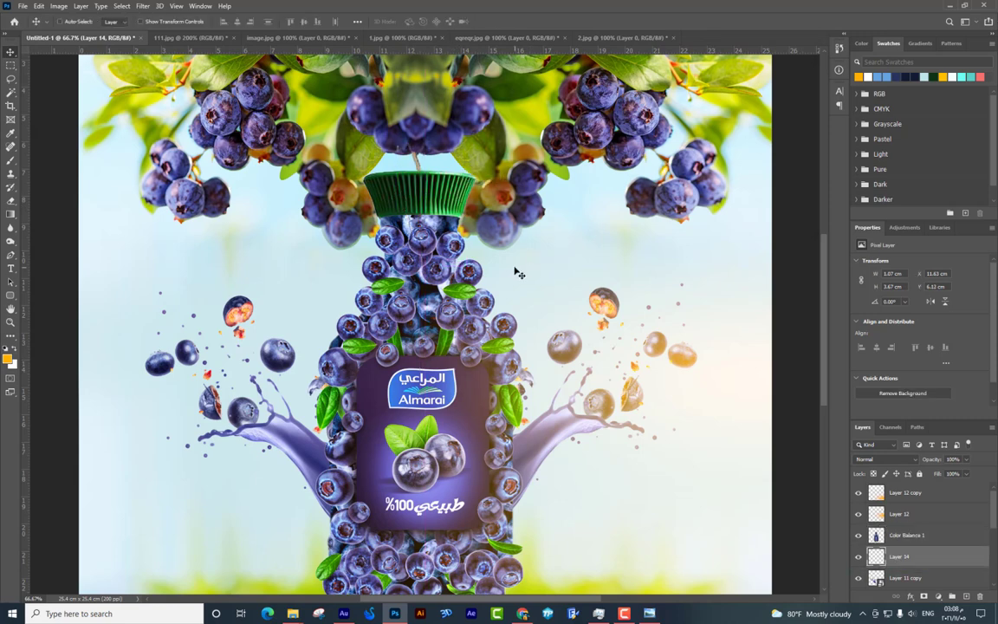
{"action": "left_click_drag", "start_coordinate": [468, 246], "coordinate": [437, 232]}
{"action": "key", "text": "Return"}
Pan and zoom in and out to inspect the whole poster and the bottle label.
{"action": "left_click", "coordinate": [10, 200]}
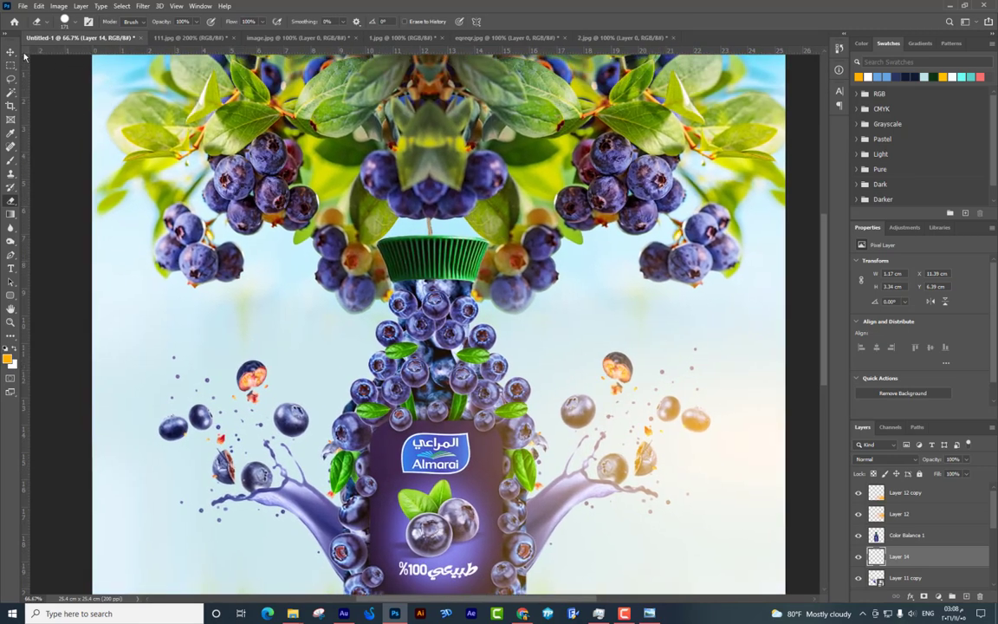
{"action": "key", "text": "v"}
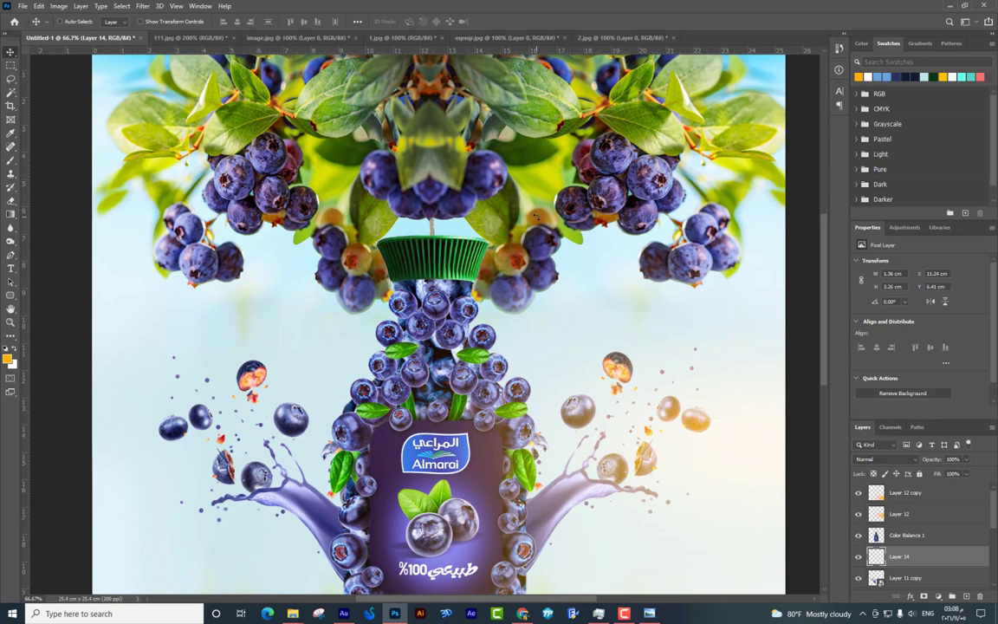
{"action": "left_click_drag", "start_coordinate": [547, 276], "coordinate": [555, 247]}
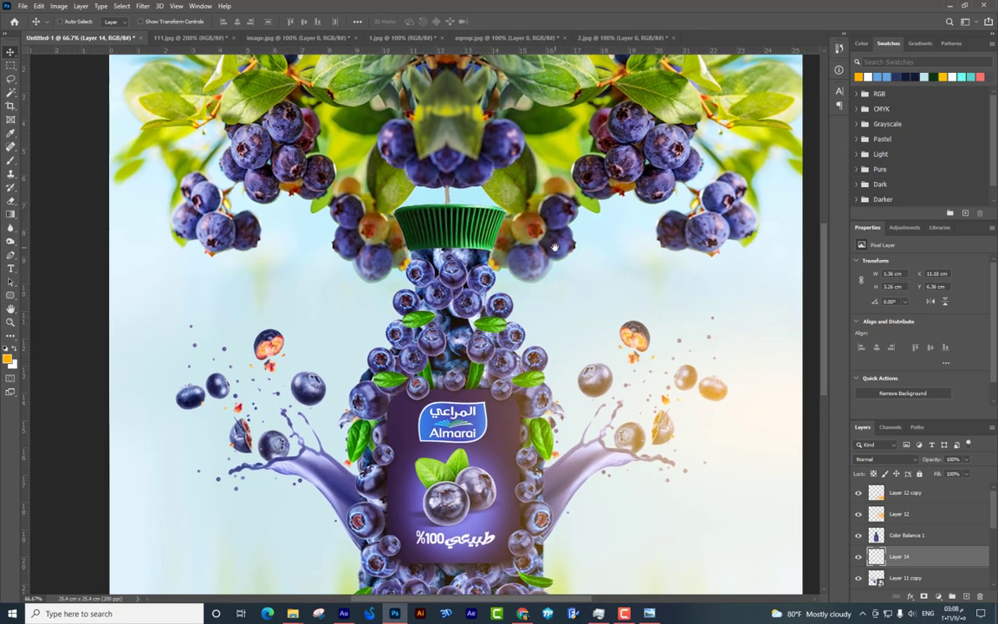
{"action": "key", "text": "ctrl+minus"}
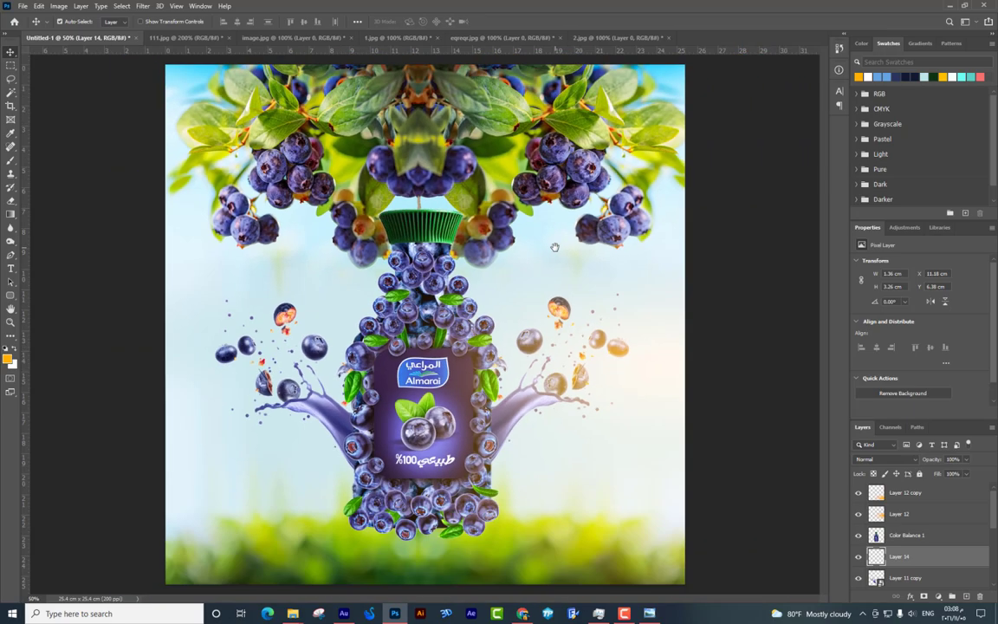
{"action": "key", "text": "ctrl+minus"}
{"action": "key", "text": "ctrl+plus"}
{"action": "key", "text": "ctrl+plus"}
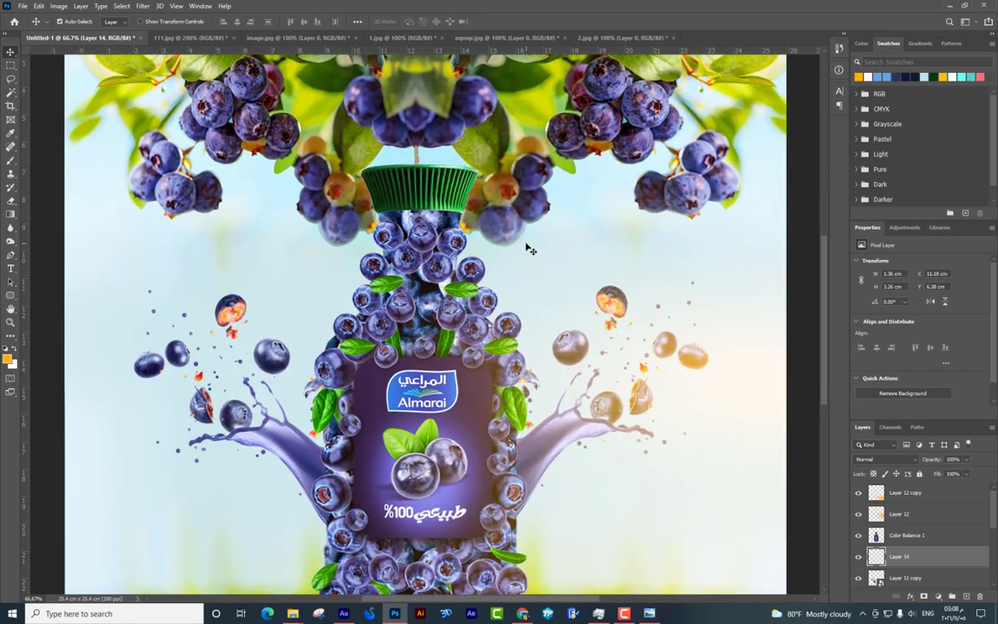
{"action": "key", "text": "ctrl+plus"}
{"action": "scroll", "coordinate": [530, 260], "scroll_direction": "down", "scroll_amount": 3}
{"action": "key", "text": "ctrl+minus"}
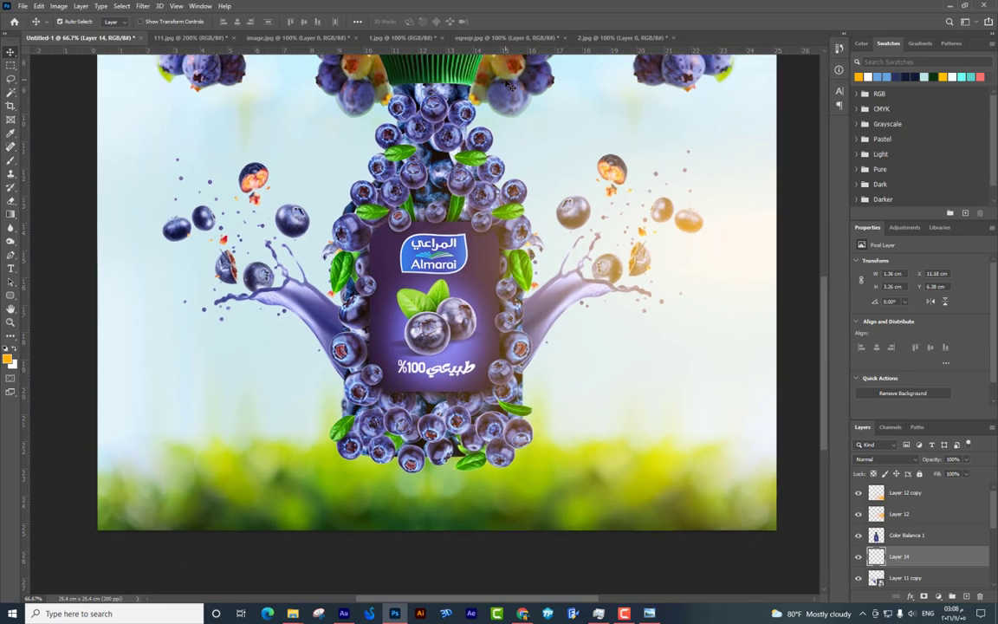
{"action": "key", "text": "ctrl+minus"}
{"action": "key", "text": "ctrl+plus"}
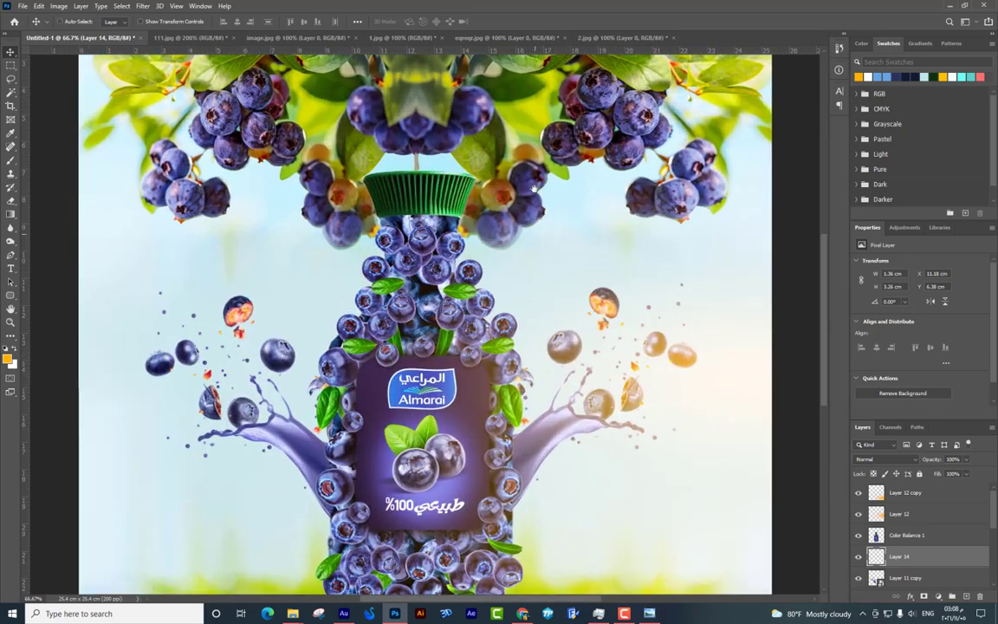
{"action": "key", "text": "ctrl+minus"}
Look through the 2.jpg and 1.jpg documents, return to Untitled-1, and dismiss the background removal prompt.
{"action": "left_click", "coordinate": [594, 38]}
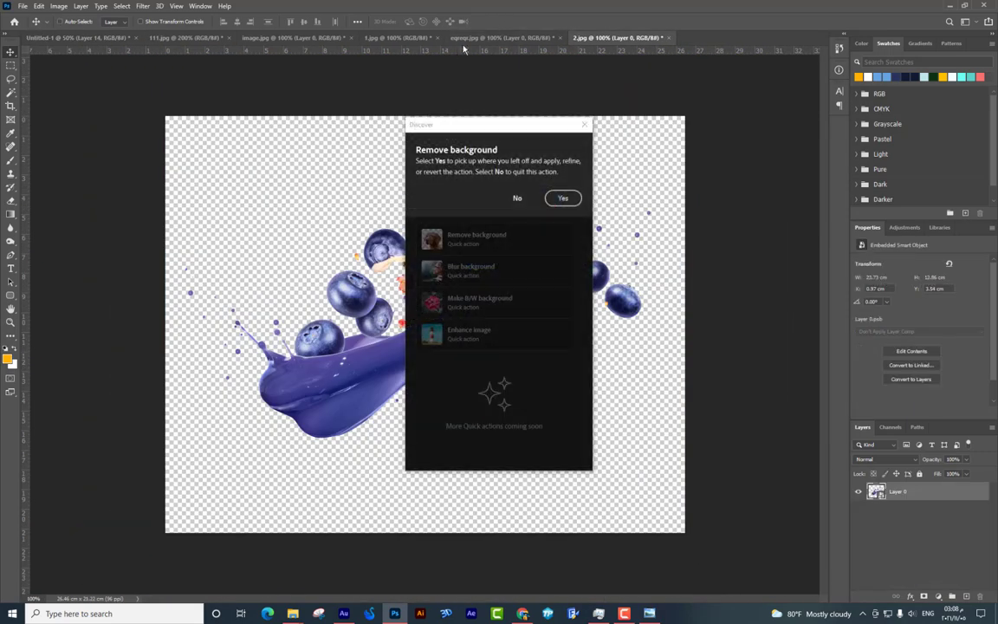
{"action": "left_click", "coordinate": [490, 38]}
{"action": "left_click", "coordinate": [392, 38]}
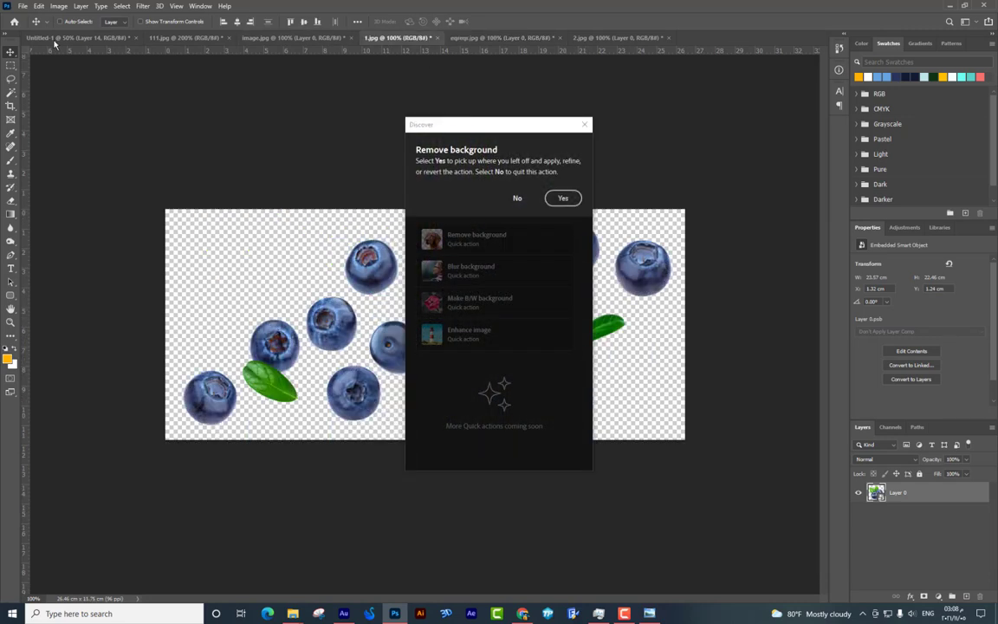
{"action": "left_click", "coordinate": [78, 38]}
{"action": "left_click", "coordinate": [583, 125]}
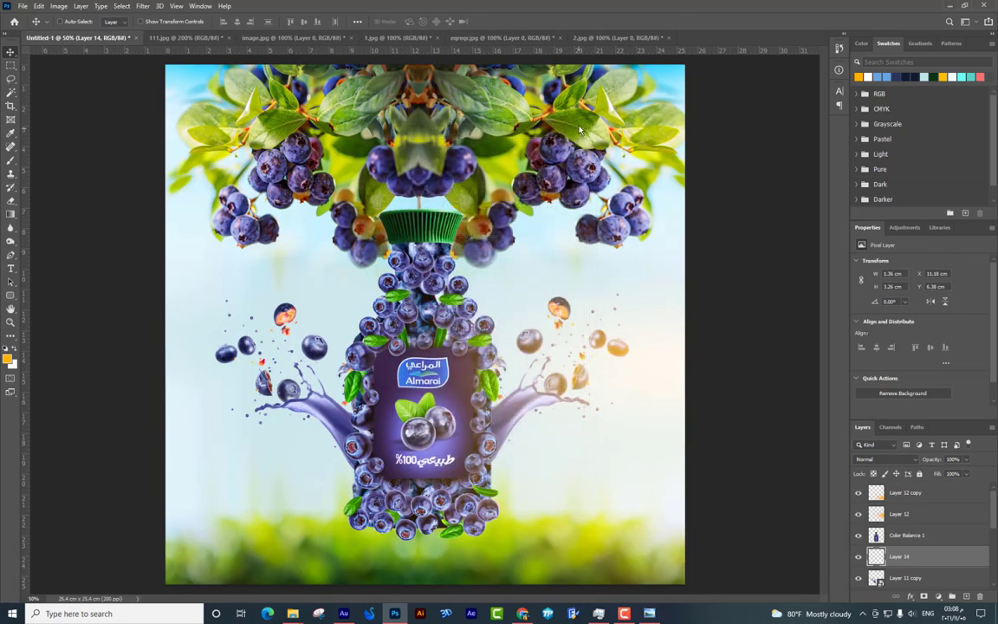
Close the tree preview in Chrome and copy the Almarai logo image from its results.
{"action": "key", "text": "alt+Tab"}
{"action": "key", "text": "alt+Tab"}
{"action": "left_click", "coordinate": [373, 251]}
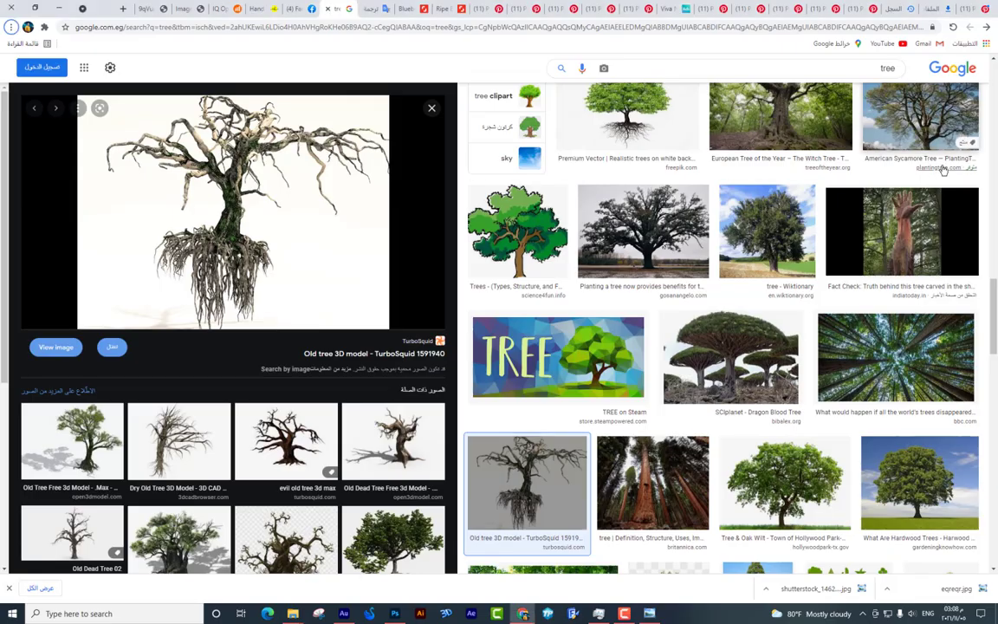
{"action": "left_click", "coordinate": [988, 31]}
{"action": "left_click", "coordinate": [988, 30]}
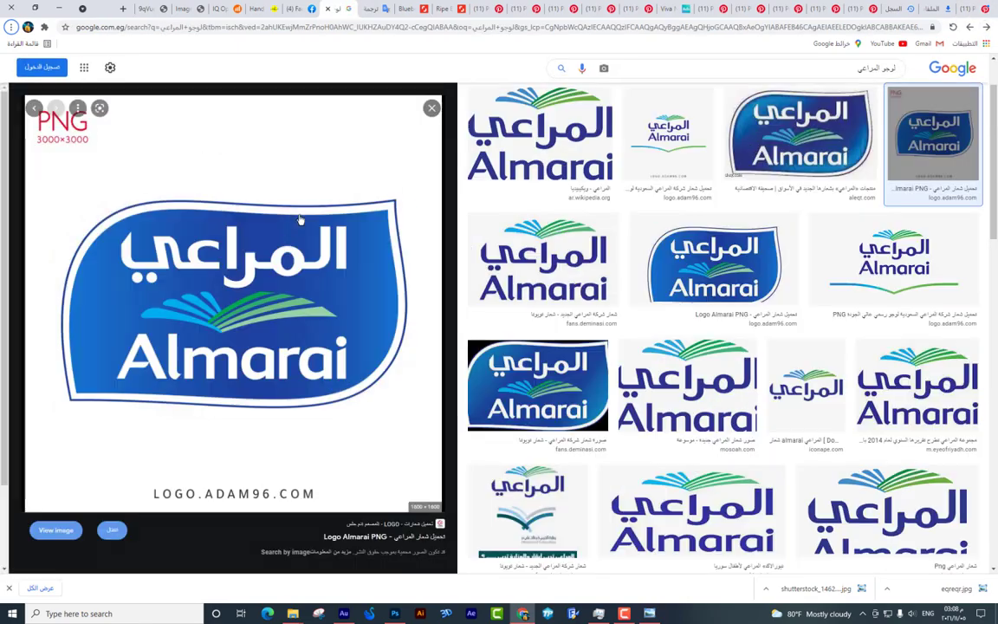
{"action": "right_click", "coordinate": [275, 218]}
{"action": "left_click", "coordinate": [249, 342]}
{"action": "key", "text": "alt+Tab"}
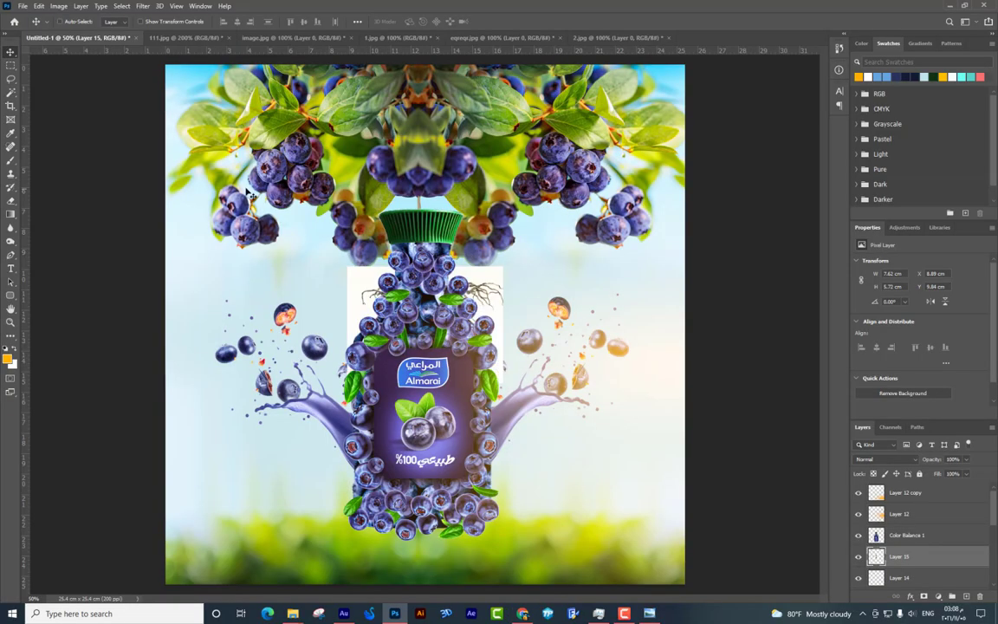
{"action": "key", "text": "w"}
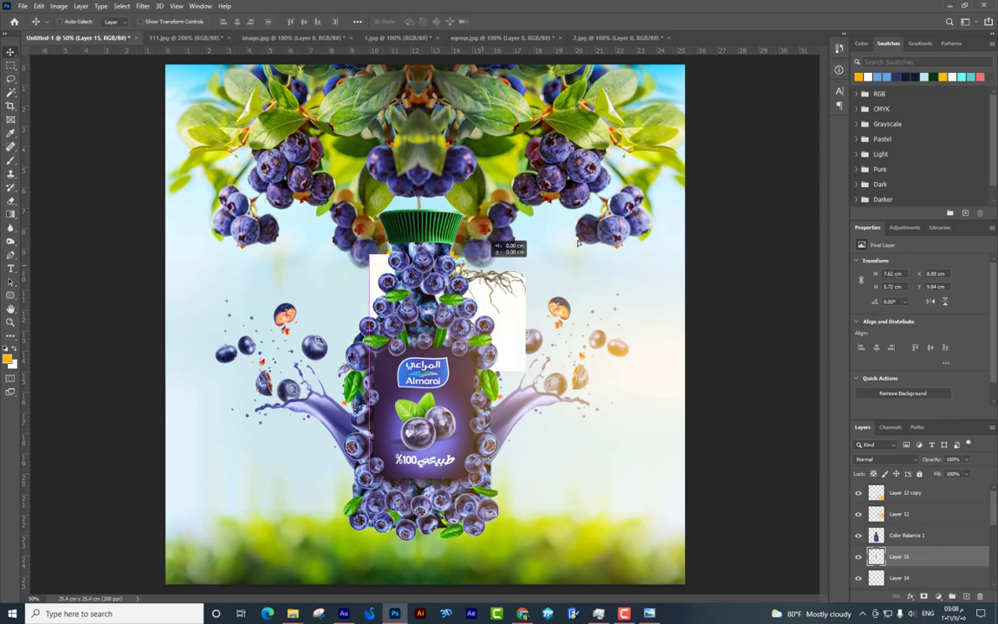
{"action": "key", "text": "alt+Tab"}
{"action": "right_click", "coordinate": [343, 260]}
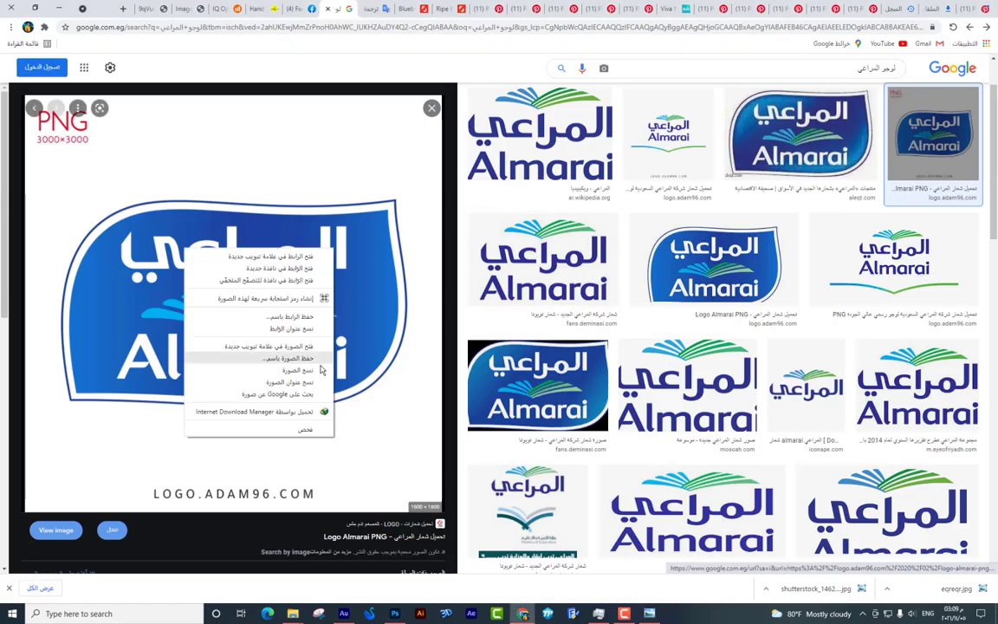
Save the Almarai logo image to disk as 'wqeteqwt'.
{"action": "left_click", "coordinate": [295, 370]}
{"action": "key", "text": "alt+Tab"}
{"action": "key", "text": "alt+Tab"}
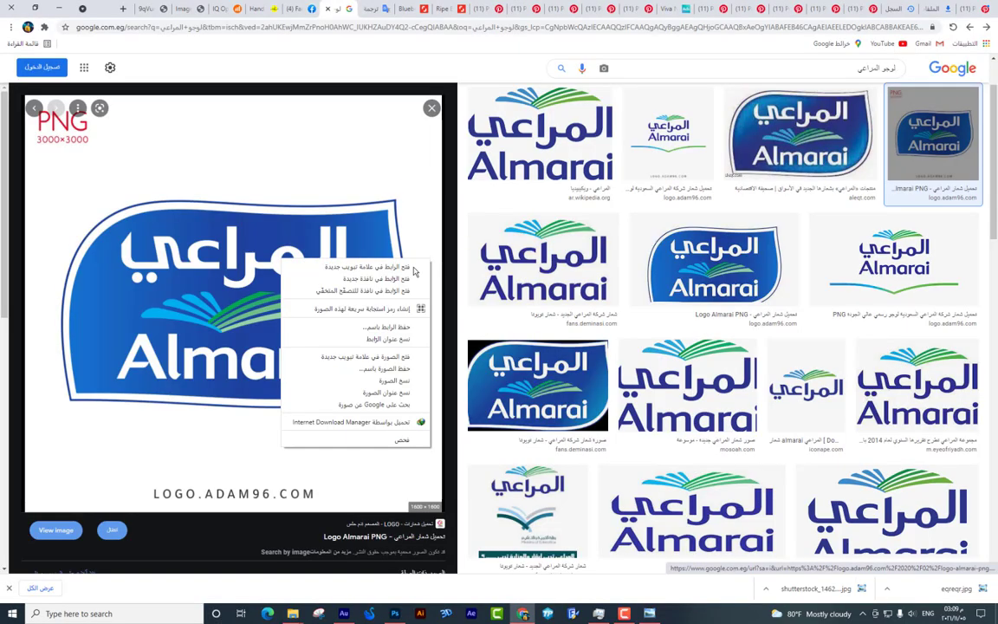
{"action": "left_click", "coordinate": [329, 334]}
{"action": "type", "text": "wqeteqwt"}
{"action": "key", "text": "Return"}
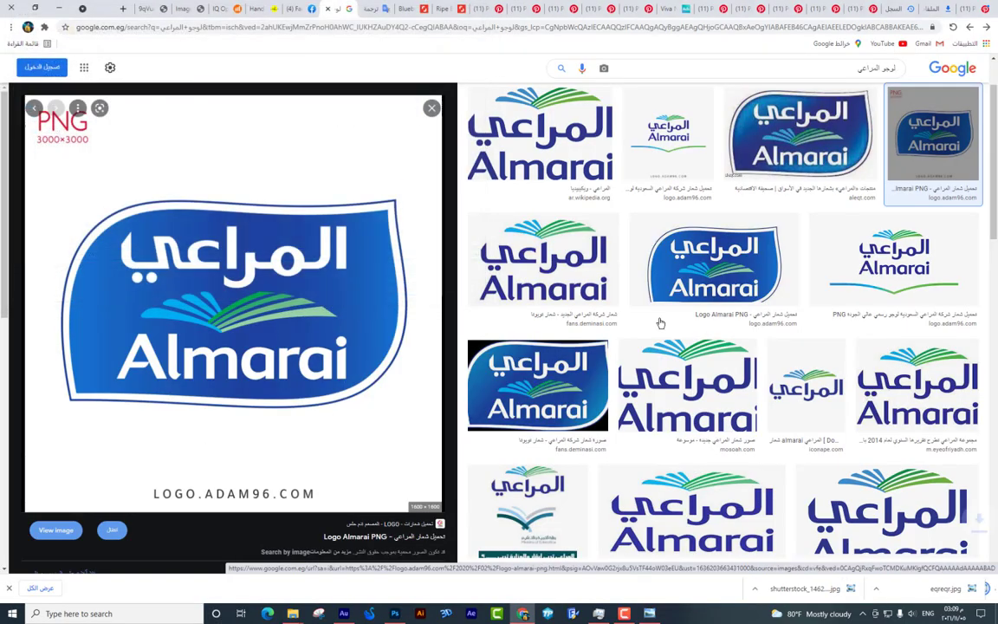
Drag the downloaded wqeteqwt.jpg from its folder into Photoshop as a new document.
{"action": "left_click", "coordinate": [887, 588]}
{"action": "left_click", "coordinate": [884, 559]}
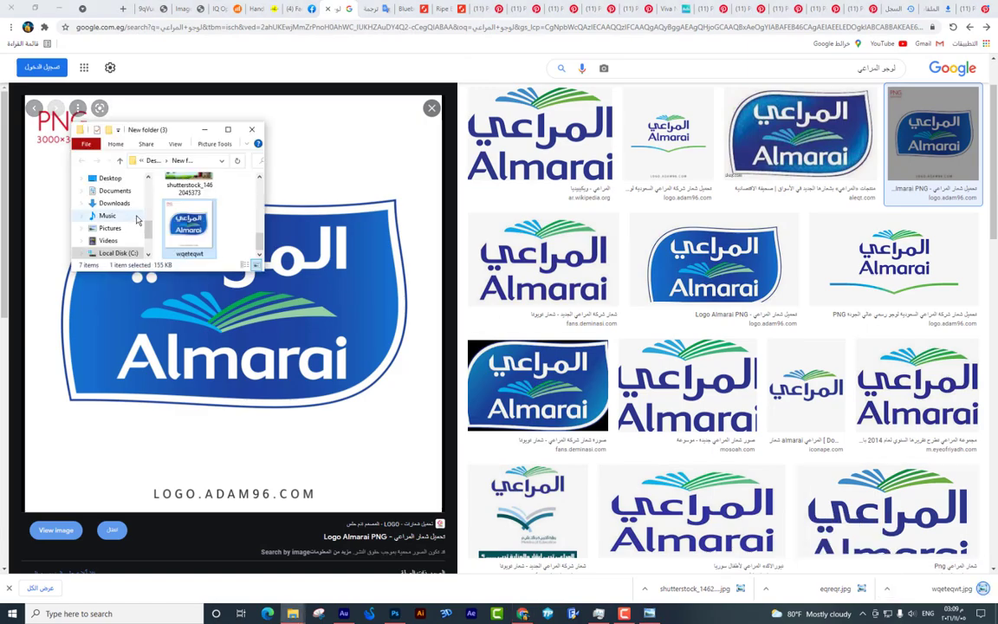
{"action": "mouse_move", "coordinate": [884, 559]}
{"action": "left_mouse_down"}
{"action": "mouse_move", "coordinate": [622, 4]}
{"action": "mouse_move", "coordinate": [624, 37]}
{"action": "left_mouse_up"}
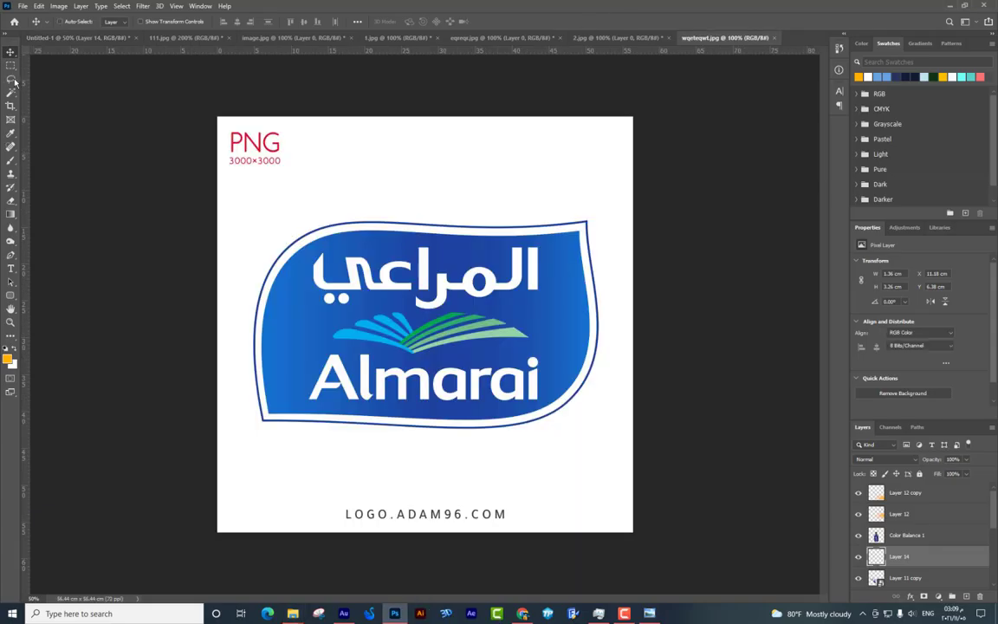
Delete the Almarai logo's white background and drag the logo, without captions, into the poster.
{"action": "key", "text": "w"}
{"action": "left_click", "coordinate": [406, 163]}
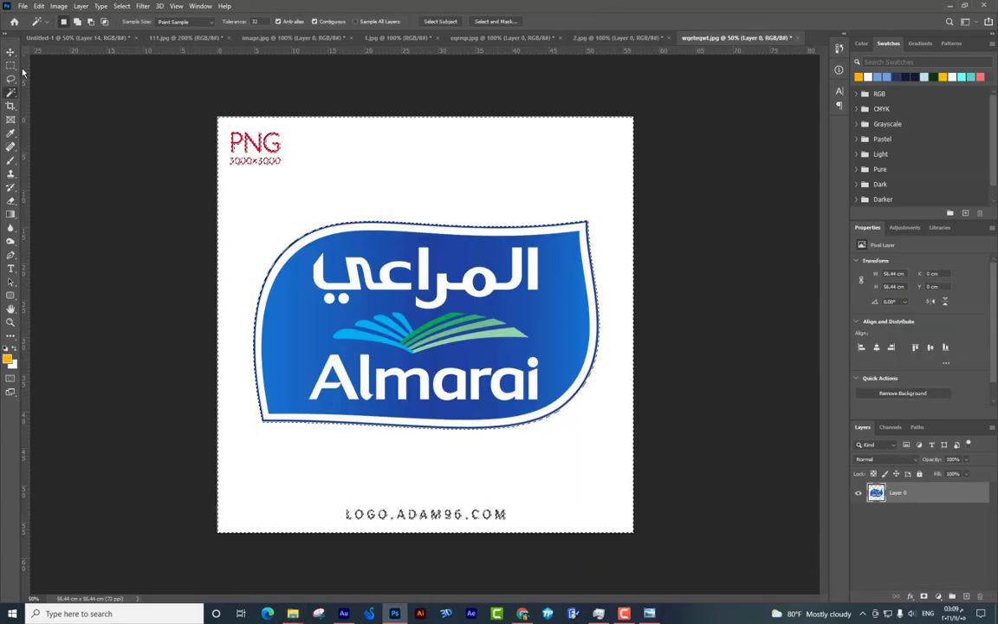
{"action": "key", "text": "Delete"}
{"action": "key", "text": "m"}
{"action": "key", "text": "ctrl+d"}
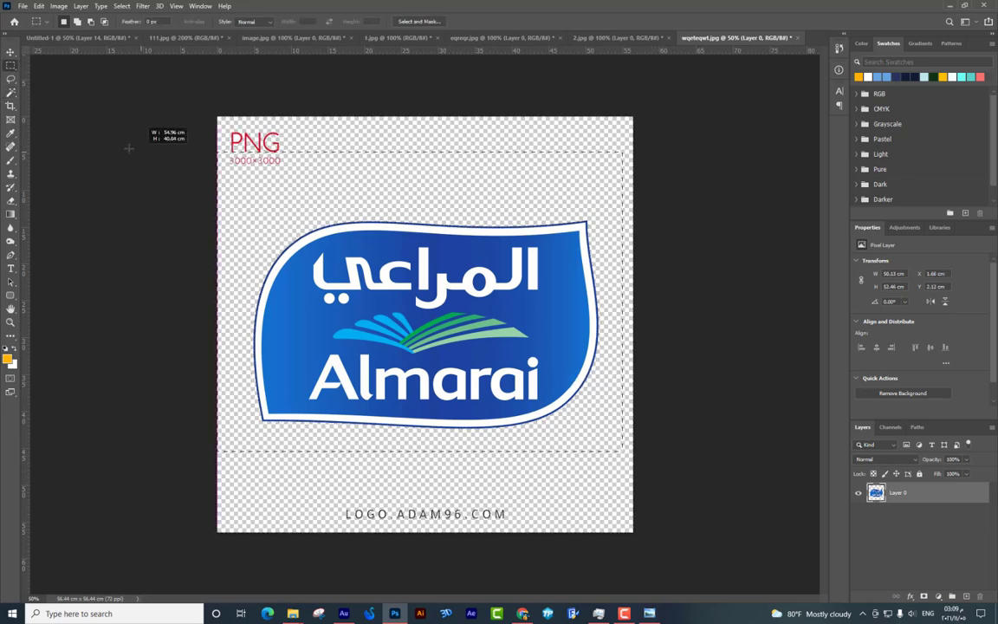
{"action": "left_click_drag", "start_coordinate": [129, 148], "coordinate": [122, 198]}
{"action": "left_click", "coordinate": [10, 54]}
{"action": "mouse_move", "coordinate": [365, 208]}
{"action": "left_mouse_down"}
{"action": "mouse_move", "coordinate": [122, 22]}
{"action": "mouse_move", "coordinate": [291, 329]}
{"action": "left_mouse_up"}
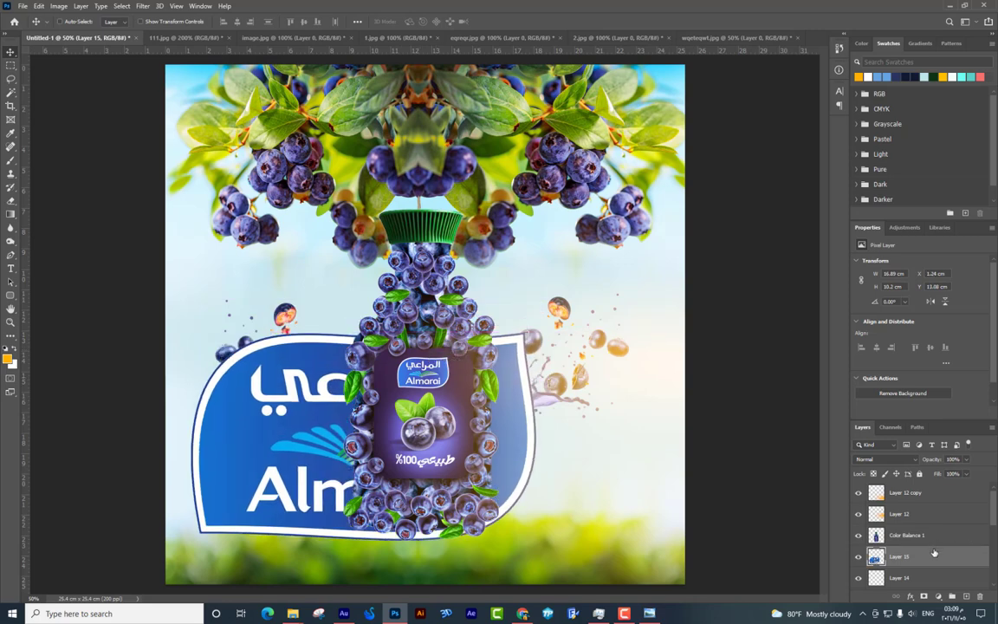
Convert the logo to a smart object, shrink it, and settle it in the bottom-left corner.
{"action": "right_click", "coordinate": [901, 557]}
{"action": "left_click", "coordinate": [893, 254]}
{"action": "key", "text": "ctrl+t"}
{"action": "mouse_move", "coordinate": [524, 334]}
{"action": "left_mouse_down"}
{"action": "mouse_move", "coordinate": [426, 353]}
{"action": "mouse_move", "coordinate": [407, 409]}
{"action": "left_mouse_up"}
{"action": "key", "text": "Return"}
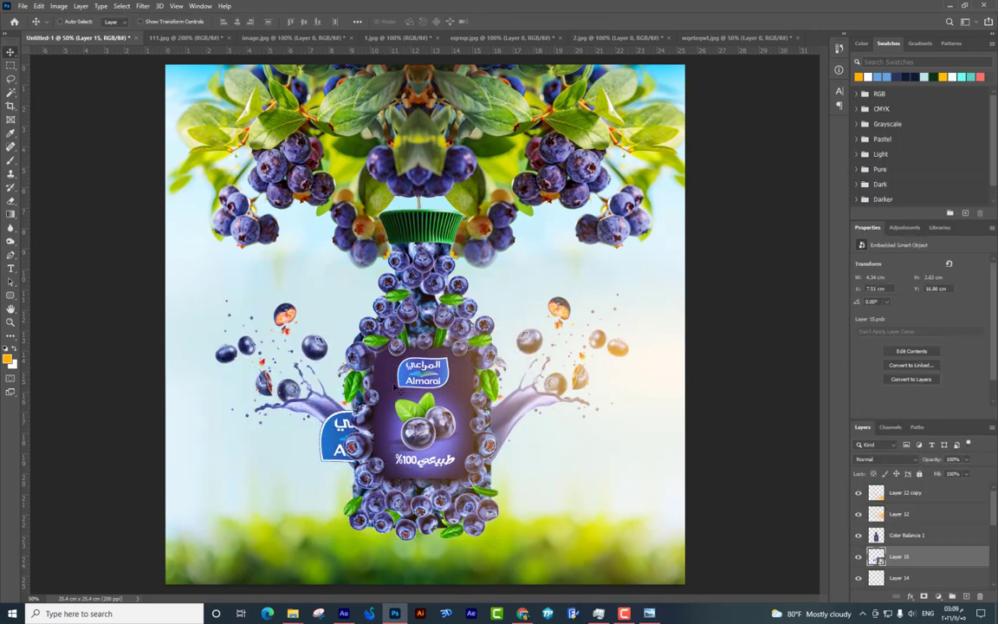
{"action": "mouse_move", "coordinate": [437, 465]}
{"action": "left_mouse_down"}
{"action": "mouse_move", "coordinate": [284, 550]}
{"action": "mouse_move", "coordinate": [273, 544]}
{"action": "left_mouse_up"}
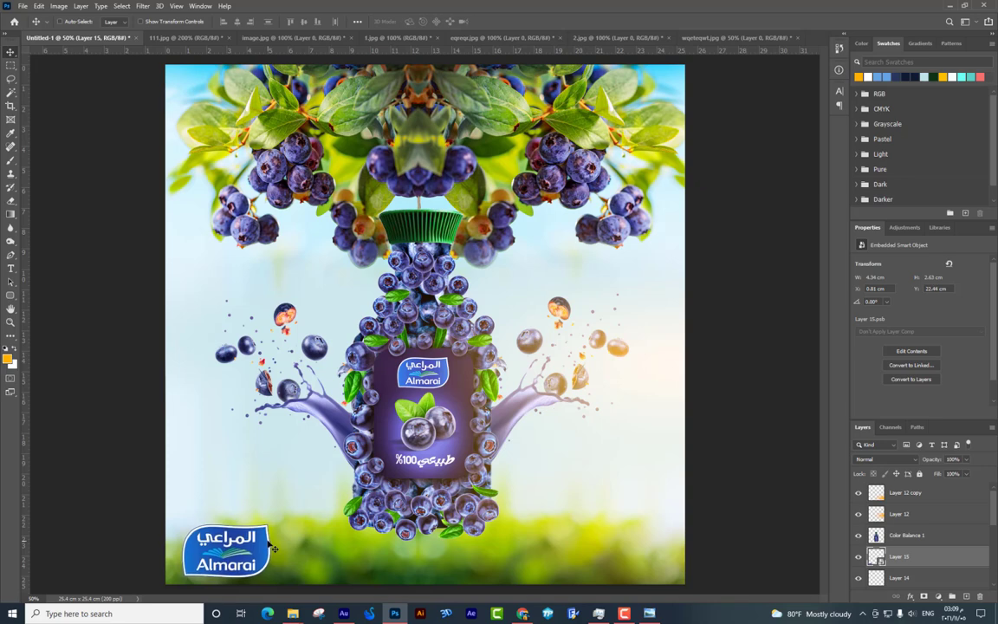
{"action": "left_click_drag", "start_coordinate": [271, 544], "coordinate": [274, 548]}
{"action": "key", "text": "t"}
{"action": "key", "text": "ctrl+plus"}
{"action": "scroll", "coordinate": [658, 399], "scroll_direction": "down", "scroll_amount": 3}
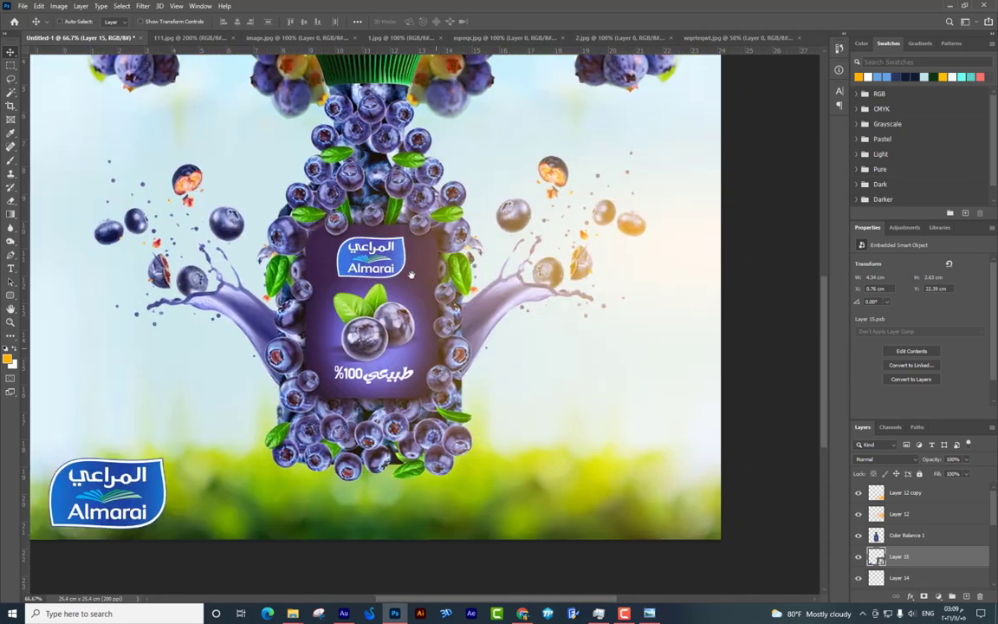
{"action": "scroll", "coordinate": [657, 399], "scroll_direction": "down", "scroll_amount": 2}
Type 'من خير' in dark blue beside the bottle and enlarge it.
{"action": "left_click", "coordinate": [659, 399]}
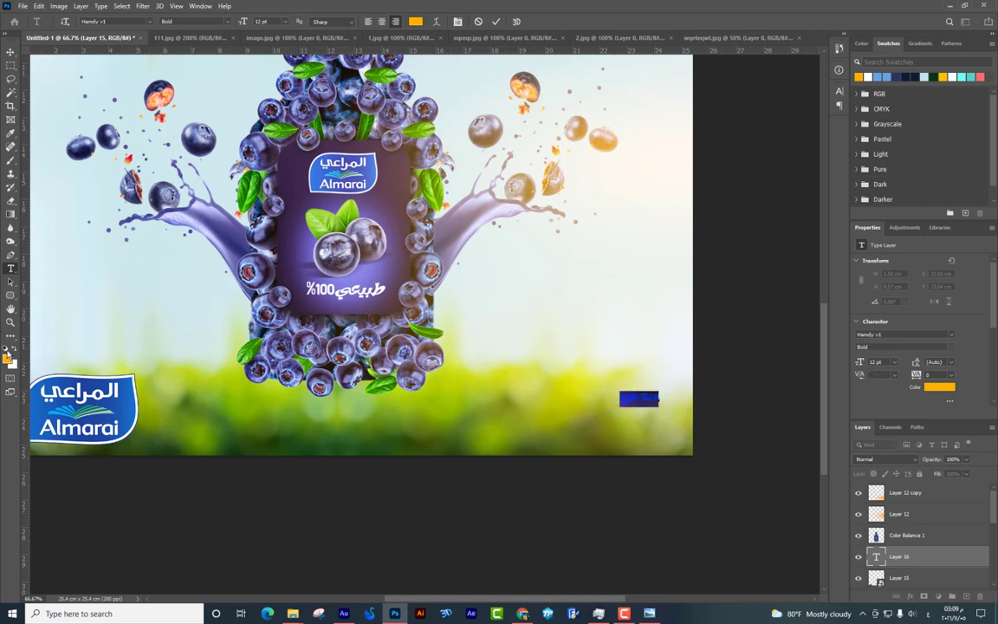
{"action": "left_click", "coordinate": [7, 356]}
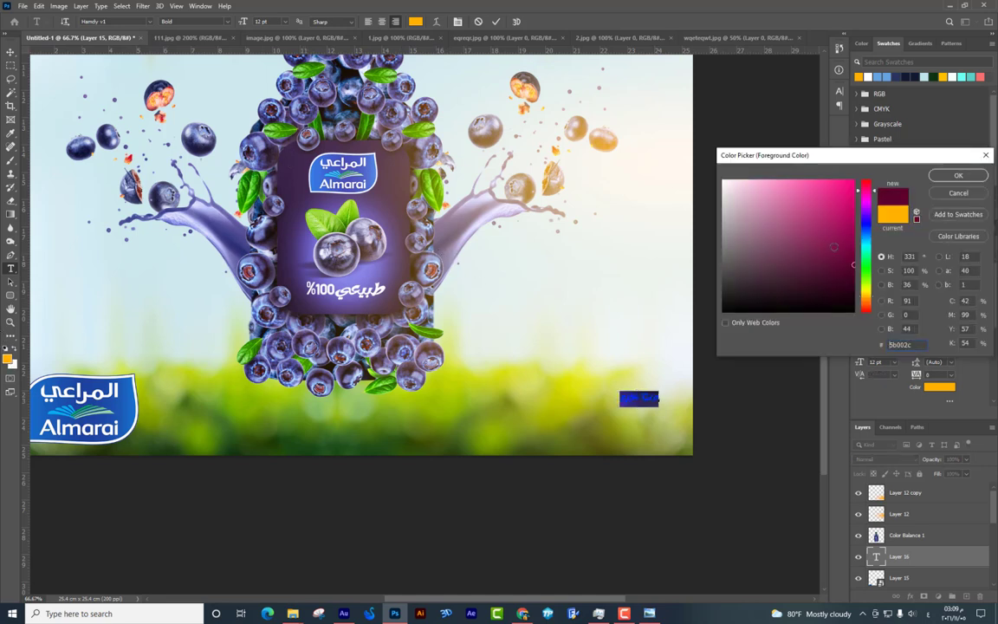
{"action": "left_click", "coordinate": [866, 227]}
{"action": "key", "text": "Return"}
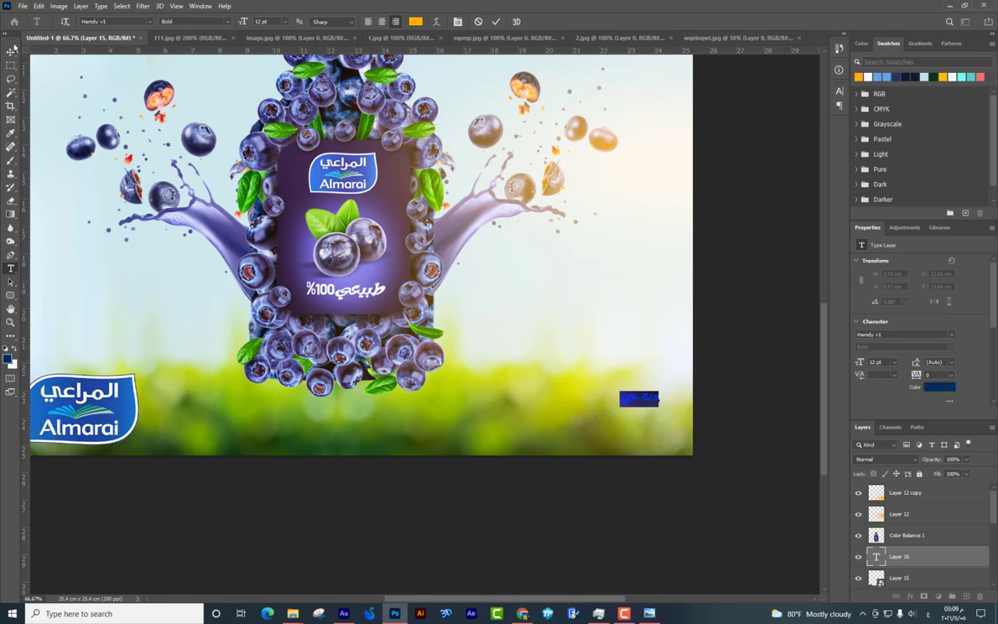
{"action": "left_click", "coordinate": [10, 51]}
{"action": "key", "text": "ctrl+t"}
{"action": "left_click_drag", "start_coordinate": [583, 363], "coordinate": [587, 331]}
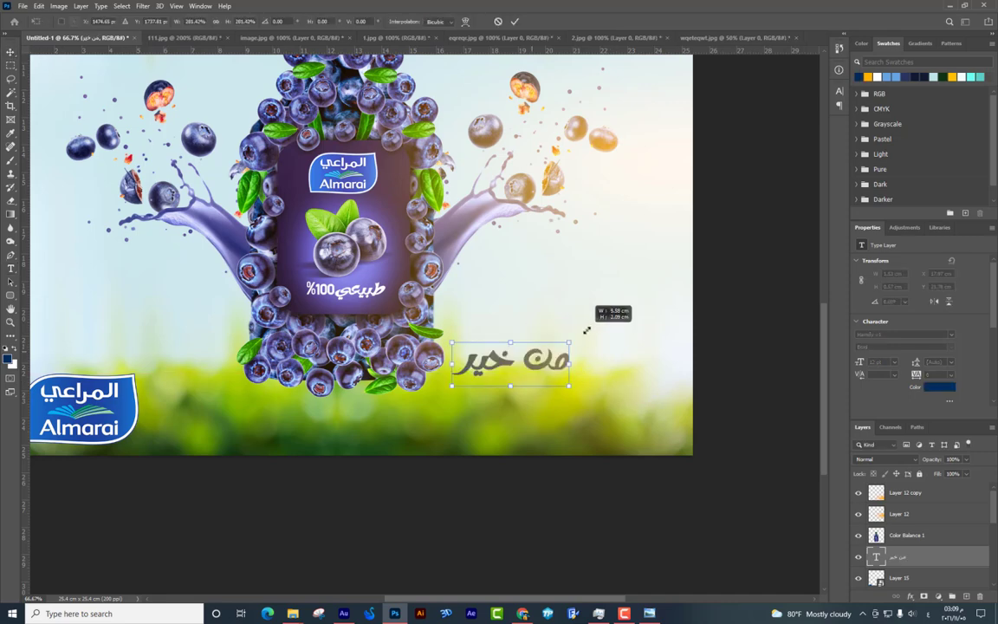
{"action": "key", "text": "Return"}
{"action": "key", "text": "ctrl+plus"}
Duplicate the headline just below and retype the copy as 'الطبيعة'.
{"action": "key", "text": "v"}
{"action": "left_click_drag", "start_coordinate": [646, 290], "coordinate": [630, 368]}
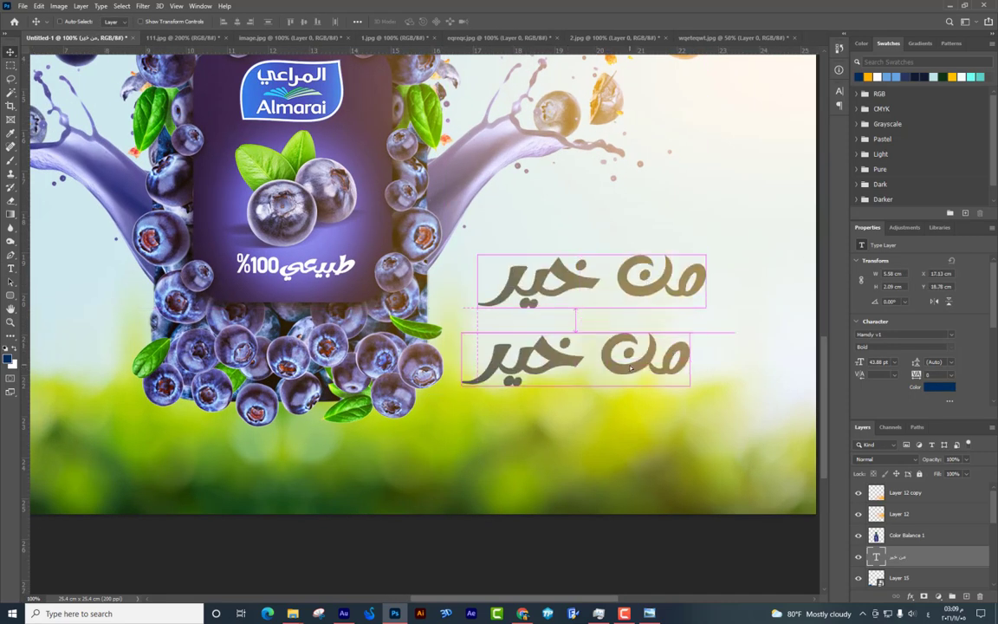
{"action": "double_click", "coordinate": [630, 368]}
{"action": "key", "text": "ctrl+a"}
{"action": "type", "text": "الطب"}
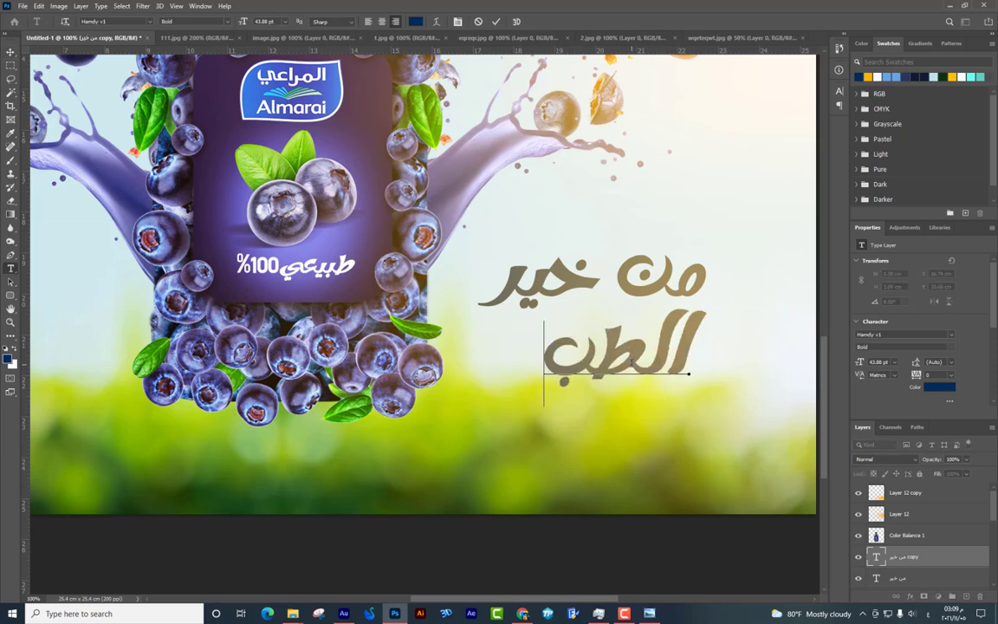
{"action": "type", "text": "يعة"}
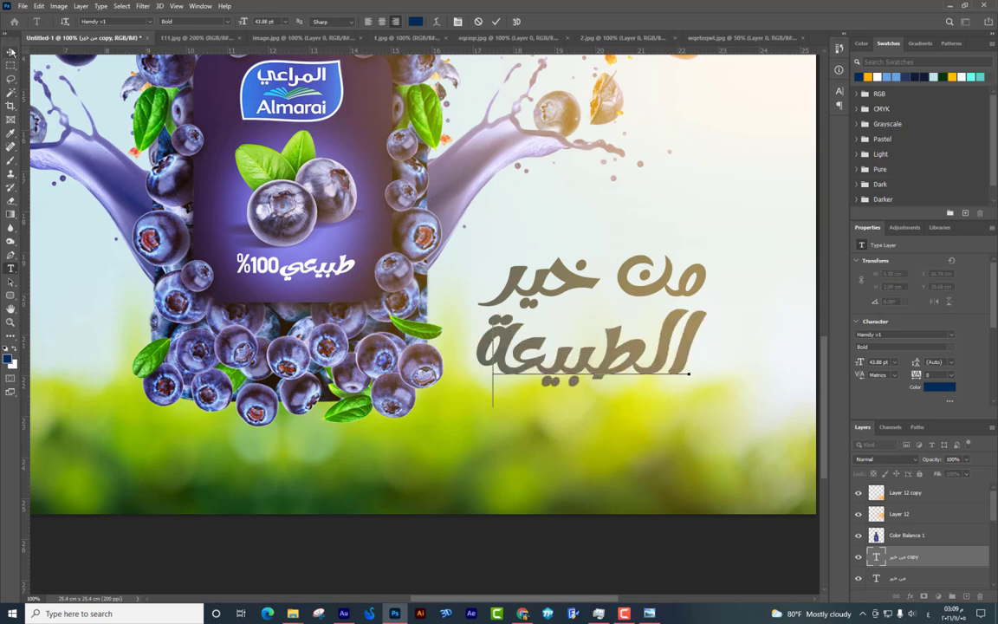
{"action": "left_click", "coordinate": [605, 286]}
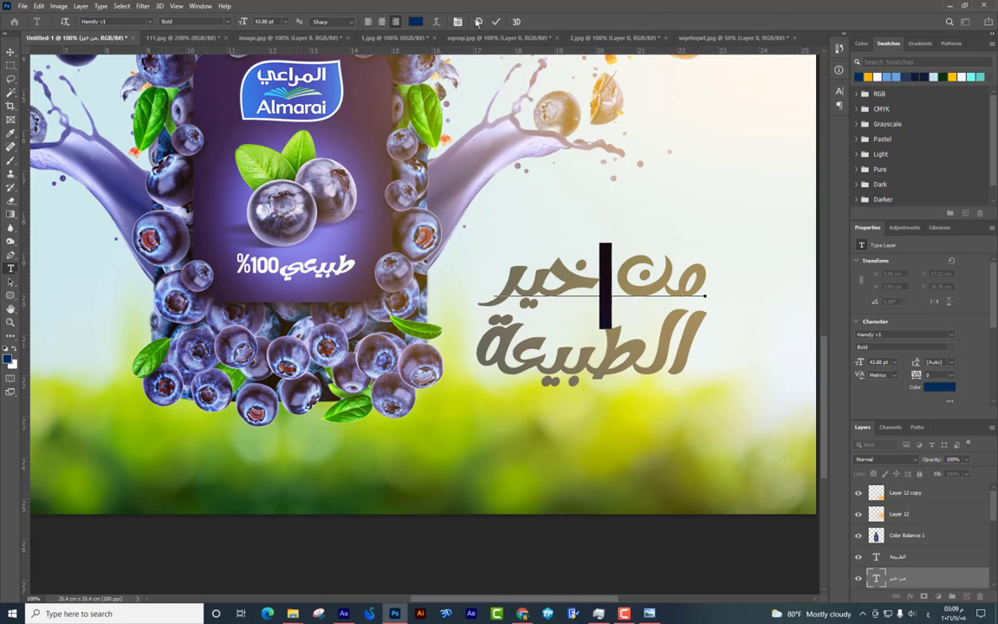
Tighten 'من خير' to -260 tracking and shrink it to 28.86 pt above 'الطبيعة'.
{"action": "key", "text": "ctrl+t"}
{"action": "left_click_drag", "start_coordinate": [783, 133], "coordinate": [779, 137]}
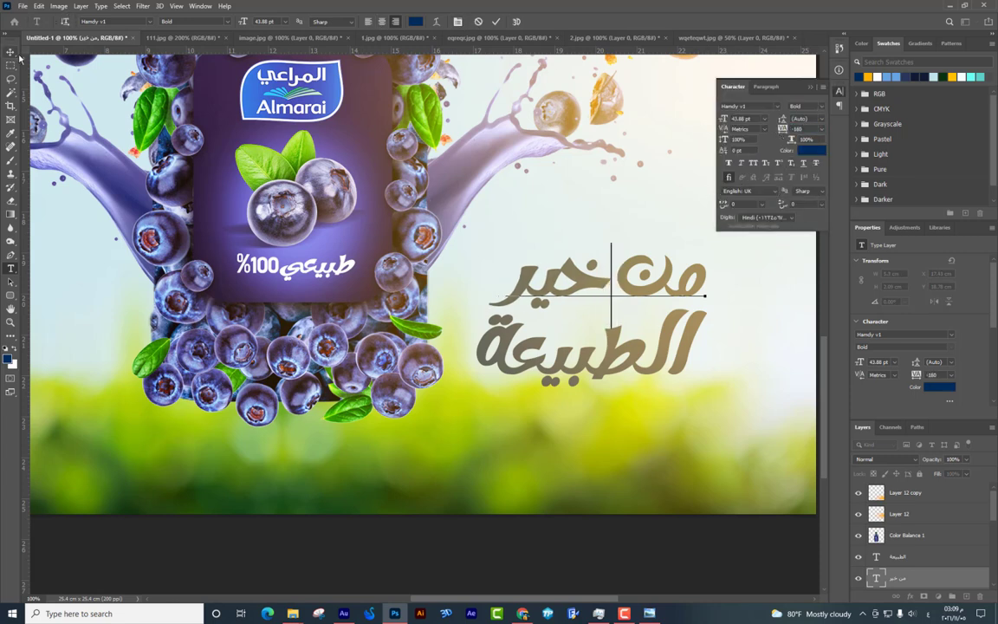
{"action": "key", "text": "ctrl+t"}
{"action": "mouse_move", "coordinate": [713, 230]}
{"action": "left_mouse_down"}
{"action": "mouse_move", "coordinate": [641, 301]}
{"action": "mouse_move", "coordinate": [648, 311]}
{"action": "left_mouse_up"}
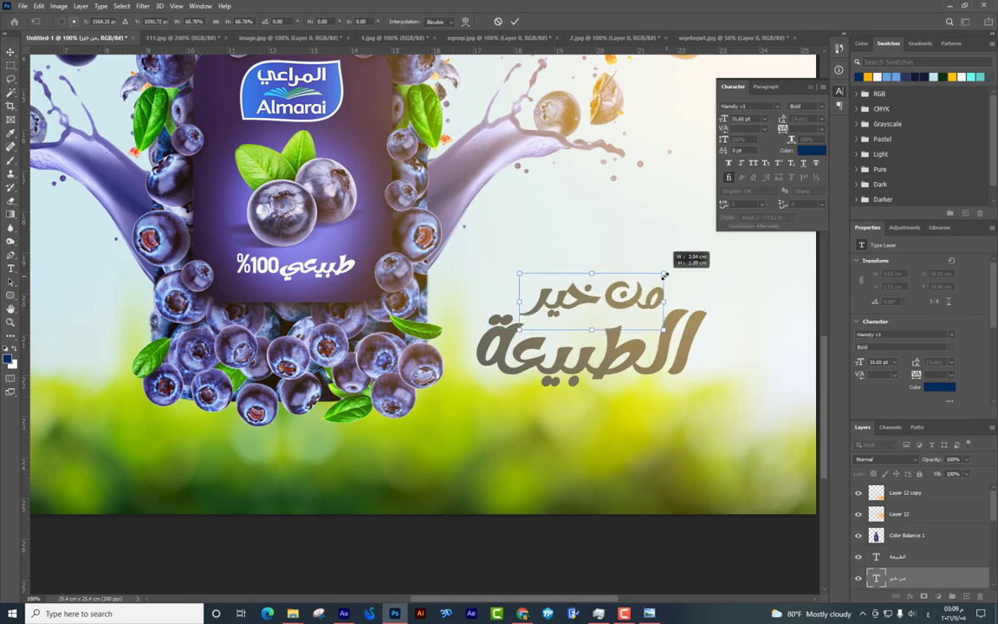
{"action": "key", "text": "Return"}
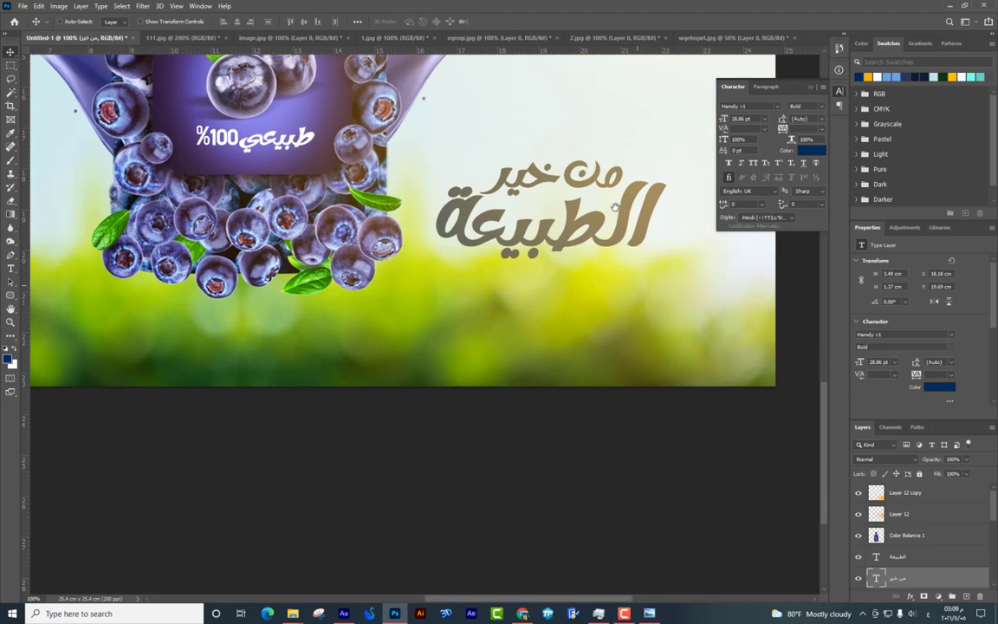
{"action": "scroll", "coordinate": [615, 207], "scroll_direction": "down", "scroll_amount": 3}
{"action": "key", "text": "ctrl+plus"}
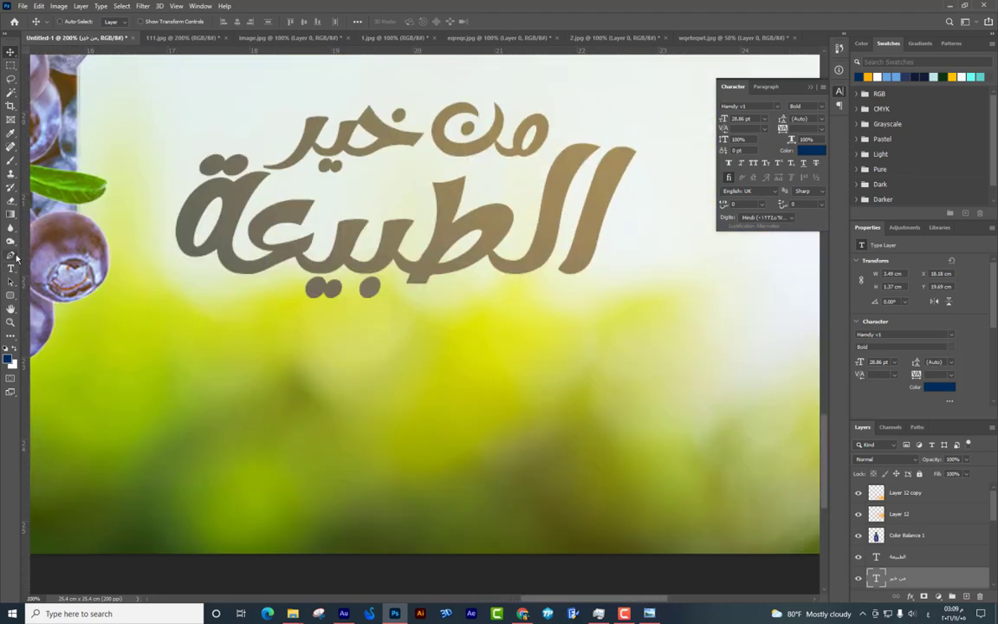
Draw a curved swoosh beneath the Arabic headline.
{"action": "left_click", "coordinate": [10, 255]}
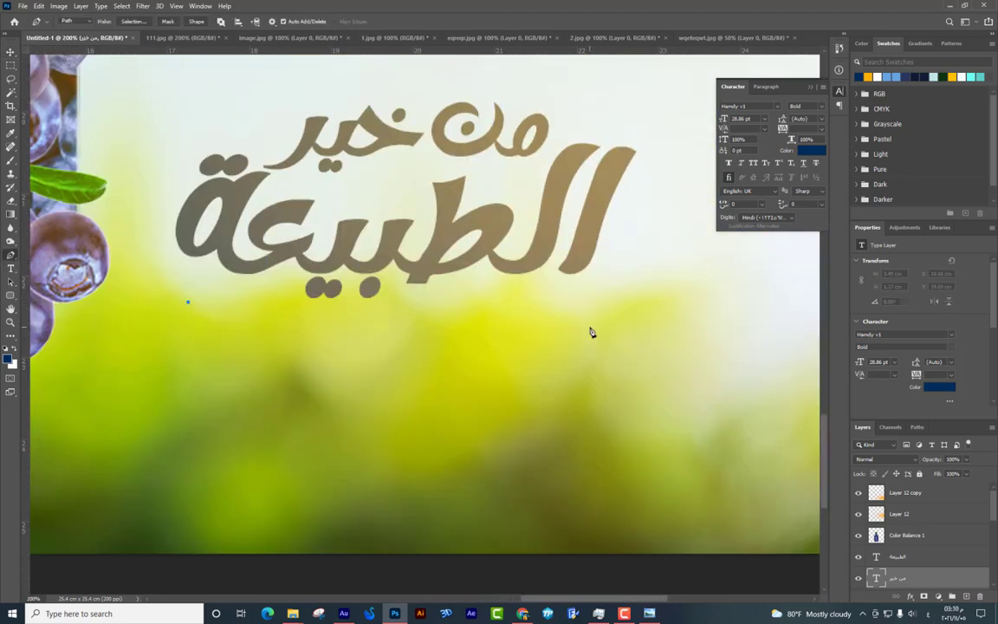
{"action": "left_click_drag", "start_coordinate": [589, 327], "coordinate": [637, 405]}
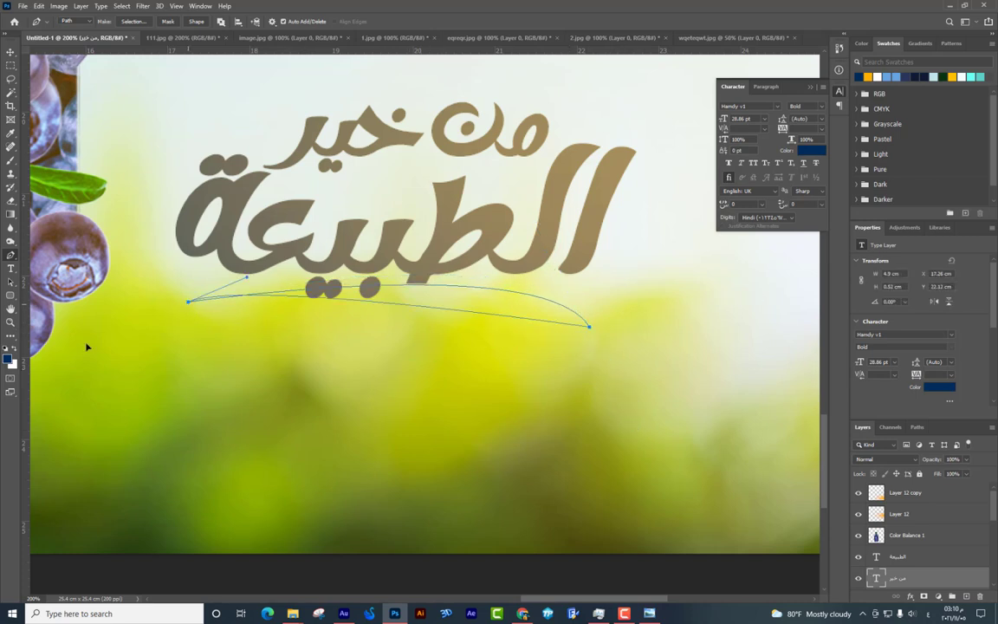
{"action": "key", "text": "ctrl+minus"}
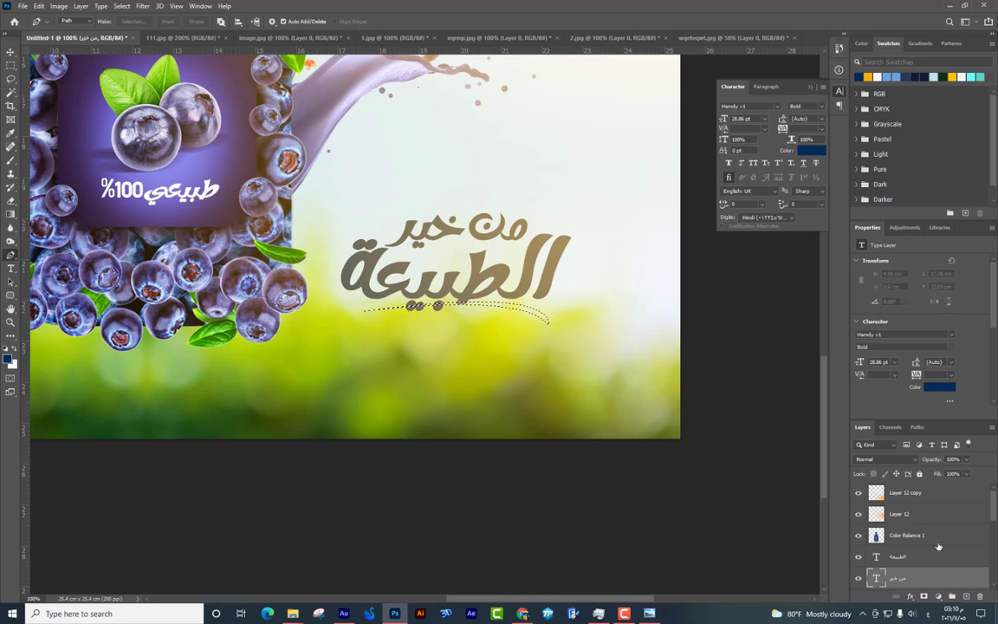
{"action": "scroll", "coordinate": [938, 547], "scroll_direction": "down", "scroll_amount": 5}
Make the swoosh a smart object, move it to the top of the layer stack, and darken it.
{"action": "right_click", "coordinate": [920, 582]}
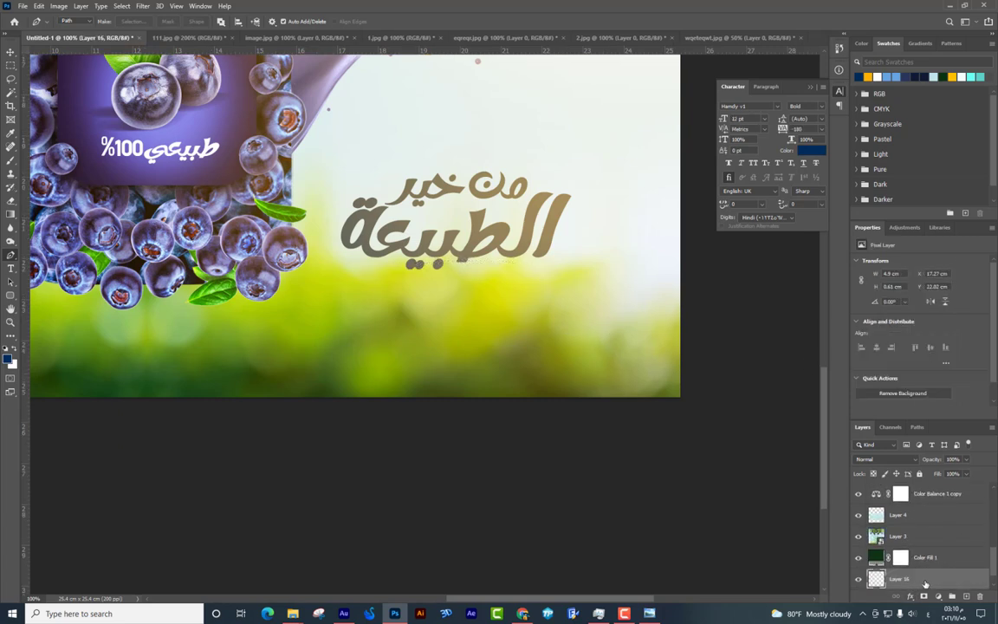
{"action": "left_click", "coordinate": [910, 284]}
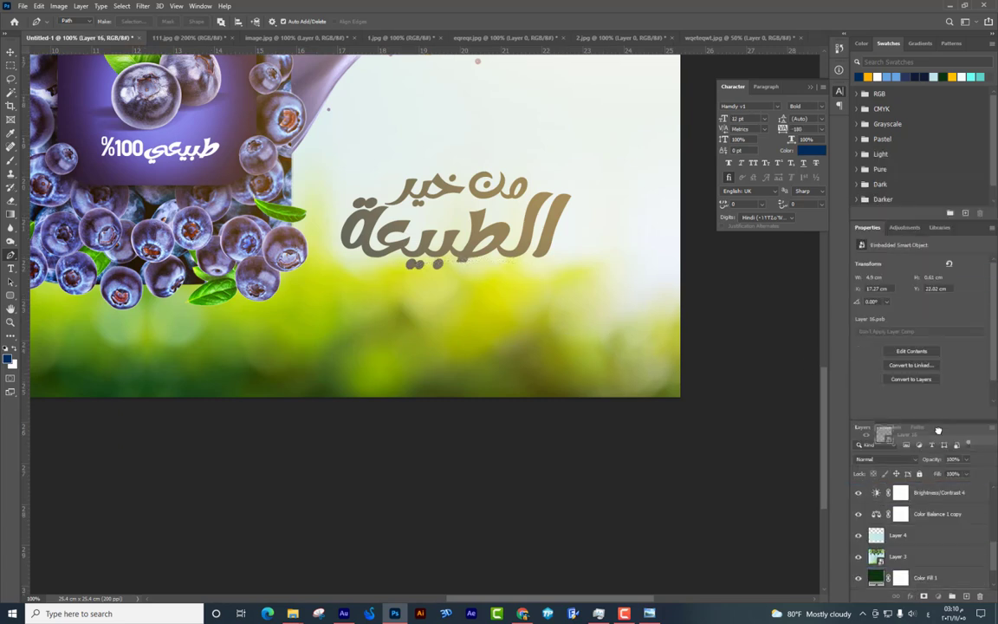
{"action": "left_click_drag", "start_coordinate": [931, 581], "coordinate": [919, 487]}
{"action": "key", "text": "ctrl+u"}
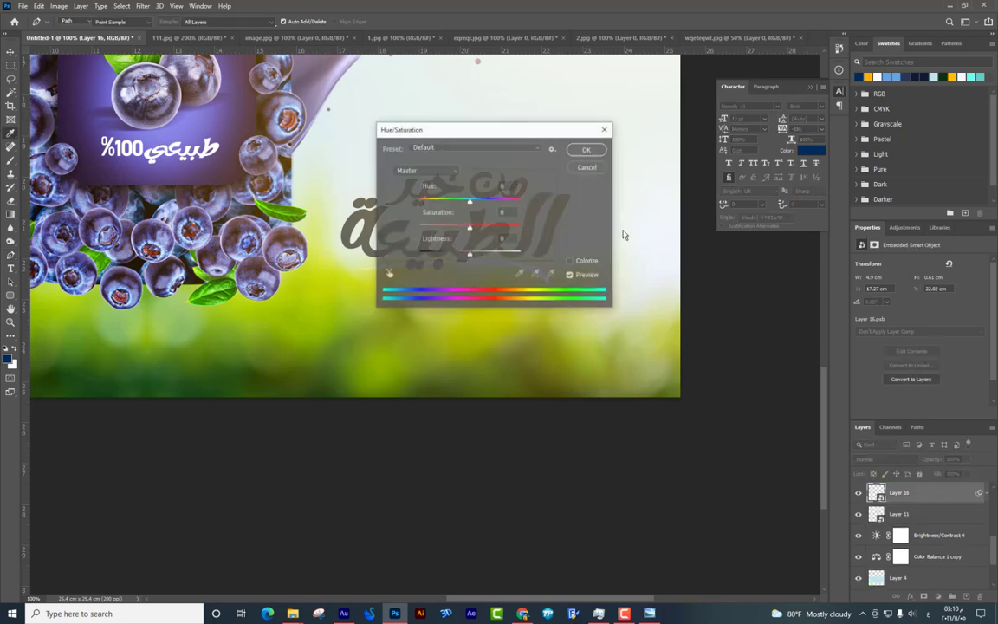
{"action": "left_click_drag", "start_coordinate": [468, 256], "coordinate": [420, 256]}
{"action": "key", "text": "Return"}
Nudge the headline into place and select both 'من خير' and 'الطبيعة' text layers.
{"action": "key", "text": "m"}
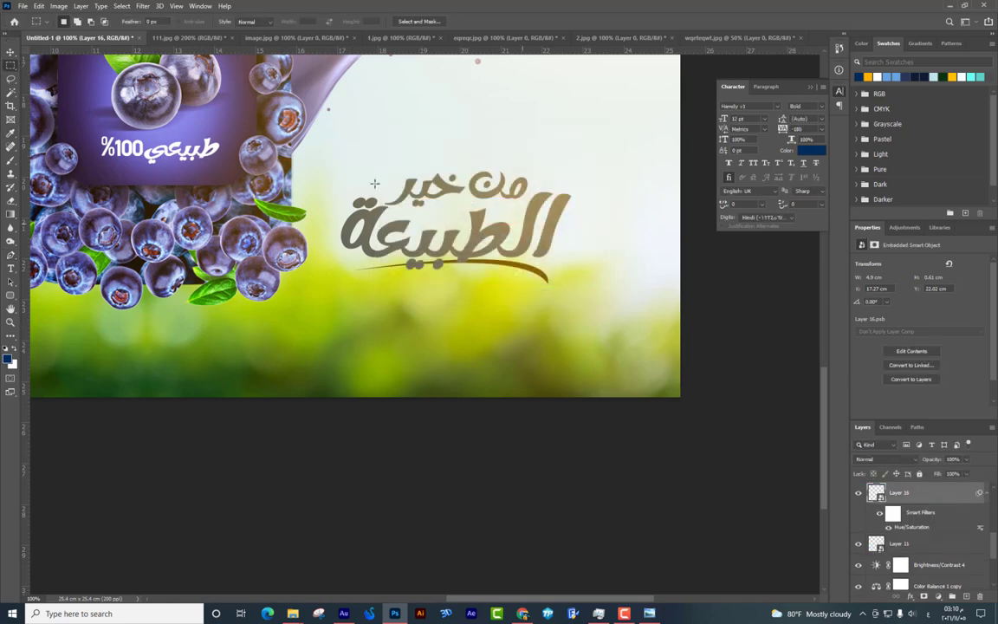
{"action": "left_click", "coordinate": [11, 53]}
{"action": "right_click", "coordinate": [525, 232]}
{"action": "left_click", "coordinate": [532, 236]}
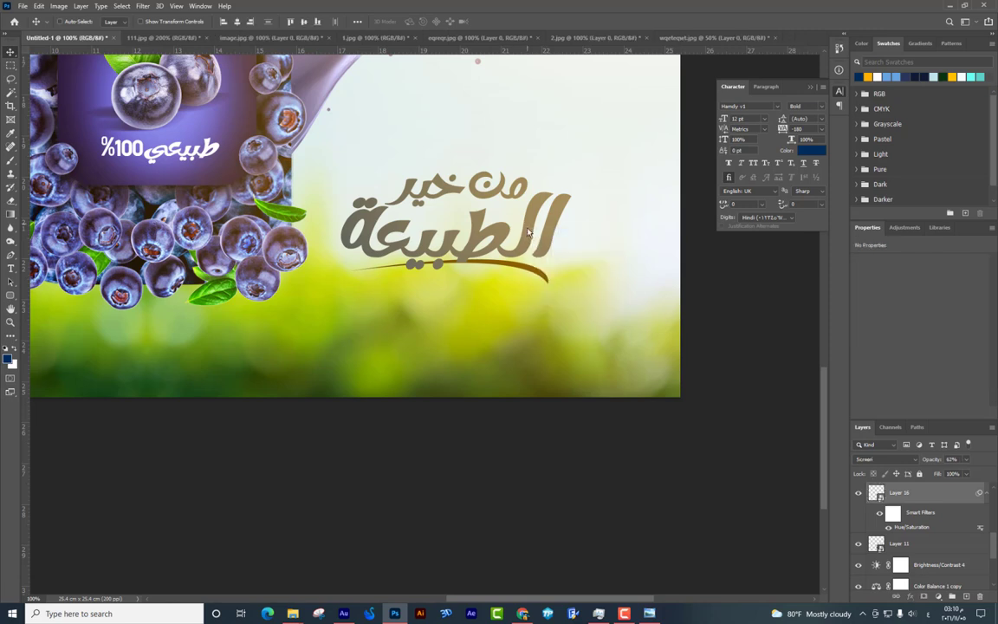
{"action": "left_click", "coordinate": [537, 238]}
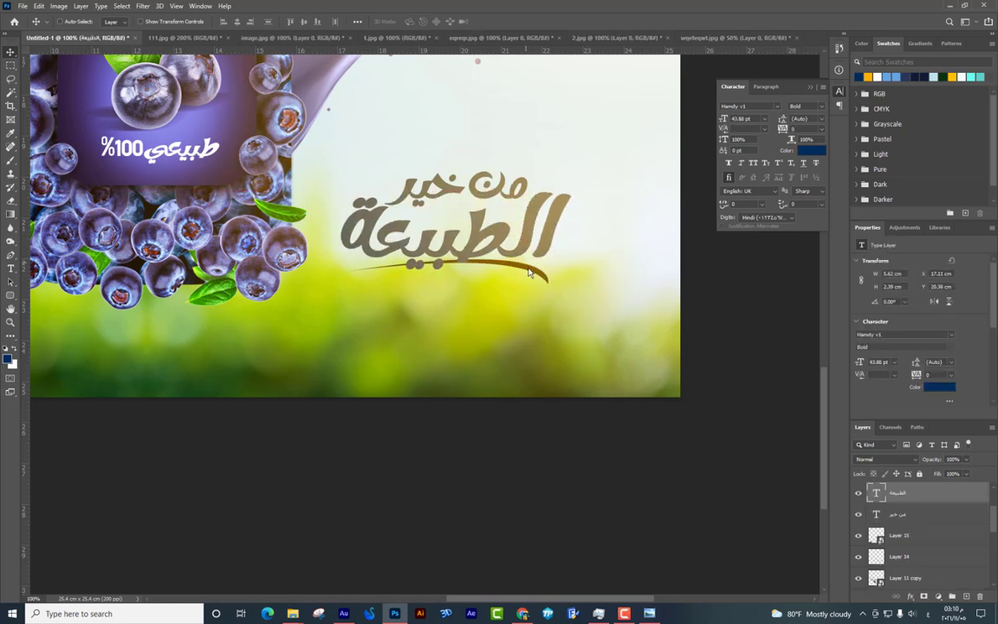
{"action": "right_click", "coordinate": [537, 283]}
{"action": "left_click_drag", "start_coordinate": [537, 282], "coordinate": [520, 252]}
{"action": "right_click", "coordinate": [489, 195]}
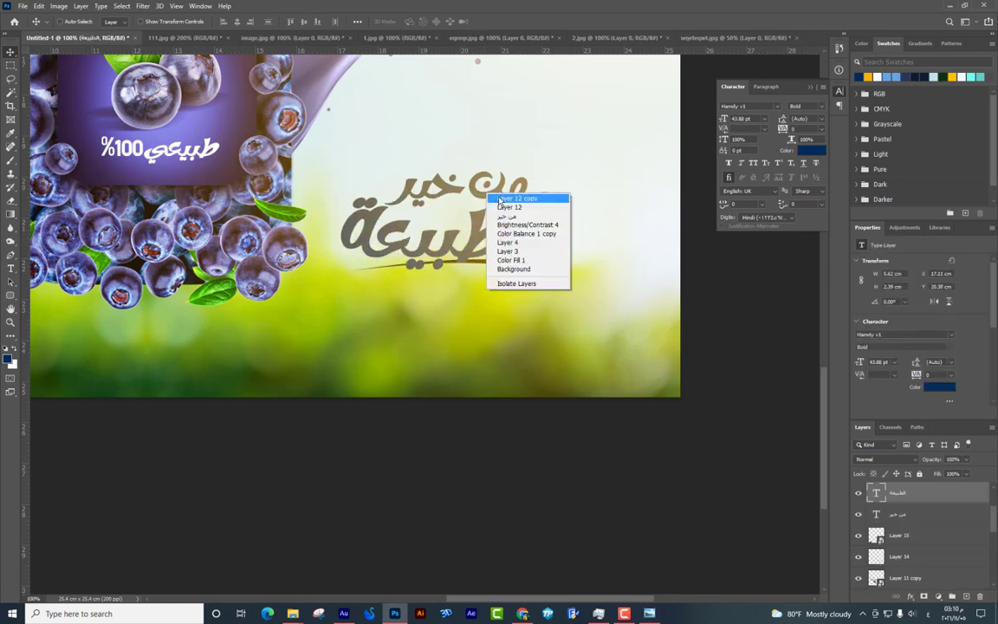
{"action": "left_click", "coordinate": [529, 217]}
{"action": "right_click", "coordinate": [465, 225]}
{"action": "left_click", "coordinate": [503, 239]}
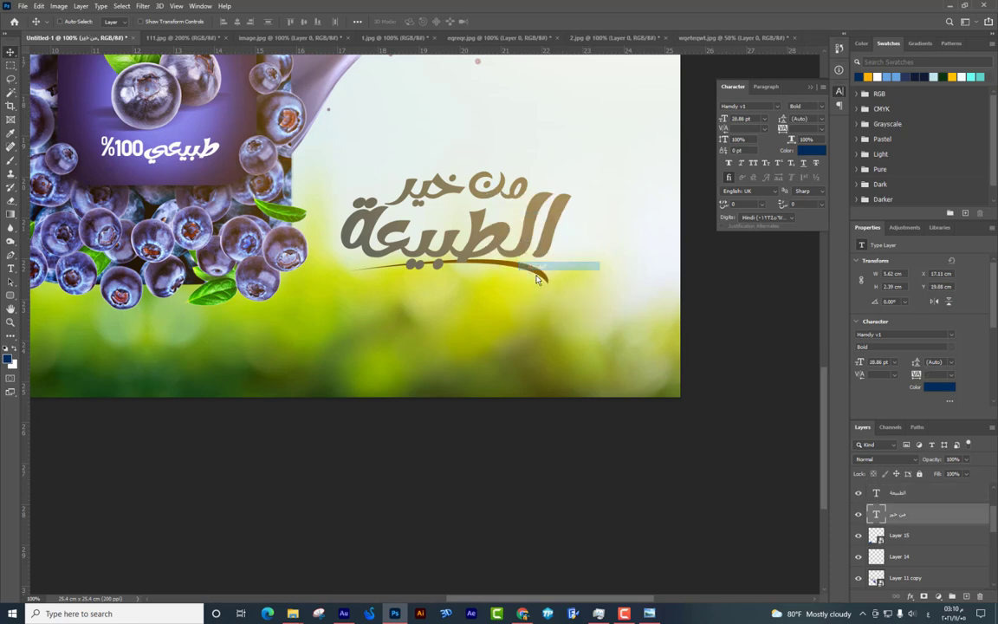
{"action": "right_click", "coordinate": [537, 275]}
{"action": "left_click", "coordinate": [551, 291]}
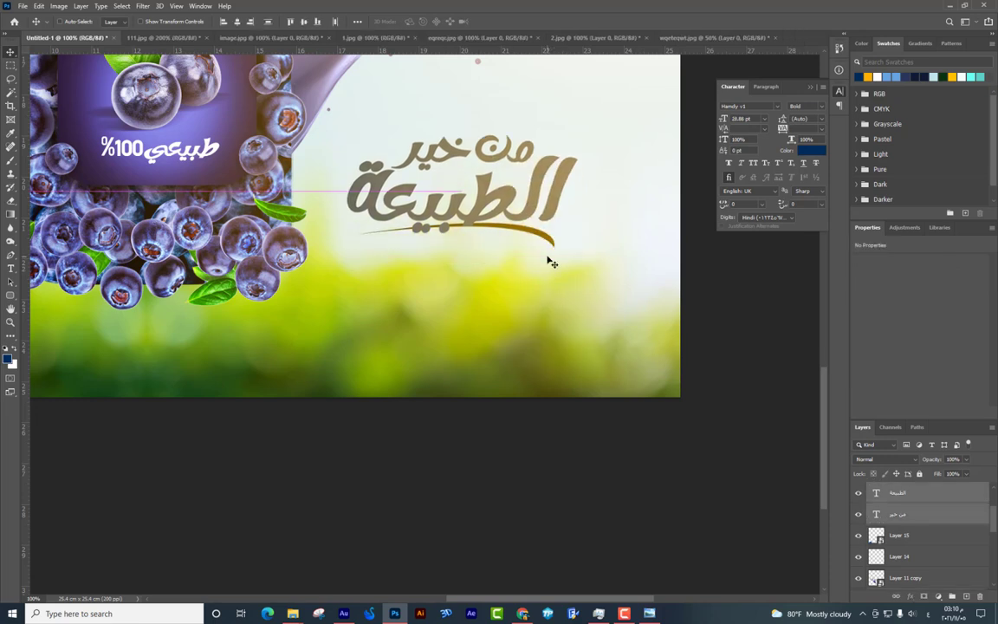
Scale up the headline with its swoosh and move it to the poster's bottom right.
{"action": "key", "text": "ctrl+t"}
{"action": "left_click_drag", "start_coordinate": [568, 172], "coordinate": [641, 125]}
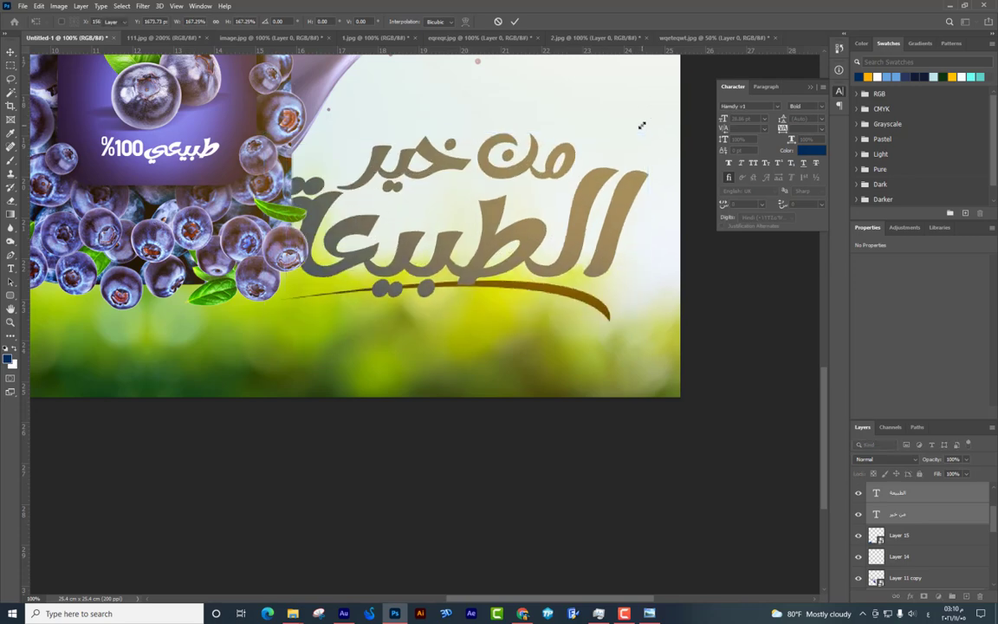
{"action": "key", "text": "ctrl+minus"}
{"action": "key", "text": "Return"}
{"action": "key", "text": "ctrl+minus"}
{"action": "left_click_drag", "start_coordinate": [606, 316], "coordinate": [607, 406]}
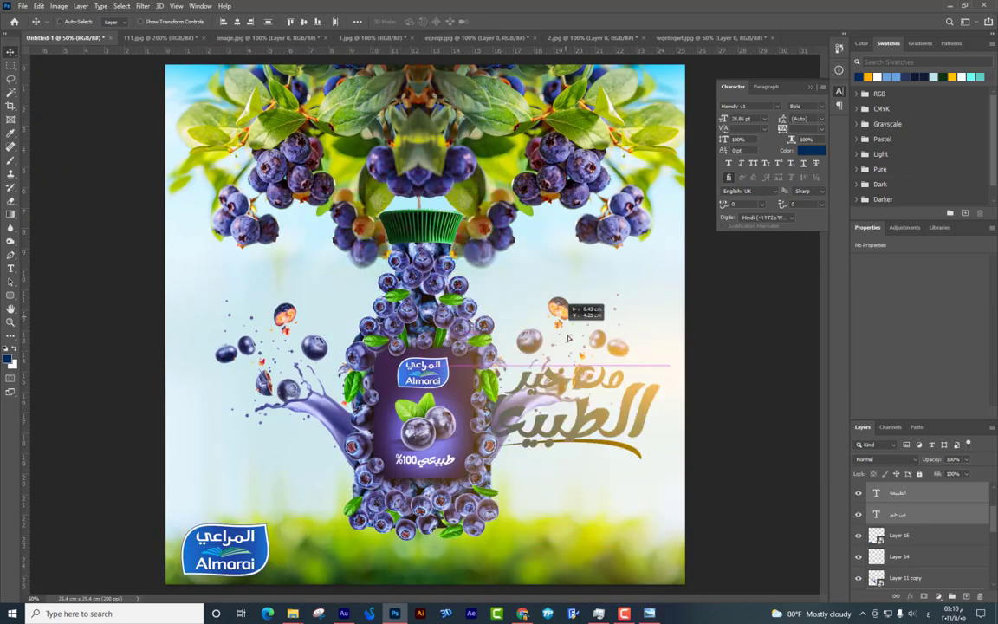
{"action": "left_click", "coordinate": [523, 614]}
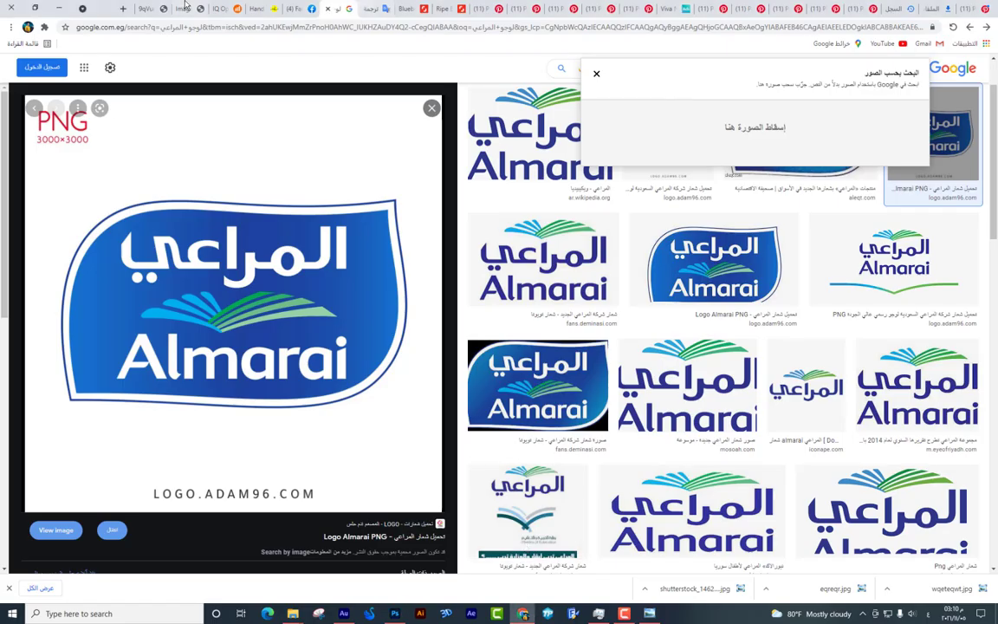
Go to freepik.com in a new tab and search for 'style text effects'.
{"action": "left_click", "coordinate": [125, 11]}
{"action": "type", "text": "freepik.com"}
{"action": "key", "text": "Return"}
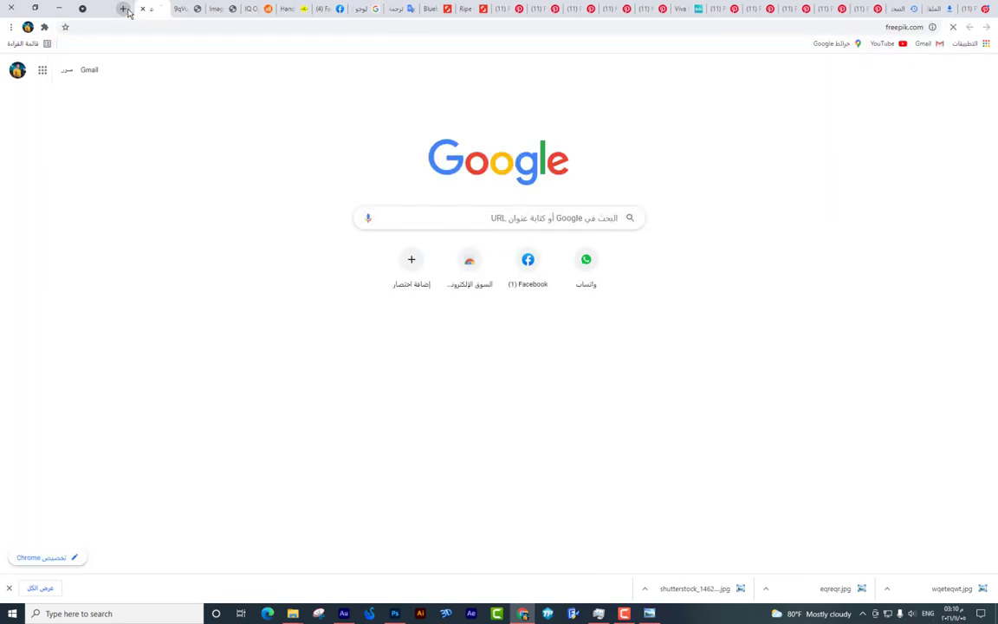
{"action": "type", "text": "style "}
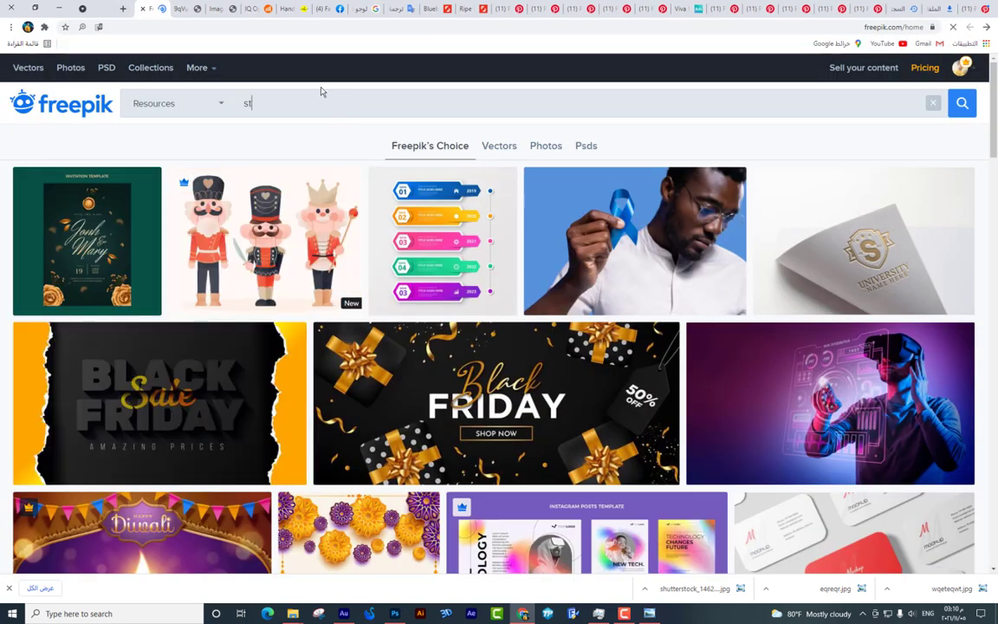
{"action": "type", "text": "te"}
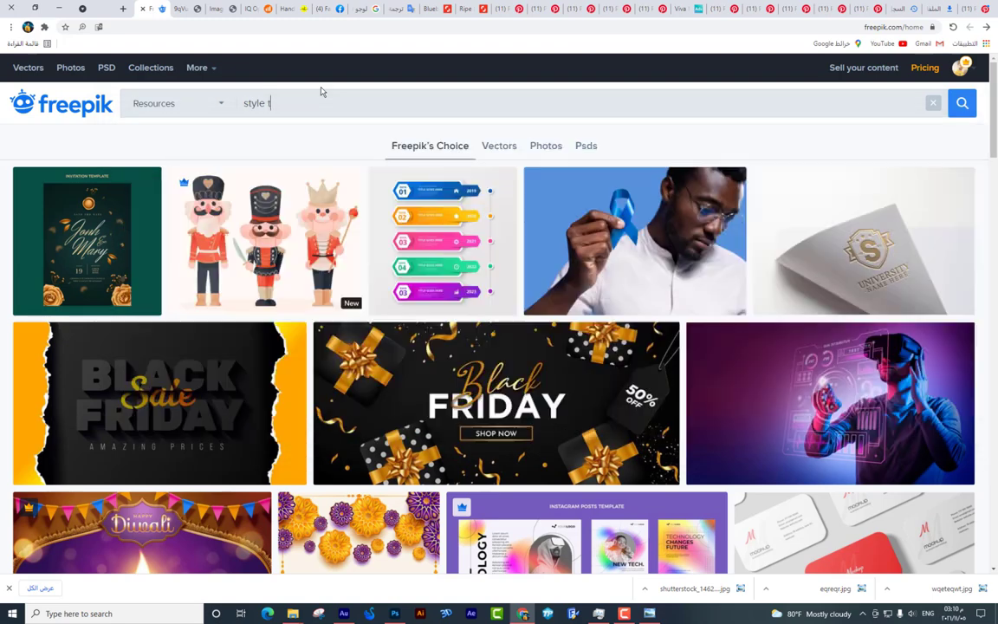
{"action": "type", "text": "xt"}
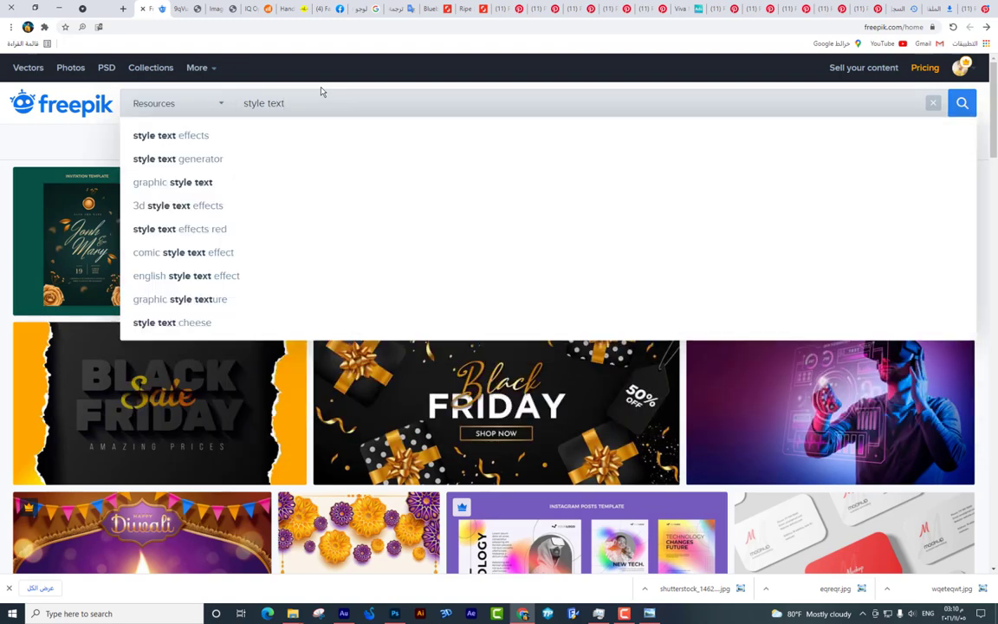
{"action": "key", "text": "Down"}
{"action": "key", "text": "Return"}
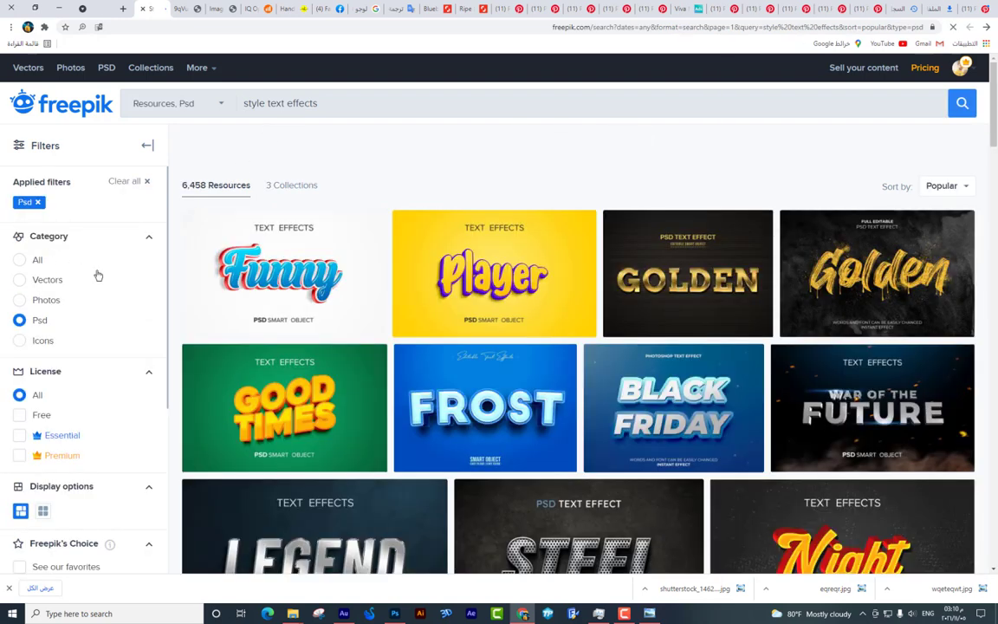
Browse the first page of results, comparing them against the poster in Photoshop.
{"action": "scroll", "coordinate": [444, 393], "scroll_direction": "down", "scroll_amount": 1}
{"action": "scroll", "coordinate": [468, 381], "scroll_direction": "down", "scroll_amount": 4}
{"action": "scroll", "coordinate": [482, 373], "scroll_direction": "down", "scroll_amount": 3}
{"action": "scroll", "coordinate": [483, 374], "scroll_direction": "down", "scroll_amount": 8}
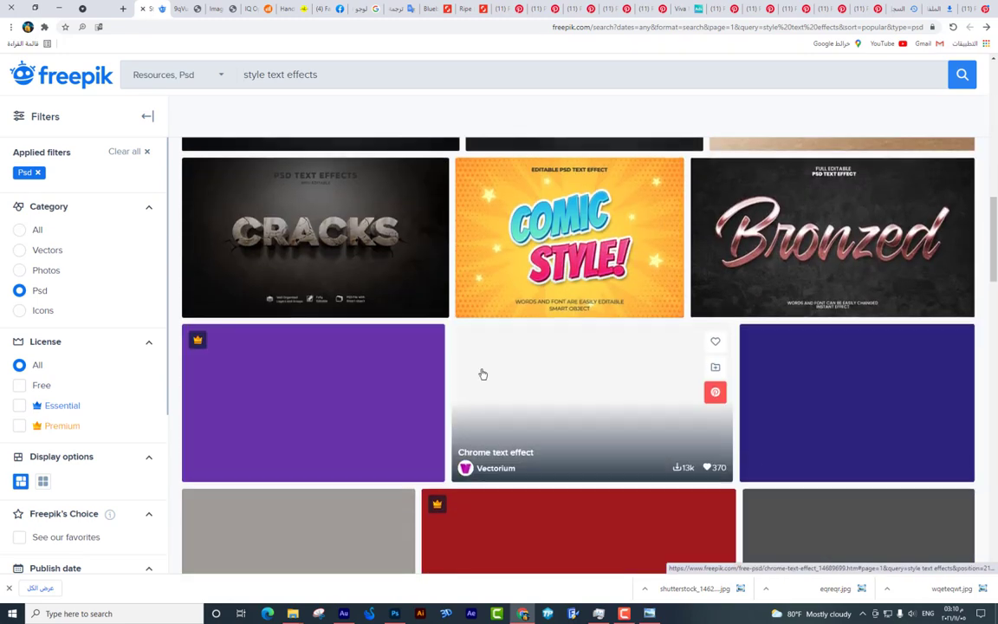
{"action": "scroll", "coordinate": [483, 373], "scroll_direction": "down", "scroll_amount": 3}
{"action": "scroll", "coordinate": [473, 355], "scroll_direction": "down", "scroll_amount": 2}
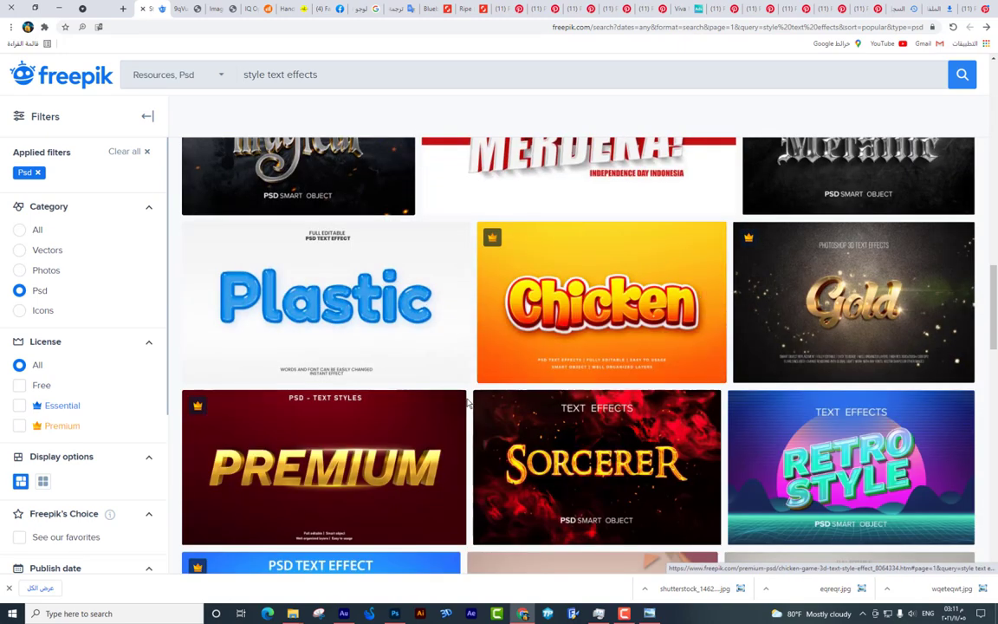
{"action": "key", "text": "alt+Tab"}
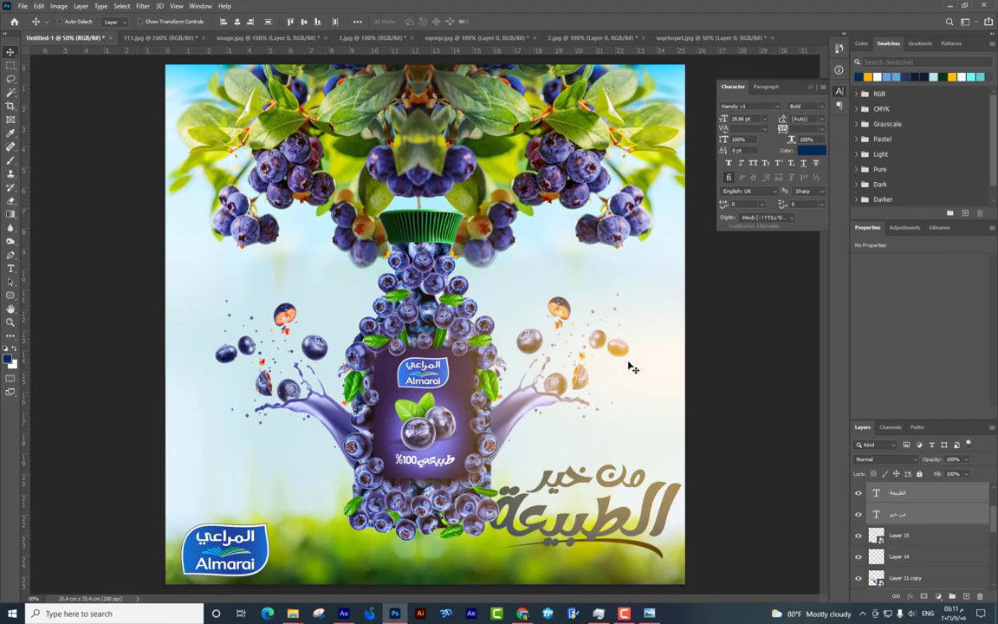
{"action": "key", "text": "alt+Tab"}
{"action": "scroll", "coordinate": [534, 350], "scroll_direction": "down", "scroll_amount": 1}
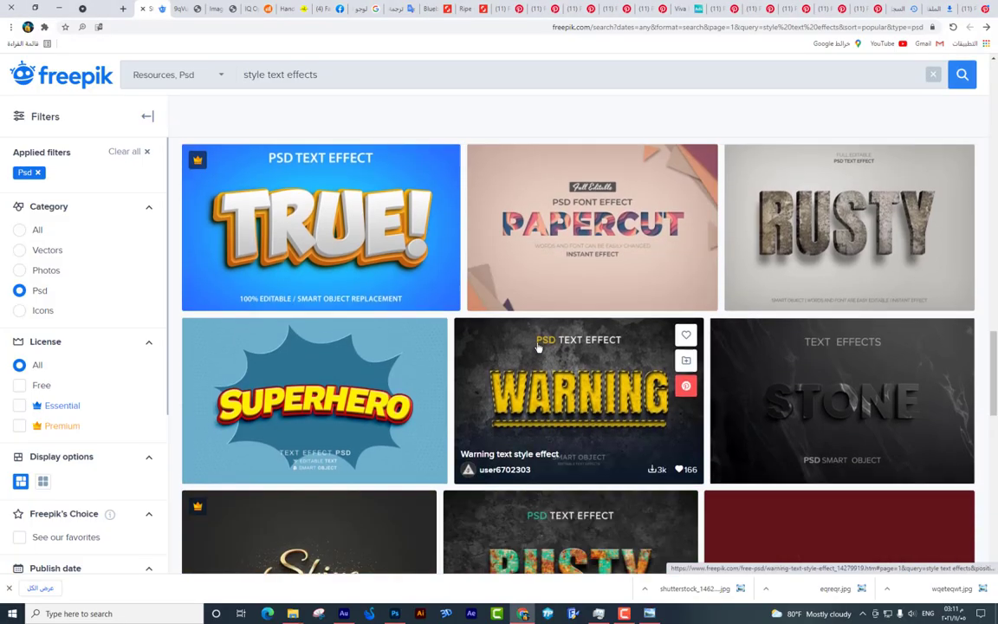
{"action": "scroll", "coordinate": [535, 350], "scroll_direction": "up", "scroll_amount": 2}
{"action": "scroll", "coordinate": [538, 347], "scroll_direction": "up", "scroll_amount": 3}
{"action": "mouse_move", "coordinate": [602, 302]}
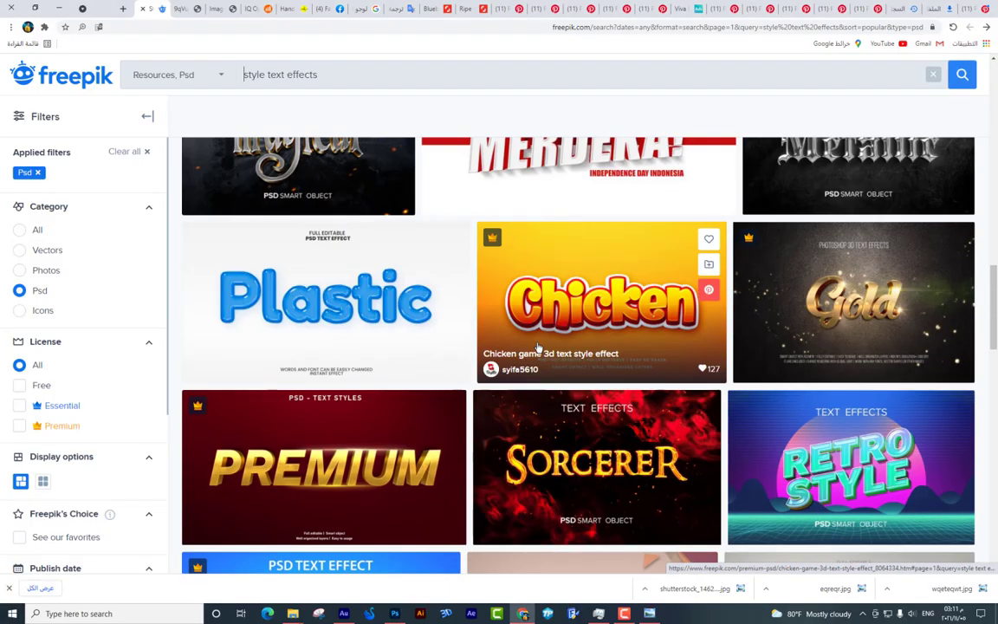
{"action": "key", "text": "alt+Tab"}
{"action": "key", "text": "alt+Tab"}
{"action": "scroll", "coordinate": [535, 350], "scroll_direction": "down", "scroll_amount": 3}
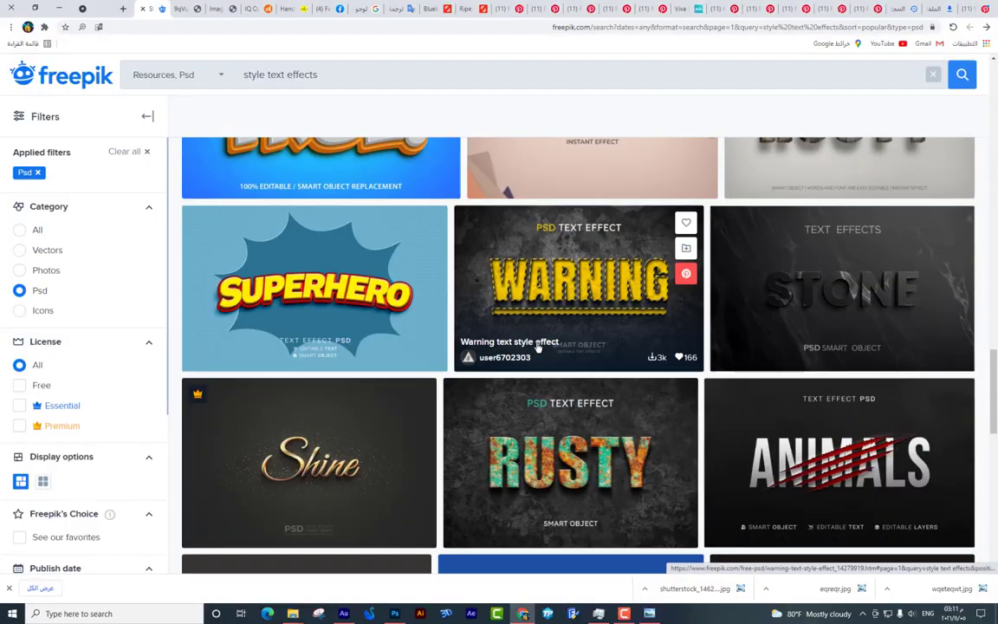
{"action": "scroll", "coordinate": [535, 350], "scroll_direction": "down", "scroll_amount": 3}
{"action": "scroll", "coordinate": [574, 370], "scroll_direction": "down", "scroll_amount": 3}
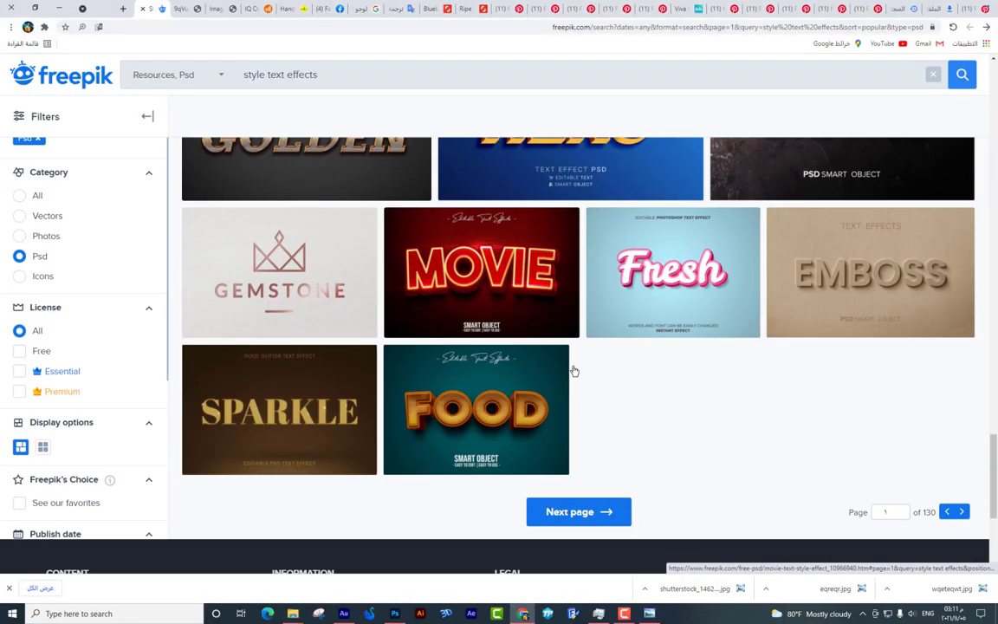
Go to results page 2 and open the 'You and Friend' text effect template.
{"action": "left_click", "coordinate": [578, 511]}
{"action": "scroll", "coordinate": [561, 293], "scroll_direction": "down", "scroll_amount": 4}
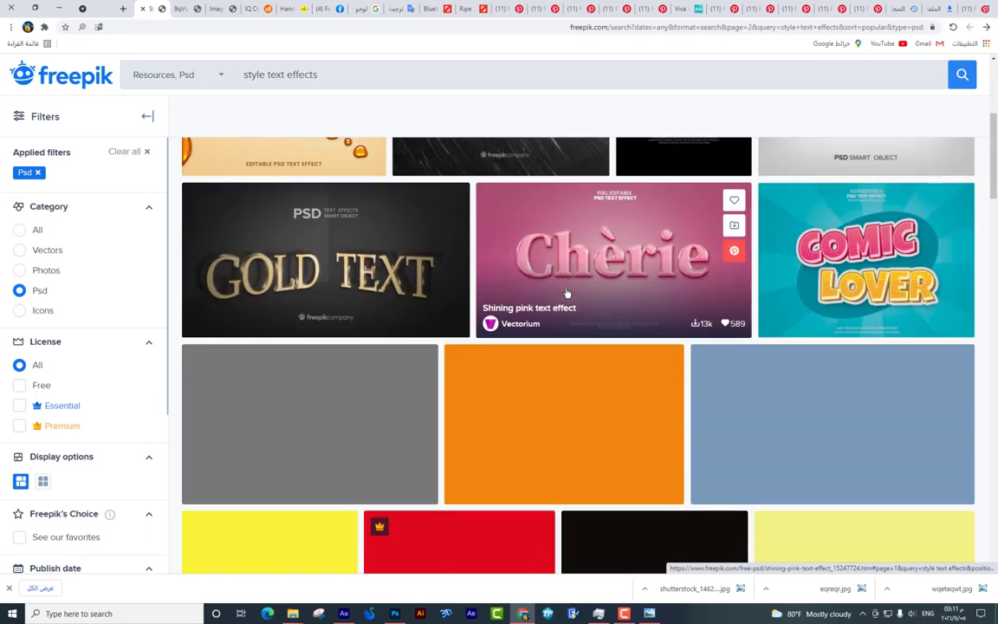
{"action": "scroll", "coordinate": [563, 292], "scroll_direction": "down", "scroll_amount": 2}
{"action": "scroll", "coordinate": [568, 293], "scroll_direction": "down", "scroll_amount": 2}
{"action": "scroll", "coordinate": [567, 293], "scroll_direction": "down", "scroll_amount": 3}
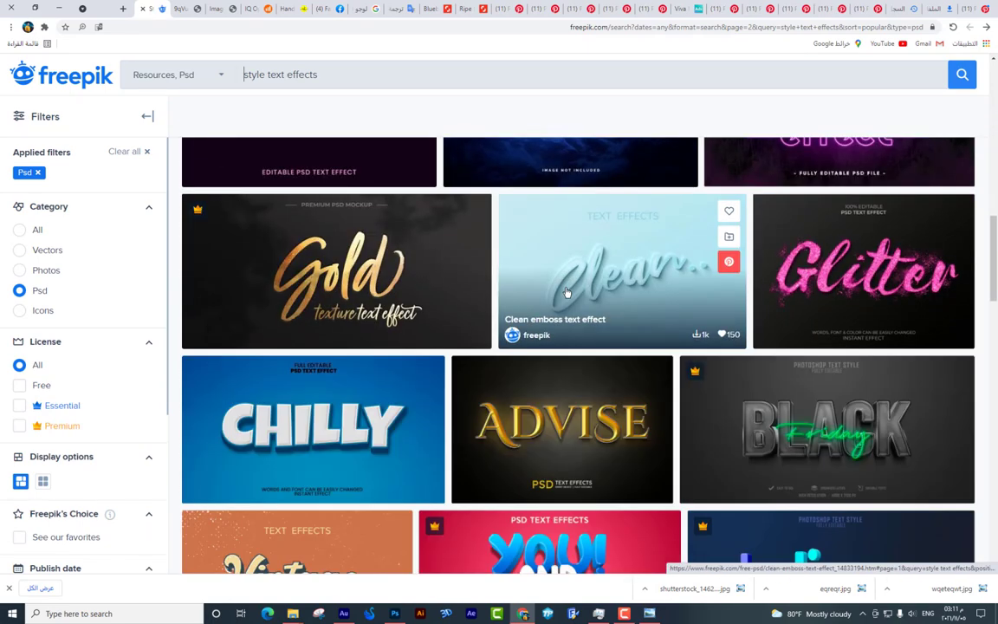
{"action": "scroll", "coordinate": [565, 293], "scroll_direction": "down", "scroll_amount": 2}
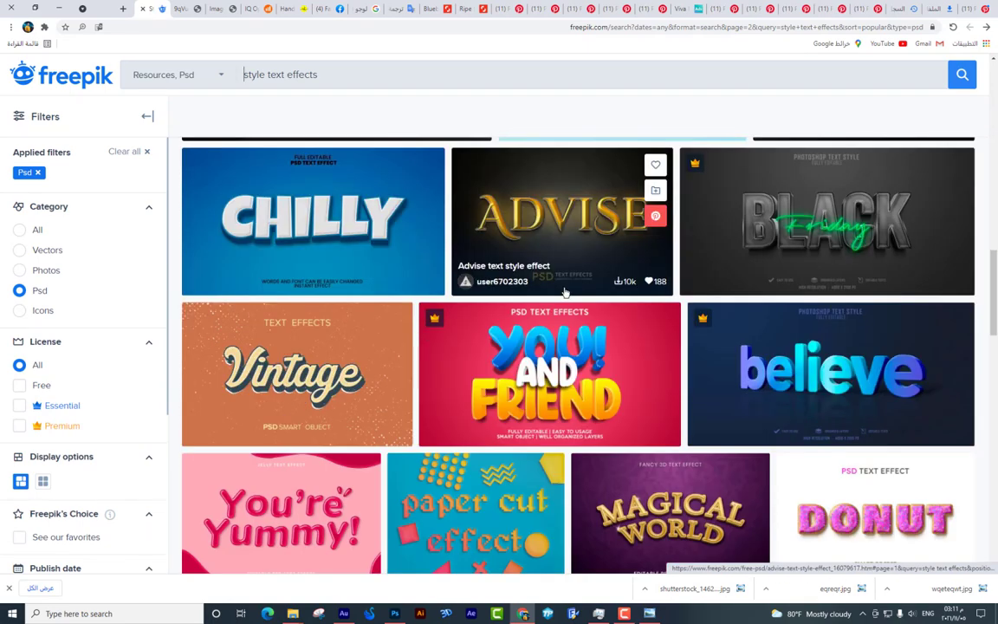
{"action": "left_click", "coordinate": [579, 399]}
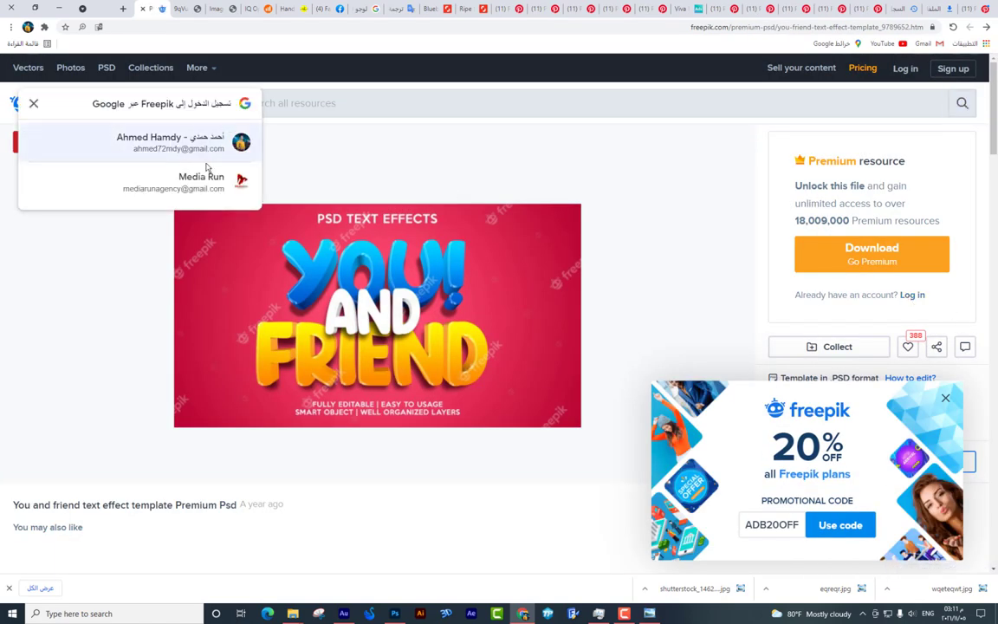
Sign in with Google, download the 'You and Friend' template, and open its zip file.
{"action": "left_click", "coordinate": [208, 178]}
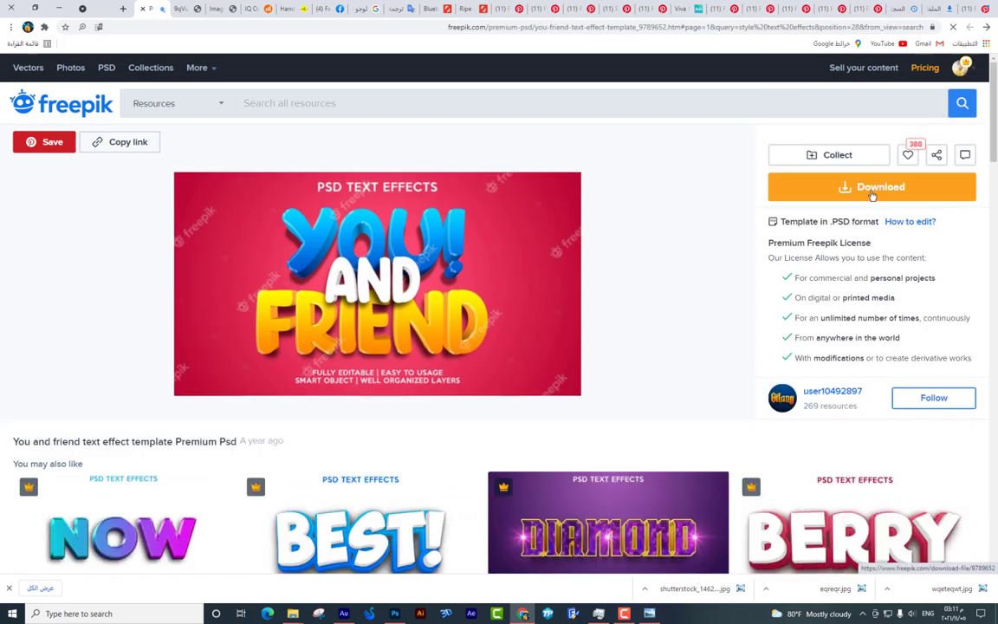
{"action": "left_click", "coordinate": [872, 186]}
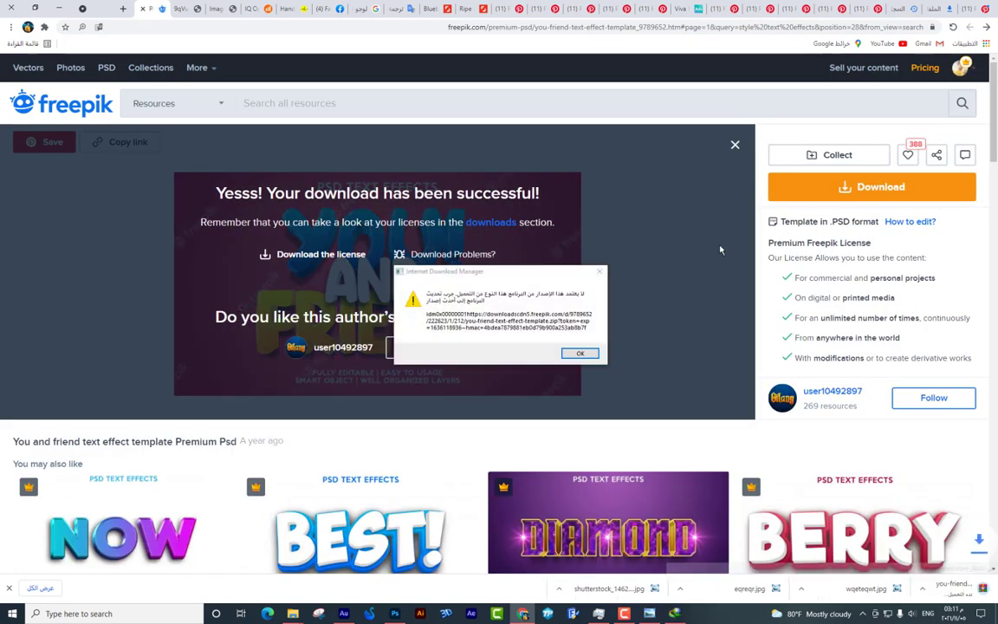
{"action": "left_click", "coordinate": [579, 353]}
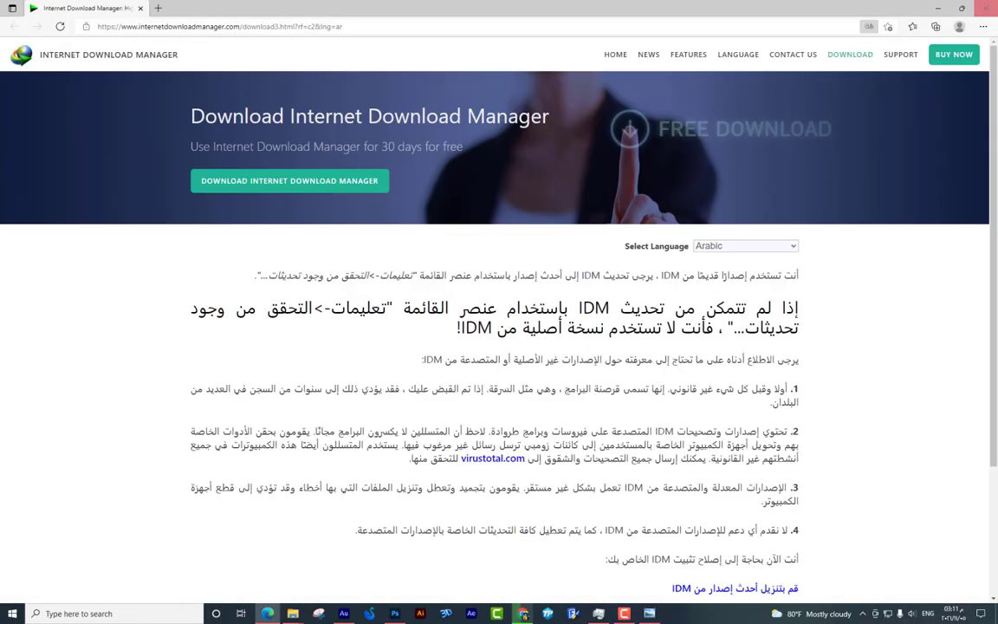
{"action": "key", "text": "alt+F4"}
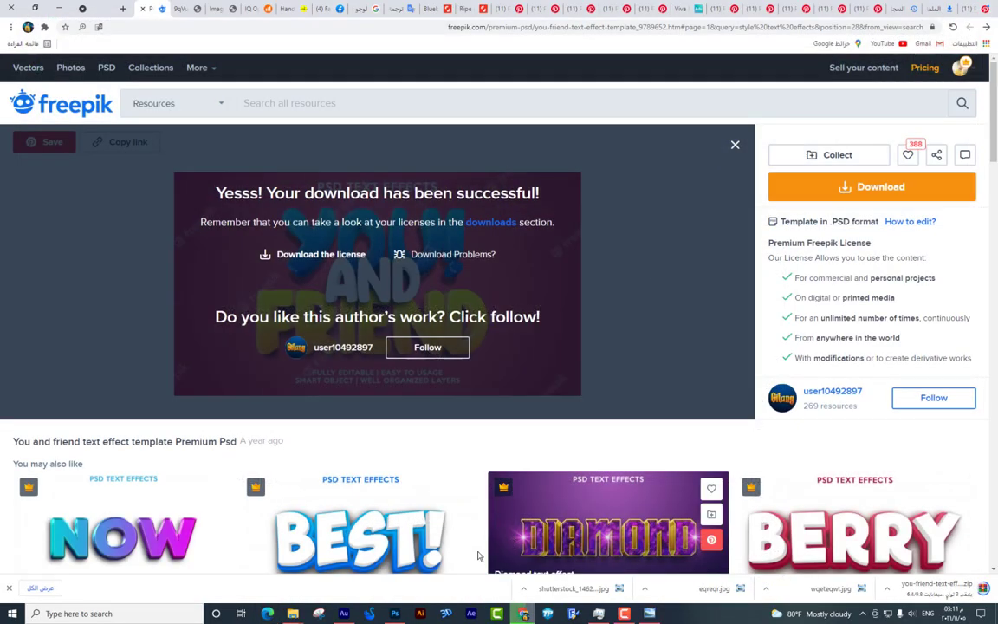
{"action": "left_click", "coordinate": [395, 614]}
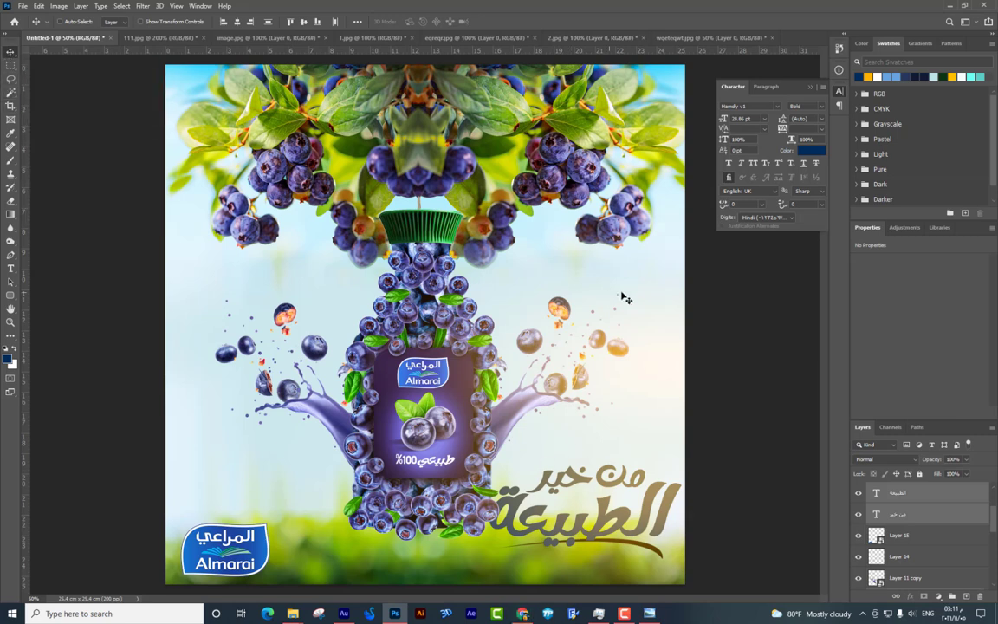
{"action": "key", "text": "alt+Tab"}
{"action": "left_click", "coordinate": [935, 588]}
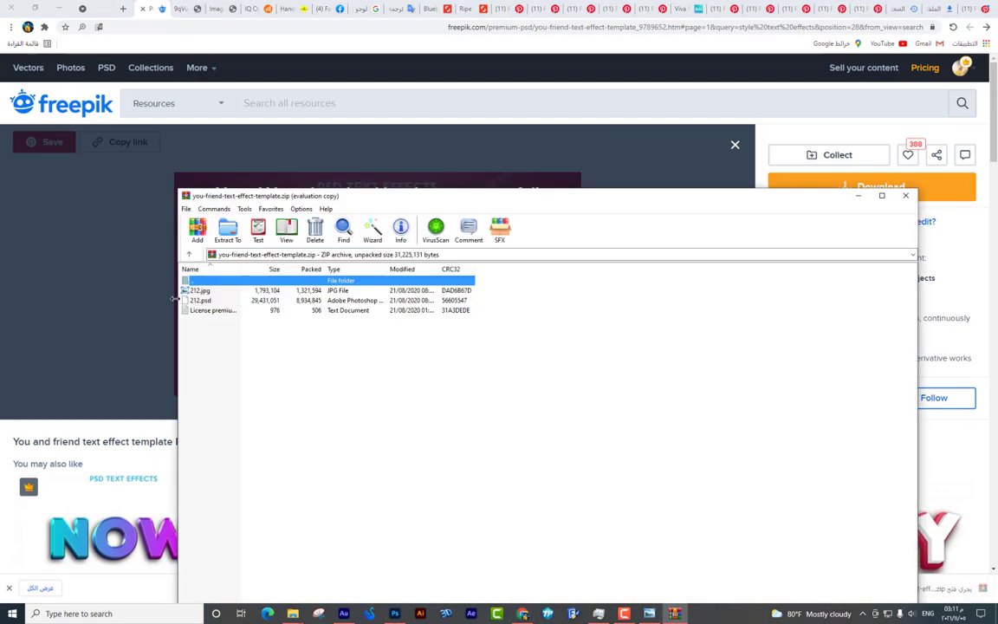
Open 212.psd from the WinRAR archive in Photoshop.
{"action": "left_click", "coordinate": [199, 300]}
{"action": "double_click", "coordinate": [199, 300]}
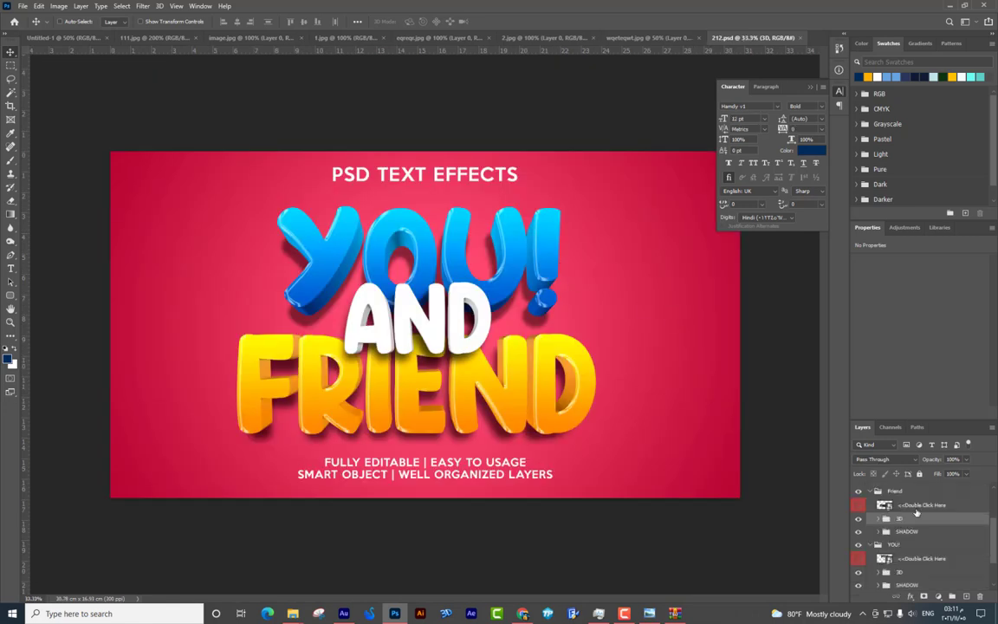
Unhide the And smart-object layer and inspect its contents, then close it.
{"action": "scroll", "coordinate": [905, 536], "scroll_direction": "down", "scroll_amount": 1}
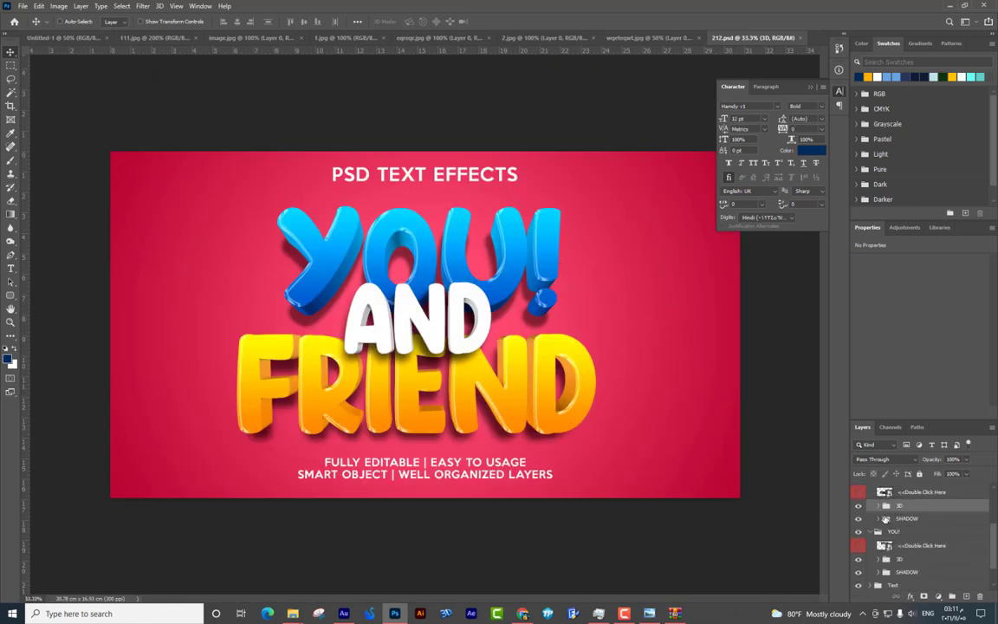
{"action": "scroll", "coordinate": [893, 499], "scroll_direction": "up", "scroll_amount": 1}
{"action": "scroll", "coordinate": [897, 511], "scroll_direction": "up", "scroll_amount": 1}
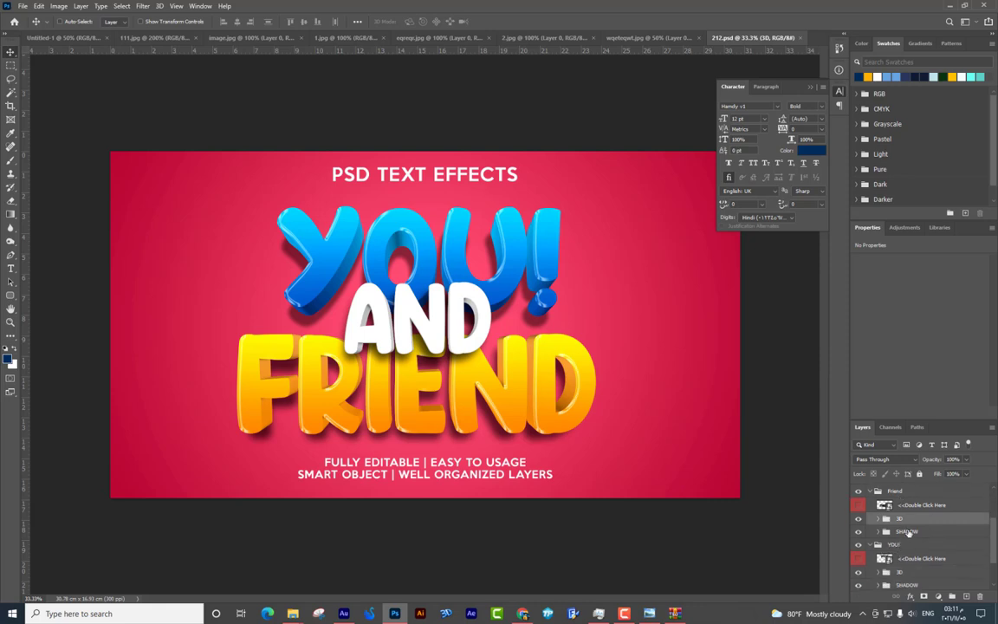
{"action": "scroll", "coordinate": [901, 524], "scroll_direction": "up", "scroll_amount": 1}
{"action": "scroll", "coordinate": [908, 539], "scroll_direction": "up", "scroll_amount": 2}
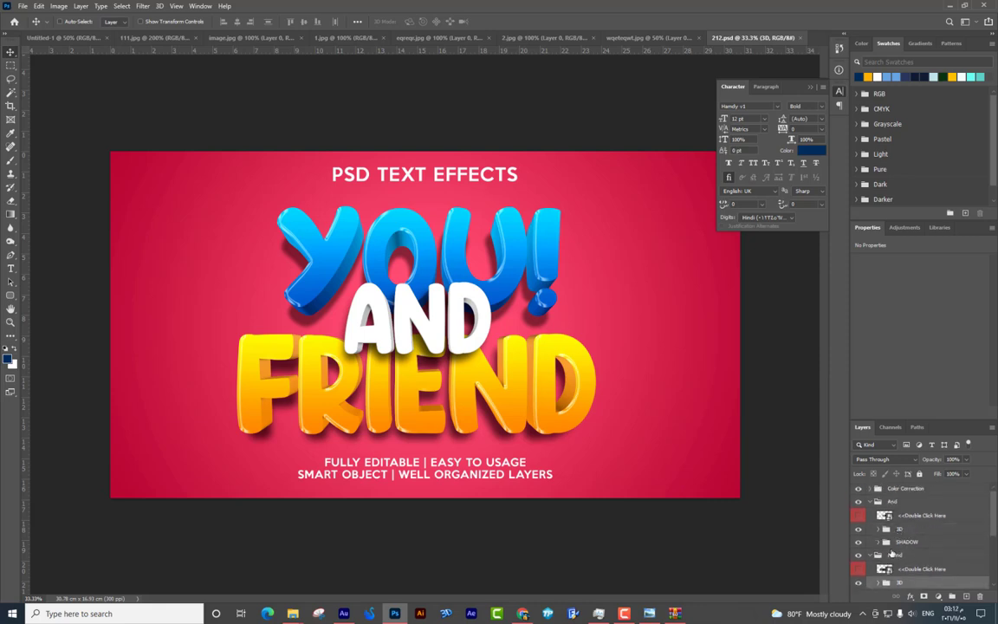
{"action": "left_click", "coordinate": [859, 516]}
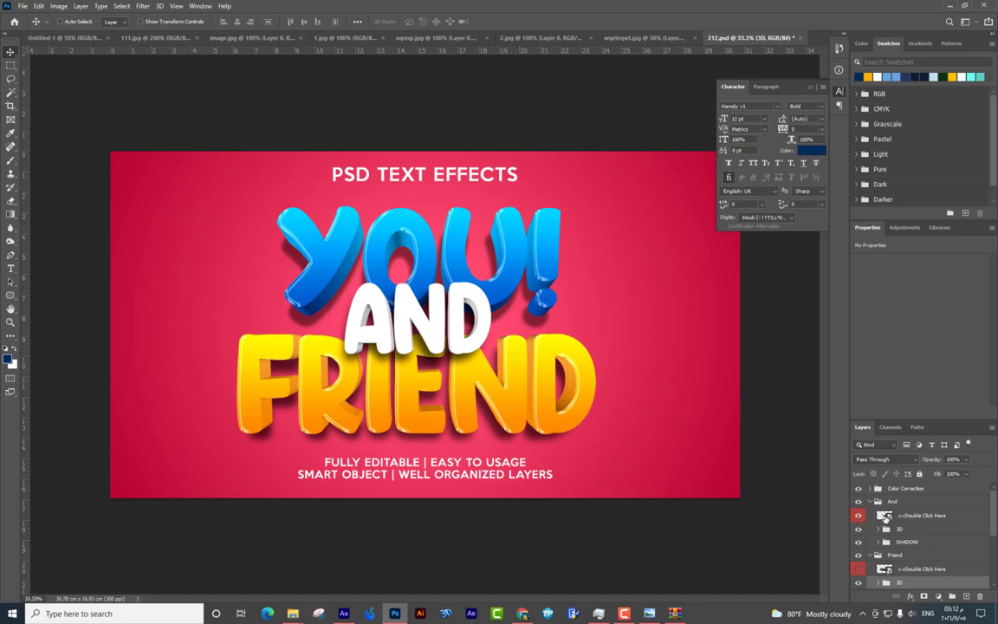
{"action": "double_click", "coordinate": [882, 516]}
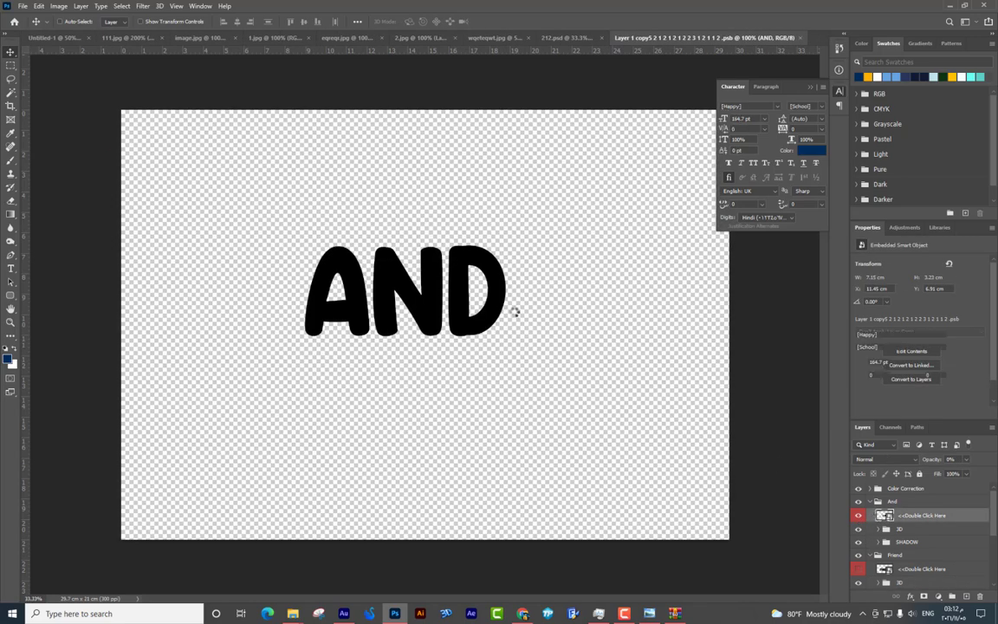
{"action": "left_click", "coordinate": [803, 38]}
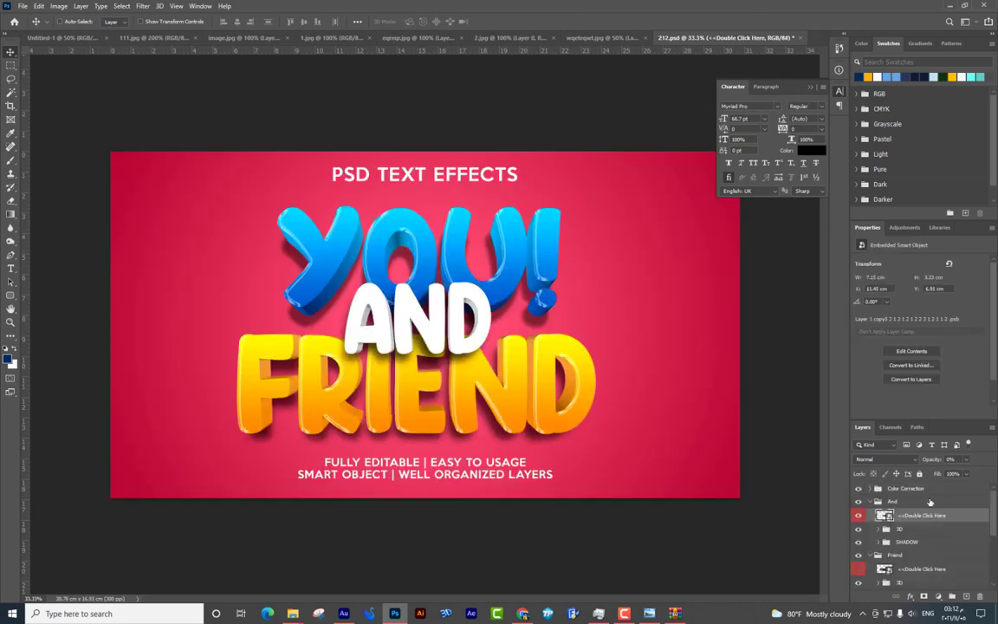
Open the FRIEND smart object as a .psb and return to the Untitled-1 poster.
{"action": "scroll", "coordinate": [888, 559], "scroll_direction": "down", "scroll_amount": 1}
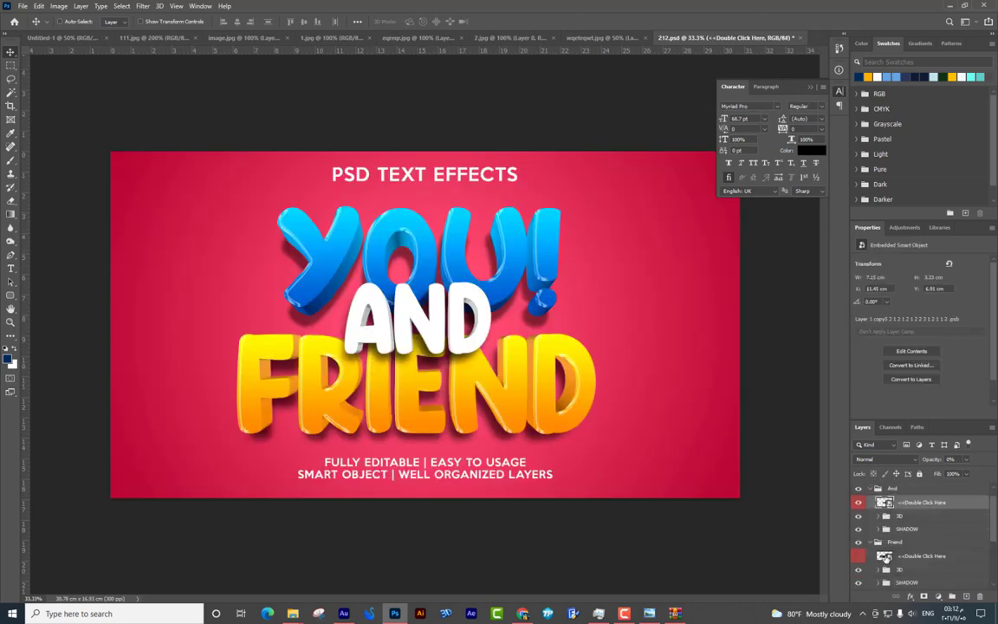
{"action": "double_click", "coordinate": [883, 556]}
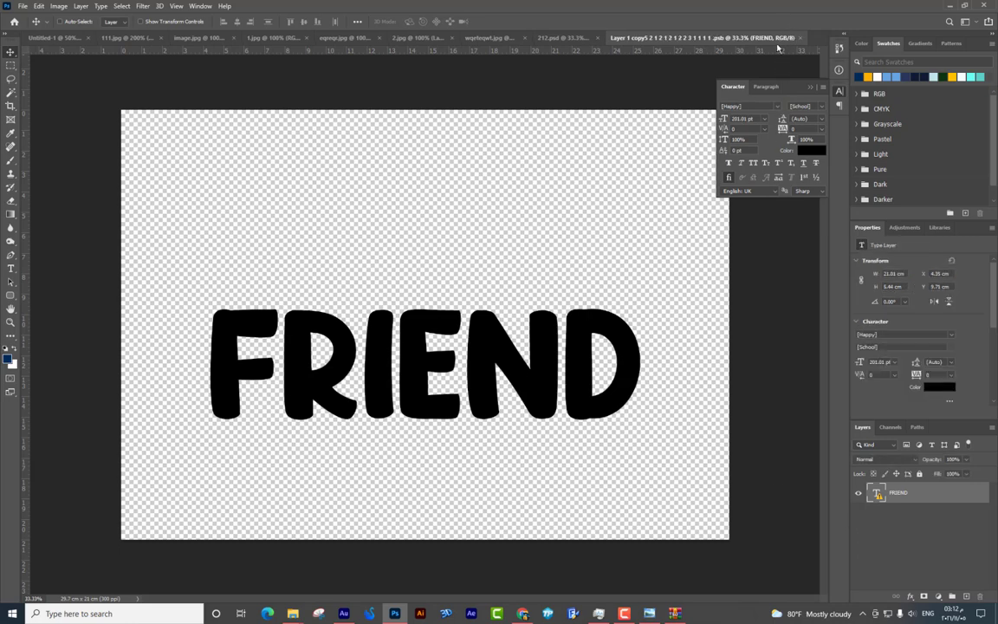
{"action": "left_click", "coordinate": [799, 38]}
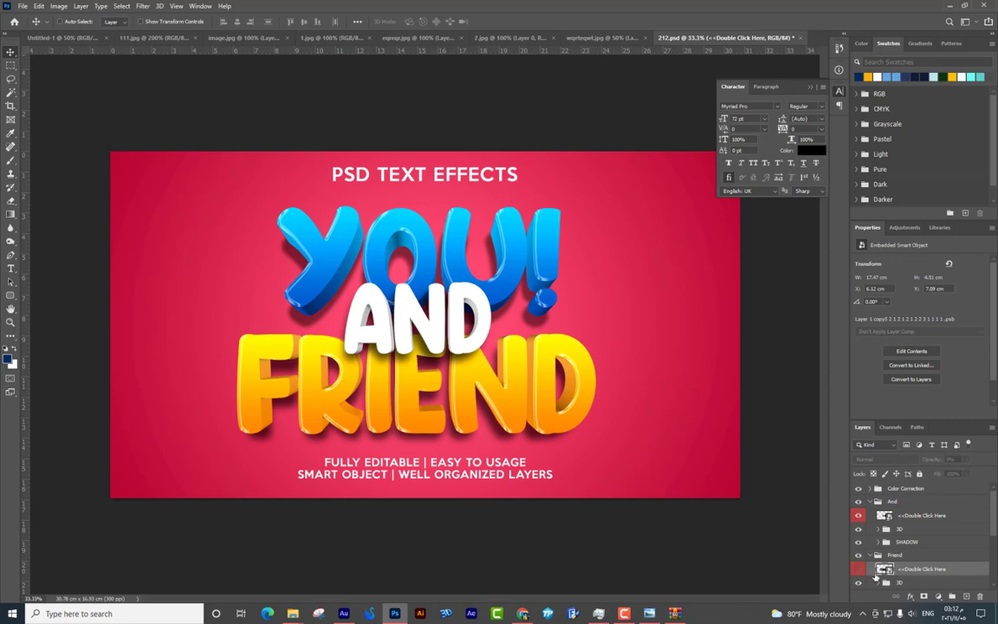
{"action": "double_click", "coordinate": [884, 569]}
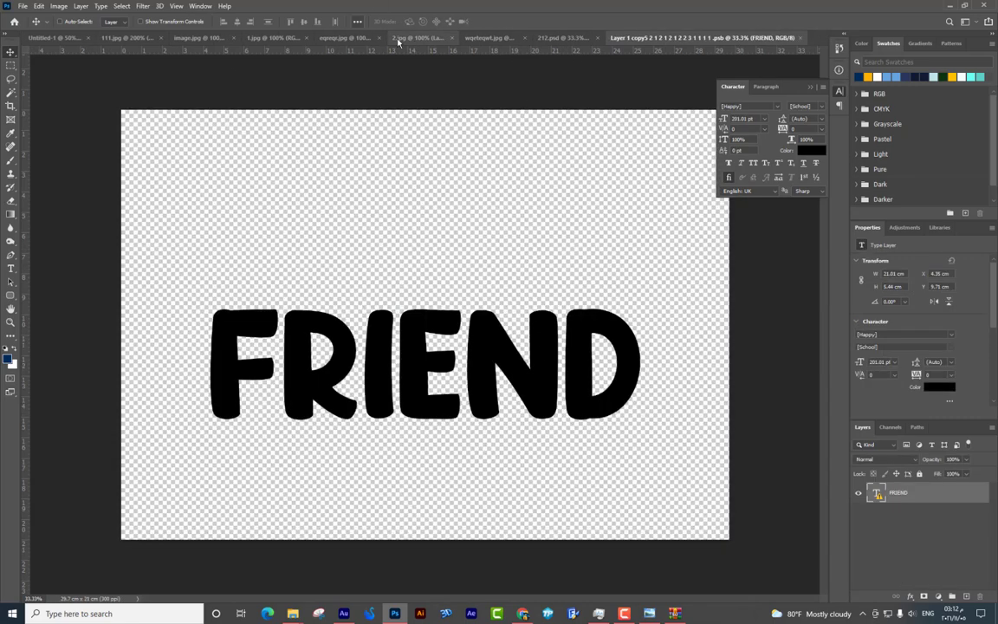
{"action": "left_click", "coordinate": [73, 38]}
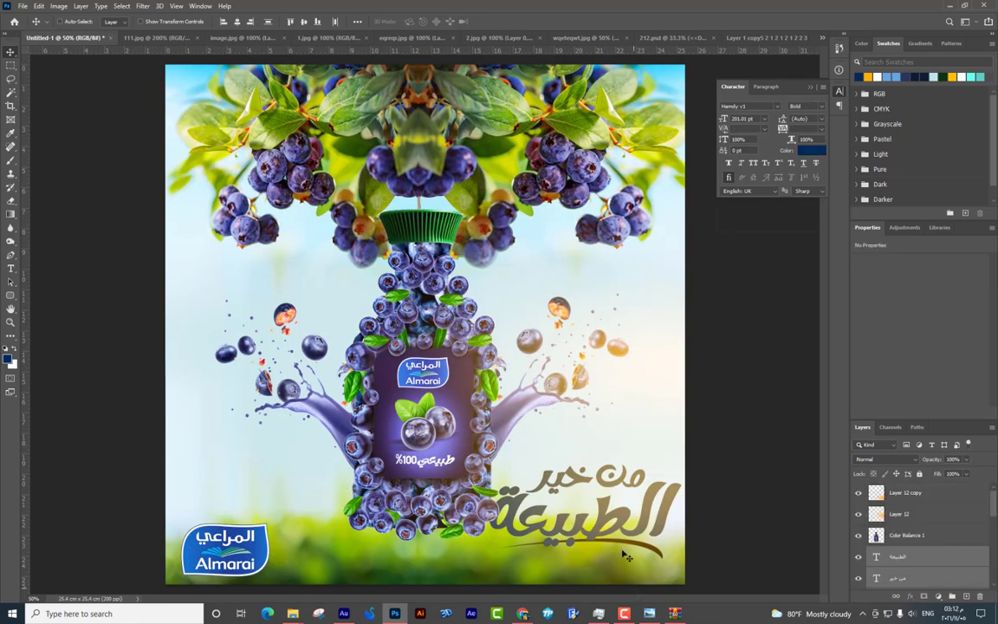
On the poster, merge the Arabic headline into one layer and darken it to black.
{"action": "mouse_move", "coordinate": [529, 468]}
{"action": "left_mouse_down"}
{"action": "mouse_move", "coordinate": [604, 491]}
{"action": "mouse_move", "coordinate": [579, 475]}
{"action": "left_mouse_up"}
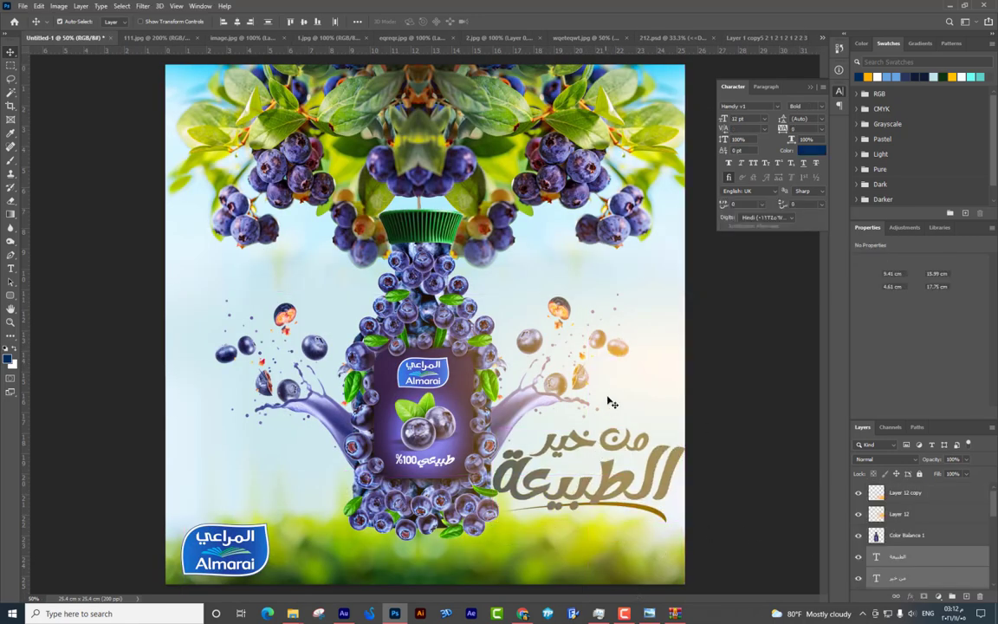
{"action": "key", "text": "ctrl+e"}
{"action": "key", "text": "ctrl+u"}
{"action": "left_click_drag", "start_coordinate": [665, 258], "coordinate": [617, 258]}
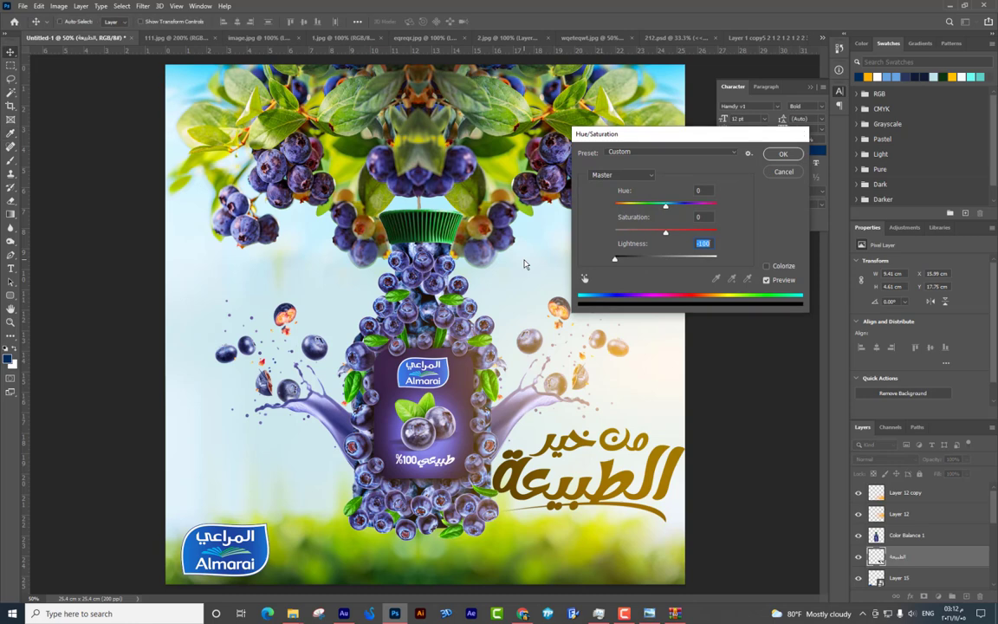
{"action": "left_click", "coordinate": [783, 154]}
Place the black headline in the FRIEND document as a smart object and enlarge it.
{"action": "mouse_move", "coordinate": [606, 468]}
{"action": "left_mouse_down"}
{"action": "mouse_move", "coordinate": [758, 2]}
{"action": "mouse_move", "coordinate": [526, 299]}
{"action": "left_mouse_up"}
{"action": "right_click", "coordinate": [932, 498]}
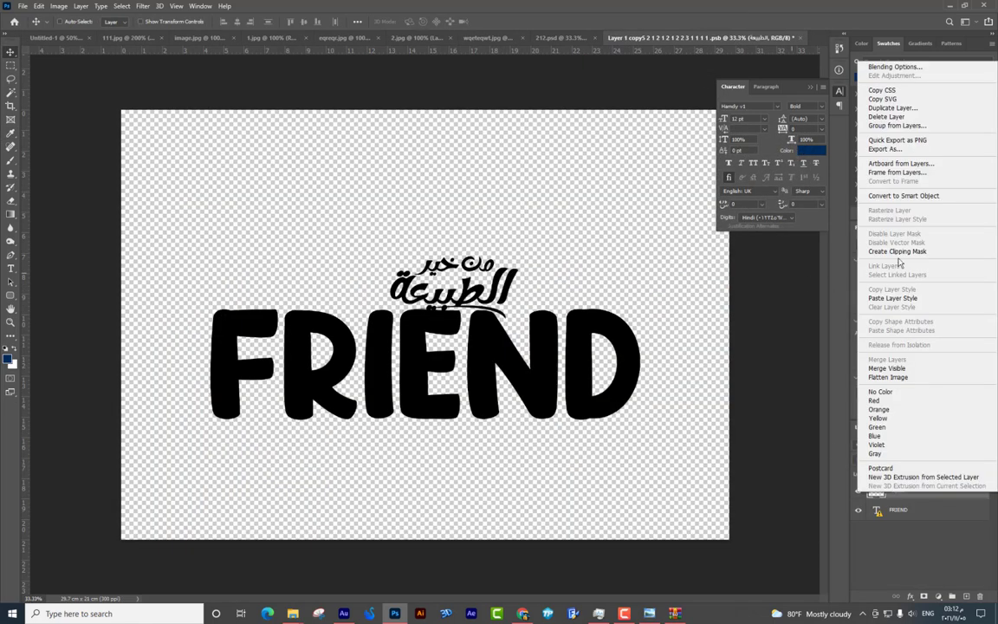
{"action": "left_click", "coordinate": [923, 193]}
{"action": "key", "text": "ctrl+t"}
{"action": "left_click_drag", "start_coordinate": [518, 252], "coordinate": [718, 254]}
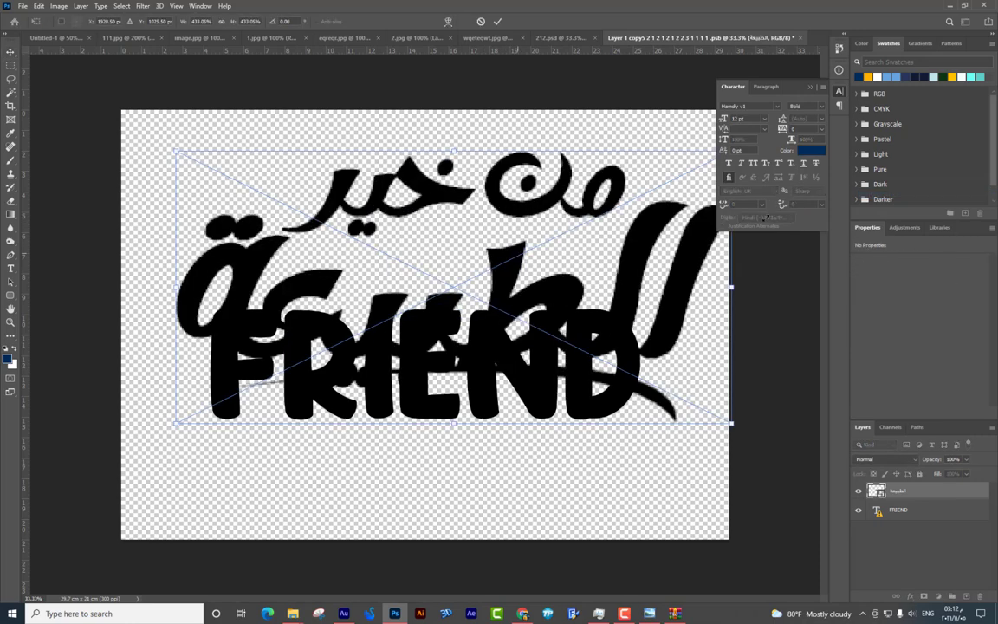
{"action": "key", "text": "Return"}
Undo that placement and restore the poster headline's original text layers.
{"action": "key", "text": "ctrl+z"}
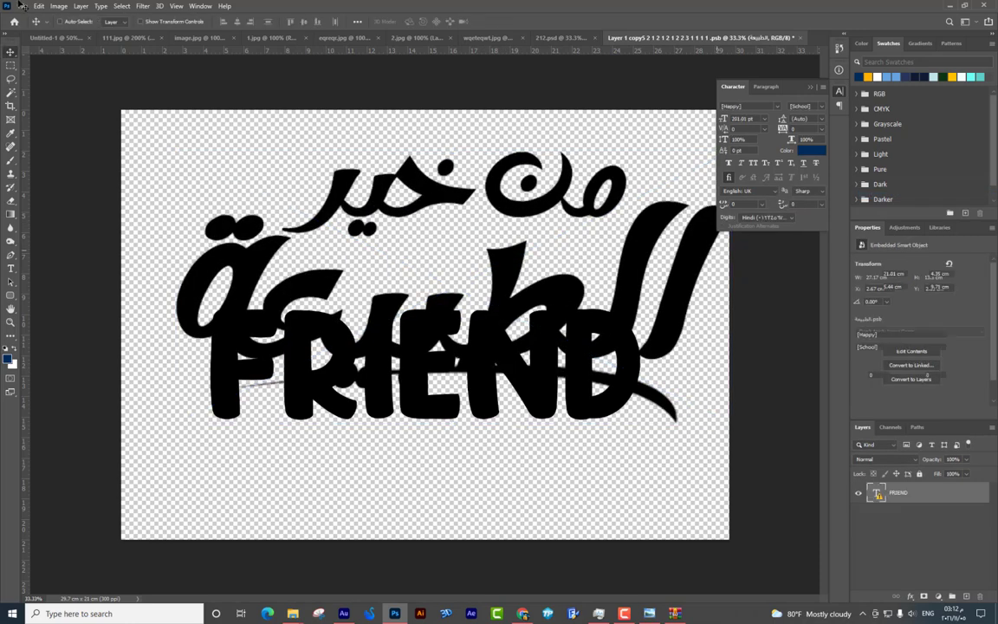
{"action": "key", "text": "ctrl+z"}
{"action": "left_click", "coordinate": [52, 37]}
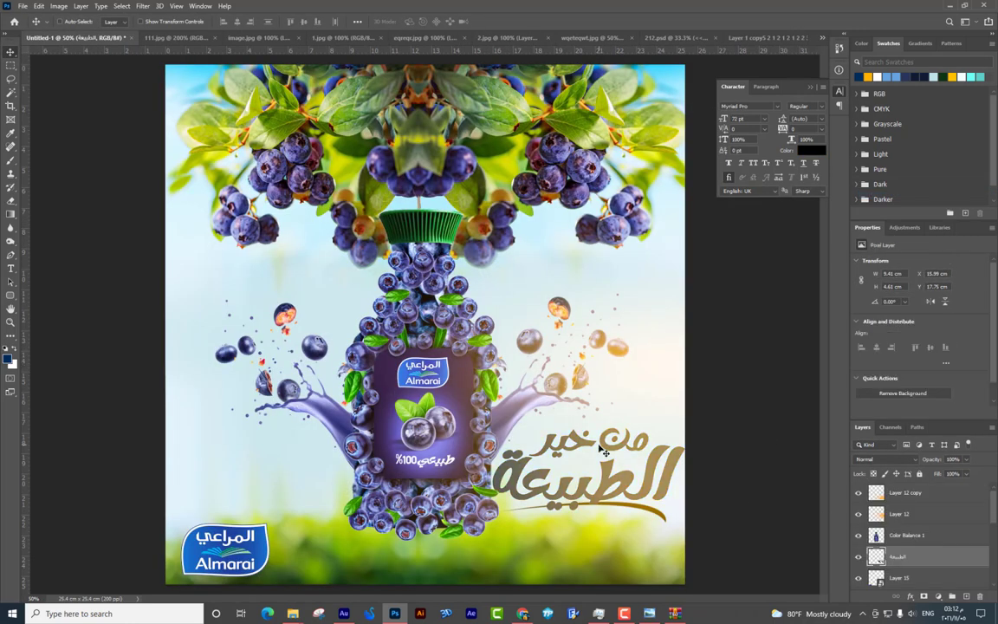
{"action": "key", "text": "ctrl+z"}
{"action": "key", "text": "ctrl+z"}
{"action": "key", "text": "ctrl+z"}
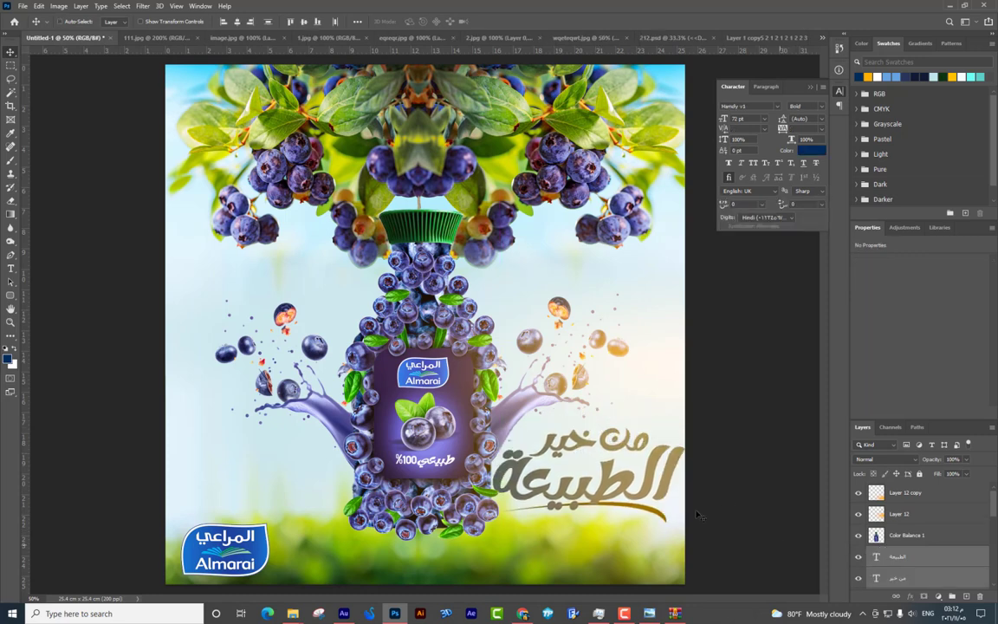
Bring the Arabic headline into the FRIEND document, scaled and positioned over the FRIEND word.
{"action": "mouse_move", "coordinate": [697, 515]}
{"action": "left_mouse_down"}
{"action": "mouse_move", "coordinate": [749, 36]}
{"action": "mouse_move", "coordinate": [437, 268]}
{"action": "left_mouse_up"}
{"action": "key", "text": "ctrl+t"}
{"action": "left_click_drag", "start_coordinate": [509, 242], "coordinate": [647, 163]}
{"action": "key", "text": "Return"}
{"action": "mouse_move", "coordinate": [480, 257]}
{"action": "left_mouse_down"}
{"action": "mouse_move", "coordinate": [499, 369]}
{"action": "mouse_move", "coordinate": [497, 329]}
{"action": "left_mouse_up"}
Merge the headline layers and turn them black with Hue/Saturation Lightness -100.
{"action": "key", "text": "ctrl+e"}
{"action": "key", "text": "ctrl+u"}
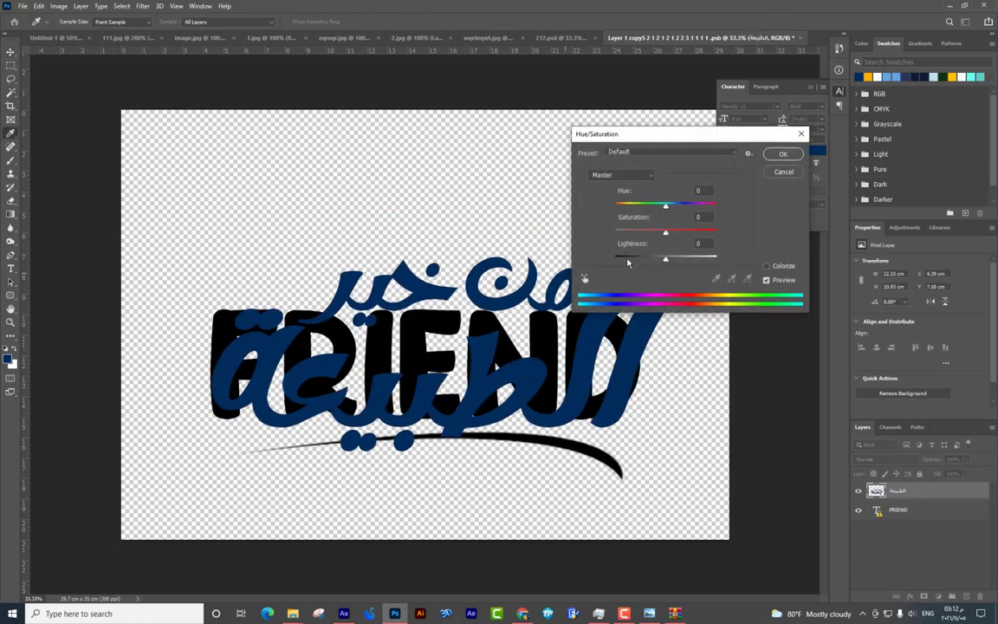
{"action": "left_click_drag", "start_coordinate": [659, 260], "coordinate": [616, 259]}
{"action": "key", "text": "Return"}
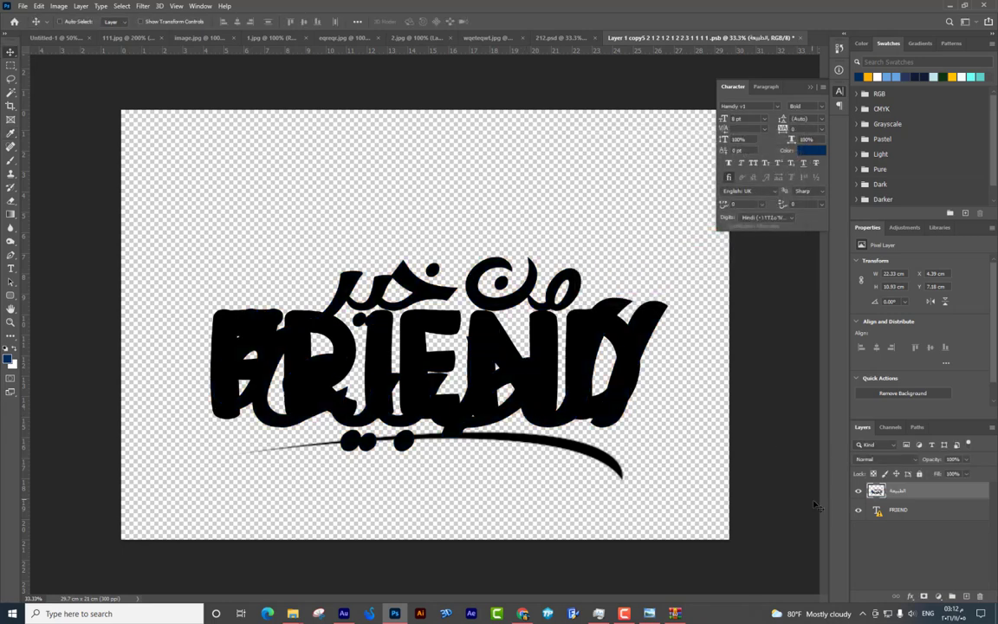
Hide the FRIEND text layer, then close the smart object, saving changes to the template.
{"action": "left_click", "coordinate": [859, 510]}
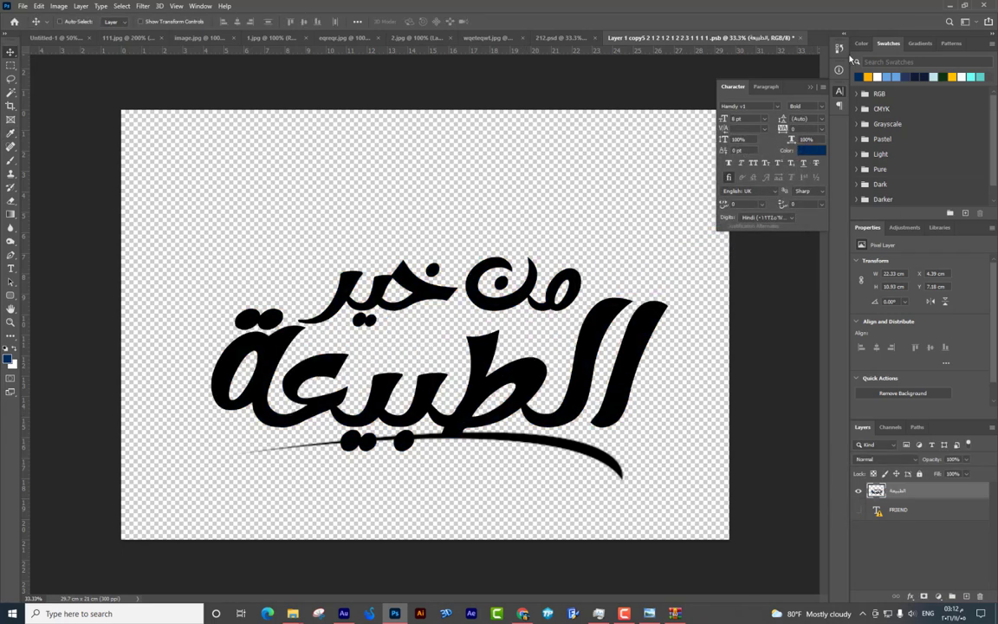
{"action": "left_click", "coordinate": [802, 39]}
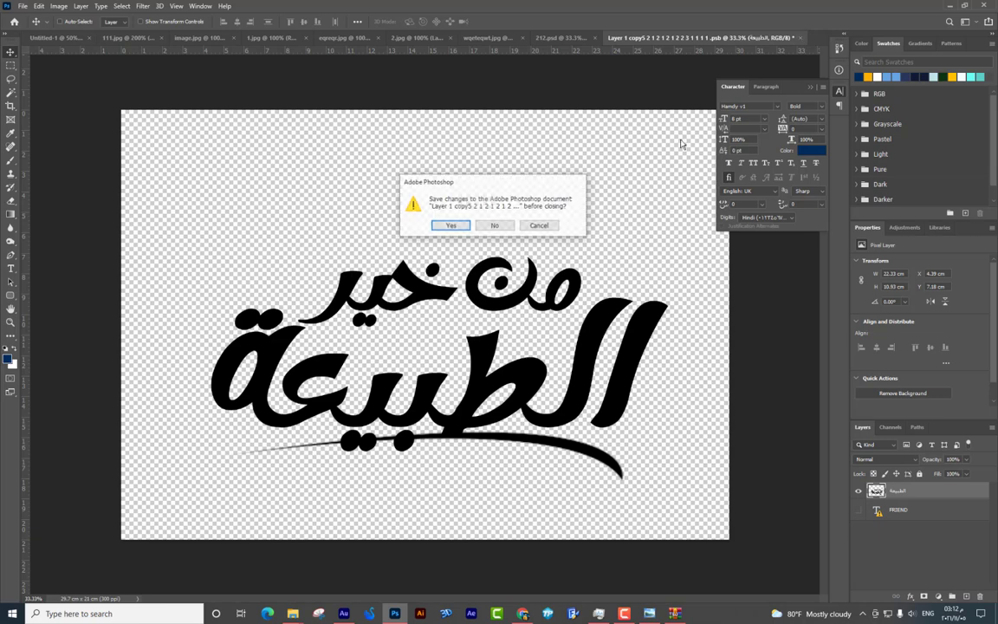
{"action": "left_click", "coordinate": [452, 225]}
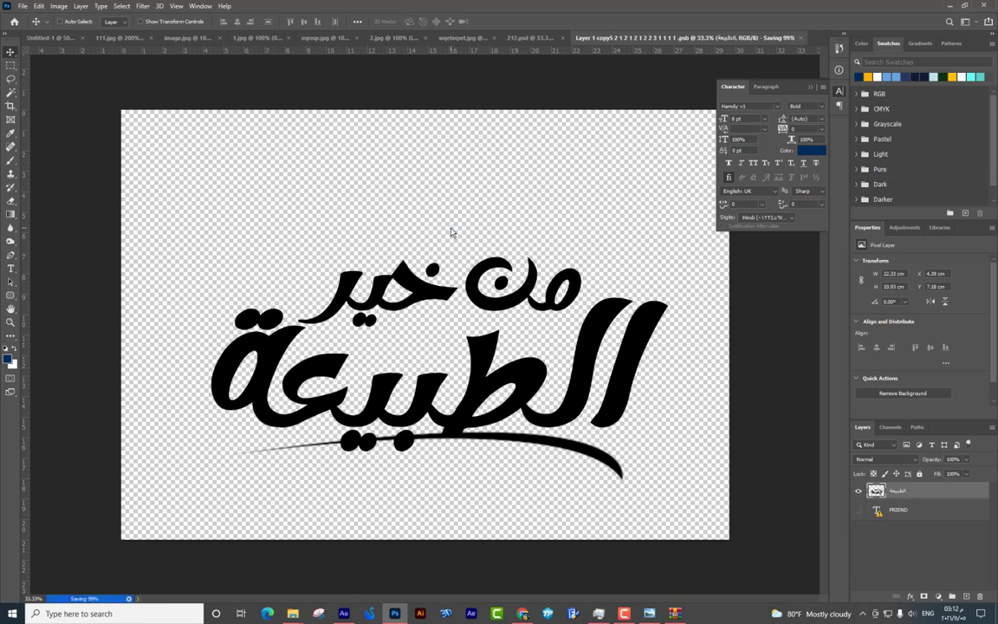
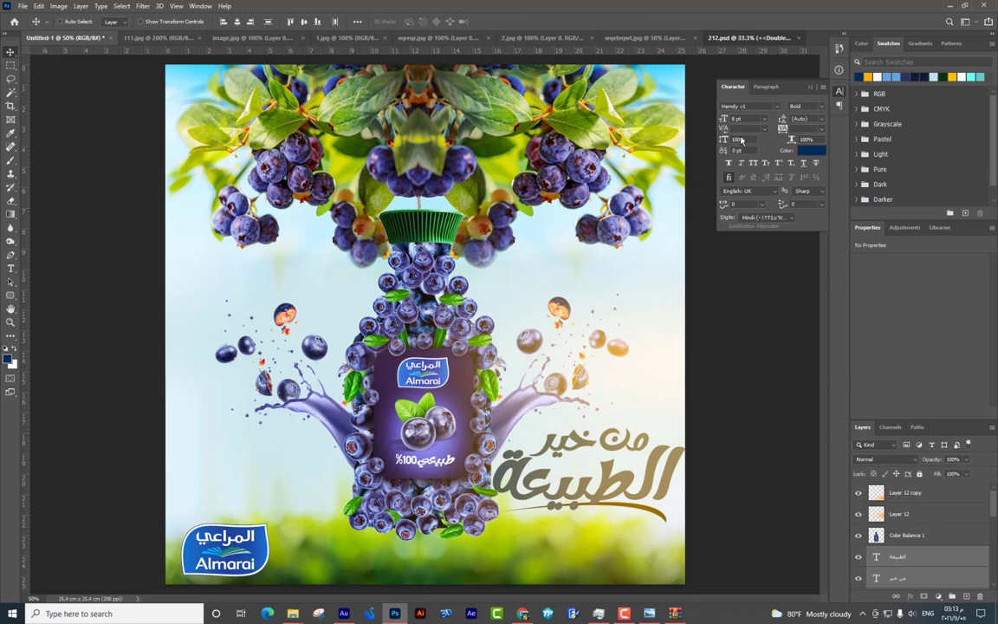
In 212.psd, hide the white AND and blue YOU! words.
{"action": "key", "text": "ctrl+shift+Tab"}
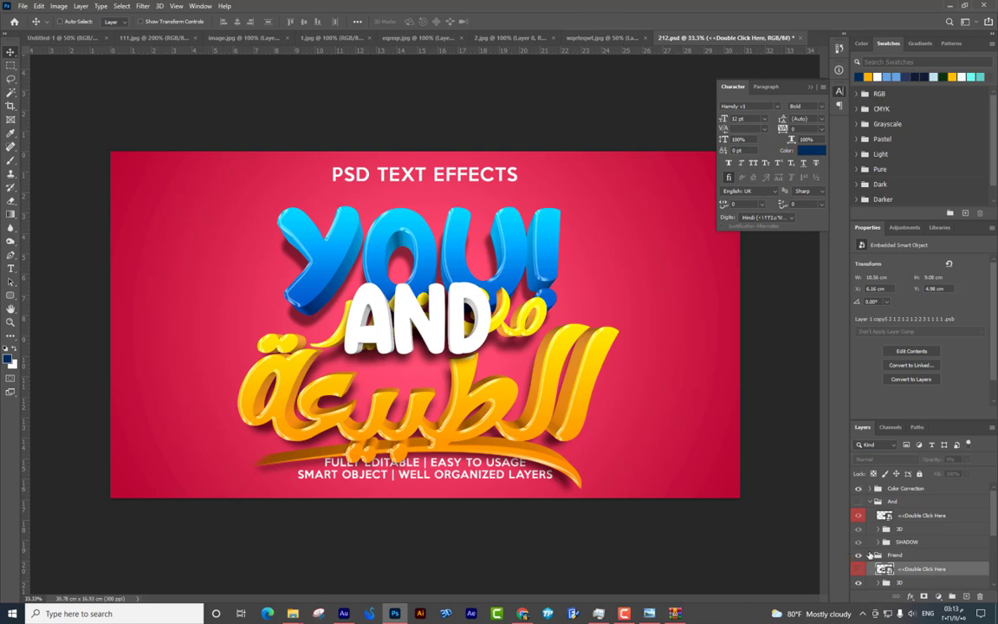
{"action": "left_click", "coordinate": [859, 502]}
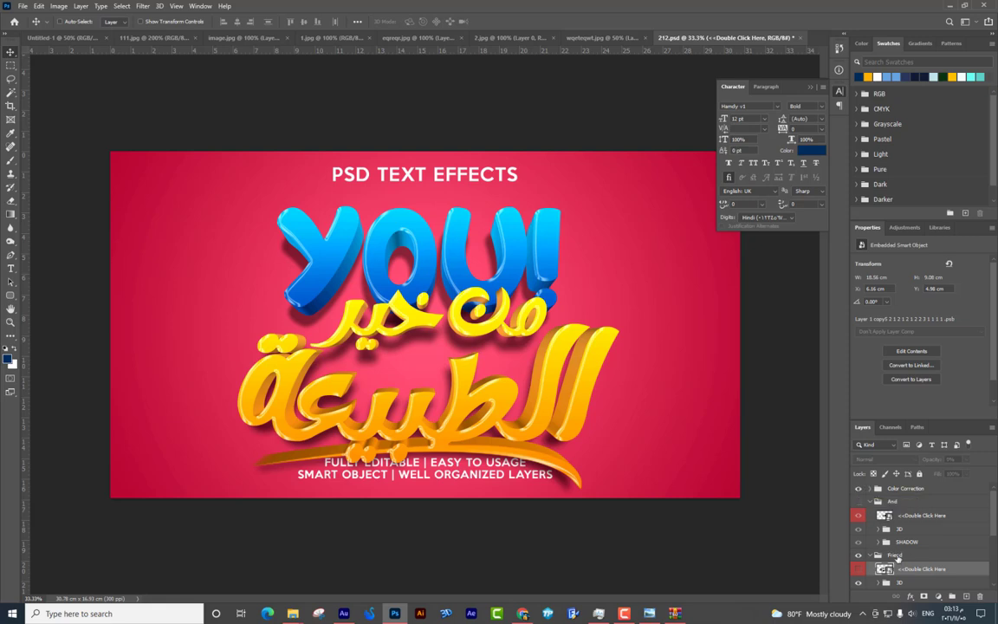
{"action": "scroll", "coordinate": [892, 573], "scroll_direction": "down", "scroll_amount": 2}
{"action": "scroll", "coordinate": [899, 578], "scroll_direction": "down", "scroll_amount": 2}
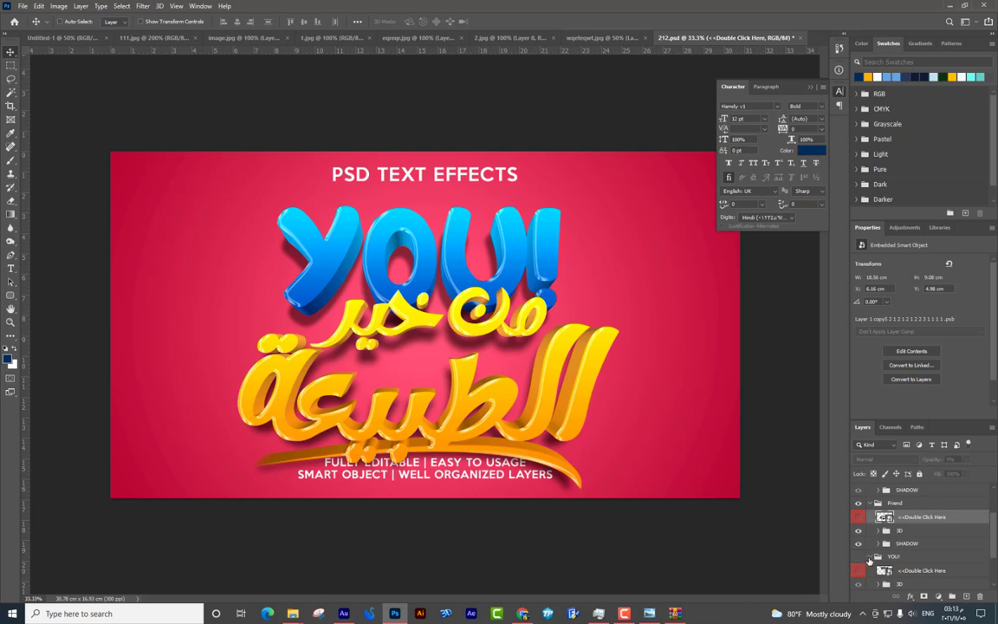
{"action": "left_click", "coordinate": [858, 556]}
Scroll through the layers and open the context menu of the Friend group.
{"action": "scroll", "coordinate": [870, 555], "scroll_direction": "down", "scroll_amount": 2}
{"action": "scroll", "coordinate": [871, 551], "scroll_direction": "down", "scroll_amount": 2}
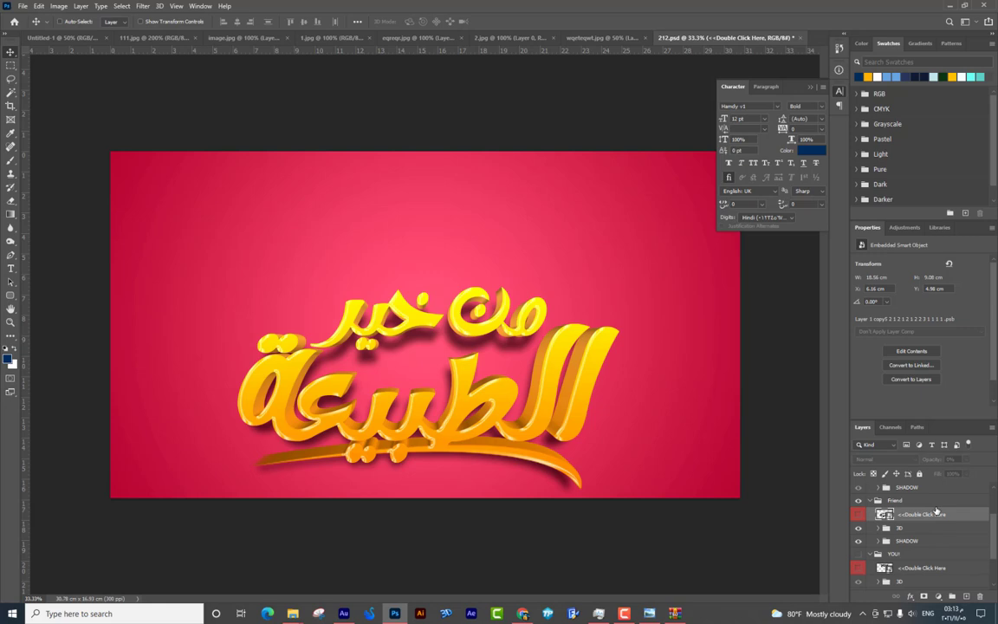
{"action": "scroll", "coordinate": [940, 510], "scroll_direction": "up", "scroll_amount": 2}
{"action": "scroll", "coordinate": [936, 512], "scroll_direction": "up", "scroll_amount": 2}
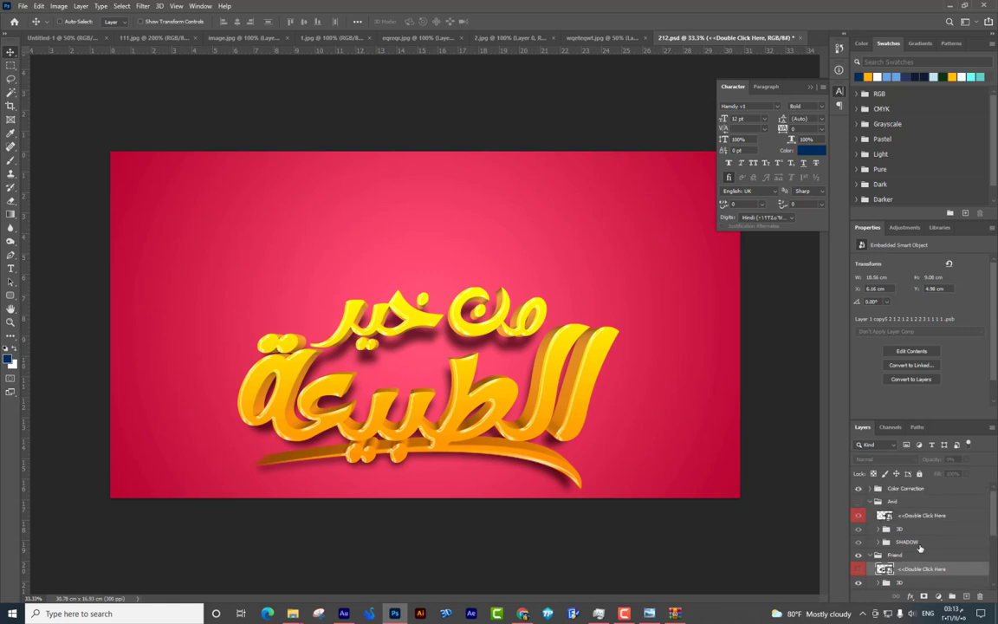
{"action": "scroll", "coordinate": [874, 494], "scroll_direction": "down", "scroll_amount": 2}
{"action": "scroll", "coordinate": [893, 520], "scroll_direction": "down", "scroll_amount": 2}
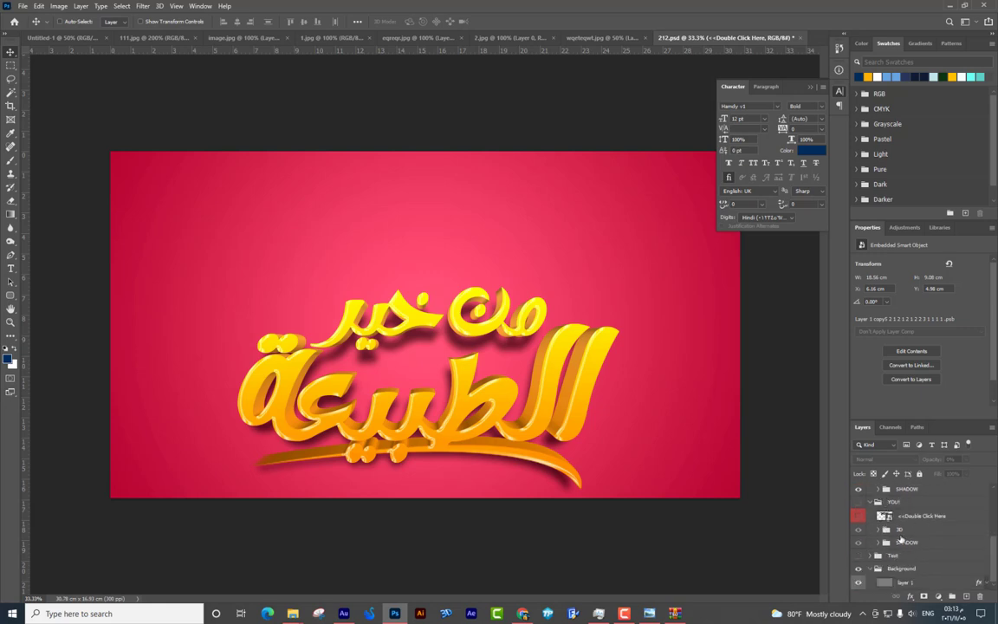
{"action": "scroll", "coordinate": [917, 518], "scroll_direction": "up", "scroll_amount": 2}
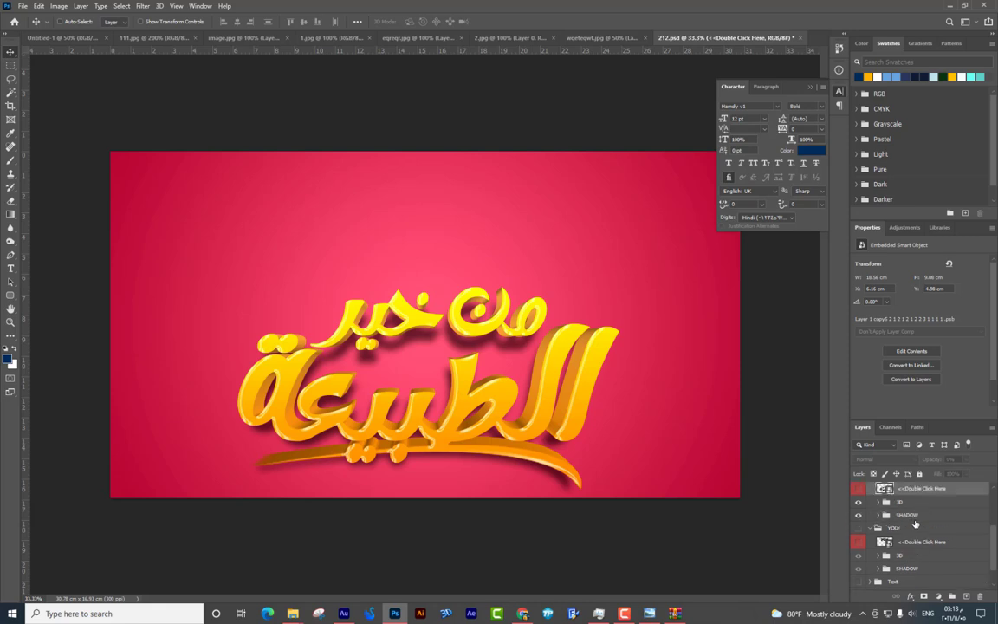
{"action": "scroll", "coordinate": [915, 518], "scroll_direction": "up", "scroll_amount": 2}
{"action": "right_click", "coordinate": [912, 516]}
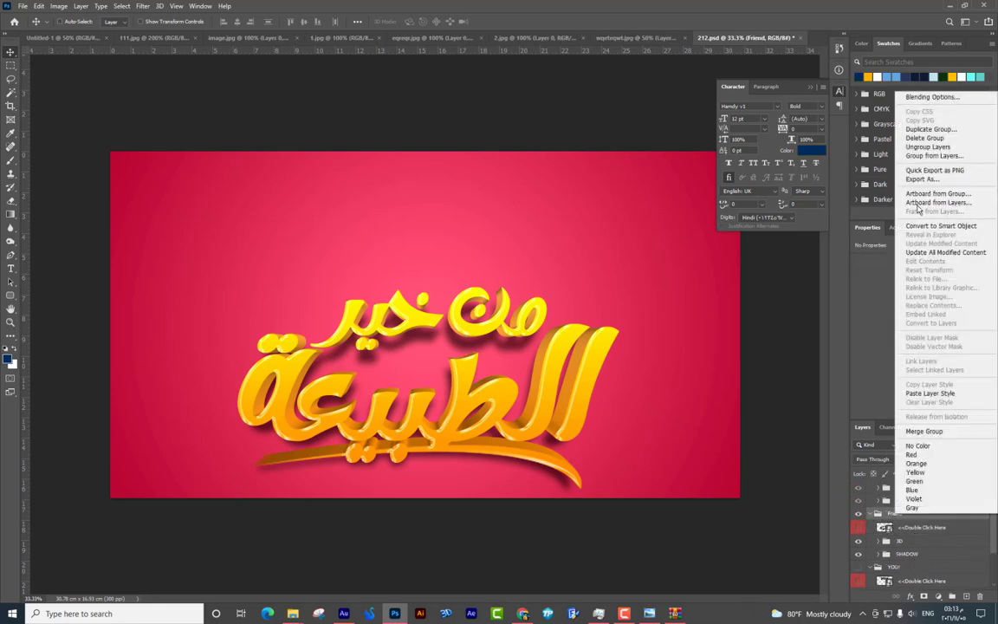
Convert the Friend group to a smart object and bring it to the top of the blueberry poster.
{"action": "left_click", "coordinate": [941, 225]}
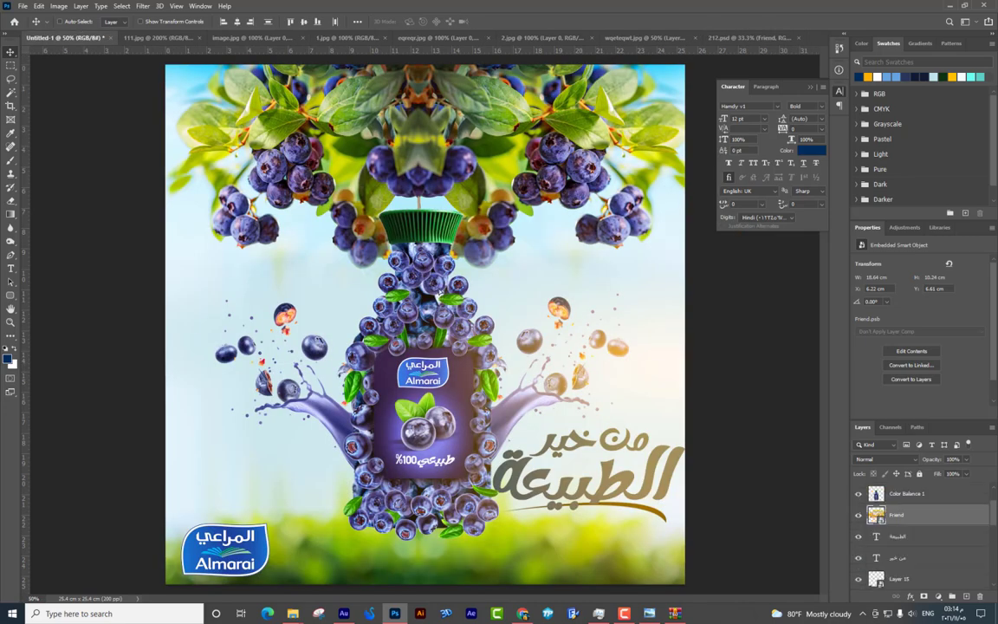
{"action": "mouse_move", "coordinate": [90, 32]}
{"action": "left_mouse_down"}
{"action": "mouse_move", "coordinate": [703, 416]}
{"action": "mouse_move", "coordinate": [635, 501]}
{"action": "left_mouse_up"}
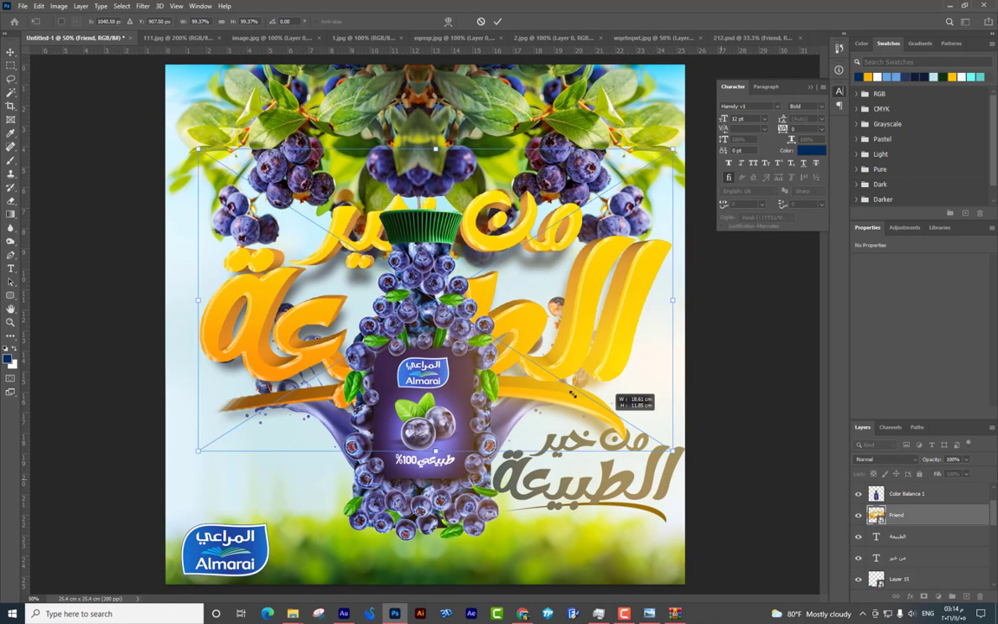
{"action": "key", "text": "Return"}
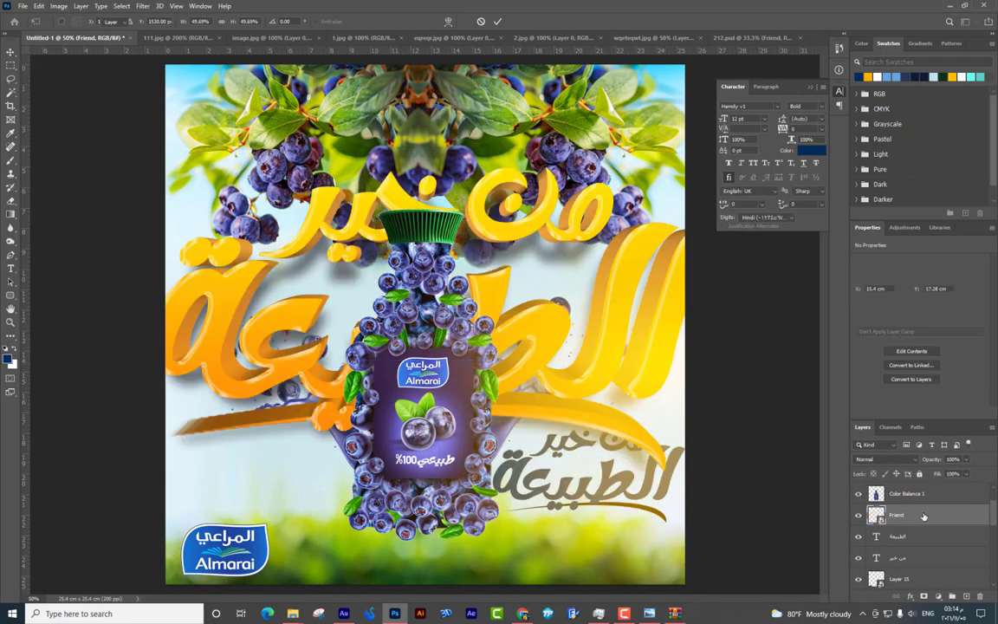
{"action": "mouse_move", "coordinate": [901, 530]}
{"action": "left_mouse_down"}
{"action": "mouse_move", "coordinate": [899, 539]}
{"action": "mouse_move", "coordinate": [898, 490]}
{"action": "left_mouse_up"}
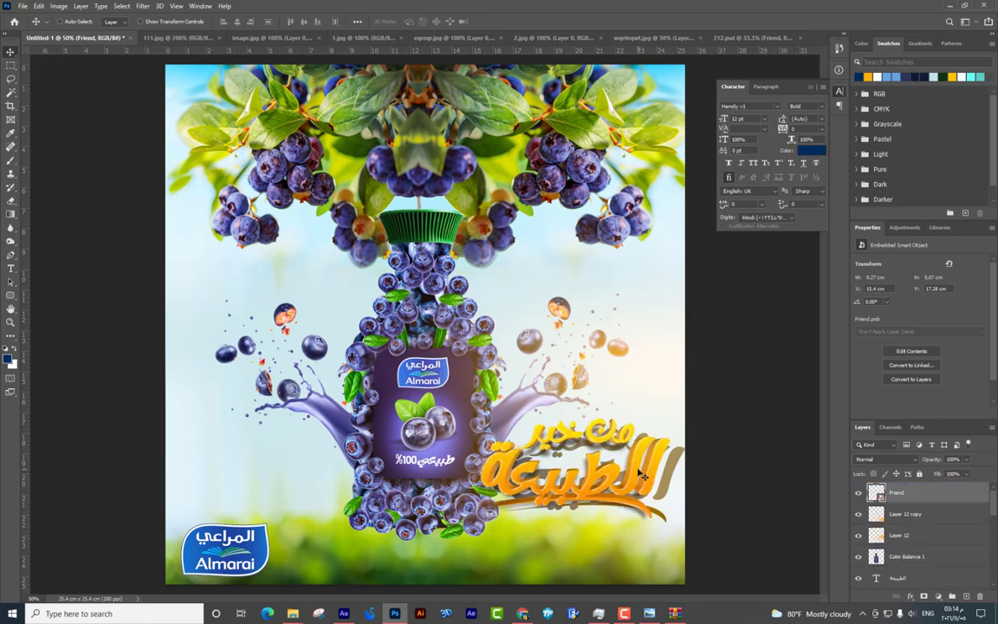
{"action": "left_click_drag", "start_coordinate": [693, 442], "coordinate": [673, 469]}
Hide the original grey Arabic title, then move the Friend title lower right and scale it down.
{"action": "right_click", "coordinate": [677, 468]}
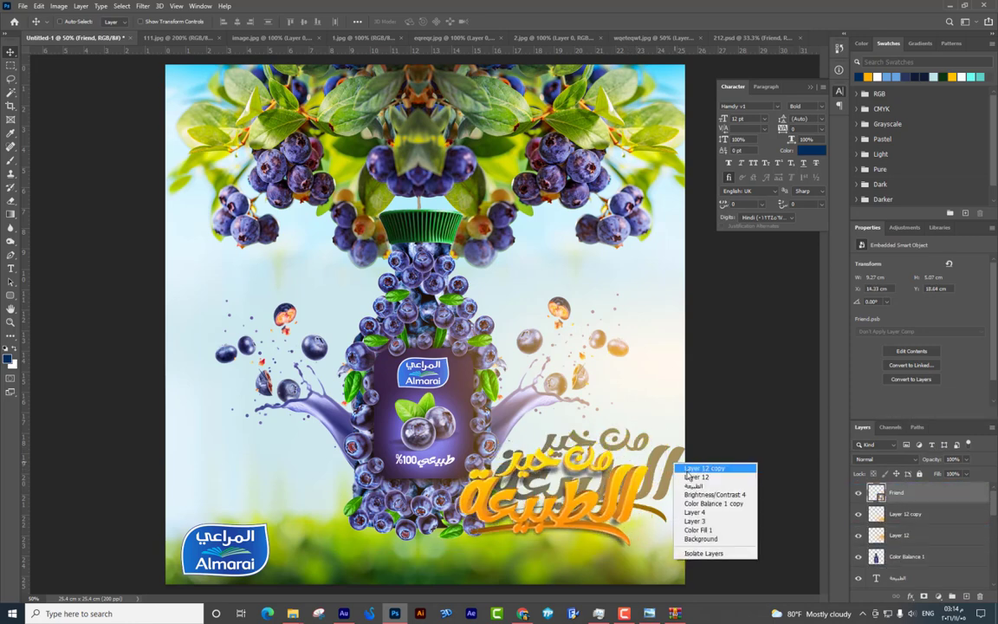
{"action": "left_click", "coordinate": [706, 481]}
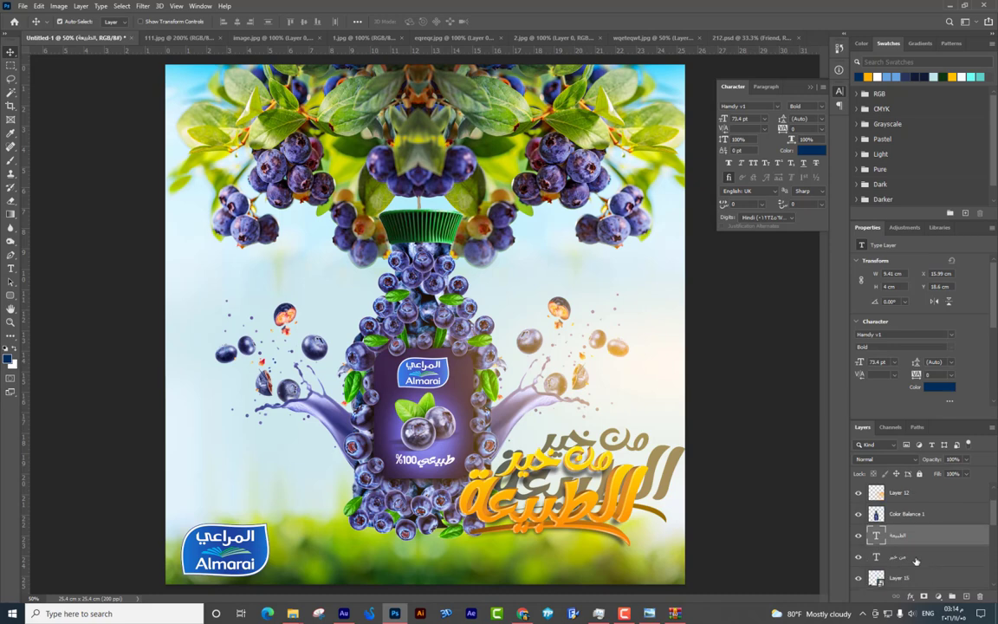
{"action": "left_click", "coordinate": [697, 494]}
{"action": "right_click", "coordinate": [643, 509]}
{"action": "left_click", "coordinate": [684, 523]}
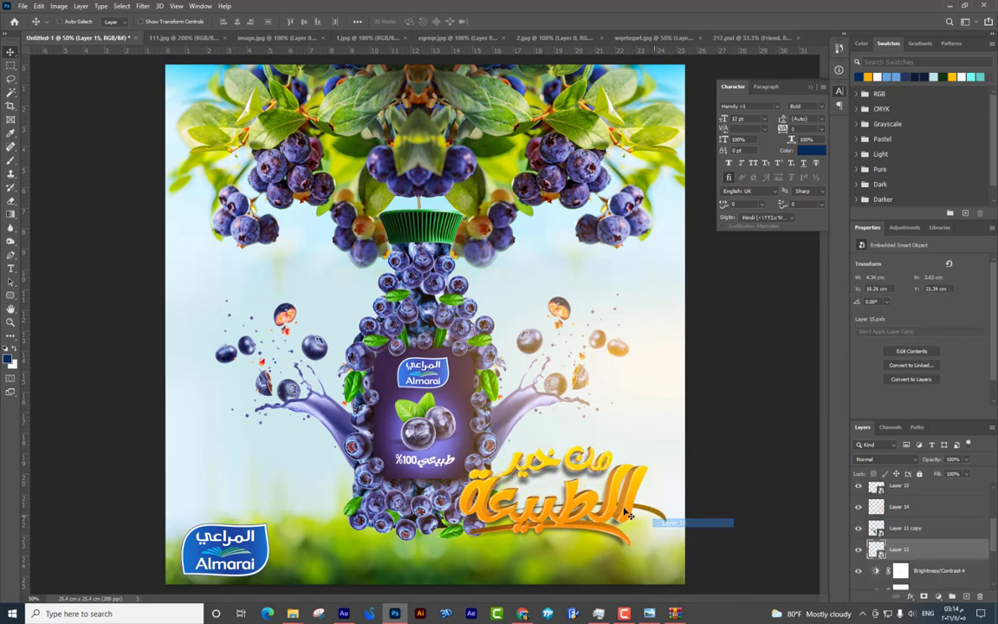
{"action": "right_click", "coordinate": [632, 496]}
{"action": "left_click", "coordinate": [672, 503]}
{"action": "mouse_move", "coordinate": [638, 473]}
{"action": "left_mouse_down"}
{"action": "mouse_move", "coordinate": [660, 494]}
{"action": "mouse_move", "coordinate": [668, 461]}
{"action": "mouse_move", "coordinate": [639, 527]}
{"action": "left_mouse_up"}
{"action": "key", "text": "ctrl+t"}
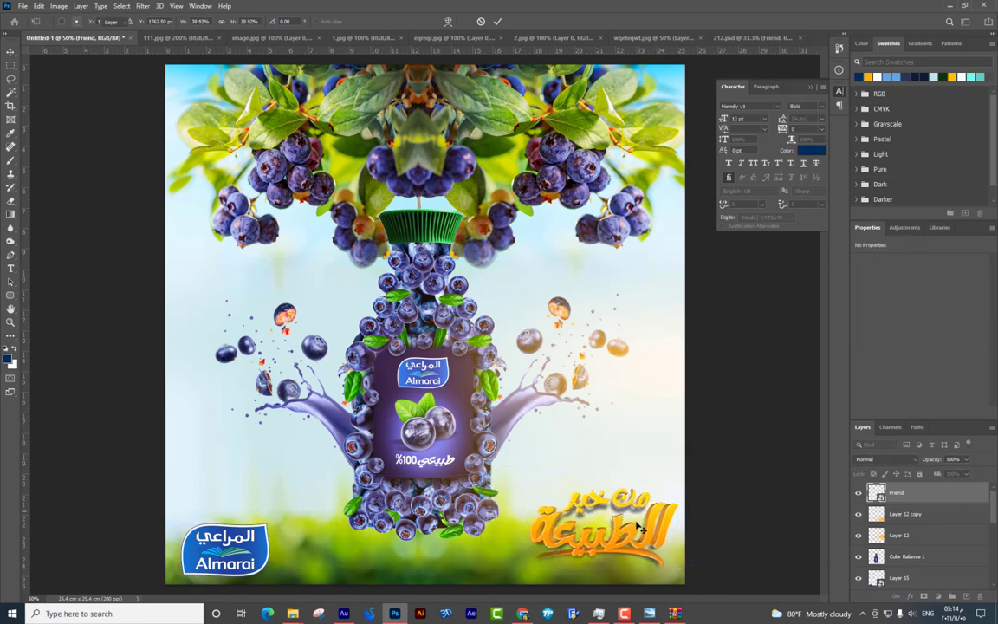
{"action": "key", "text": "Return"}
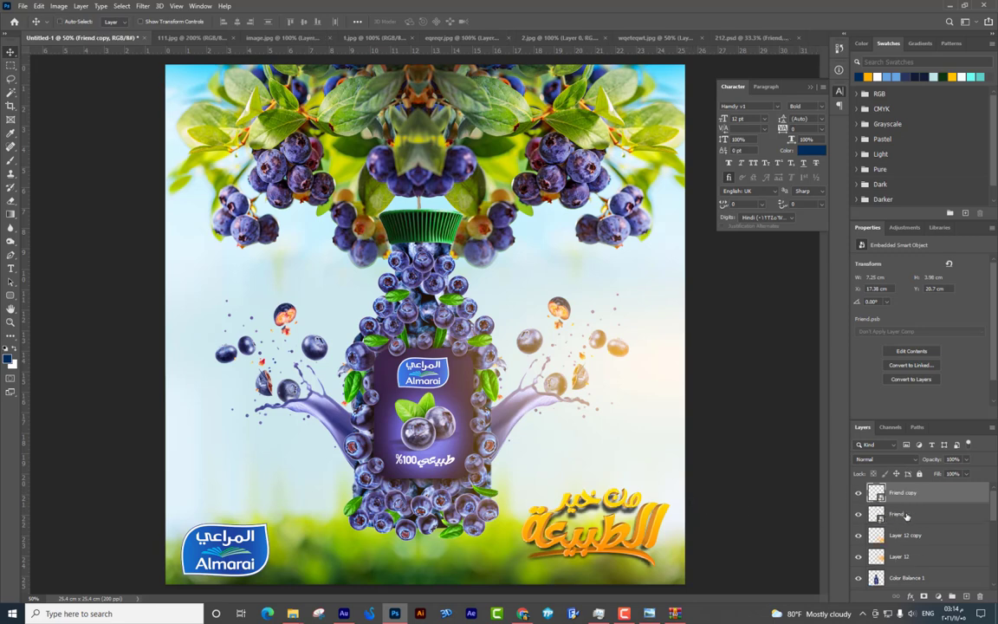
Duplicate the Arabic title and give it a thin dark purple stroke sampled from the poster.
{"action": "left_click_drag", "start_coordinate": [645, 520], "coordinate": [675, 513]}
{"action": "right_click", "coordinate": [901, 513]}
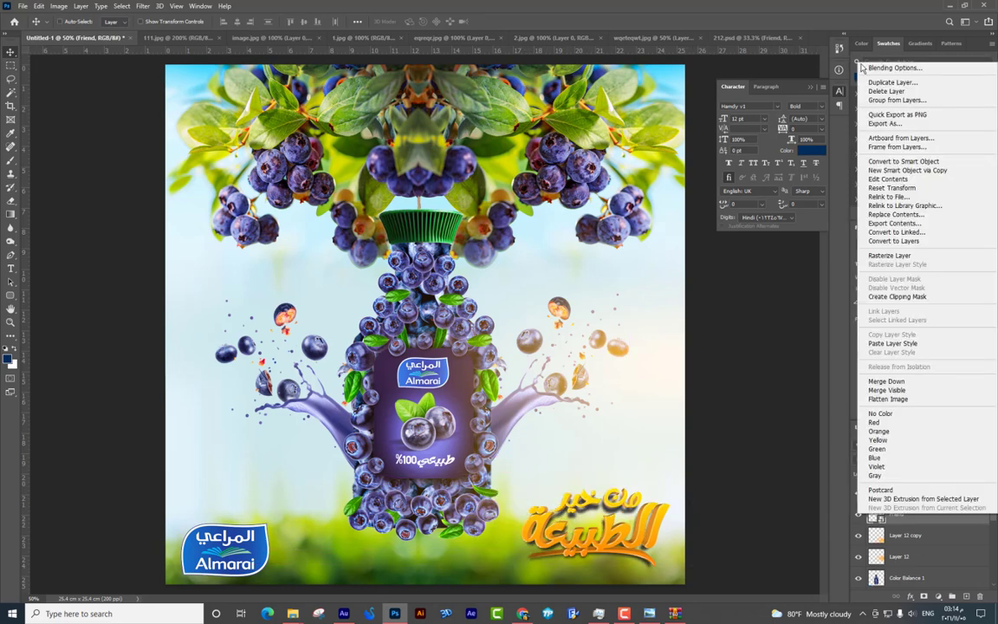
{"action": "left_click", "coordinate": [840, 429]}
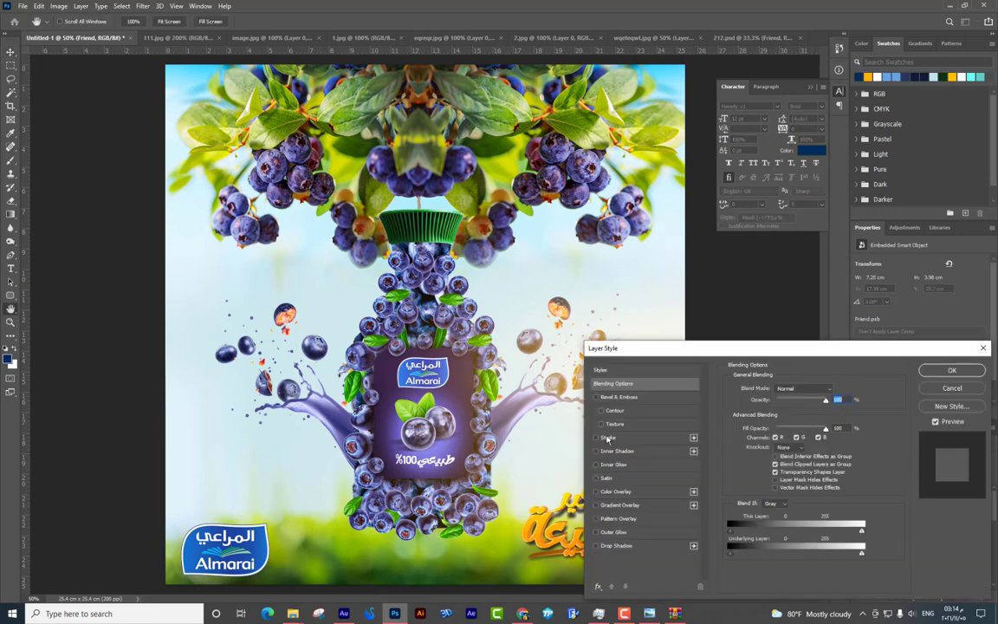
{"action": "left_click", "coordinate": [606, 435]}
{"action": "mouse_move", "coordinate": [658, 349]}
{"action": "left_mouse_down"}
{"action": "mouse_move", "coordinate": [826, 252]}
{"action": "mouse_move", "coordinate": [826, 242]}
{"action": "left_mouse_up"}
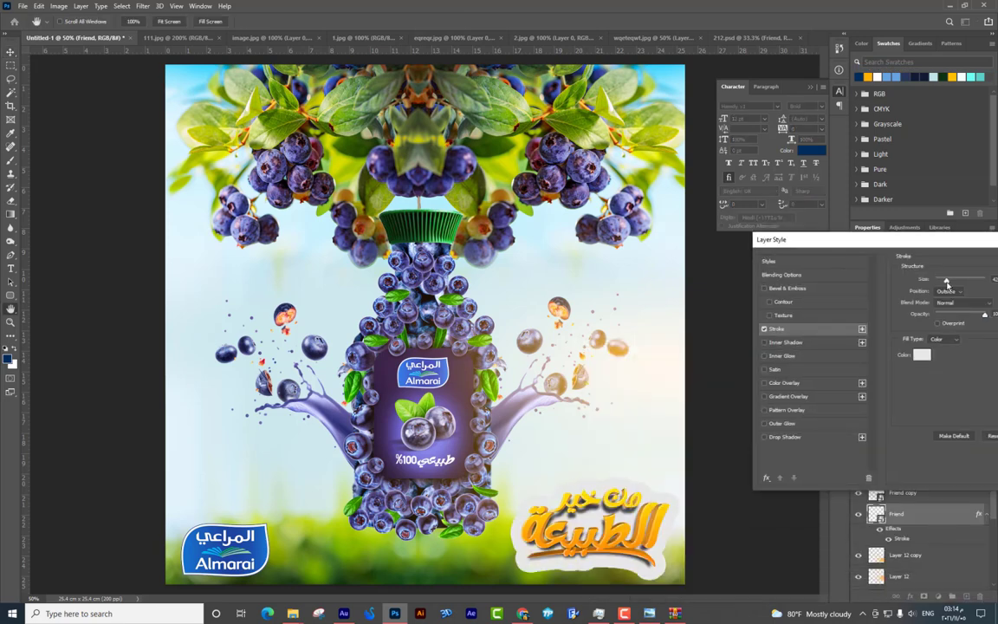
{"action": "left_click_drag", "start_coordinate": [947, 282], "coordinate": [940, 282]}
{"action": "left_click", "coordinate": [921, 354]}
{"action": "left_click", "coordinate": [607, 243]}
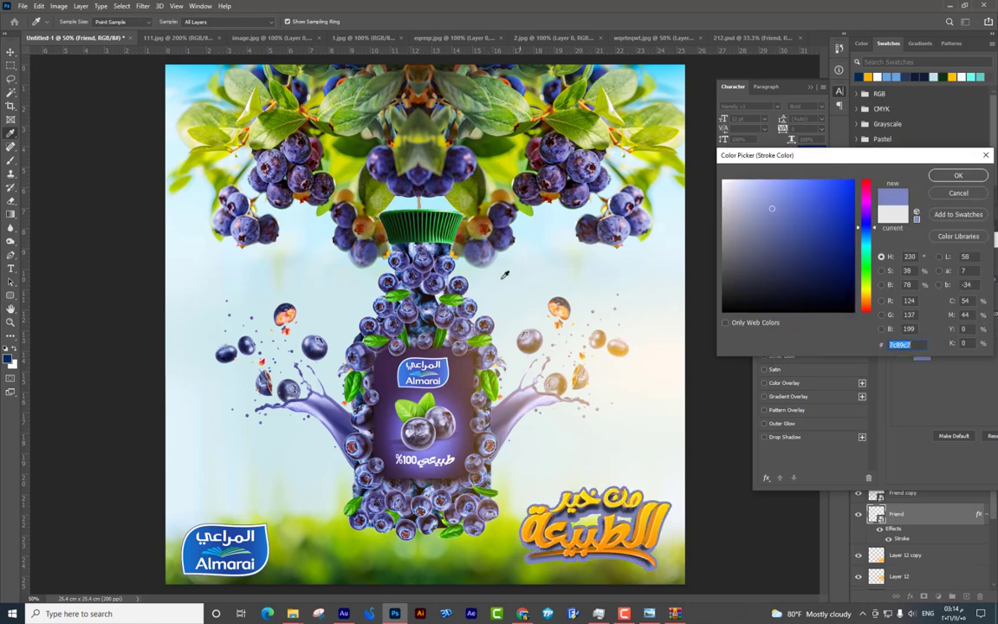
{"action": "left_click", "coordinate": [492, 483]}
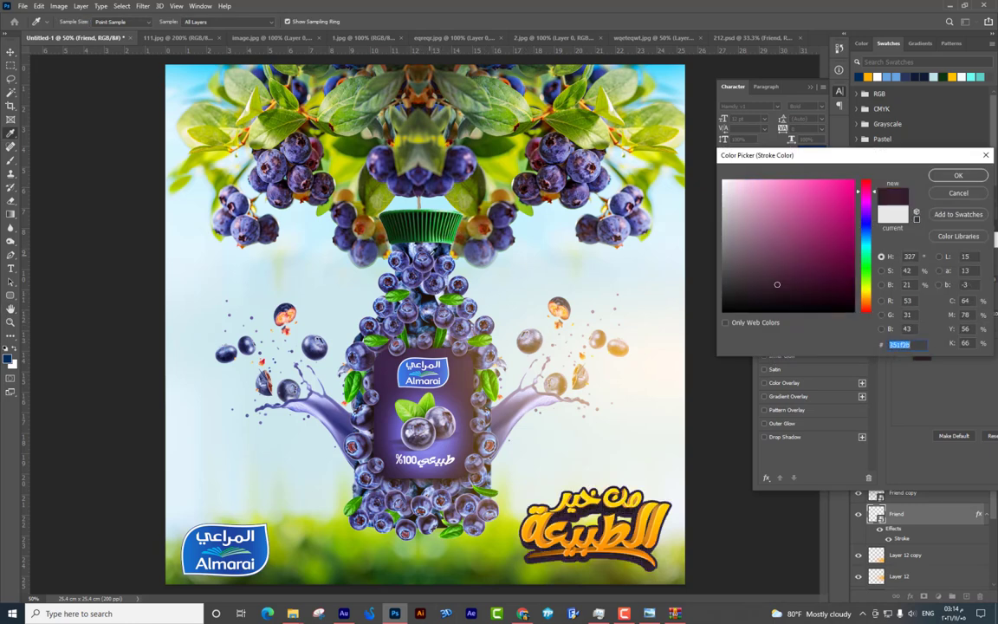
{"action": "left_click", "coordinate": [397, 223]}
{"action": "key", "text": "Return"}
{"action": "key", "text": "Return"}
Zoom in on the poster and select Layer 12 copy.
{"action": "key", "text": "ctrl+plus"}
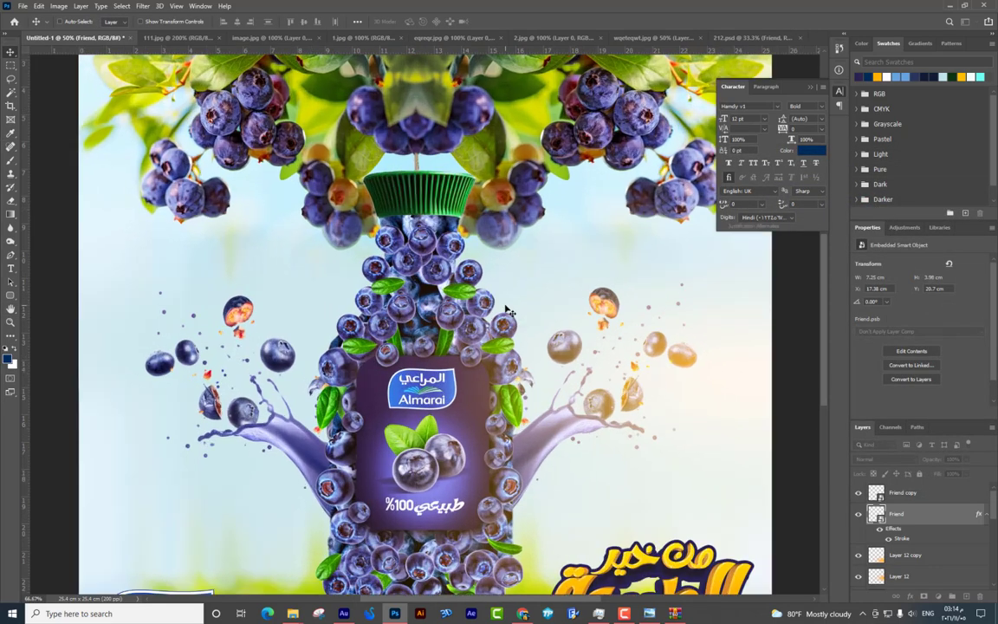
{"action": "scroll", "coordinate": [554, 364], "scroll_direction": "up", "scroll_amount": 1}
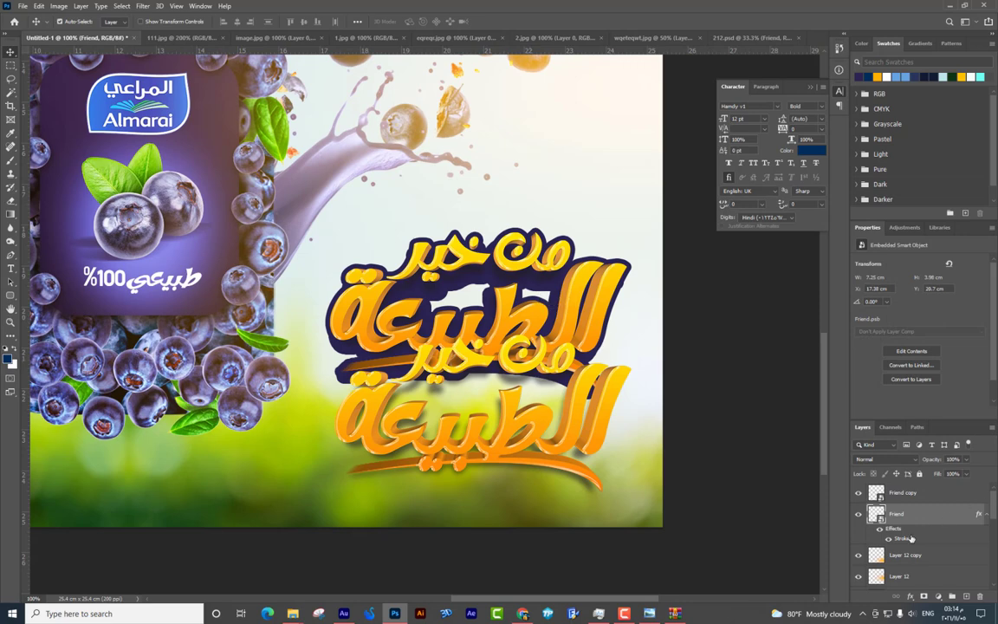
{"action": "left_click", "coordinate": [909, 554]}
On a new layer, brush dark purple to fill the gaps behind the title's top words.
{"action": "left_click", "coordinate": [966, 596]}
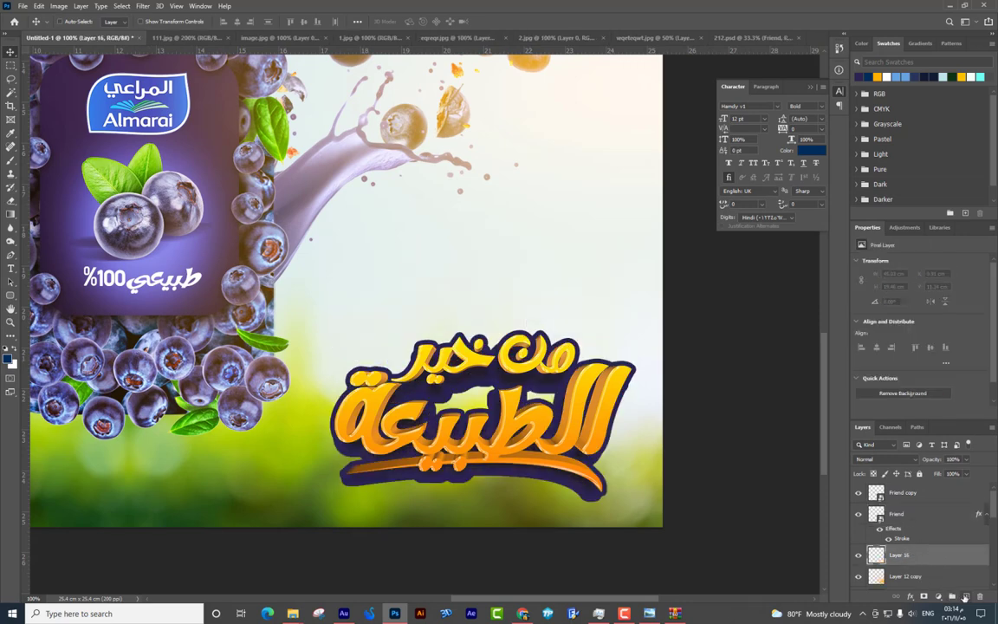
{"action": "key", "text": "b"}
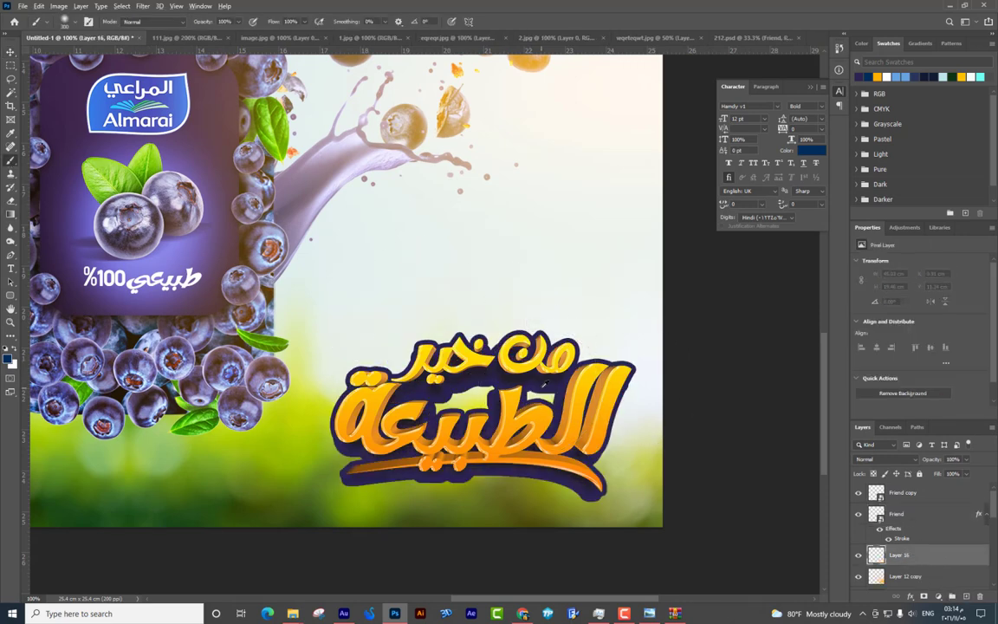
{"action": "right_click", "coordinate": [541, 398]}
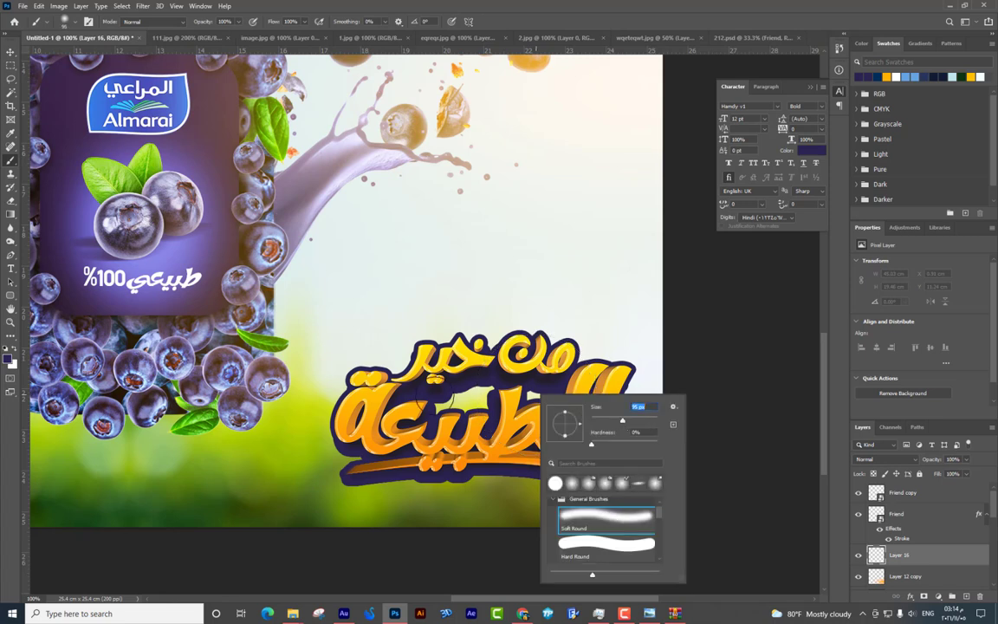
{"action": "key", "text": "Return"}
{"action": "mouse_move", "coordinate": [338, 347]}
{"action": "left_mouse_down"}
{"action": "mouse_move", "coordinate": [434, 381]}
{"action": "mouse_move", "coordinate": [533, 394]}
{"action": "left_mouse_up"}
{"action": "key", "text": "ctrl+z"}
{"action": "left_click_drag", "start_coordinate": [483, 357], "coordinate": [491, 353]}
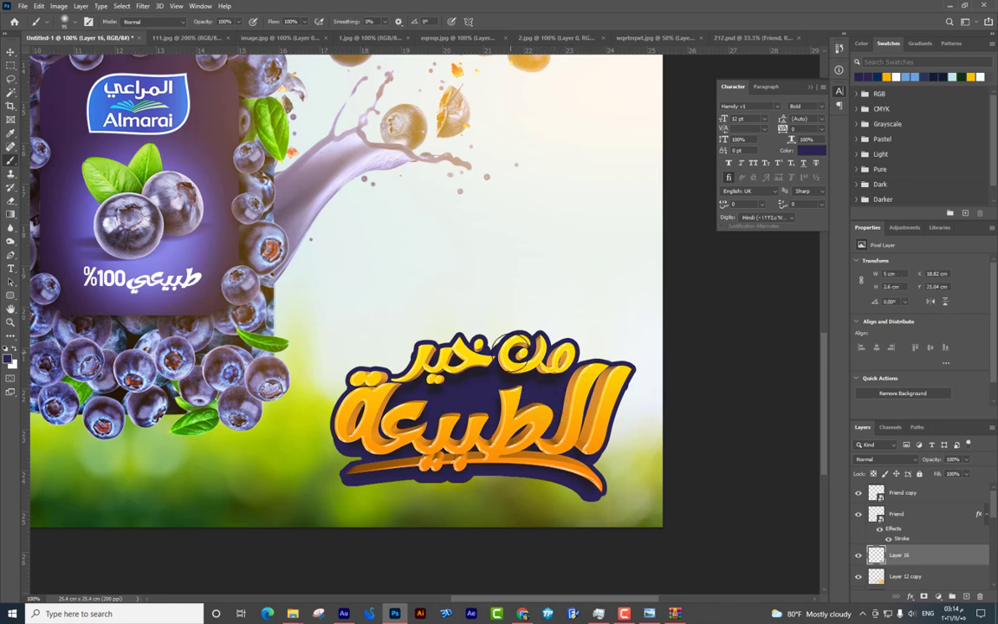
Nudge the Friend title and give it a purple stroke in Blending Options.
{"action": "left_click", "coordinate": [902, 515], "text": "ctrl"}
{"action": "key", "text": "v"}
{"action": "mouse_move", "coordinate": [732, 488]}
{"action": "left_mouse_down"}
{"action": "mouse_move", "coordinate": [732, 323]}
{"action": "mouse_move", "coordinate": [732, 488]}
{"action": "left_mouse_up"}
{"action": "right_click", "coordinate": [909, 520]}
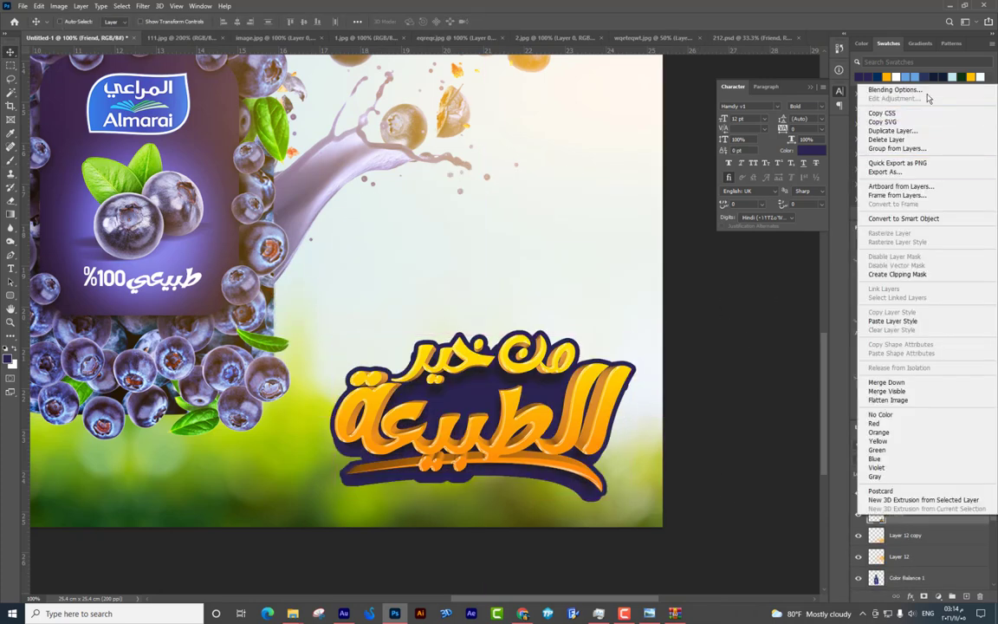
{"action": "left_click", "coordinate": [832, 206]}
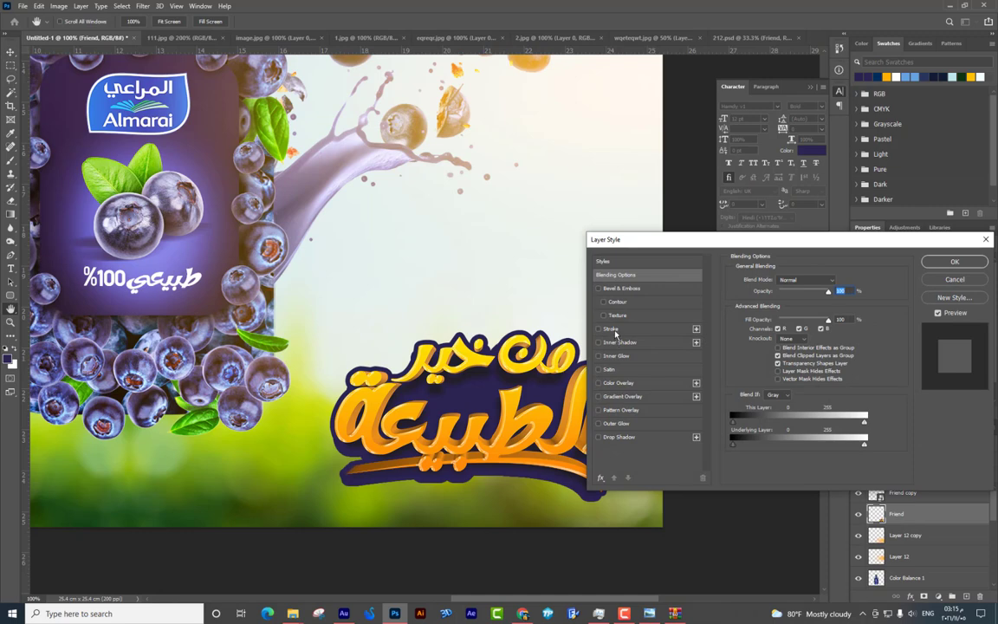
{"action": "left_click", "coordinate": [610, 329]}
{"action": "left_click", "coordinate": [755, 354]}
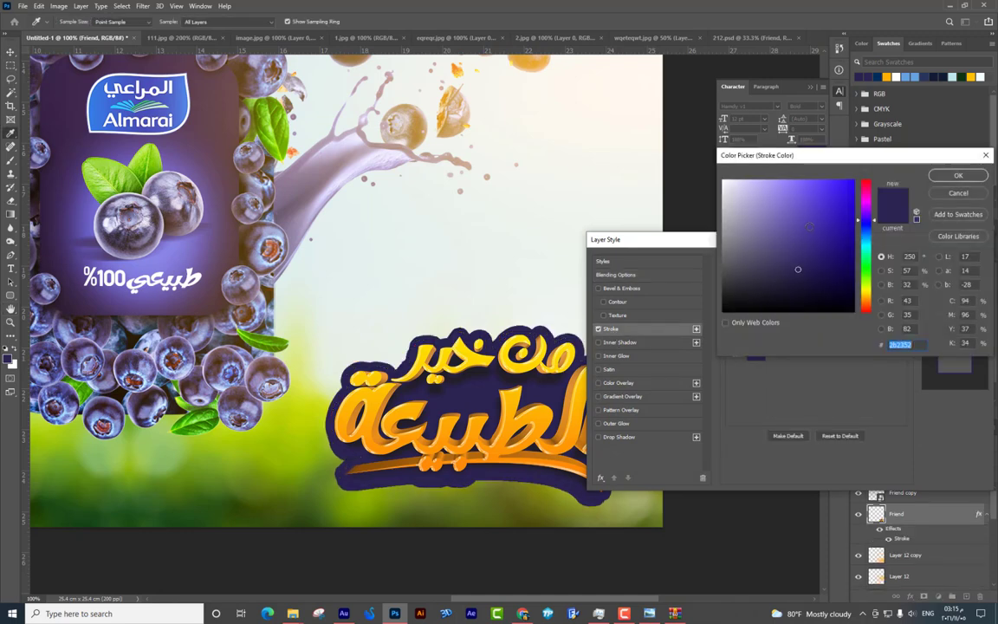
{"action": "key", "text": "Return"}
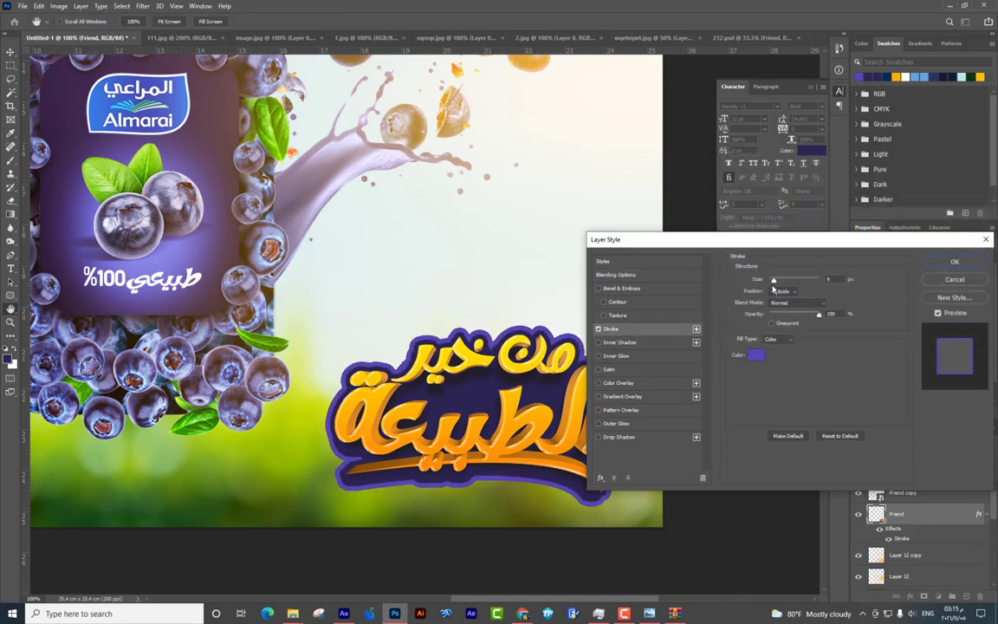
Add a drop shadow to the title with size 18, distance 21 and angle 87.
{"action": "left_click", "coordinate": [619, 437]}
{"action": "left_click_drag", "start_coordinate": [769, 350], "coordinate": [777, 355]}
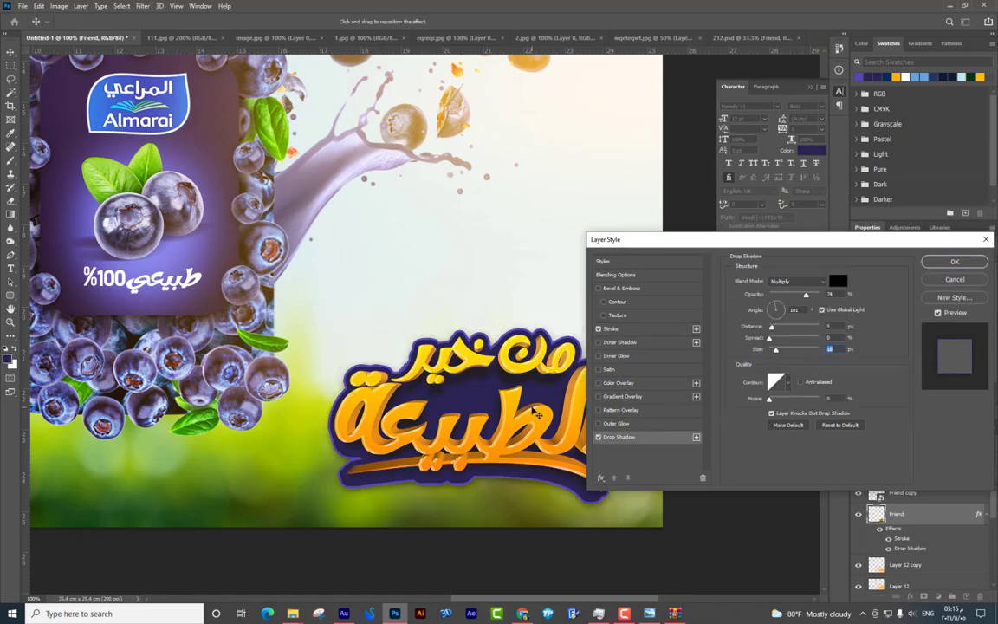
{"action": "left_click_drag", "start_coordinate": [484, 371], "coordinate": [482, 383]}
{"action": "key", "text": "Return"}
{"action": "key", "text": "ctrl+0"}
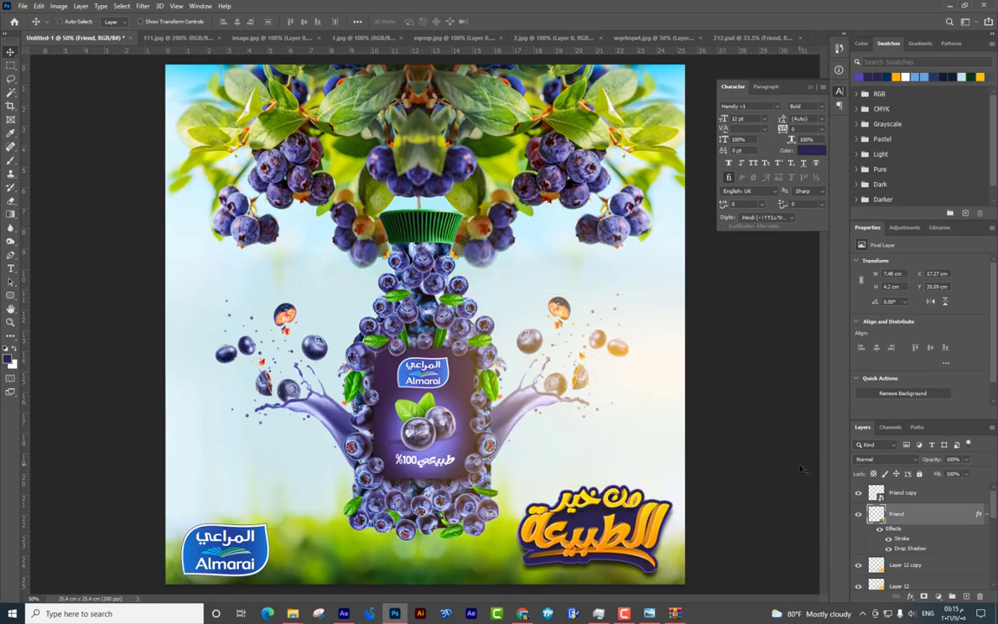
Add a Color Balance adjustment shifting the midtones toward red and adjusting yellow-blue.
{"action": "left_click", "coordinate": [901, 492]}
{"action": "left_click", "coordinate": [939, 596]}
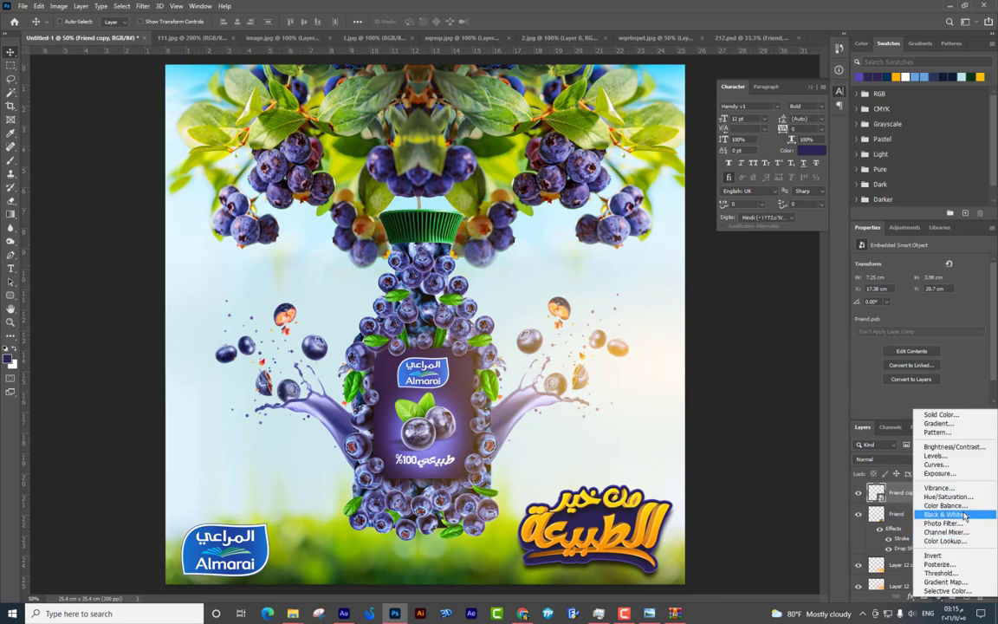
{"action": "left_click", "coordinate": [975, 507]}
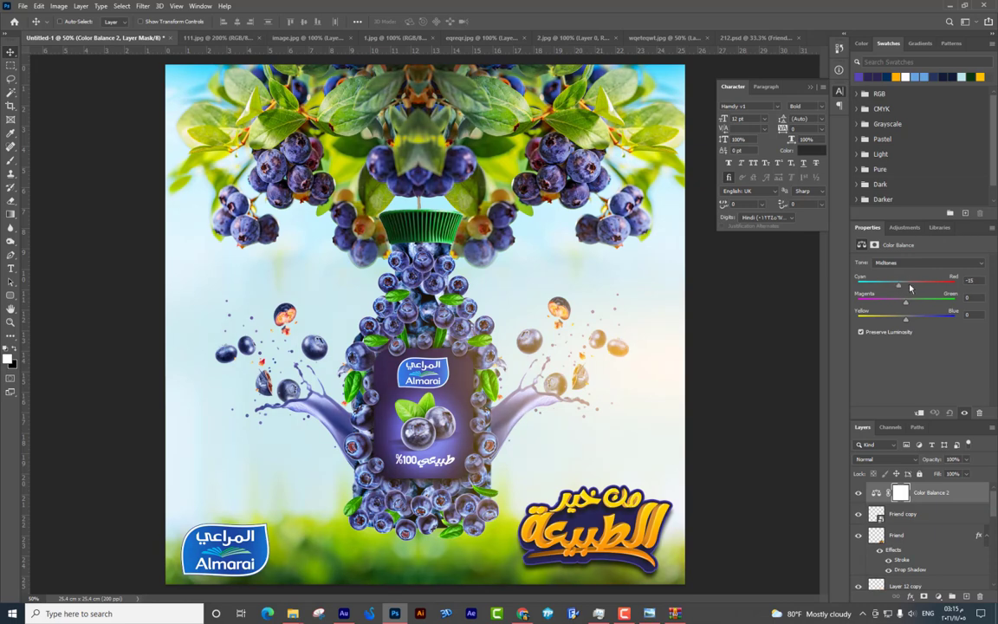
{"action": "mouse_move", "coordinate": [903, 287]}
{"action": "left_mouse_down"}
{"action": "mouse_move", "coordinate": [918, 289]}
{"action": "mouse_move", "coordinate": [904, 302]}
{"action": "mouse_move", "coordinate": [918, 320]}
{"action": "left_mouse_up"}
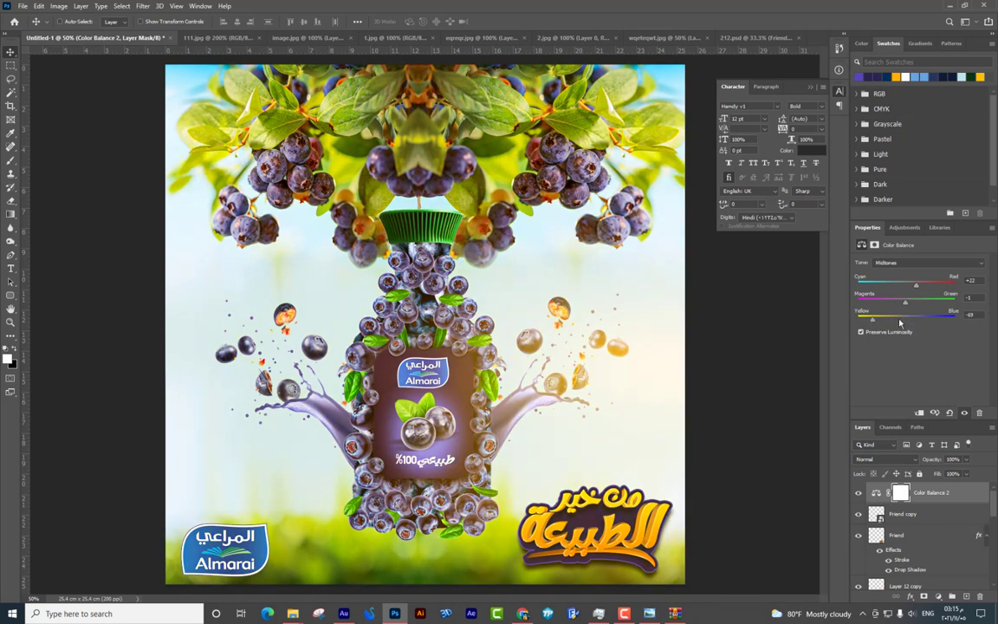
{"action": "mouse_move", "coordinate": [918, 319]}
{"action": "left_mouse_down"}
{"action": "mouse_move", "coordinate": [934, 322]}
{"action": "mouse_move", "coordinate": [910, 324]}
{"action": "left_mouse_up"}
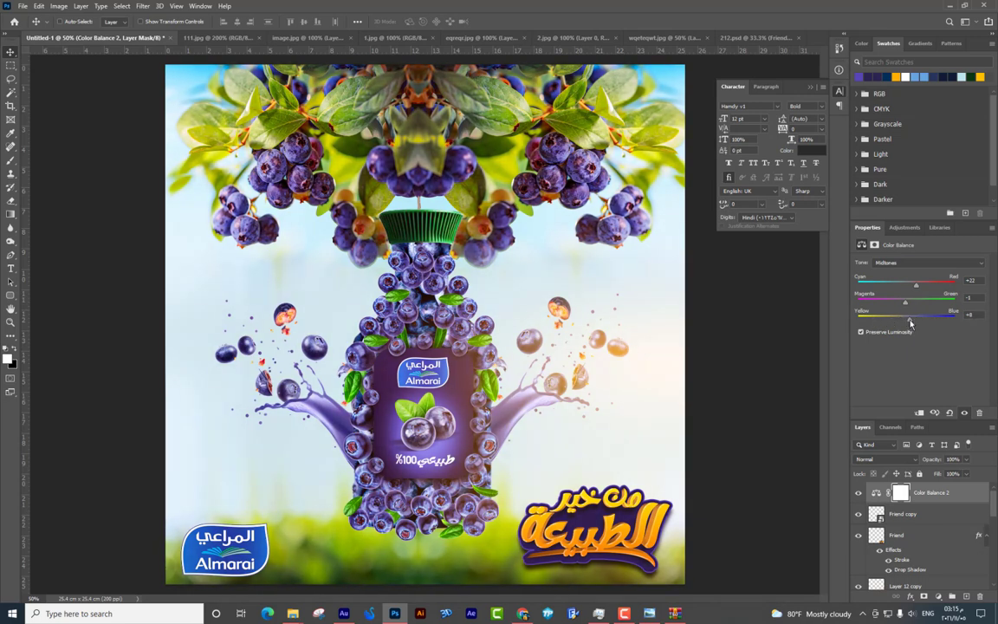
Add Brightness/Contrast and Hue/Saturation adjustments with slight slider tweaks.
{"action": "left_click", "coordinate": [939, 596]}
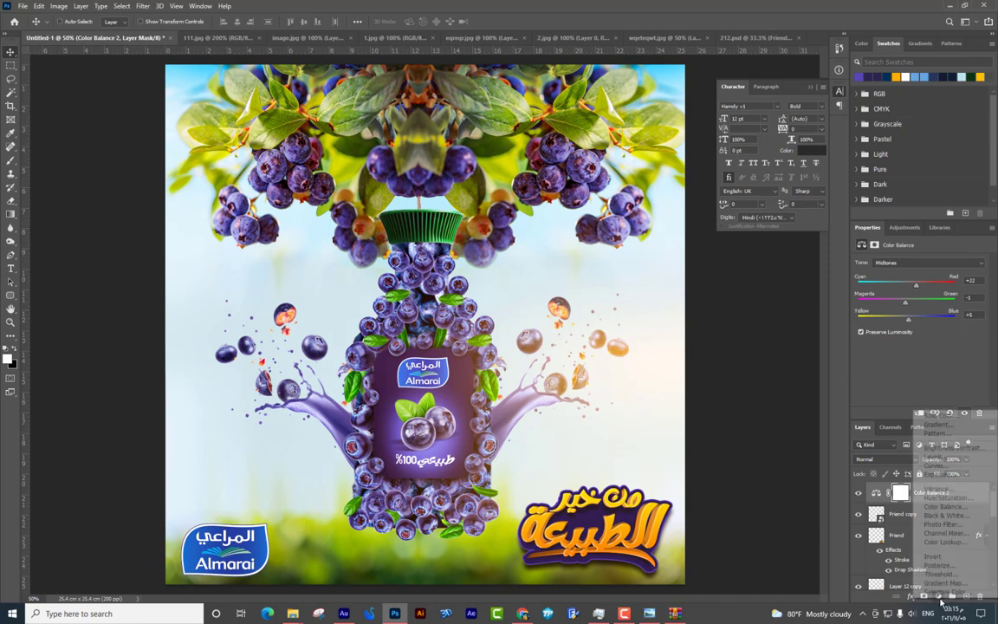
{"action": "left_click", "coordinate": [951, 448]}
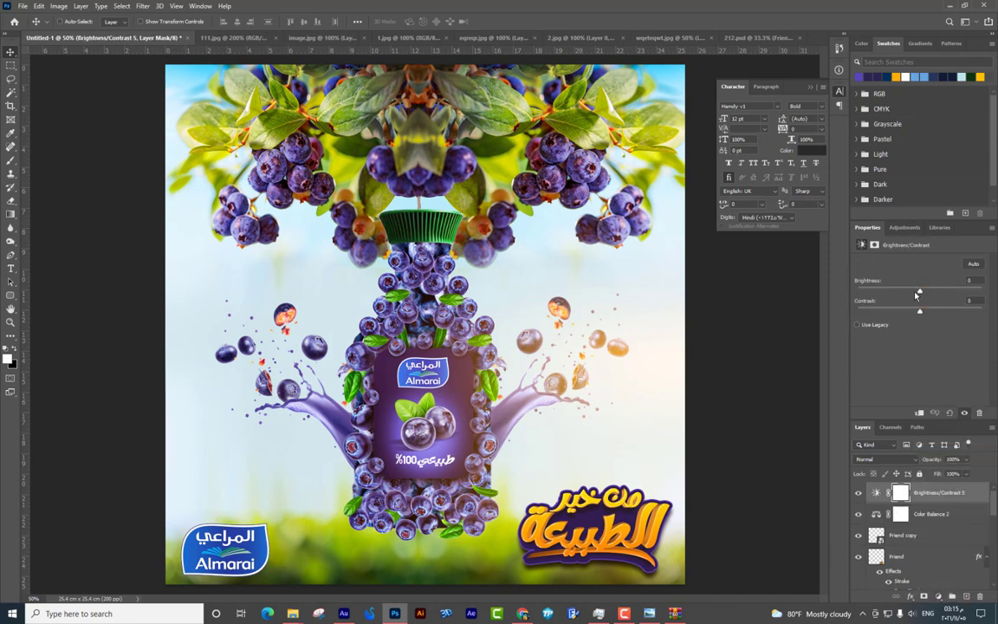
{"action": "left_click_drag", "start_coordinate": [917, 295], "coordinate": [914, 294]}
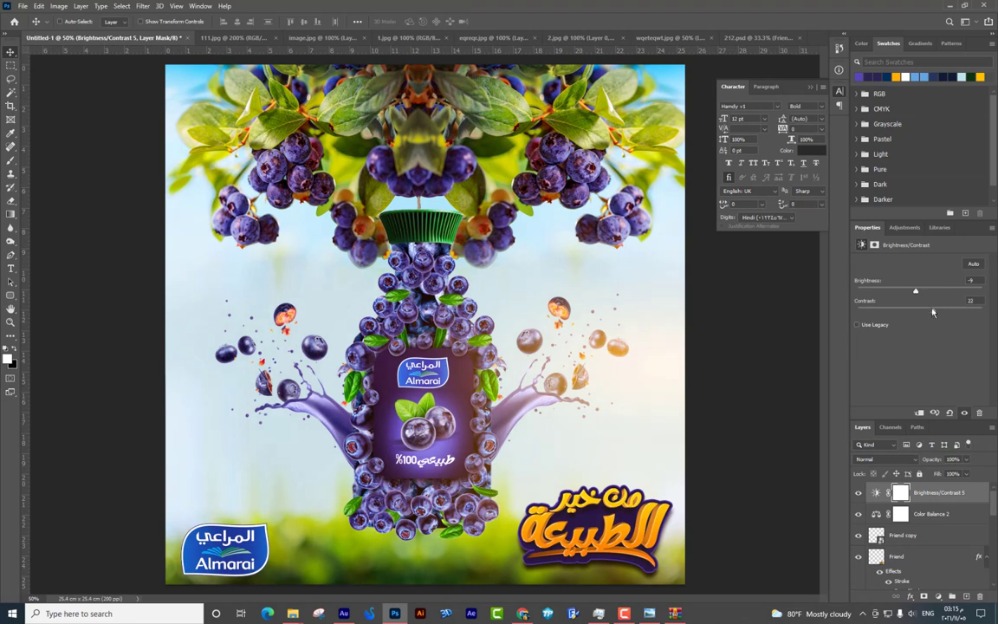
{"action": "left_click_drag", "start_coordinate": [914, 292], "coordinate": [922, 300]}
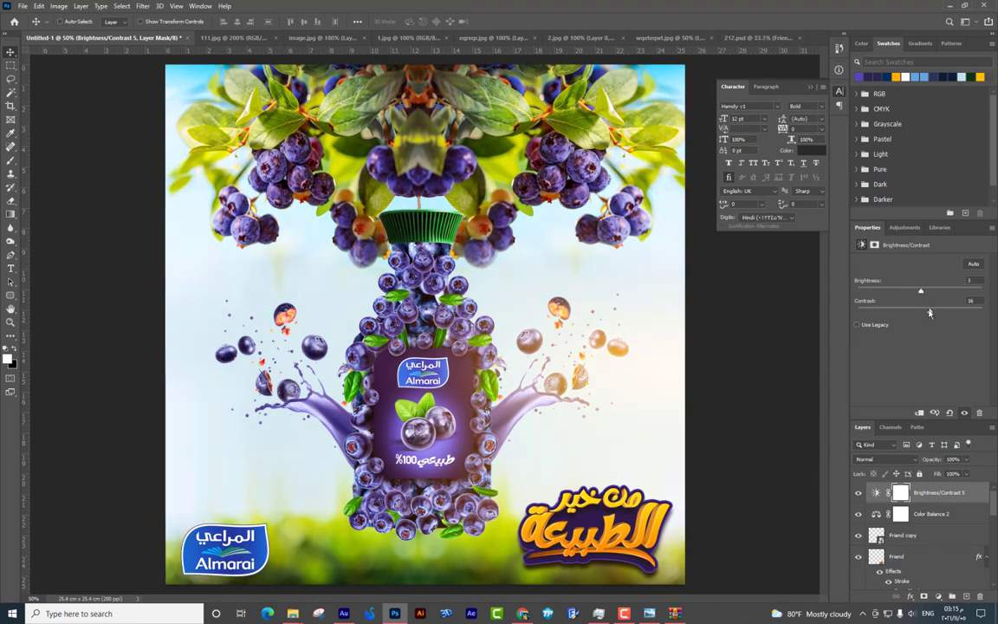
{"action": "left_click", "coordinate": [939, 596]}
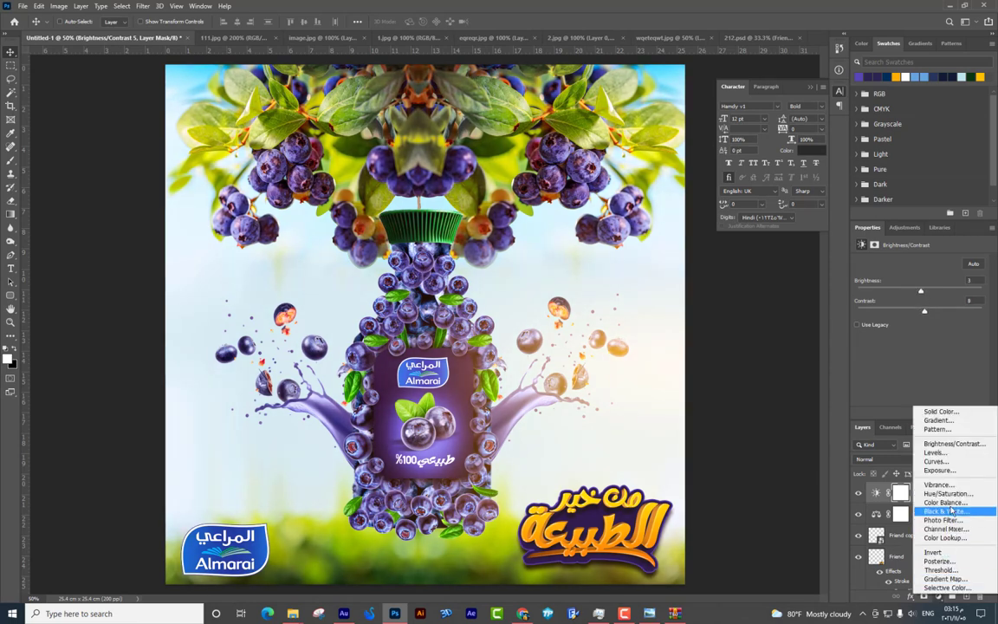
{"action": "left_click", "coordinate": [944, 493]}
{"action": "left_click_drag", "start_coordinate": [920, 306], "coordinate": [925, 307]}
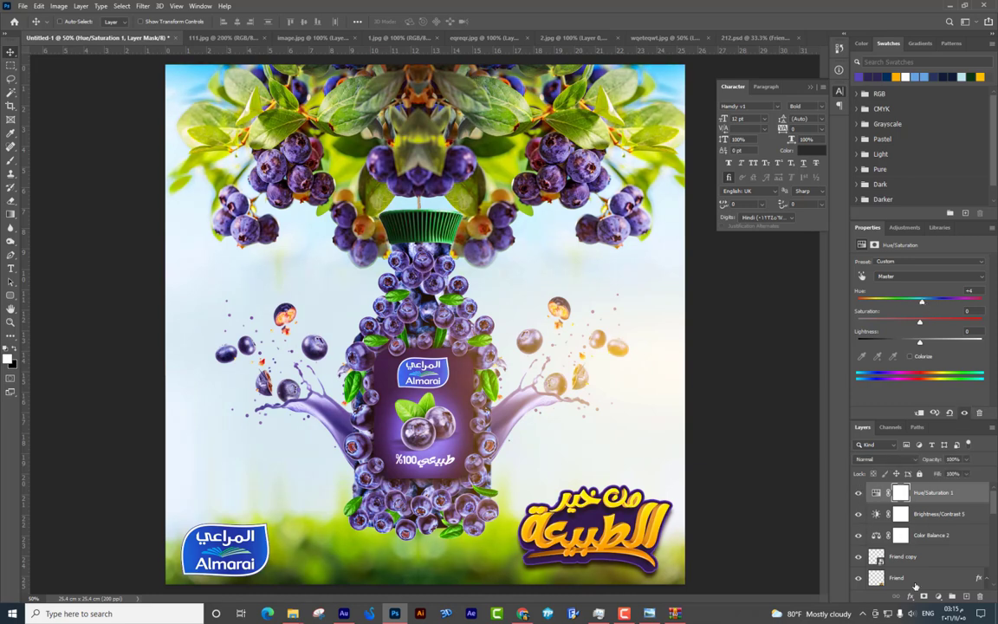
Add a Color Lookup using FoggyNight.3DL faded to about 7% opacity.
{"action": "left_click", "coordinate": [938, 596]}
{"action": "left_click", "coordinate": [893, 535]}
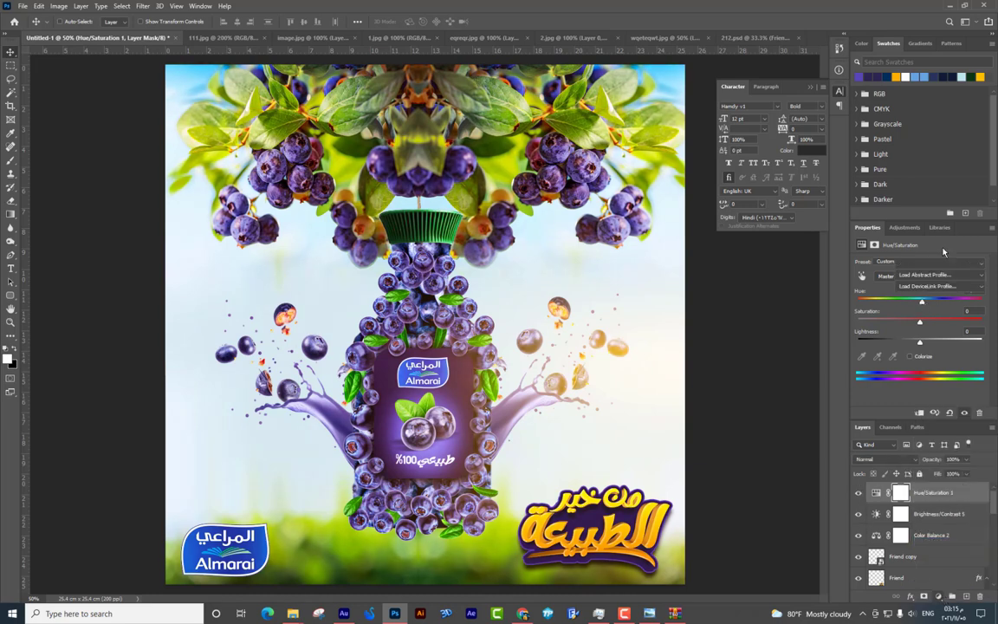
{"action": "left_click", "coordinate": [940, 262]}
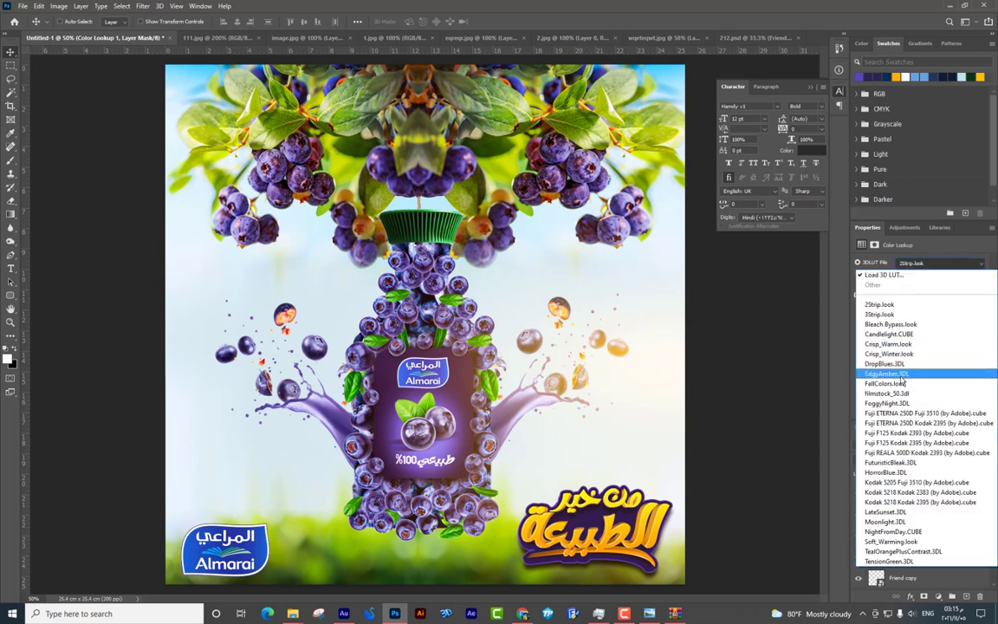
{"action": "left_click", "coordinate": [901, 383]}
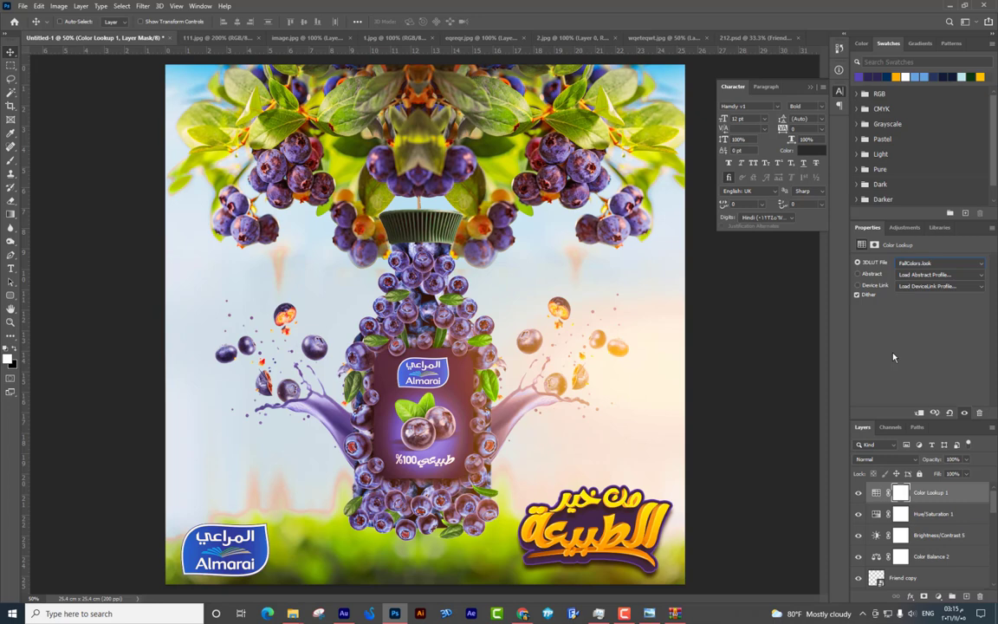
{"action": "key", "text": "Down"}
{"action": "key", "text": "Down"}
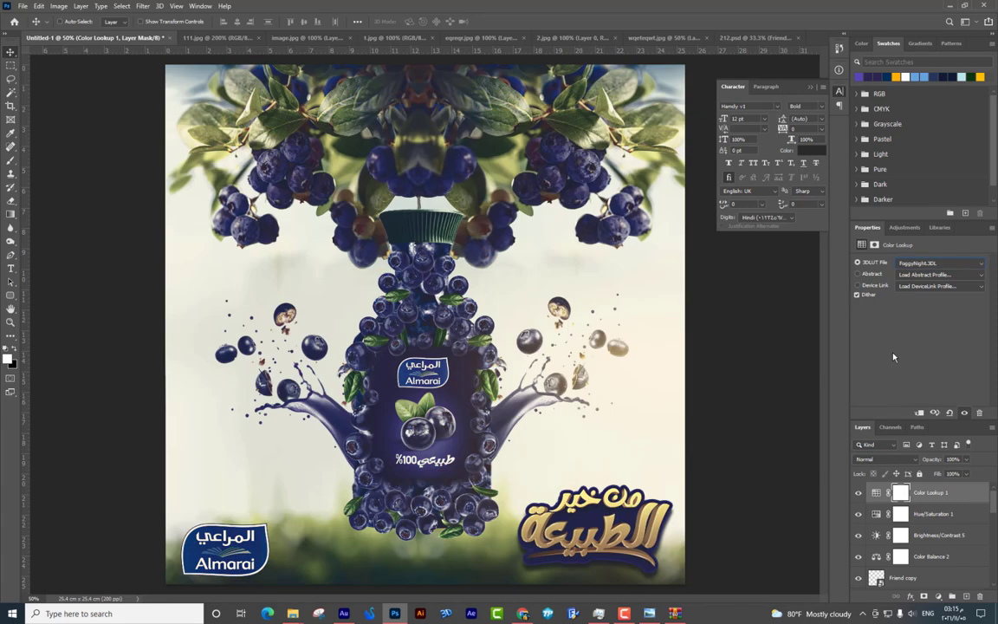
{"action": "left_click_drag", "start_coordinate": [966, 459], "coordinate": [918, 473]}
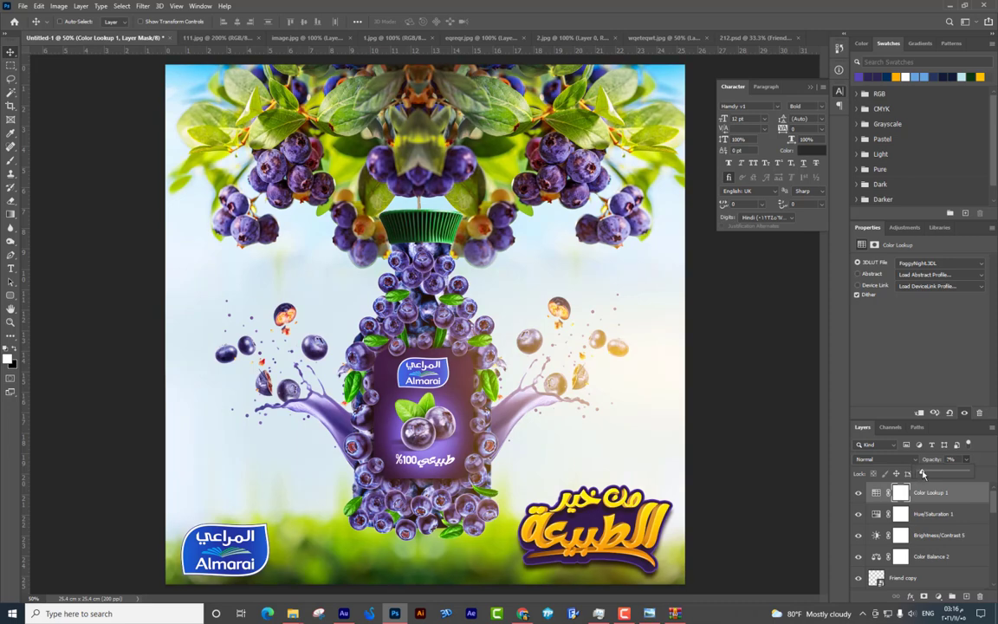
Add a Curves adjustment and reshape the Blue channel curve.
{"action": "left_click", "coordinate": [938, 596]}
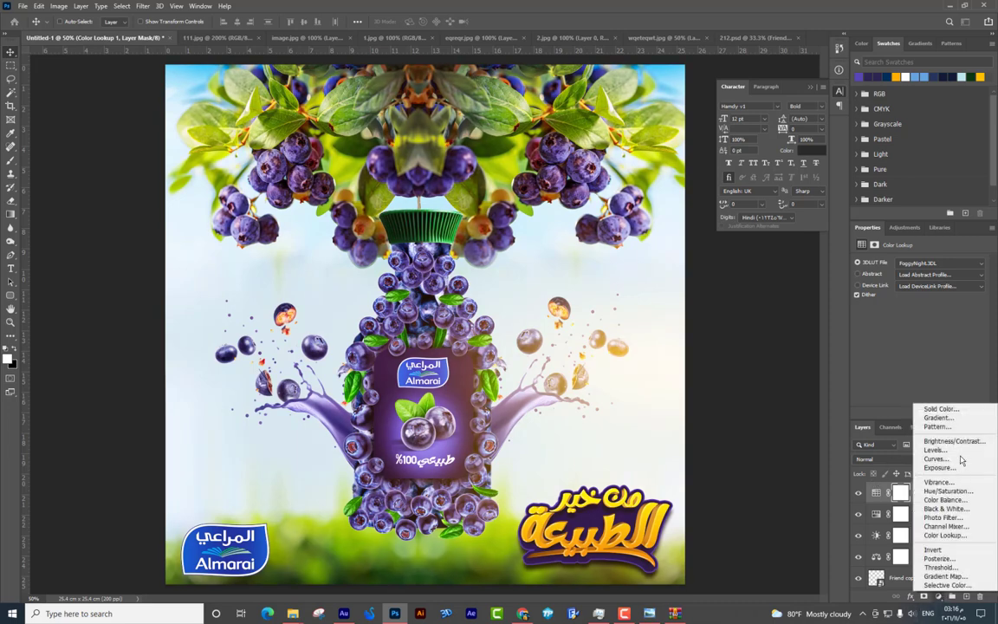
{"action": "left_click", "coordinate": [951, 459]}
{"action": "left_click", "coordinate": [916, 276]}
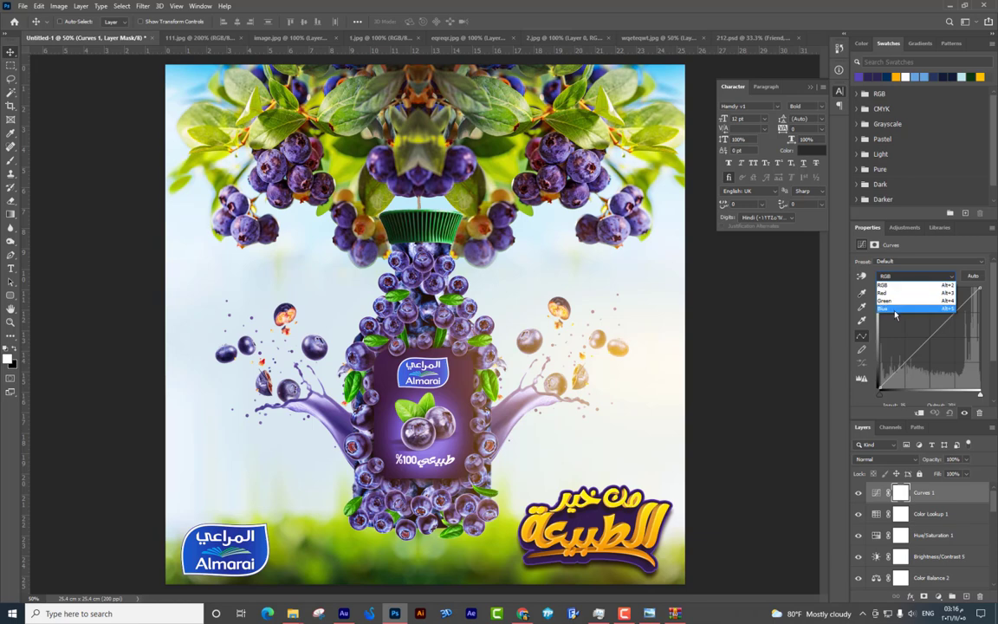
{"action": "left_click", "coordinate": [892, 301]}
{"action": "left_click_drag", "start_coordinate": [977, 290], "coordinate": [973, 290]}
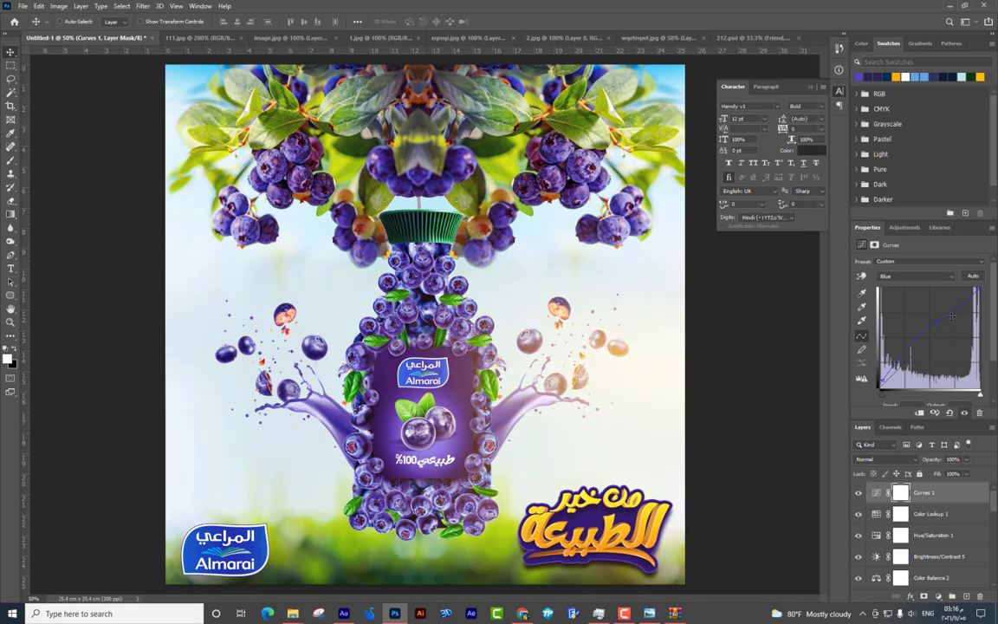
Group all adjustment layers into Group 1 at 39% opacity and preview the poster without panels.
{"action": "left_click", "coordinate": [933, 500], "text": "shift"}
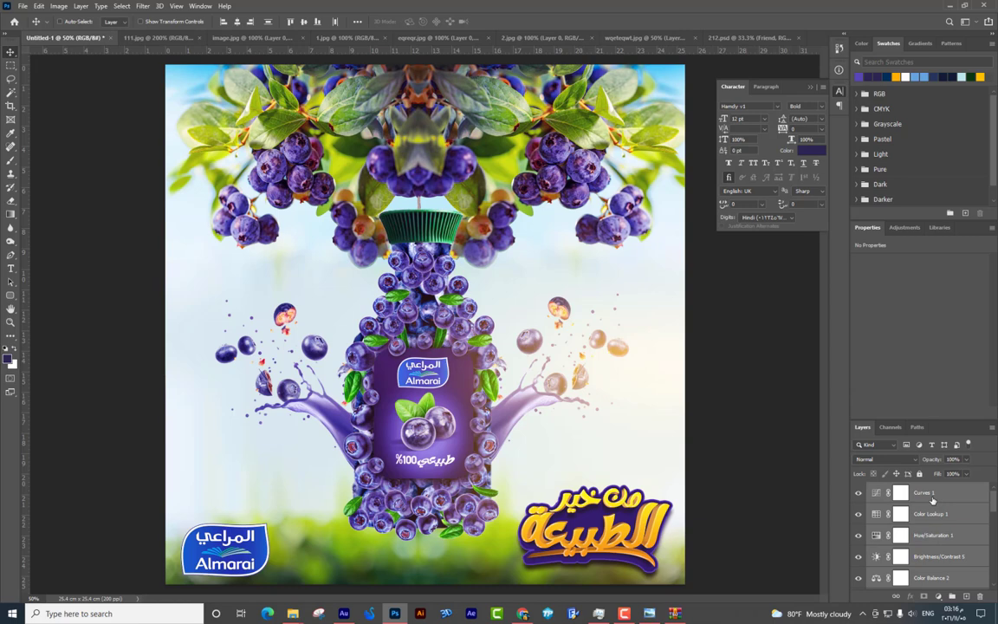
{"action": "key", "text": "ctrl+g"}
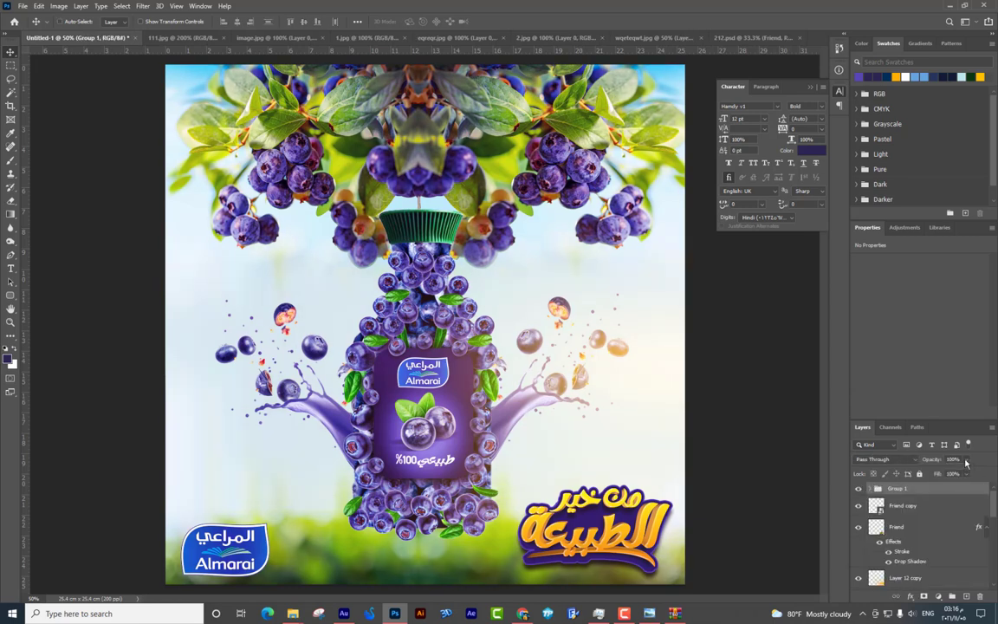
{"action": "left_click_drag", "start_coordinate": [966, 463], "coordinate": [948, 473]}
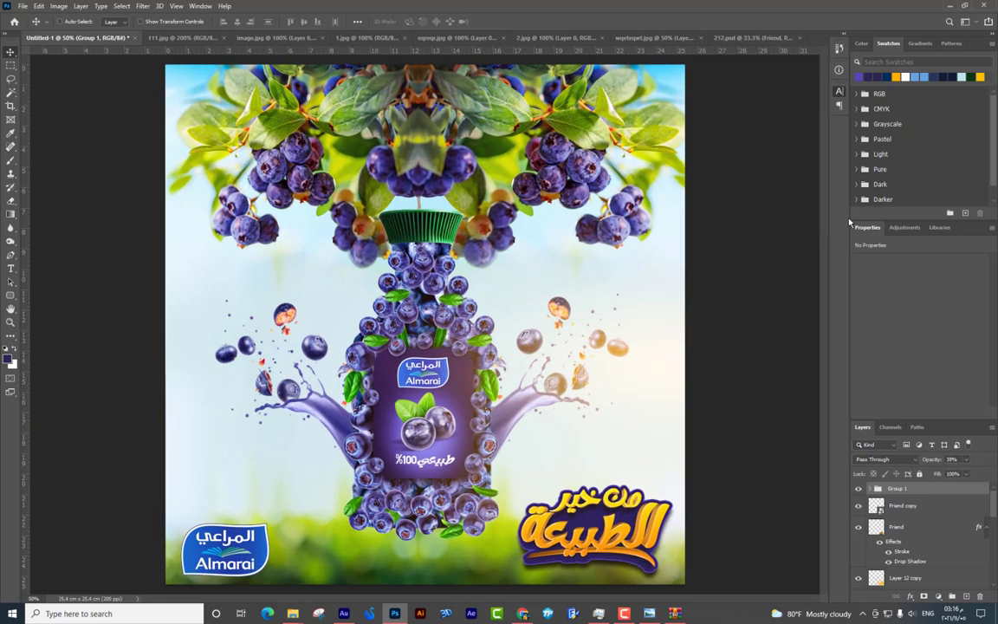
{"action": "key", "text": "Tab"}
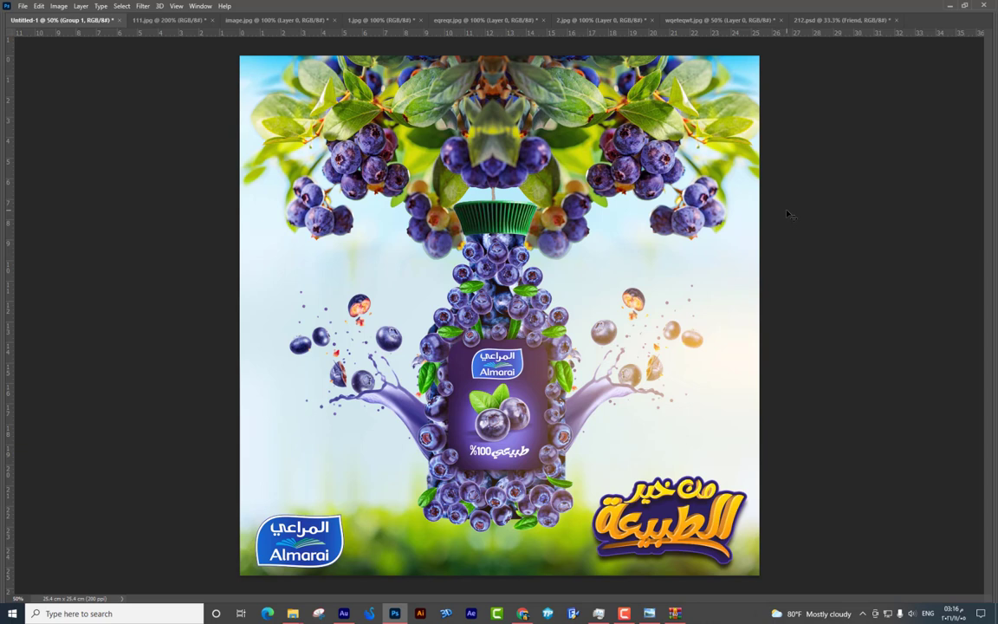
{"action": "key", "text": "Tab"}
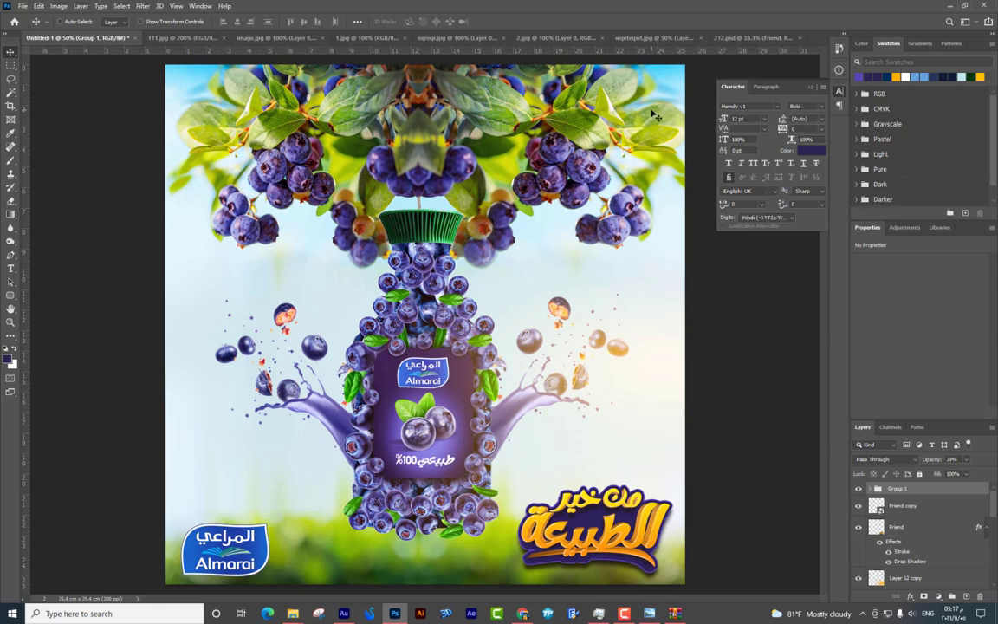
Create a new white 2000 × 2000 px document at 150 ppi and close the Character panel.
{"action": "left_click", "coordinate": [24, 6]}
{"action": "left_click", "coordinate": [31, 14]}
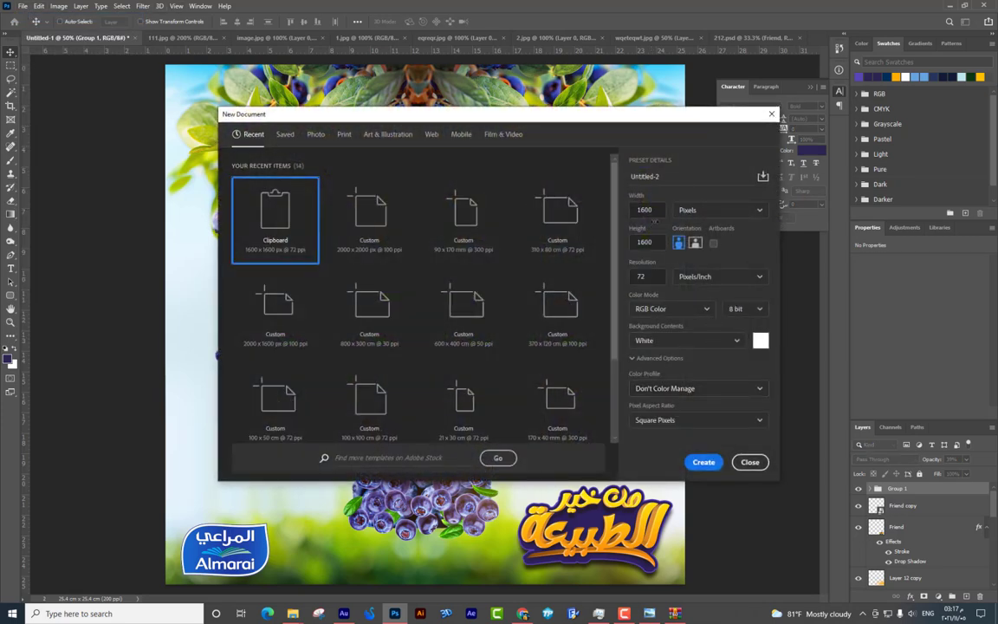
{"action": "double_click", "coordinate": [645, 210]}
{"action": "type", "text": "2000"}
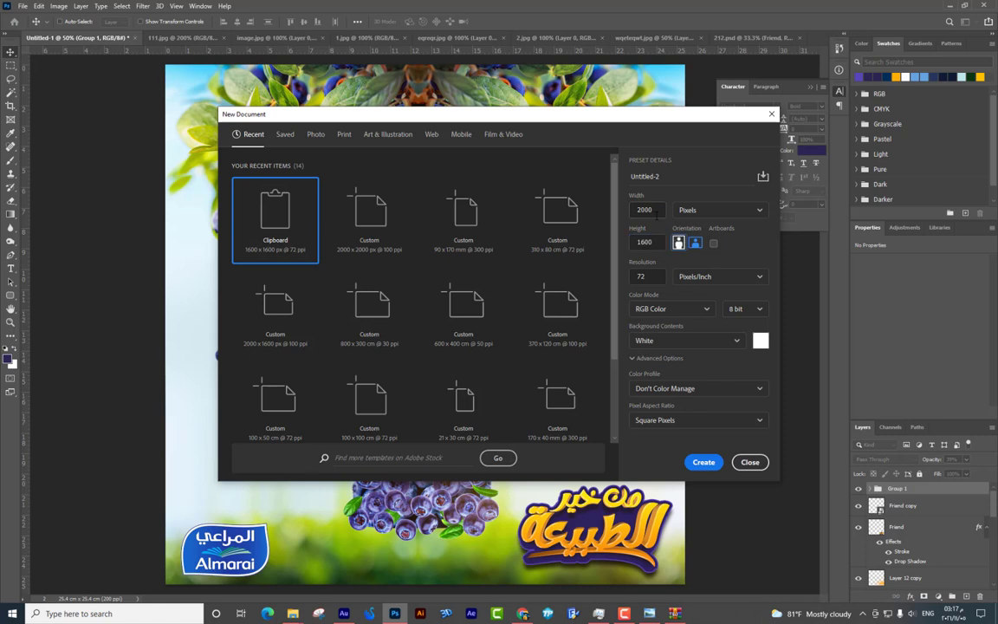
{"action": "double_click", "coordinate": [655, 242]}
{"action": "type", "text": "2"}
{"action": "type", "text": "0"}
{"action": "key", "text": "Tab"}
{"action": "type", "text": "1"}
{"action": "type", "text": "50"}
{"action": "key", "text": "Return"}
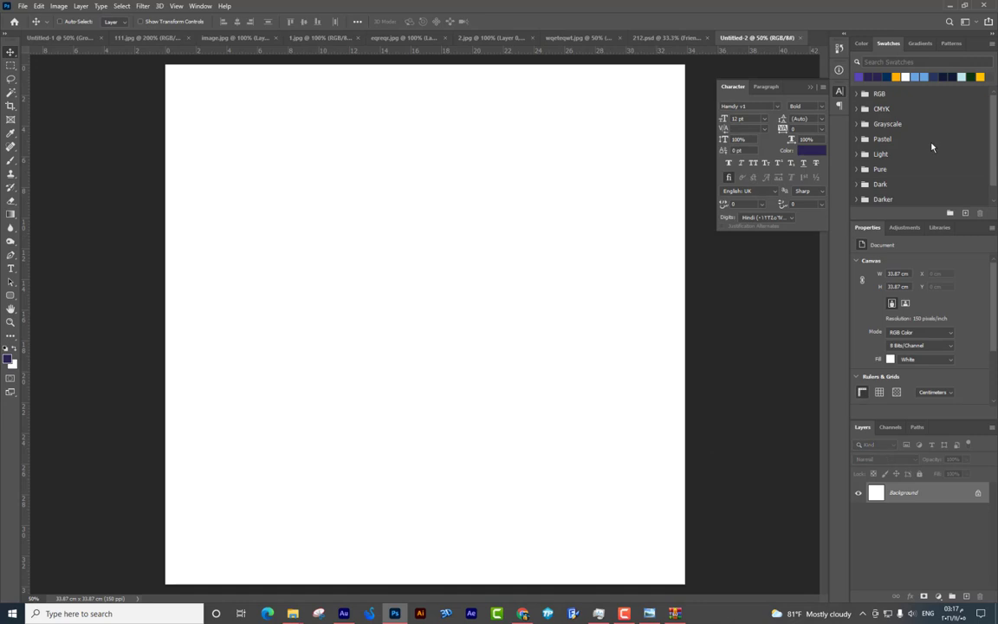
{"action": "left_click", "coordinate": [821, 88]}
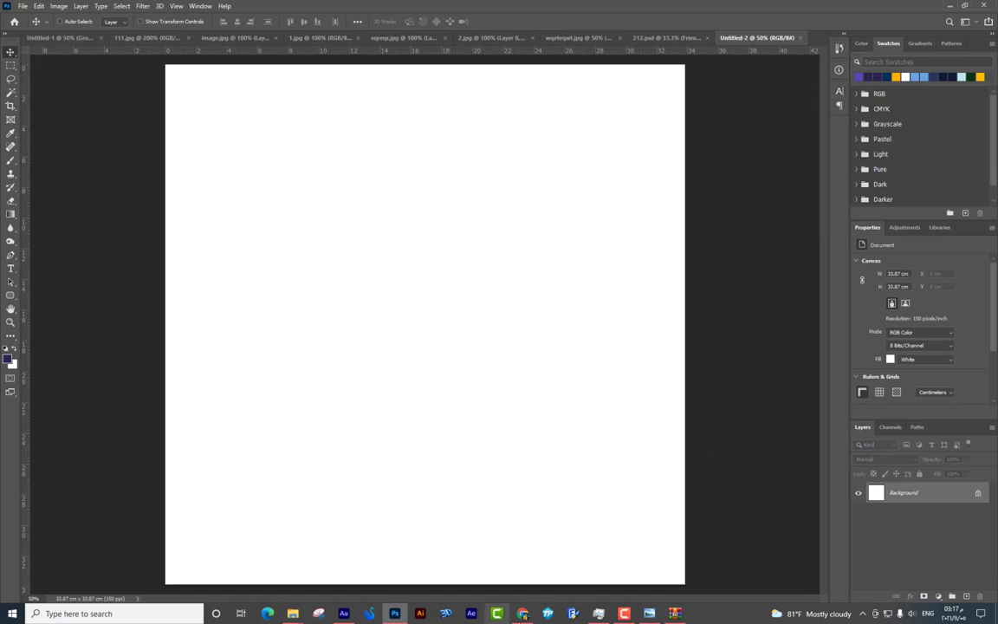
In Chrome, open a new tab and search Google Images for 'فراولة'.
{"action": "left_click", "coordinate": [531, 616]}
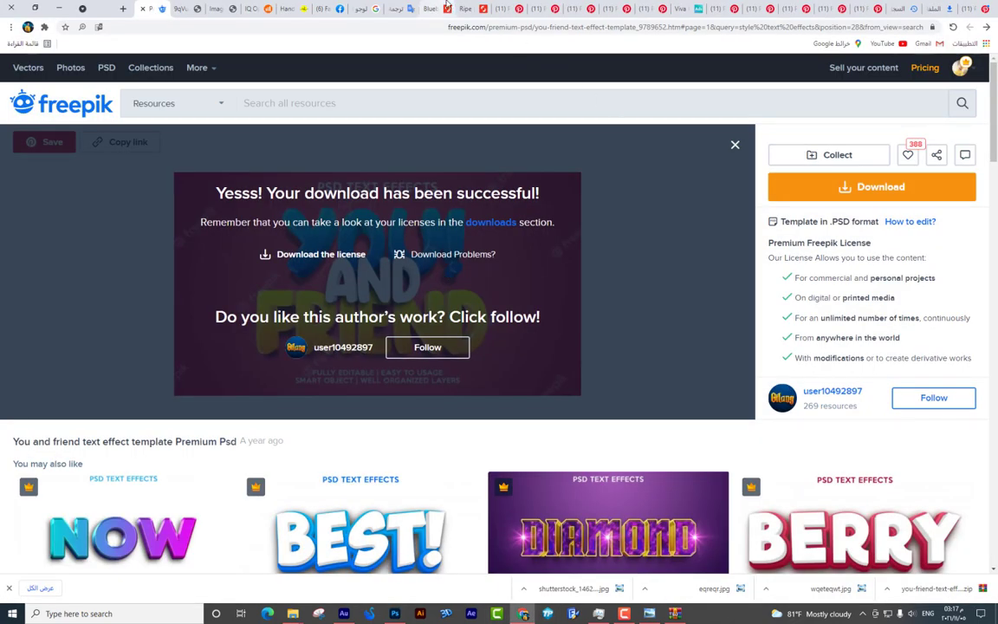
{"action": "left_click", "coordinate": [693, 9]}
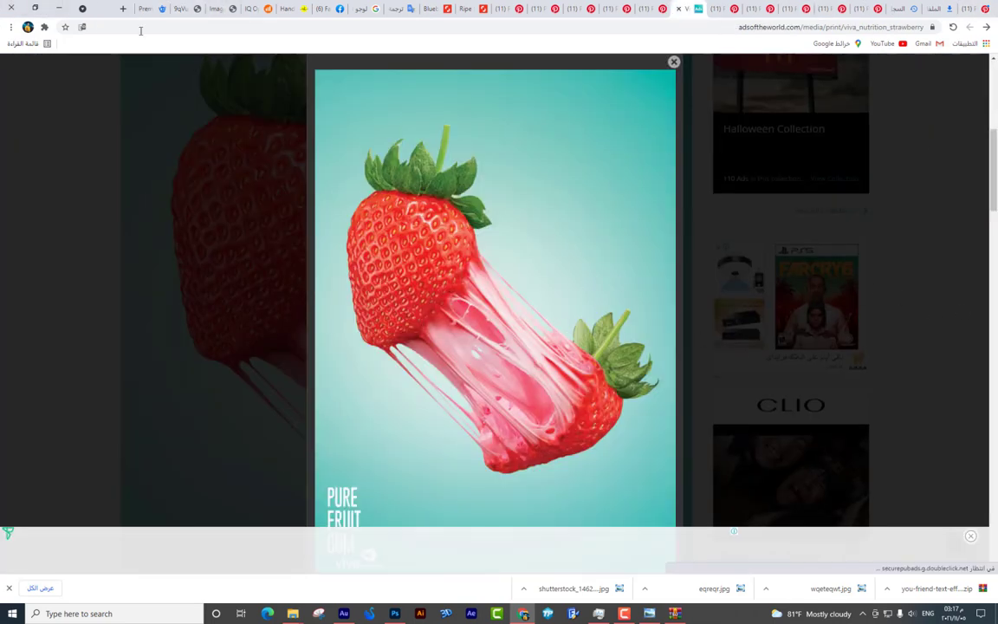
{"action": "left_click", "coordinate": [123, 8]}
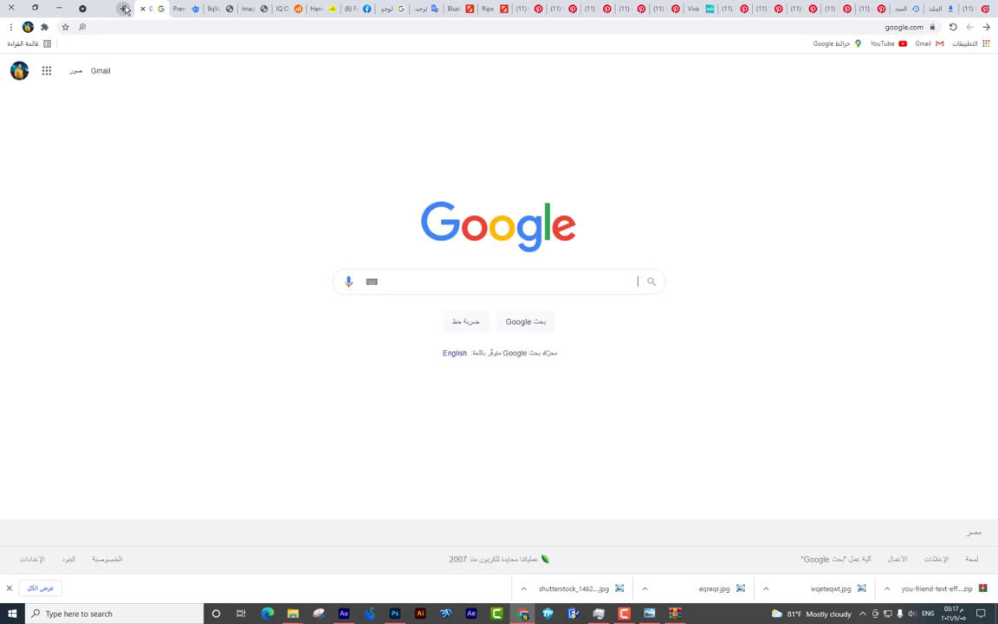
{"action": "left_click", "coordinate": [76, 71]}
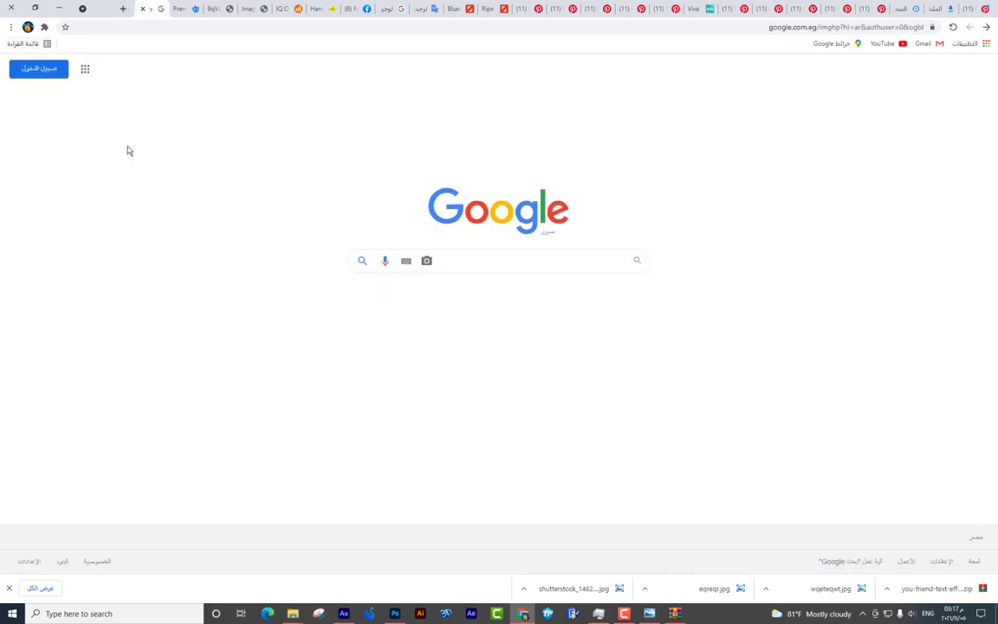
{"action": "type", "text": "g"}
{"action": "key", "text": "BackSpace"}
{"action": "type", "text": "ف"}
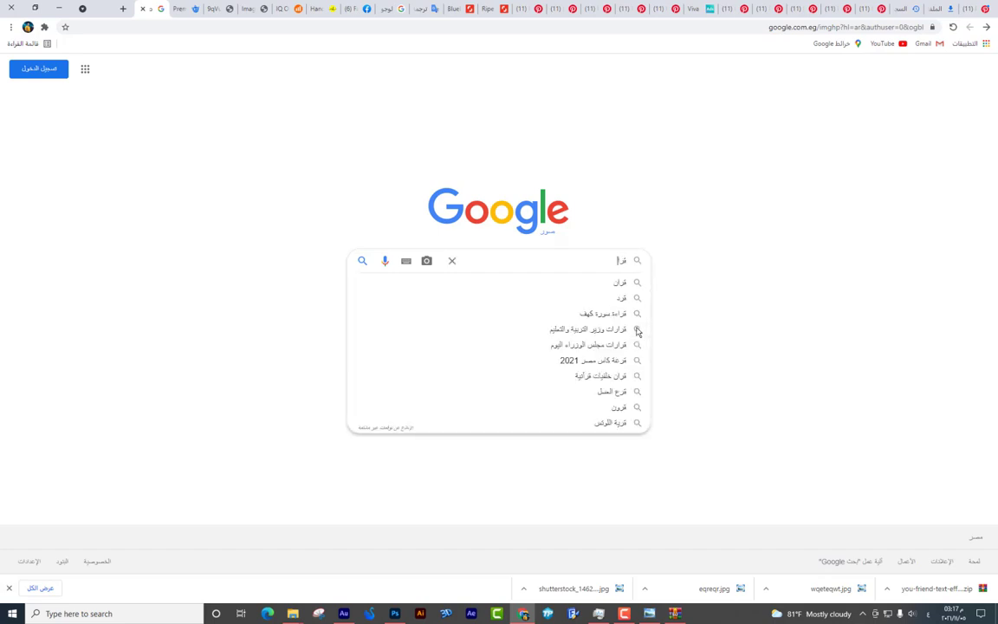
{"action": "type", "text": "راولة"}
{"action": "key", "text": "Return"}
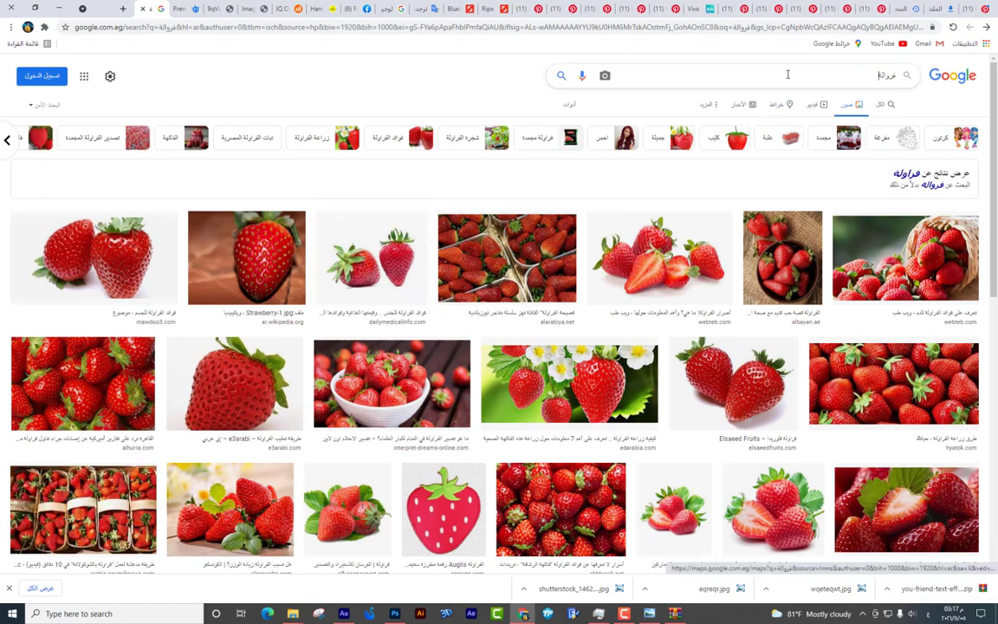
Refine the search to 'فراولة png' and preview a transparent strawberry image.
{"action": "left_click", "coordinate": [787, 74]}
{"action": "type", "text": "jpg"}
{"action": "key", "text": "BackSpace"}
{"action": "key", "text": "BackSpace"}
{"action": "key", "text": "BackSpace"}
{"action": "type", "text": "png"}
{"action": "key", "text": "Return"}
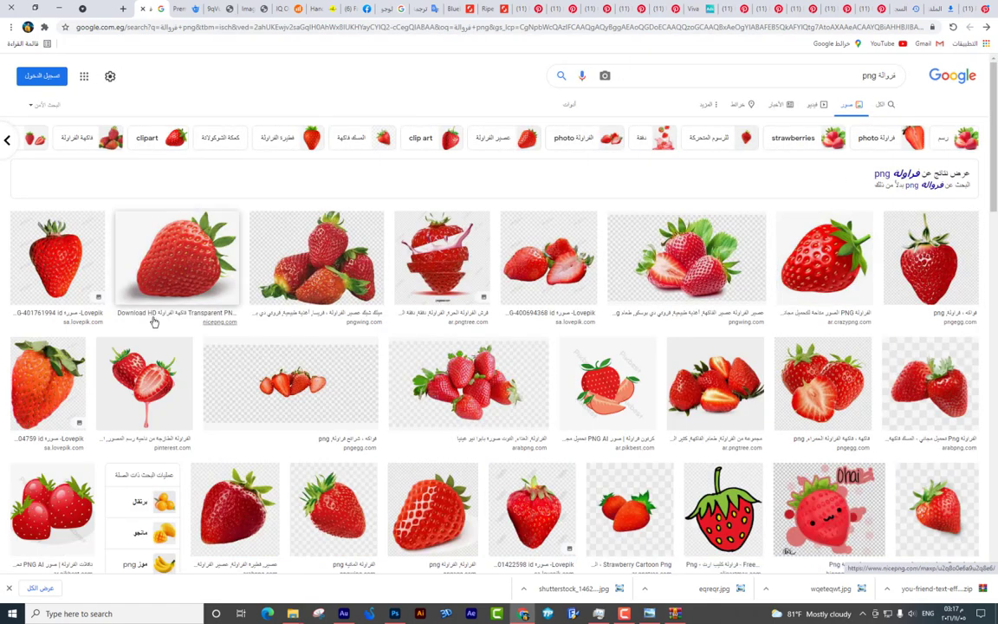
{"action": "scroll", "coordinate": [866, 173], "scroll_direction": "down", "scroll_amount": 1}
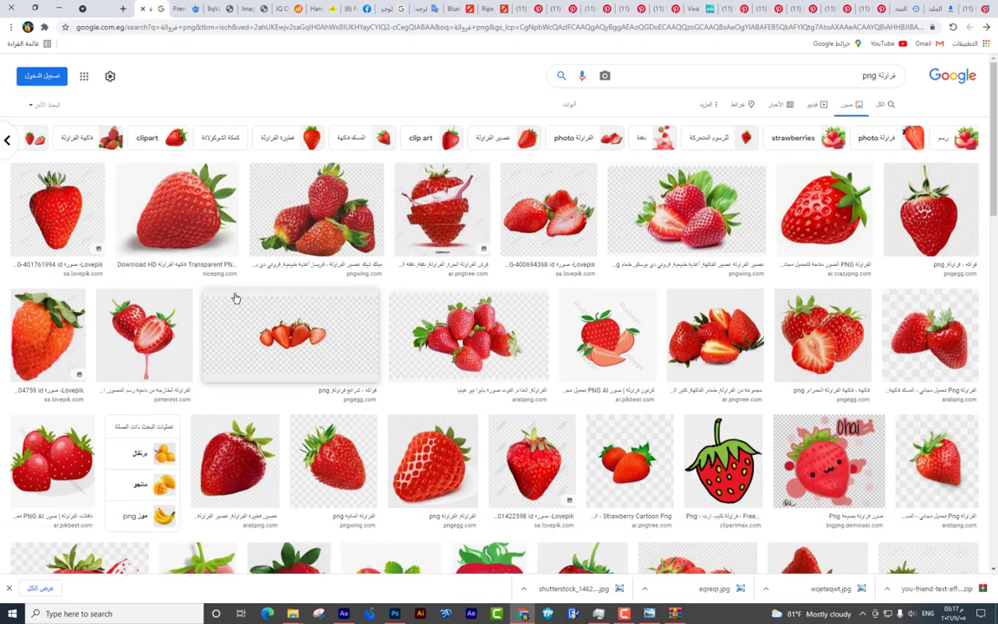
{"action": "left_click", "coordinate": [236, 442]}
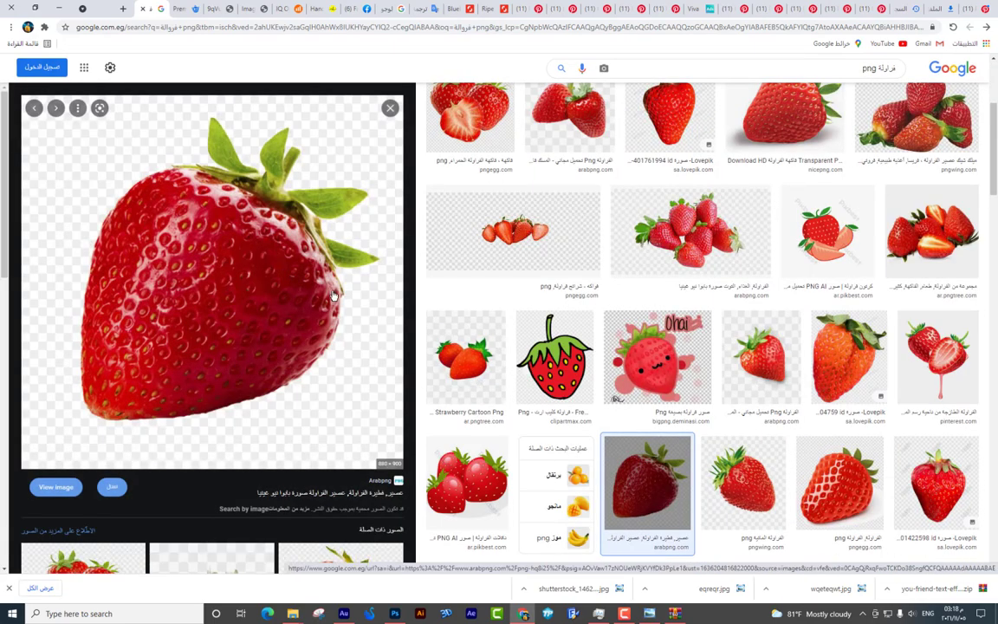
{"action": "key", "text": "alt+Tab"}
{"action": "key", "text": "Tab"}
{"action": "key", "text": "Tab"}
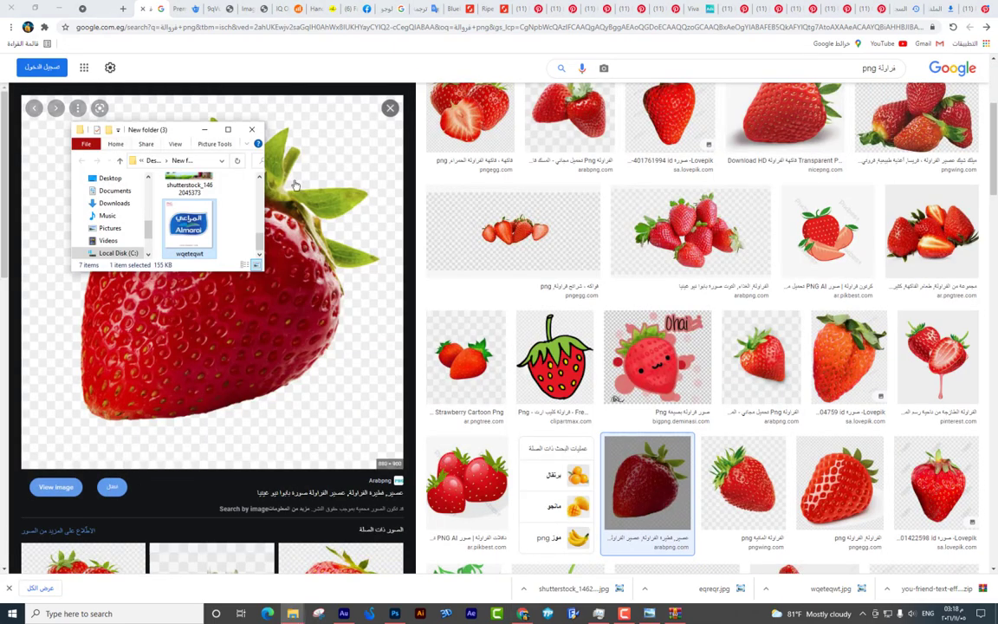
Open the downloaded pngwing.com strawberry from Downloads and preview its matching Chrome result.
{"action": "left_click", "coordinate": [228, 129]}
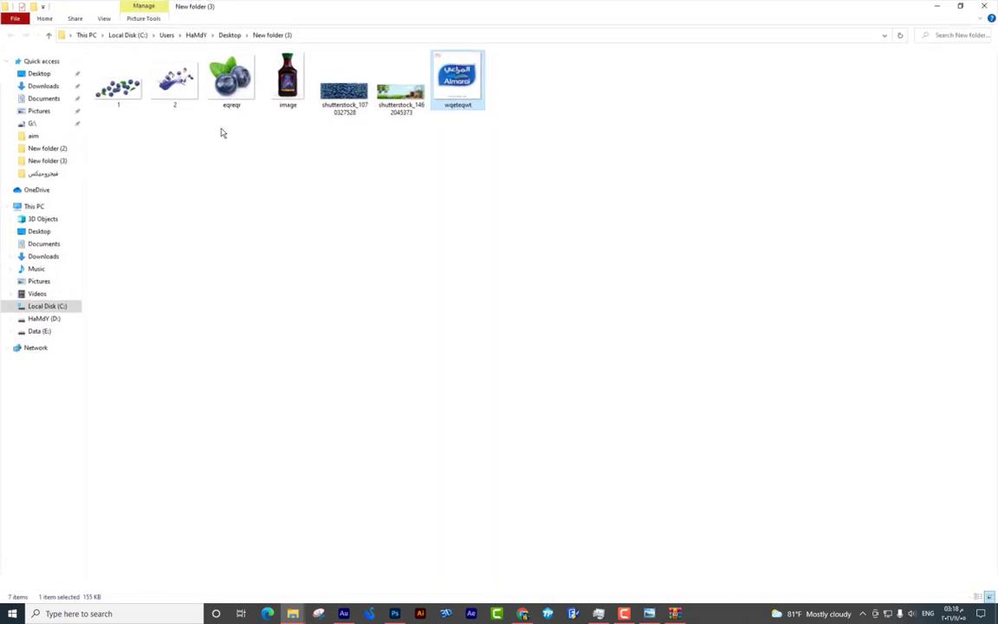
{"action": "left_click", "coordinate": [42, 85]}
{"action": "double_click", "coordinate": [183, 109]}
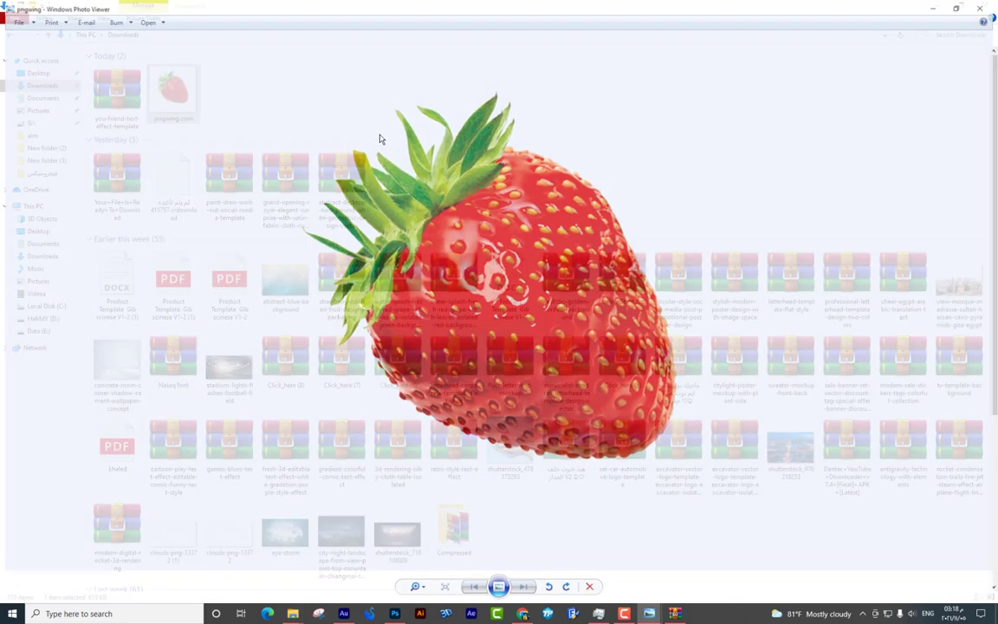
{"action": "key", "text": "alt+Tab"}
{"action": "key", "text": "alt+Tab"}
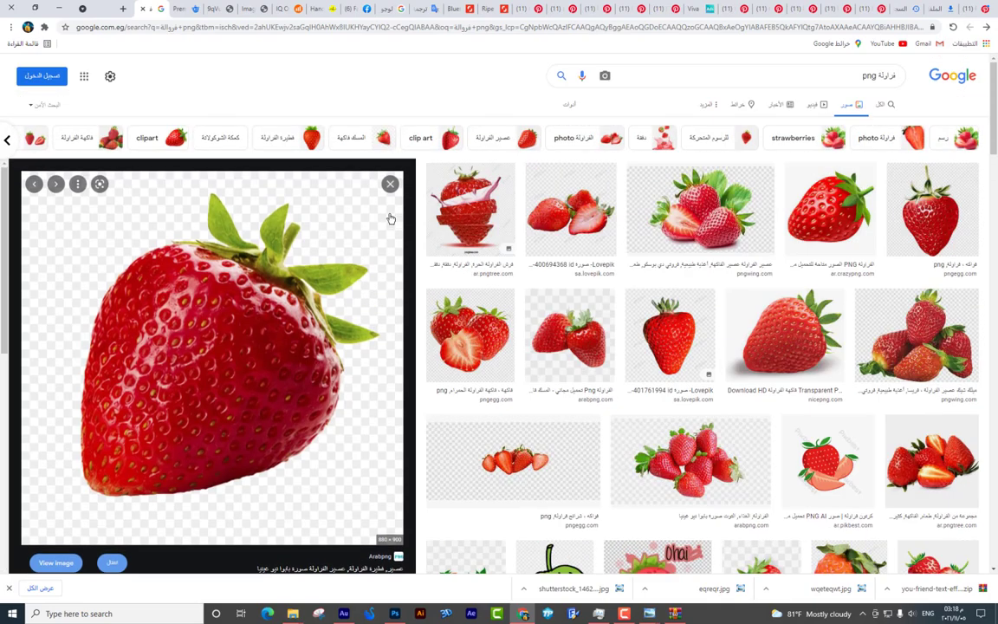
{"action": "left_click", "coordinate": [390, 184]}
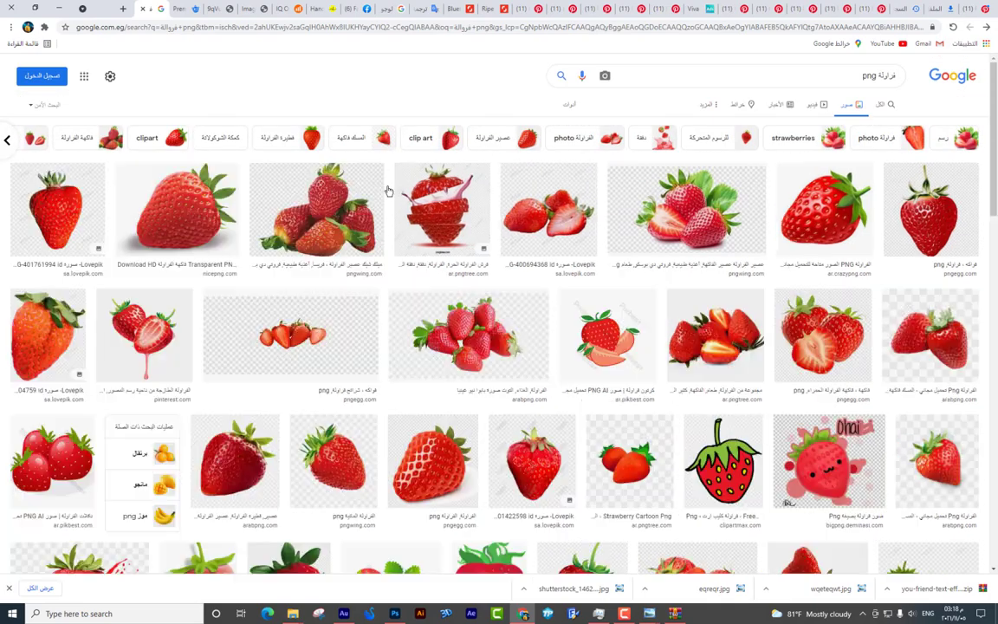
{"action": "left_click", "coordinate": [334, 460]}
{"action": "key", "text": "alt+Tab"}
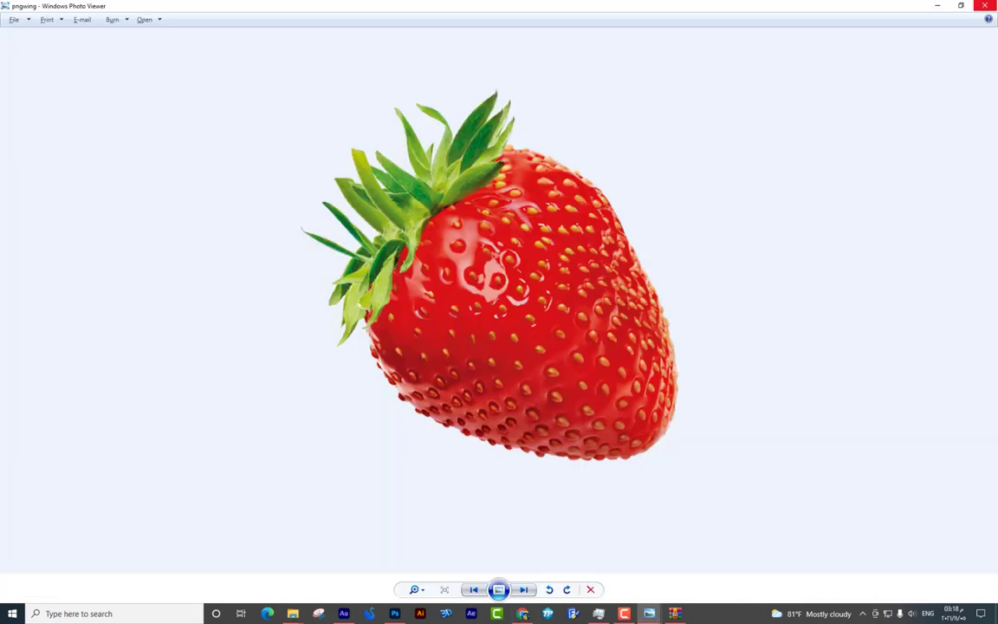
{"action": "key", "text": "alt+Tab"}
Place the pngwing.com strawberry into Untitled-2, scaled down and shifted left.
{"action": "mouse_move", "coordinate": [173, 91]}
{"action": "left_mouse_down"}
{"action": "mouse_move", "coordinate": [295, 276]}
{"action": "mouse_move", "coordinate": [389, 617]}
{"action": "mouse_move", "coordinate": [507, 281]}
{"action": "left_mouse_up"}
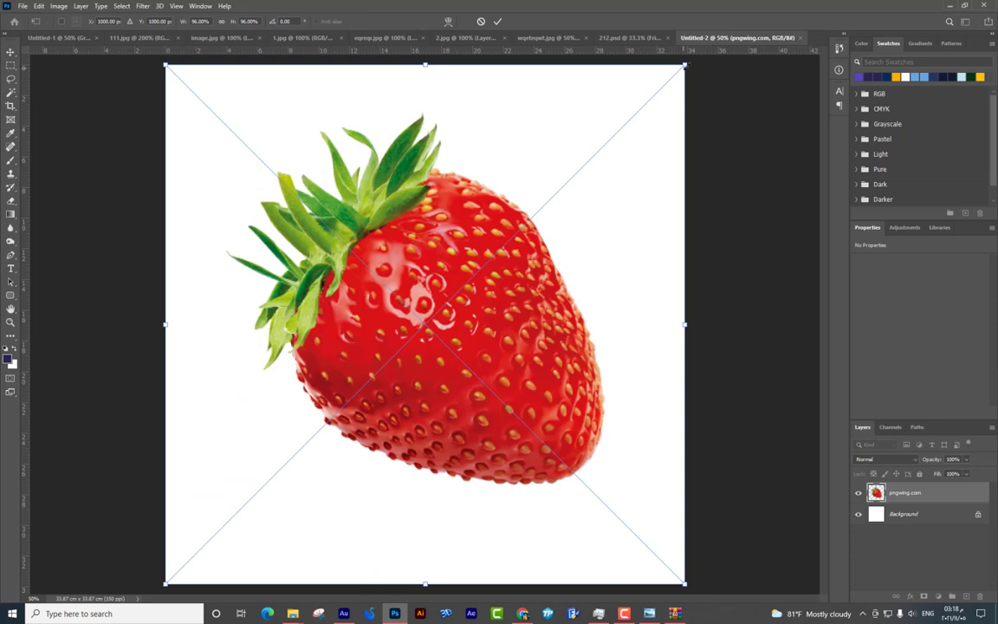
{"action": "mouse_move", "coordinate": [684, 65]}
{"action": "left_mouse_down"}
{"action": "mouse_move", "coordinate": [557, 189]}
{"action": "mouse_move", "coordinate": [561, 314]}
{"action": "left_mouse_up"}
{"action": "key", "text": "Return"}
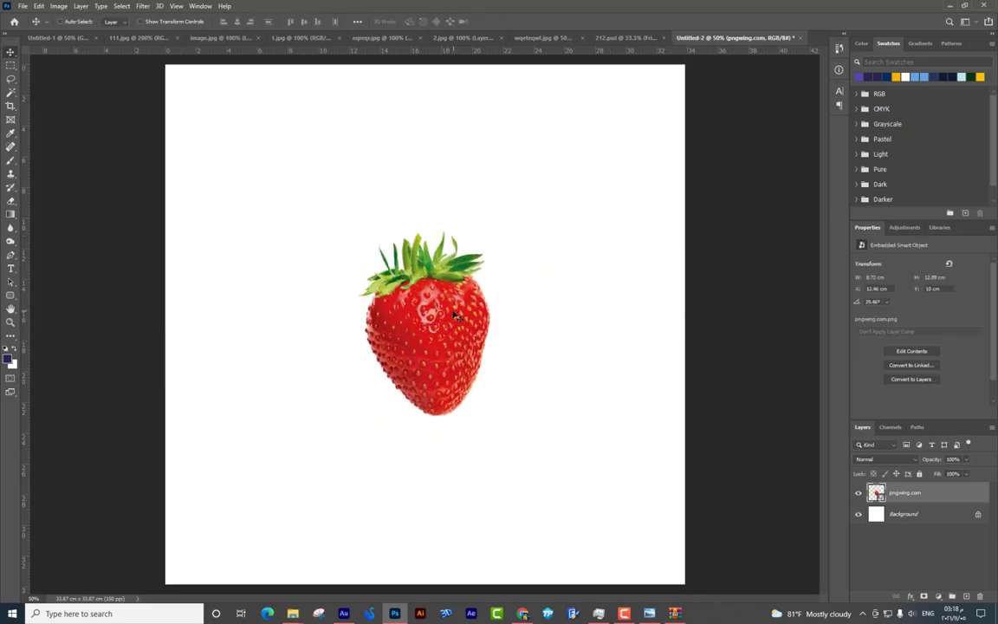
{"action": "left_click_drag", "start_coordinate": [457, 317], "coordinate": [370, 315]}
Rotate the strawberry upright with Ctrl+T and nudge it into position.
{"action": "key", "text": "ctrl+t"}
{"action": "left_click_drag", "start_coordinate": [465, 268], "coordinate": [464, 316]}
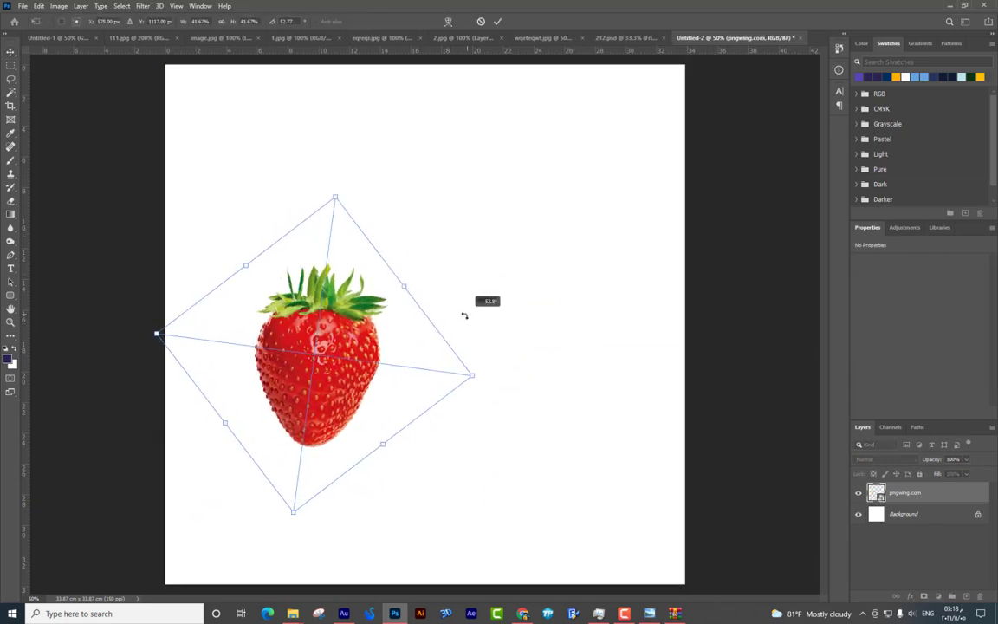
{"action": "key", "text": "Return"}
{"action": "mouse_move", "coordinate": [383, 307]}
{"action": "left_mouse_down"}
{"action": "mouse_move", "coordinate": [368, 318]}
{"action": "mouse_move", "coordinate": [553, 322]}
{"action": "left_mouse_up"}
Create a vertically flipped mirror copy of the strawberry.
{"action": "key", "text": "ctrl+t"}
{"action": "right_click", "coordinate": [563, 374]}
{"action": "left_click", "coordinate": [607, 451]}
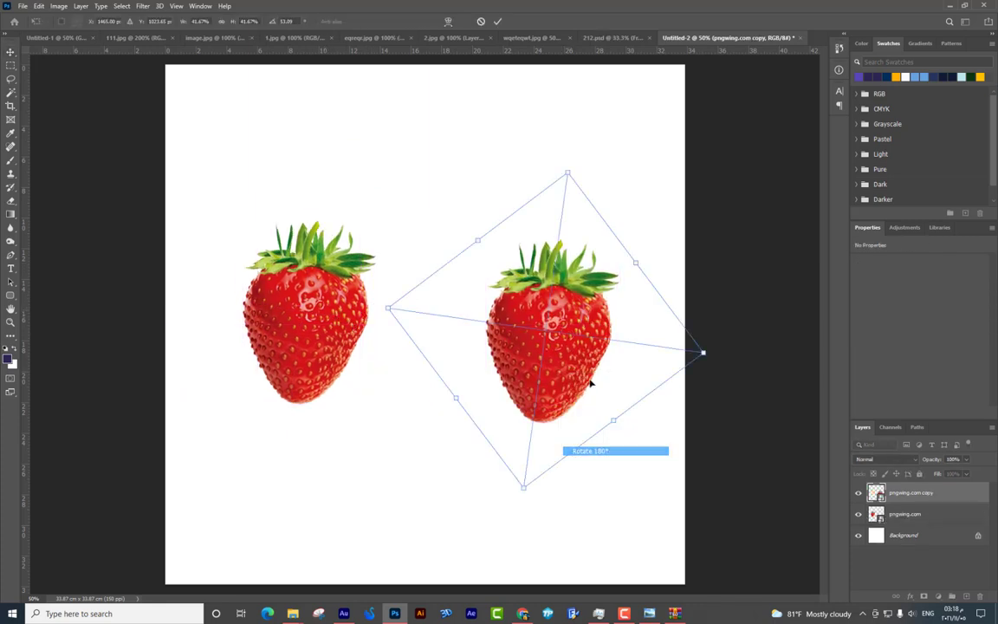
{"action": "right_click", "coordinate": [590, 381]}
{"action": "left_click", "coordinate": [615, 543]}
{"action": "key", "text": "Return"}
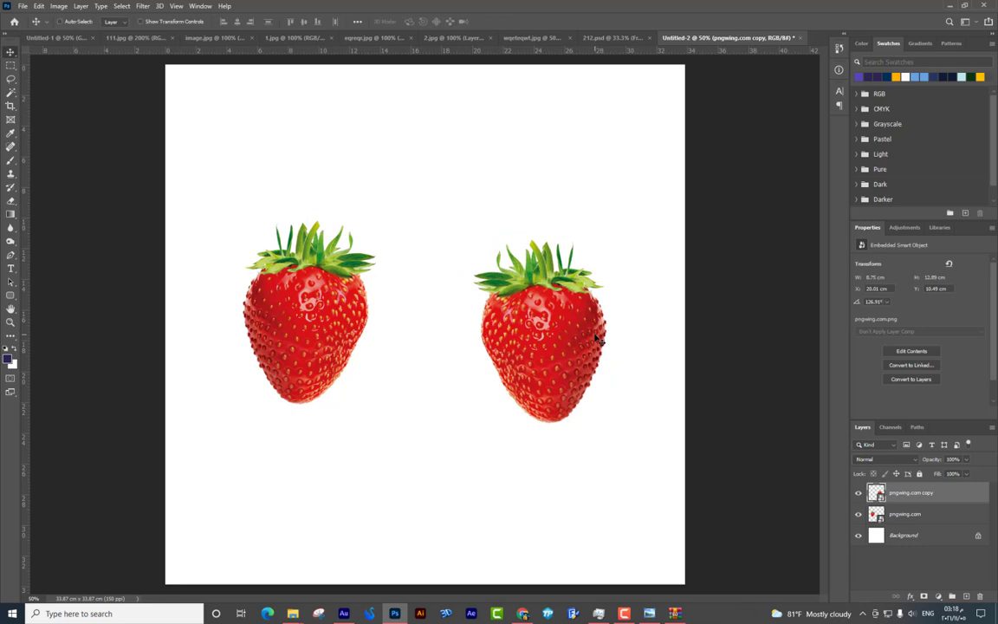
Rotate the right copy, then delete it and move the remaining strawberry right.
{"action": "key", "text": "ctrl+t"}
{"action": "left_click_drag", "start_coordinate": [668, 300], "coordinate": [674, 290]}
{"action": "key", "text": "Return"}
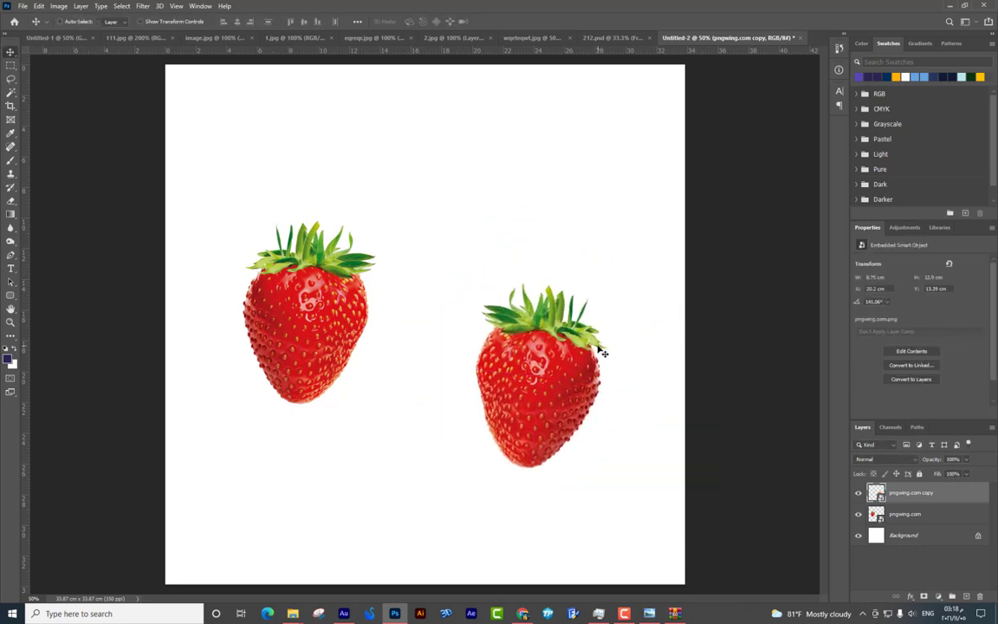
{"action": "key", "text": "Delete"}
{"action": "left_click_drag", "start_coordinate": [334, 315], "coordinate": [390, 317]}
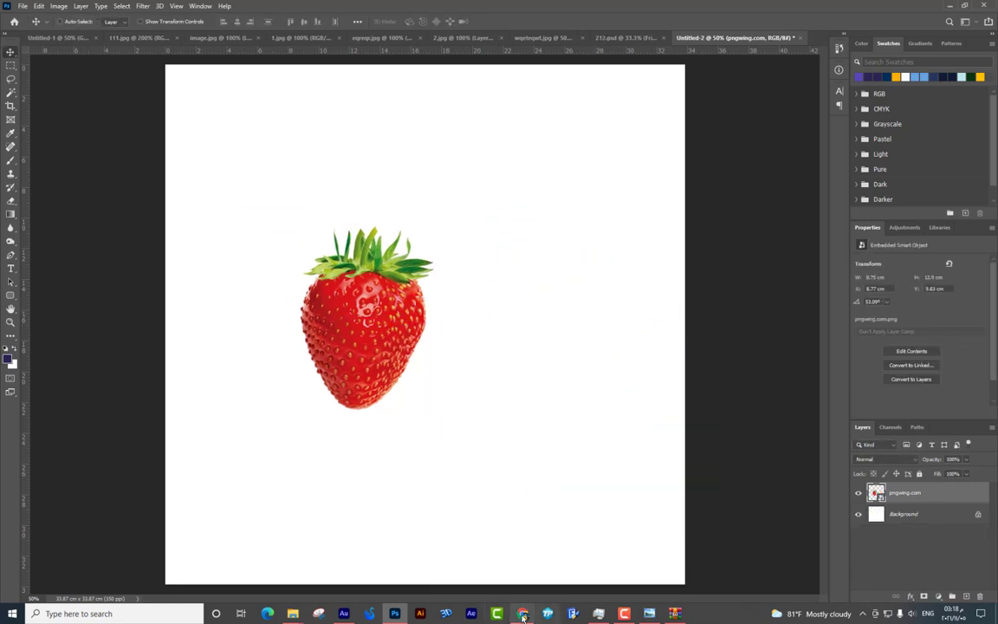
{"action": "key", "text": "alt+Tab"}
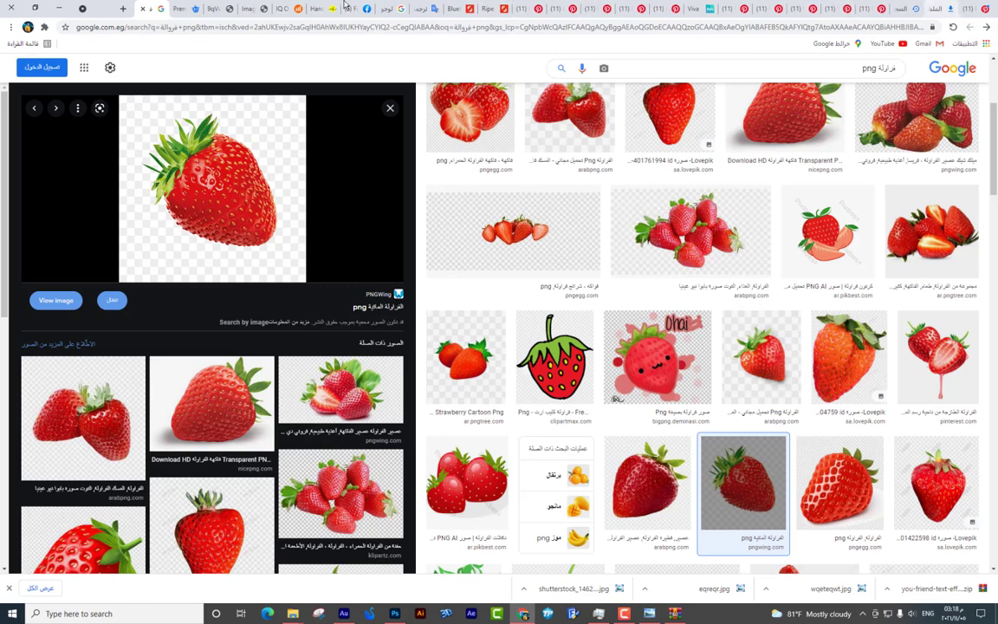
Translate Arabic 'جبنة موزاريلا' to 'Mozzarella Cheese', copy it, and open a new tab.
{"action": "left_click", "coordinate": [425, 7]}
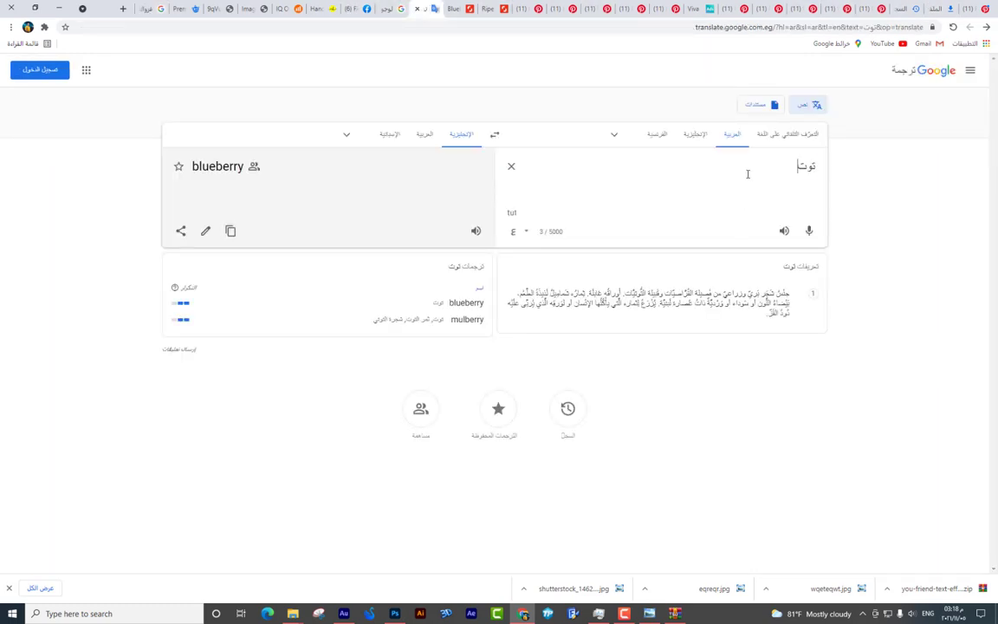
{"action": "key", "text": "alt+shift"}
{"action": "type", "text": "جبنة"}
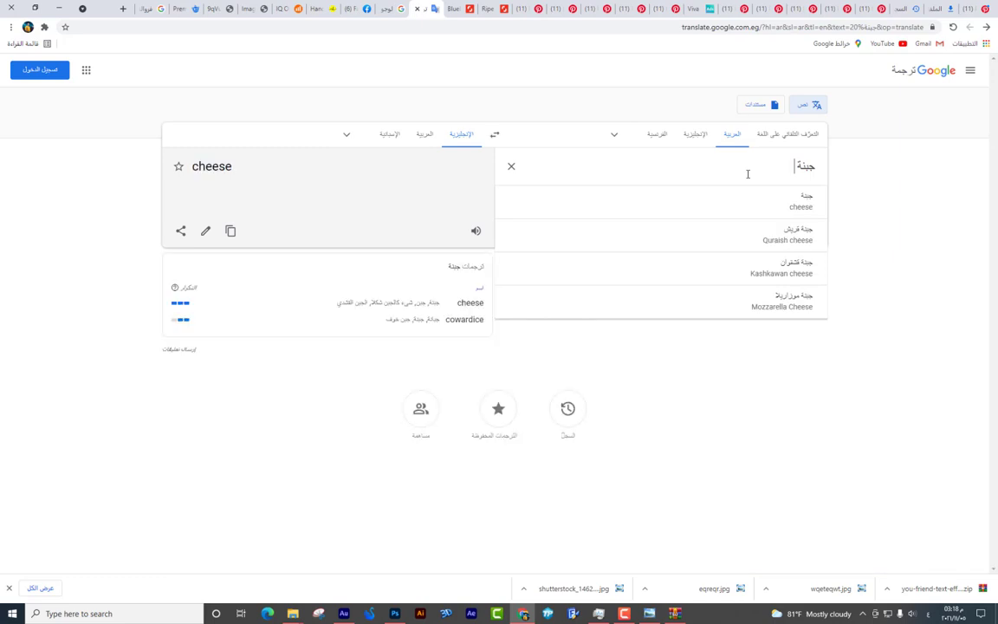
{"action": "type", "text": " م"}
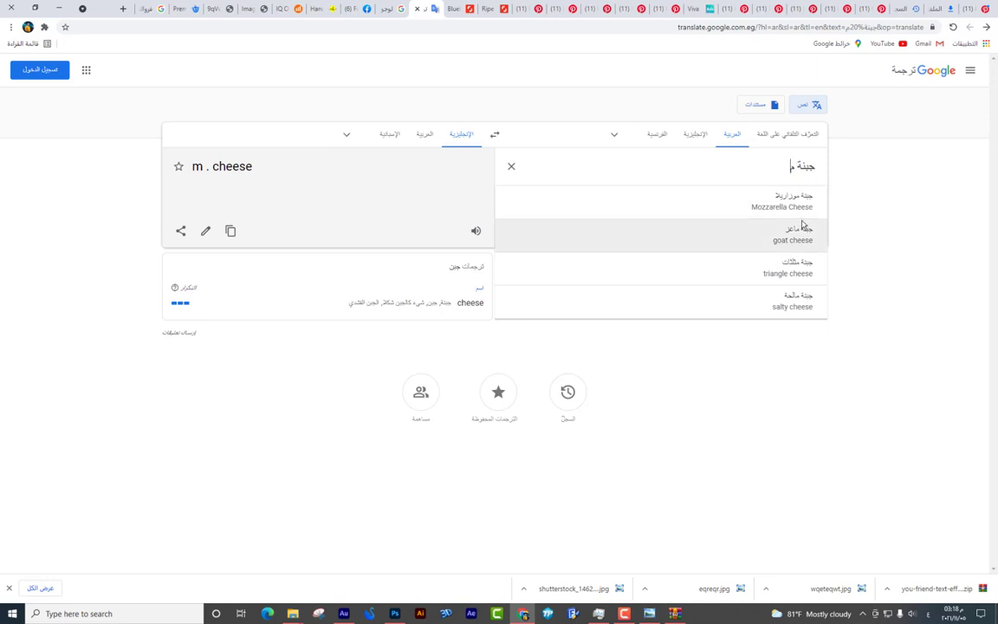
{"action": "left_click", "coordinate": [650, 201]}
{"action": "left_click", "coordinate": [230, 232]}
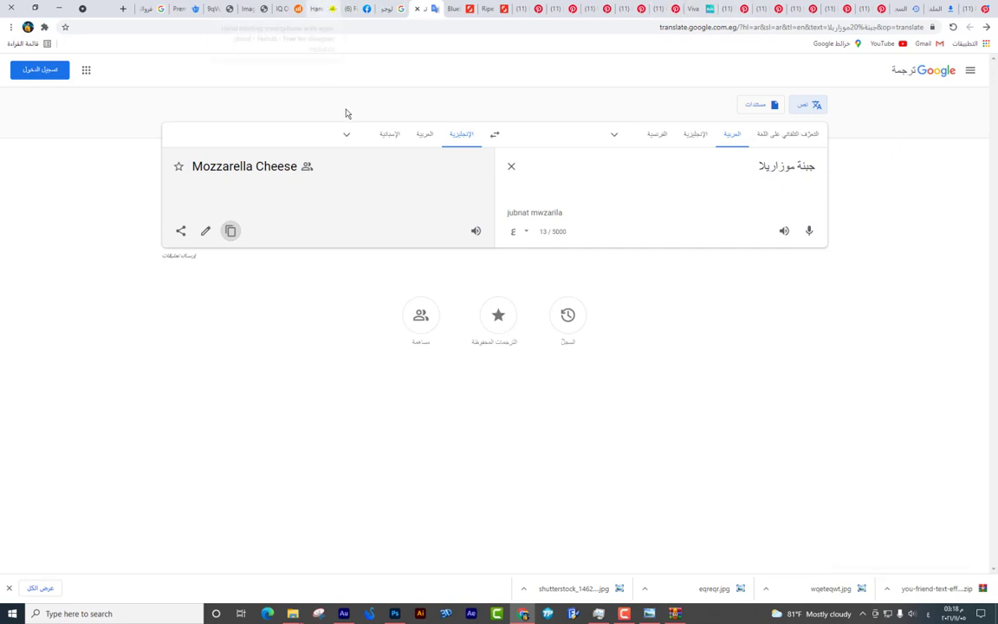
{"action": "left_click", "coordinate": [122, 8]}
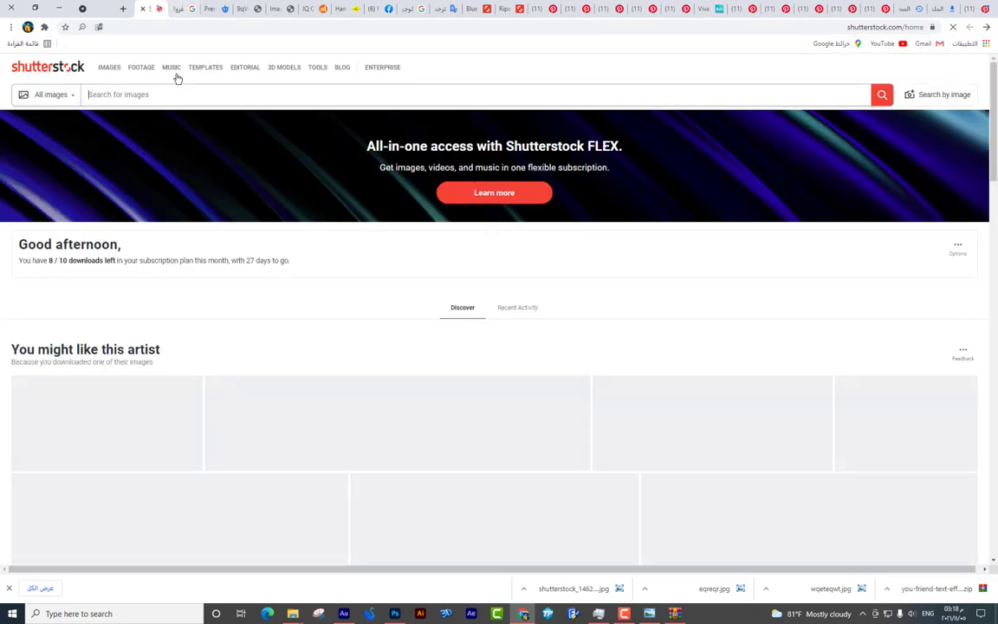
Search Shutterstock for 'Mozzarella Cheese' and open the stringy-cheese pizza slice image.
{"action": "left_click", "coordinate": [170, 85]}
{"action": "key", "text": "ctrl+v"}
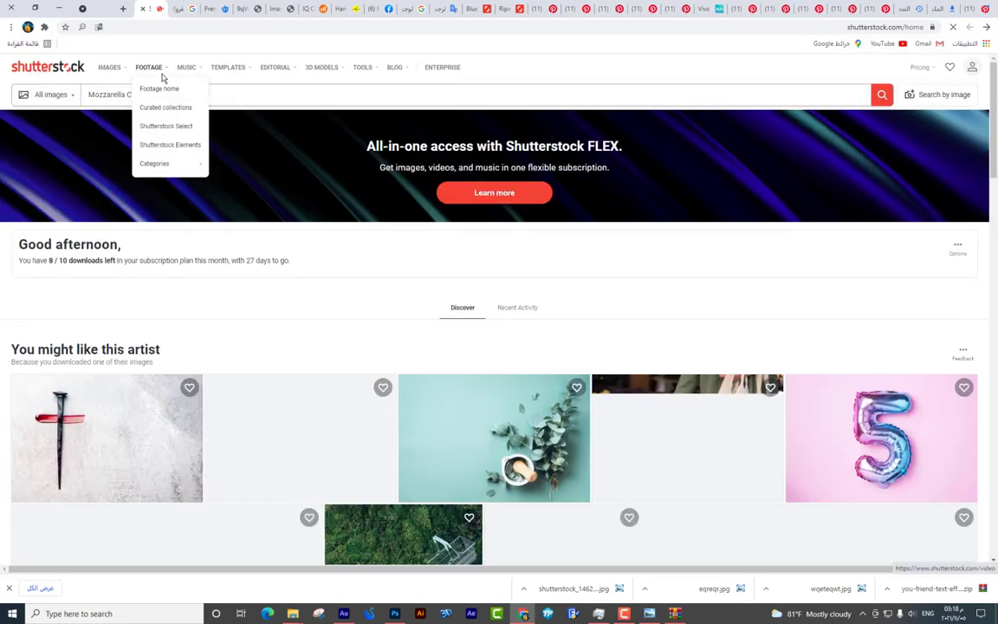
{"action": "key", "text": "Return"}
{"action": "scroll", "coordinate": [667, 167], "scroll_direction": "down", "scroll_amount": 1}
{"action": "scroll", "coordinate": [667, 168], "scroll_direction": "down", "scroll_amount": 3}
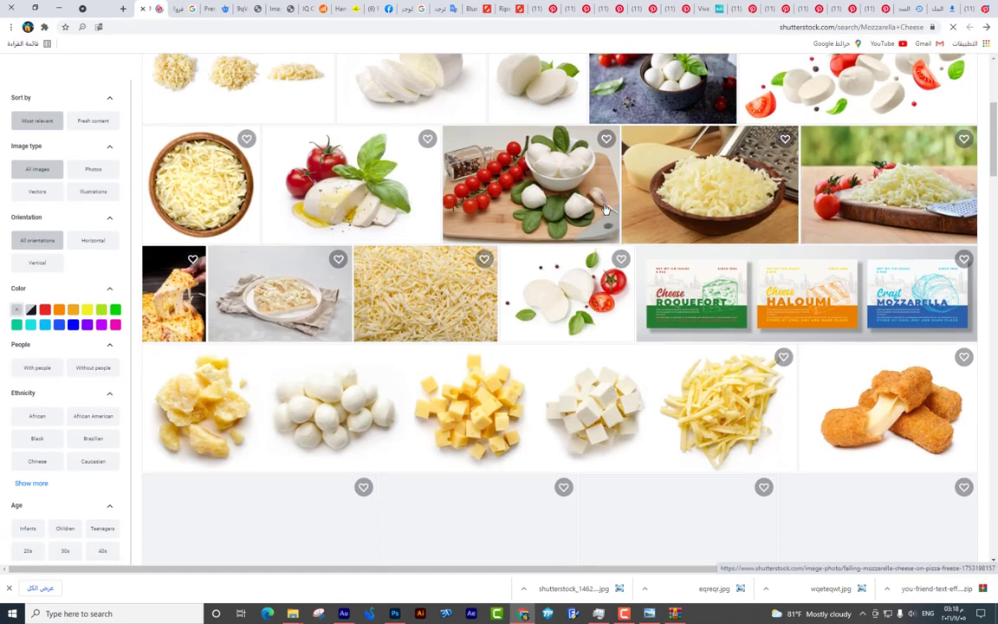
{"action": "scroll", "coordinate": [642, 186], "scroll_direction": "down", "scroll_amount": 3}
{"action": "scroll", "coordinate": [608, 205], "scroll_direction": "down", "scroll_amount": 3}
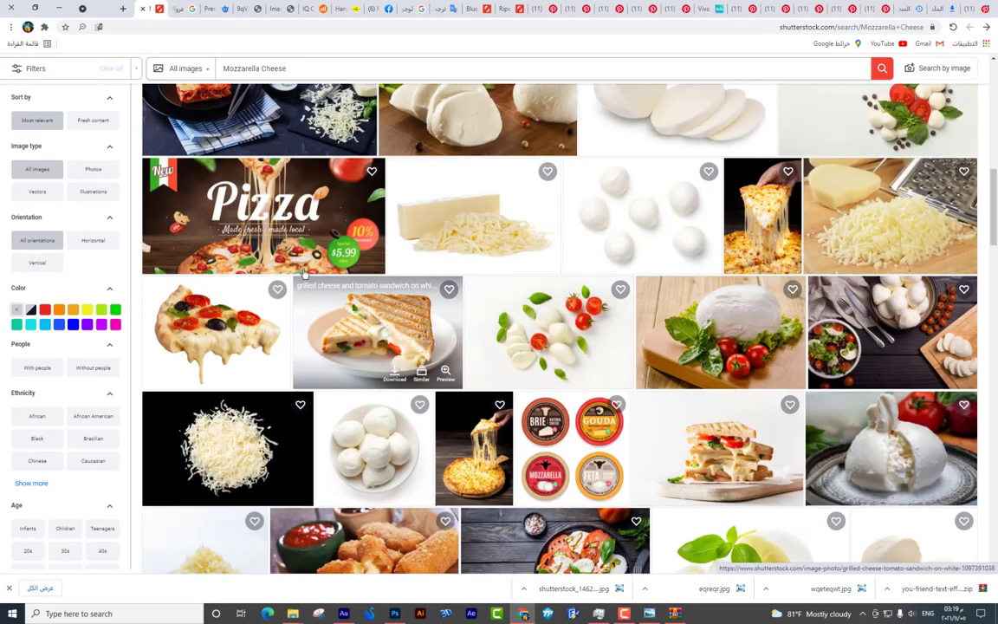
{"action": "mouse_move", "coordinate": [263, 216]}
{"action": "scroll", "coordinate": [277, 216], "scroll_direction": "down", "scroll_amount": 2}
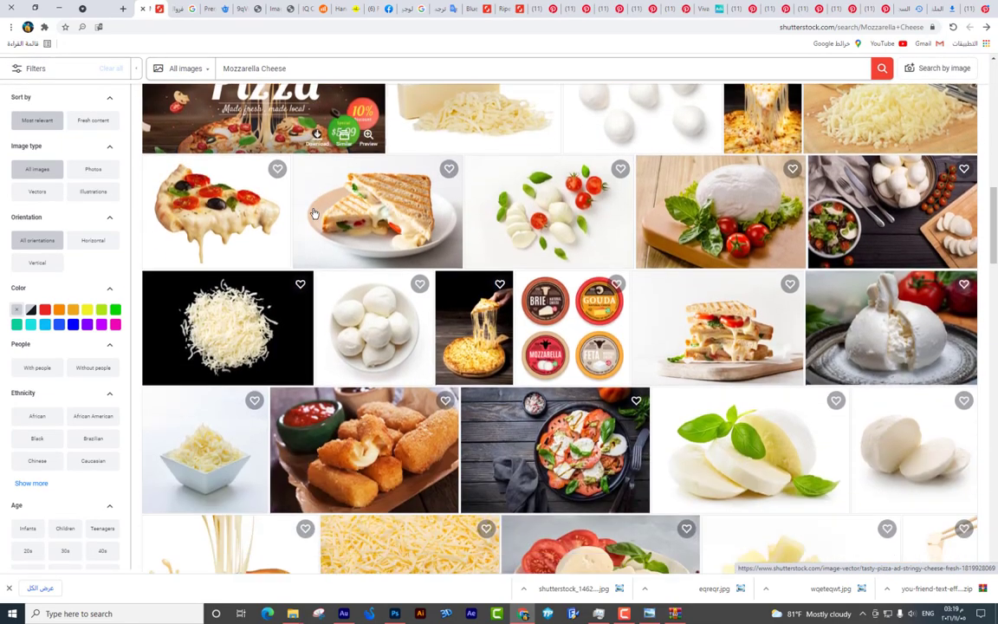
{"action": "scroll", "coordinate": [269, 252], "scroll_direction": "down", "scroll_amount": 3}
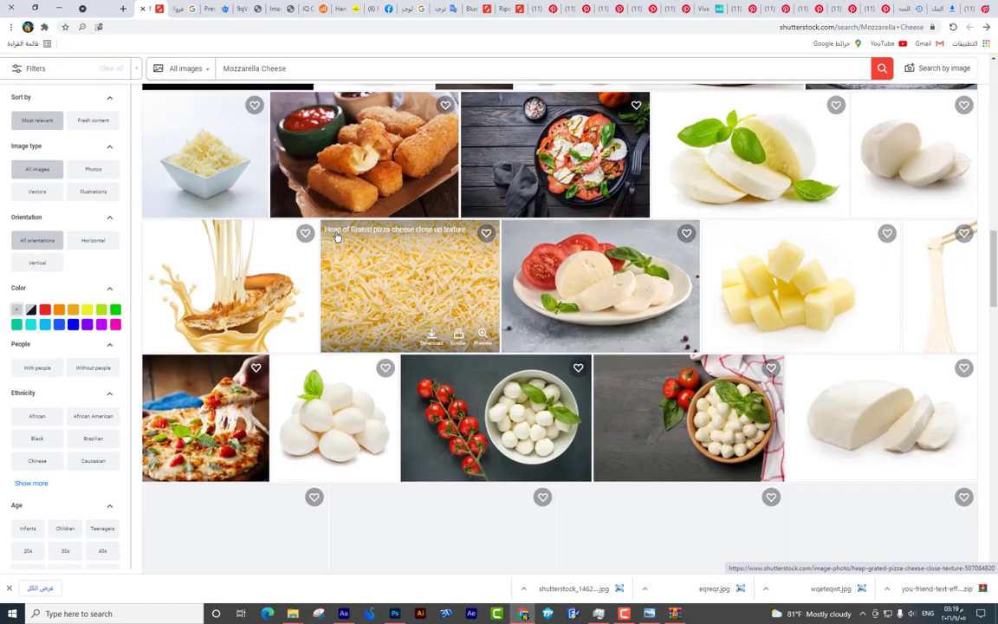
{"action": "left_click", "coordinate": [262, 275]}
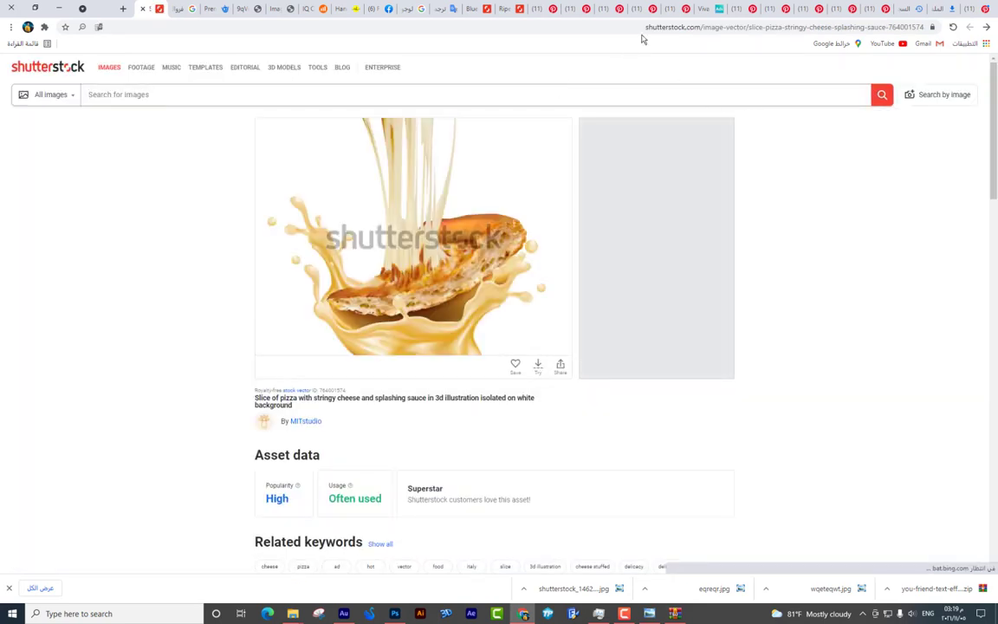
Copy the pizza-slice page's web address, then cycle windows back to the browser.
{"action": "left_click", "coordinate": [712, 9]}
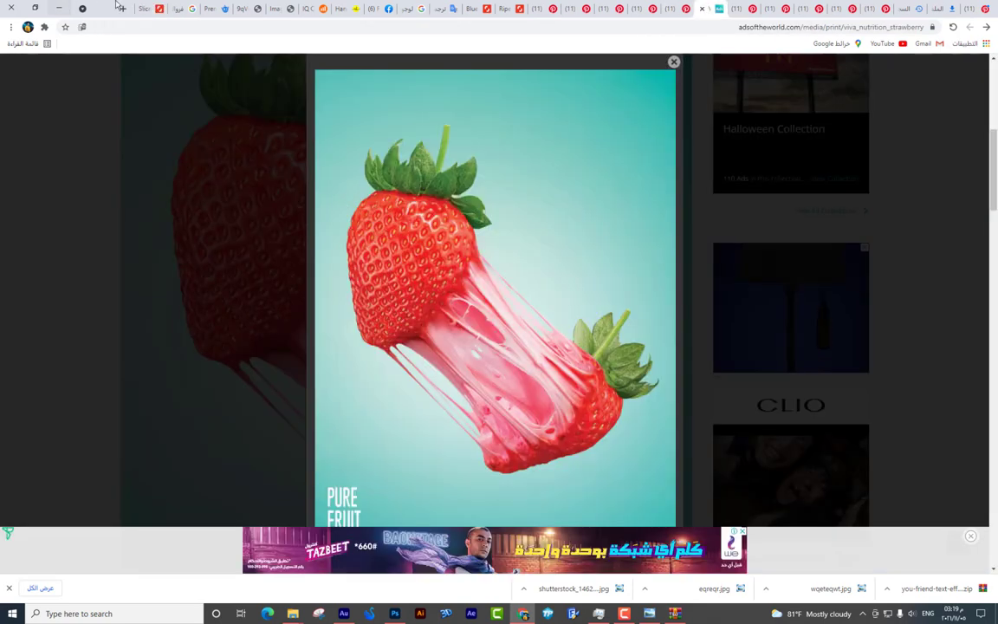
{"action": "key", "text": "ctrl+9"}
{"action": "left_click", "coordinate": [740, 26]}
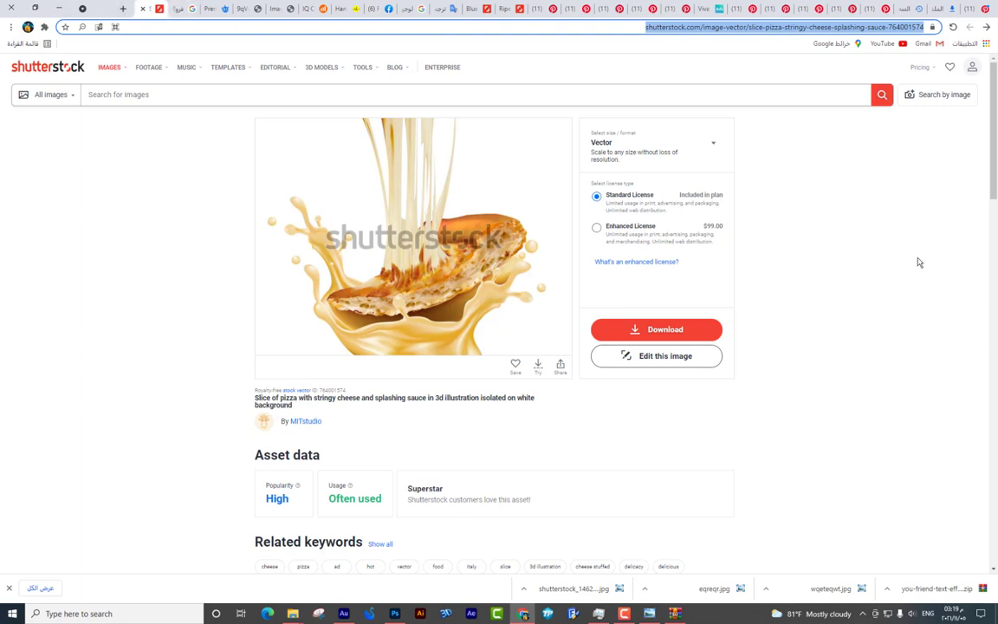
{"action": "key", "text": "alt+Tab"}
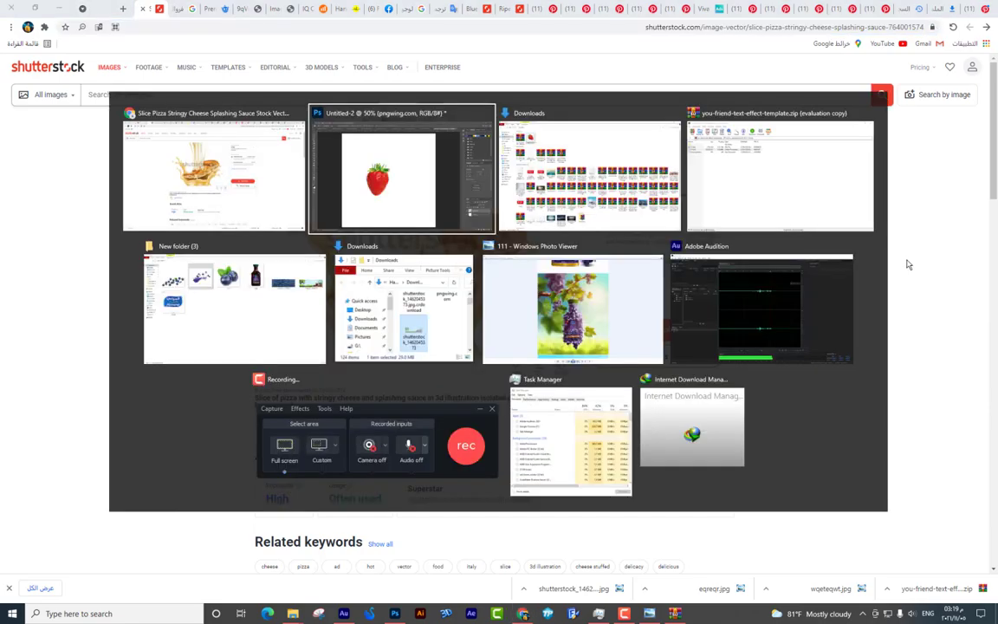
{"action": "key", "text": "Tab"}
{"action": "scroll", "coordinate": [637, 226], "scroll_direction": "down", "scroll_amount": 5}
{"action": "key", "text": "super+d"}
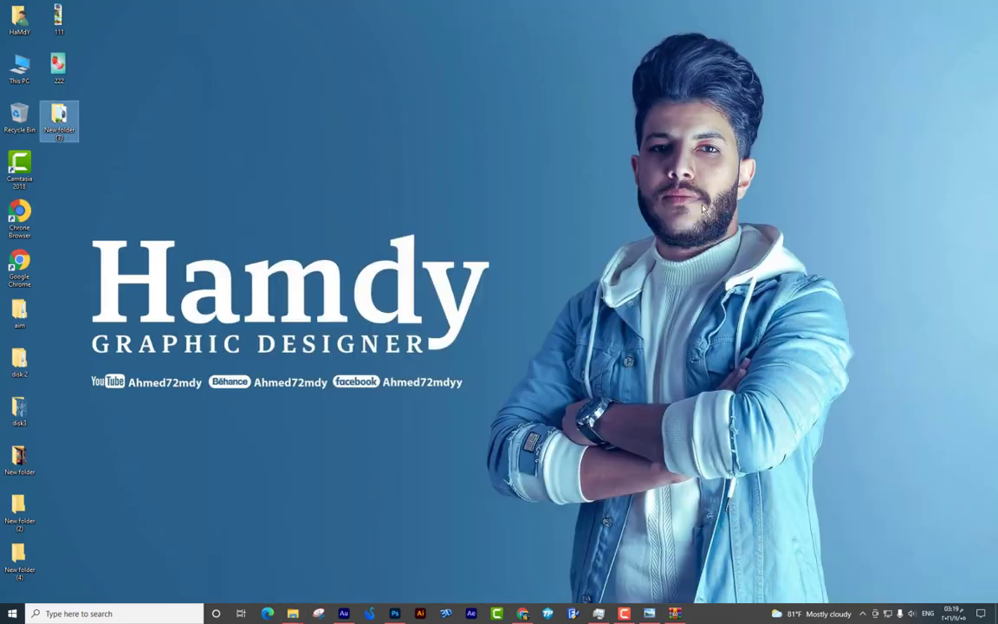
{"action": "key", "text": "super+d"}
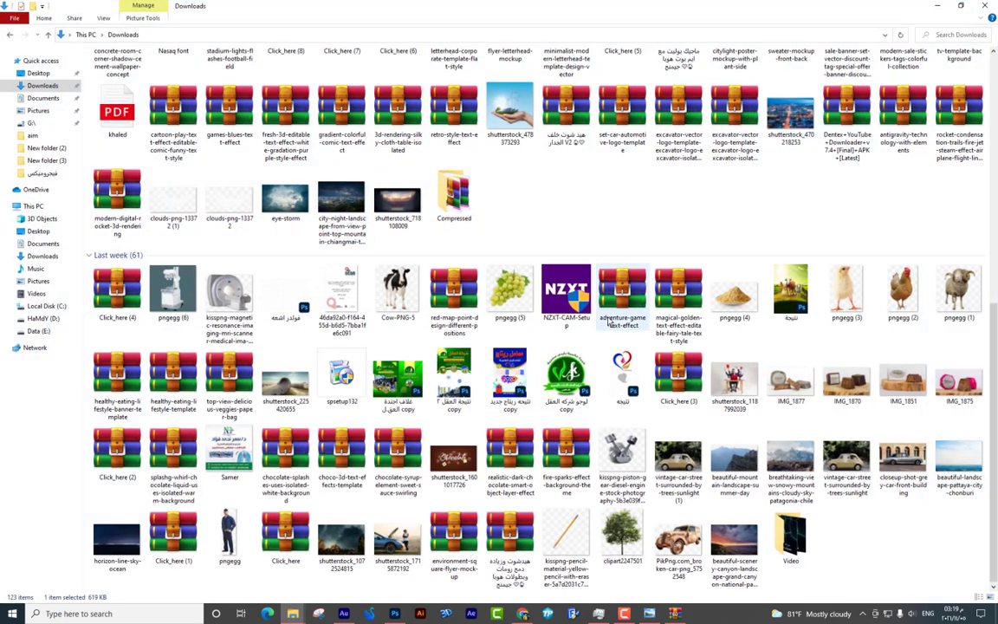
{"action": "key", "text": "alt+Tab"}
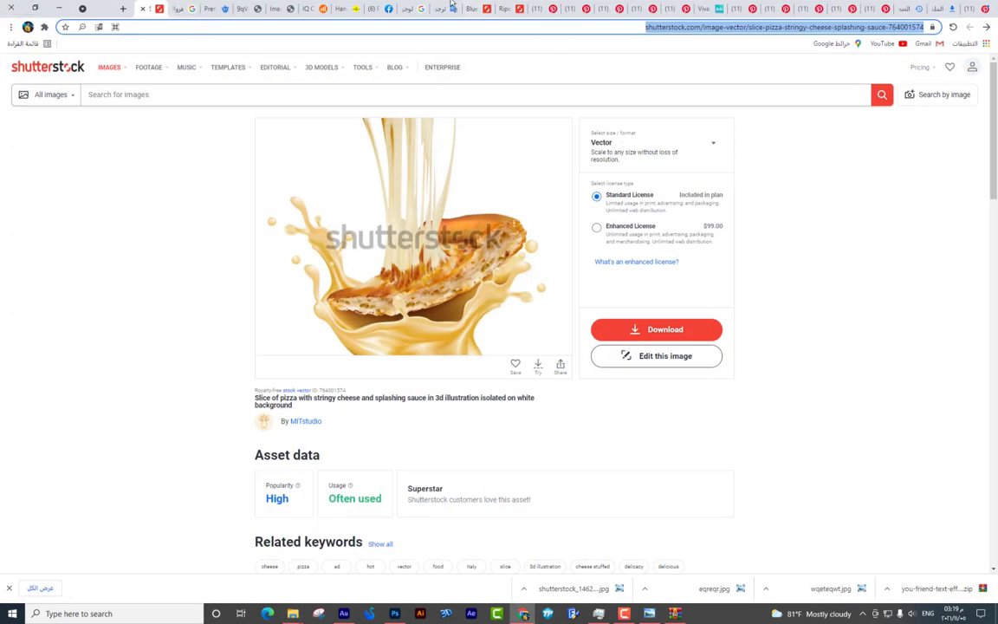
Paste the Shutterstock pizza URL into nohat.cc and view the found image.
{"action": "left_click", "coordinate": [347, 9]}
{"action": "left_click", "coordinate": [913, 111]}
{"action": "key", "text": "ctrl+v"}
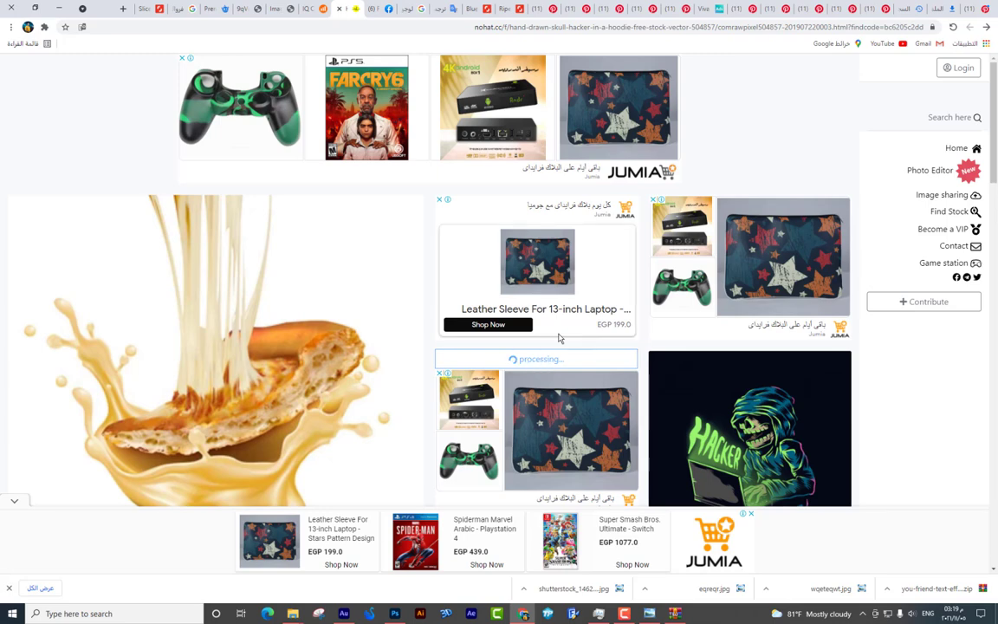
{"action": "left_click", "coordinate": [590, 356]}
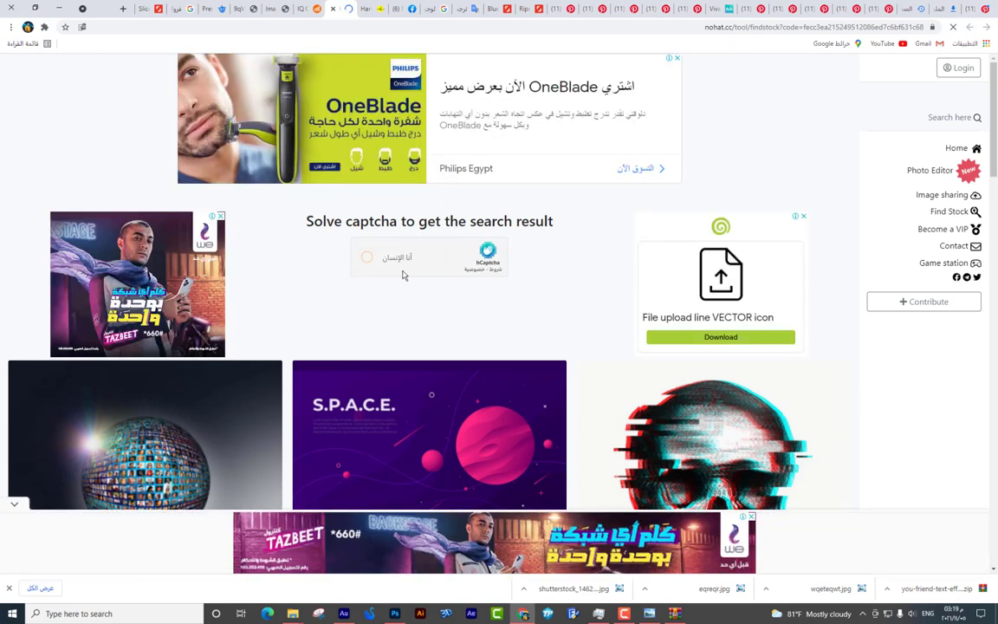
Solve the motorcycle hCaptcha, verify it, and skip the adf.ly ad.
{"action": "left_click", "coordinate": [367, 257]}
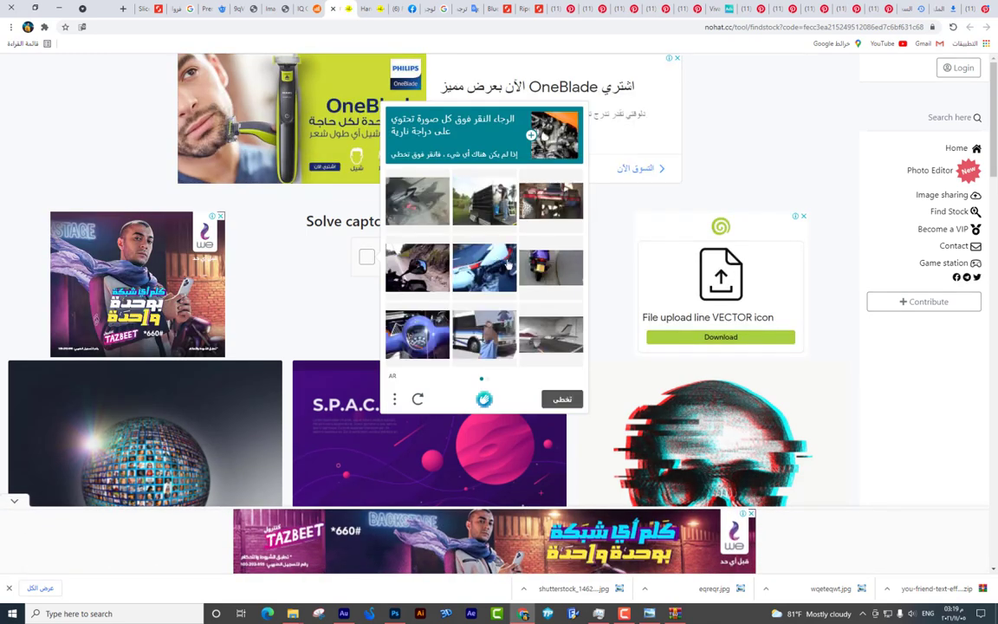
{"action": "left_click", "coordinate": [428, 330]}
{"action": "left_click", "coordinate": [551, 267]}
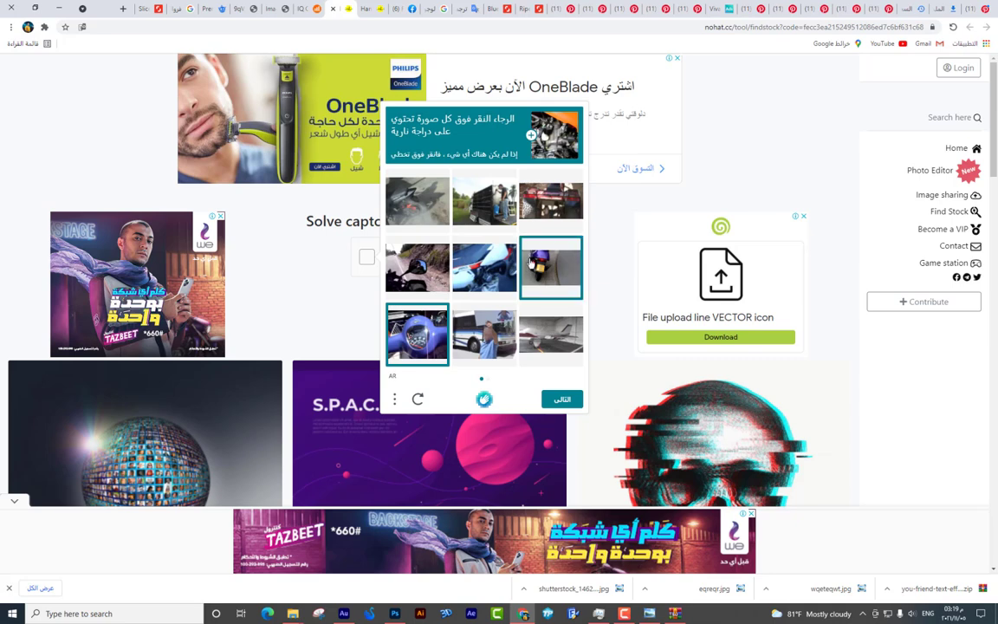
{"action": "left_click", "coordinate": [417, 267]}
{"action": "left_click", "coordinate": [571, 403]}
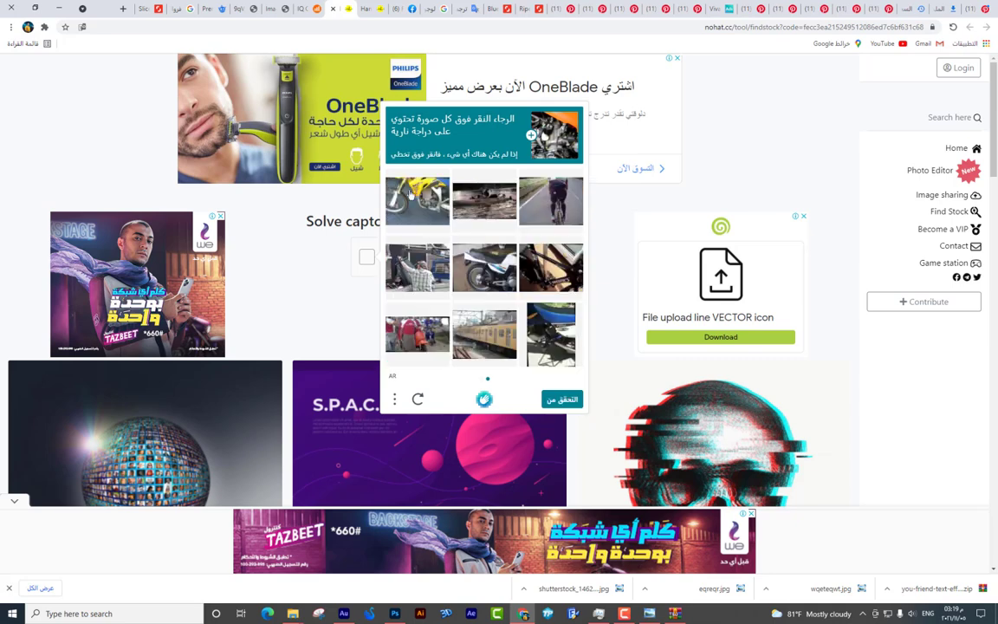
{"action": "left_click", "coordinate": [416, 185]}
{"action": "left_click", "coordinate": [525, 221]}
{"action": "left_click", "coordinate": [507, 252]}
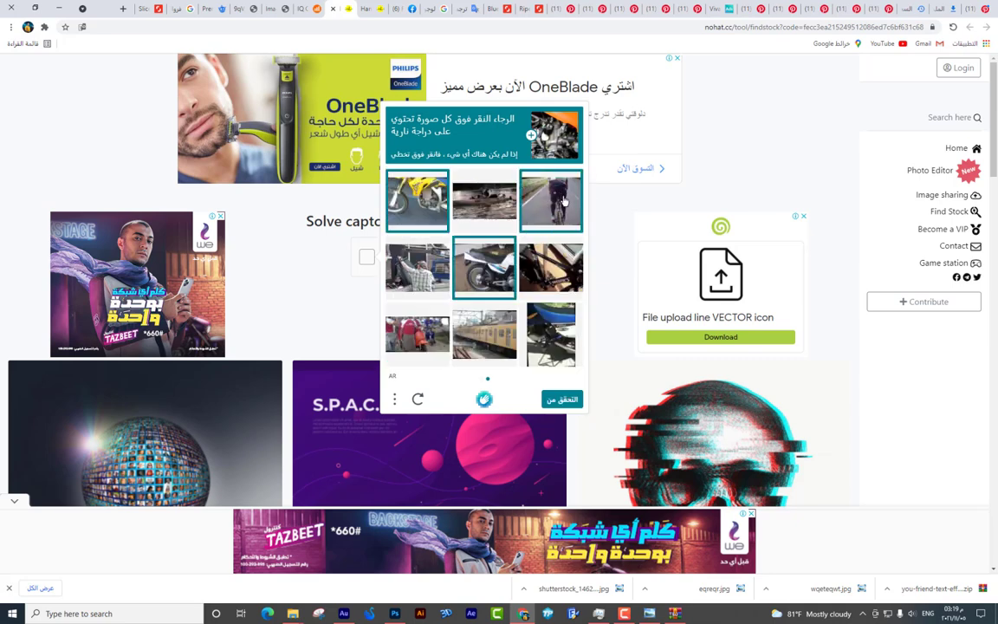
{"action": "left_click", "coordinate": [551, 202]}
{"action": "left_click", "coordinate": [569, 401]}
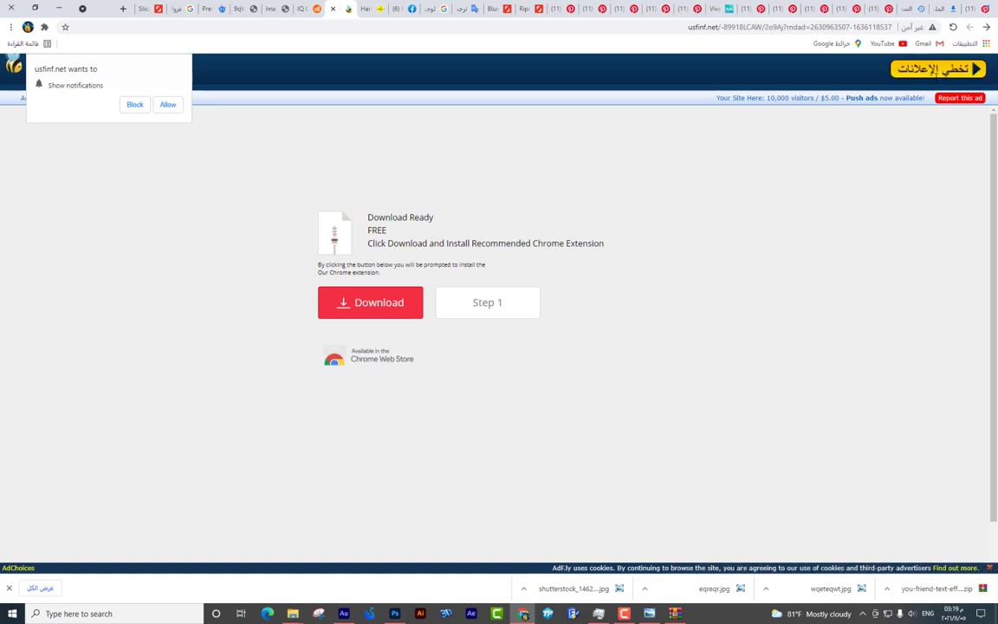
{"action": "left_click", "coordinate": [935, 78]}
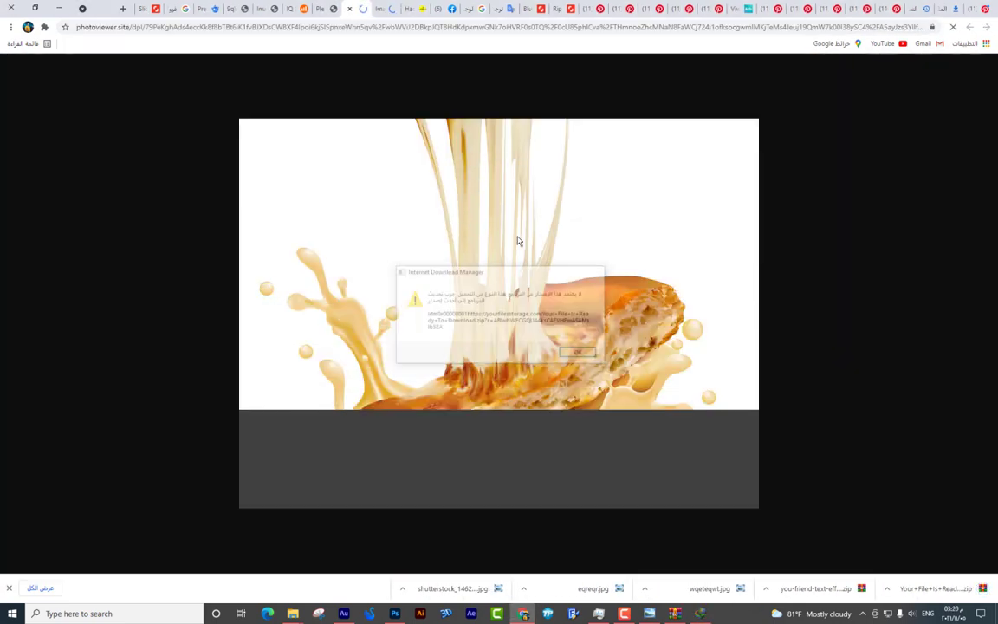
Try pasting the pizza image into Photoshop as a layer and nudge it right.
{"action": "right_click", "coordinate": [501, 271]}
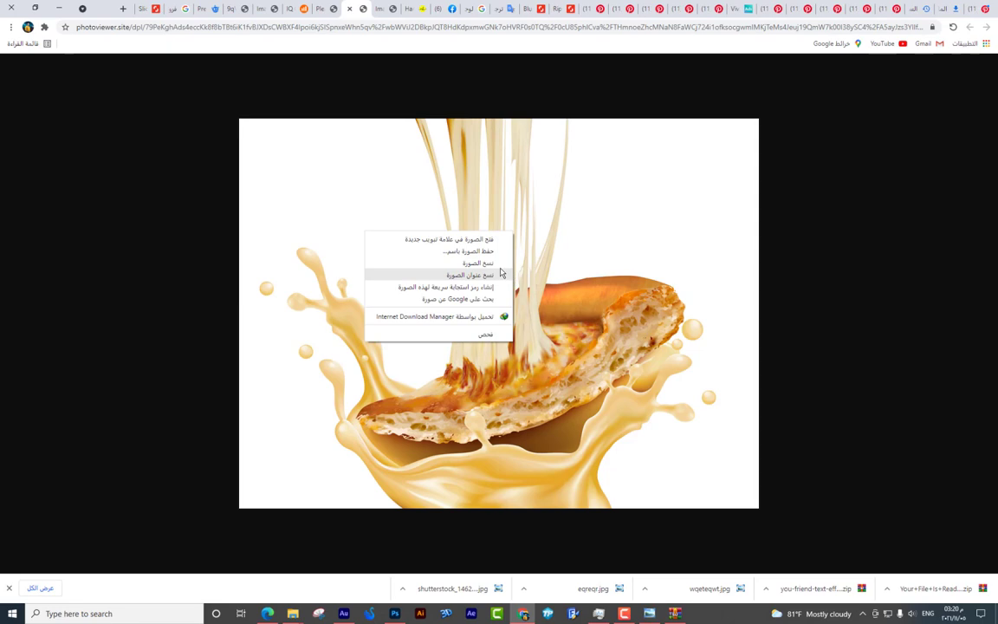
{"action": "key", "text": "alt+Tab"}
{"action": "key", "text": "alt+Tab"}
{"action": "key", "text": "alt+Tab"}
{"action": "key", "text": "alt+Tab"}
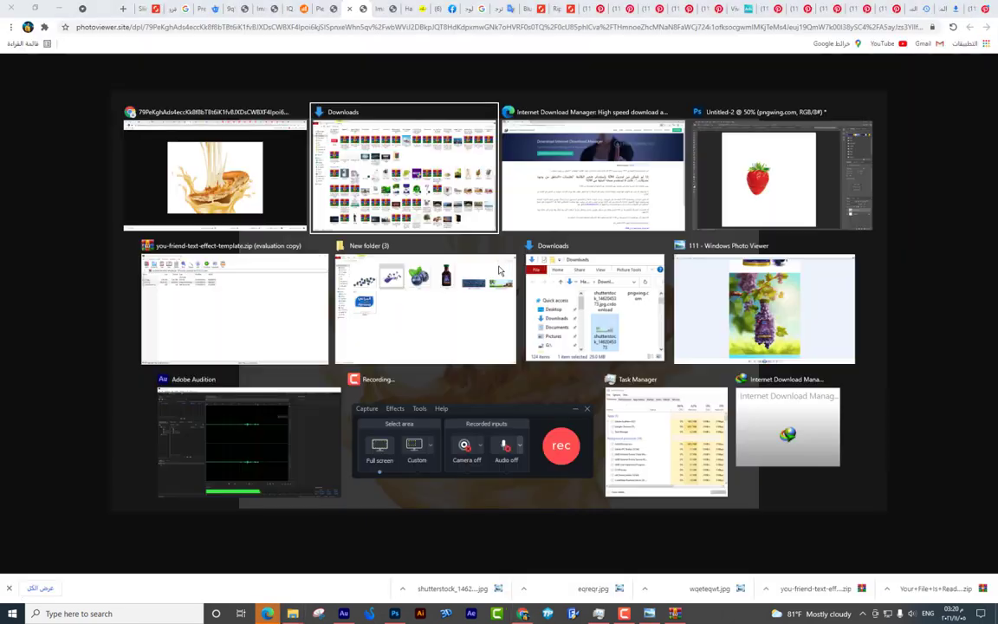
{"action": "key", "text": "alt+Tab"}
{"action": "key", "text": "Escape"}
{"action": "key", "text": "alt+Tab"}
{"action": "key", "text": "ctrl+v"}
{"action": "left_click_drag", "start_coordinate": [537, 251], "coordinate": [583, 227]}
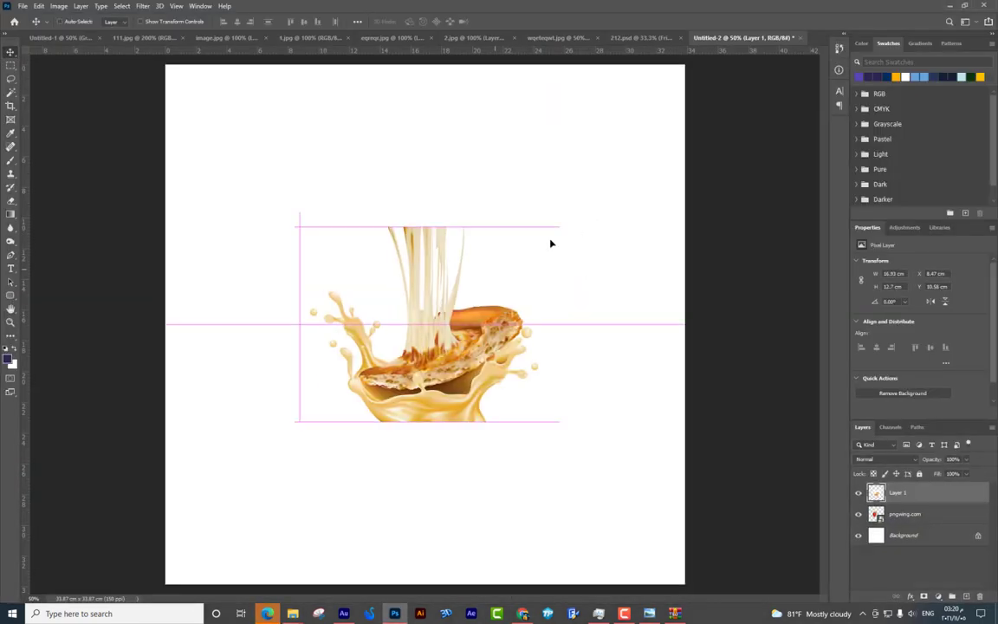
{"action": "key", "text": "alt+Tab"}
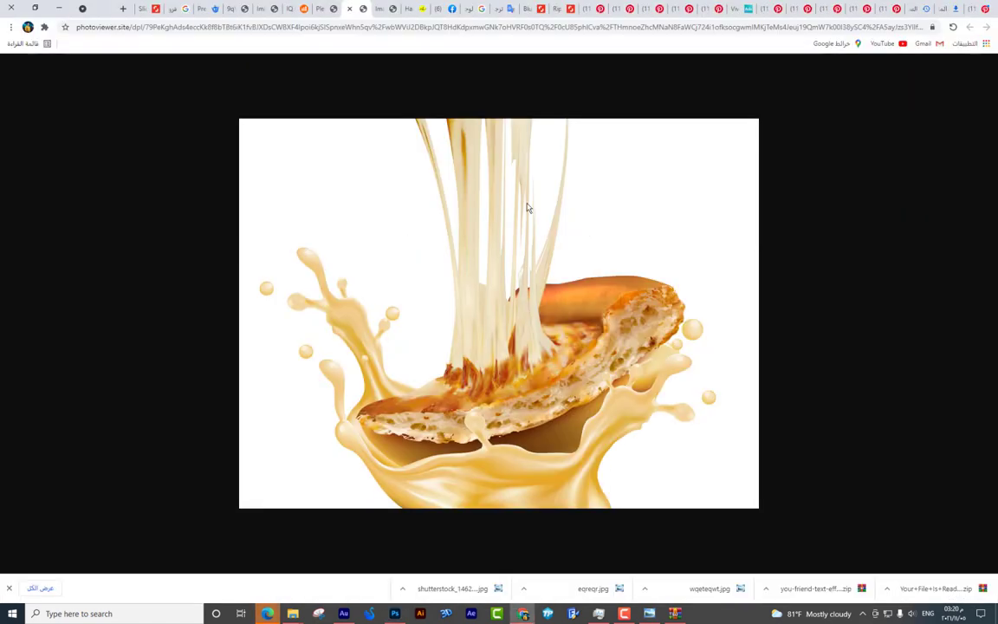
Save the full-size pizza image from the browser as eqeq.
{"action": "right_click", "coordinate": [474, 189]}
{"action": "left_click", "coordinate": [466, 217]}
{"action": "type", "text": "eqeq"}
{"action": "key", "text": "Return"}
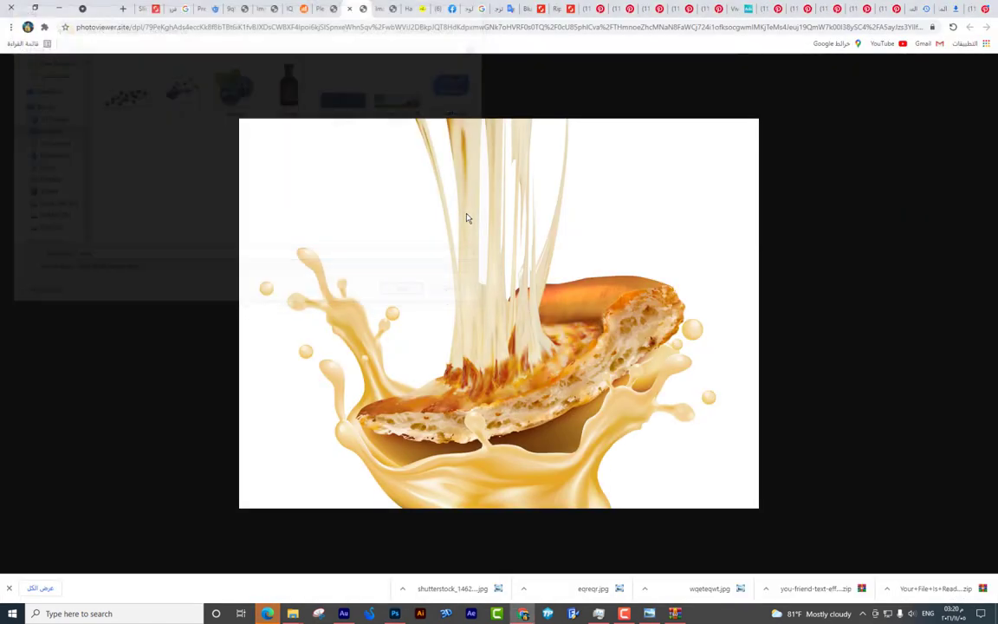
Show eqeq.jpg in its folder and drag it into Photoshop to open it.
{"action": "left_click", "coordinate": [888, 591]}
{"action": "left_click", "coordinate": [780, 525]}
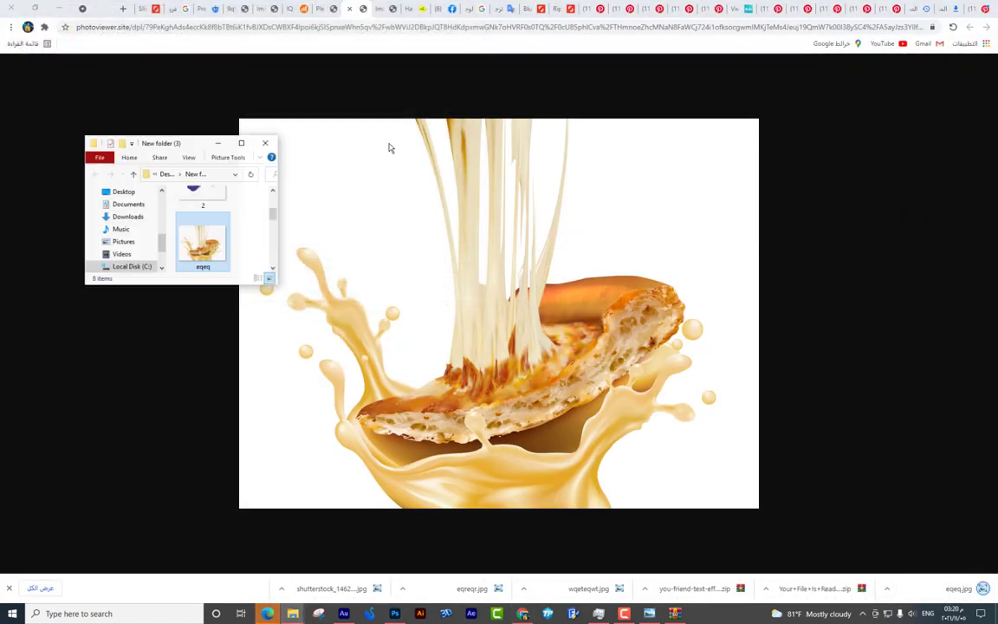
{"action": "left_click_drag", "start_coordinate": [472, 589], "coordinate": [535, 24]}
Magic-wand delete the white background left and right of the cheese, then select strand gaps.
{"action": "left_click", "coordinate": [12, 90]}
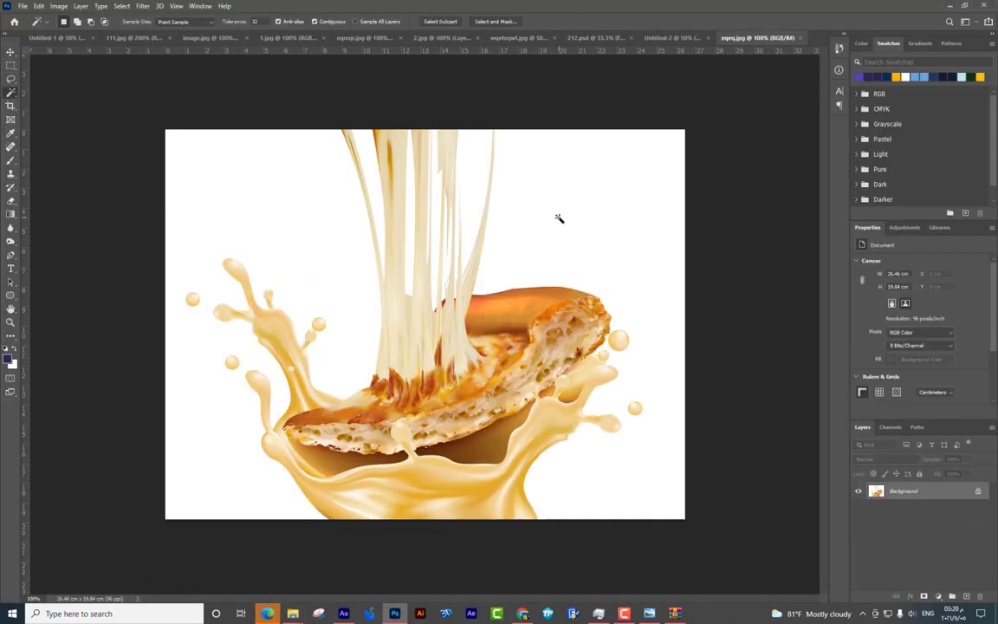
{"action": "left_click", "coordinate": [559, 219]}
{"action": "key", "text": "Delete"}
{"action": "left_click", "coordinate": [355, 253]}
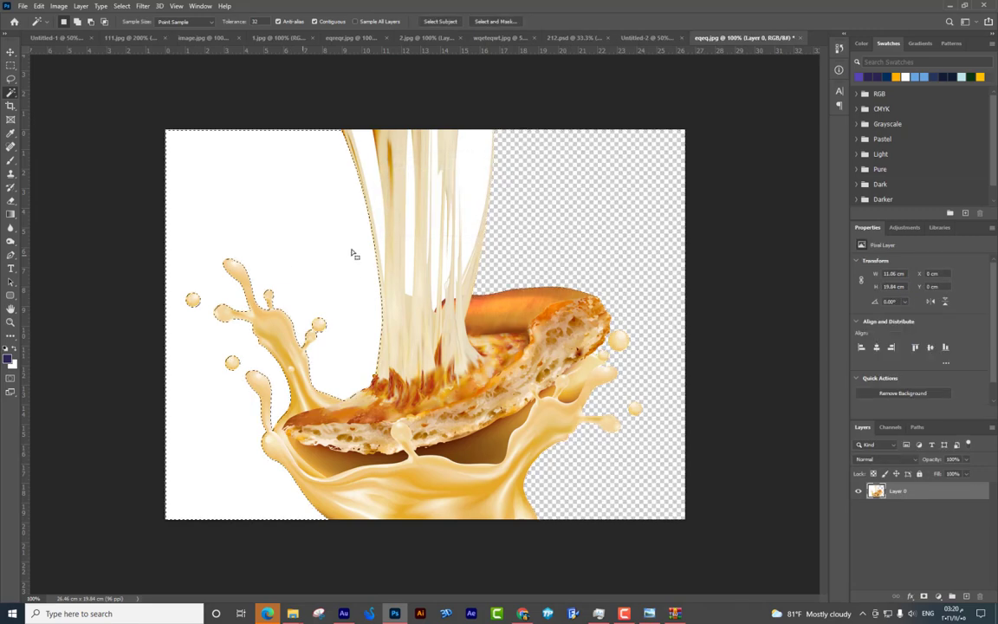
{"action": "key", "text": "Delete"}
{"action": "left_click", "coordinate": [371, 194]}
{"action": "left_click", "coordinate": [409, 204]}
{"action": "left_click", "coordinate": [434, 200]}
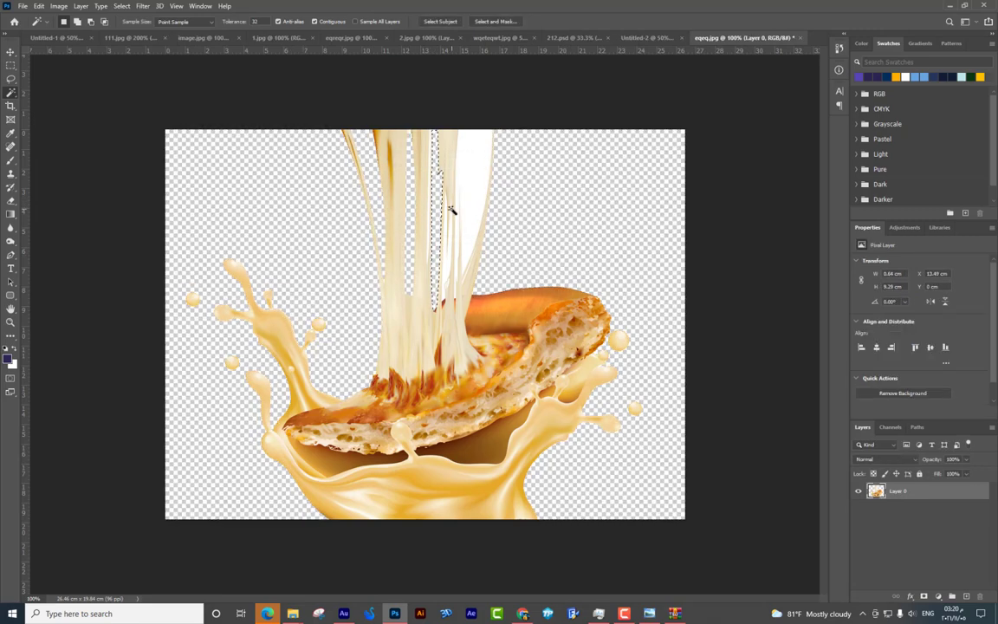
Zoom in and delete the narrow white gaps and right-side white area, then deselect.
{"action": "key", "text": "ctrl+d"}
{"action": "scroll", "coordinate": [434, 195], "scroll_direction": "up", "scroll_amount": 2}
{"action": "scroll", "coordinate": [416, 260], "scroll_direction": "up", "scroll_amount": 2}
{"action": "scroll", "coordinate": [405, 312], "scroll_direction": "up", "scroll_amount": 1}
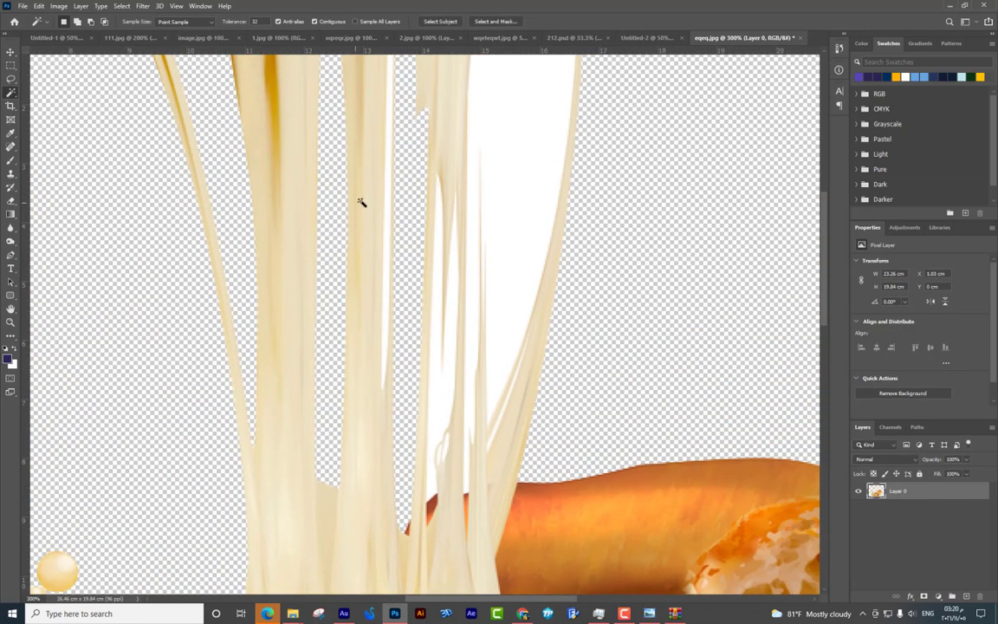
{"action": "left_click", "coordinate": [388, 198]}
{"action": "left_click", "coordinate": [451, 267], "text": "shift"}
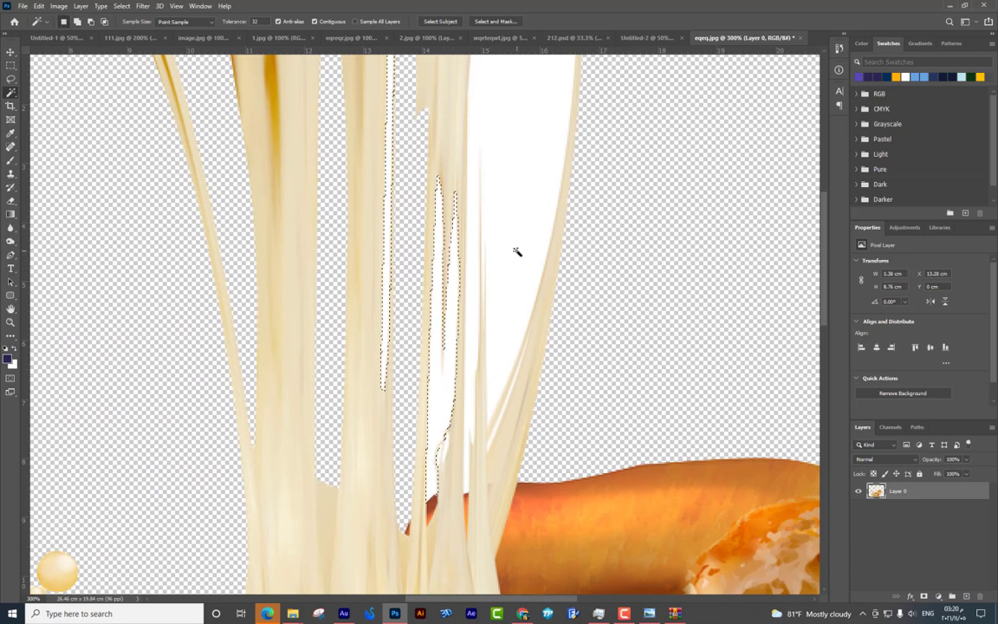
{"action": "key", "text": "Delete"}
{"action": "left_click", "coordinate": [528, 207]}
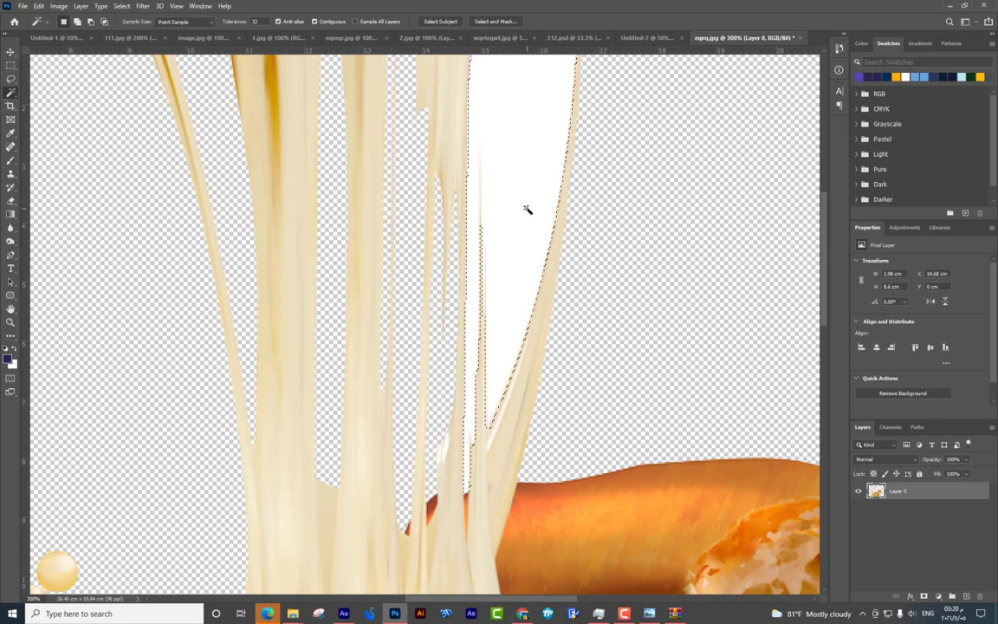
{"action": "key", "text": "Delete"}
{"action": "key", "text": "ctrl+d"}
Clear leftover white among the central strands, undoing an accidental strand deletion.
{"action": "scroll", "coordinate": [483, 212], "scroll_direction": "down", "scroll_amount": 5}
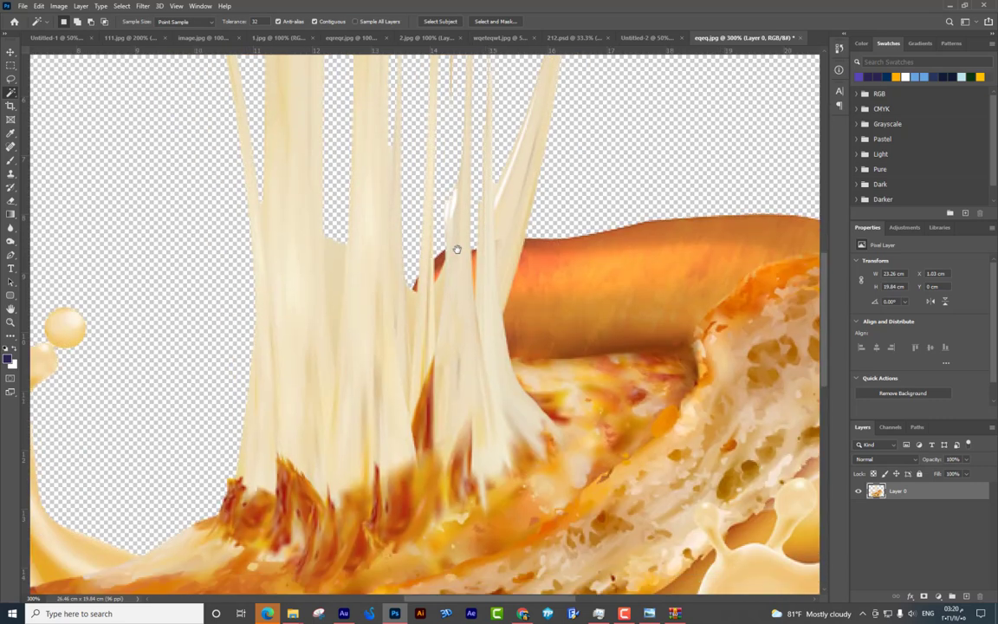
{"action": "scroll", "coordinate": [447, 237], "scroll_direction": "up", "scroll_amount": 3}
{"action": "key", "text": "ctrl+plus"}
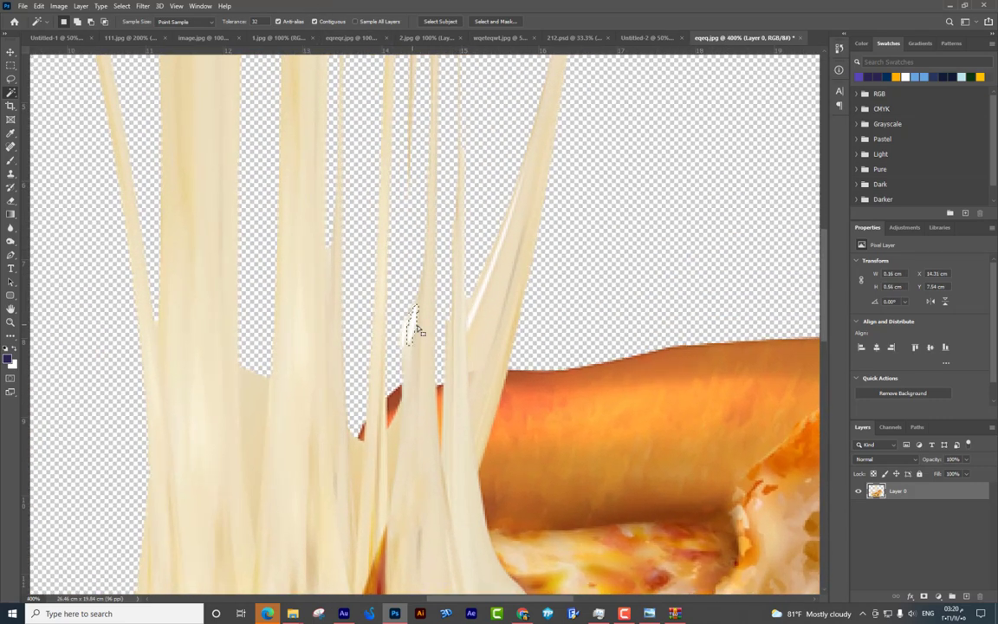
{"action": "left_click", "coordinate": [407, 329]}
{"action": "key", "text": "Delete"}
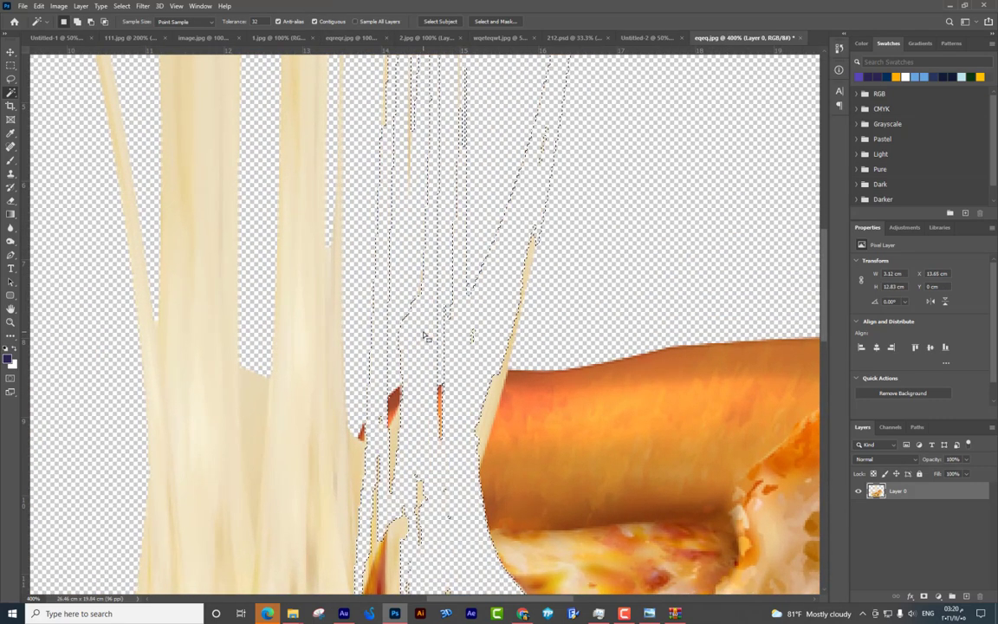
{"action": "key", "text": "ctrl+z"}
{"action": "left_click", "coordinate": [409, 328]}
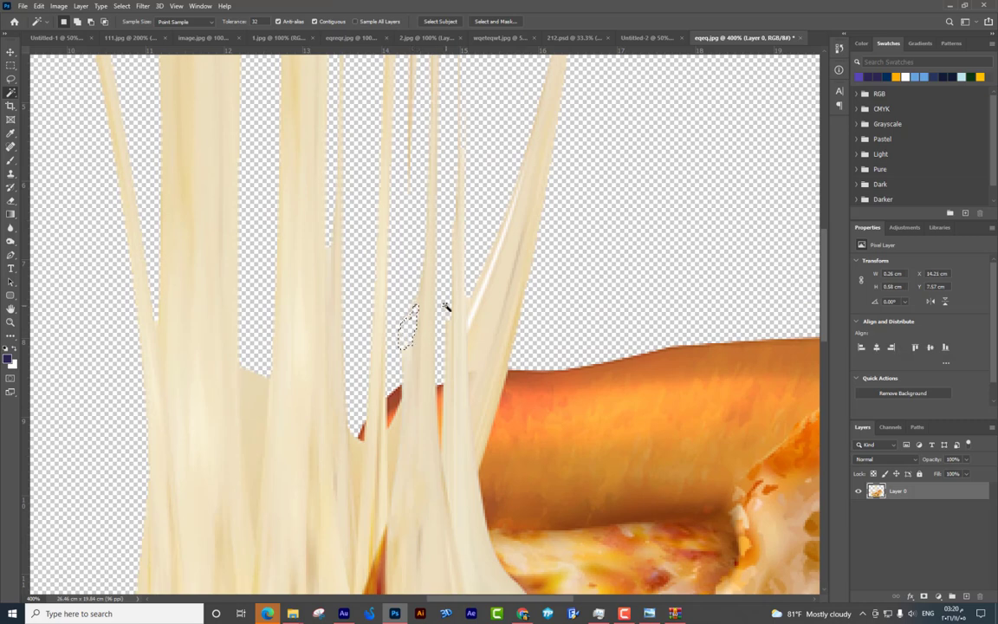
{"action": "key", "text": "ctrl+d"}
{"action": "scroll", "coordinate": [447, 307], "scroll_direction": "up", "scroll_amount": 2}
{"action": "scroll", "coordinate": [393, 404], "scroll_direction": "right", "scroll_amount": 1}
Start a Pen path along a cheese strand edge, then refit the view on the pizza.
{"action": "left_click", "coordinate": [11, 255]}
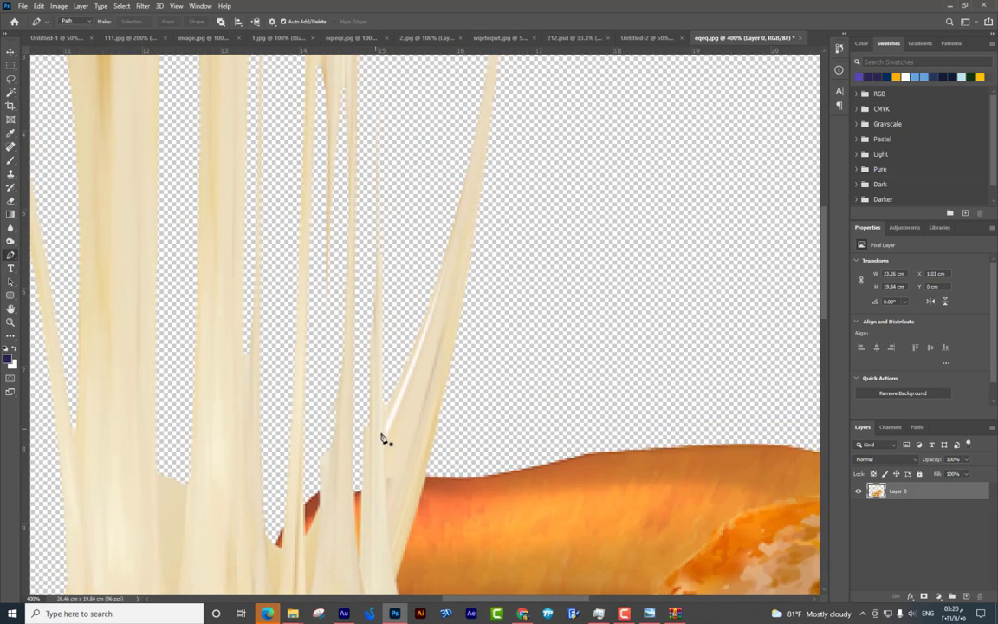
{"action": "left_click", "coordinate": [383, 427]}
{"action": "left_click_drag", "start_coordinate": [444, 256], "coordinate": [457, 206]}
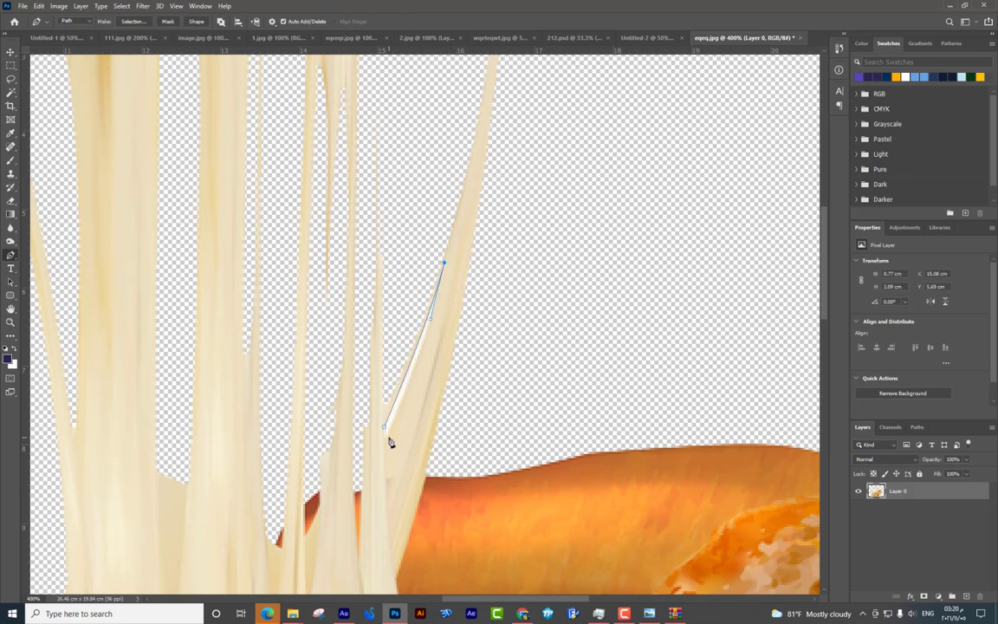
{"action": "left_click_drag", "start_coordinate": [388, 435], "coordinate": [368, 468]}
{"action": "left_click", "coordinate": [387, 433], "text": "alt"}
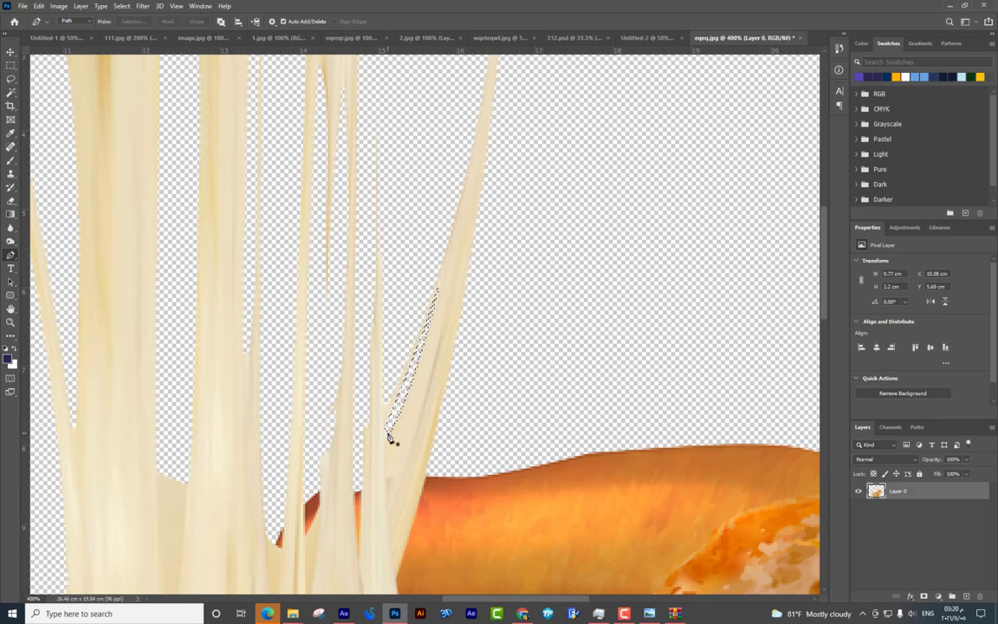
{"action": "key", "text": "ctrl+minus"}
{"action": "key", "text": "ctrl+0"}
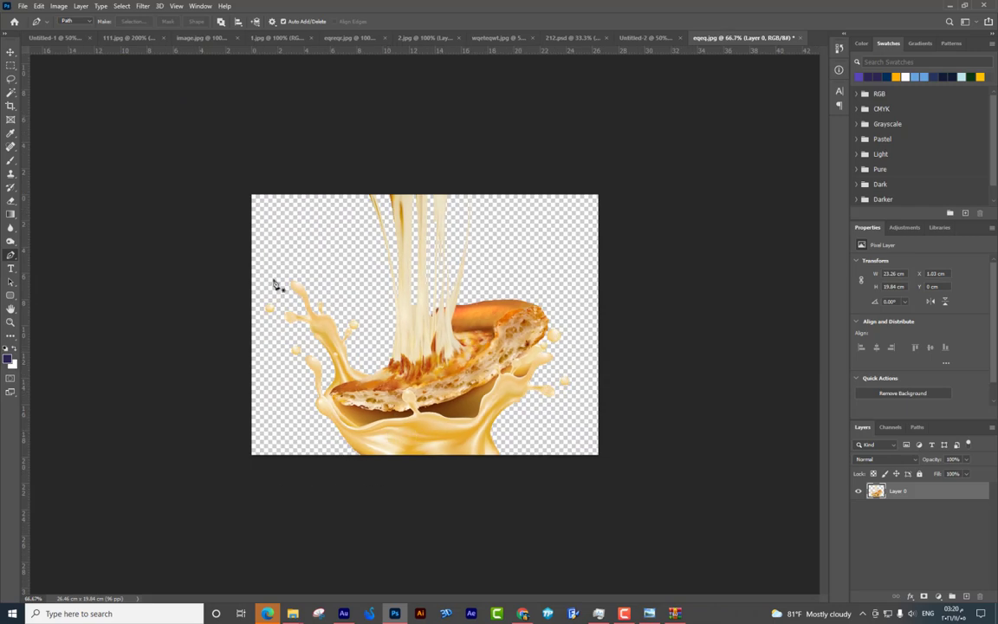
{"action": "key", "text": "ctrl+plus"}
{"action": "key", "text": "ctrl+plus"}
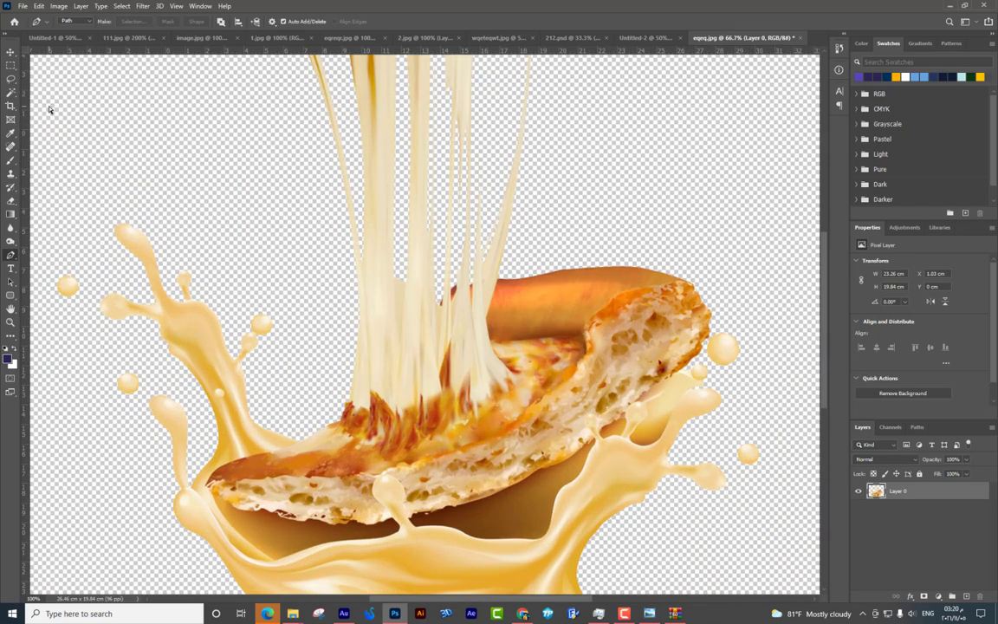
Trace a closed Pen outline around the pizza and splash, select it, and delete.
{"action": "left_click", "coordinate": [301, 451]}
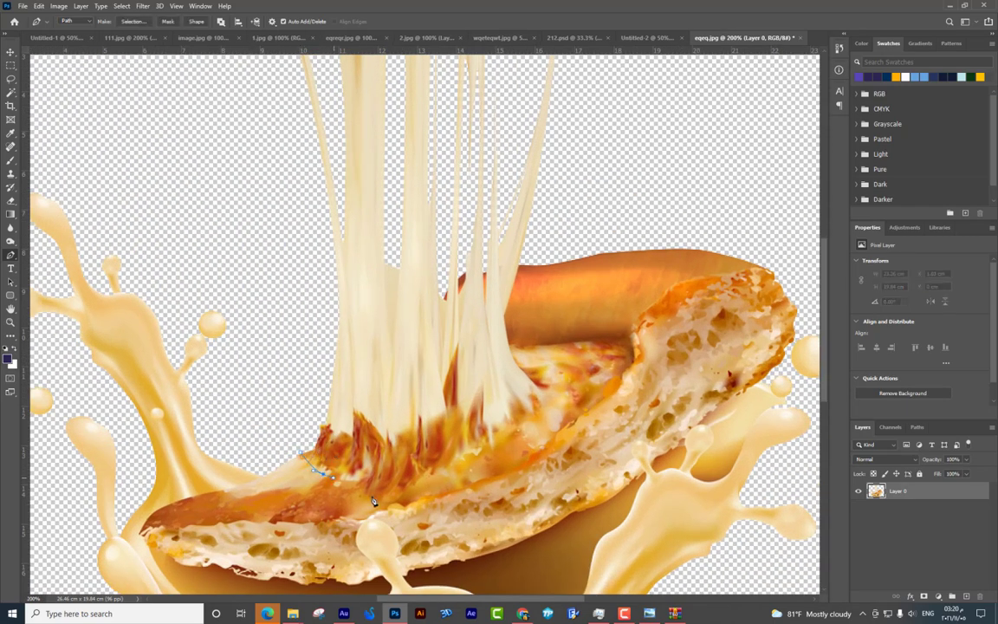
{"action": "left_click_drag", "start_coordinate": [381, 496], "coordinate": [403, 497]}
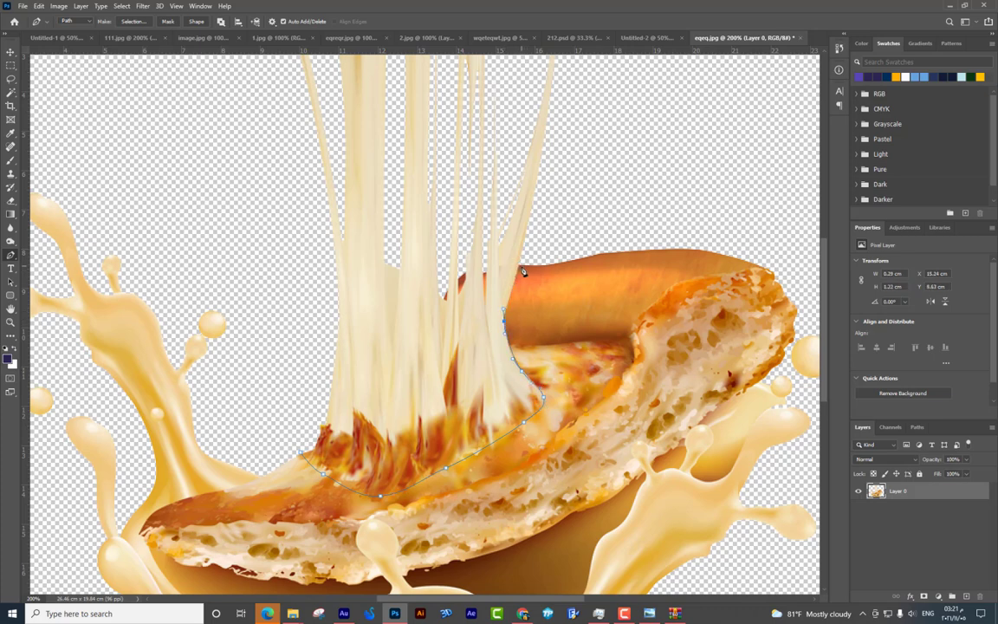
{"action": "key", "text": "ctrl+minus"}
{"action": "key", "text": "ctrl+minus"}
{"action": "key", "text": "ctrl+minus"}
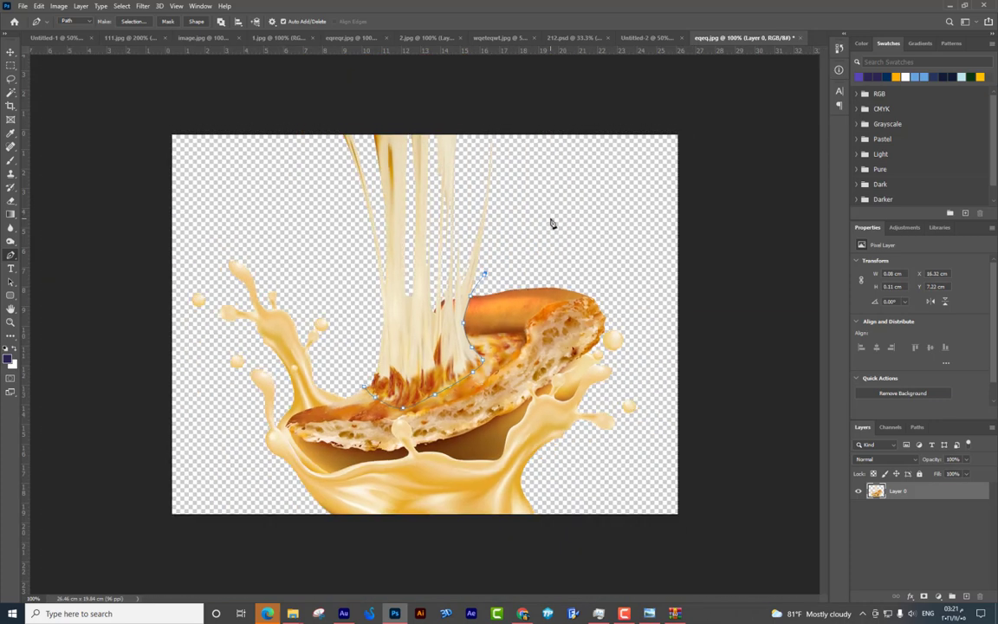
{"action": "left_click", "coordinate": [712, 276]}
{"action": "left_click", "coordinate": [734, 426]}
{"action": "left_click", "coordinate": [671, 512]}
{"action": "left_click", "coordinate": [518, 554]}
{"action": "left_click", "coordinate": [209, 465]}
{"action": "left_click", "coordinate": [180, 367]}
{"action": "left_click", "coordinate": [181, 274]}
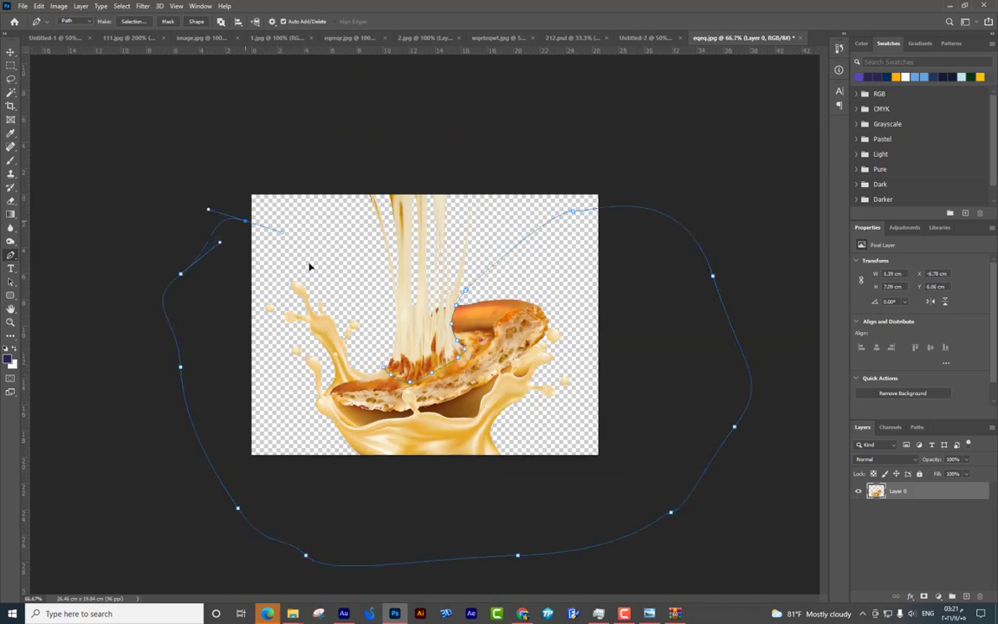
{"action": "left_click_drag", "start_coordinate": [245, 221], "coordinate": [348, 303]}
{"action": "key", "text": "ctrl+Return"}
{"action": "key", "text": "Delete"}
Drag the cheese-strand layer into Untitled-2 and convert it to a smart object.
{"action": "left_click", "coordinate": [11, 51]}
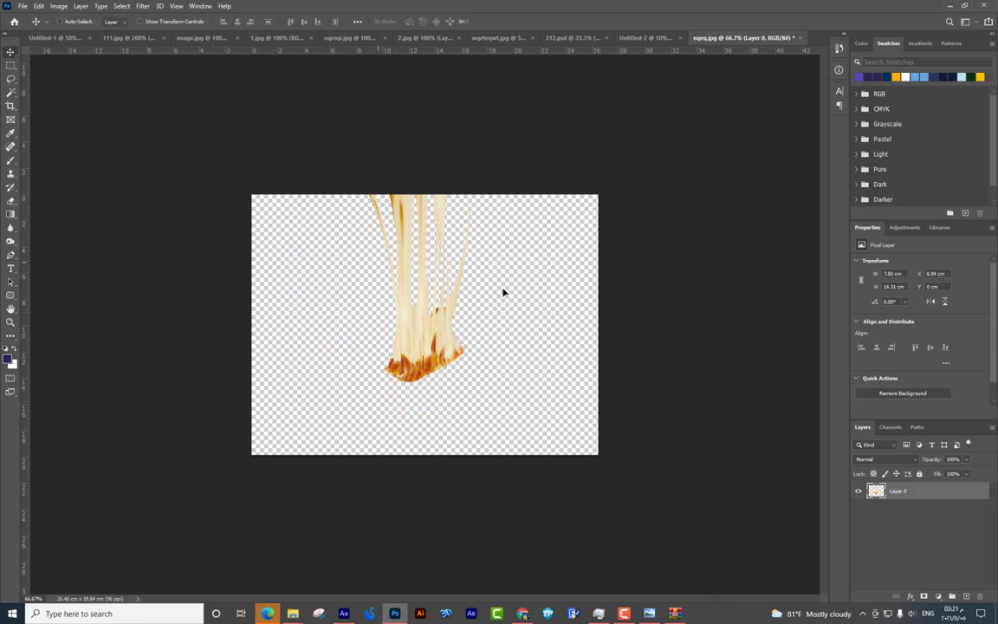
{"action": "left_click_drag", "start_coordinate": [502, 290], "coordinate": [635, 26]}
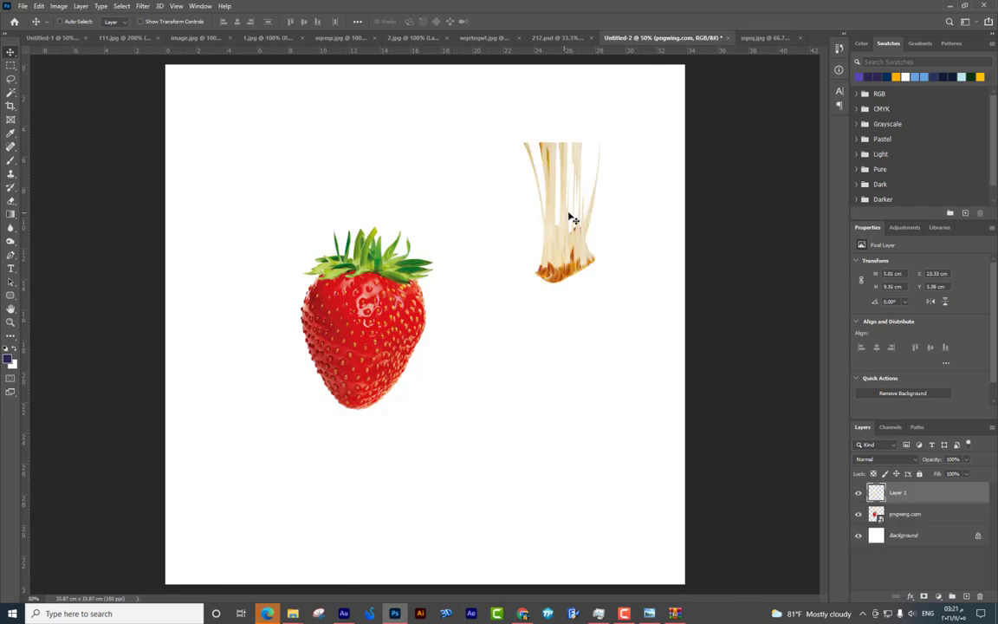
{"action": "left_click_drag", "start_coordinate": [644, 27], "coordinate": [545, 315]}
{"action": "right_click", "coordinate": [909, 492]}
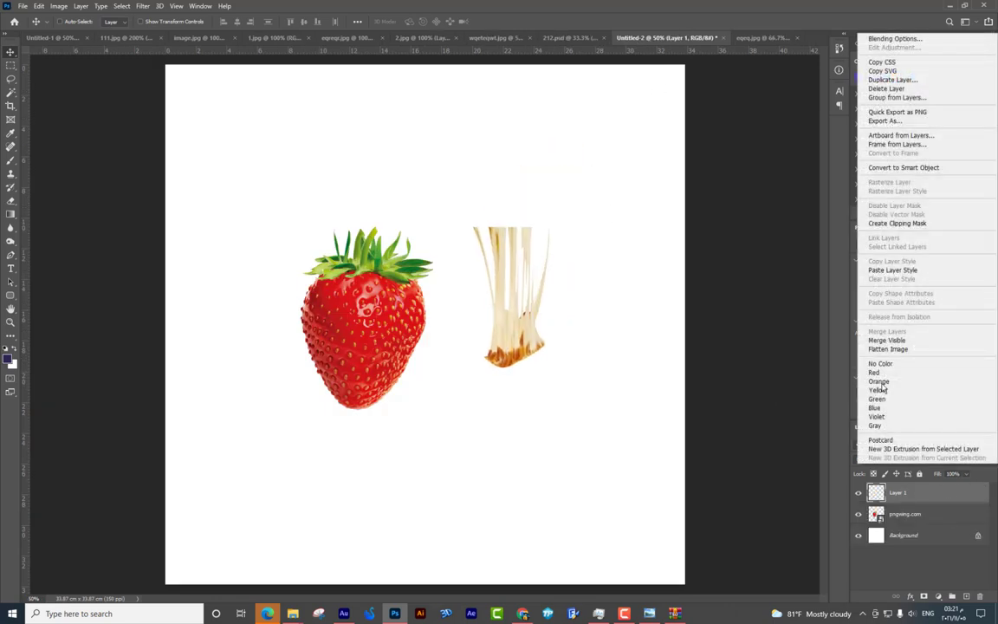
{"action": "left_click", "coordinate": [901, 152]}
Rotate the cheese strands toward the strawberry, then shift the strawberry to the left.
{"action": "key", "text": "ctrl+t"}
{"action": "mouse_move", "coordinate": [528, 169]}
{"action": "left_mouse_down"}
{"action": "mouse_move", "coordinate": [611, 284]}
{"action": "mouse_move", "coordinate": [563, 238]}
{"action": "mouse_move", "coordinate": [613, 196]}
{"action": "left_mouse_up"}
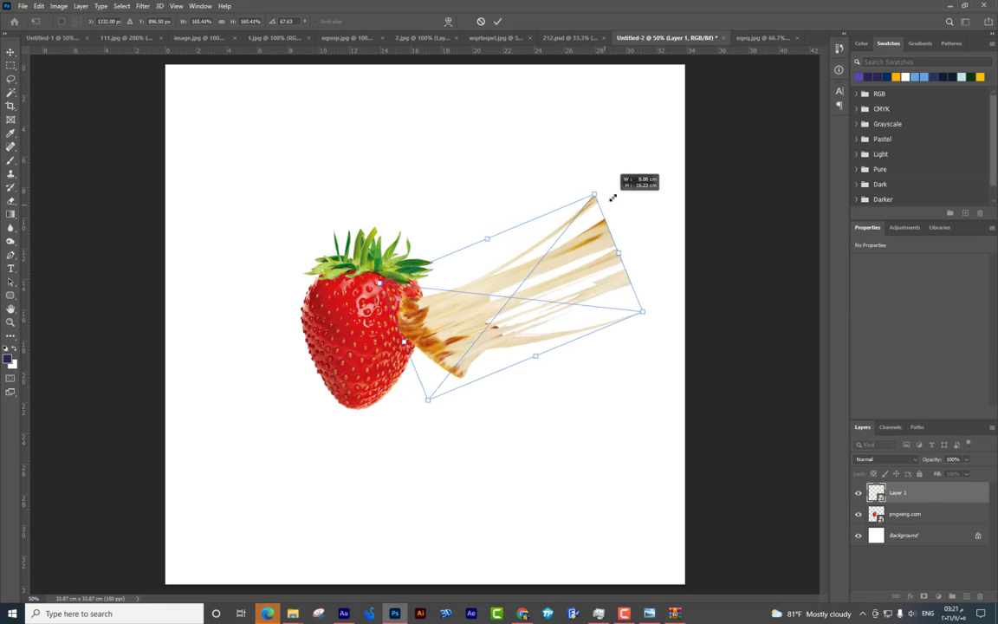
{"action": "key", "text": "Return"}
{"action": "right_click", "coordinate": [356, 305]}
{"action": "left_click", "coordinate": [347, 316]}
{"action": "mouse_move", "coordinate": [348, 315]}
{"action": "left_mouse_down"}
{"action": "mouse_move", "coordinate": [214, 320]}
{"action": "mouse_move", "coordinate": [260, 319]}
{"action": "left_mouse_up"}
Tilt the strawberry and lay the cheese strands horizontally against it.
{"action": "key", "text": "ctrl+t"}
{"action": "left_click_drag", "start_coordinate": [415, 277], "coordinate": [412, 216]}
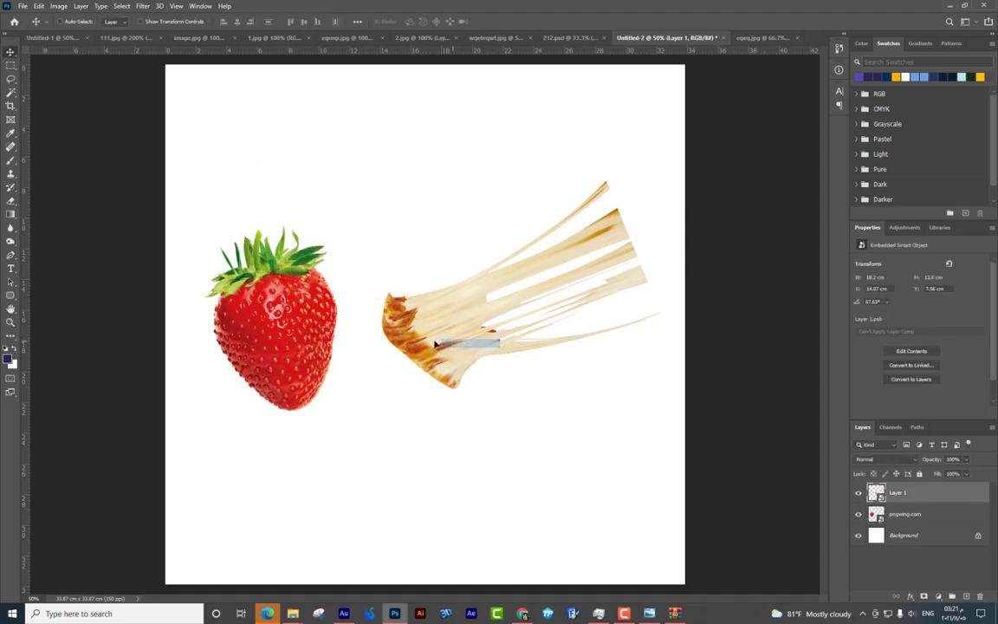
{"action": "left_click_drag", "start_coordinate": [442, 341], "coordinate": [624, 223]}
{"action": "left_click_drag", "start_coordinate": [432, 252], "coordinate": [413, 283]}
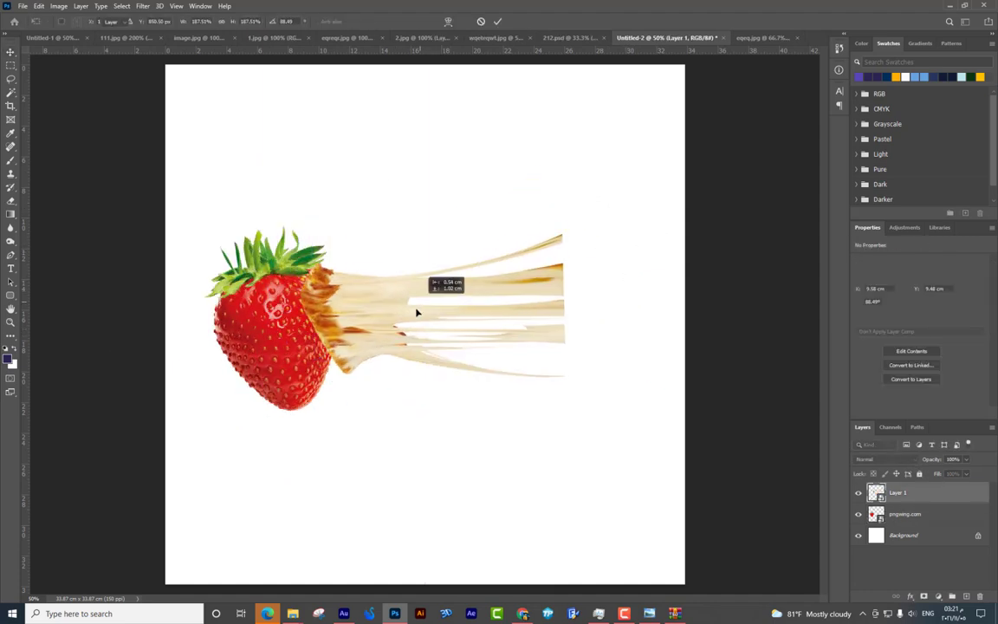
{"action": "key", "text": "Return"}
Check the cheese splash reference image, then return to the strawberry document.
{"action": "left_click", "coordinate": [527, 613]}
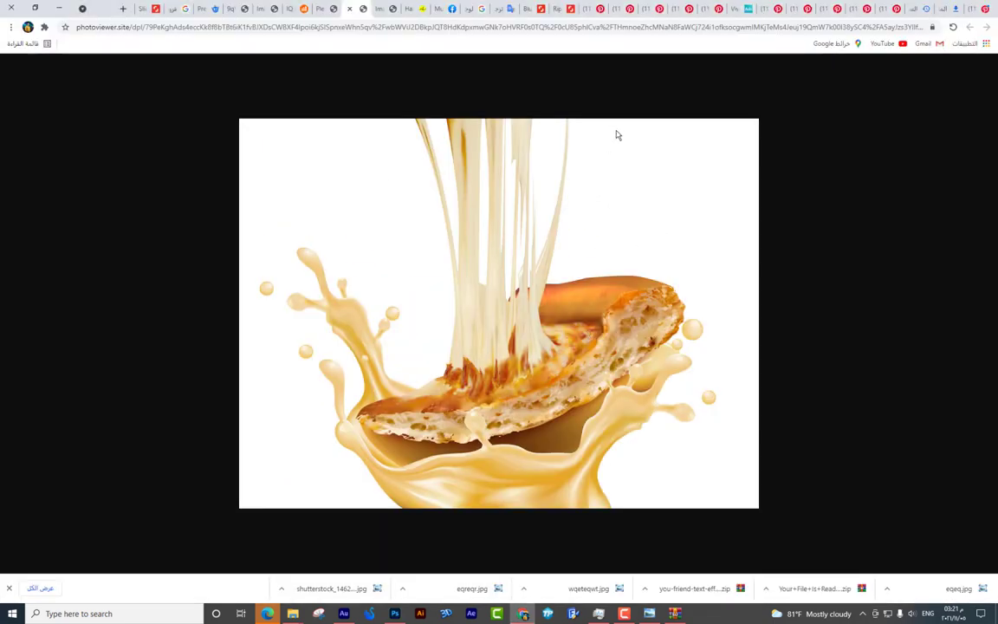
{"action": "left_click", "coordinate": [679, 10]}
{"action": "left_click", "coordinate": [667, 9]}
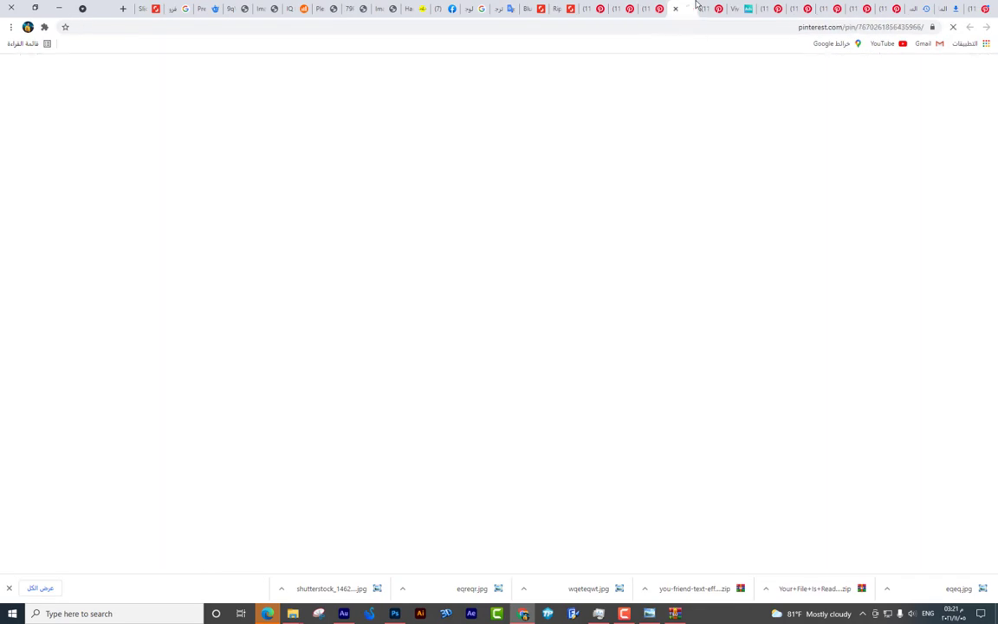
{"action": "key", "text": "alt+Tab"}
Reposition the cheese strands by the strawberry, enlarging and rotating them slightly.
{"action": "left_click_drag", "start_coordinate": [423, 236], "coordinate": [417, 232]}
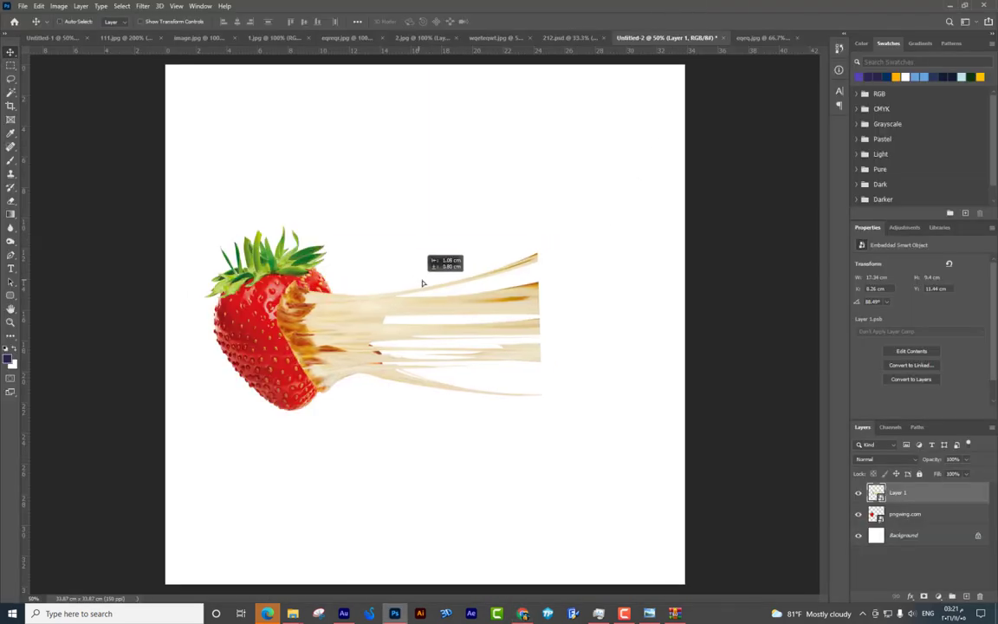
{"action": "key", "text": "ctrl+t"}
{"action": "left_click_drag", "start_coordinate": [542, 245], "coordinate": [555, 249]}
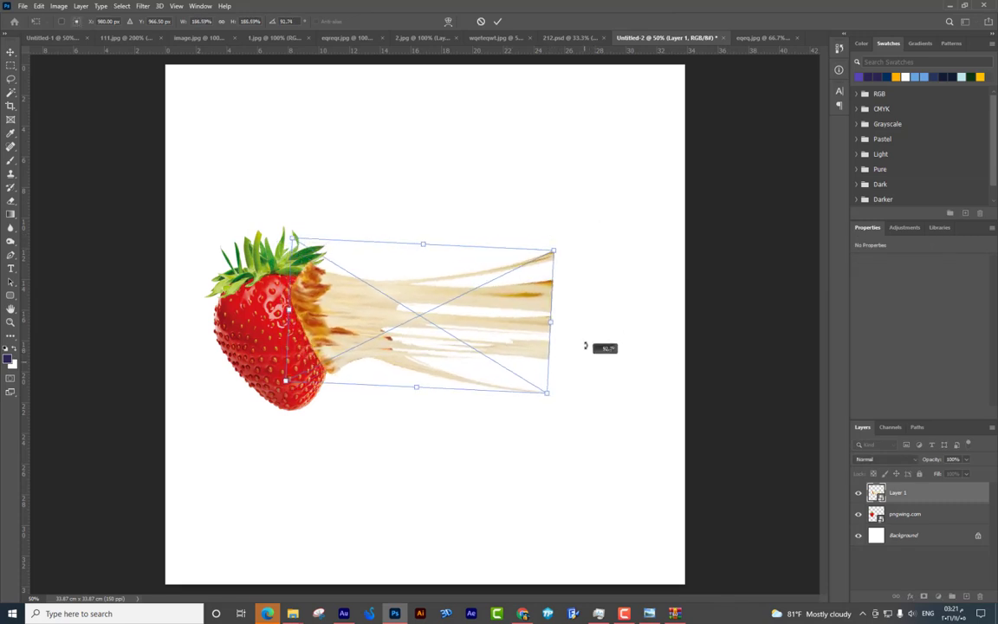
{"action": "left_click_drag", "start_coordinate": [591, 351], "coordinate": [481, 342]}
{"action": "key", "text": "Return"}
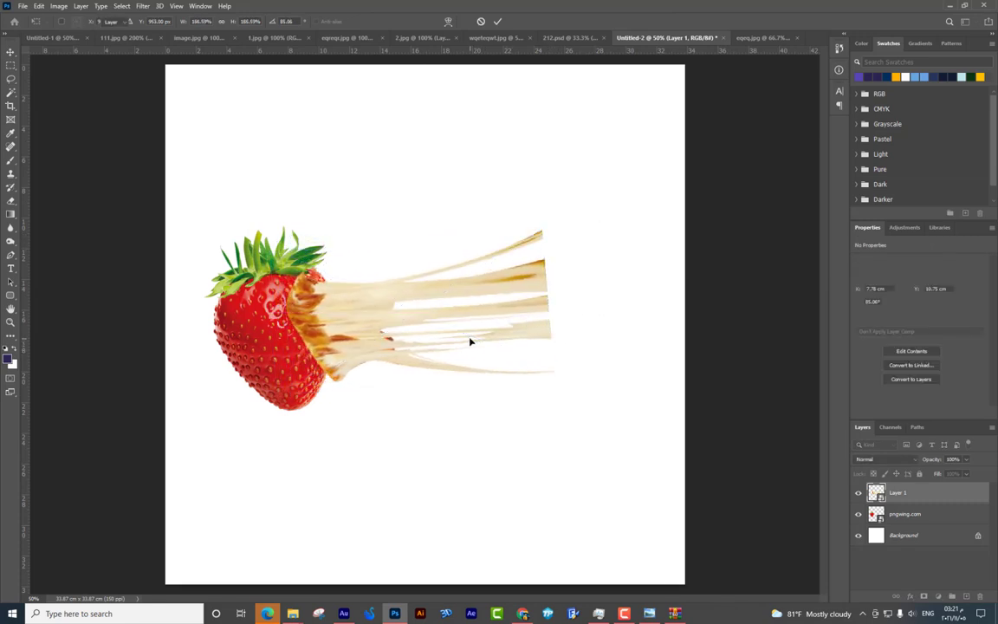
{"action": "key", "text": "ctrl+plus"}
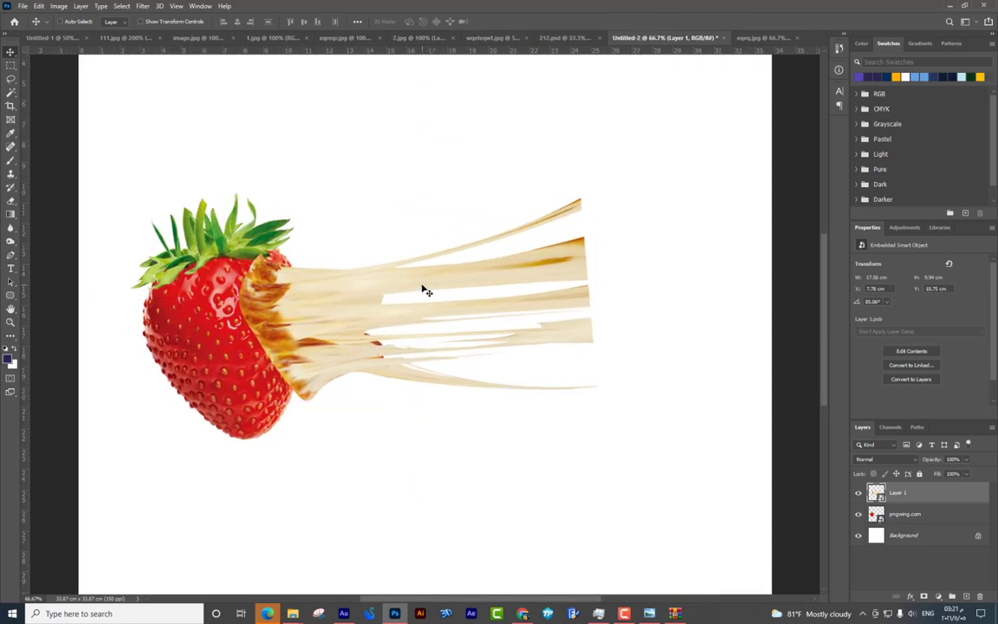
Nudge the cheese strands into place, hide Layer 1, and move the strawberry right.
{"action": "right_click", "coordinate": [426, 295]}
{"action": "left_click", "coordinate": [440, 289]}
{"action": "left_click_drag", "start_coordinate": [442, 288], "coordinate": [433, 296]}
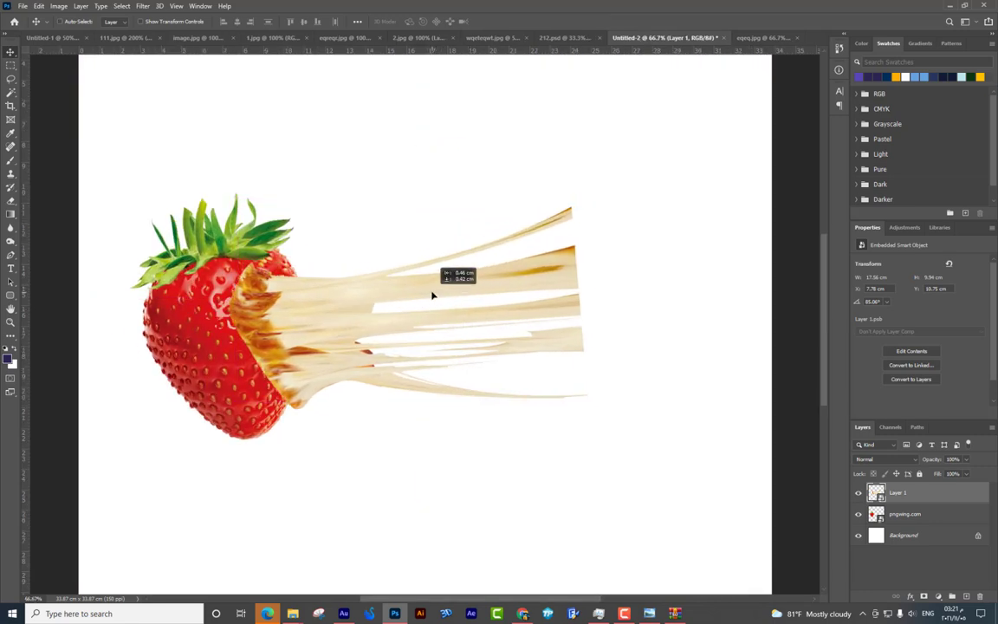
{"action": "key", "text": "Right"}
{"action": "key", "text": "Right"}
{"action": "key", "text": "Right"}
{"action": "left_click", "coordinate": [859, 492]}
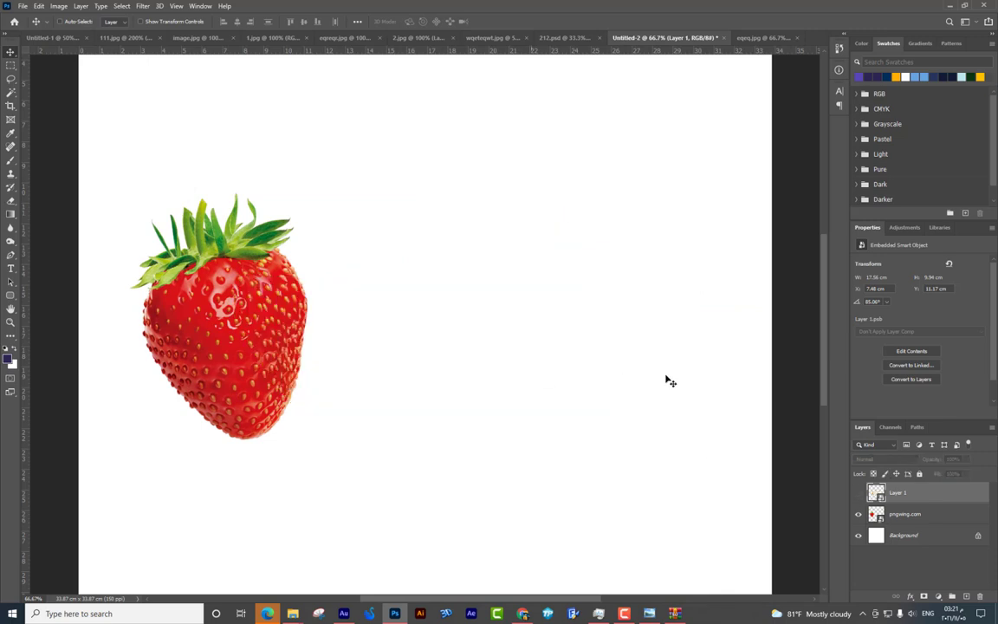
{"action": "left_click_drag", "start_coordinate": [295, 328], "coordinate": [373, 327]}
In Liquify, pull the strawberry's right side into a point with red streaks above and below.
{"action": "left_click", "coordinate": [144, 6]}
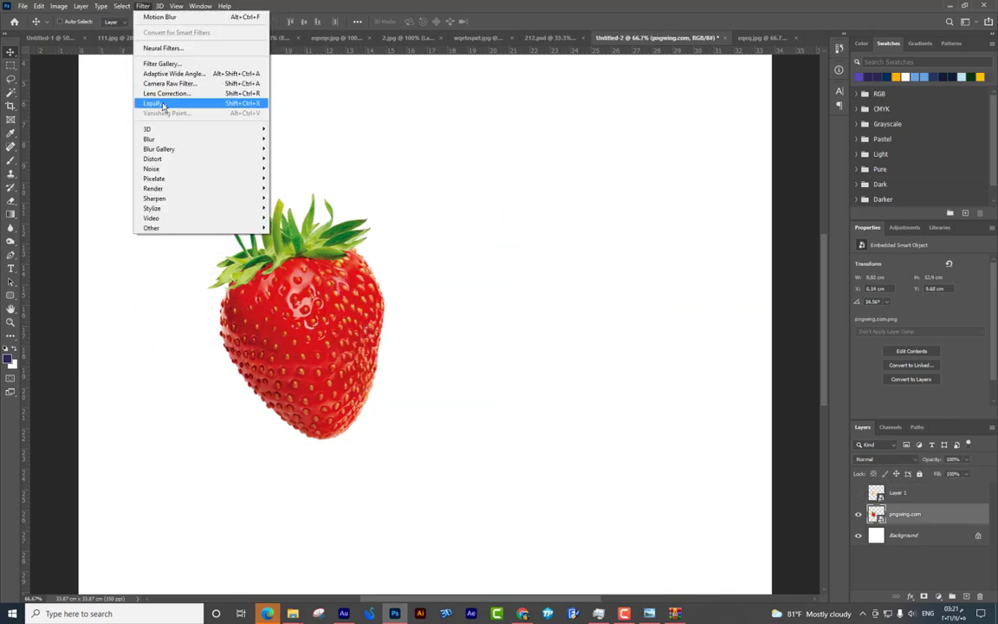
{"action": "left_click", "coordinate": [160, 103]}
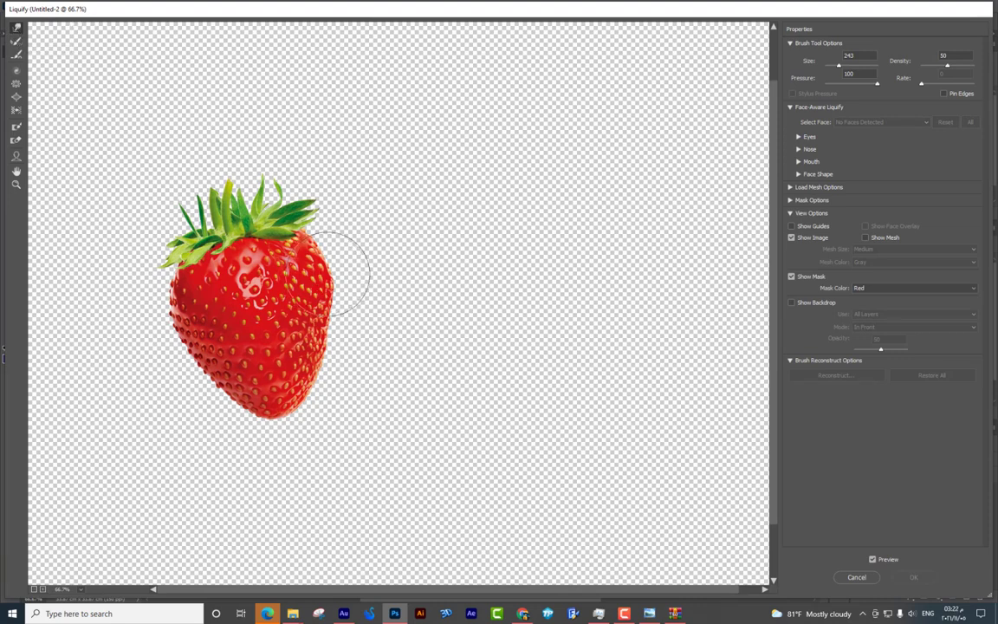
{"action": "left_click_drag", "start_coordinate": [326, 274], "coordinate": [430, 269]}
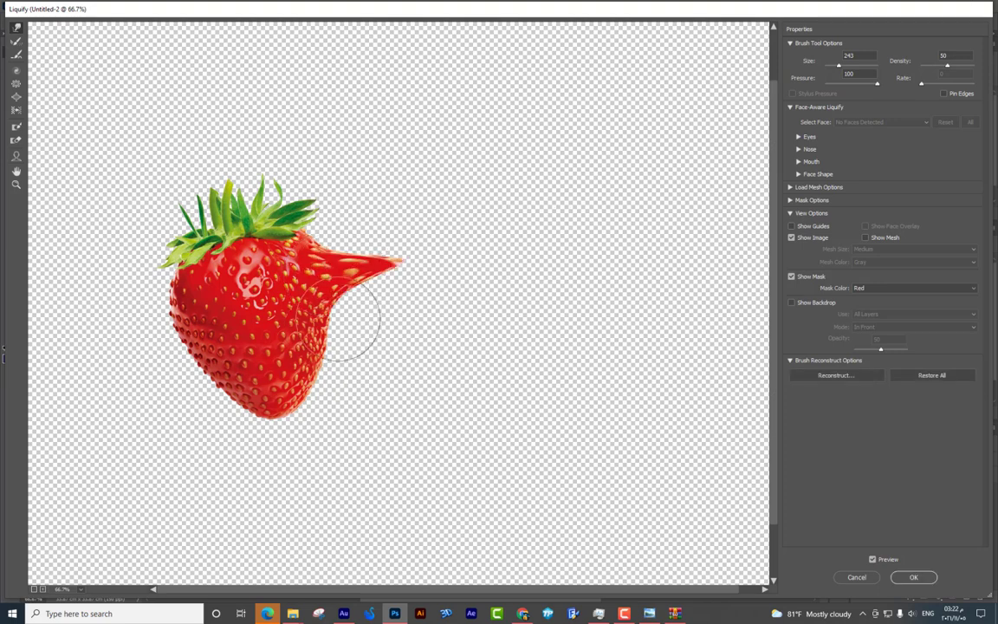
{"action": "left_click_drag", "start_coordinate": [351, 323], "coordinate": [473, 297]}
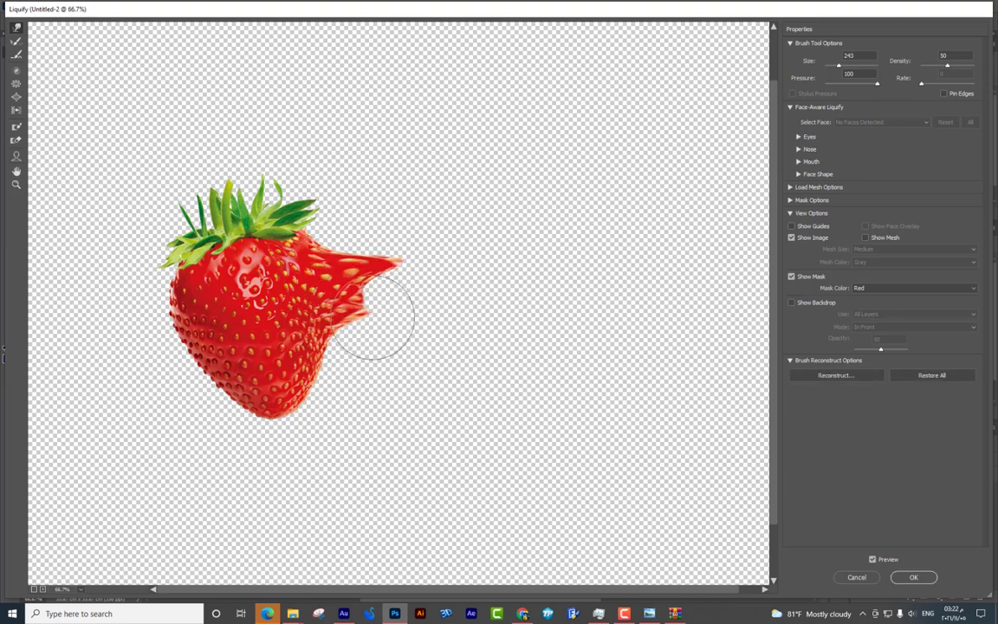
{"action": "mouse_move", "coordinate": [375, 312]}
{"action": "left_mouse_down"}
{"action": "mouse_move", "coordinate": [472, 296]}
{"action": "mouse_move", "coordinate": [485, 273]}
{"action": "left_mouse_up"}
{"action": "left_click_drag", "start_coordinate": [280, 203], "coordinate": [447, 200]}
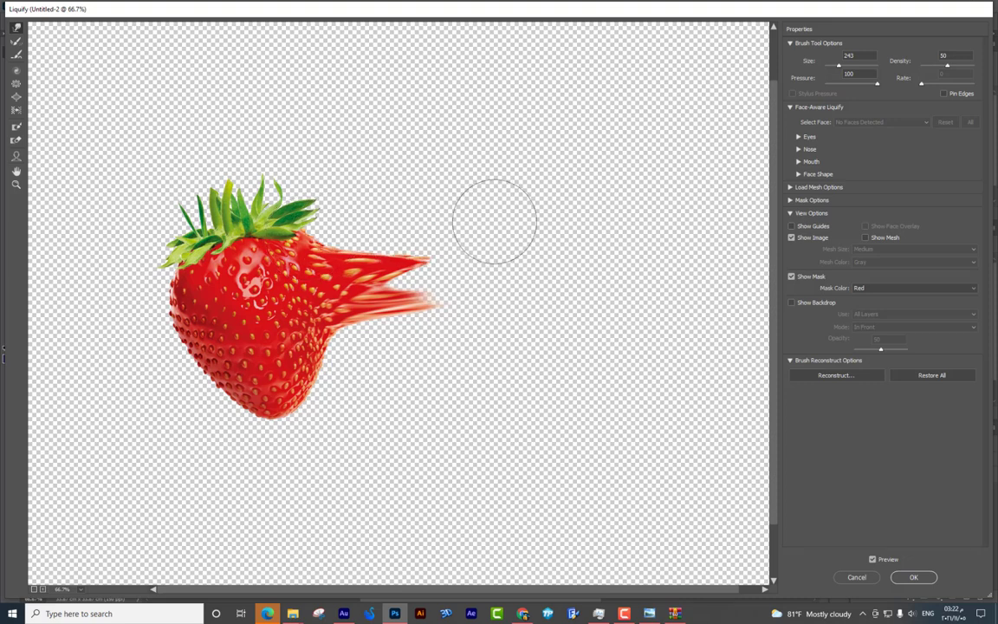
{"action": "mouse_move", "coordinate": [305, 201]}
{"action": "left_mouse_down"}
{"action": "mouse_move", "coordinate": [448, 225]}
{"action": "mouse_move", "coordinate": [513, 211]}
{"action": "left_mouse_up"}
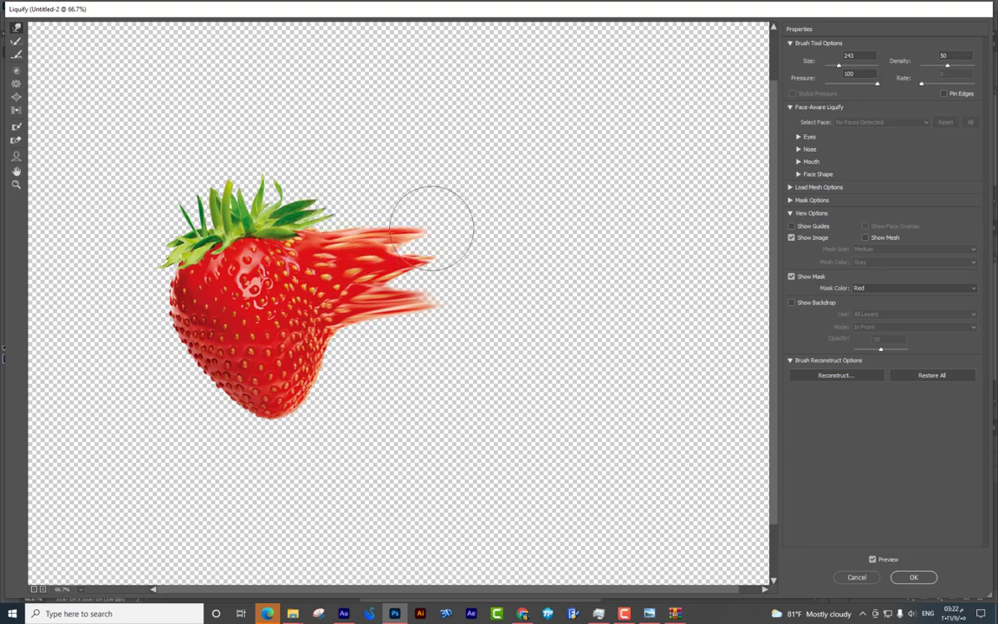
Lengthen and smooth the thin red streaks, then apply the Liquify filter.
{"action": "left_click_drag", "start_coordinate": [390, 203], "coordinate": [522, 200]}
{"action": "left_click_drag", "start_coordinate": [378, 329], "coordinate": [513, 305]}
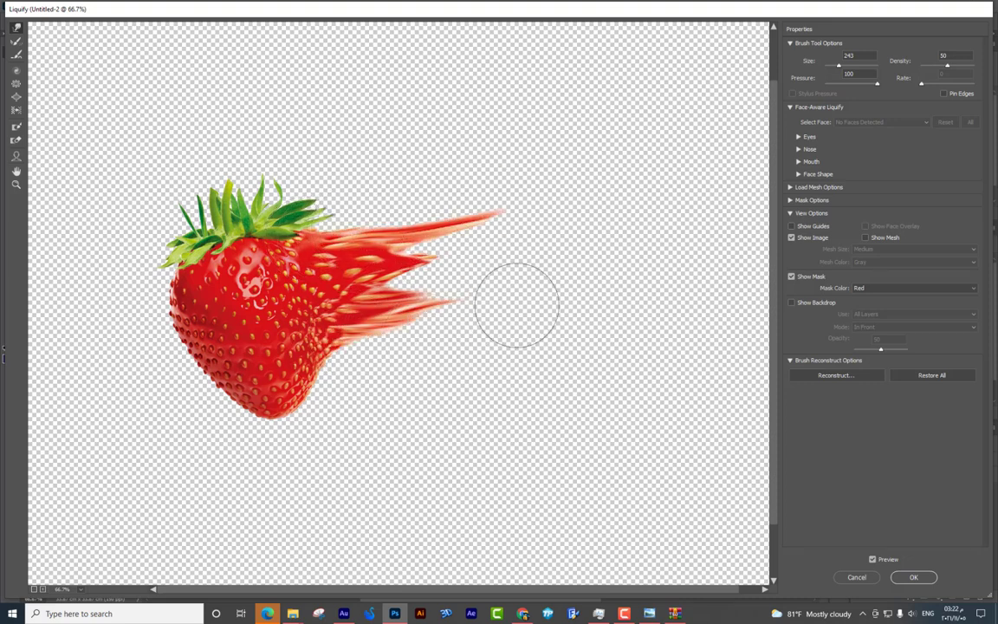
{"action": "left_click_drag", "start_coordinate": [335, 363], "coordinate": [508, 323]}
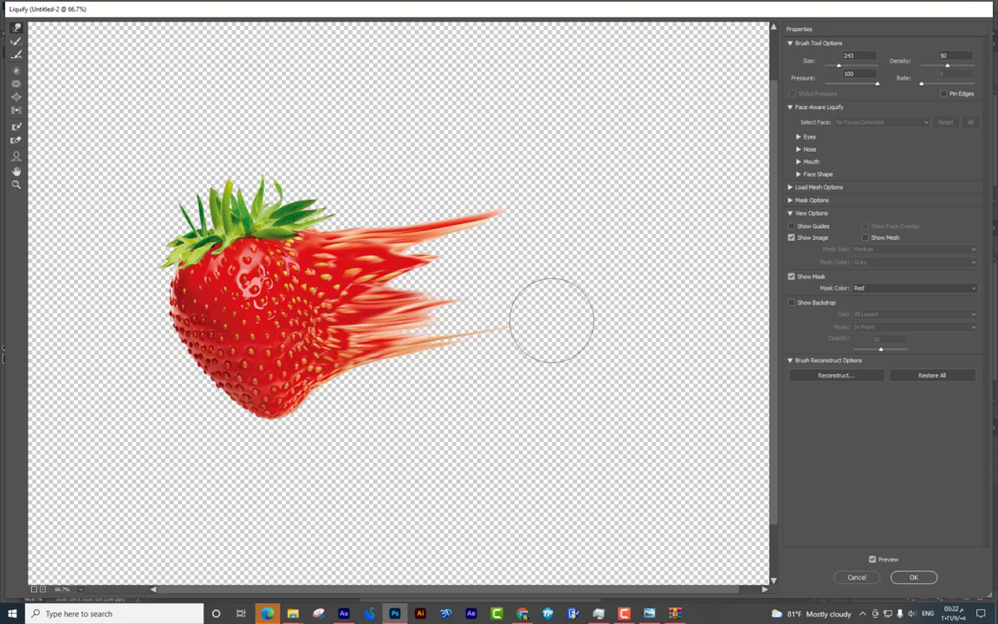
{"action": "left_click_drag", "start_coordinate": [429, 279], "coordinate": [562, 251]}
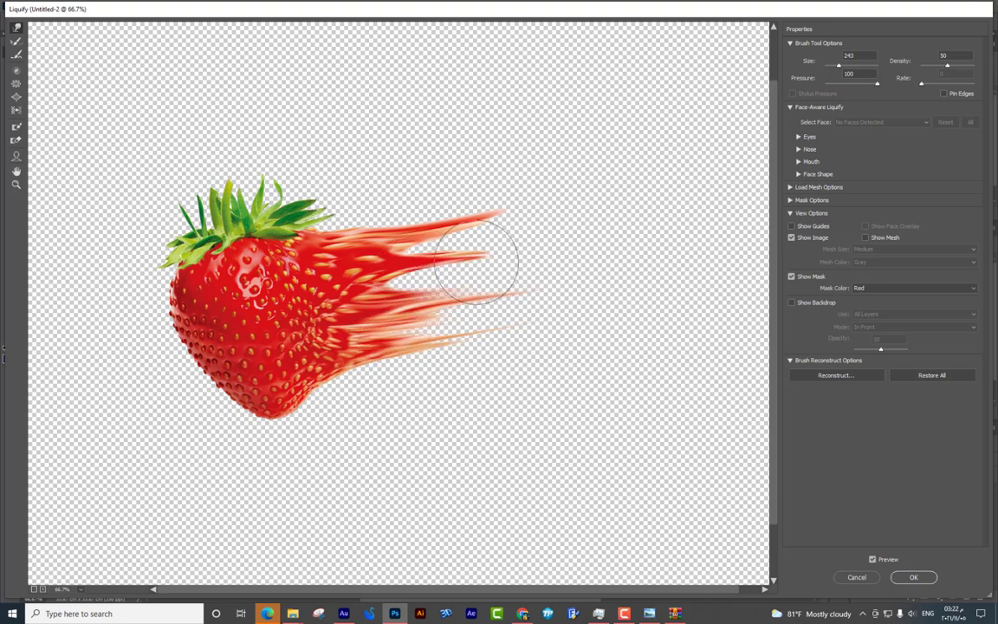
{"action": "left_click_drag", "start_coordinate": [479, 223], "coordinate": [512, 204]}
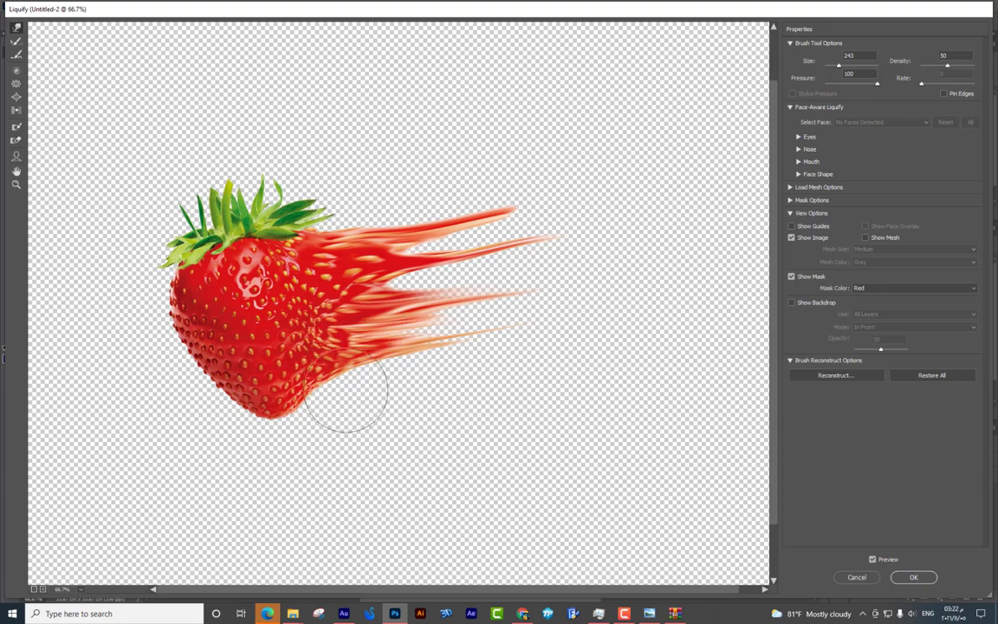
{"action": "left_click_drag", "start_coordinate": [447, 355], "coordinate": [574, 334]}
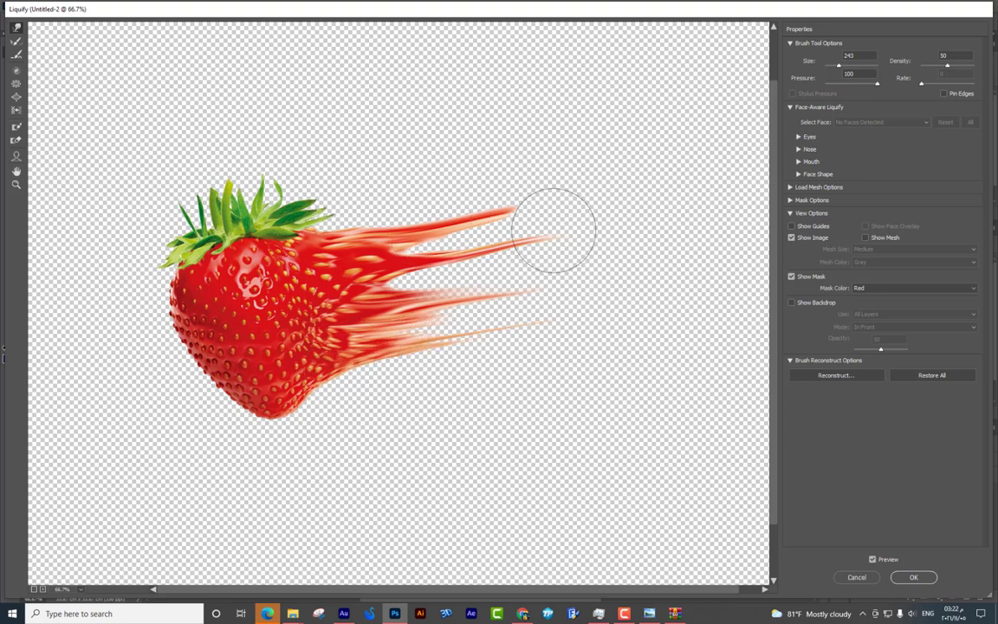
{"action": "left_click_drag", "start_coordinate": [546, 230], "coordinate": [490, 245]}
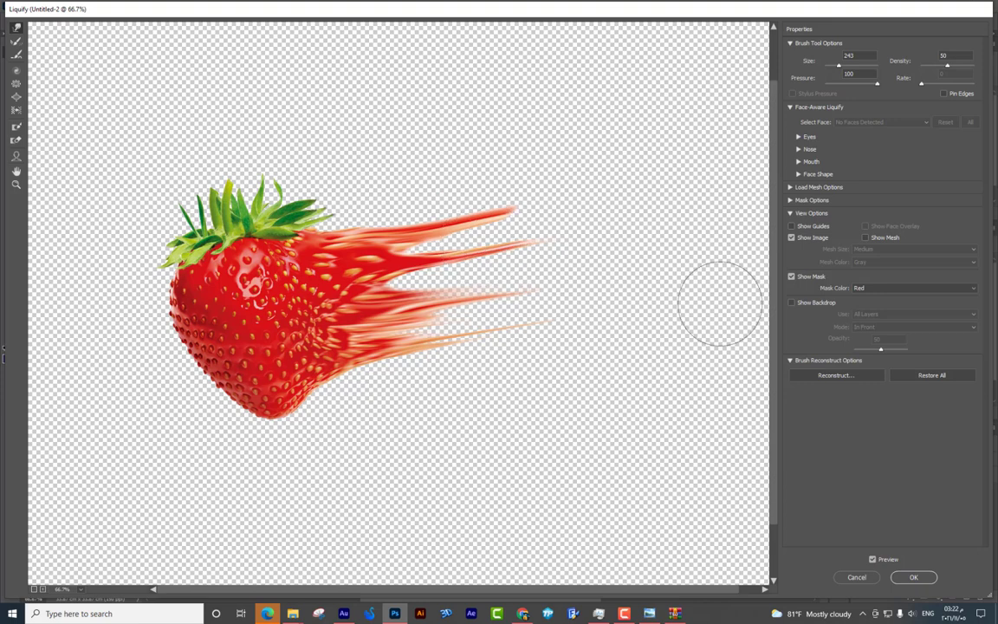
{"action": "key", "text": "Return"}
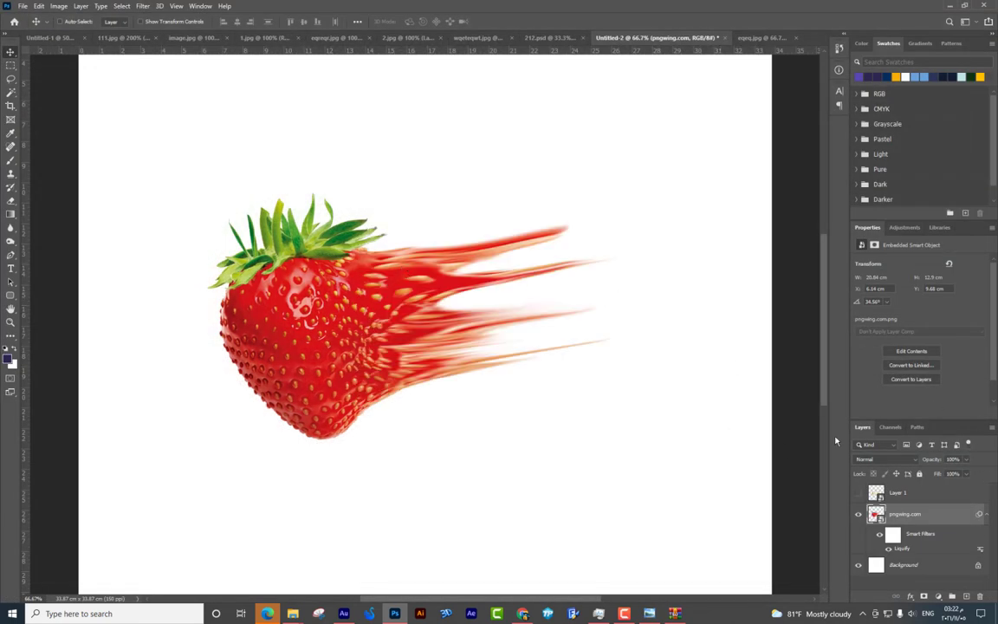
Convert the streaked strawberry into a new smart object.
{"action": "right_click", "coordinate": [936, 527]}
{"action": "key", "text": "ctrl+t"}
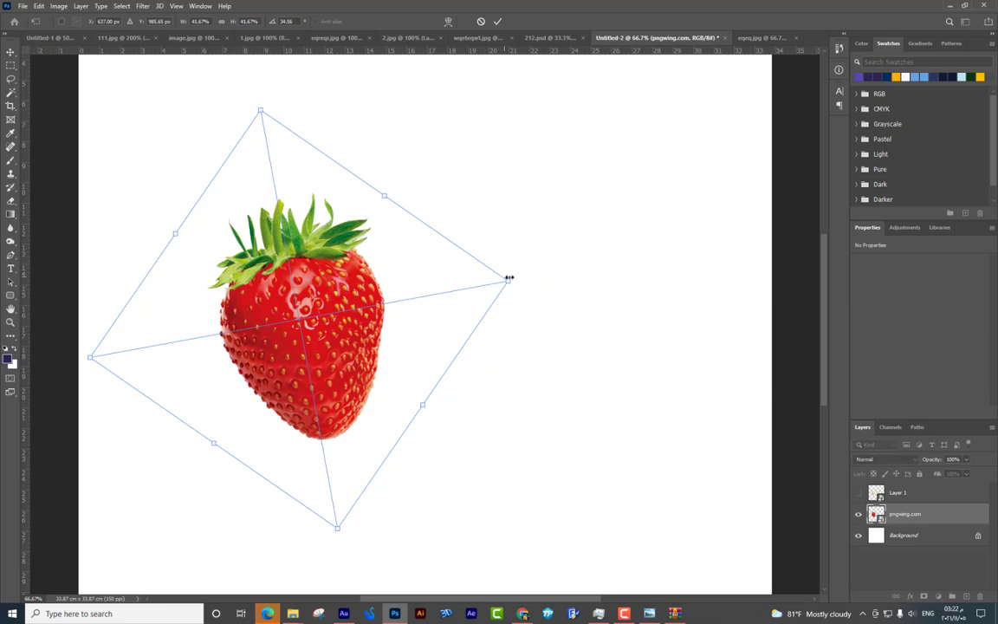
{"action": "key", "text": "Return"}
{"action": "right_click", "coordinate": [917, 514]}
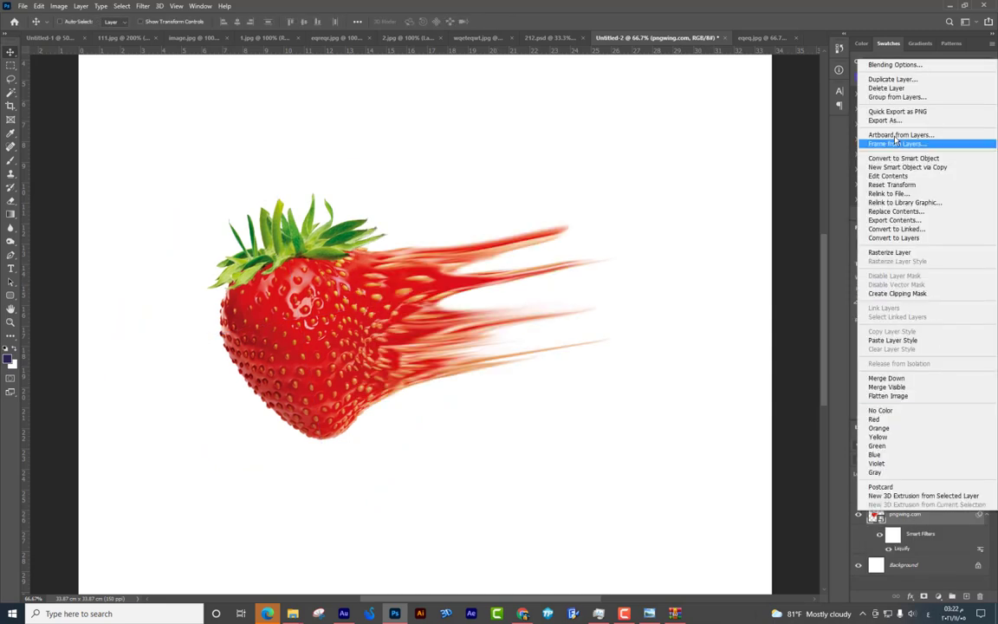
{"action": "left_click", "coordinate": [867, 144]}
Shrink the streaked strawberry and move it lower and to the left.
{"action": "key", "text": "ctrl+t"}
{"action": "key", "text": "ctrl+minus"}
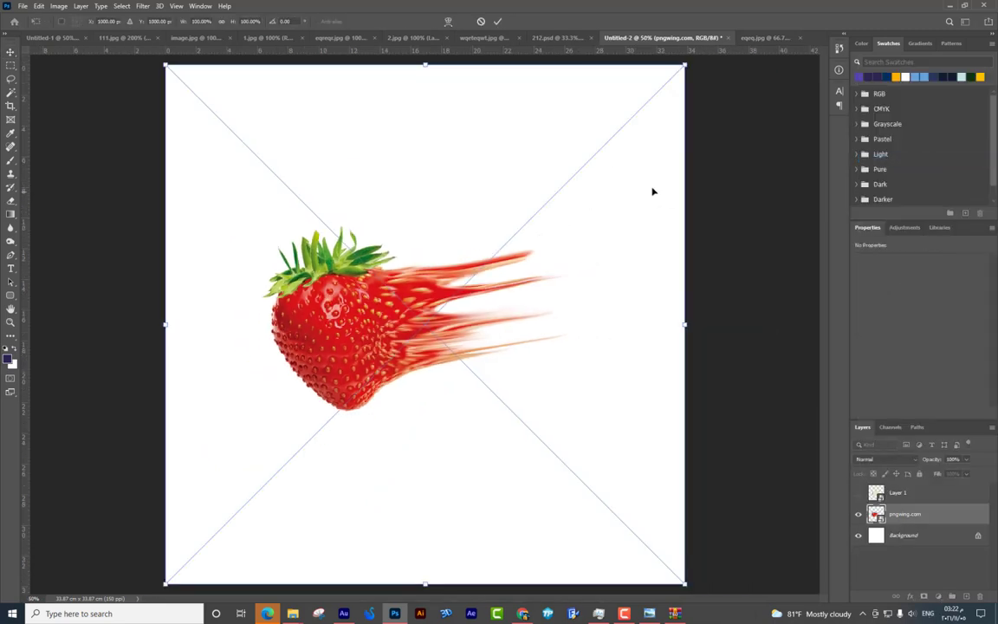
{"action": "left_click_drag", "start_coordinate": [683, 67], "coordinate": [598, 144]}
{"action": "left_click_drag", "start_coordinate": [532, 215], "coordinate": [495, 247]}
{"action": "key", "text": "Return"}
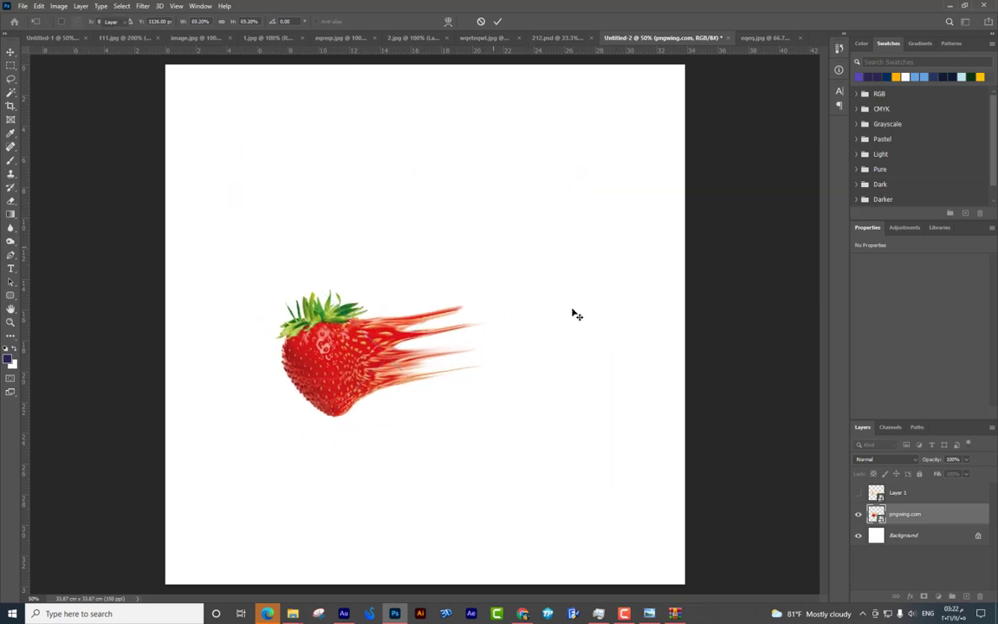
Show the cream strands layer, move it onto the strawberry, and scale and rotate it to fit.
{"action": "left_click", "coordinate": [858, 492]}
{"action": "left_click", "coordinate": [896, 492]}
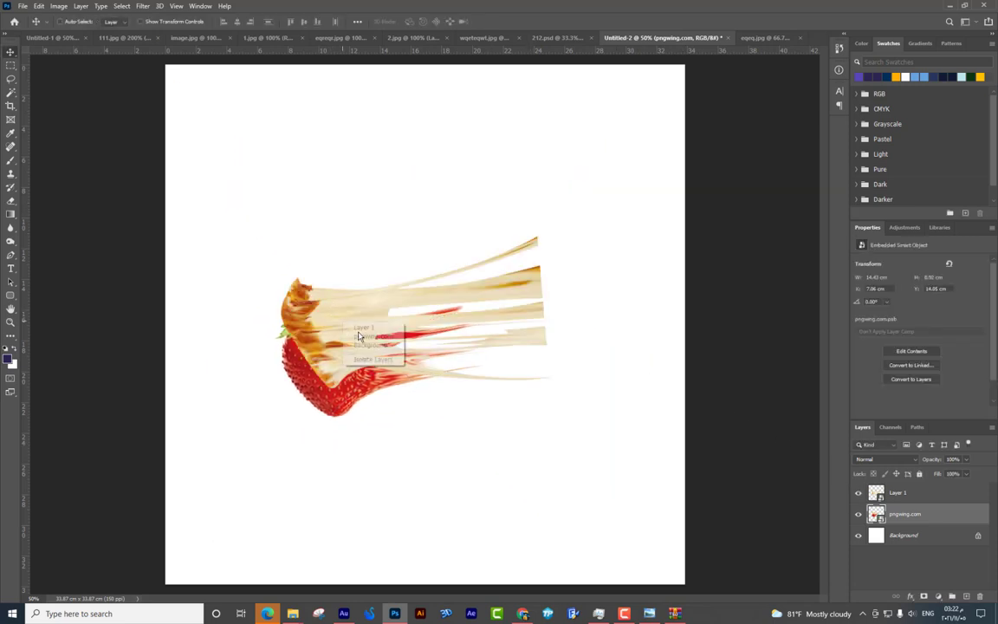
{"action": "mouse_move", "coordinate": [356, 329]}
{"action": "left_mouse_down"}
{"action": "mouse_move", "coordinate": [447, 342]}
{"action": "mouse_move", "coordinate": [438, 347]}
{"action": "left_mouse_up"}
{"action": "key", "text": "ctrl+t"}
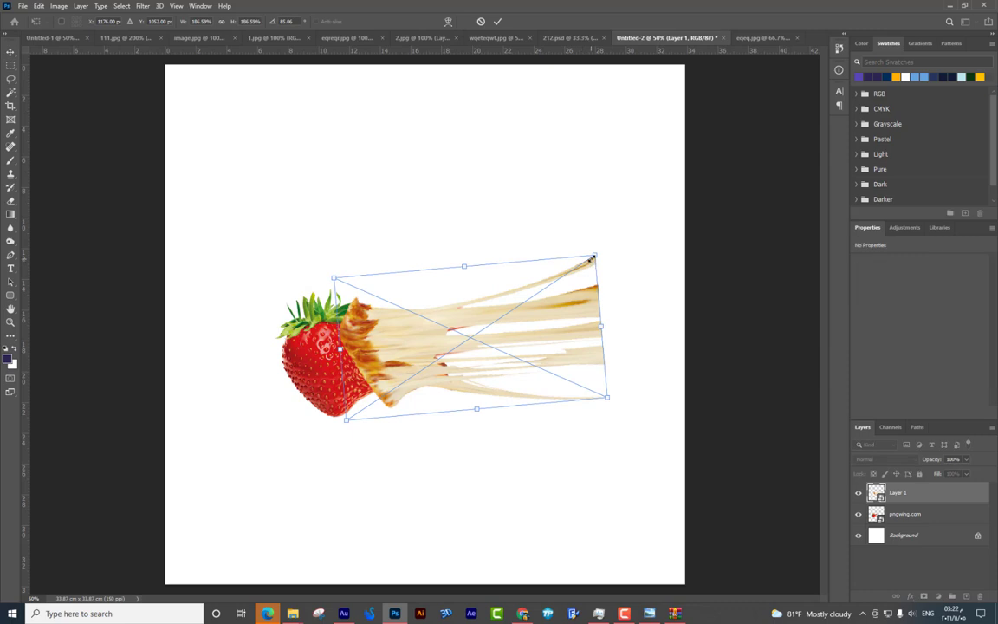
{"action": "mouse_move", "coordinate": [593, 254]}
{"action": "left_mouse_down"}
{"action": "mouse_move", "coordinate": [503, 289]}
{"action": "mouse_move", "coordinate": [537, 274]}
{"action": "left_mouse_up"}
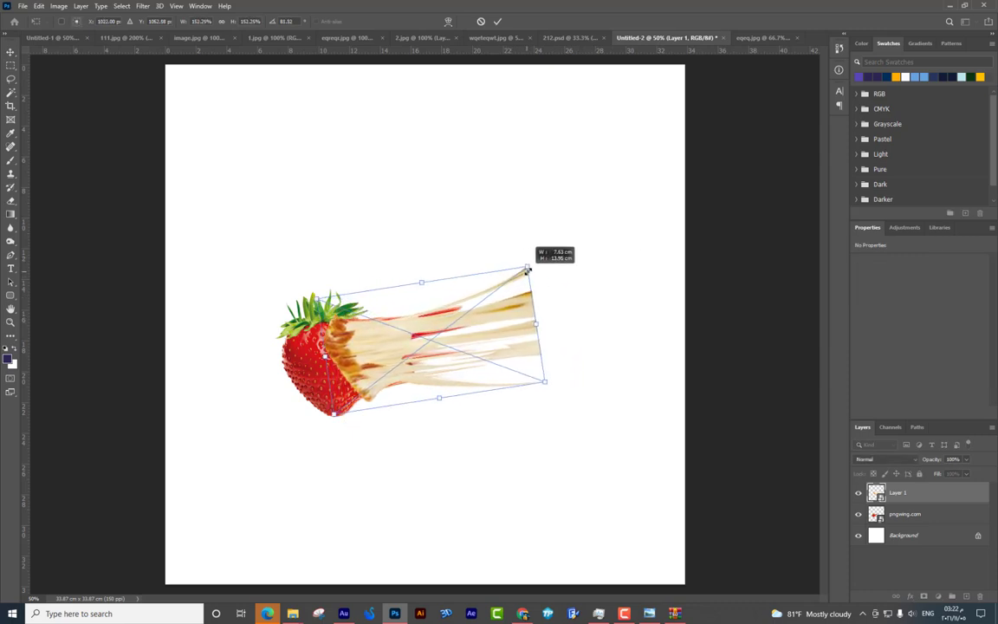
{"action": "key", "text": "ctrl+plus"}
{"action": "key", "text": "Return"}
Zoom in and nudge the strands slightly down and right.
{"action": "key", "text": "ctrl+plus"}
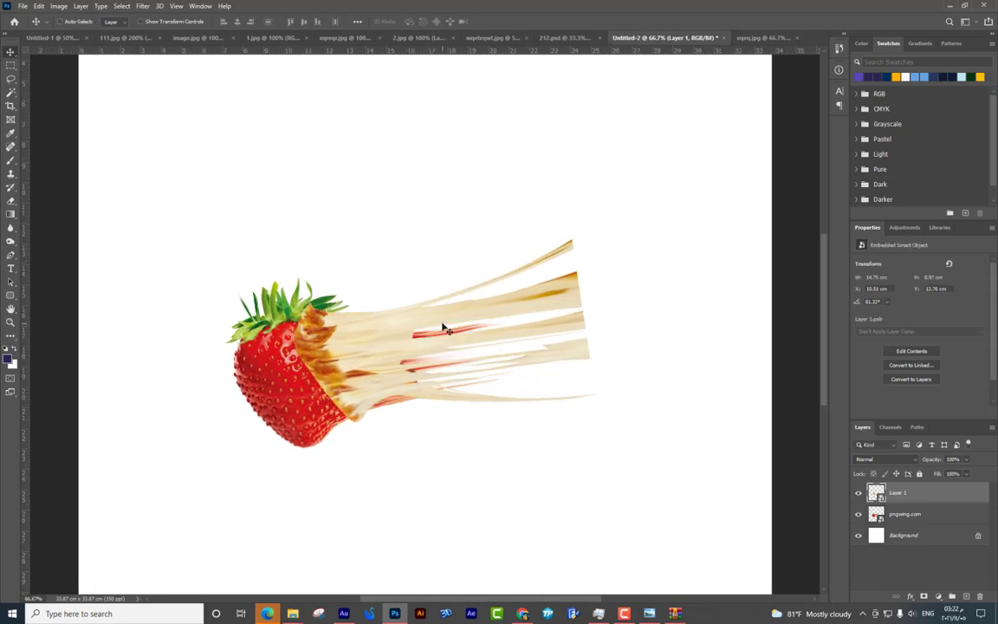
{"action": "left_click_drag", "start_coordinate": [443, 329], "coordinate": [444, 330]}
{"action": "key", "text": "ctrl+t"}
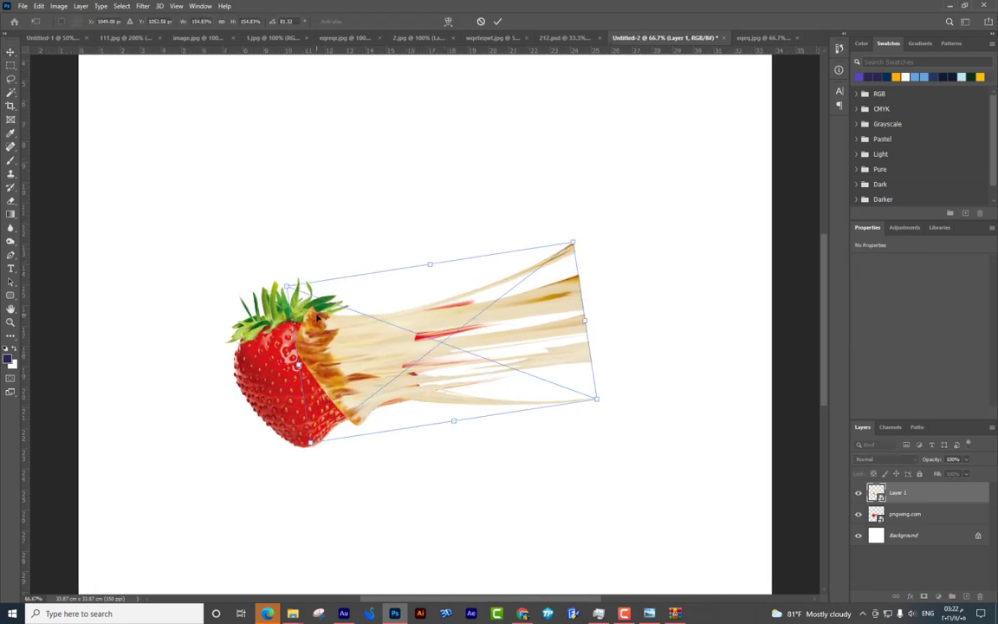
{"action": "key", "text": "Return"}
Warp the strands' top-left edge and lower-left corner around the strawberry.
{"action": "key", "text": "ctrl+t"}
{"action": "right_click", "coordinate": [286, 338]}
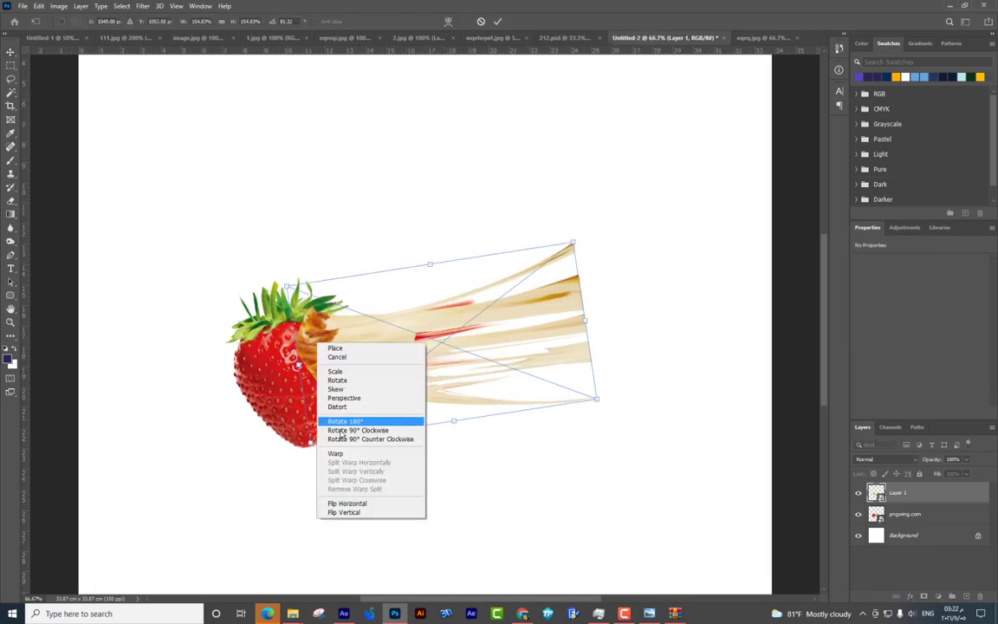
{"action": "left_click", "coordinate": [329, 407]}
{"action": "left_click_drag", "start_coordinate": [291, 292], "coordinate": [306, 308]}
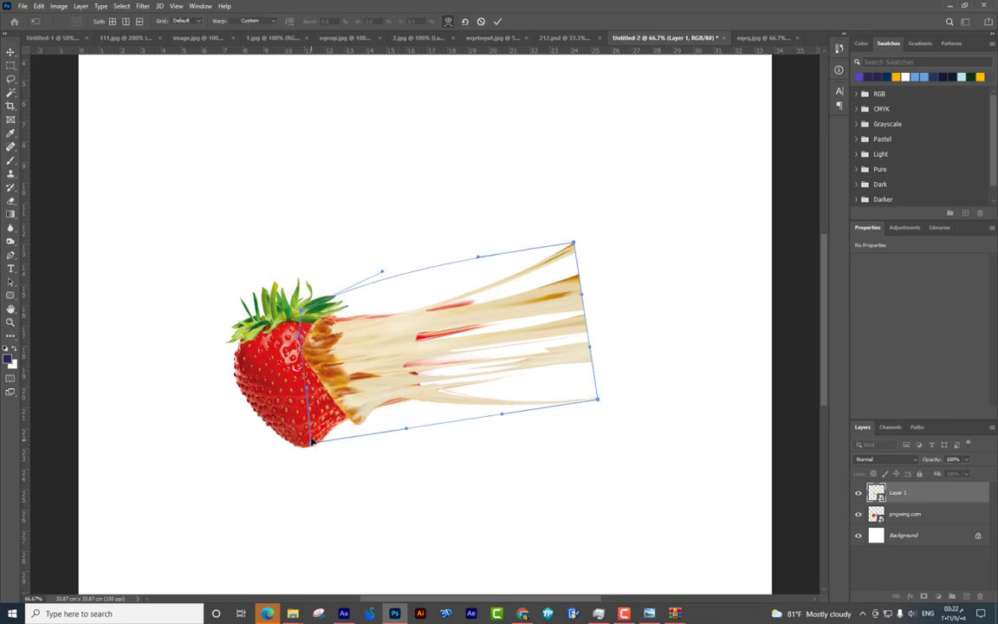
{"action": "left_click_drag", "start_coordinate": [312, 442], "coordinate": [293, 428]}
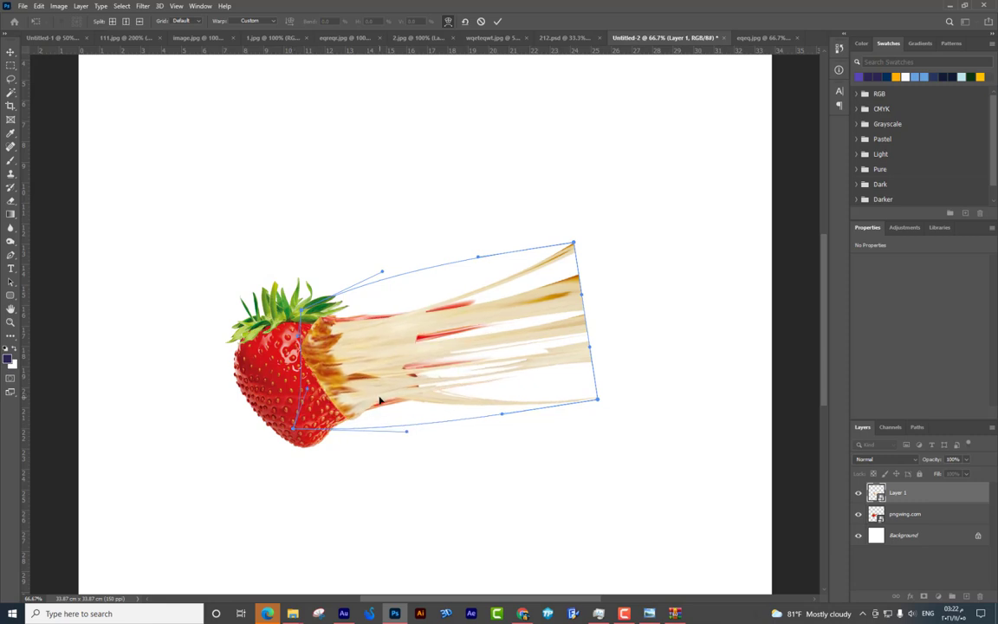
{"action": "key", "text": "Return"}
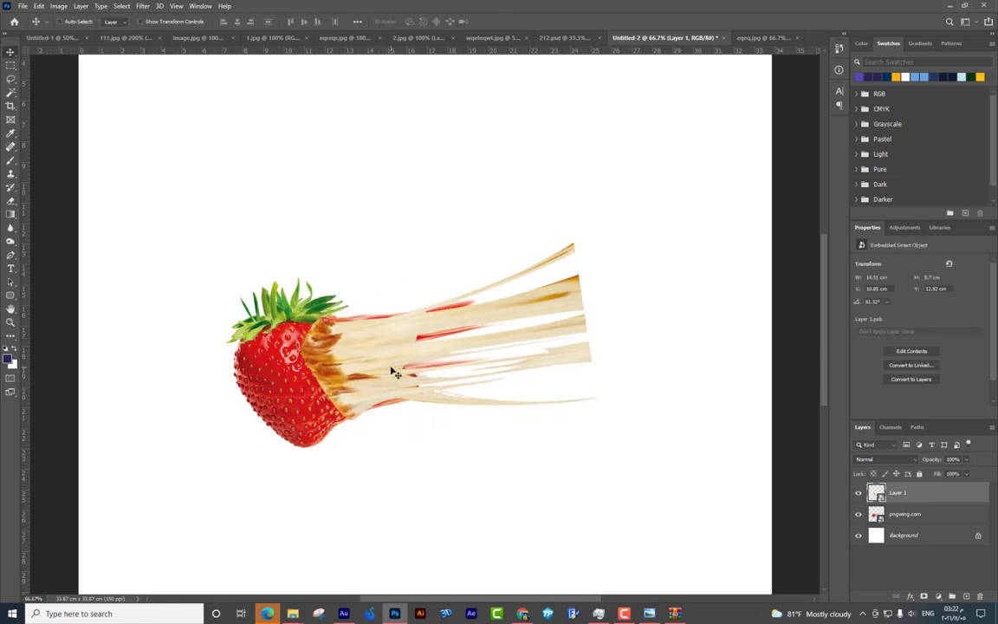
Switch to the Eraser and rasterize the strands layer.
{"action": "left_click", "coordinate": [10, 200]}
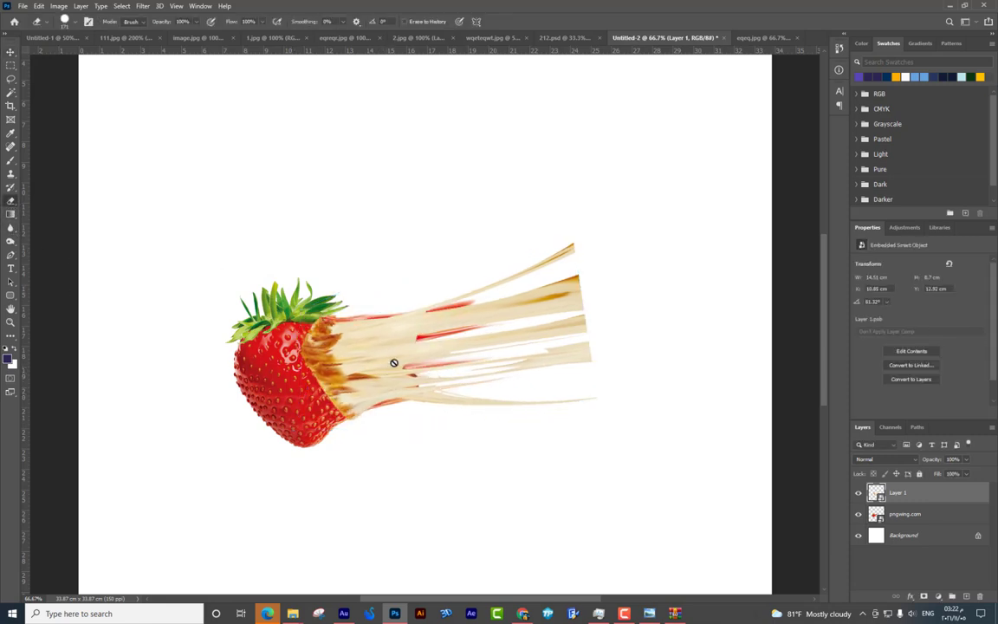
{"action": "left_click", "coordinate": [285, 324]}
{"action": "key", "text": "Return"}
With a fully soft eraser at 31% flow, soften the strands where they meet the strawberry.
{"action": "right_click", "coordinate": [376, 442]}
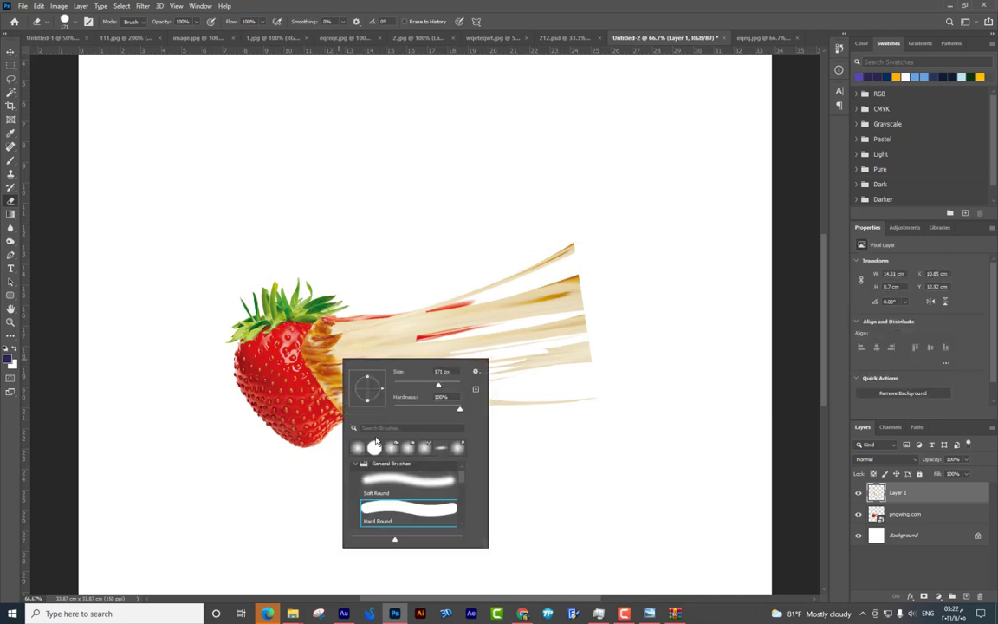
{"action": "key", "text": "shift+bracketleft"}
{"action": "key", "text": "shift+bracketleft"}
{"action": "key", "text": "shift+bracketleft"}
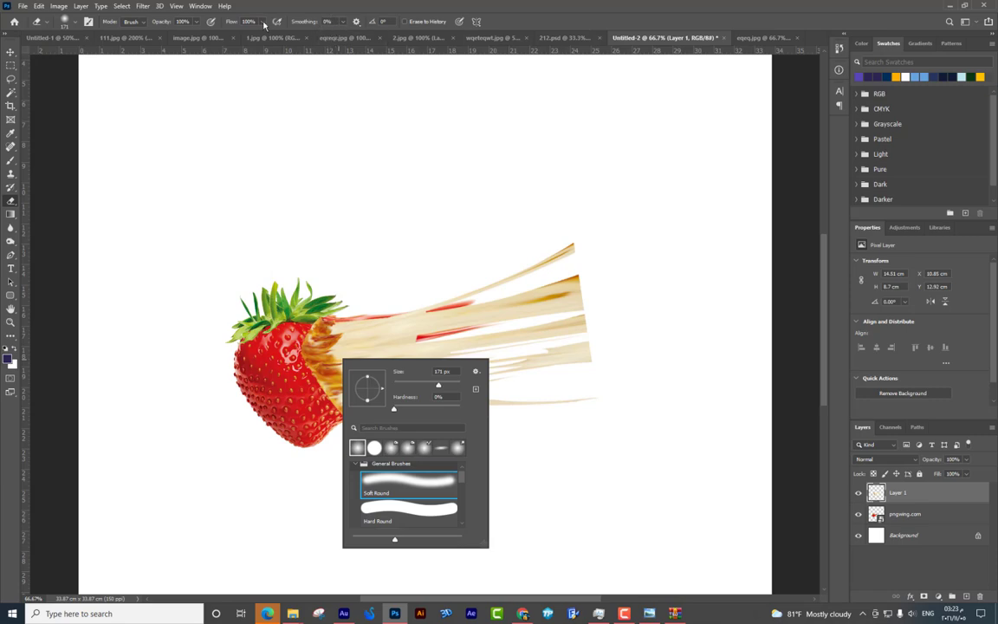
{"action": "left_click", "coordinate": [261, 22]}
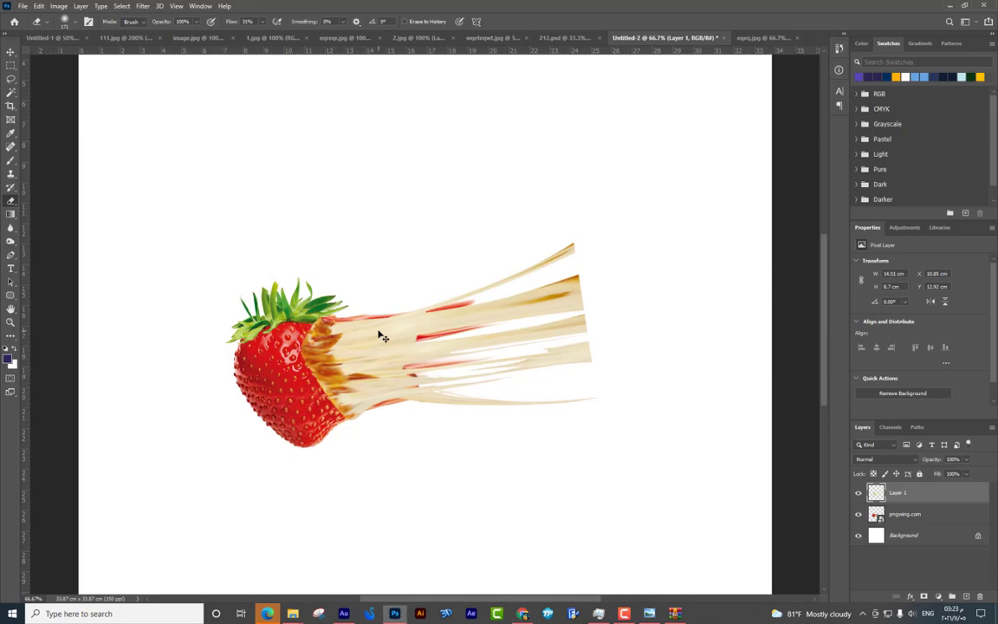
{"action": "scroll", "coordinate": [383, 334], "scroll_direction": "up", "scroll_amount": 2}
{"action": "scroll", "coordinate": [433, 311], "scroll_direction": "up", "scroll_amount": 2}
{"action": "scroll", "coordinate": [472, 292], "scroll_direction": "up", "scroll_amount": 2}
{"action": "scroll", "coordinate": [453, 291], "scroll_direction": "down", "scroll_amount": 2}
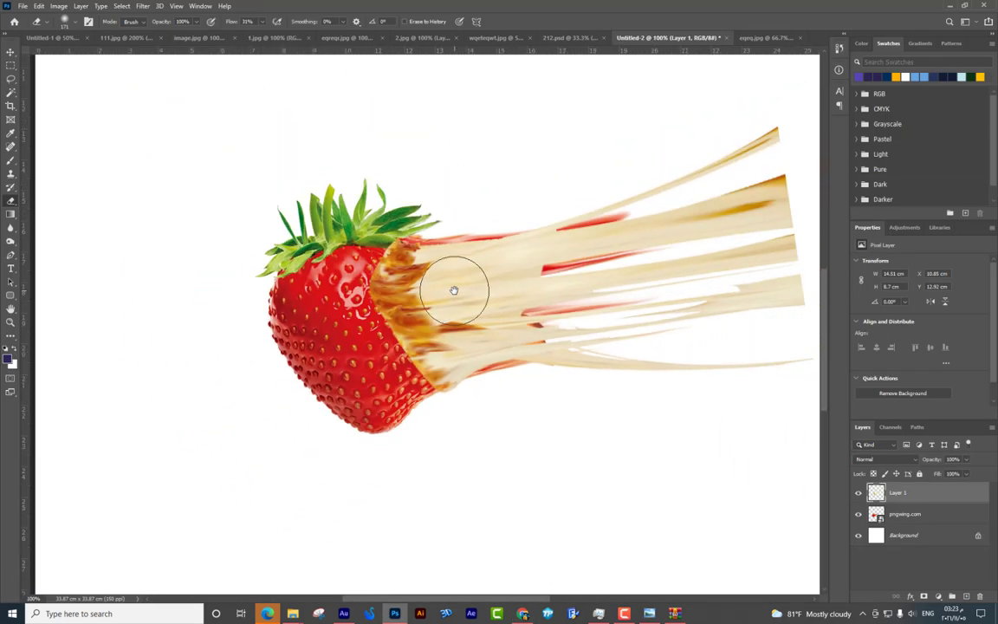
{"action": "left_click_drag", "start_coordinate": [360, 290], "coordinate": [444, 412]}
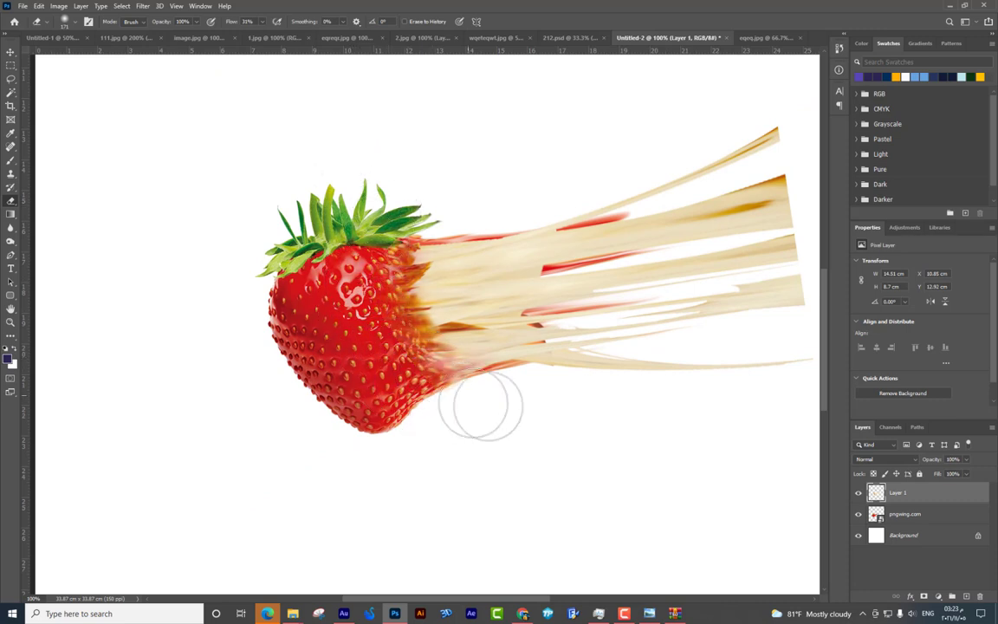
Outline the lower stray strand with the Pen tool and delete it.
{"action": "scroll", "coordinate": [477, 401], "scroll_direction": "right", "scroll_amount": 3}
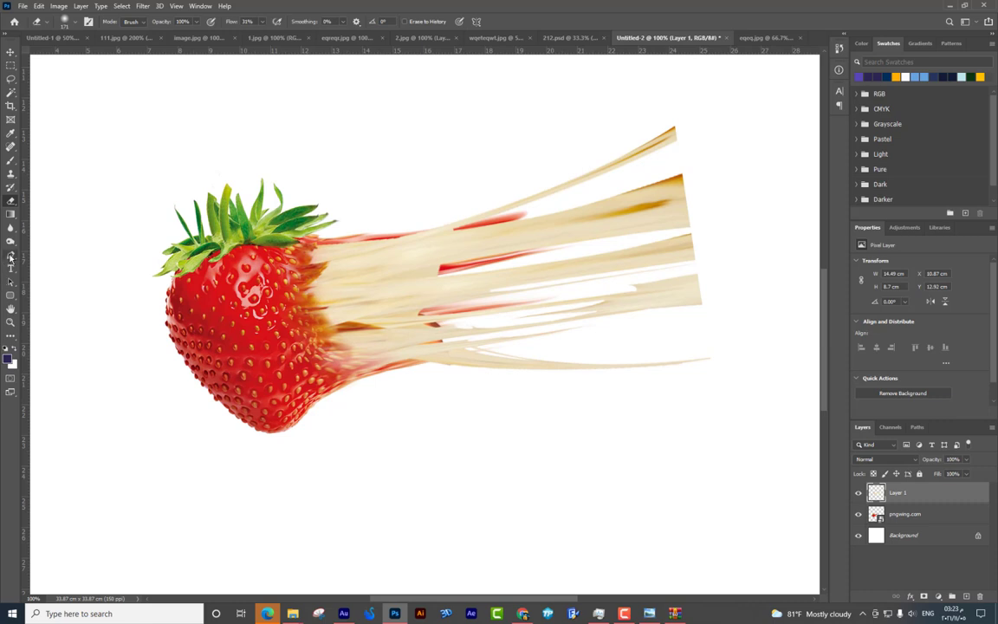
{"action": "left_click", "coordinate": [11, 255]}
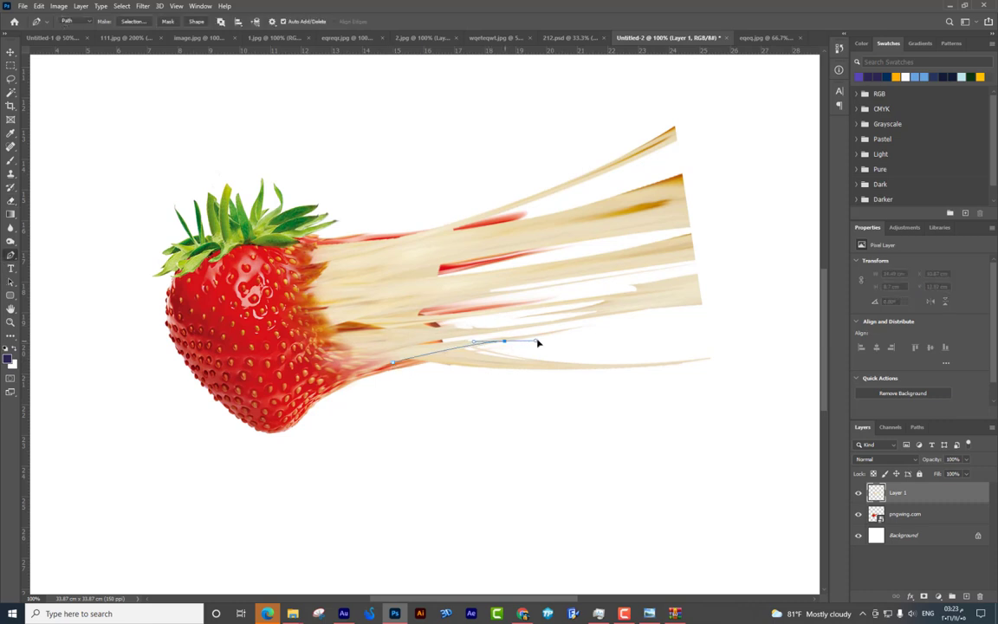
{"action": "left_click", "coordinate": [761, 390]}
{"action": "left_click", "coordinate": [457, 428]}
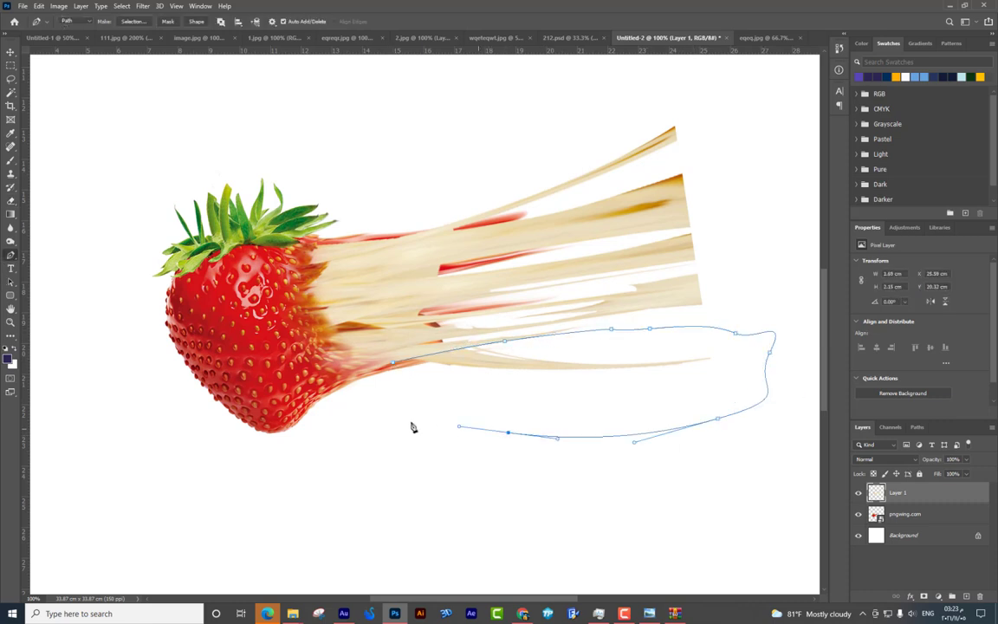
{"action": "key", "text": "ctrl+Return"}
{"action": "key", "text": "Delete"}
{"action": "key", "text": "ctrl+d"}
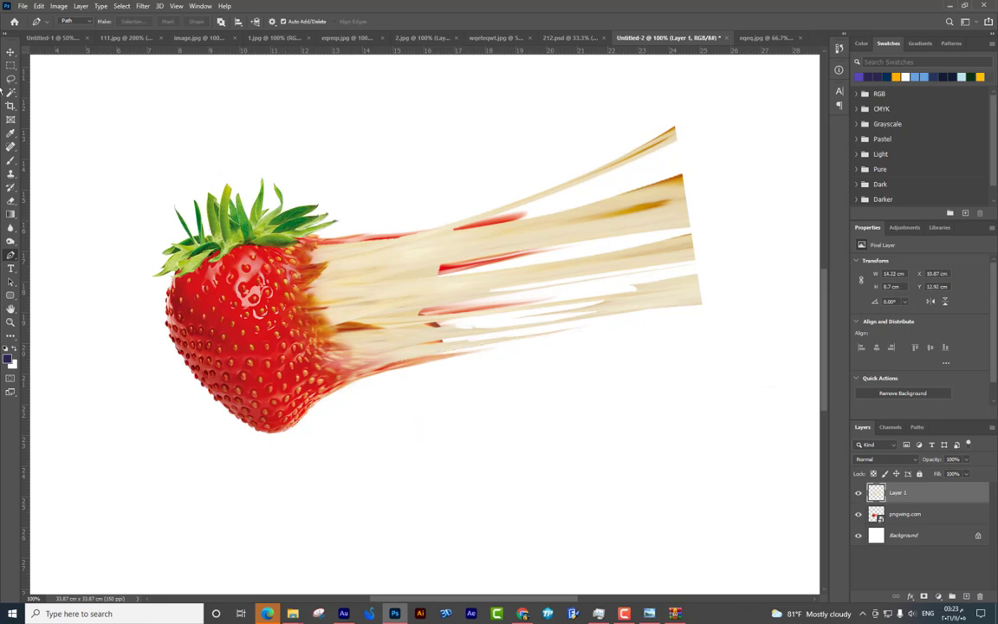
Fade out the right ends of the strands with the eraser.
{"action": "key", "text": "v"}
{"action": "left_click_drag", "start_coordinate": [459, 221], "coordinate": [355, 266]}
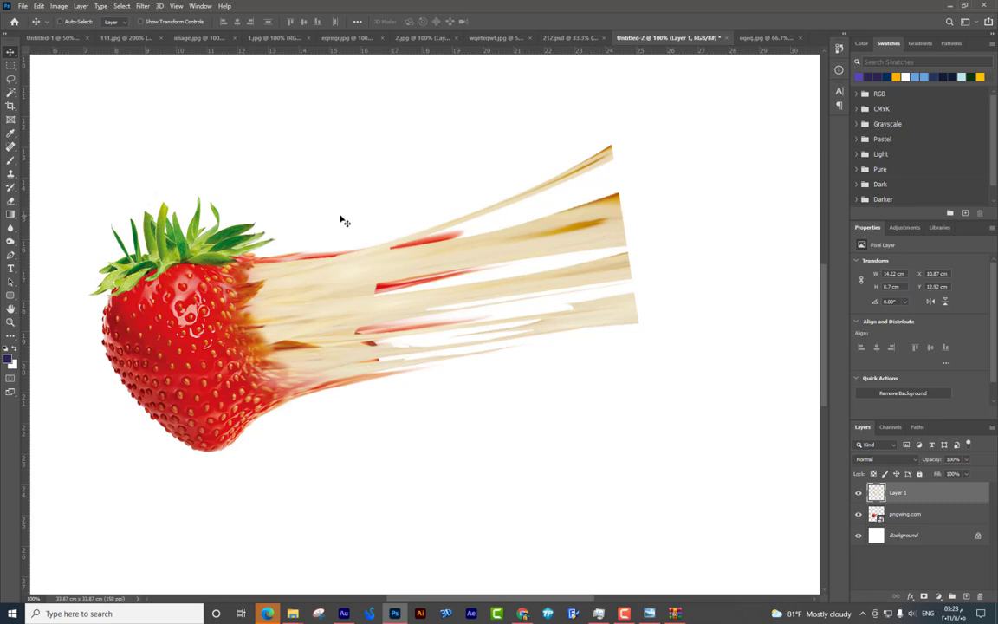
{"action": "left_click", "coordinate": [10, 200]}
{"action": "mouse_move", "coordinate": [634, 224]}
{"action": "left_mouse_down"}
{"action": "mouse_move", "coordinate": [587, 213]}
{"action": "mouse_move", "coordinate": [581, 133]}
{"action": "mouse_move", "coordinate": [590, 379]}
{"action": "mouse_move", "coordinate": [515, 178]}
{"action": "left_mouse_up"}
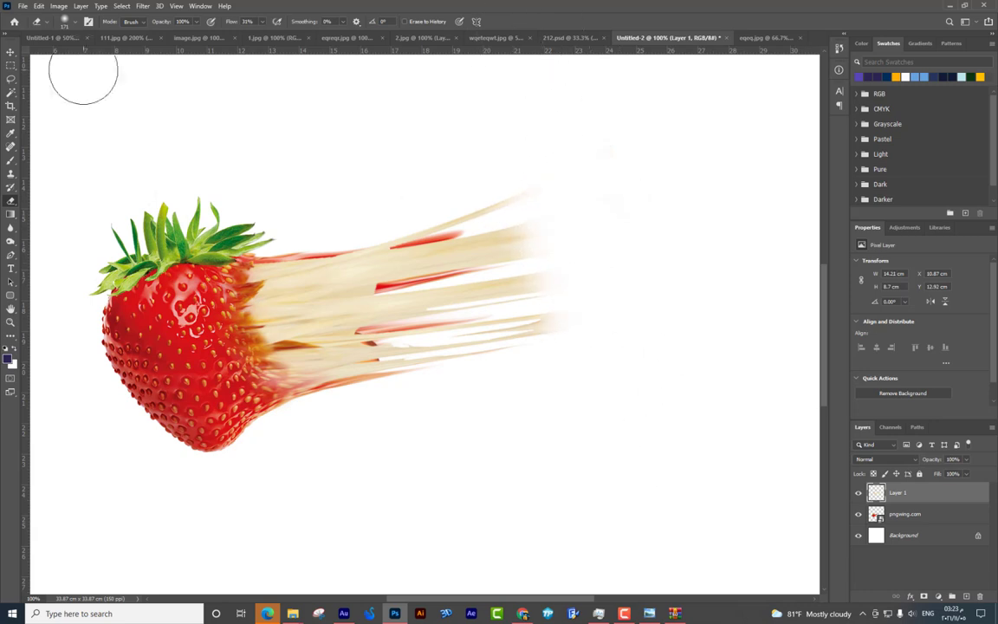
Reposition the strands layer slightly, undoing an unwanted move.
{"action": "left_click", "coordinate": [10, 51]}
{"action": "left_click_drag", "start_coordinate": [372, 296], "coordinate": [391, 266]}
{"action": "key", "text": "z"}
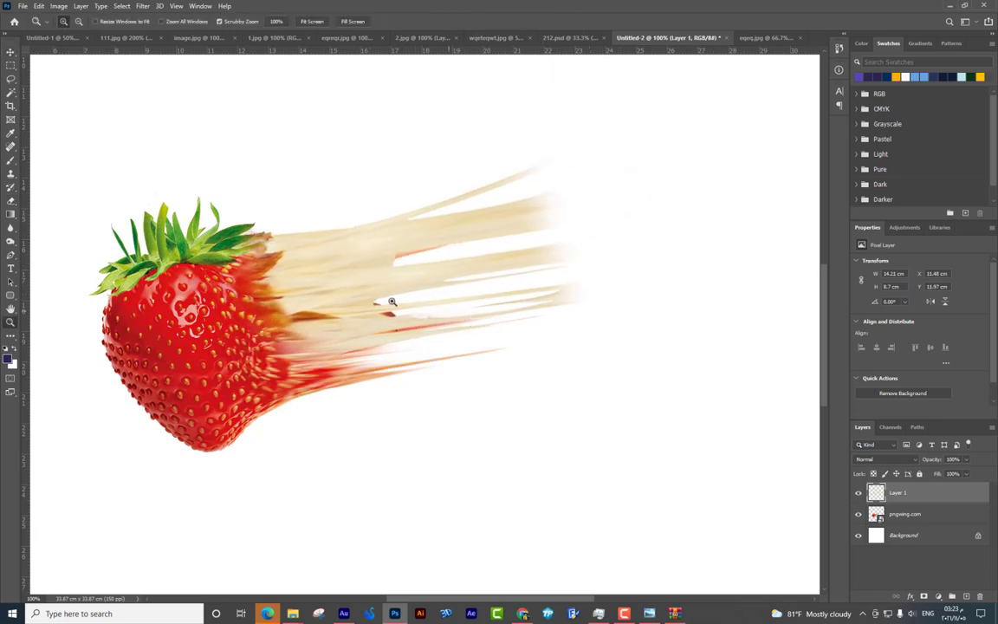
{"action": "key", "text": "ctrl+z"}
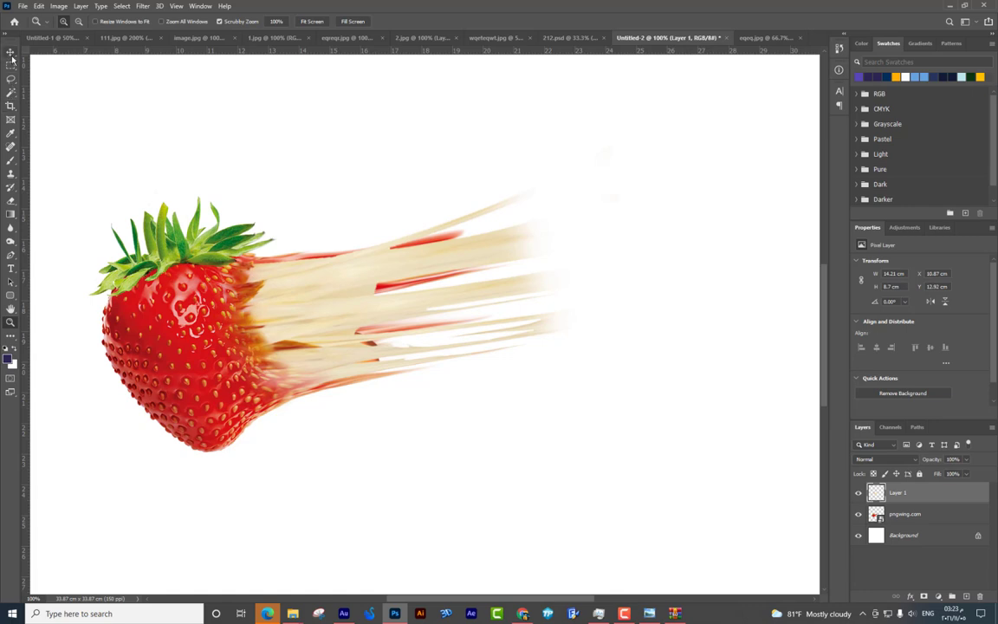
{"action": "left_click", "coordinate": [10, 52]}
{"action": "left_click_drag", "start_coordinate": [457, 267], "coordinate": [458, 273]}
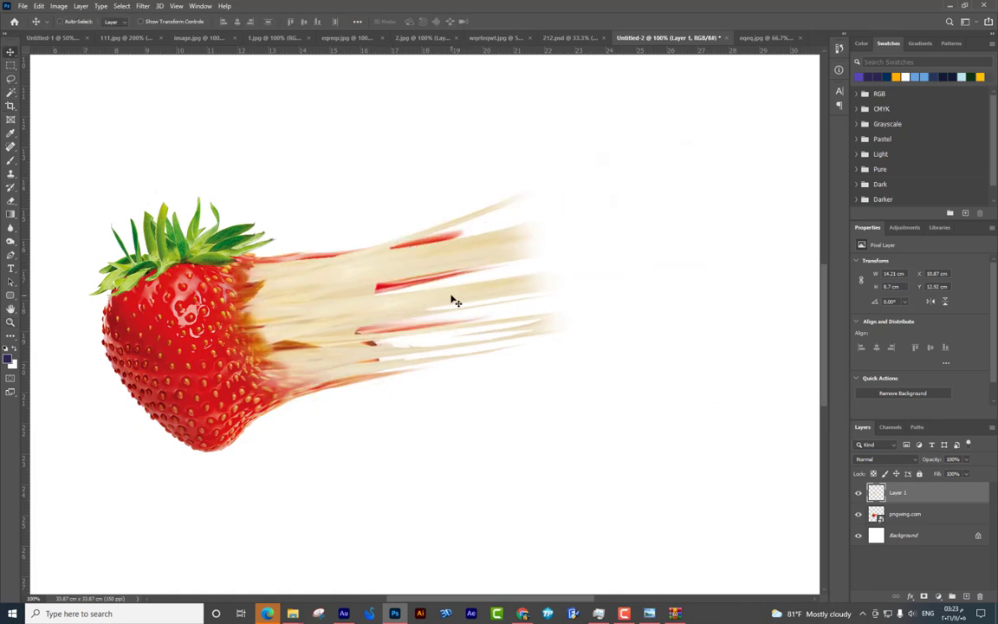
Enlarge Layer 1 slightly to 14.48 × 8.87 cm.
{"action": "key", "text": "ctrl+t"}
{"action": "left_click_drag", "start_coordinate": [637, 149], "coordinate": [646, 143]}
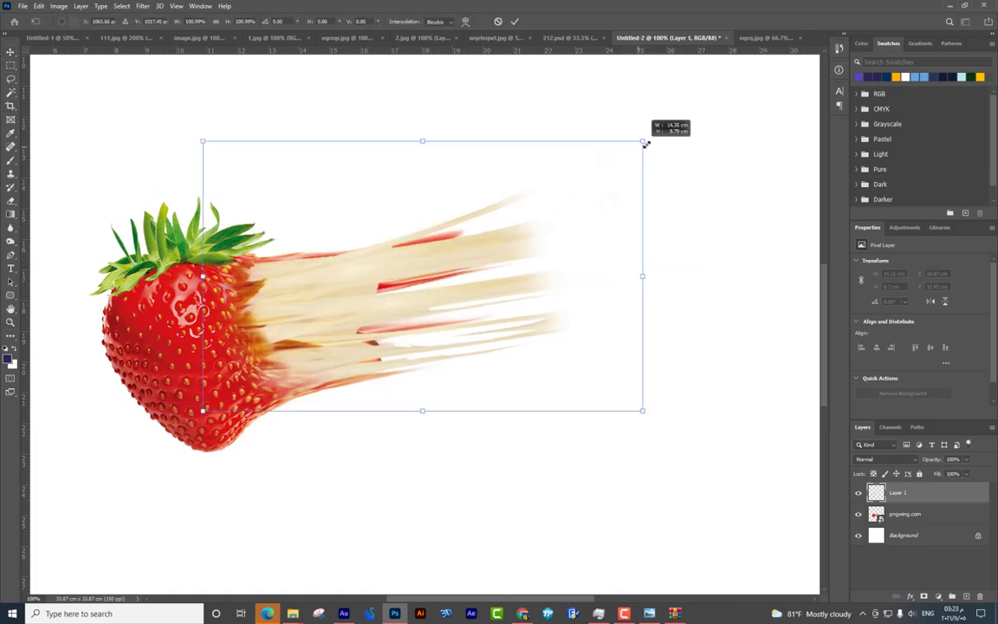
{"action": "key", "text": "Return"}
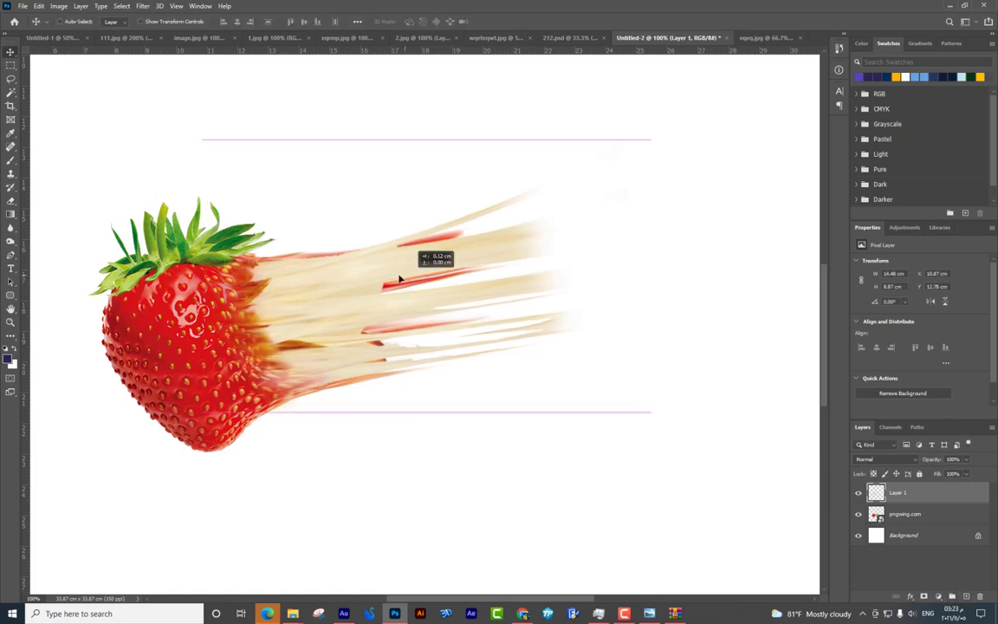
{"action": "left_click", "coordinate": [939, 596]}
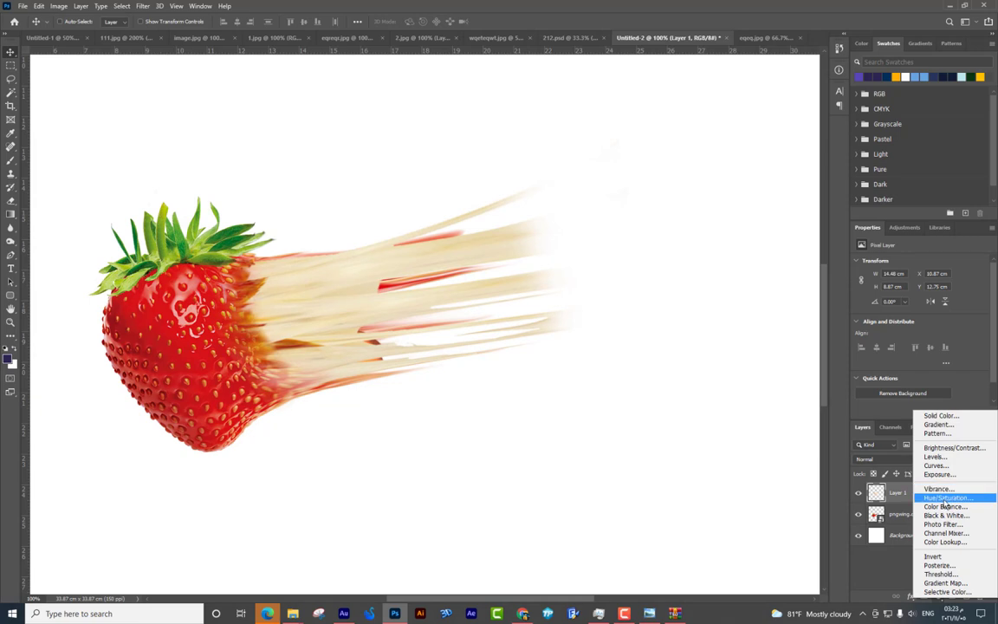
Add a Hue/Saturation layer clipped to Layer 1, colorized at Hue 360, Saturation 97, Lightness -3.
{"action": "left_click", "coordinate": [953, 499]}
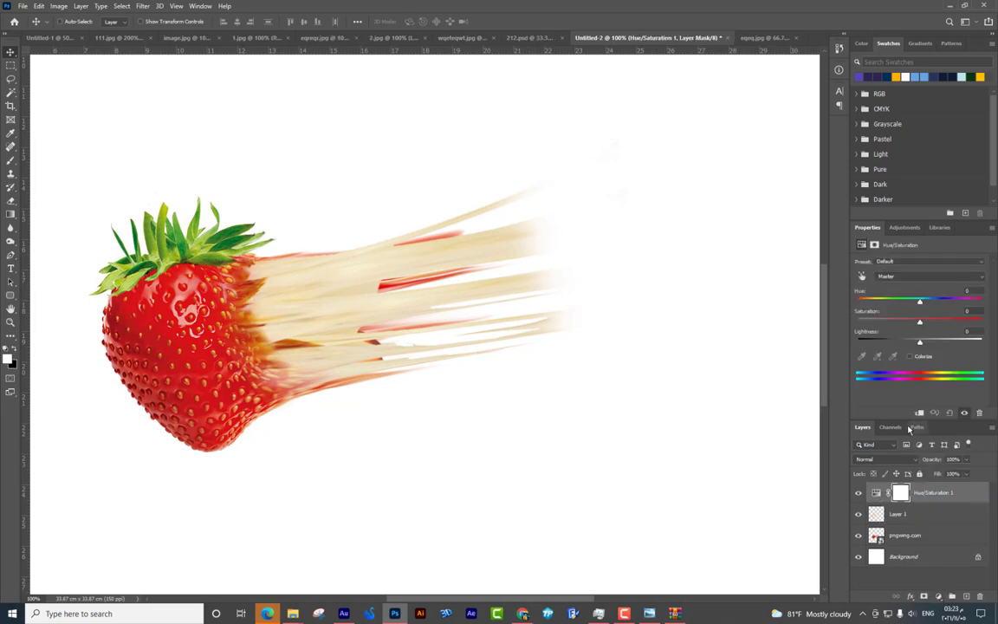
{"action": "key", "text": "ctrl+alt+g"}
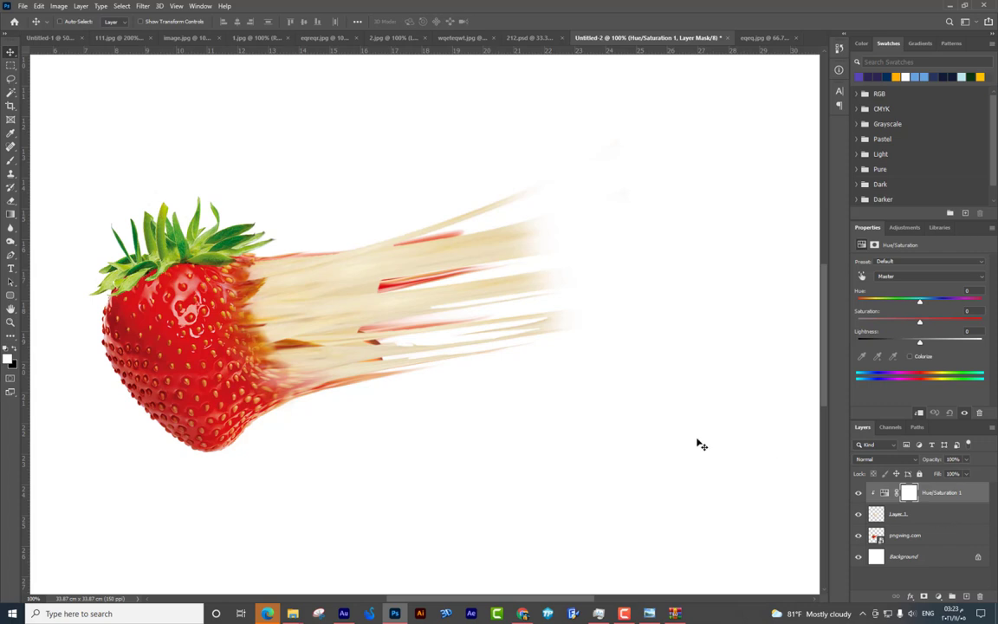
{"action": "left_click", "coordinate": [910, 357]}
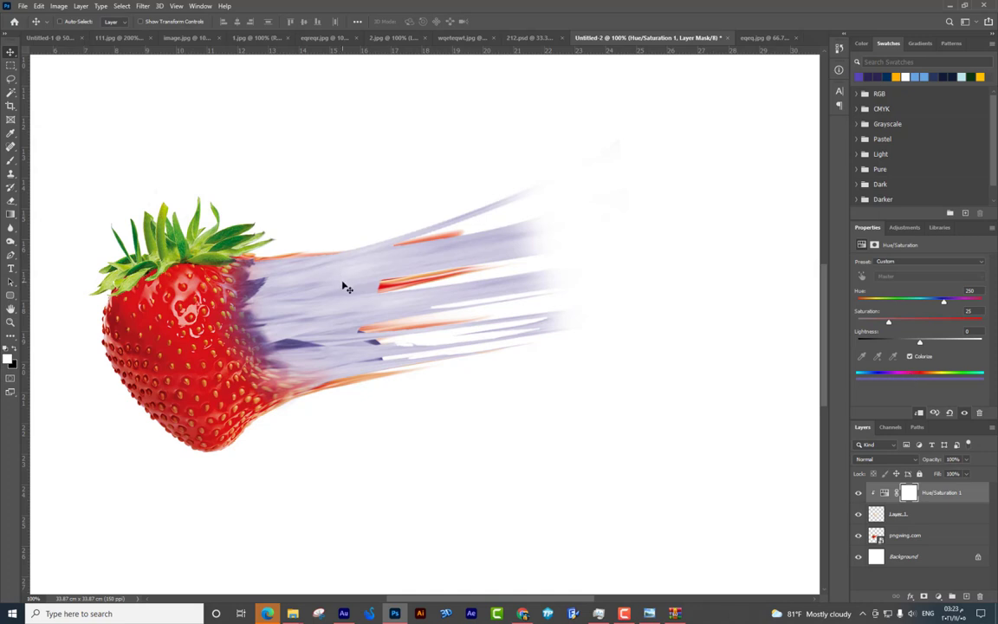
{"action": "mouse_move", "coordinate": [948, 310]}
{"action": "left_mouse_down"}
{"action": "mouse_move", "coordinate": [931, 310]}
{"action": "mouse_move", "coordinate": [956, 323]}
{"action": "mouse_move", "coordinate": [918, 345]}
{"action": "left_mouse_up"}
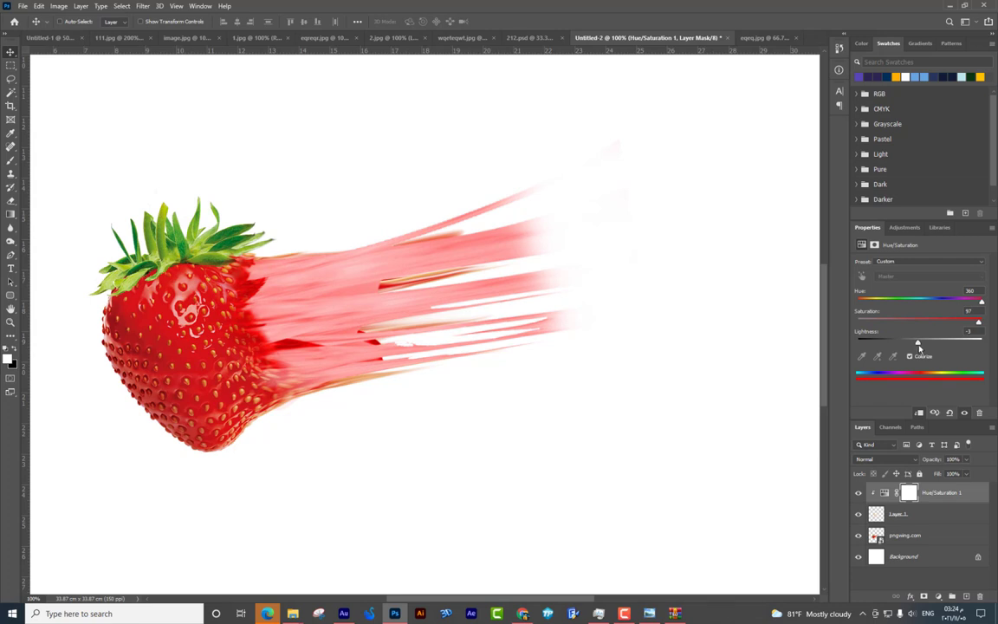
Duplicate the pngwing.com strawberry to the right and flip the copy horizontally.
{"action": "left_click", "coordinate": [206, 325]}
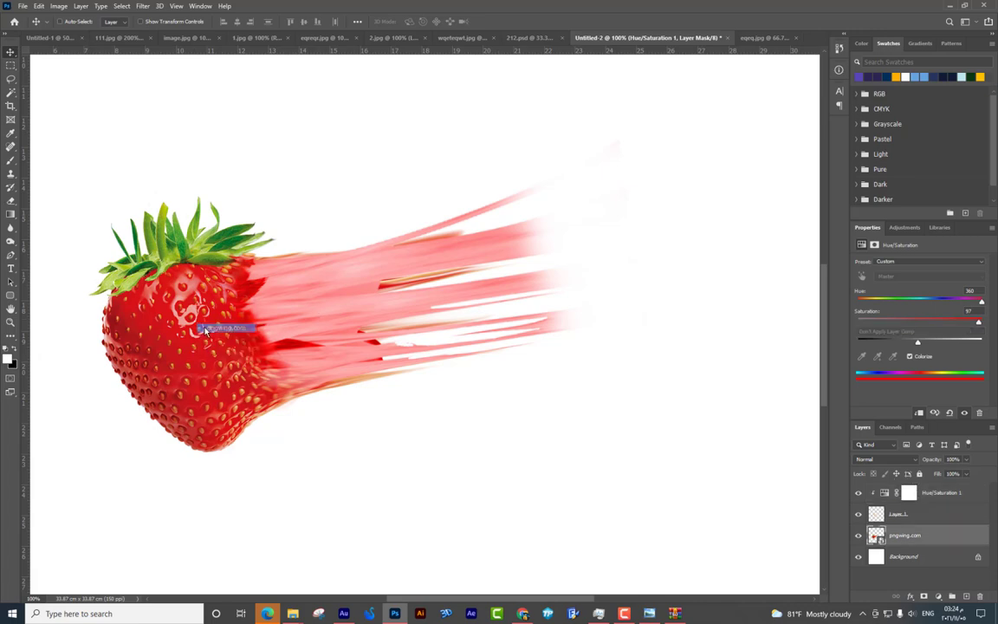
{"action": "mouse_move", "coordinate": [198, 329]}
{"action": "left_mouse_down"}
{"action": "mouse_move", "coordinate": [274, 323]}
{"action": "mouse_move", "coordinate": [640, 341]}
{"action": "left_mouse_up"}
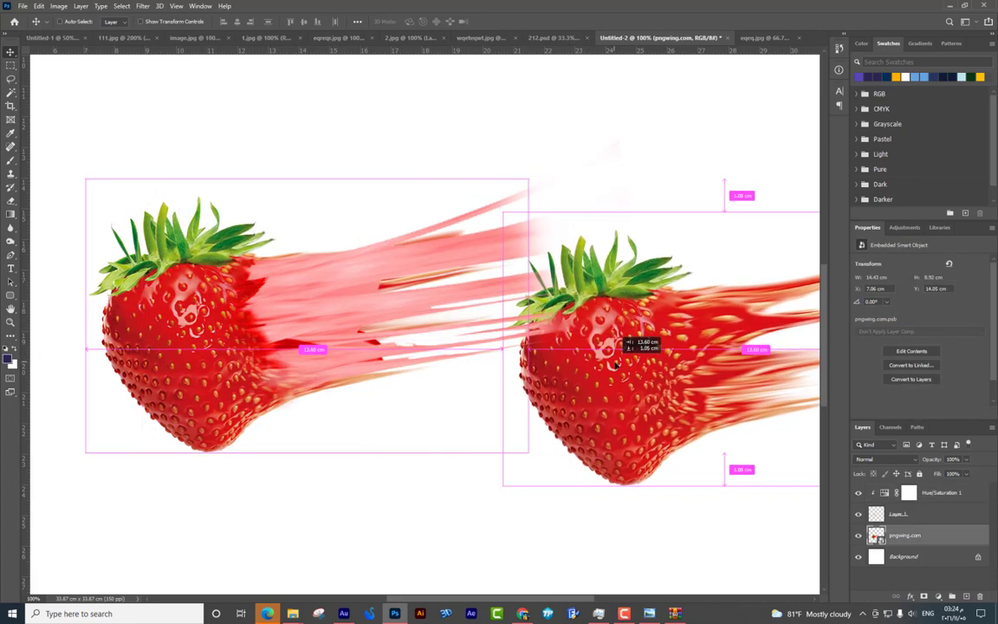
{"action": "right_click", "coordinate": [650, 392]}
{"action": "left_click", "coordinate": [677, 499]}
{"action": "right_click", "coordinate": [647, 263]}
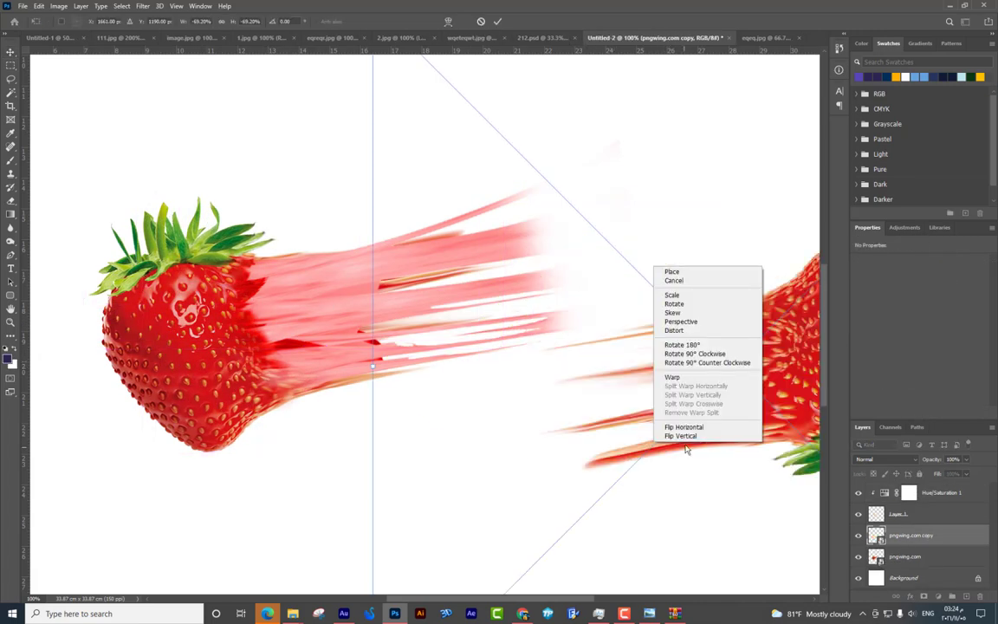
{"action": "left_click", "coordinate": [686, 434]}
{"action": "left_click_drag", "start_coordinate": [687, 434], "coordinate": [535, 318]}
Rotate the flipped strawberry copy slightly and raise it into position.
{"action": "key", "text": "ctrl+z"}
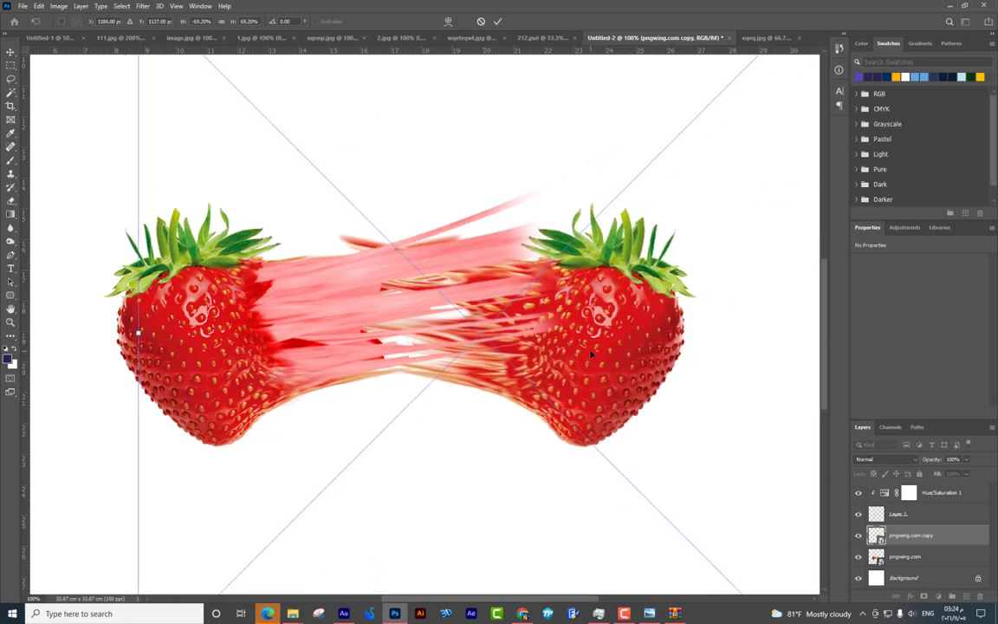
{"action": "key", "text": "ctrl+minus"}
{"action": "mouse_move", "coordinate": [646, 289]}
{"action": "left_mouse_down"}
{"action": "mouse_move", "coordinate": [716, 295]}
{"action": "mouse_move", "coordinate": [687, 221]}
{"action": "left_mouse_up"}
{"action": "mouse_move", "coordinate": [589, 277]}
{"action": "left_mouse_down"}
{"action": "mouse_move", "coordinate": [553, 315]}
{"action": "mouse_move", "coordinate": [568, 318]}
{"action": "mouse_move", "coordinate": [541, 305]}
{"action": "left_mouse_up"}
{"action": "key", "text": "Return"}
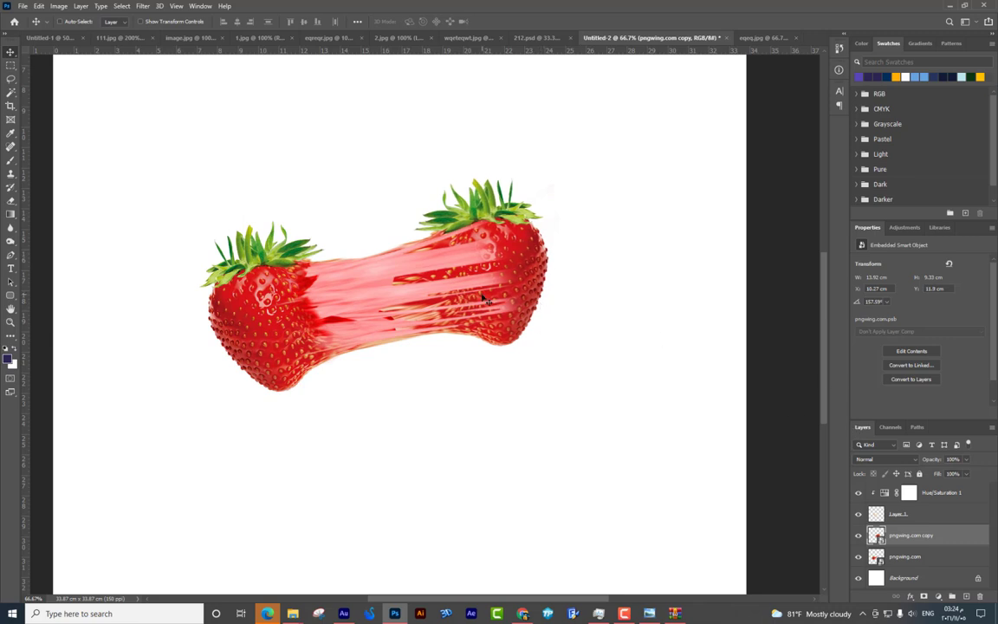
Skew the streak layer Layer 1 so the strands reach the right strawberry.
{"action": "right_click", "coordinate": [464, 260]}
{"action": "left_click", "coordinate": [475, 262]}
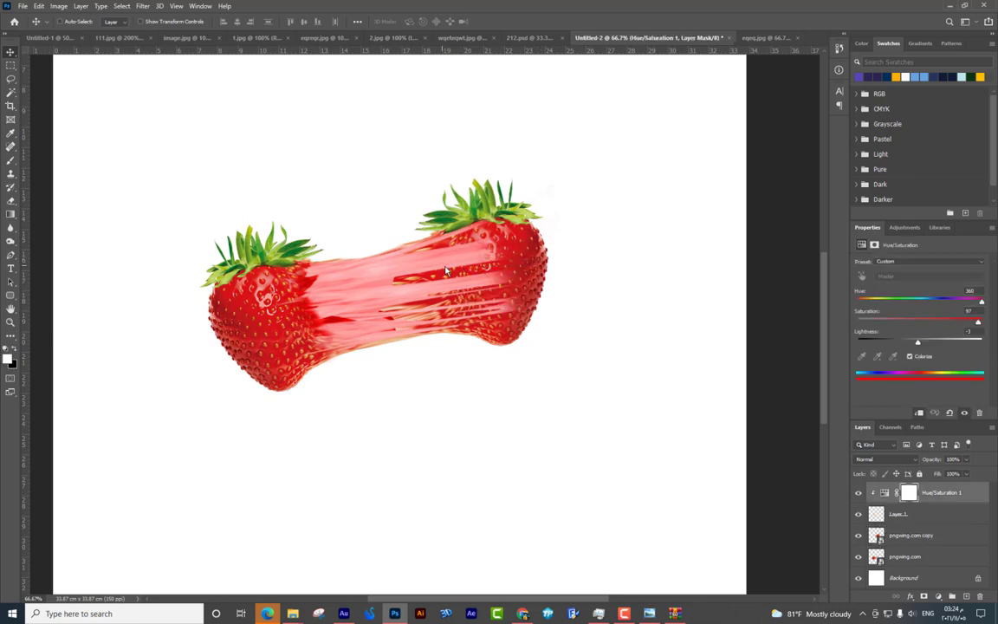
{"action": "right_click", "coordinate": [464, 282]}
{"action": "left_click", "coordinate": [476, 279]}
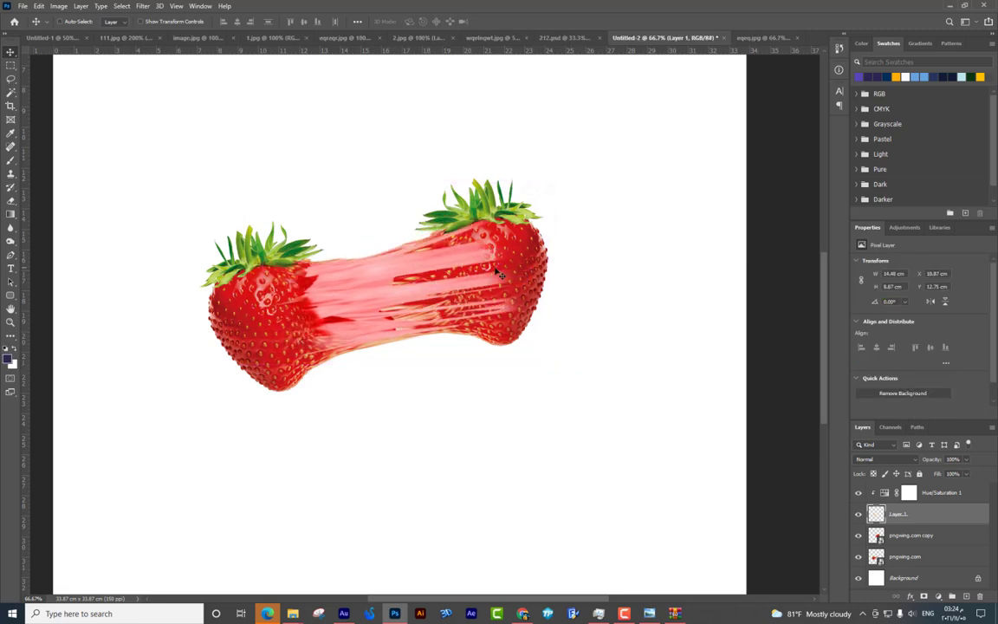
{"action": "key", "text": "ctrl+t"}
{"action": "left_click_drag", "start_coordinate": [569, 274], "coordinate": [520, 286]}
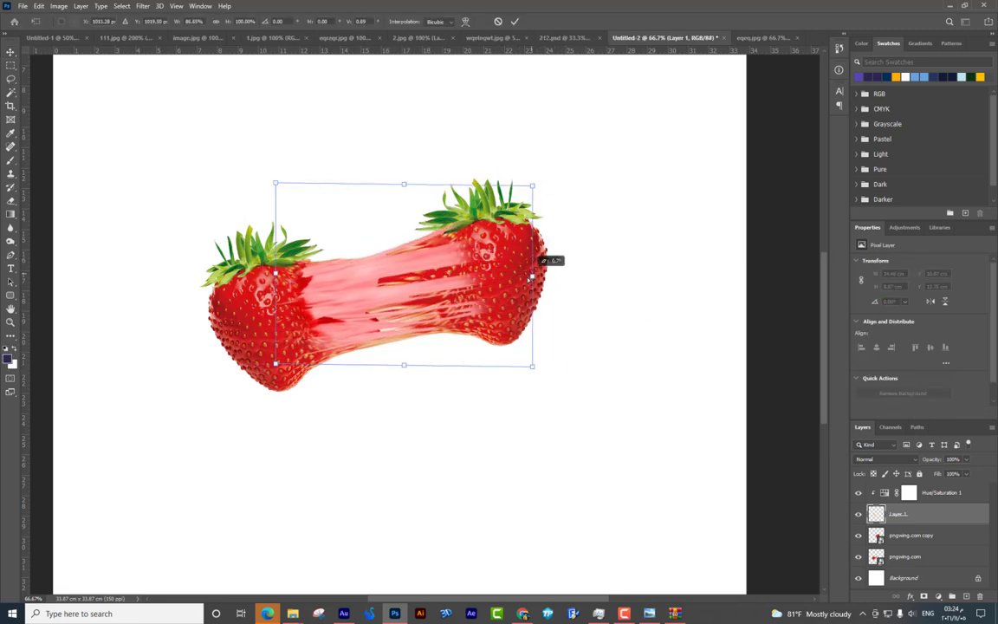
{"action": "key", "text": "Return"}
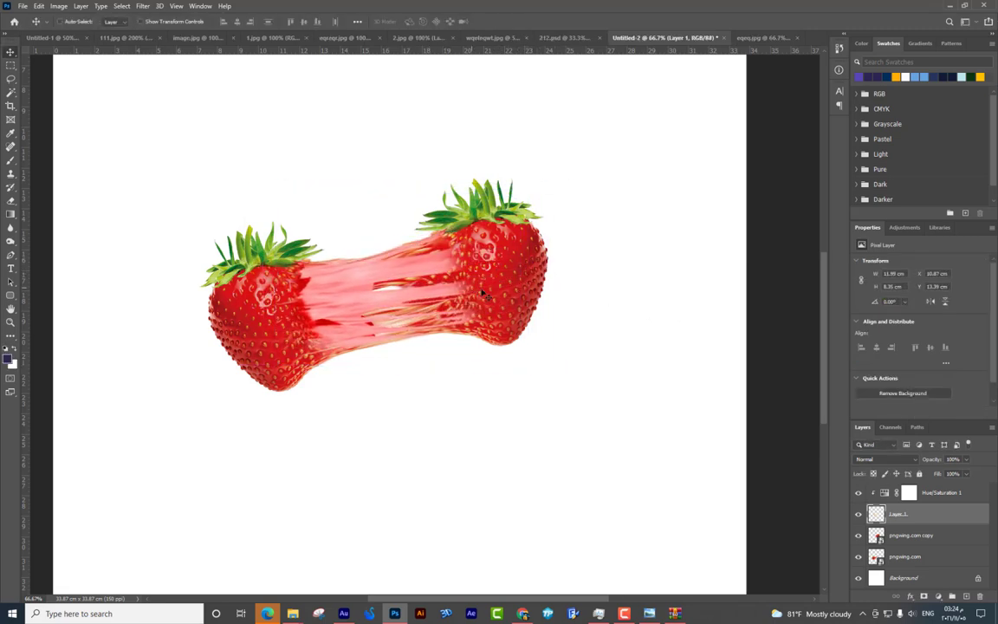
Rasterize the pngwing.com copy and erase part of the right strawberry.
{"action": "right_click", "coordinate": [533, 266]}
{"action": "left_click", "coordinate": [546, 271]}
{"action": "mouse_move", "coordinate": [546, 276]}
{"action": "left_mouse_down"}
{"action": "mouse_move", "coordinate": [536, 277]}
{"action": "mouse_move", "coordinate": [544, 278]}
{"action": "left_mouse_up"}
{"action": "key", "text": "e"}
{"action": "left_click", "coordinate": [230, 264]}
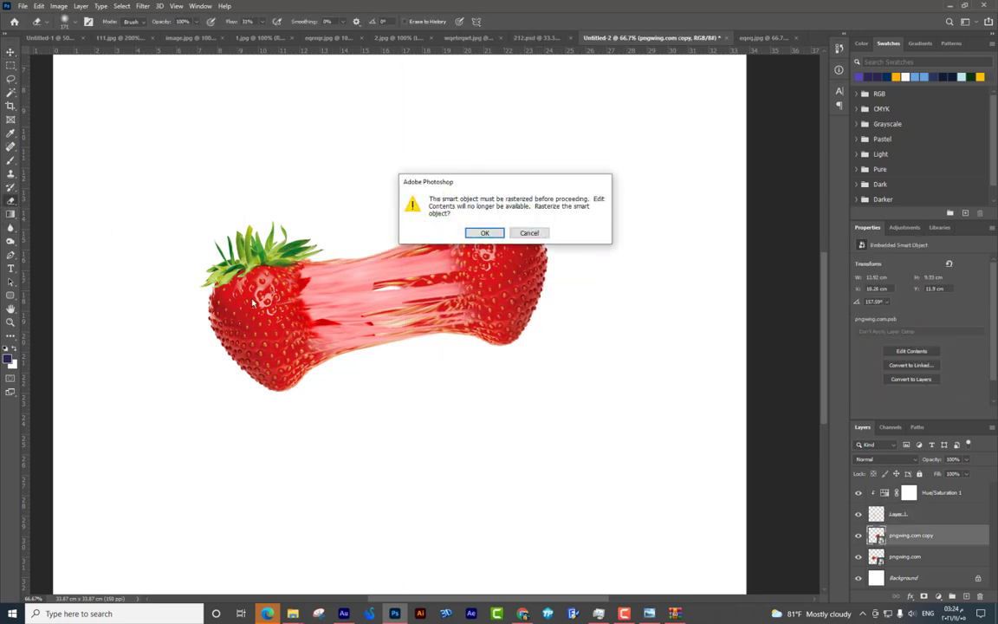
{"action": "key", "text": "Return"}
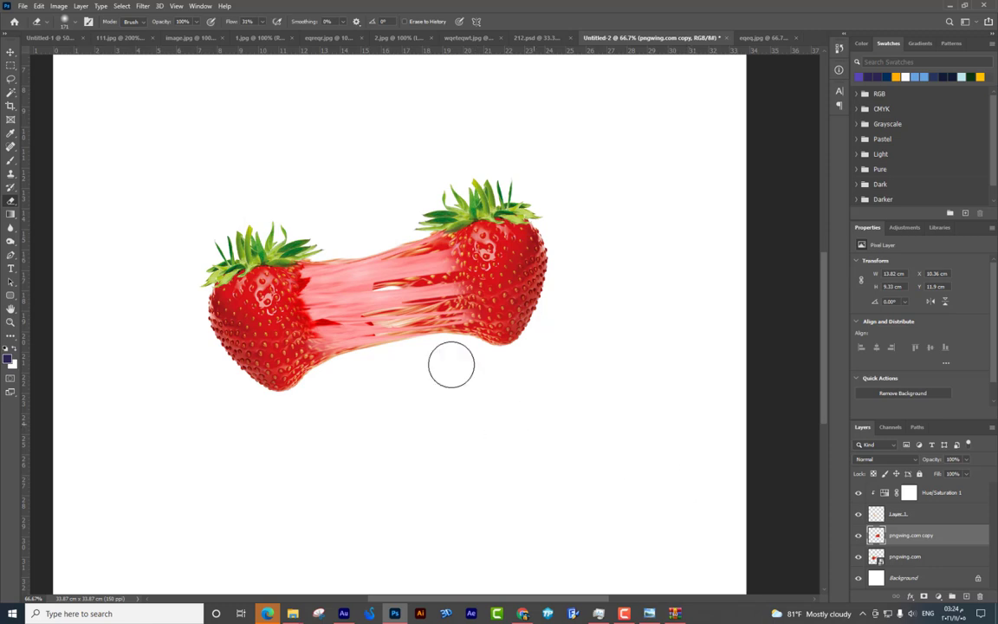
Nudge the right strawberry slightly left into place.
{"action": "left_click", "coordinate": [11, 54]}
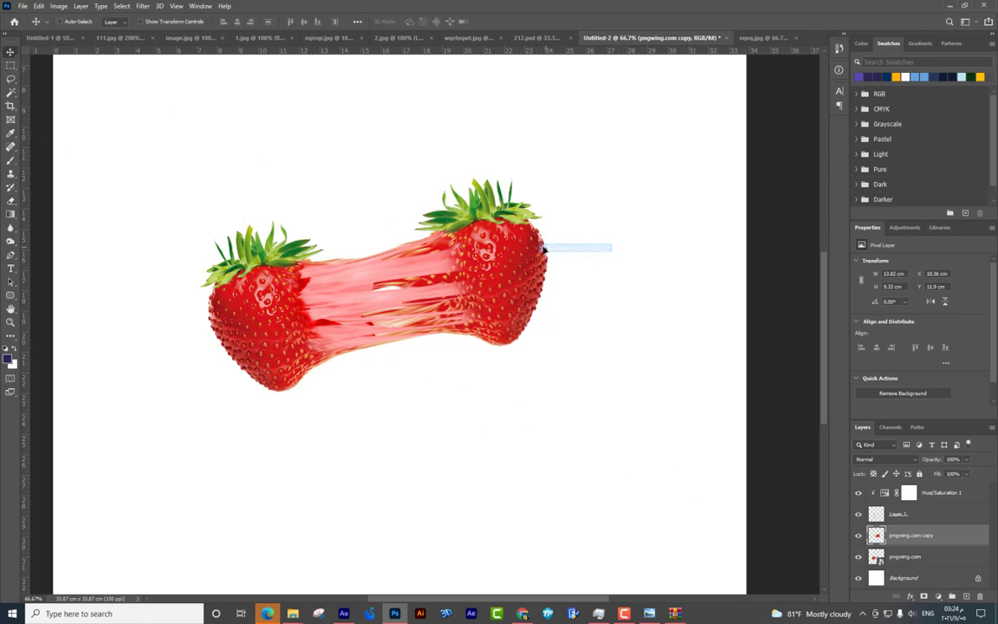
{"action": "left_click_drag", "start_coordinate": [553, 241], "coordinate": [546, 240]}
{"action": "key", "text": "ctrl+minus"}
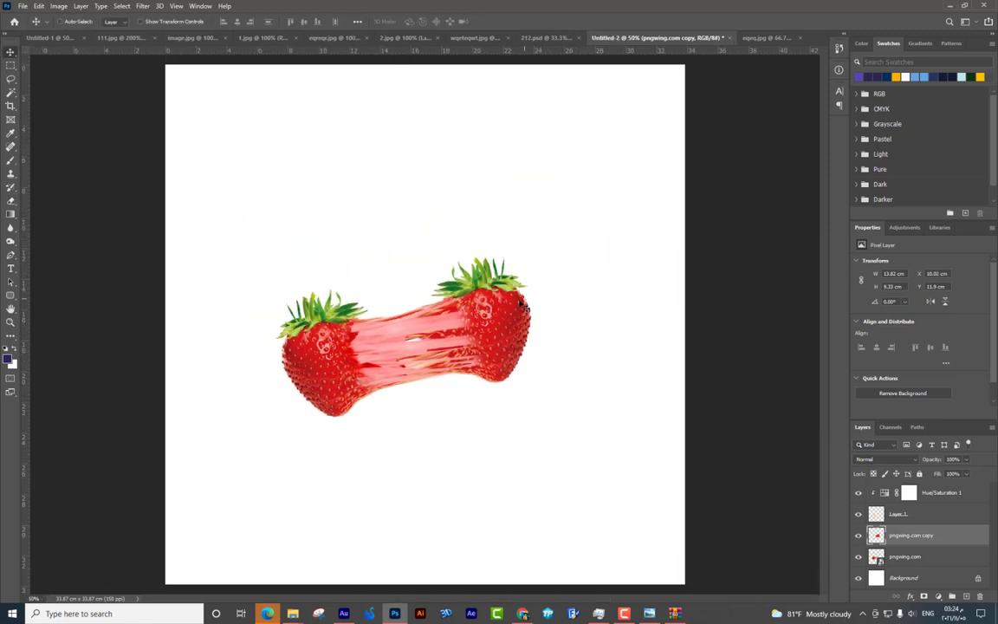
{"action": "left_click_drag", "start_coordinate": [538, 295], "coordinate": [535, 298]}
{"action": "key", "text": "ctrl+plus"}
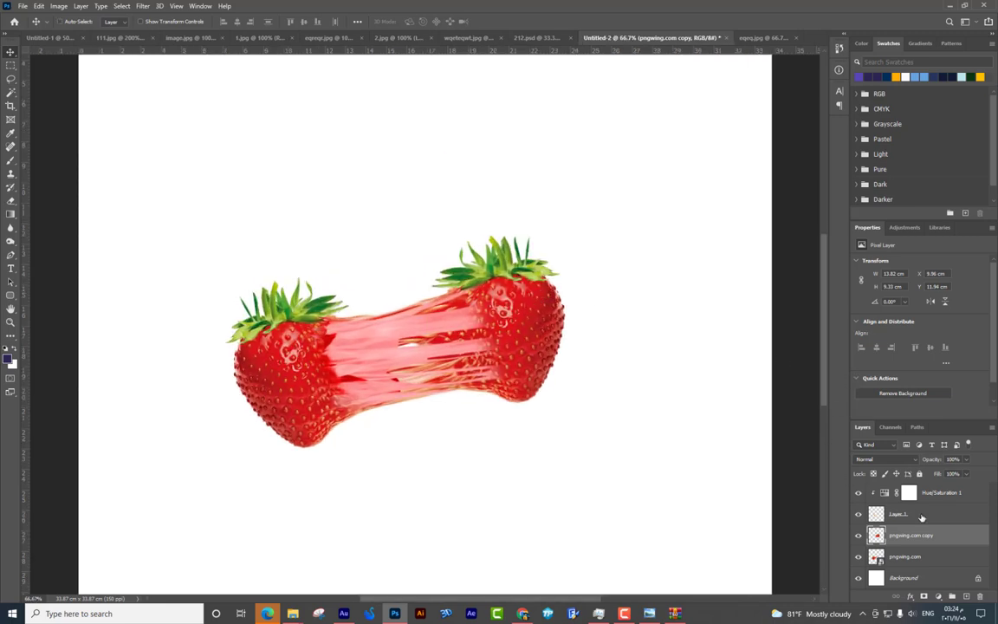
Combine the layers from pngwing.com up to Hue/Saturation 1 into one smart object.
{"action": "left_click", "coordinate": [922, 560]}
{"action": "left_click", "coordinate": [952, 496], "text": "shift"}
{"action": "right_click", "coordinate": [953, 496]}
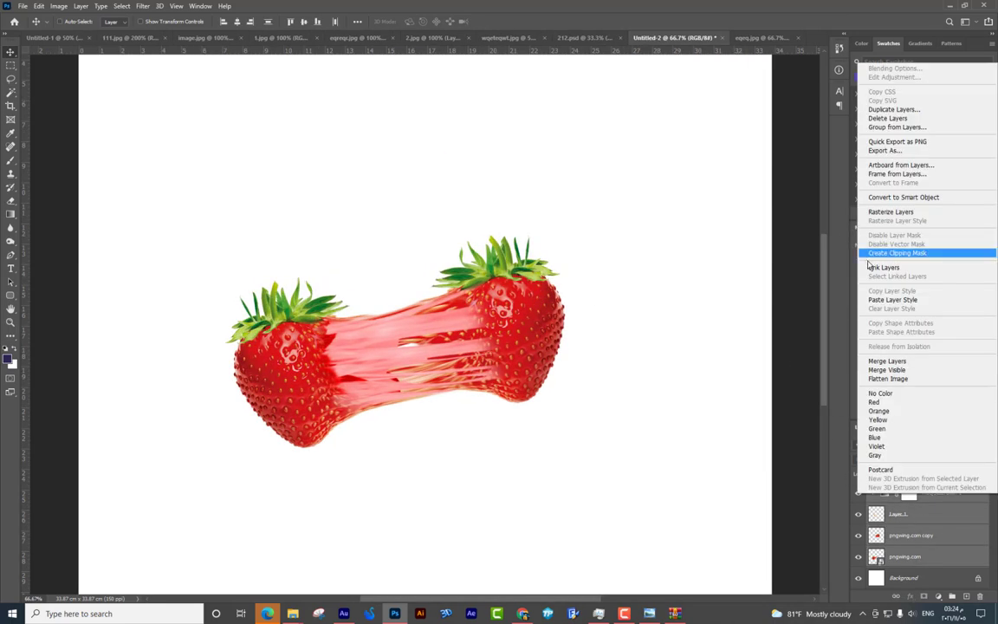
{"action": "left_click", "coordinate": [926, 198]}
Rotate the combined strawberries about 18 degrees.
{"action": "key", "text": "ctrl+minus"}
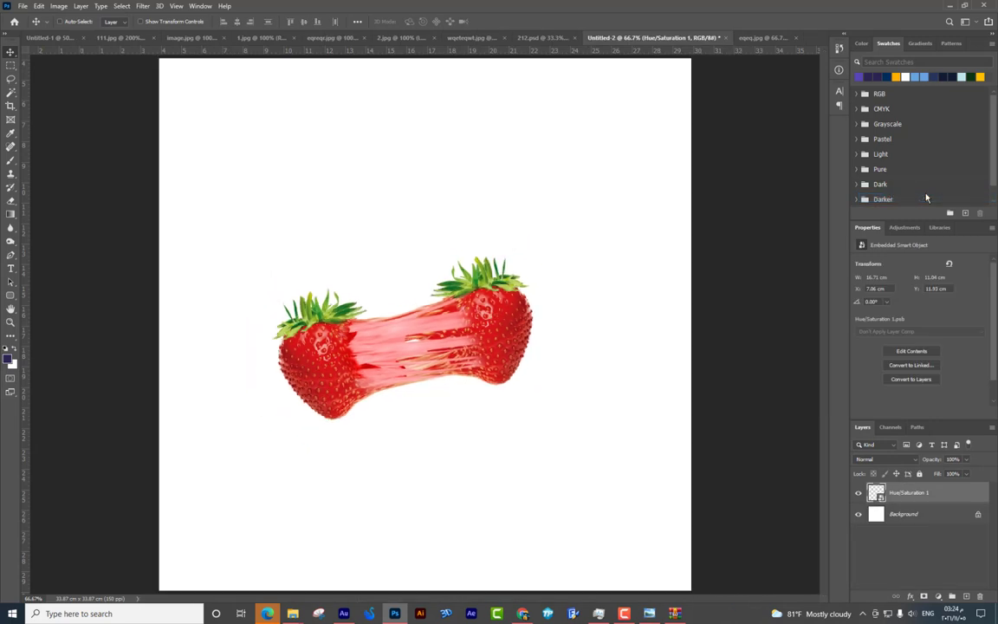
{"action": "key", "text": "ctrl+t"}
{"action": "mouse_move", "coordinate": [617, 272]}
{"action": "left_mouse_down"}
{"action": "mouse_move", "coordinate": [533, 295]}
{"action": "mouse_move", "coordinate": [647, 257]}
{"action": "left_mouse_up"}
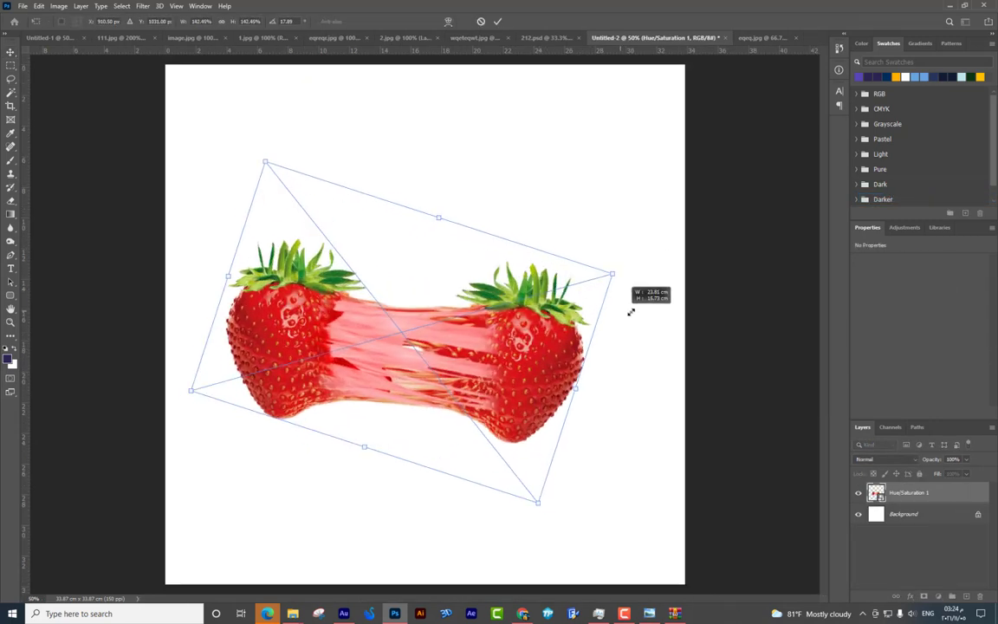
{"action": "key", "text": "Return"}
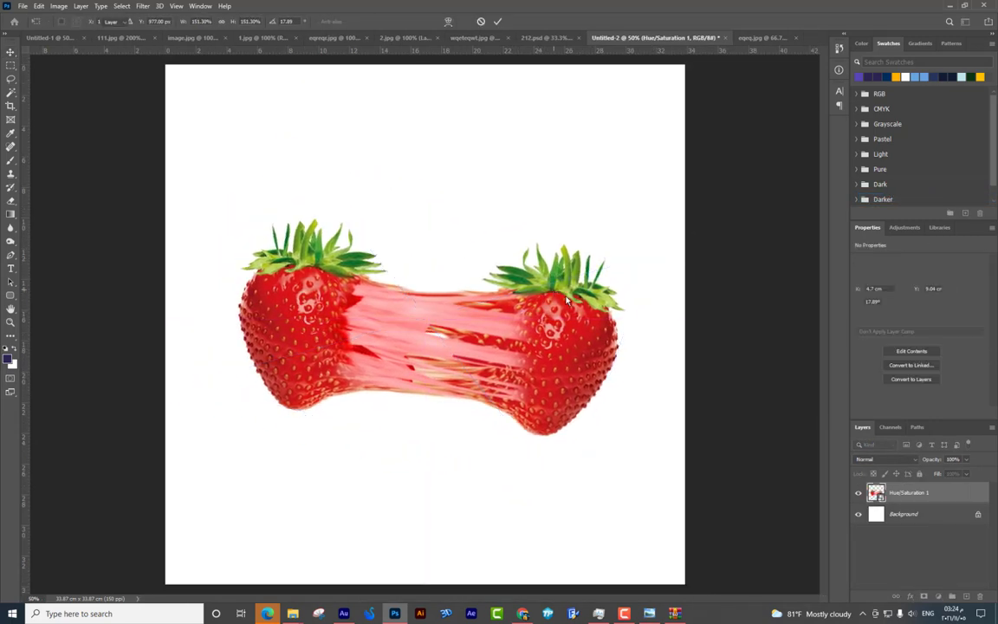
Apply Filter > Sharpen > Sharpen More and reposition the strawberries on the canvas.
{"action": "left_click", "coordinate": [142, 6]}
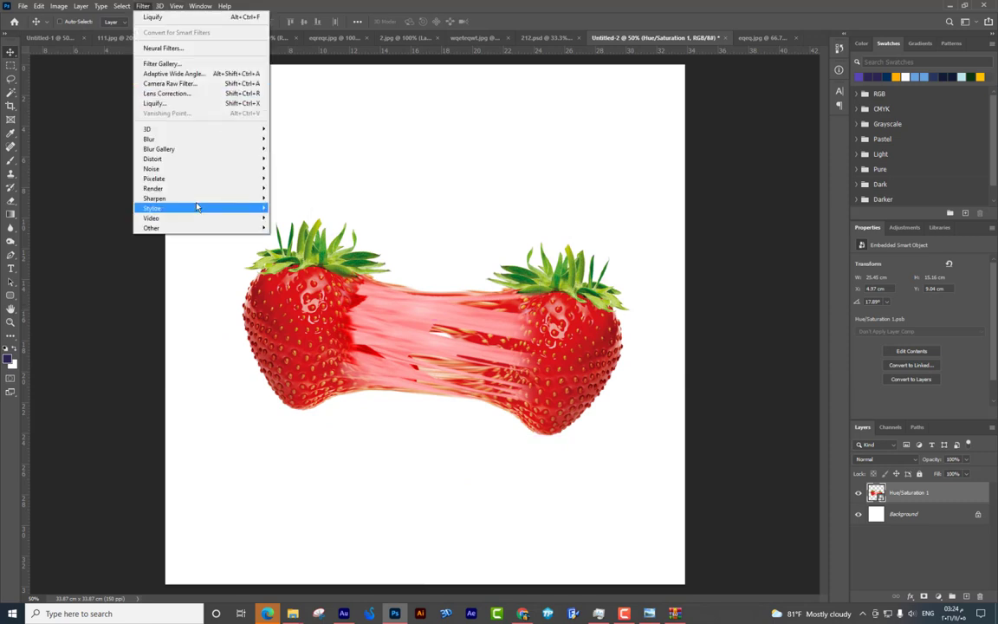
{"action": "mouse_move", "coordinate": [154, 198]}
{"action": "left_click", "coordinate": [322, 222]}
{"action": "left_click_drag", "start_coordinate": [546, 369], "coordinate": [562, 380]}
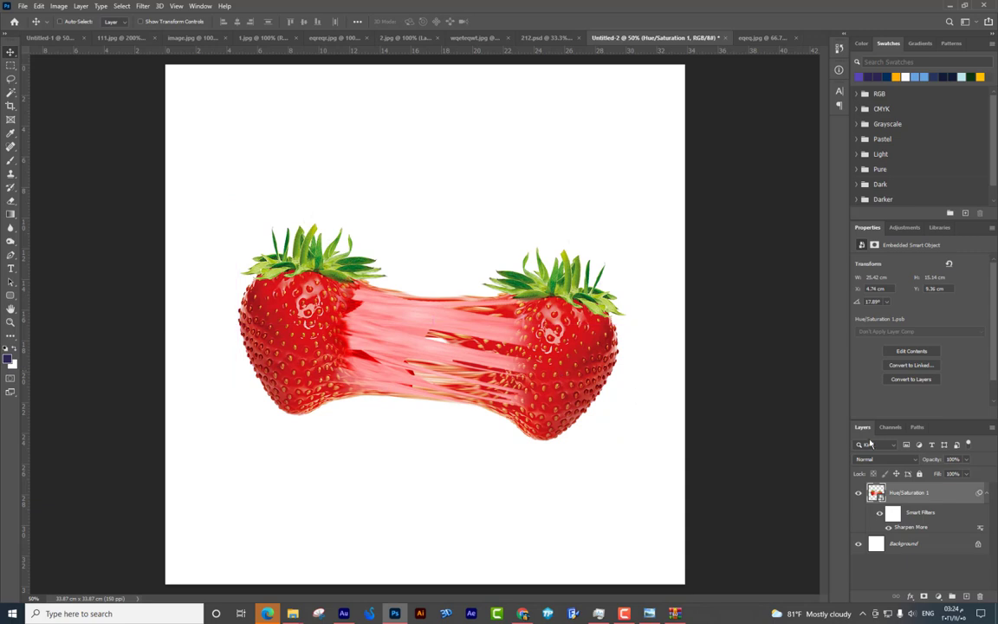
Add a Solid Color fill layer above Background in dark teal (#35565e).
{"action": "left_click", "coordinate": [924, 544]}
{"action": "left_click", "coordinate": [939, 596]}
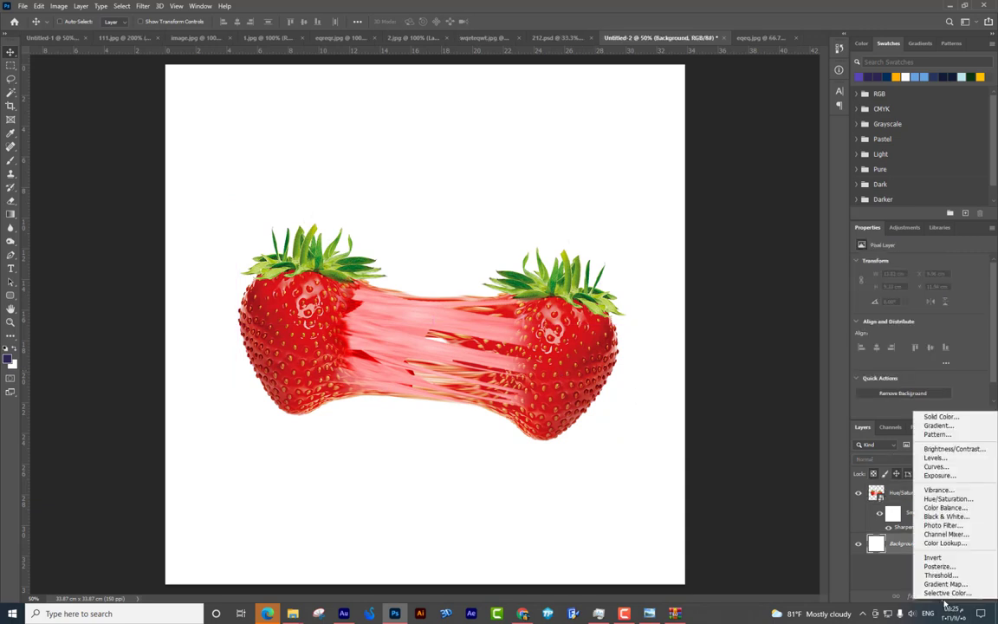
{"action": "left_click", "coordinate": [927, 417]}
{"action": "left_click", "coordinate": [853, 258]}
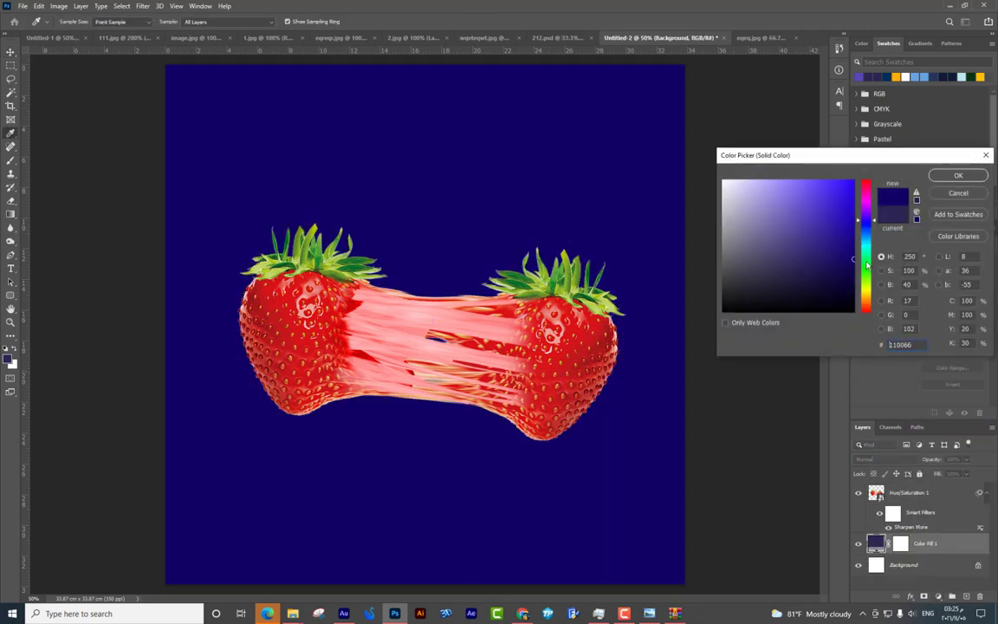
{"action": "left_click_drag", "start_coordinate": [867, 266], "coordinate": [867, 241]}
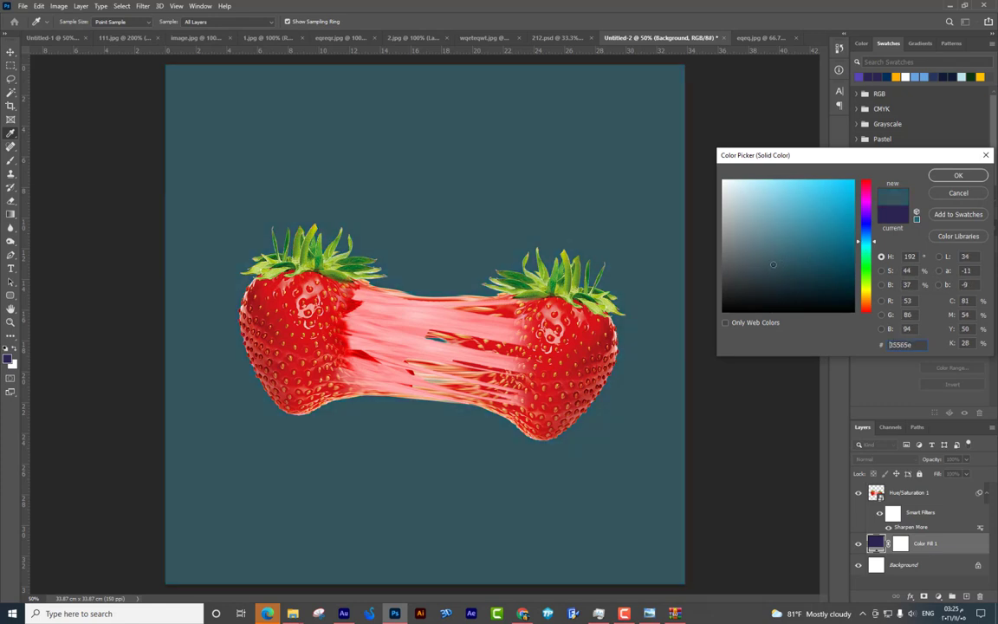
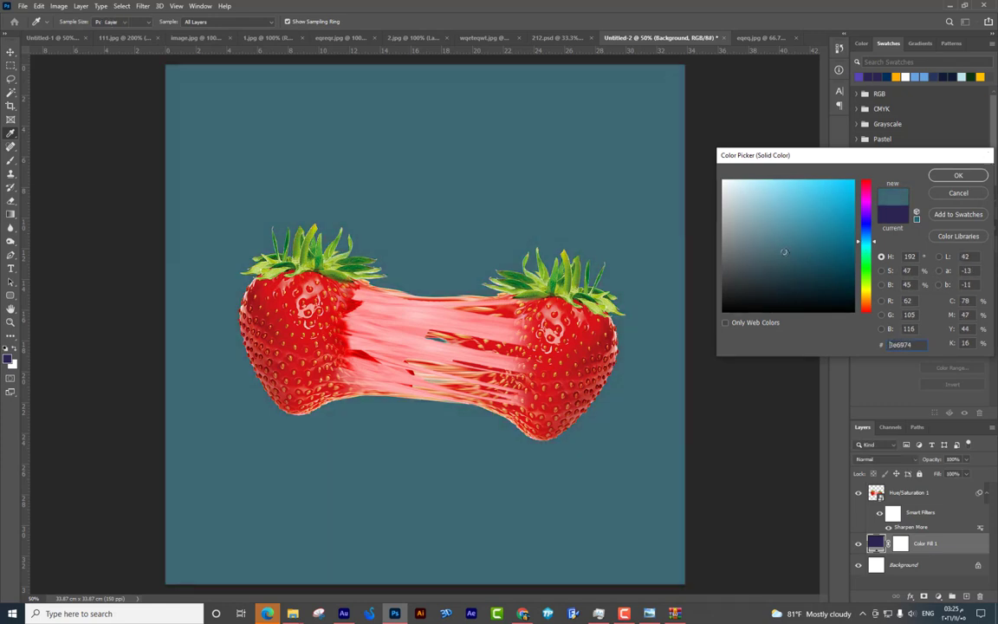
Commit the teal fill and paint a soft light-blue brush dab on a new layer.
{"action": "key", "text": "Return"}
{"action": "left_click", "coordinate": [968, 596]}
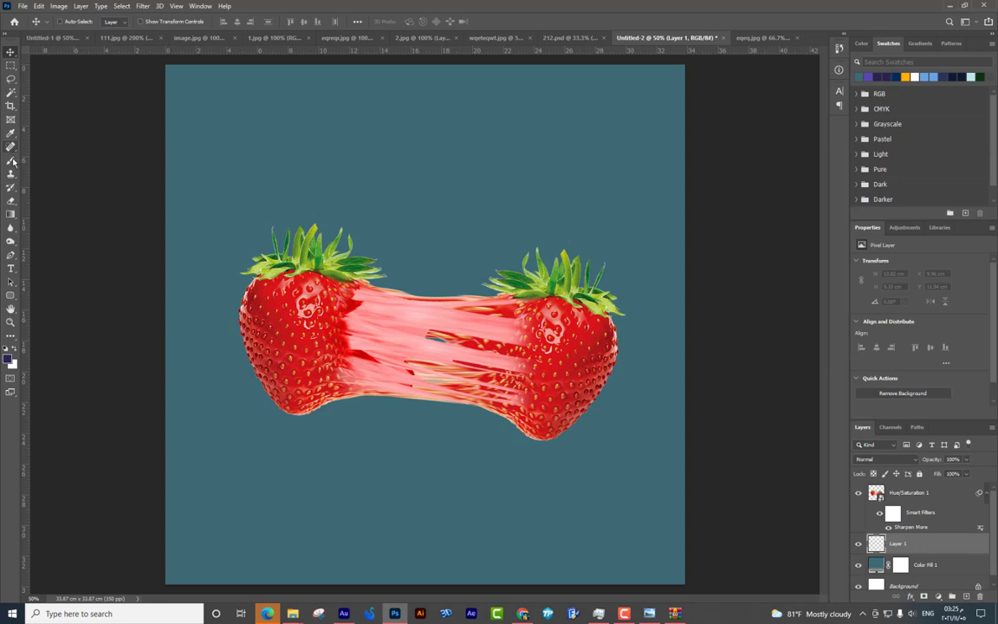
{"action": "left_click", "coordinate": [12, 161]}
{"action": "left_click", "coordinate": [9, 361]}
{"action": "left_click", "coordinate": [388, 120]}
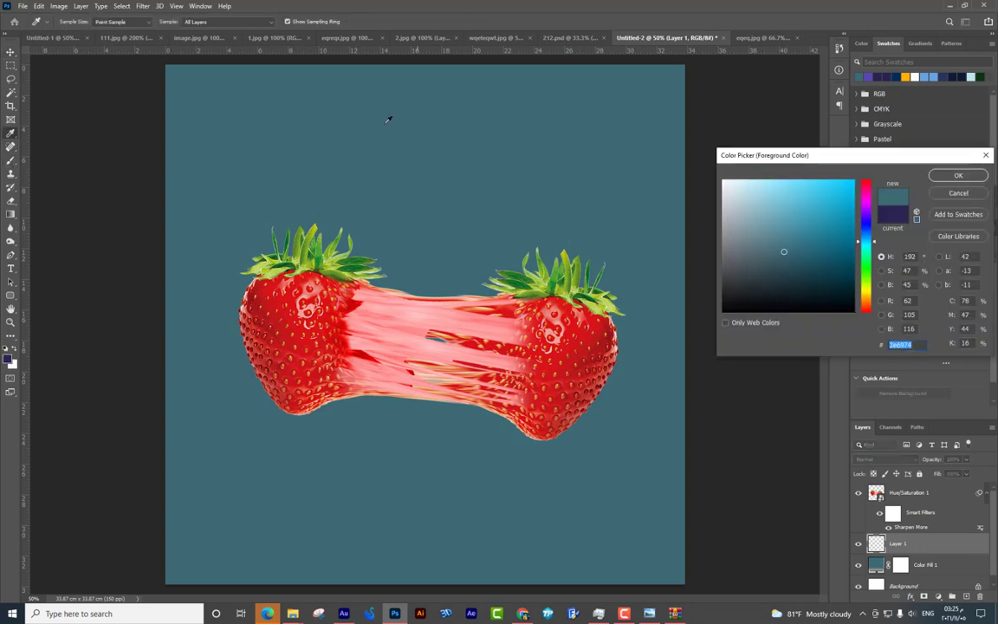
{"action": "left_click", "coordinate": [801, 178]}
{"action": "key", "text": "Return"}
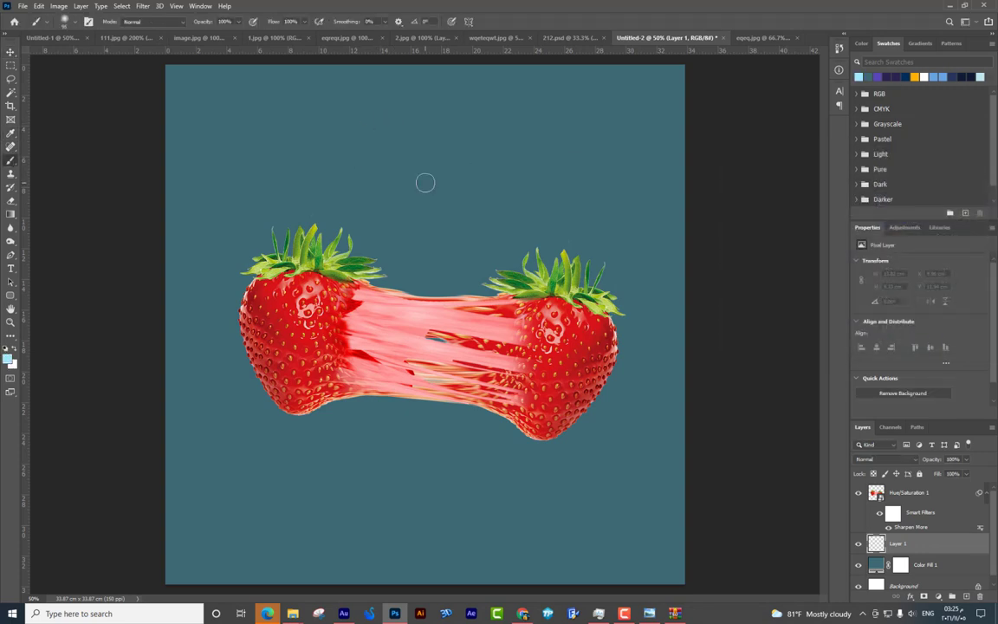
{"action": "right_click", "coordinate": [431, 184]}
{"action": "left_click", "coordinate": [394, 208]}
Scale the light-blue dab up into a large glow across the canvas.
{"action": "key", "text": "ctrl+t"}
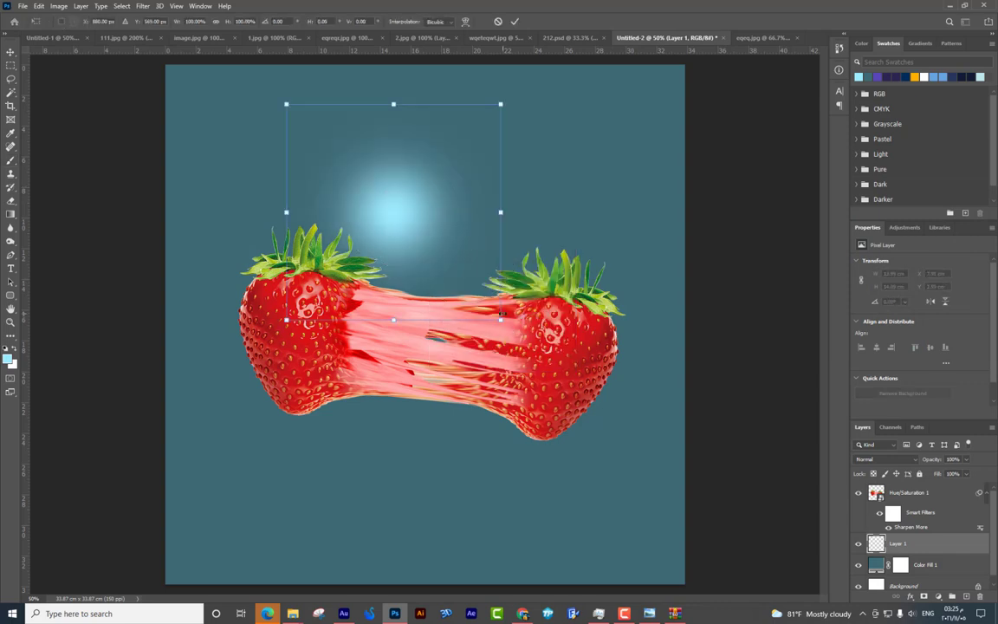
{"action": "left_click_drag", "start_coordinate": [500, 320], "coordinate": [643, 439]}
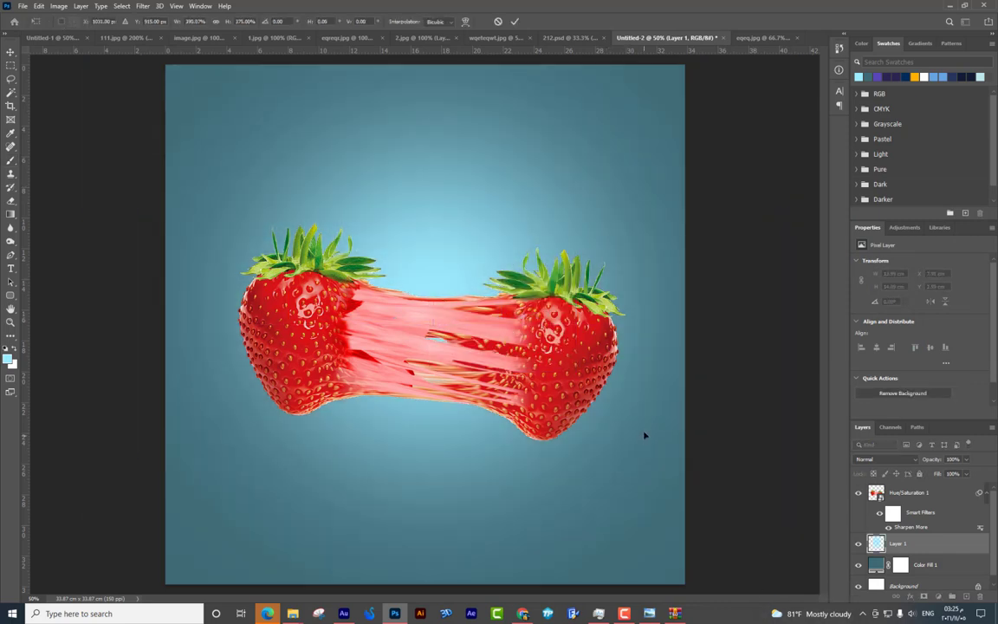
{"action": "key", "text": "ctrl+minus"}
{"action": "key", "text": "Return"}
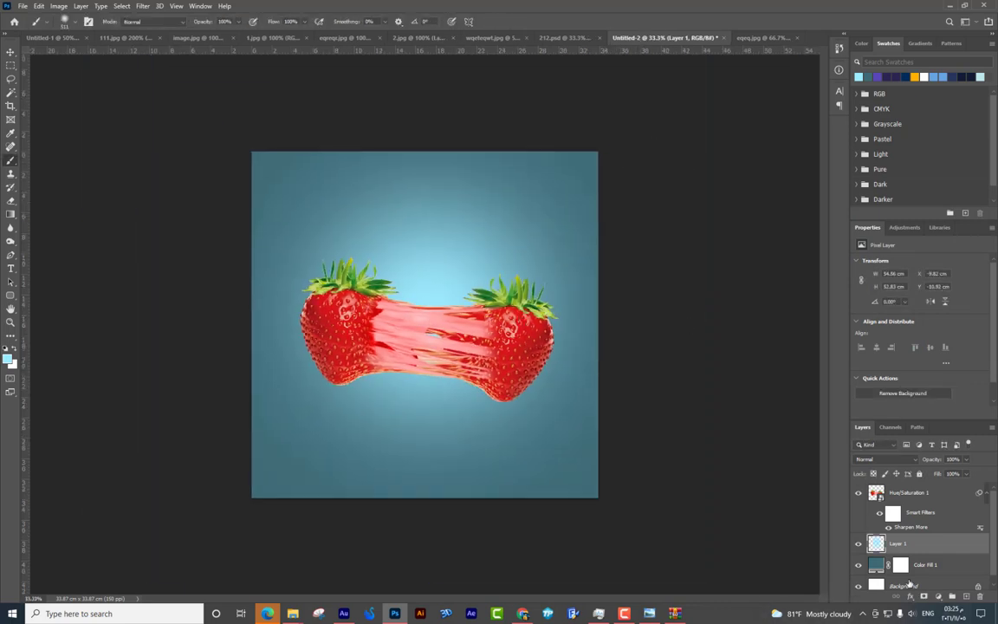
Lighten the Color Fill 1 background to the paler blue #5798a8.
{"action": "double_click", "coordinate": [878, 564]}
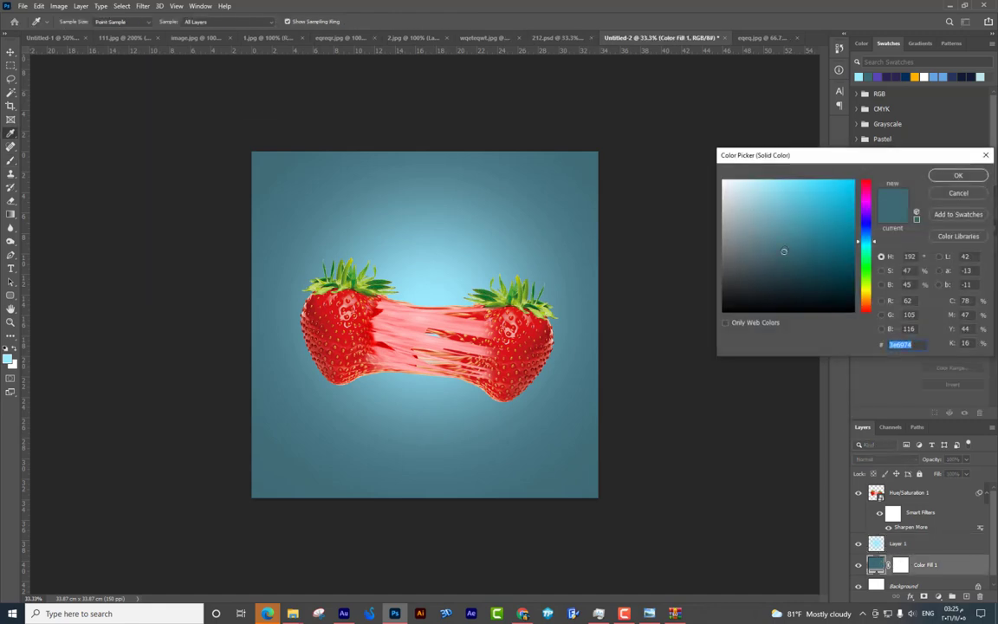
{"action": "left_click_drag", "start_coordinate": [784, 252], "coordinate": [783, 239]}
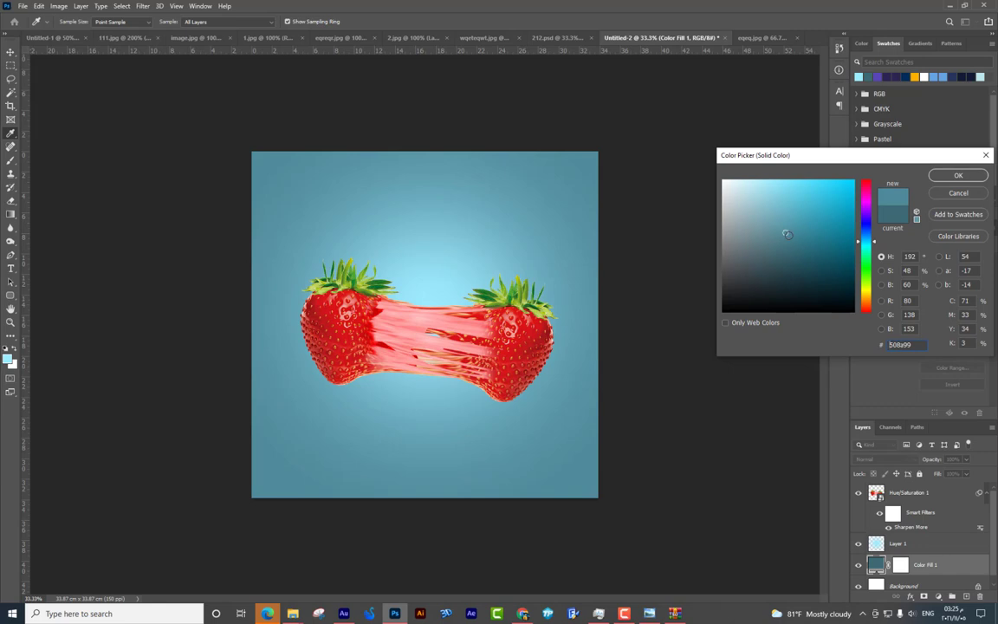
{"action": "mouse_move", "coordinate": [786, 234]}
{"action": "left_mouse_down"}
{"action": "mouse_move", "coordinate": [783, 213]}
{"action": "mouse_move", "coordinate": [770, 221]}
{"action": "mouse_move", "coordinate": [789, 225]}
{"action": "left_mouse_up"}
{"action": "left_click", "coordinate": [10, 146]}
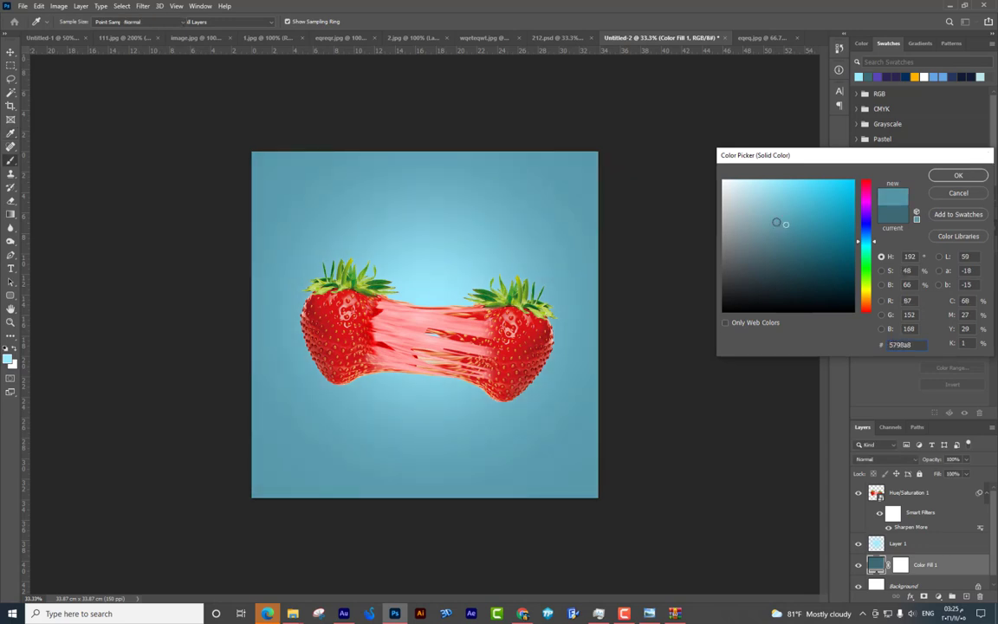
{"action": "left_click", "coordinate": [11, 54]}
Nudge the stretched strawberries slightly into place on the canvas.
{"action": "left_click", "coordinate": [478, 347]}
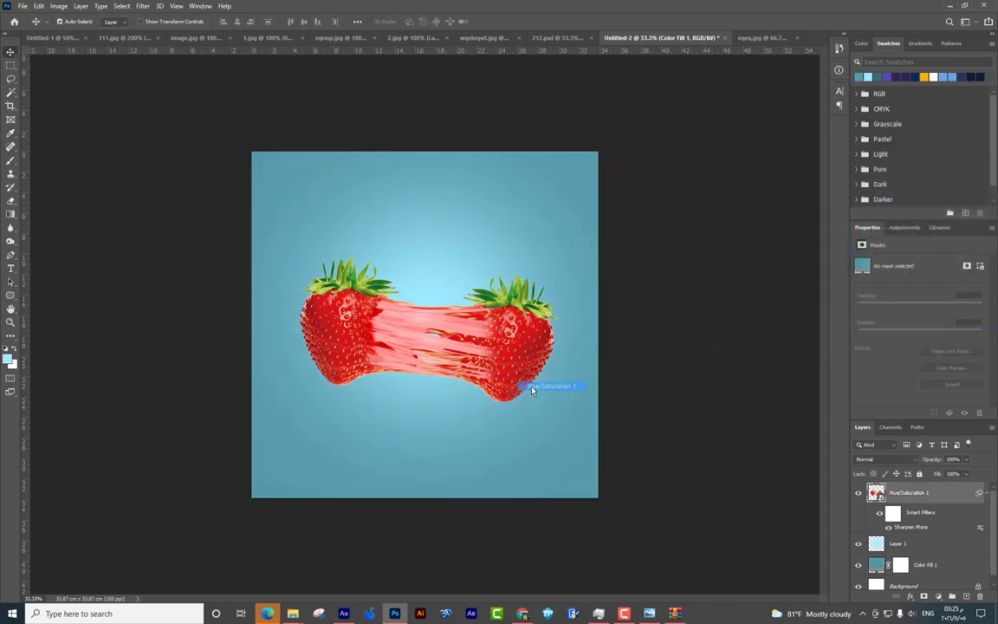
{"action": "key", "text": "ctrl+t"}
{"action": "left_click_drag", "start_coordinate": [572, 312], "coordinate": [574, 370]}
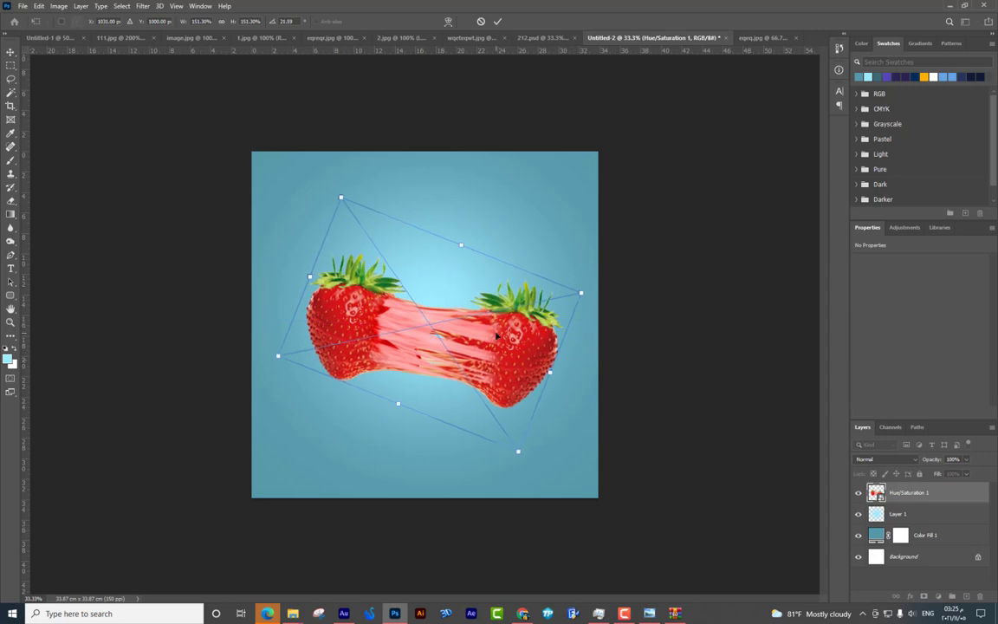
{"action": "key", "text": "Return"}
{"action": "left_click_drag", "start_coordinate": [516, 345], "coordinate": [523, 354]}
{"action": "key", "text": "ctrl+plus"}
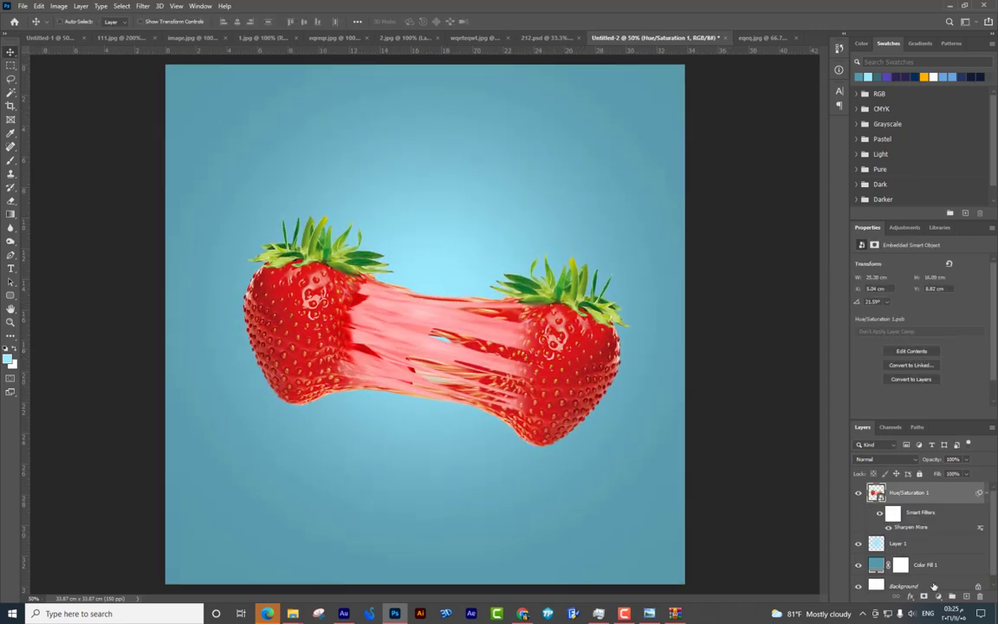
Paint a soft near-white dab at the canvas centre on a new Layer 2.
{"action": "left_click", "coordinate": [966, 596], "text": "ctrl"}
{"action": "left_click", "coordinate": [10, 161]}
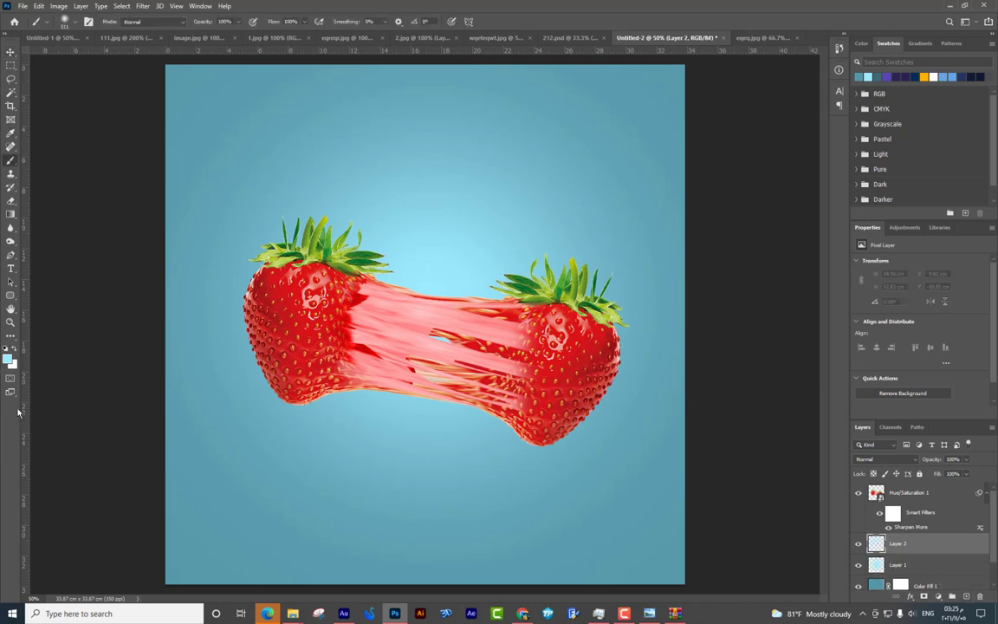
{"action": "left_click", "coordinate": [8, 361]}
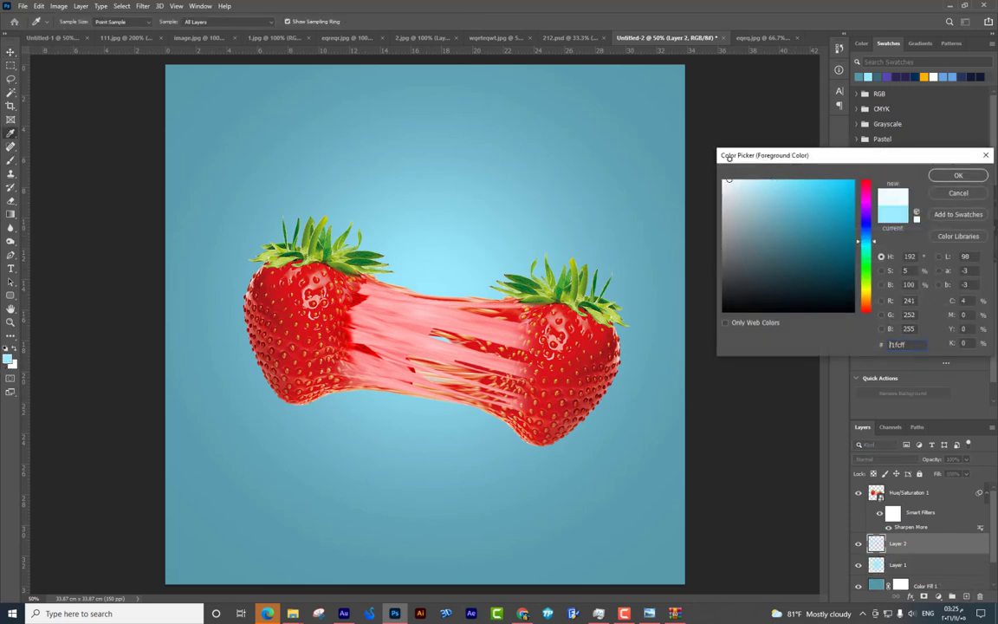
{"action": "key", "text": "Return"}
{"action": "left_click", "coordinate": [438, 258]}
Enlarge the white dab into a big glow and move it behind the strawberries.
{"action": "key", "text": "ctrl+t"}
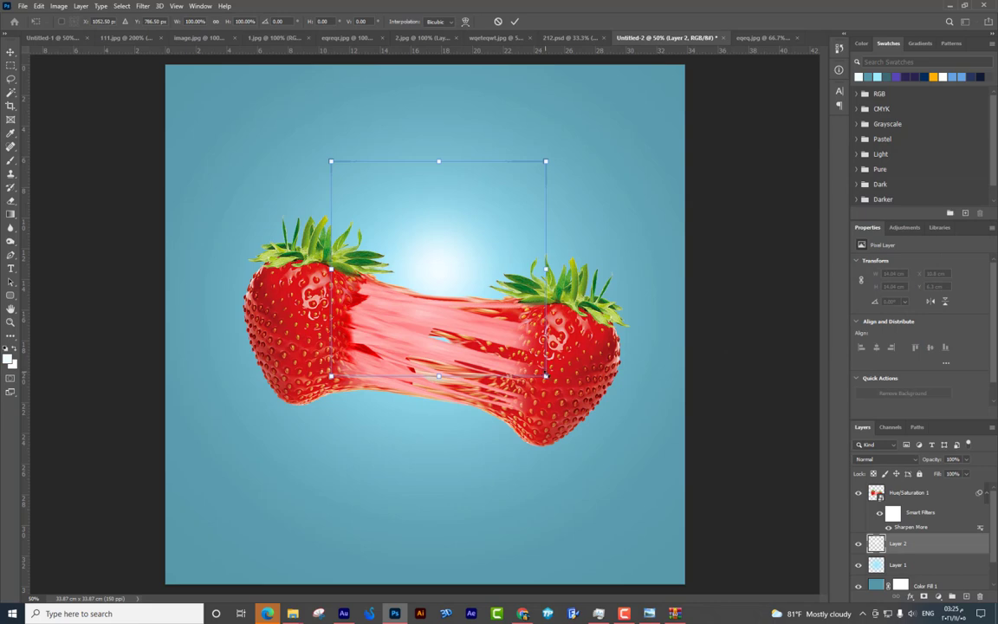
{"action": "left_click_drag", "start_coordinate": [546, 376], "coordinate": [729, 519]}
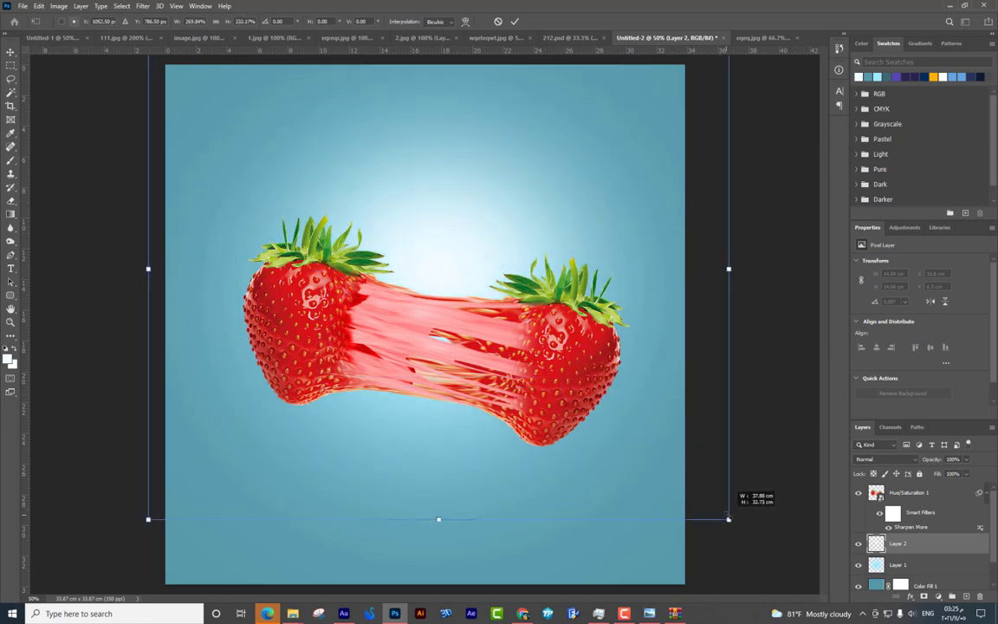
{"action": "left_click_drag", "start_coordinate": [602, 342], "coordinate": [601, 401]}
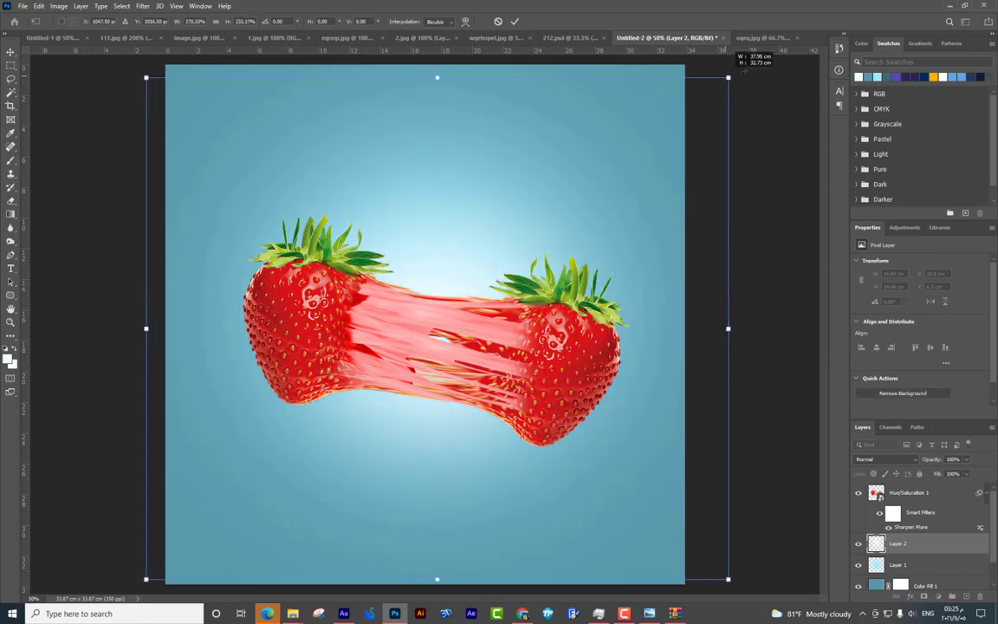
{"action": "left_click_drag", "start_coordinate": [719, 93], "coordinate": [769, 79]}
{"action": "key", "text": "Return"}
{"action": "key", "text": "b"}
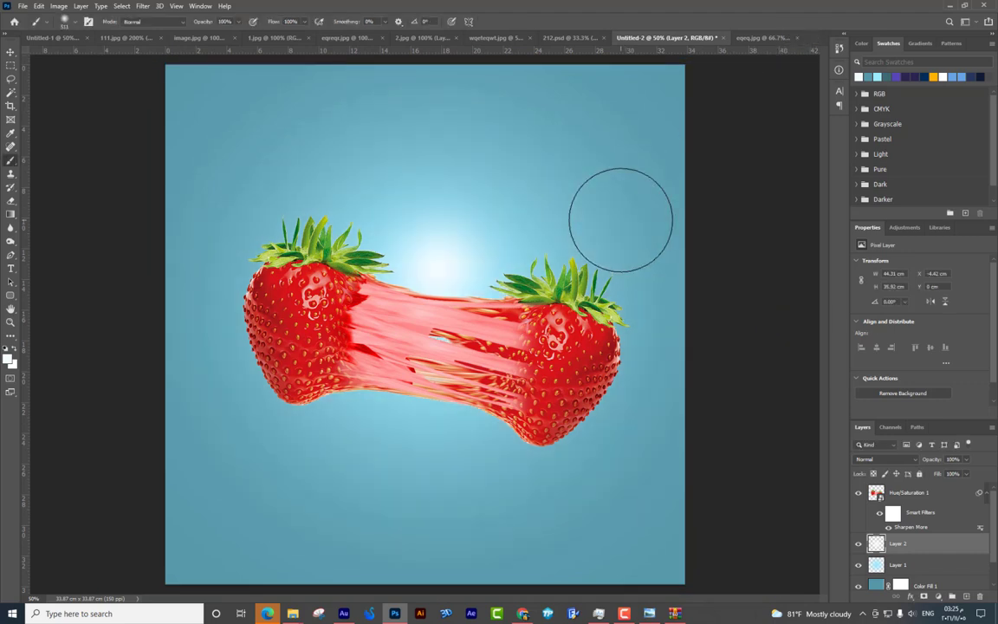
{"action": "key", "text": "ctrl+minus"}
Duplicate the Hue/Saturation 1 strawberry layer.
{"action": "key", "text": "v"}
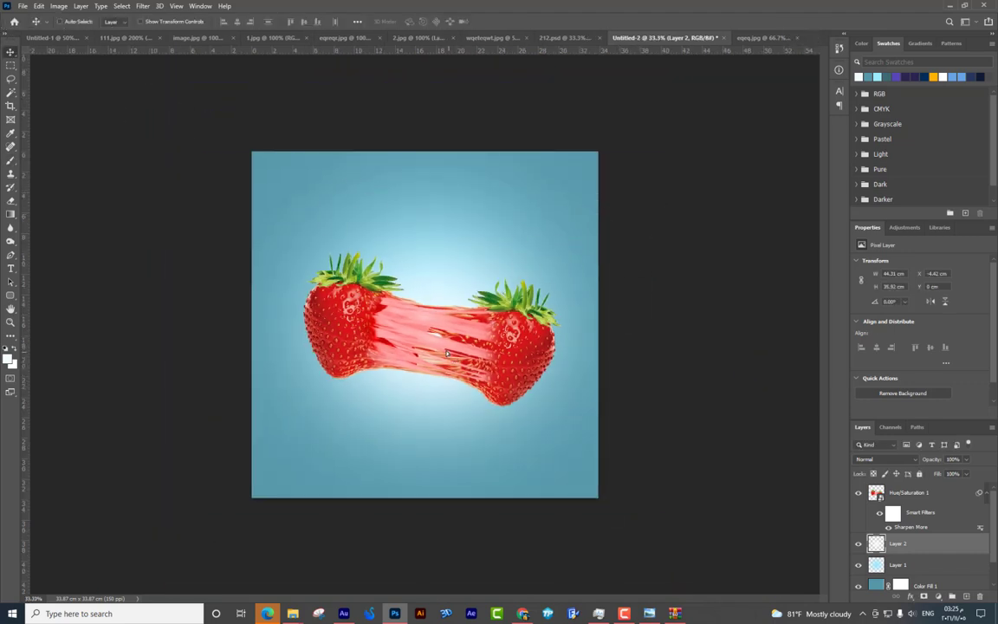
{"action": "right_click", "coordinate": [520, 345]}
{"action": "left_click", "coordinate": [545, 351]}
{"action": "key", "text": "ctrl+j"}
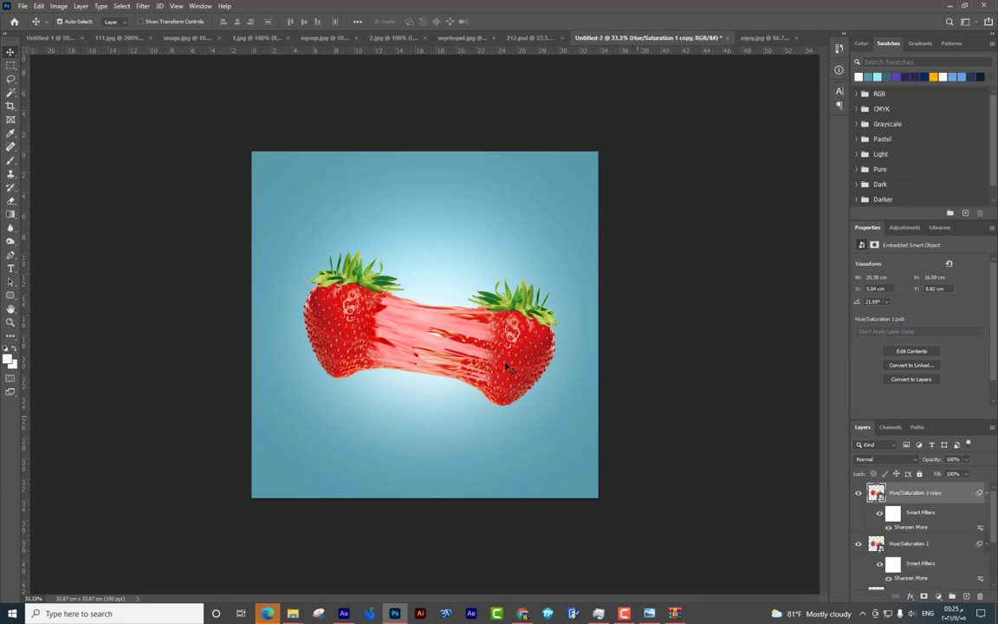
{"action": "left_click_drag", "start_coordinate": [425, 338], "coordinate": [570, 414]}
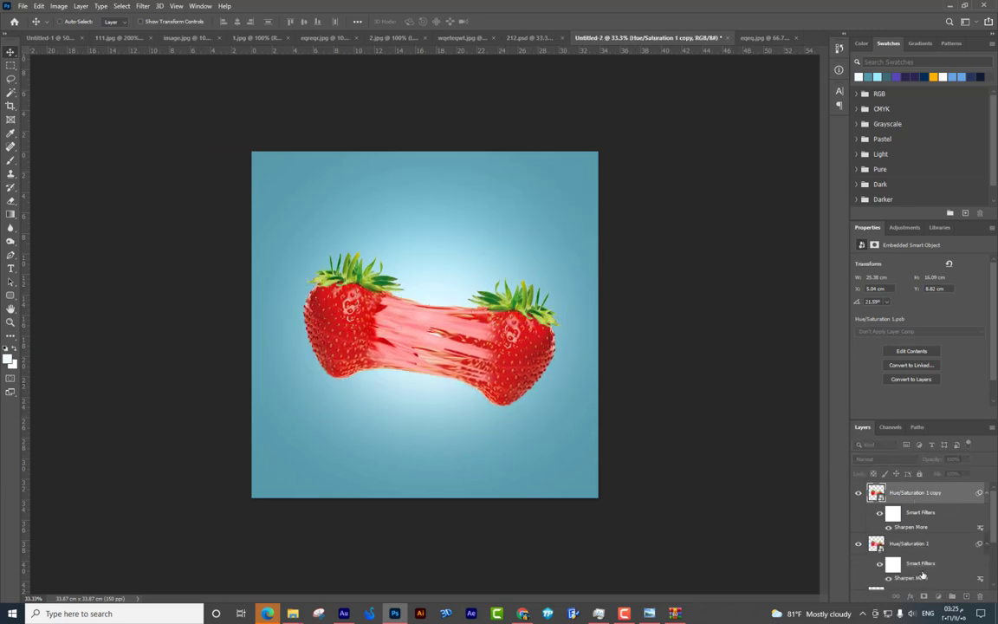
Flip the lower strawberry copy downward and rotate it flatter as a reflection.
{"action": "left_click", "coordinate": [895, 547]}
{"action": "key", "text": "ctrl+t"}
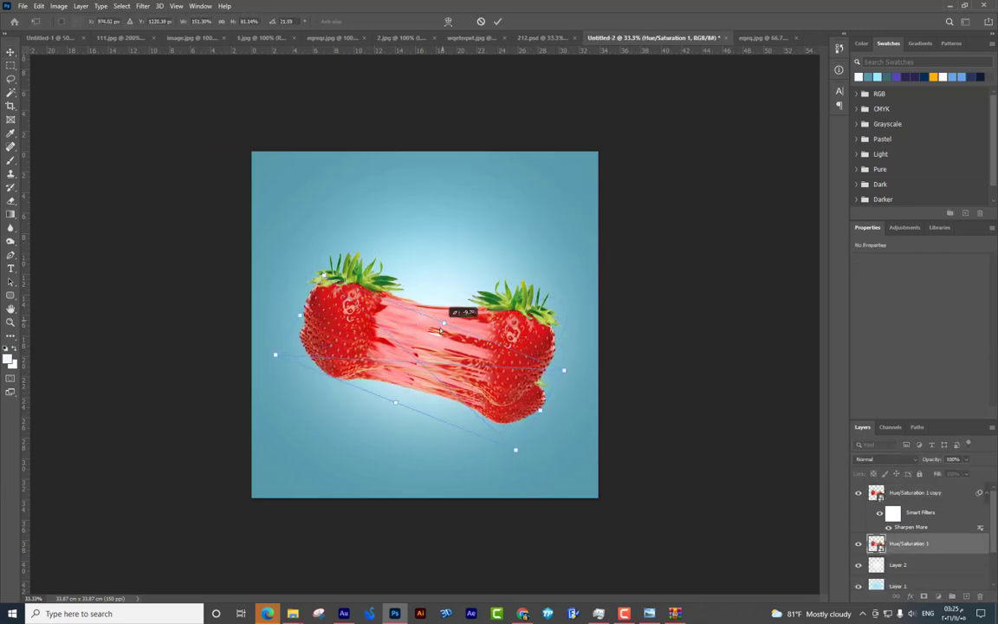
{"action": "left_click_drag", "start_coordinate": [445, 286], "coordinate": [434, 405]}
{"action": "left_click_drag", "start_coordinate": [560, 464], "coordinate": [450, 419]}
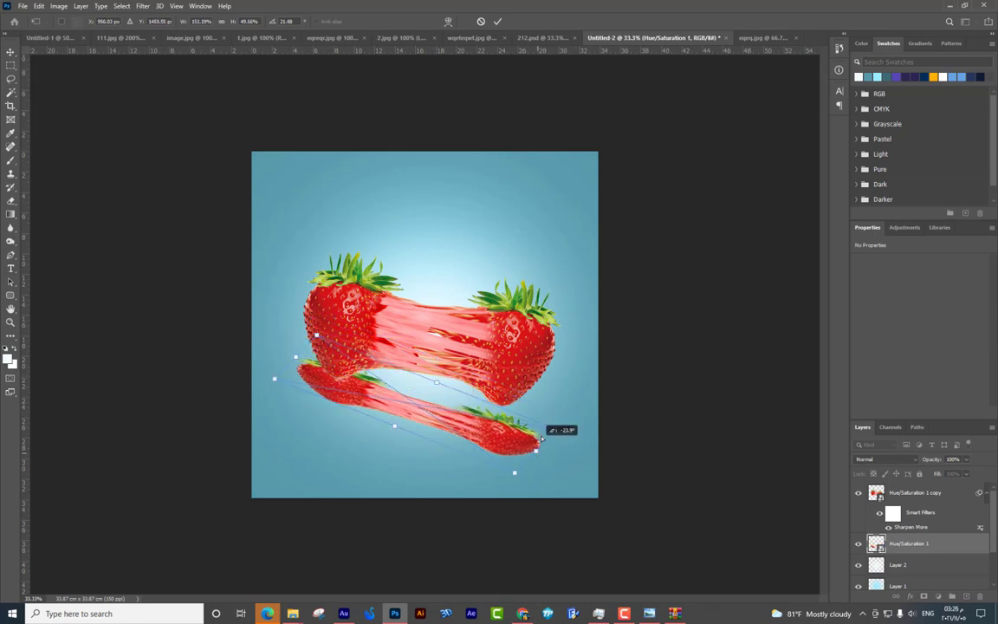
Warp the reflection thinner and narrow it toward its centre.
{"action": "right_click", "coordinate": [450, 419]}
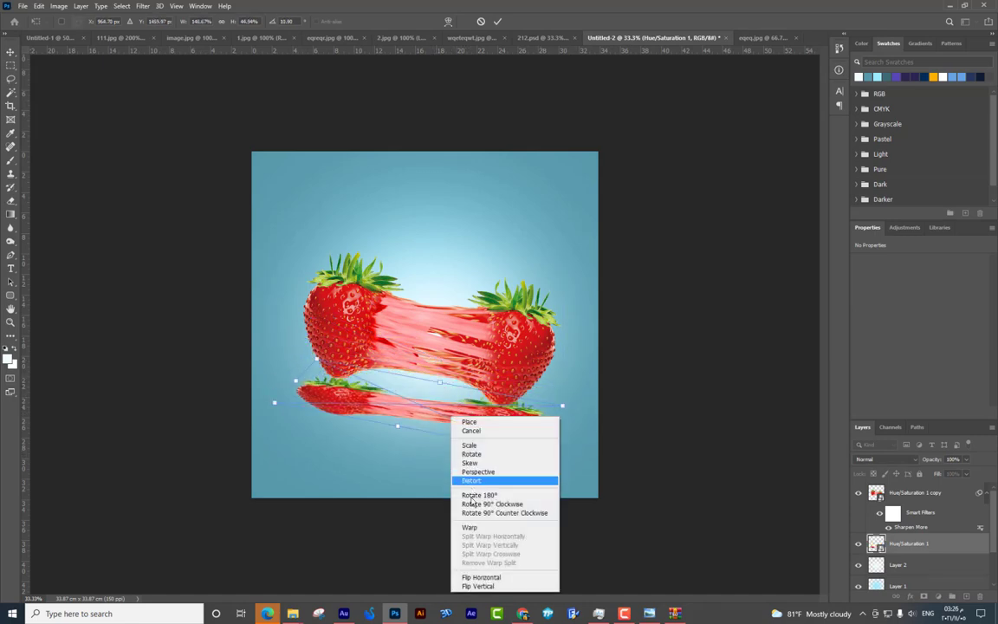
{"action": "left_click", "coordinate": [480, 527]}
{"action": "left_click_drag", "start_coordinate": [411, 422], "coordinate": [413, 411]}
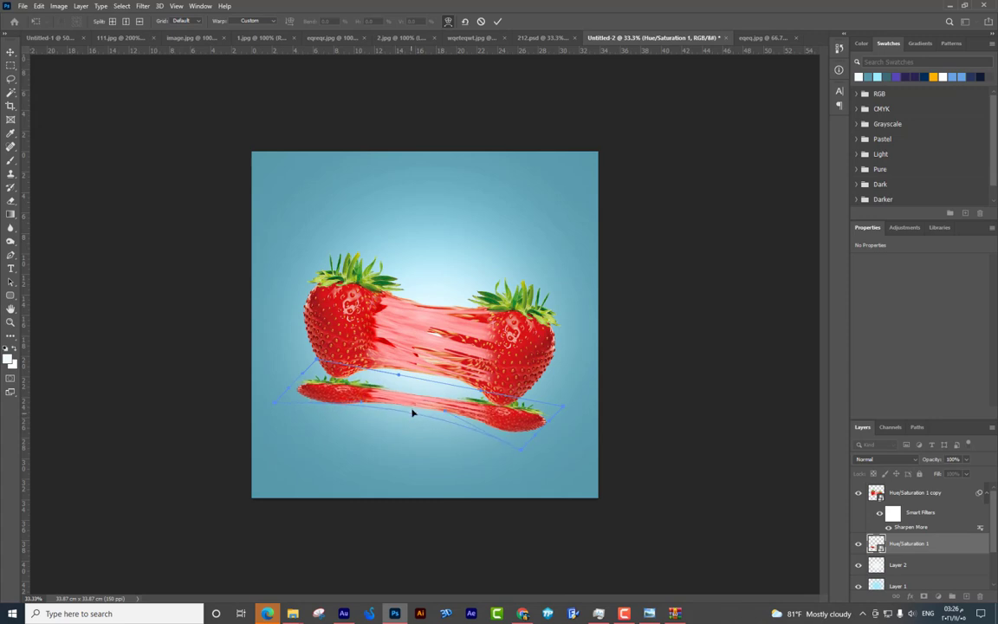
{"action": "left_click_drag", "start_coordinate": [528, 429], "coordinate": [519, 428]}
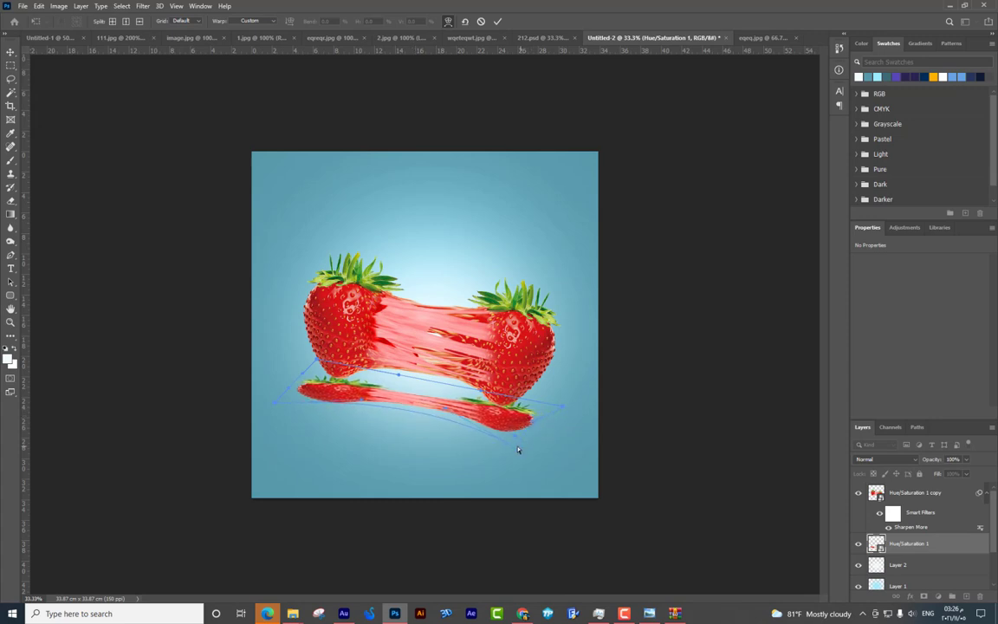
{"action": "key", "text": "Return"}
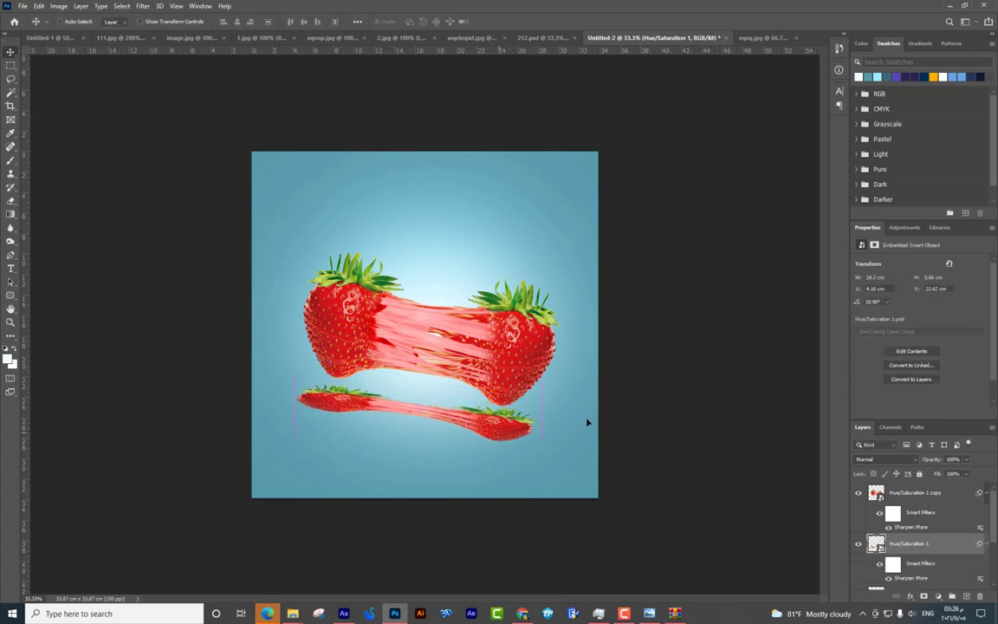
{"action": "key", "text": "ctrl+t"}
{"action": "left_click_drag", "start_coordinate": [539, 439], "coordinate": [524, 436]}
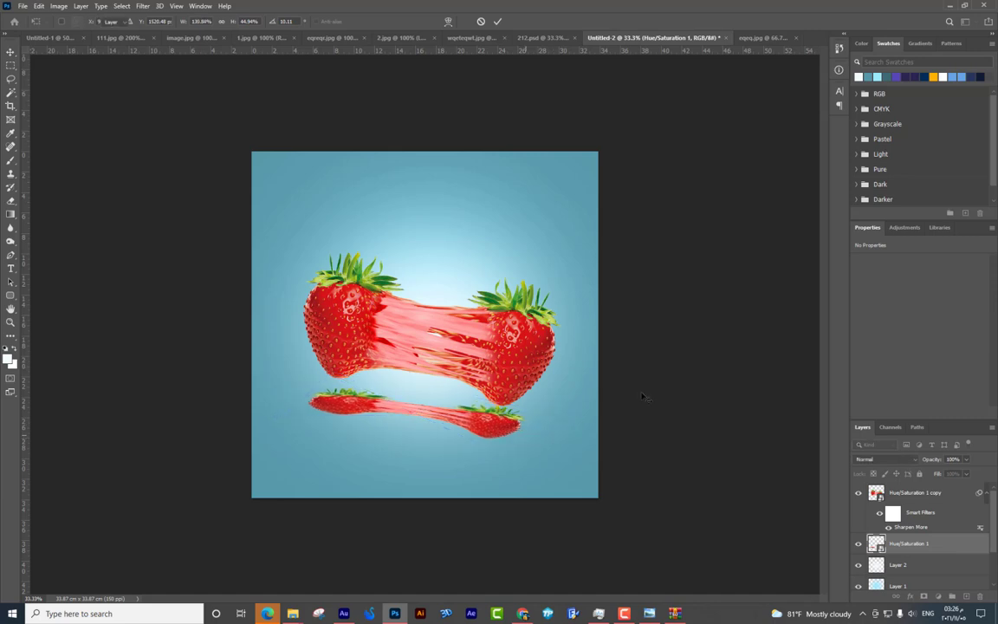
{"action": "key", "text": "Return"}
{"action": "key", "text": "ctrl+u"}
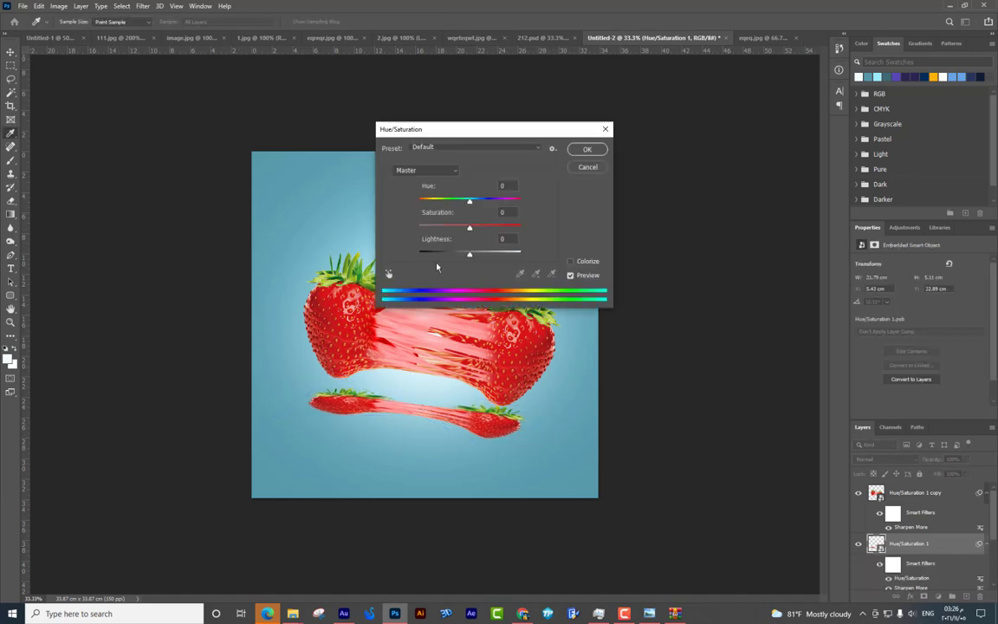
Turn the reflection black and apply a Motion Blur to it.
{"action": "left_click", "coordinate": [424, 256]}
{"action": "key", "text": "Return"}
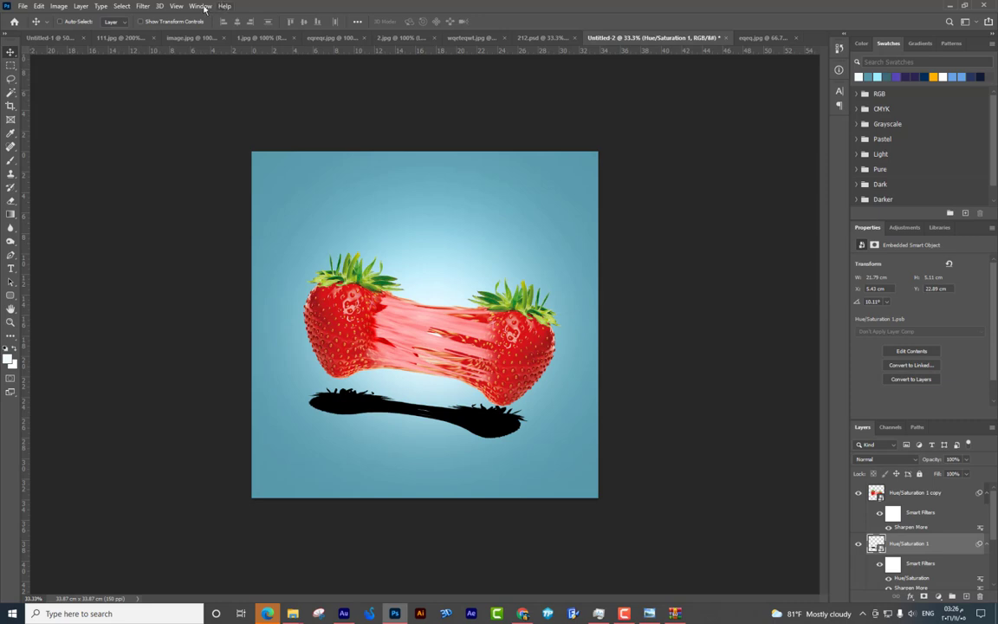
{"action": "left_click", "coordinate": [142, 6]}
{"action": "mouse_move", "coordinate": [200, 138]}
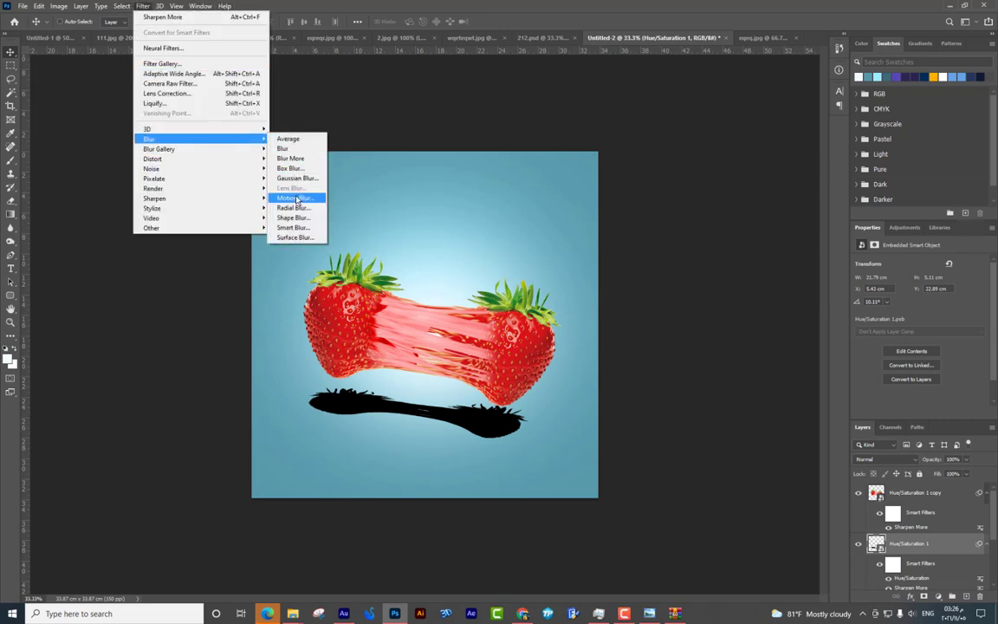
{"action": "left_click", "coordinate": [265, 181]}
{"action": "left_click_drag", "start_coordinate": [456, 313], "coordinate": [458, 313]}
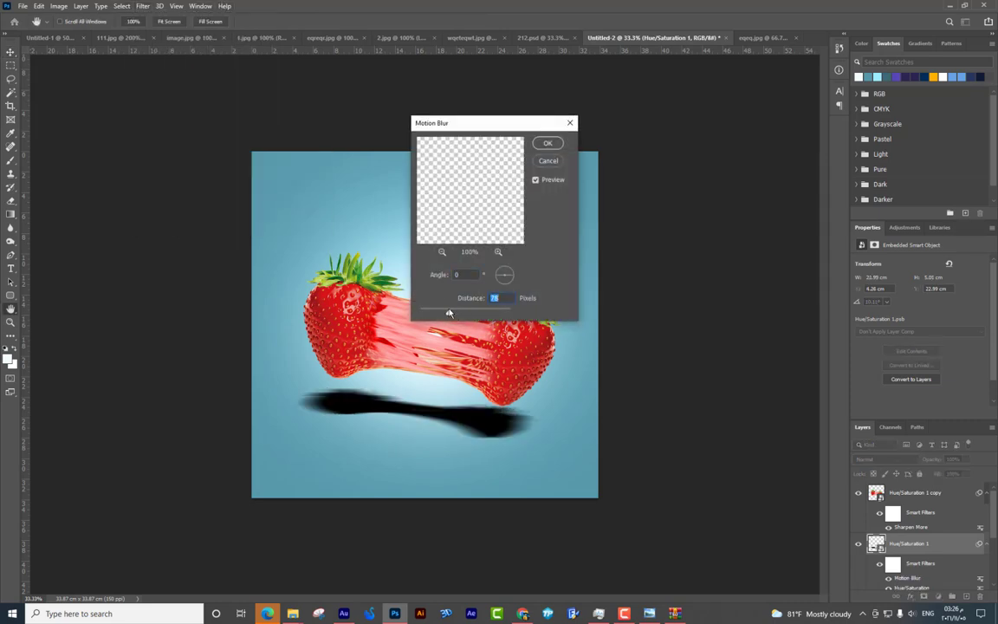
{"action": "key", "text": "Return"}
Soften the shadow further with a Gaussian Blur.
{"action": "left_click", "coordinate": [149, 6]}
{"action": "mouse_move", "coordinate": [149, 139]}
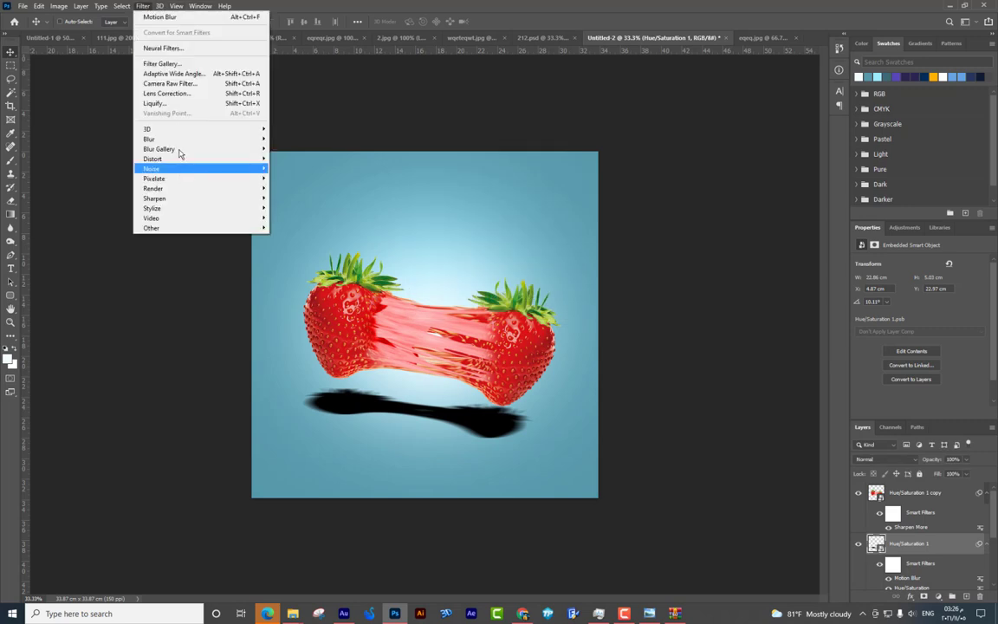
{"action": "left_click", "coordinate": [302, 179]}
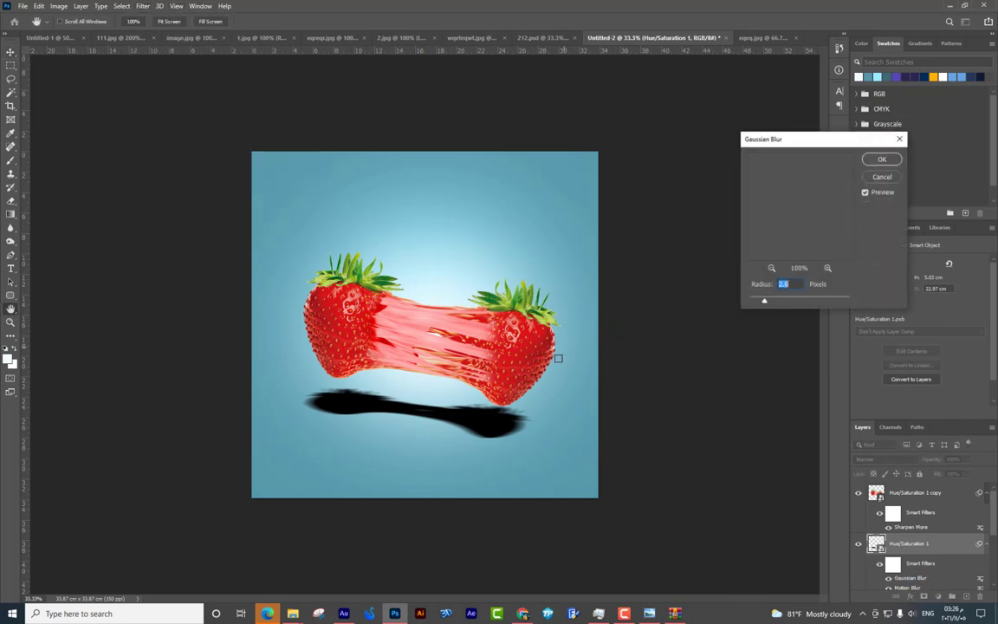
{"action": "left_click_drag", "start_coordinate": [788, 304], "coordinate": [805, 303]}
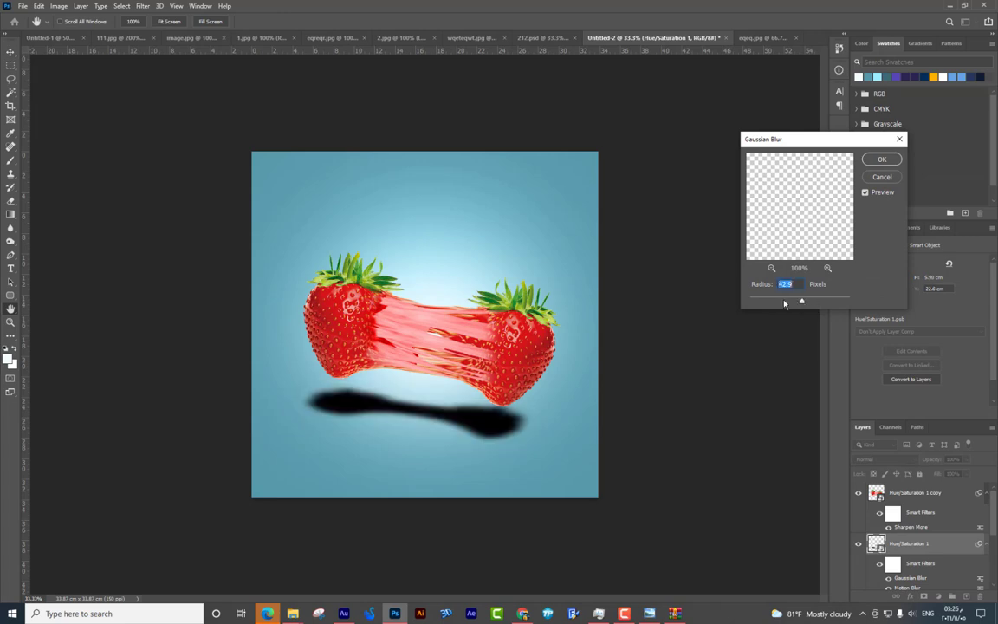
{"action": "left_click_drag", "start_coordinate": [784, 303], "coordinate": [772, 302]}
{"action": "key", "text": "Return"}
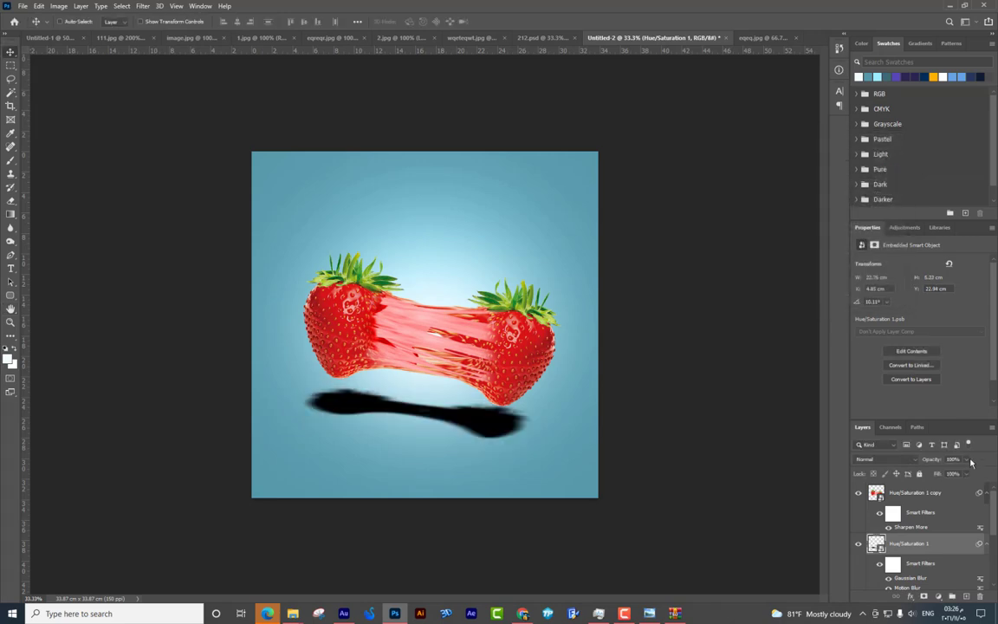
Fade the shadow to about 8% opacity, resize it, then delete the shadow layer.
{"action": "left_click_drag", "start_coordinate": [937, 472], "coordinate": [925, 472]}
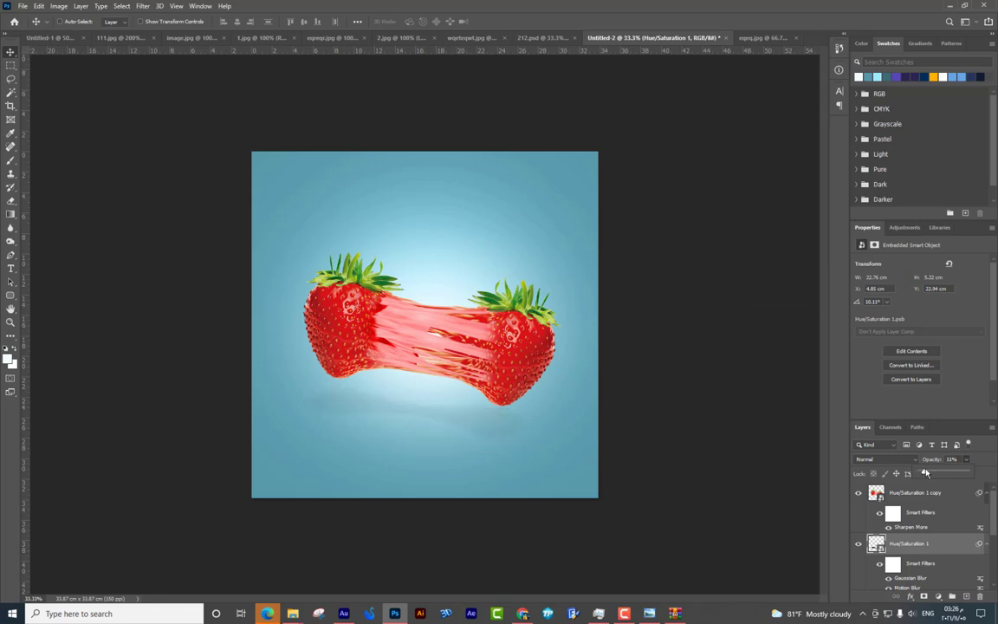
{"action": "left_click", "coordinate": [918, 473]}
{"action": "left_click_drag", "start_coordinate": [945, 473], "coordinate": [947, 474]}
{"action": "key", "text": "ctrl+t"}
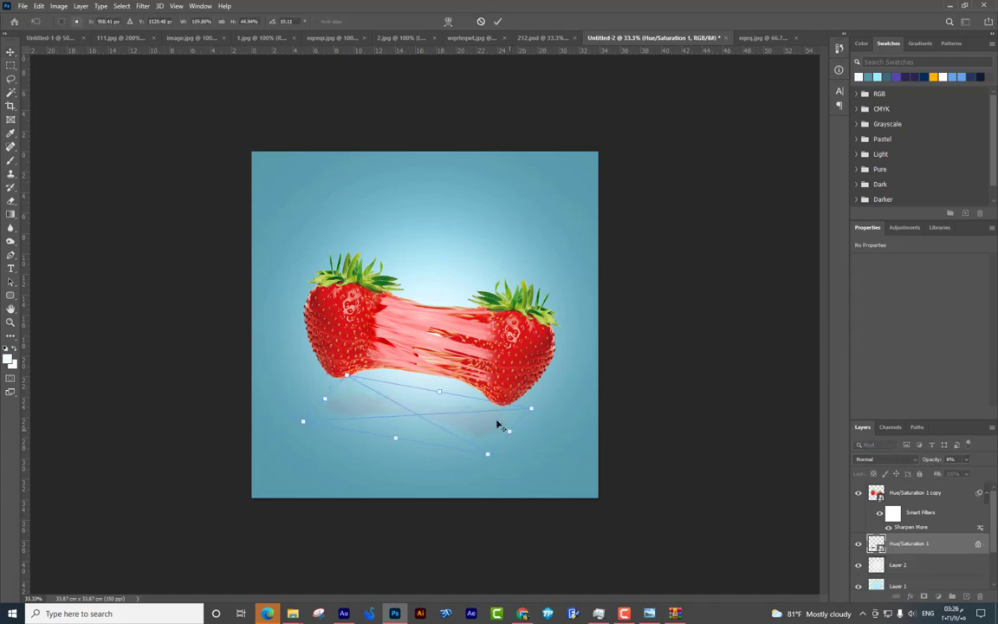
{"action": "key", "text": "Return"}
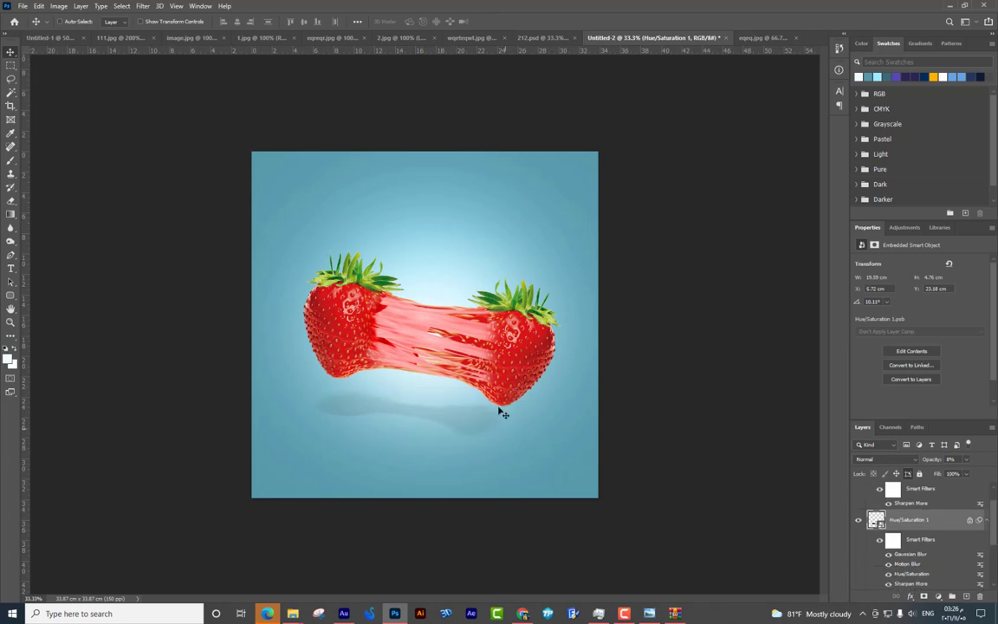
{"action": "key", "text": "ctrl+t"}
{"action": "left_click_drag", "start_coordinate": [518, 407], "coordinate": [530, 410]}
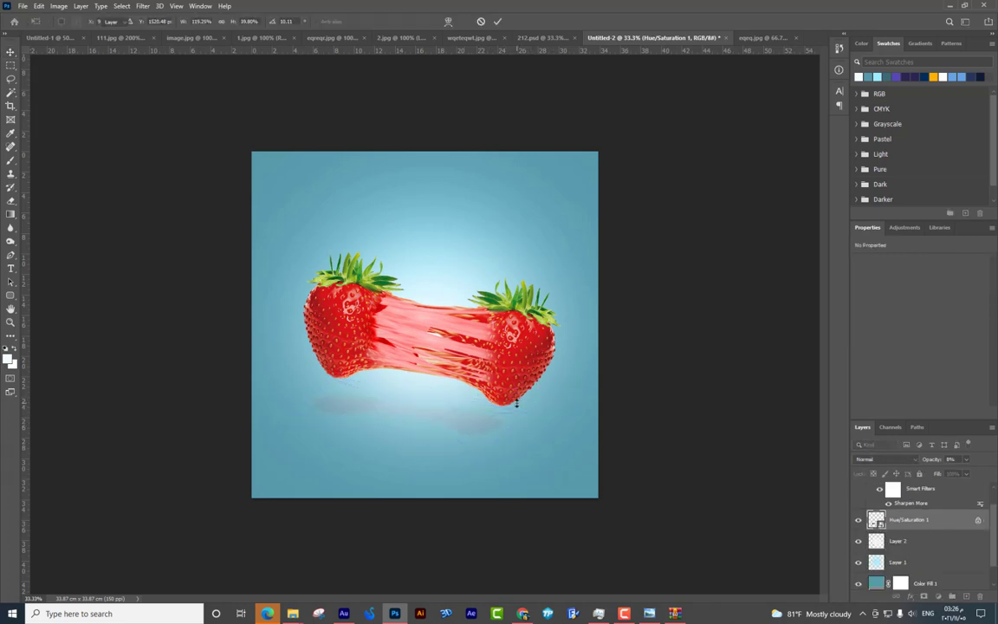
{"action": "key", "text": "Return"}
{"action": "key", "text": "Delete"}
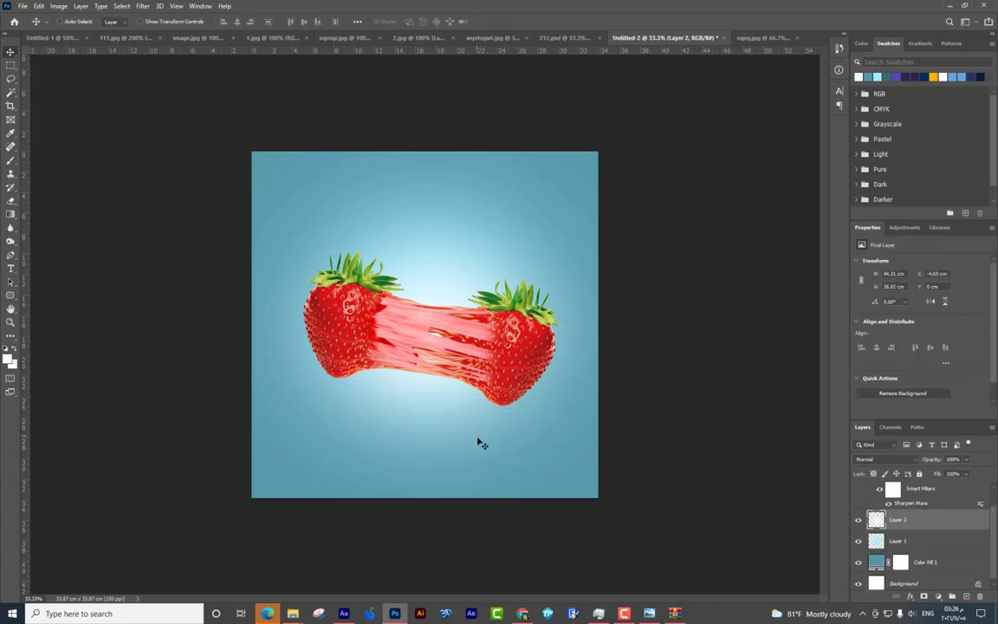
Rotate the stretched strawberry about 32.67° and enlarge it across the canvas centre.
{"action": "left_click_drag", "start_coordinate": [505, 345], "coordinate": [574, 401]}
{"action": "key", "text": "ctrl+t"}
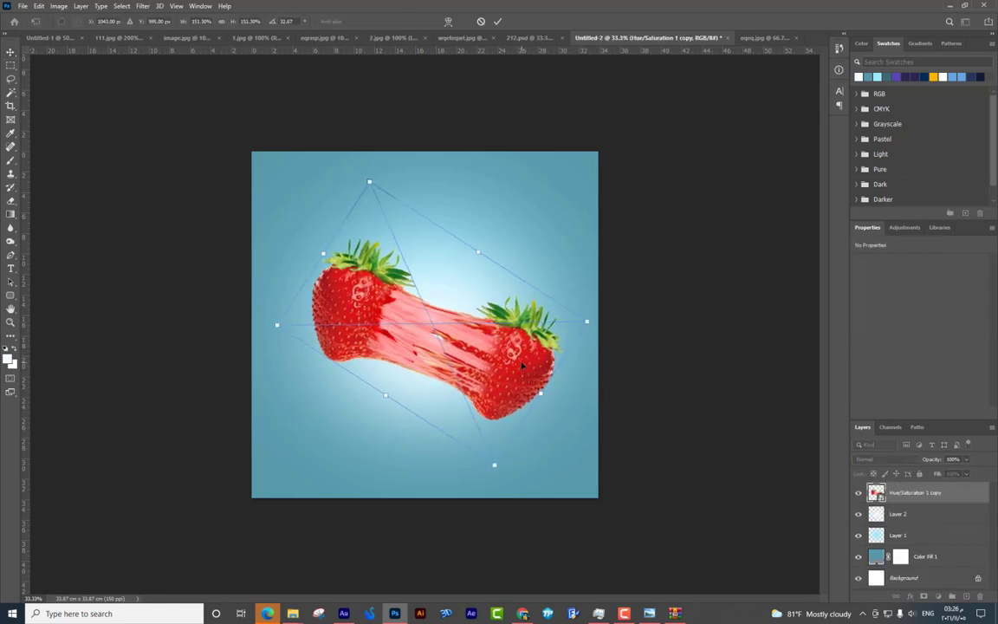
{"action": "left_click_drag", "start_coordinate": [587, 324], "coordinate": [541, 336]}
{"action": "key", "text": "Return"}
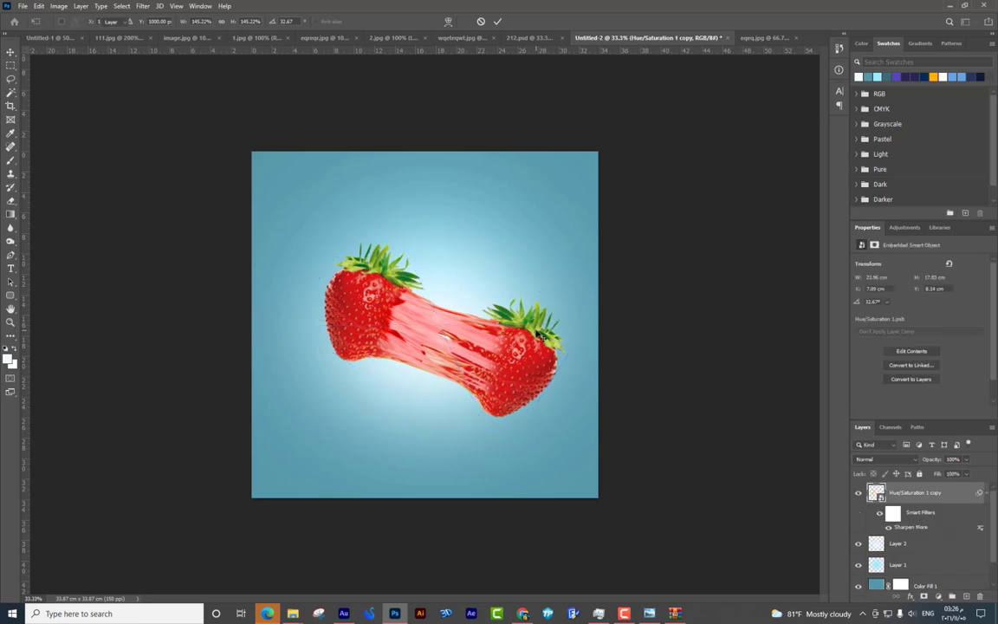
{"action": "key", "text": "ctrl+plus"}
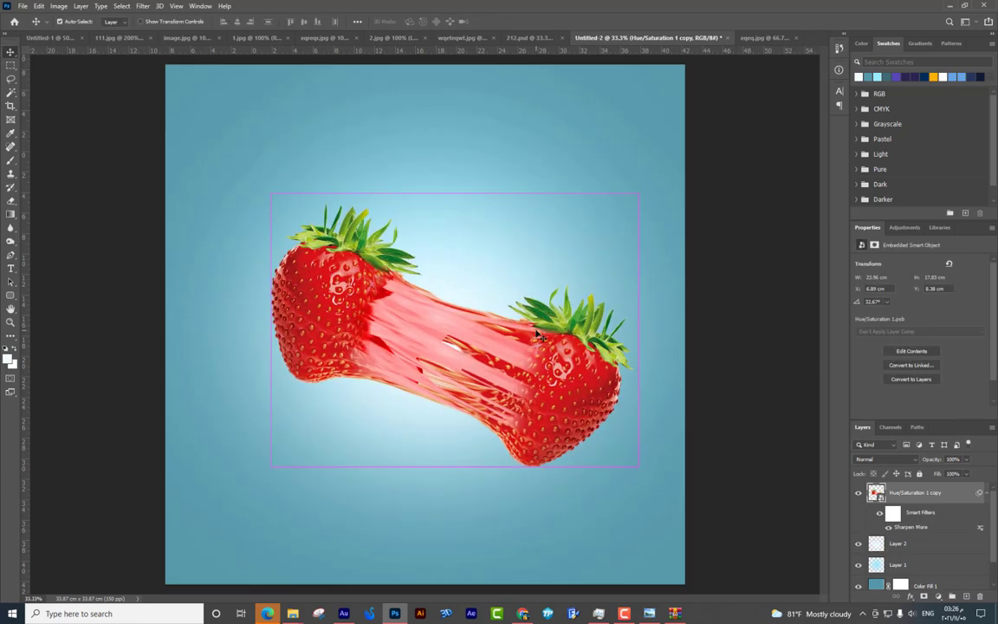
Search Google Images in Chrome for 'لبان فراولة' (strawberry gum).
{"action": "key", "text": "alt+Tab"}
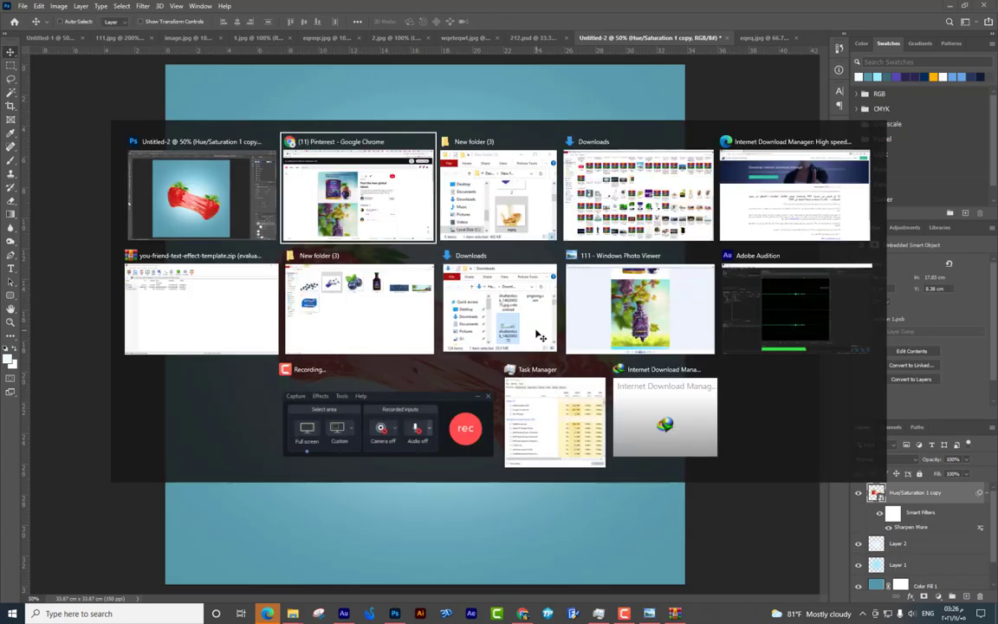
{"action": "left_click", "coordinate": [184, 9]}
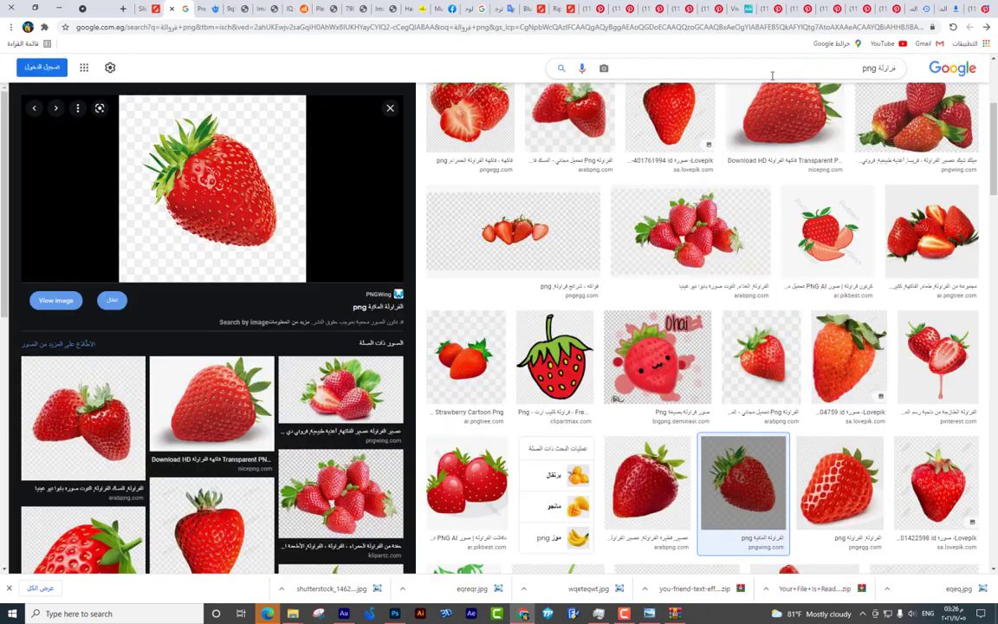
{"action": "key", "text": "BackSpace"}
{"action": "type", "text": "لبان ف"}
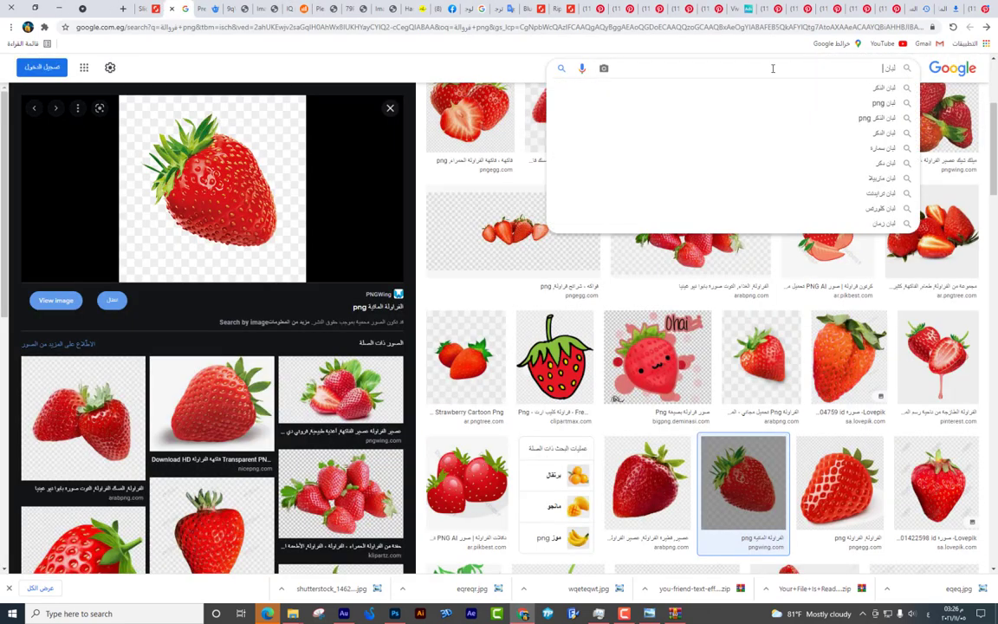
{"action": "type", "text": "ر"}
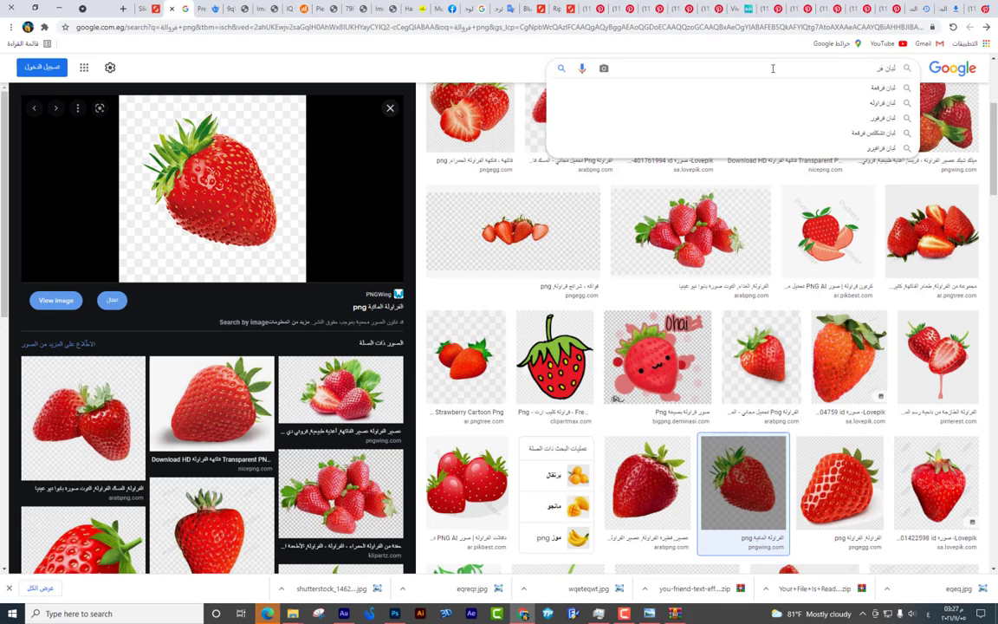
{"action": "type", "text": "اولة"}
{"action": "key", "text": "Return"}
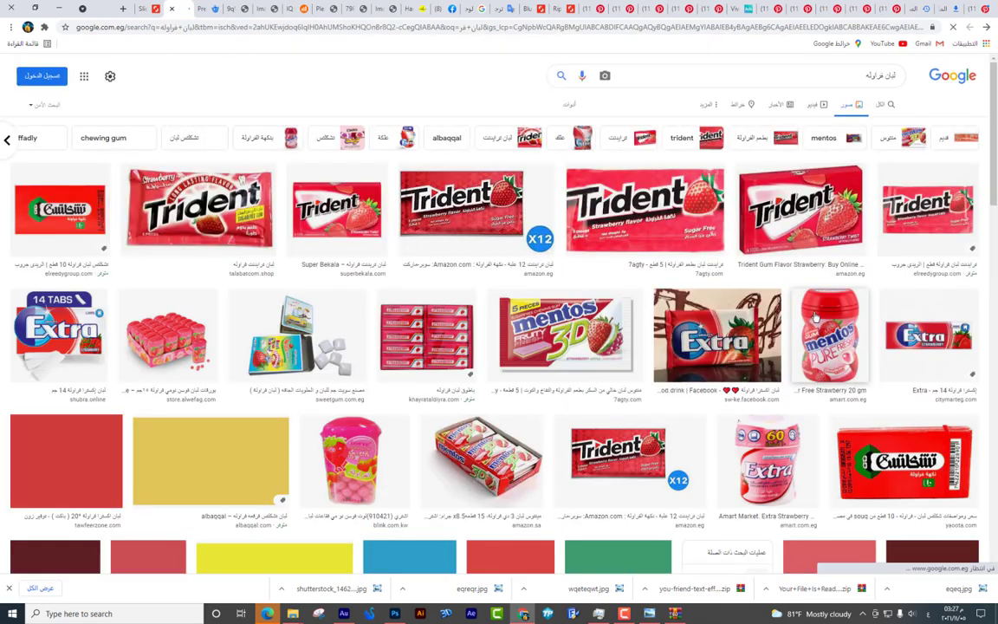
Preview the Trident gum results and copy the Amazon Trident pack image.
{"action": "left_click", "coordinate": [810, 210]}
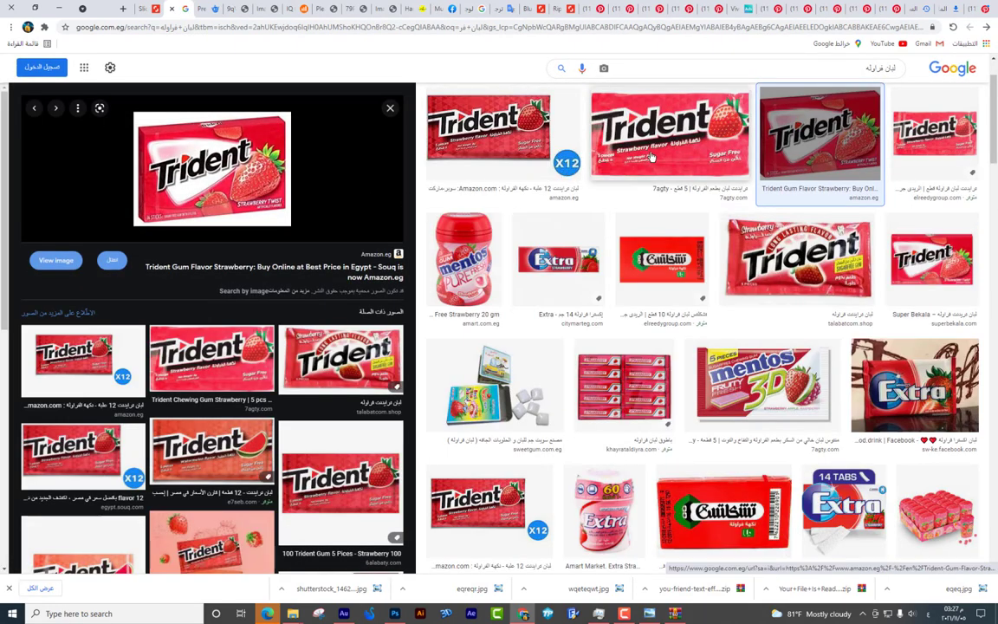
{"action": "left_click", "coordinate": [651, 156]}
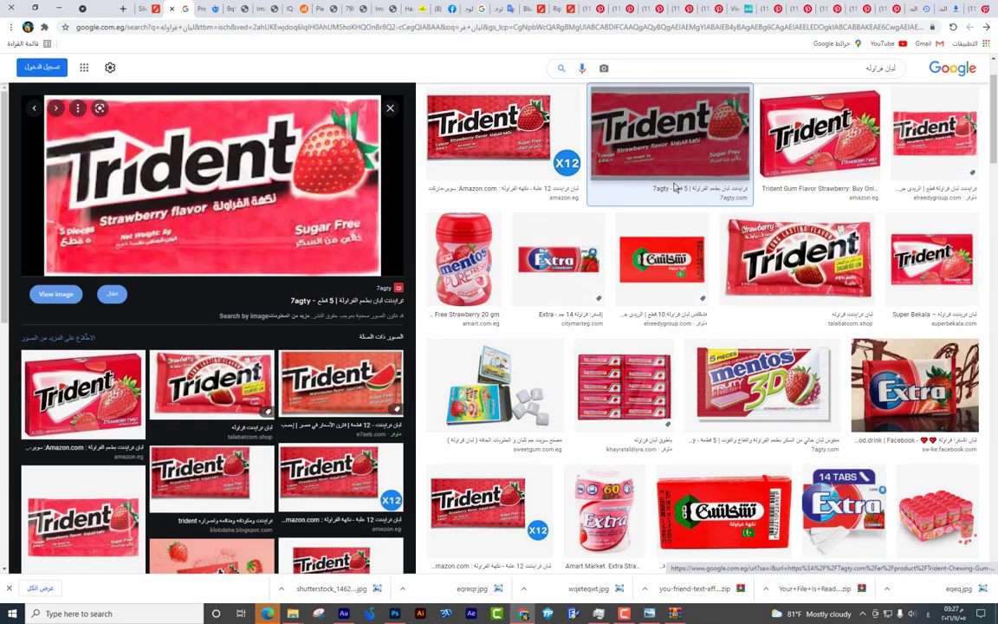
{"action": "left_click", "coordinate": [824, 110]}
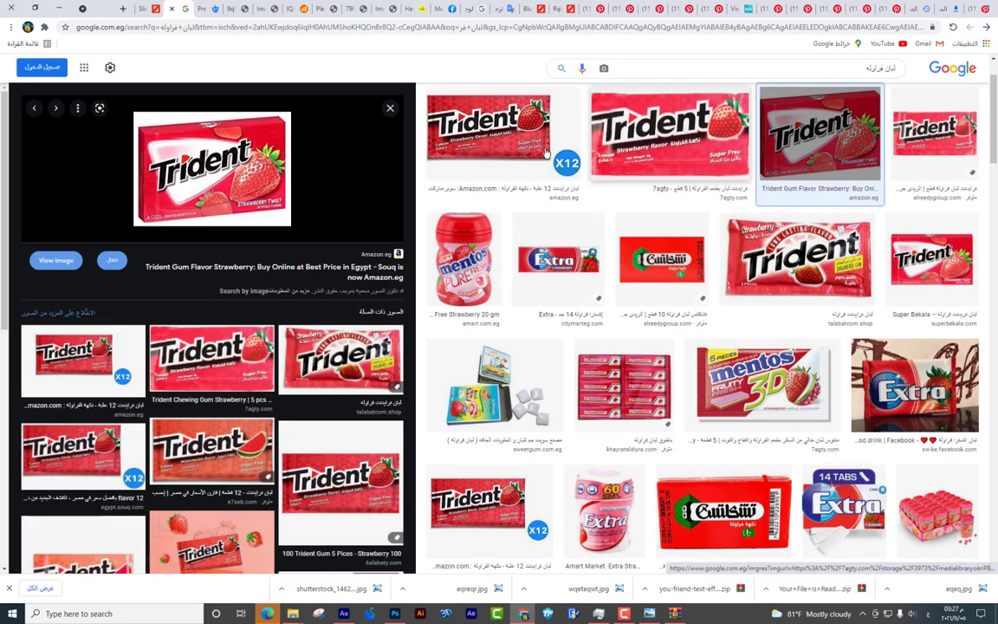
{"action": "right_click", "coordinate": [216, 160]}
{"action": "left_click", "coordinate": [207, 291]}
Paste the Trident gum pack into the ad and move it toward the lower left.
{"action": "key", "text": "alt+Tab"}
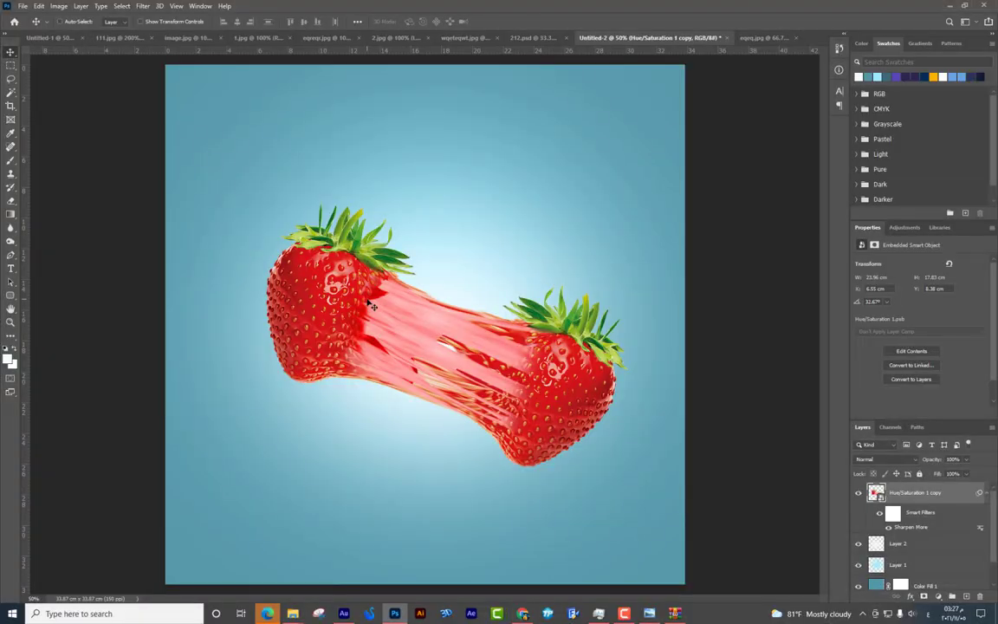
{"action": "key", "text": "ctrl+v"}
{"action": "left_click_drag", "start_coordinate": [416, 271], "coordinate": [329, 426]}
{"action": "left_click_drag", "start_coordinate": [269, 474], "coordinate": [216, 513]}
Remove the pack's white background with the Magic Wand and place it near the bottom-left corner.
{"action": "key", "text": "w"}
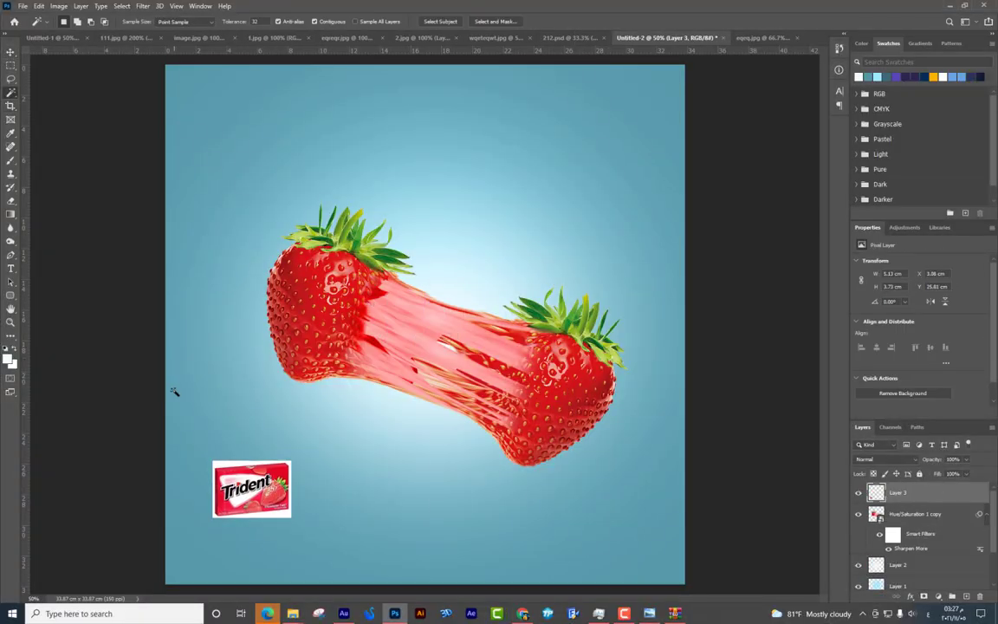
{"action": "left_click", "coordinate": [228, 465]}
{"action": "key", "text": "Delete"}
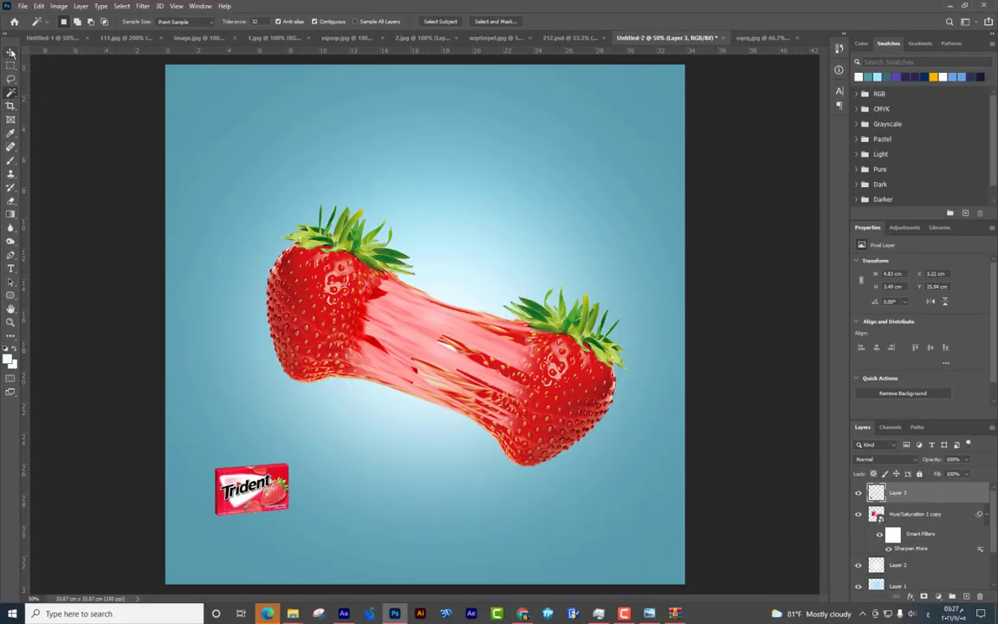
{"action": "key", "text": "ctrl+d"}
{"action": "key", "text": "v"}
{"action": "left_click_drag", "start_coordinate": [260, 469], "coordinate": [235, 522]}
{"action": "key", "text": "ctrl+t"}
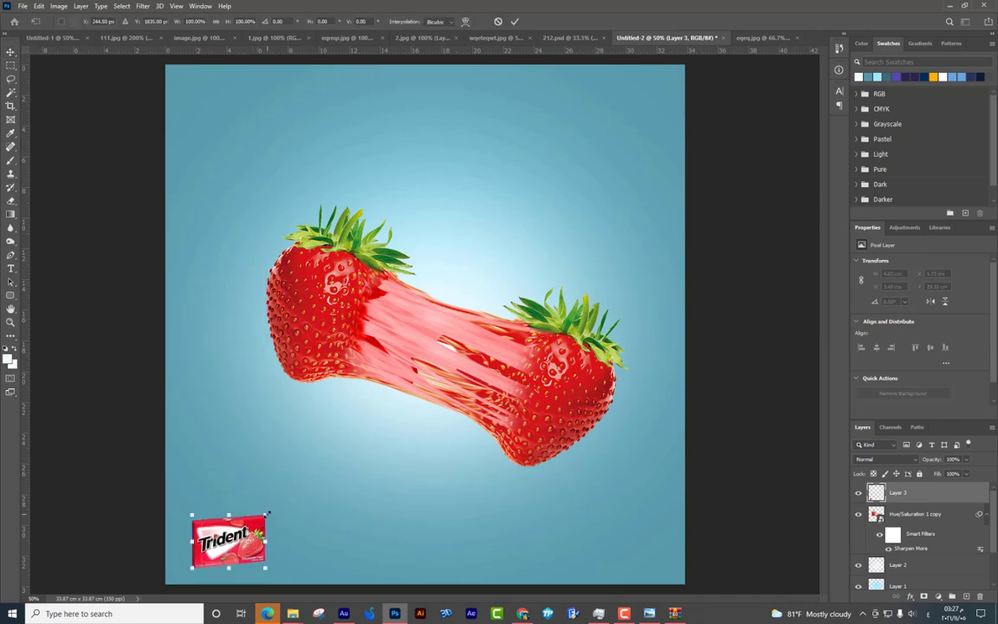
{"action": "key", "text": "Return"}
{"action": "scroll", "coordinate": [245, 468], "scroll_direction": "up", "scroll_amount": 2}
{"action": "scroll", "coordinate": [370, 215], "scroll_direction": "up", "scroll_amount": 1}
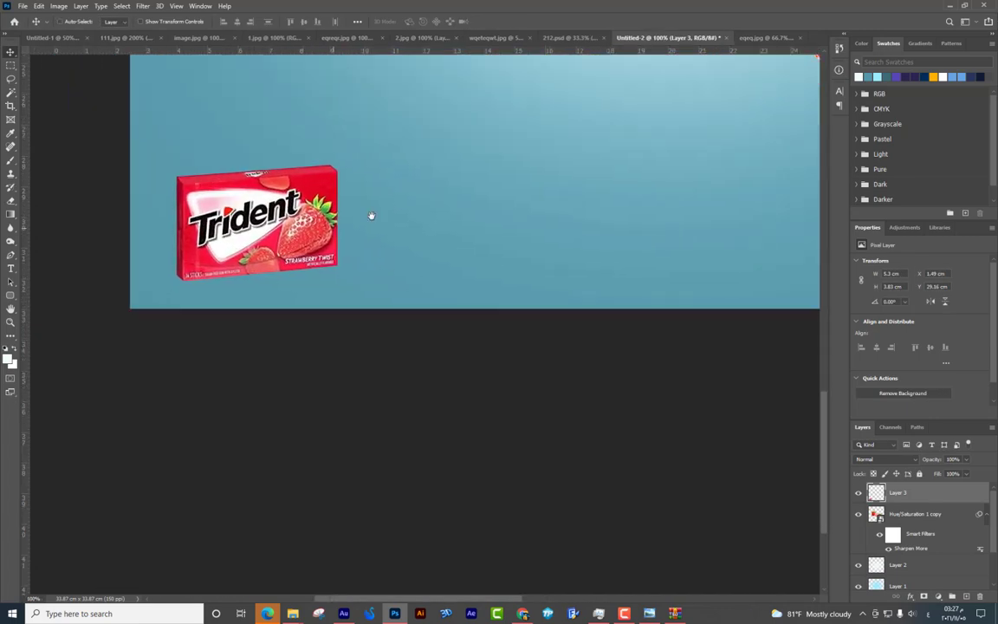
{"action": "scroll", "coordinate": [382, 220], "scroll_direction": "up", "scroll_amount": 1}
{"action": "left_click_drag", "start_coordinate": [381, 220], "coordinate": [463, 239]}
Flip a duplicate of the pack below it, move it behind, and fade it to about 23% opacity.
{"action": "key", "text": "ctrl+j"}
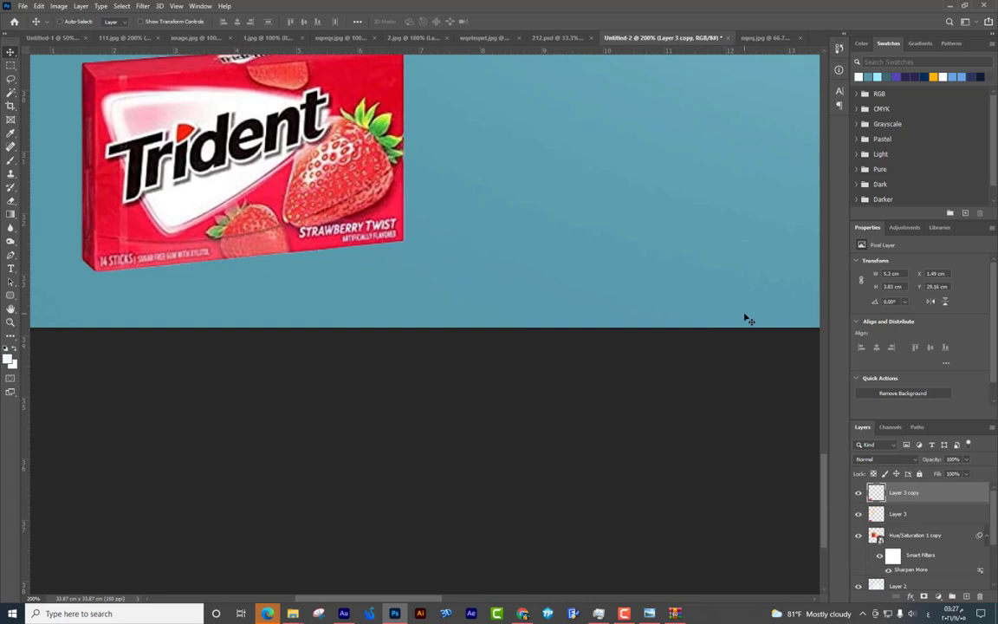
{"action": "key", "text": "ctrl+minus"}
{"action": "key", "text": "ctrl+t"}
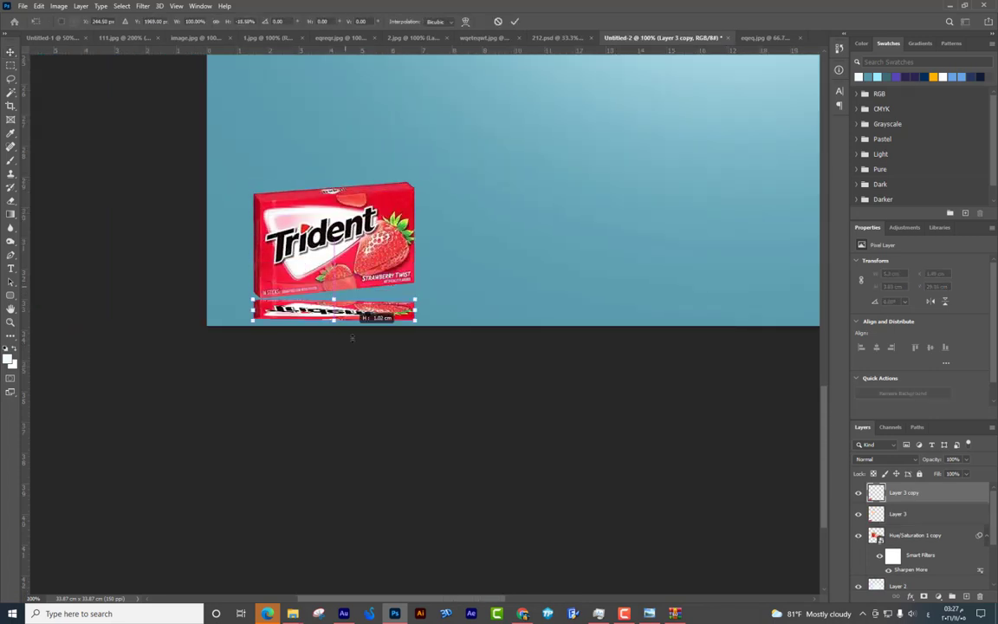
{"action": "left_click_drag", "start_coordinate": [335, 183], "coordinate": [335, 363]}
{"action": "left_click_drag", "start_coordinate": [416, 344], "coordinate": [413, 306]}
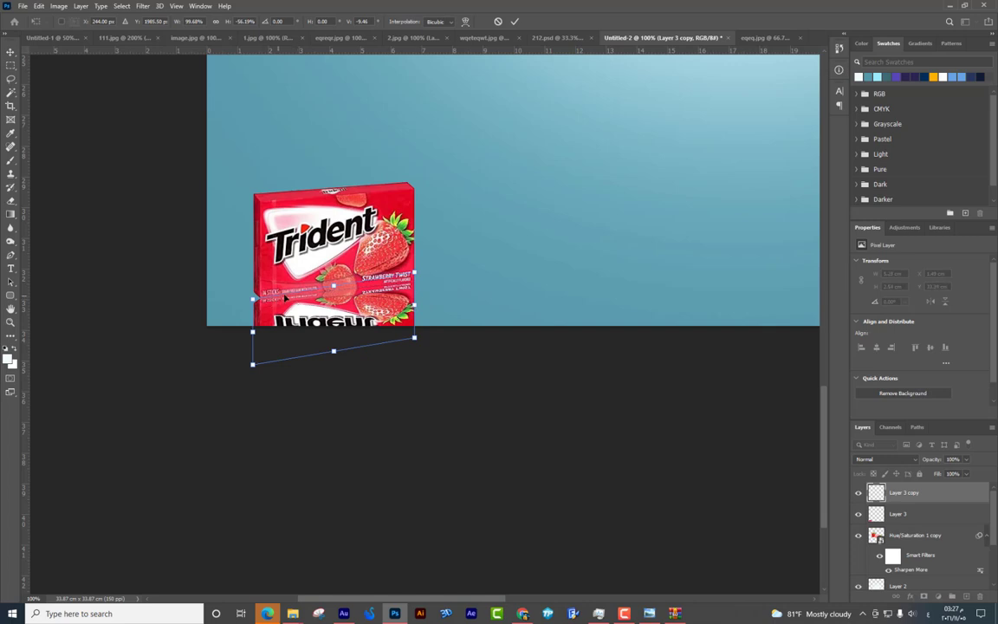
{"action": "left_click_drag", "start_coordinate": [334, 285], "coordinate": [334, 274]}
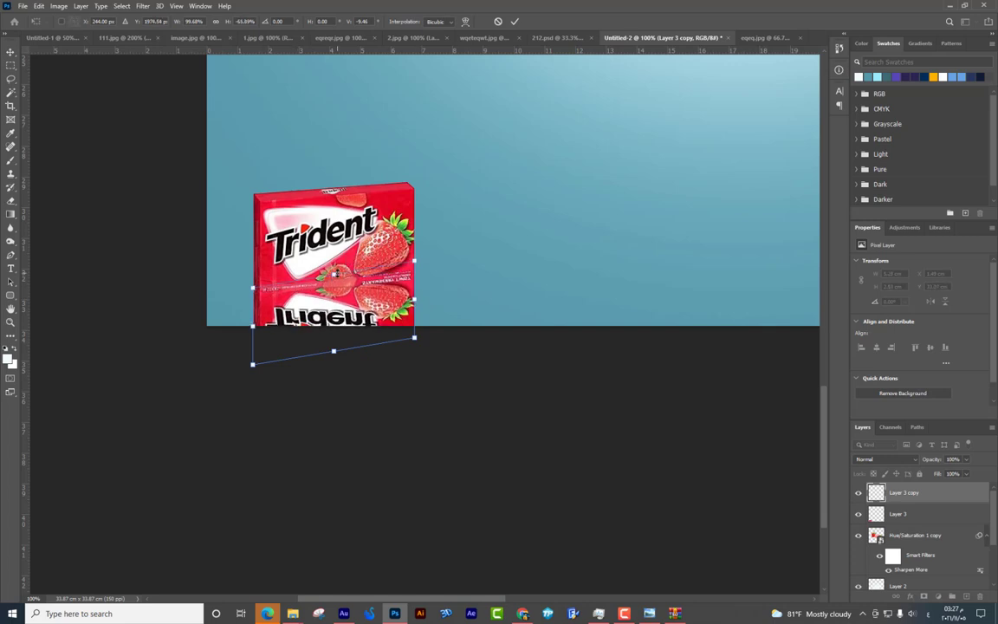
{"action": "key", "text": "Return"}
{"action": "key", "text": "ctrl+bracketleft"}
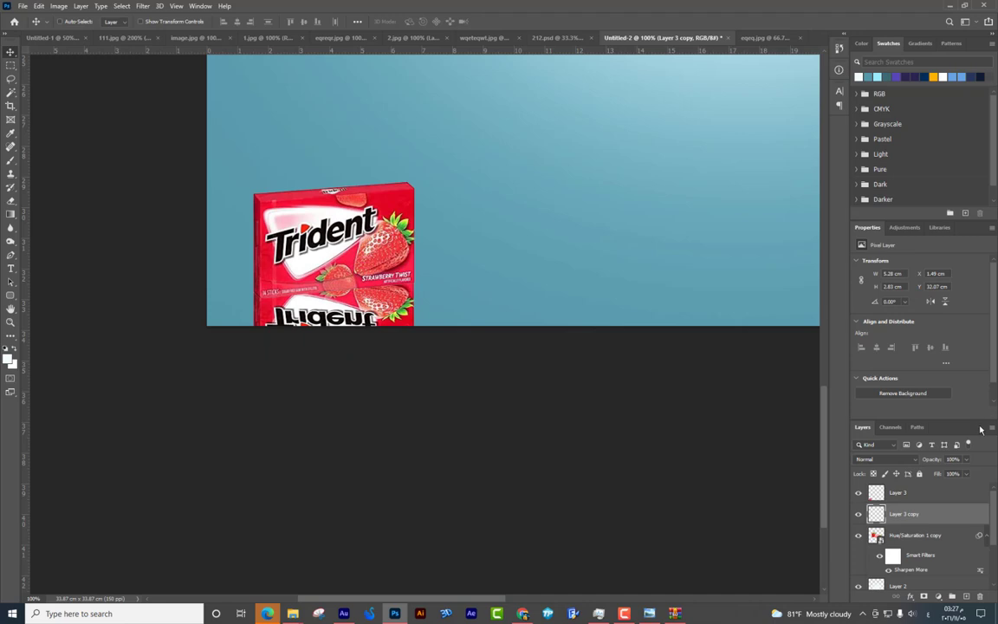
{"action": "left_click_drag", "start_coordinate": [944, 474], "coordinate": [930, 473]}
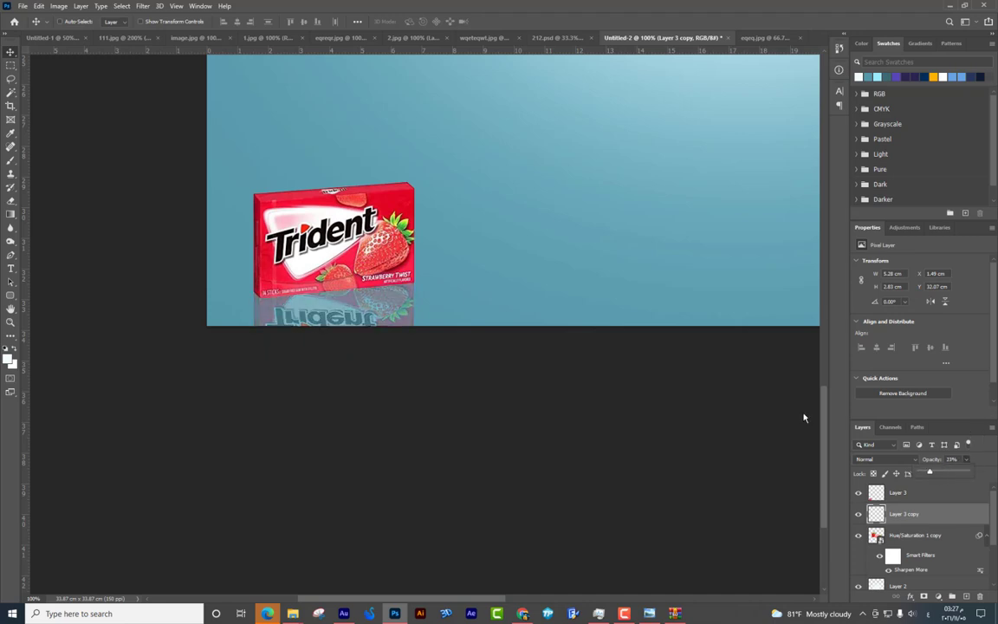
Apply a small-radius Gaussian Blur to the Trident reflection on Layer 3 copy.
{"action": "left_click", "coordinate": [142, 6]}
{"action": "mouse_move", "coordinate": [200, 139]}
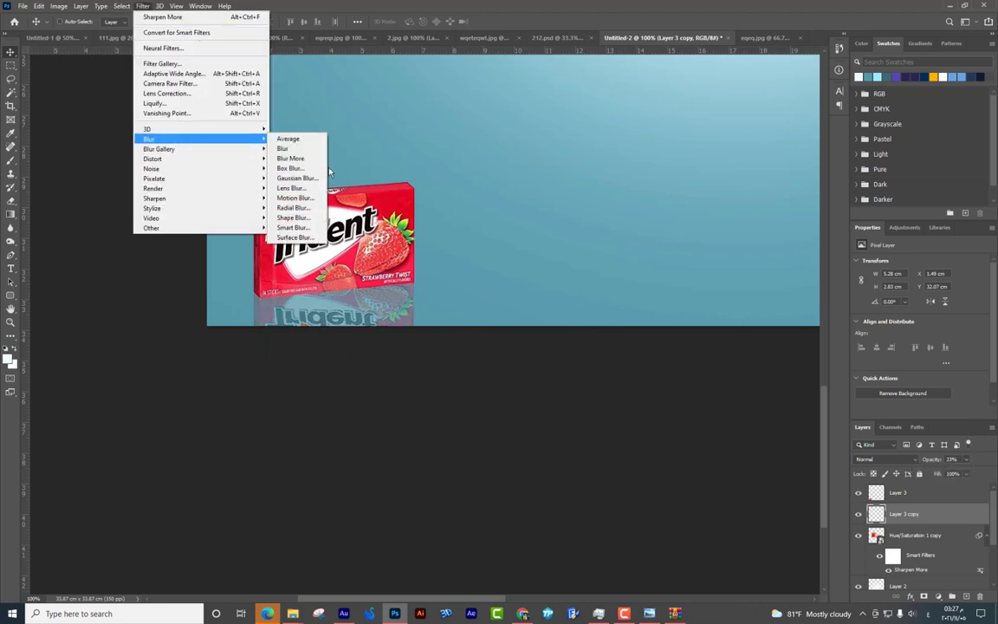
{"action": "left_click", "coordinate": [299, 178]}
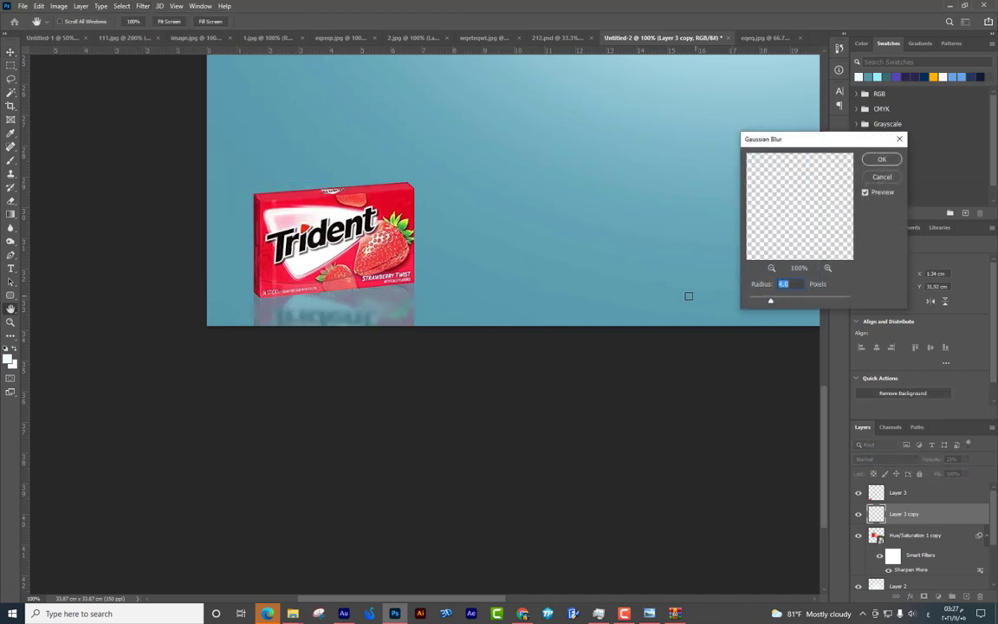
{"action": "key", "text": "Return"}
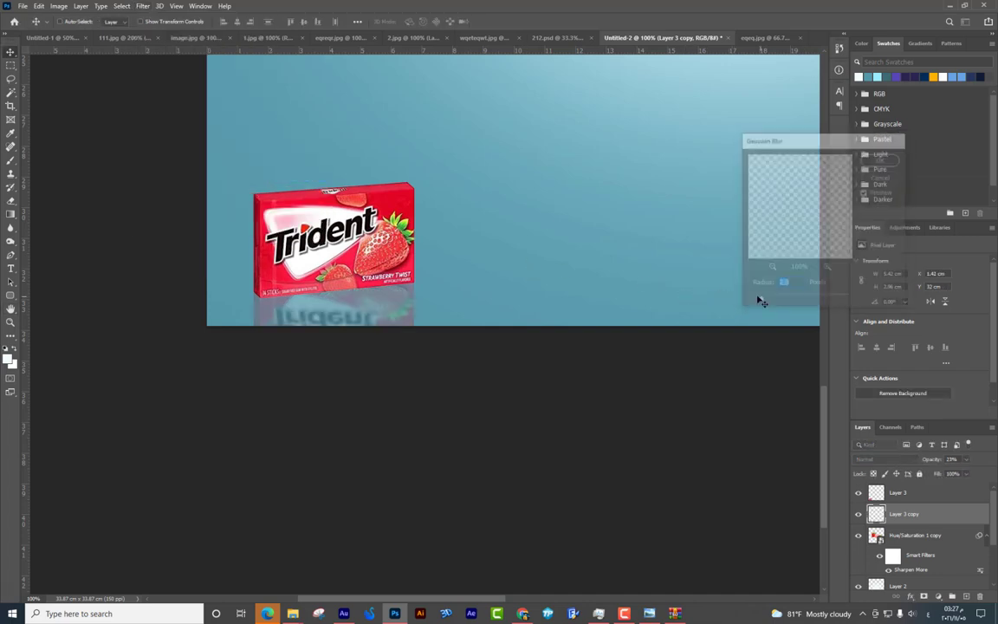
{"action": "key", "text": "e"}
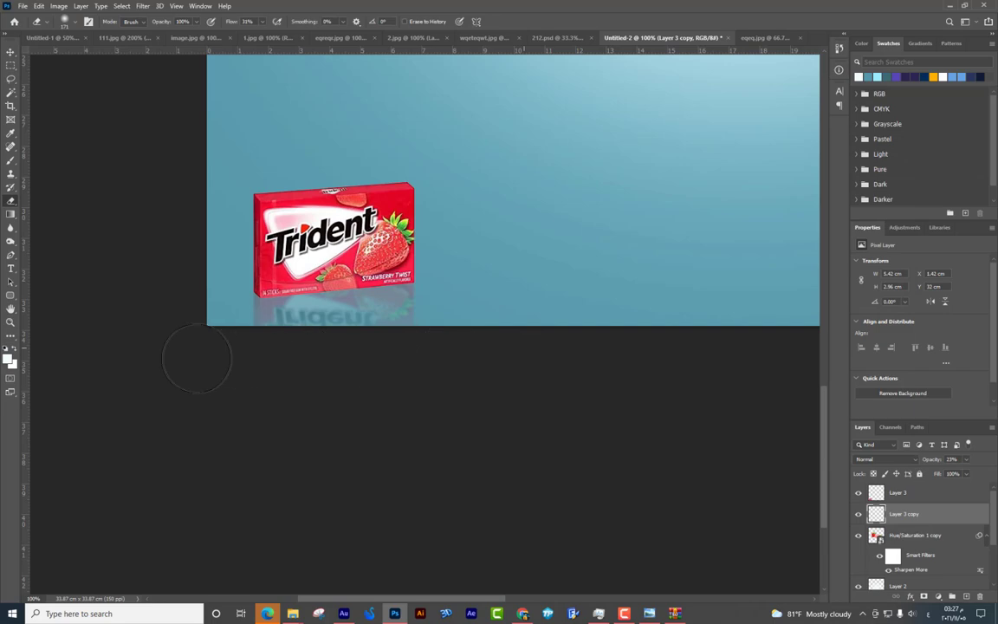
{"action": "left_click_drag", "start_coordinate": [678, 334], "coordinate": [469, 276]}
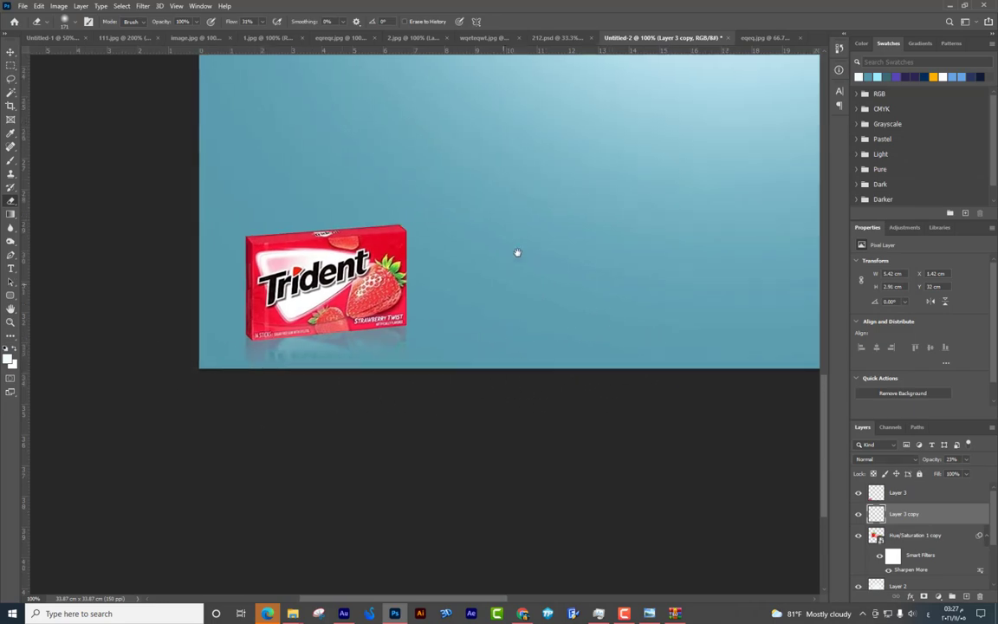
{"action": "key", "text": "ctrl+0"}
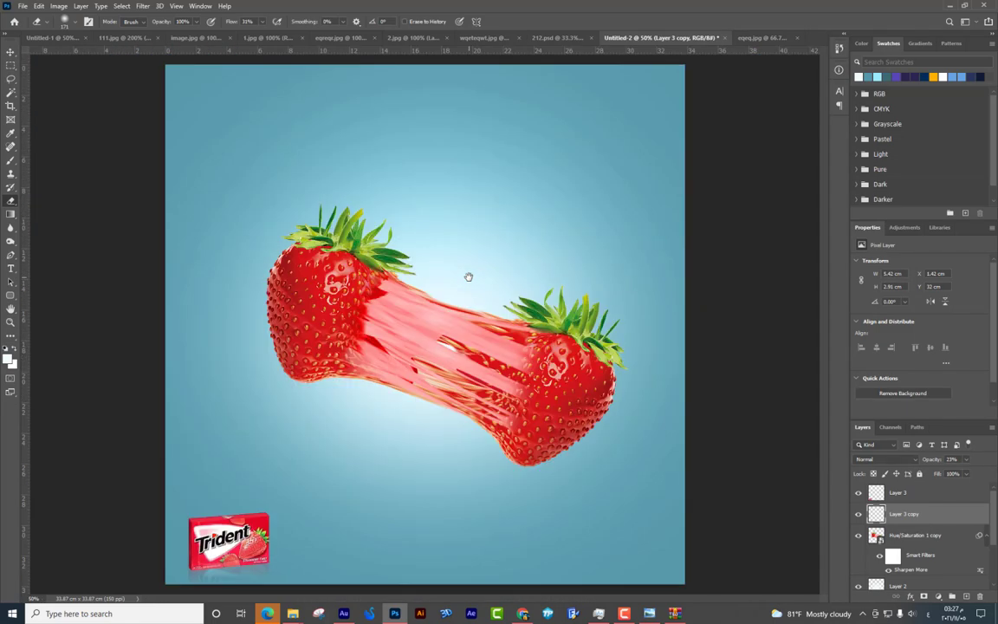
Preview the Trident strawberry X12 pack image in Chrome, then return to the relaunched Photoshop.
{"action": "key", "text": "alt+Tab"}
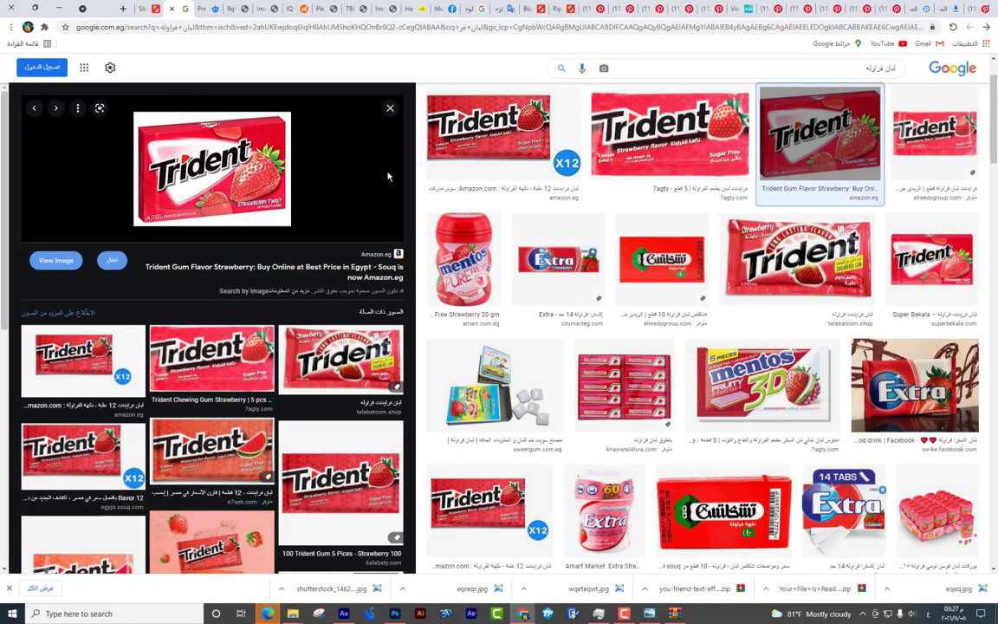
{"action": "scroll", "coordinate": [555, 267], "scroll_direction": "down", "scroll_amount": 3}
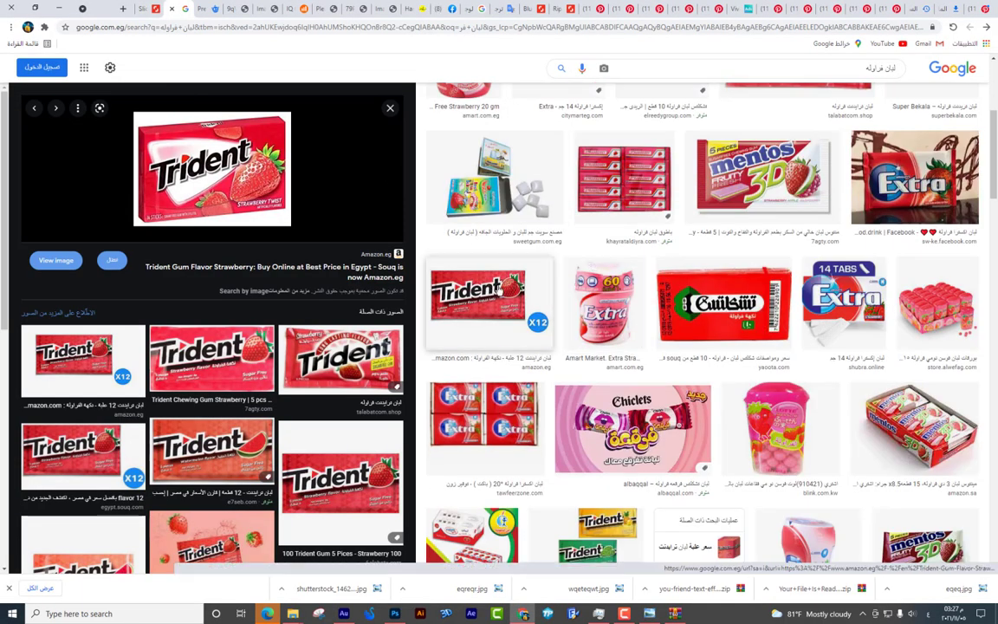
{"action": "left_click", "coordinate": [511, 286]}
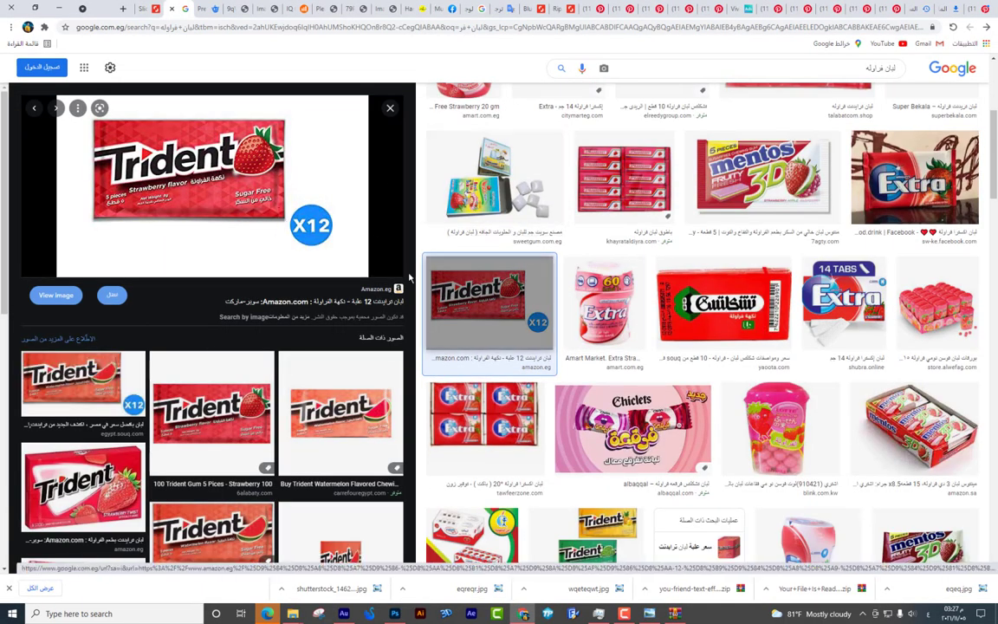
{"action": "scroll", "coordinate": [864, 346], "scroll_direction": "up", "scroll_amount": 2}
{"action": "scroll", "coordinate": [865, 271], "scroll_direction": "up", "scroll_amount": 1}
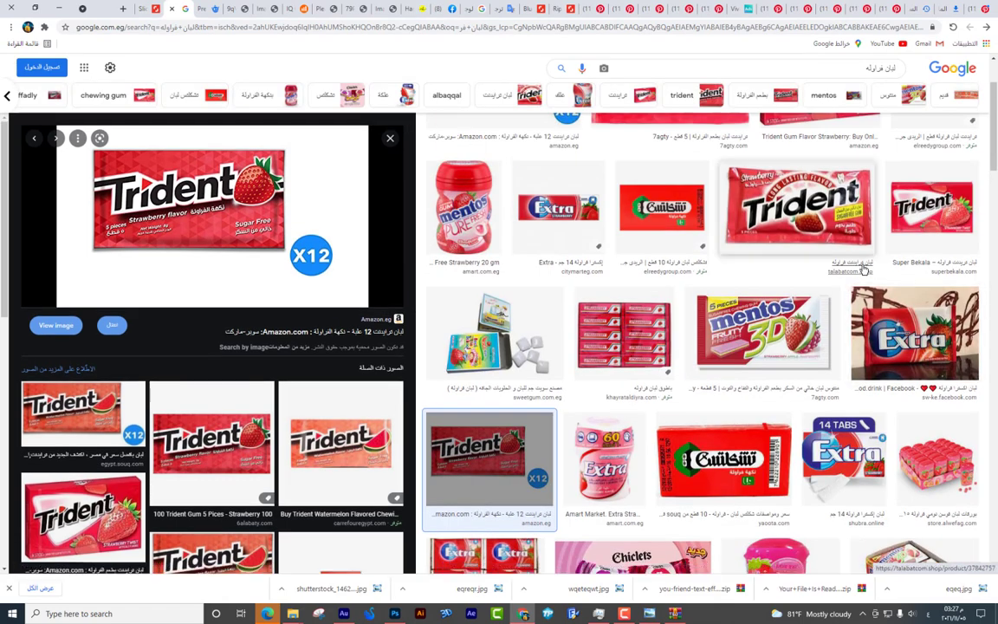
{"action": "scroll", "coordinate": [866, 271], "scroll_direction": "up", "scroll_amount": 1}
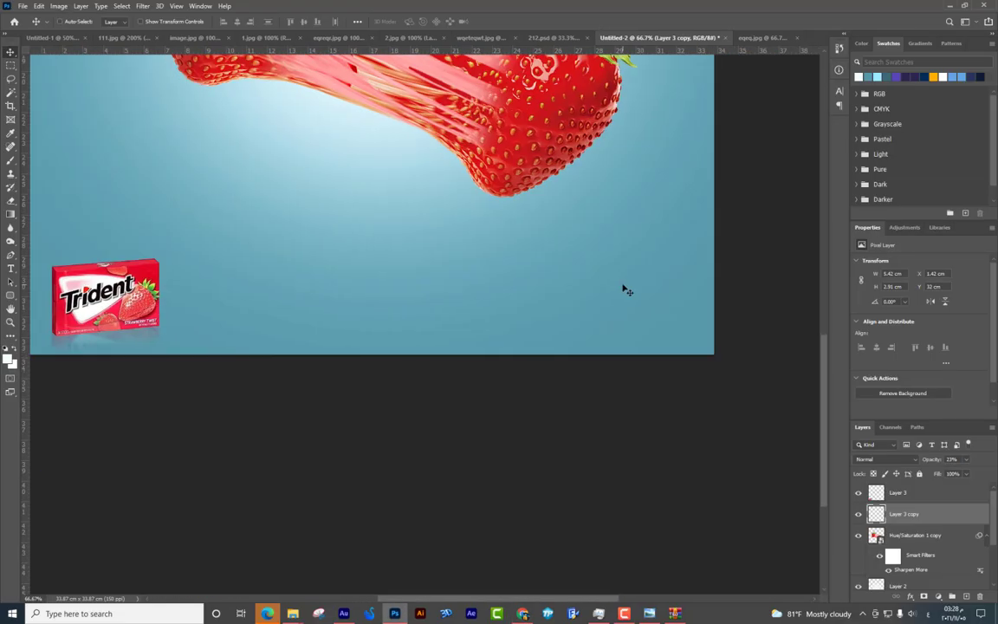
{"action": "left_click", "coordinate": [625, 281]}
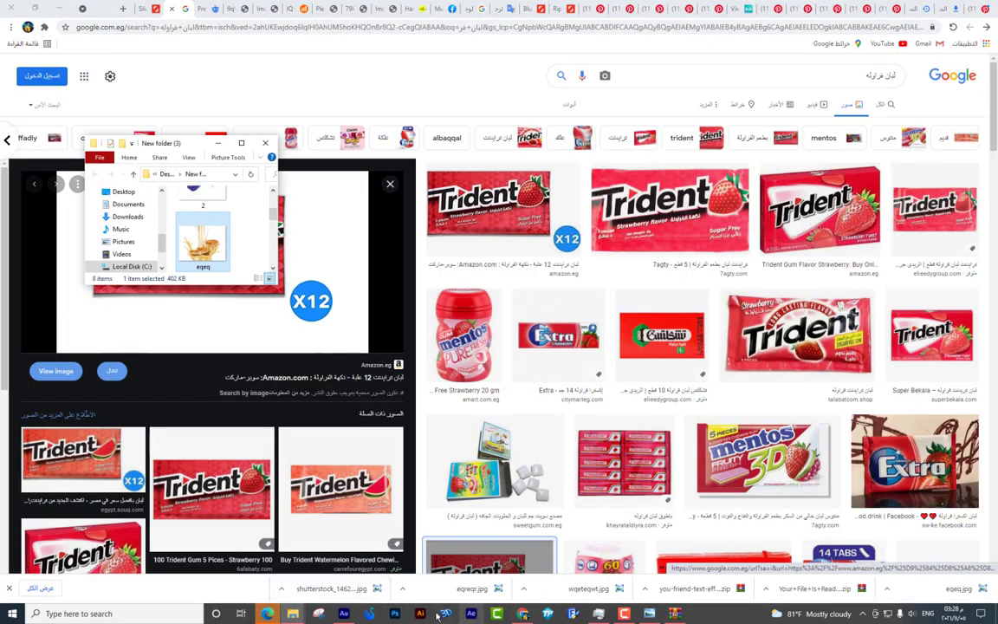
{"action": "left_click", "coordinate": [401, 616]}
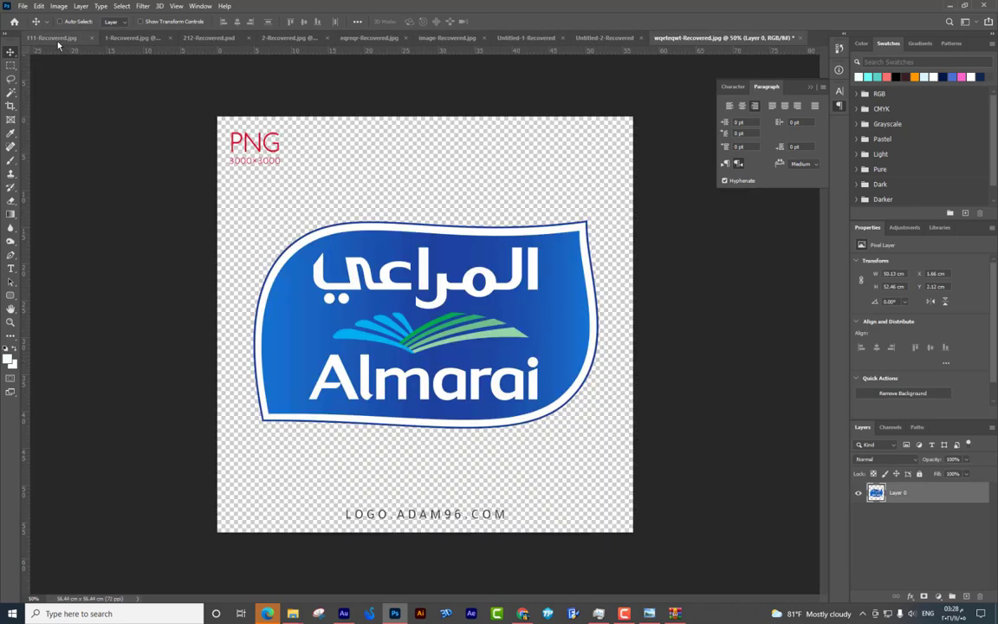
Switch to the Untitled-2 strawberry document and shift the stretched strawberry slightly left.
{"action": "left_click", "coordinate": [54, 37]}
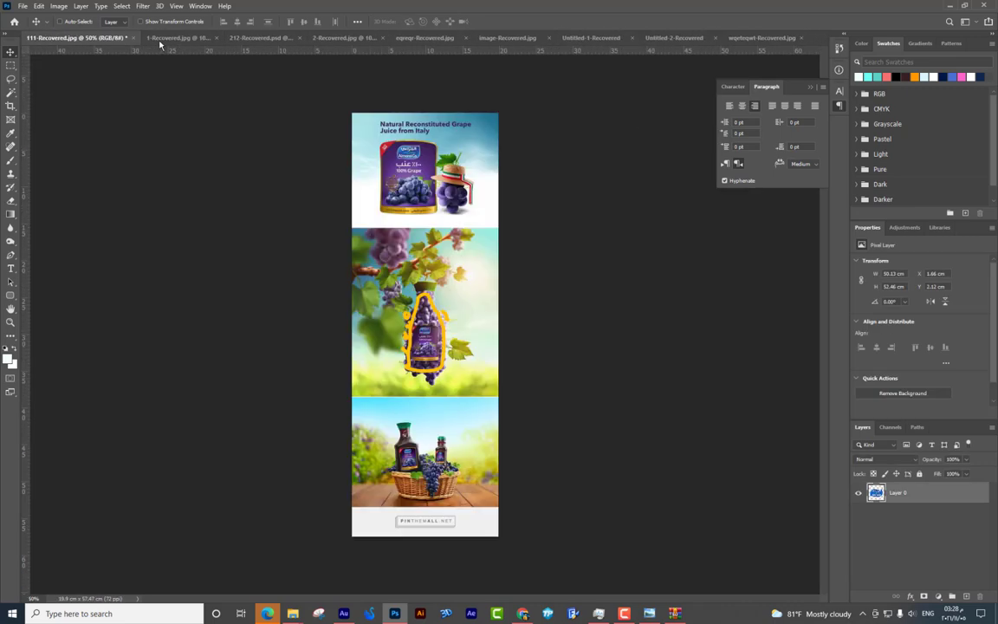
{"action": "left_click", "coordinate": [173, 38]}
{"action": "left_click", "coordinate": [606, 38]}
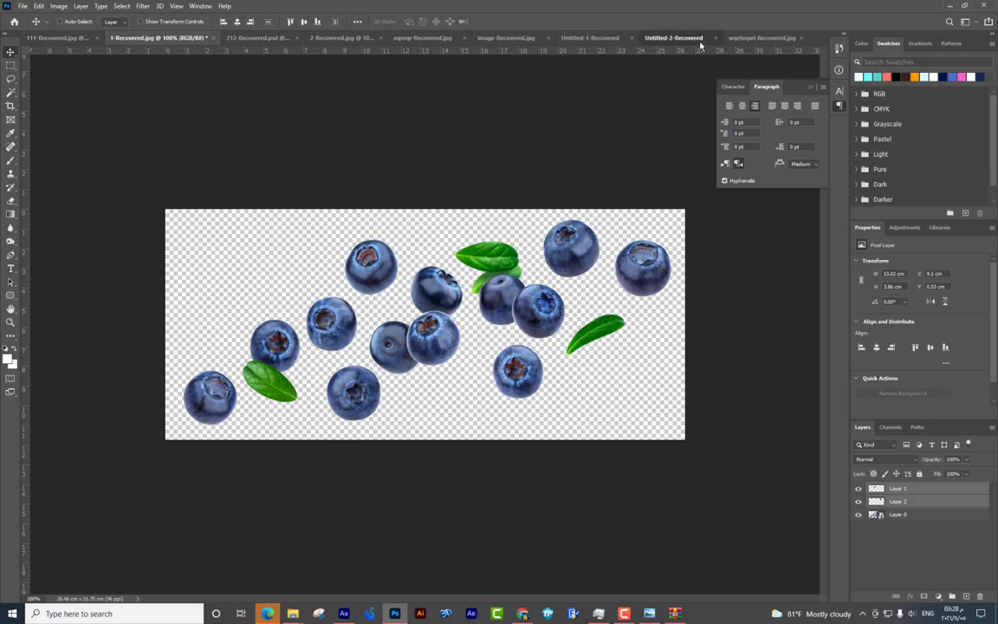
{"action": "left_click", "coordinate": [689, 38]}
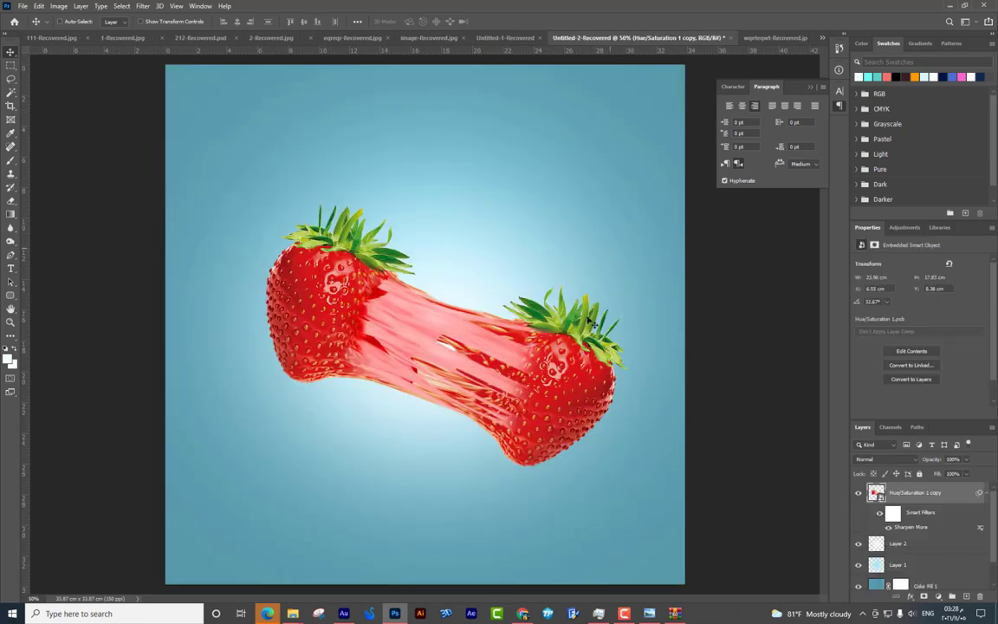
{"action": "left_click_drag", "start_coordinate": [572, 376], "coordinate": [563, 374]}
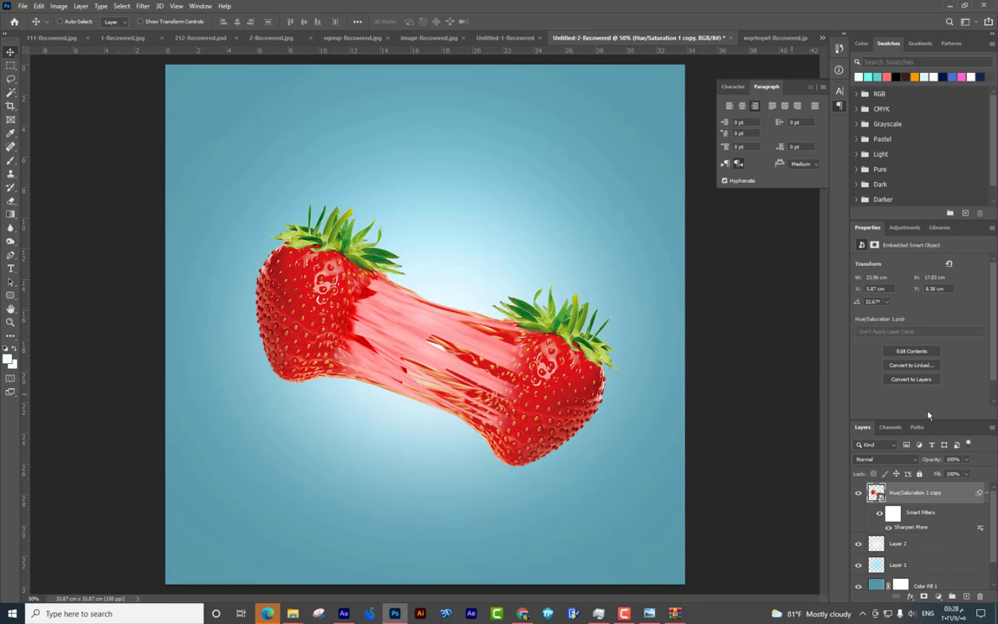
Add a Brightness/Contrast adjustment layer that raises the strawberry's brightness.
{"action": "left_click", "coordinate": [935, 596]}
{"action": "left_click", "coordinate": [884, 440]}
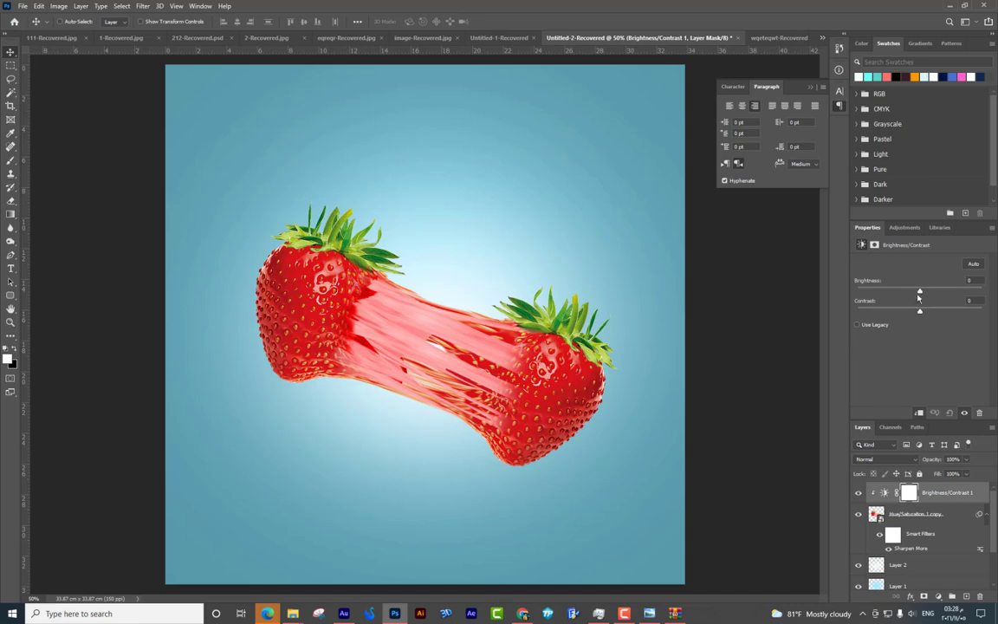
{"action": "left_click_drag", "start_coordinate": [922, 293], "coordinate": [930, 291]}
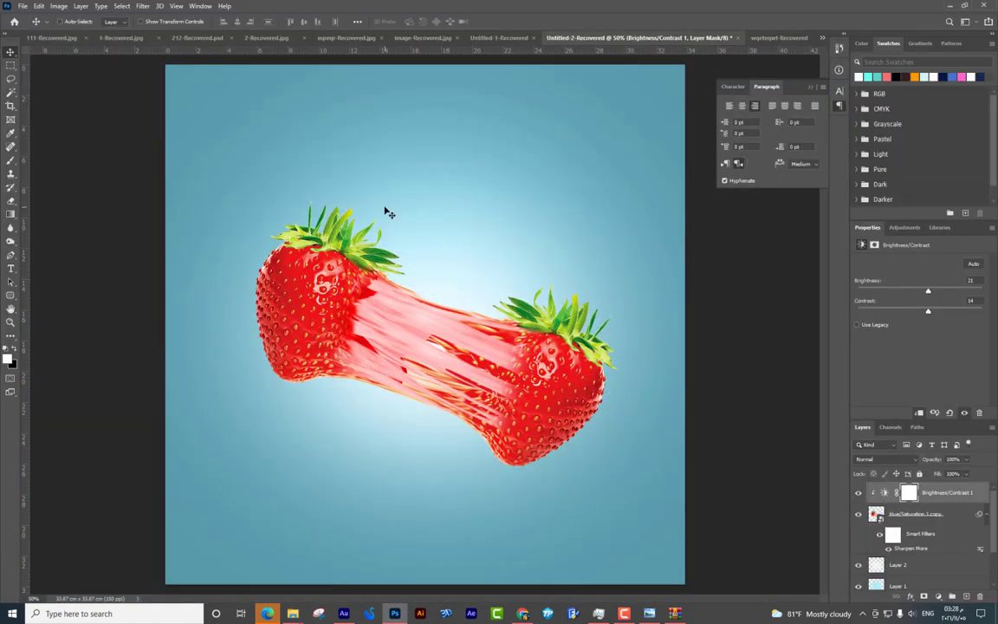
Move the Trident gum pack into the lower-left corner of the ad.
{"action": "left_click_drag", "start_coordinate": [379, 314], "coordinate": [197, 519]}
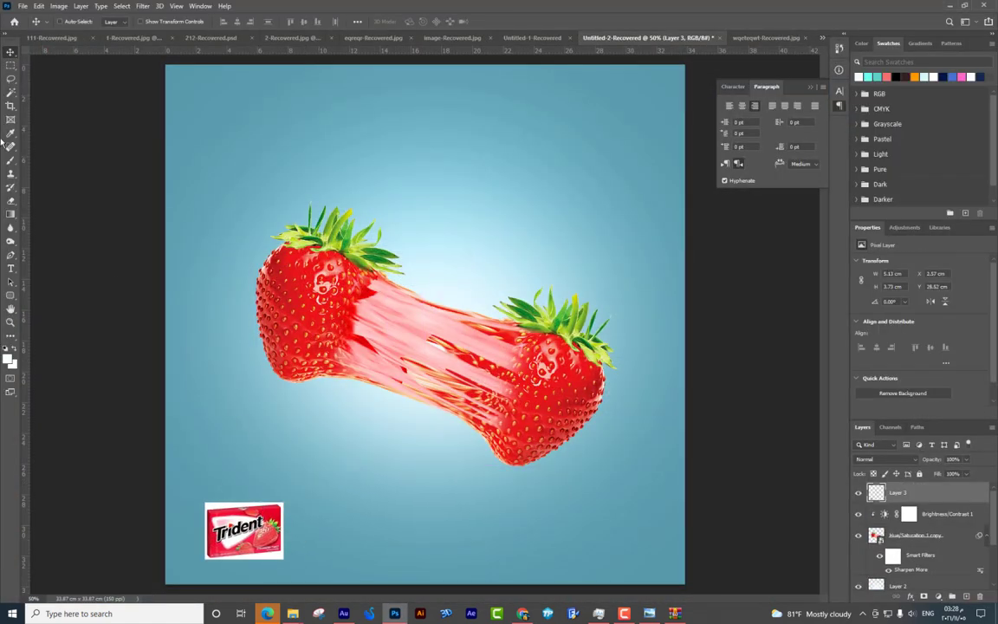
{"action": "left_click", "coordinate": [11, 92]}
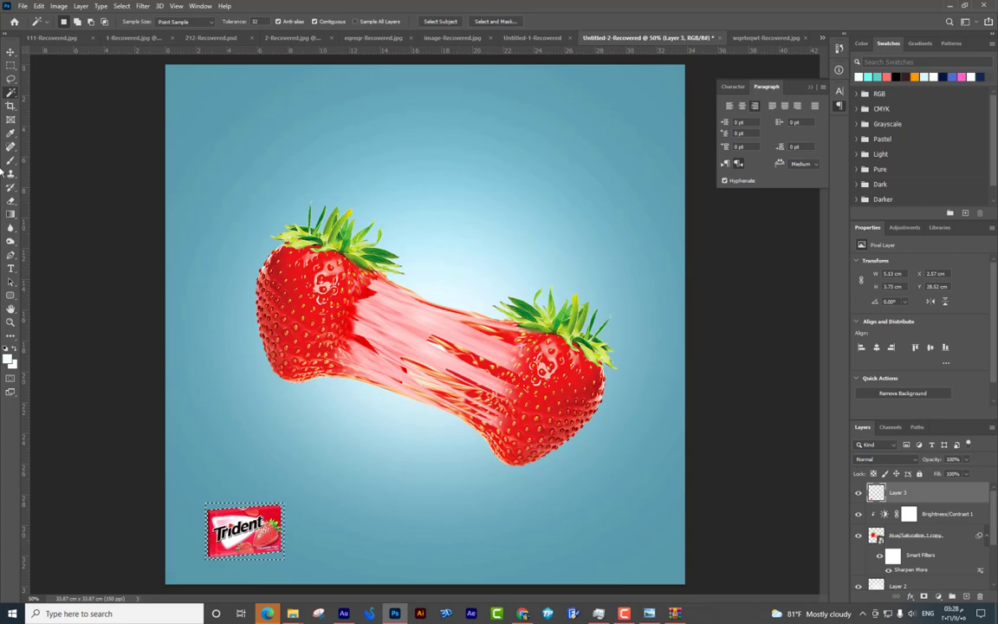
{"action": "scroll", "coordinate": [432, 134], "scroll_direction": "up", "scroll_amount": 3}
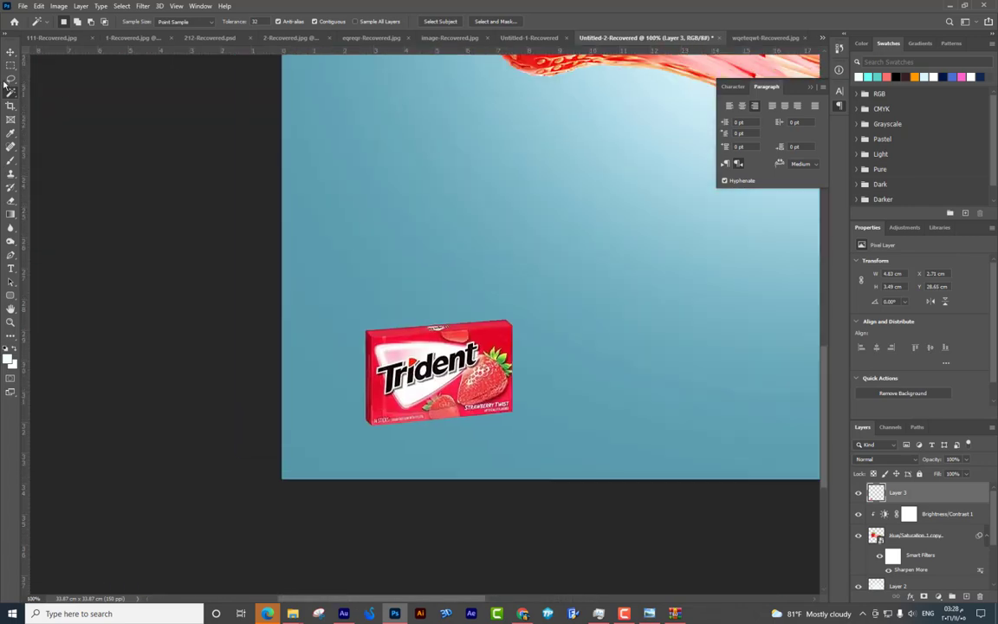
{"action": "left_click", "coordinate": [10, 52]}
Duplicate the Trident pack, flip the copy upside down and skew it beneath the original.
{"action": "left_click_drag", "start_coordinate": [420, 326], "coordinate": [368, 342]}
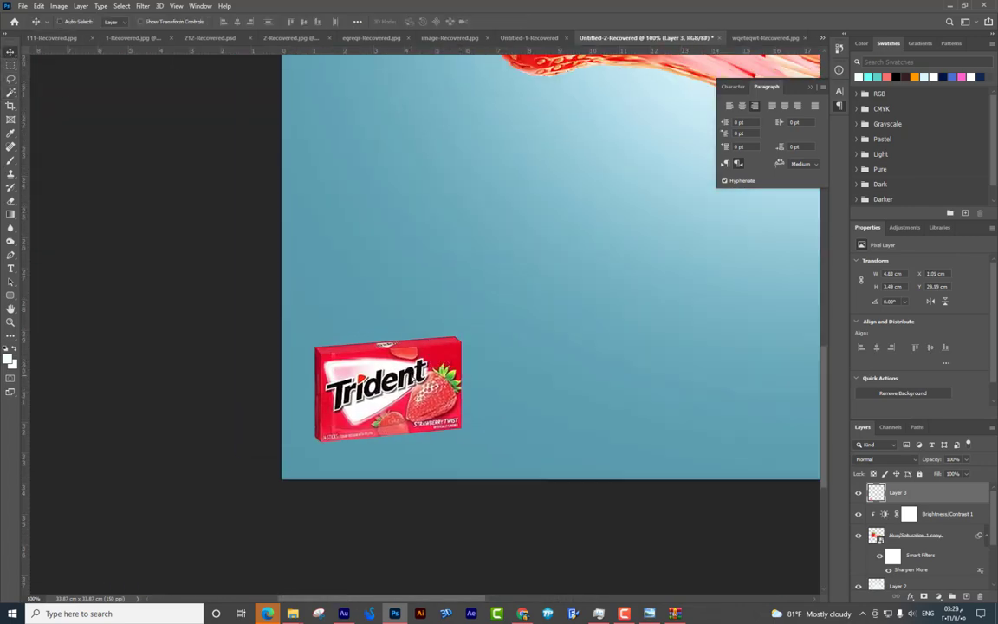
{"action": "left_click", "coordinate": [405, 360], "text": "ctrl"}
{"action": "key", "text": "ctrl+t"}
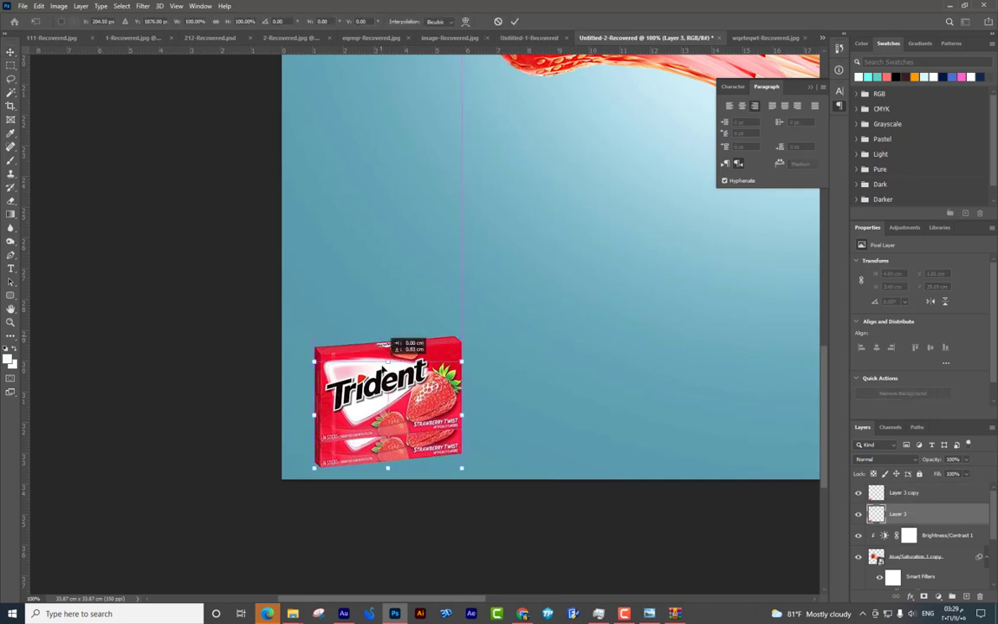
{"action": "left_click_drag", "start_coordinate": [387, 336], "coordinate": [390, 493]}
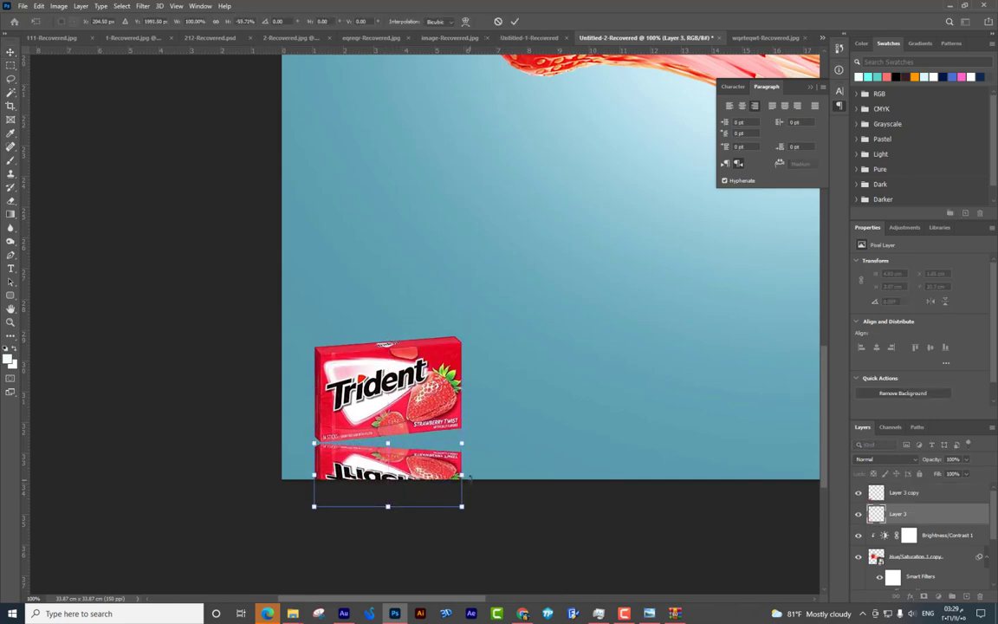
{"action": "mouse_move", "coordinate": [463, 472]}
{"action": "left_mouse_down"}
{"action": "mouse_move", "coordinate": [464, 451]}
{"action": "mouse_move", "coordinate": [489, 466]}
{"action": "left_mouse_up"}
{"action": "key", "text": "Return"}
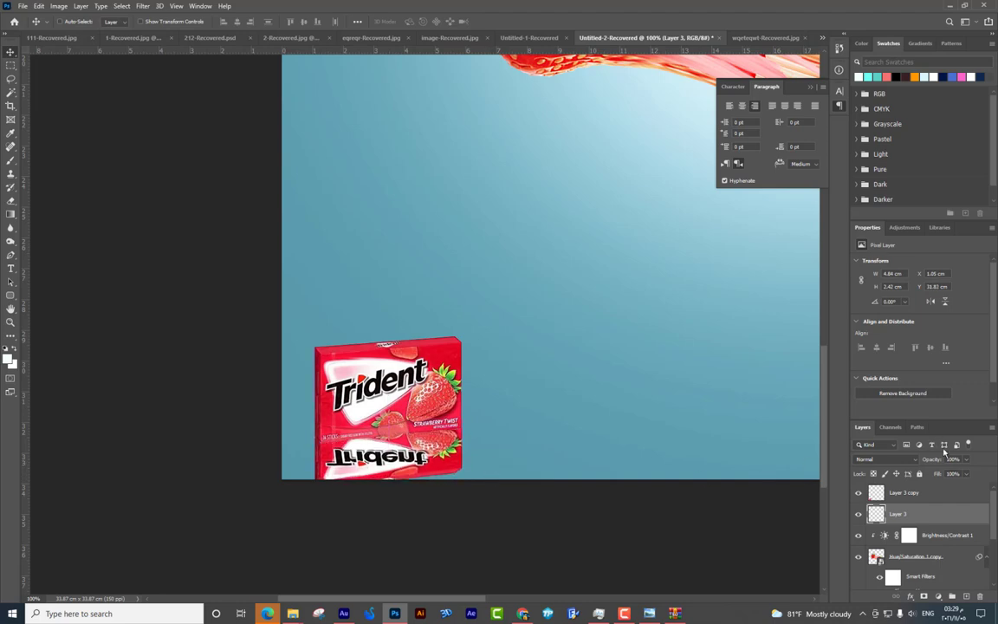
Lower the reflection's opacity to 28% and shorten its height slightly.
{"action": "left_click_drag", "start_coordinate": [967, 460], "coordinate": [933, 476]}
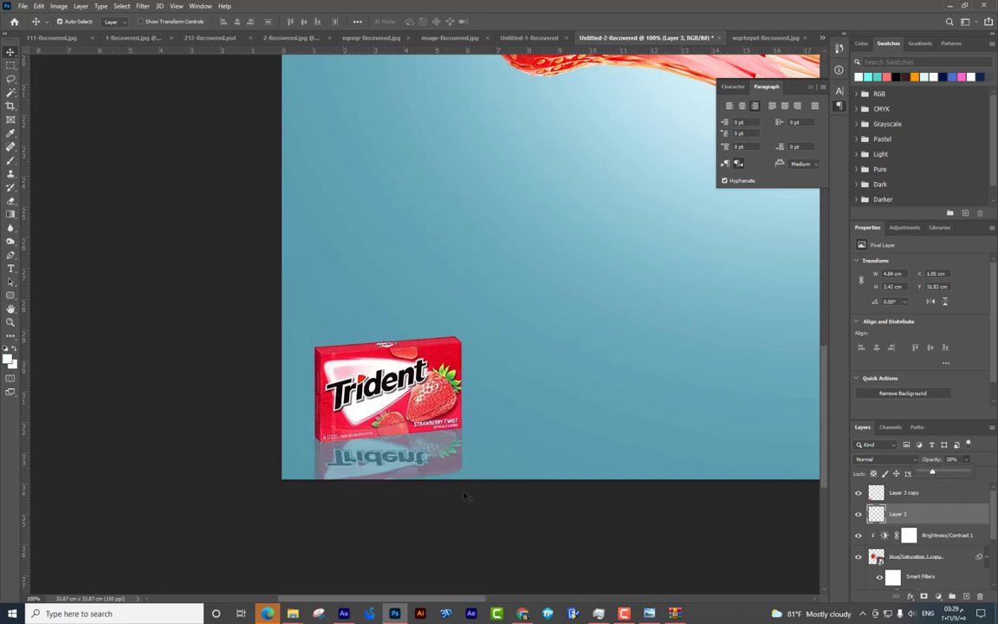
{"action": "key", "text": "ctrl+t"}
{"action": "left_click_drag", "start_coordinate": [392, 495], "coordinate": [391, 487]}
{"action": "key", "text": "Return"}
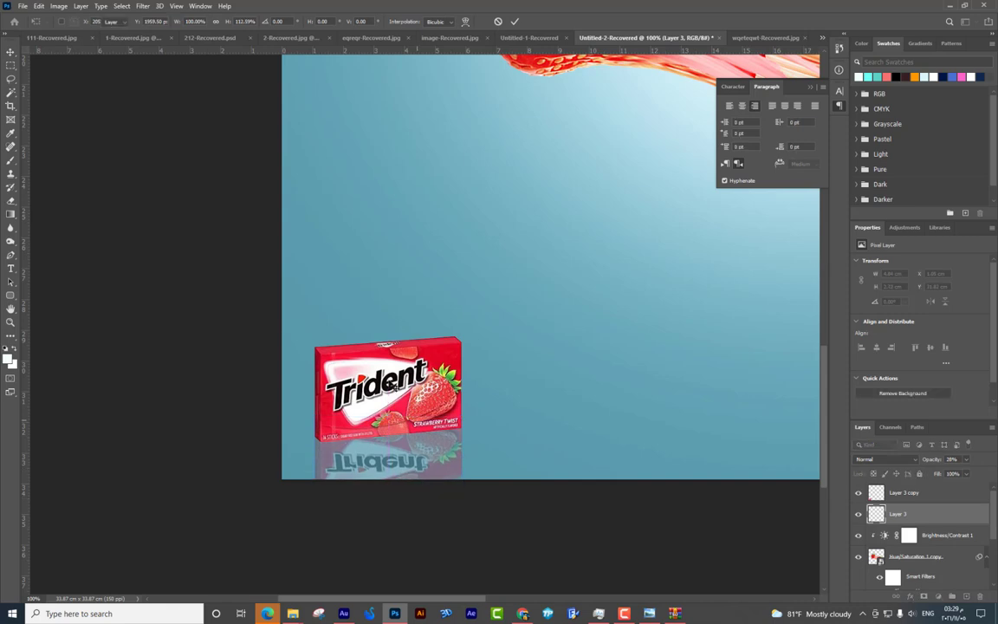
Apply a Gaussian Blur to the reflection and erase its bottom to fade it out.
{"action": "left_click", "coordinate": [143, 6]}
{"action": "left_click", "coordinate": [299, 179]}
{"action": "key", "text": "Return"}
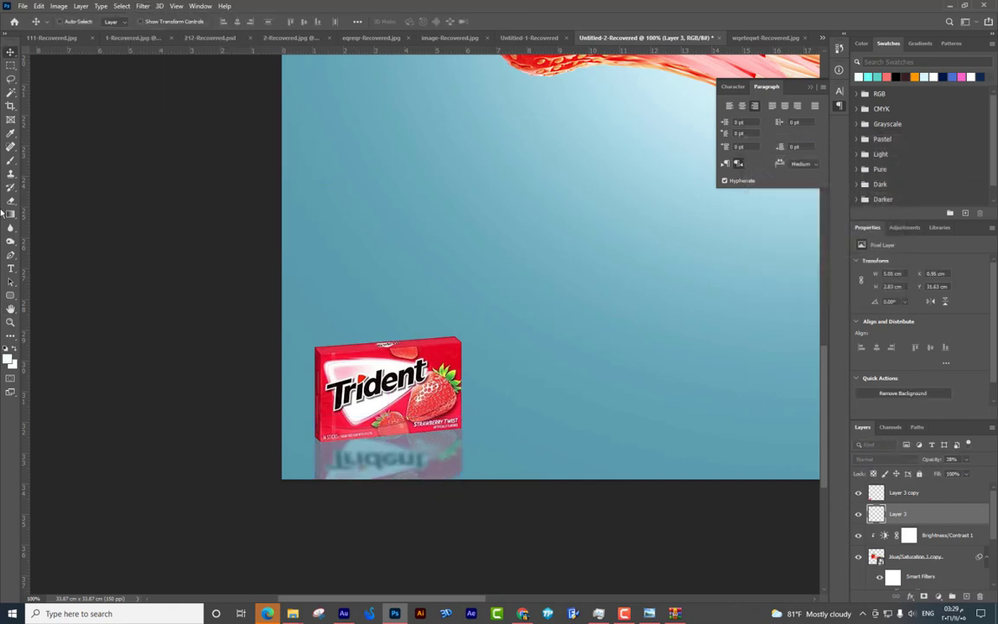
{"action": "left_click", "coordinate": [11, 201]}
{"action": "left_click_drag", "start_coordinate": [554, 459], "coordinate": [420, 469]}
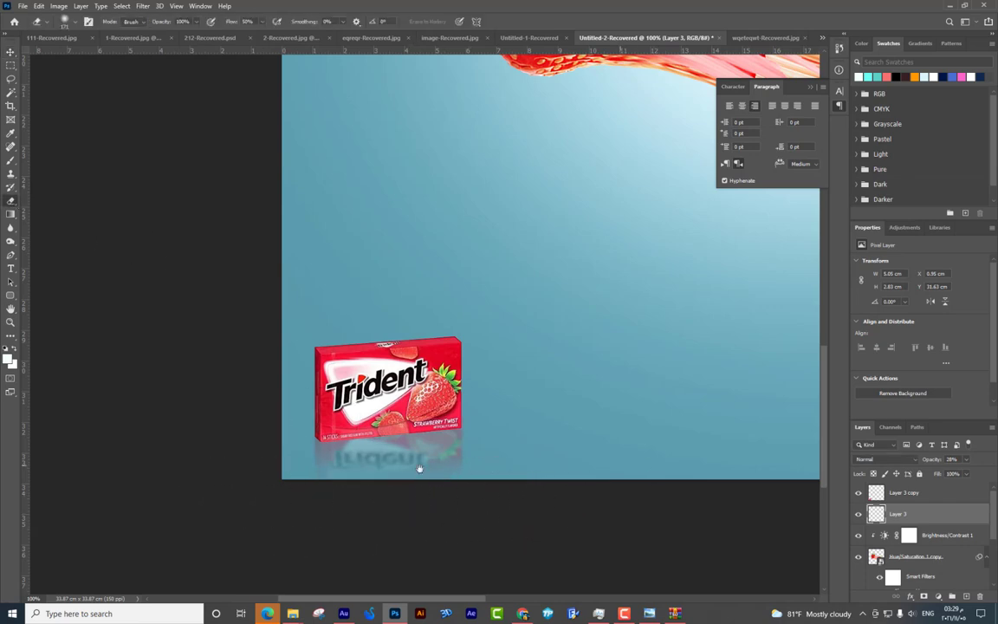
{"action": "scroll", "coordinate": [735, 430], "scroll_direction": "up", "scroll_amount": 3}
{"action": "scroll", "coordinate": [495, 433], "scroll_direction": "right", "scroll_amount": 5}
{"action": "scroll", "coordinate": [574, 383], "scroll_direction": "left", "scroll_amount": 3}
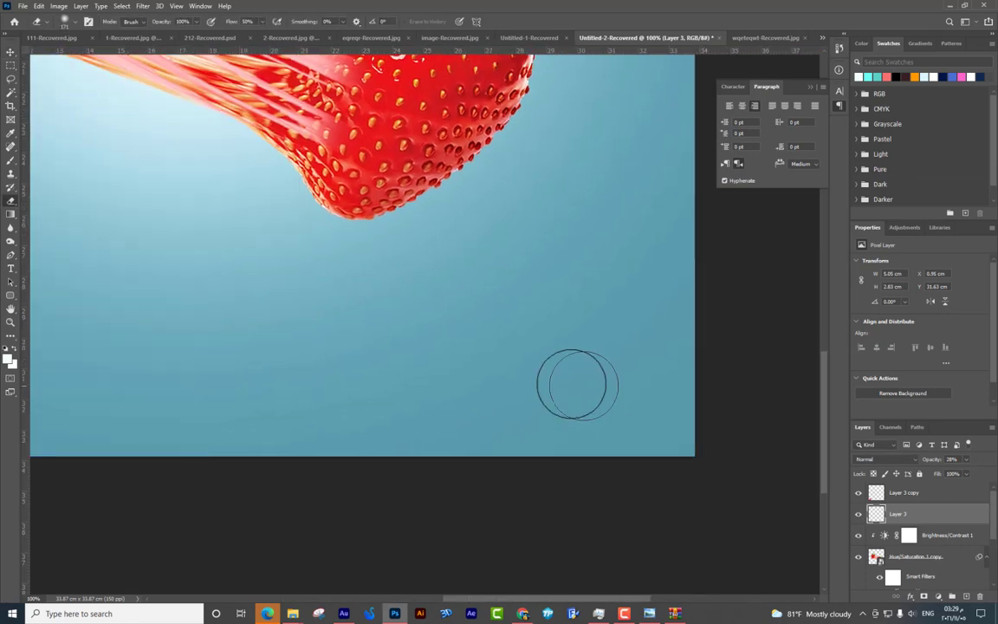
Type the Arabic tagline 'خالى من السكر' at lower right in GE SS Two Bold.
{"action": "left_click", "coordinate": [571, 379]}
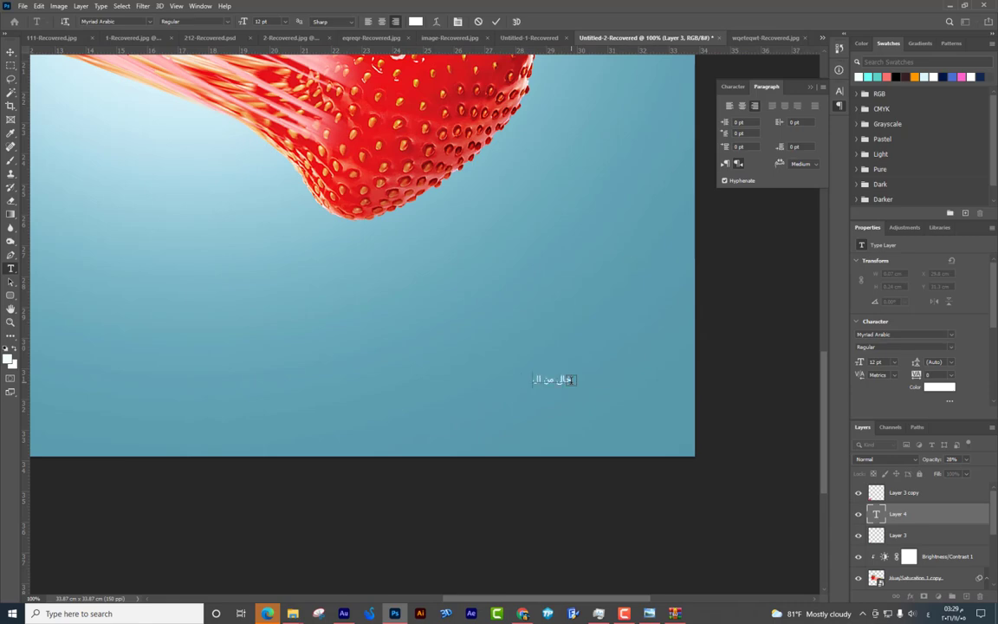
{"action": "type", "text": "سكر"}
{"action": "key", "text": "ctrl+a"}
{"action": "left_click", "coordinate": [92, 19]}
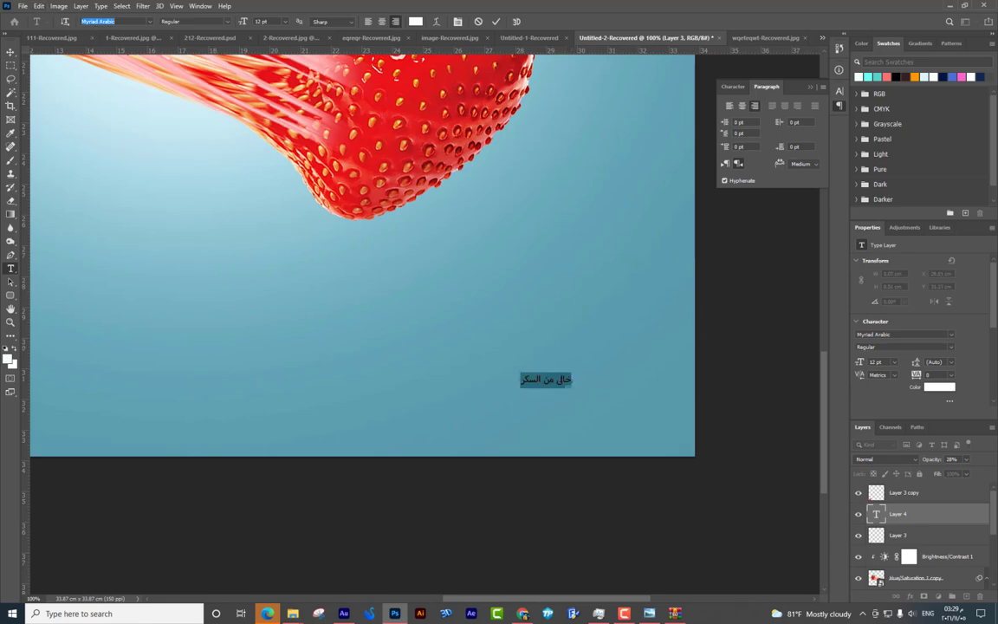
{"action": "scroll", "coordinate": [165, 303], "scroll_direction": "down", "scroll_amount": 10}
{"action": "type", "text": "GE SS Three"}
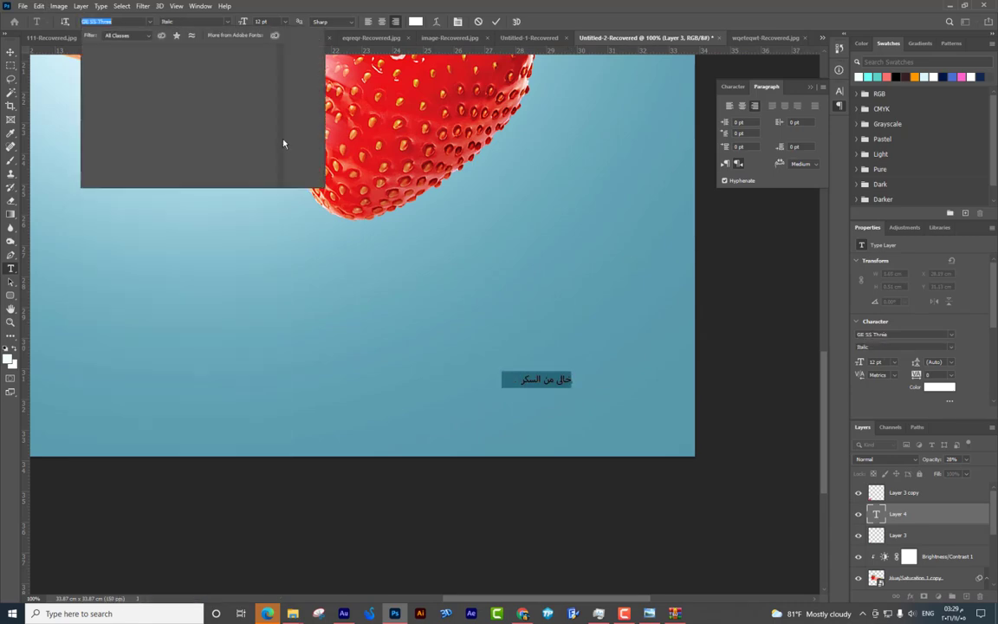
{"action": "key", "text": "Down"}
{"action": "key", "text": "Down"}
{"action": "key", "text": "Down"}
{"action": "key", "text": "Return"}
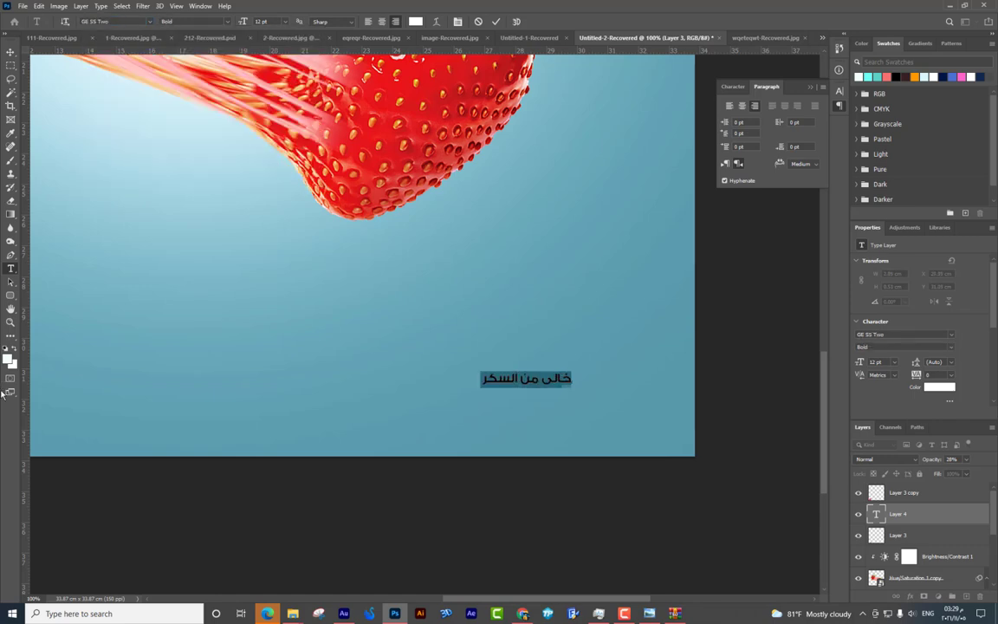
{"action": "left_click", "coordinate": [675, 435]}
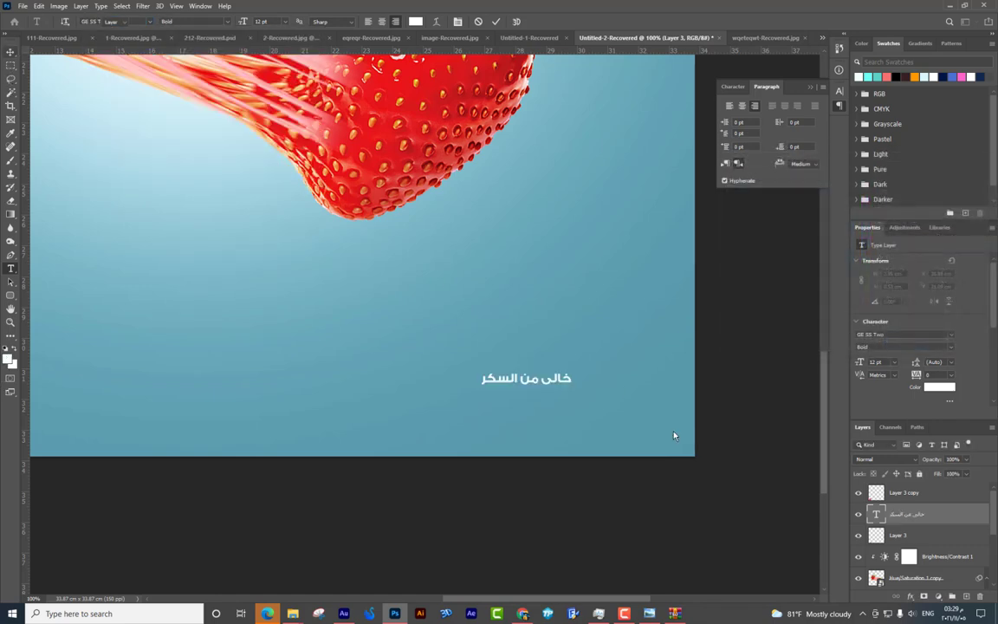
Scale the tagline to about 204% and nudge it into place at lower right.
{"action": "key", "text": "ctrl+t"}
{"action": "left_click_drag", "start_coordinate": [559, 363], "coordinate": [572, 346]}
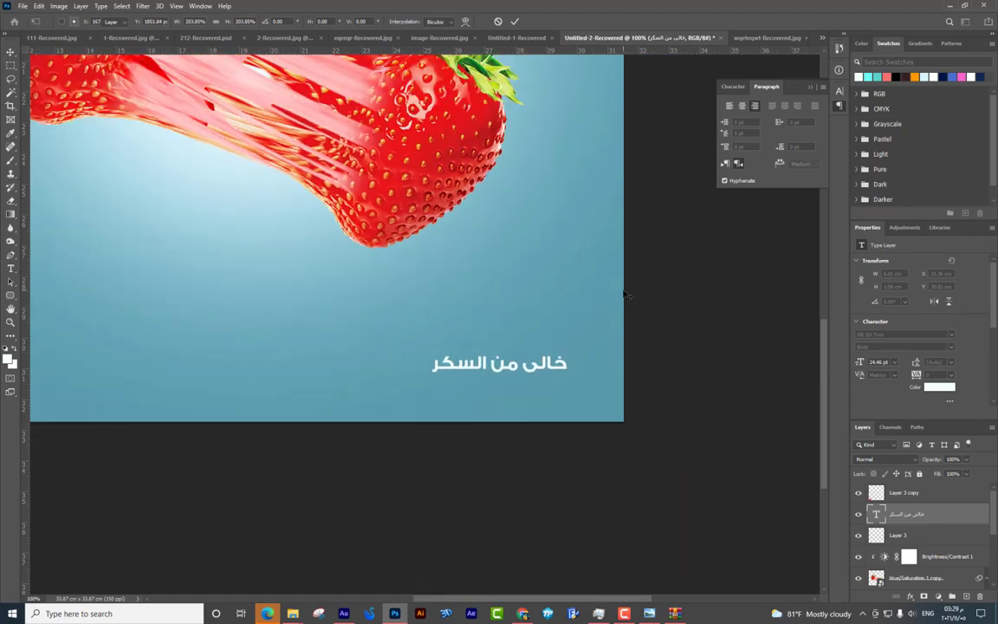
{"action": "key", "text": "Return"}
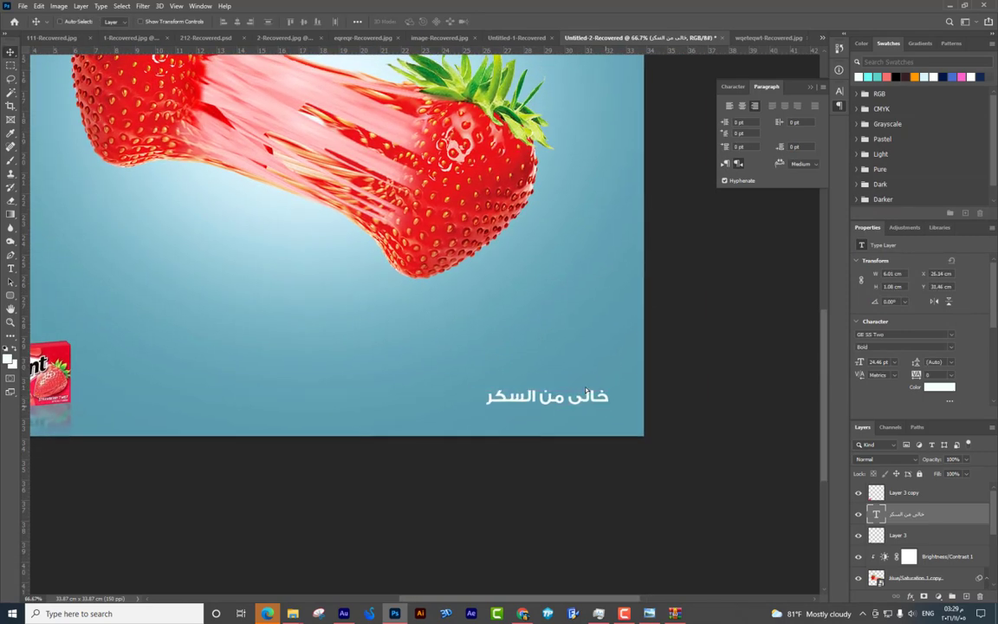
{"action": "key", "text": "ctrl+0"}
{"action": "left_click_drag", "start_coordinate": [650, 475], "coordinate": [706, 549]}
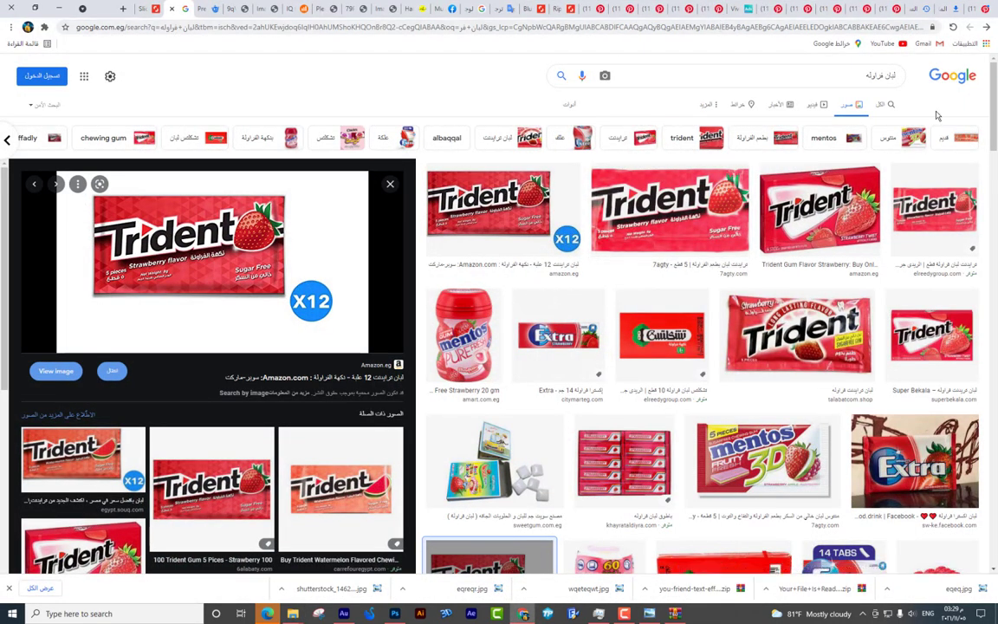
Replace the Google query with 'logo trident' and run the image search.
{"action": "triple_click", "coordinate": [780, 76]}
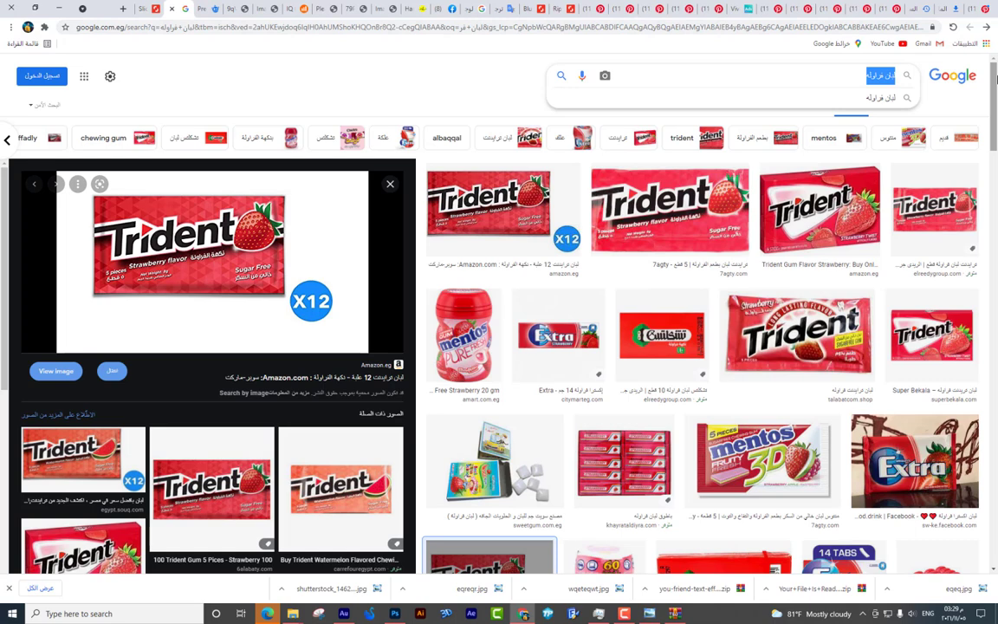
{"action": "key", "text": "super+space"}
{"action": "type", "text": "logo"}
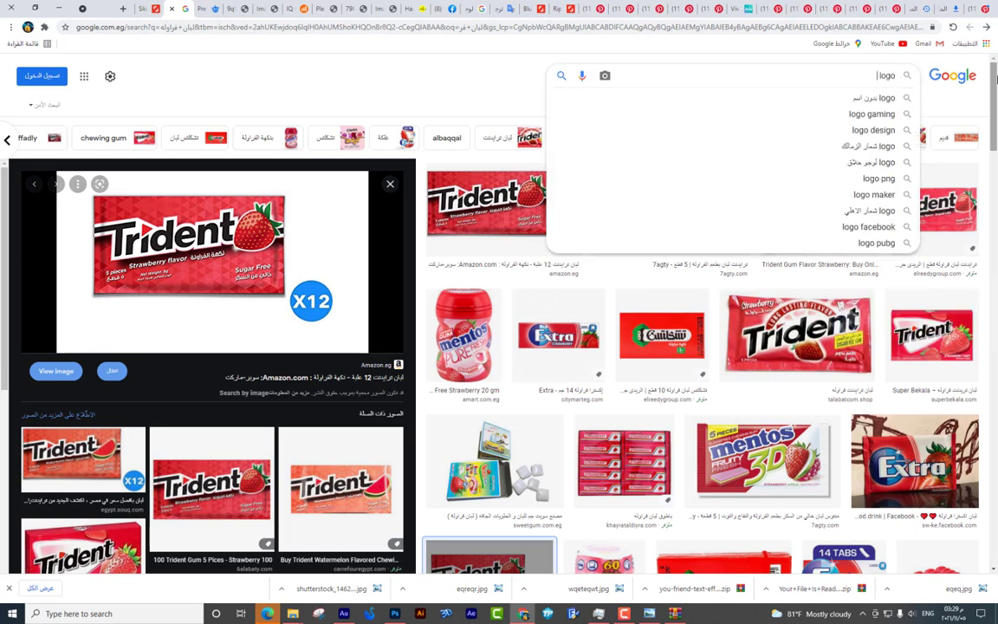
{"action": "type", "text": " t"}
{"action": "type", "text": "ri"}
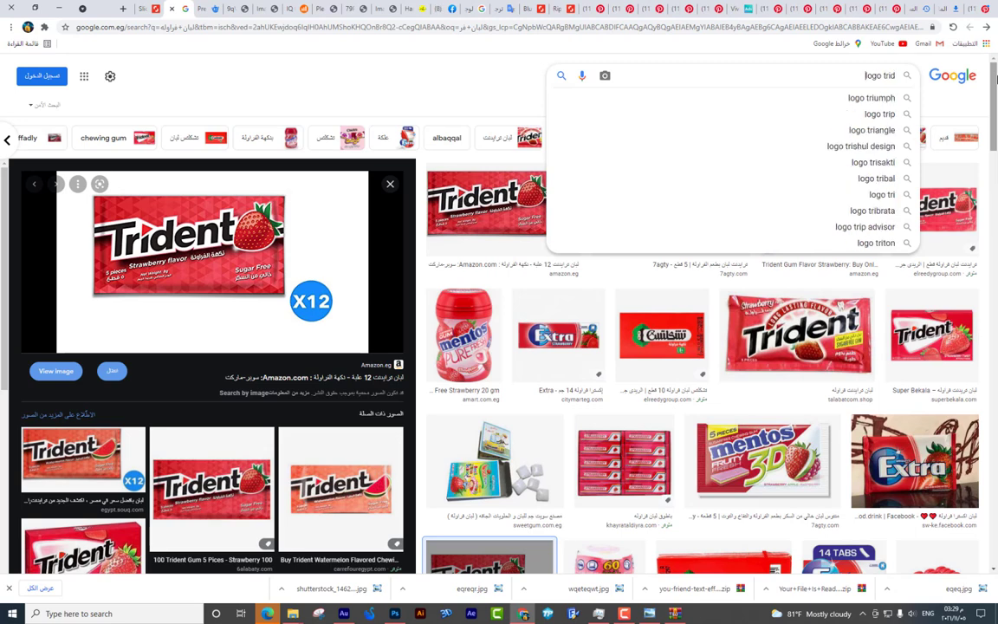
{"action": "type", "text": "dent"}
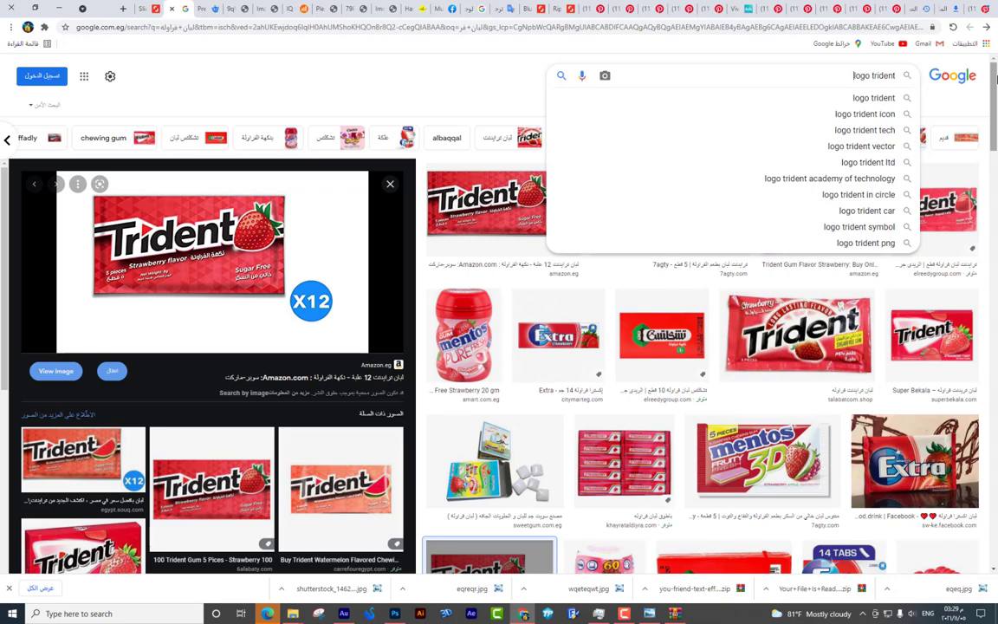
{"action": "key", "text": "Return"}
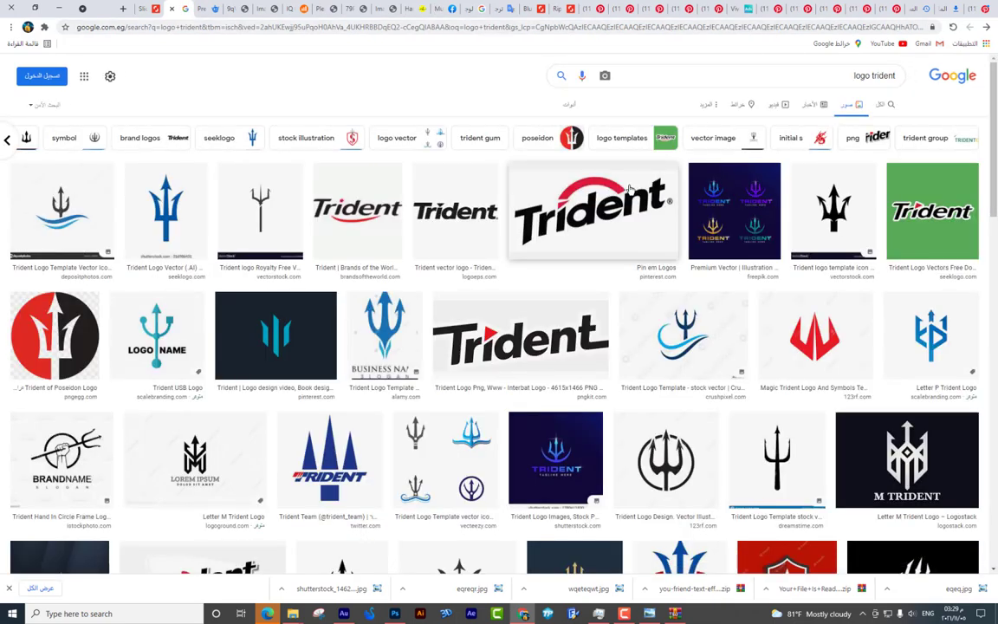
Copy the red-and-black Trident logo image from the Pinterest result, then close the preview.
{"action": "left_click", "coordinate": [570, 169]}
{"action": "right_click", "coordinate": [232, 166]}
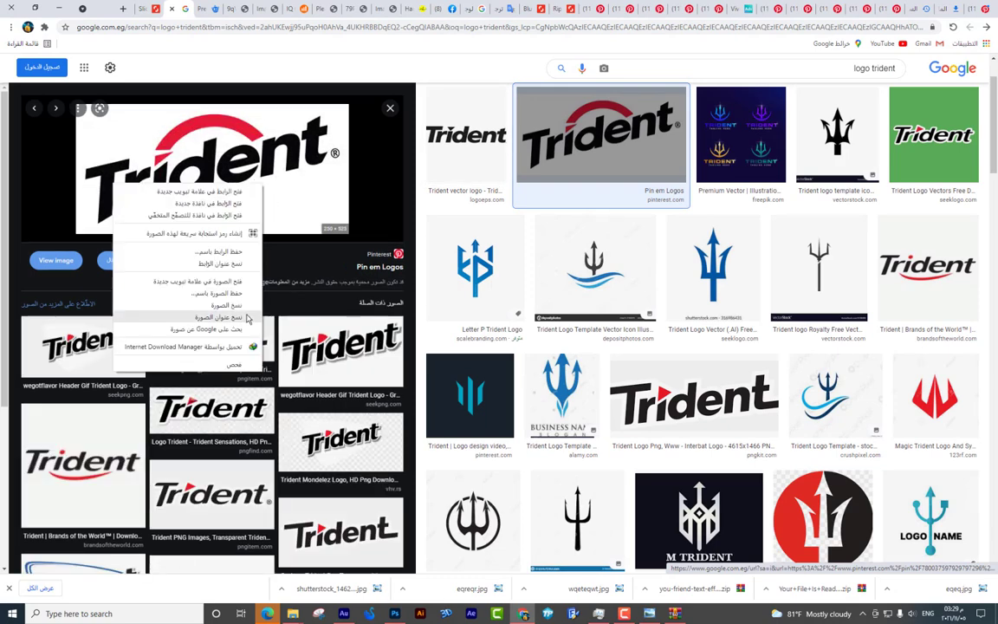
{"action": "left_click", "coordinate": [240, 285]}
{"action": "left_click", "coordinate": [984, 27]}
{"action": "left_click", "coordinate": [984, 26]}
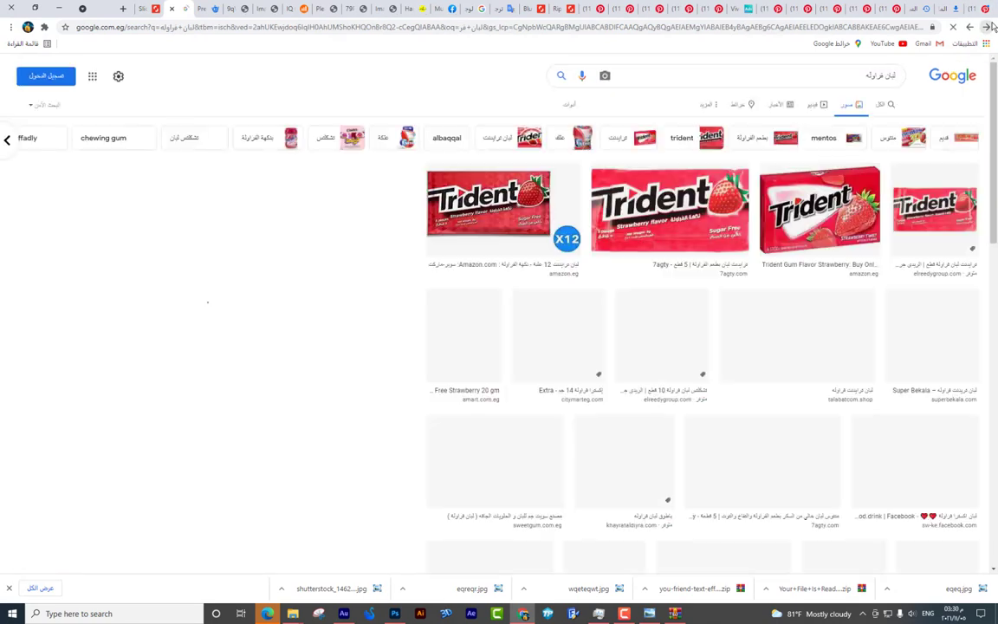
Paste the Trident logo near the poster's top-left, trying and undoing a blend mode.
{"action": "key", "text": "alt+Tab"}
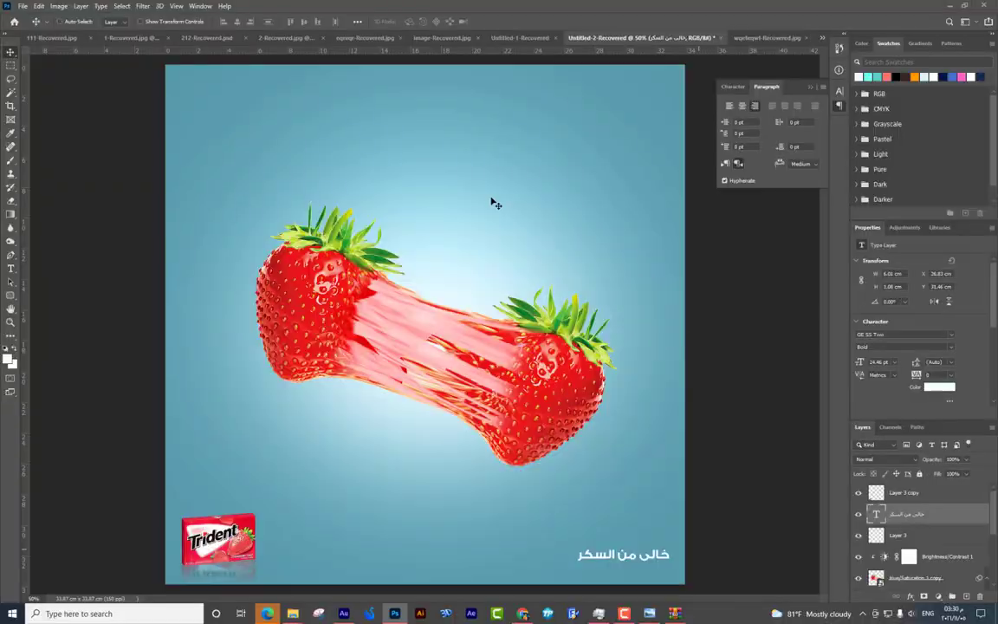
{"action": "key", "text": "ctrl+v"}
{"action": "mouse_move", "coordinate": [408, 229]}
{"action": "left_mouse_down"}
{"action": "mouse_move", "coordinate": [415, 147]}
{"action": "mouse_move", "coordinate": [334, 96]}
{"action": "left_mouse_up"}
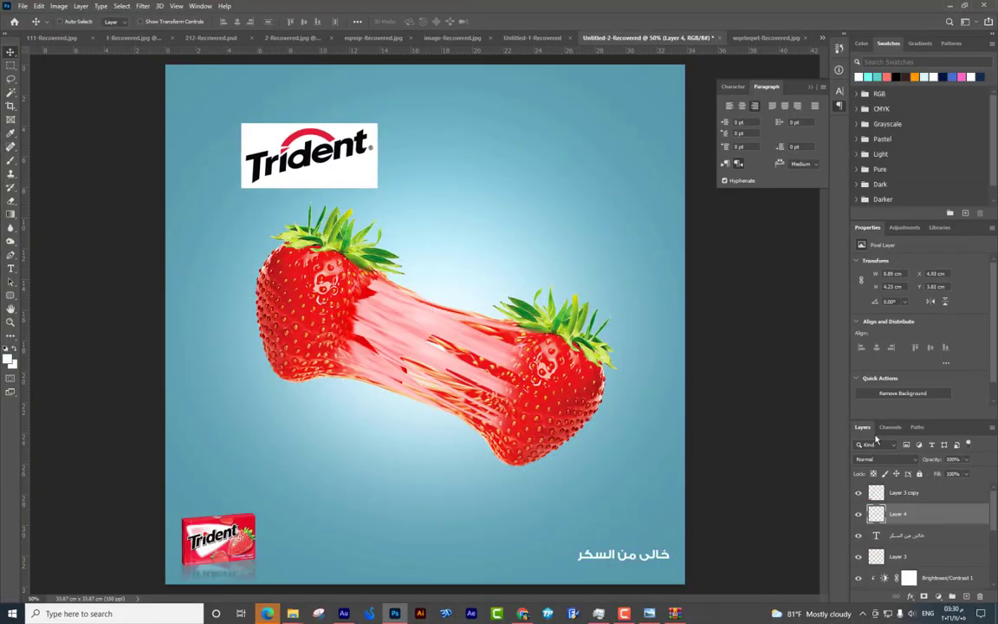
{"action": "left_click", "coordinate": [884, 459]}
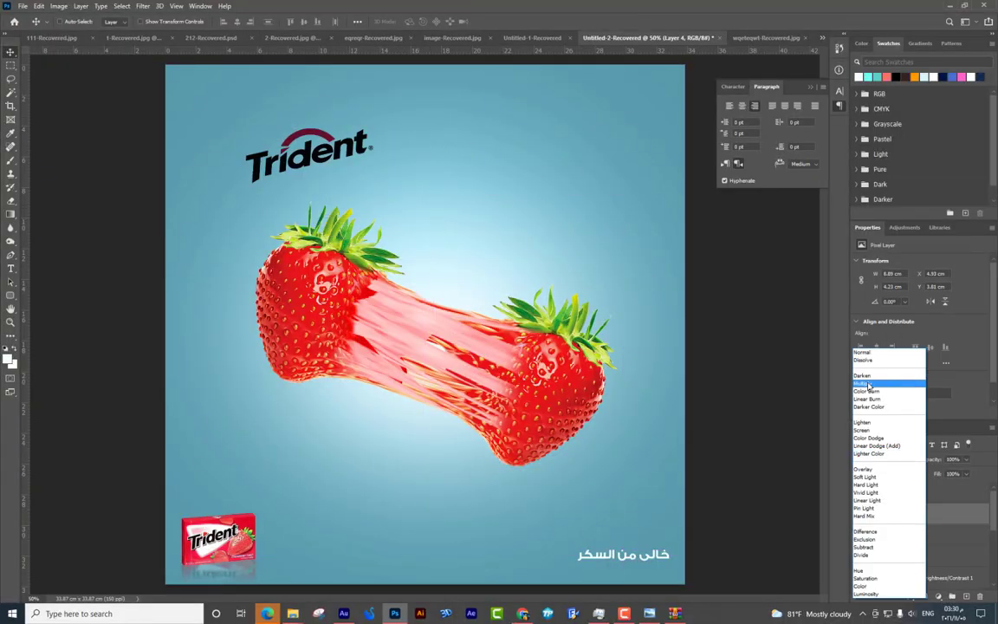
{"action": "left_click", "coordinate": [869, 385]}
{"action": "left_click", "coordinate": [10, 92]}
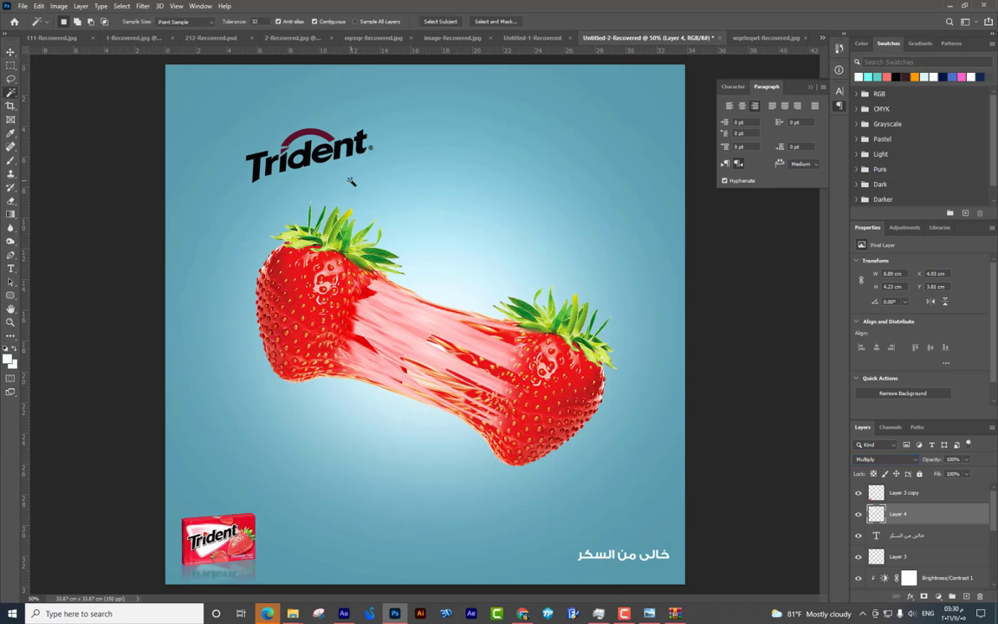
{"action": "key", "text": "ctrl+z"}
Delete the logo's white background using Magic Wand plus Select > Similar.
{"action": "left_click", "coordinate": [258, 130]}
{"action": "key", "text": "Delete"}
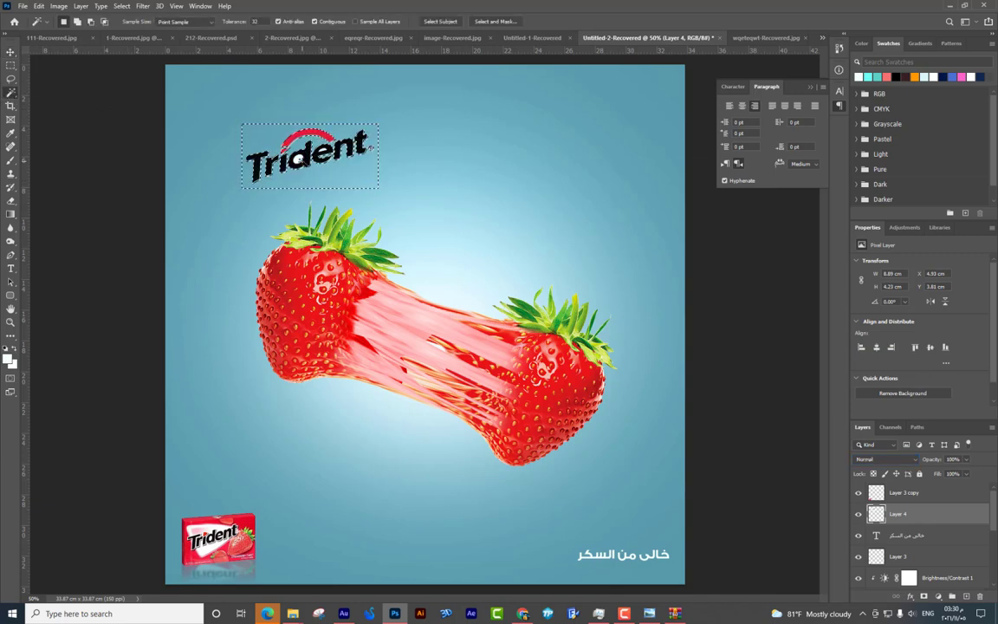
{"action": "left_click", "coordinate": [121, 7]}
{"action": "left_click", "coordinate": [138, 188]}
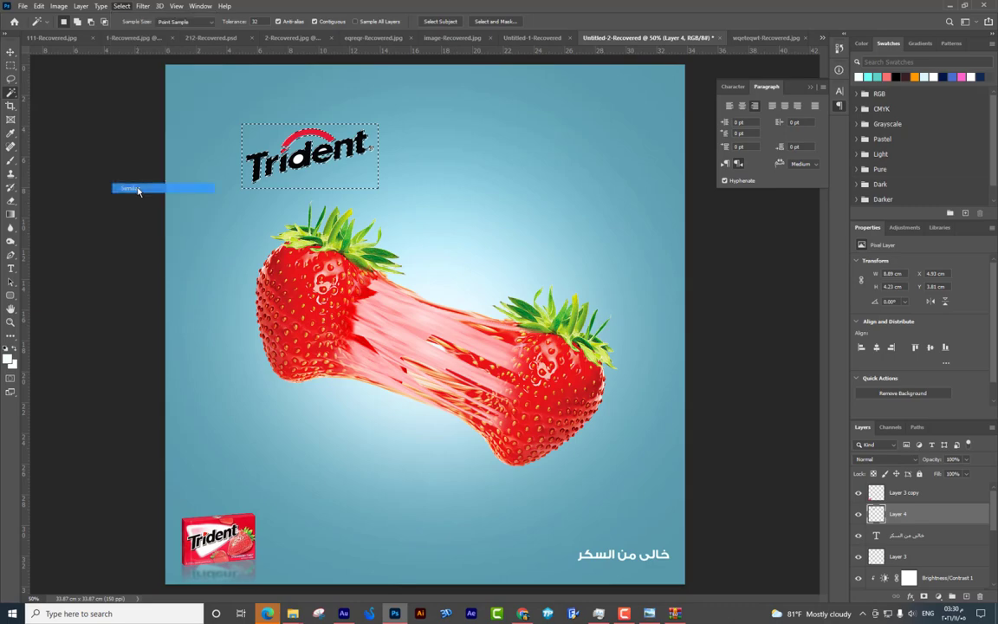
{"action": "key", "text": "Delete"}
{"action": "key", "text": "ctrl+d"}
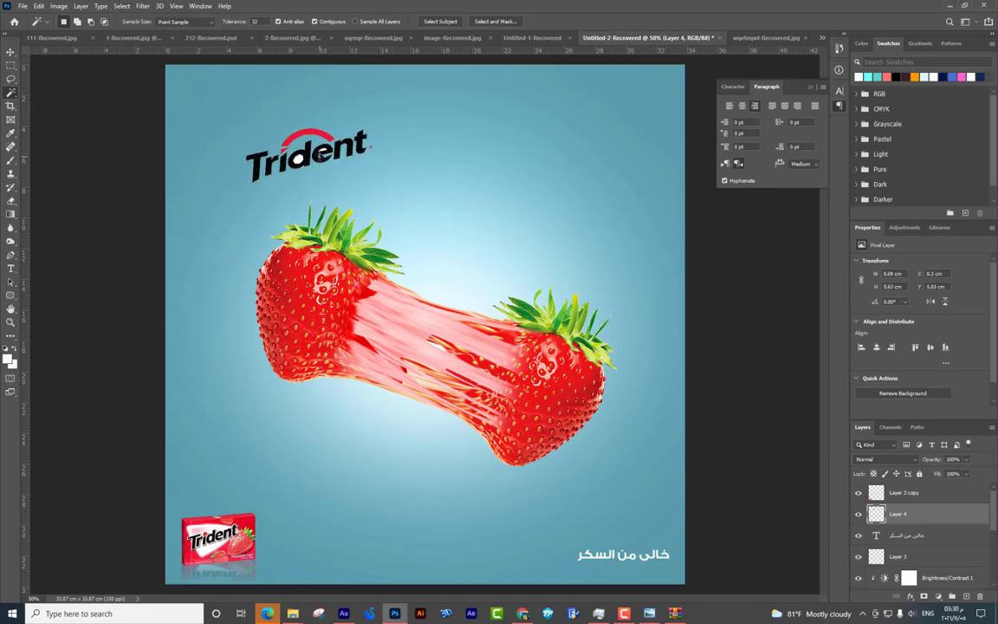
Zoom in and fill the white holes inside the logo's 'd' and 'e' with black.
{"action": "key", "text": "ctrl+plus"}
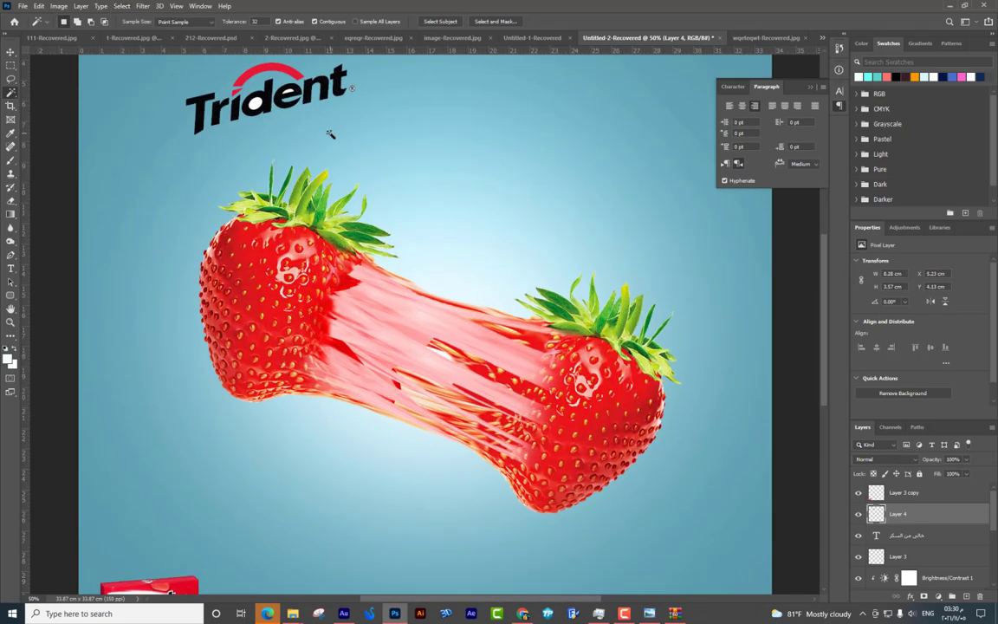
{"action": "key", "text": "ctrl+plus"}
{"action": "key", "text": "ctrl+plus"}
{"action": "key", "text": "ctrl+plus"}
{"action": "scroll", "coordinate": [433, 304], "scroll_direction": "up", "scroll_amount": 5}
{"action": "left_click", "coordinate": [241, 252]}
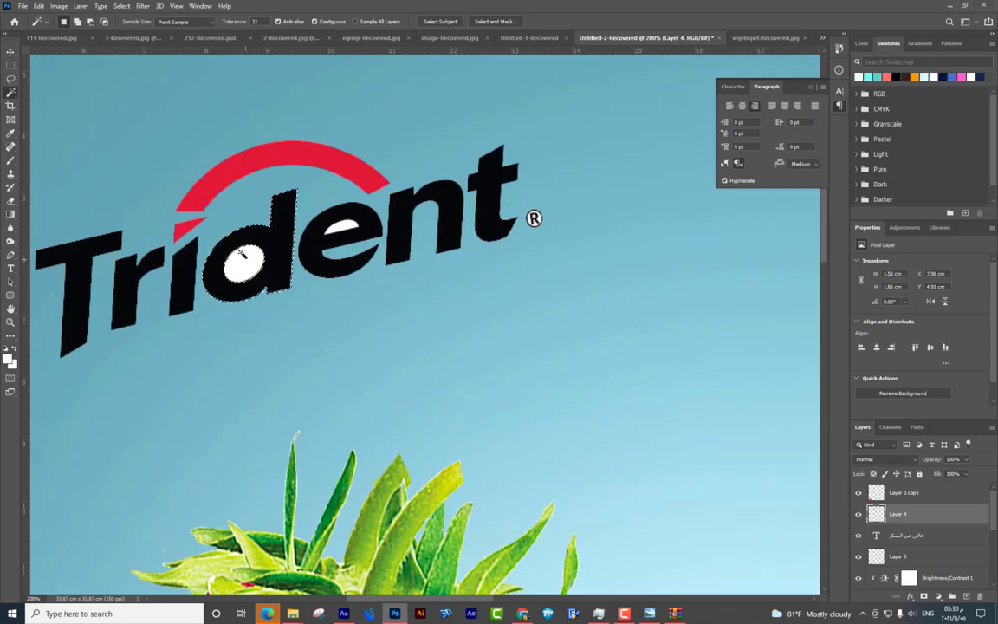
{"action": "left_click", "coordinate": [243, 258]}
{"action": "left_click", "coordinate": [122, 7]}
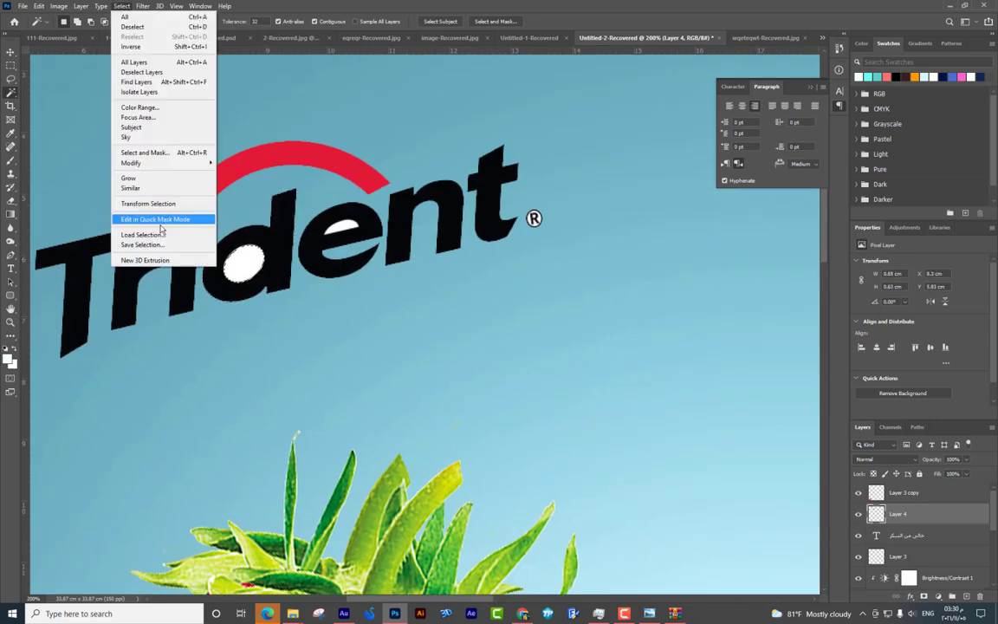
{"action": "left_click", "coordinate": [138, 173]}
{"action": "key", "text": "Delete"}
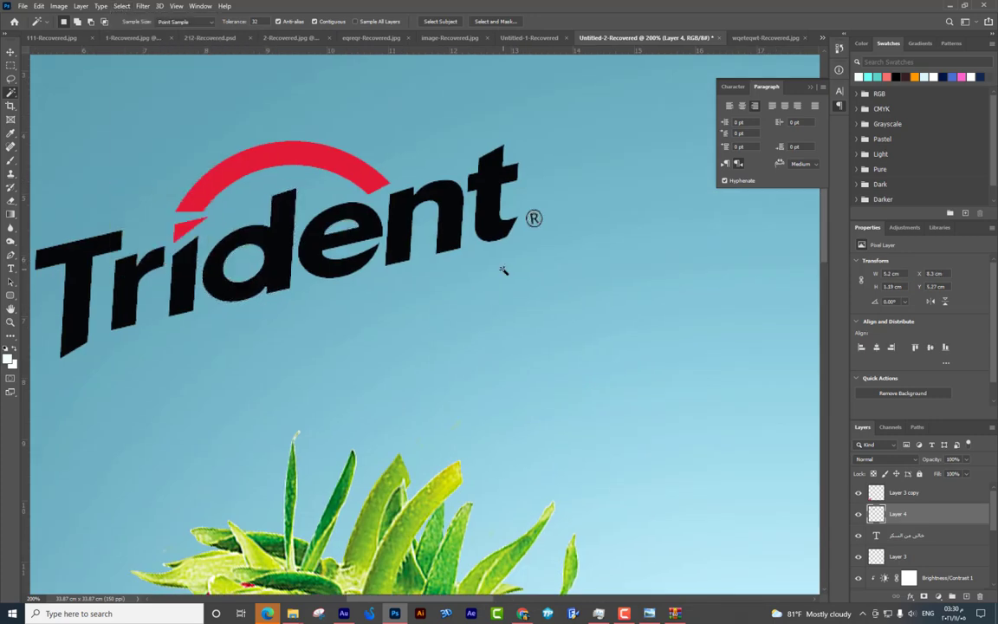
Move the Trident logo further into the poster's top-left corner.
{"action": "scroll", "coordinate": [503, 271], "scroll_direction": "down", "scroll_amount": 2}
{"action": "scroll", "coordinate": [503, 269], "scroll_direction": "down", "scroll_amount": 1}
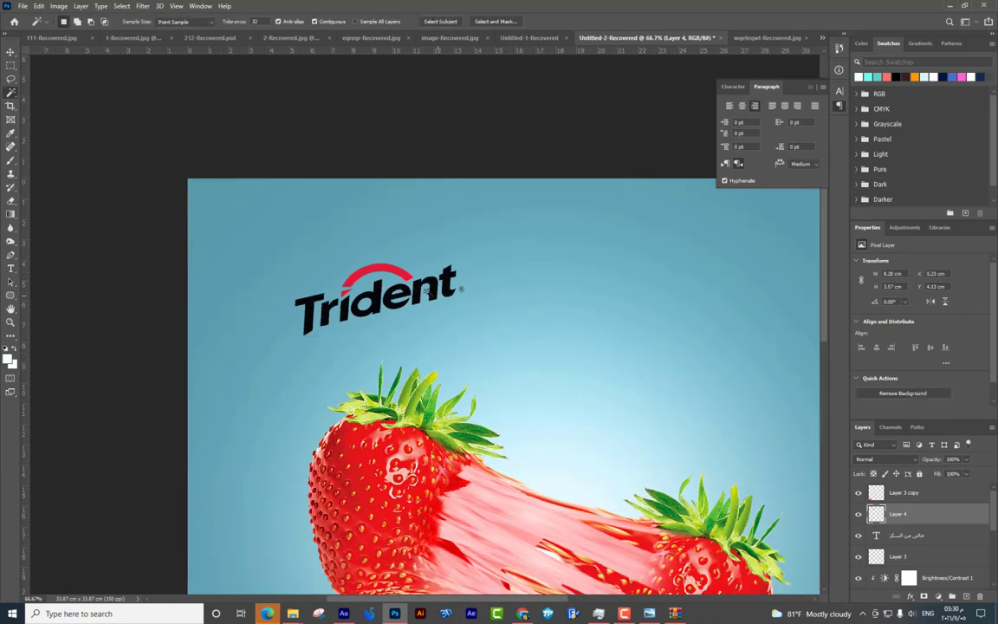
{"action": "left_click", "coordinate": [10, 52]}
{"action": "left_click_drag", "start_coordinate": [390, 295], "coordinate": [320, 251]}
Convert the Layer 3 copy gum pack to a smart object and nudge it upward.
{"action": "scroll", "coordinate": [382, 250], "scroll_direction": "down", "scroll_amount": 1}
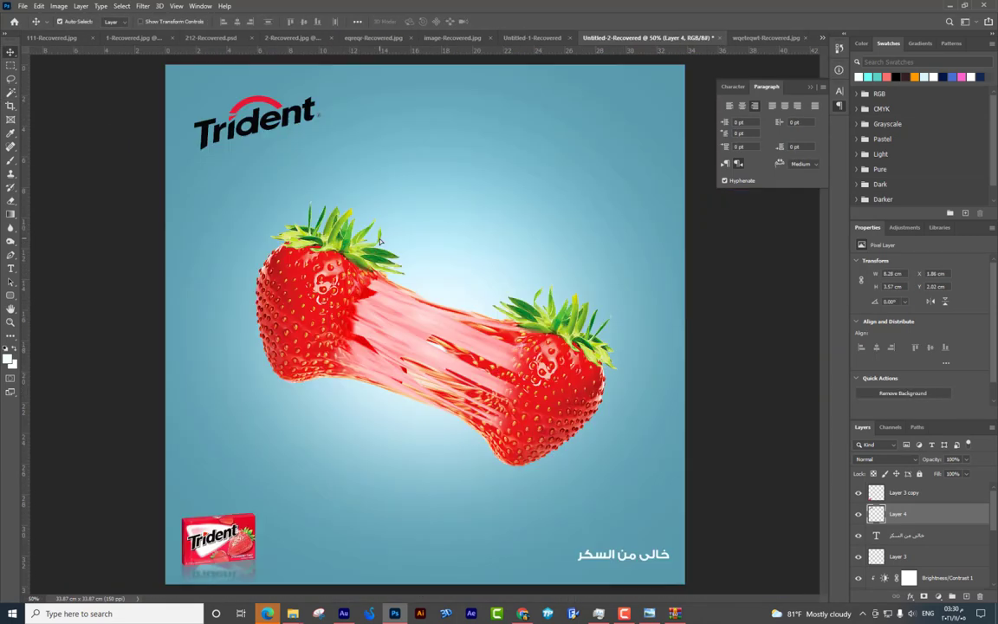
{"action": "right_click", "coordinate": [904, 492]}
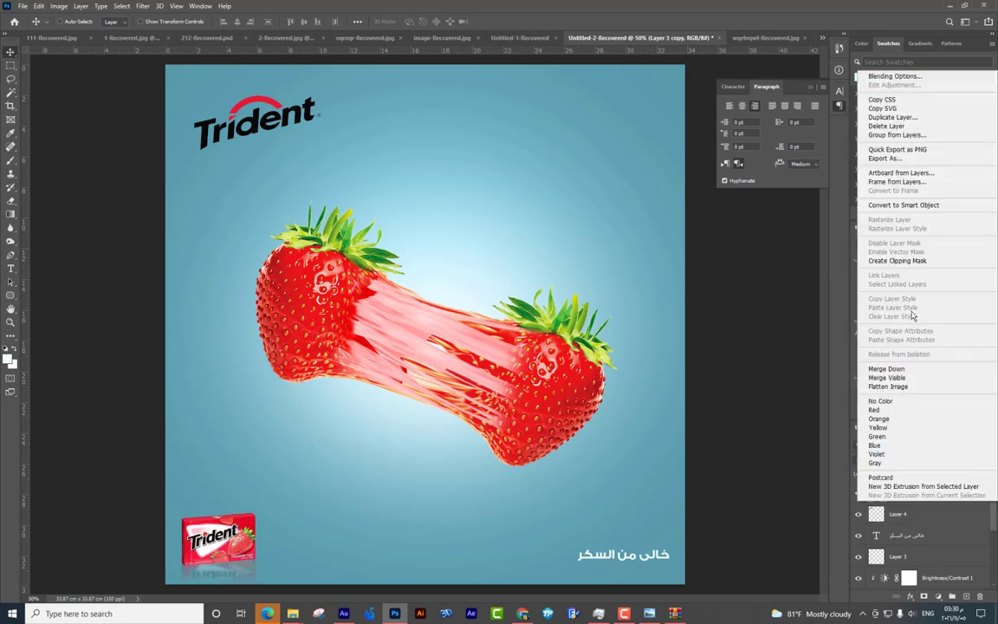
{"action": "left_click", "coordinate": [831, 198]}
{"action": "left_click_drag", "start_coordinate": [458, 136], "coordinate": [458, 134]}
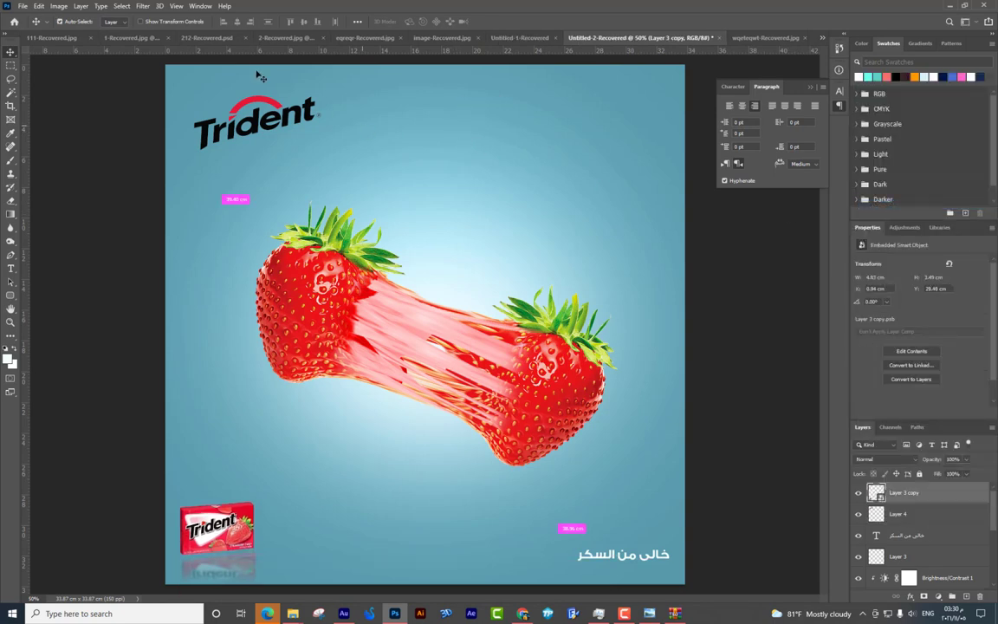
Reposition the Trident logo, scale it to about 105.5%, and hide the panels.
{"action": "left_click_drag", "start_coordinate": [264, 129], "coordinate": [254, 117]}
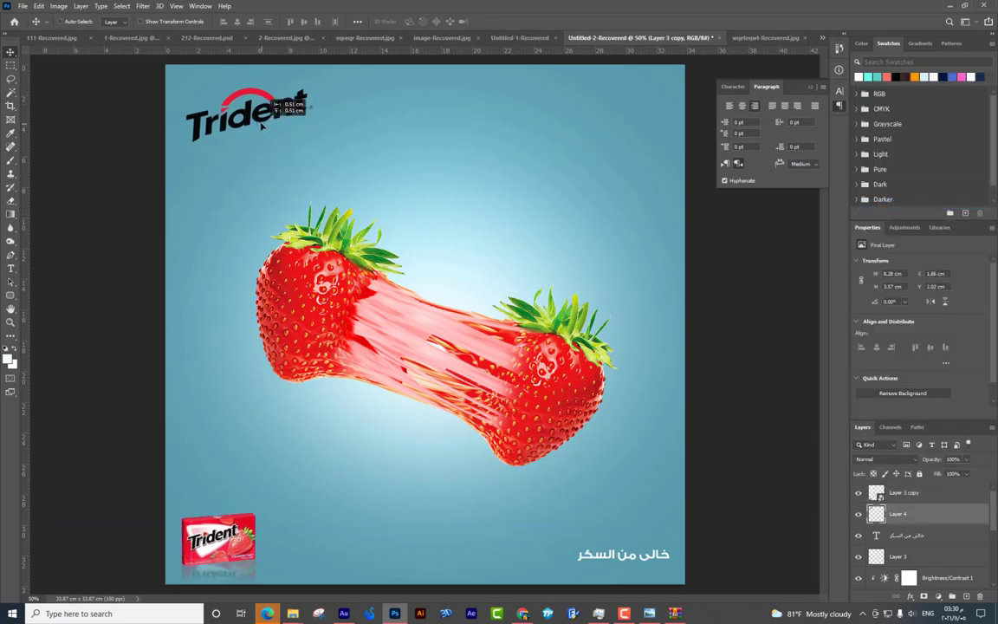
{"action": "key", "text": "ctrl+t"}
{"action": "left_click_drag", "start_coordinate": [310, 137], "coordinate": [311, 137]}
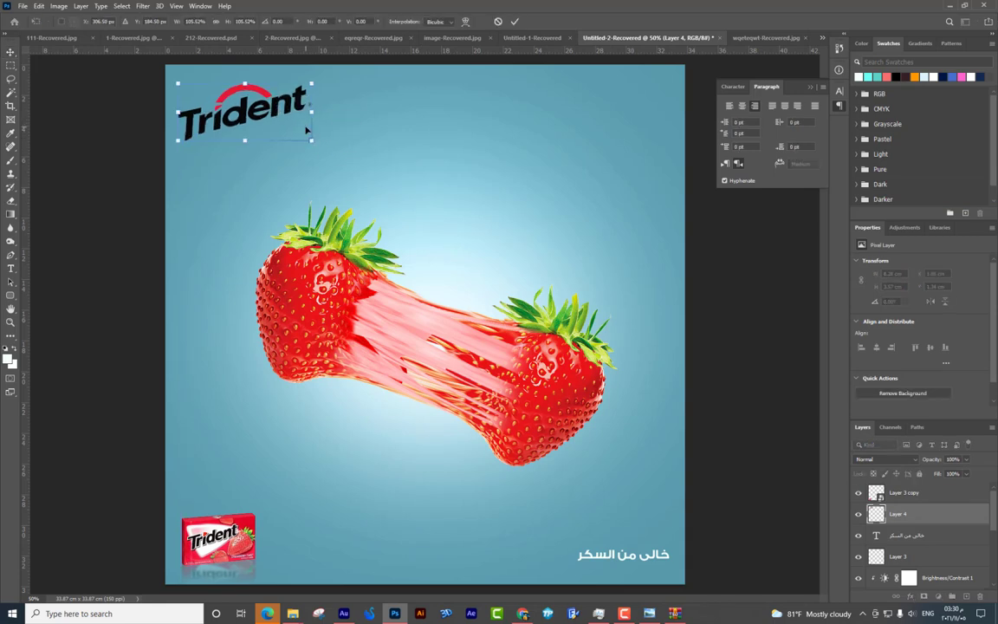
{"action": "key", "text": "Return"}
{"action": "key", "text": "Tab"}
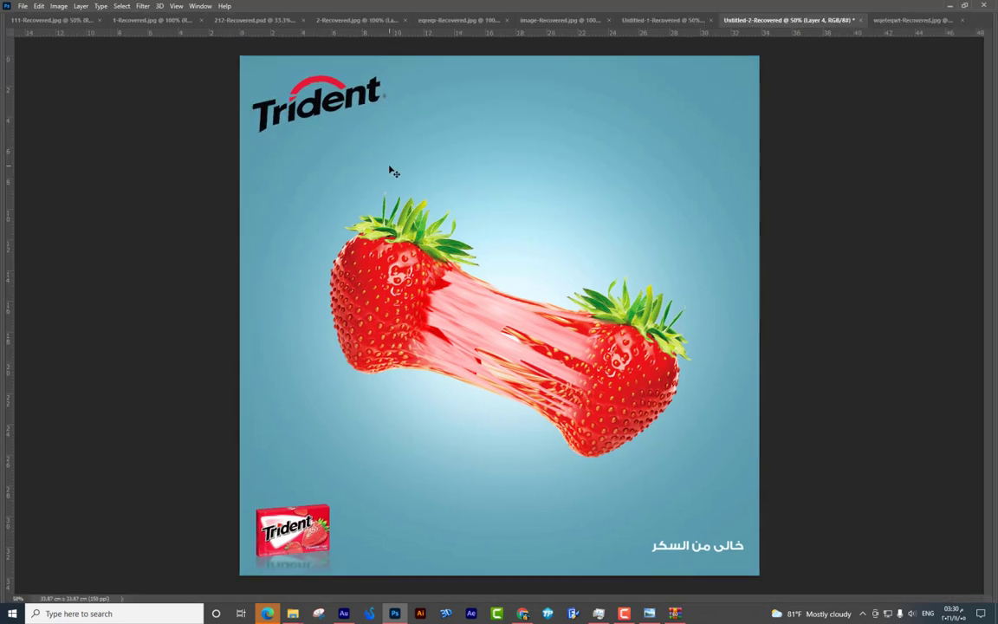